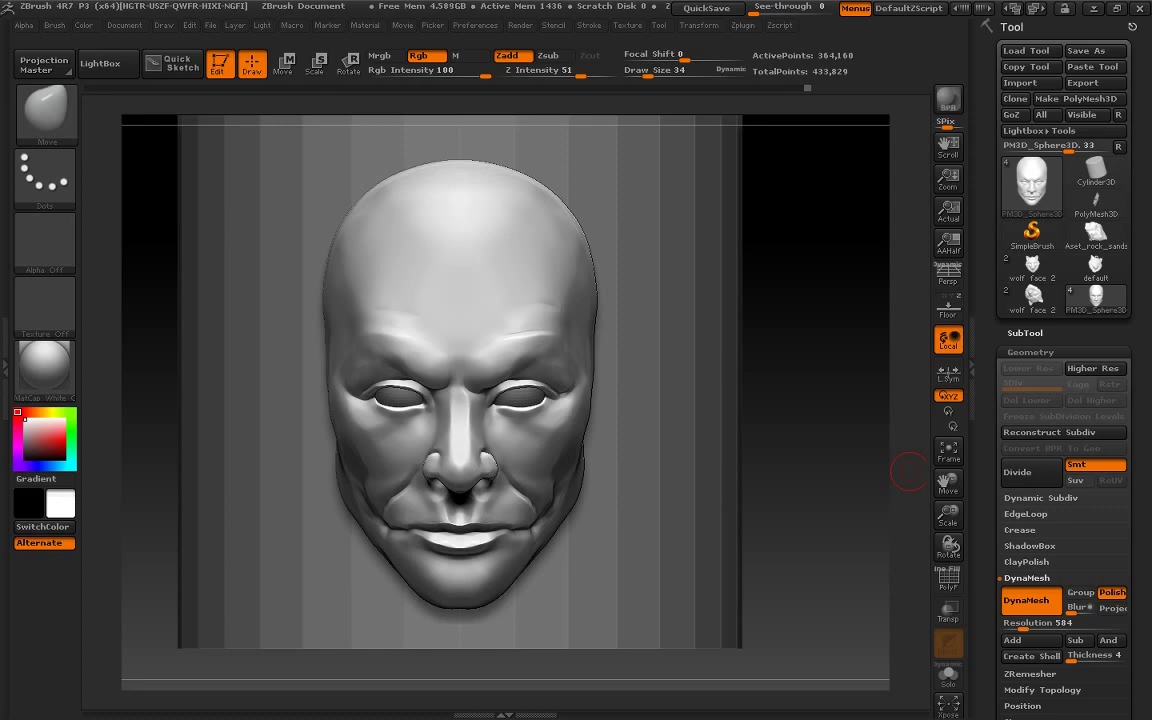
Orbit and reposition the face to inspect it from several angles
left_click_drag(908, 471, 861, 527)
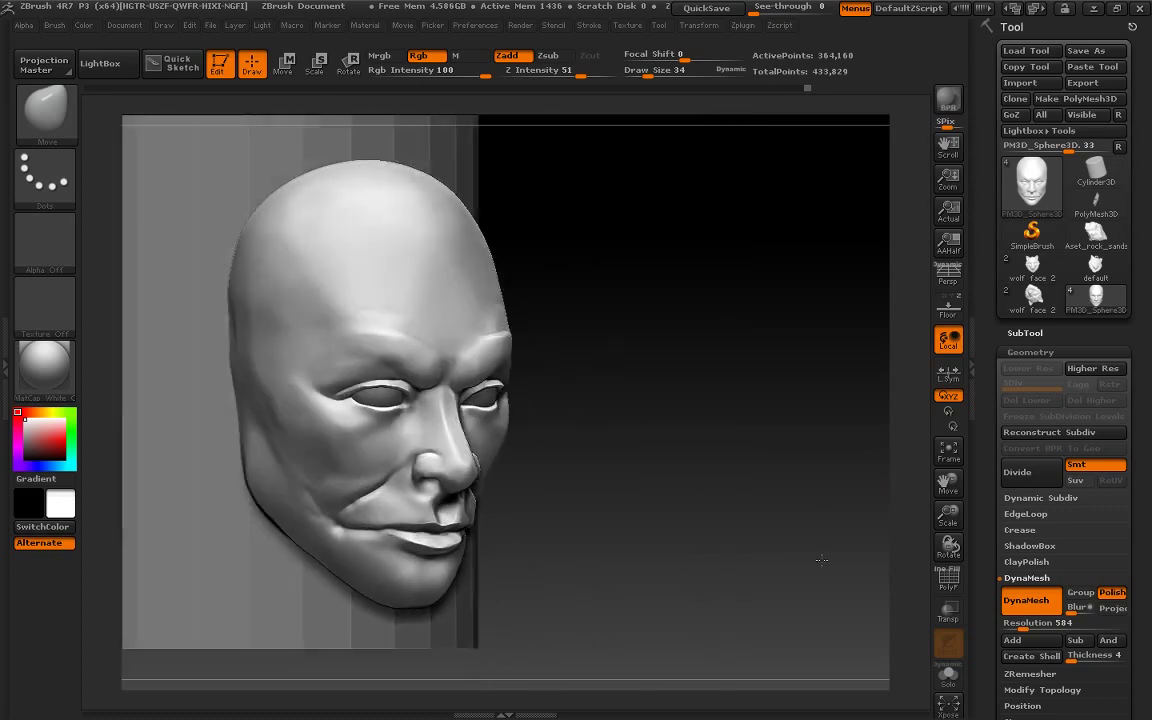
left_click_drag(948, 515, 810, 539)
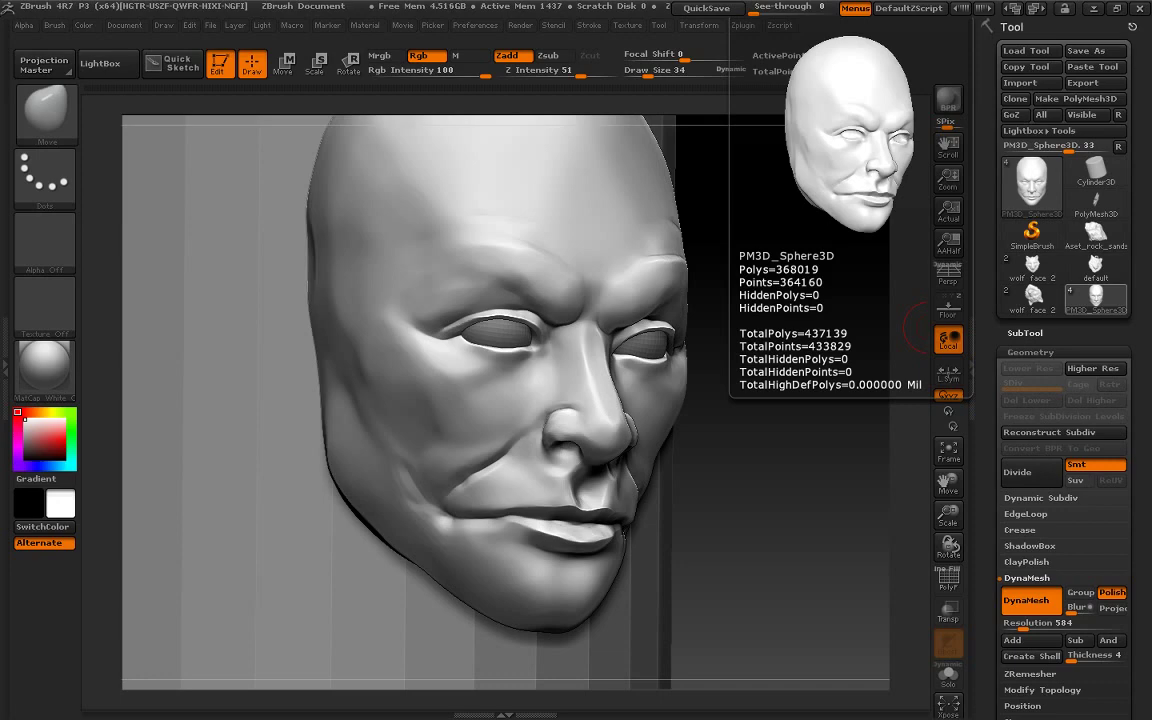
mouse_move(860, 450)
left_mouse_down()
mouse_move(800, 520)
mouse_move(740, 560)
left_mouse_up()
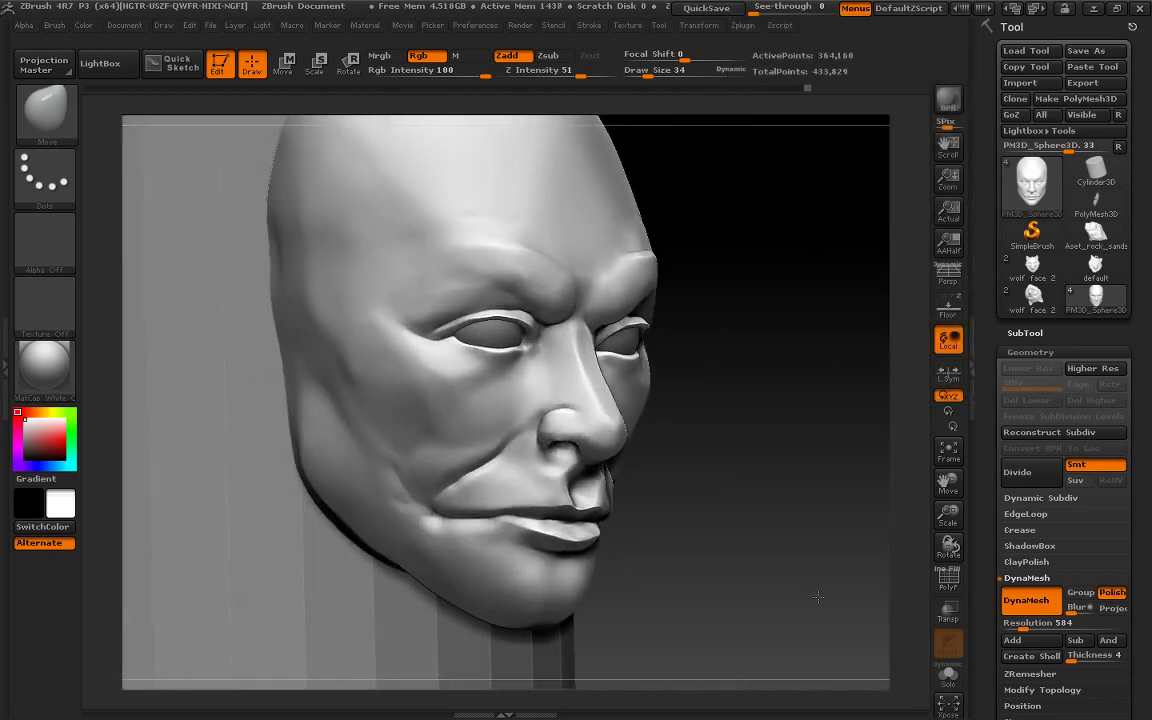
left_click_drag(853, 463, 851, 544)
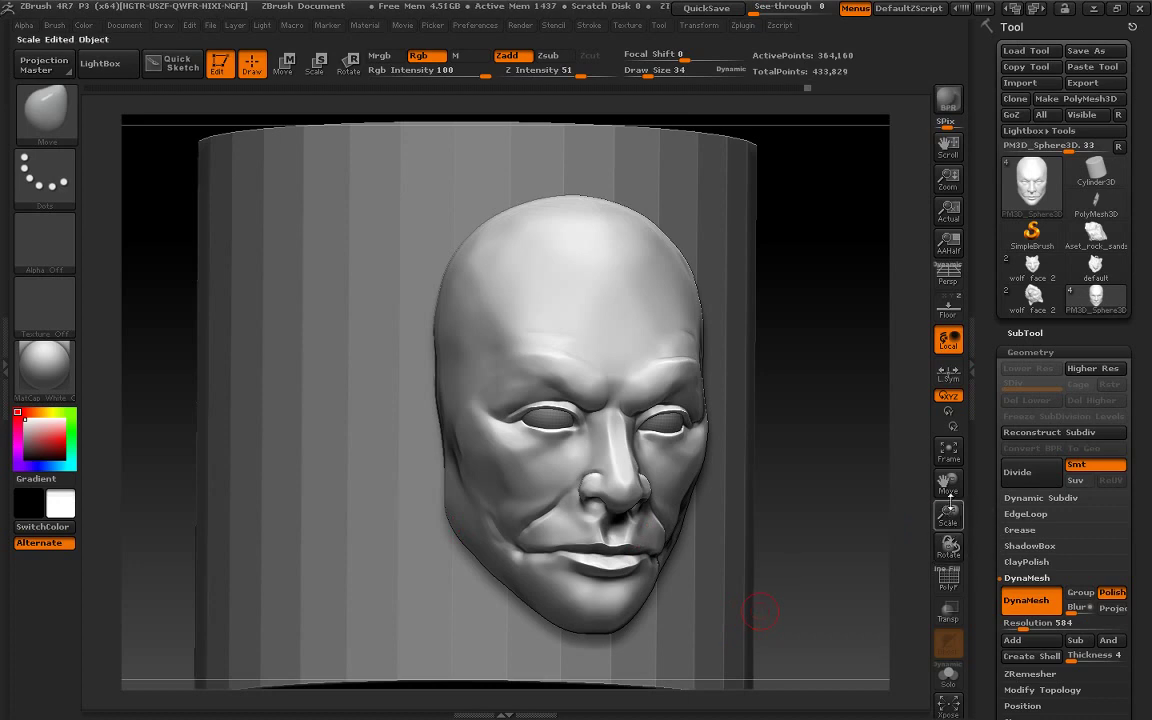
left_click_drag(855, 490, 906, 544)
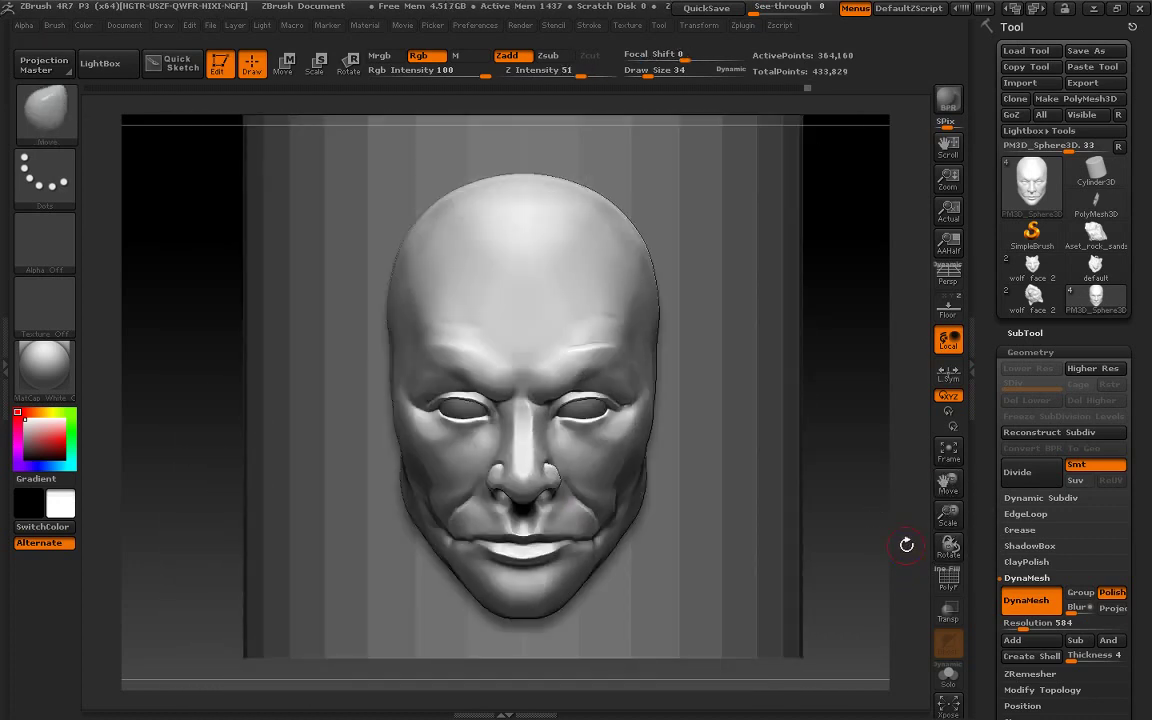
left_click_drag(948, 478, 929, 485)
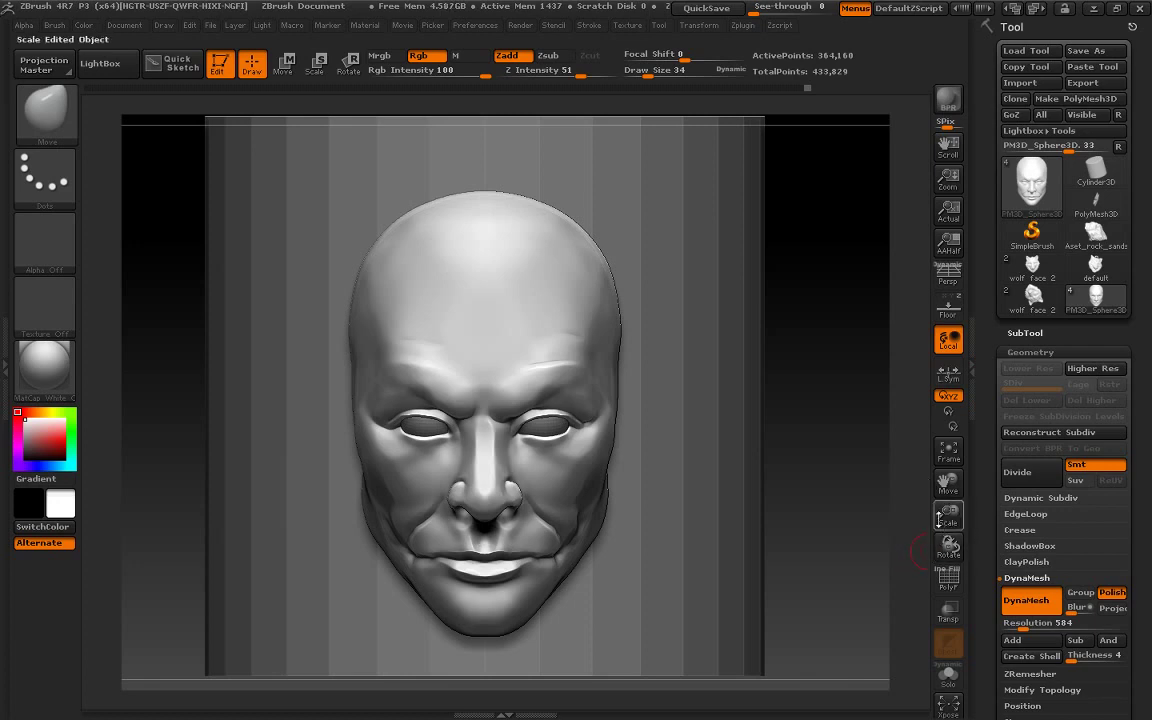
left_click_drag(853, 464, 915, 497)
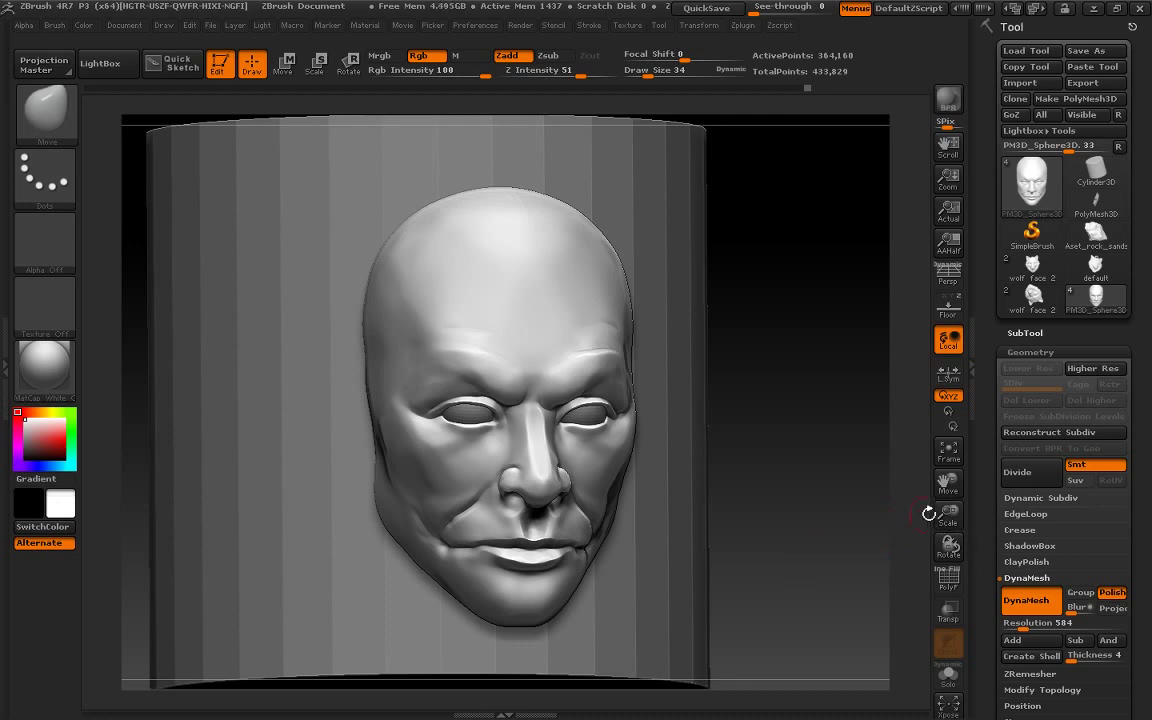
mouse_move(752, 468)
left_mouse_down()
mouse_move(844, 510)
mouse_move(852, 545)
left_mouse_up()
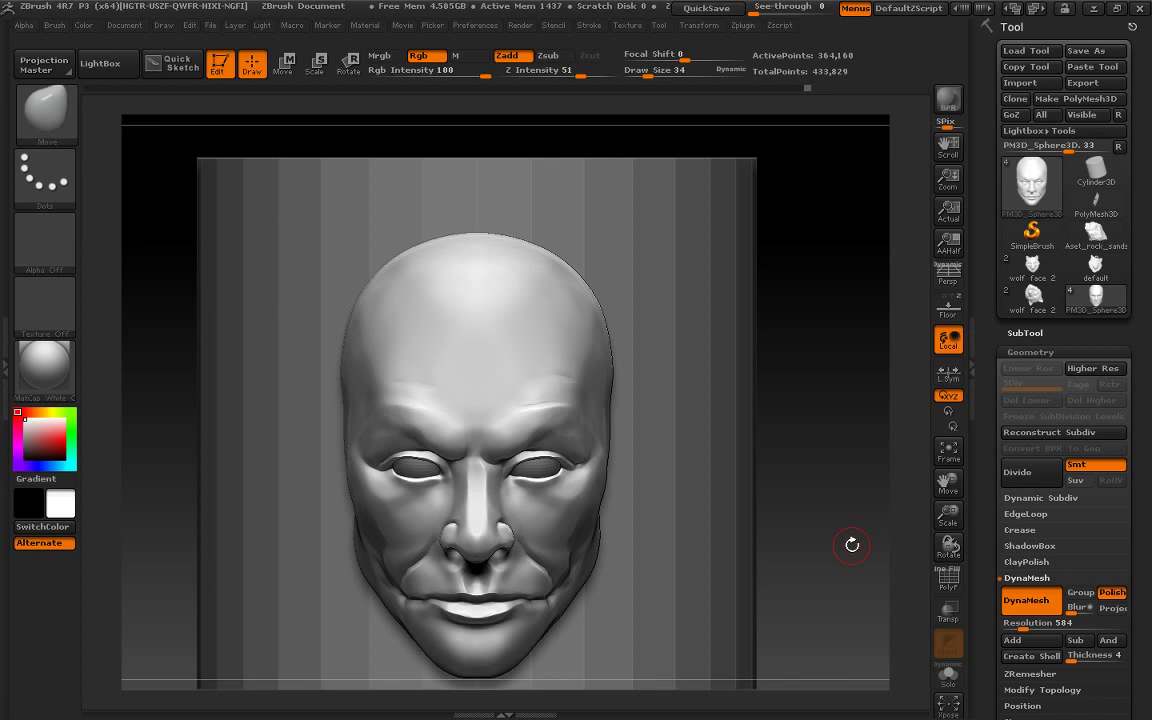
left_click_drag(853, 543, 928, 424, "alt")
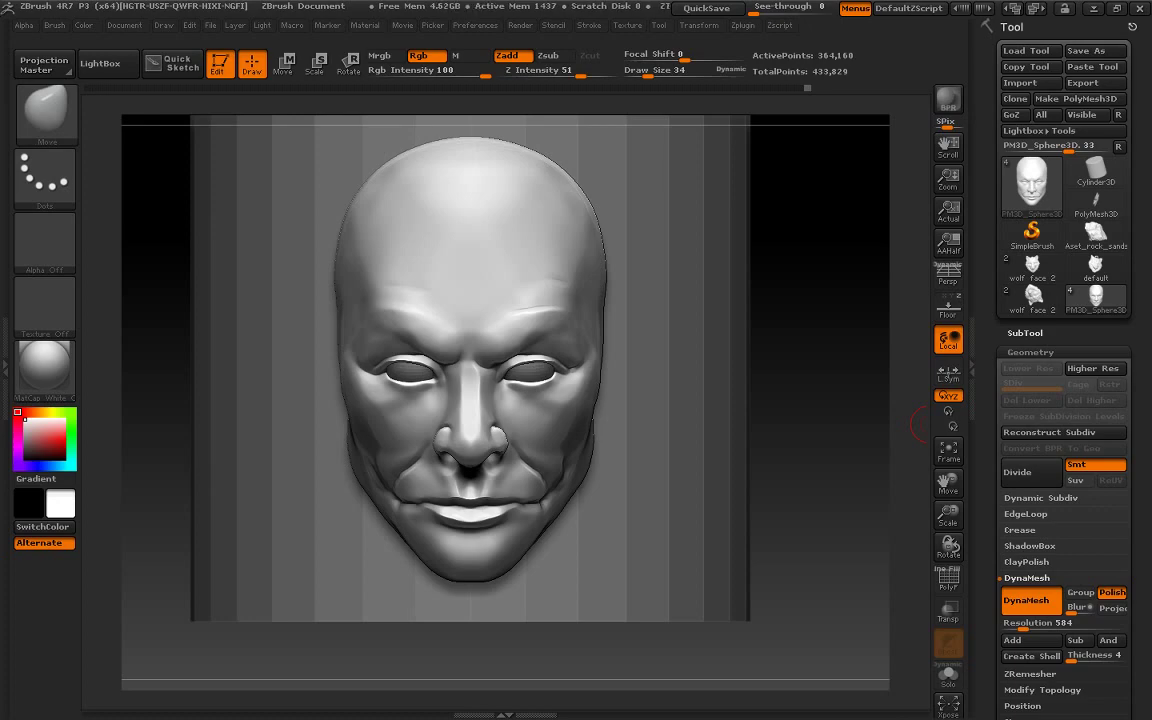
key("b")
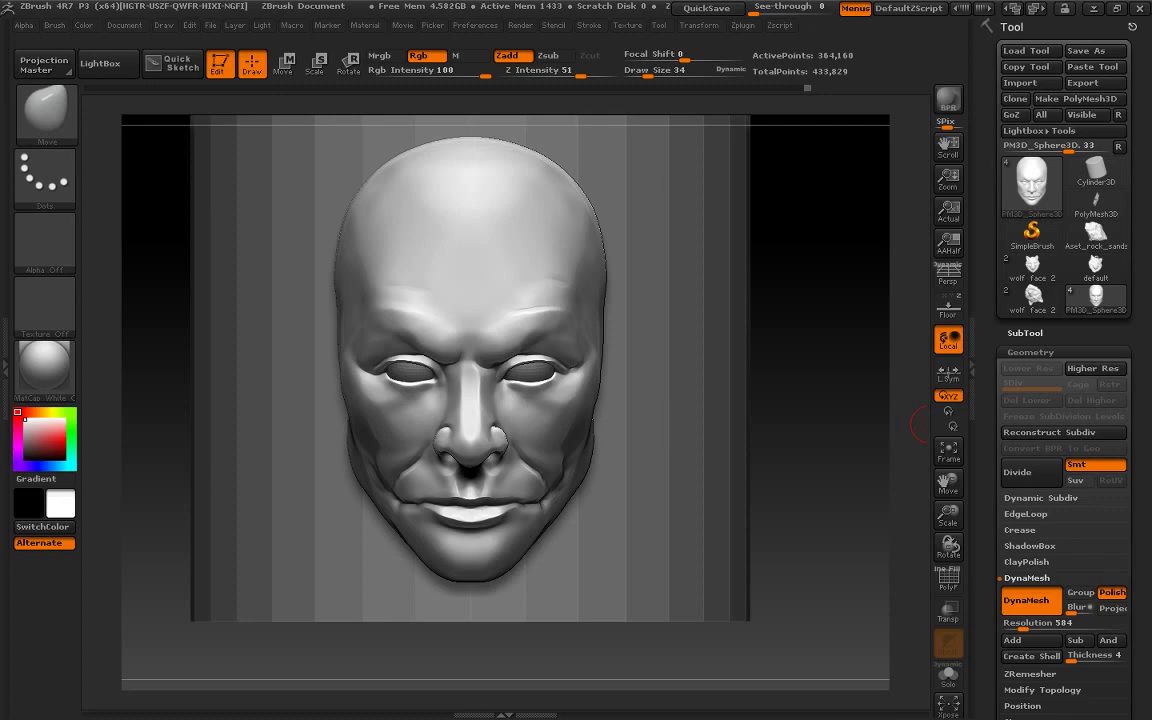
Show the Joker reference photo behind the face and frame the face over it
left_click(948, 303)
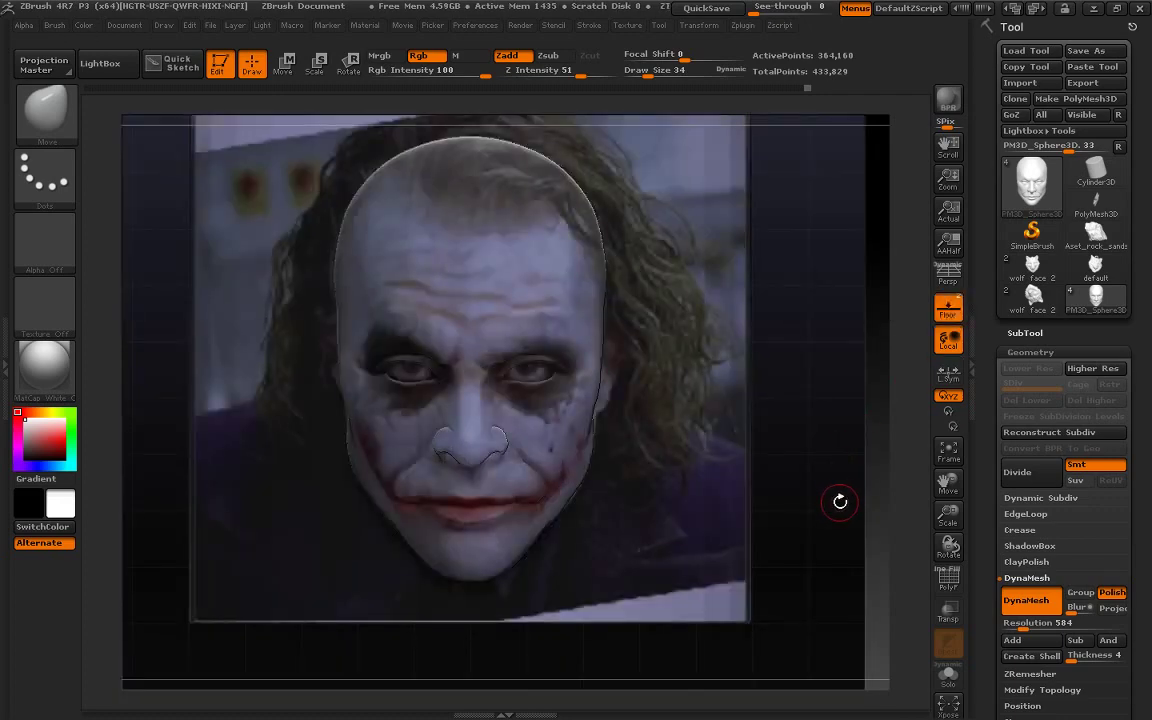
left_click_drag(850, 445, 932, 466)
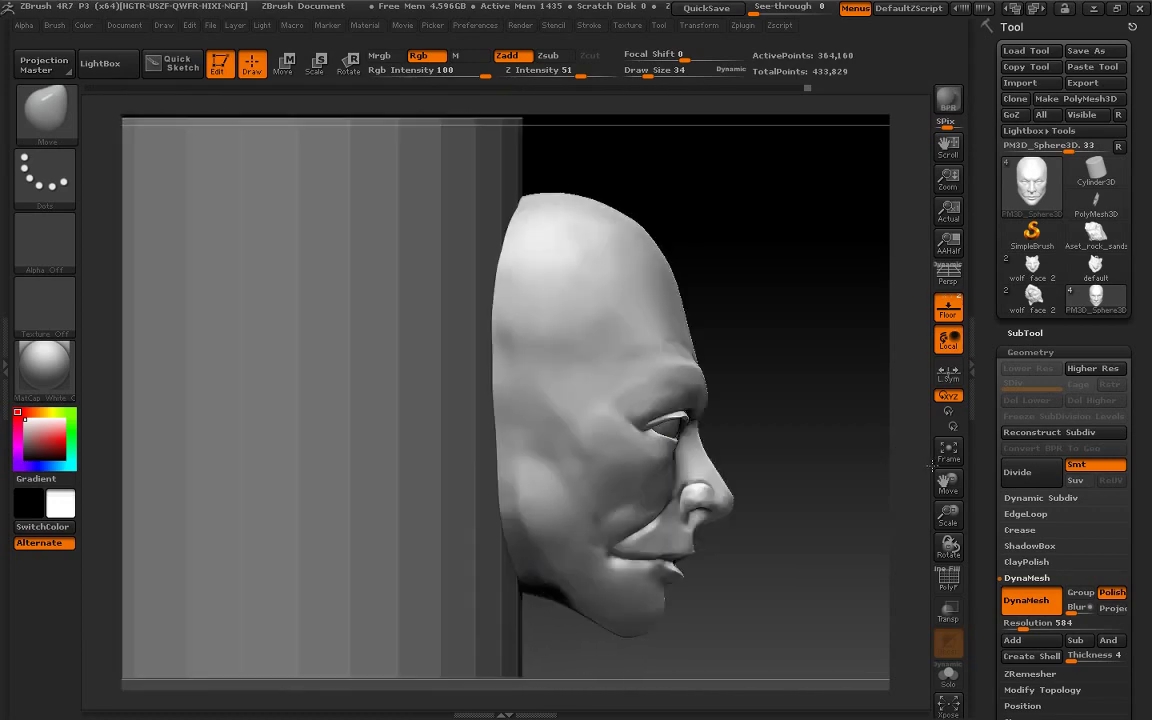
left_click_drag(855, 462, 843, 545)
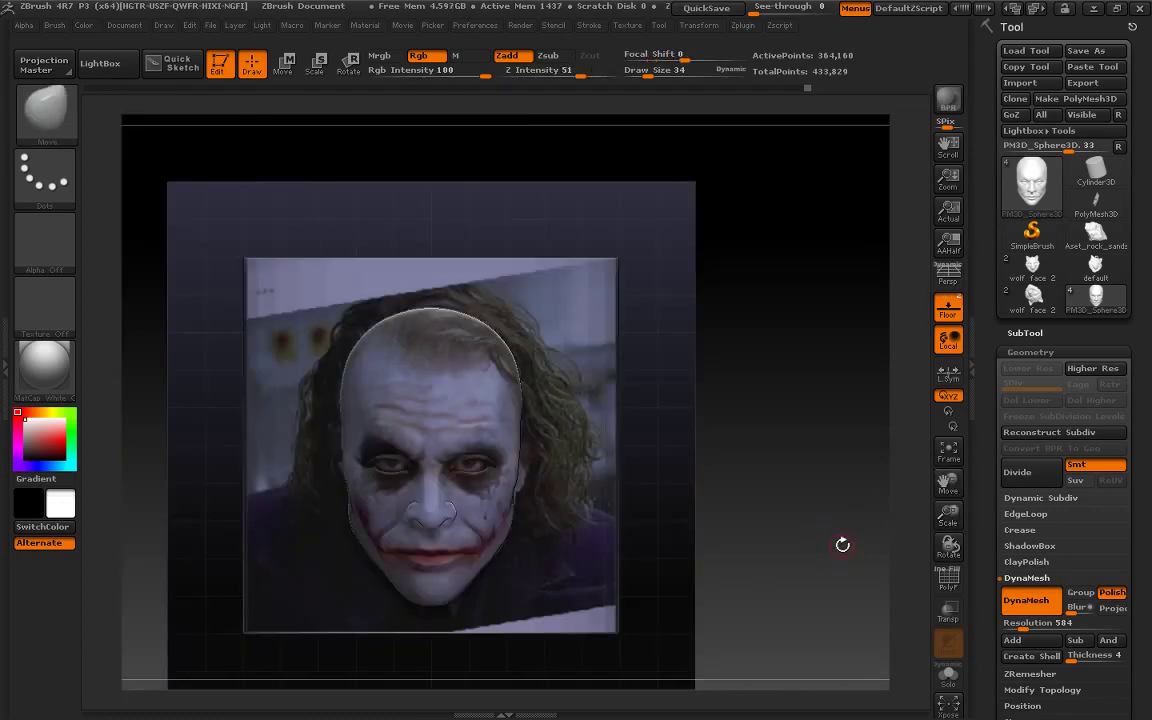
left_click_drag(948, 515, 960, 495)
left_click(950, 452)
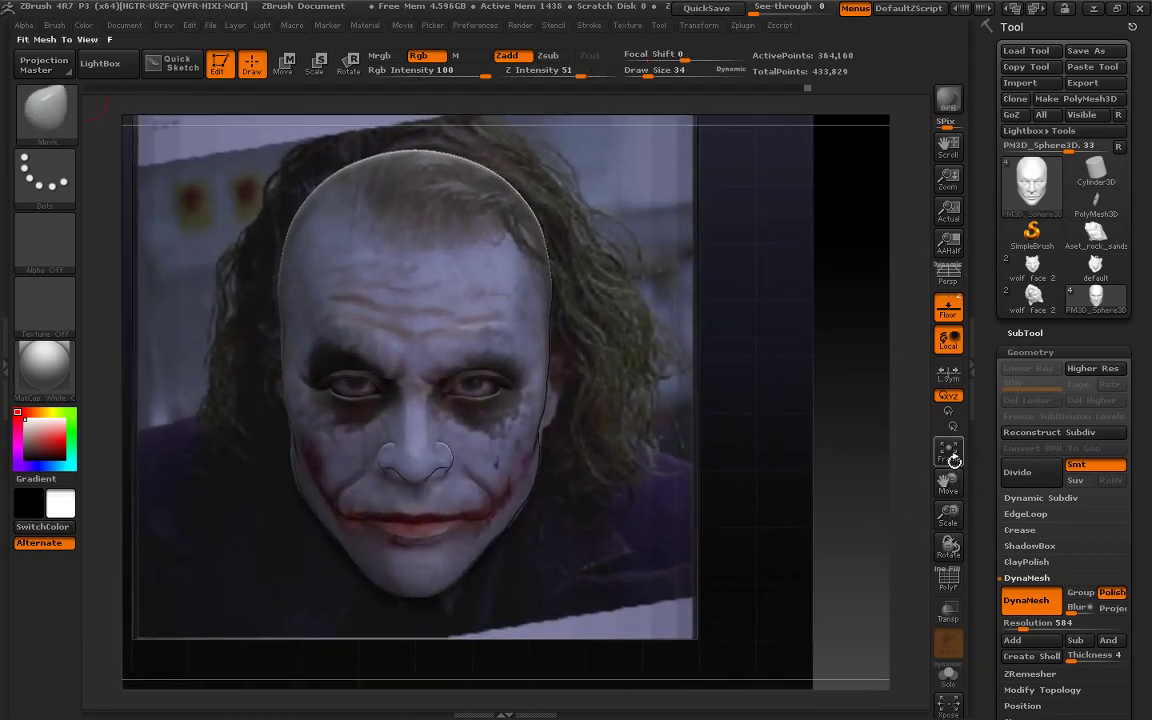
Insert a sphere atop the head with InsertSphere and split it into its own subtool
left_click(45, 112)
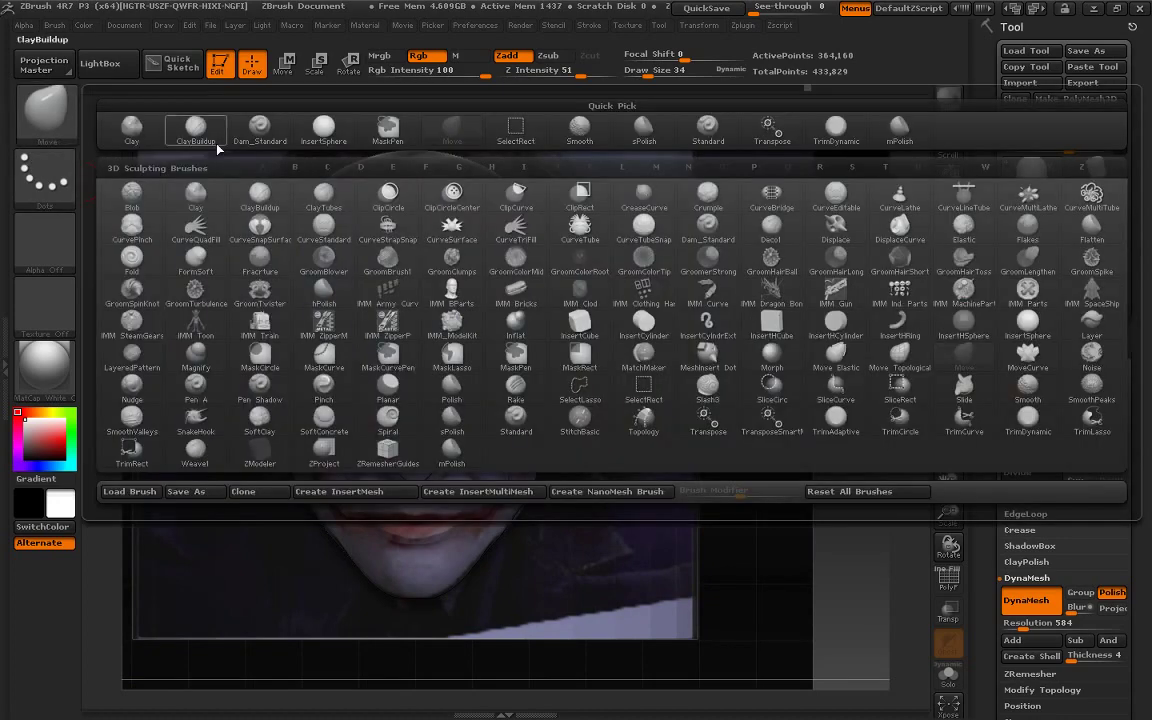
left_click(323, 127)
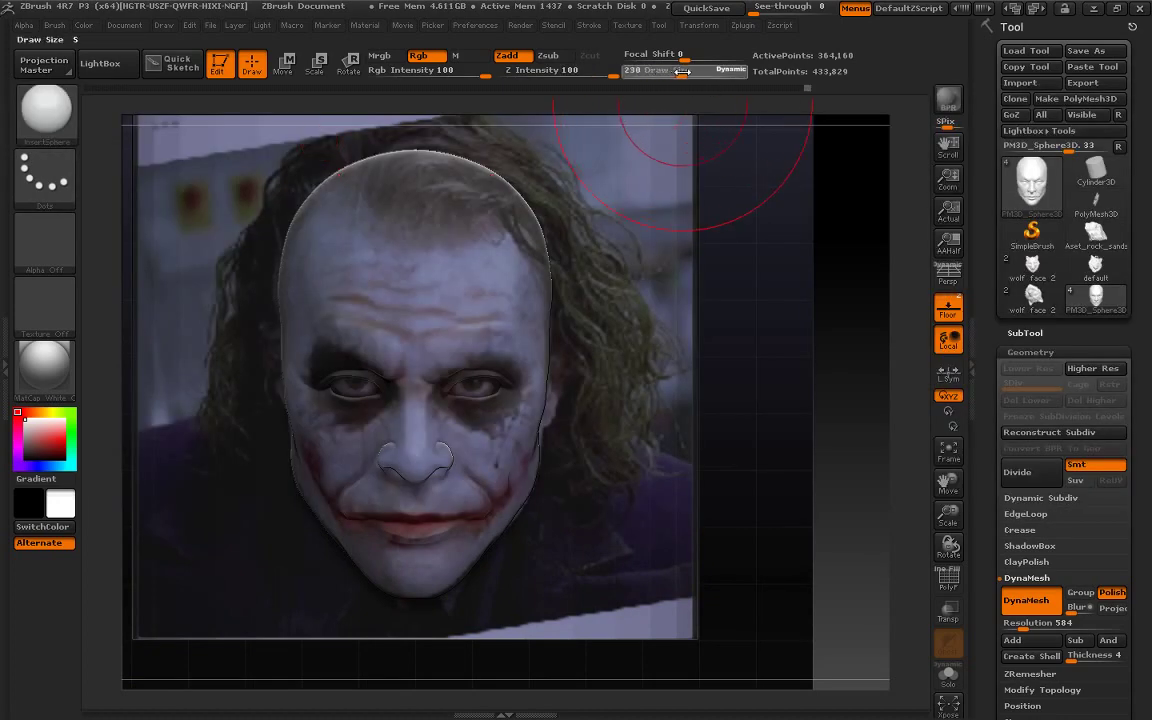
left_click_drag(378, 151, 466, 140)
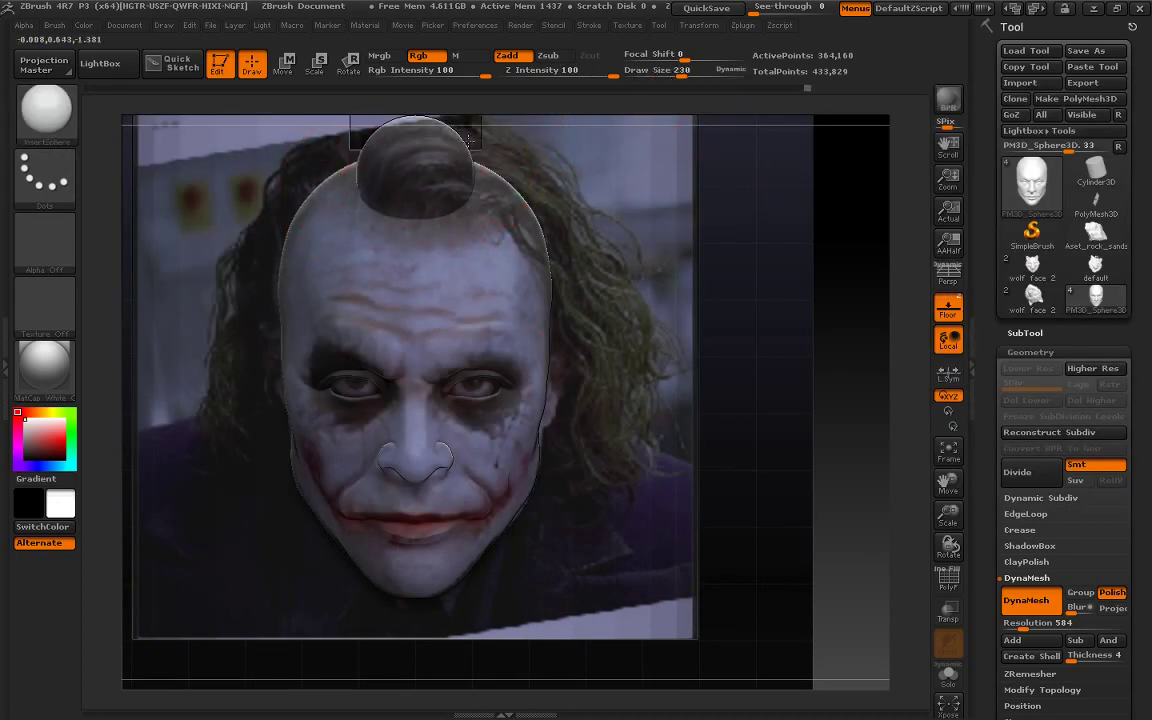
left_click(1027, 333)
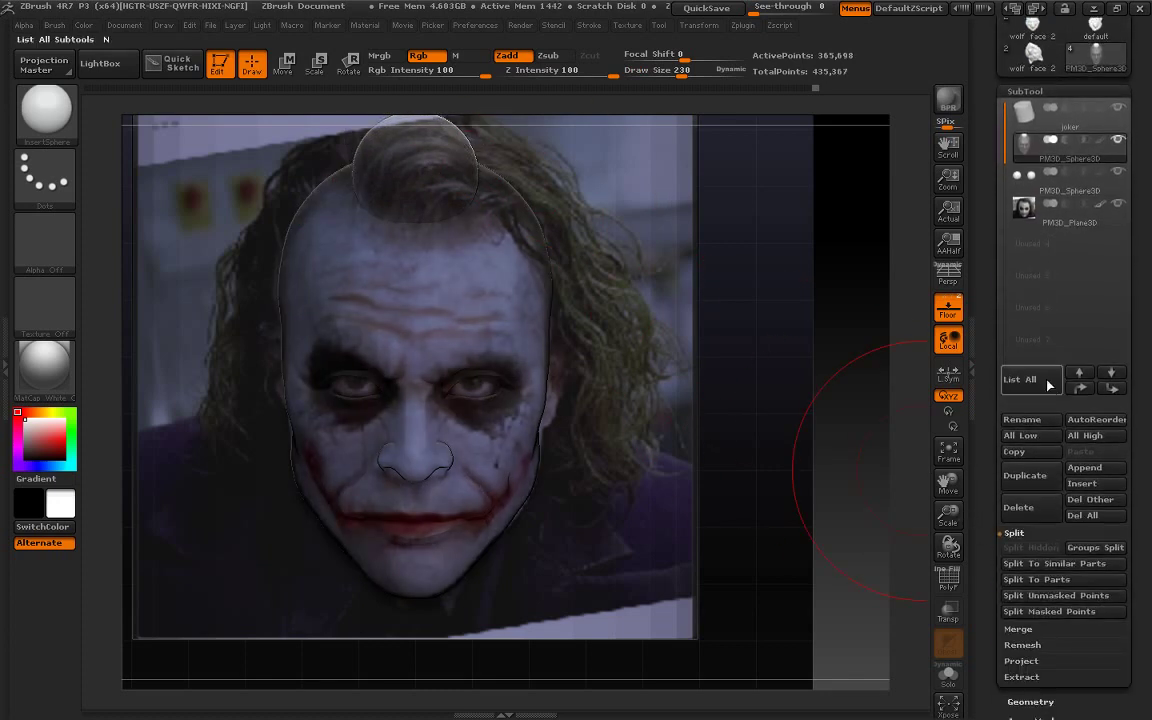
left_click(1060, 595)
With the Move brush, stretch the sphere into a wide cap reaching down the temples
left_click(46, 108)
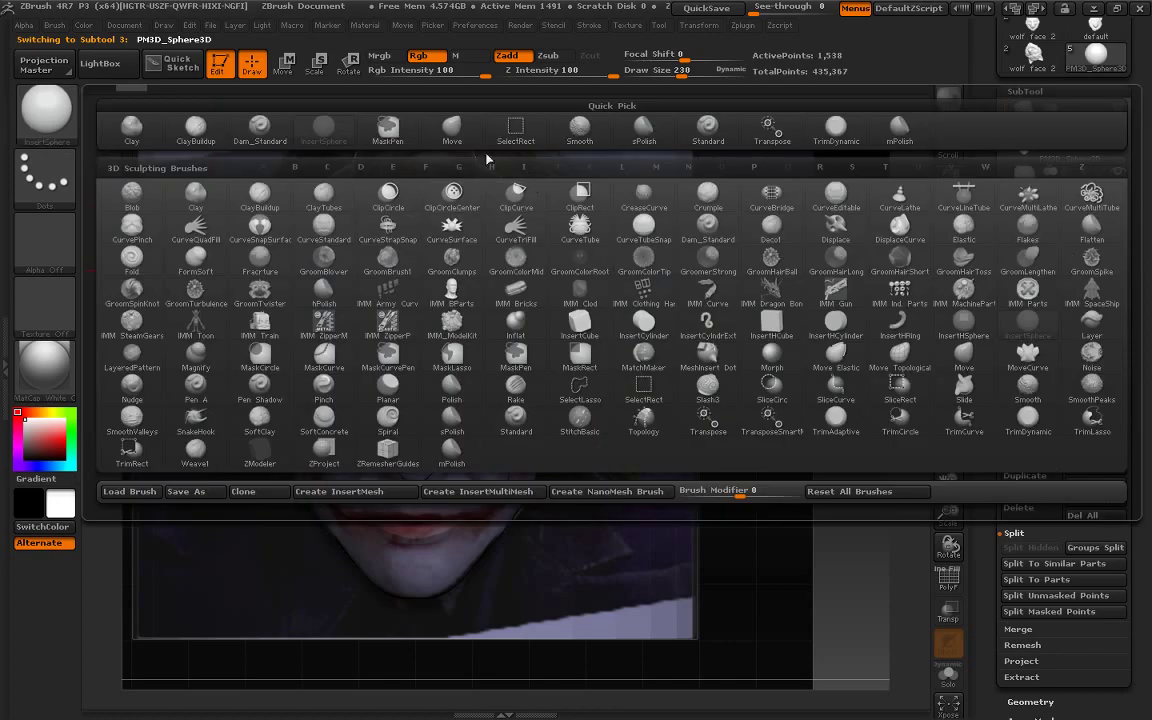
left_click(452, 128)
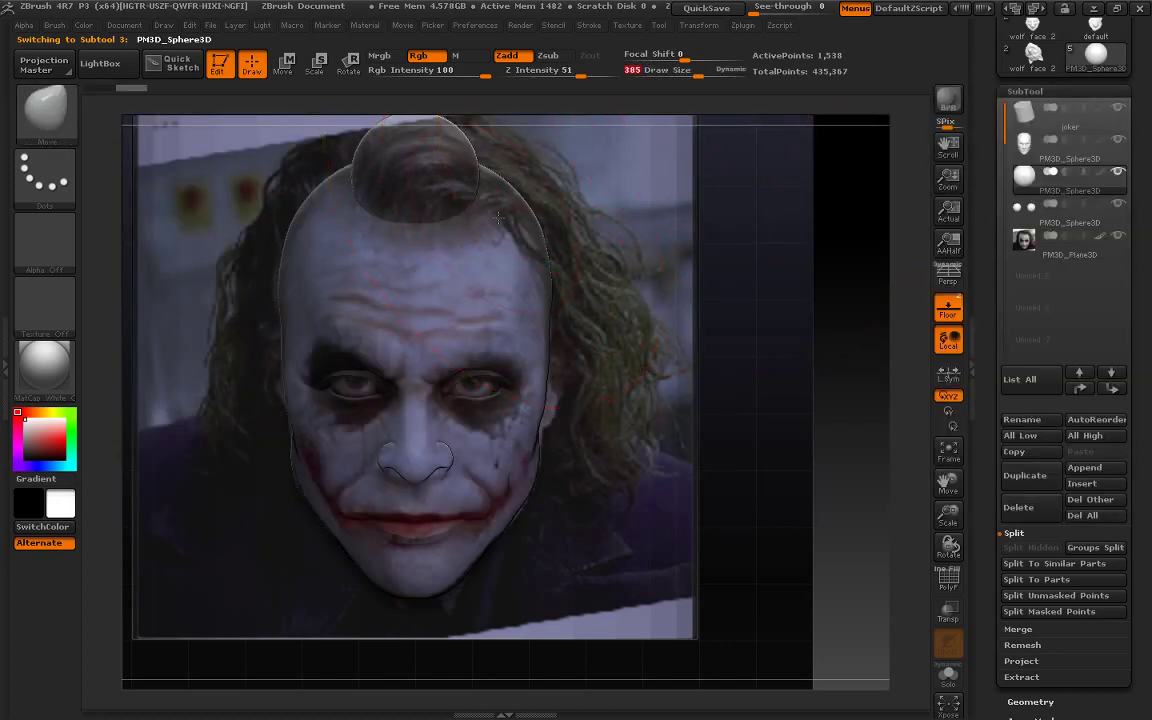
mouse_move(498, 216)
left_mouse_down()
mouse_move(470, 205)
mouse_move(449, 220)
left_mouse_up()
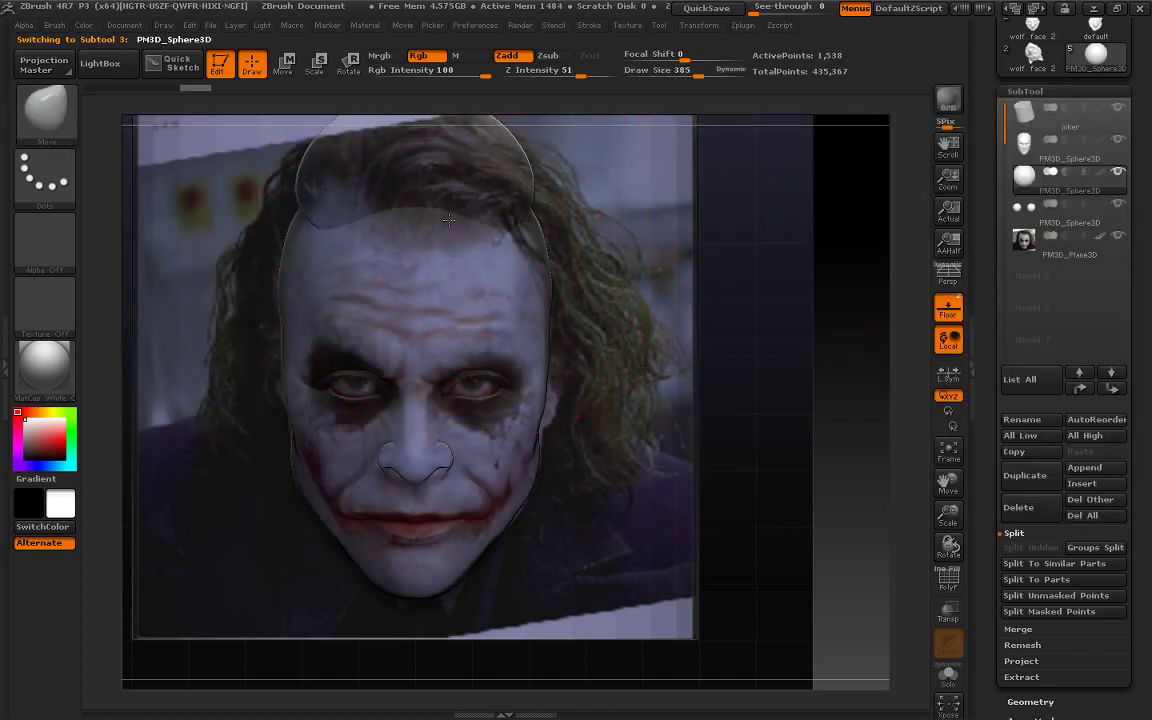
left_click_drag(525, 185, 570, 200)
left_click_drag(300, 185, 258, 205)
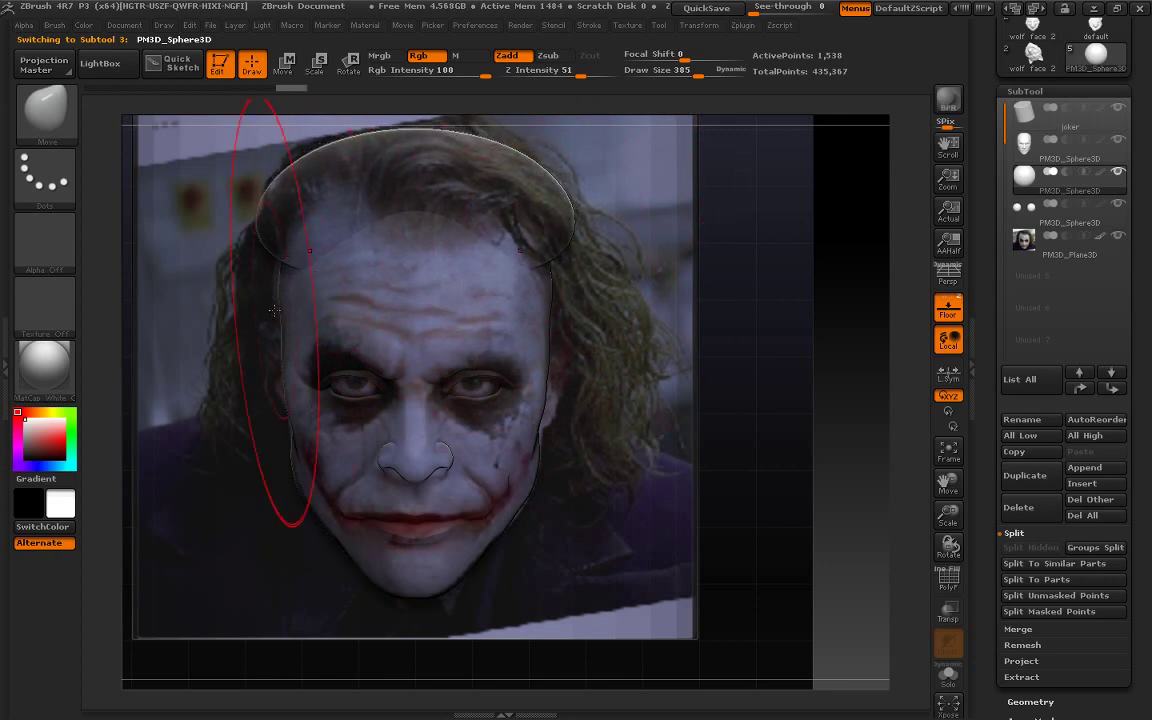
left_click_drag(565, 235, 595, 325)
left_click_drag(260, 240, 241, 330)
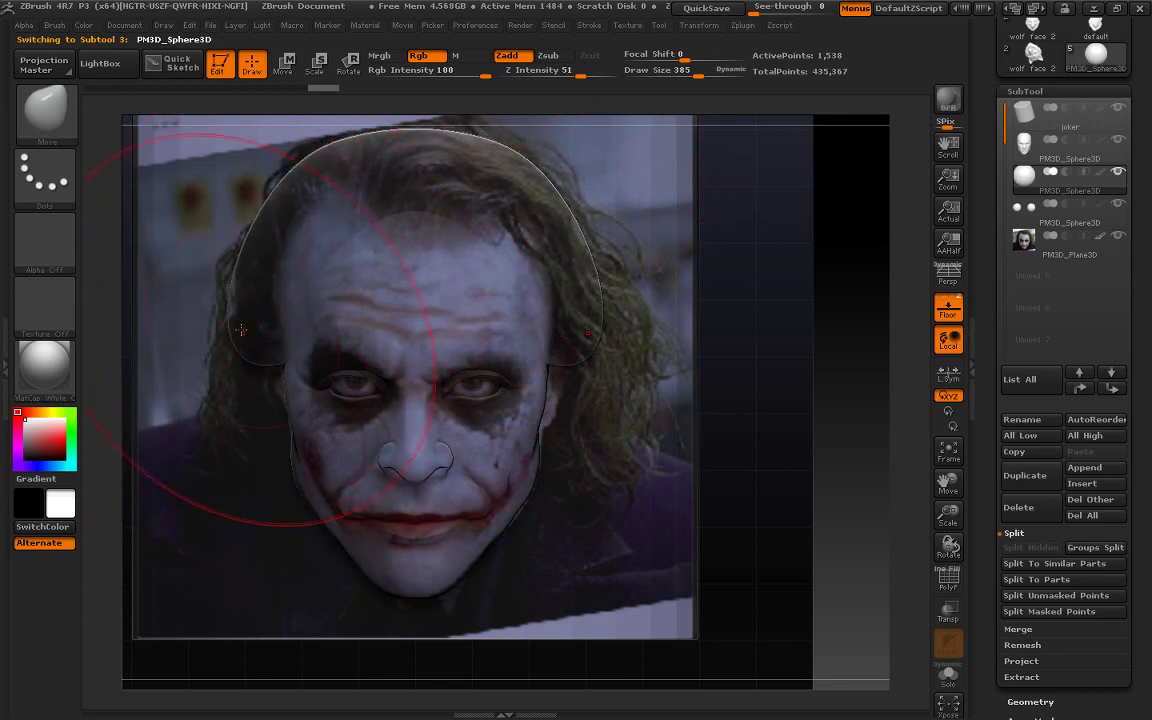
At draw size 223, compare with the reference and pull the hair sides outward toward the jaw
left_click_drag(698, 73, 681, 73)
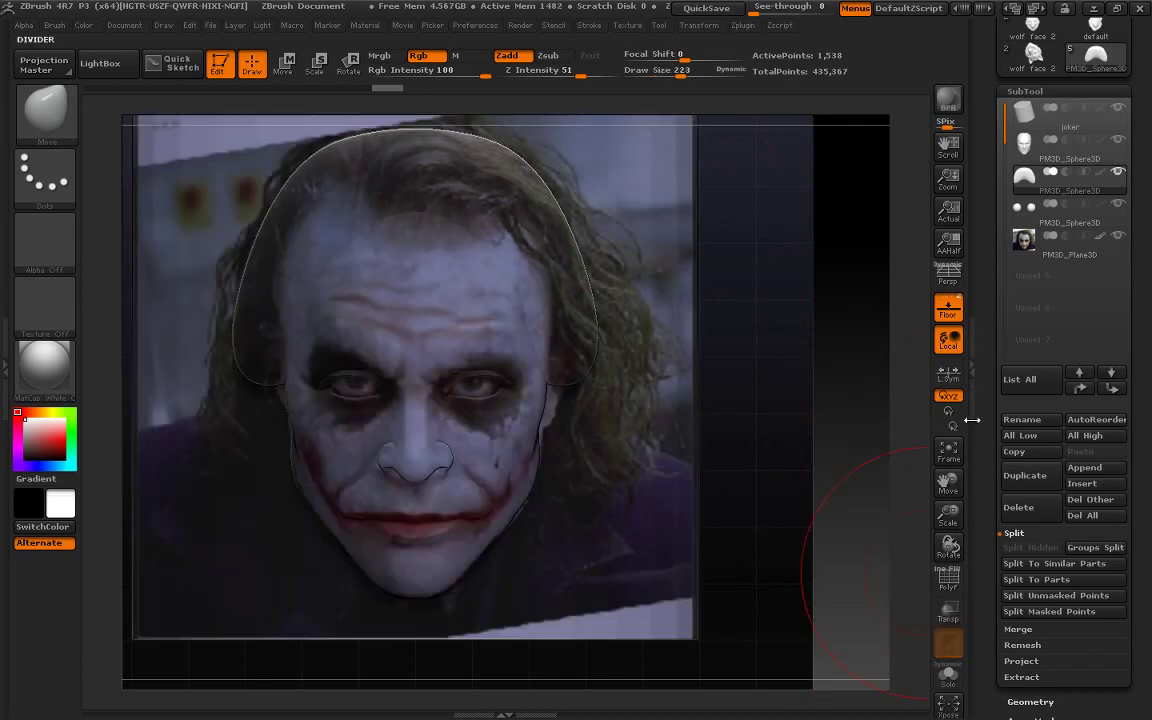
key("shift+p")
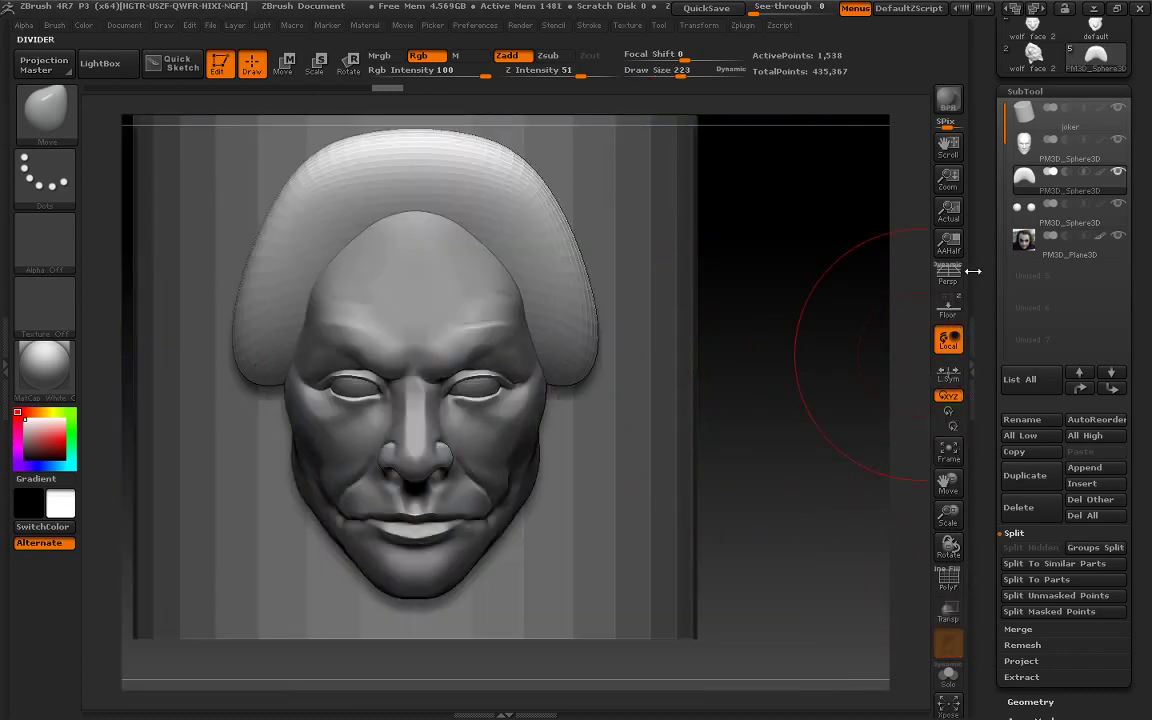
left_click(948, 308)
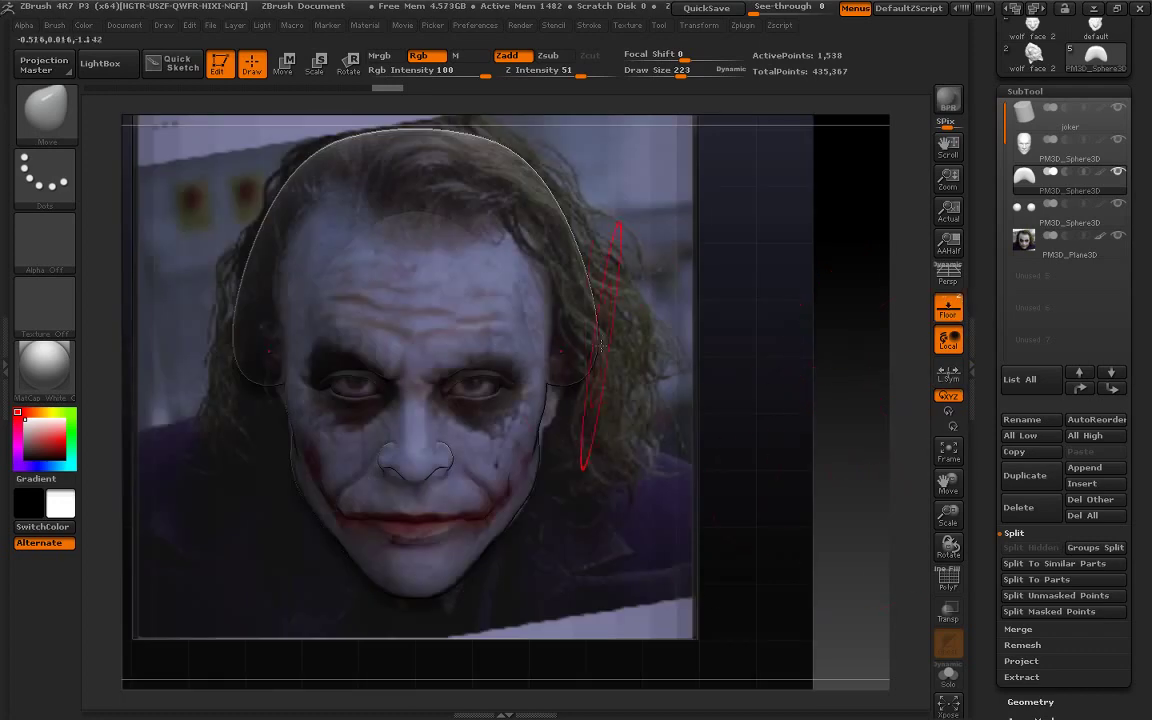
left_click_drag(601, 344, 652, 340)
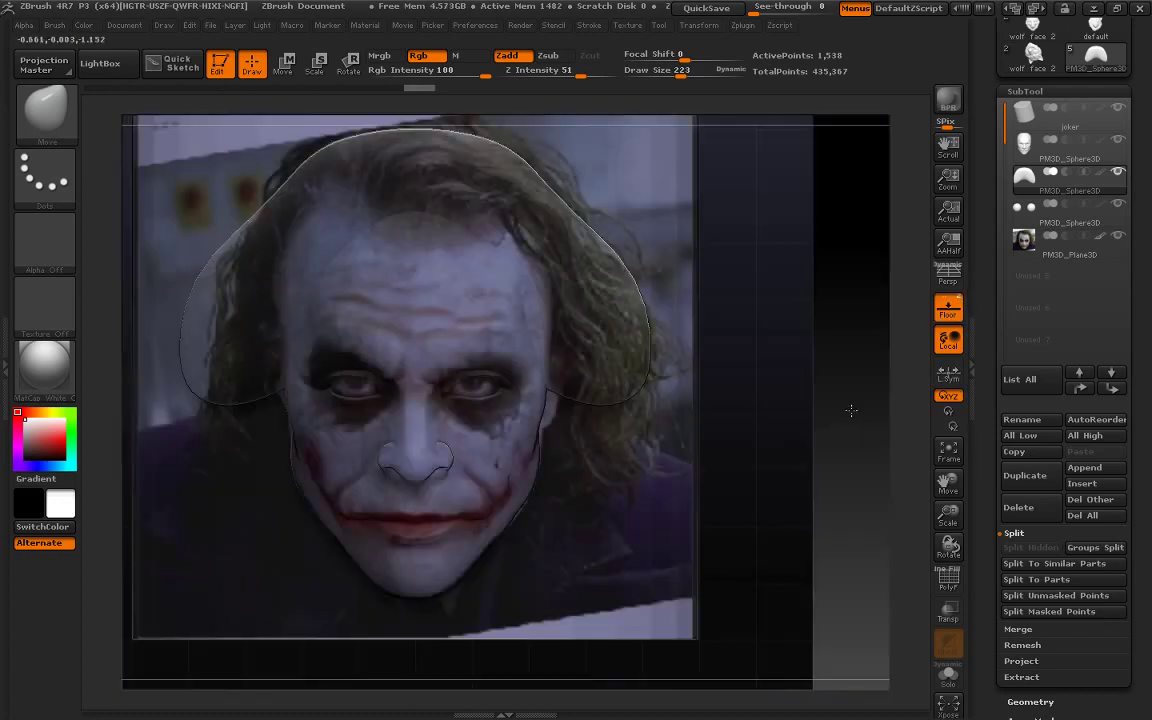
left_click_drag(948, 485, 985, 495)
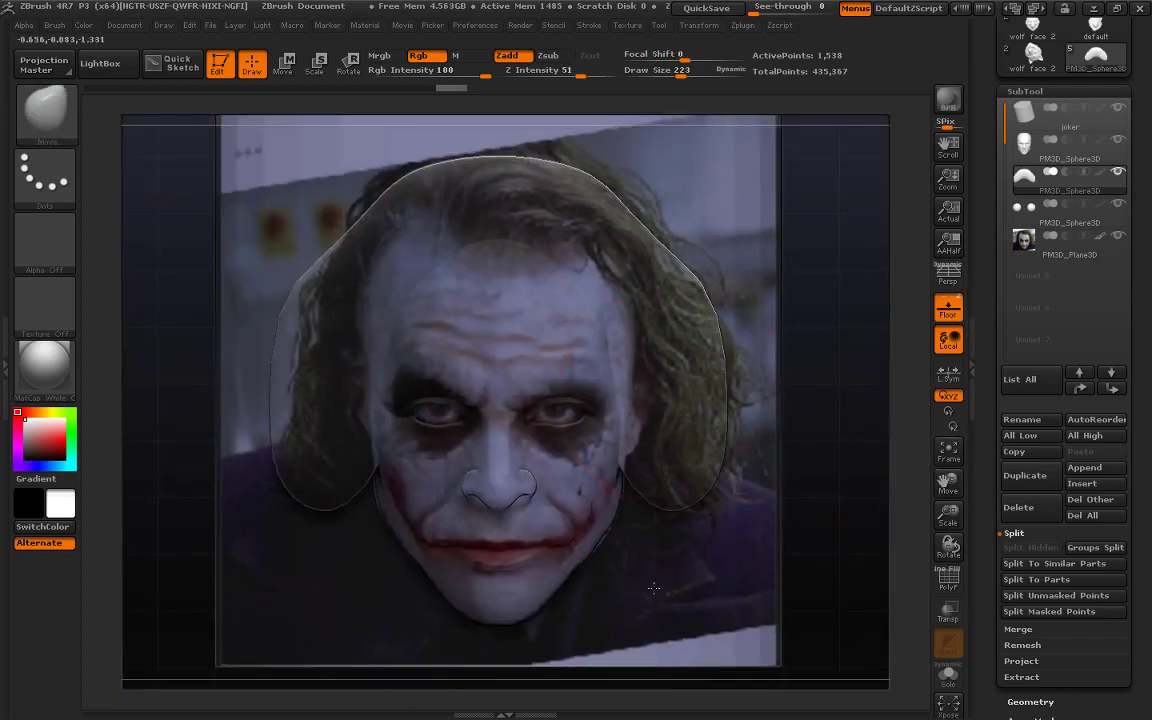
left_click_drag(300, 260, 260, 300)
left_click_drag(257, 399, 285, 360)
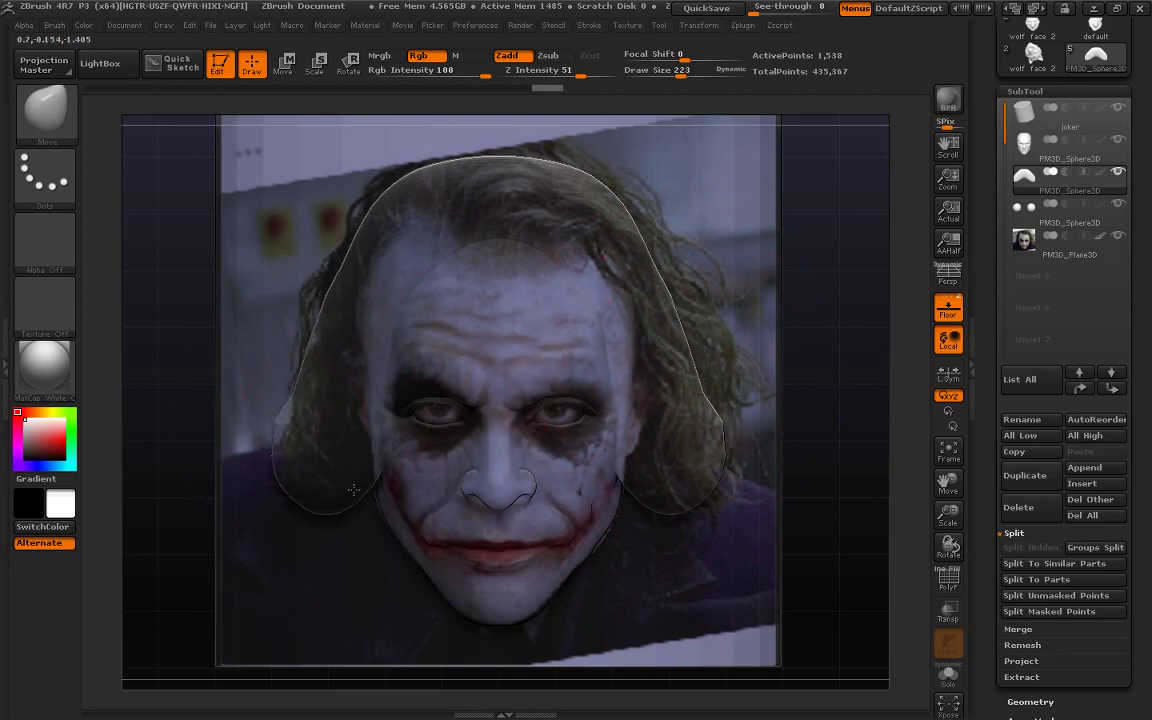
Use a smaller ClayBuildup brush to add clay bulk along the left hair edge and temples
key("b")
key("m")
key("t")
left_click(35, 103)
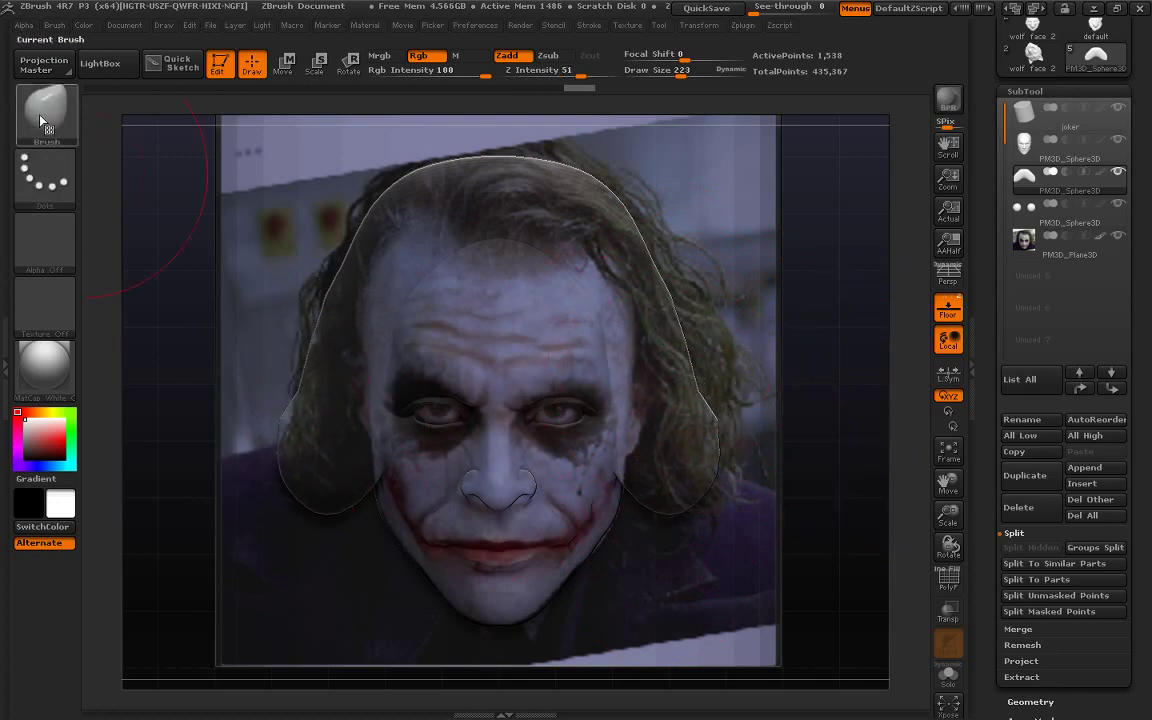
left_click(163, 129)
left_click_drag(683, 73, 650, 73)
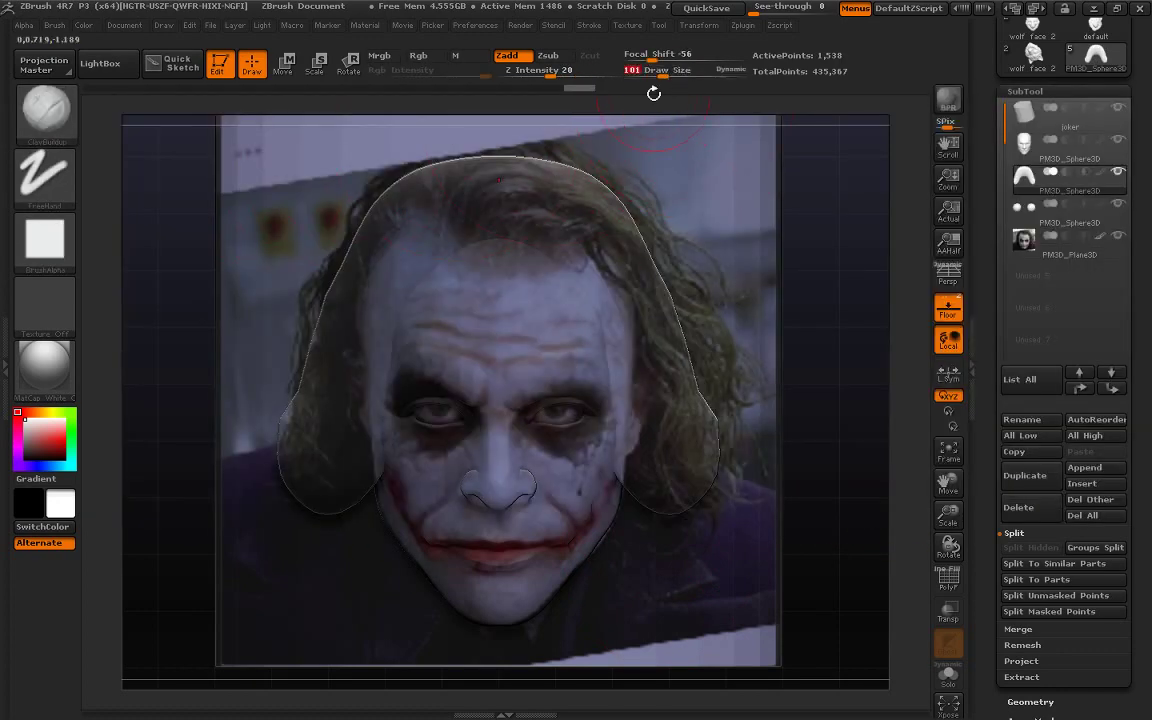
left_click(1016, 100)
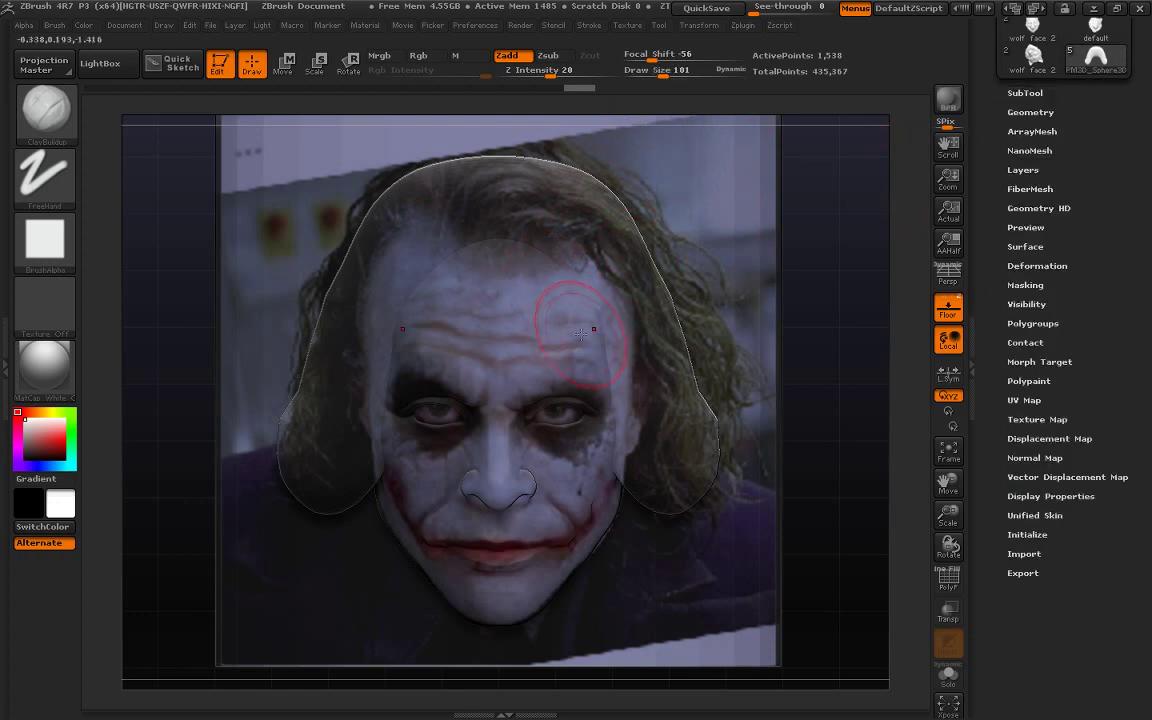
left_click_drag(861, 329, 903, 467, "ctrl")
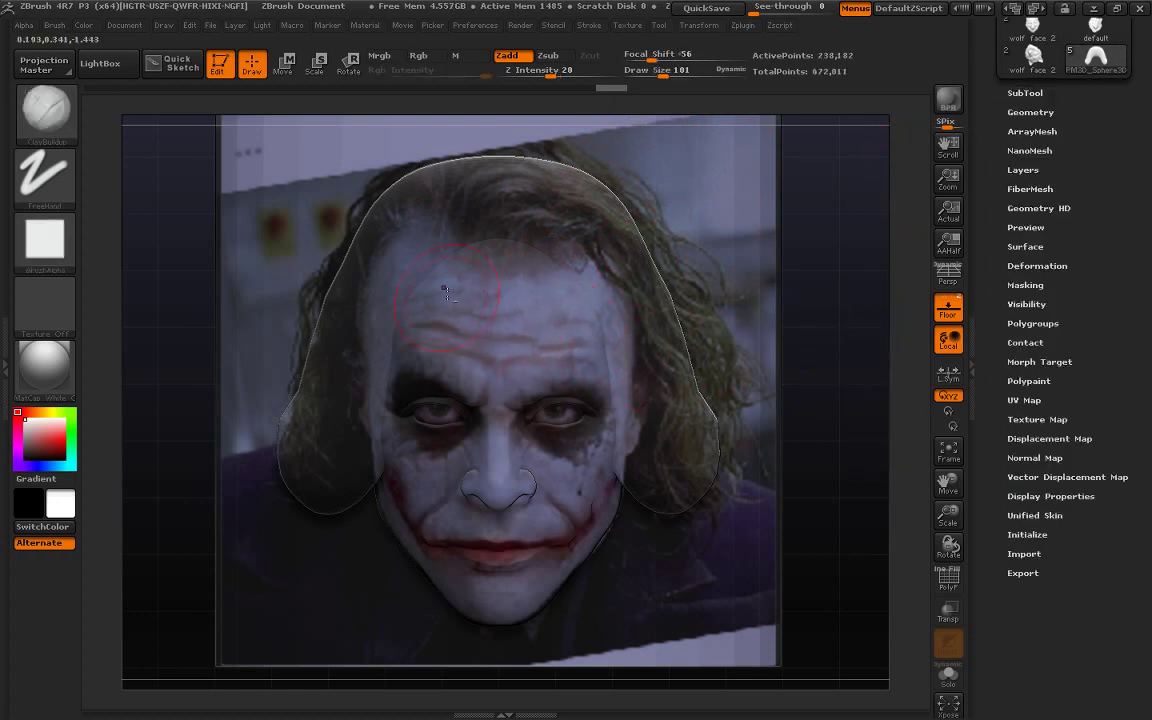
mouse_move(352, 292)
left_mouse_down()
mouse_move(442, 244)
mouse_move(660, 442)
left_mouse_up()
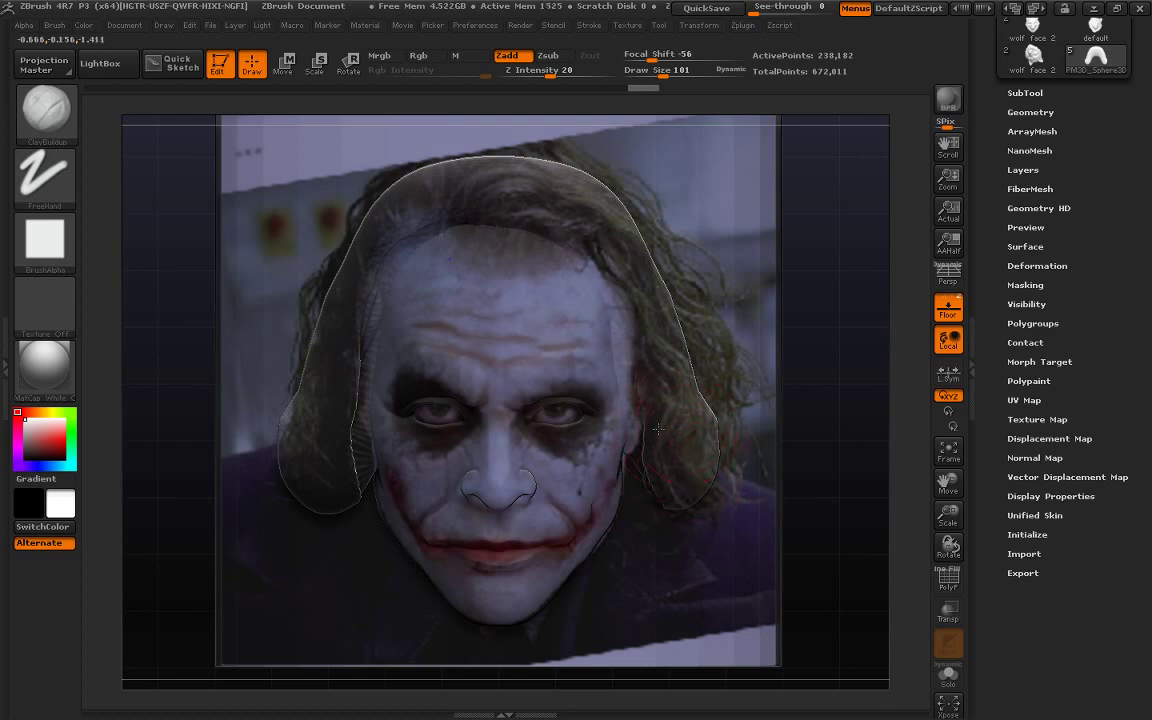
left_click_drag(680, 71, 651, 71)
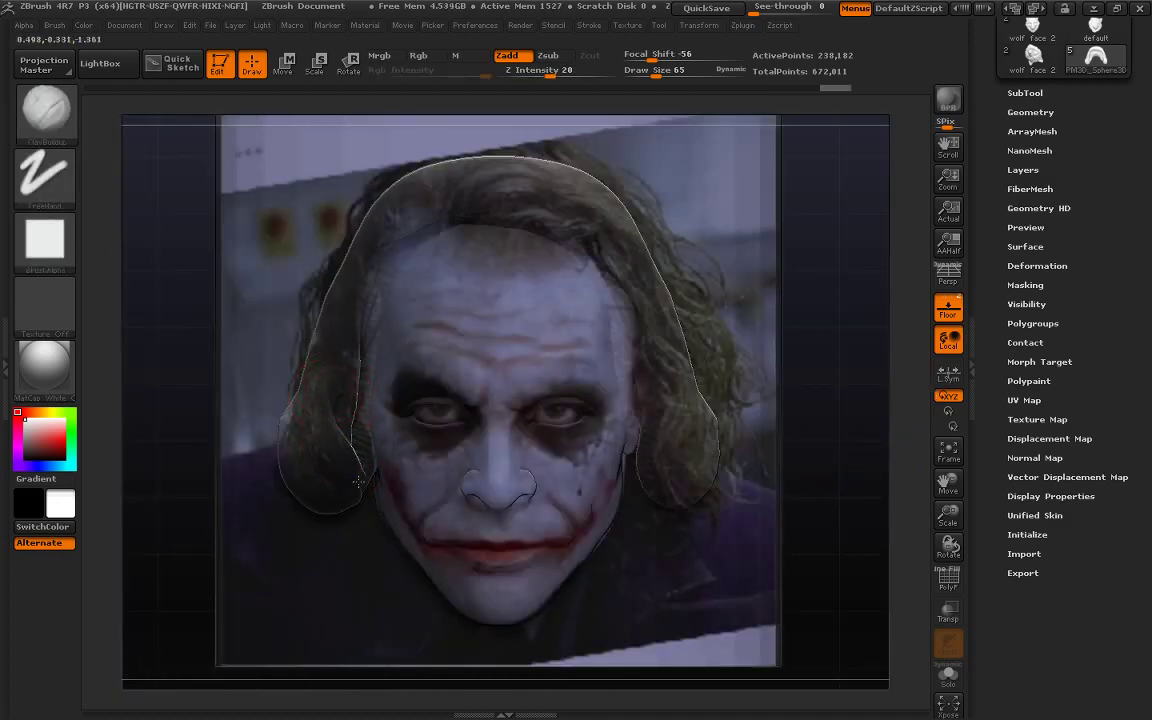
mouse_move(329, 321)
left_mouse_down()
mouse_move(368, 227)
mouse_move(529, 198)
mouse_move(555, 246)
mouse_move(656, 282)
mouse_move(650, 350)
mouse_move(688, 496)
mouse_move(694, 444)
left_mouse_up()
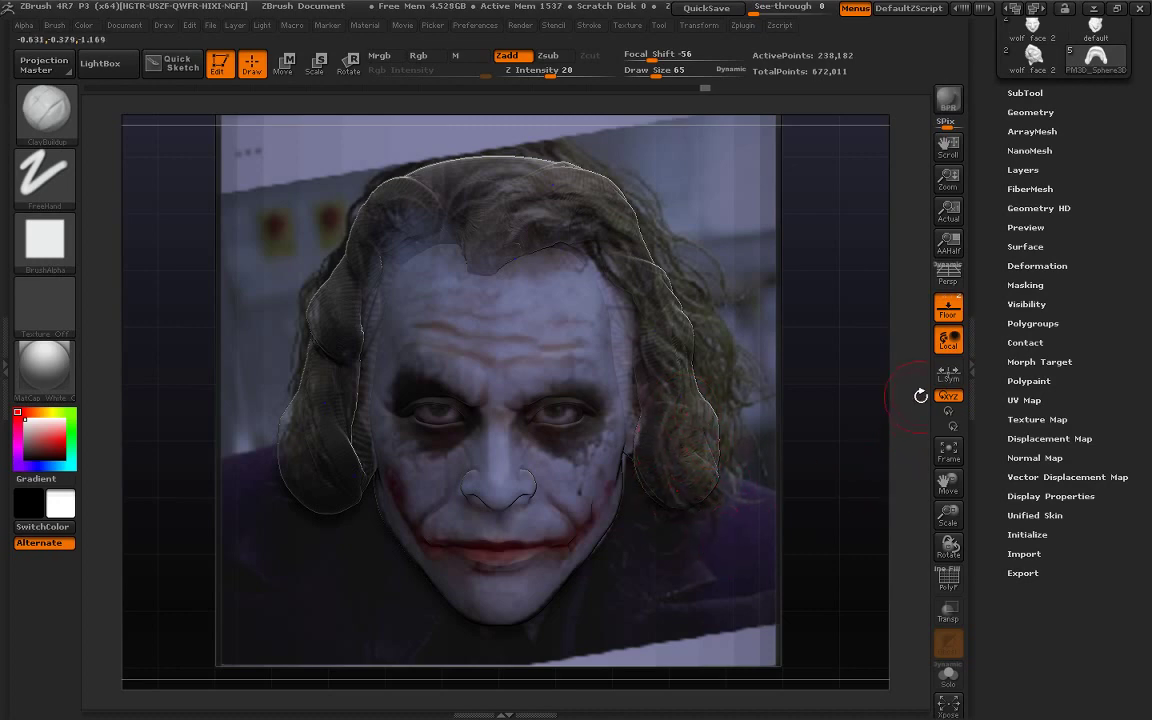
In left profile, use the Move brush to pull the hair back and outward, broadening it
left_click_drag(918, 393, 838, 386)
mouse_move(858, 430)
left_mouse_down()
mouse_move(900, 478)
mouse_move(656, 386)
left_mouse_up()
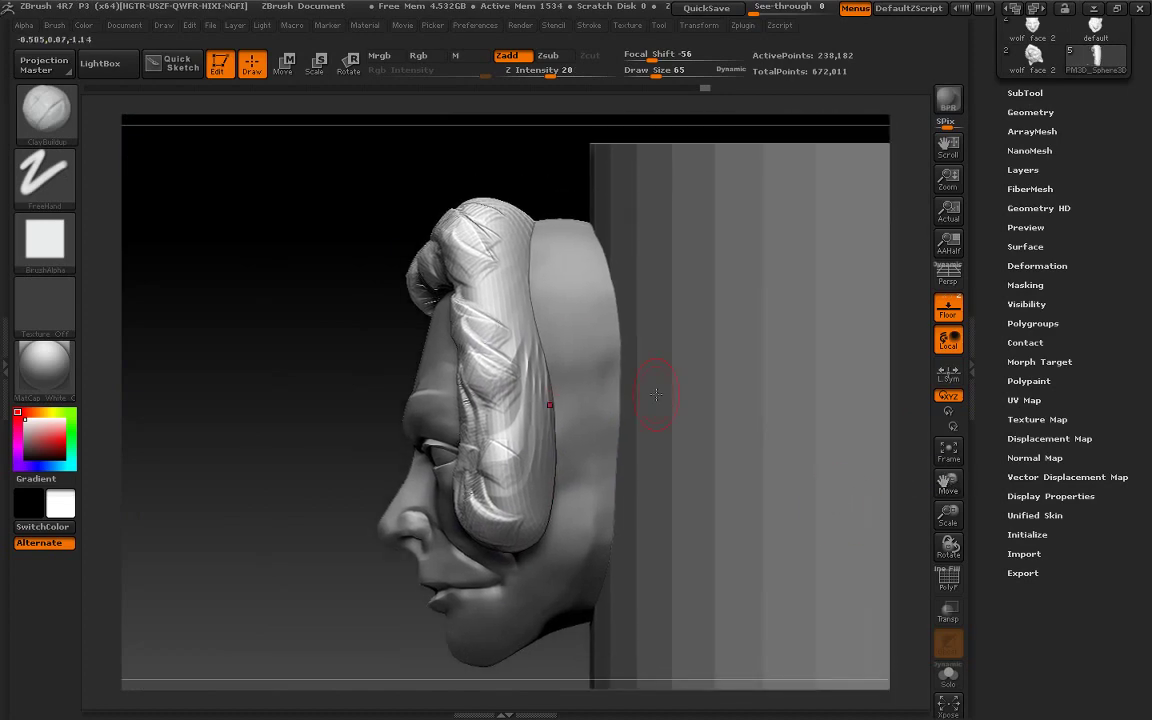
left_click(45, 110)
left_click(451, 127)
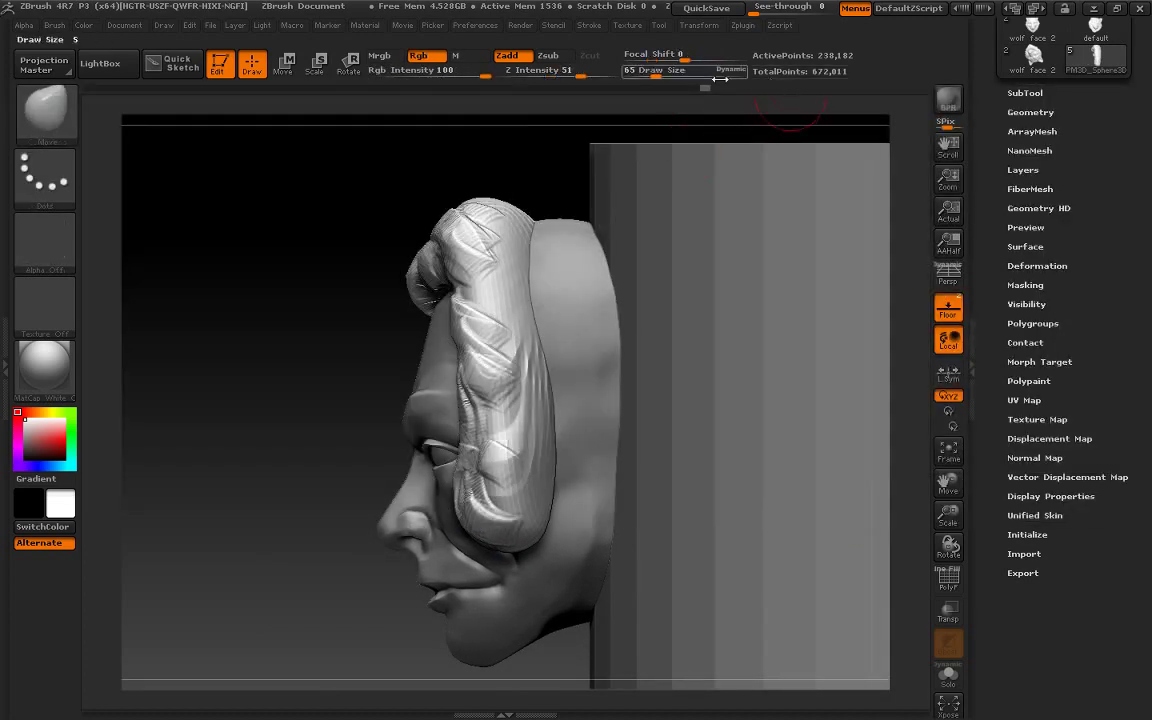
left_click_drag(584, 488, 527, 468)
left_click_drag(480, 420, 545, 330)
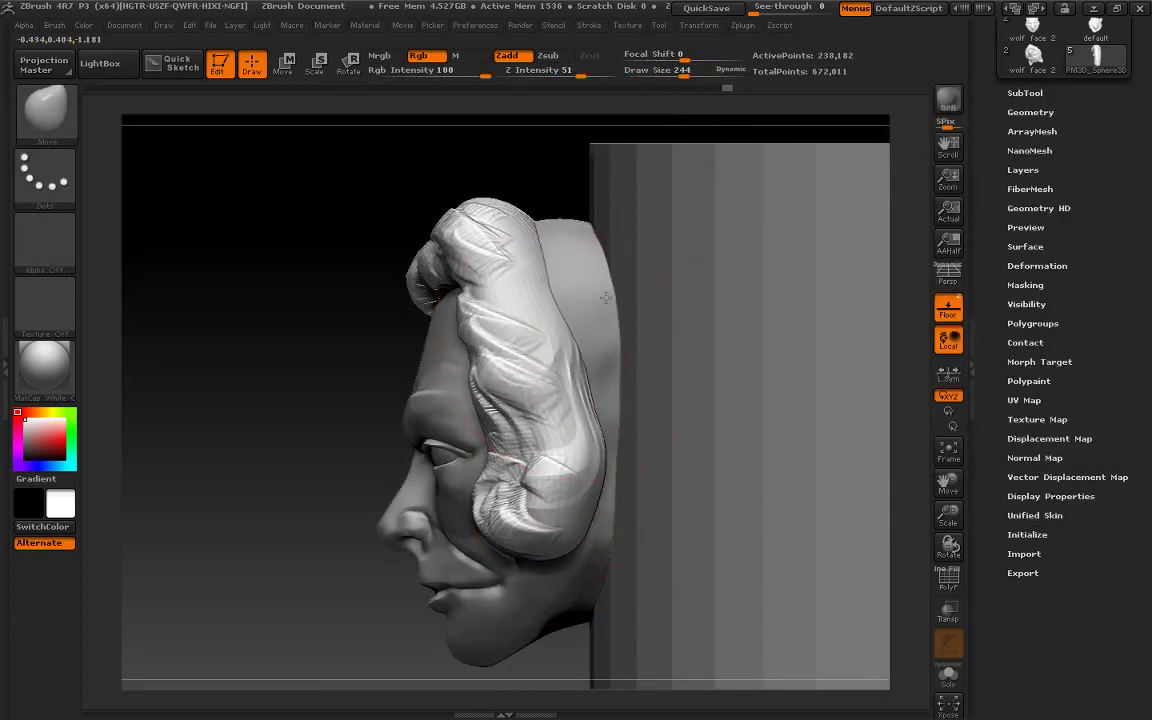
left_click_drag(500, 240, 566, 257)
mouse_move(520, 430)
left_mouse_down()
mouse_move(643, 511)
mouse_move(520, 440)
left_mouse_up()
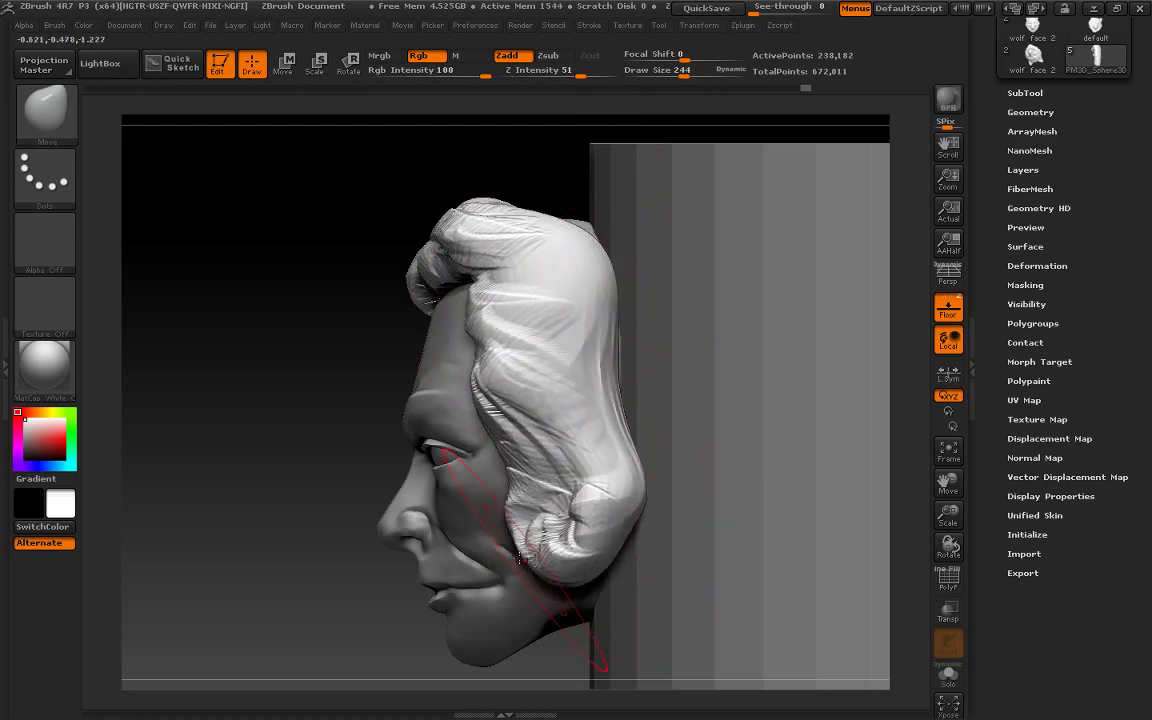
Lift the top curl from the right profile, then reshape the side strands to the reference silhouette
mouse_move(800, 400)
left_mouse_down()
mouse_move(512, 392)
mouse_move(330, 512)
left_mouse_up()
left_click_drag(440, 340, 500, 220)
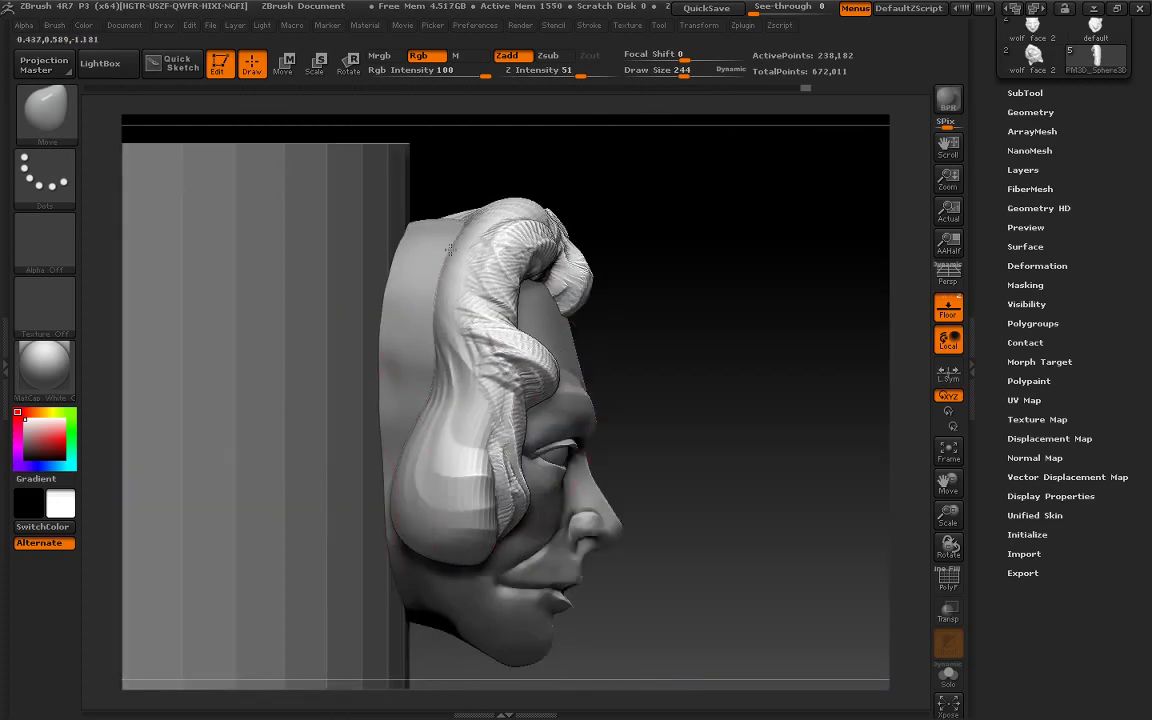
mouse_move(450, 300)
left_mouse_down()
mouse_move(360, 488)
mouse_move(400, 230)
left_mouse_up()
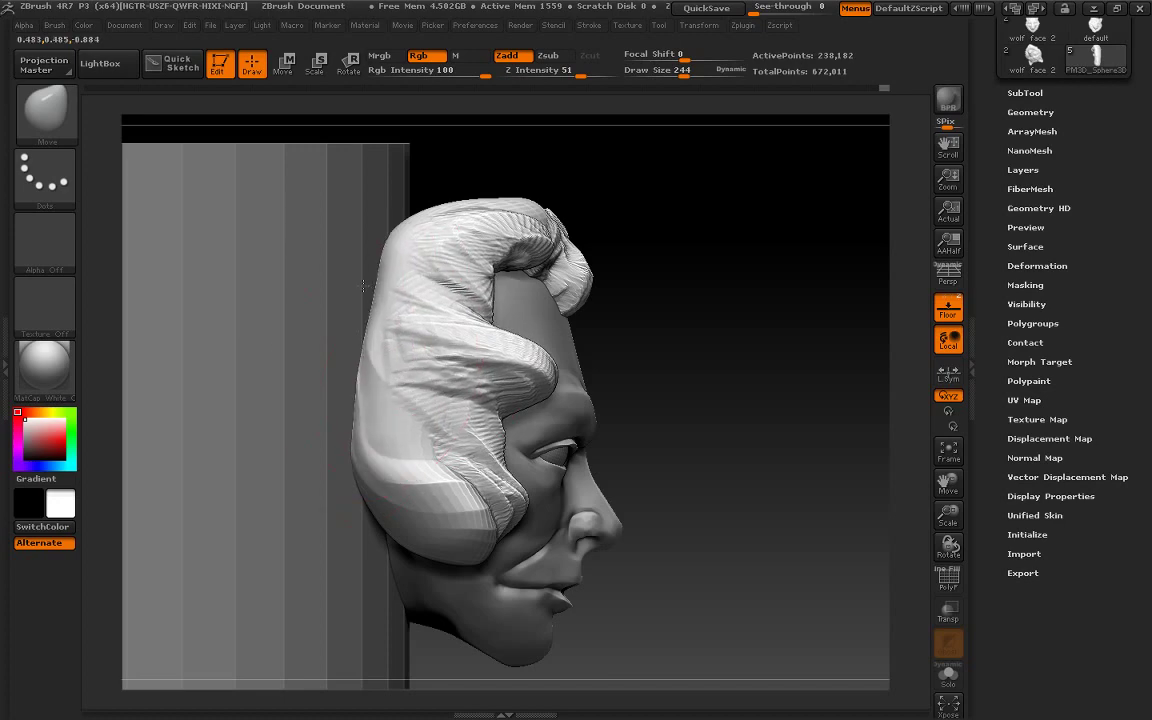
left_click_drag(760, 430, 635, 427, "shift")
left_click_drag(350, 470, 330, 460)
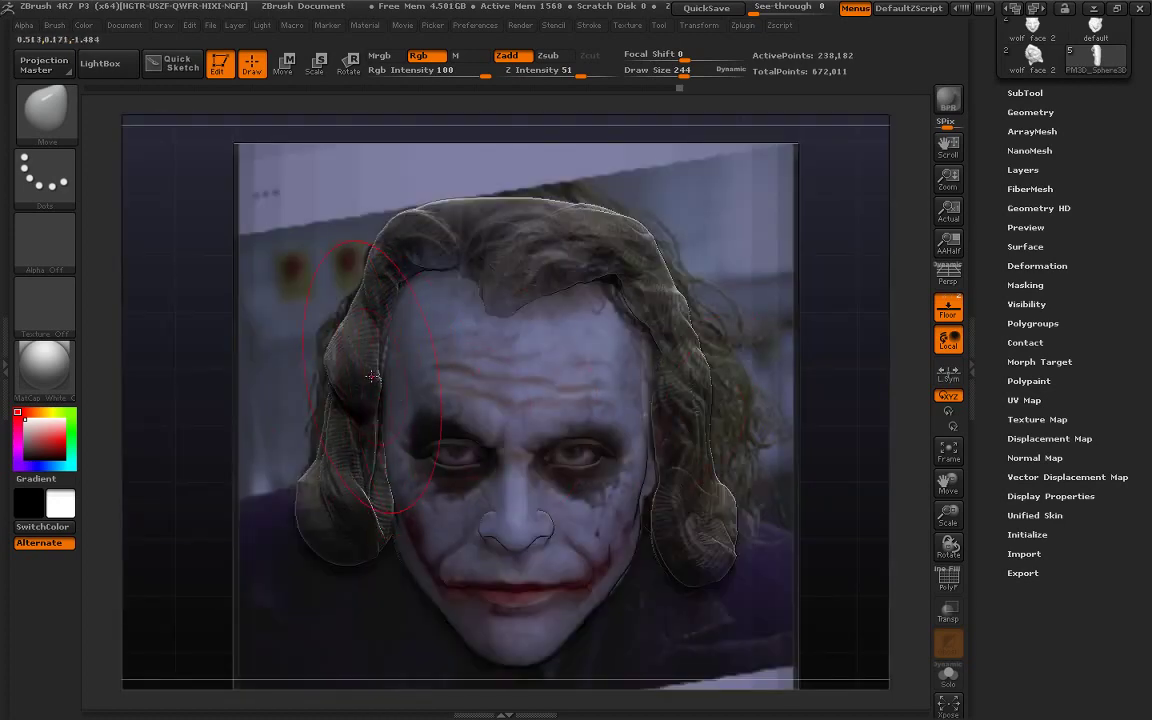
mouse_move(330, 340)
left_mouse_down()
mouse_move(305, 300)
mouse_move(365, 381)
left_mouse_up()
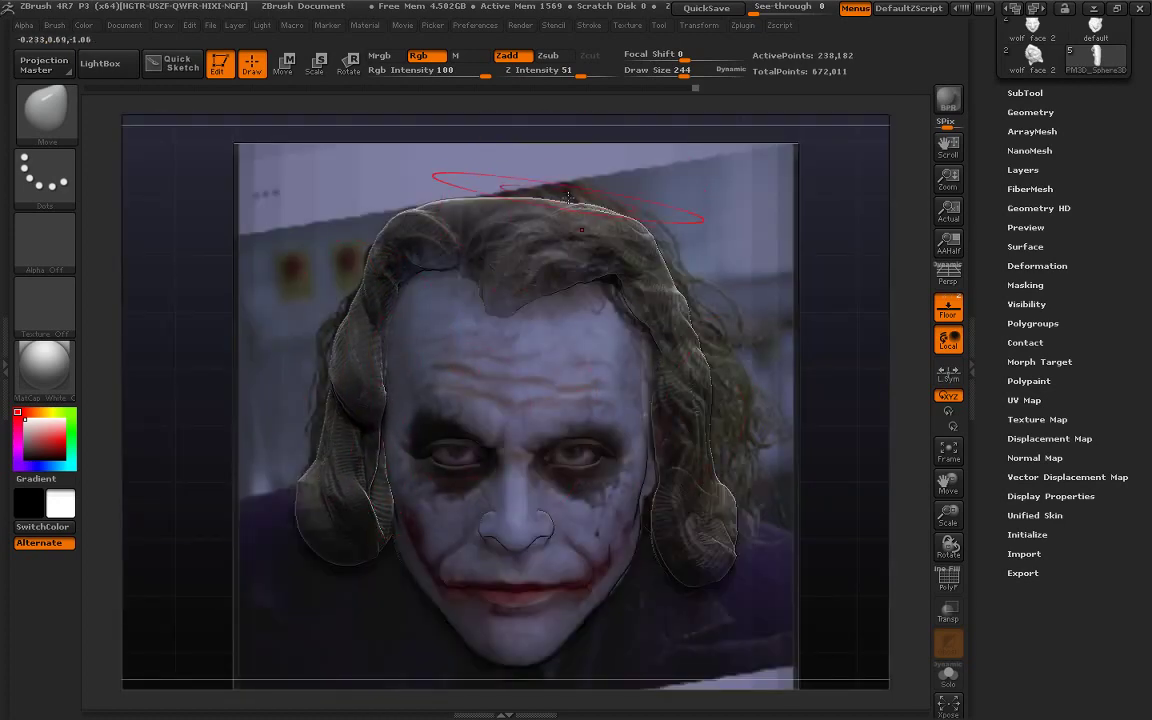
left_click_drag(505, 200, 510, 176)
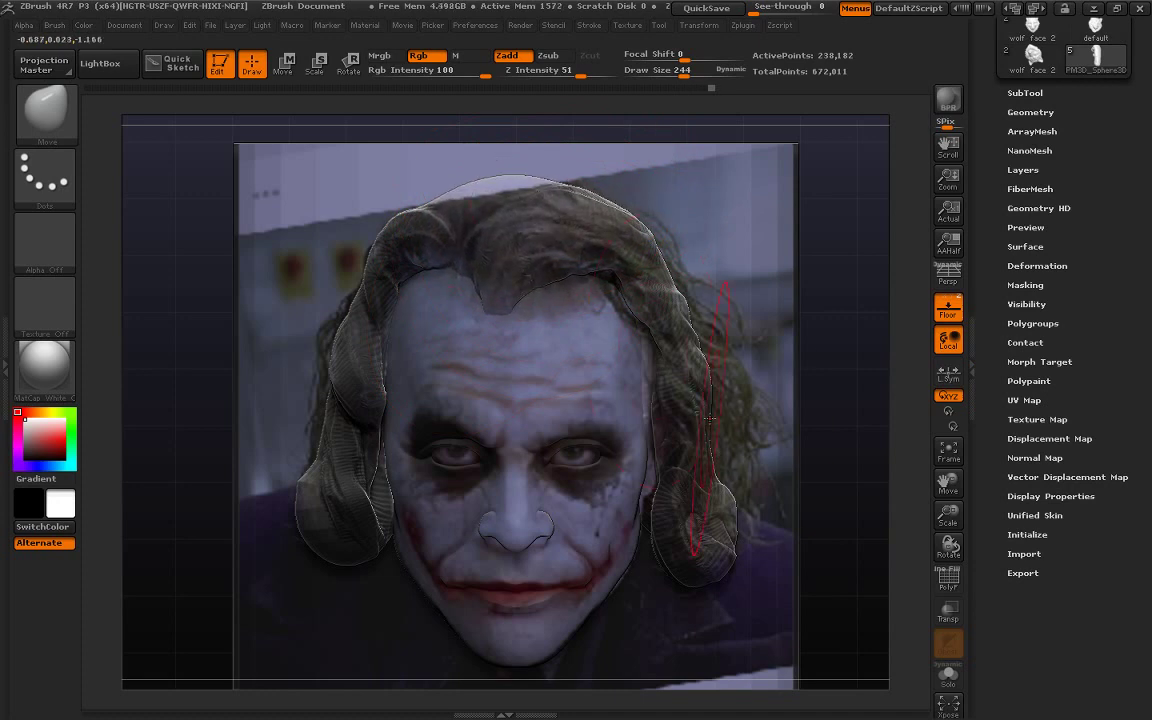
left_click_drag(760, 510, 776, 490)
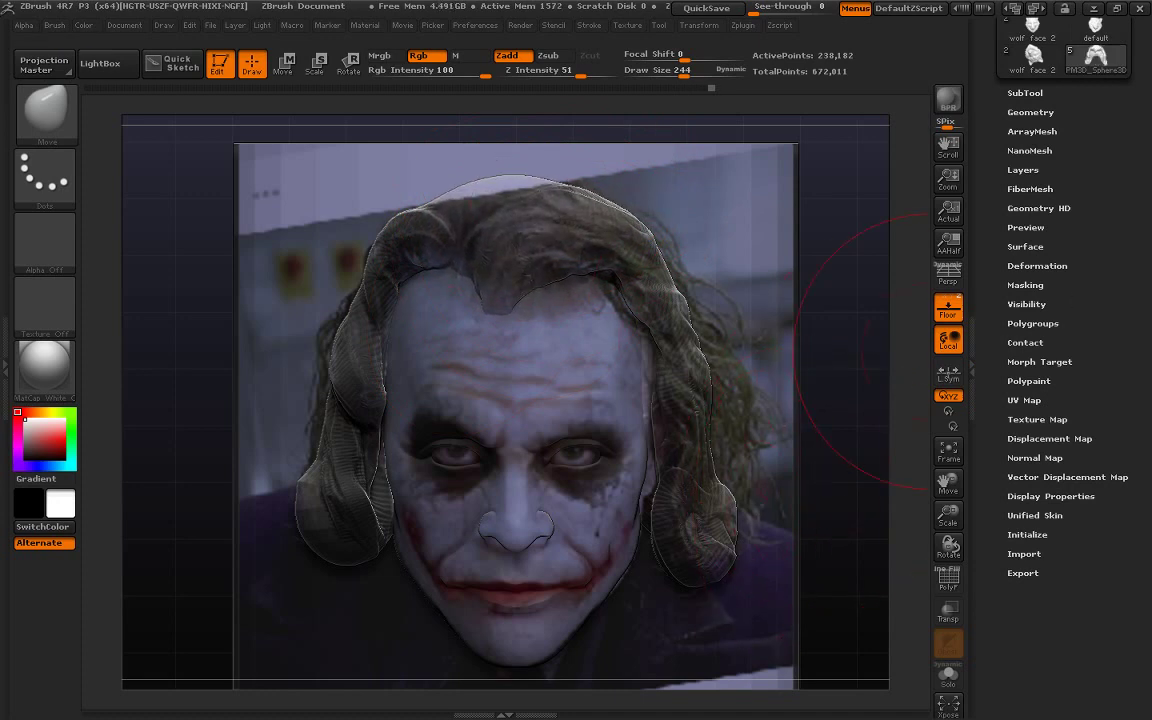
With ClayBuildup at draw size 52, sculpt a hairline tuft dipping onto the brow
key("b")
key("c")
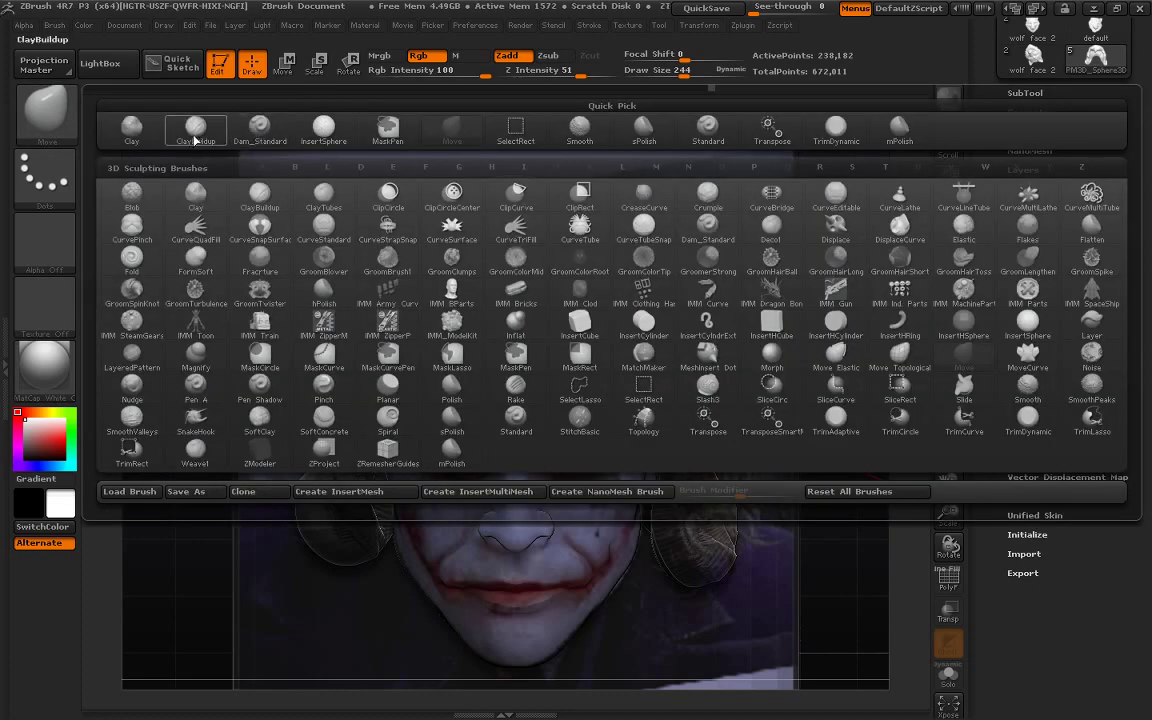
key("b")
left_click_drag(683, 70, 658, 70)
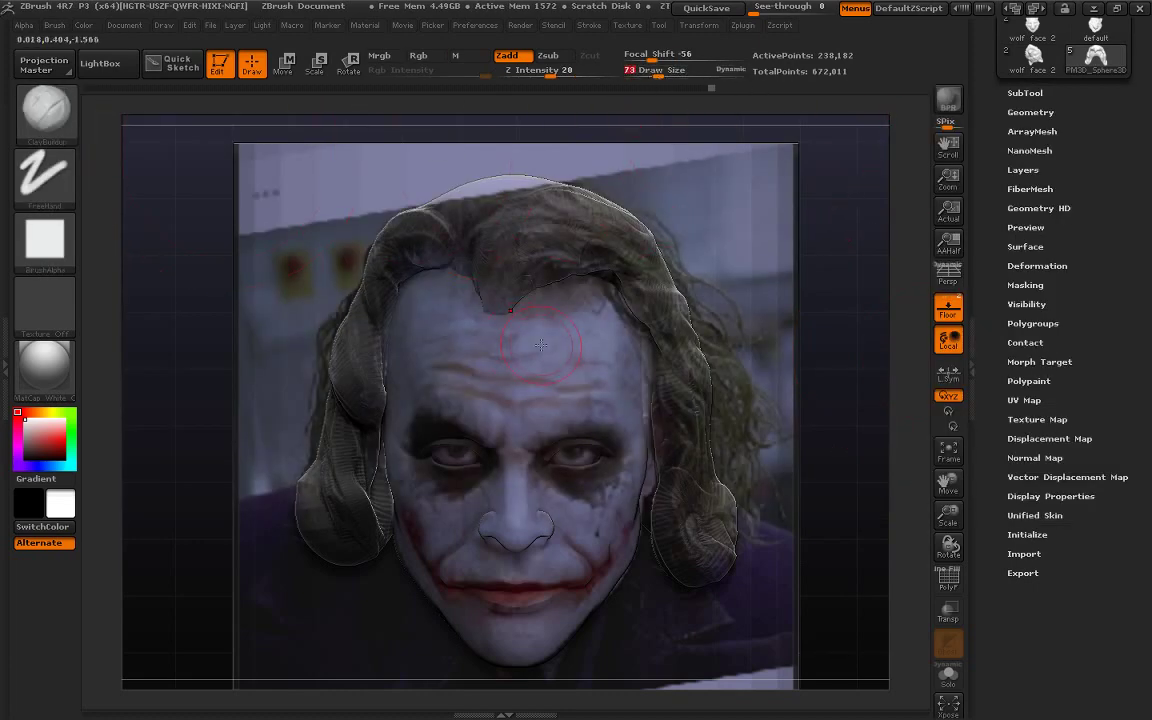
mouse_move(510, 242)
left_mouse_down()
mouse_move(464, 274)
mouse_move(512, 262)
mouse_move(465, 255)
left_mouse_up()
left_click_drag(658, 72, 645, 72)
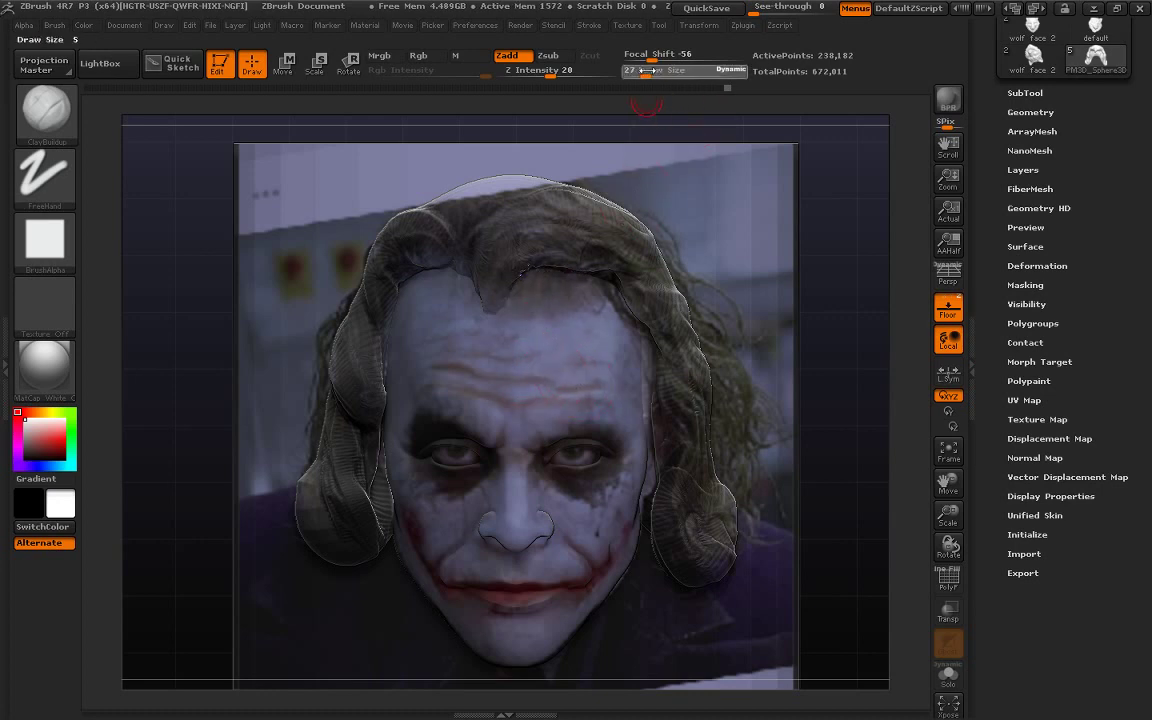
mouse_move(495, 225)
left_mouse_down()
mouse_move(520, 205)
mouse_move(570, 222)
left_mouse_up()
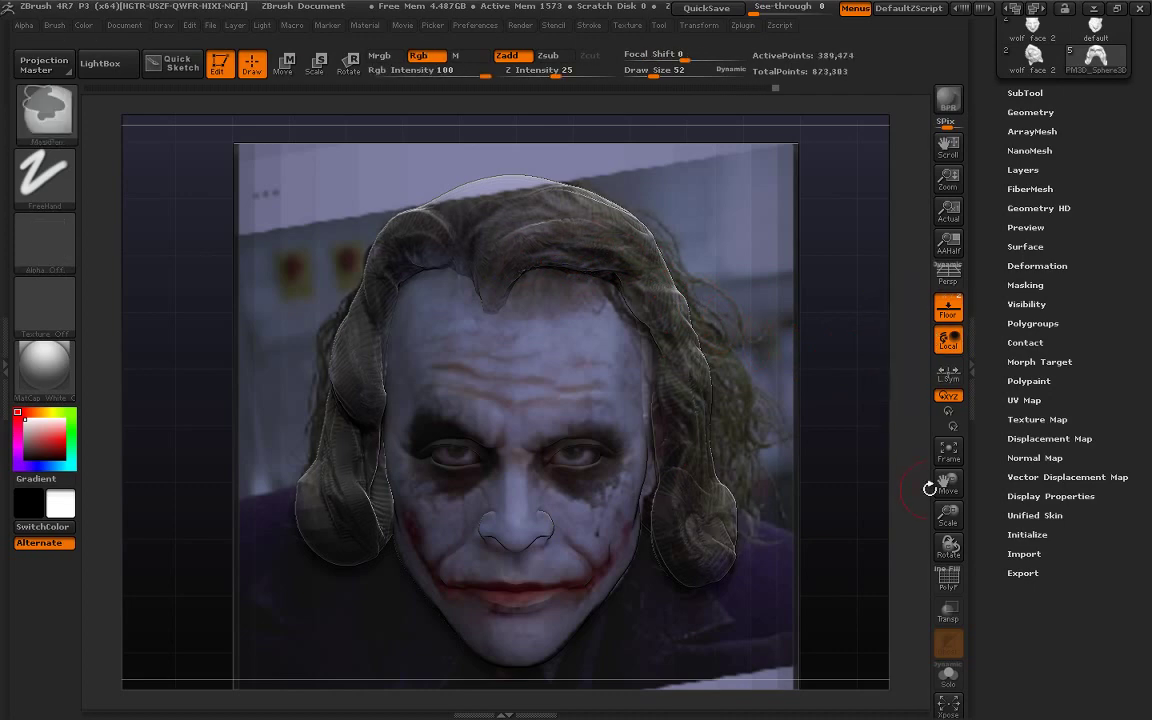
mouse_move(948, 482)
left_mouse_down()
mouse_move(907, 481)
mouse_move(836, 347)
mouse_move(895, 422)
left_mouse_up()
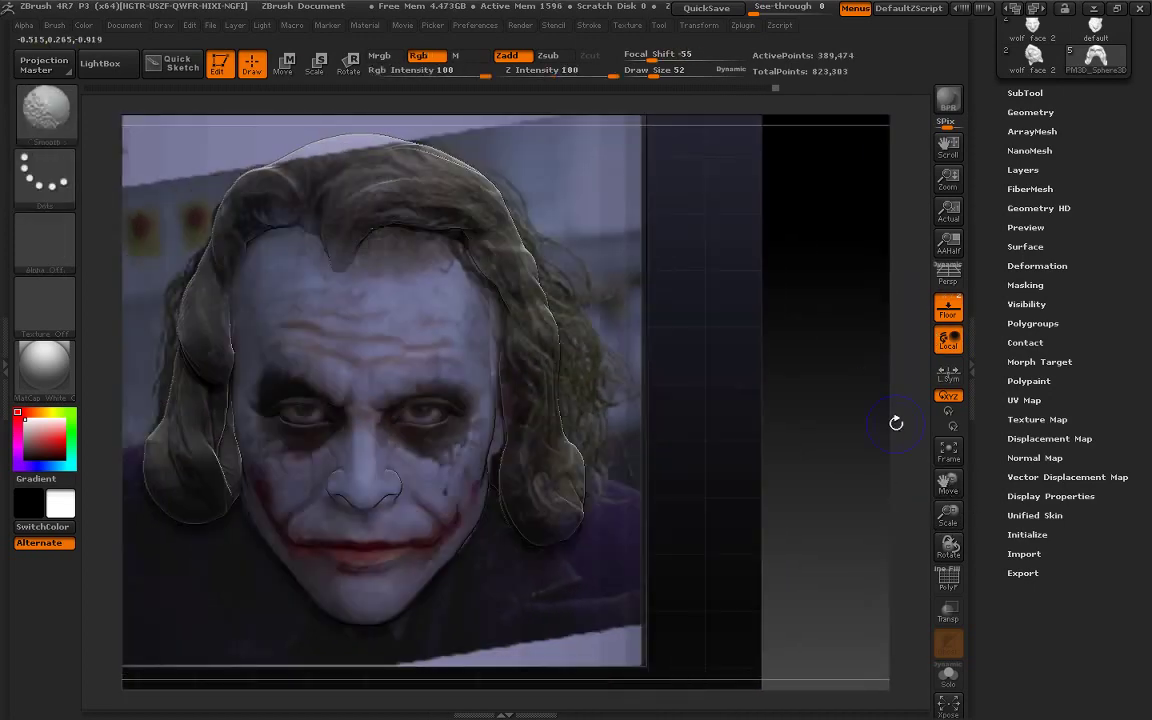
left_click(950, 582)
Hide the wireframe and Floor, then duplicate the PM3D_Plane3D reference plane subtool
left_click(950, 582)
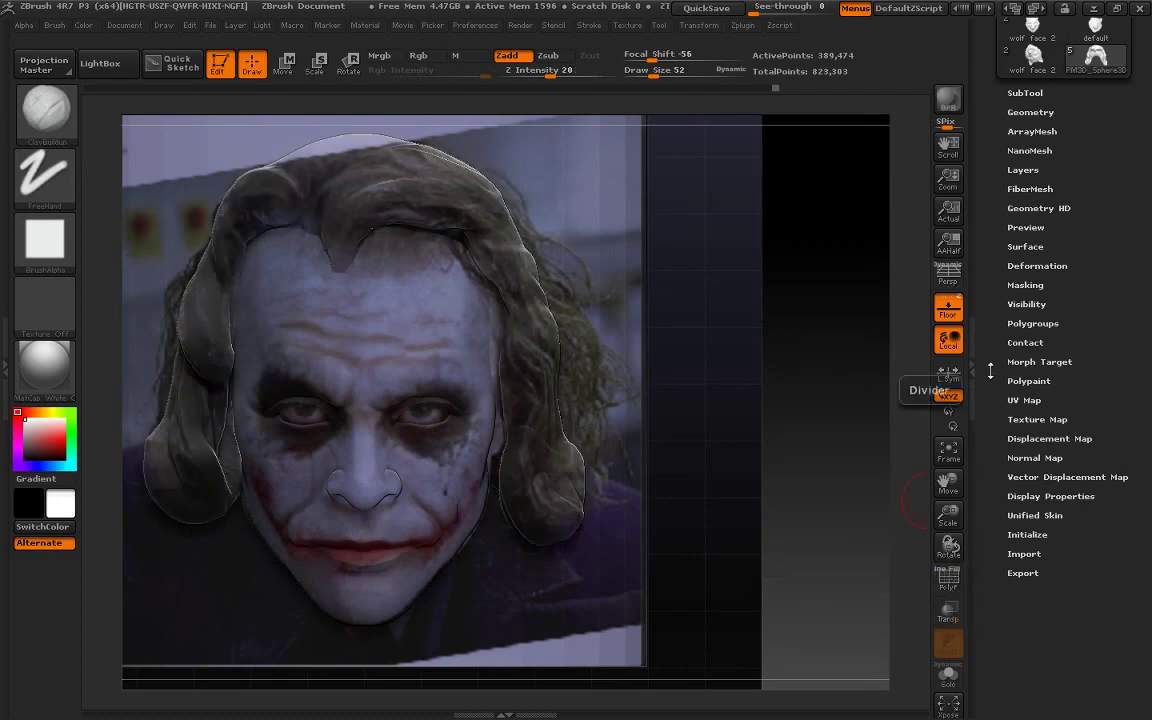
left_click(950, 312)
left_click(1025, 92)
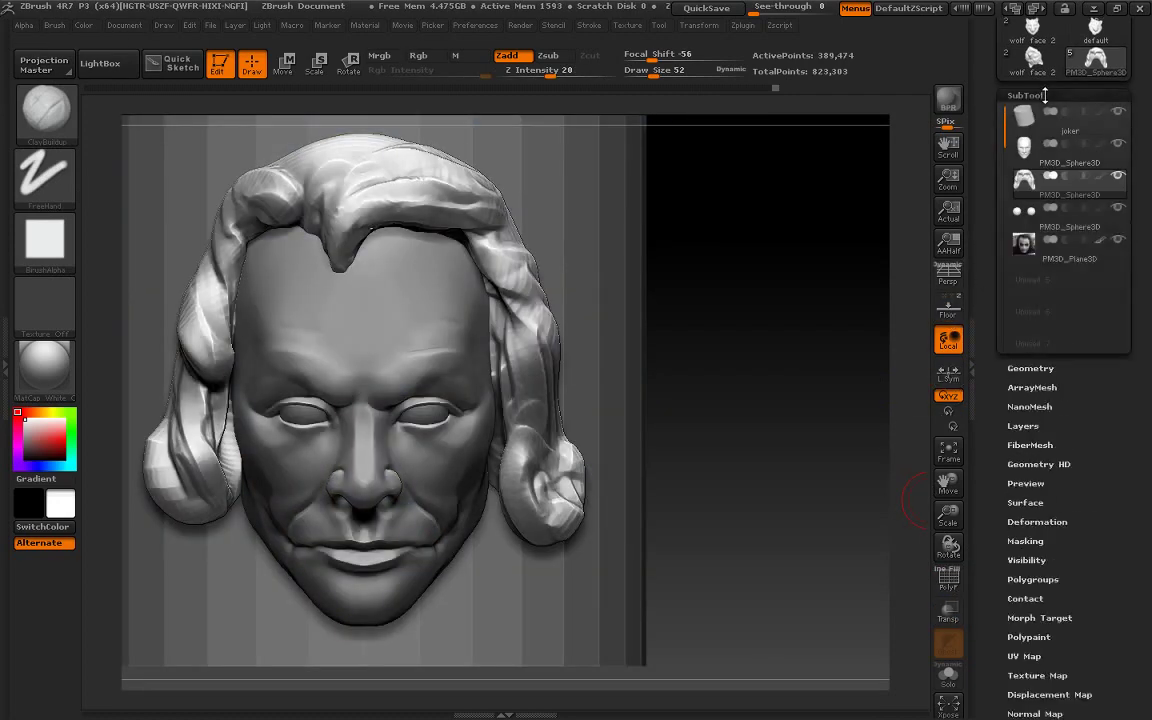
left_click(1030, 245)
left_click(1025, 479)
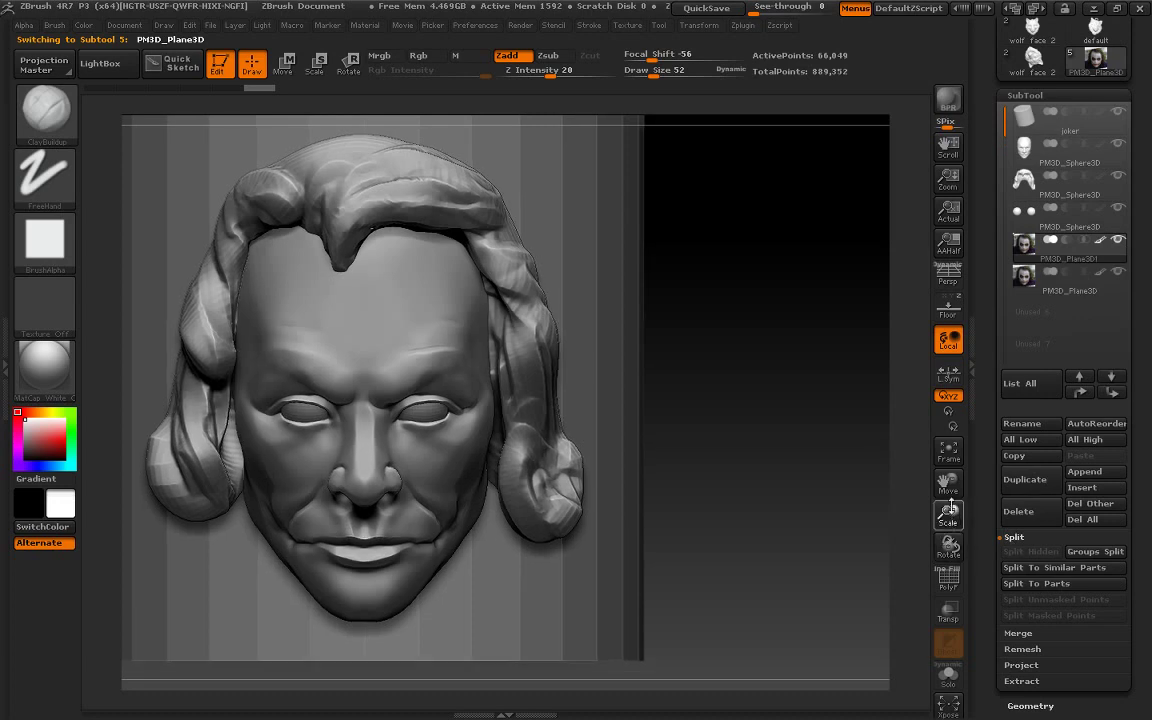
Move the duplicated photo plane to the left of the head with the transpose line
left_click_drag(948, 515, 855, 450)
key("w")
left_click_drag(488, 403, 727, 406)
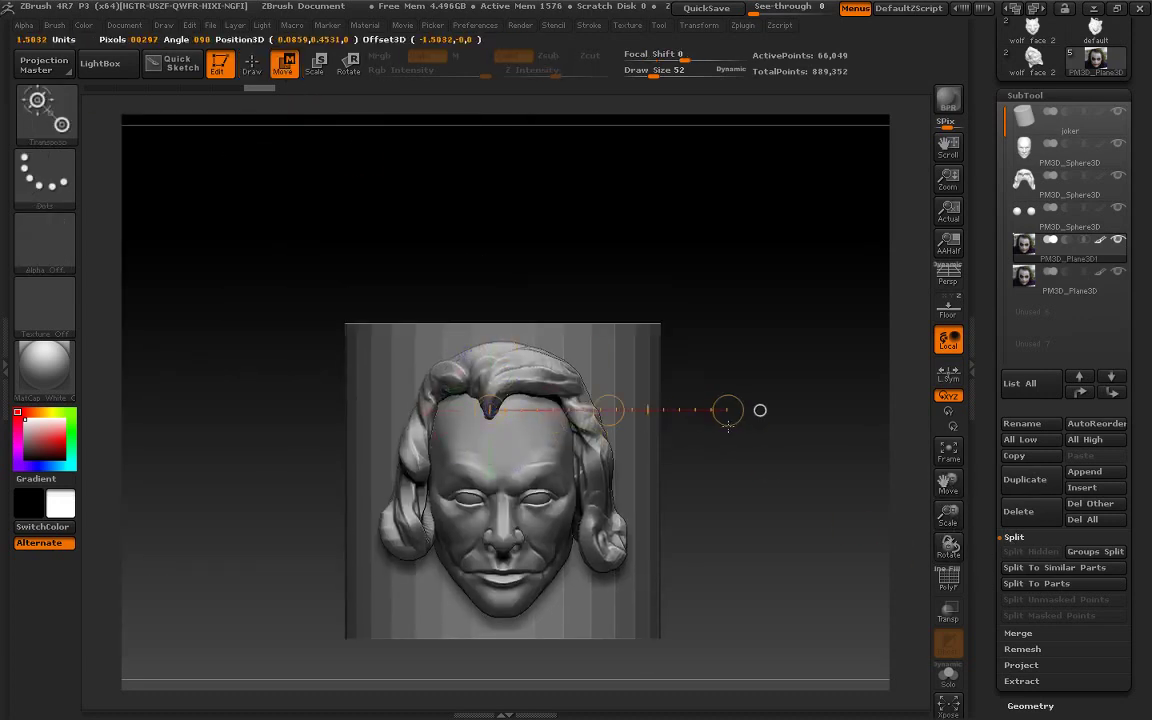
mouse_move(609, 406)
left_mouse_down()
mouse_move(390, 443)
mouse_move(303, 430)
left_mouse_up()
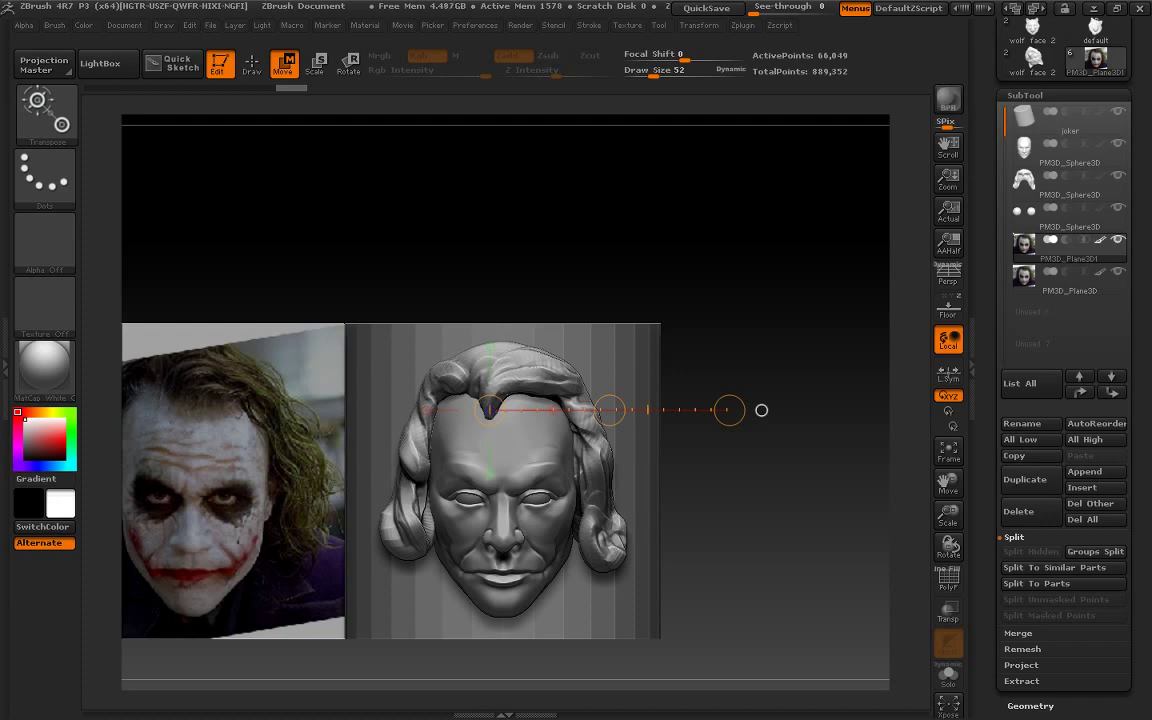
Select the hair and, with a larger ClayBuildup brush, build new strands across the upper-left hair
left_click_drag(948, 512, 957, 468)
left_click(254, 66)
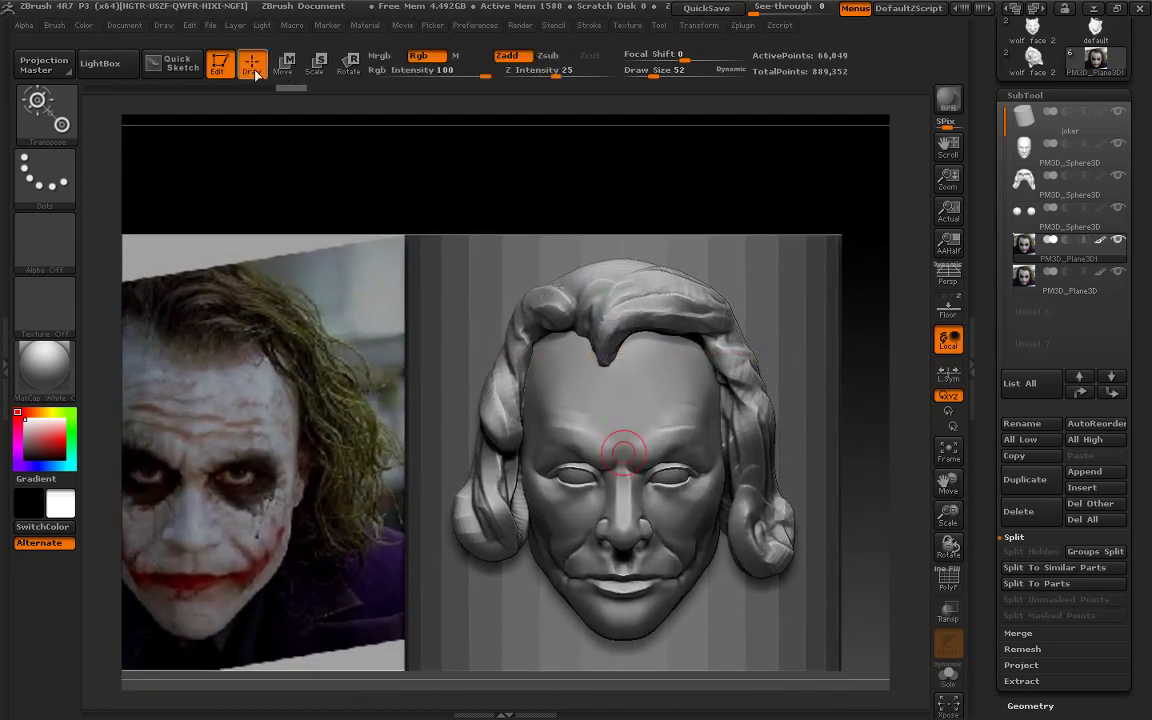
left_click(590, 305, "alt")
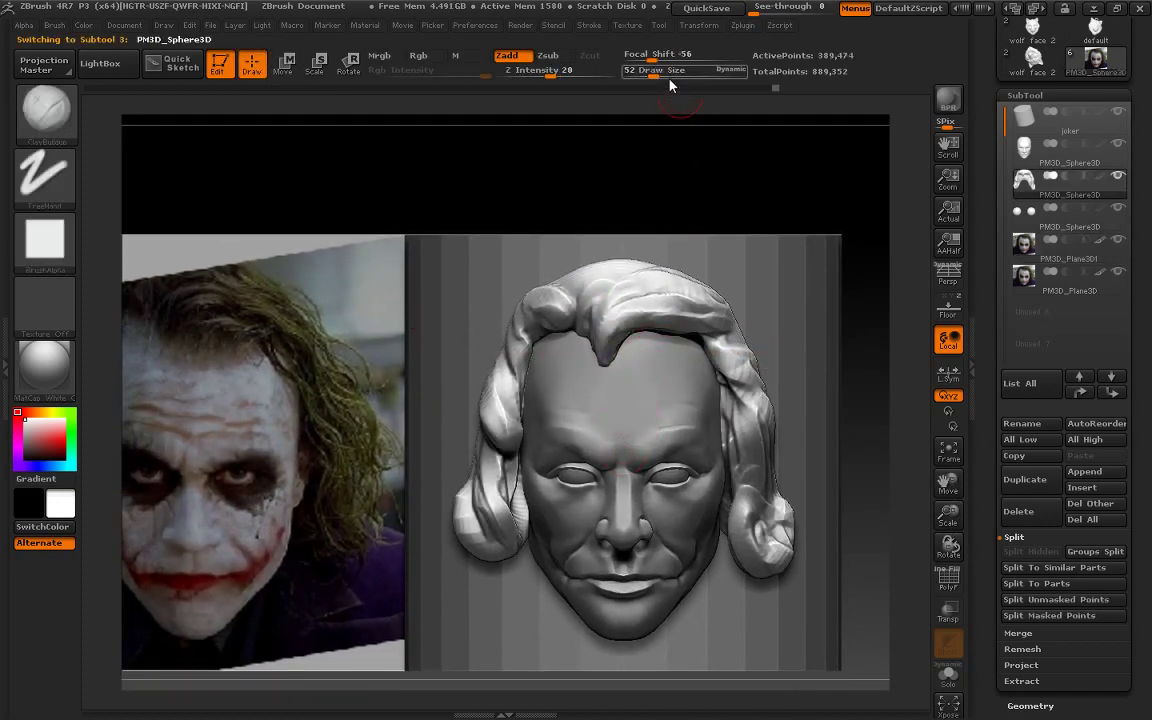
left_click_drag(668, 76, 678, 76)
mouse_move(612, 334)
left_mouse_down()
mouse_move(634, 350)
mouse_move(674, 329)
mouse_move(663, 360)
mouse_move(690, 338)
mouse_move(712, 344)
left_mouse_up()
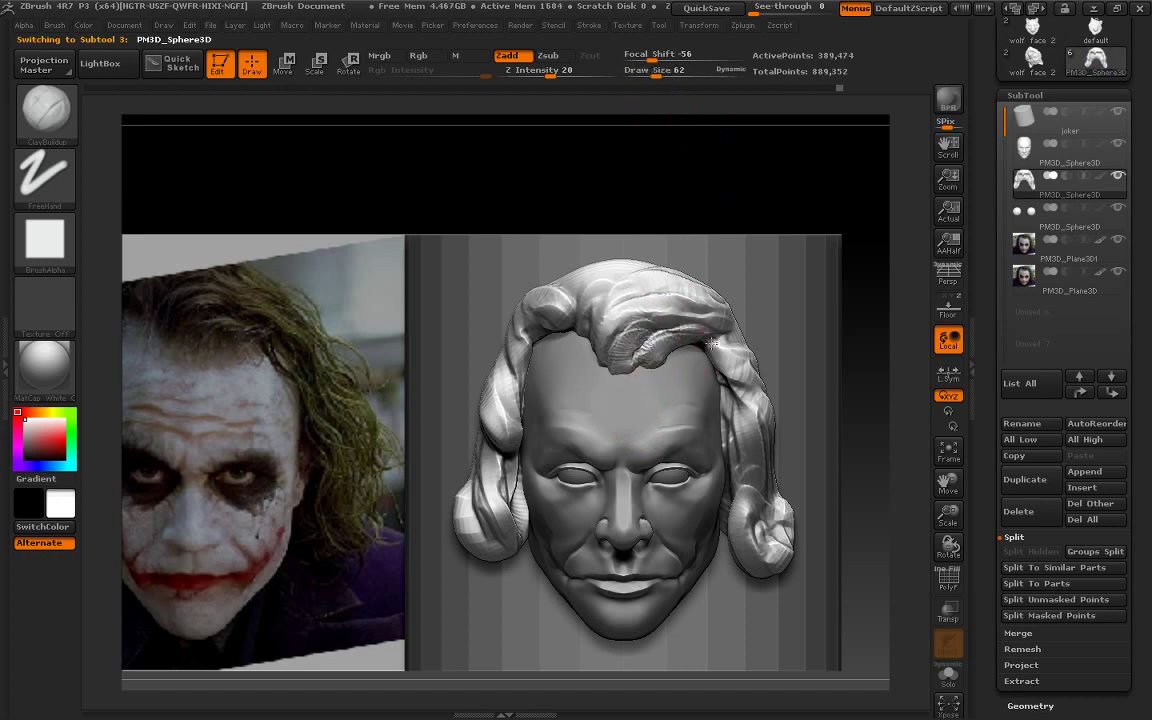
key("ctrl+z")
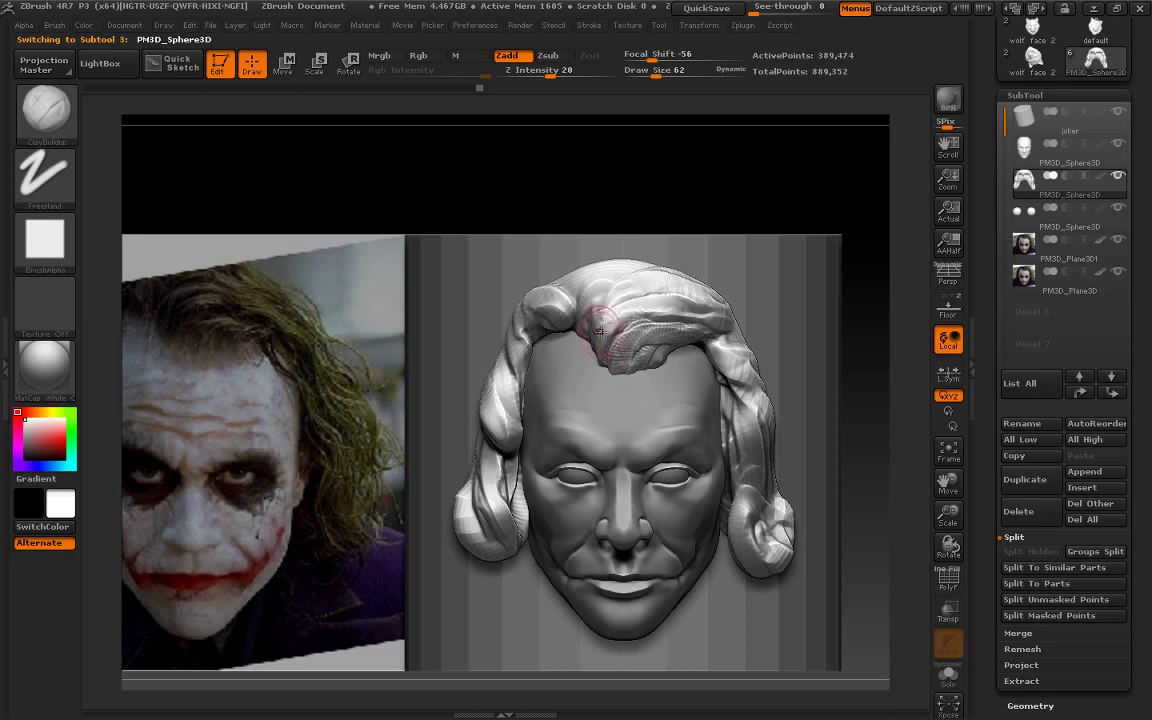
mouse_move(525, 312)
left_mouse_down()
mouse_move(570, 272)
mouse_move(608, 282)
left_mouse_up()
left_click_drag(538, 278, 626, 296)
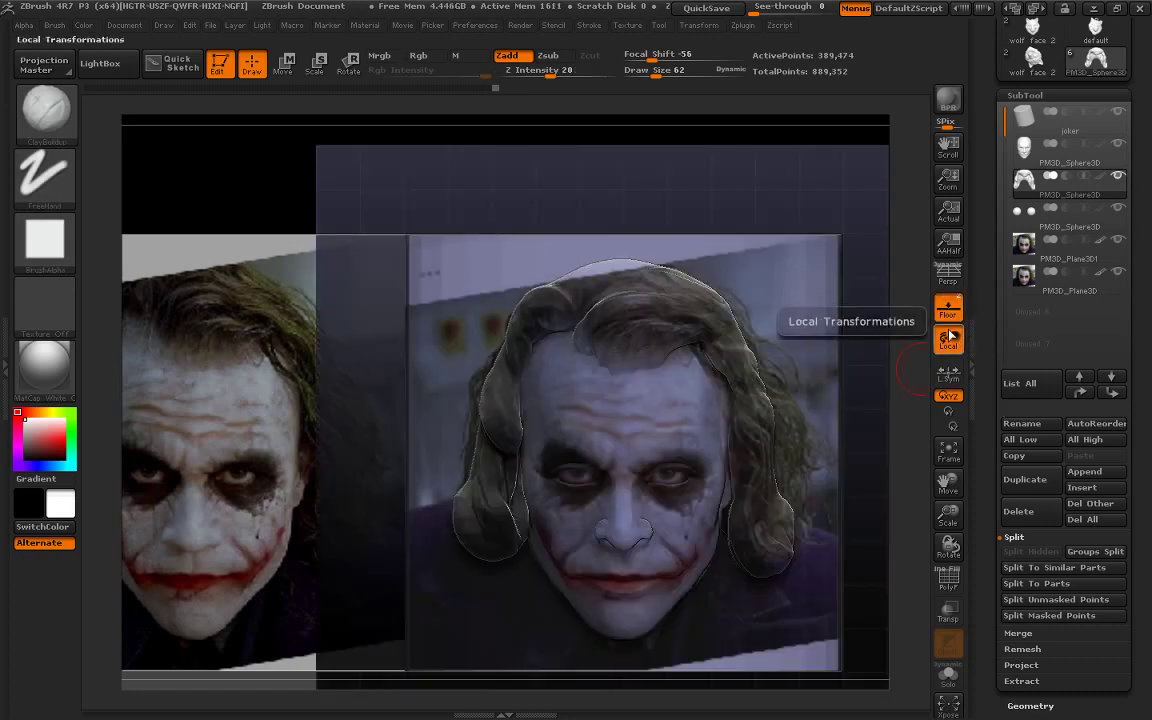
With the Move brush, push the wig's top hairline and upper-left hair to the reference outline
left_click(45, 110)
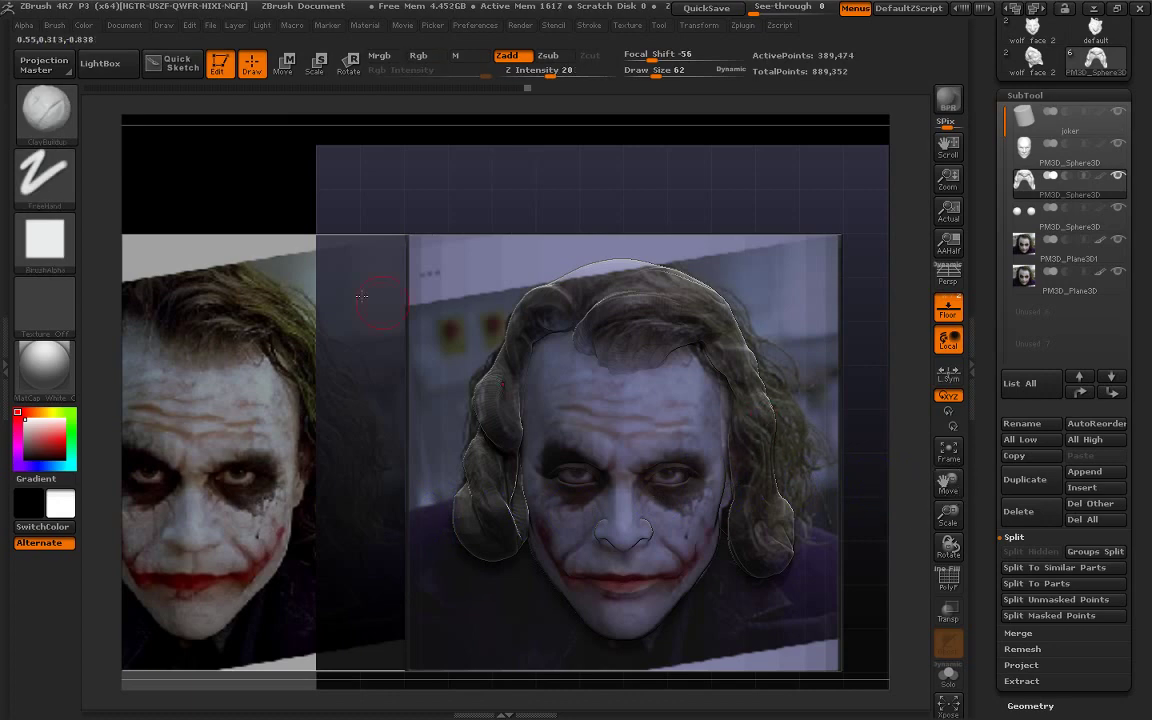
left_click(60, 120)
left_click(452, 127)
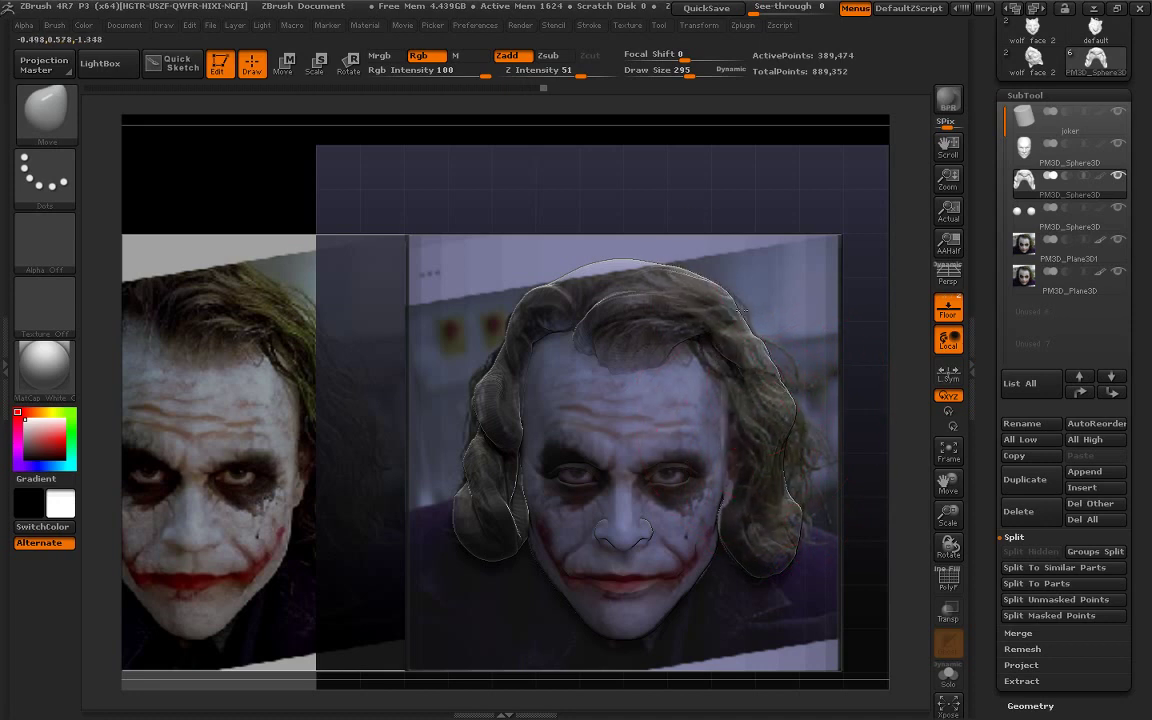
left_click_drag(655, 310, 670, 379)
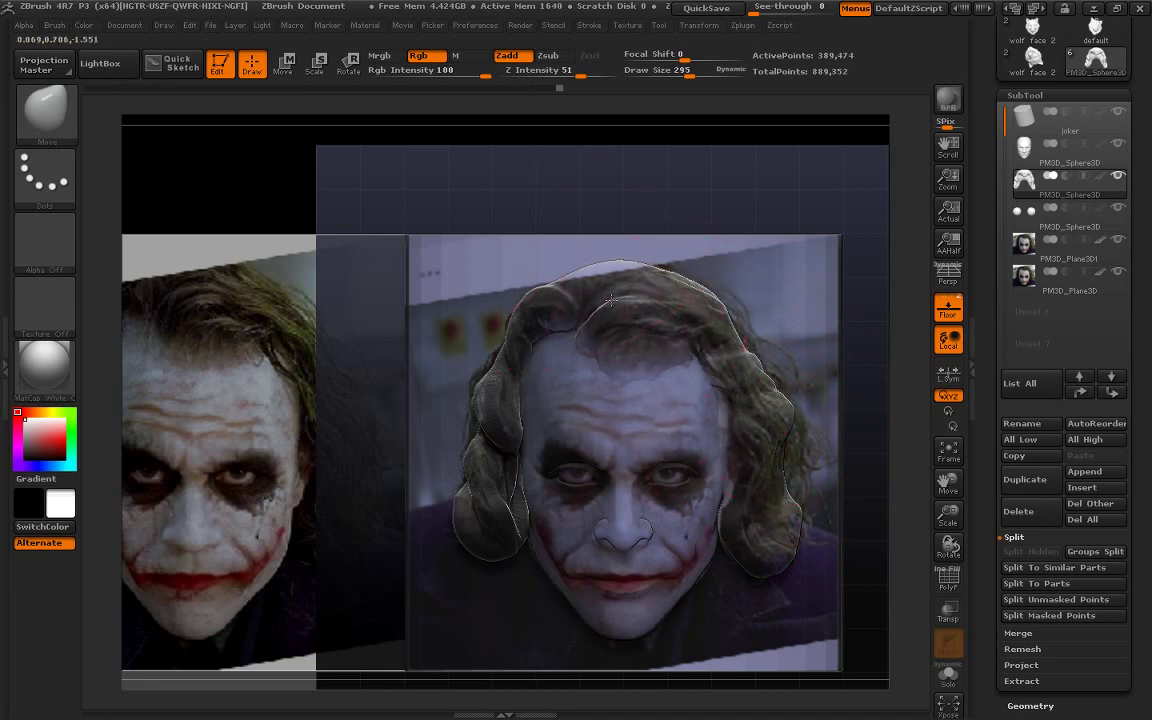
mouse_move(535, 285)
left_mouse_down()
mouse_move(475, 389)
mouse_move(460, 490)
left_mouse_up()
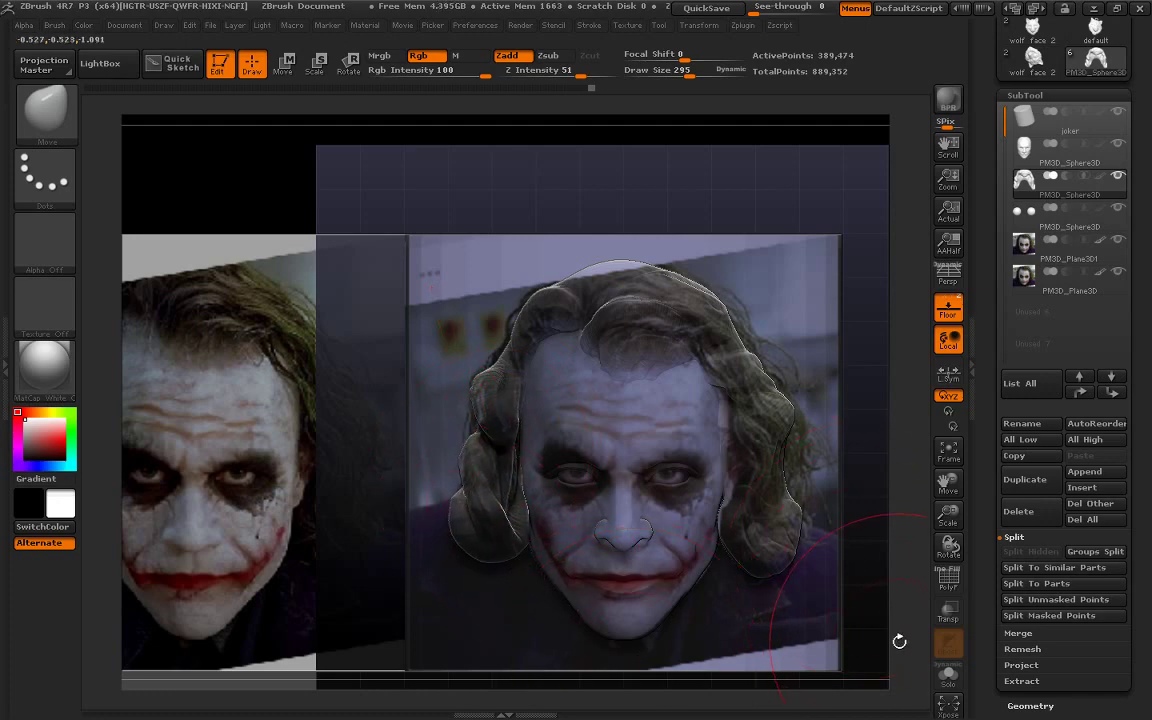
mouse_move(948, 515)
left_mouse_down()
mouse_move(948, 440)
mouse_move(751, 483)
left_mouse_up()
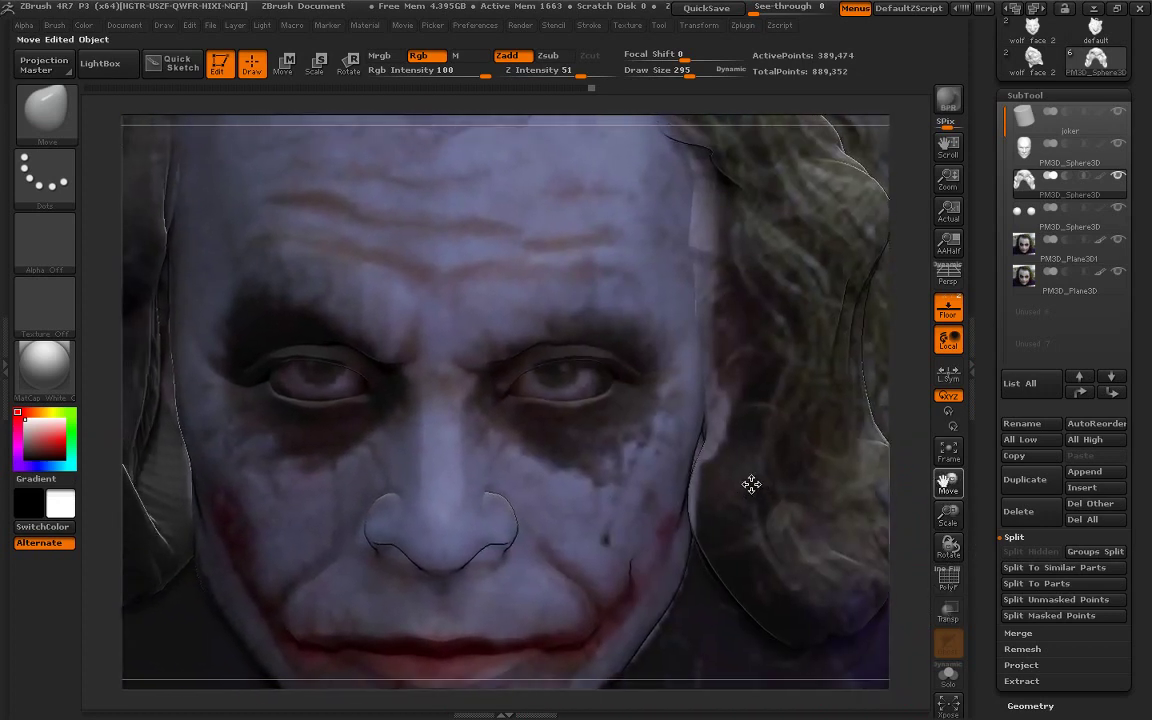
Ghost the head over the reference and DynaMesh the eyeball subtool at resolution 696
left_click_drag(650, 72, 640, 72)
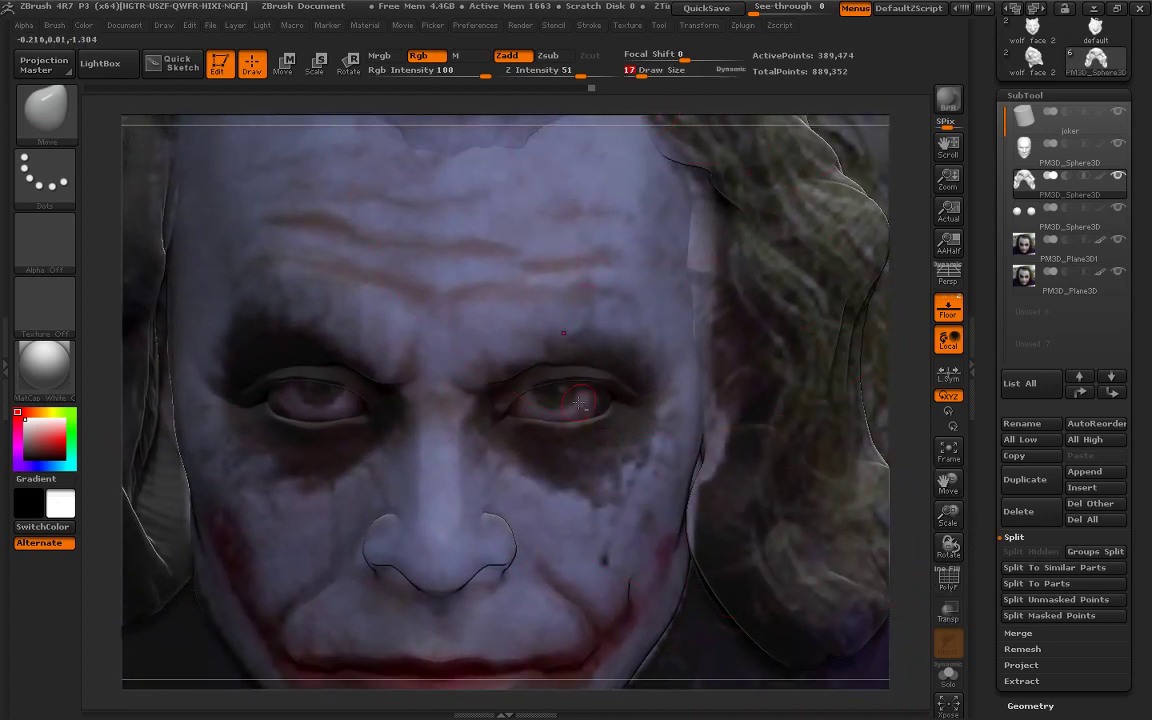
left_click(948, 612)
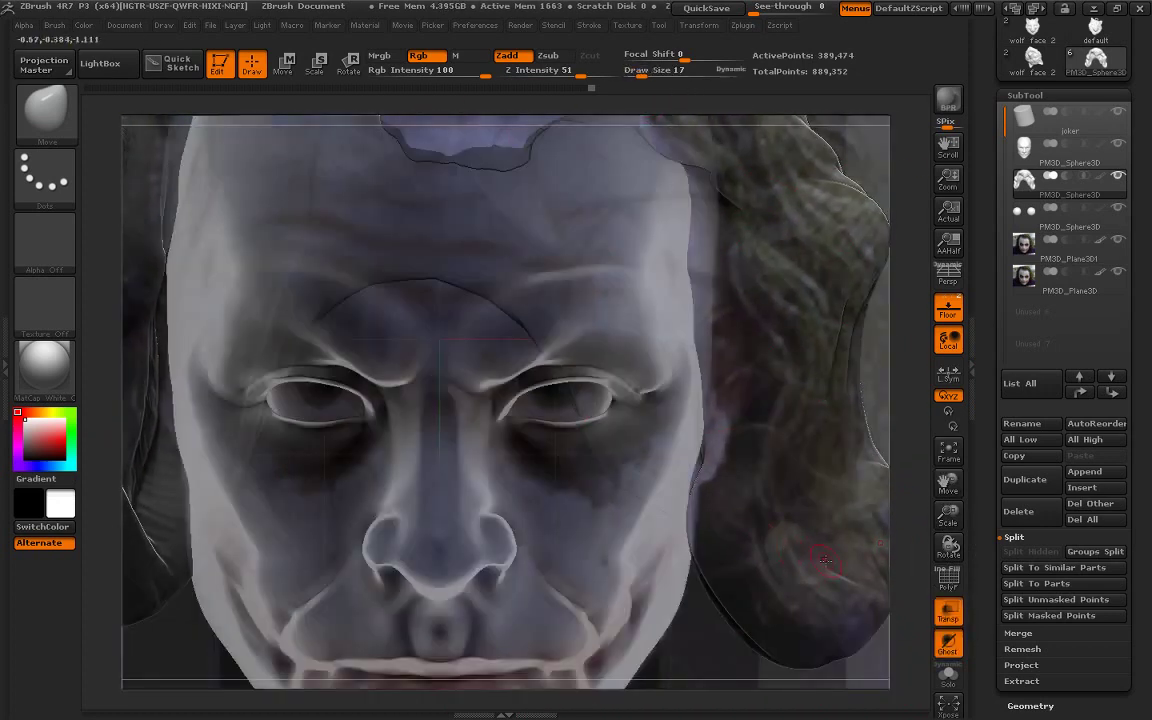
left_click(578, 405, "alt")
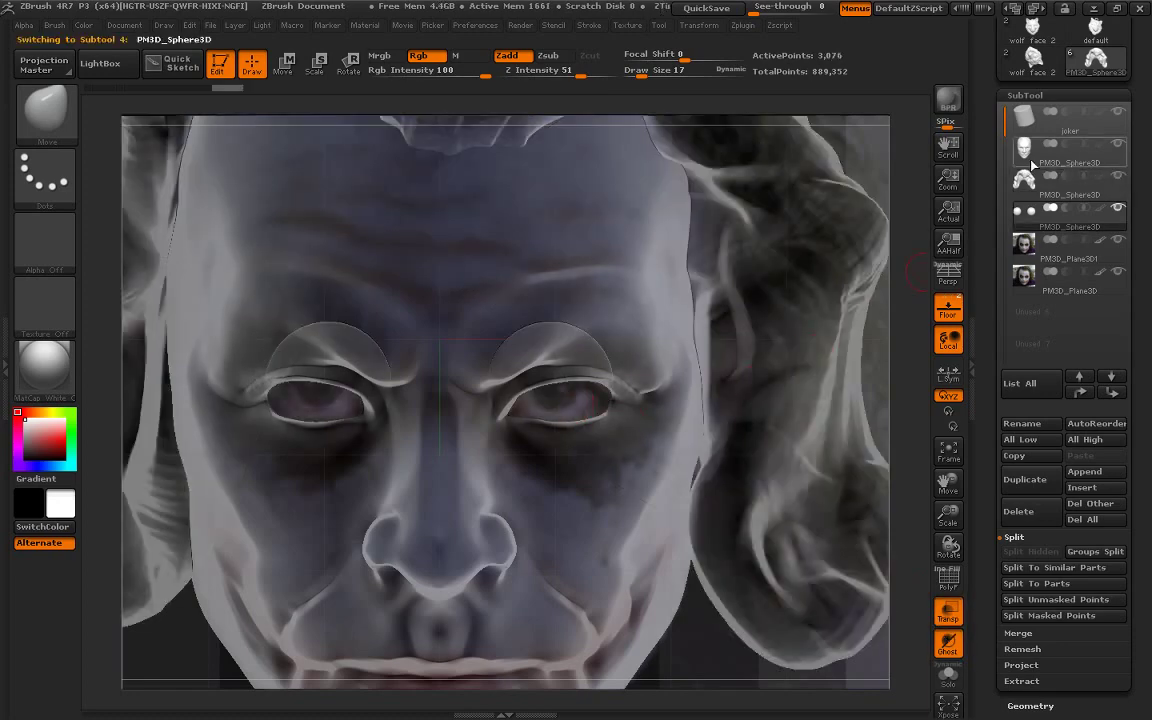
left_click(1025, 95)
left_click(1031, 114)
type("696 Resolution")
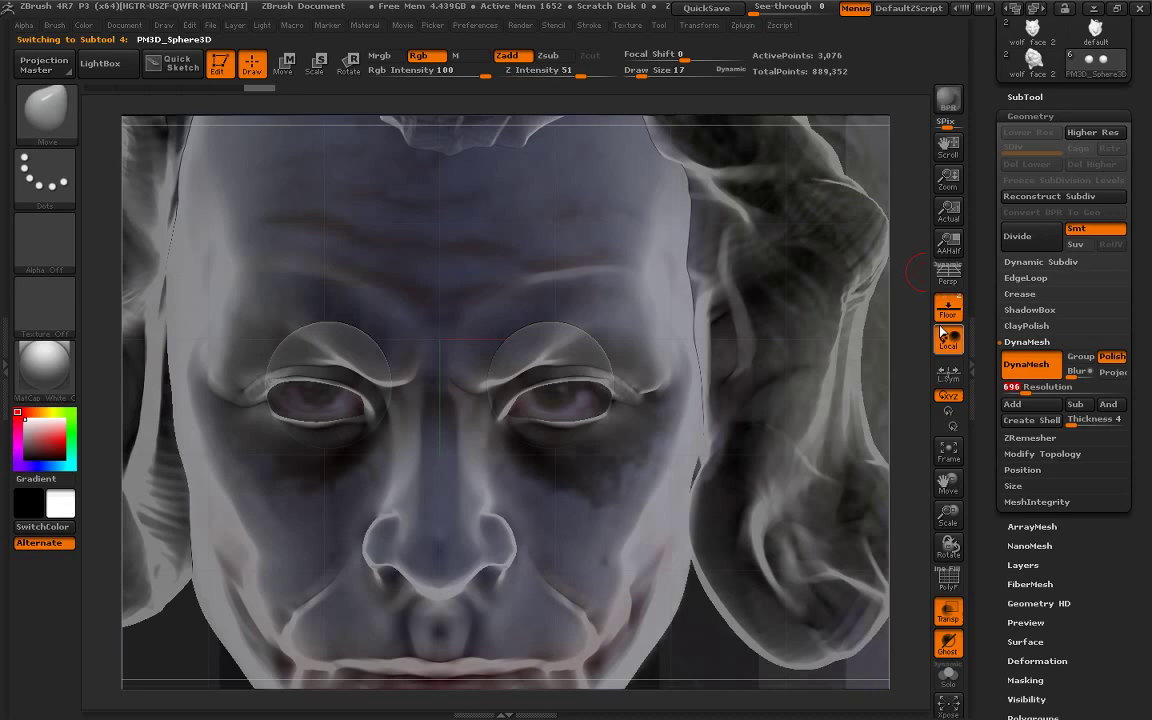
left_click_drag(915, 360, 852, 434, "ctrl")
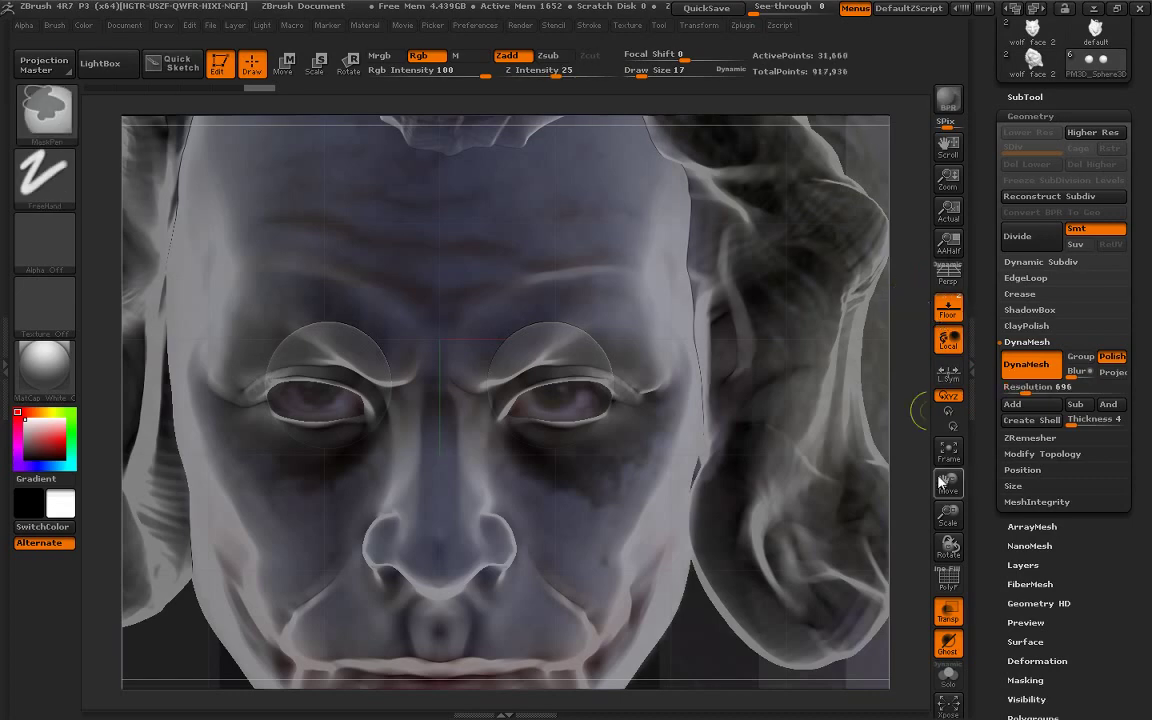
left_click(72, 125)
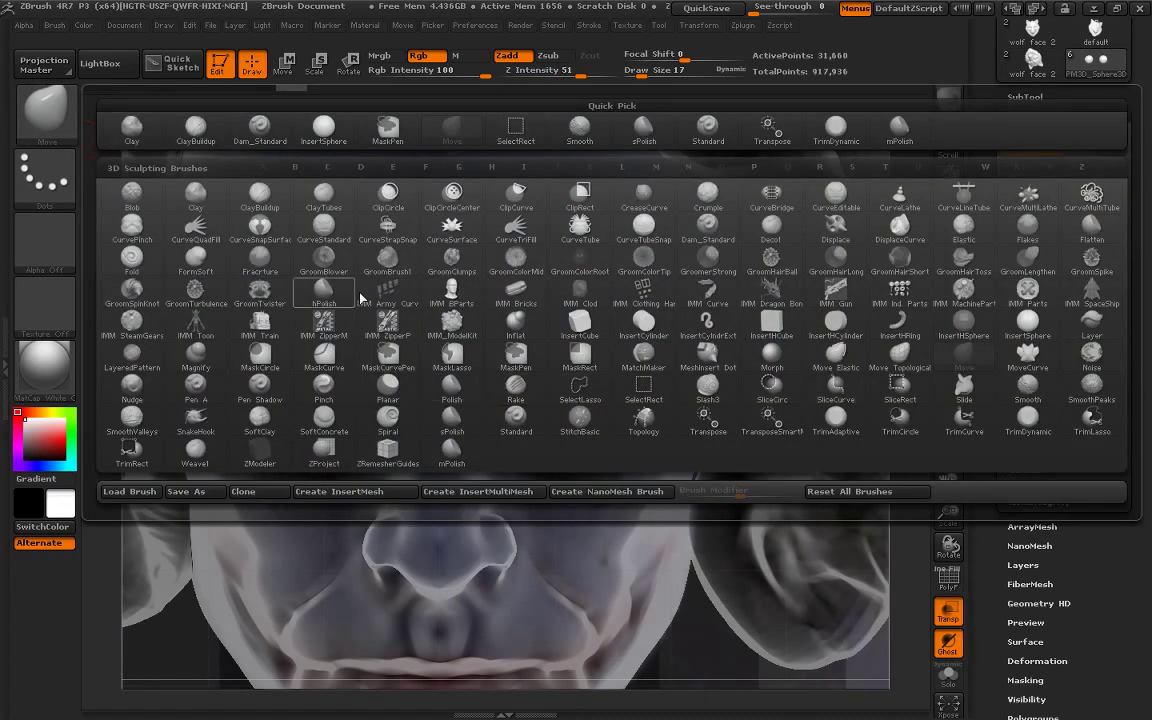
Pick hPolish, turn off Transp/Ghost and Floor, and select the eyes subtool
left_click(305, 296)
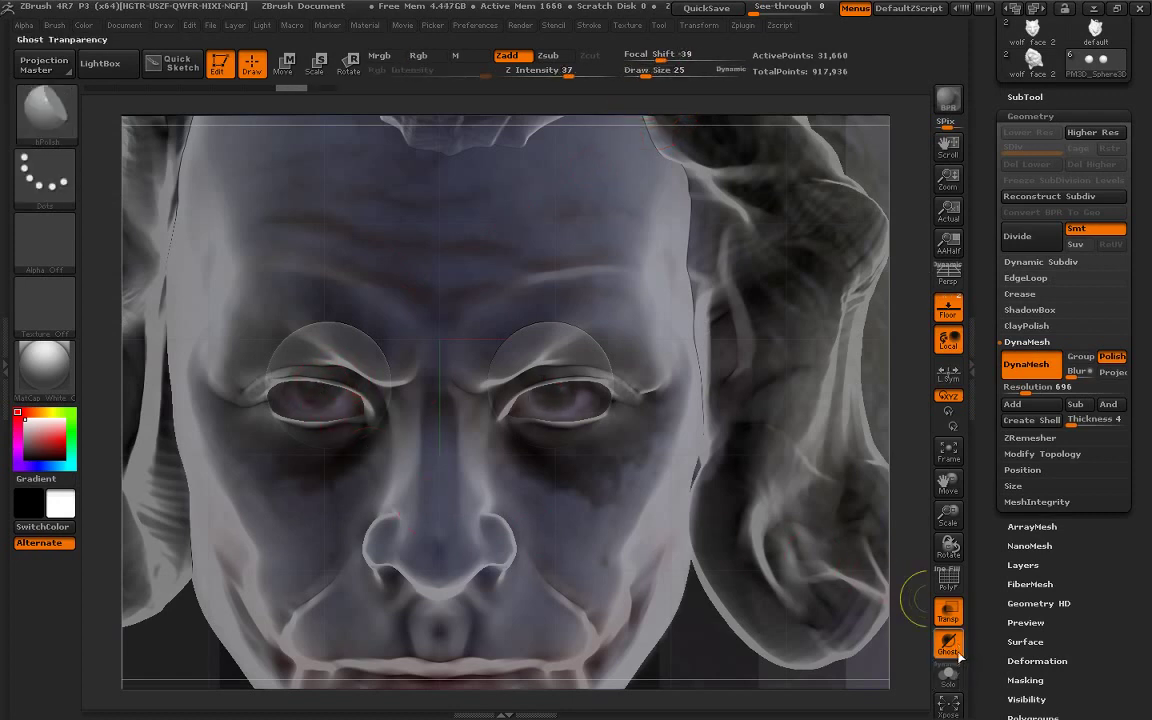
left_click(948, 610)
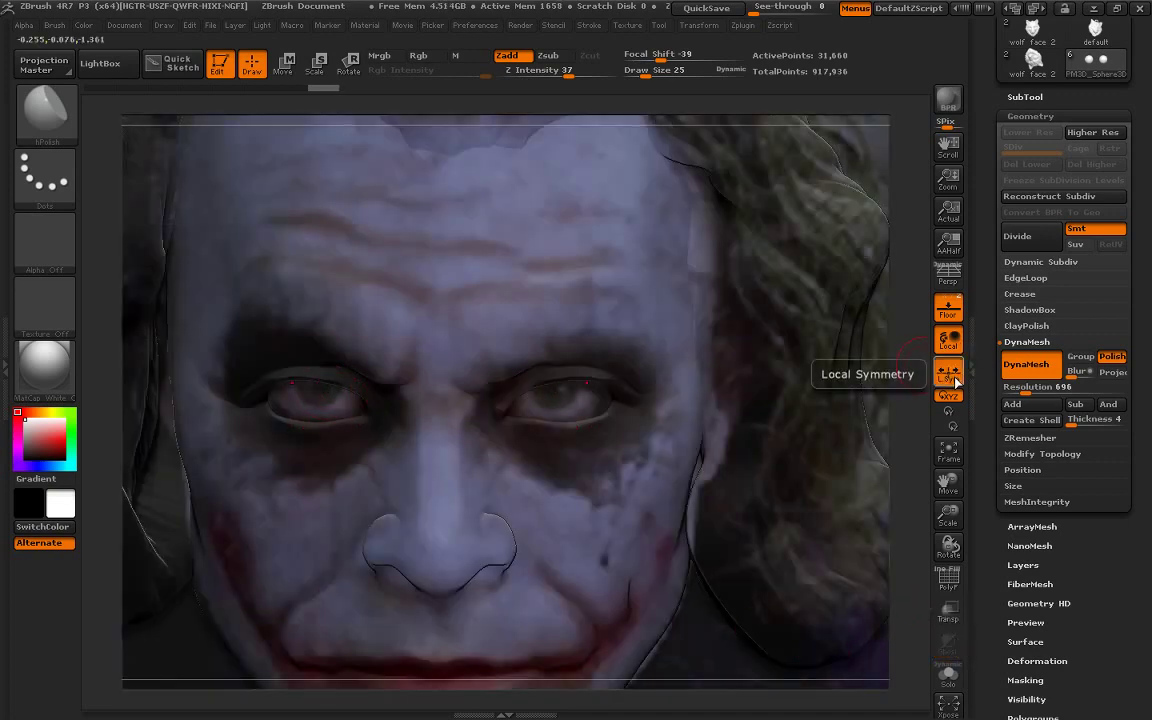
left_click(948, 308)
left_click(322, 400, "alt")
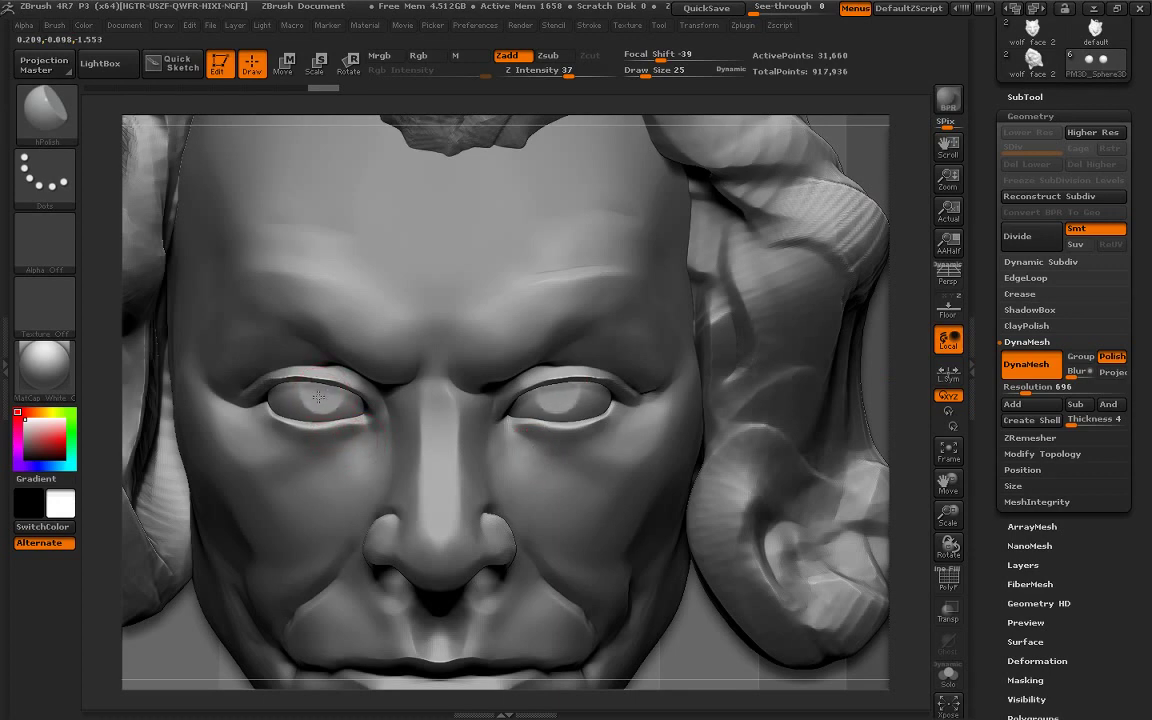
Set the brush Draw Size to 11, then zoom out to show the whole head
left_click_drag(660, 74, 640, 74)
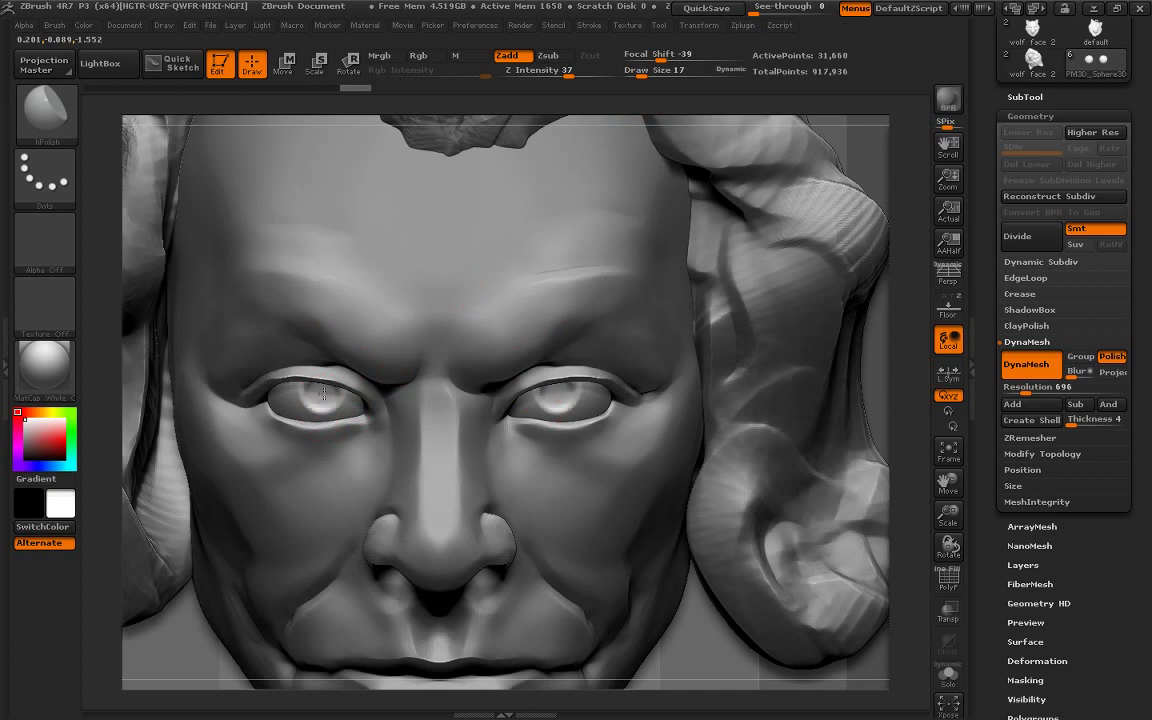
left_click(322, 393, "alt")
type("11")
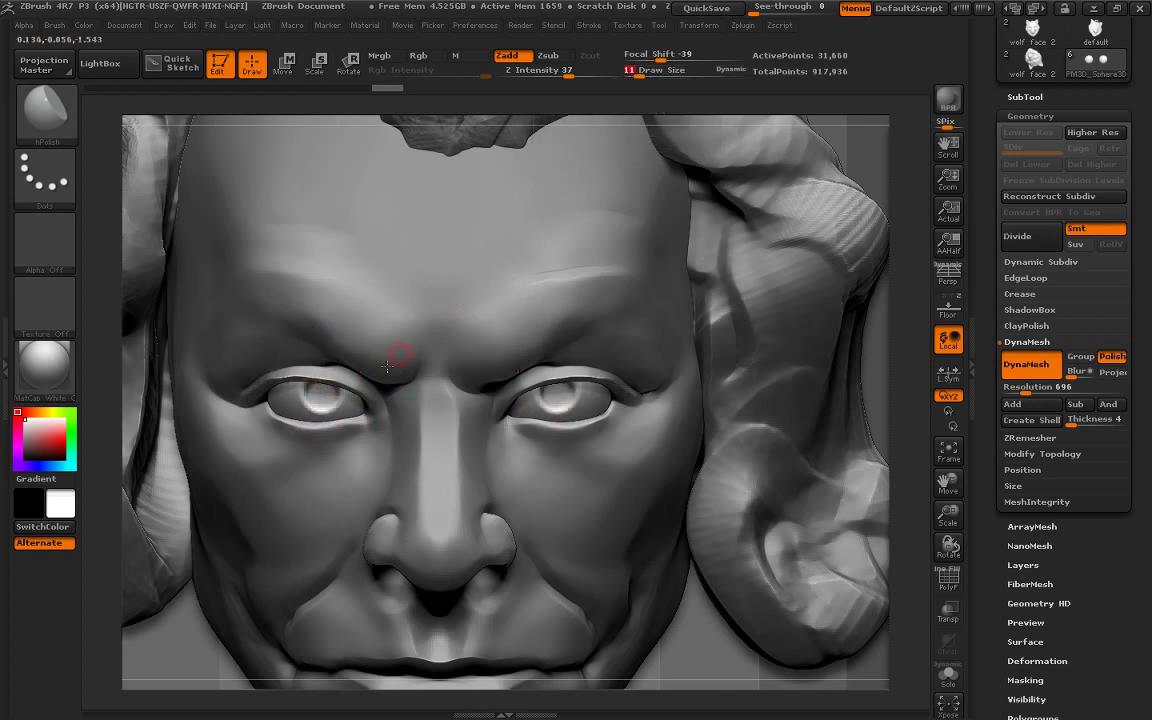
key("Return")
left_click(322, 393, "alt")
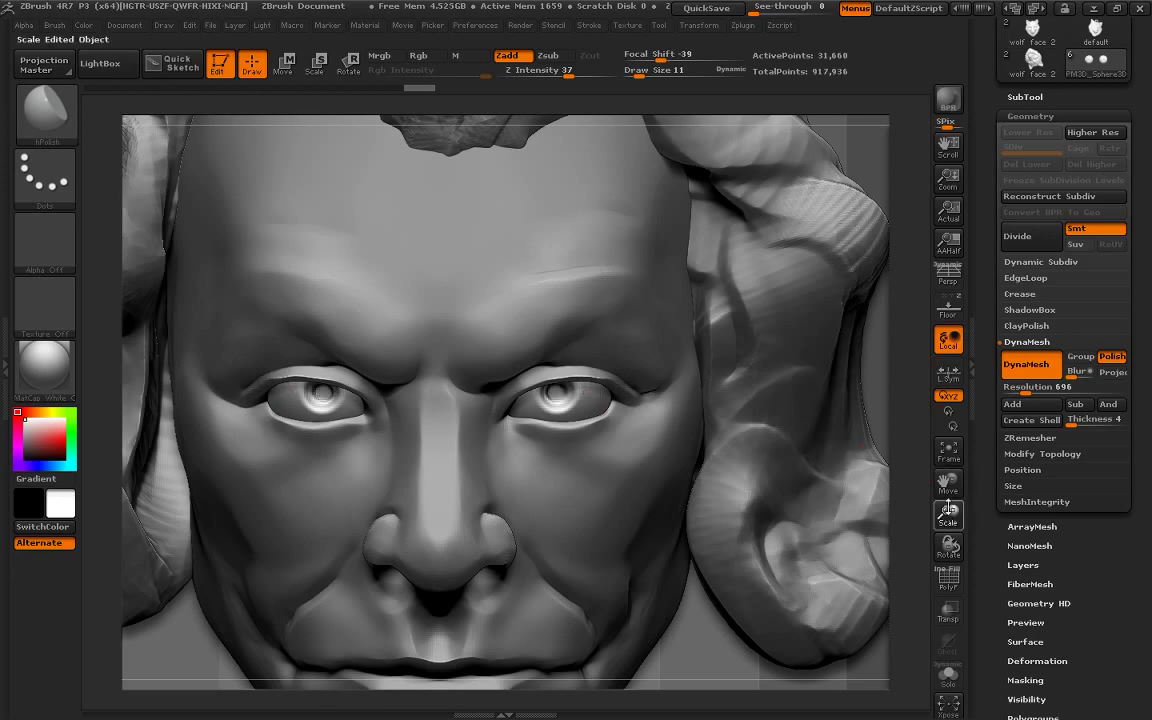
mouse_move(948, 512)
left_mouse_down()
mouse_move(892, 265)
mouse_move(924, 490)
mouse_move(1145, 468)
mouse_move(1134, 485)
left_mouse_up()
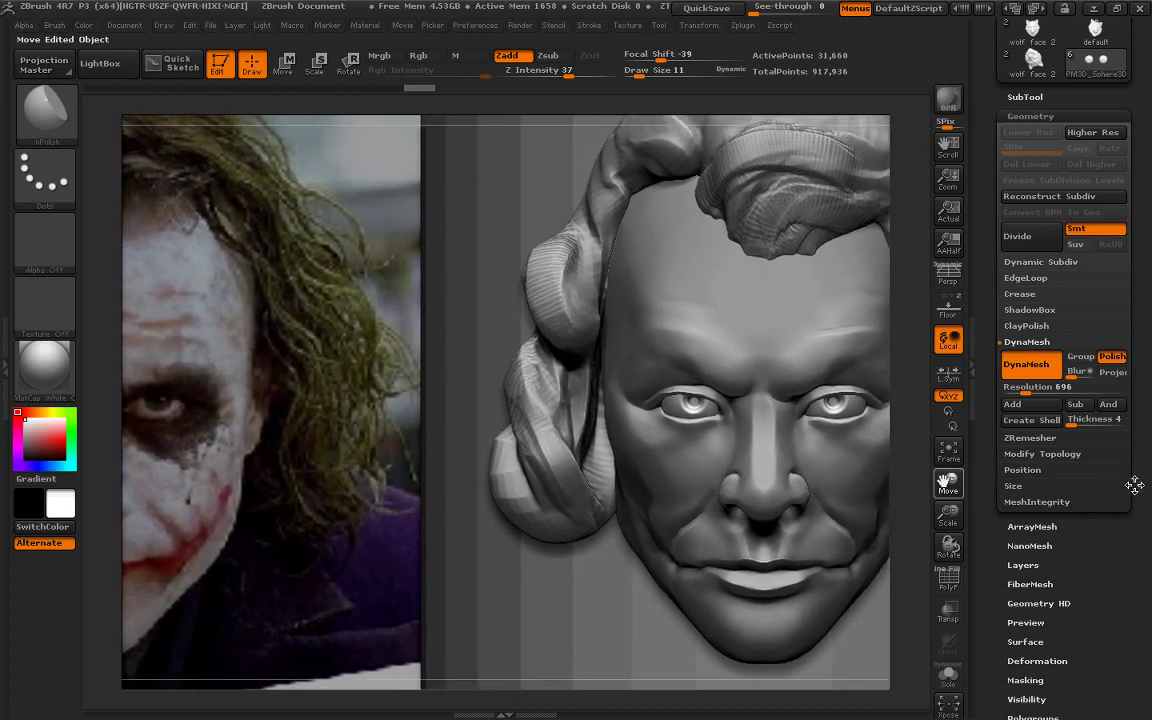
Pick the Move brush and make the head mesh the active subtool
mouse_move(948, 484)
left_mouse_down()
mouse_move(967, 478)
mouse_move(955, 505)
left_mouse_up()
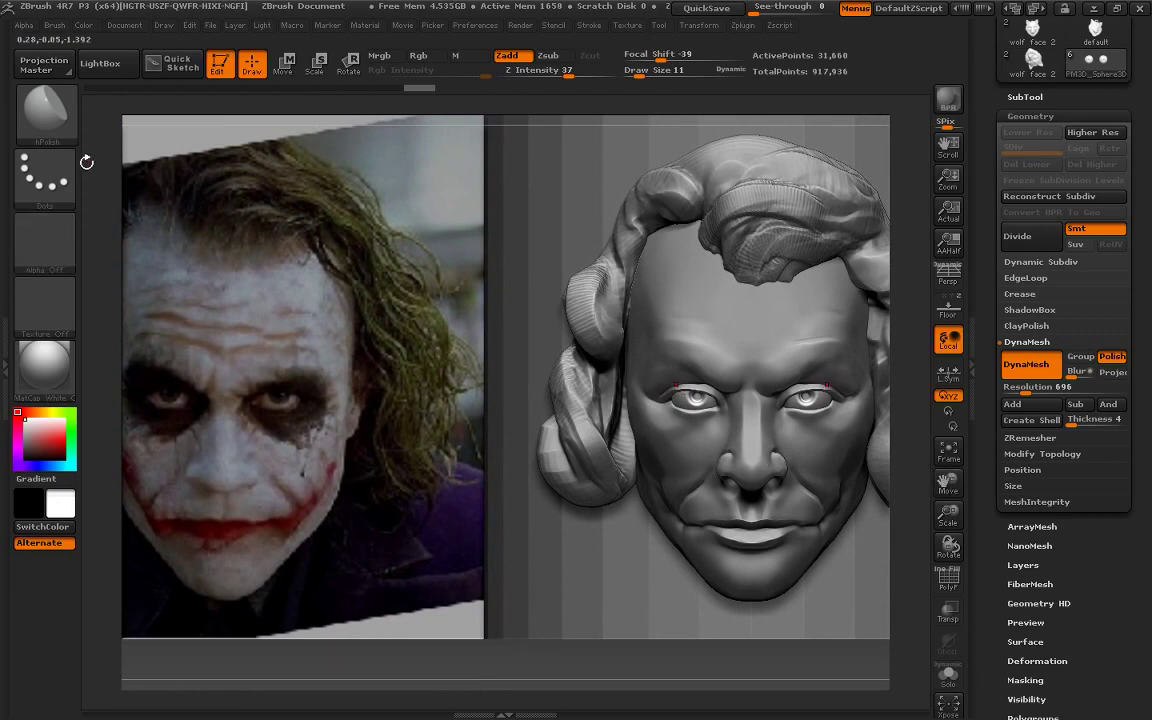
left_click(45, 113)
left_click(291, 176)
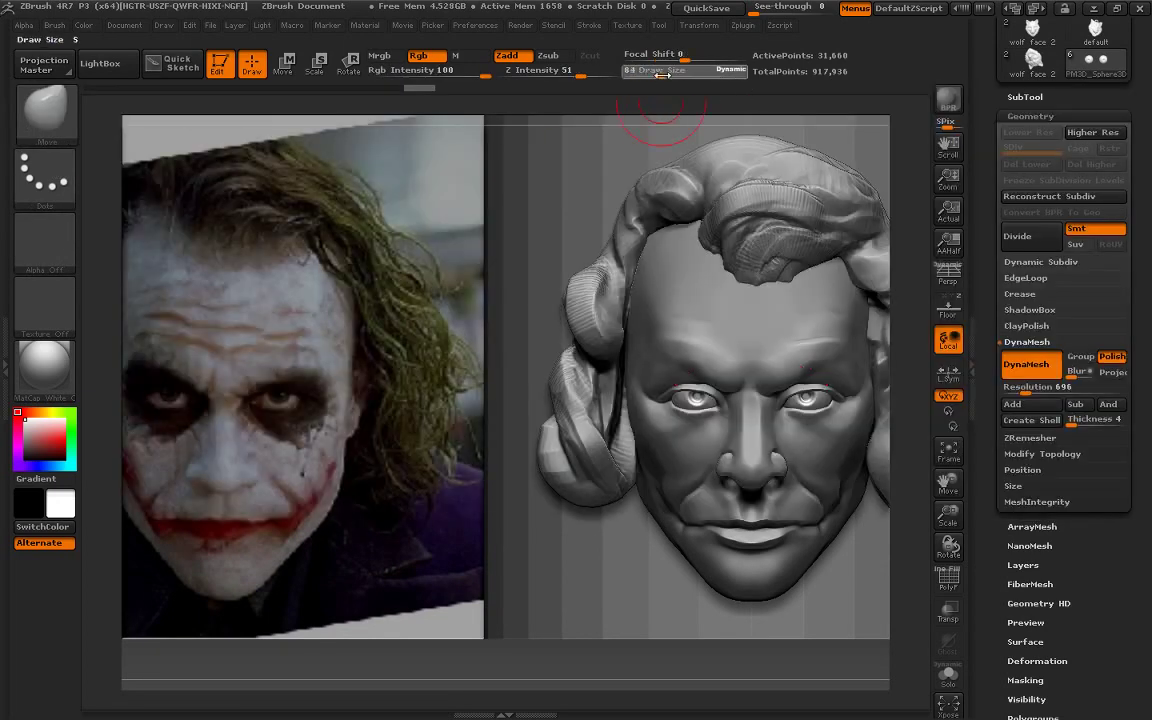
left_click(822, 352, "alt")
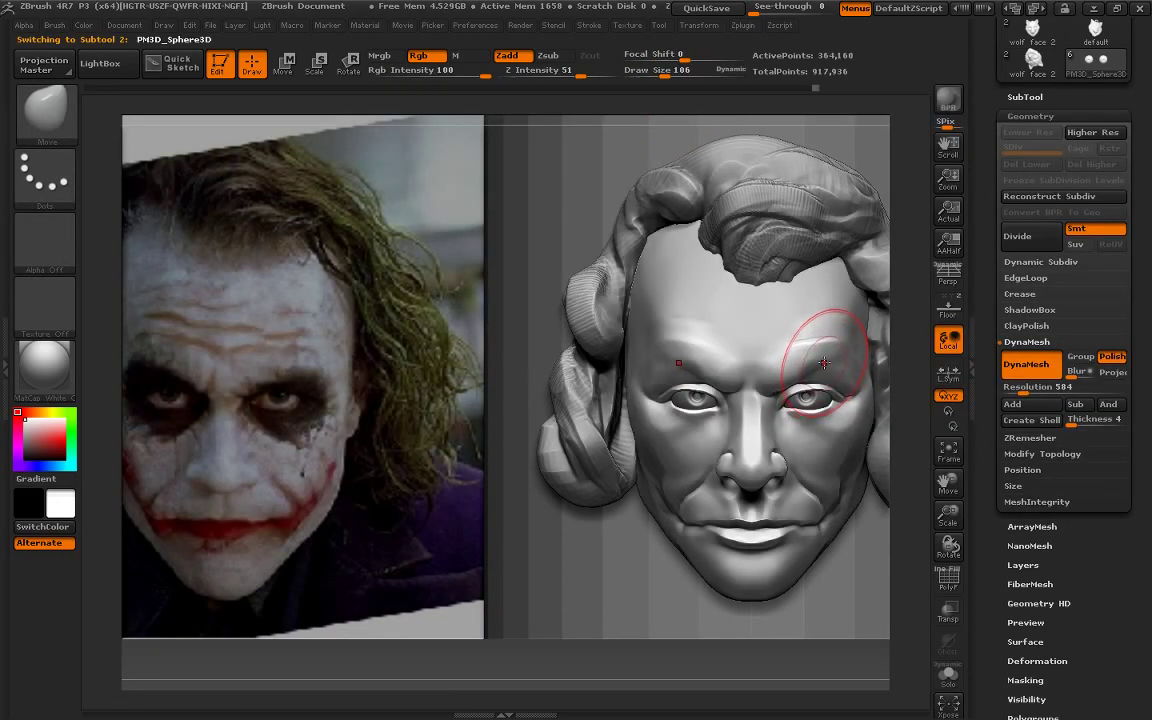
Recentre on the head, turn L.Sym off, and enable Floor to project the reference photo
left_click(949, 446)
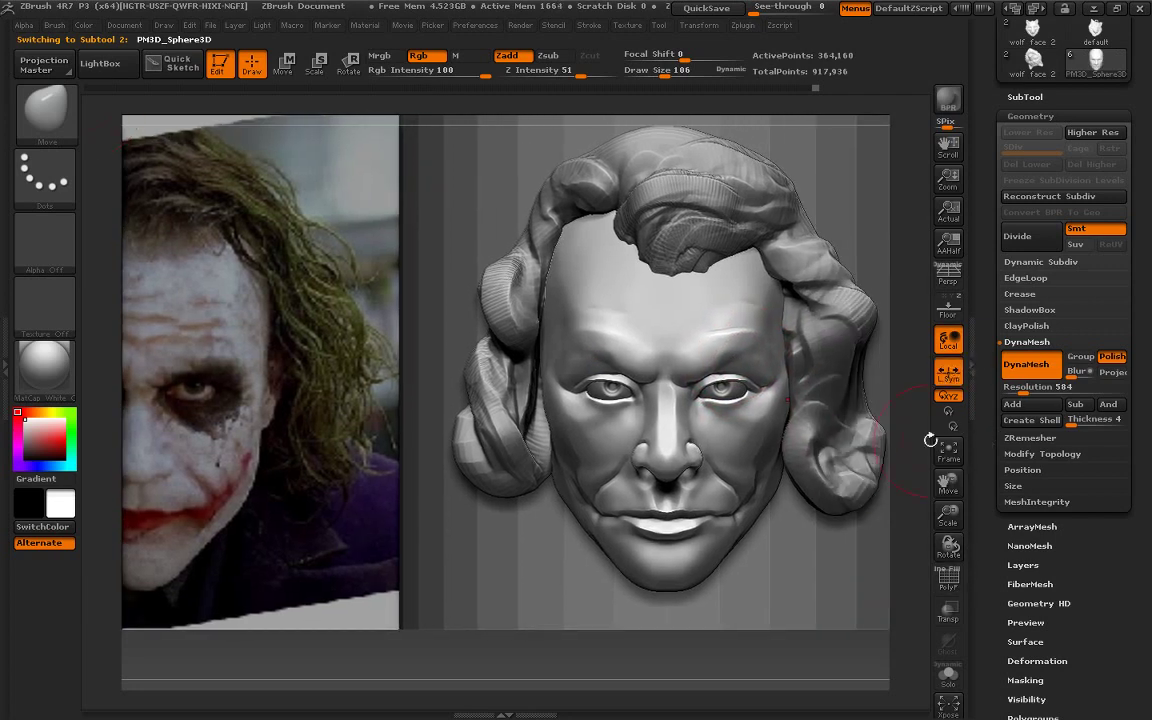
left_click(948, 372)
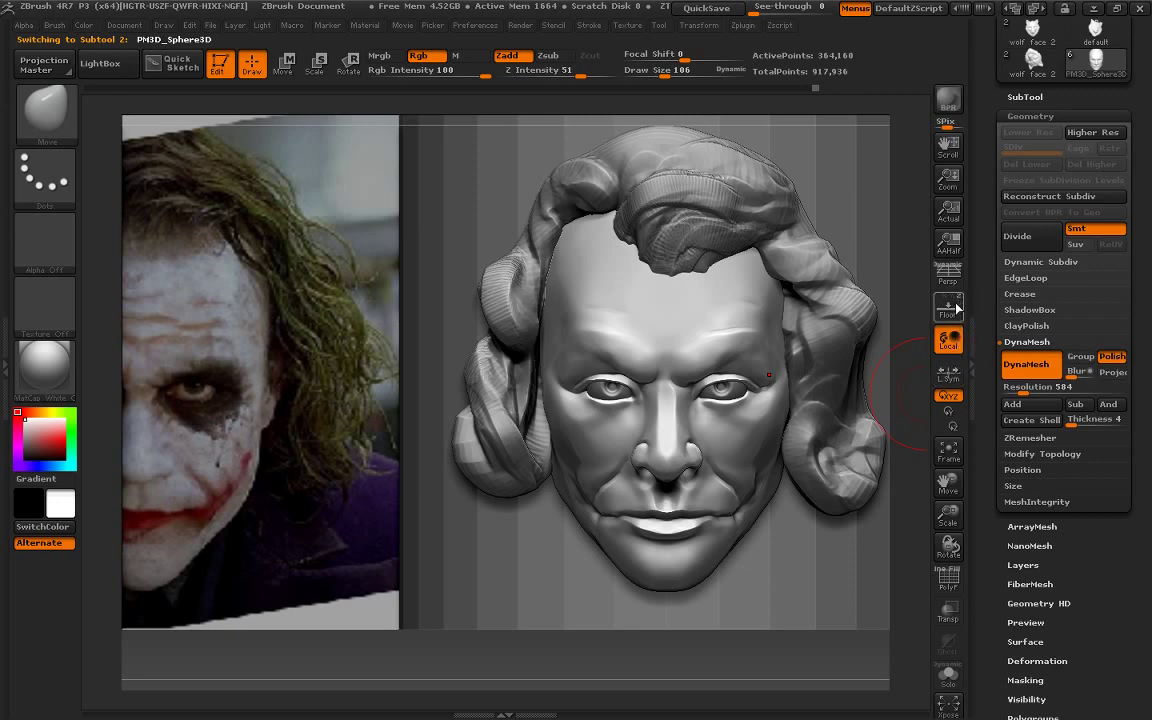
left_click(950, 307)
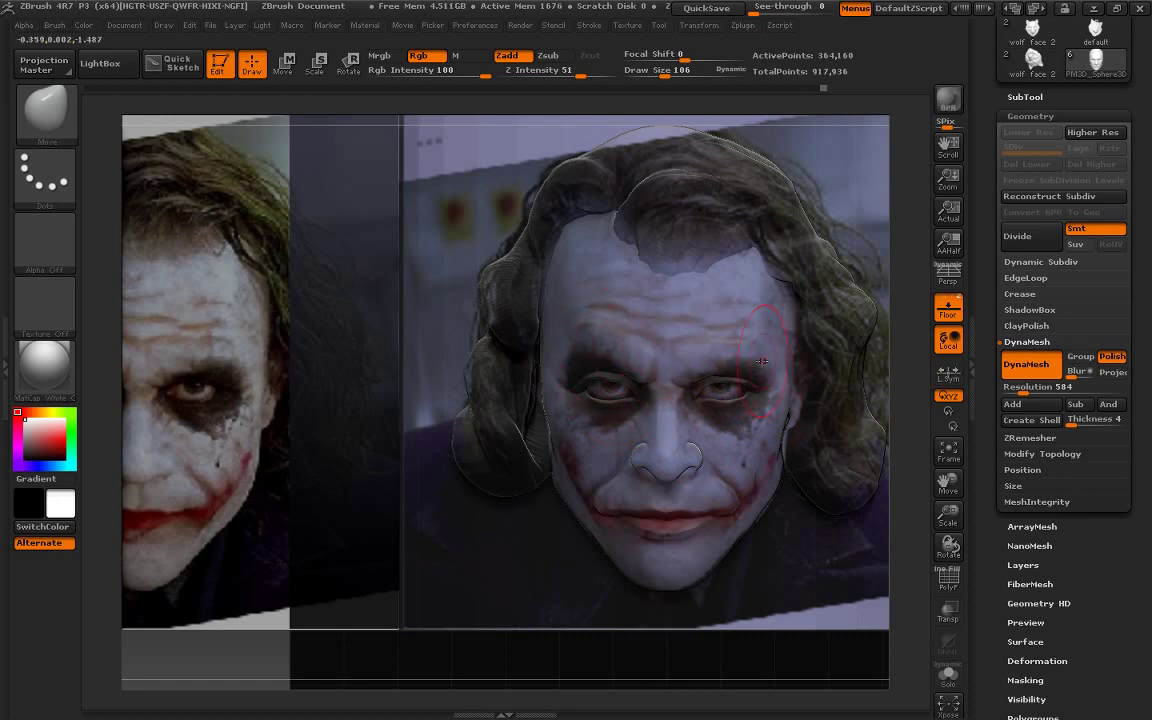
Toggle Transp on and off to compare, then turn Floor off to hide the photo projection
left_click(953, 622)
left_click(953, 622)
left_click(955, 318)
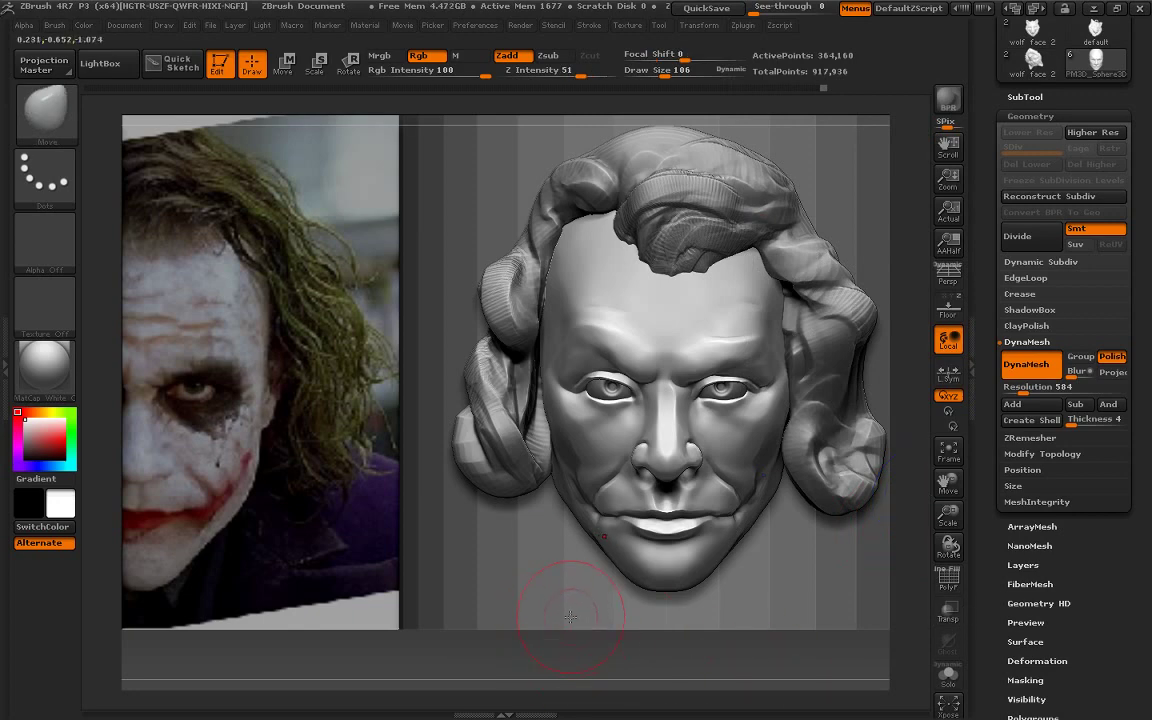
Choose the ClayBuildup brush and zoom in closer on the head
left_click(62, 125)
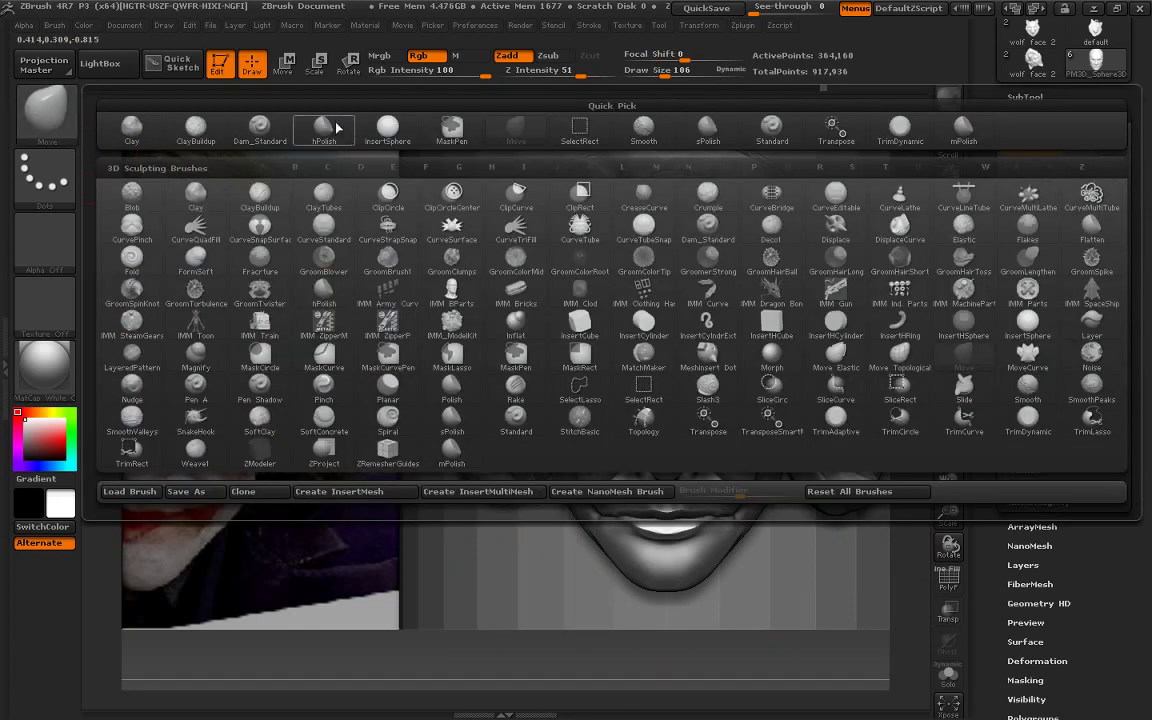
left_click(195, 127)
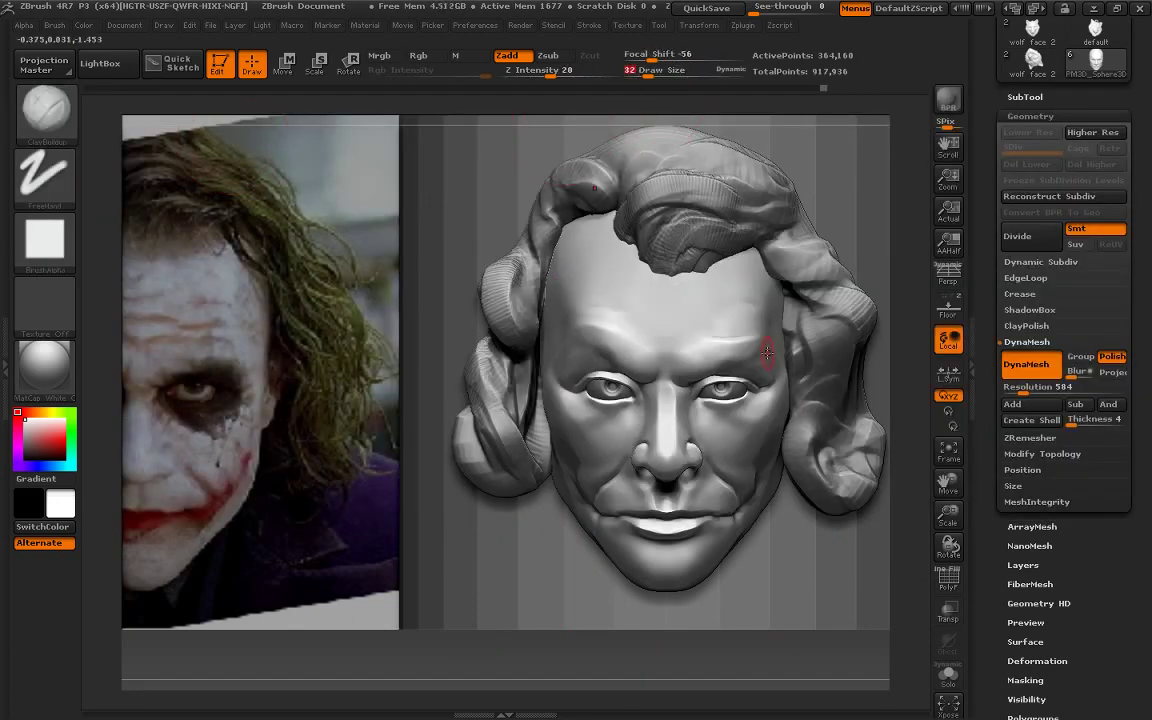
mouse_move(948, 515)
left_mouse_down()
mouse_move(948, 470)
mouse_move(1041, 492)
mouse_move(990, 483)
mouse_move(958, 510)
mouse_move(948, 480)
mouse_move(932, 484)
left_mouse_up()
Slide the reference photo plane against the head with Transpose Move, zoom in, and return to Draw
key("w")
left_click(407, 430, "alt")
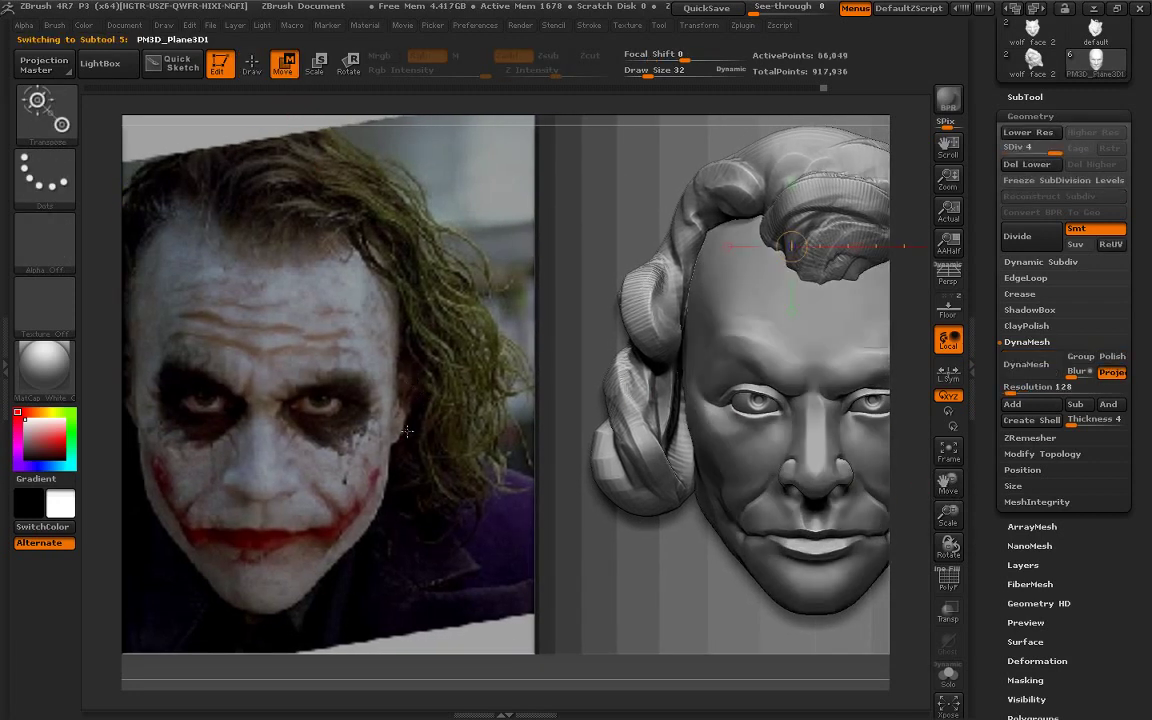
left_click_drag(407, 430, 586, 411)
mouse_move(493, 411)
left_mouse_down()
mouse_move(655, 415)
mouse_move(619, 413)
left_mouse_up()
left_click(1025, 97)
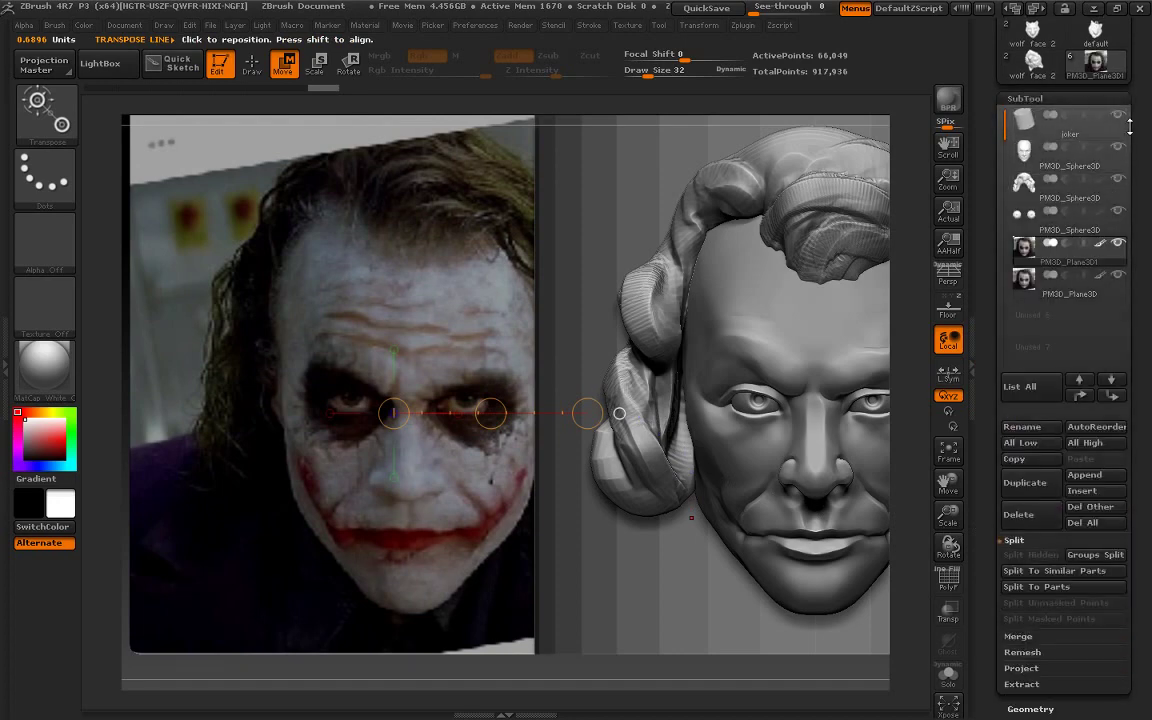
left_click_drag(948, 483, 883, 473)
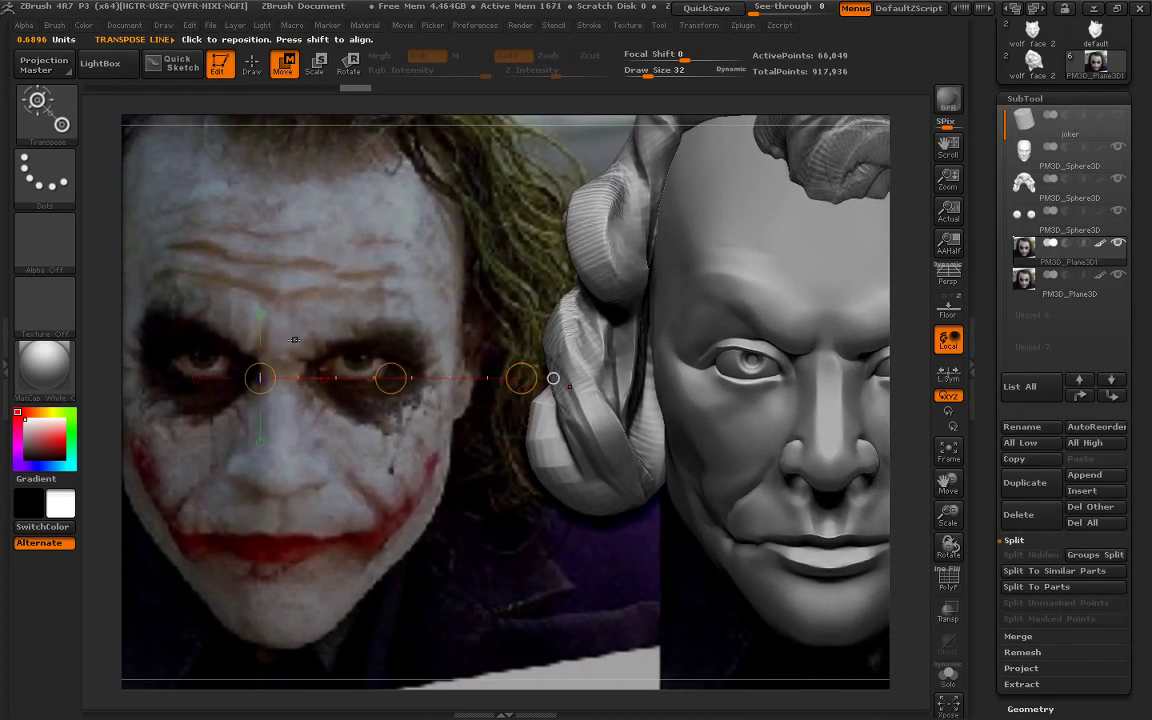
left_click(251, 65)
Choose ClayBuildup and make the head mesh the active subtool
left_click(45, 110)
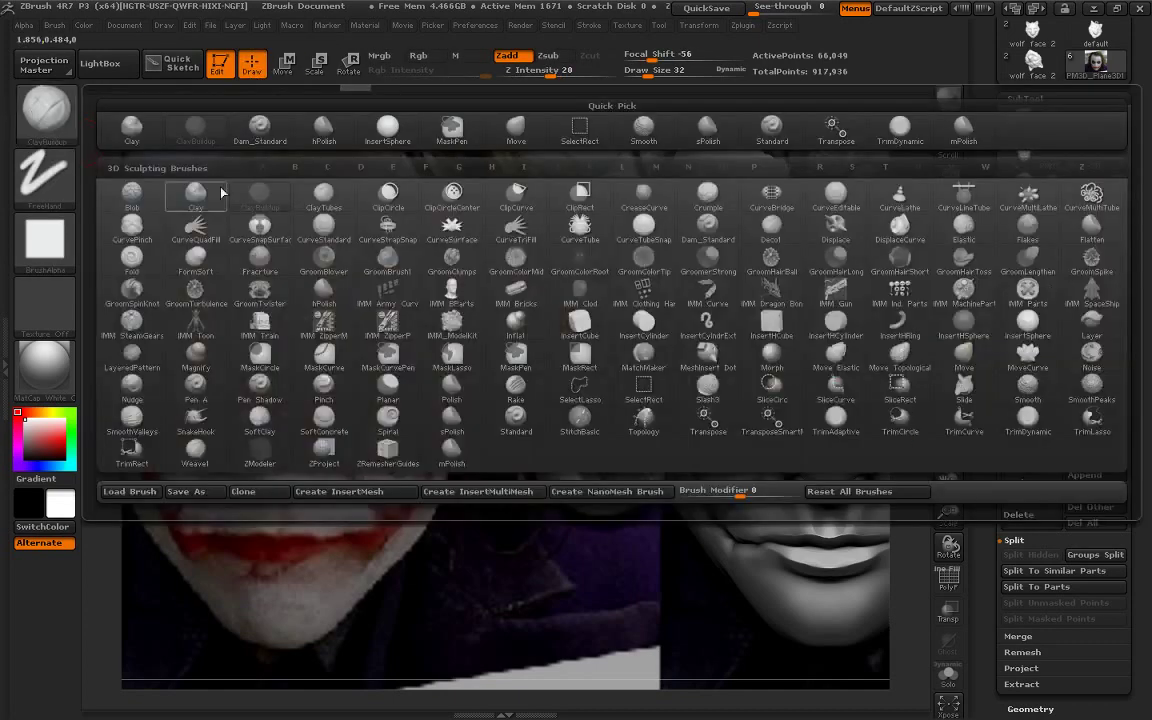
left_click(186, 190)
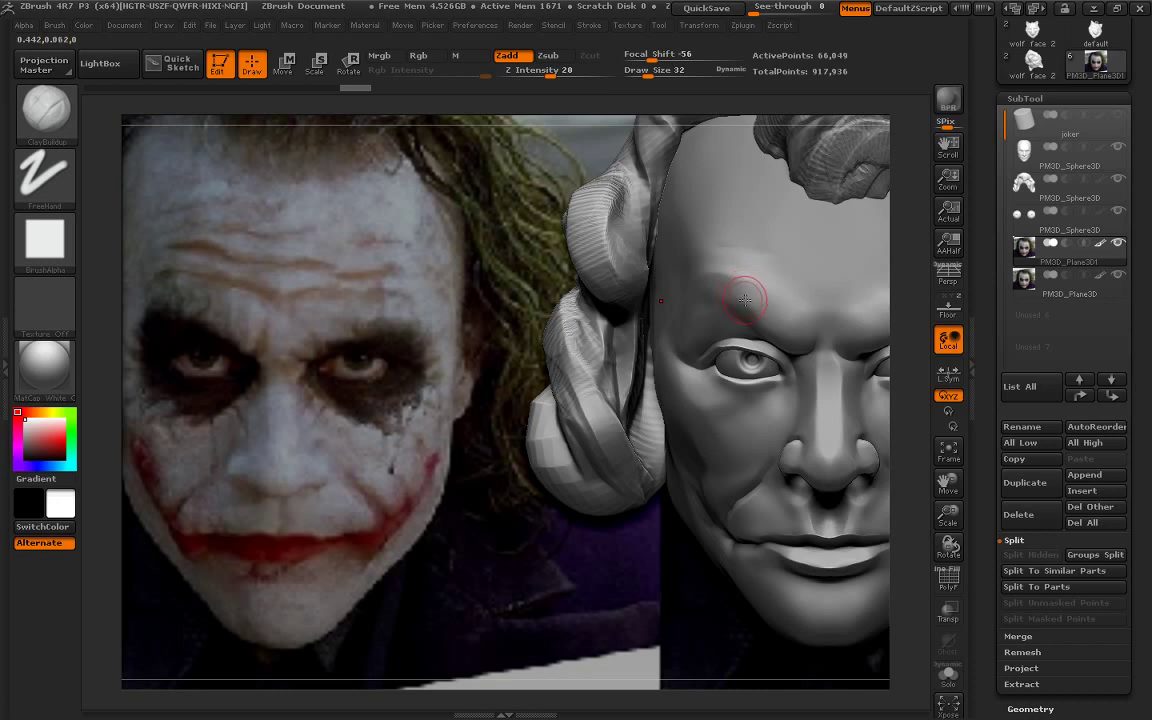
left_click(736, 305, "alt")
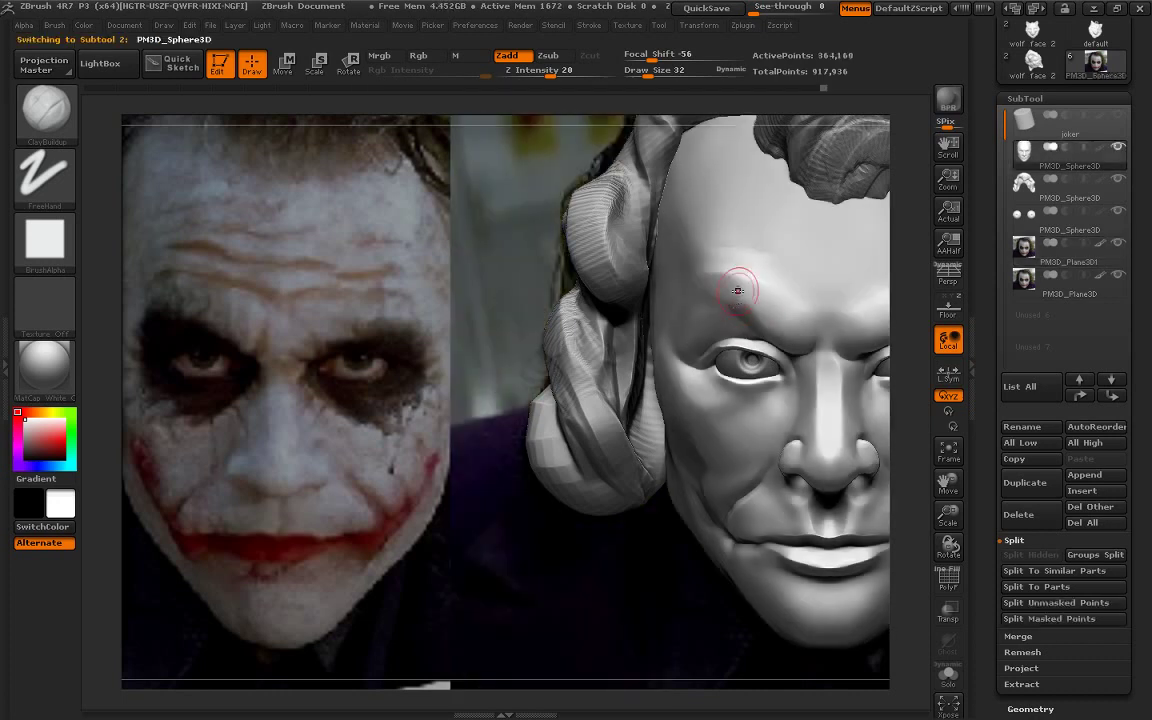
Build wrinkles above the eye and a crease beneath it, then smooth them
left_click_drag(726, 287, 778, 300)
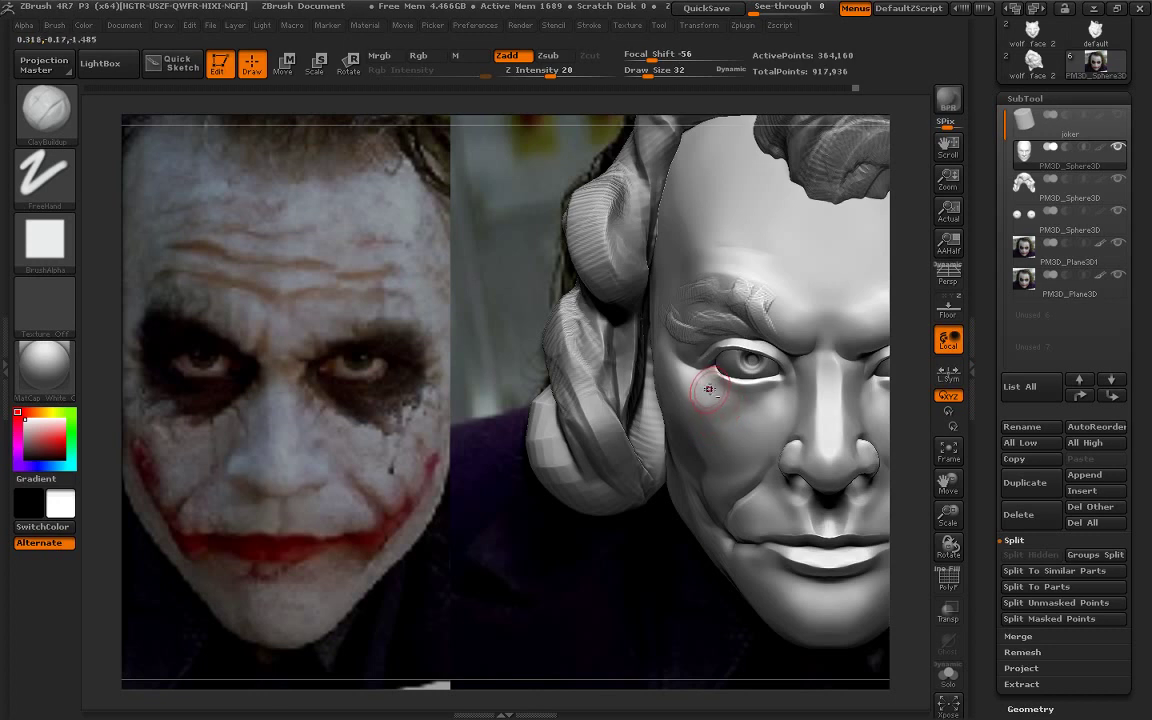
left_click_drag(729, 390, 745, 405)
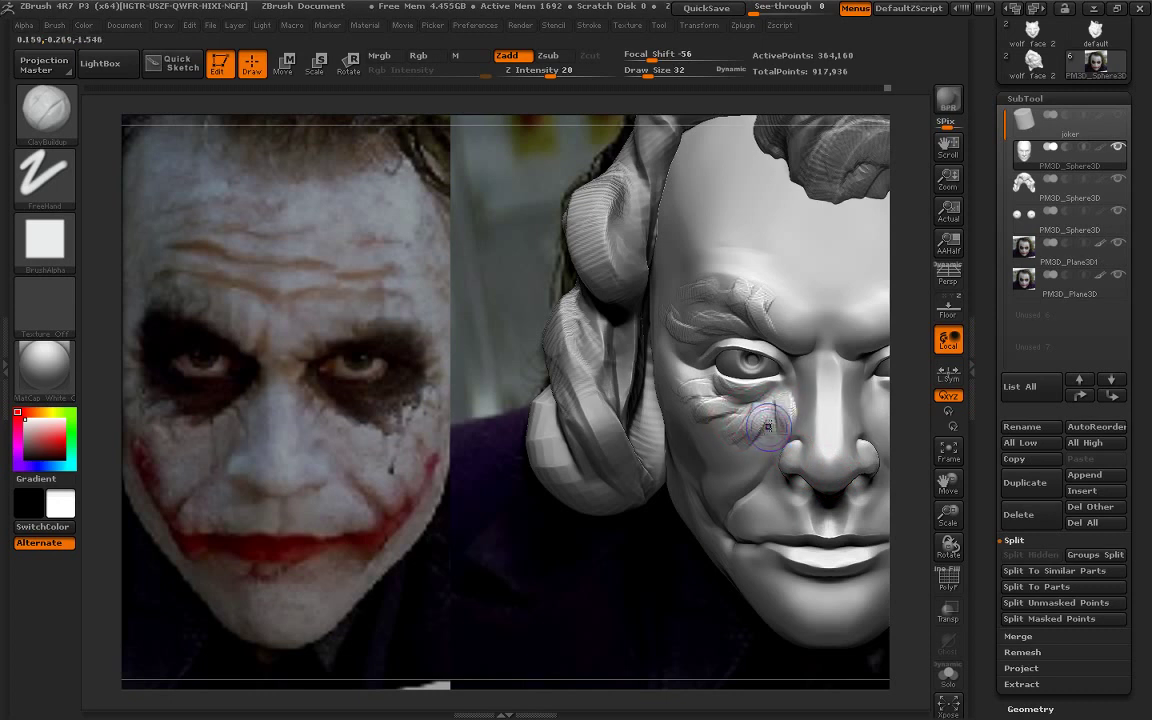
key("shift")
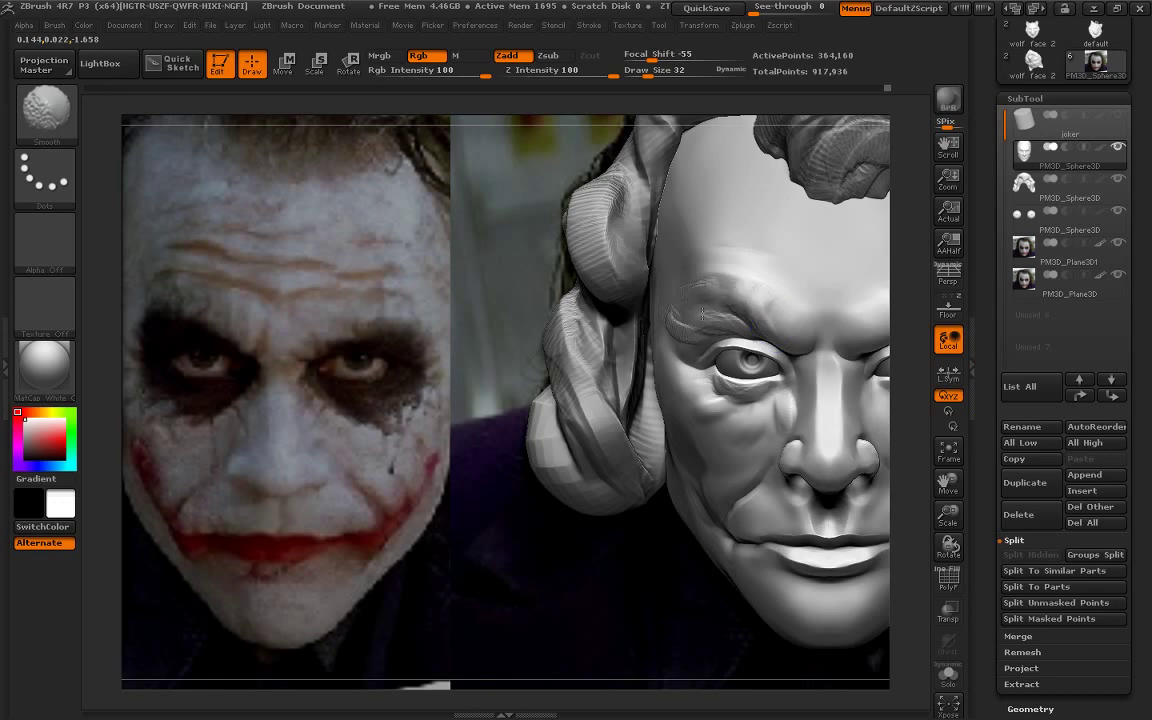
left_click_drag(948, 483, 288, 236)
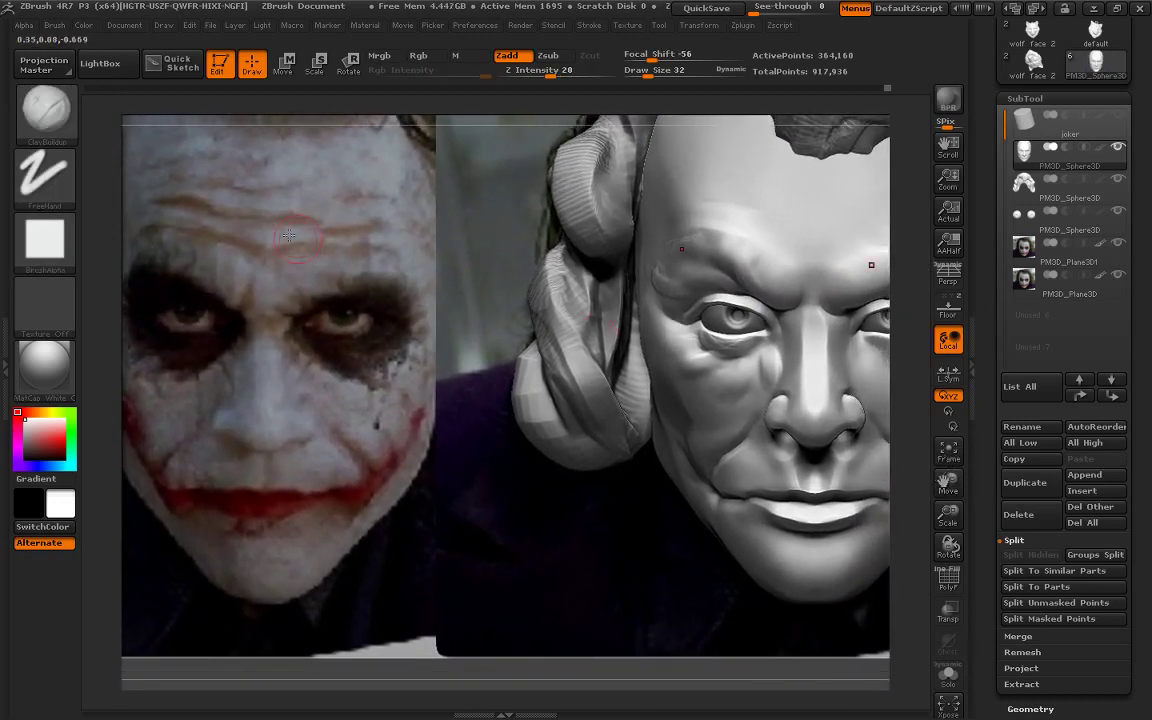
Choose the Move brush and enlarge its draw size
key("b")
left_click(464, 120)
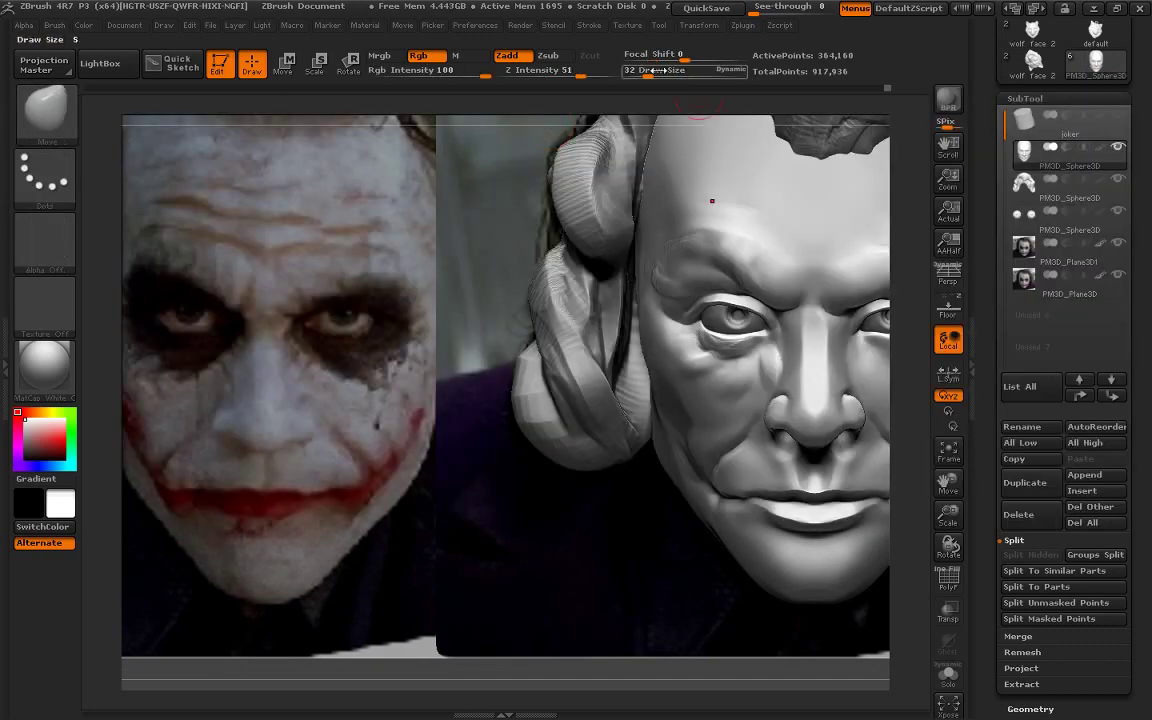
left_click_drag(648, 71, 657, 71)
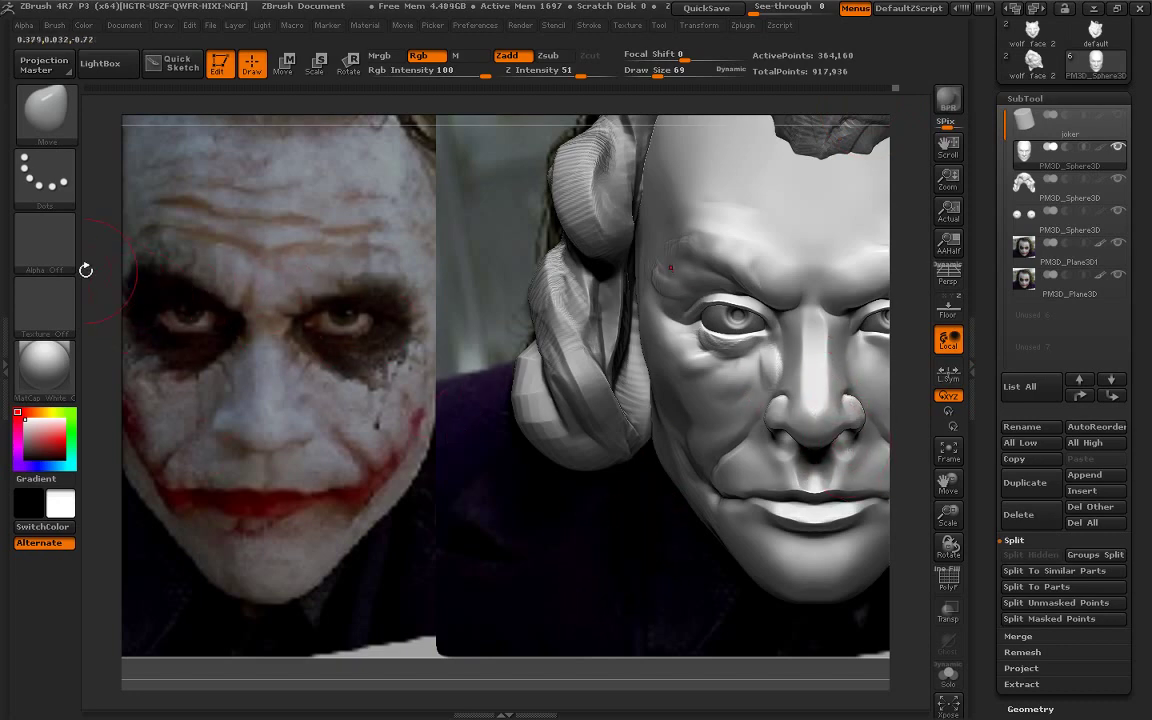
At Draw Size 46, pull the upper eyelid down into a heavier droop and recentre the face
key("b")
key("m")
key("v")
left_click_drag(657, 61, 645, 61)
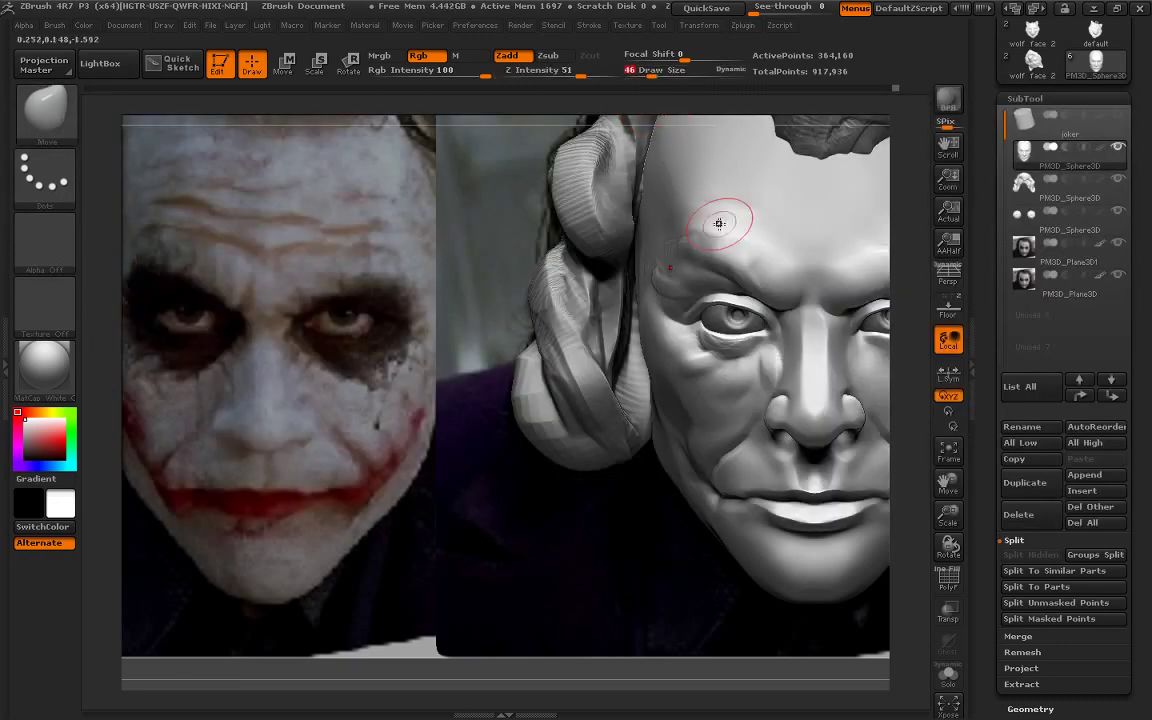
left_click_drag(715, 304, 726, 312)
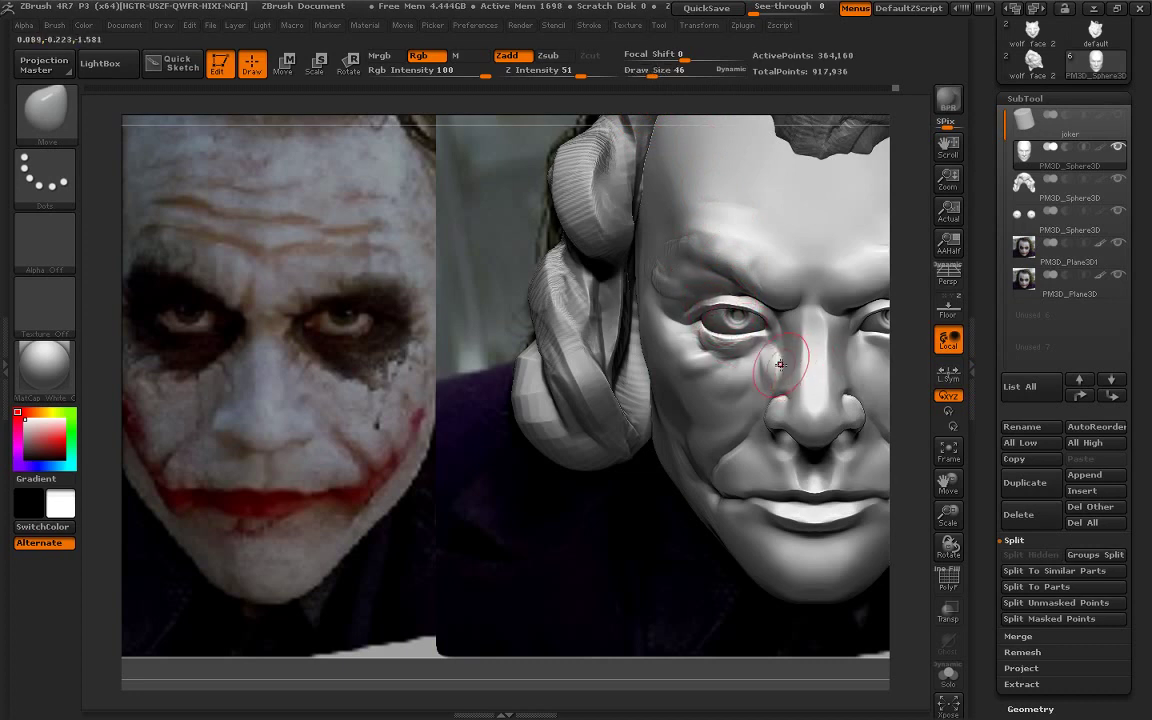
left_click_drag(948, 483, 905, 478)
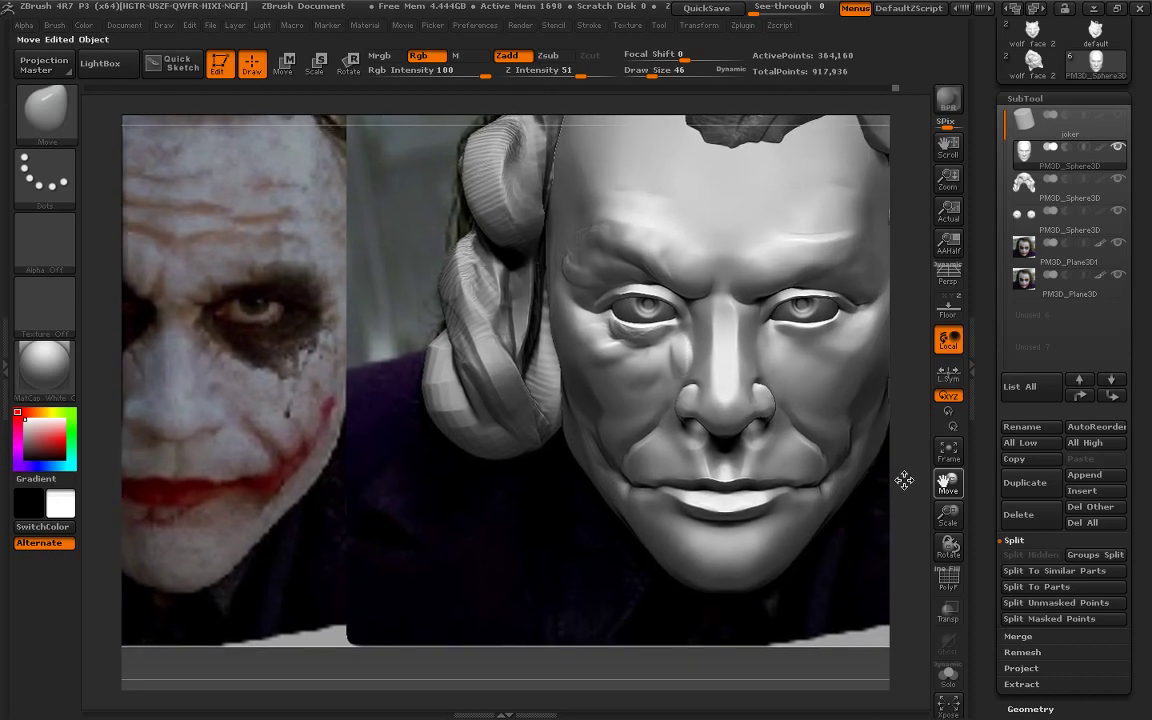
Make the eyeballs active and inspect them with Transp and Solo toggled on and off
left_click(652, 312, "alt")
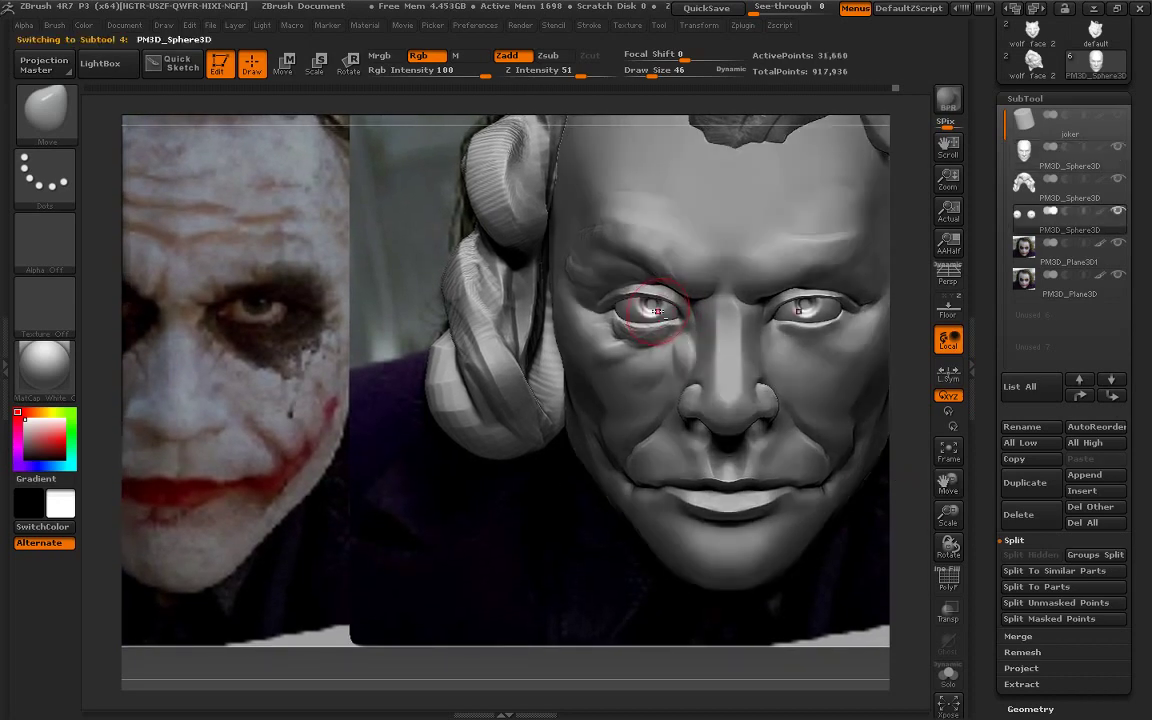
left_click(948, 614)
left_click(954, 619)
mouse_move(1047, 276)
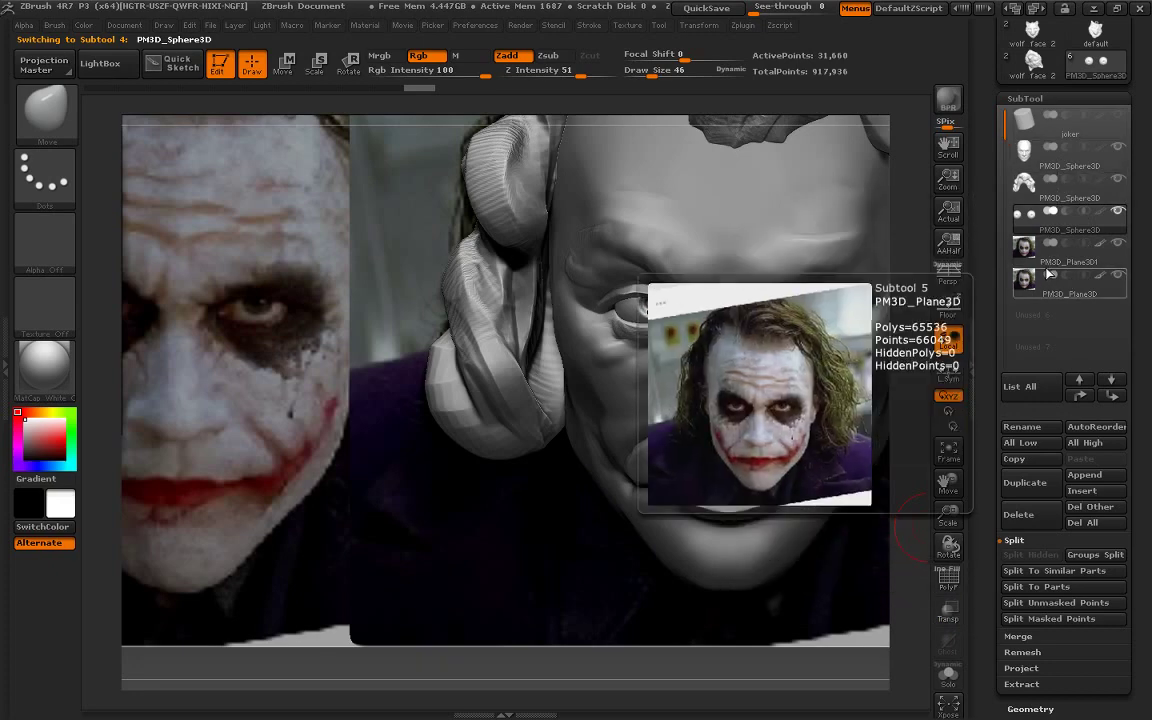
left_click(952, 620)
left_click(955, 627)
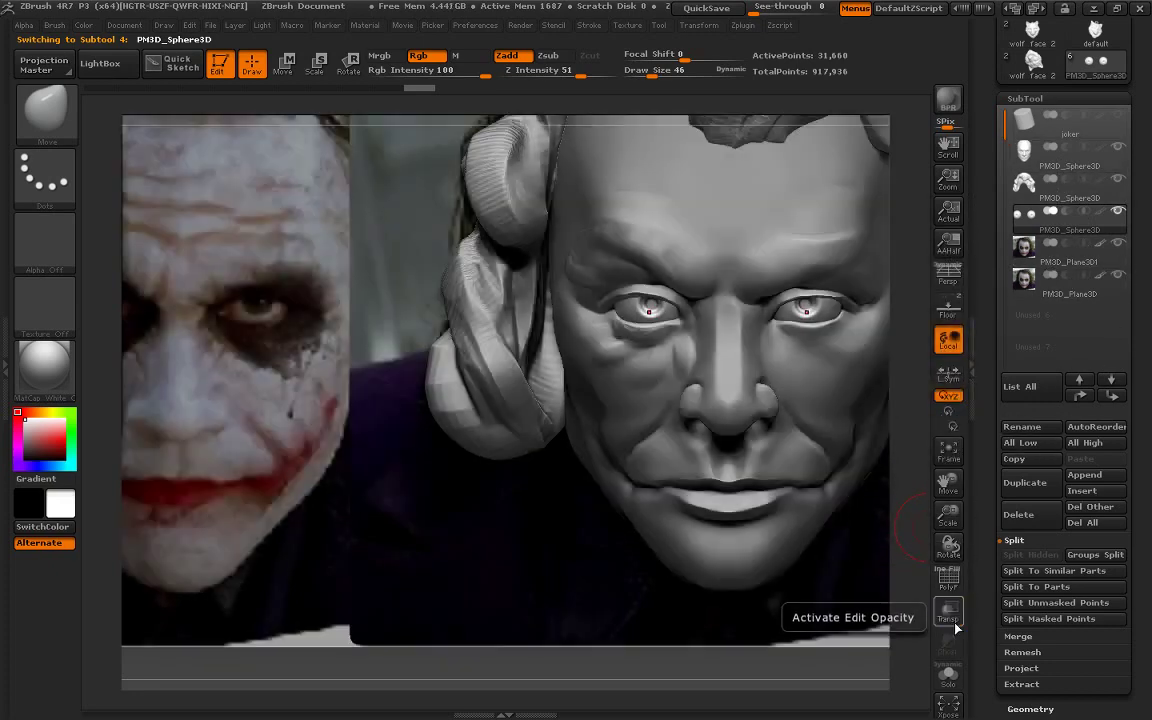
left_click(948, 675)
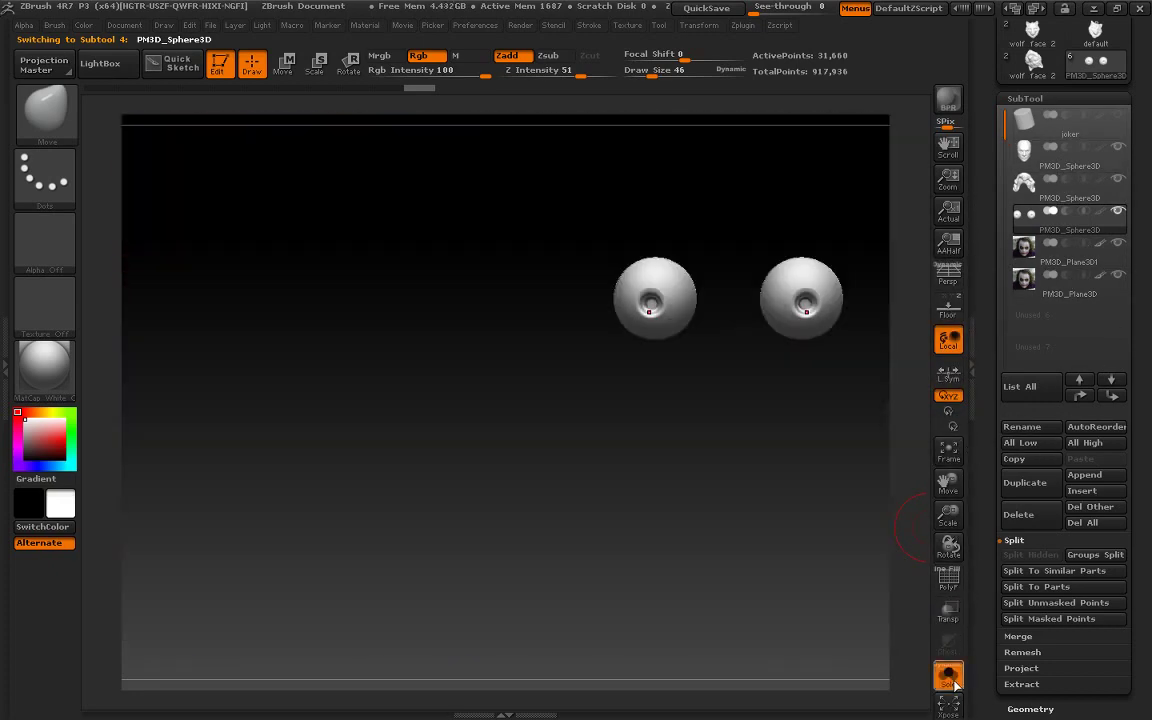
left_click(948, 675)
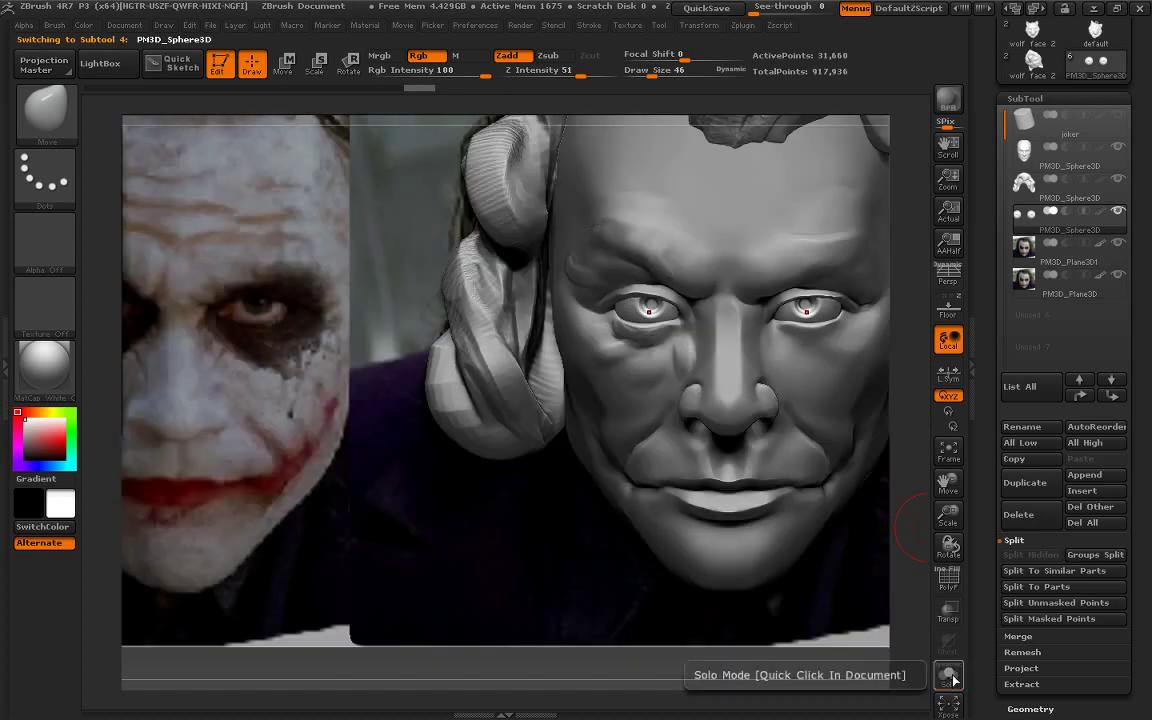
With the reference overlaid, Transpose Scale the eyeballs around their own centres using L.Sym to fit the sockets
left_click(948, 310)
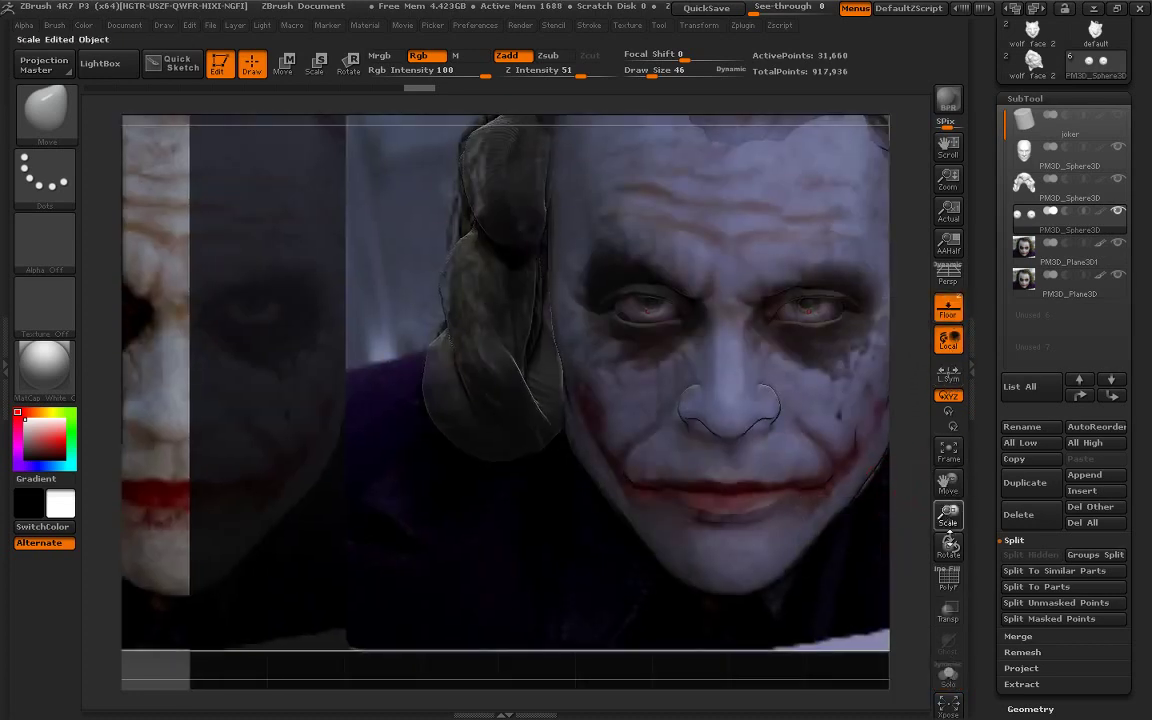
left_click_drag(909, 486, 278, 206, "alt")
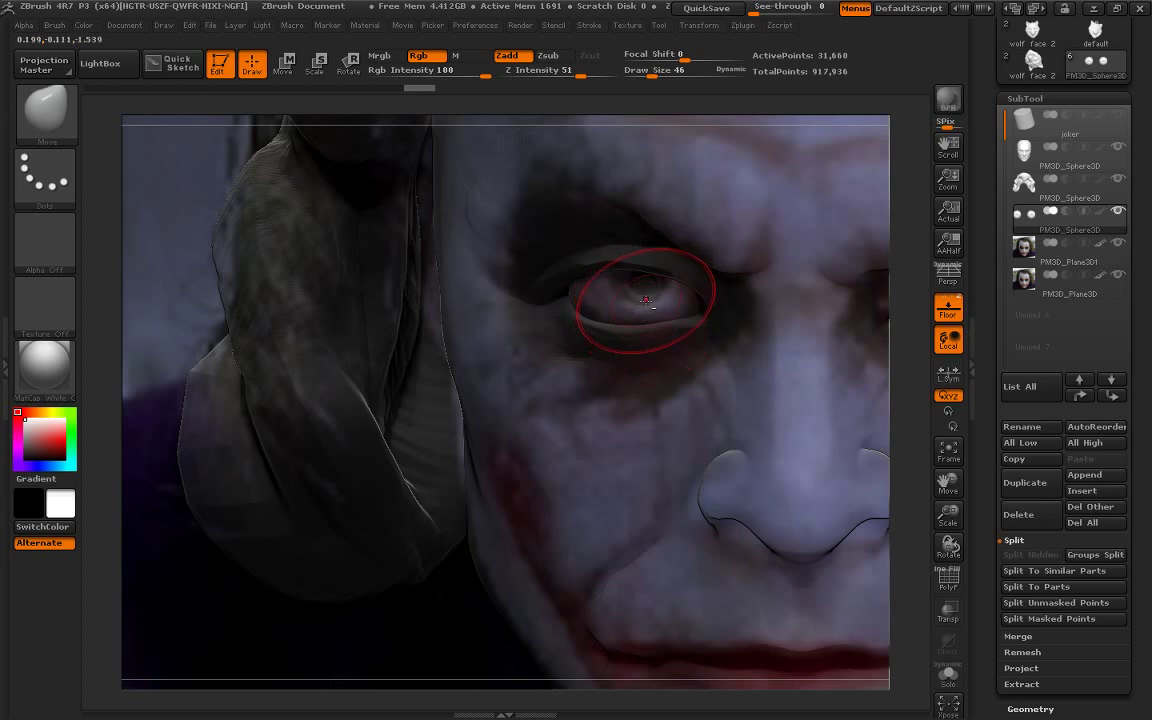
left_click(320, 70)
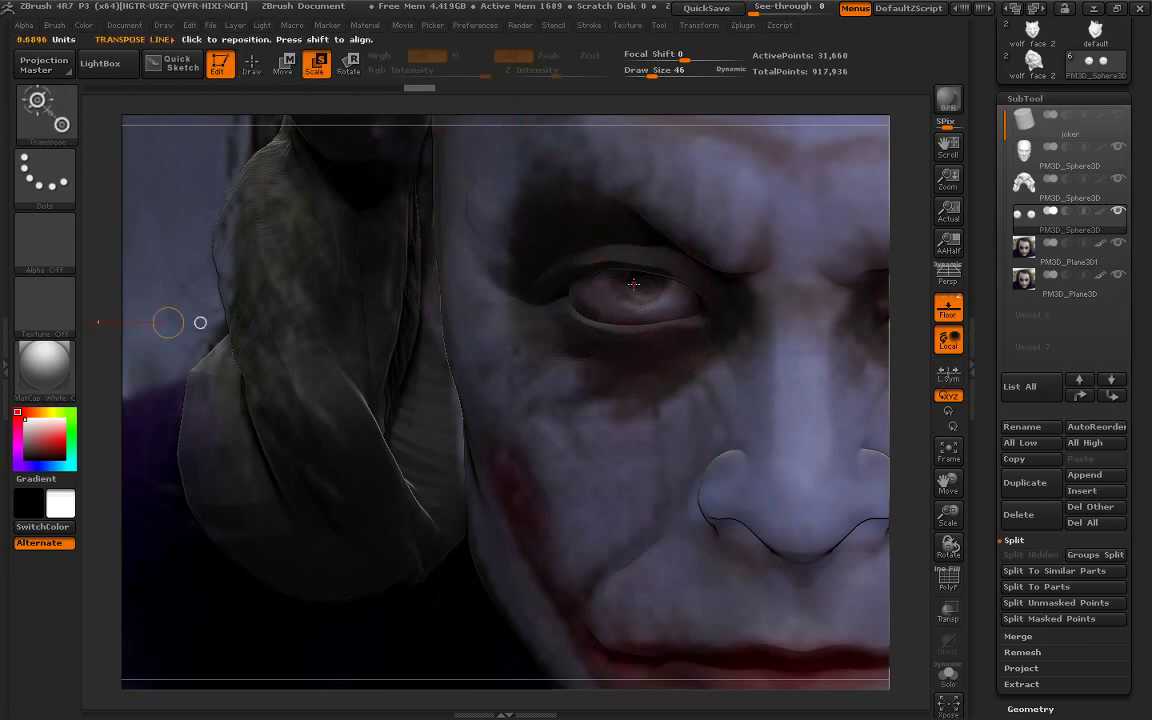
left_click_drag(634, 284, 432, 372)
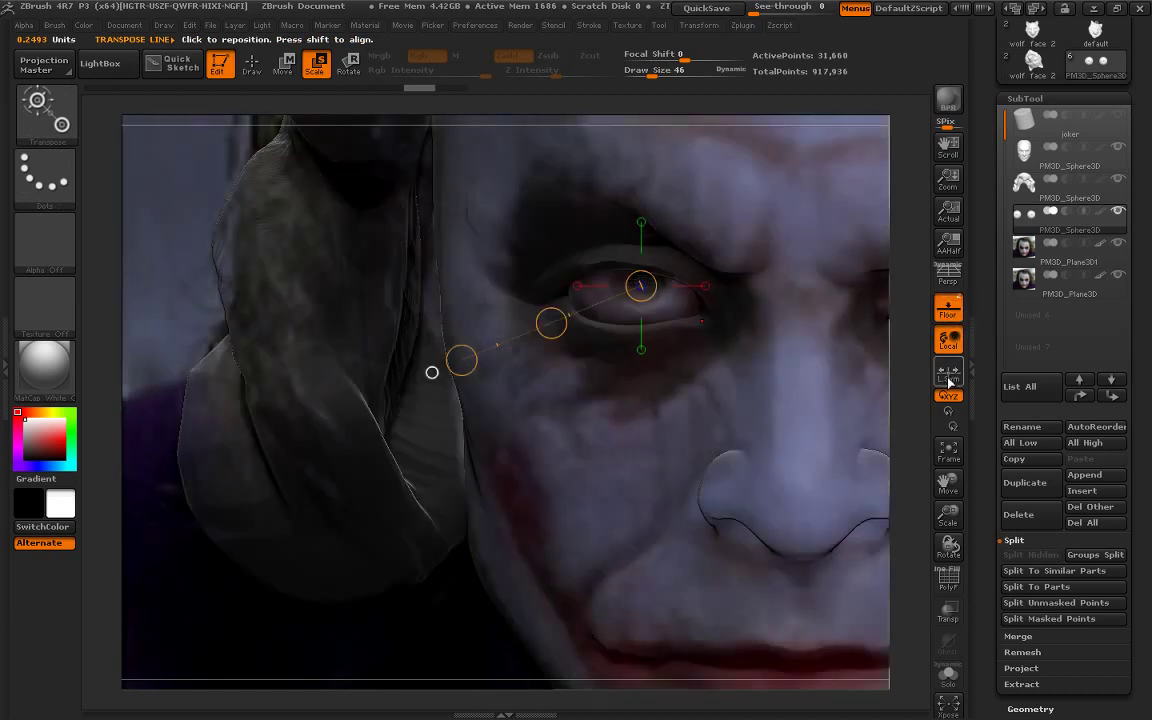
left_click(949, 378)
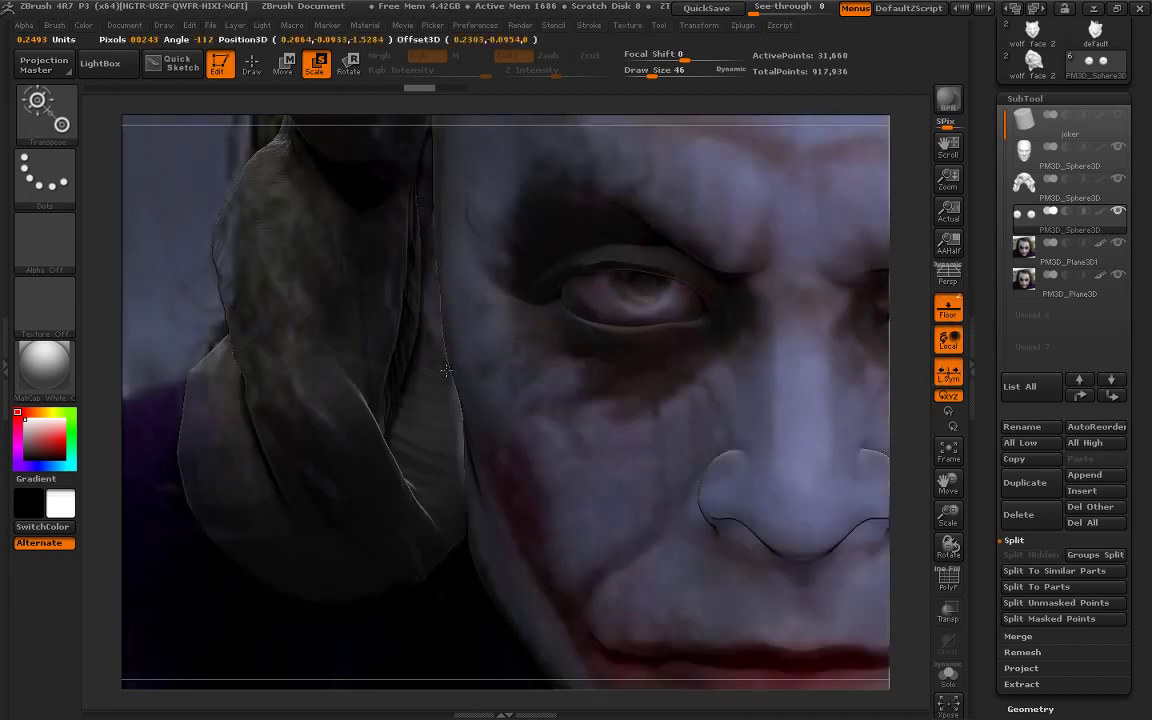
left_click(949, 612)
left_click(949, 612)
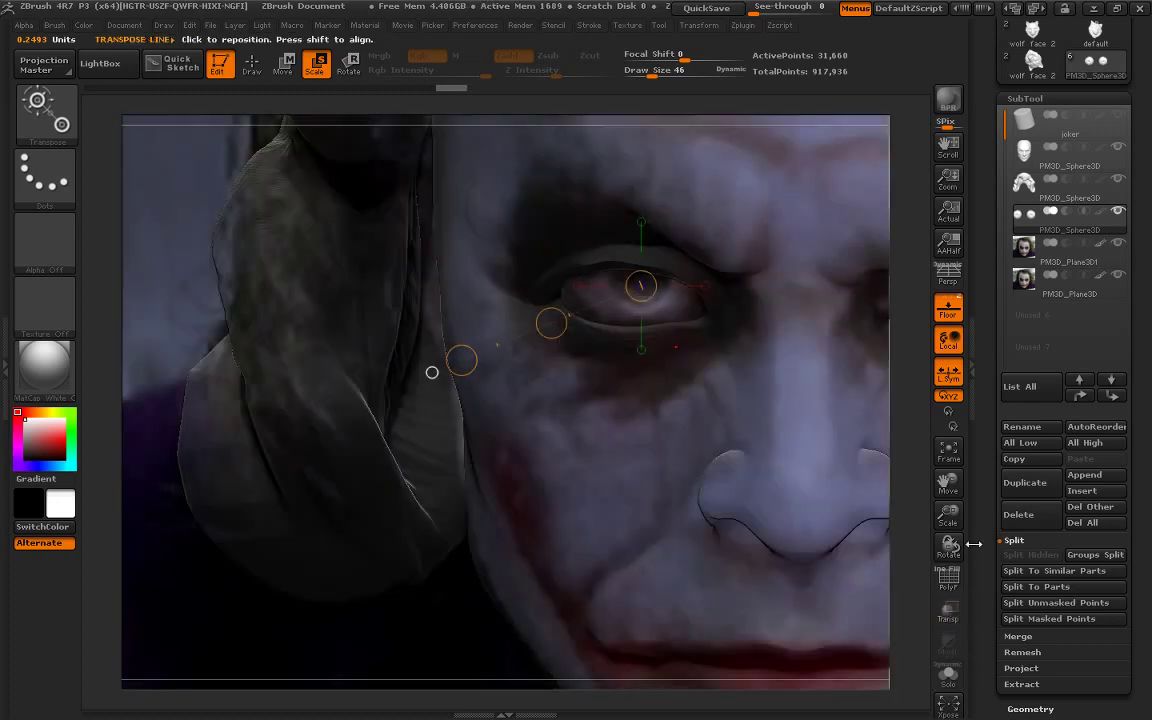
left_click(949, 374)
left_click(954, 384)
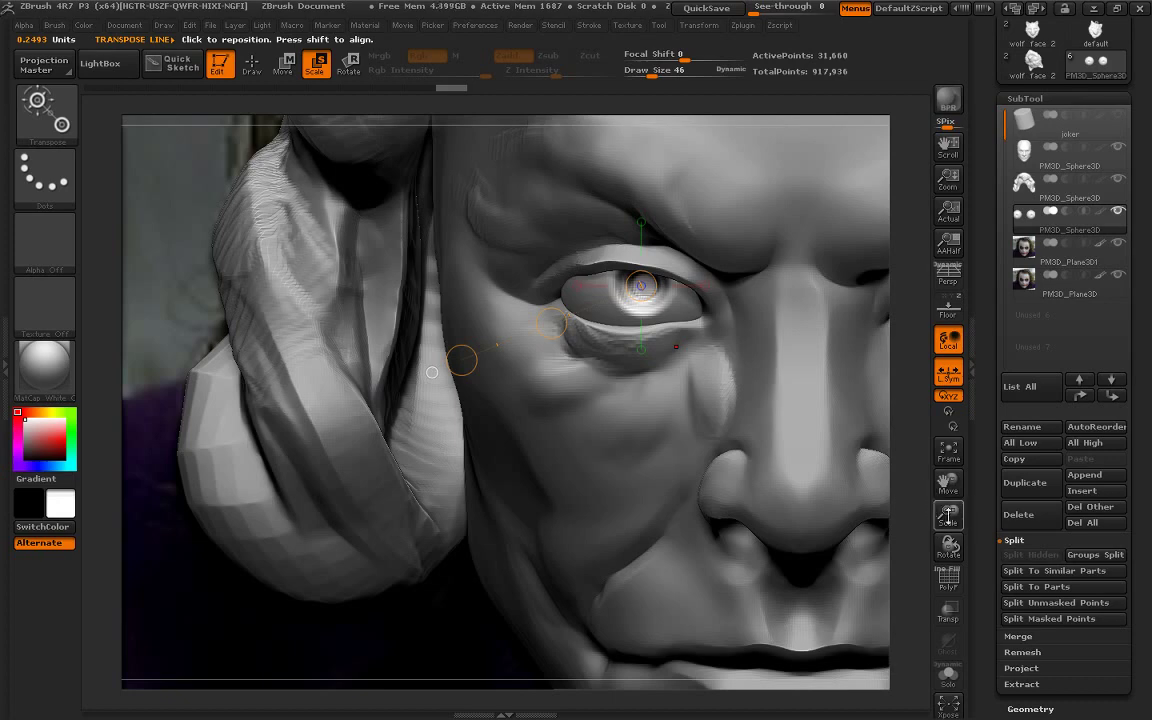
mouse_move(948, 515)
left_mouse_down()
mouse_move(495, 345)
mouse_move(917, 441)
left_mouse_up()
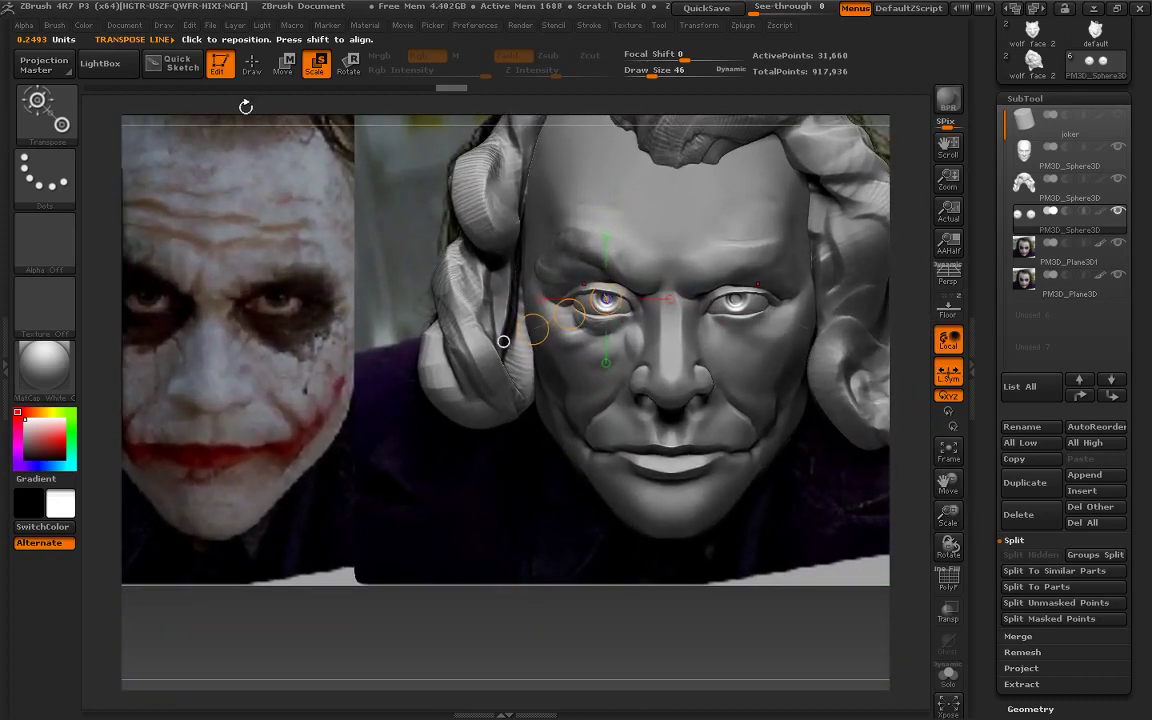
Switch to ClayBuildup on the head and build up the left side of the lower lip, smoothing it
key("q")
key("b")
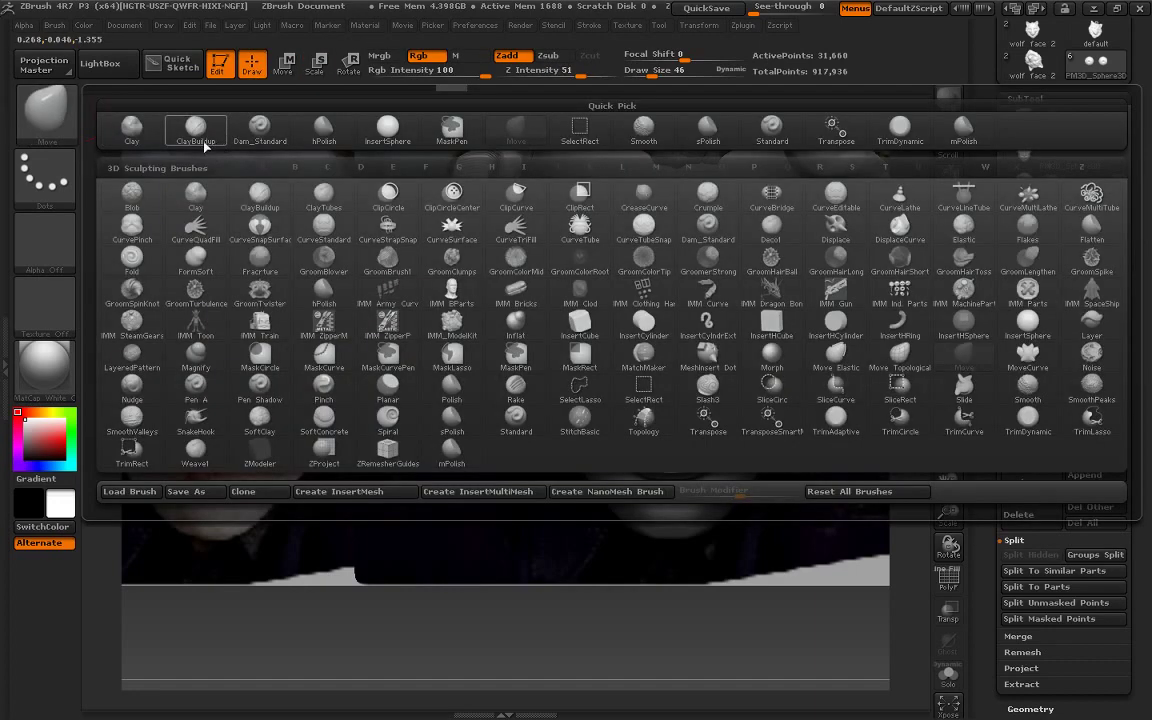
left_click(183, 127)
left_click(600, 434, "alt")
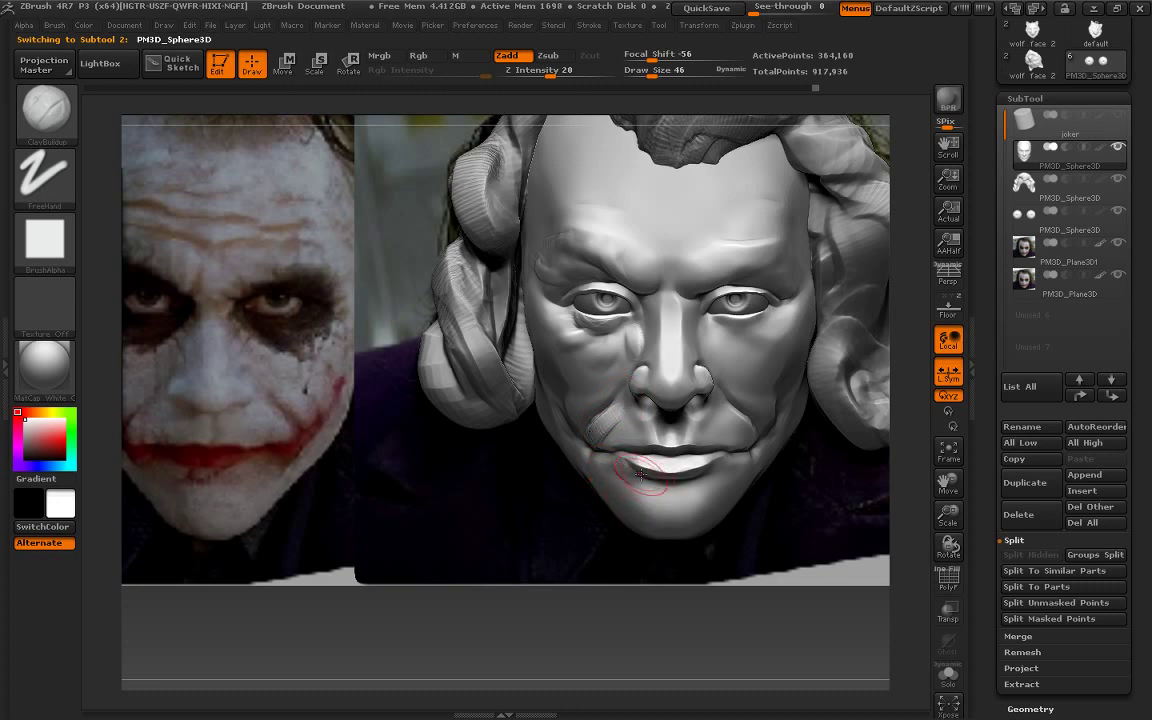
mouse_move(617, 462)
left_mouse_down()
mouse_move(683, 483)
mouse_move(674, 481)
left_mouse_up()
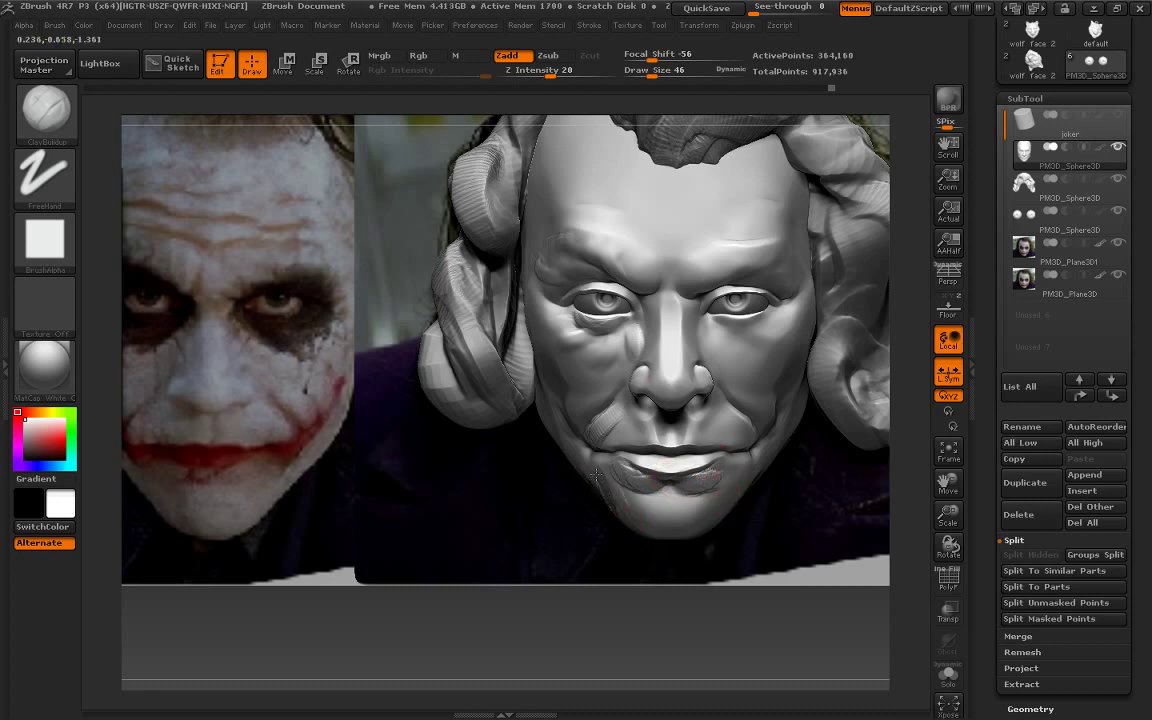
key("shift")
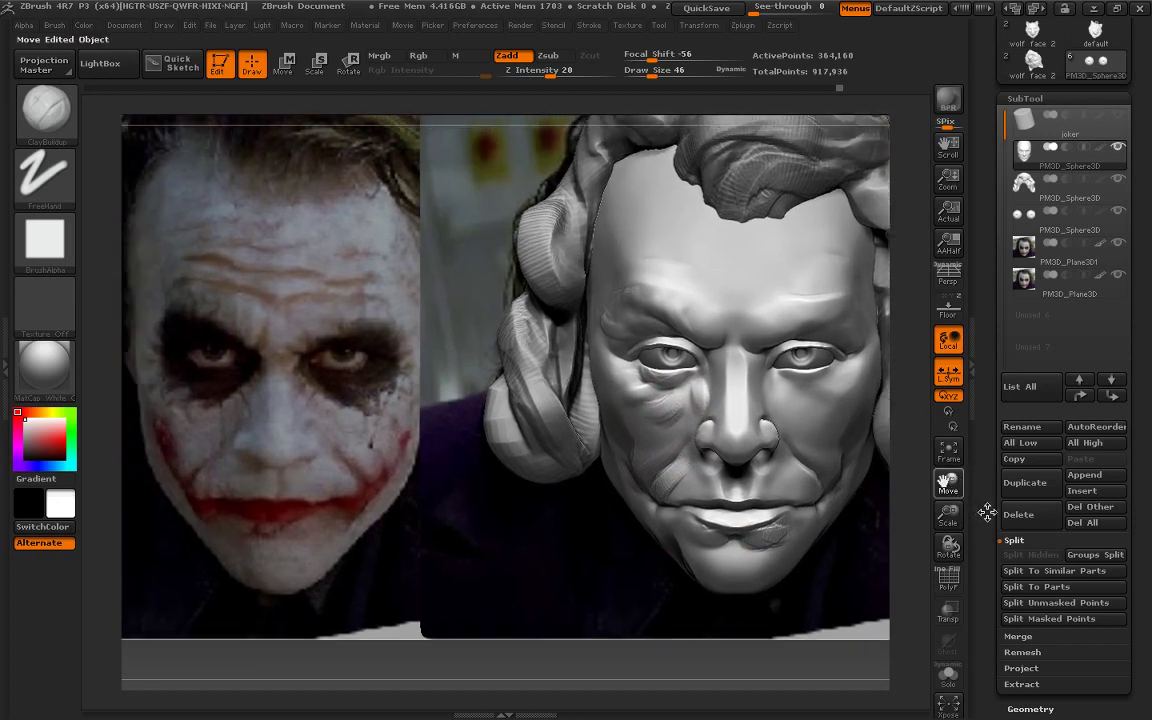
left_click_drag(950, 484, 995, 505)
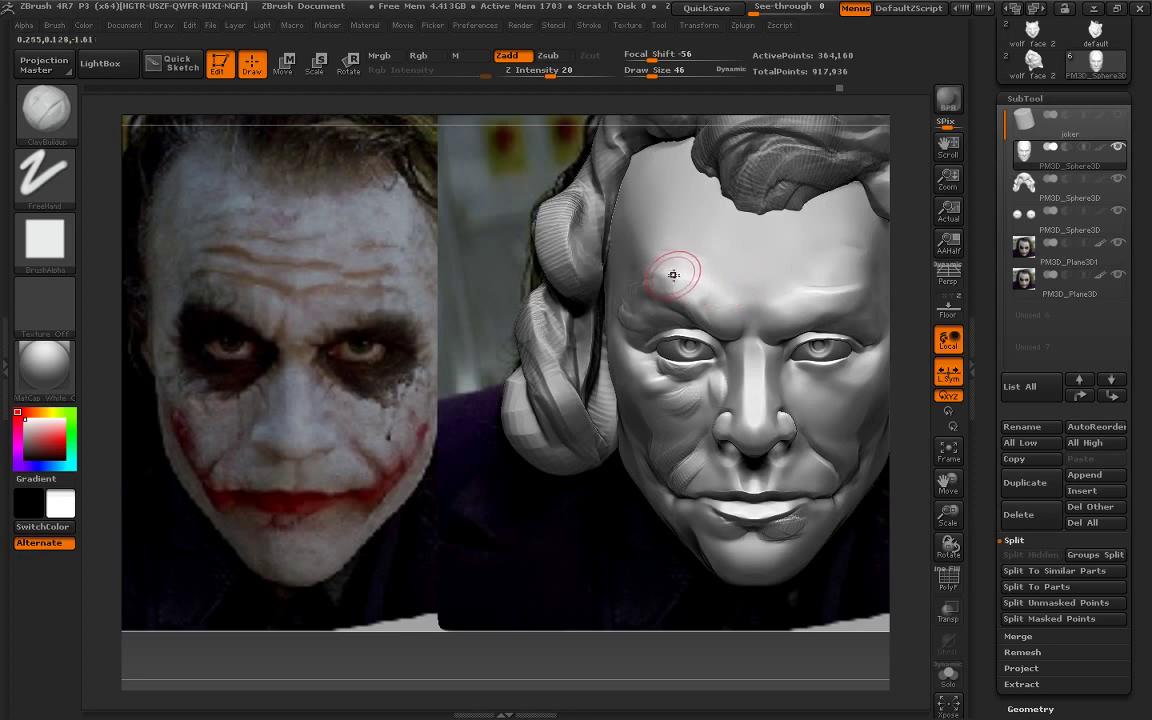
Stroke four horizontal wrinkles across the forehead, then smooth near the left brow and temple
left_click_drag(655, 258, 748, 277)
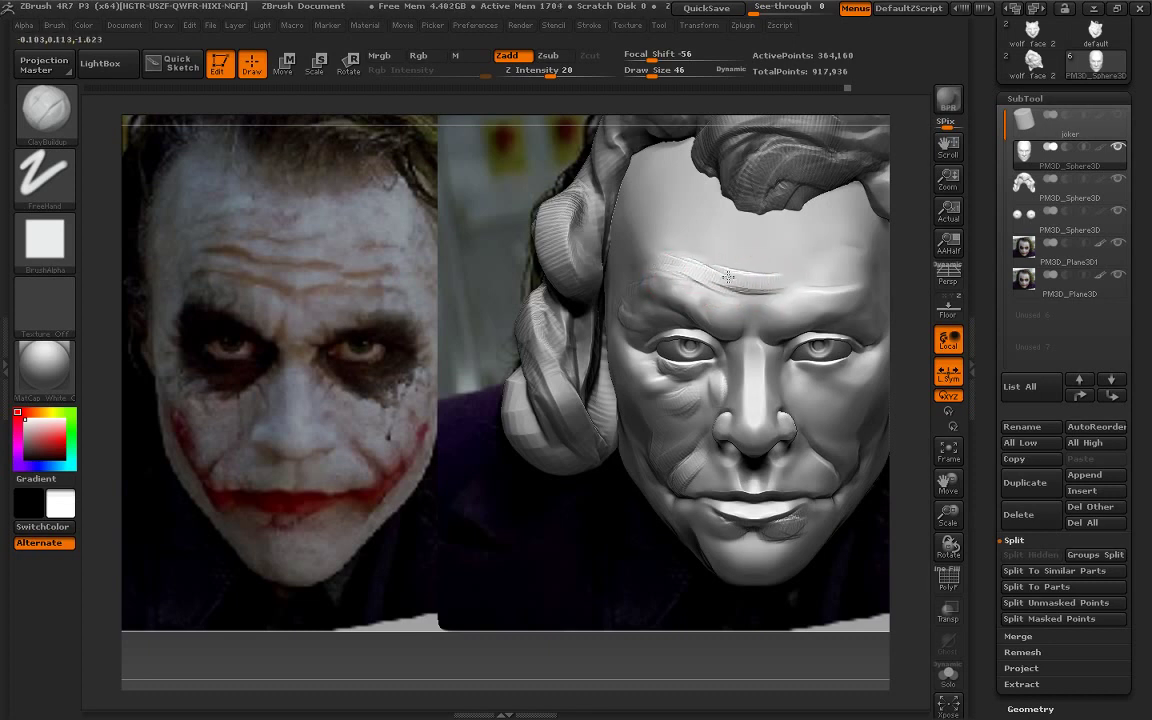
left_click_drag(655, 249, 778, 259)
left_click_drag(690, 248, 812, 270)
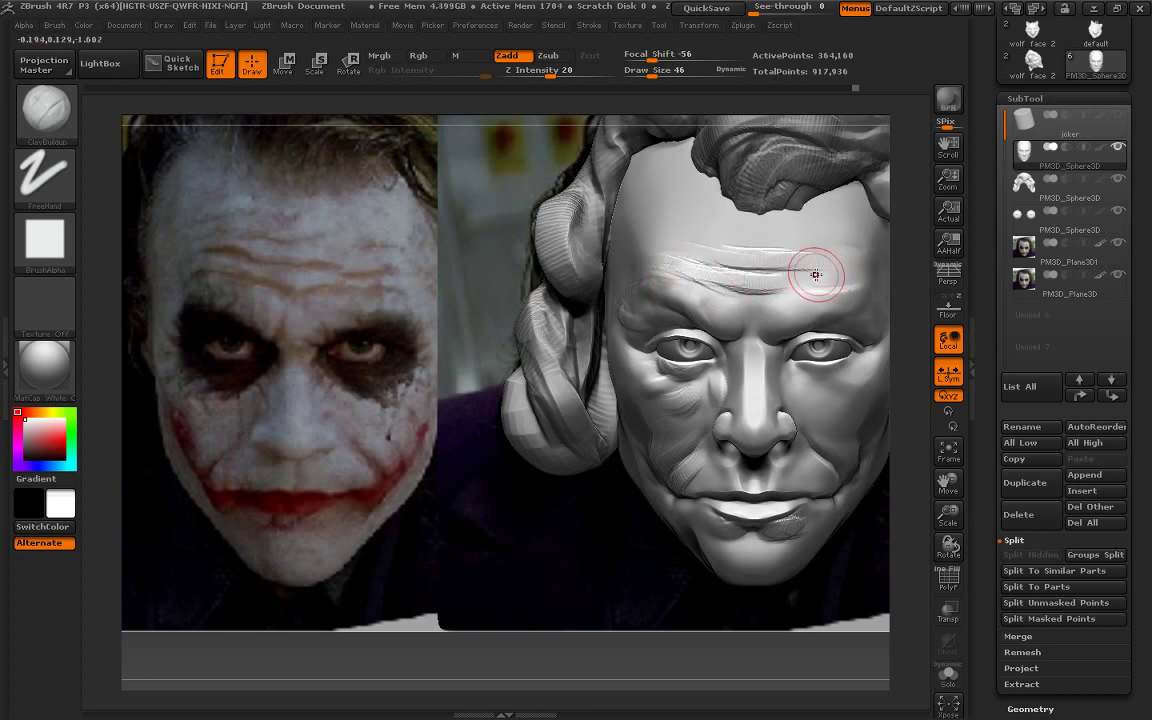
left_click_drag(680, 262, 844, 280)
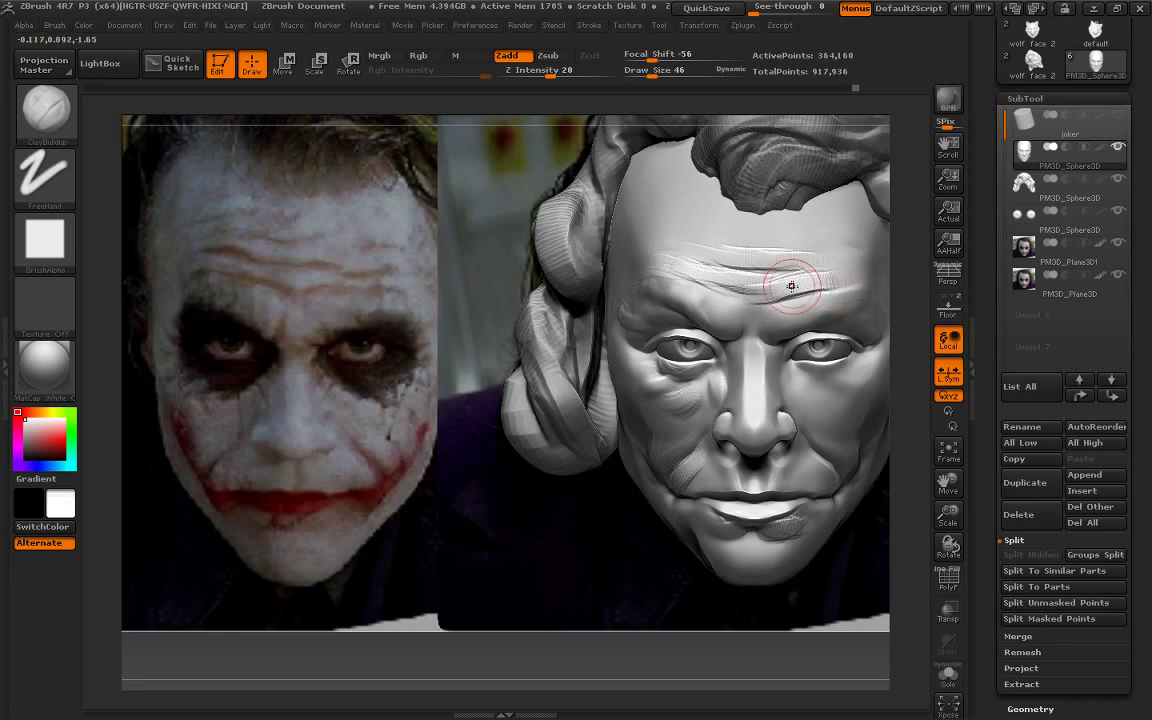
left_click_drag(730, 240, 652, 245, "shift")
left_click_drag(648, 296, 605, 265, "shift")
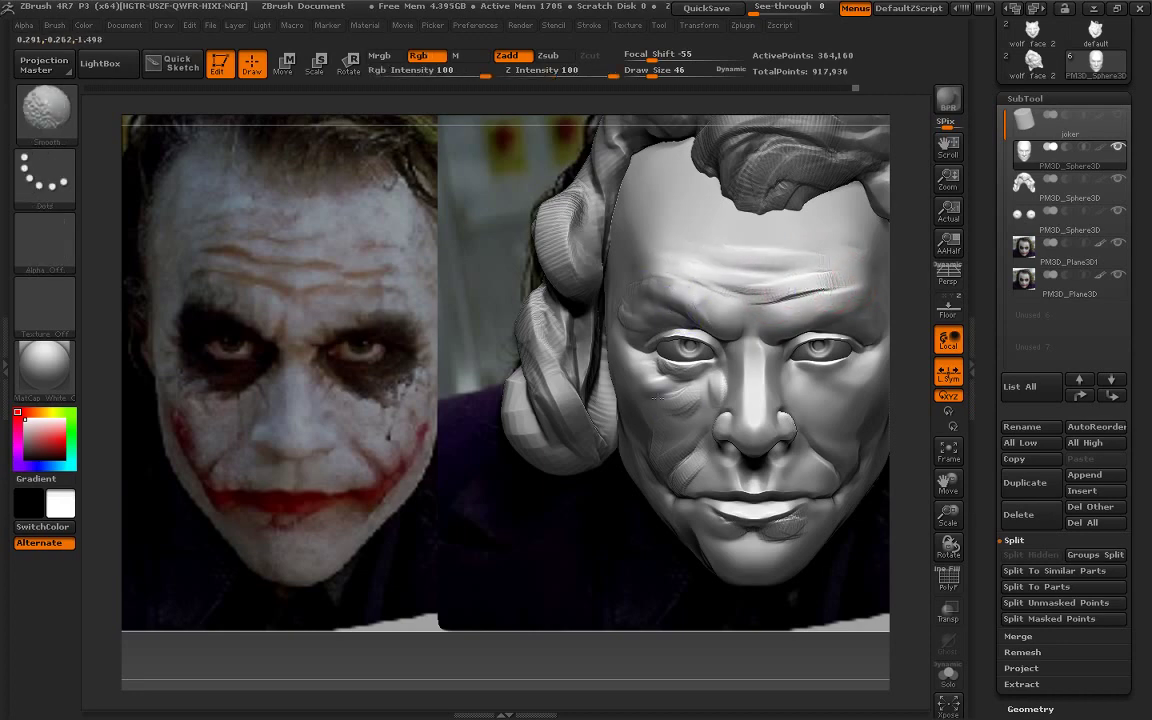
mouse_move(920, 463)
left_mouse_down()
mouse_move(955, 428)
mouse_move(958, 490)
mouse_move(988, 515)
left_mouse_up()
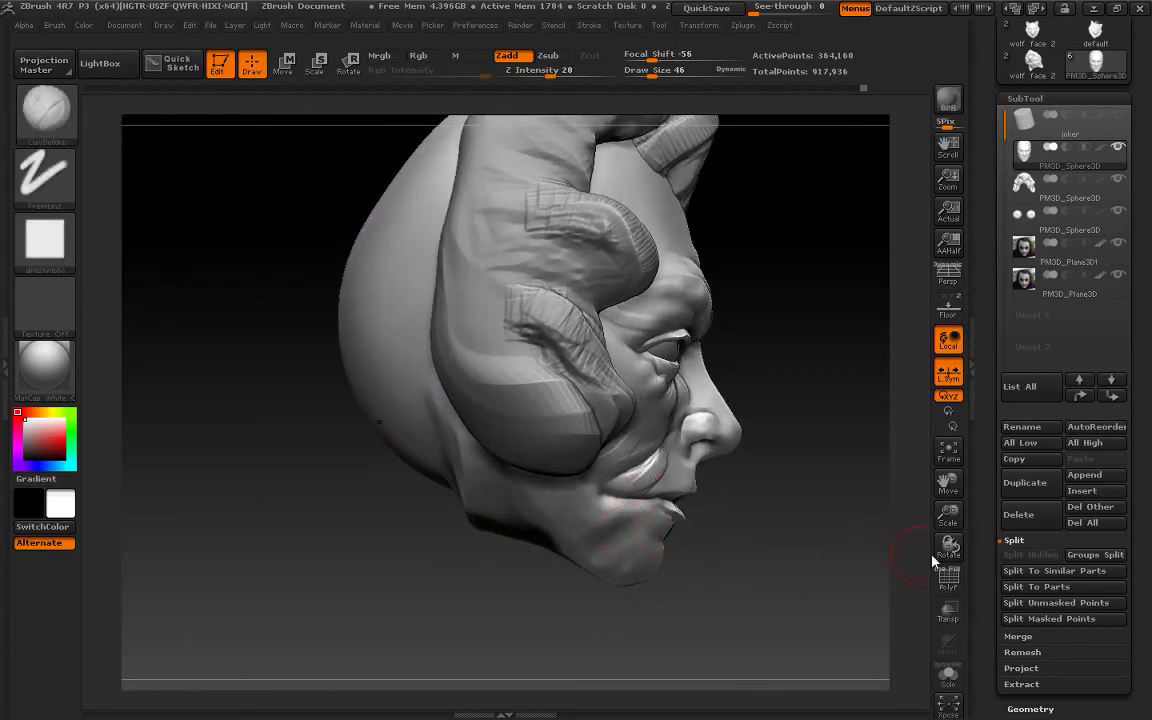
Orbit and zoom the head round to a left side profile
left_click_drag(853, 463, 273, 208)
left_click_drag(855, 440, 850, 425)
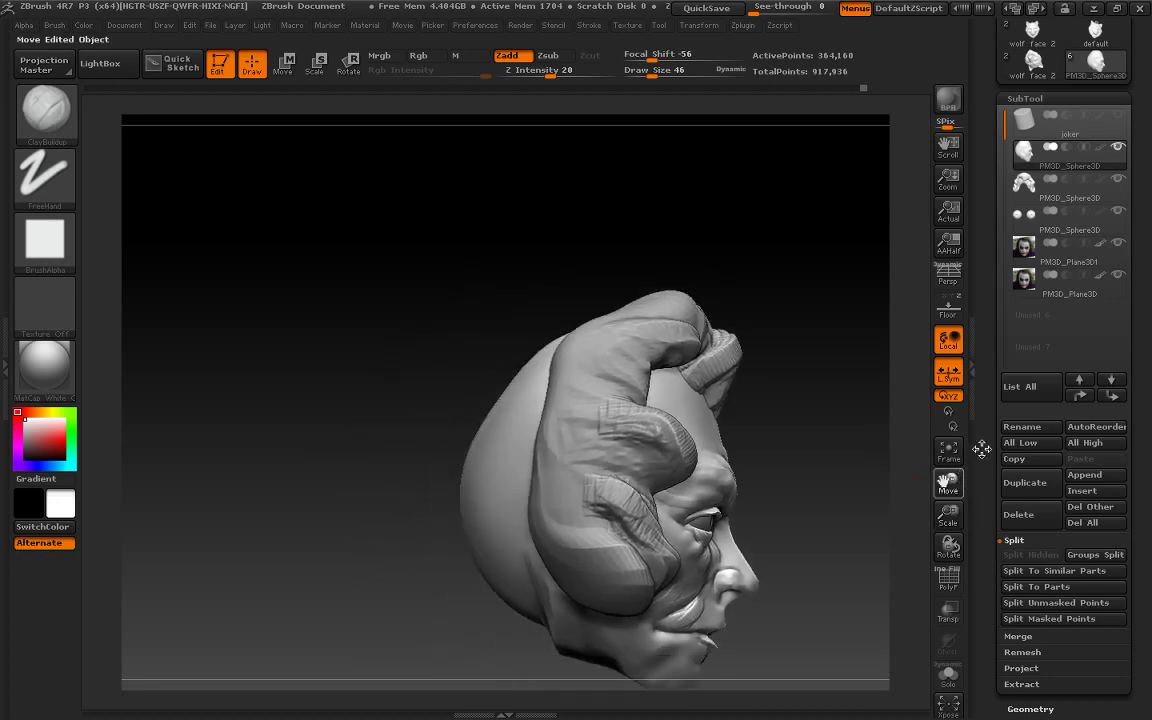
key("w")
mouse_move(283, 380)
left_mouse_down()
mouse_move(505, 381)
mouse_move(415, 345)
mouse_move(481, 387)
mouse_move(648, 300)
left_mouse_up()
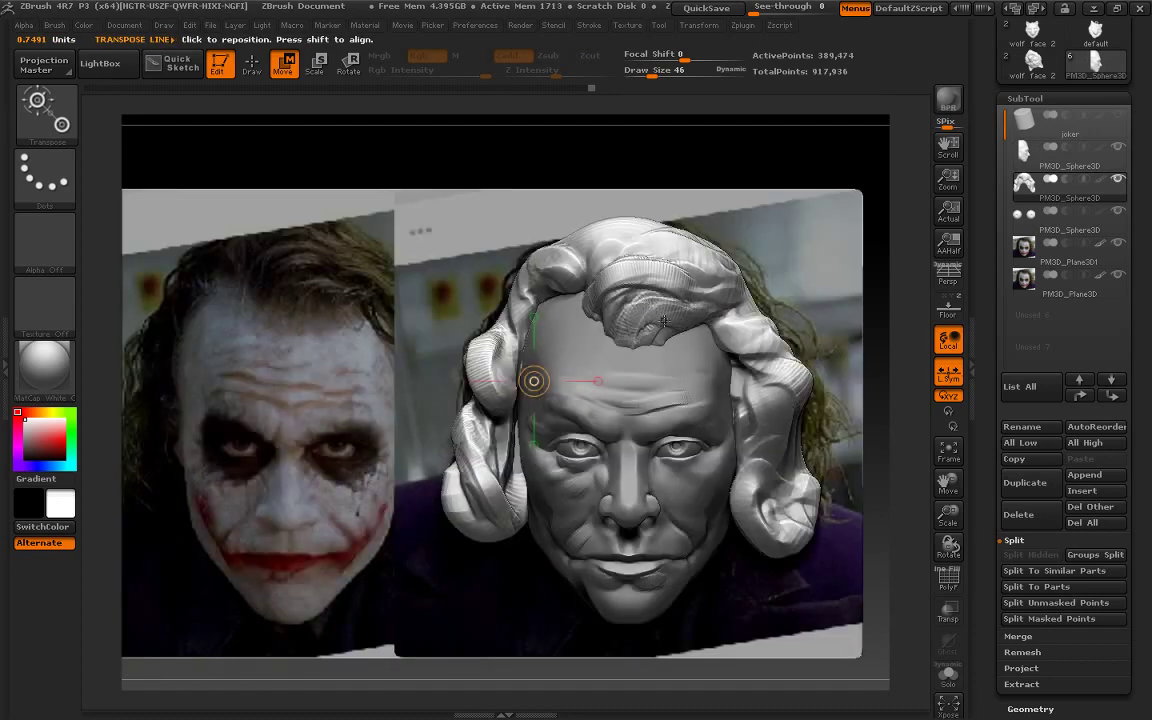
mouse_move(947, 520)
left_mouse_down()
mouse_move(853, 450)
mouse_move(900, 463)
left_mouse_up()
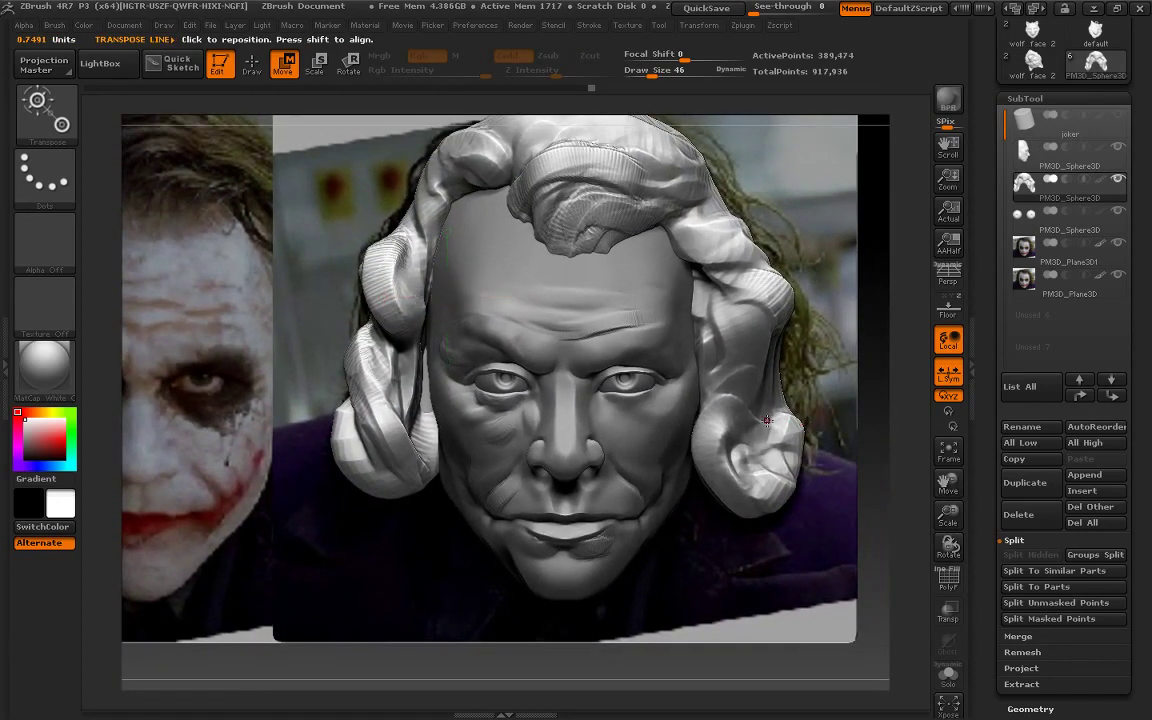
mouse_move(901, 374)
left_mouse_down()
mouse_move(833, 365)
mouse_move(933, 470)
left_mouse_up()
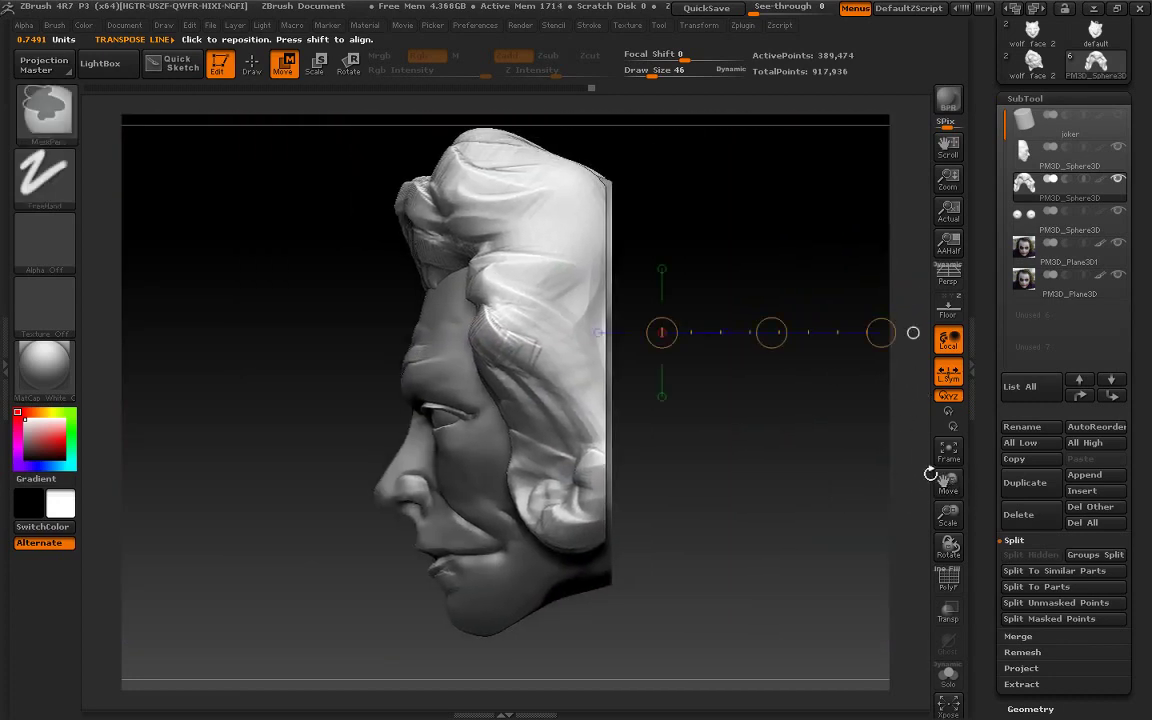
Mask the back edge and, with the Move brush at size 135, pull the hair's back edge inward
left_click_drag(607, 141, 784, 694, "ctrl")
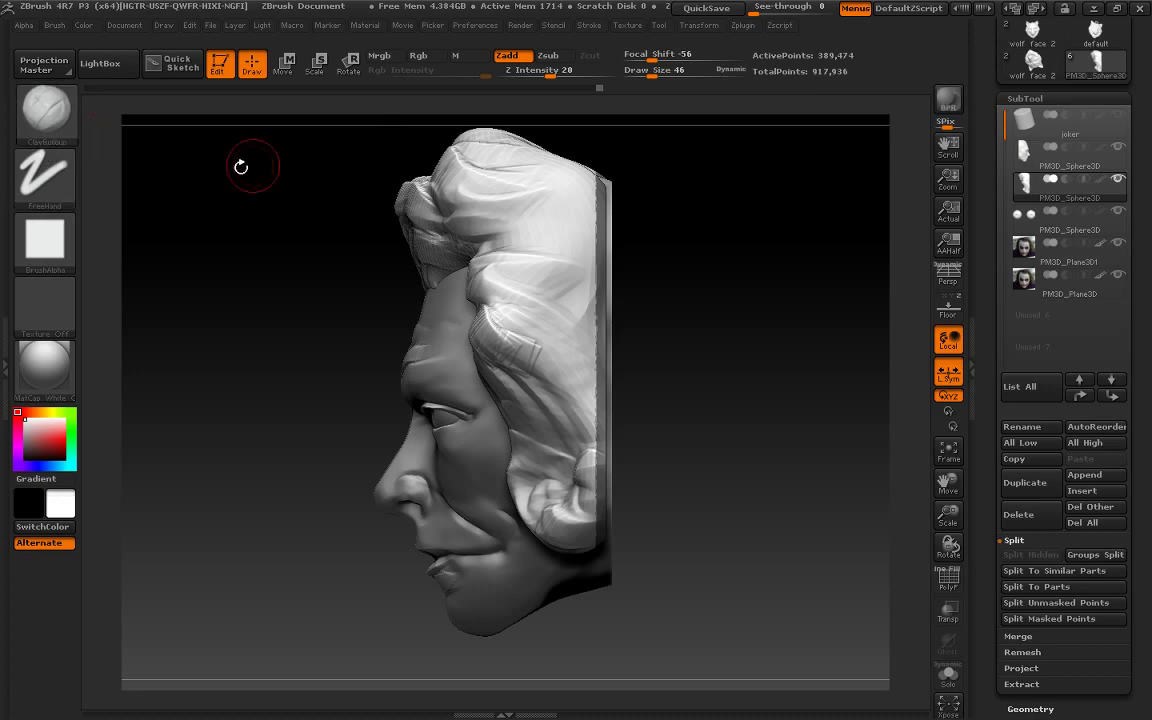
key("b")
left_click(500, 145)
left_click_drag(652, 76, 668, 76)
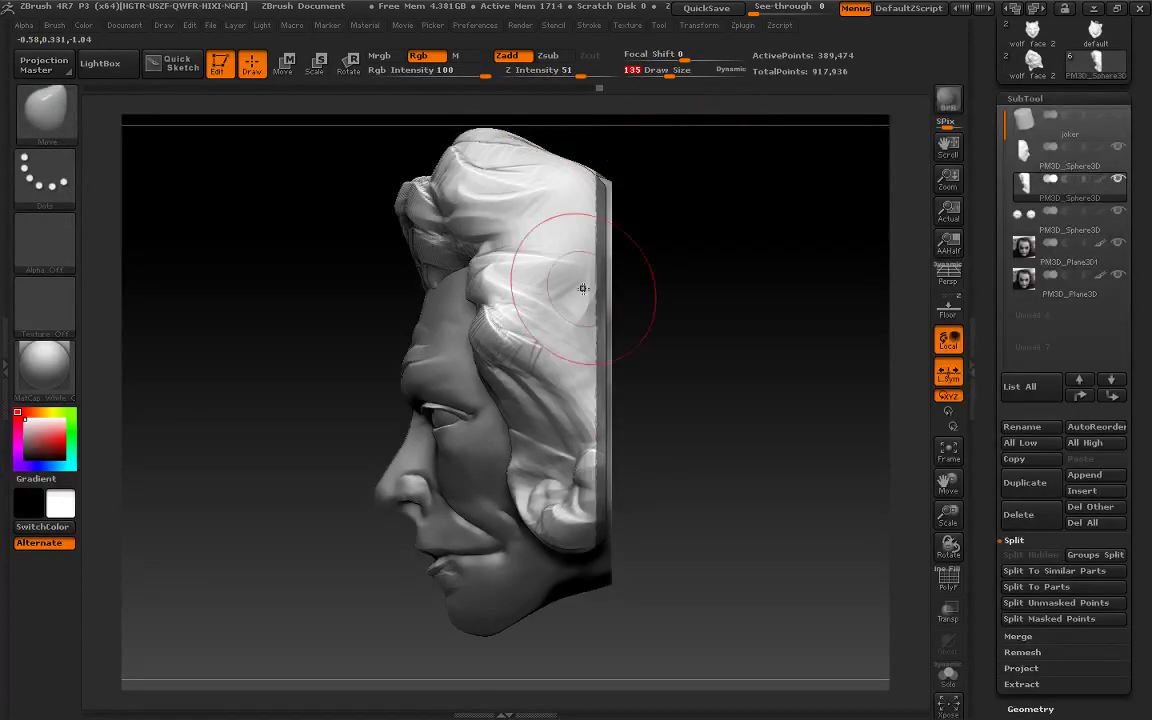
left_click_drag(592, 380, 558, 350)
mouse_move(505, 455)
left_mouse_down()
mouse_move(530, 265)
mouse_move(460, 165)
left_mouse_up()
left_click_drag(690, 300, 757, 354, "shift")
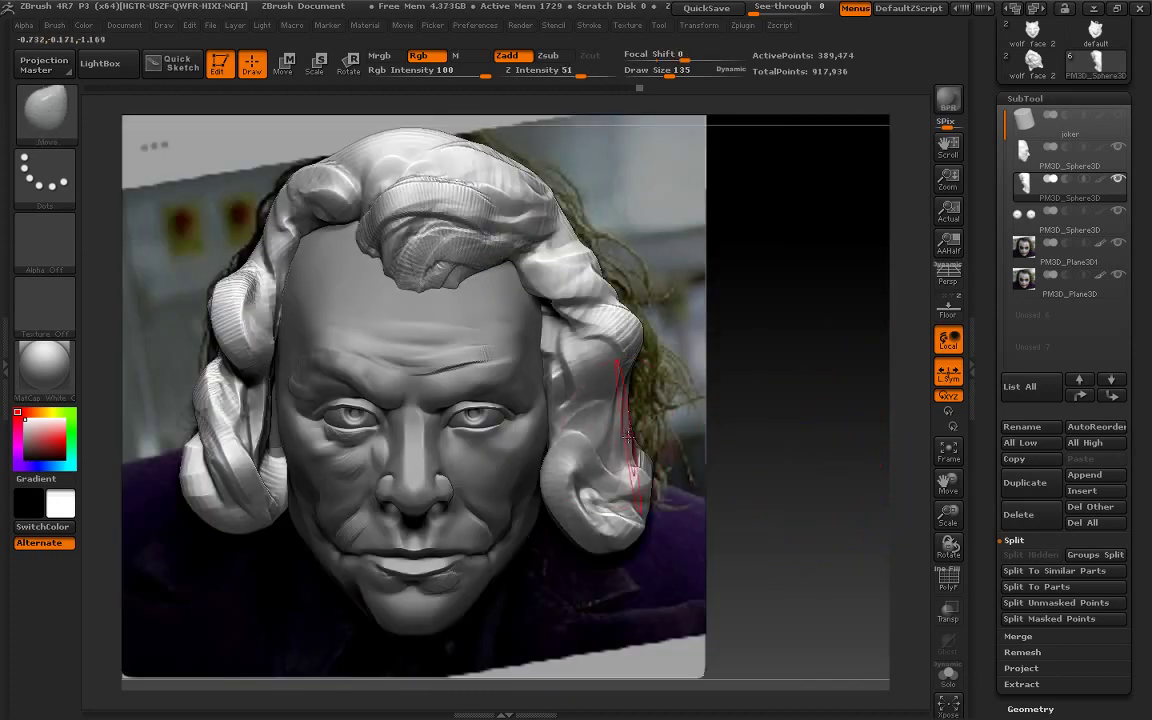
Push the right hair curl outward, narrow the upper-right hair, then return to ClayBuildup at size 40
mouse_move(610, 420)
left_mouse_down()
mouse_move(645, 395)
mouse_move(663, 459)
left_mouse_up()
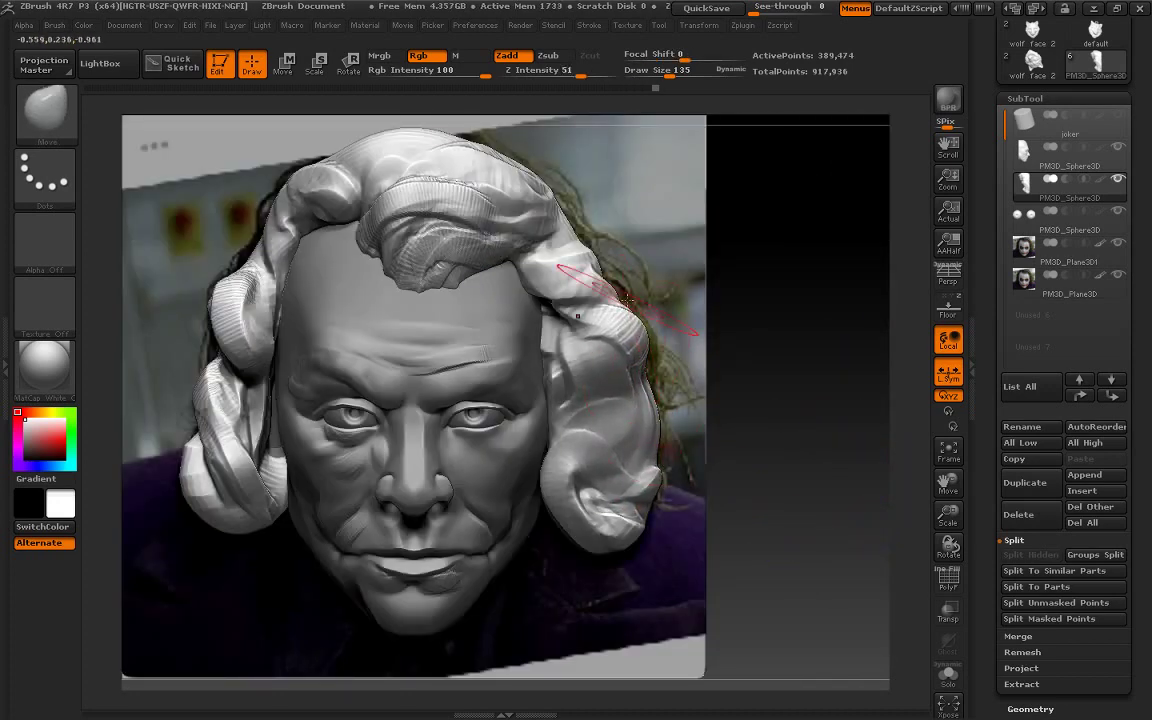
left_click_drag(625, 300, 555, 250)
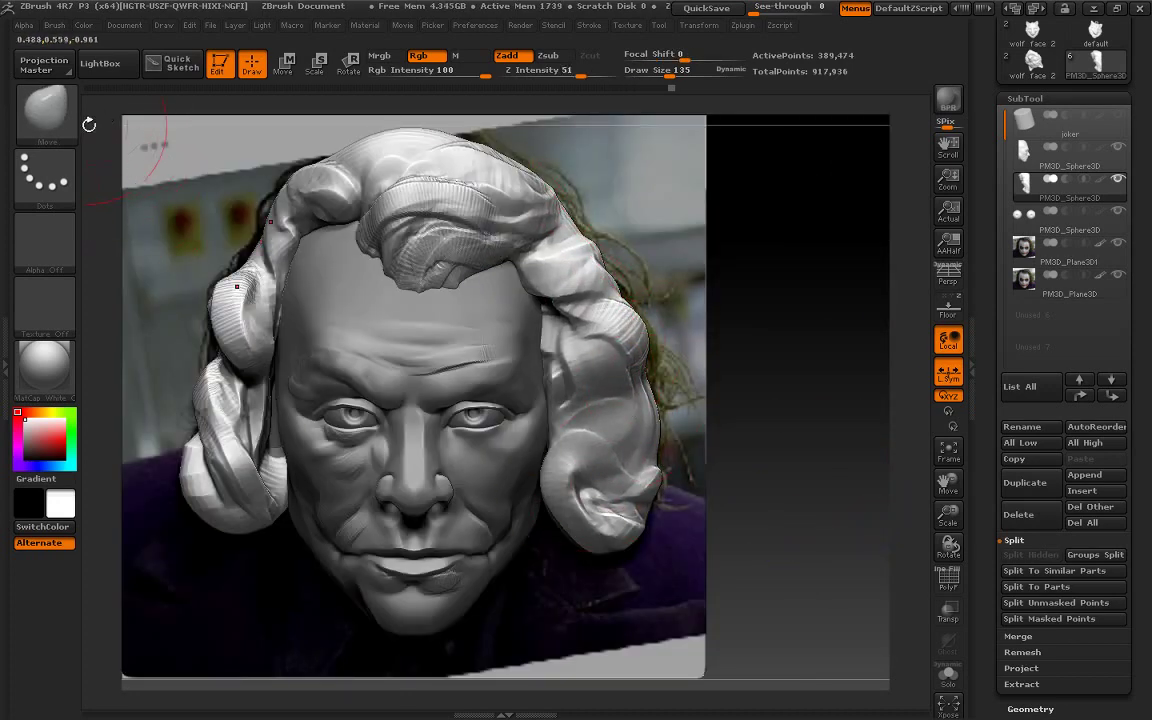
left_click(45, 110)
left_click(206, 125)
left_click_drag(670, 70, 655, 69)
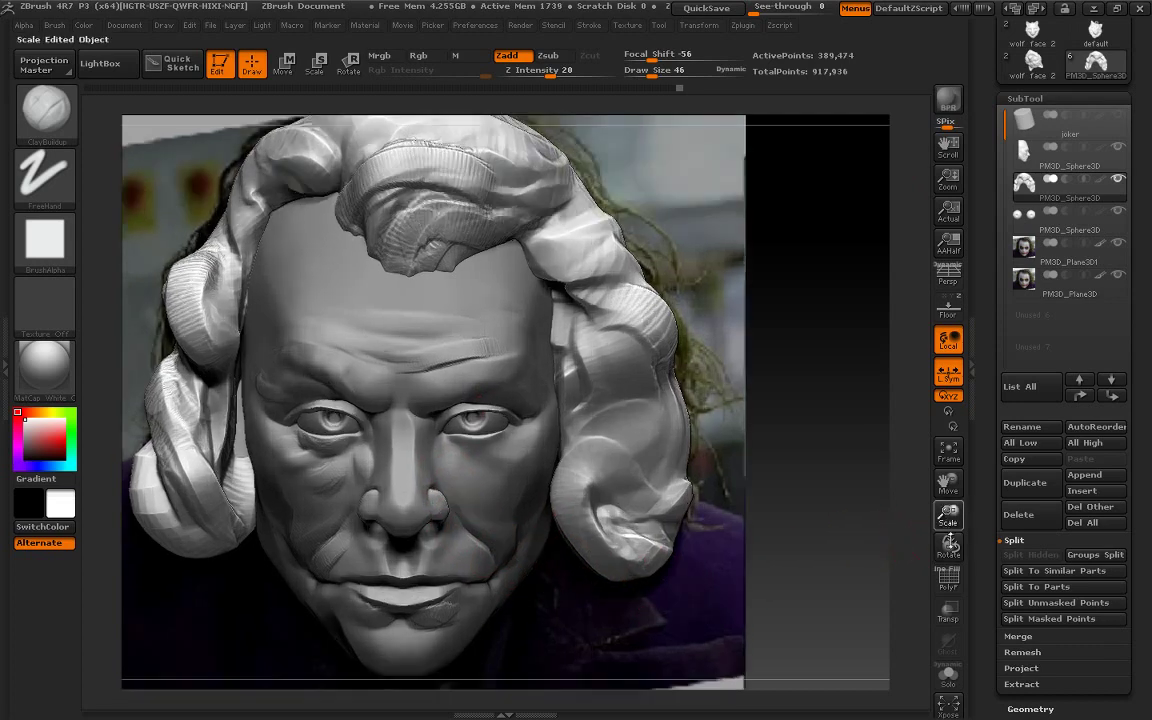
Sculpt fine wrinkle ridges on the cheek below the eye, then Shift-smooth them
left_click_drag(913, 544, 860, 440, "alt")
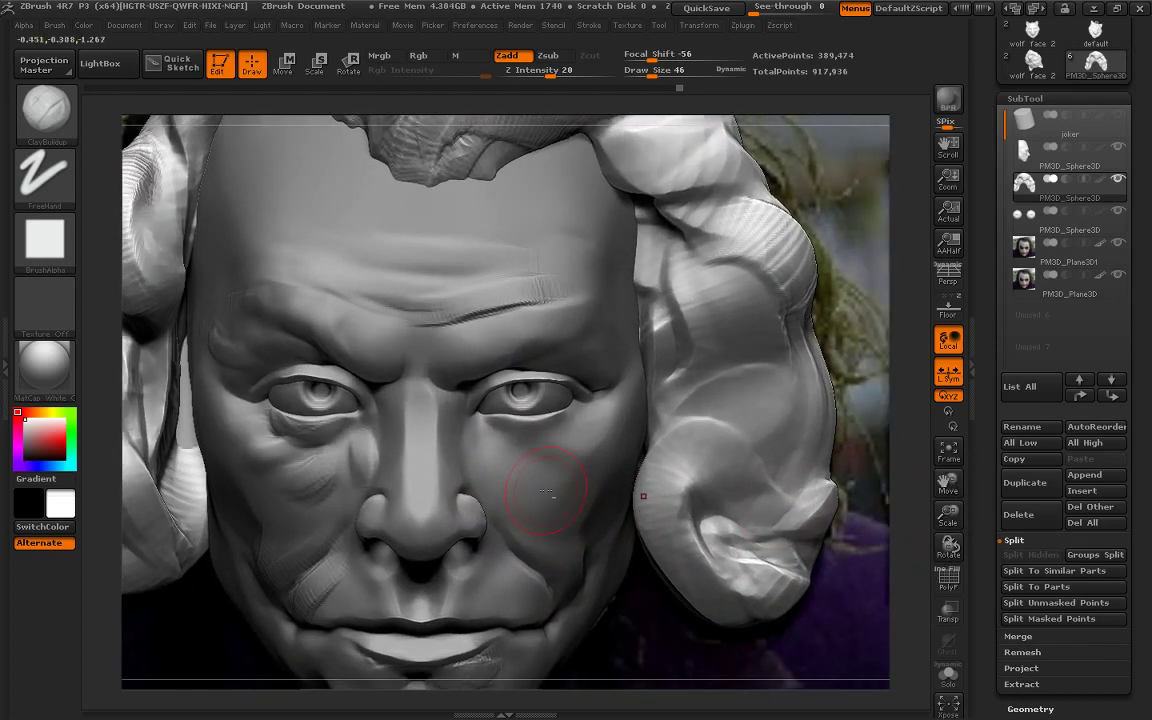
left_click(545, 490, "alt")
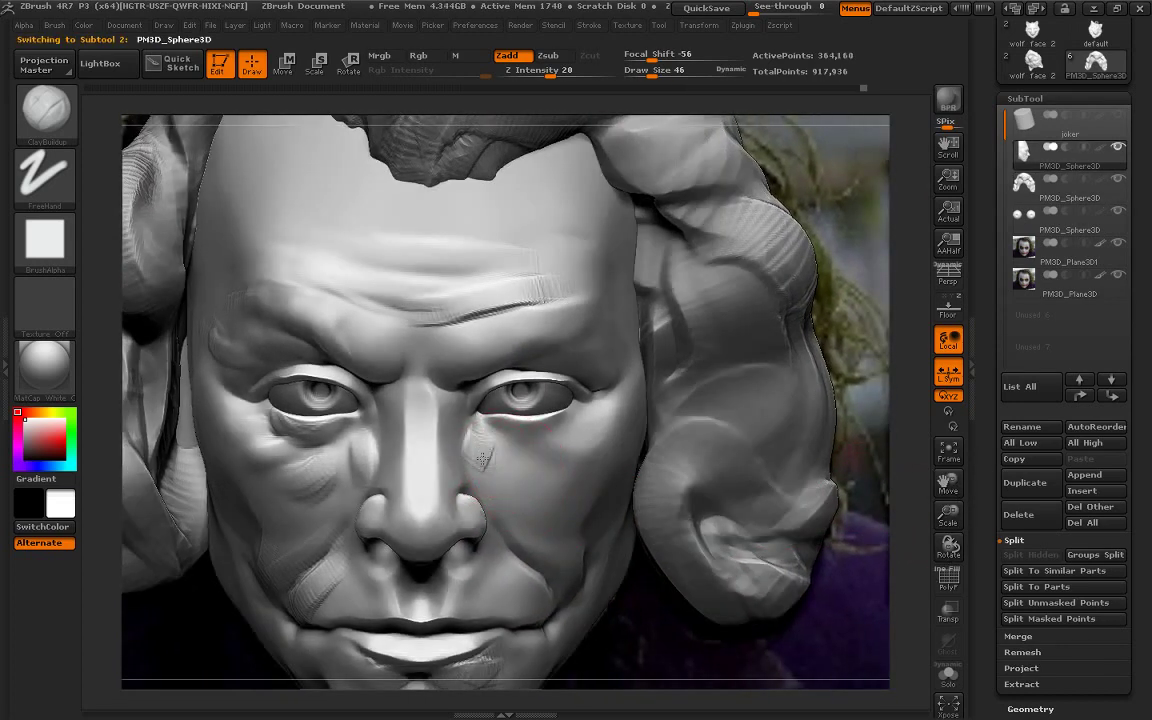
mouse_move(468, 435)
left_mouse_down()
mouse_move(563, 487)
mouse_move(598, 446)
left_mouse_up()
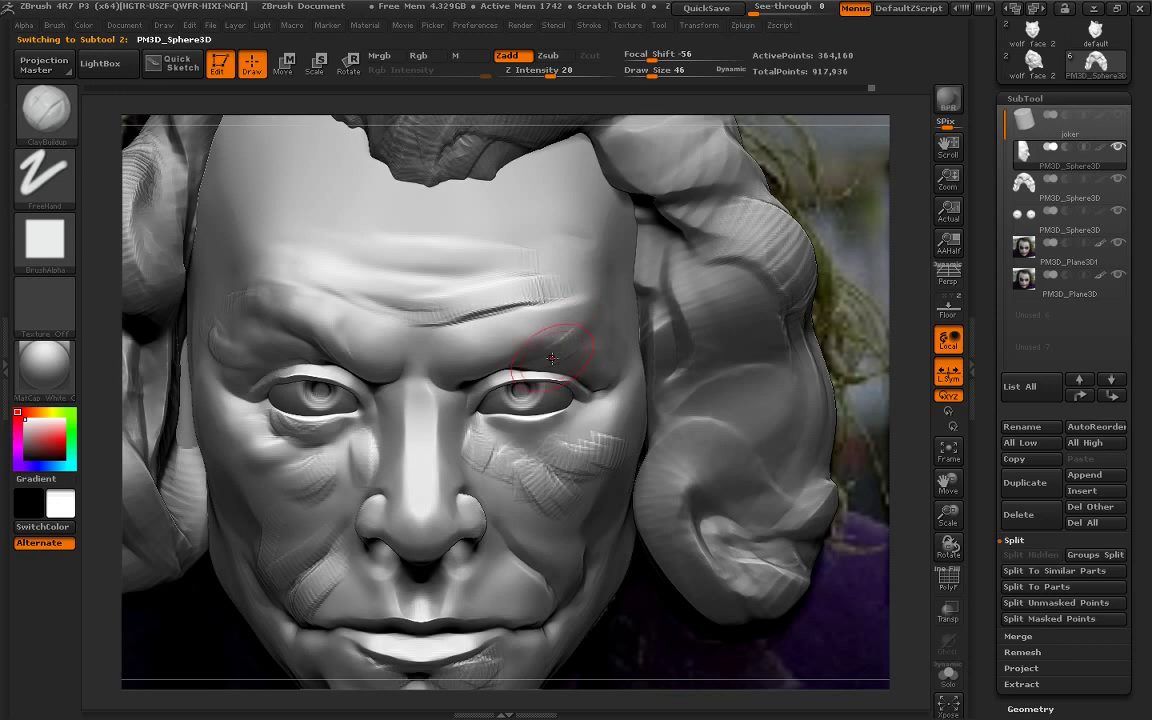
key("shift")
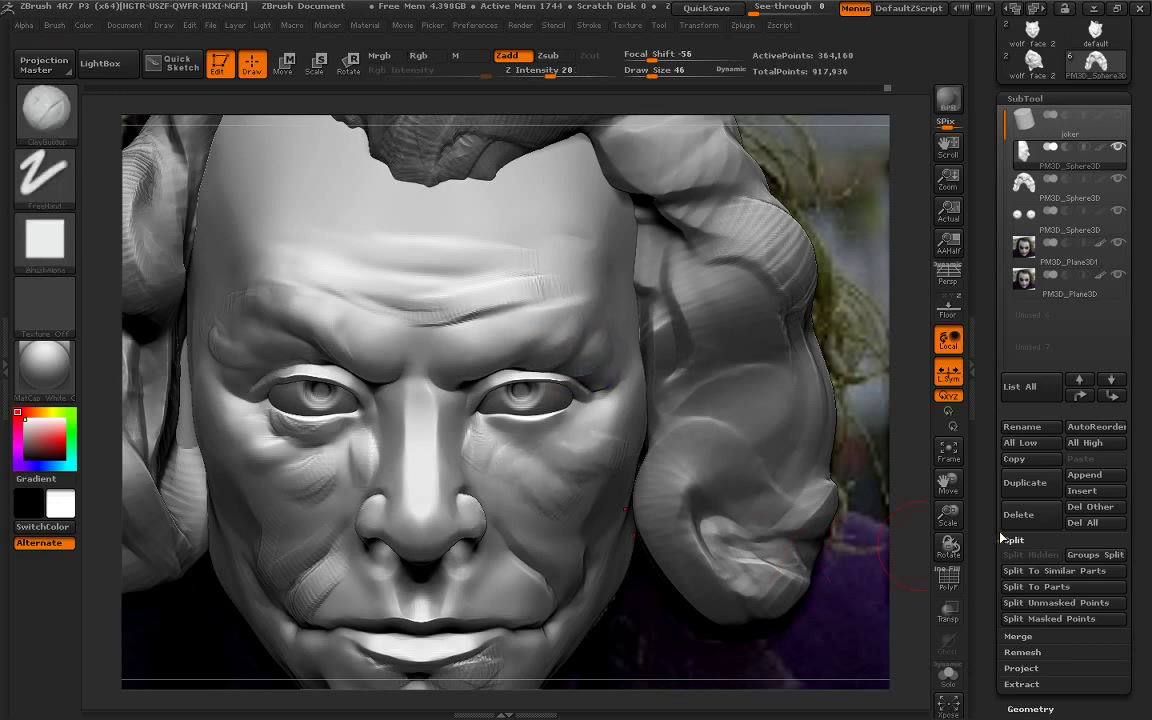
left_click_drag(948, 515, 860, 465)
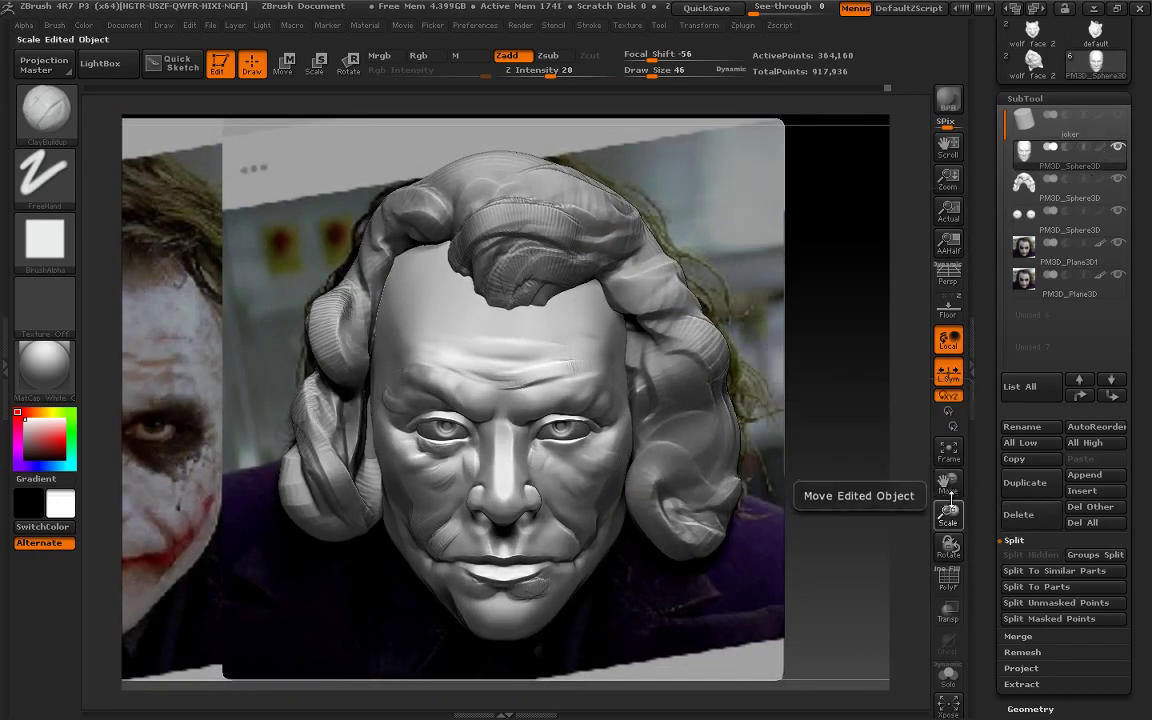
Reselect the face mesh subtool and toggle the eyeballs subtool off and back on
left_click_drag(948, 515, 855, 465)
left_click(1020, 248)
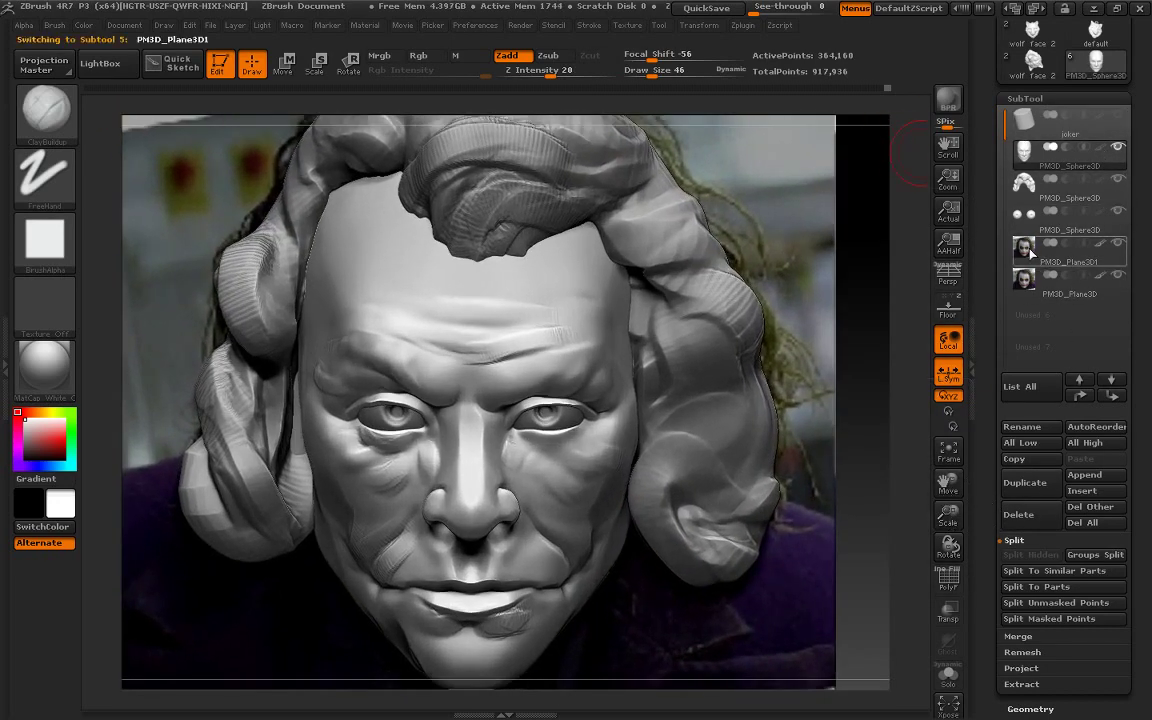
left_click(1028, 152)
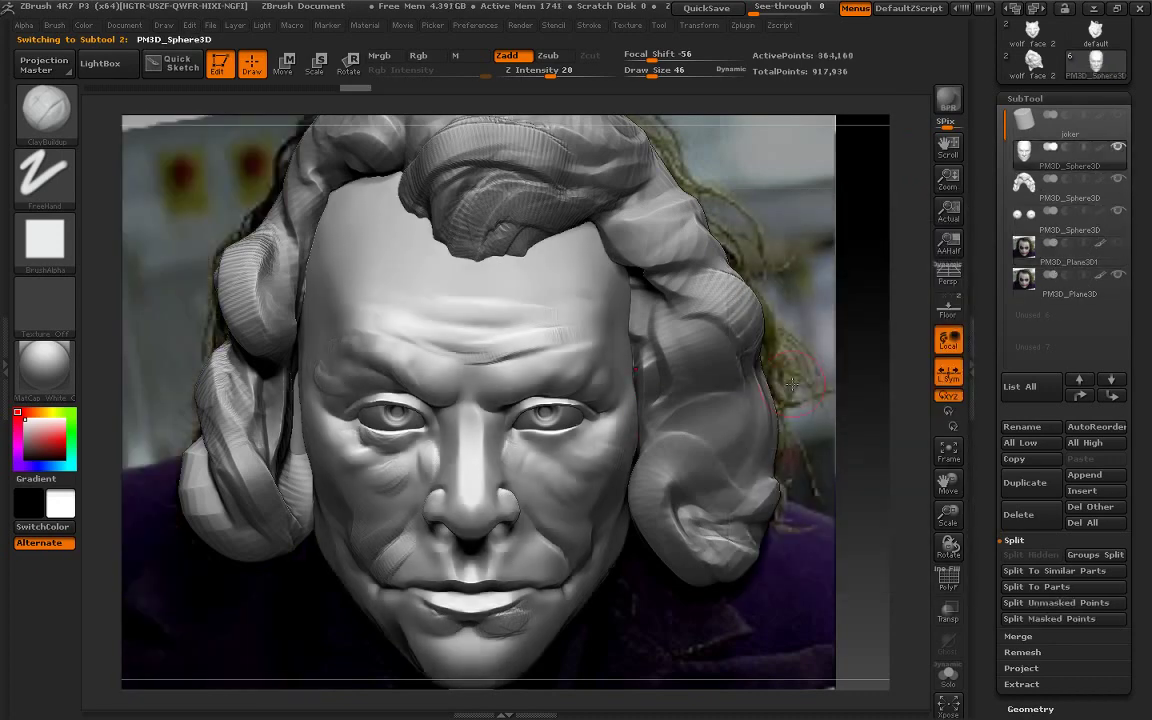
left_click(66, 112)
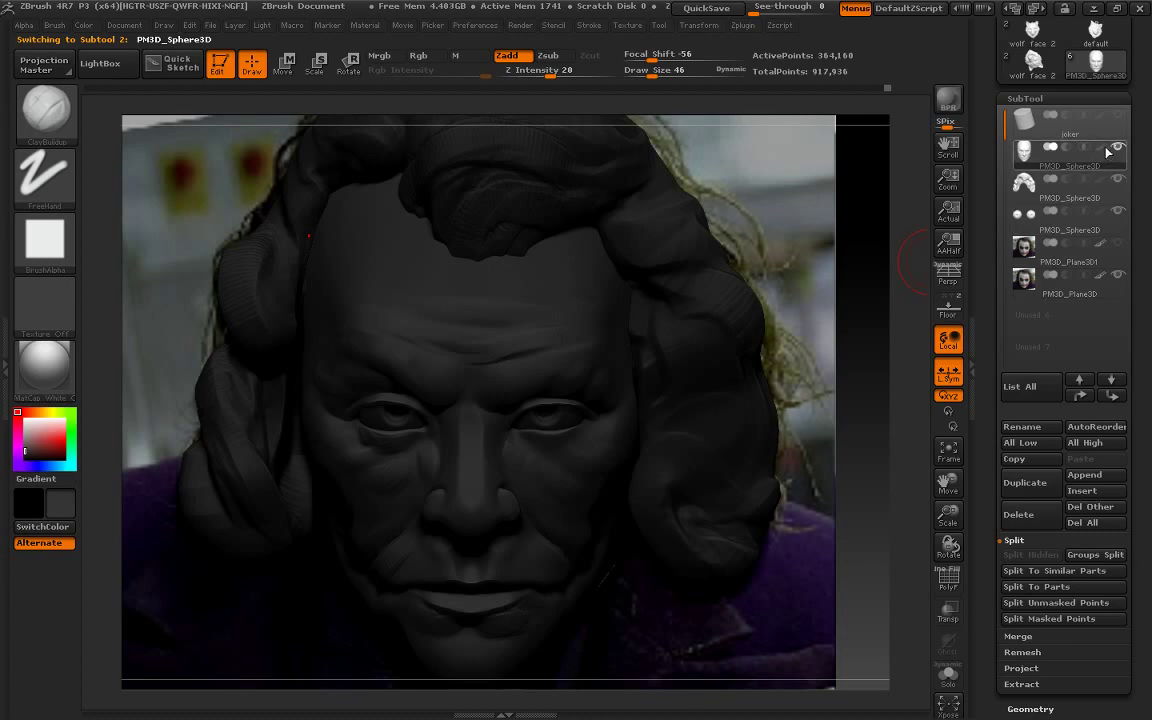
left_click(1118, 210)
left_click(1118, 210)
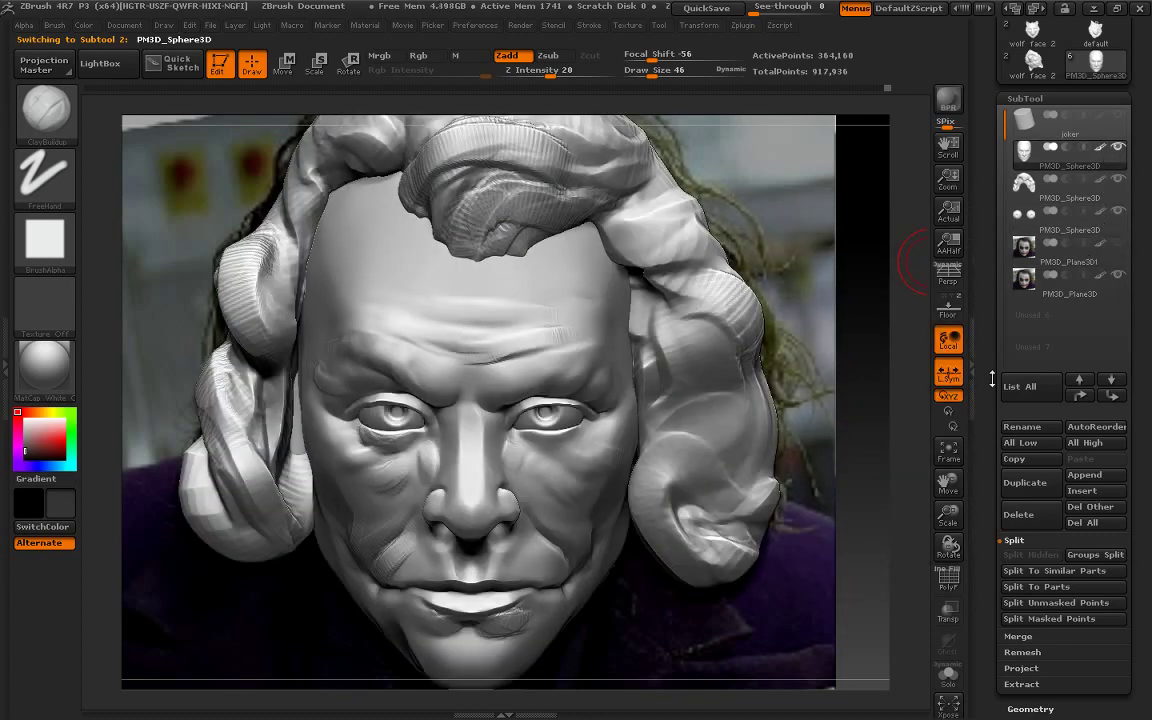
left_click(45, 108)
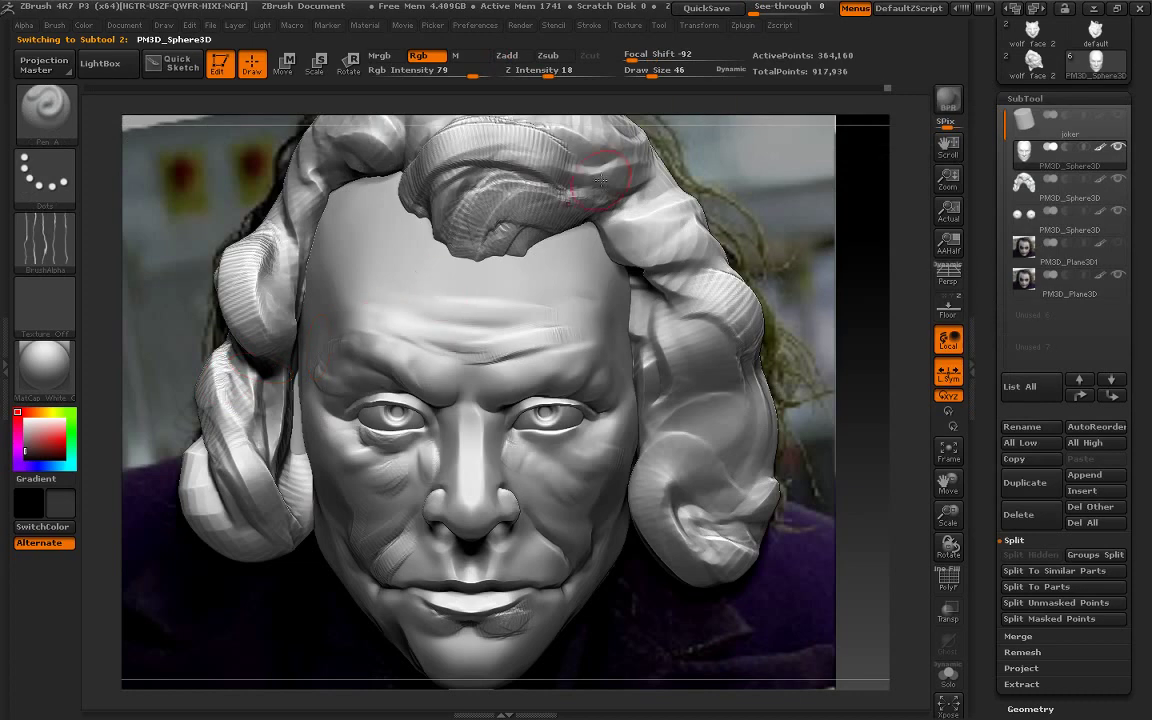
Check the head against the reference photo in see-through mode, then scale it and shift it up and right to align
left_click(195, 385)
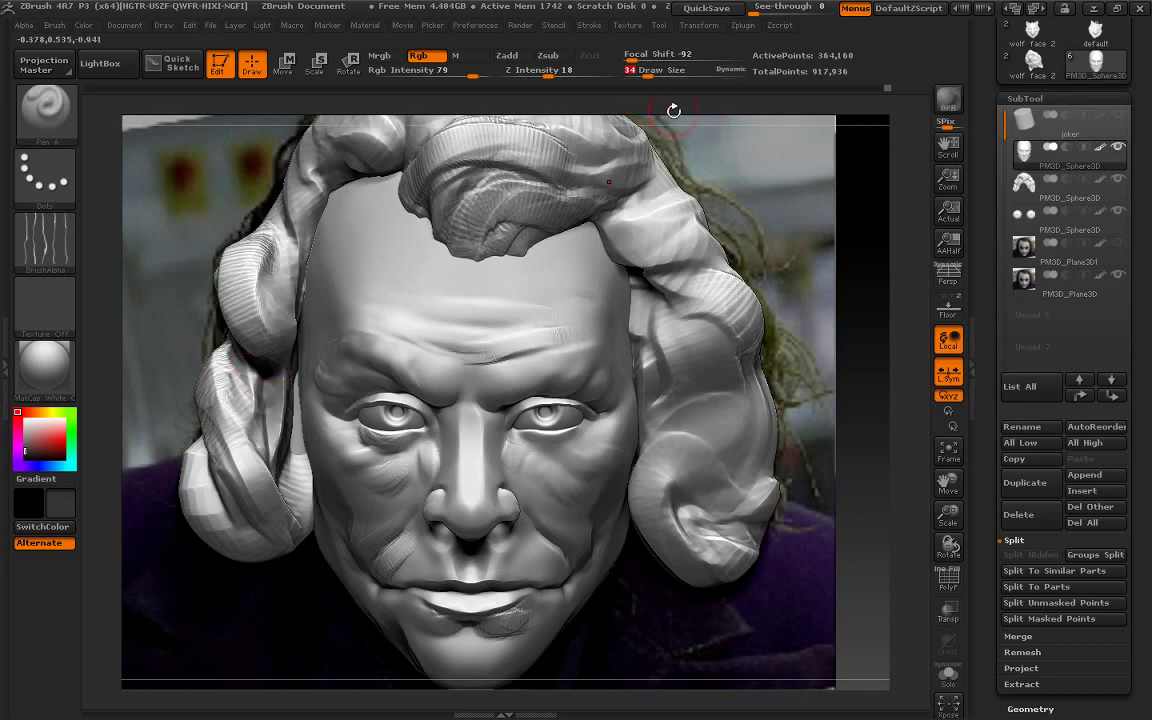
left_click(956, 618)
left_click(956, 618)
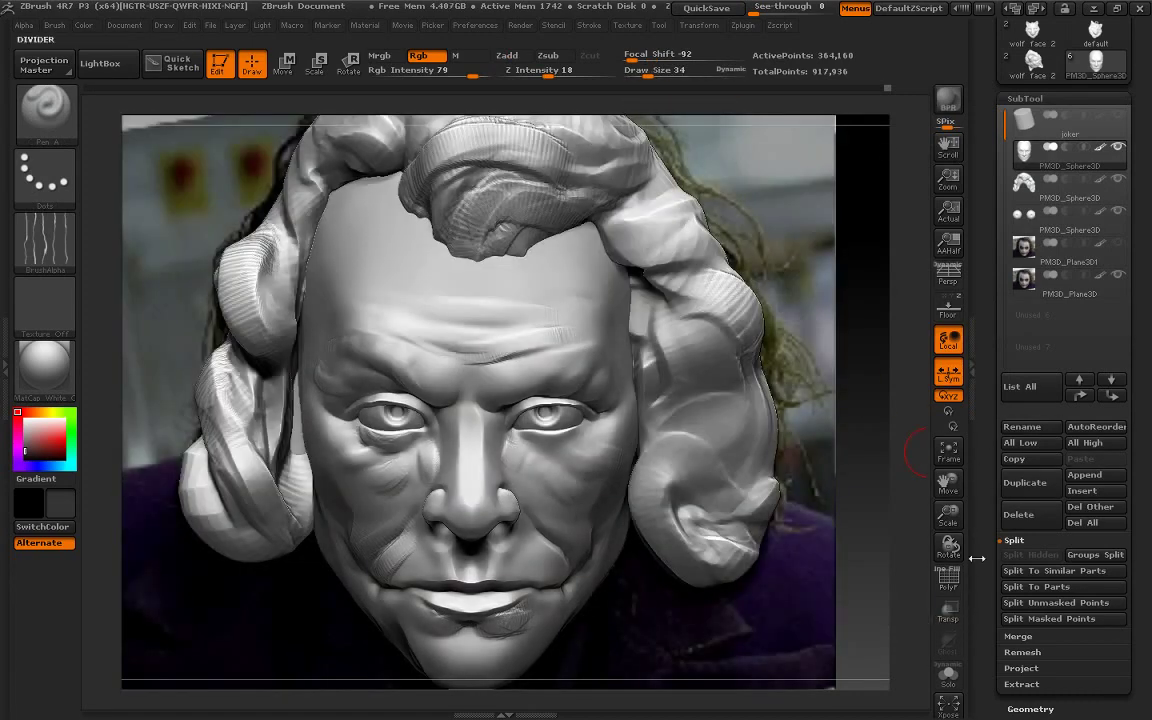
left_click(948, 305)
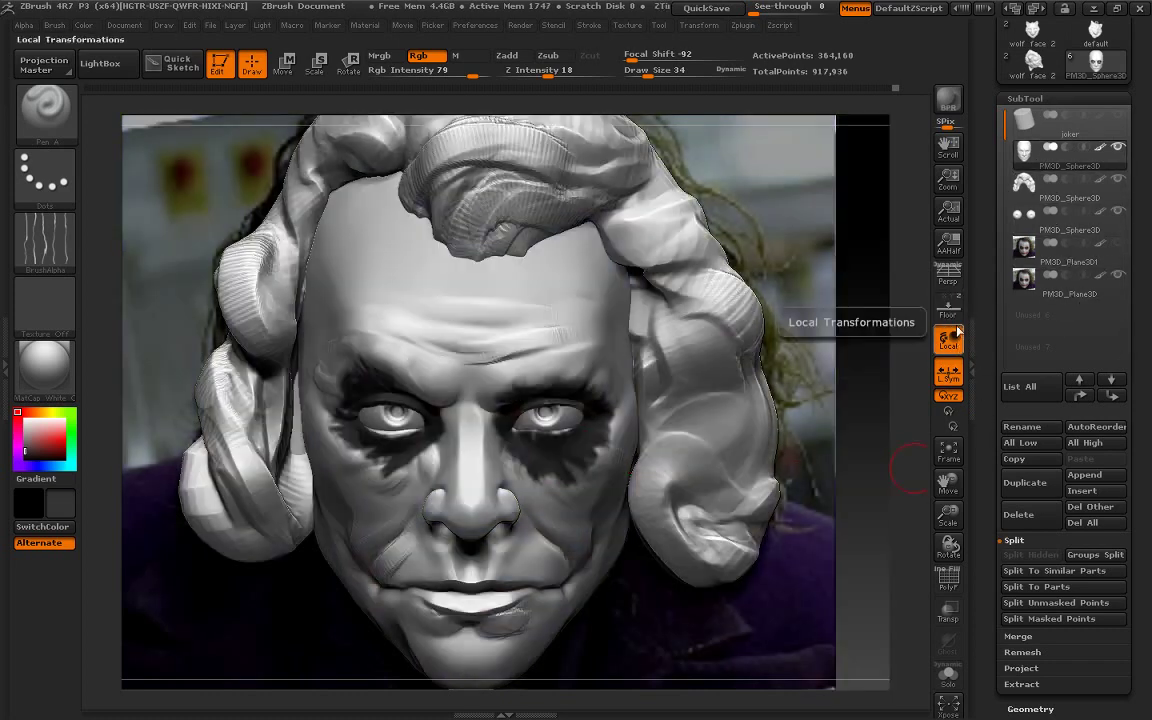
left_click(948, 308)
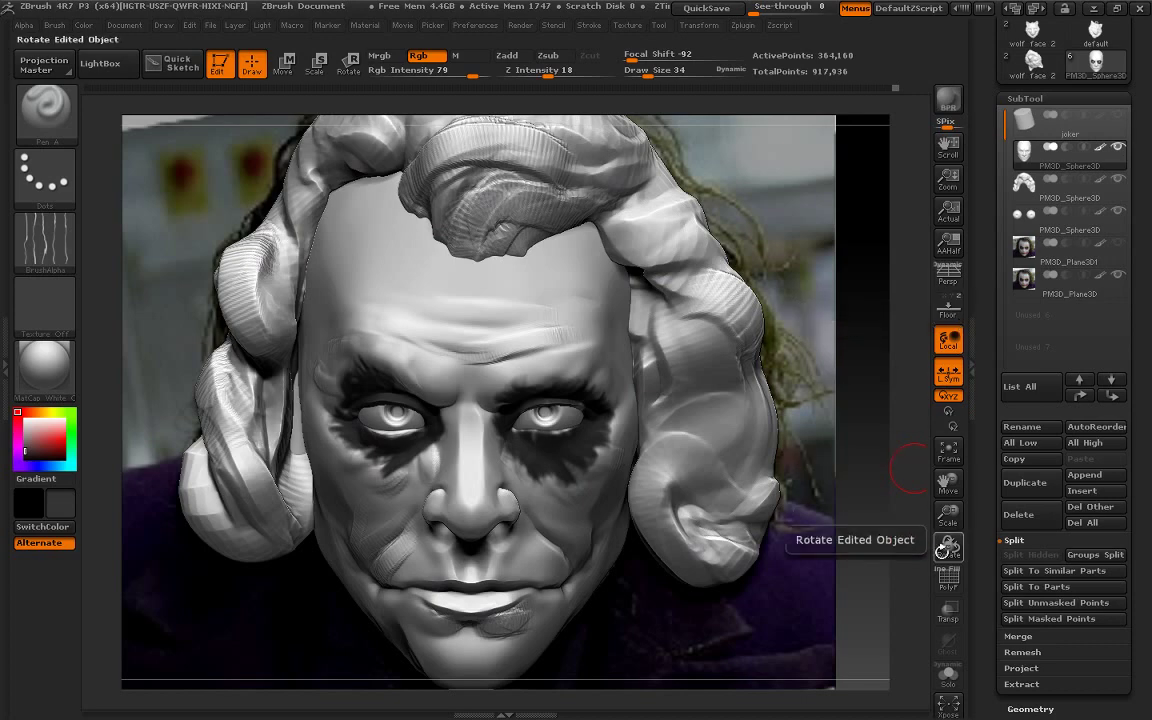
left_click_drag(948, 515, 920, 548)
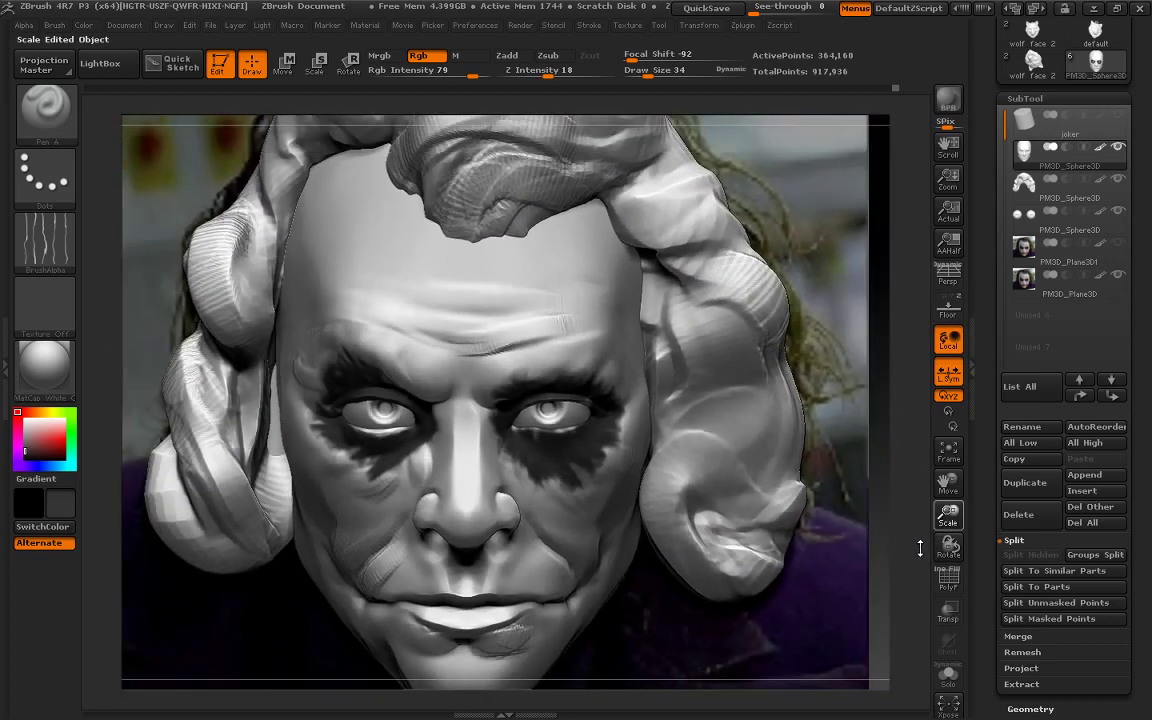
left_click_drag(948, 483, 990, 462)
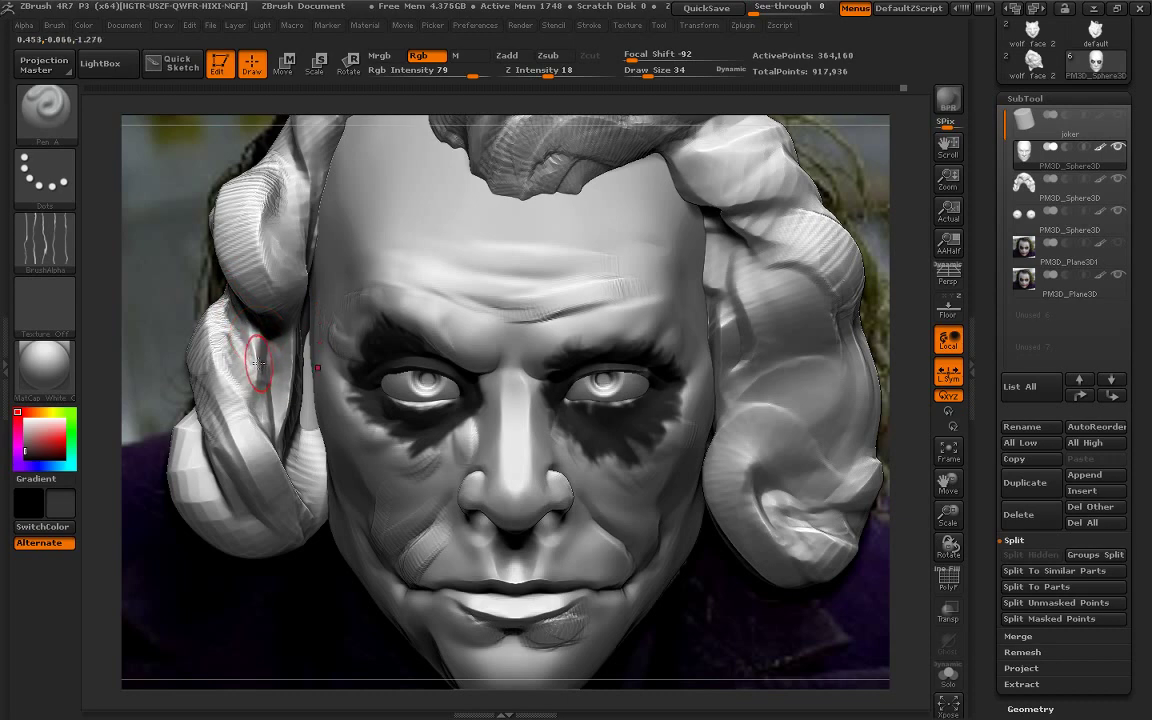
Try the ClayBuildup and Move brushes while orbiting, then recentre the head in front view
left_click(45, 110)
left_click(210, 140)
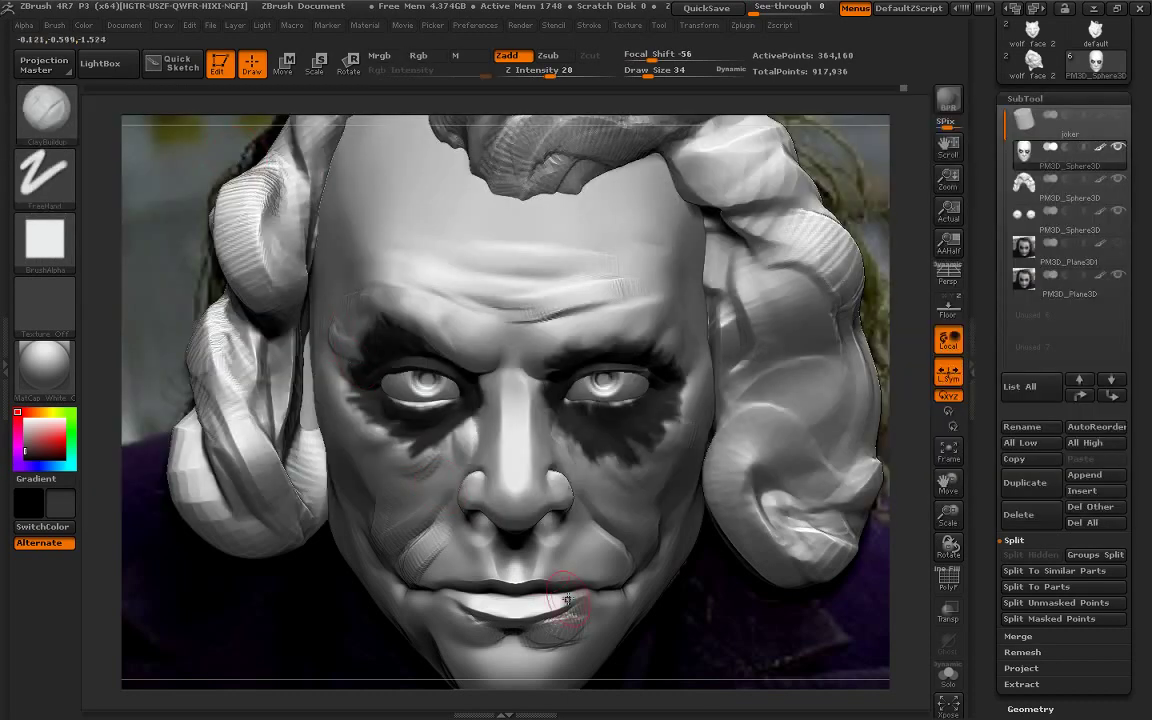
left_click_drag(897, 456, 640, 430)
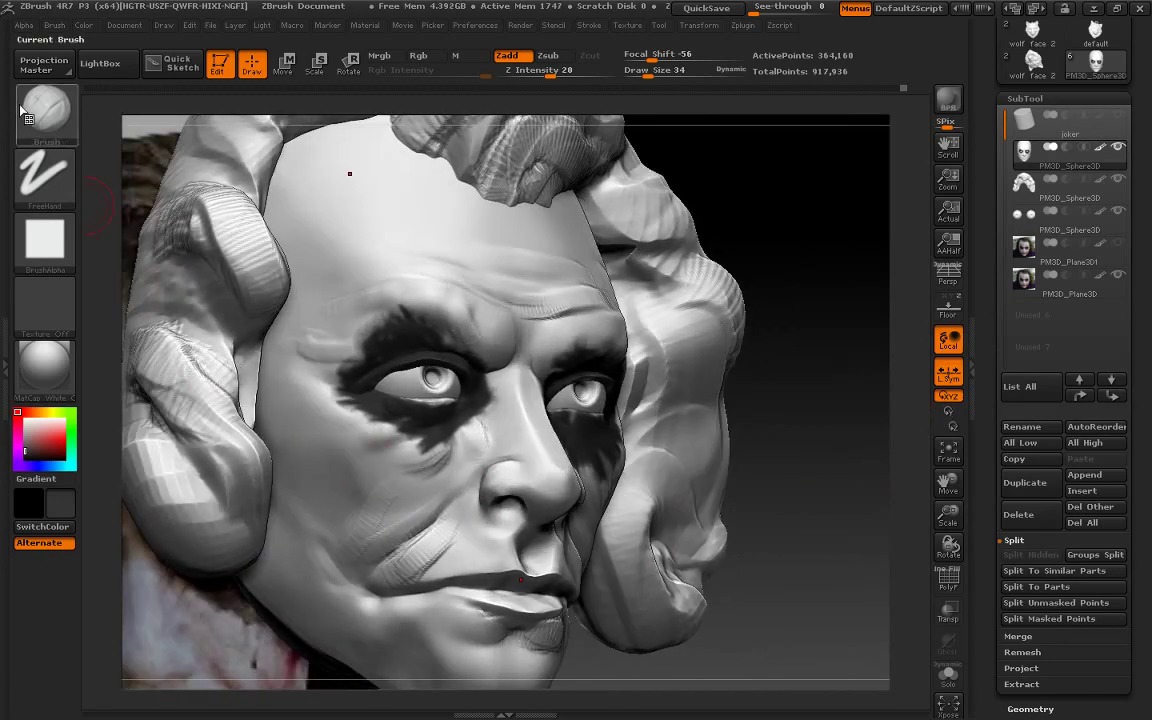
left_click(22, 110)
left_click(468, 117)
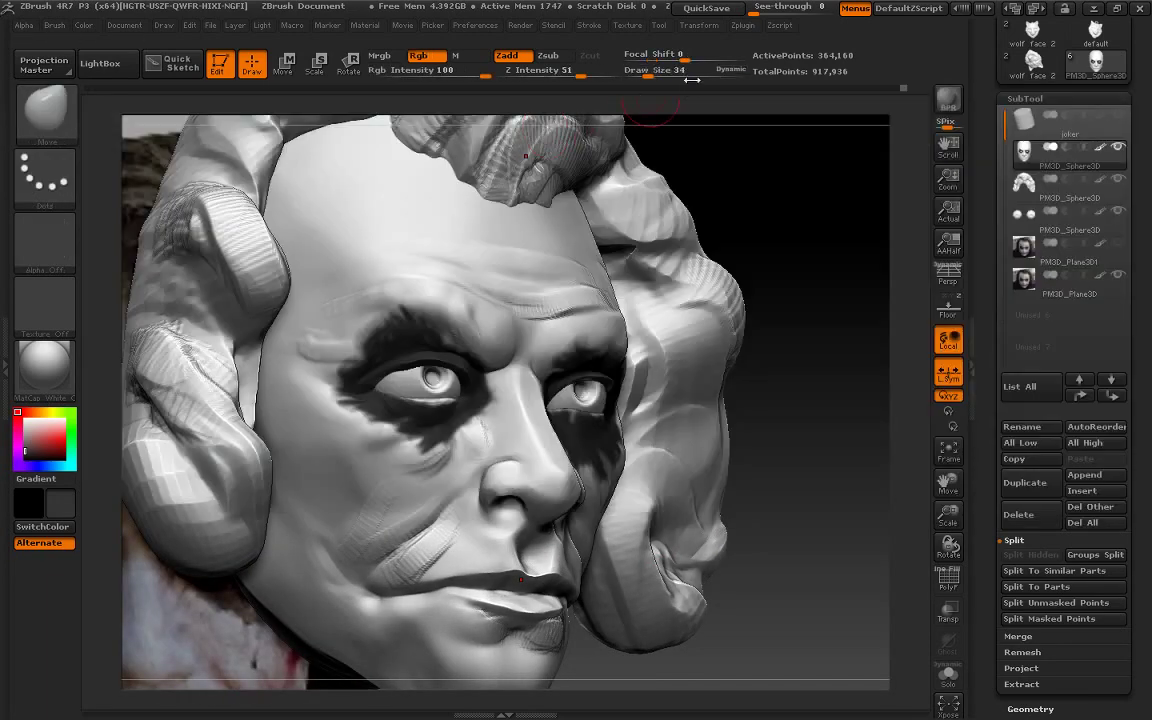
left_click_drag(858, 431, 386, 489)
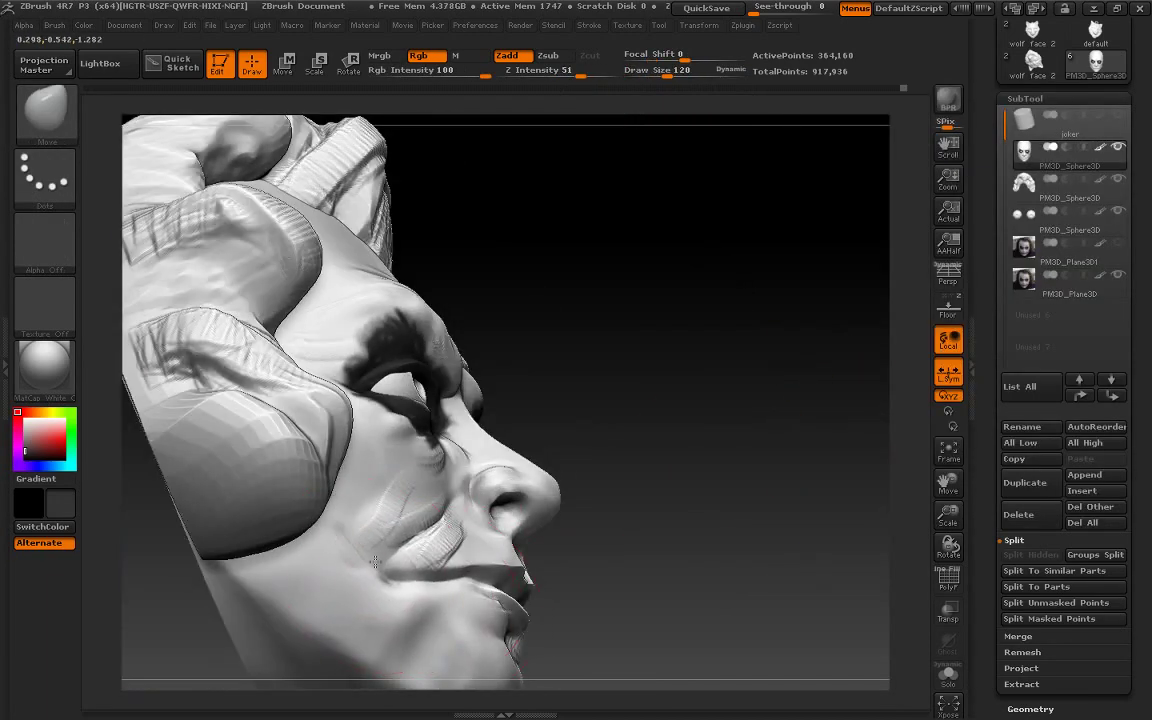
left_click_drag(607, 476, 382, 573)
left_click_drag(620, 520, 435, 558)
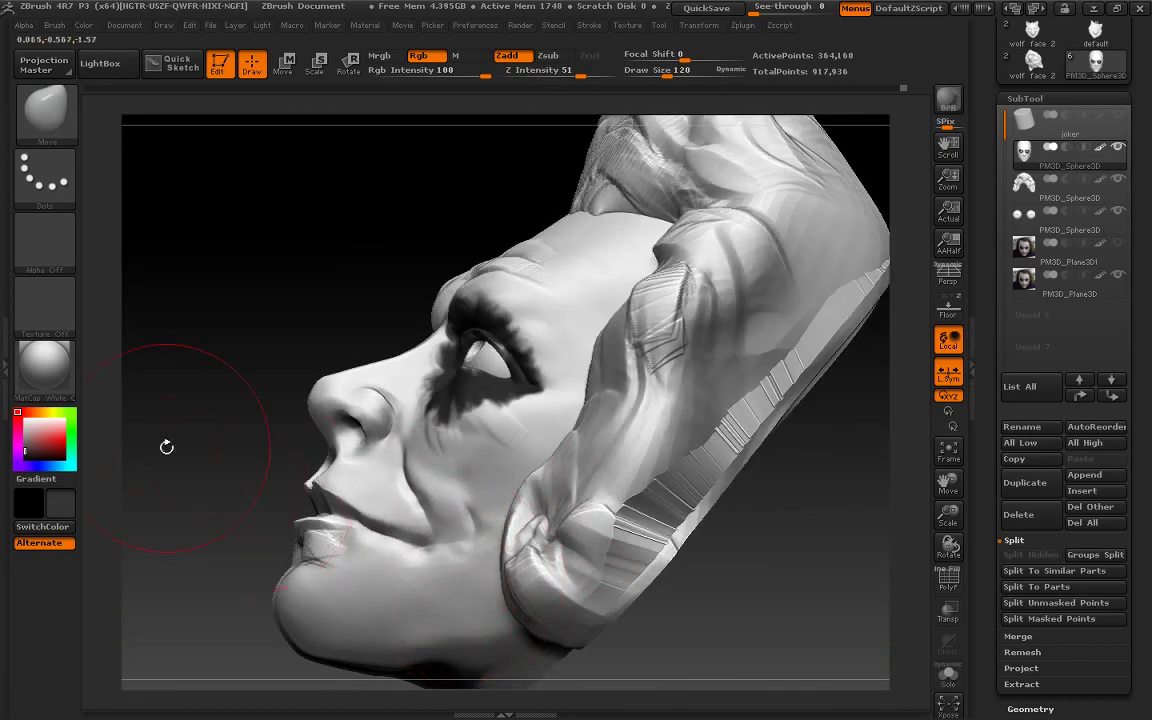
left_click_drag(167, 450, 224, 544, "shift")
left_click_drag(920, 425, 88, 168)
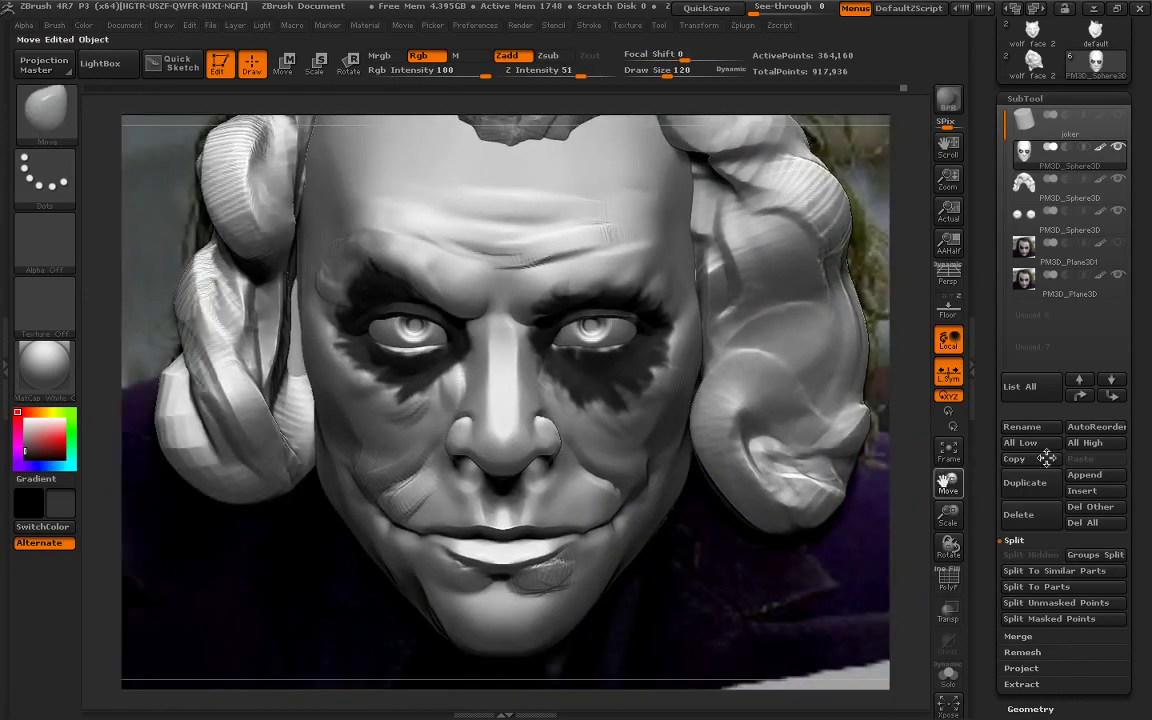
left_click(46, 110)
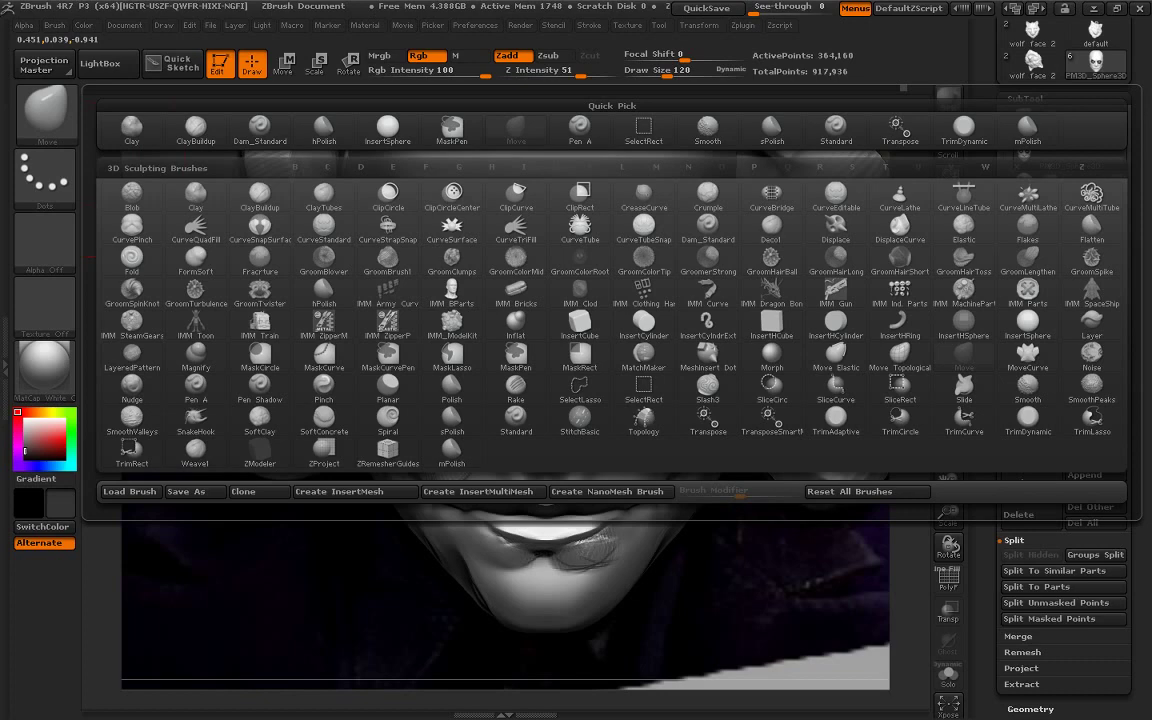
Pick Dam_Standard at size 62, then switch to ClayBuildup at a smaller draw size
left_click(259, 125)
left_click_drag(666, 76, 656, 76)
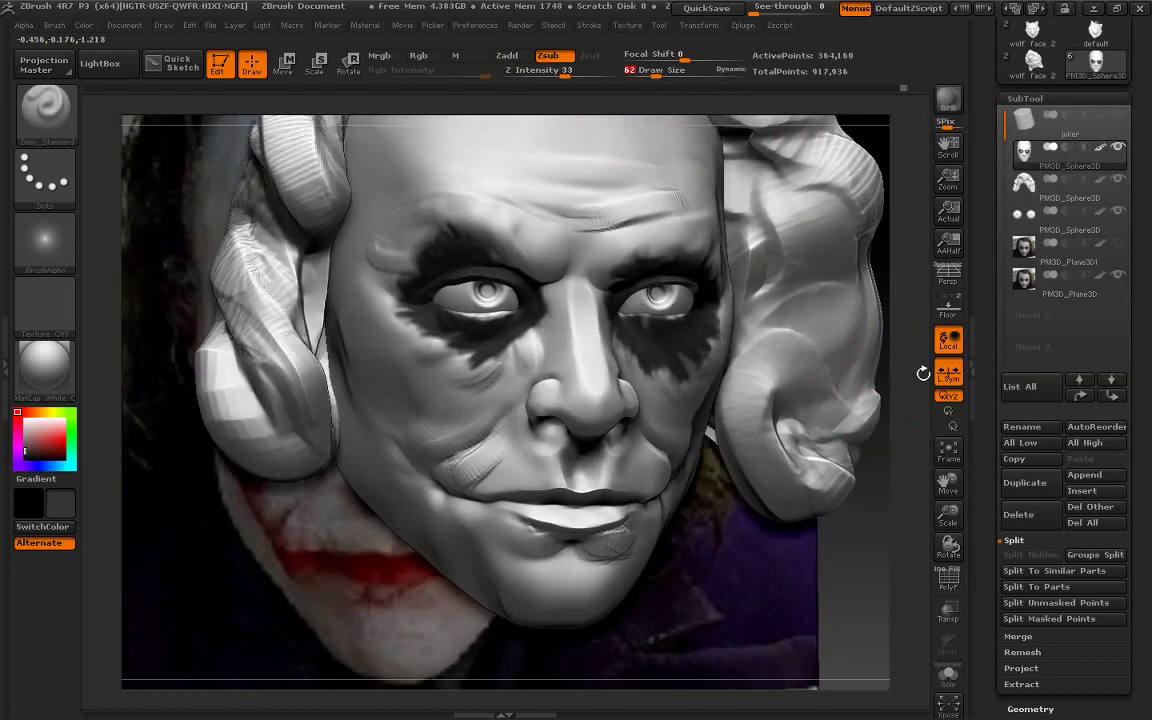
left_click_drag(903, 399, 606, 400)
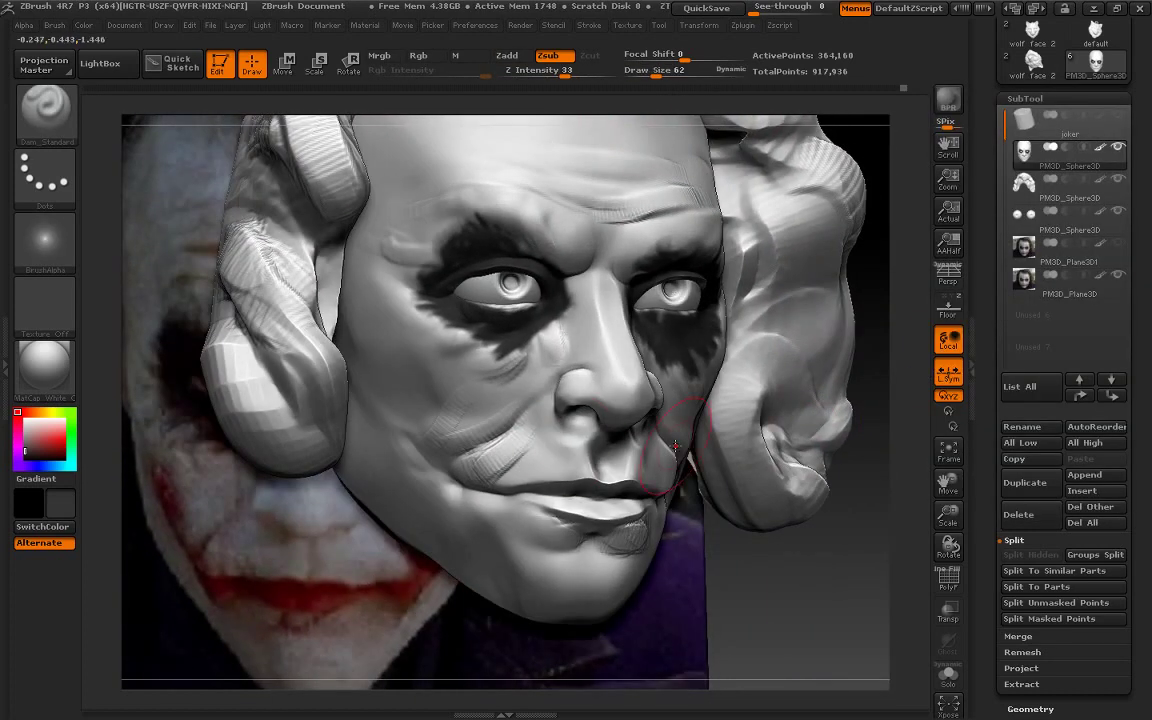
left_click(29, 102)
left_click(195, 127)
left_click_drag(680, 76, 640, 76)
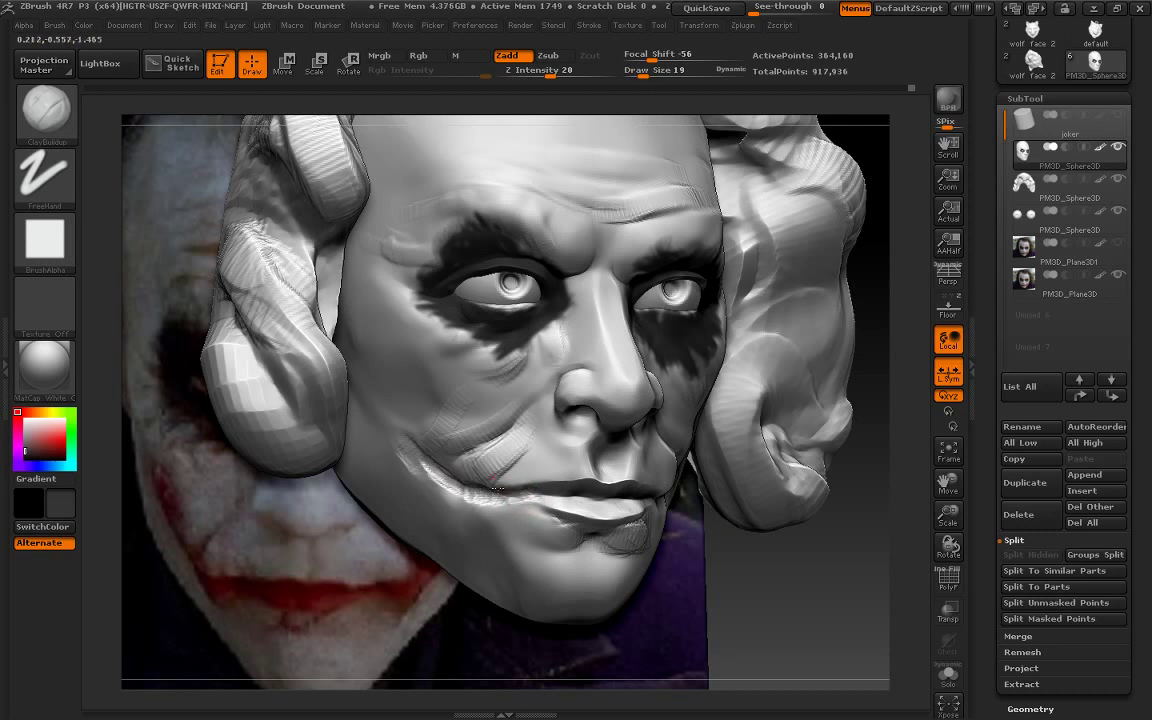
Sculpt scar ridges up the cheek and build the lower lip toward the mouth corner
mouse_move(853, 490)
left_mouse_down()
mouse_move(891, 594)
mouse_move(860, 585)
left_mouse_up()
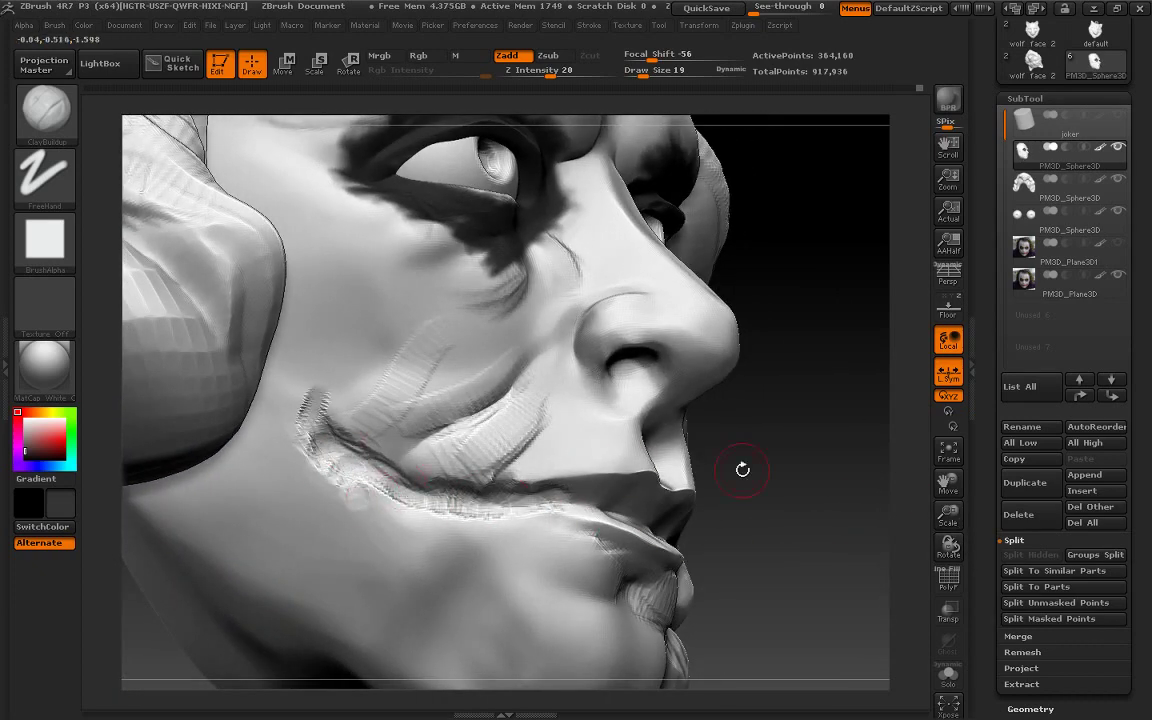
mouse_move(741, 471)
left_mouse_down()
mouse_move(797, 486)
mouse_move(560, 512)
left_mouse_up()
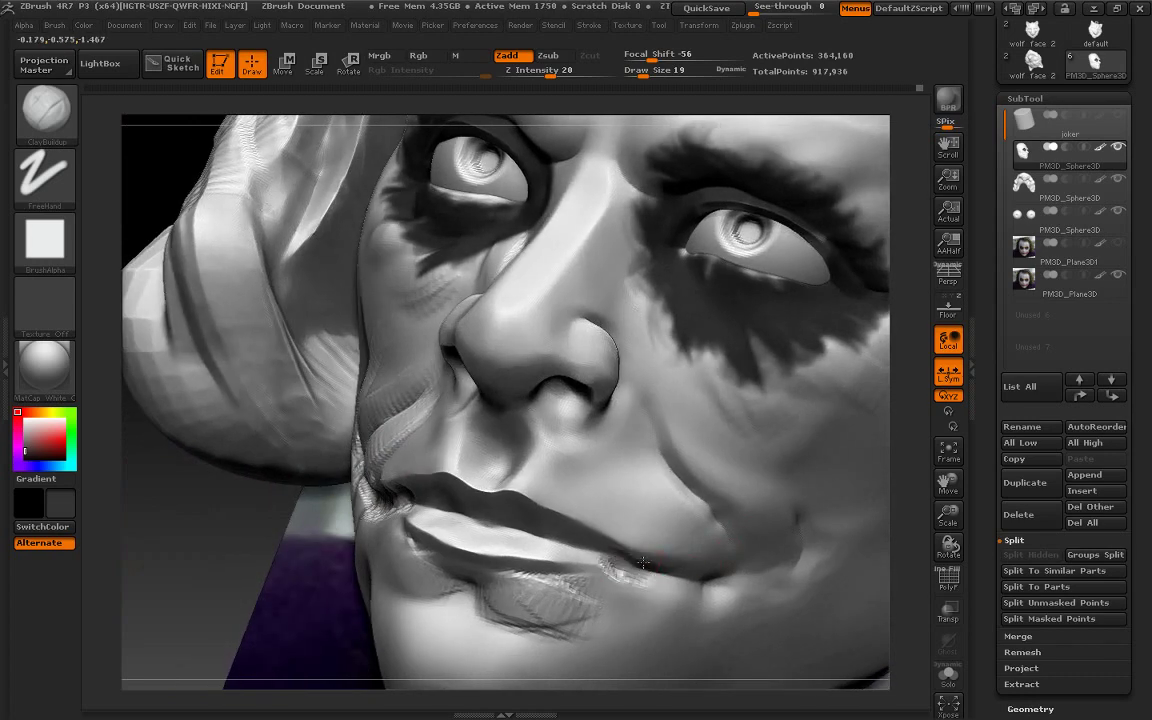
mouse_move(905, 480)
left_mouse_down()
mouse_move(882, 470)
mouse_move(820, 490)
left_mouse_up()
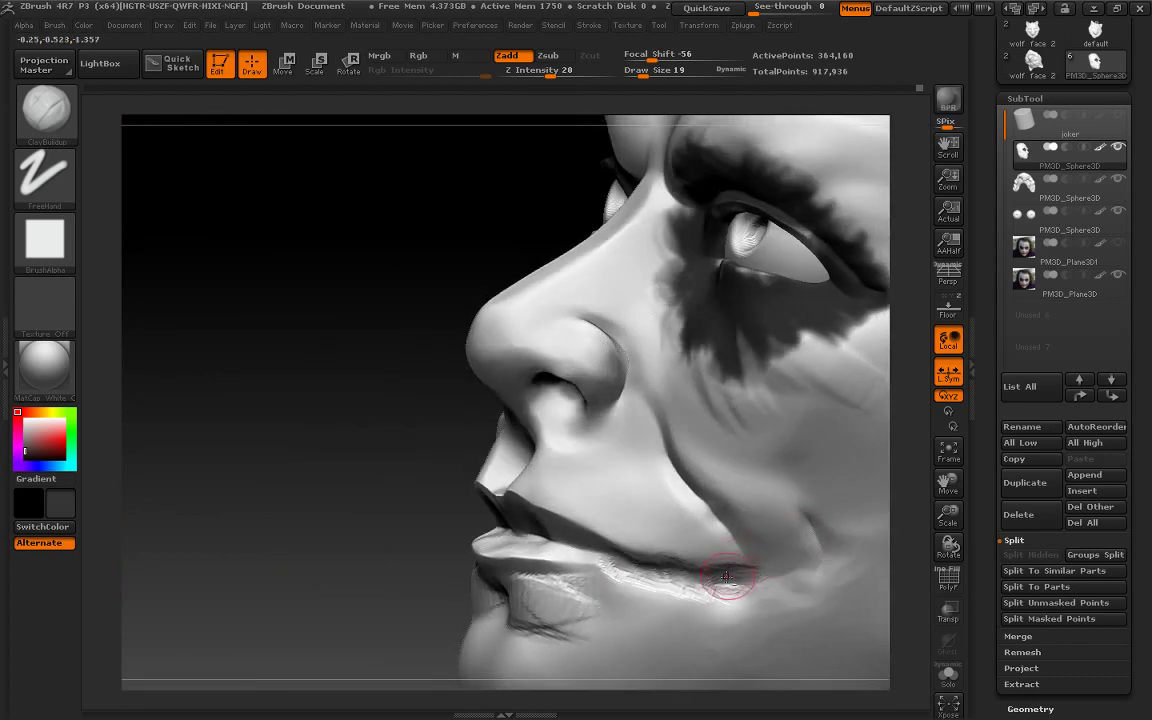
mouse_move(733, 583)
left_mouse_down()
mouse_move(795, 575)
mouse_move(845, 540)
left_mouse_up()
mouse_move(918, 501)
left_mouse_down()
mouse_move(499, 581)
mouse_move(462, 553)
mouse_move(491, 463)
mouse_move(386, 470)
mouse_move(416, 360)
mouse_move(422, 550)
mouse_move(427, 321)
mouse_move(432, 517)
mouse_move(493, 575)
left_mouse_up()
mouse_move(832, 444)
left_mouse_down("alt")
mouse_move(850, 430)
mouse_move(855, 450)
mouse_move(909, 408)
left_mouse_up("alt")
Set the draw size to 34, turn on the floor grid and select the hair subtool
type("s")
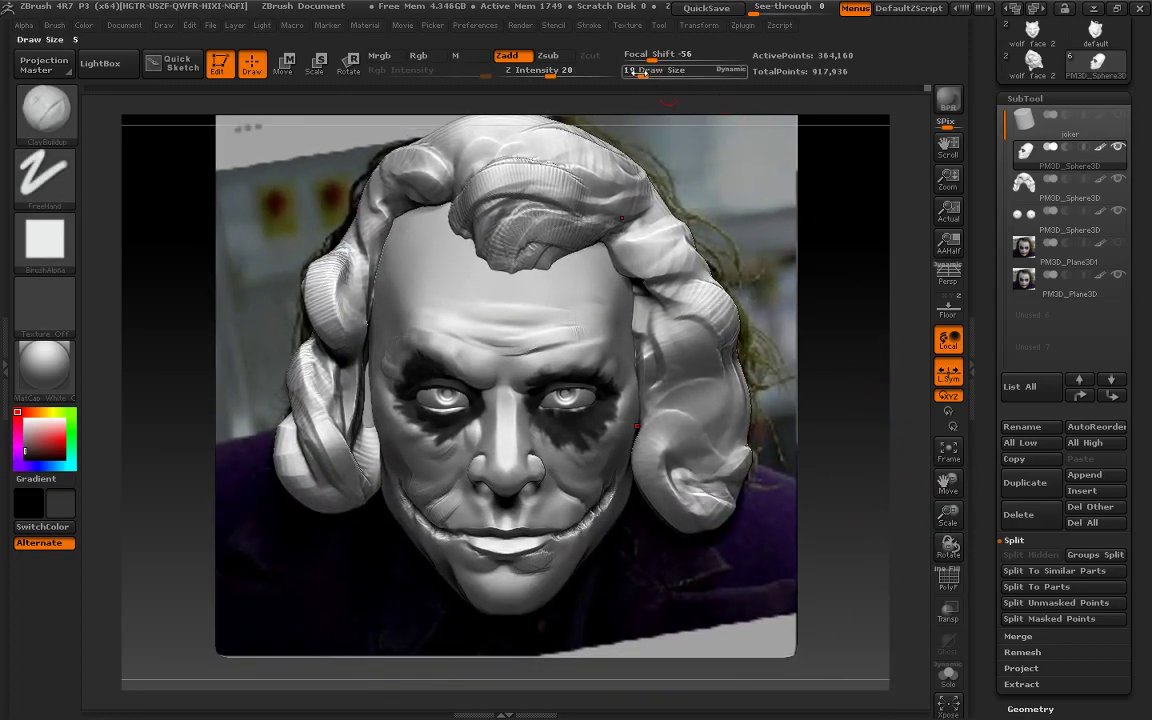
type("34")
key("Return")
mouse_move(922, 540)
left_mouse_down("alt")
mouse_move(940, 500)
mouse_move(976, 490)
left_mouse_up("alt")
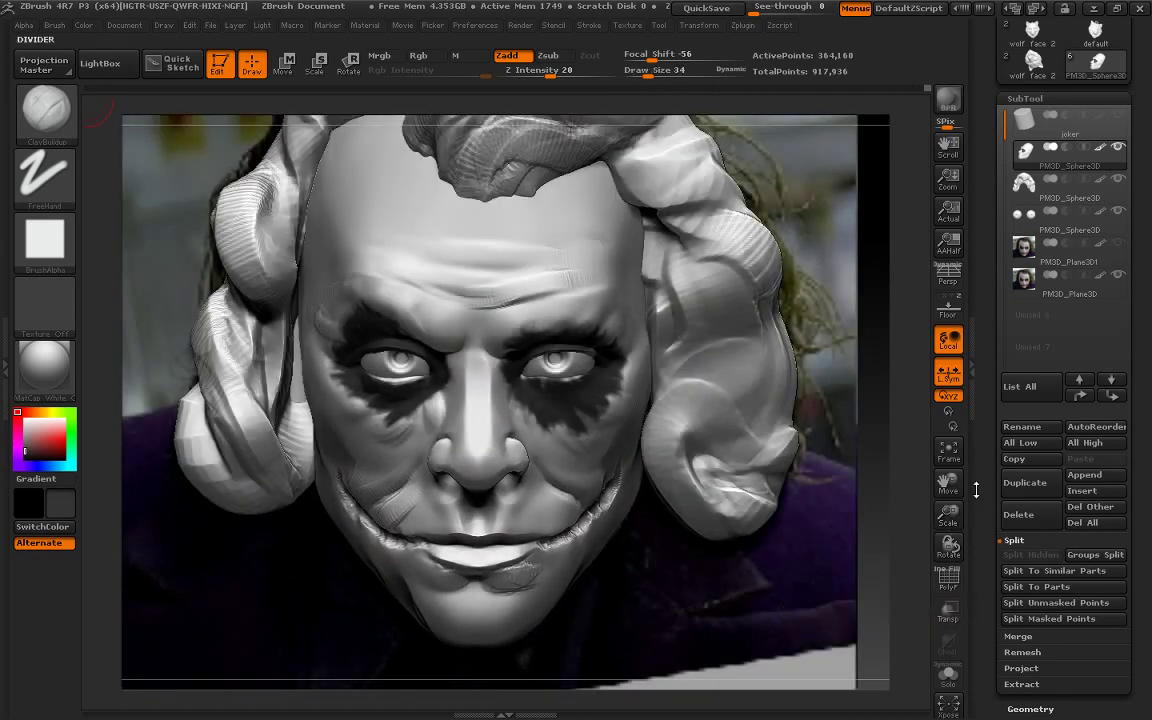
left_click(948, 306)
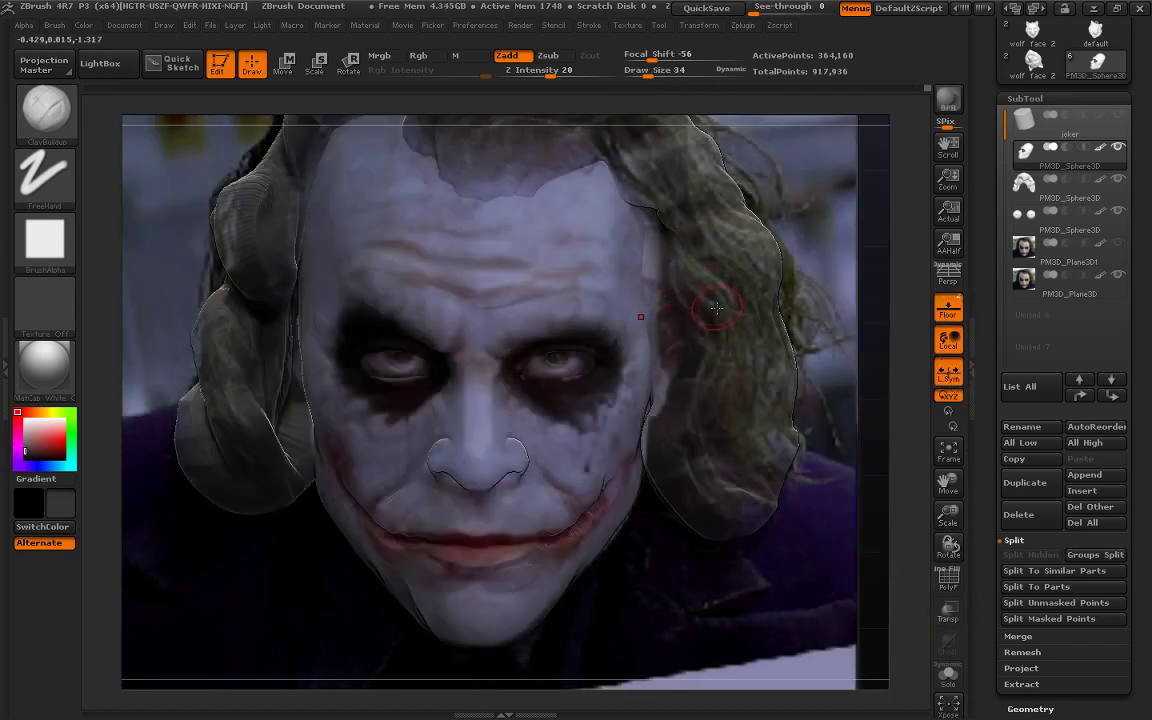
left_click(641, 275, "alt")
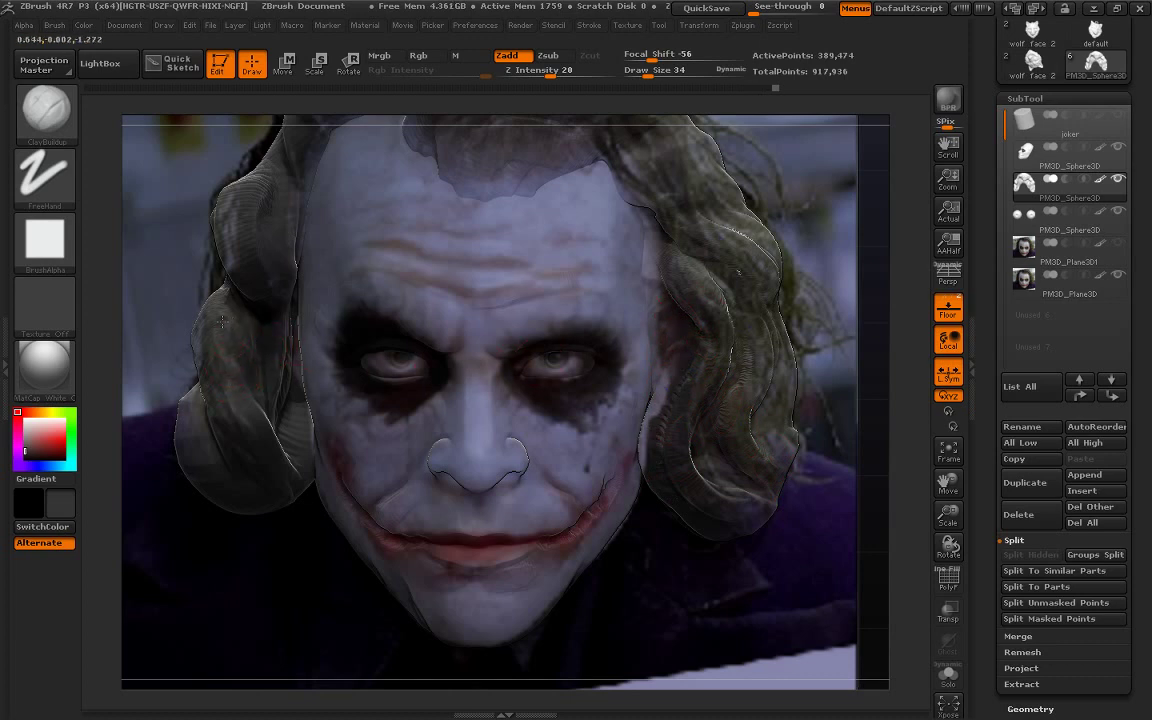
Build clay strand detail on the hair locks beside the left cheek and over the forehead
left_click_drag(243, 421, 230, 450)
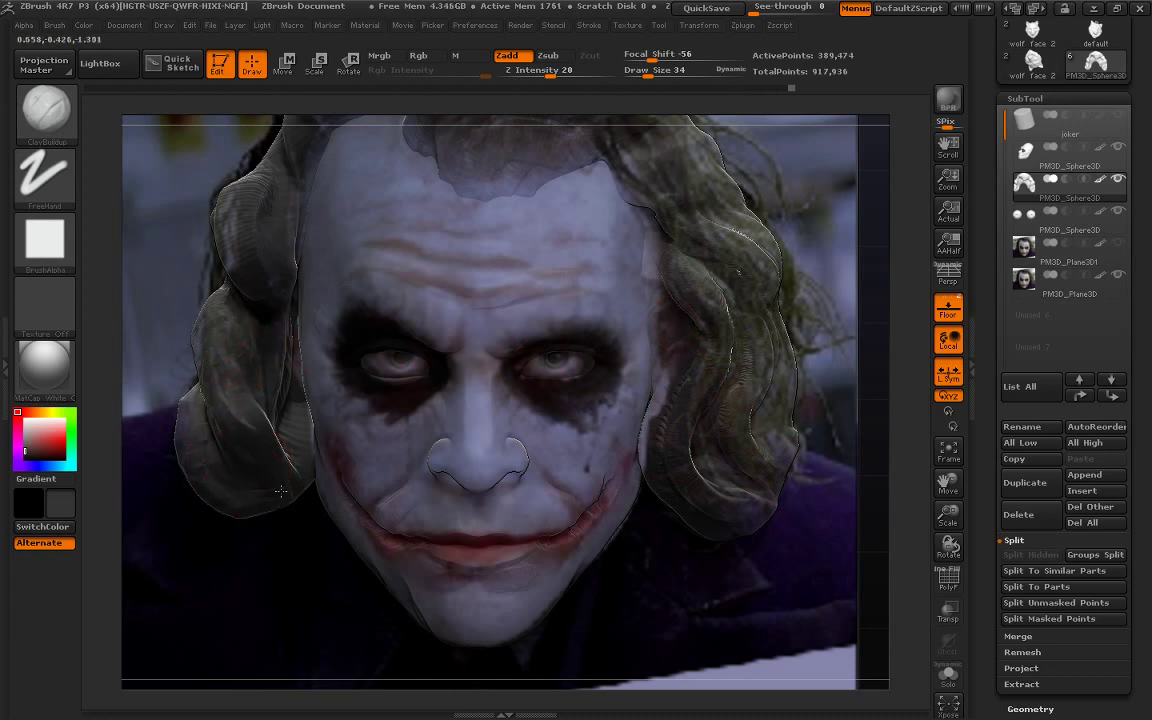
left_click_drag(248, 322, 252, 368)
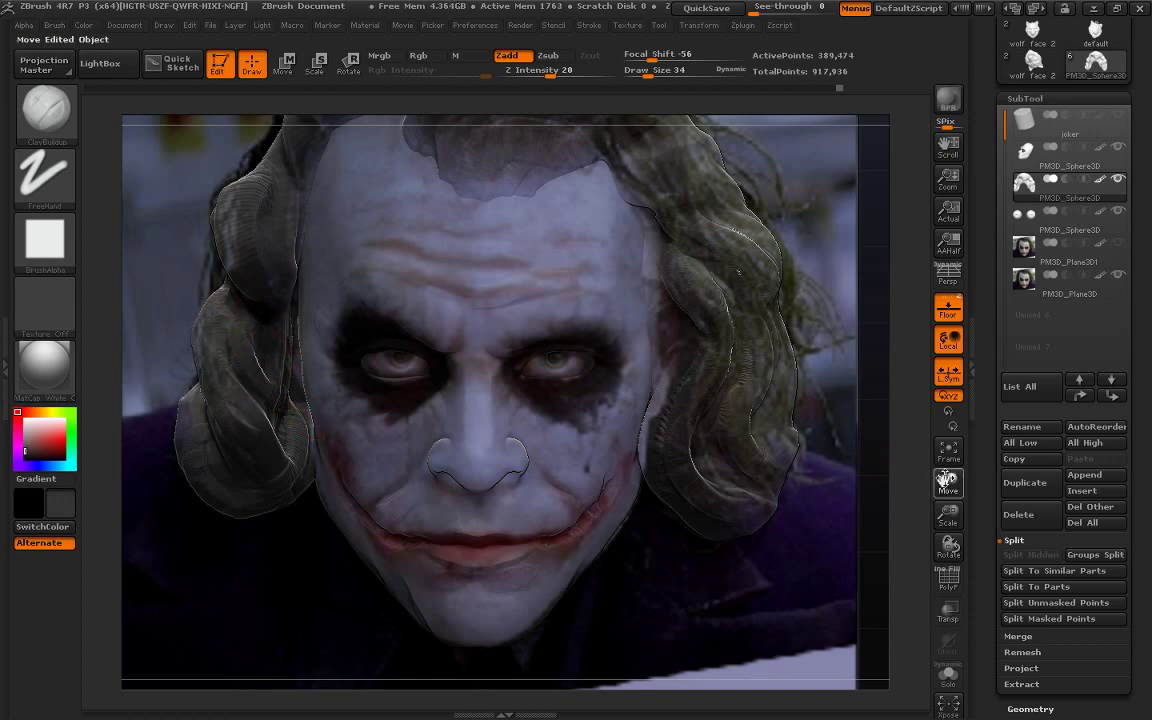
left_click_drag(853, 435, 869, 570)
left_click_drag(490, 400, 440, 330)
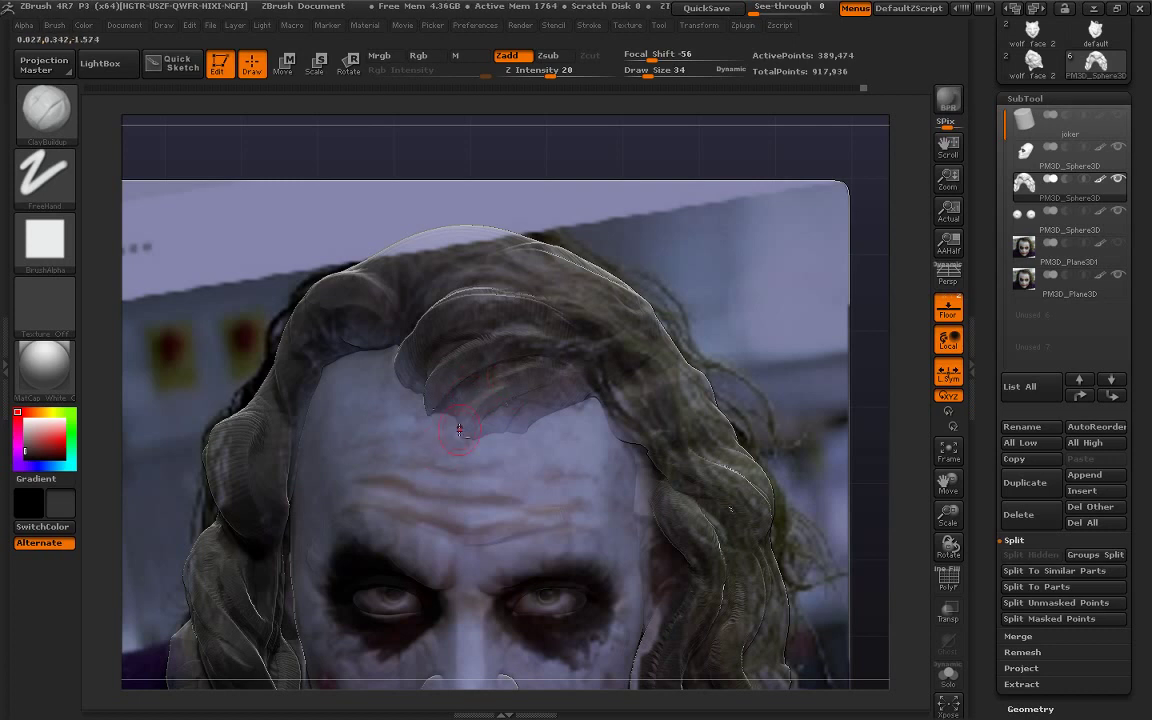
mouse_move(459, 407)
left_mouse_down()
mouse_move(540, 400)
mouse_move(518, 404)
left_mouse_up()
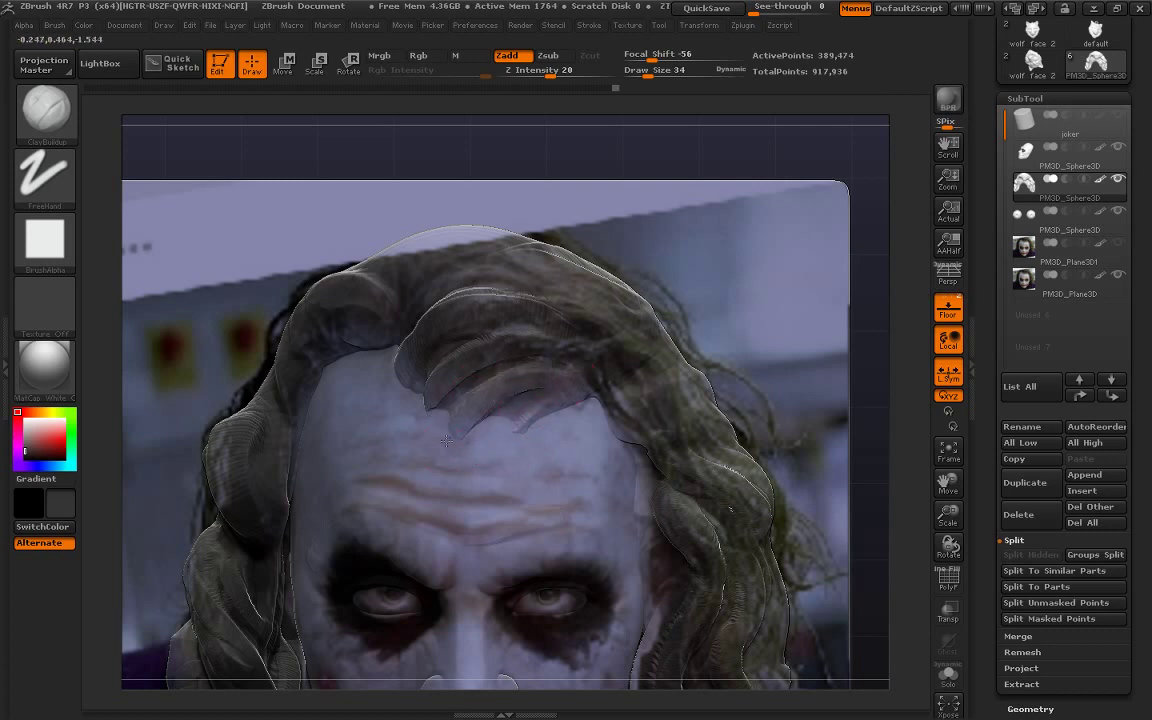
left_click_drag(430, 284, 418, 320)
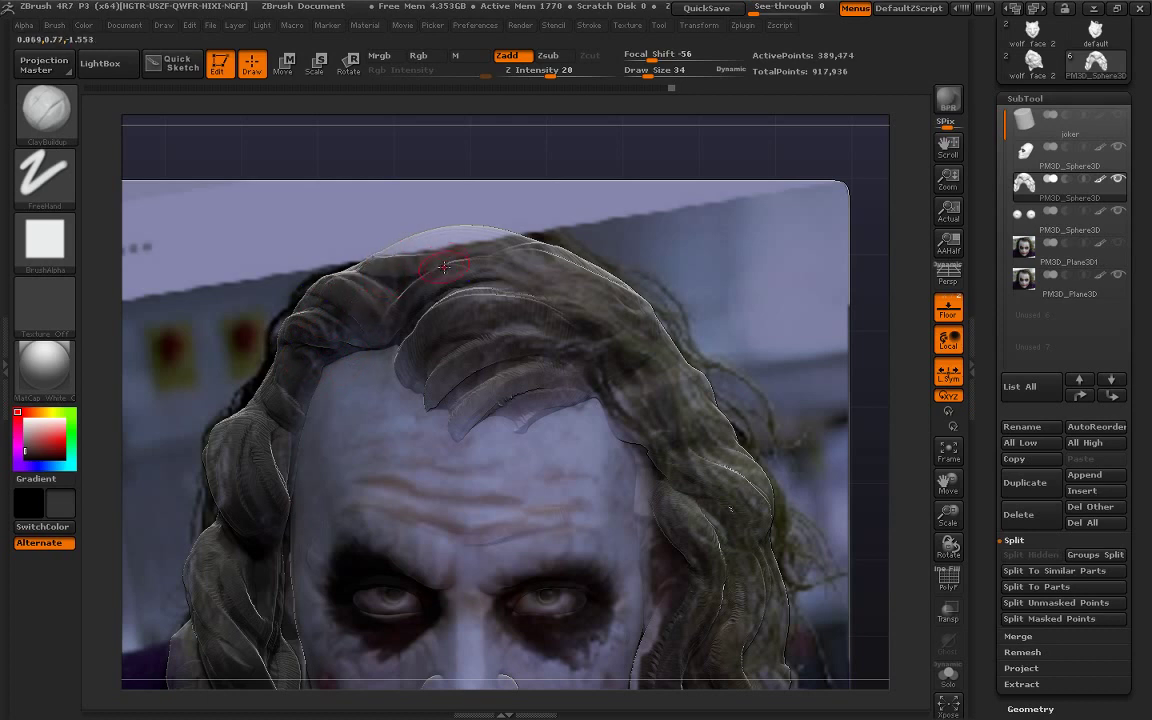
key("ctrl+shift")
key("ctrl+shift")
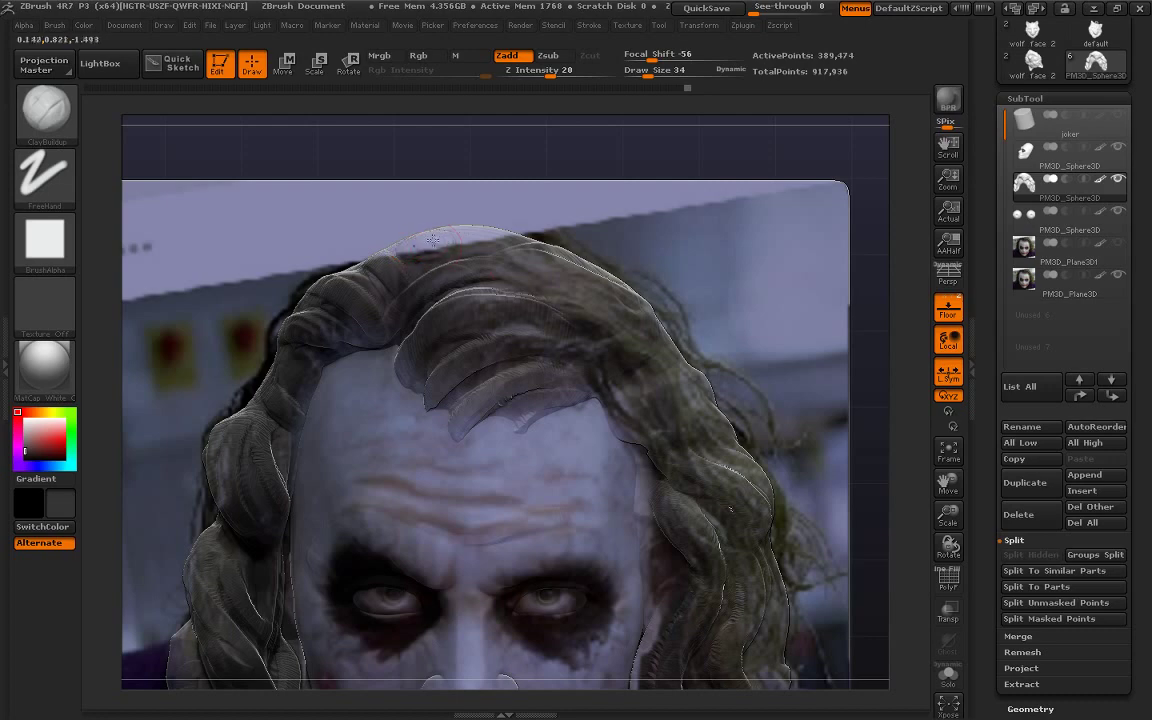
Pick a new brush from the library and turn off the floor grid
left_click(48, 112)
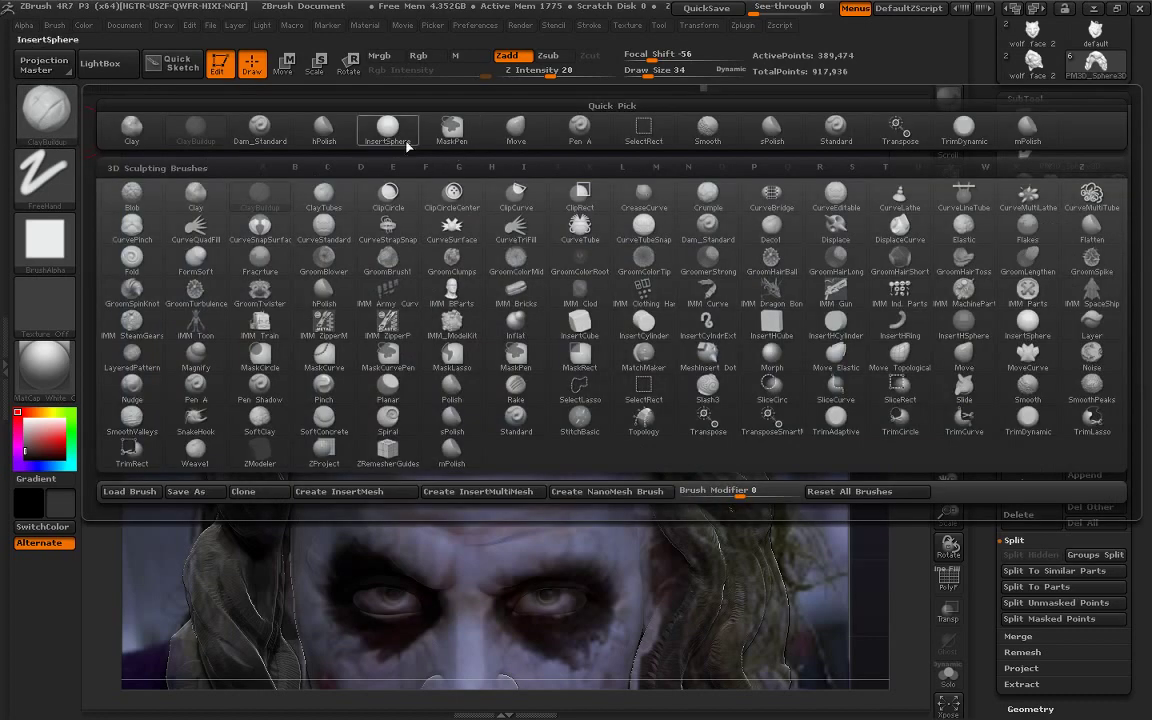
left_click(53, 118)
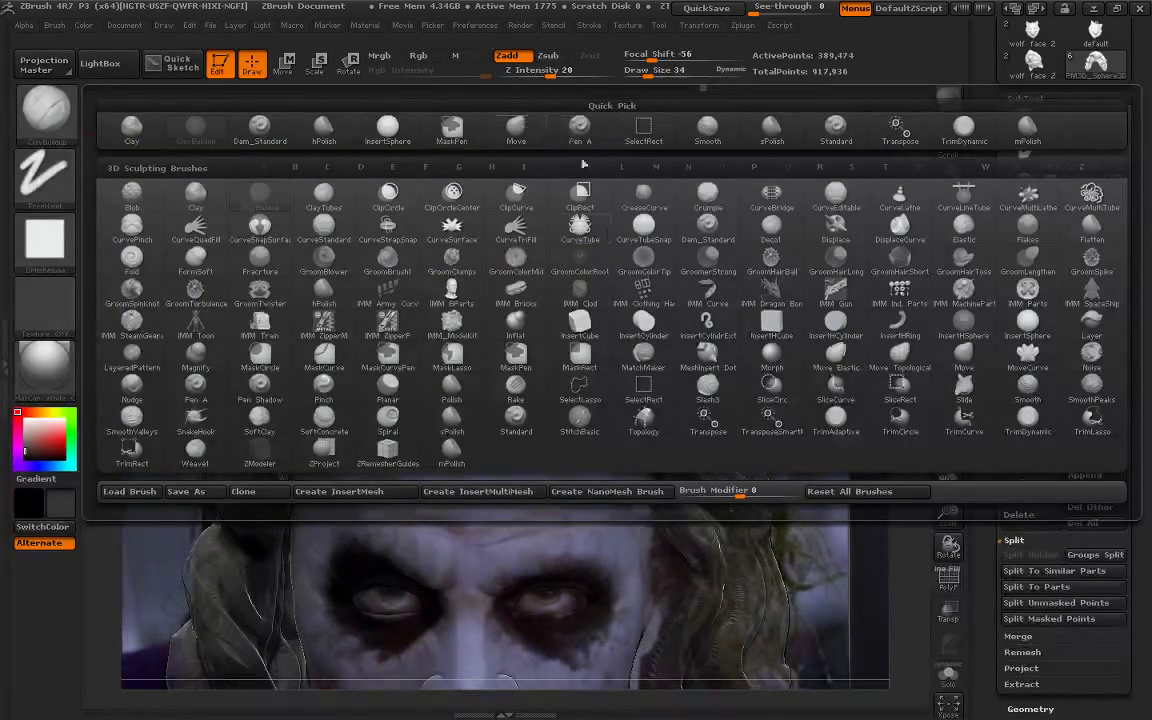
left_click(580, 128)
left_click_drag(882, 453, 900, 483)
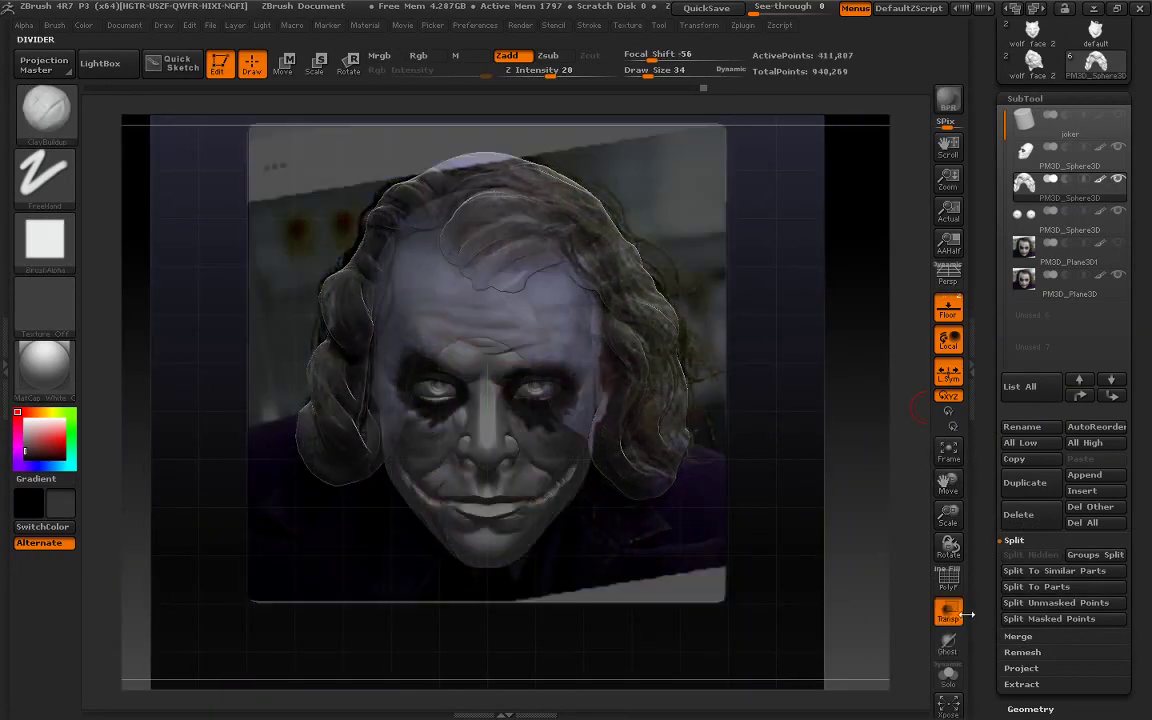
left_click(962, 313)
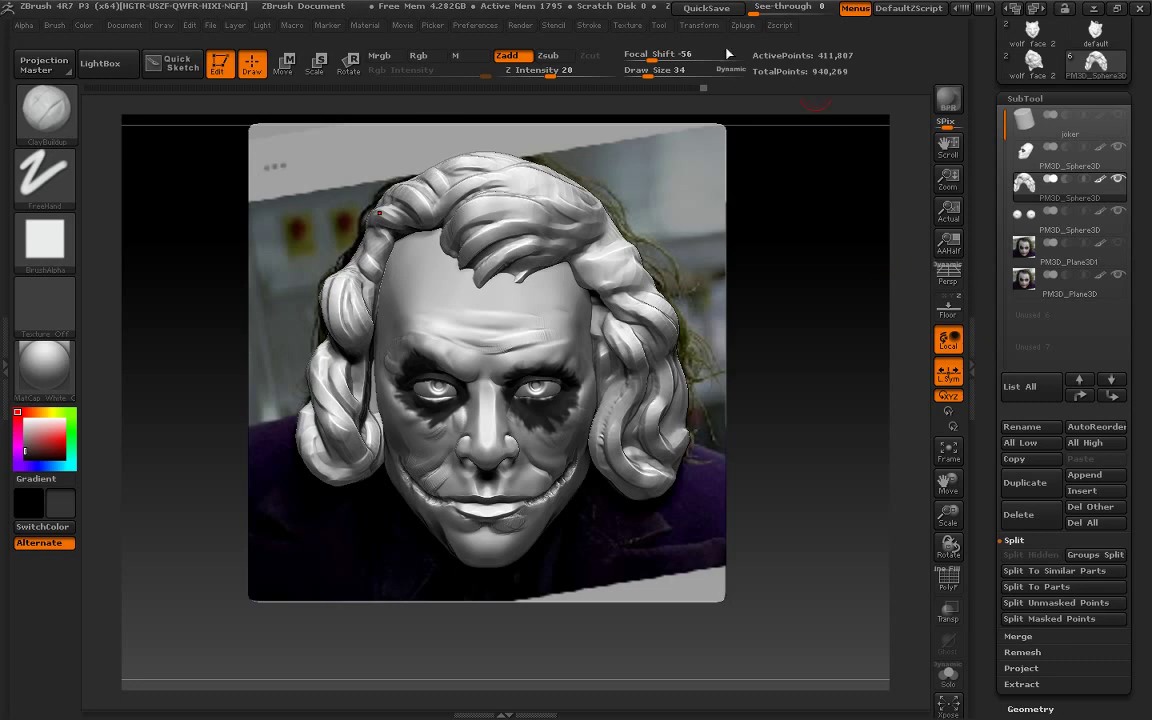
Look through the 3D Print Exporter and Document settings menus
left_click(698, 25)
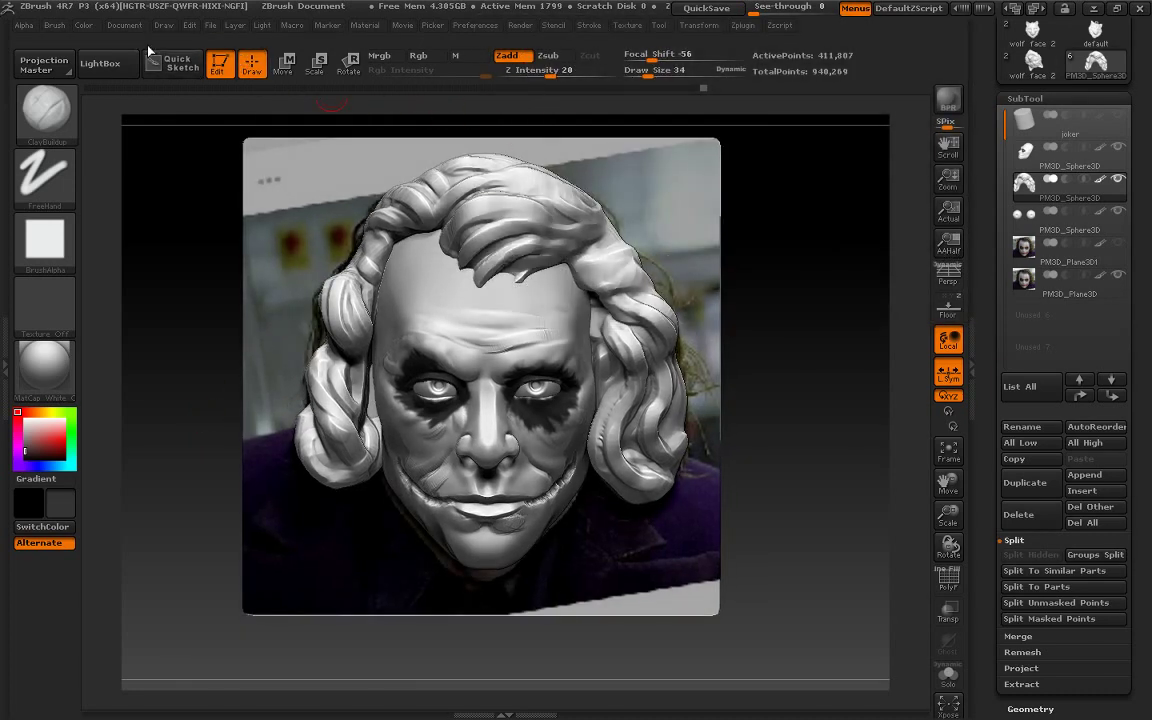
left_click(124, 25)
left_click(45, 108)
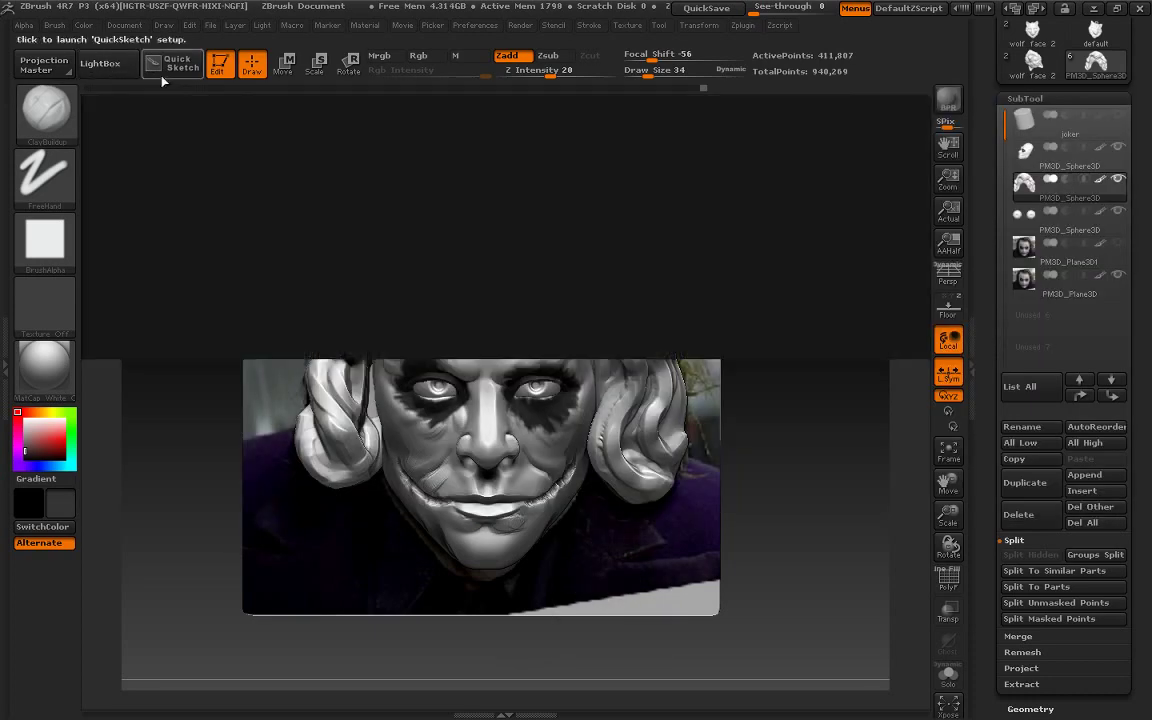
Load a cutter brush from the LightBox Brush > Scales folder
left_click(100, 63)
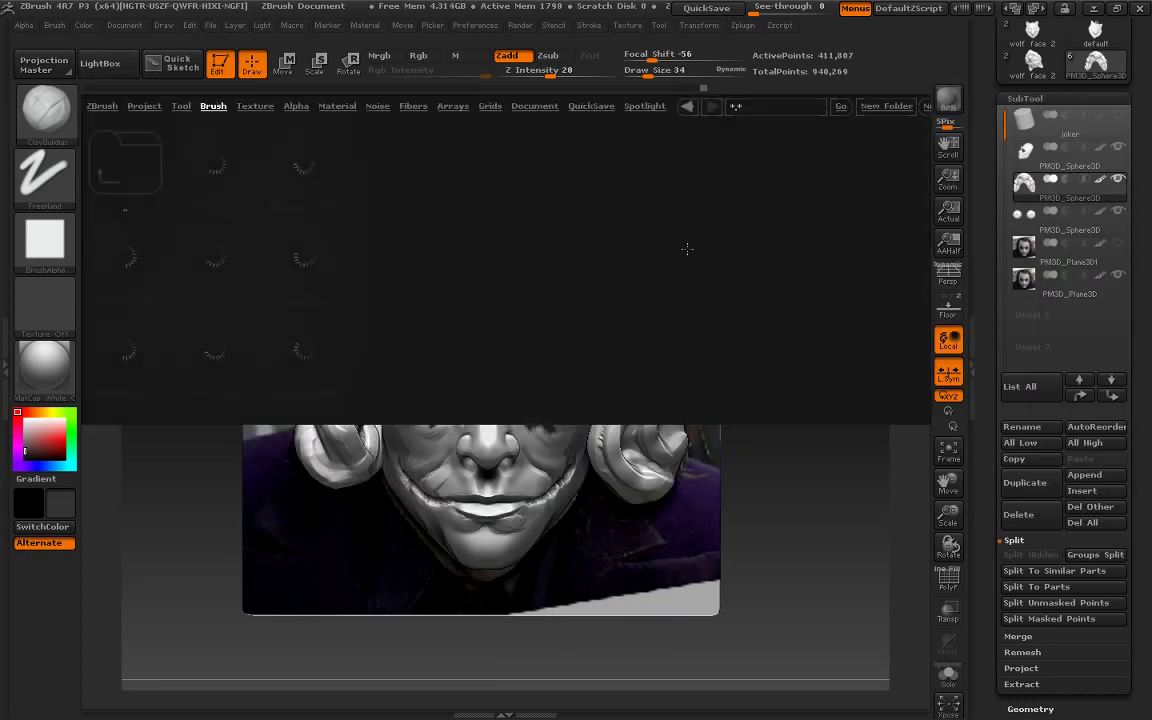
left_click(126, 160)
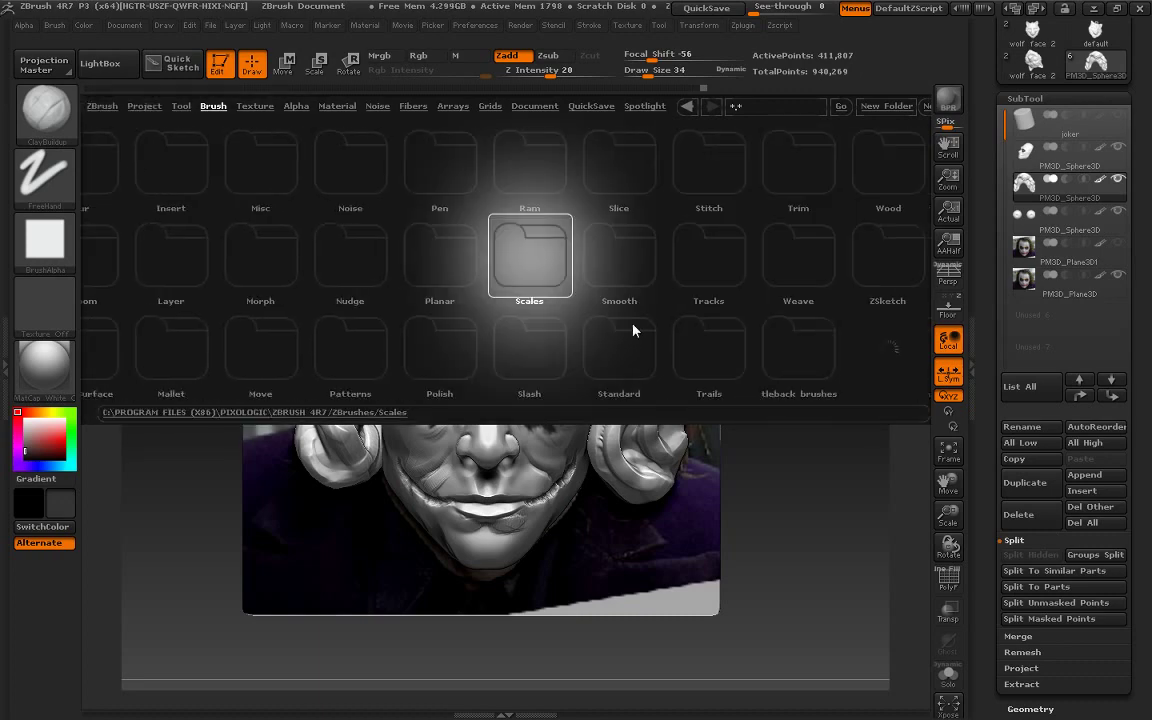
left_click(529, 258)
double_click(496, 335)
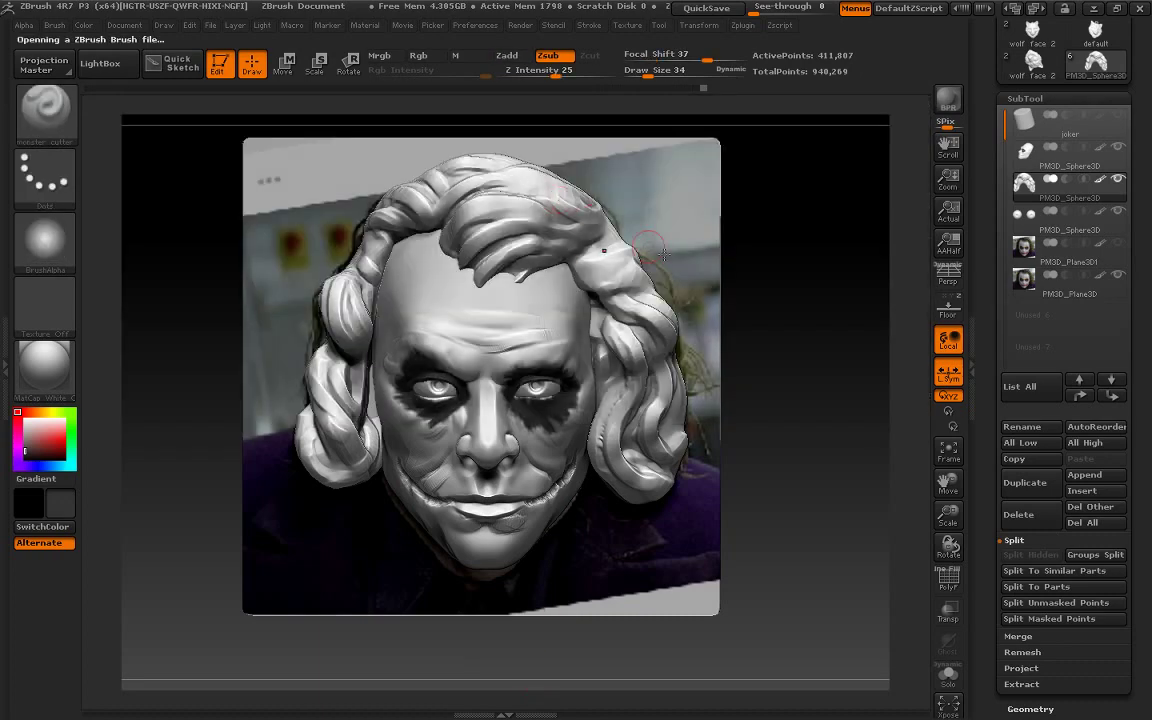
Carve grooves into the forehead hair tuft and along the right hair strand
mouse_move(948, 515)
left_mouse_down()
mouse_move(940, 489)
mouse_move(948, 520)
left_mouse_up()
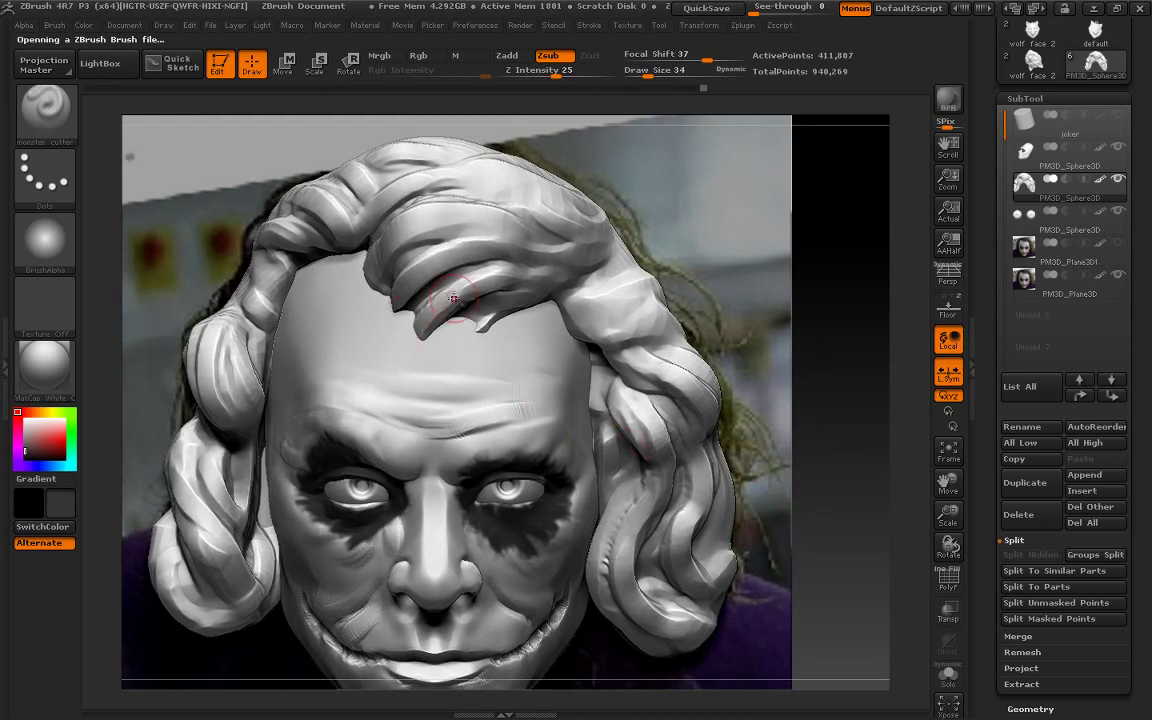
mouse_move(400, 300)
left_mouse_down()
mouse_move(480, 310)
mouse_move(557, 292)
left_mouse_up()
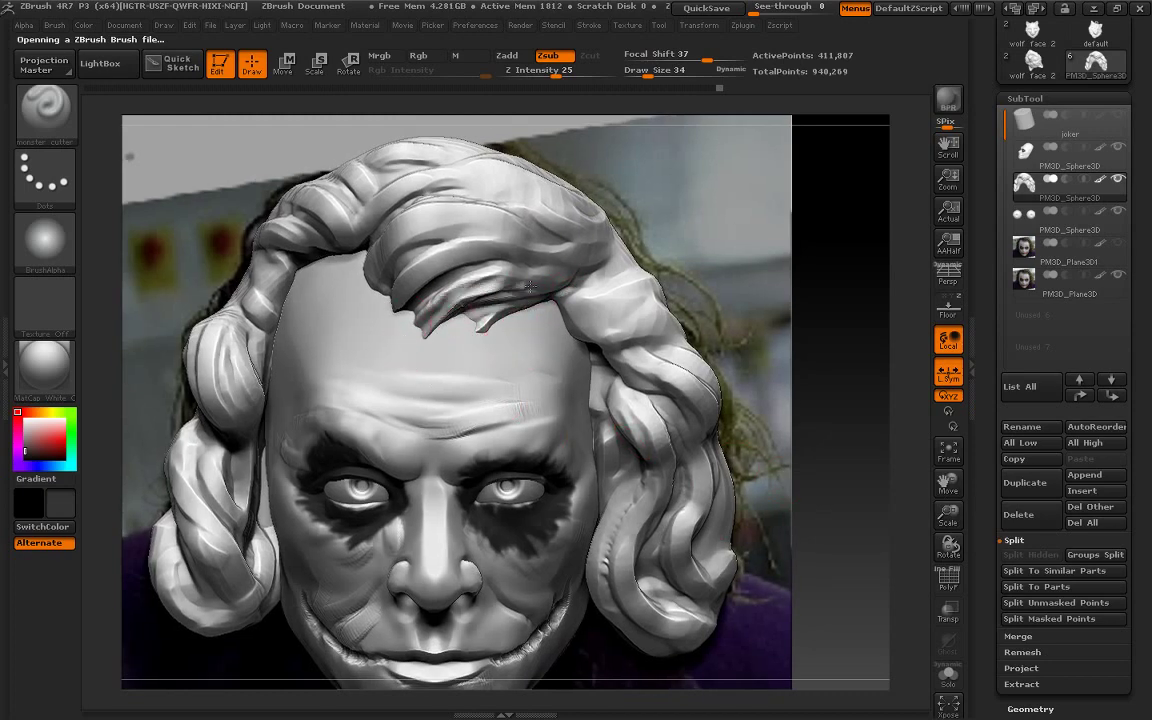
left_click_drag(824, 276, 700, 285)
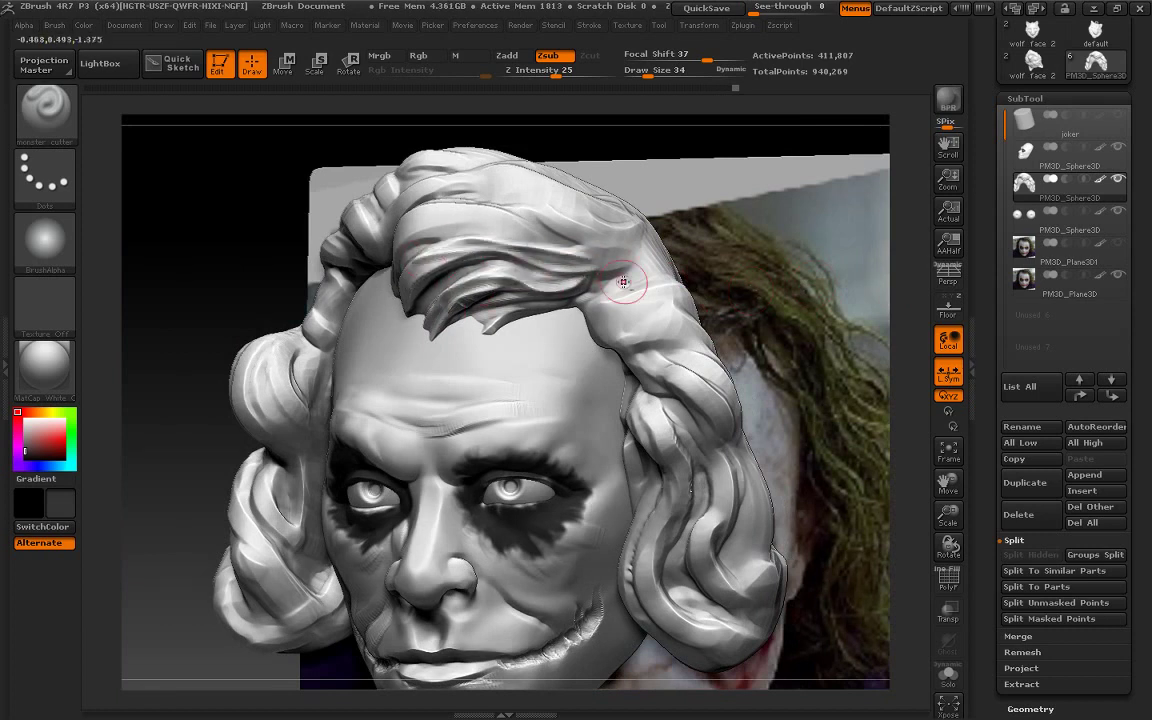
mouse_move(545, 262)
left_mouse_down()
mouse_move(638, 283)
mouse_move(637, 317)
mouse_move(545, 270)
mouse_move(708, 340)
left_mouse_up()
left_click_drag(927, 456, 603, 327, "shift")
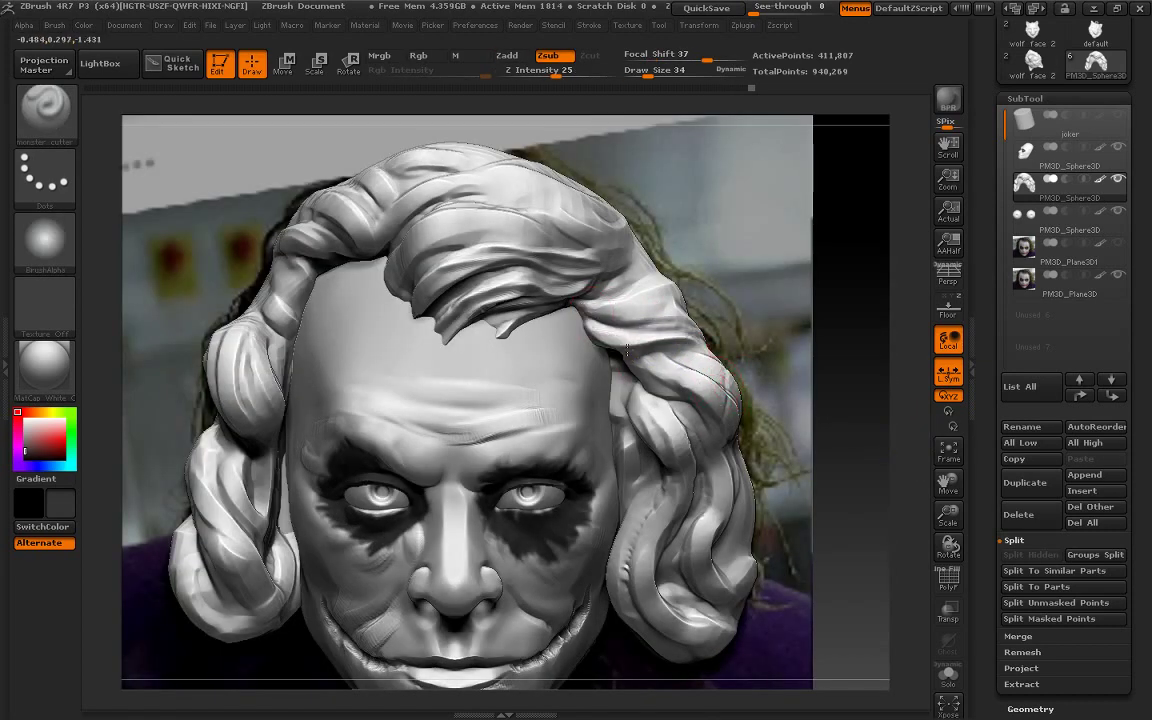
left_click_drag(661, 389, 670, 513)
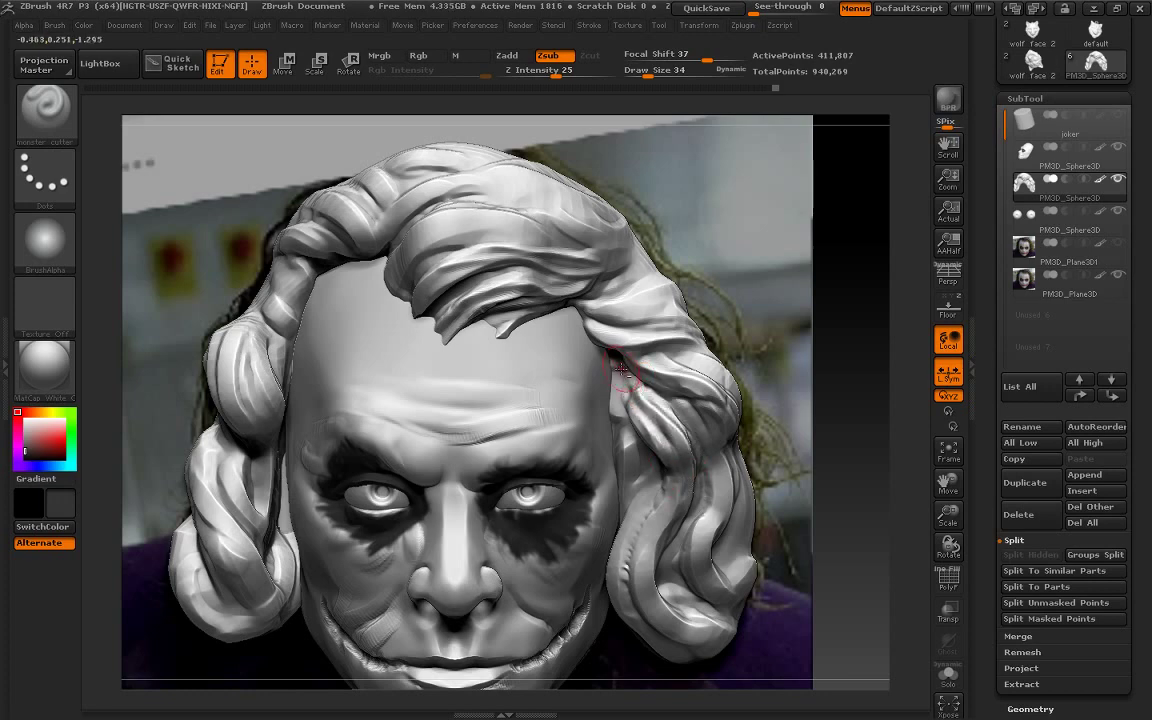
left_click_drag(616, 381, 655, 496)
left_click_drag(855, 437, 850, 241, "alt")
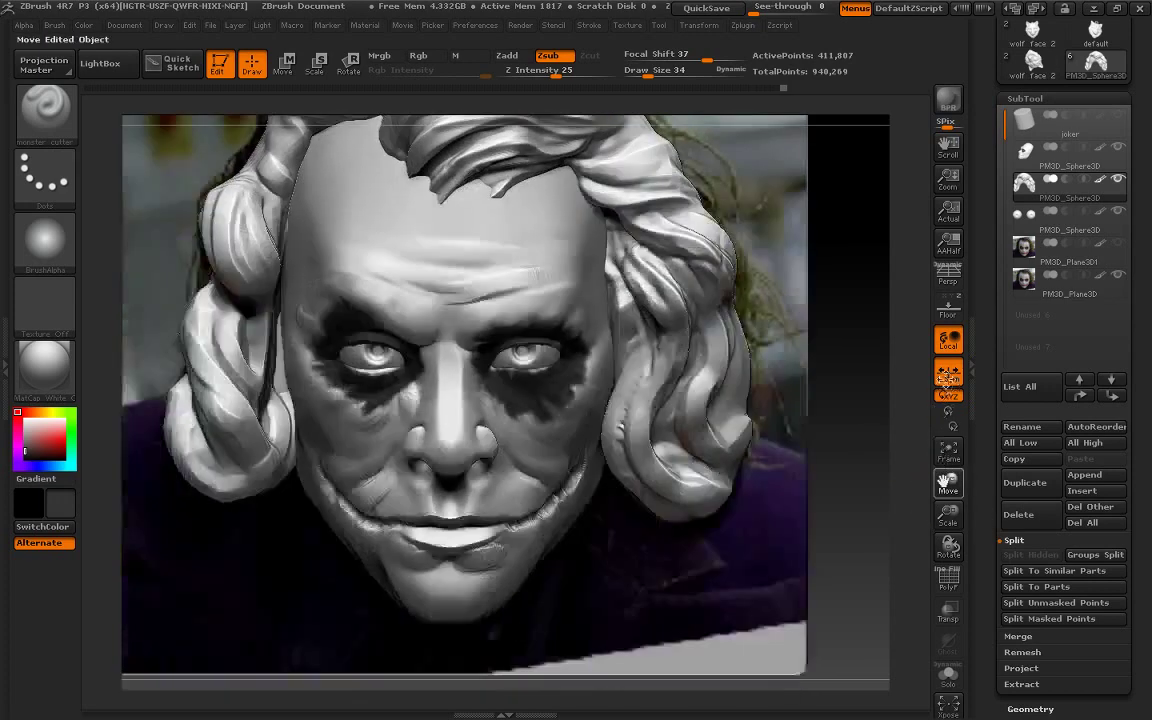
left_click_drag(595, 280, 605, 415)
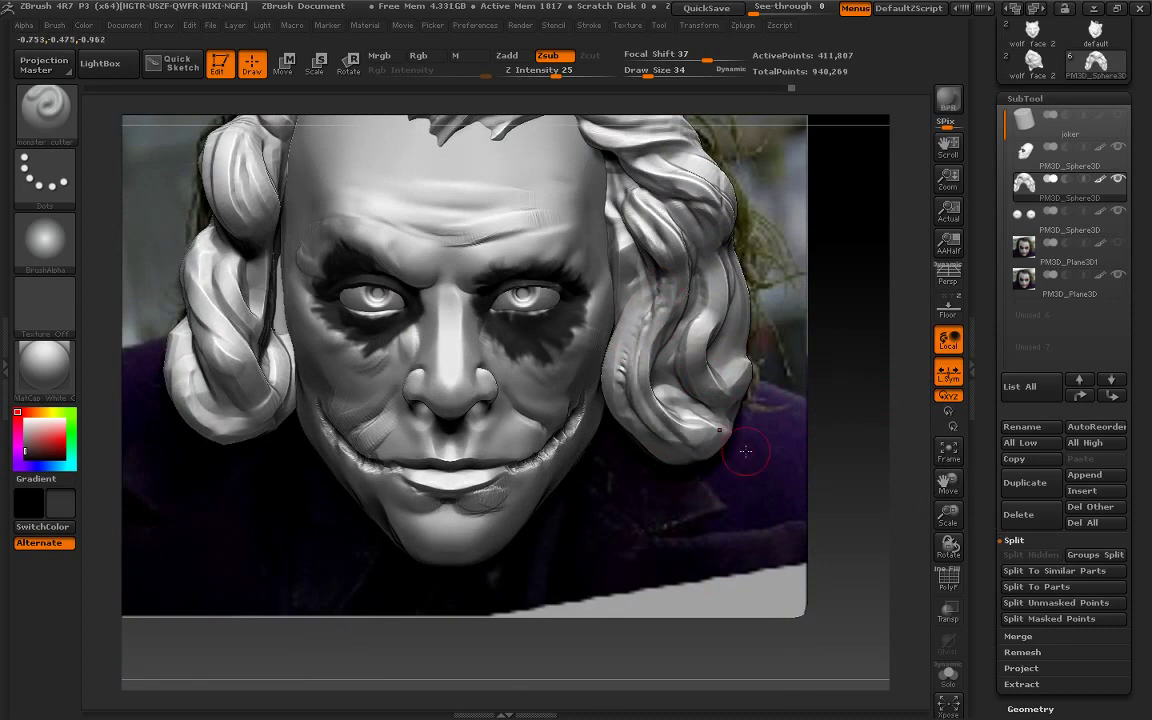
Re-groove the forehead tuft at brush size 34 and carve grooves along the left hair strand
left_click_drag(948, 514, 527, 460)
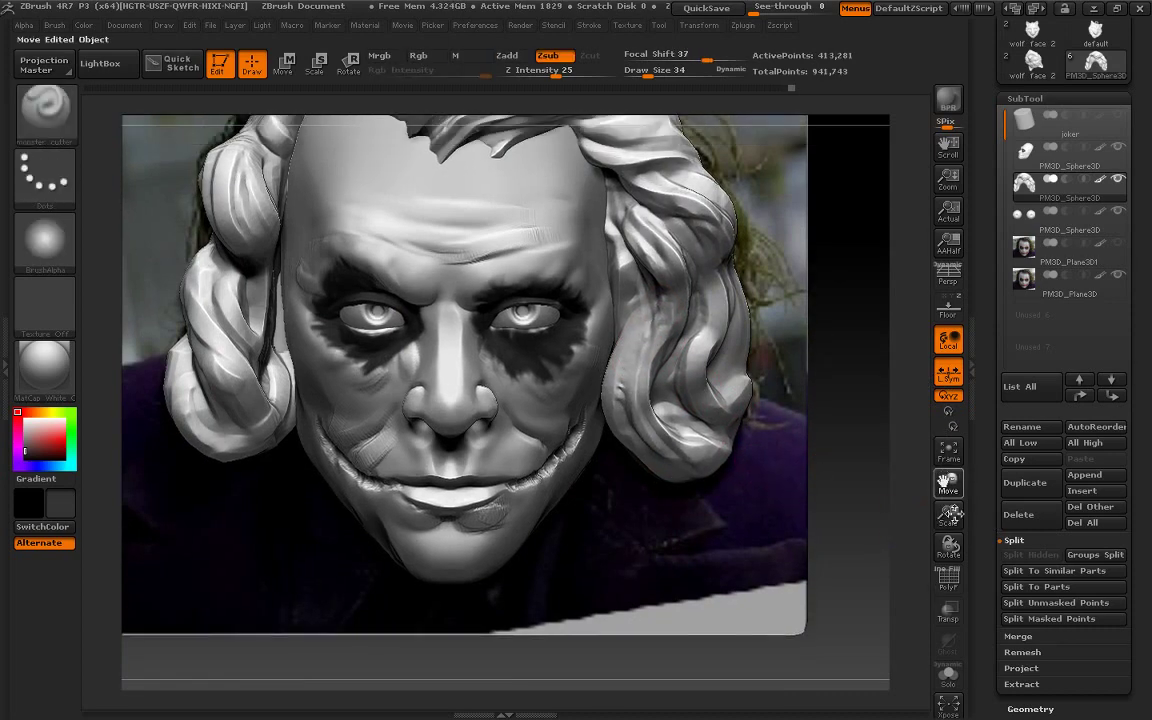
key("bracketright")
key("bracketright")
key("bracketright")
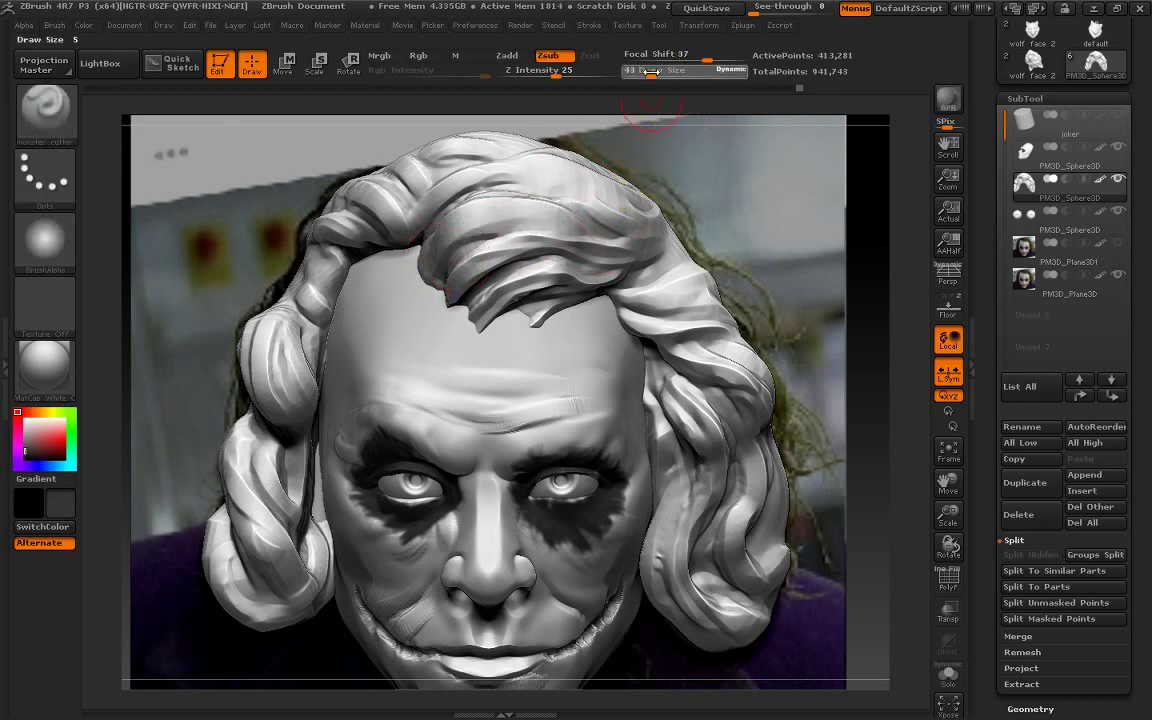
key("bracketleft")
key("bracketleft")
key("bracketleft")
left_click_drag(520, 222, 466, 276)
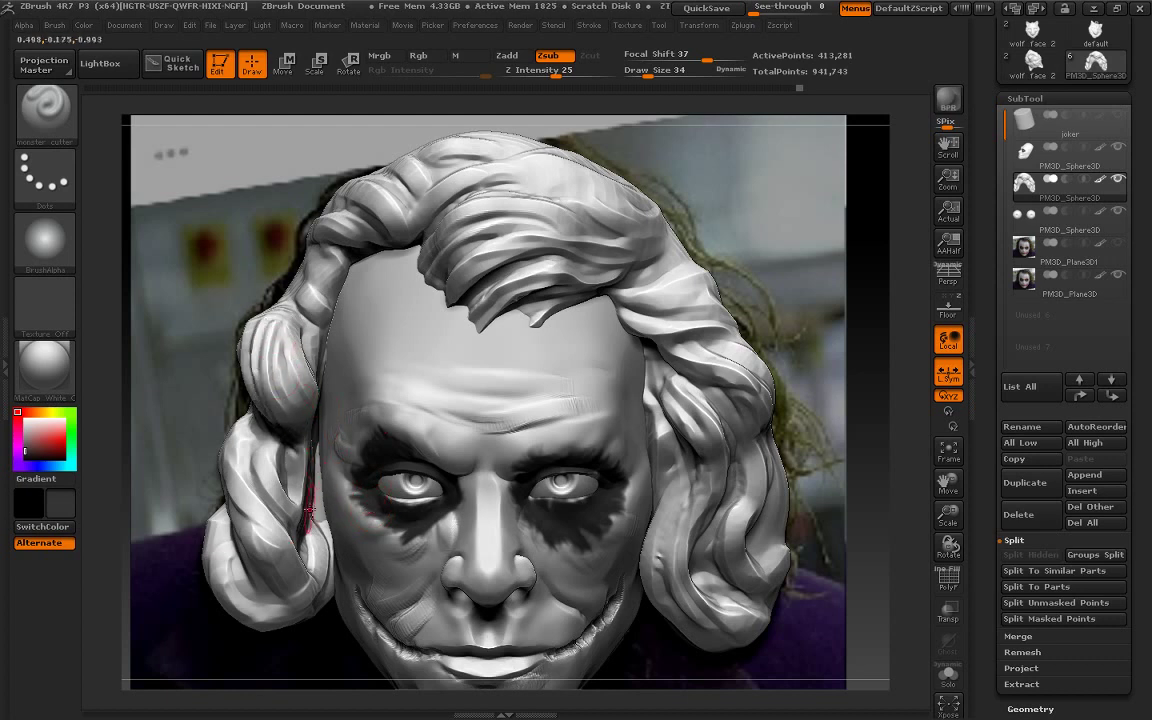
left_click_drag(296, 420, 316, 546)
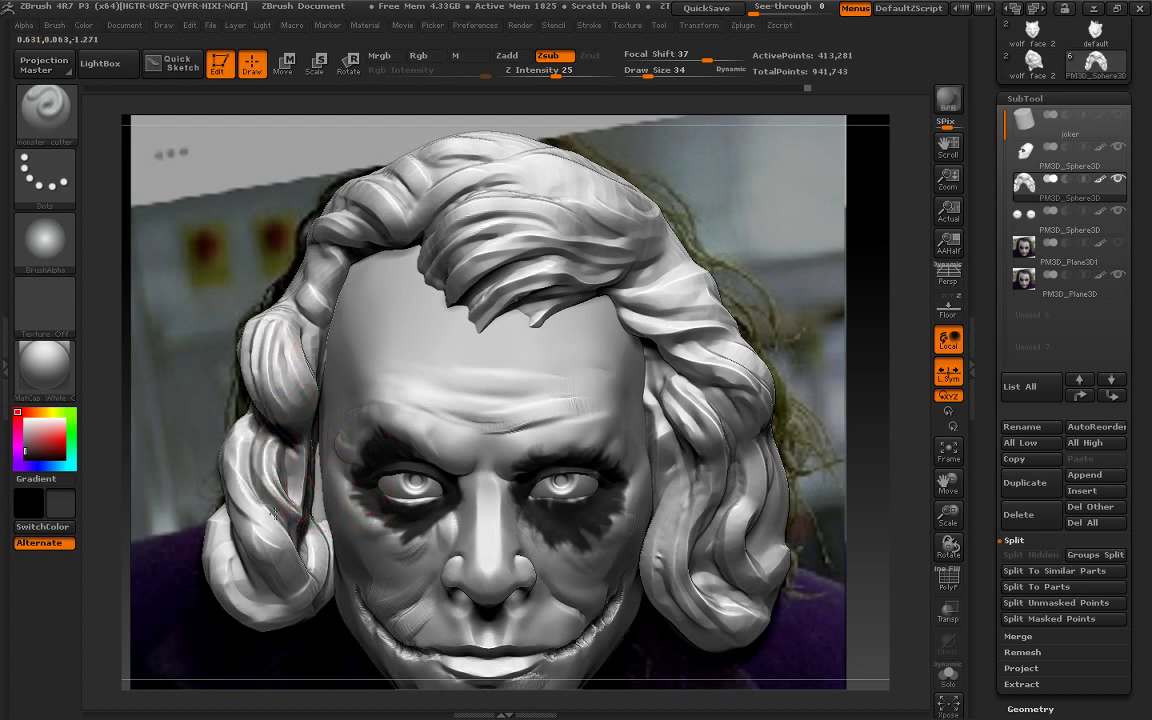
left_click_drag(224, 392, 262, 550)
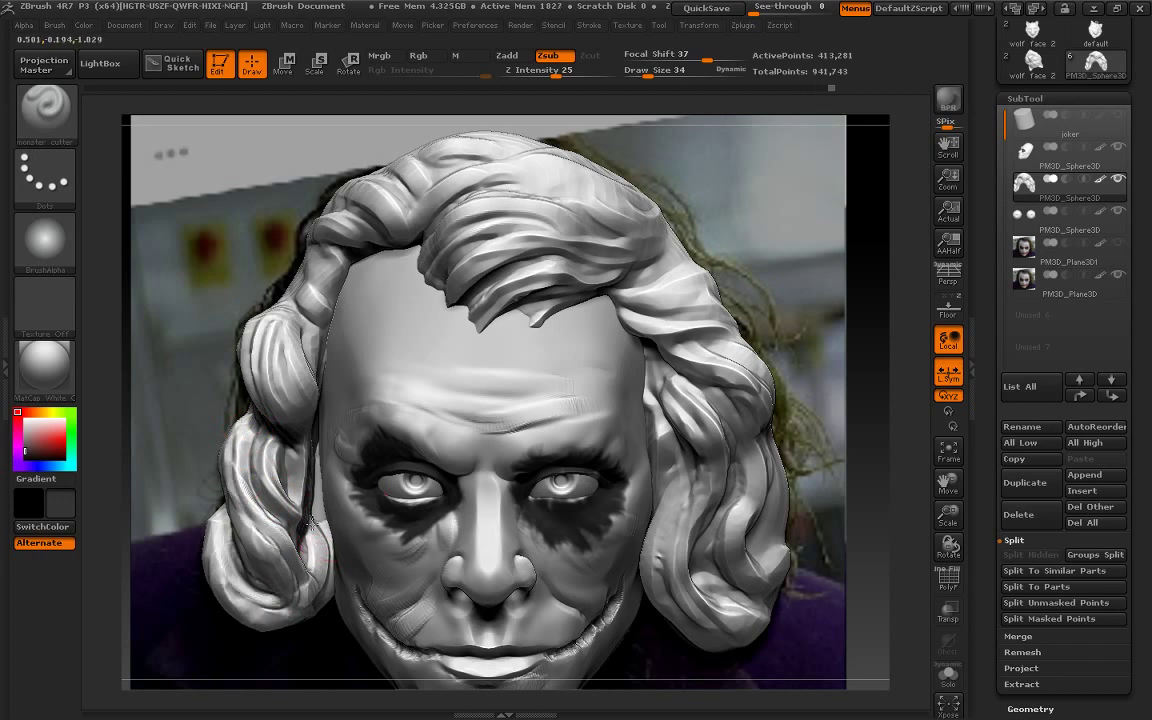
left_click_drag(312, 522, 307, 597)
mouse_move(922, 521)
left_mouse_down()
mouse_move(969, 398)
mouse_move(830, 540)
mouse_move(879, 543)
mouse_move(836, 334)
mouse_move(844, 481)
mouse_move(880, 470)
mouse_move(855, 463)
mouse_move(860, 440)
mouse_move(860, 480)
left_mouse_up()
Switch to the Move brush and push the temple, brow, forehead and hairline into shape
left_click(44, 107)
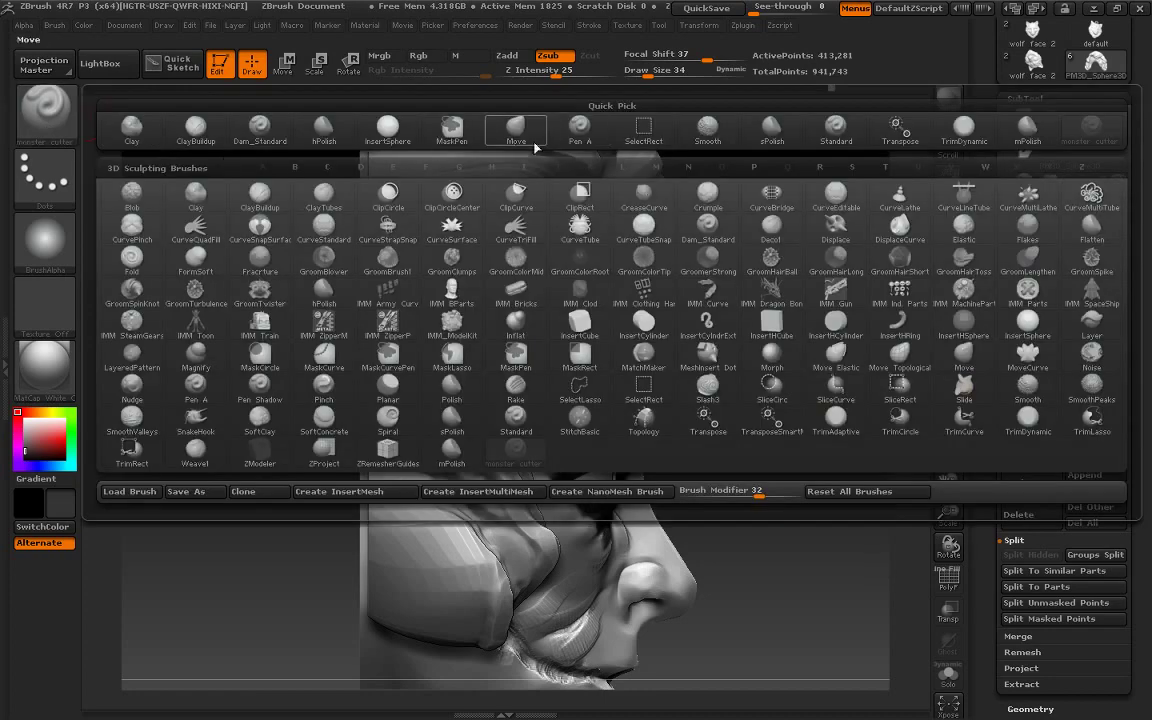
left_click(464, 122)
left_click_drag(540, 330, 470, 320)
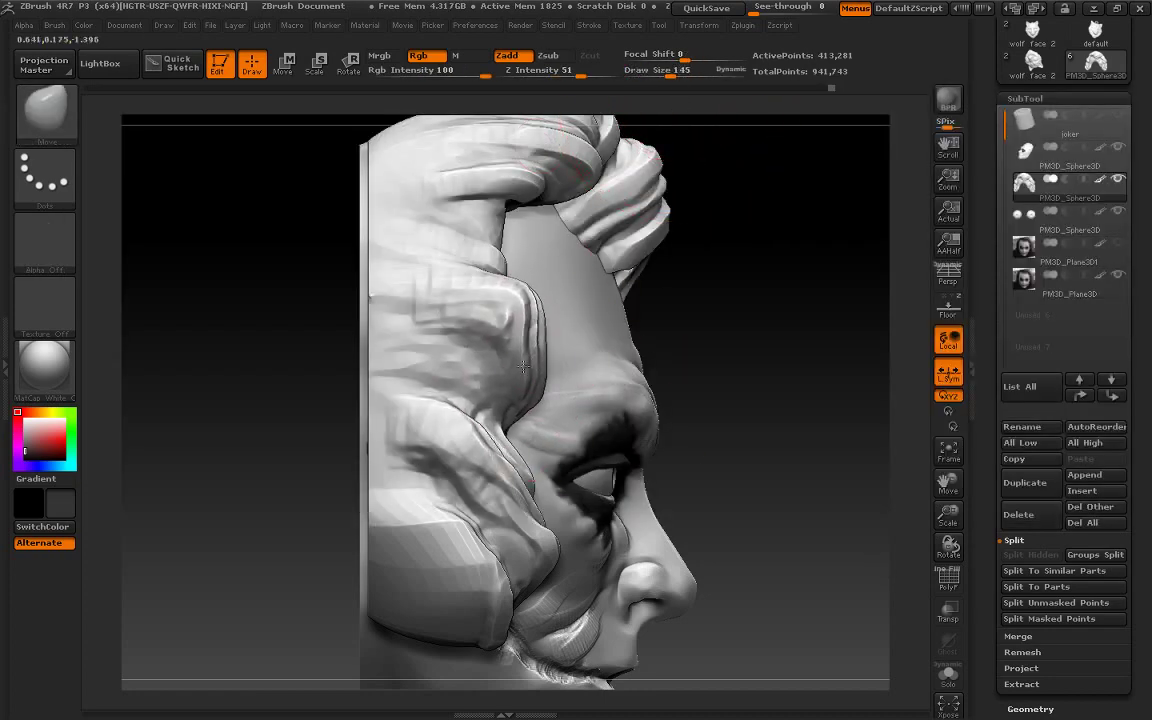
left_click_drag(523, 528, 470, 600)
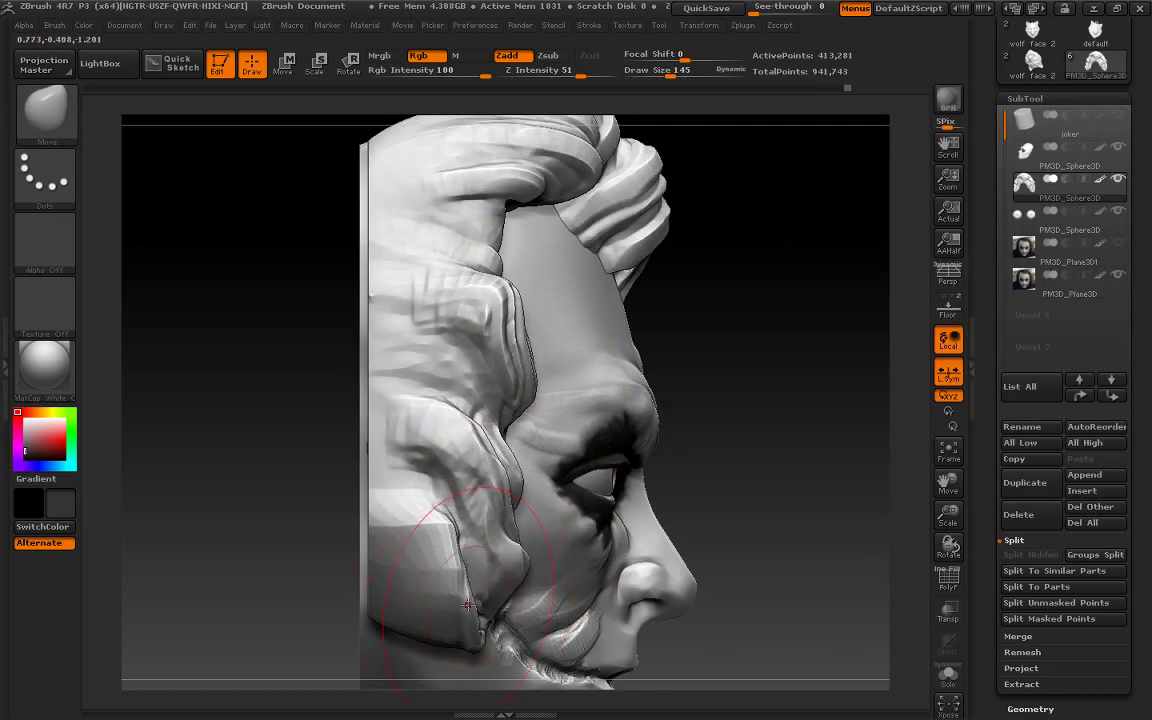
mouse_move(500, 210)
left_mouse_down()
mouse_move(554, 234)
mouse_move(480, 200)
left_mouse_up()
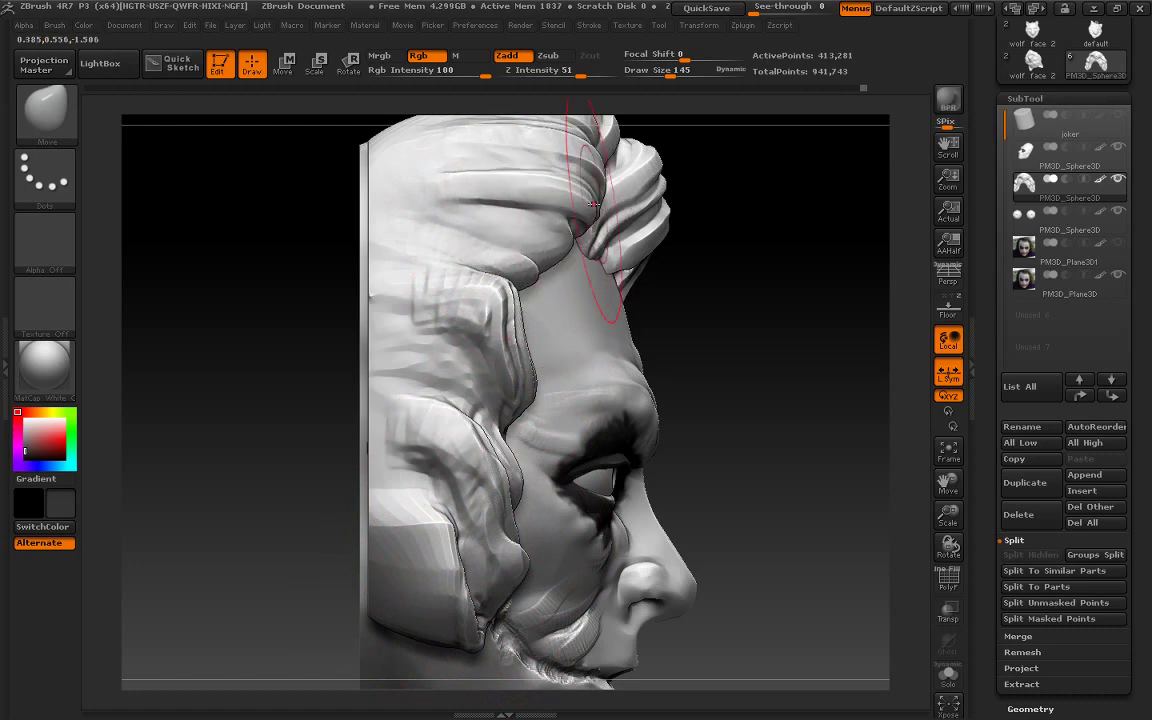
left_click_drag(830, 373, 666, 334)
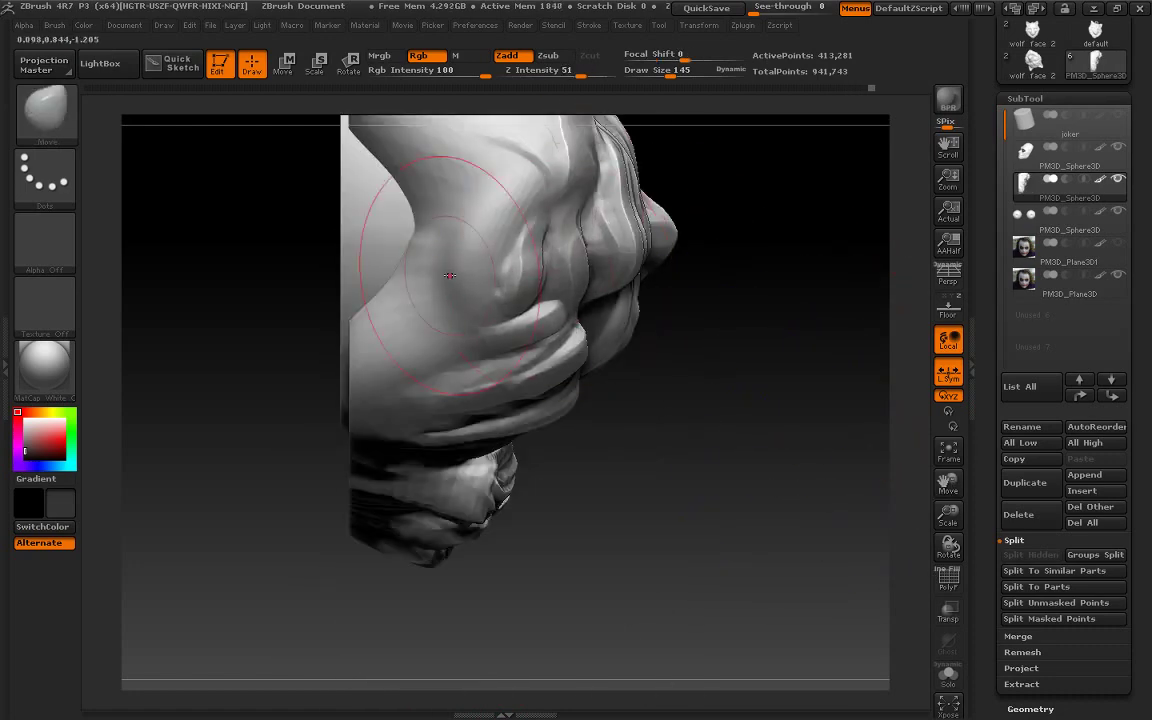
left_click_drag(410, 344, 360, 141)
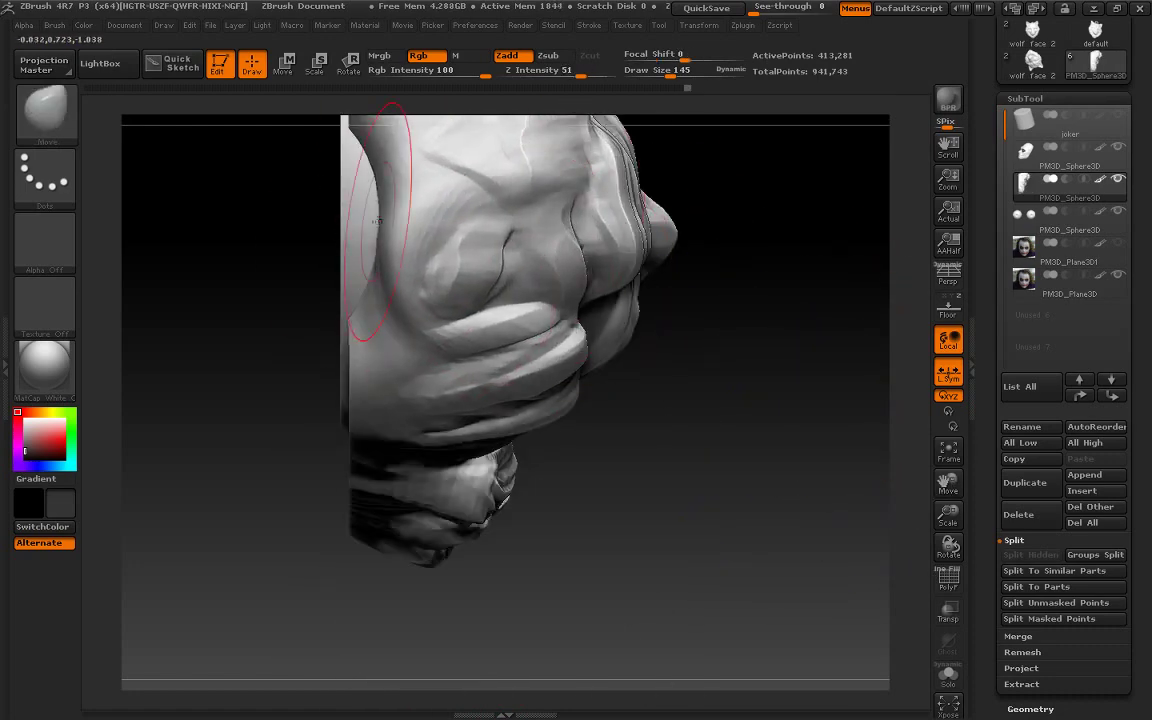
Push the cheek folds from a side angle, then return to a front view
mouse_move(944, 485)
left_mouse_down()
mouse_move(810, 442)
mouse_move(571, 498)
mouse_move(458, 335)
mouse_move(500, 300)
left_mouse_up()
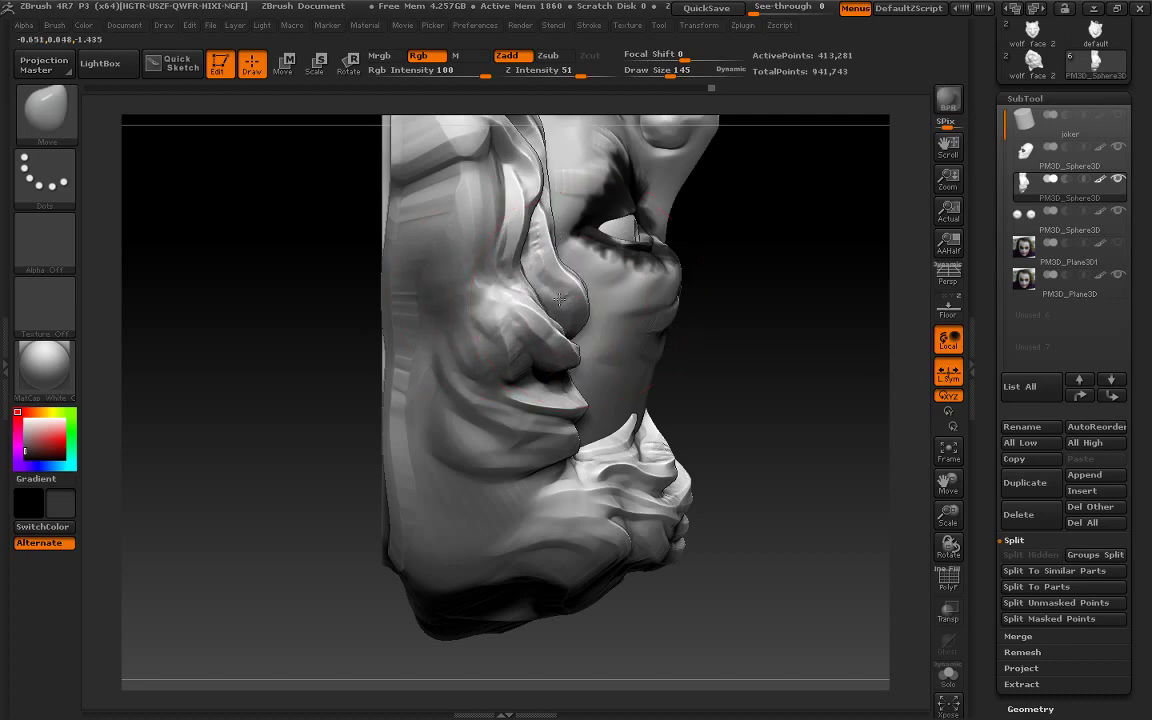
left_click_drag(948, 483, 963, 580)
left_click_drag(495, 330, 480, 480)
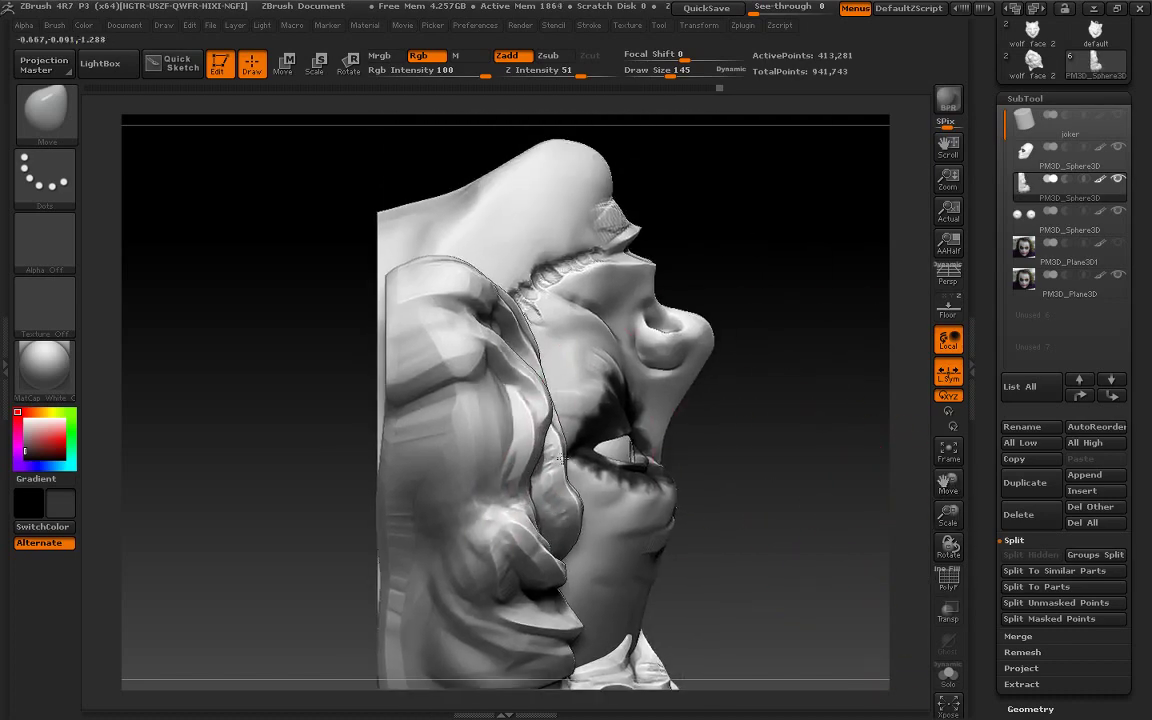
left_click_drag(300, 450, 737, 427)
mouse_move(280, 440)
left_mouse_down("shift")
mouse_move(892, 498)
mouse_move(1054, 427)
left_mouse_up("shift")
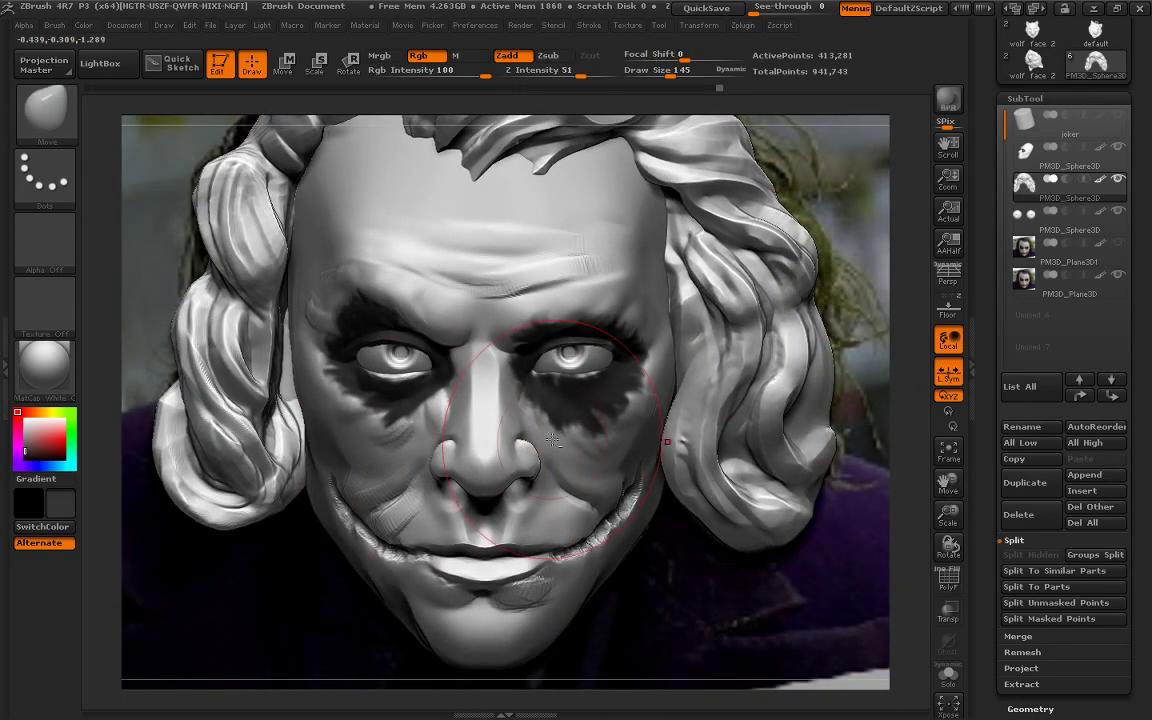
Select the face mesh subtool and save the Joker sculpt with Save As
left_click(500, 500, "alt")
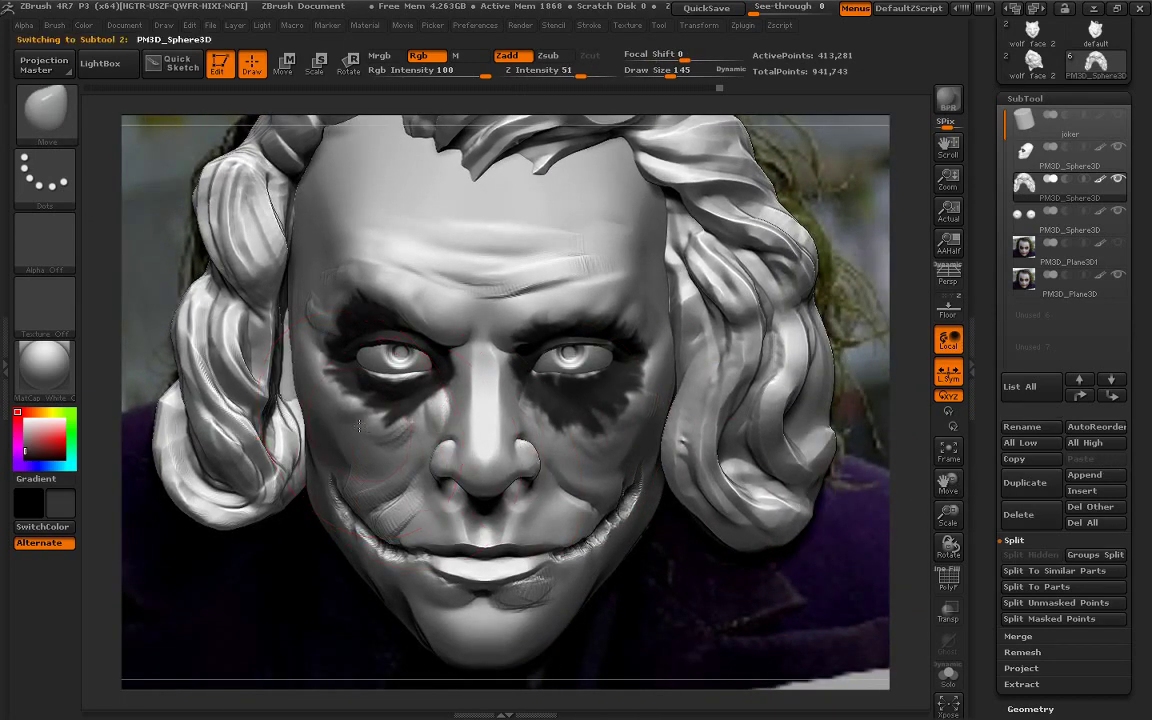
left_click(45, 110)
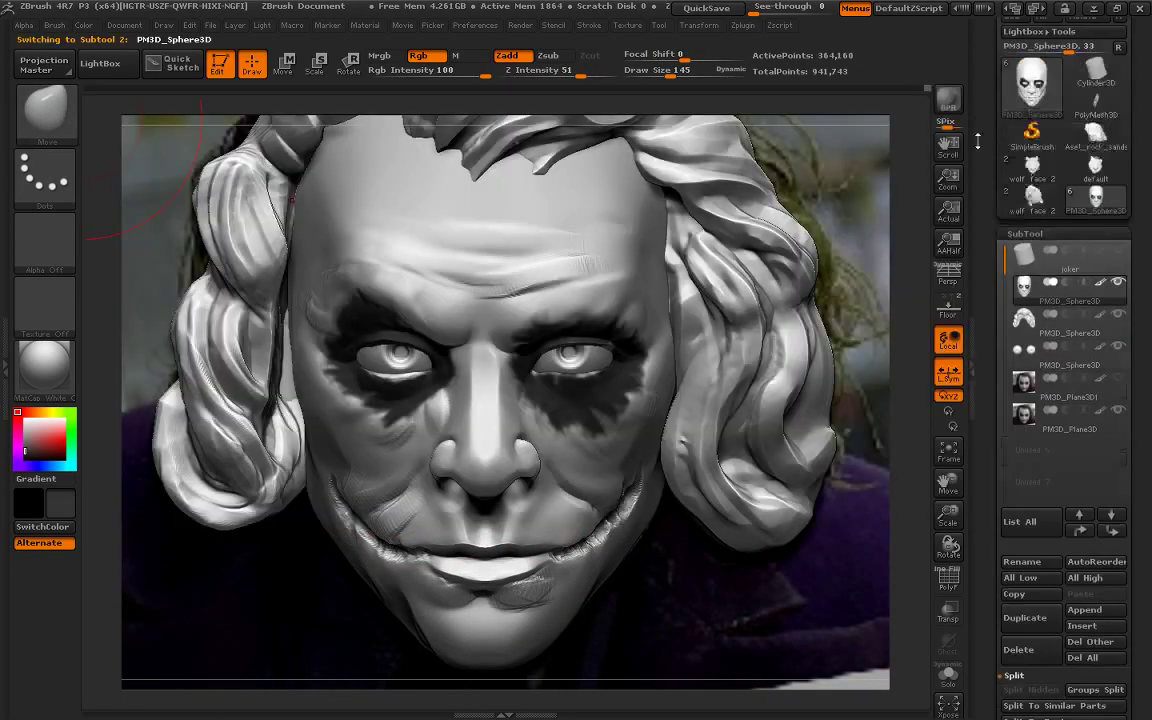
scroll(1025, 131, "up", 10)
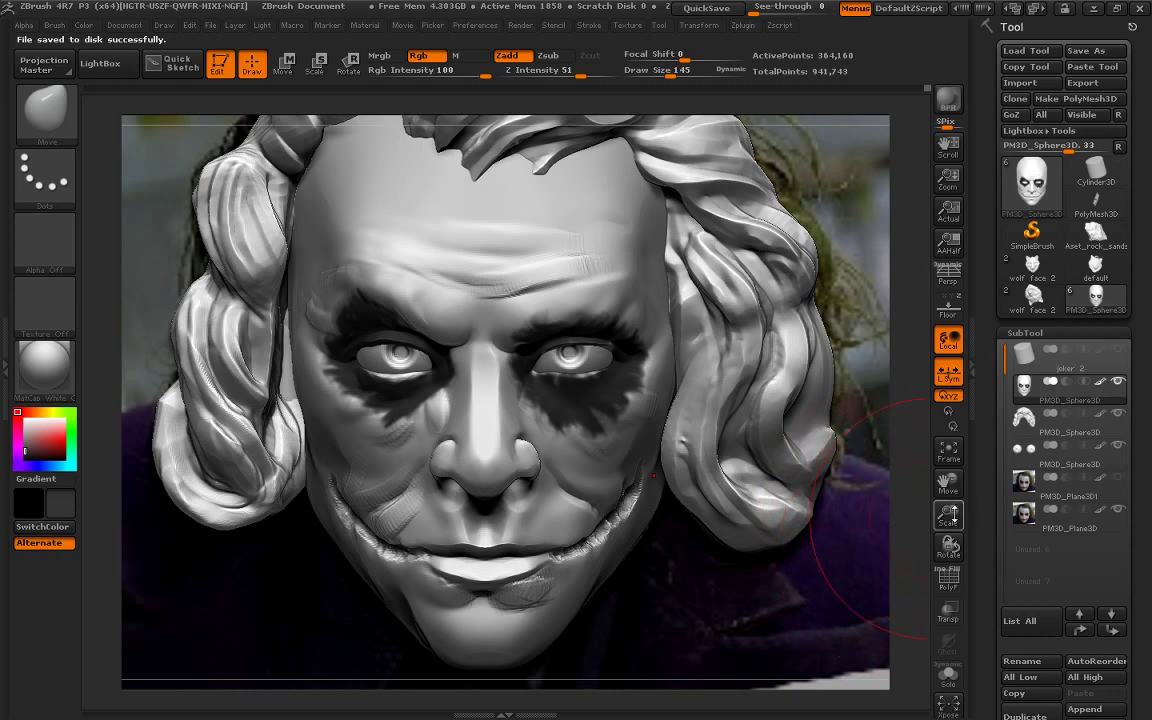
left_click_drag(948, 513, 946, 540)
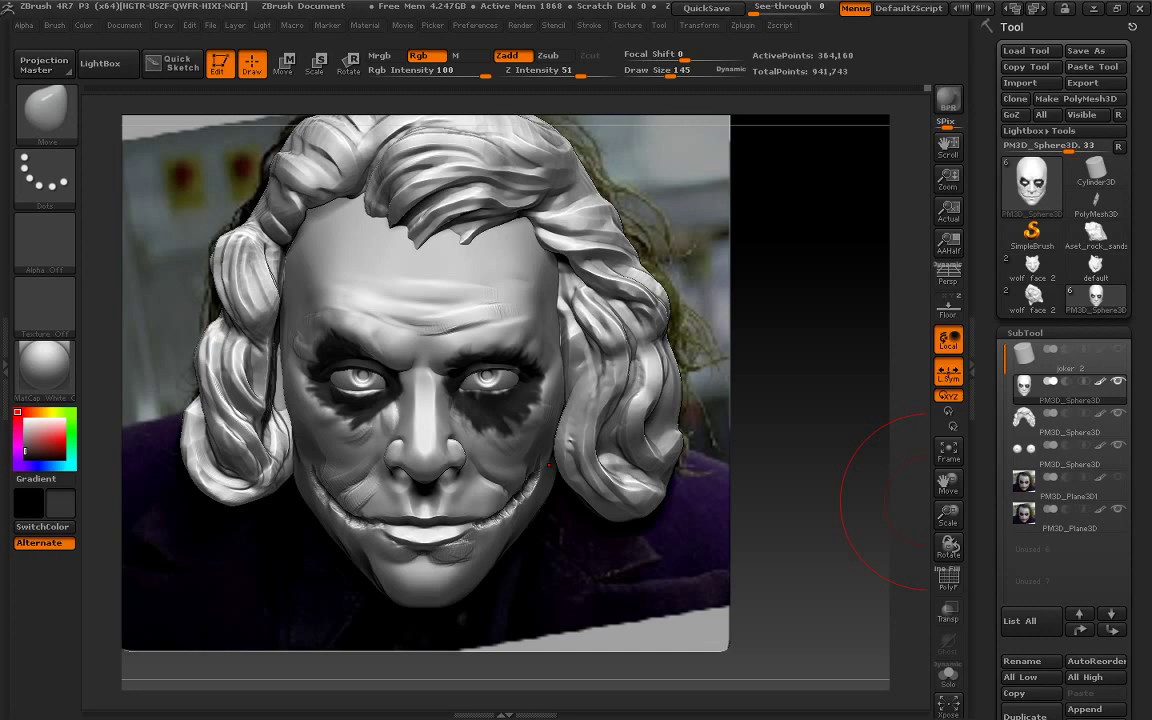
left_click_drag(928, 500, 789, 502)
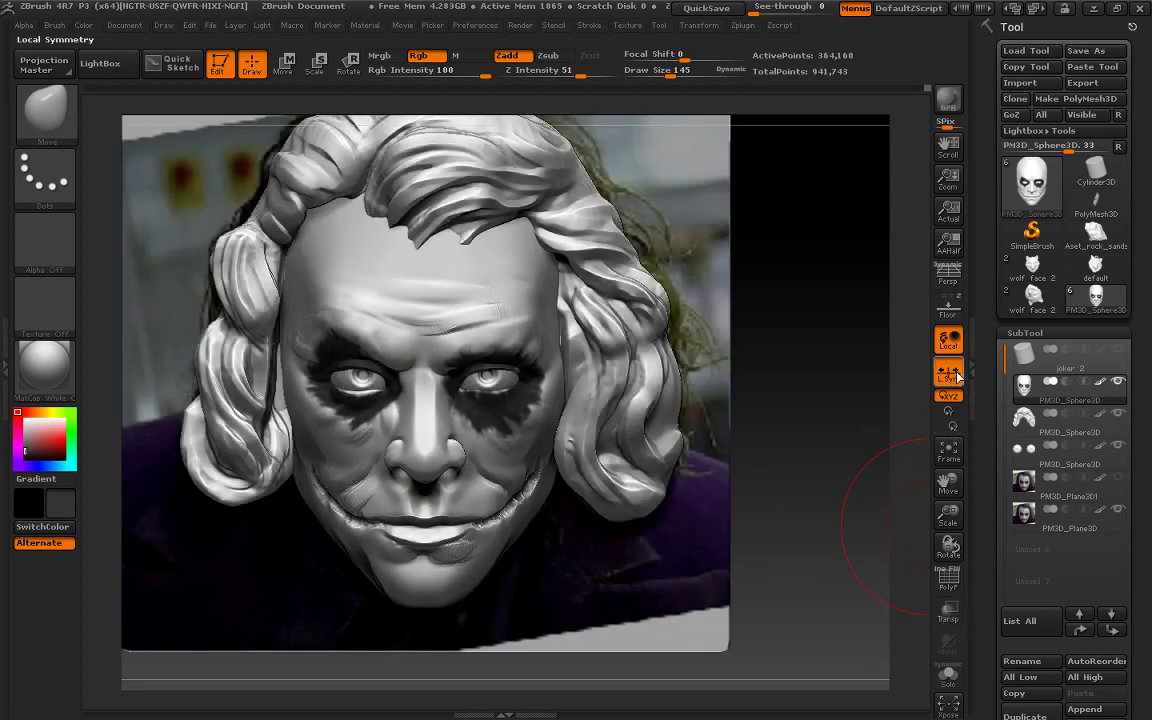
Turn on the floor, select the hair subtool, and push the forehead, top and right-side hair outward
left_click(958, 312)
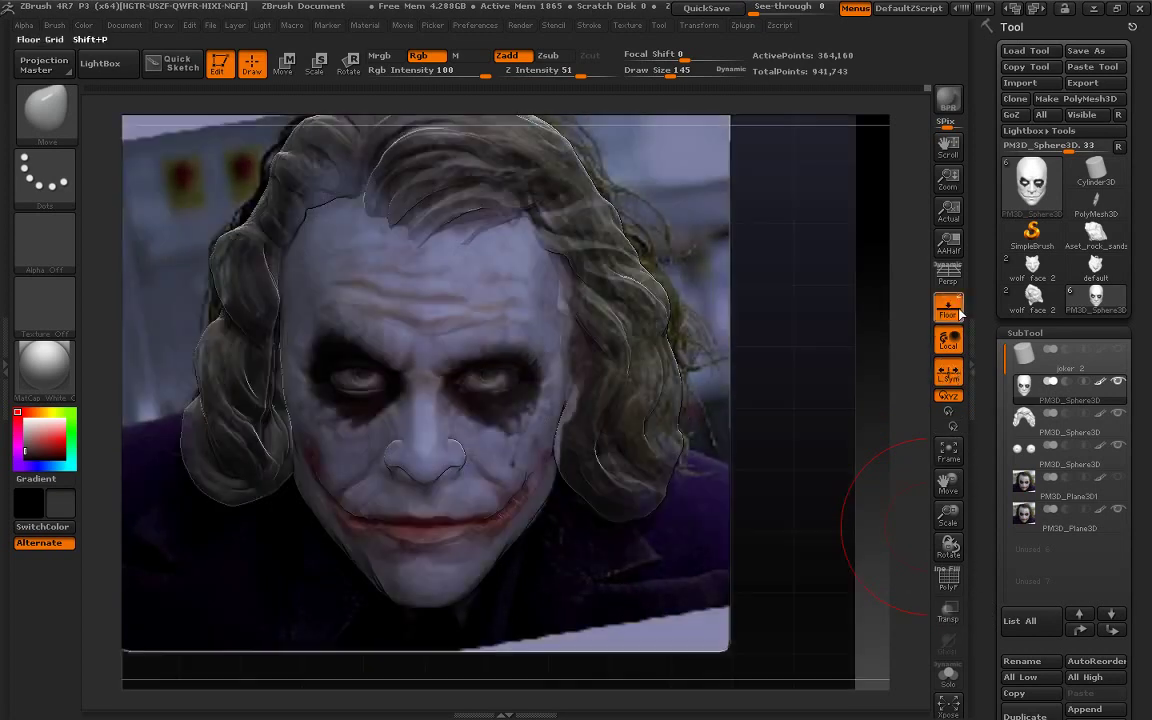
left_click(45, 108)
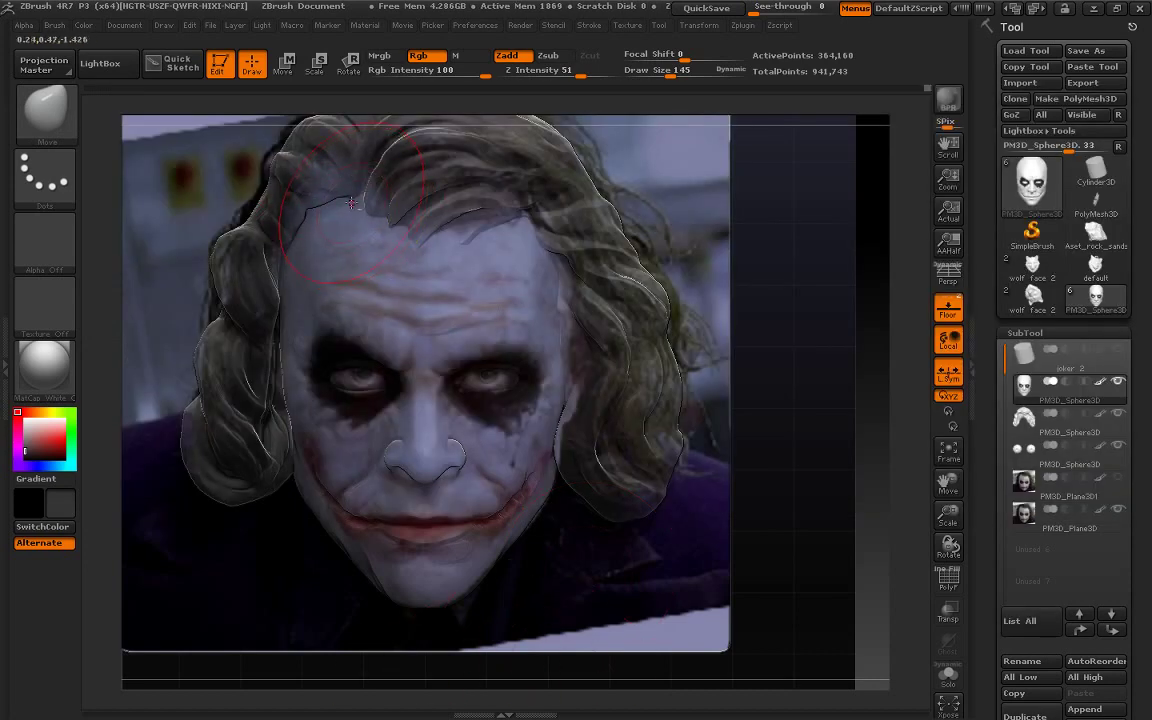
left_click(341, 193, "alt")
left_click_drag(320, 196, 234, 205)
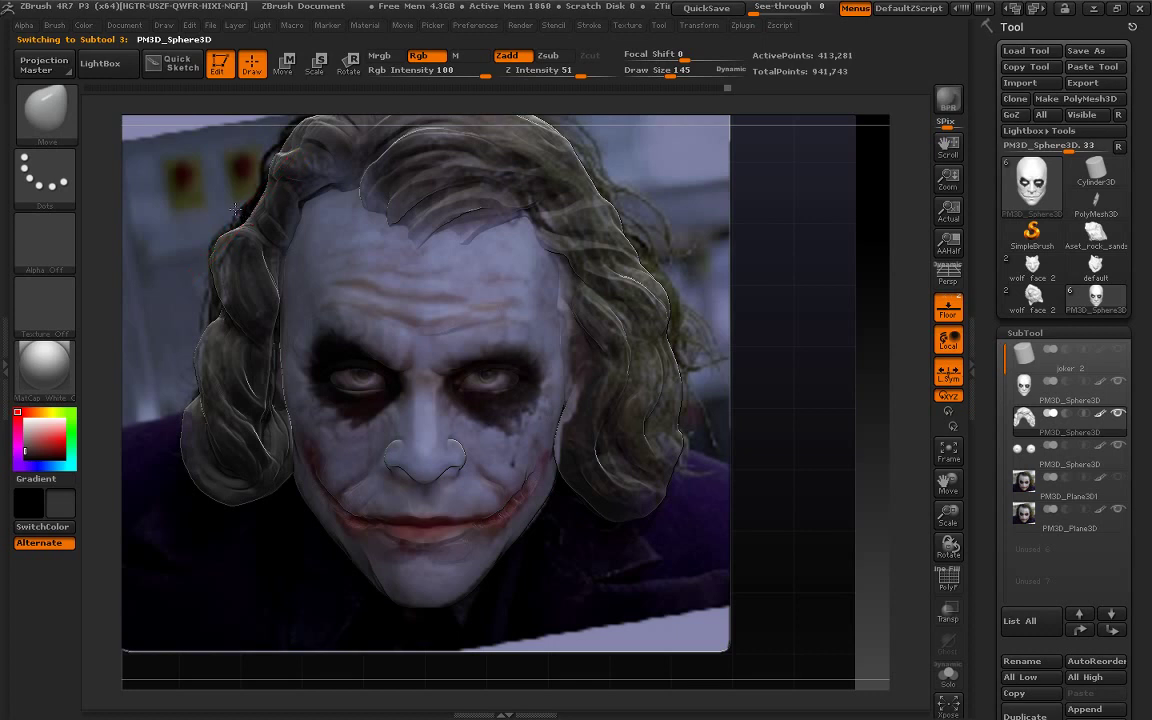
left_click_drag(855, 435, 951, 545)
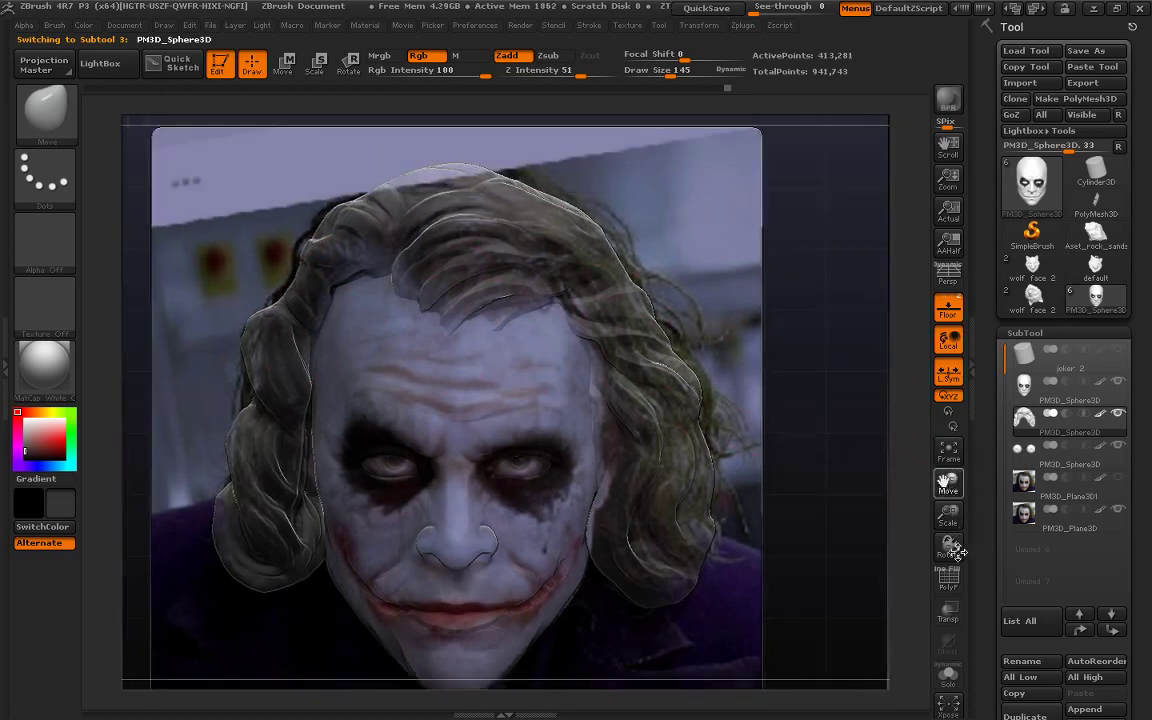
key("s")
left_click_drag(600, 70, 640, 70)
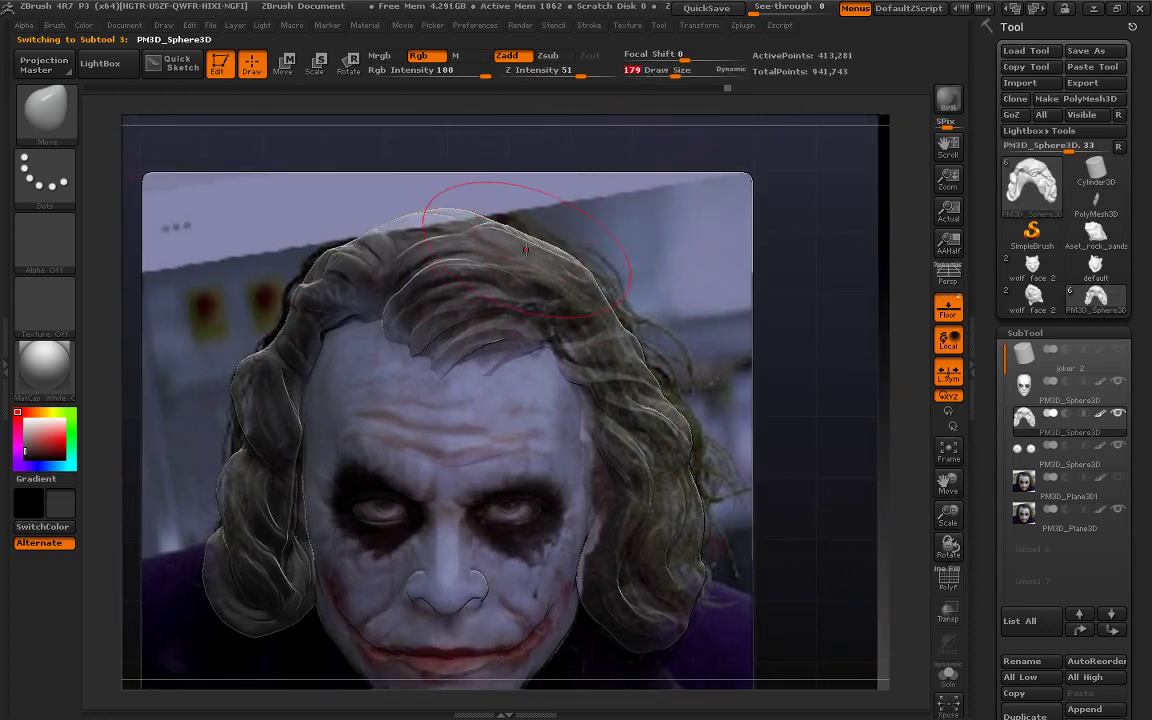
mouse_move(440, 200)
left_mouse_down()
mouse_move(510, 243)
mouse_move(424, 175)
mouse_move(386, 219)
mouse_move(505, 190)
left_mouse_up()
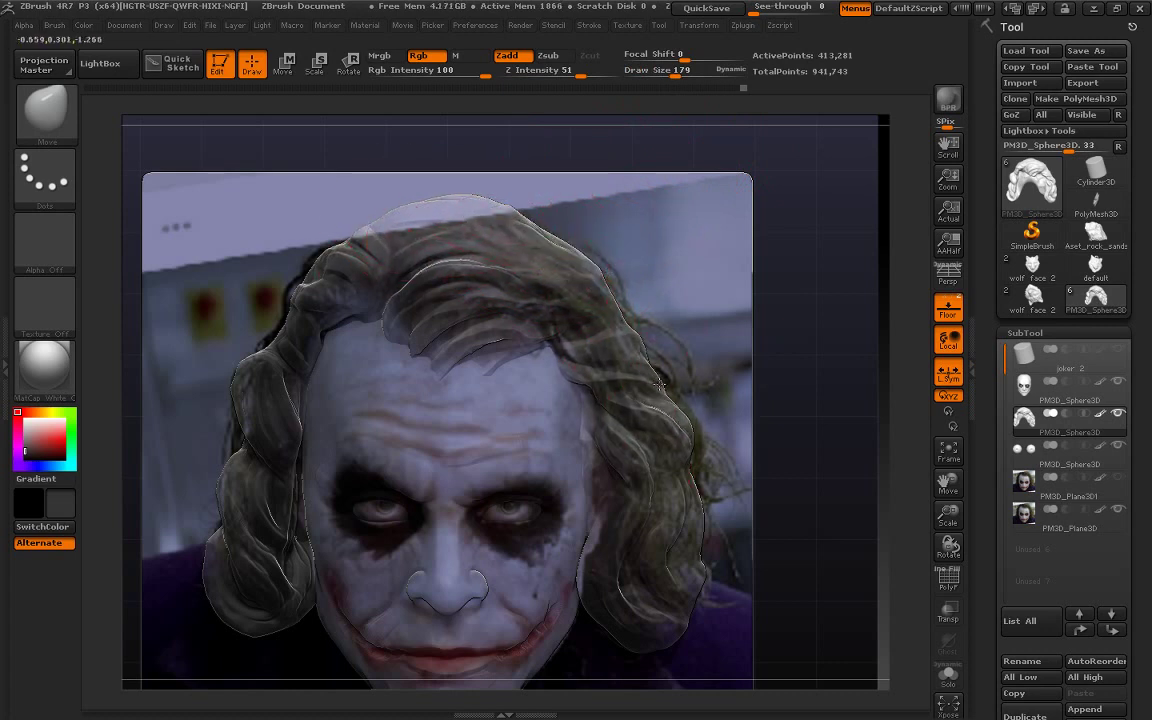
mouse_move(593, 282)
left_mouse_down()
mouse_move(651, 366)
mouse_move(628, 367)
left_mouse_up()
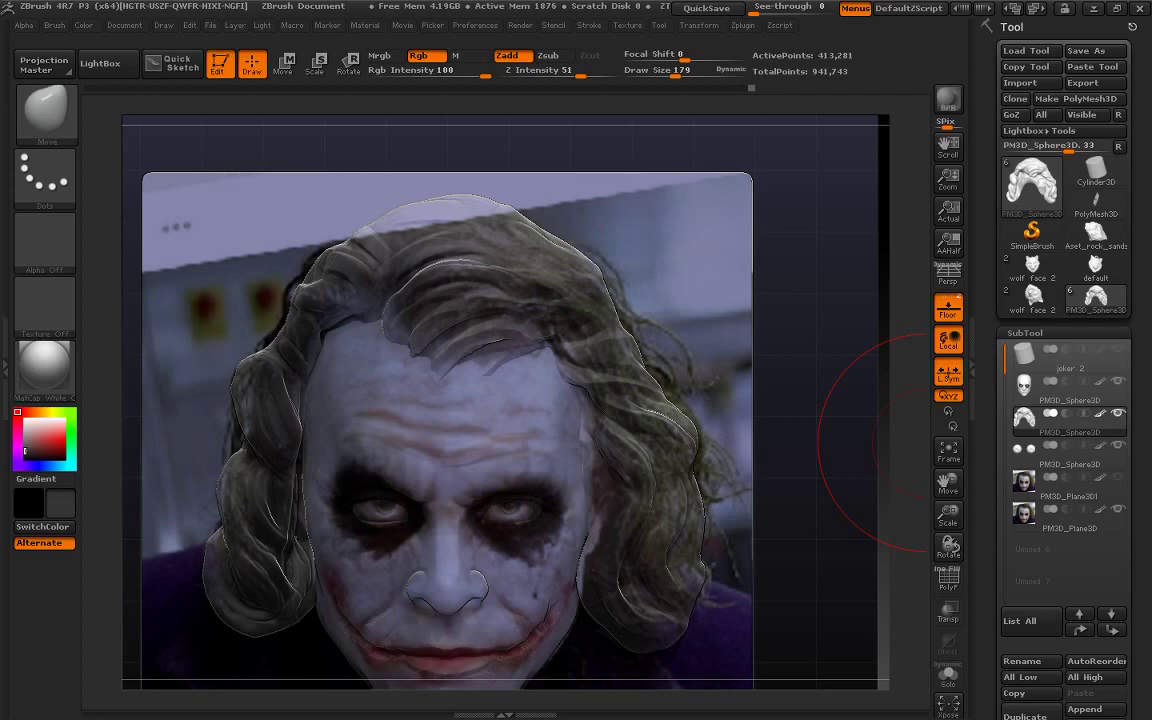
Choose the InsertSphere brush and insert an ear sphere at the side of the face mesh
left_click(45, 110)
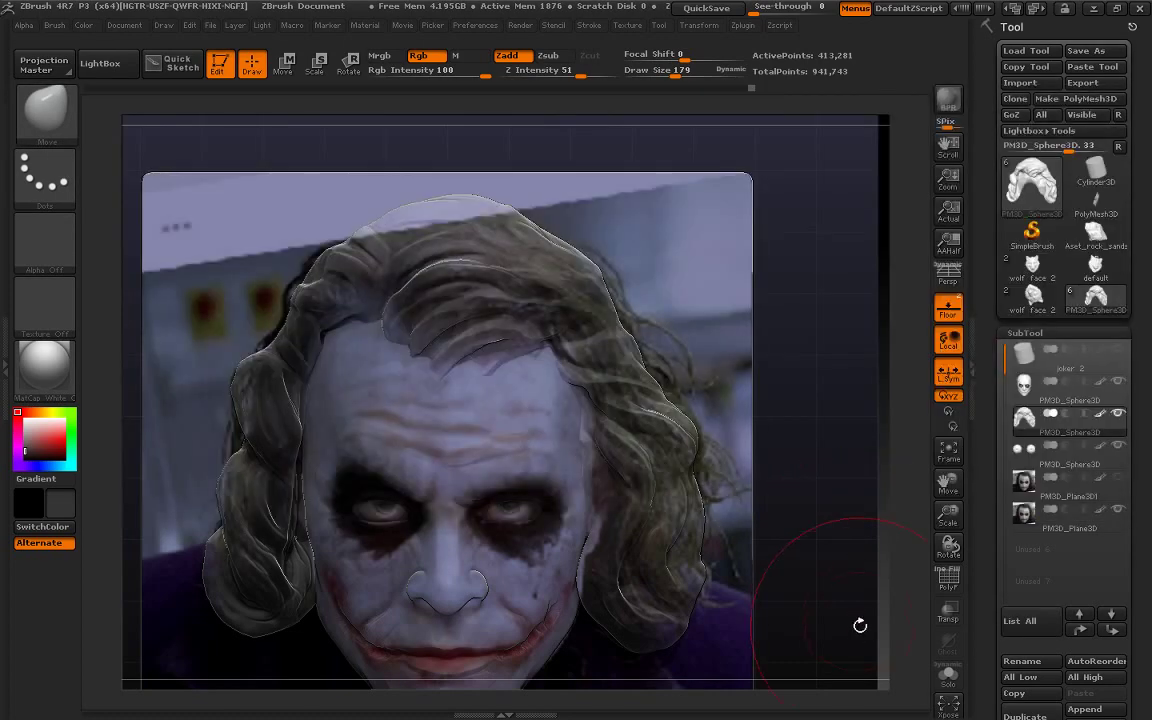
left_click_drag(860, 625, 810, 357, "shift")
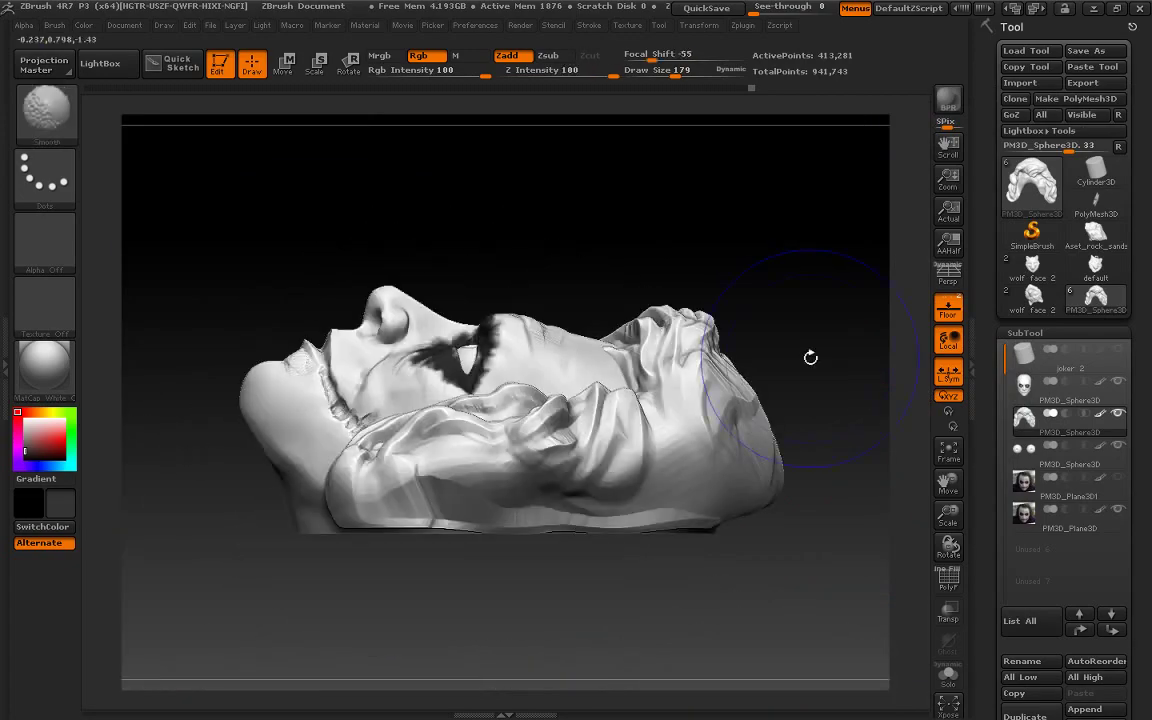
key("b")
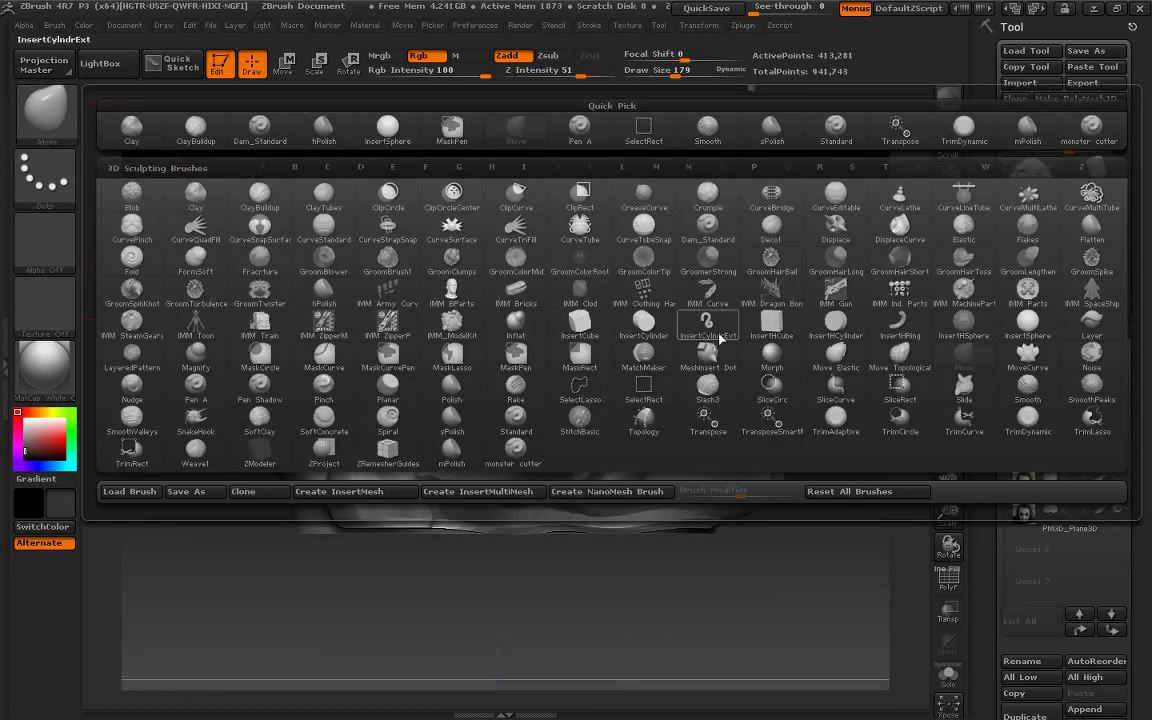
left_click(452, 290)
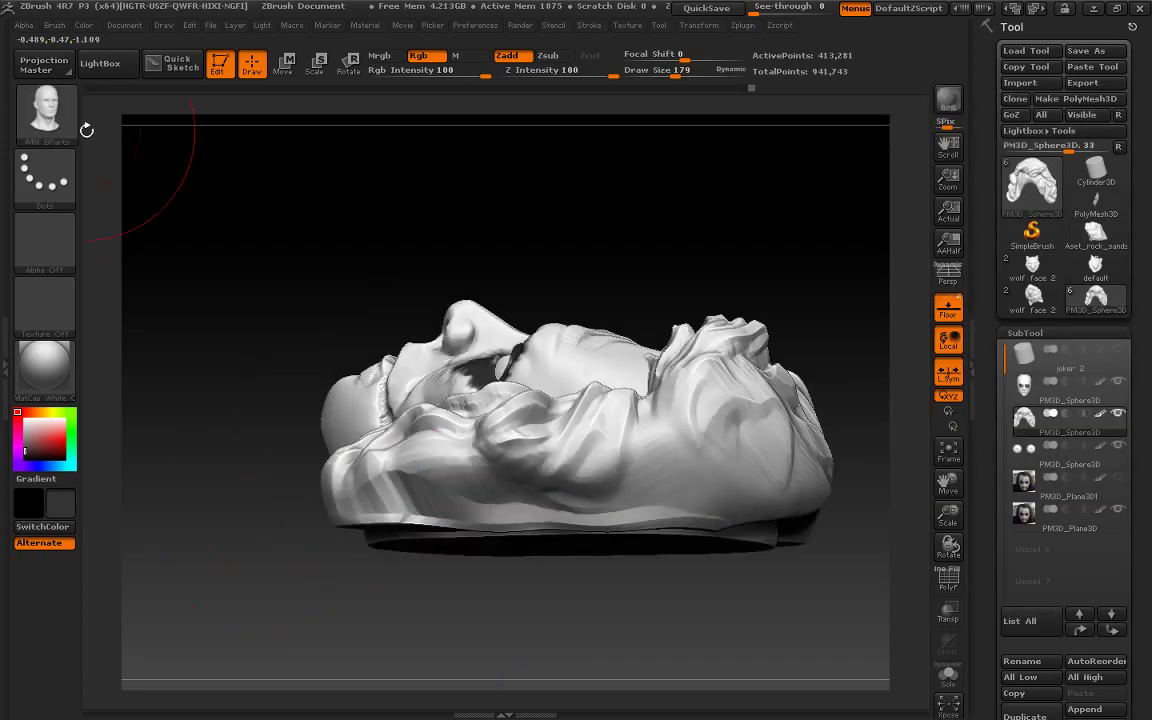
left_click(45, 110)
left_click(452, 130)
mouse_move(540, 205)
left_mouse_down()
mouse_move(710, 306)
mouse_move(771, 309)
mouse_move(700, 350)
left_mouse_up()
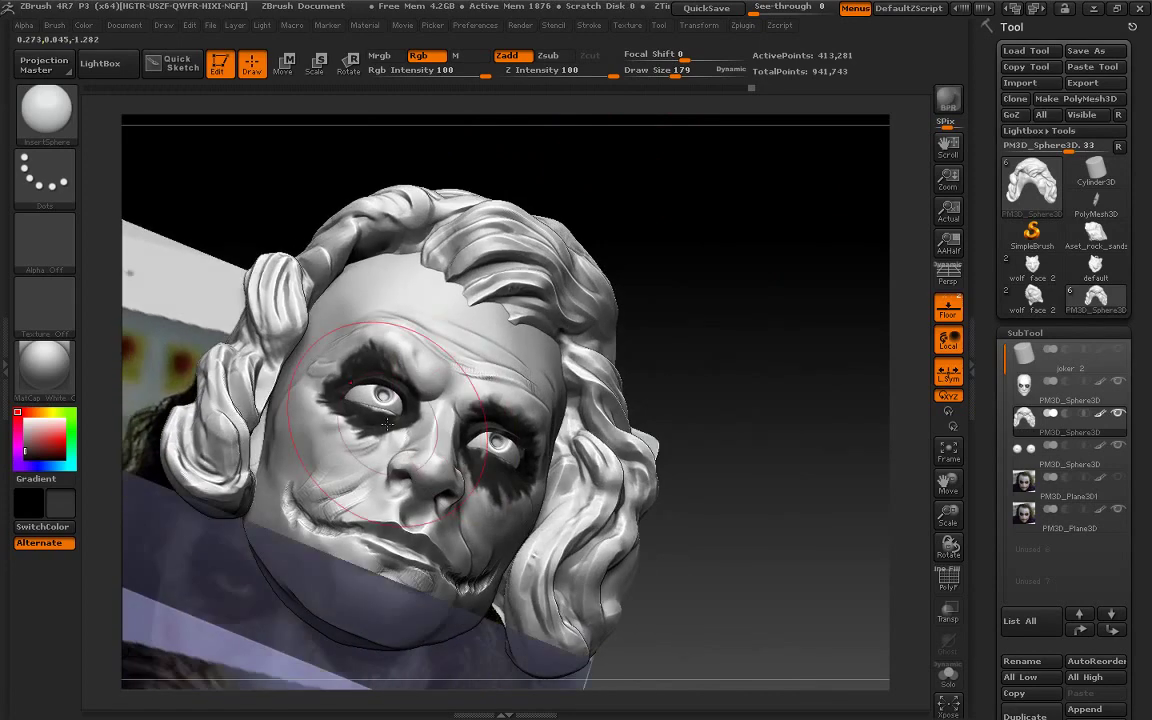
left_click(270, 444, "alt")
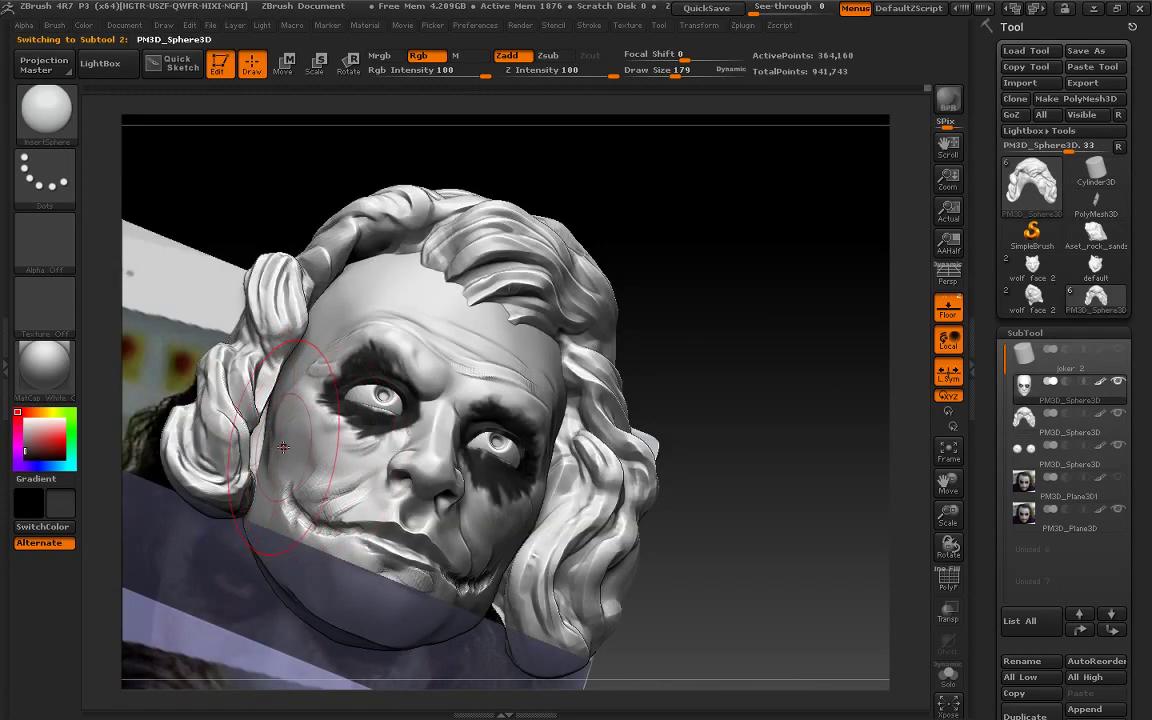
left_click(270, 383, "alt")
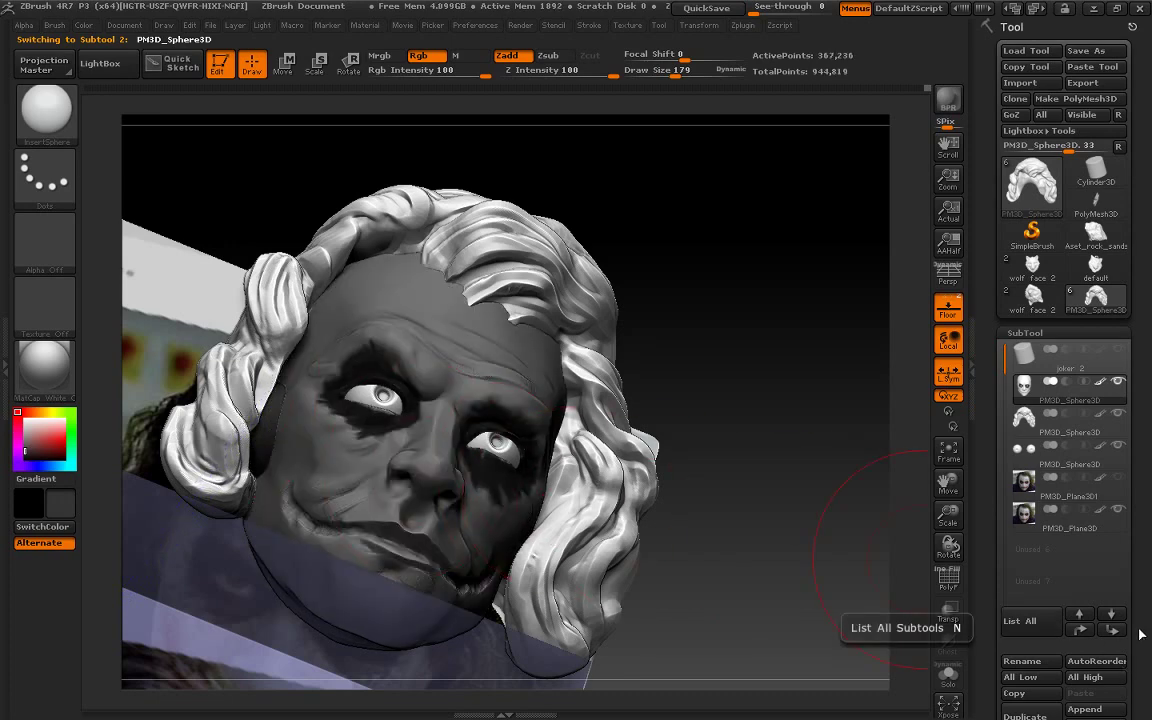
left_click_drag(1139, 598, 1139, 378)
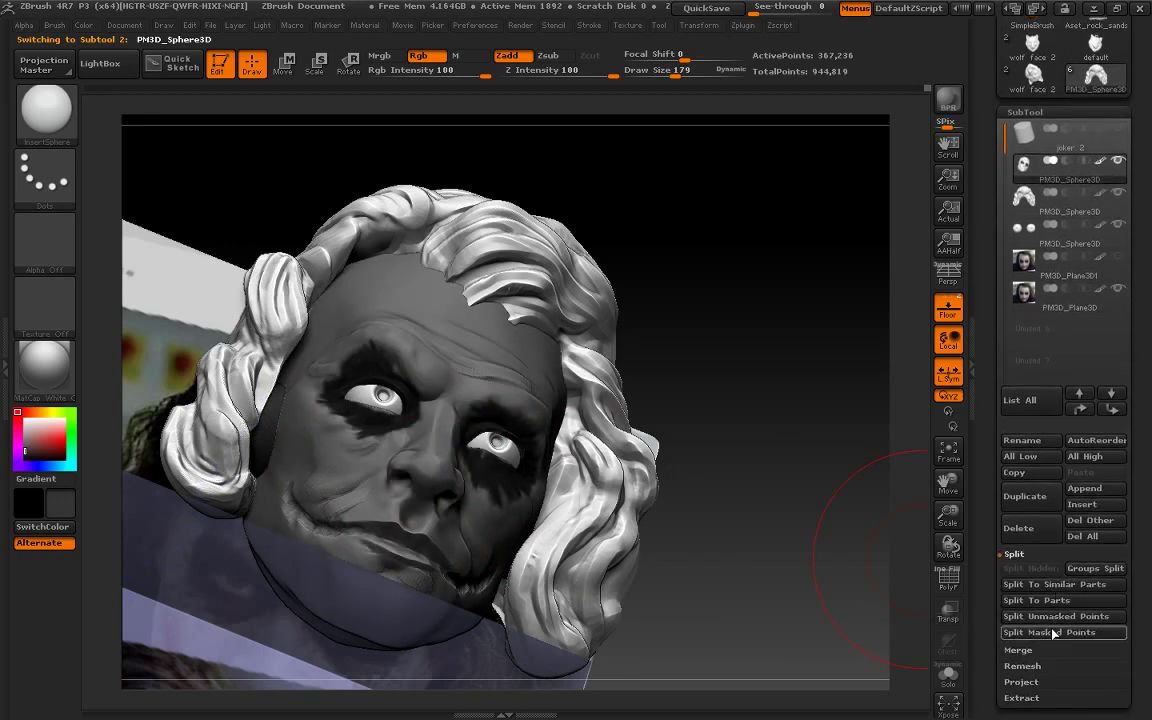
Split the inserted ear sphere into its own subtool and set the Move brush to Draw Size 120
left_click(1056, 616)
left_click(1024, 201)
left_click_drag(724, 380, 791, 505)
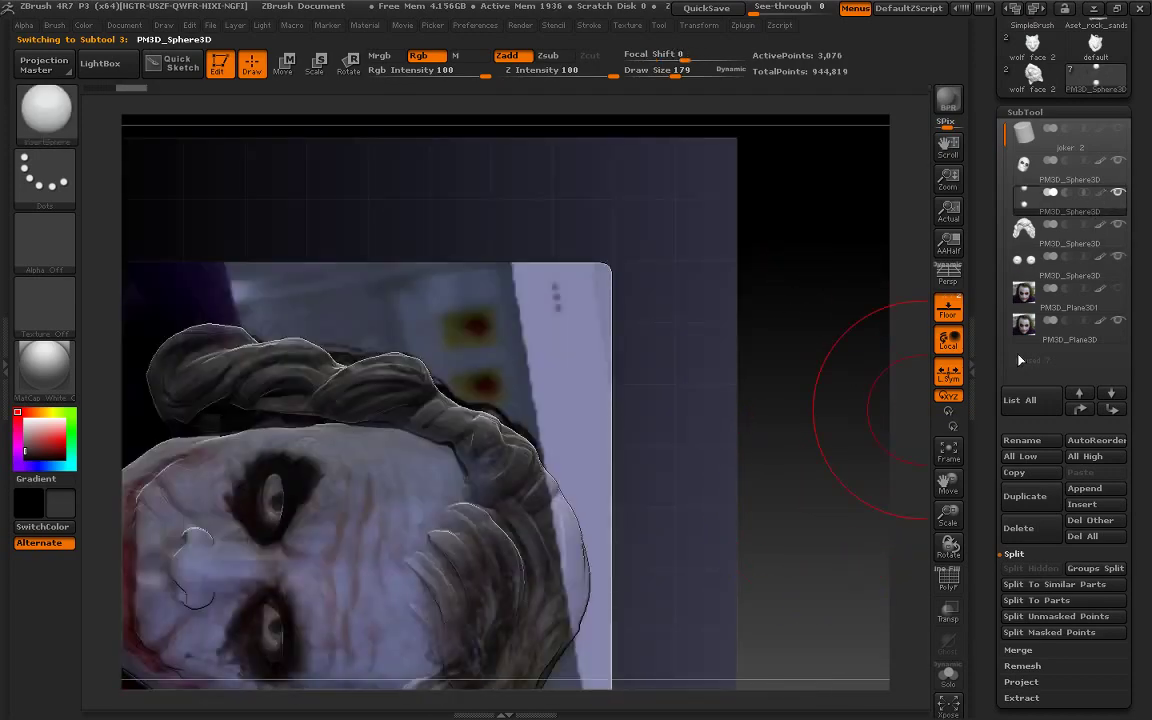
mouse_move(916, 322)
left_mouse_down()
mouse_move(825, 342)
mouse_move(856, 403)
mouse_move(793, 360)
left_mouse_up()
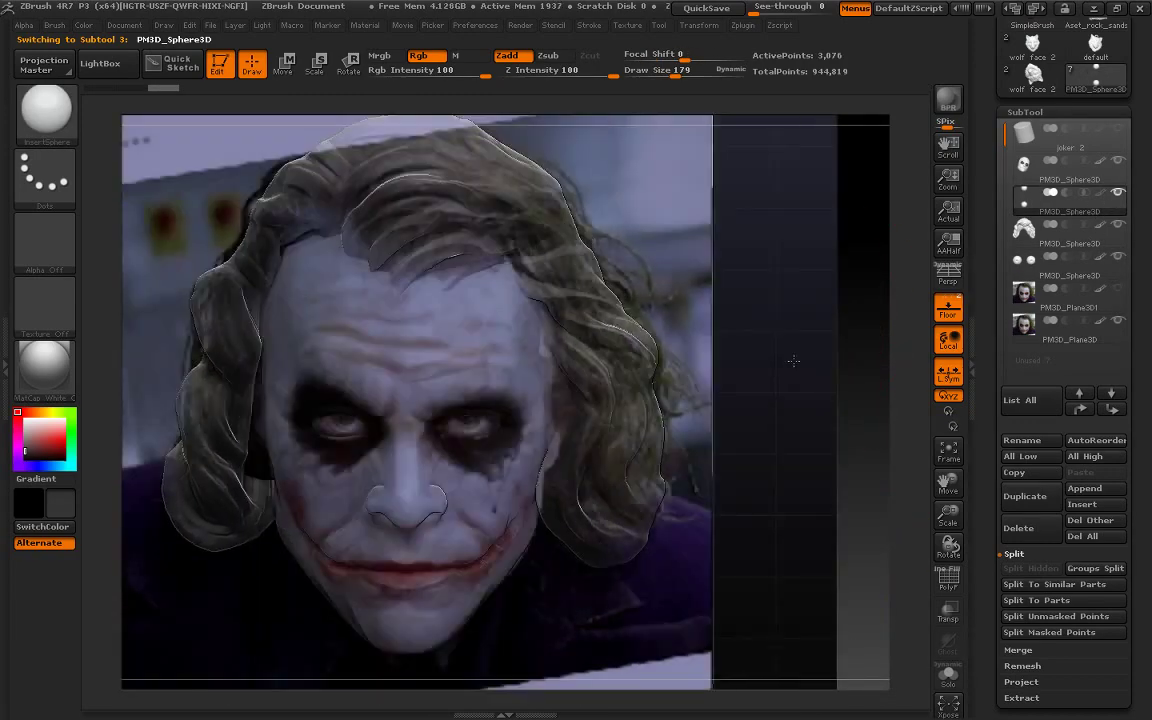
key("b")
key("m")
key("v")
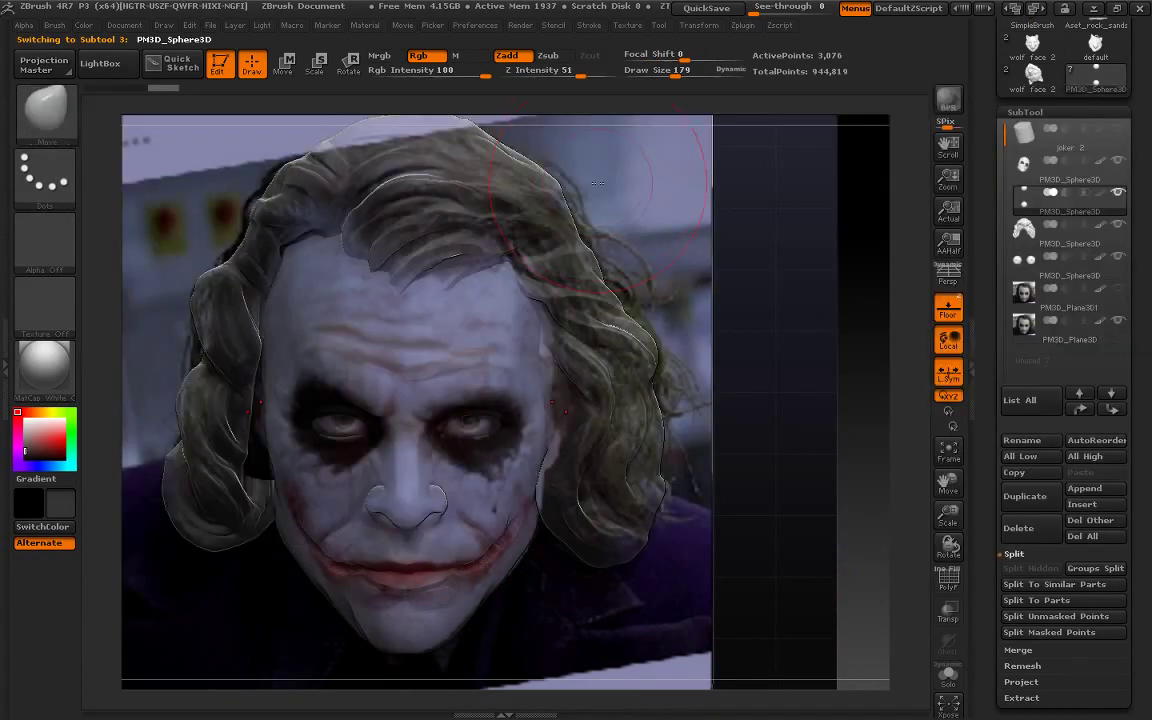
left_click_drag(676, 71, 664, 72)
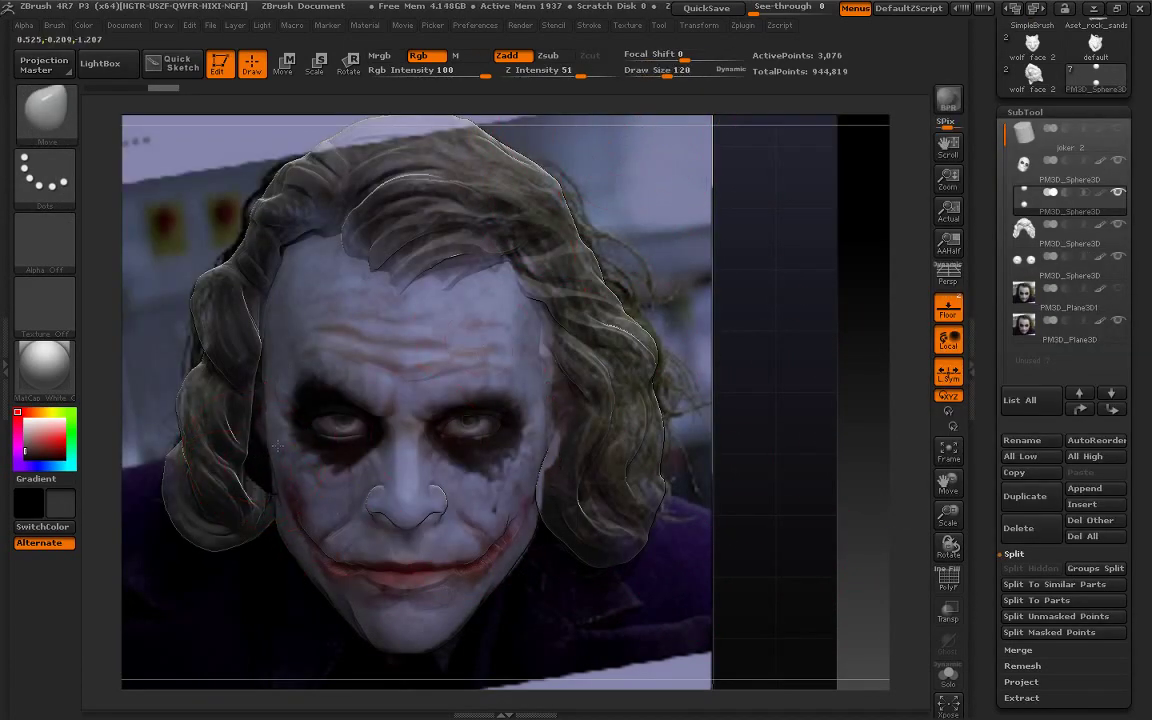
Turn off the floor grid, hide the ear piece, and check the ear side from below
left_click(948, 612)
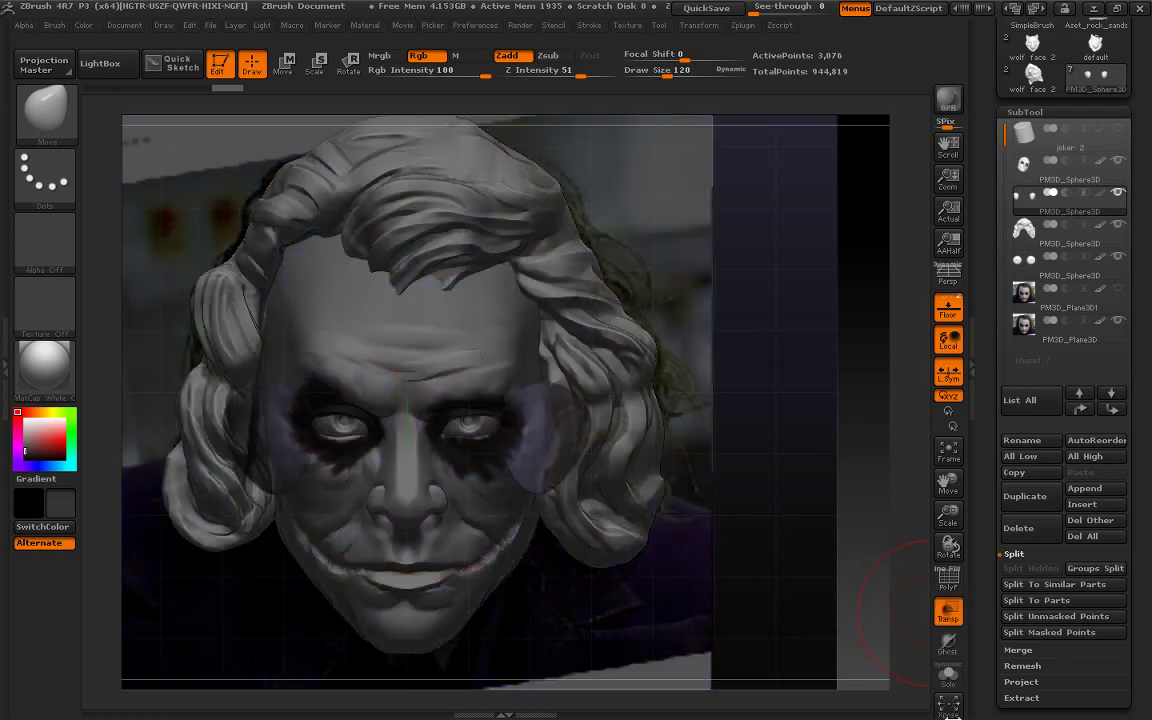
left_click(948, 612)
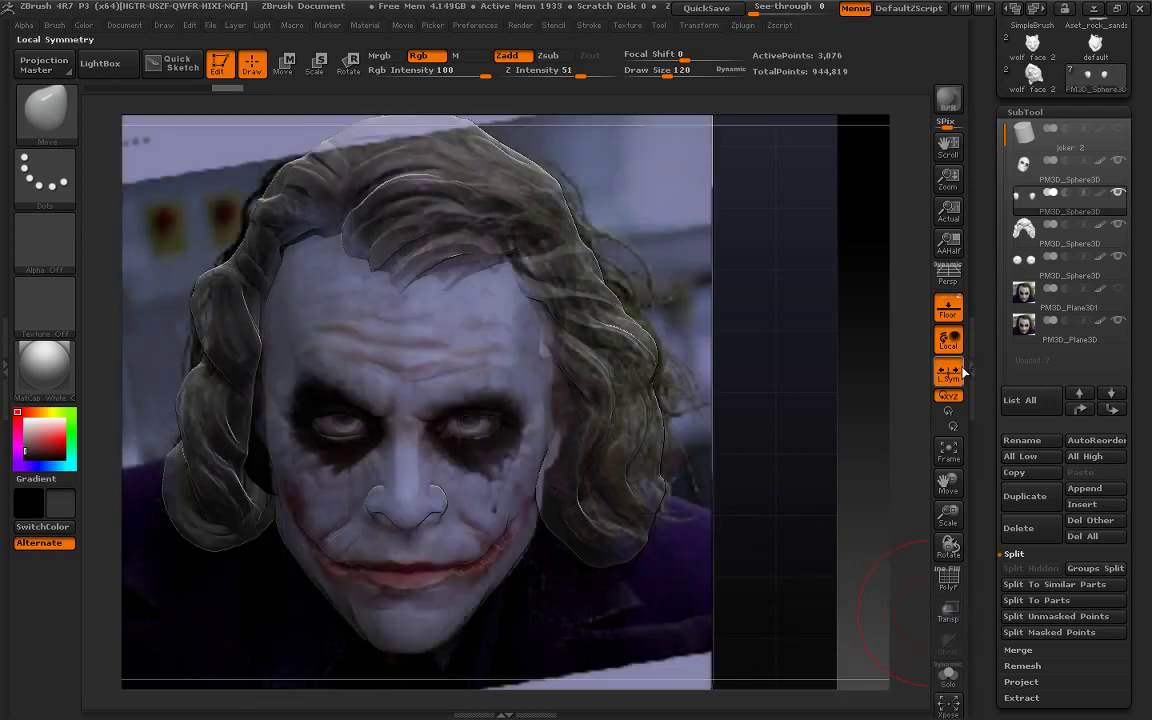
left_click(948, 308)
mouse_move(853, 434)
left_mouse_down()
mouse_move(836, 365)
mouse_move(846, 460)
left_mouse_up()
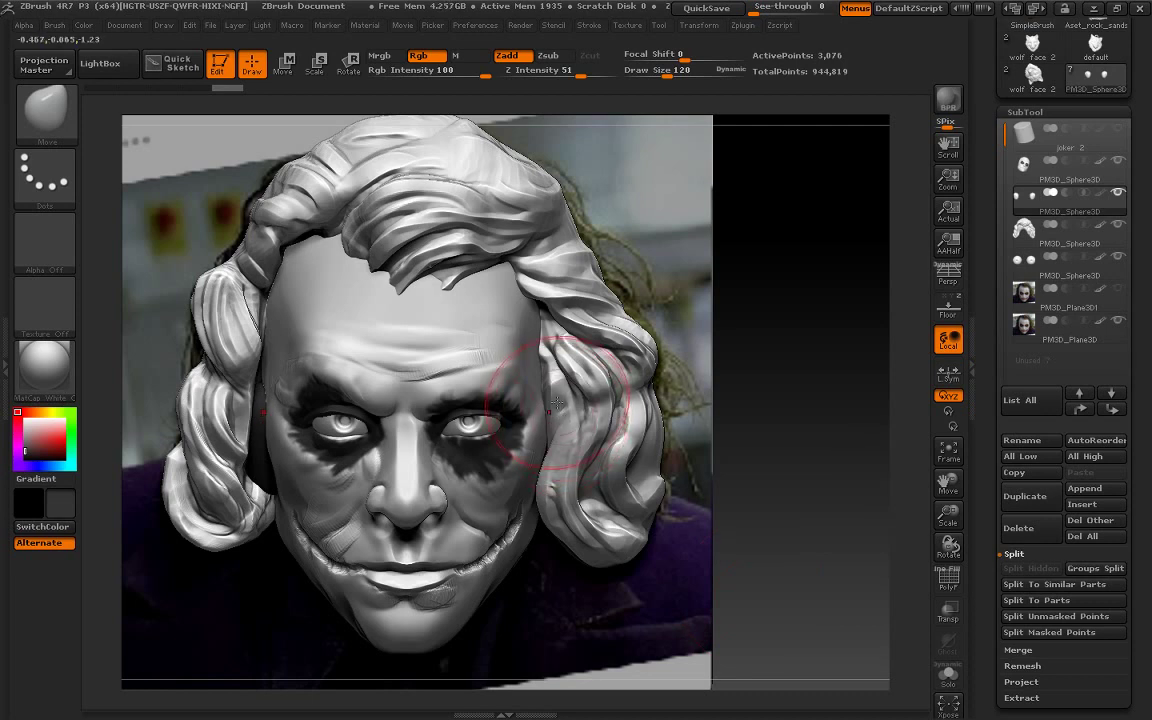
left_click_drag(882, 411, 478, 452)
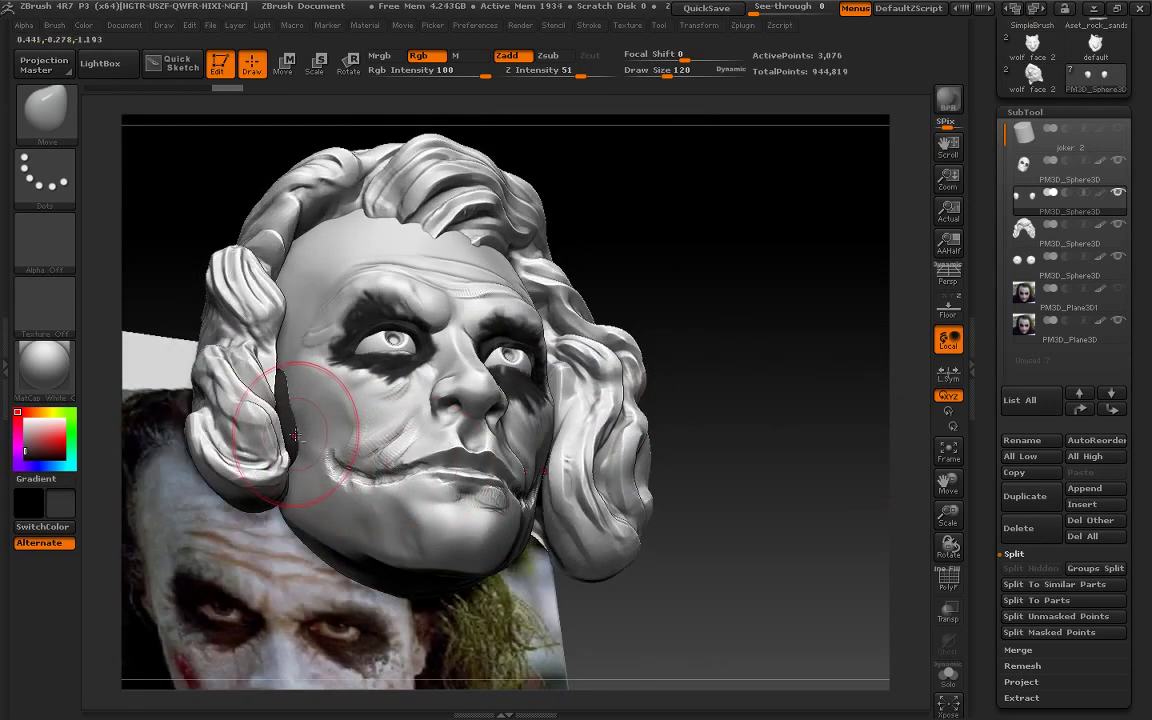
left_click(300, 375, "alt")
mouse_move(660, 330)
left_mouse_down()
mouse_move(713, 324)
mouse_move(707, 334)
left_mouse_up()
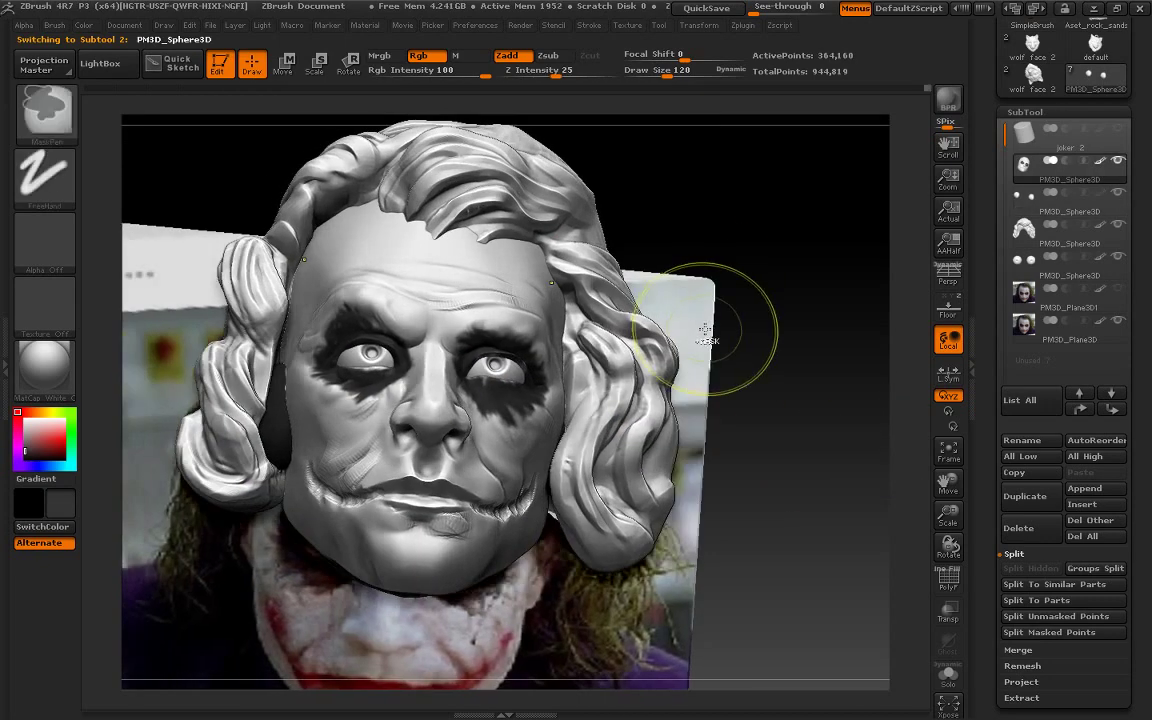
left_click(1117, 192)
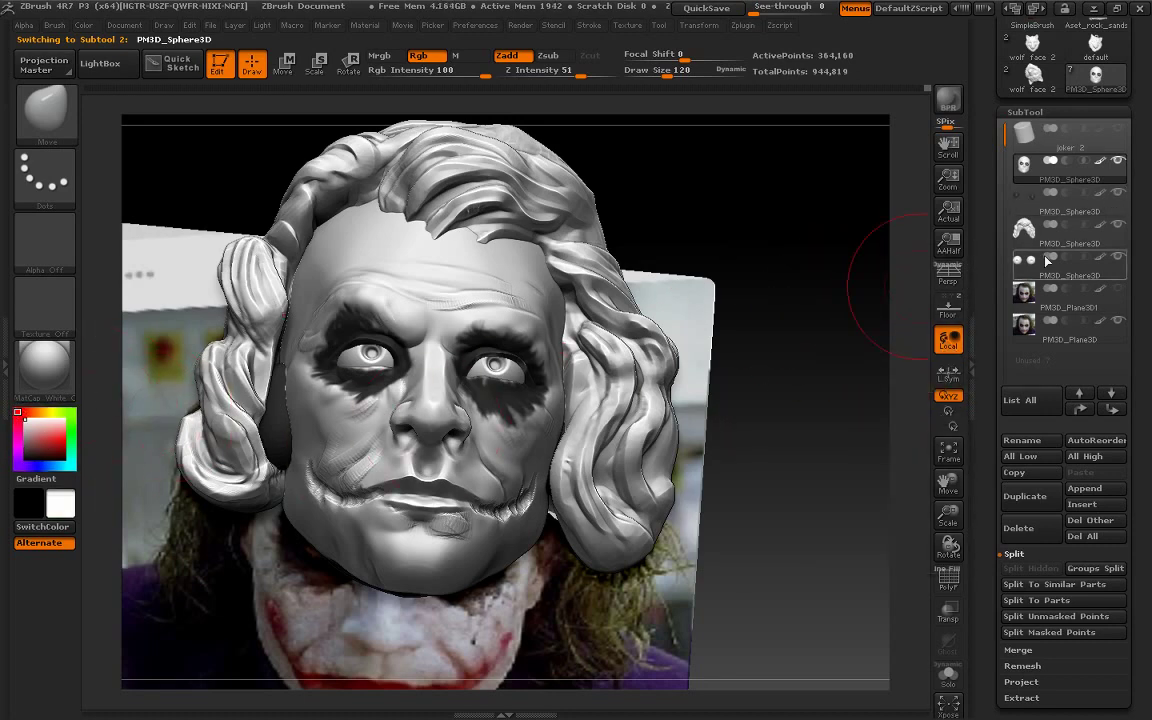
left_click_drag(848, 374, 893, 525)
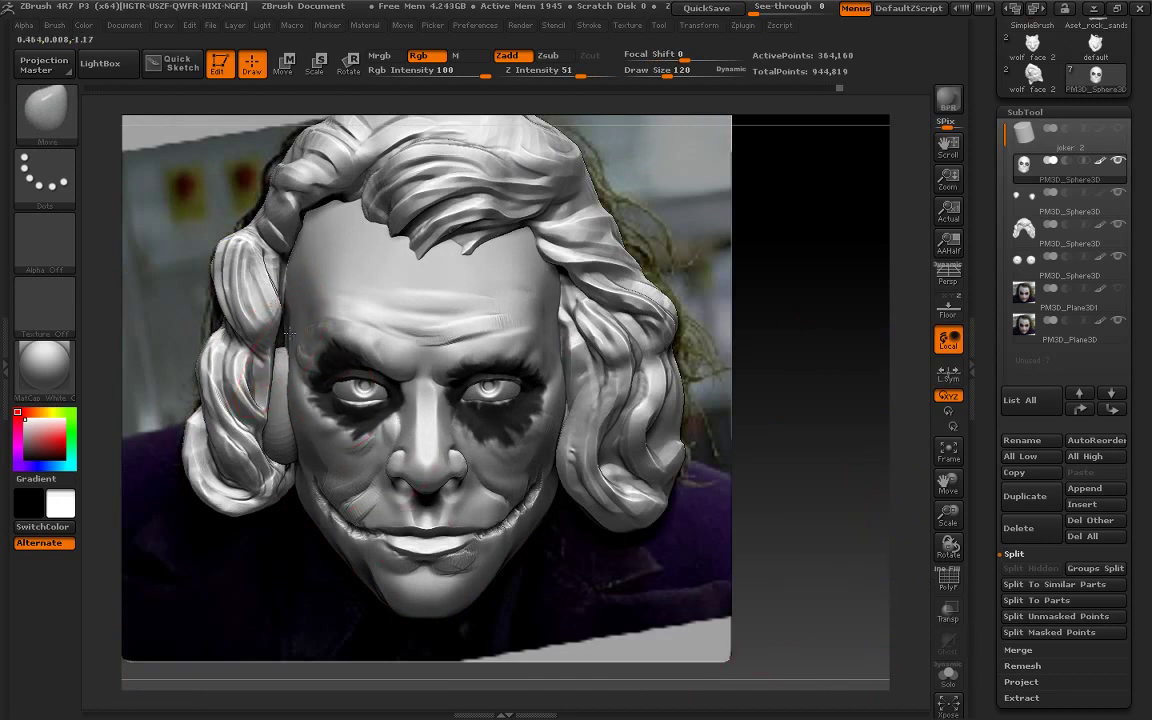
Reshape the ear beside the left cheek with the Move brush
left_click(277, 448, "alt")
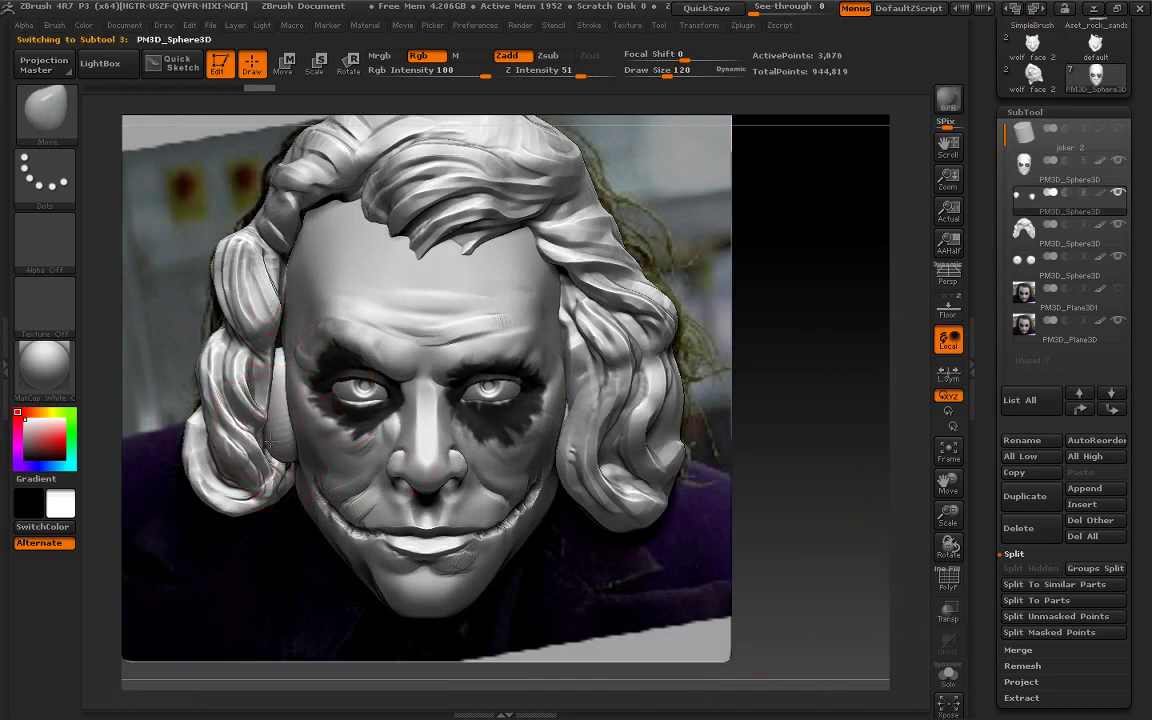
left_click_drag(270, 441, 272, 366)
left_click_drag(277, 316, 298, 245)
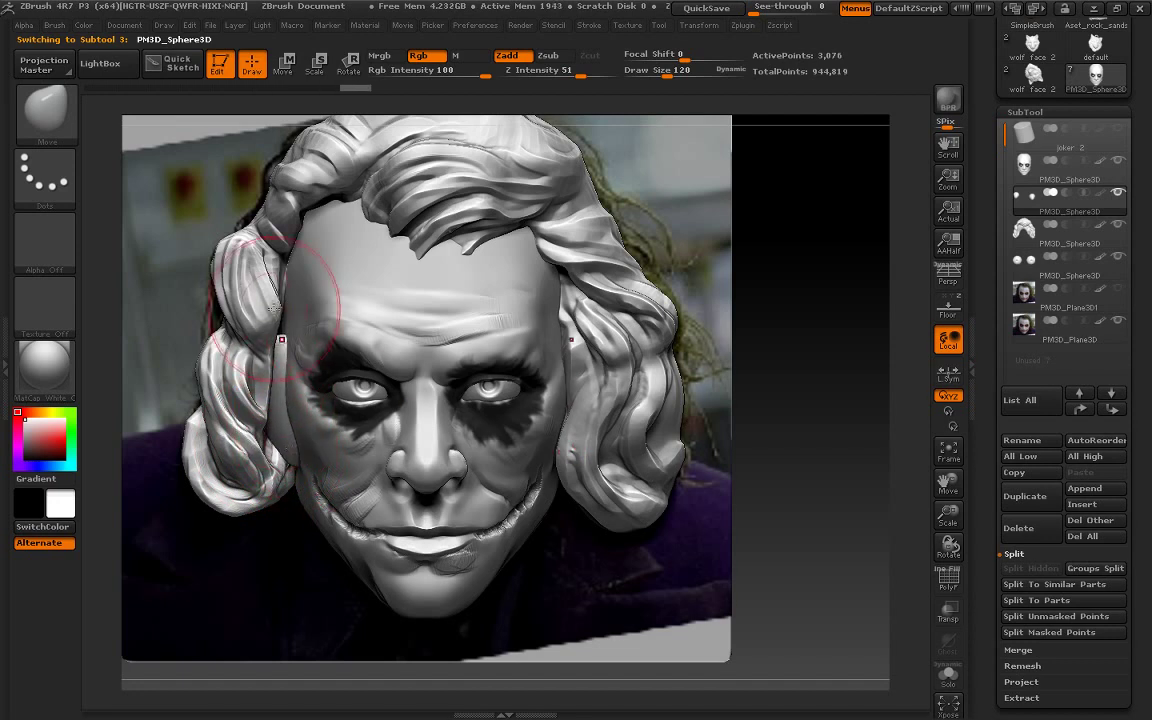
left_click(608, 371, "alt")
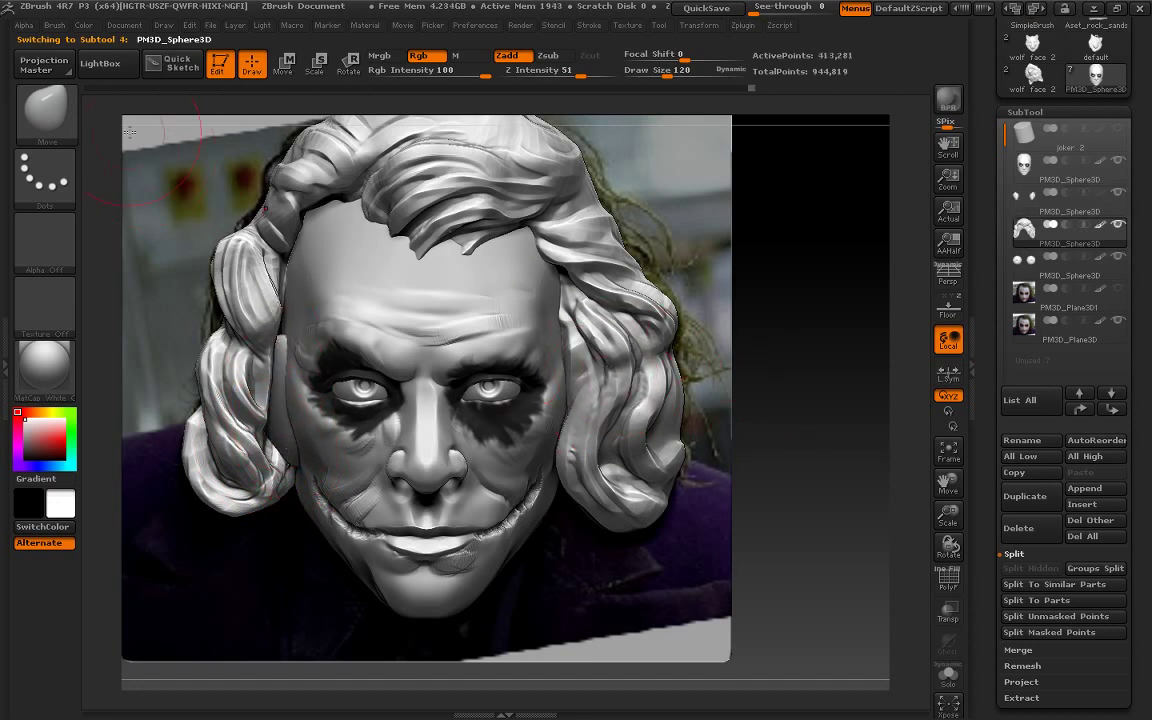
Push the hair strands beside the right cheek and eye, and over the forehead, into shape
mouse_move(529, 345)
left_mouse_down()
mouse_move(578, 352)
mouse_move(605, 415)
left_mouse_up()
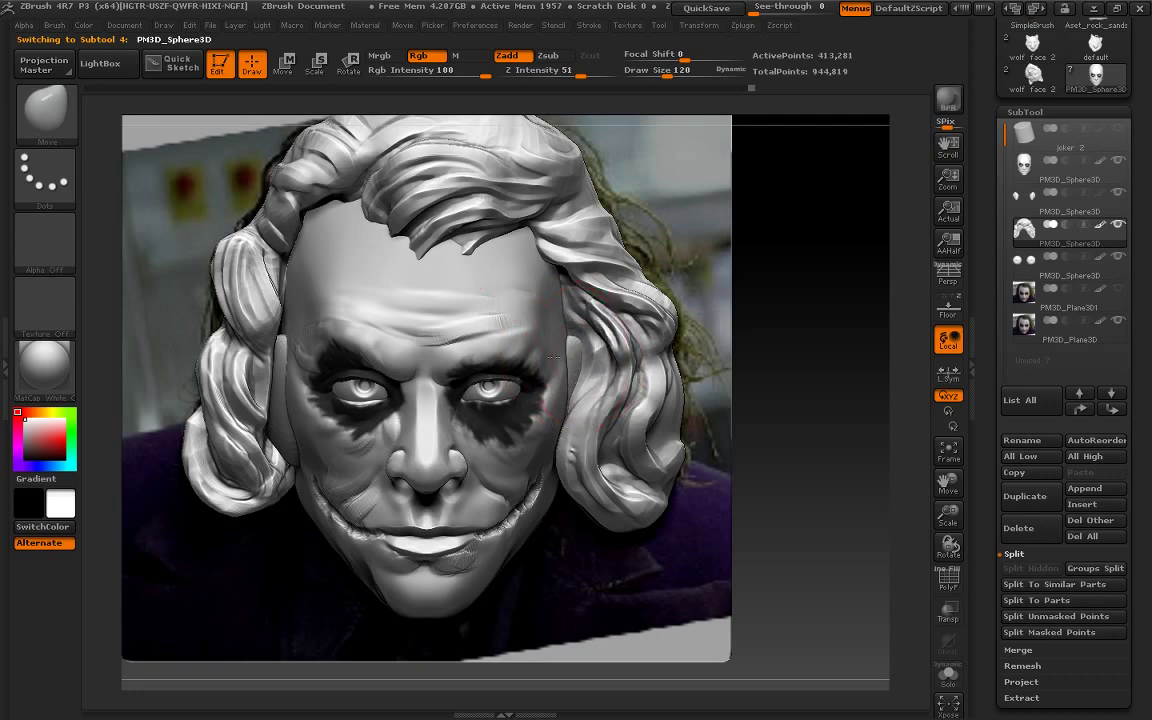
mouse_move(871, 333)
left_mouse_down()
mouse_move(819, 373)
mouse_move(676, 393)
left_mouse_up()
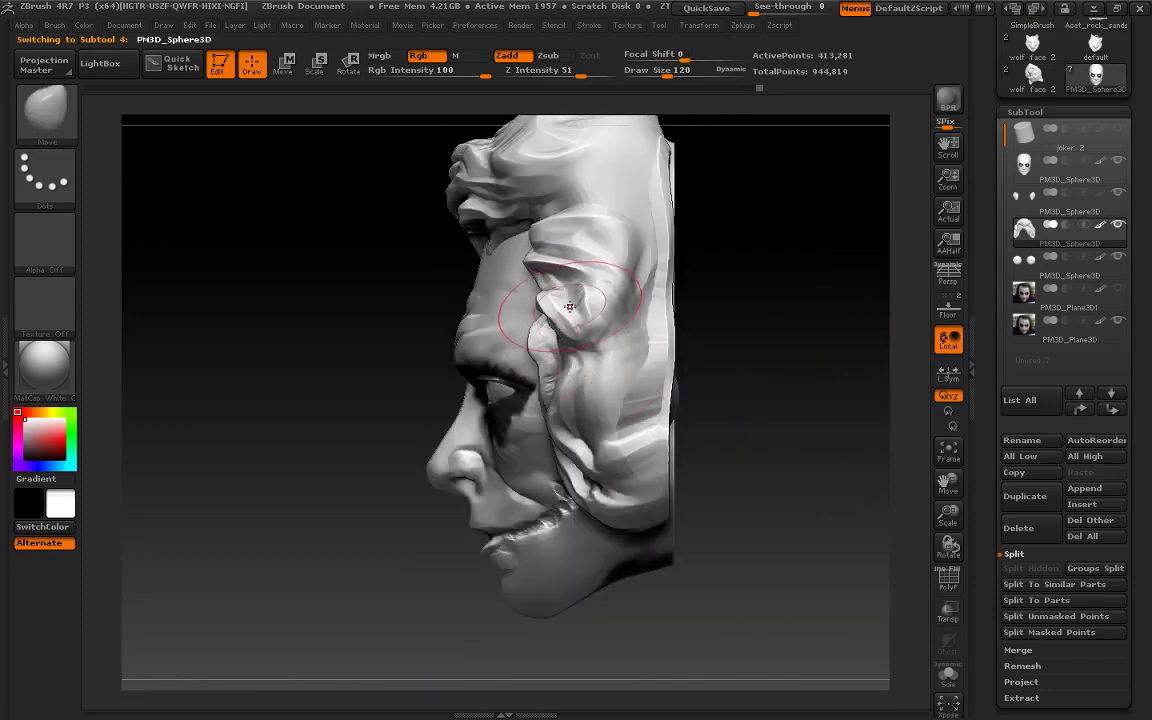
key("bracketright")
key("bracketright")
key("bracketright")
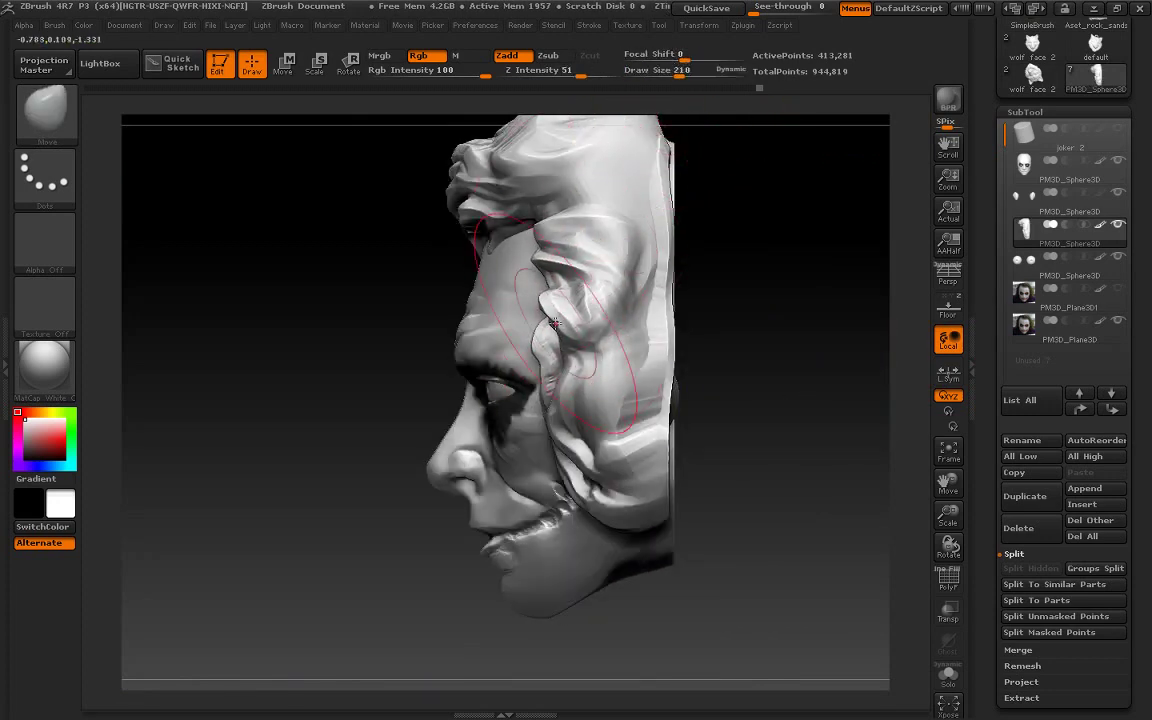
left_click_drag(540, 230, 520, 360)
left_click_drag(557, 211, 450, 165)
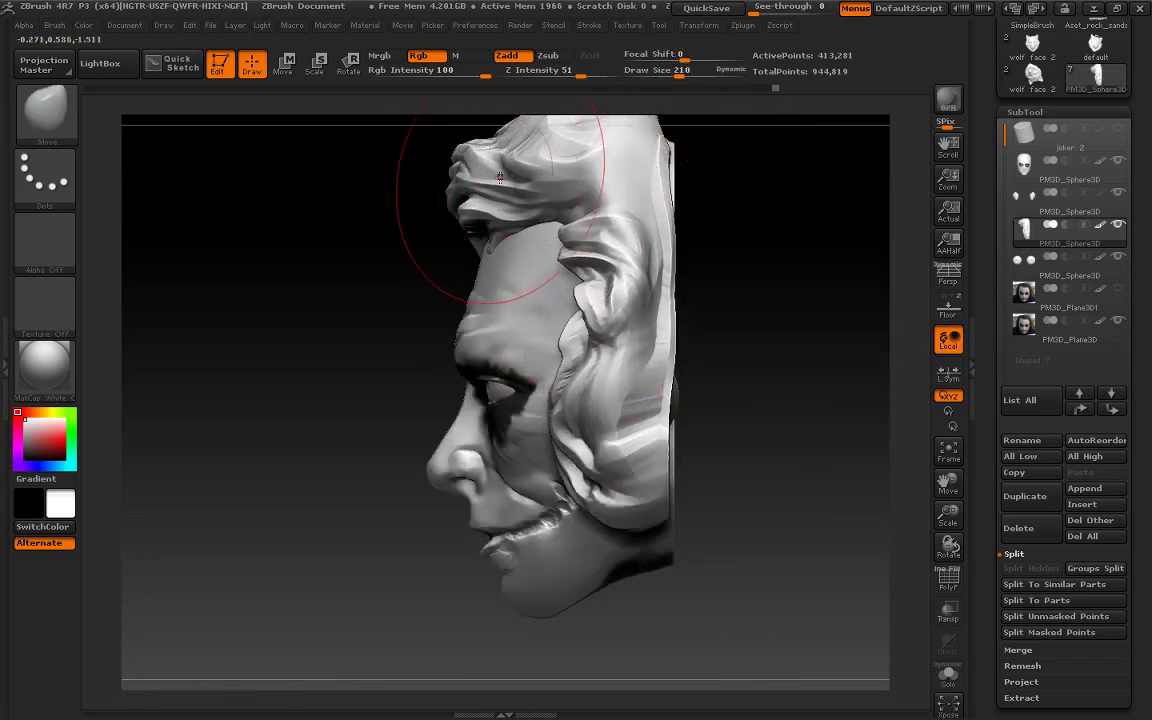
Reshape the hair lock at the head's right edge and return to a frontal view
left_click_drag(912, 388, 880, 470)
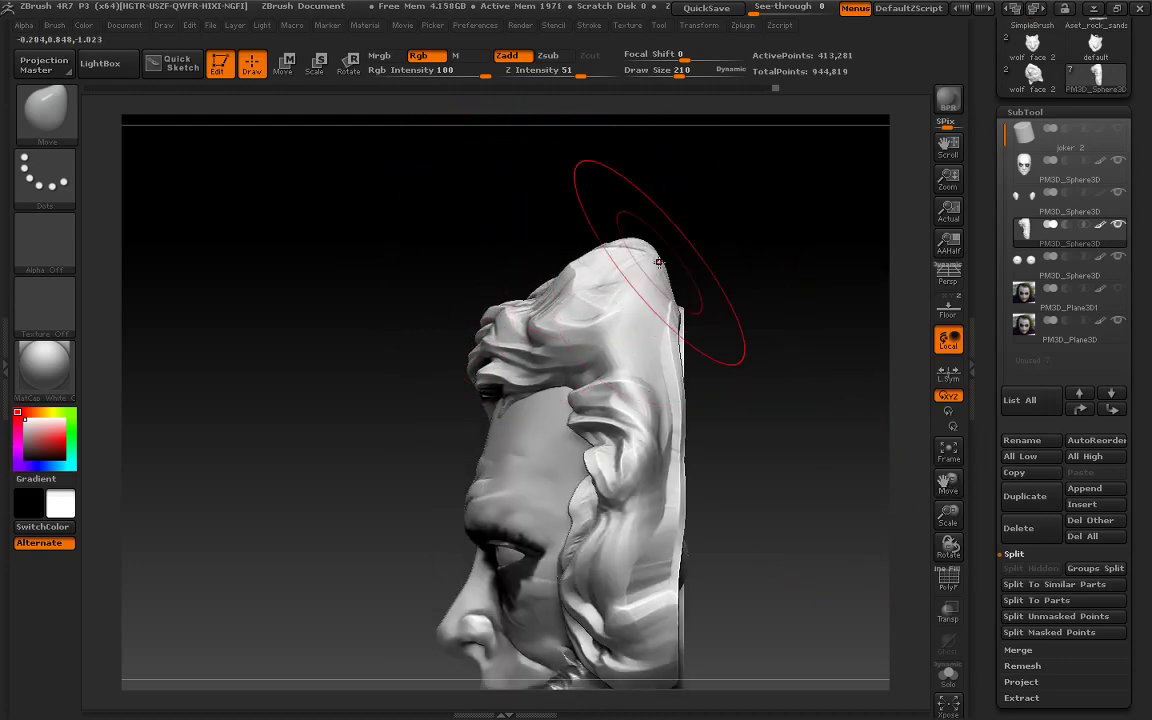
left_click_drag(738, 200, 705, 218, "shift")
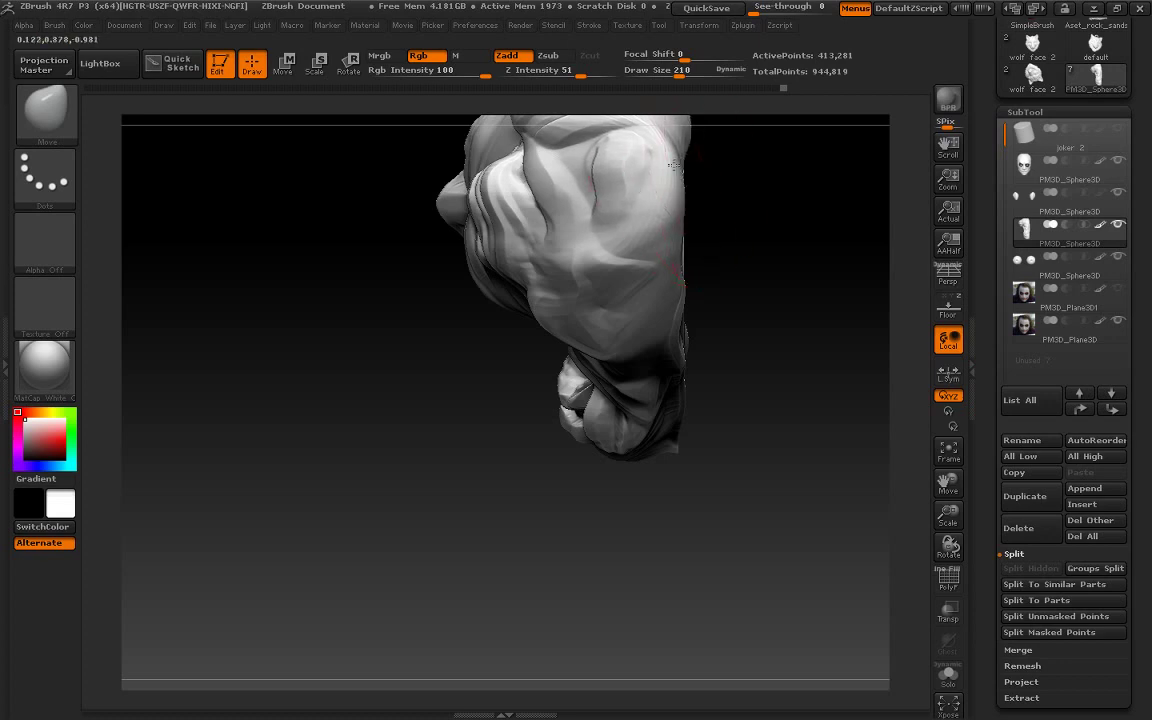
left_click_drag(858, 373, 857, 450)
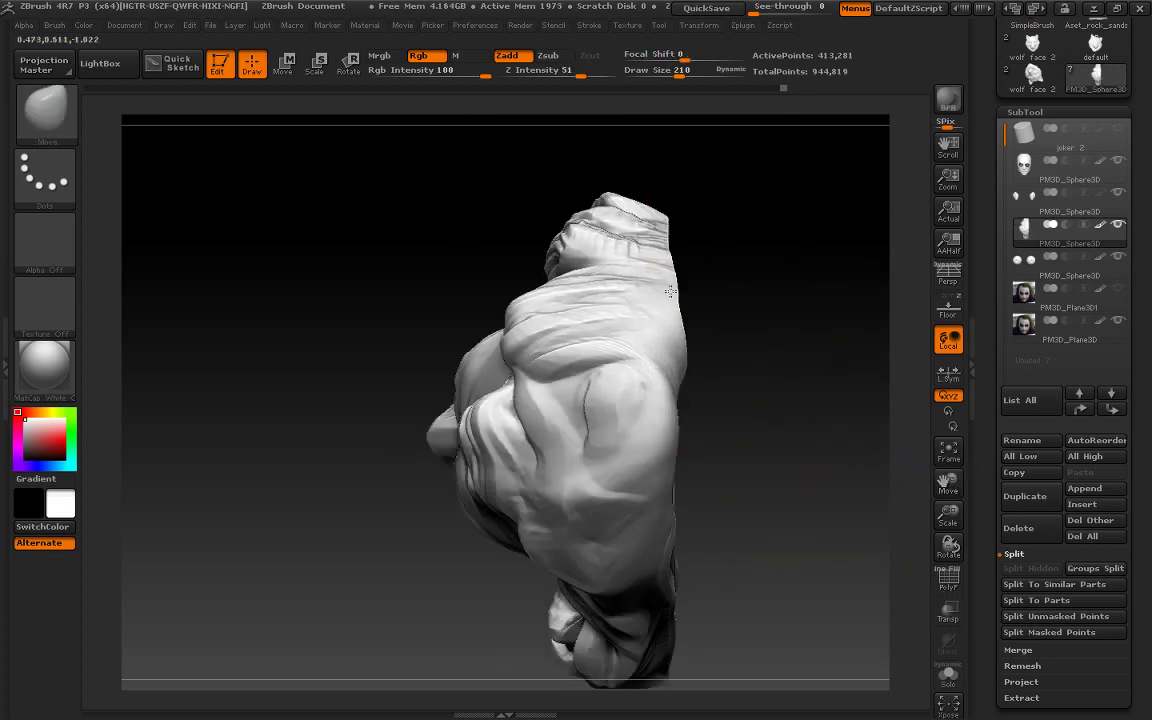
left_click_drag(689, 329, 740, 417, "alt")
left_click_drag(949, 489, 674, 481)
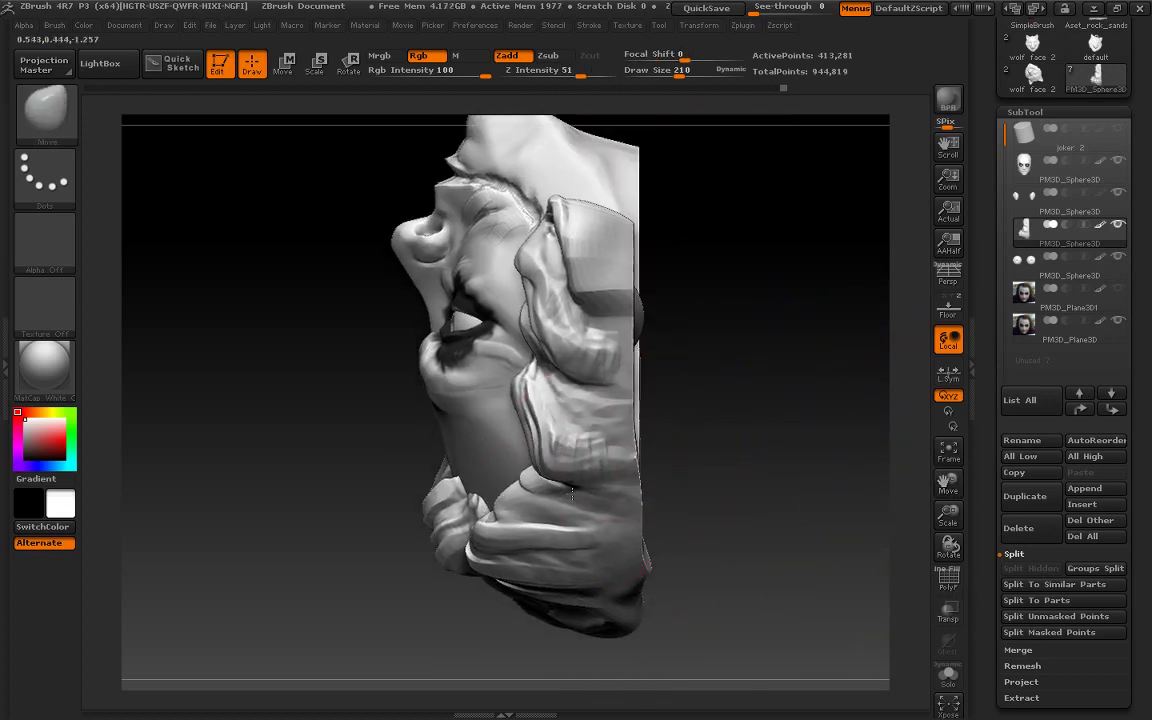
mouse_move(627, 324)
left_mouse_down()
mouse_move(643, 334)
mouse_move(627, 244)
left_mouse_up()
left_click_drag(733, 240, 743, 548)
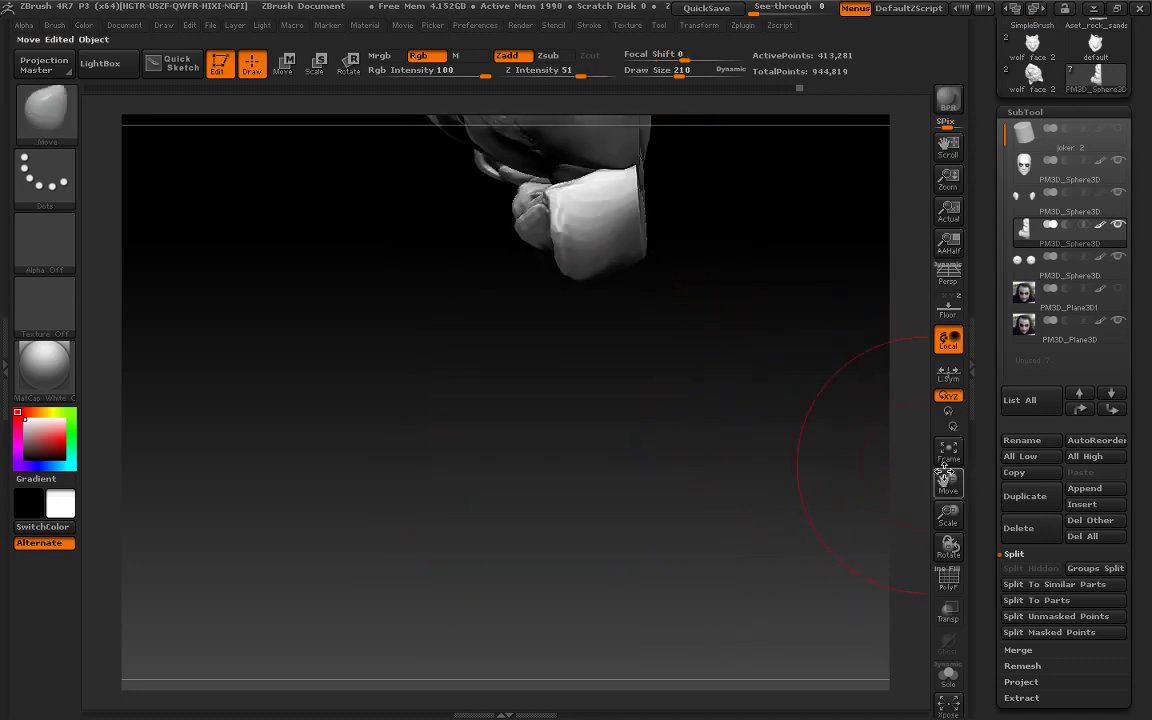
mouse_move(850, 430)
left_mouse_down()
mouse_move(822, 560)
mouse_move(1003, 513)
left_mouse_up()
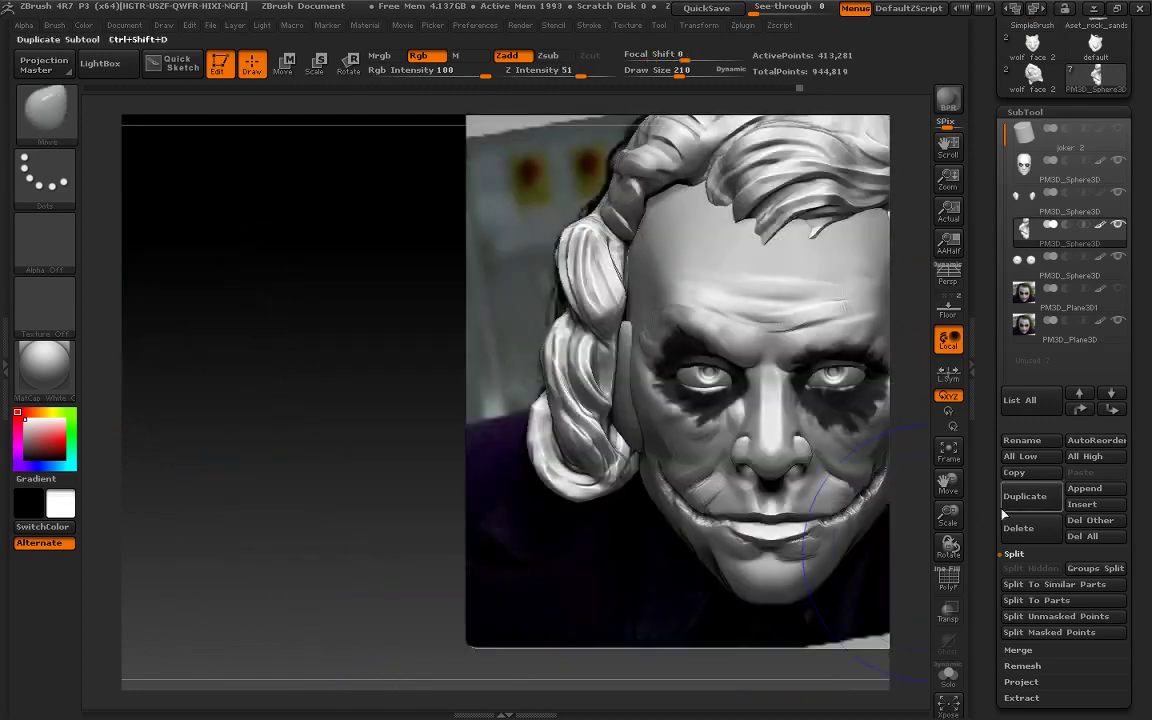
left_click_drag(900, 470, 788, 458)
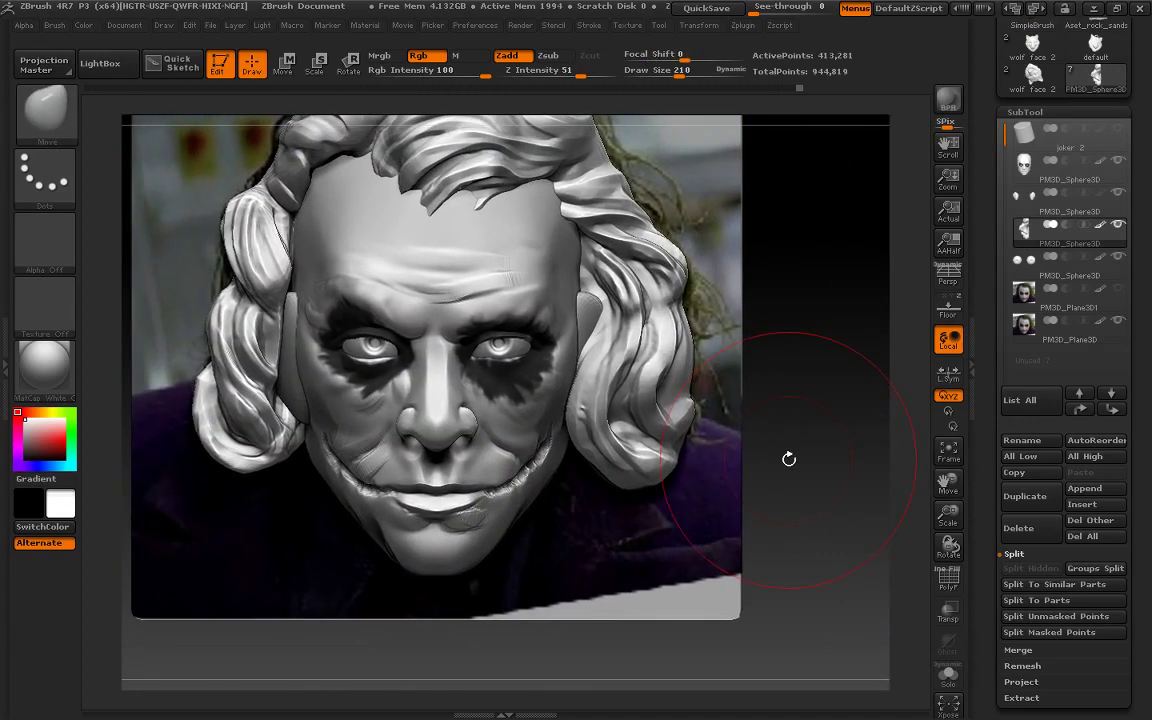
Select the face subtool and settle on ClayBuildup after trying the hPolish and mPolish brushes
left_click(47, 108)
left_click(323, 127)
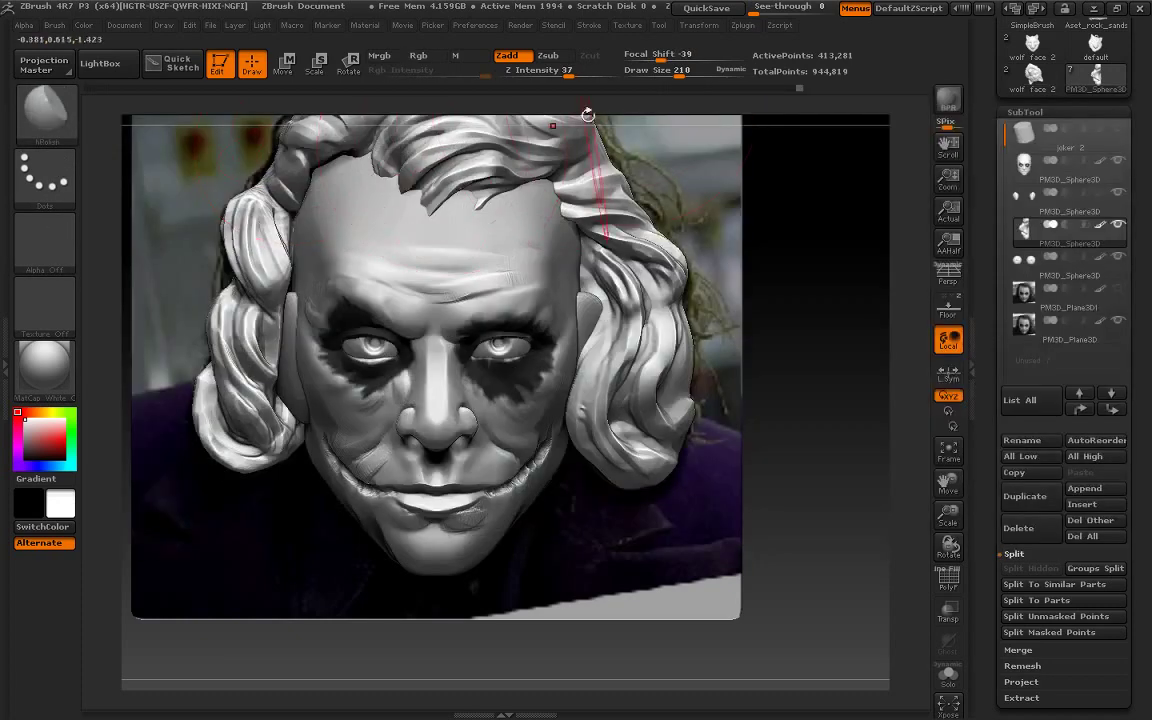
left_click(47, 108)
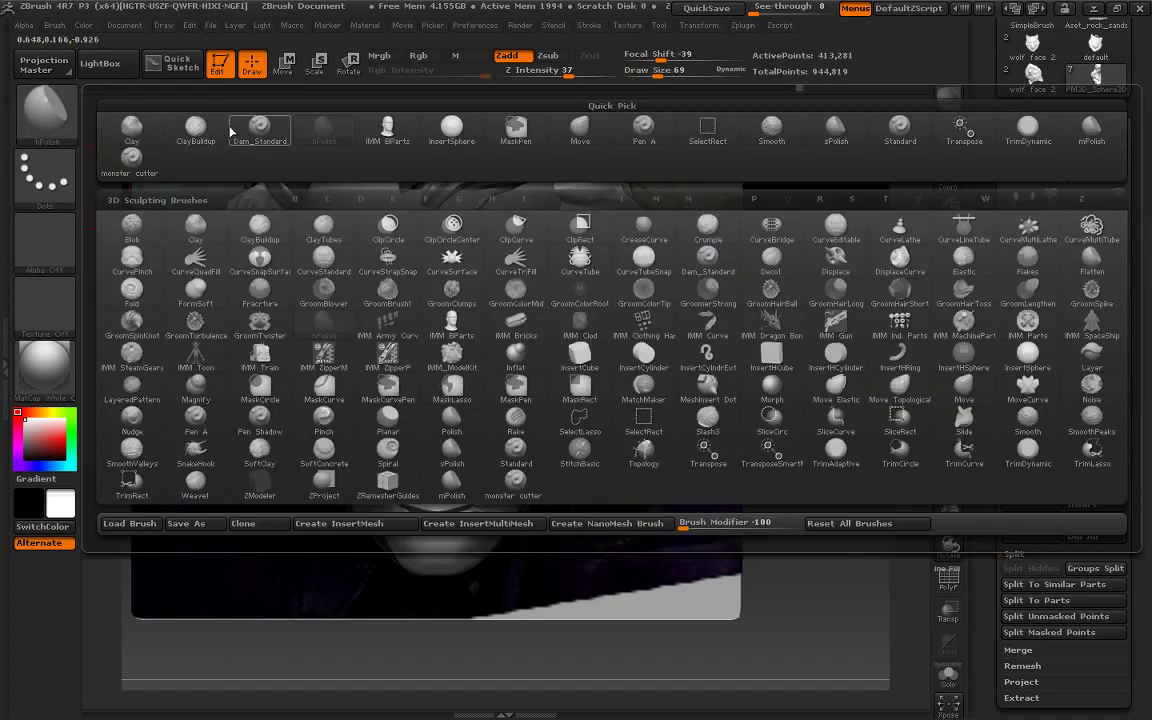
left_click(185, 140)
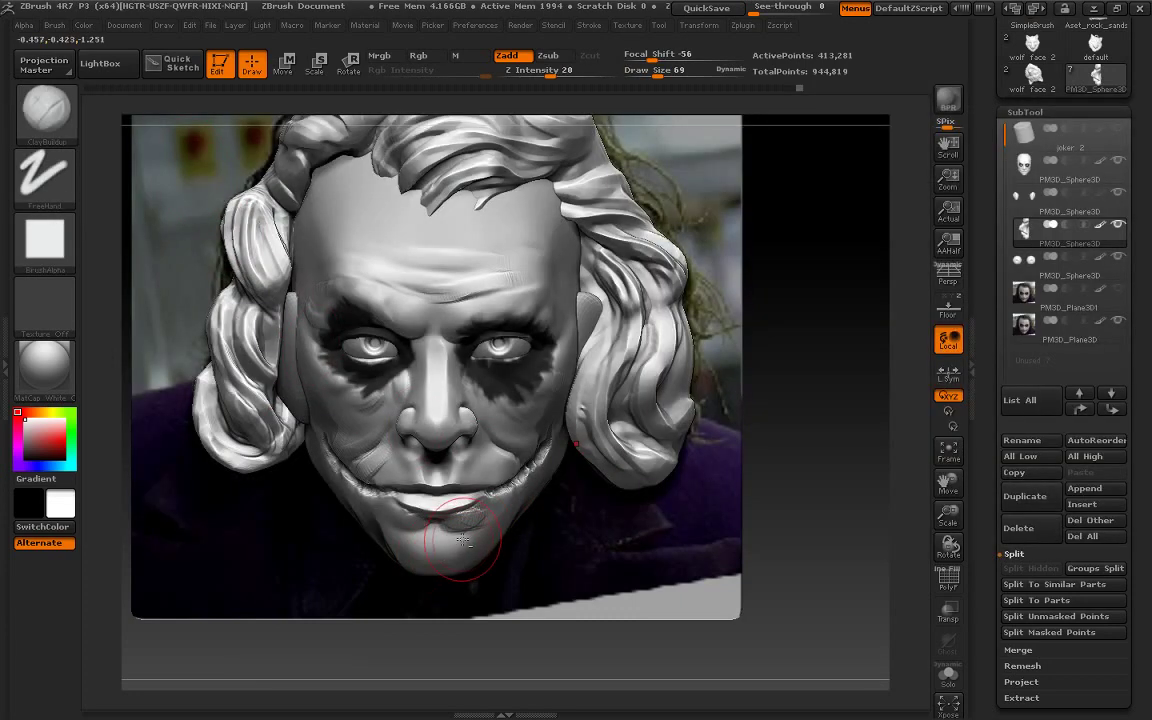
left_click(553, 379, "alt")
key("shift")
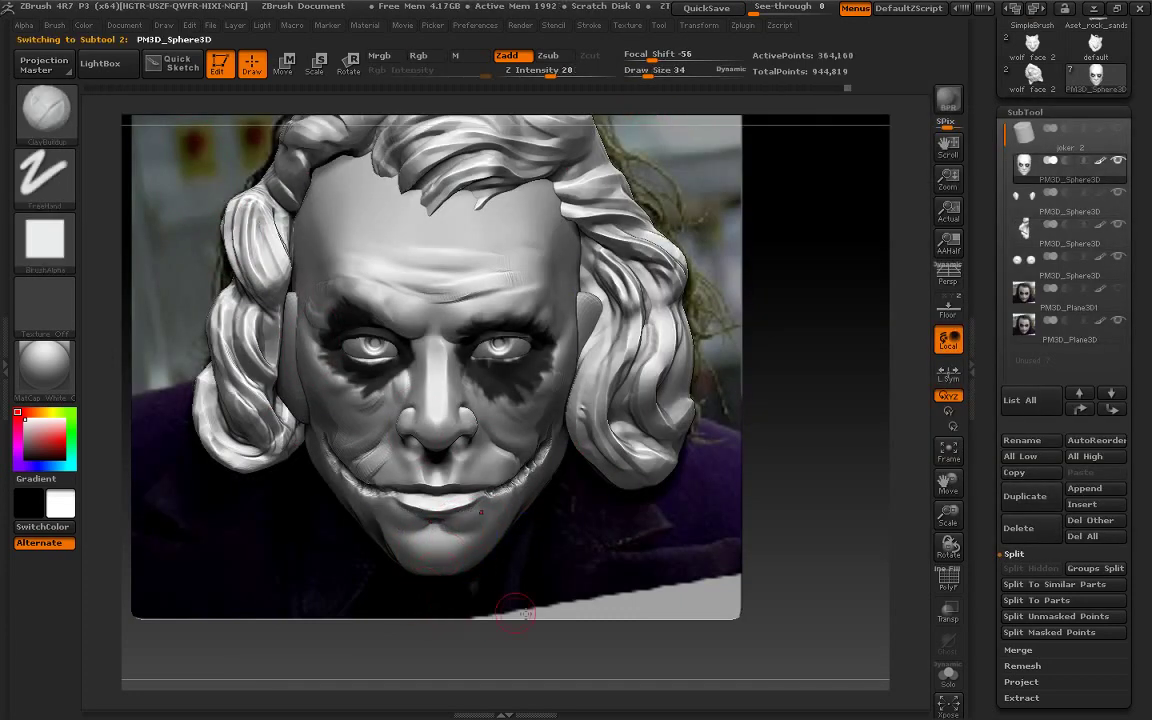
left_click_drag(920, 575, 899, 607, "alt")
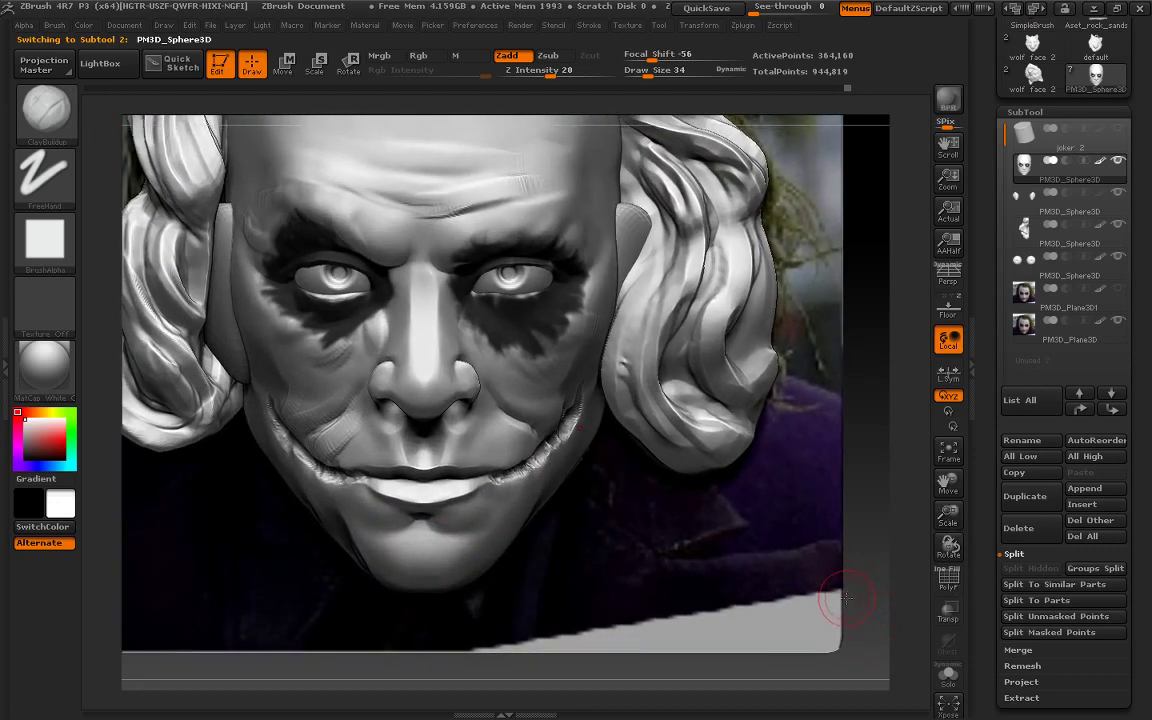
left_click(28, 136)
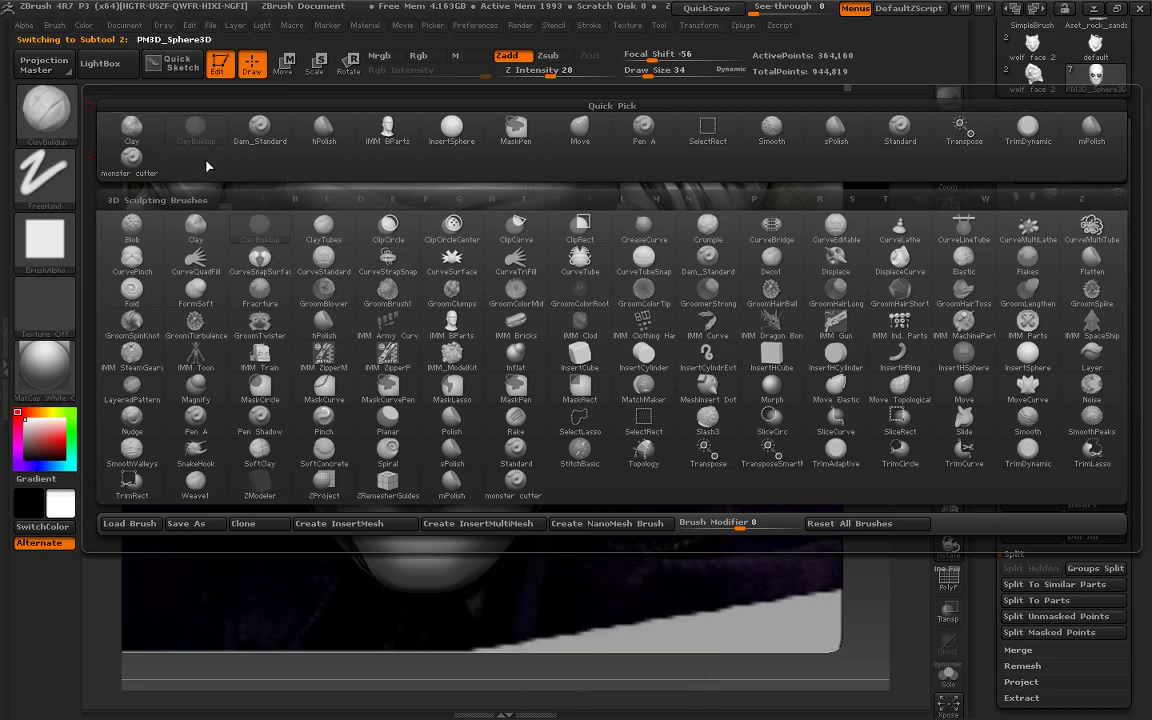
left_click(1088, 130)
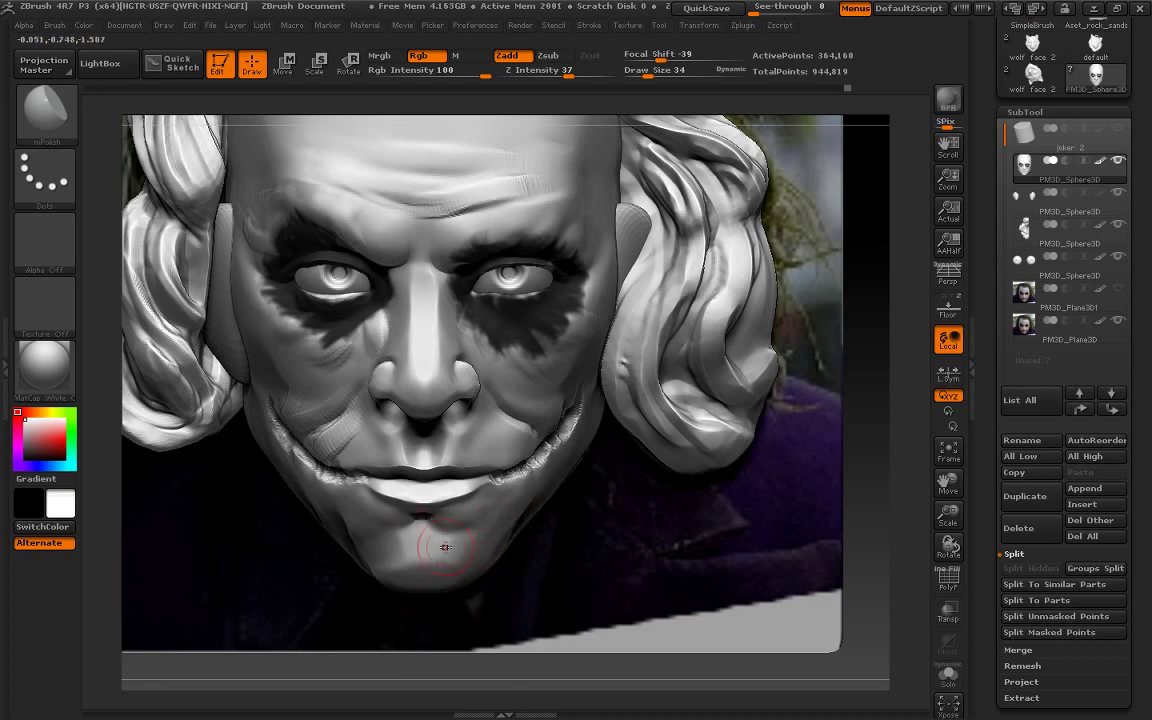
left_click(45, 108)
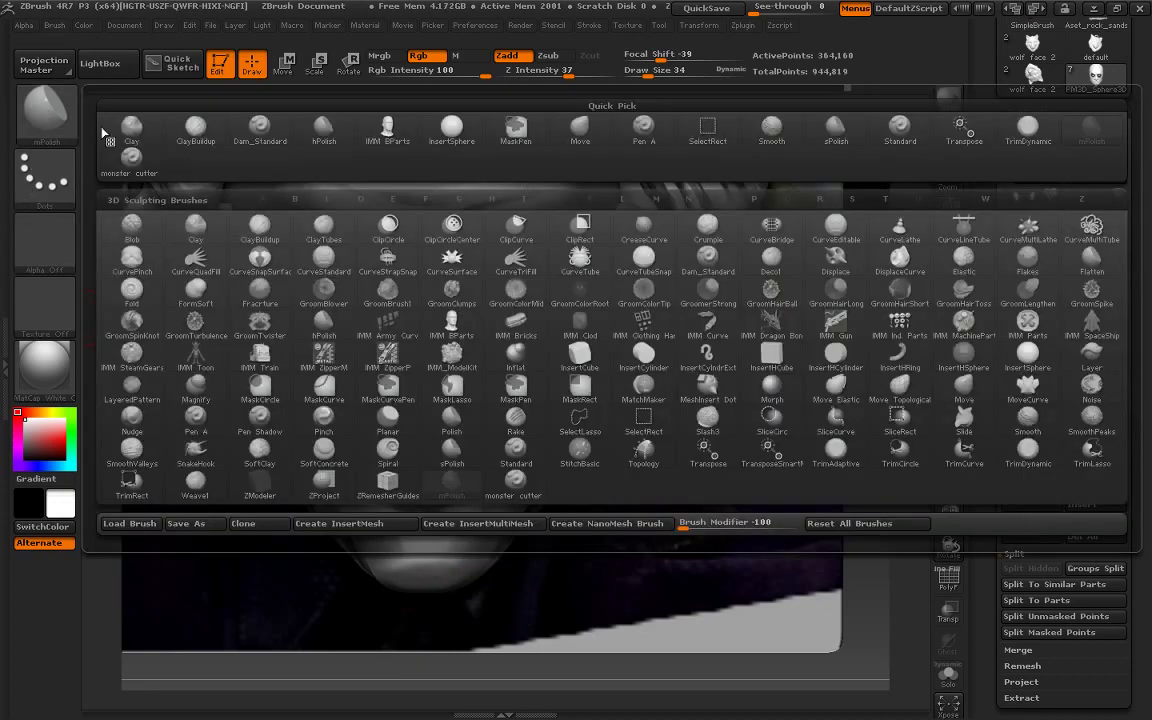
left_click(203, 138)
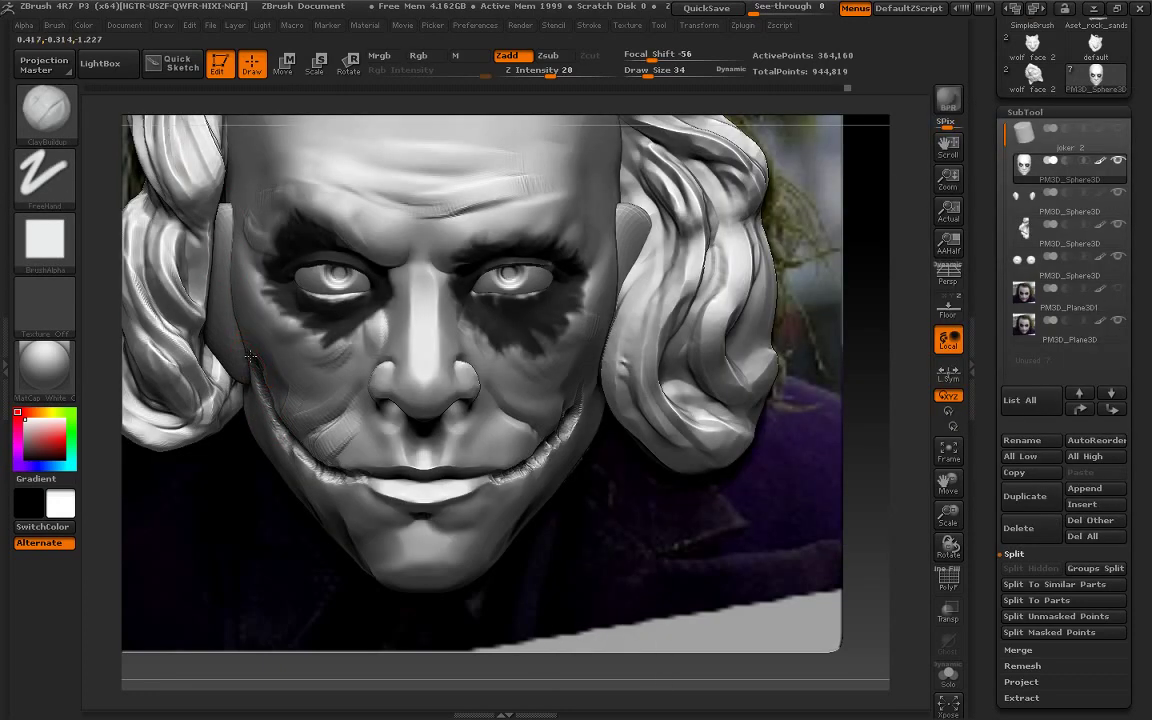
Build up the cheek scar with ClayBuildup, then DynaMesh the face at resolution 728
left_click_drag(909, 342, 794, 339)
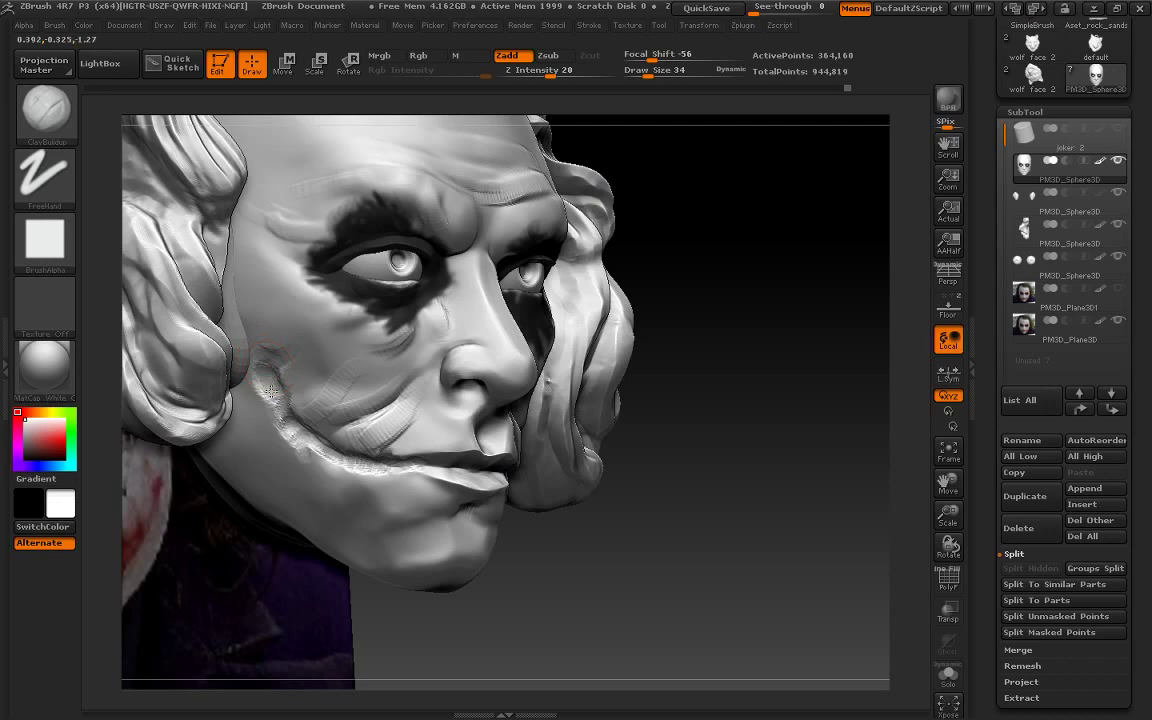
left_click_drag(270, 392, 253, 356)
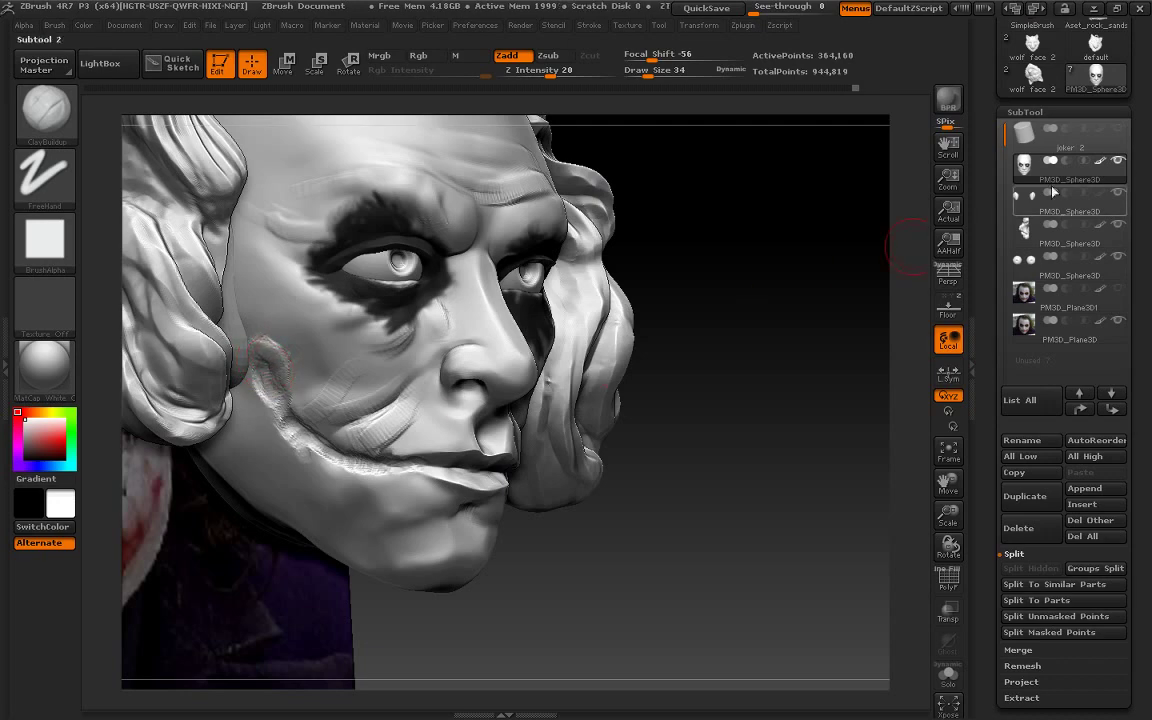
left_click_drag(1073, 111, 1073, 114)
left_click(1043, 118)
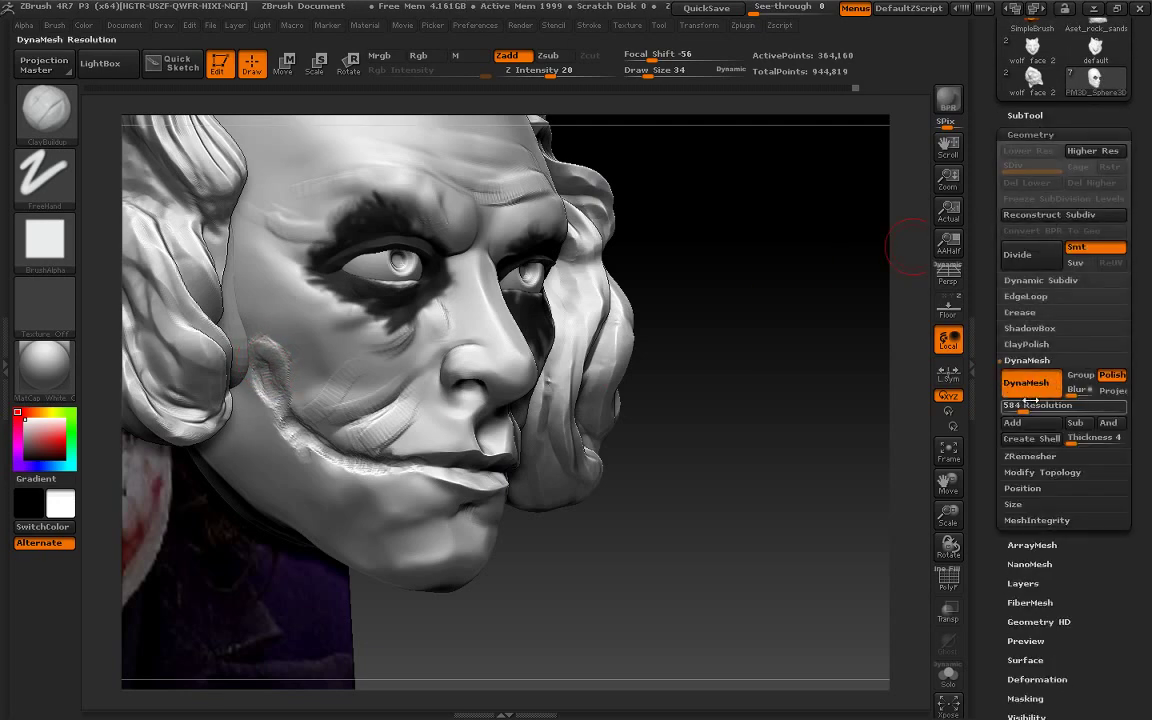
left_click_drag(787, 362, 758, 545, "ctrl")
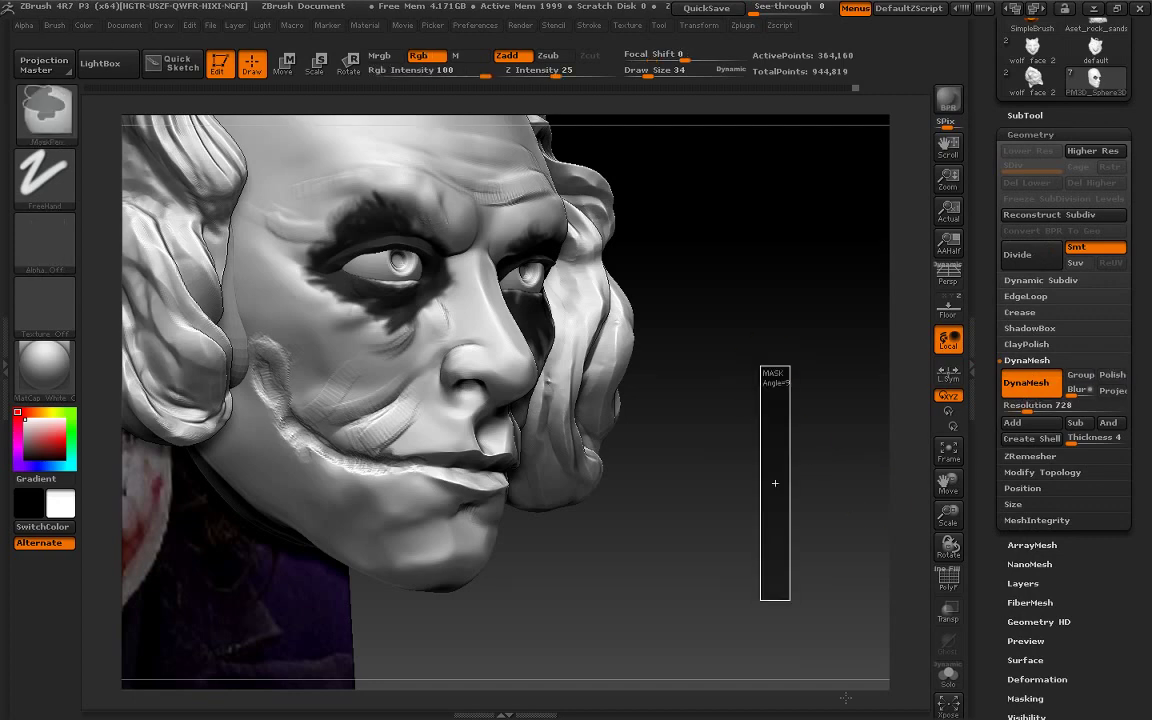
key("shift")
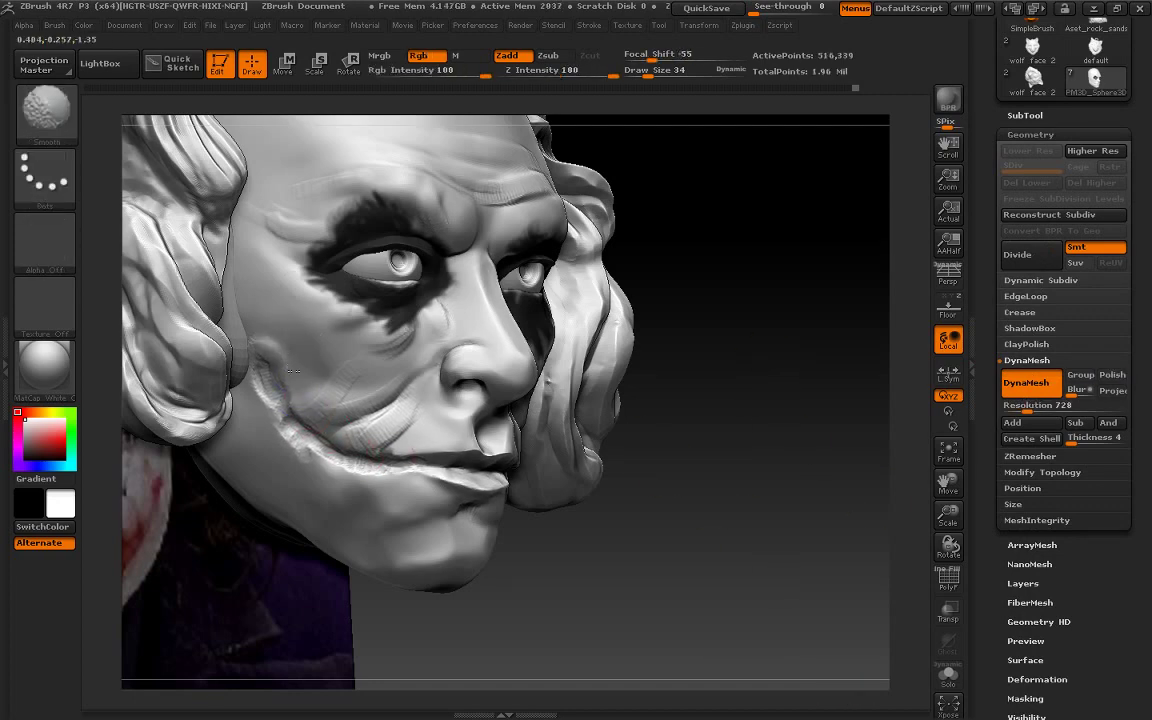
mouse_move(700, 330)
left_mouse_down()
mouse_move(764, 321)
mouse_move(700, 360)
left_mouse_up()
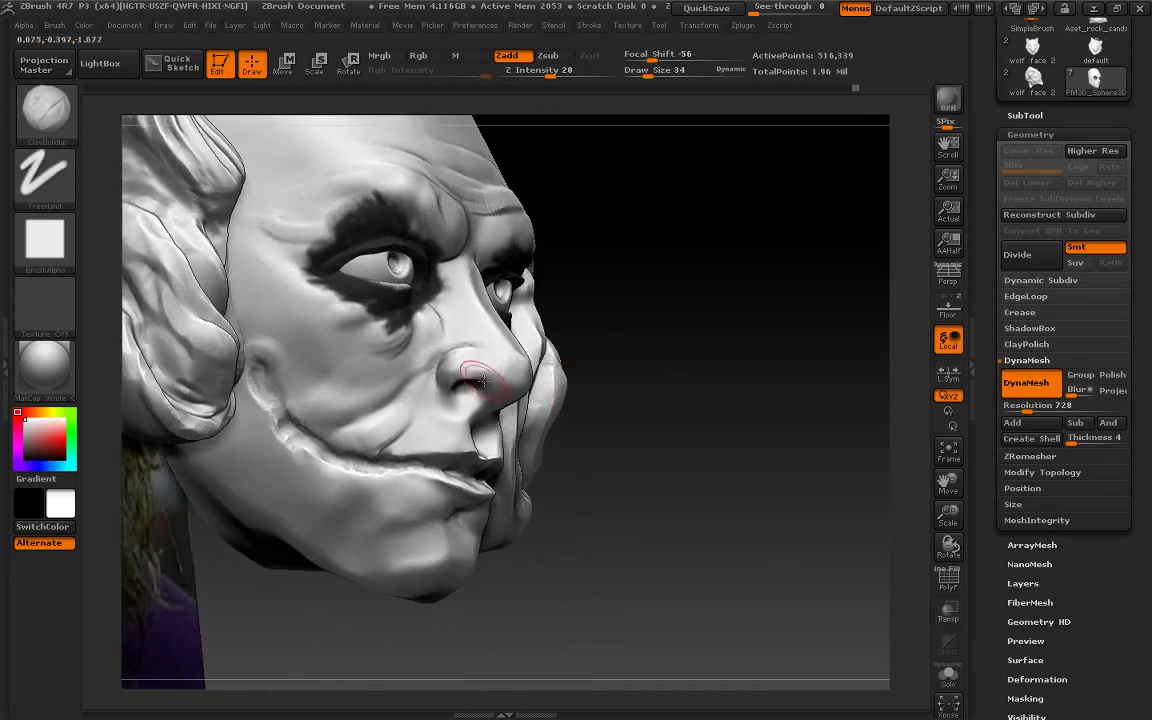
Carve crease lines along the lip line and mouth corner with the Dam_Standard brush
left_click(52, 122)
left_click(262, 135)
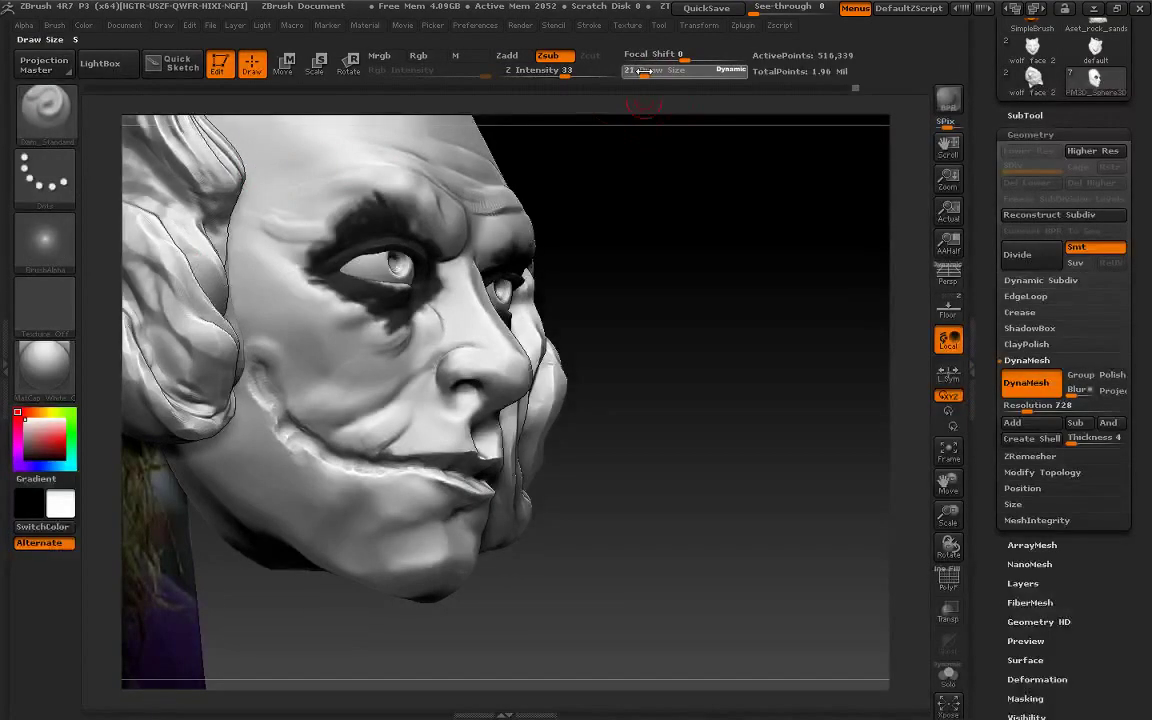
left_click(266, 377)
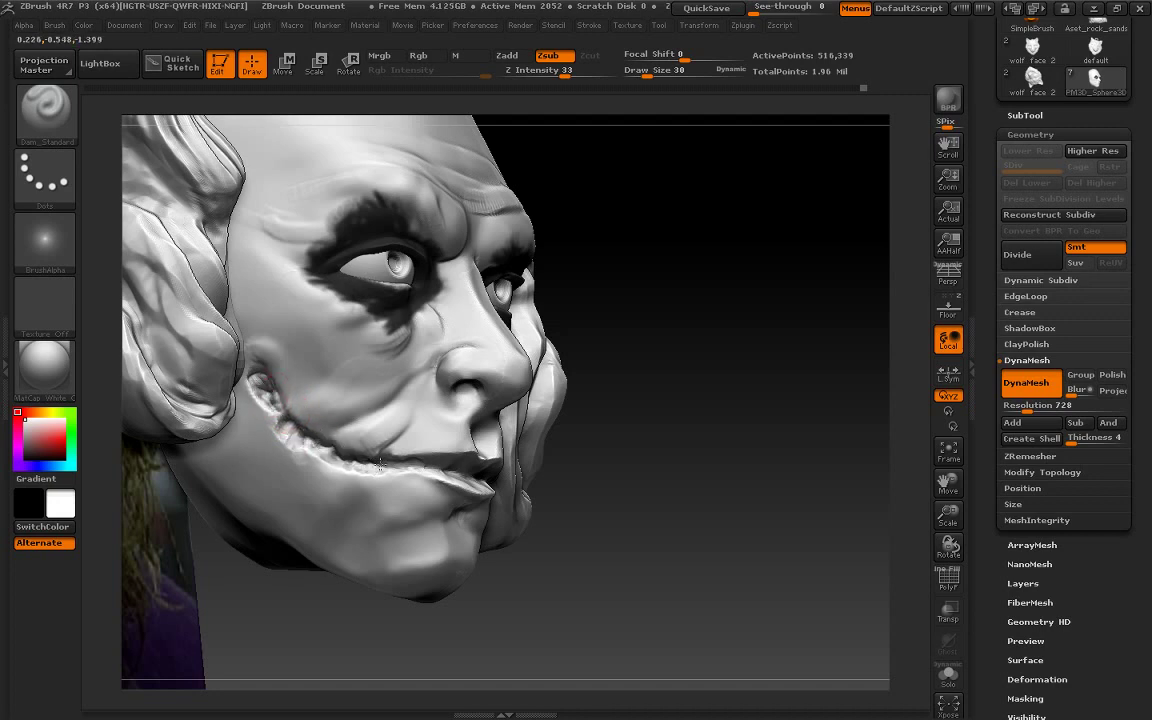
mouse_move(918, 481)
left_mouse_down()
mouse_move(849, 514)
mouse_move(514, 458)
left_mouse_up()
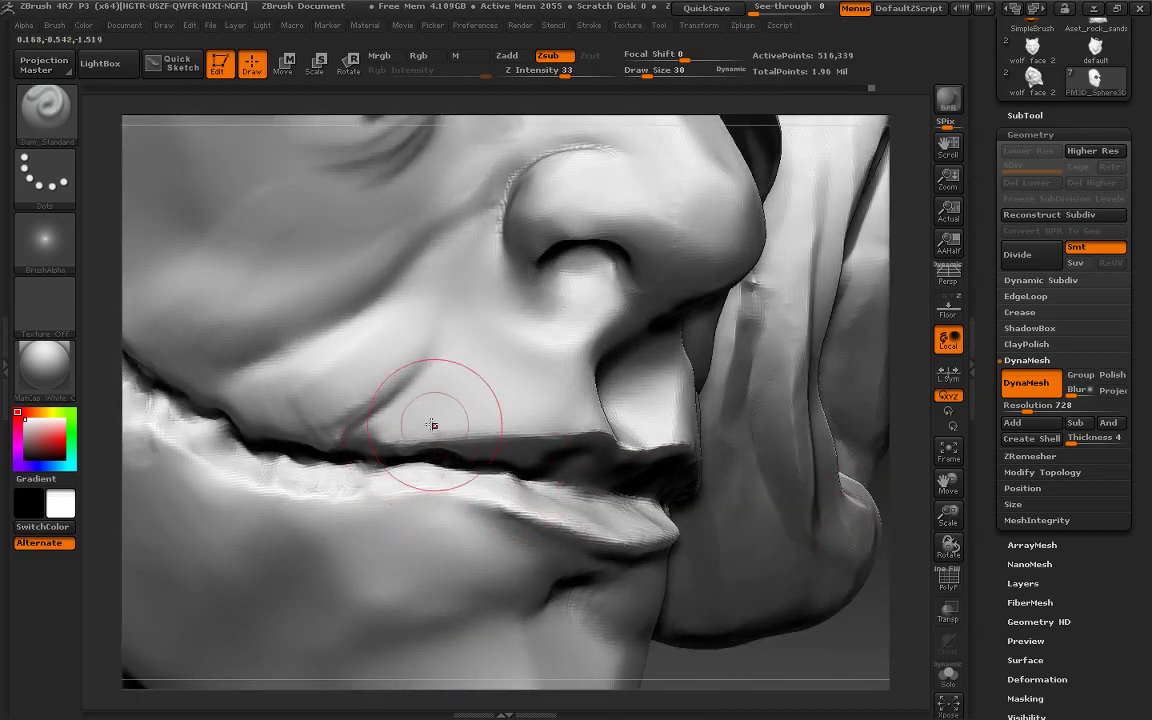
mouse_move(390, 410)
left_mouse_down()
mouse_move(428, 372)
mouse_move(383, 424)
mouse_move(428, 378)
left_mouse_up()
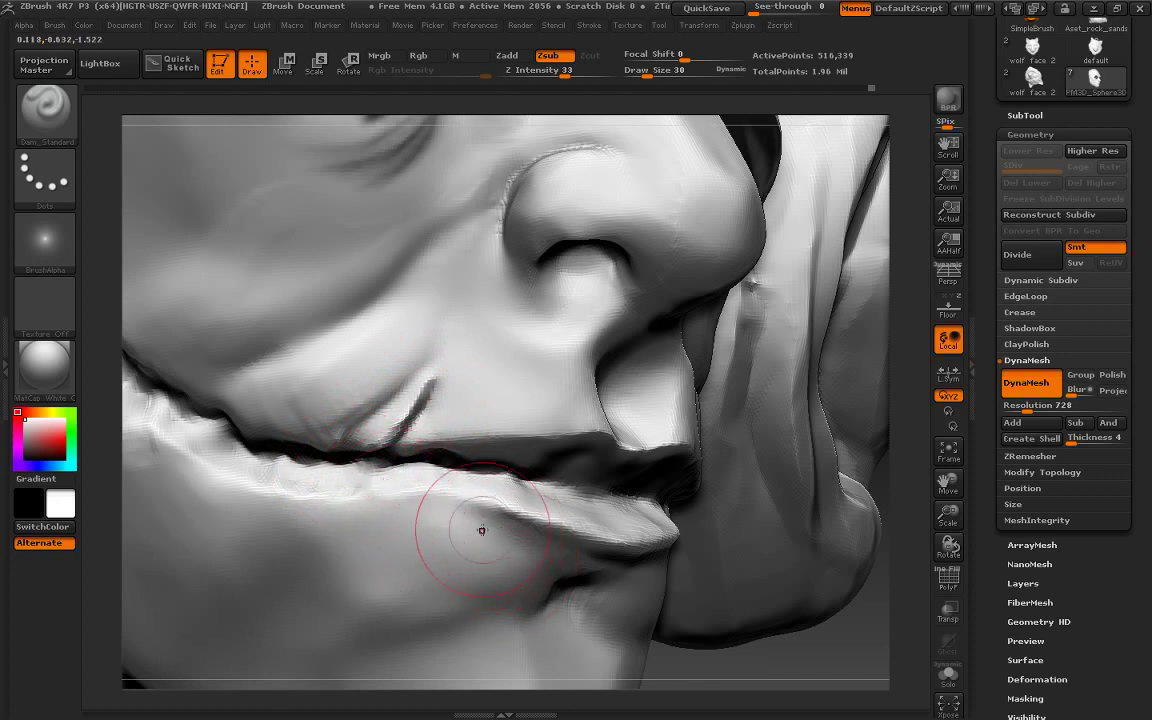
left_click_drag(463, 527, 400, 495, "shift")
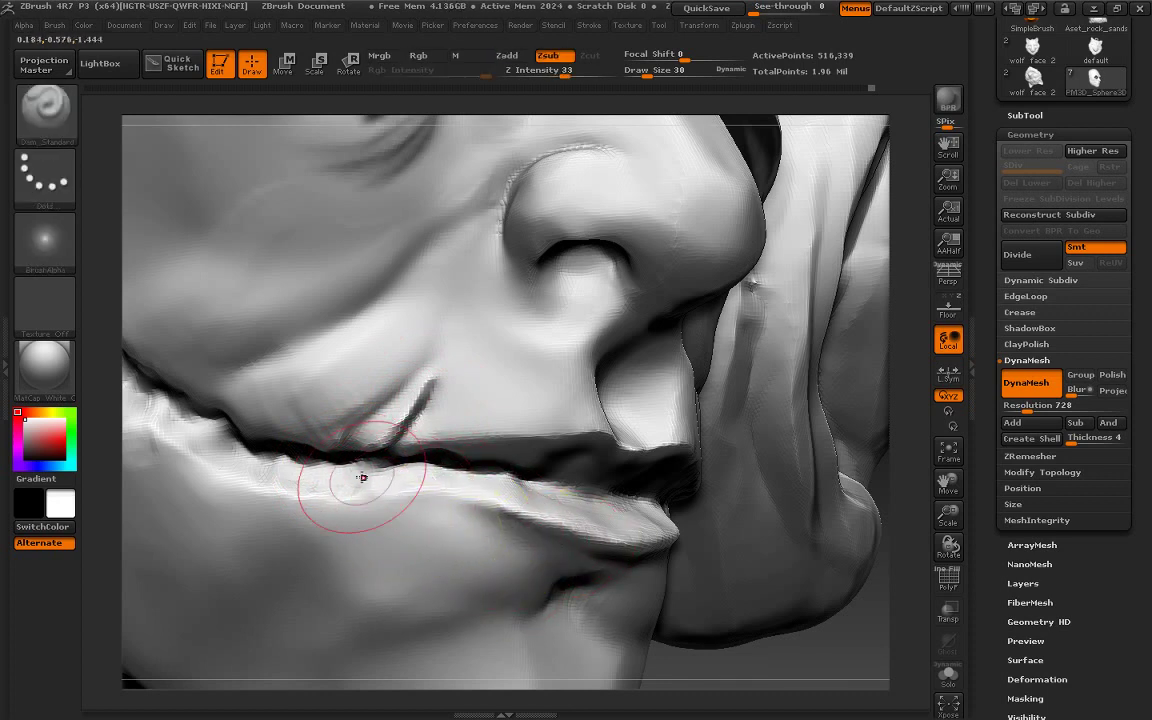
left_click_drag(922, 387, 744, 445)
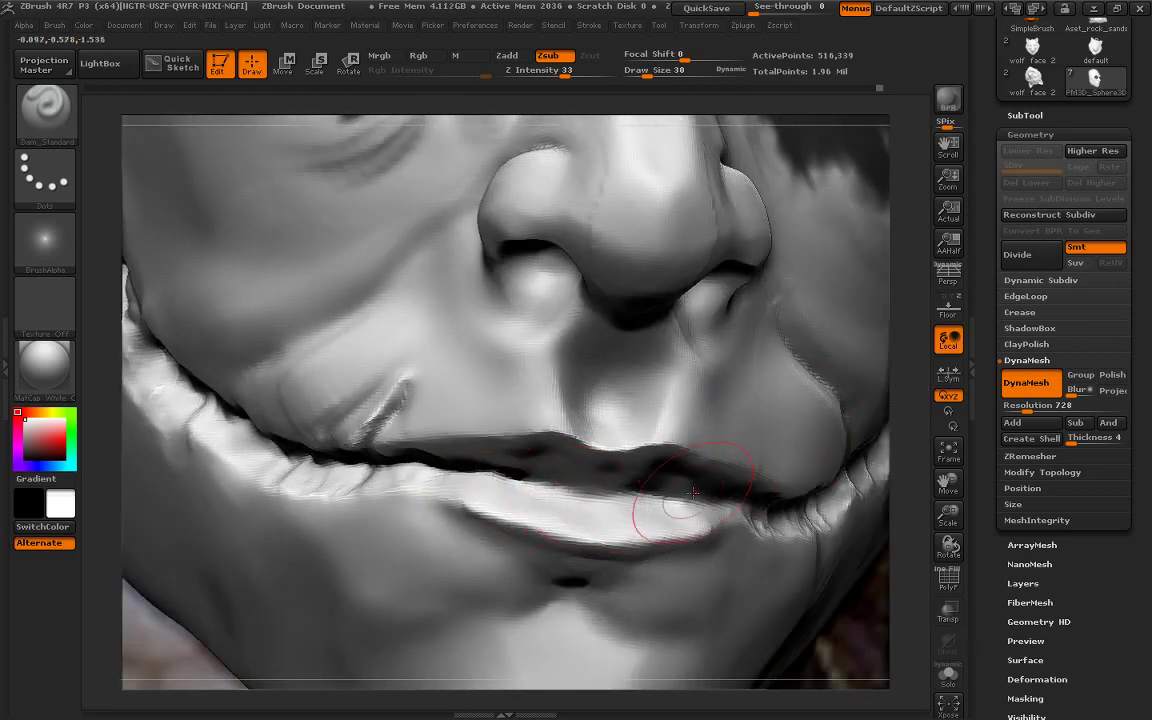
Remesh the face at DynaMesh resolution 1192 and deepen the line between the lips
left_click(1040, 405)
key("ctrl")
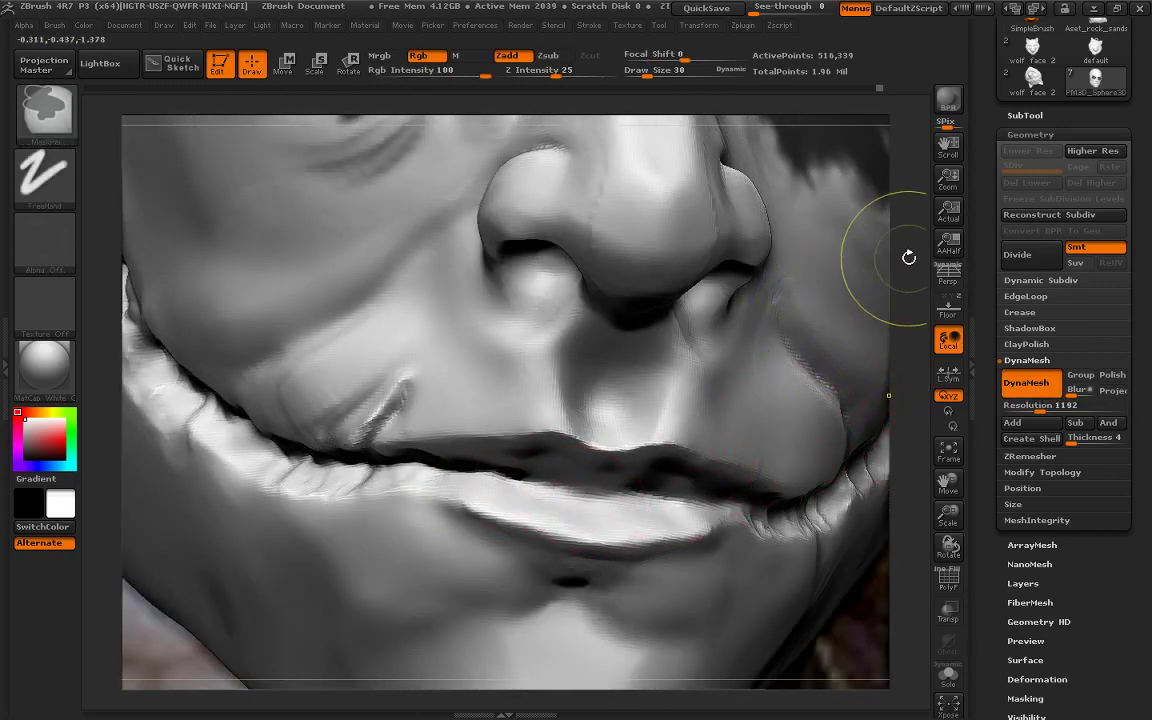
left_click(584, 490, "ctrl")
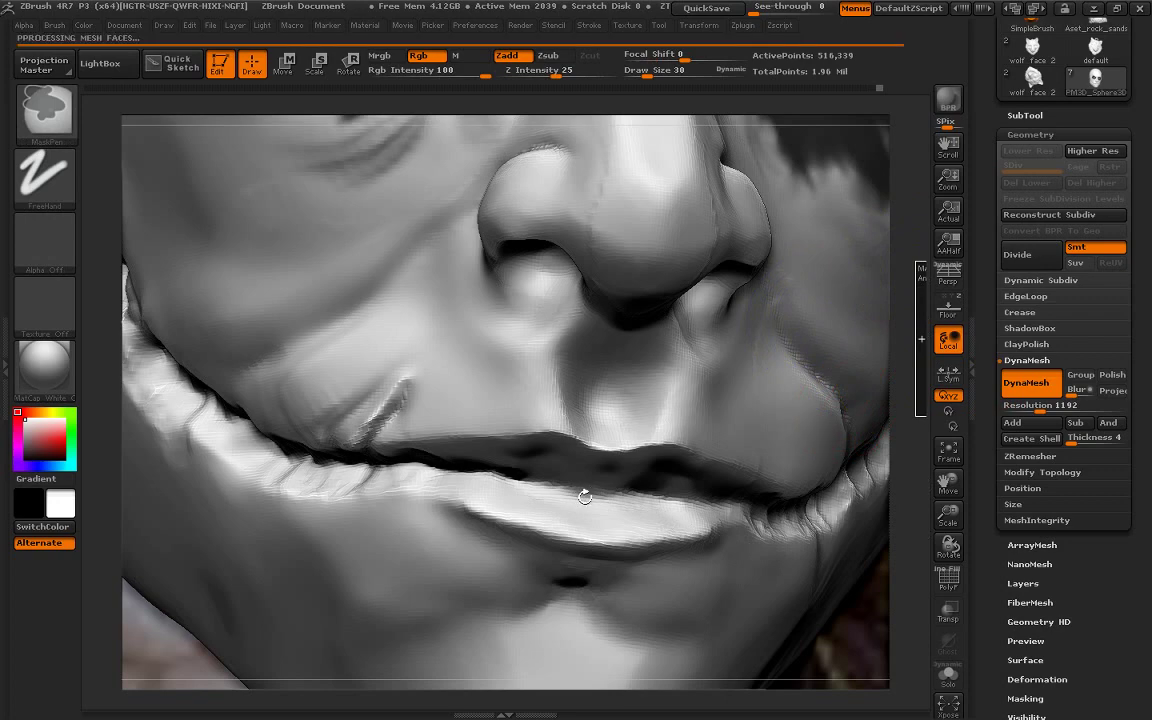
left_click_drag(833, 374, 779, 481)
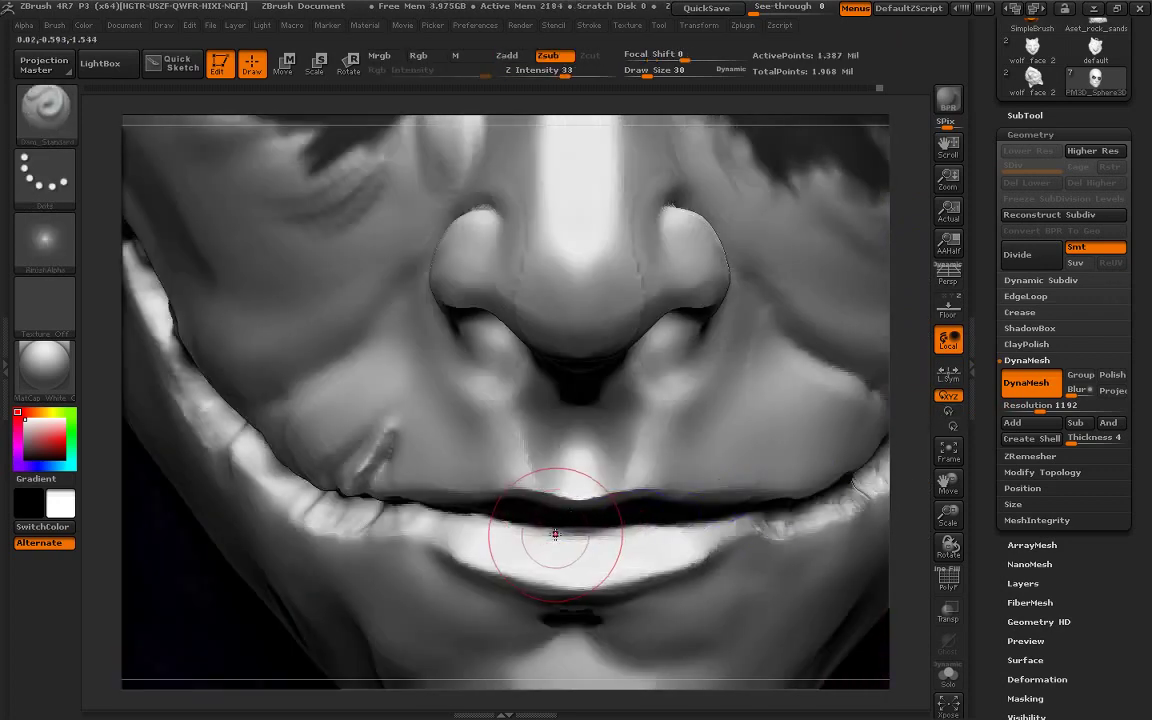
left_click_drag(553, 532, 596, 537, "shift")
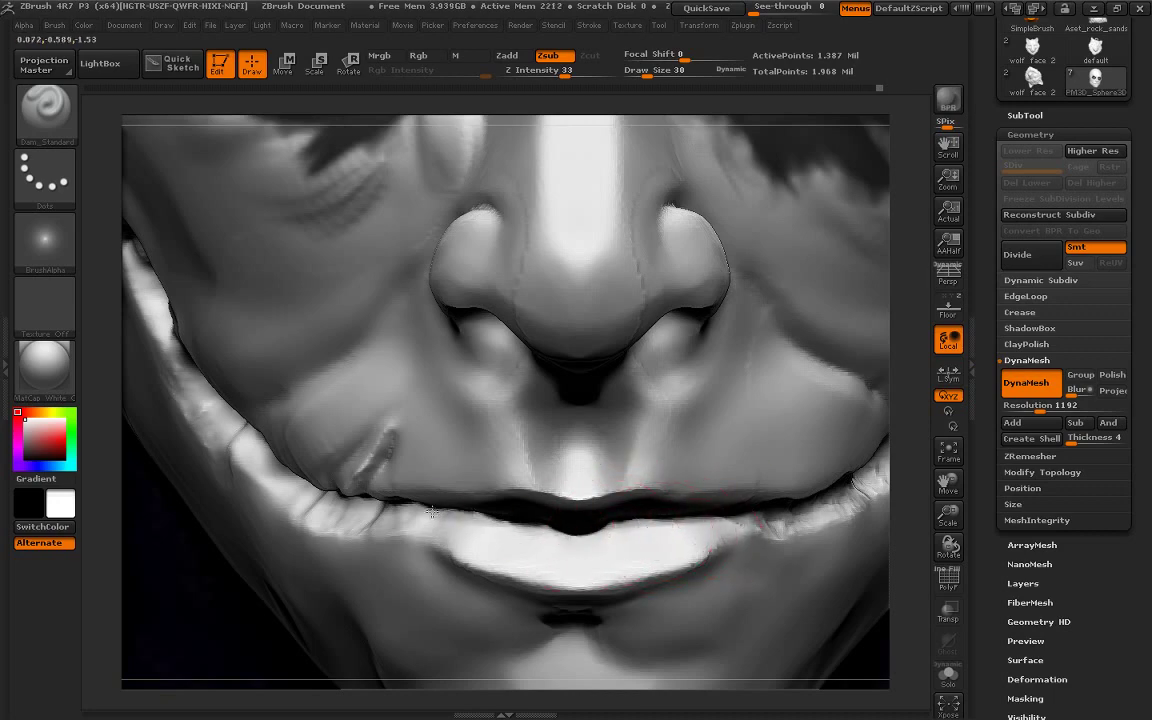
Try ClayBuildup strokes along the lower lip, then undo both strokes
mouse_move(905, 399)
left_mouse_down()
mouse_move(491, 512)
mouse_move(407, 400)
left_mouse_up()
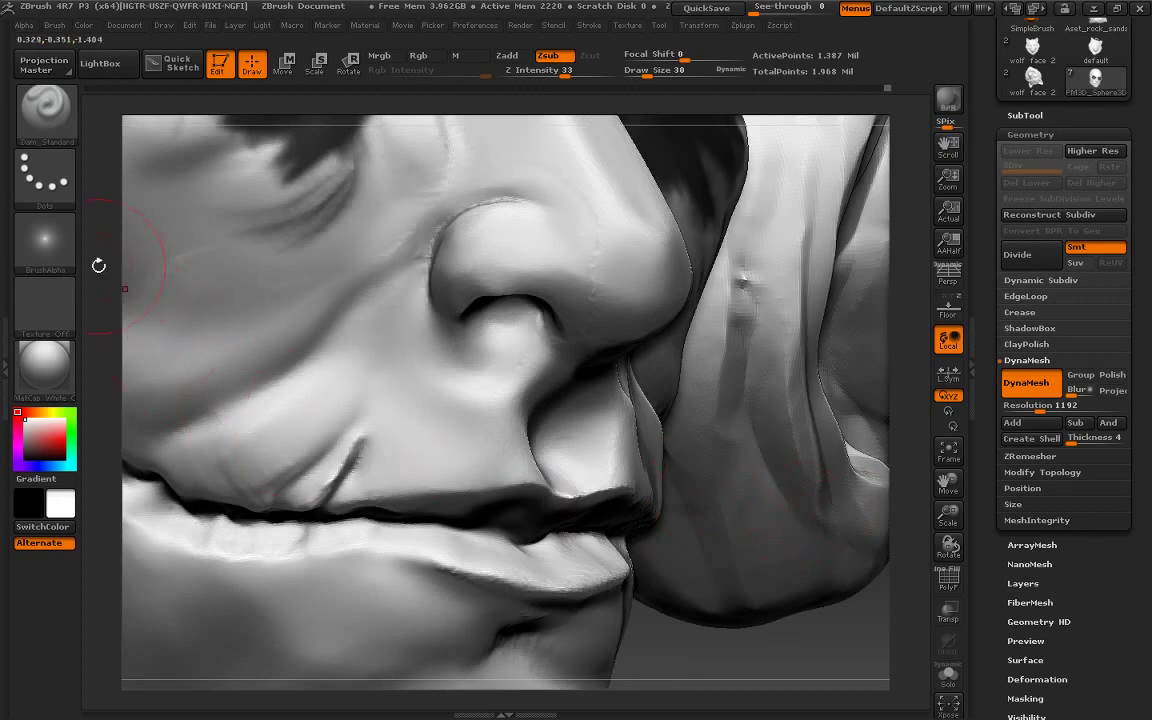
key("b")
key("c")
key("b")
left_click_drag(922, 312, 578, 488)
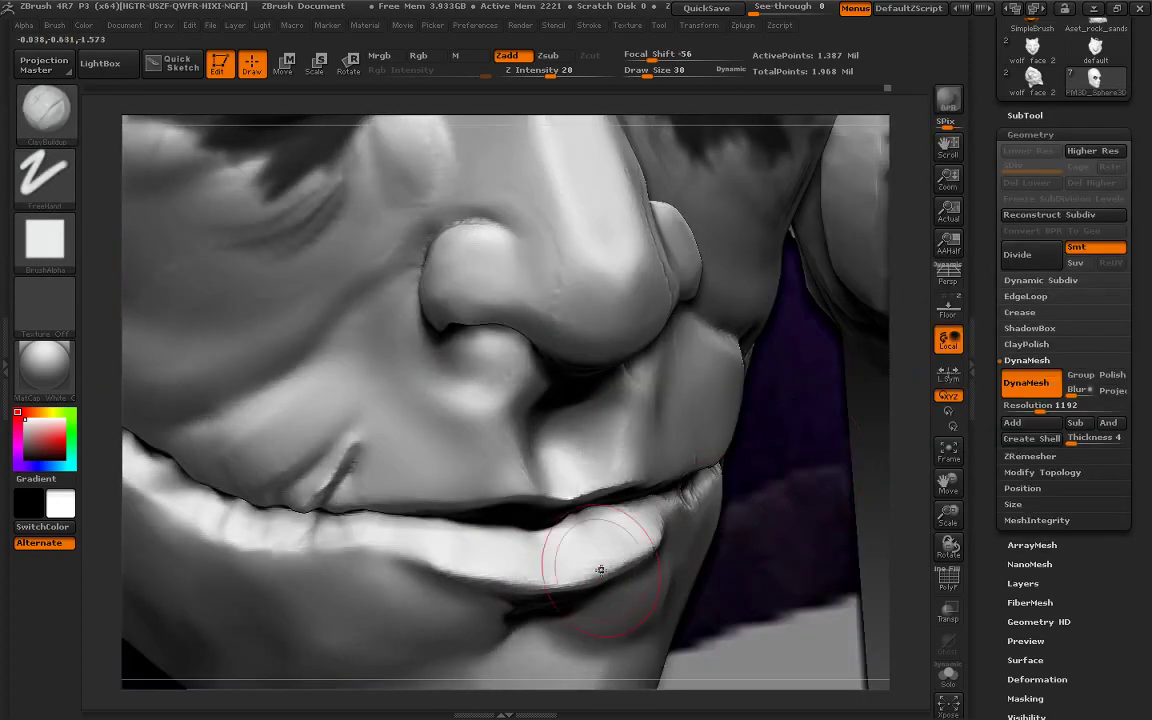
left_click_drag(506, 545, 389, 524)
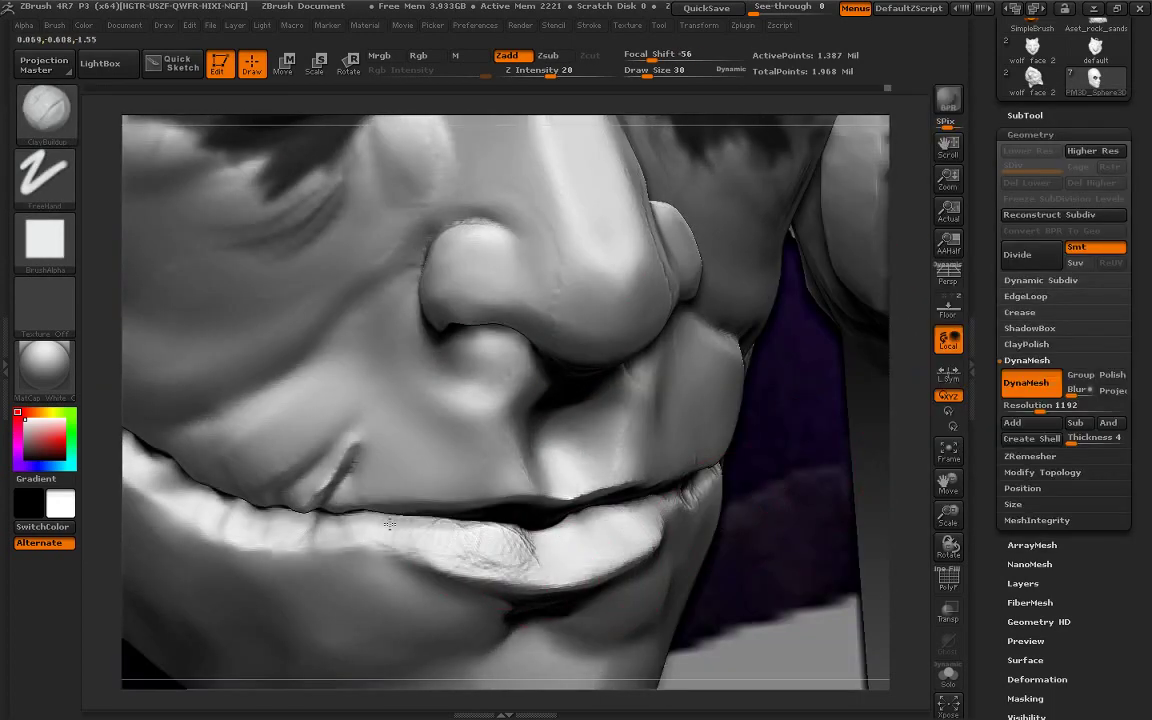
left_click_drag(494, 546, 640, 538)
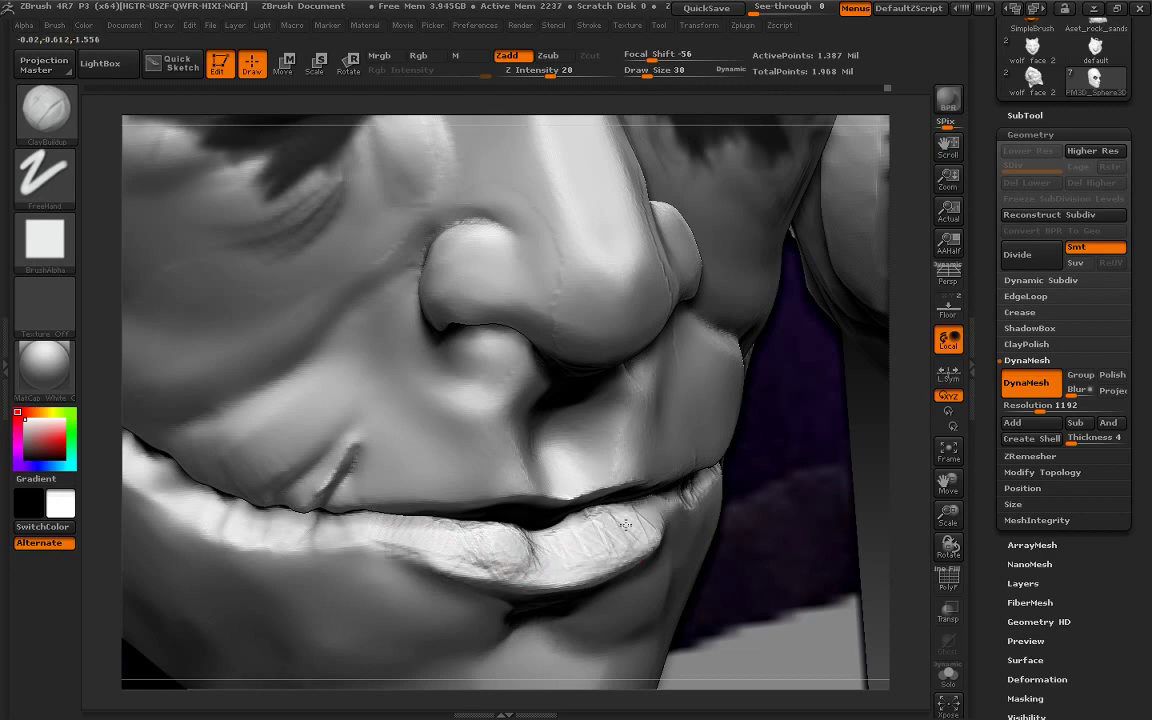
key("ctrl+z")
key("ctrl+z")
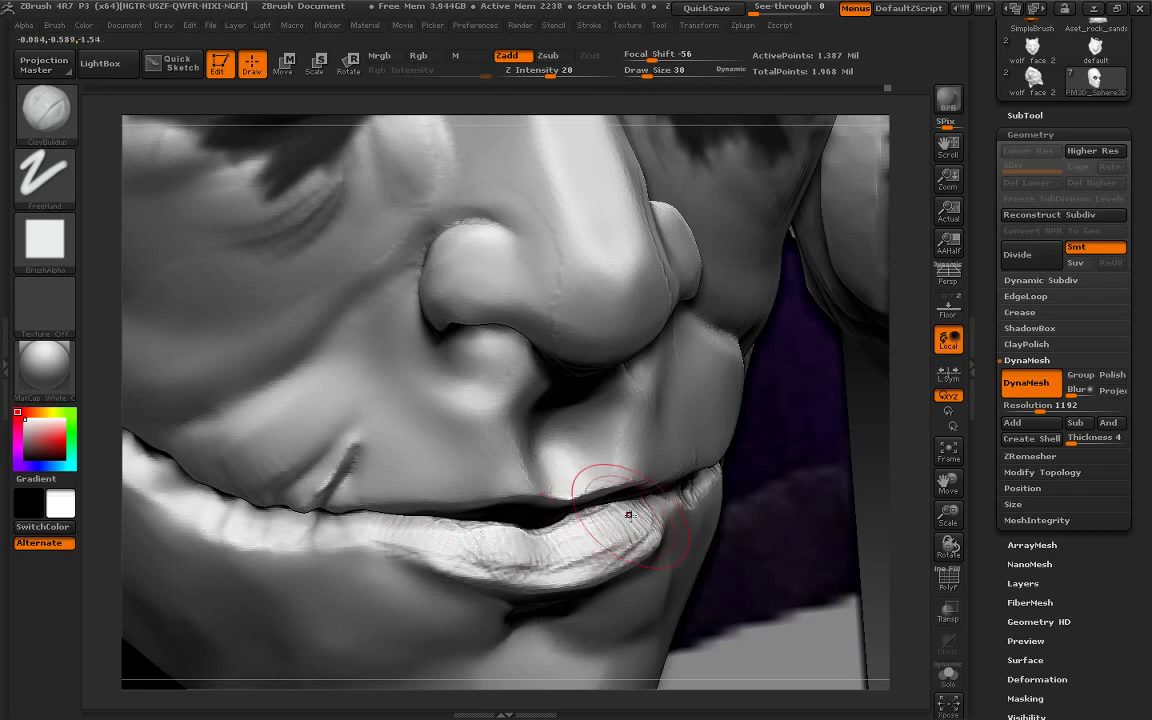
key("ctrl+z")
key("ctrl+z")
key("ctrl+z")
left_click_drag(886, 400, 700, 410)
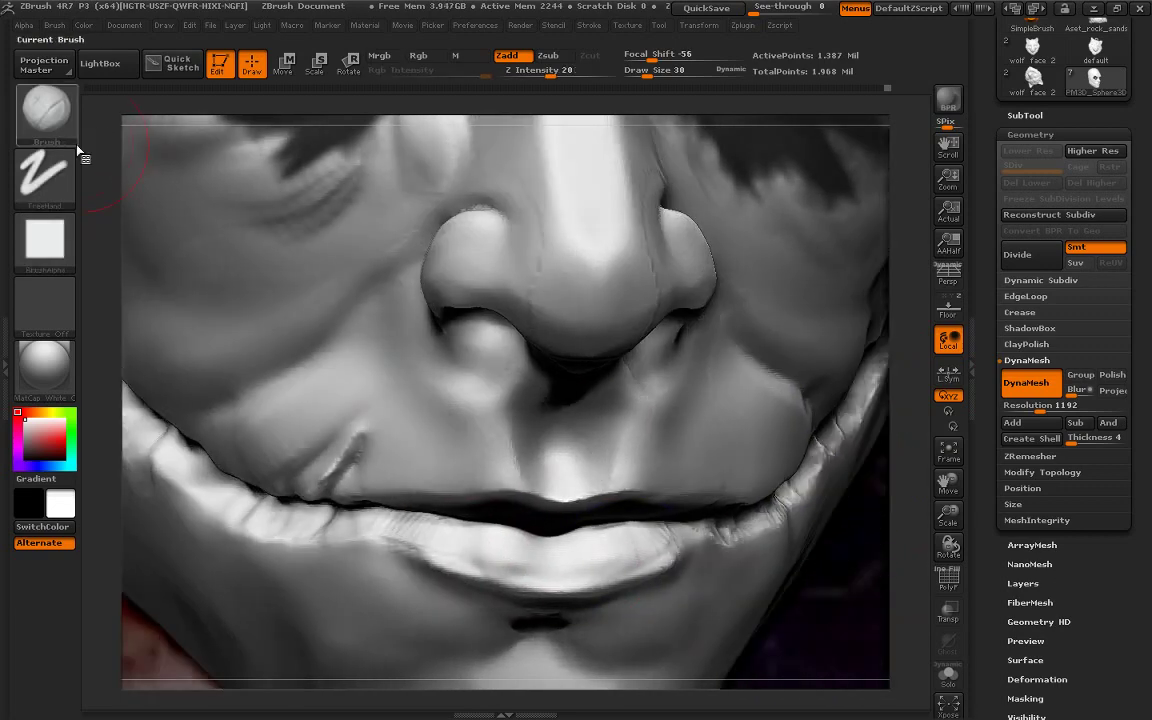
Switch to the mPolish brush and polish the lower lip into a smoother rounded form
left_click(50, 108)
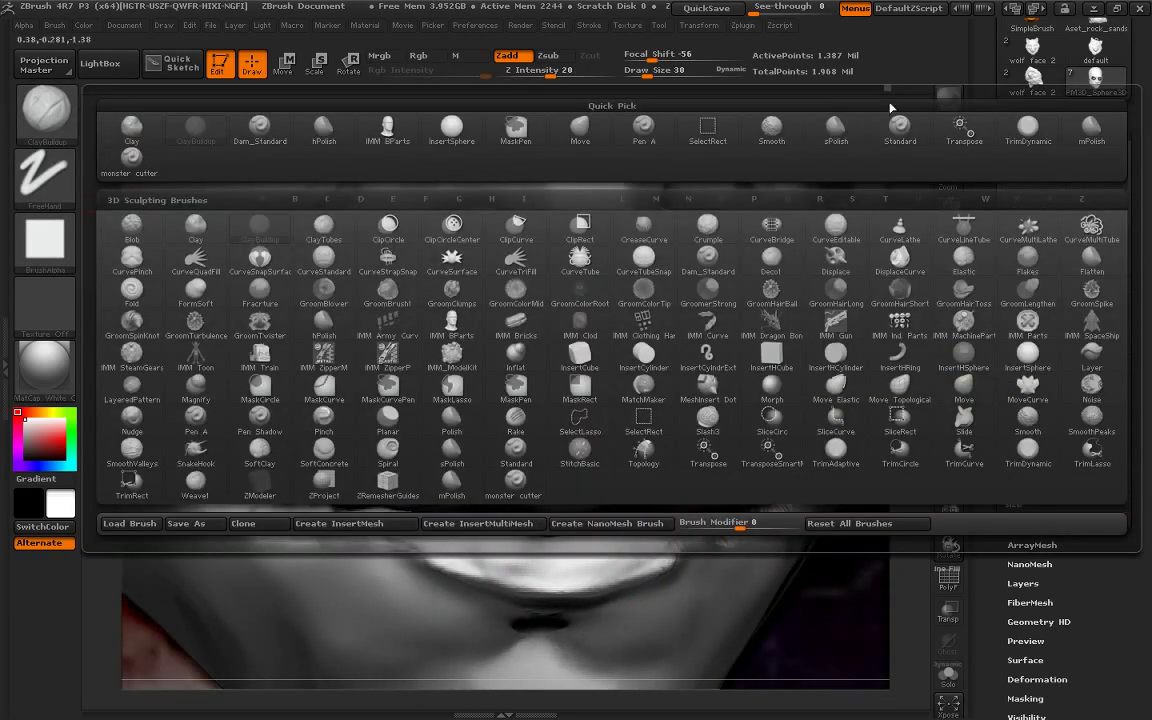
left_click(318, 130)
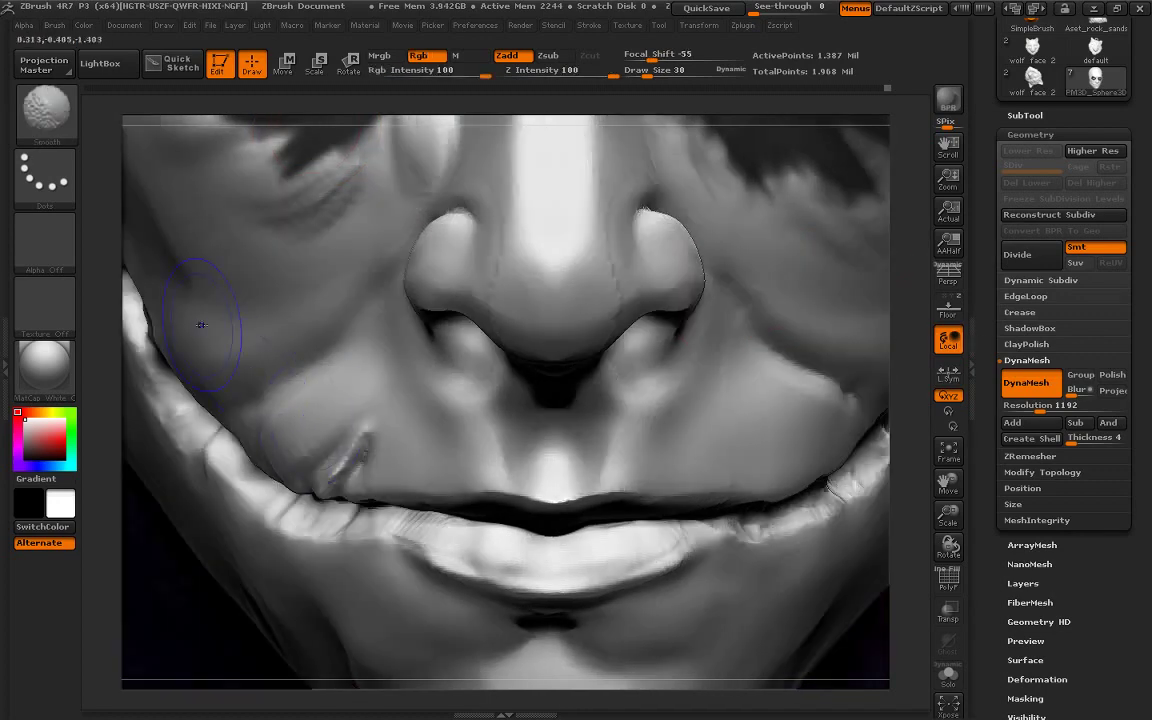
key("b")
left_click(1091, 127)
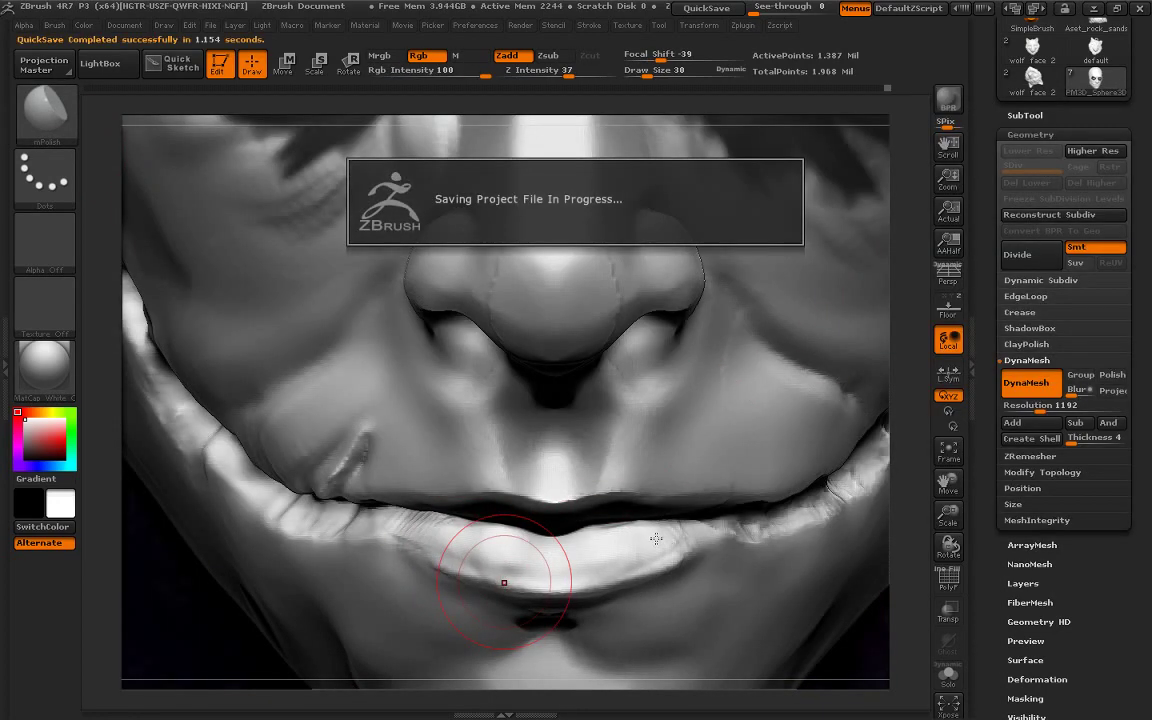
left_click_drag(668, 627, 873, 306)
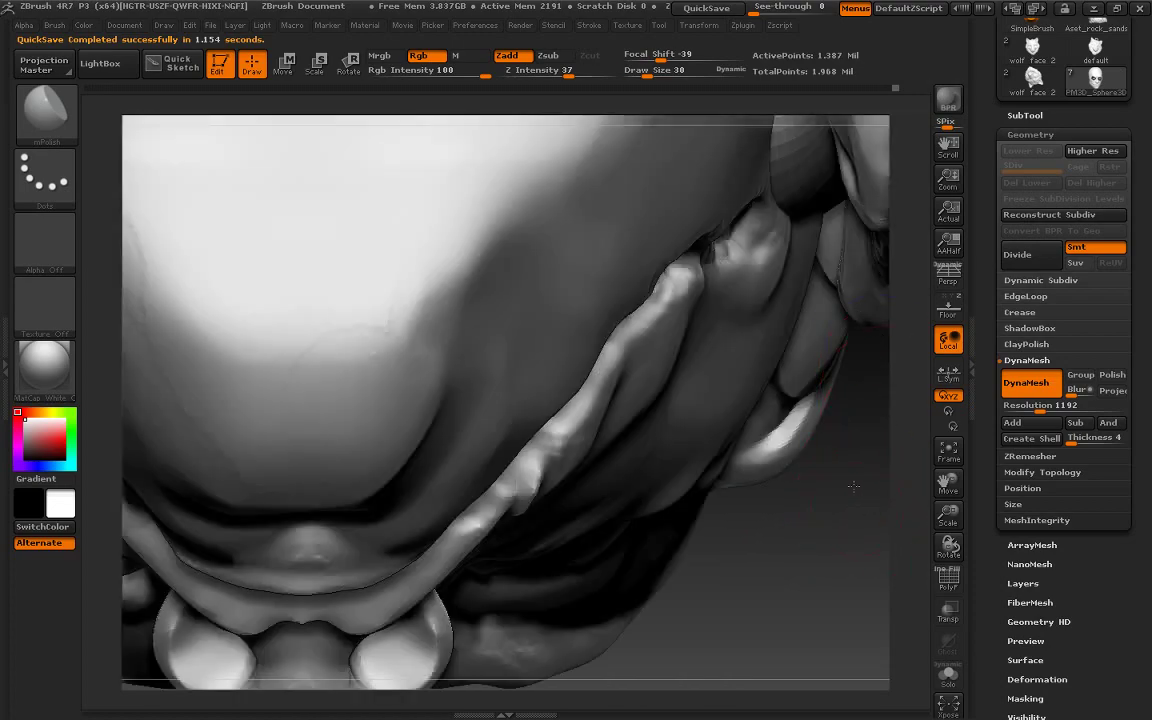
mouse_move(853, 486)
left_mouse_down()
mouse_move(792, 265)
mouse_move(580, 251)
left_mouse_up()
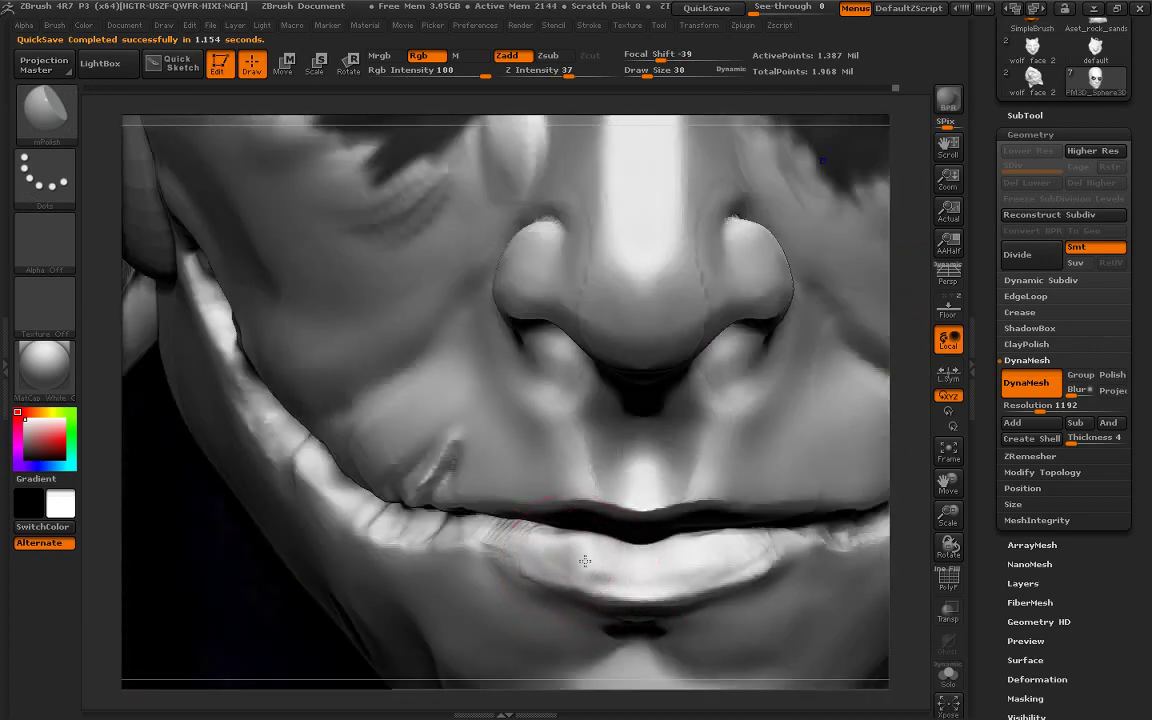
left_click_drag(586, 560, 730, 548)
left_click_drag(694, 591, 600, 570, "shift")
scroll(1027, 112, "up", 1)
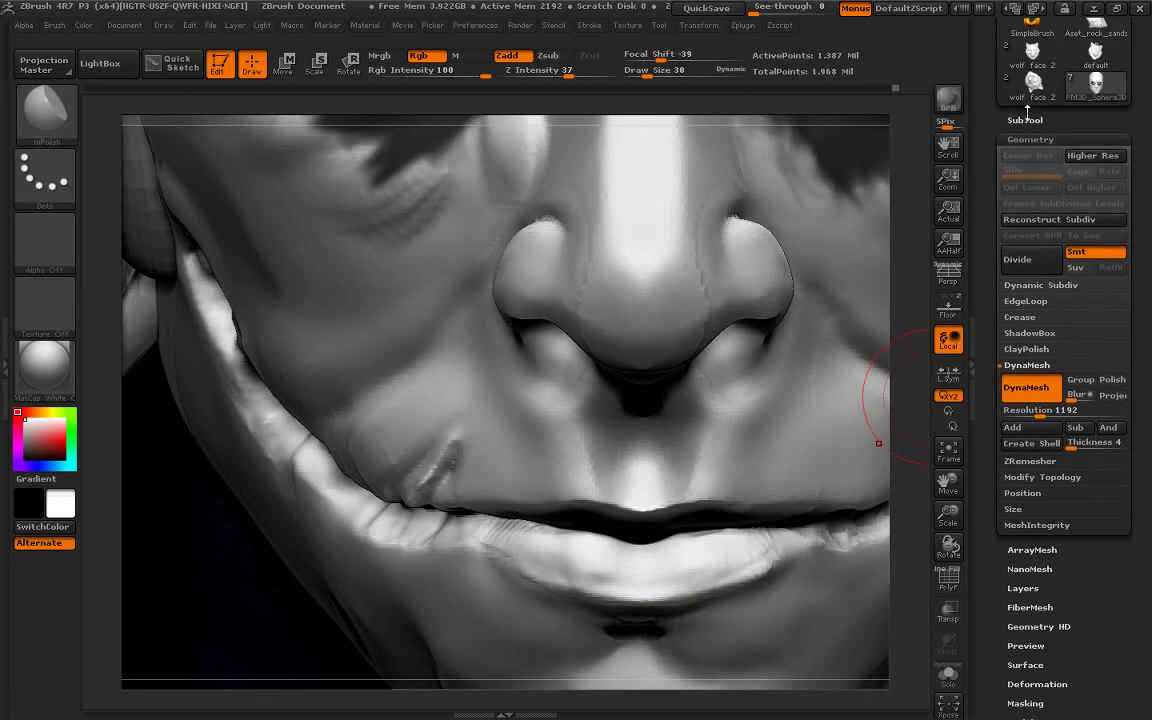
Smooth the lower lip, nose tip and nose bridge between the eyes
left_click(1032, 120)
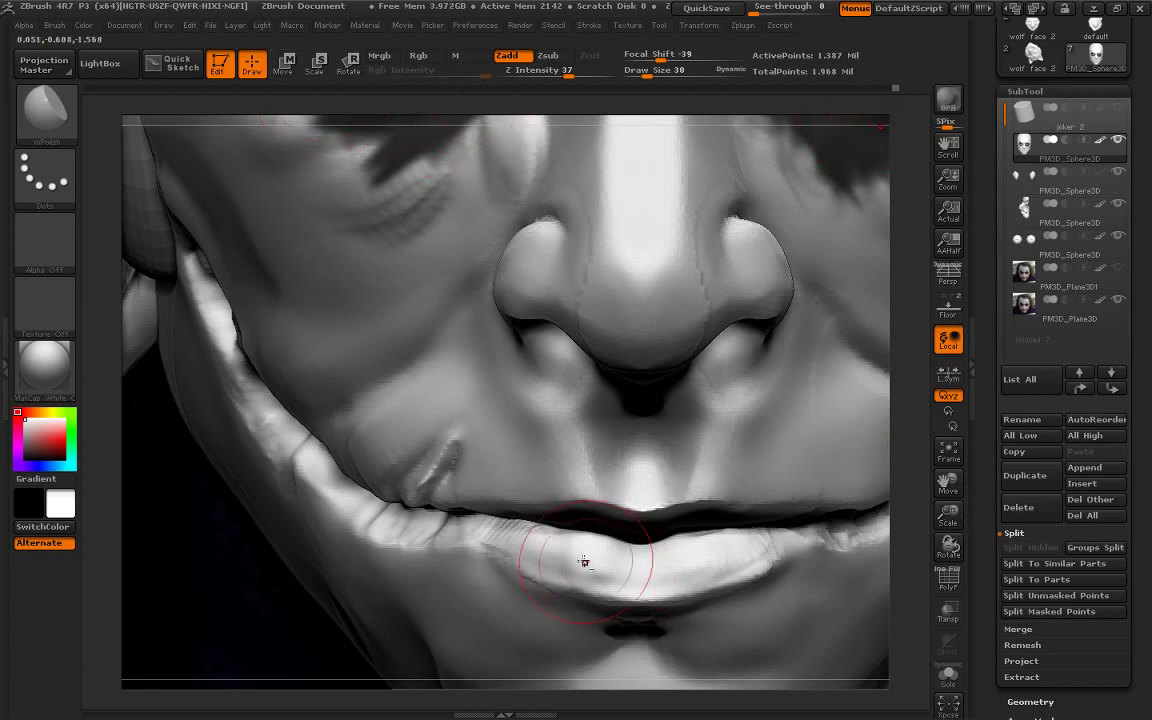
left_click_drag(586, 558, 730, 555)
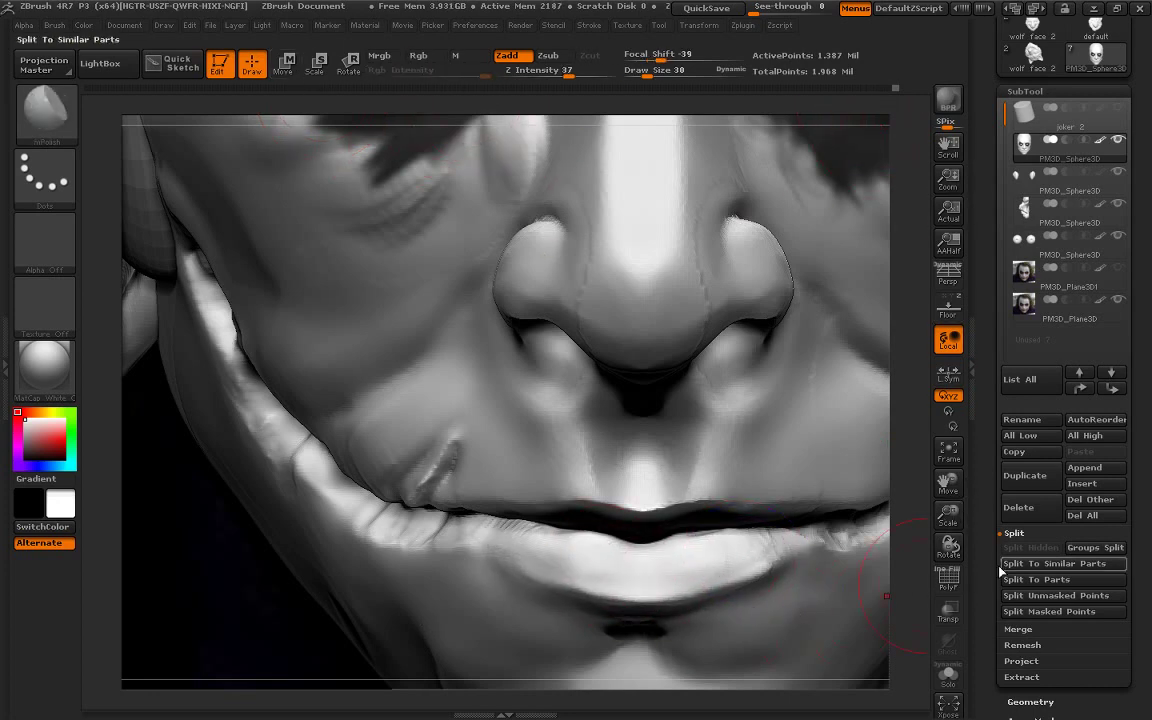
left_click_drag(948, 483, 900, 591)
left_click_drag(520, 484, 548, 391)
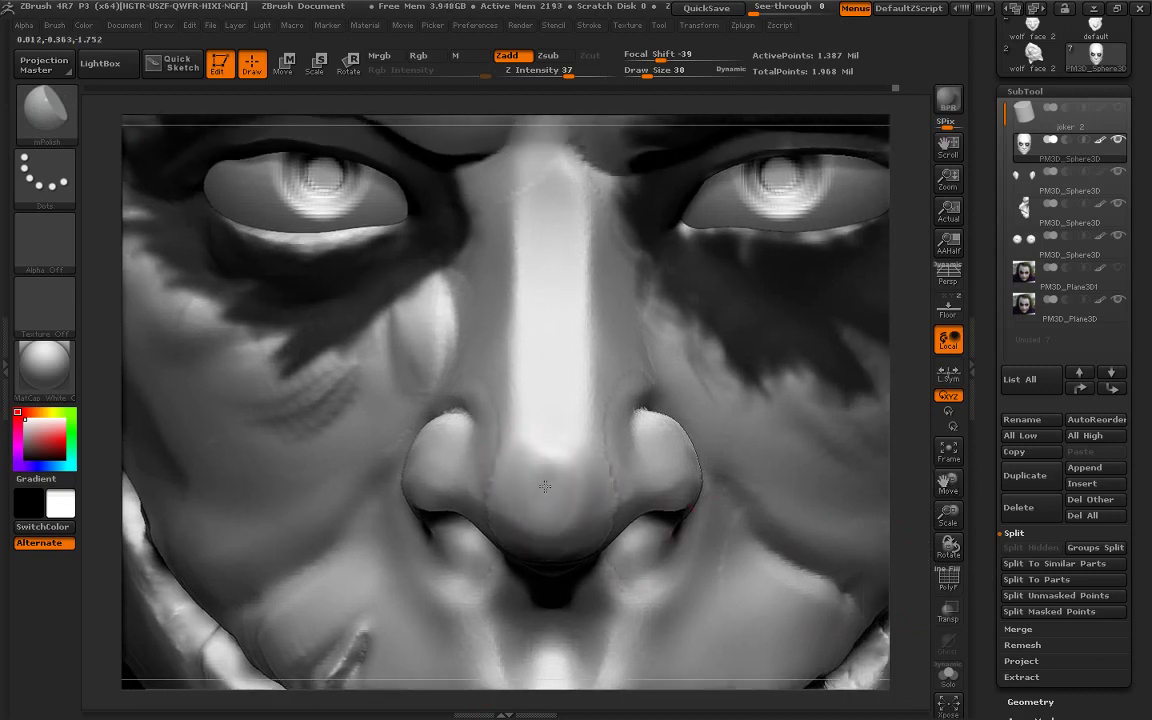
left_click_drag(511, 247, 589, 316)
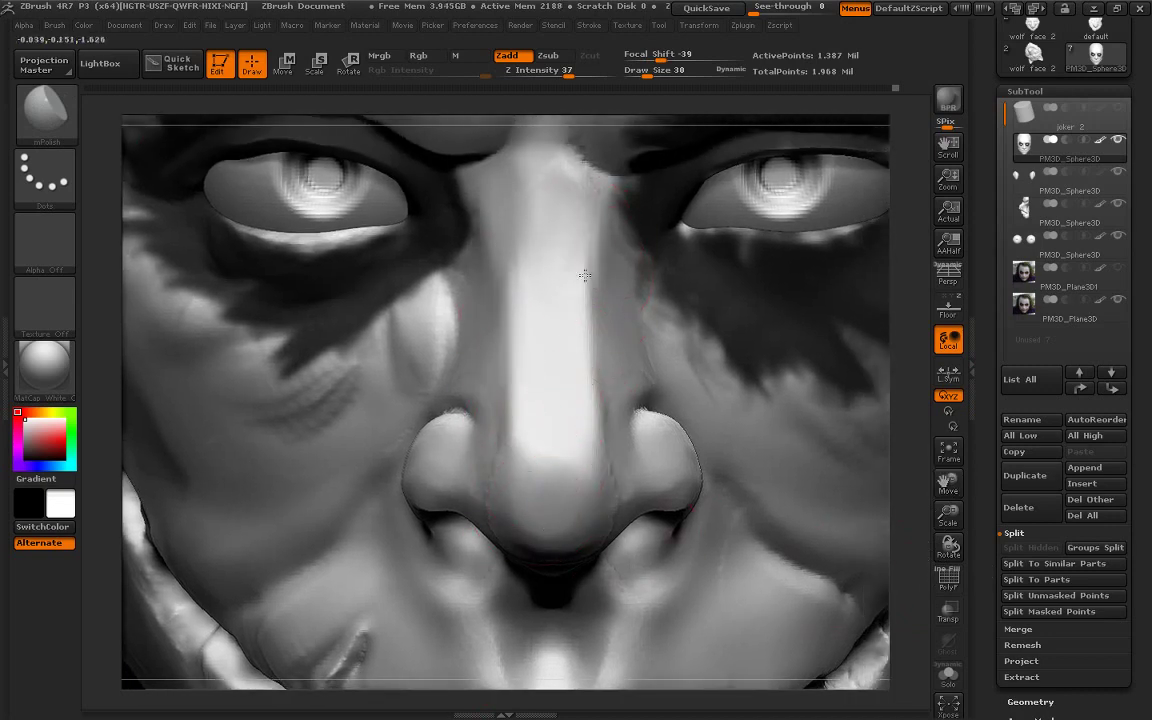
left_click_drag(948, 517, 727, 532)
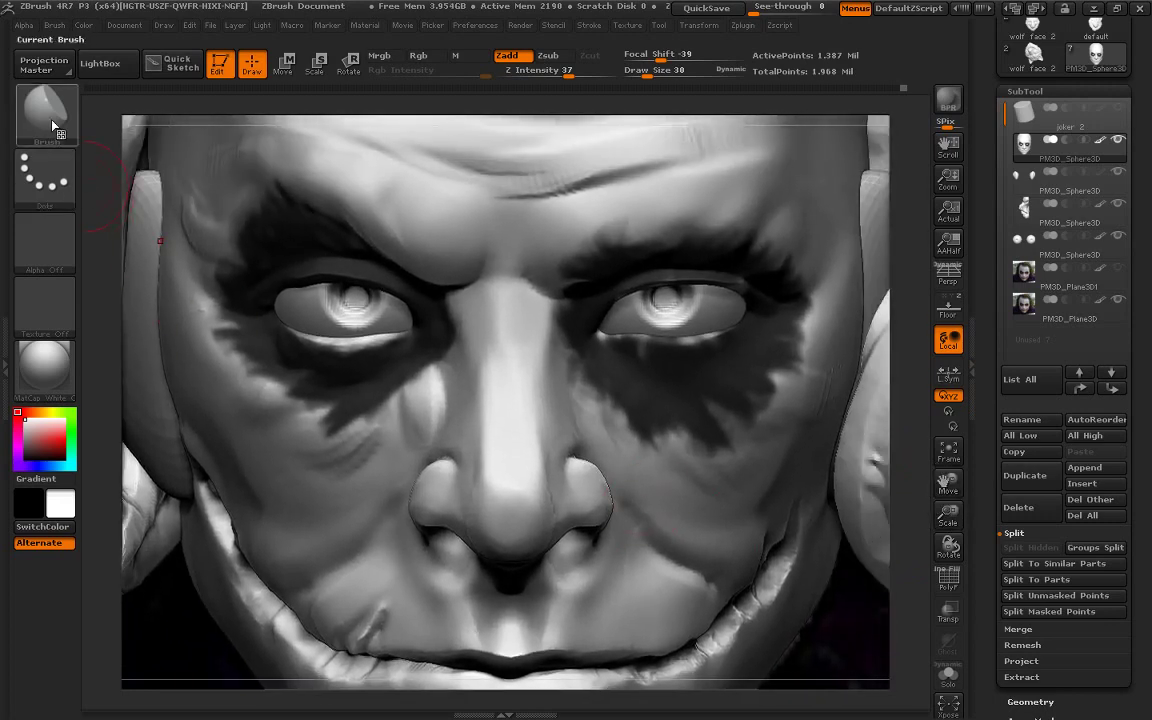
Carve a crease along the lower eyelid with Dam_Standard at Draw Size 19
left_click(53, 125)
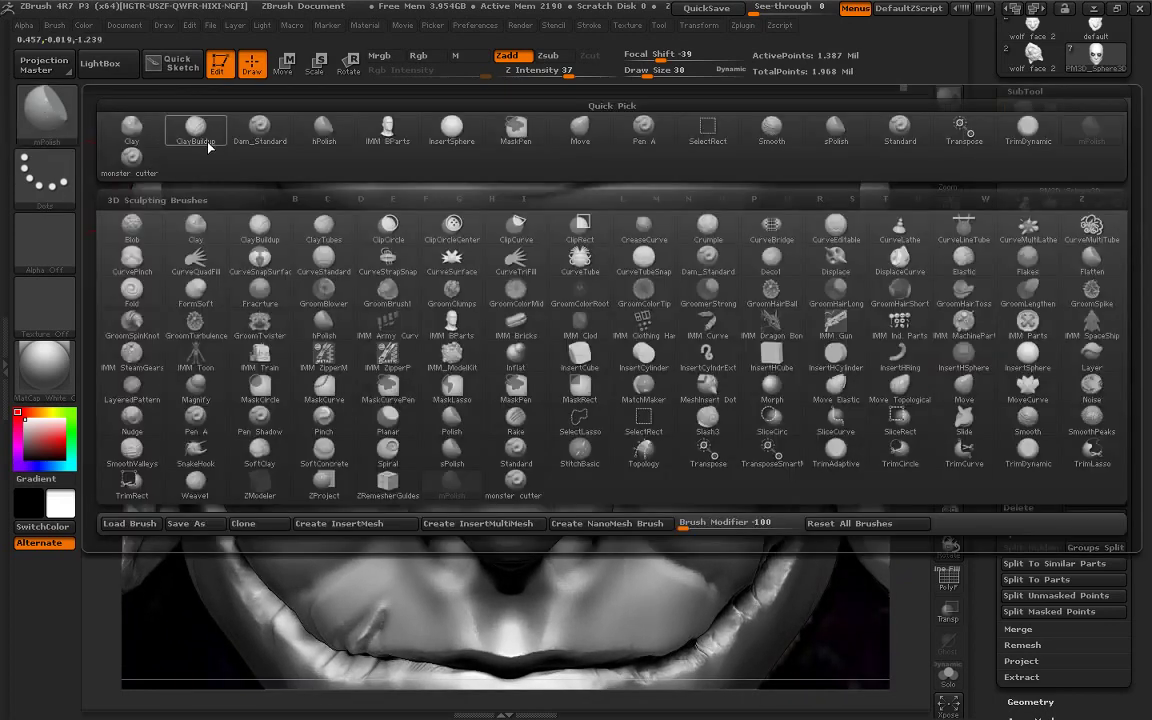
left_click(193, 121)
left_click_drag(639, 74, 645, 74)
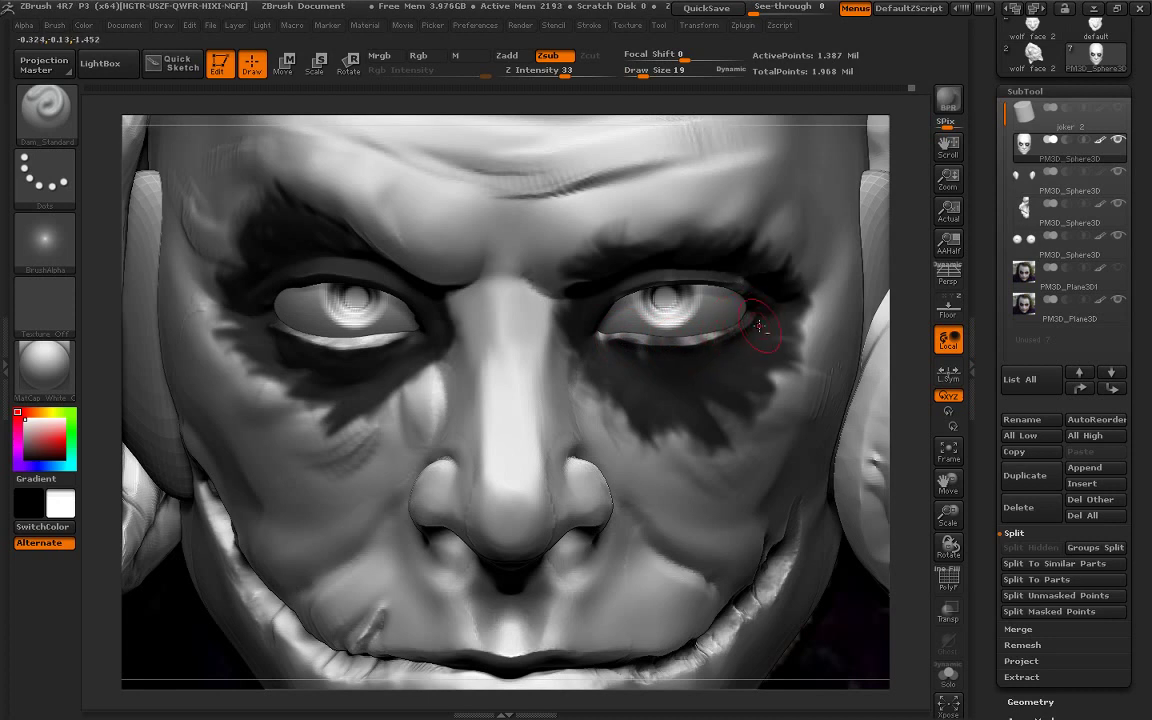
left_click_drag(624, 359, 654, 373)
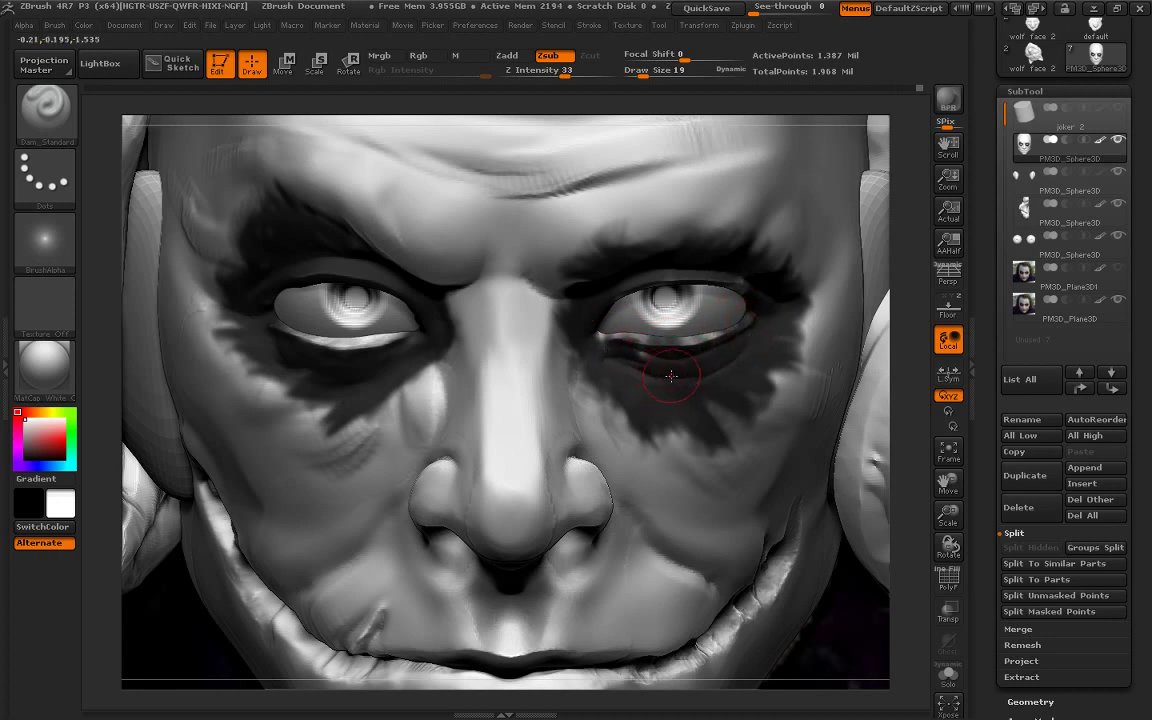
key("shift")
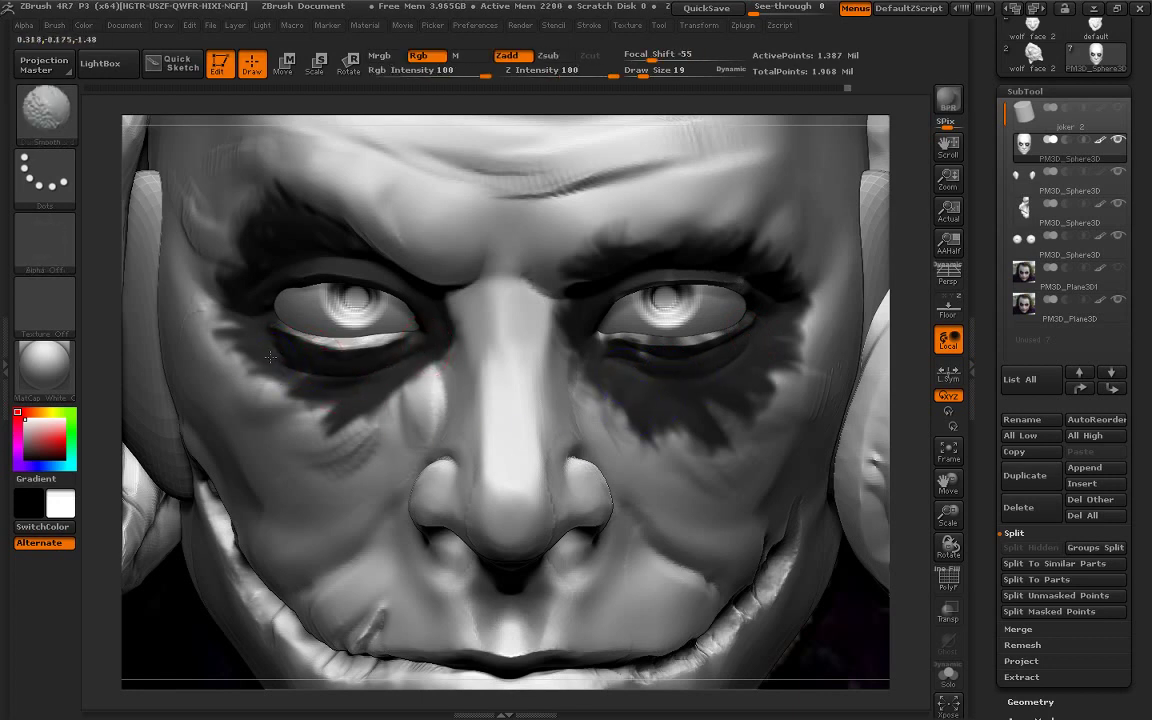
left_click_drag(946, 520, 944, 512)
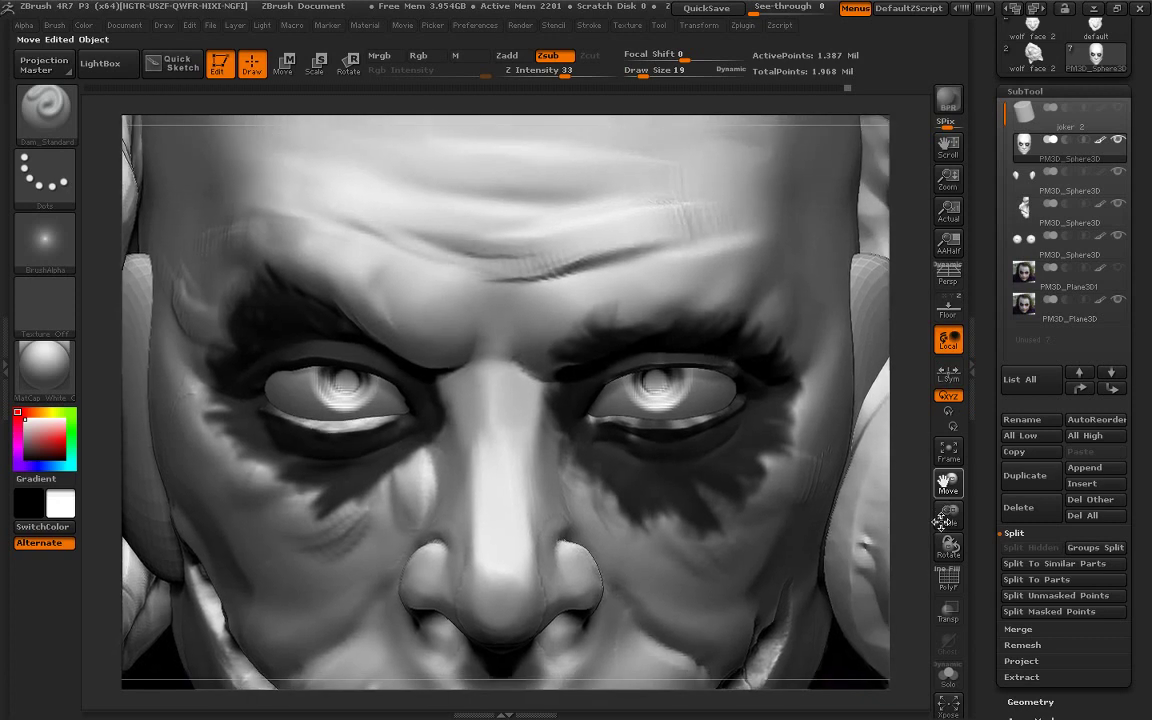
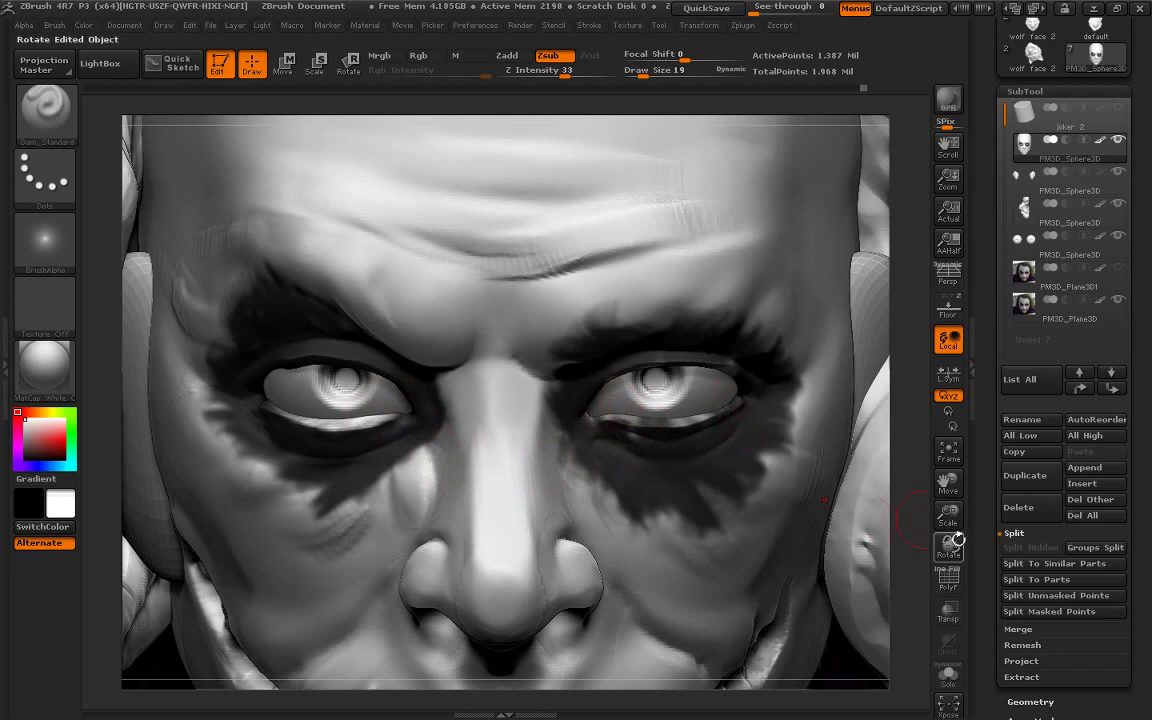
Make the ear the active SubTool with ClayBuildup selected, and hide the hair
mouse_move(948, 516)
left_mouse_down()
mouse_move(931, 483)
mouse_move(900, 486)
mouse_move(438, 358)
left_mouse_up()
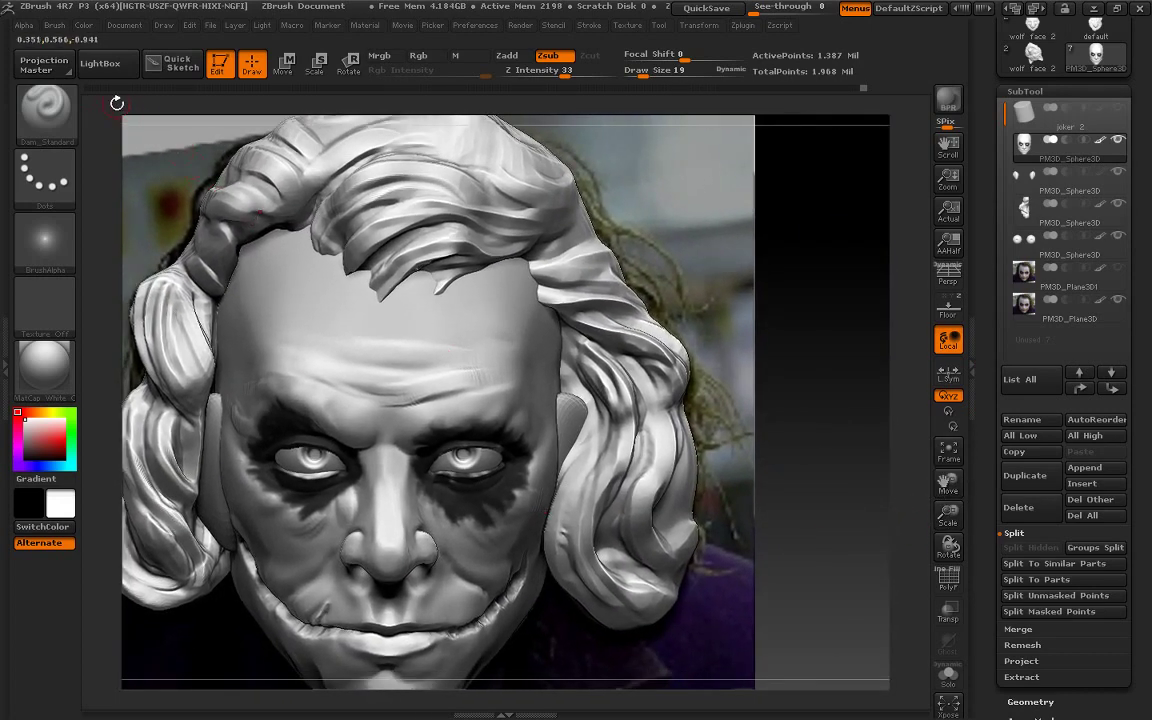
left_click(44, 108)
left_click(183, 121)
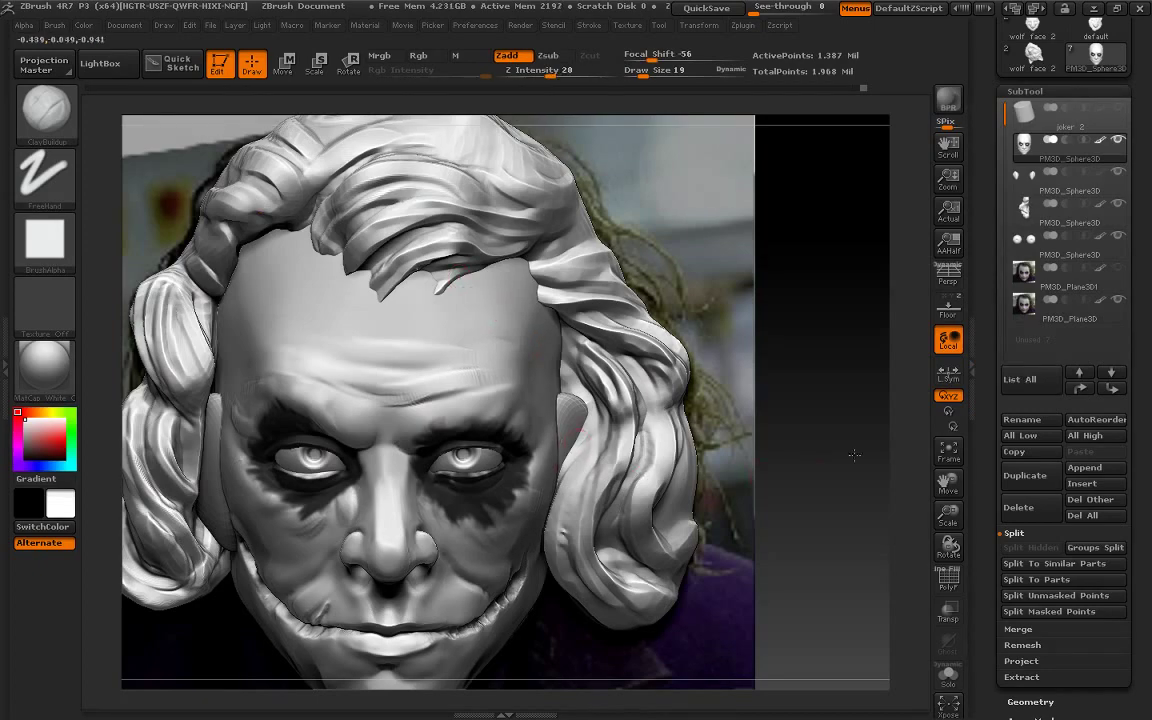
left_click_drag(854, 455, 607, 420)
left_click(224, 529, "alt")
left_click(44, 108)
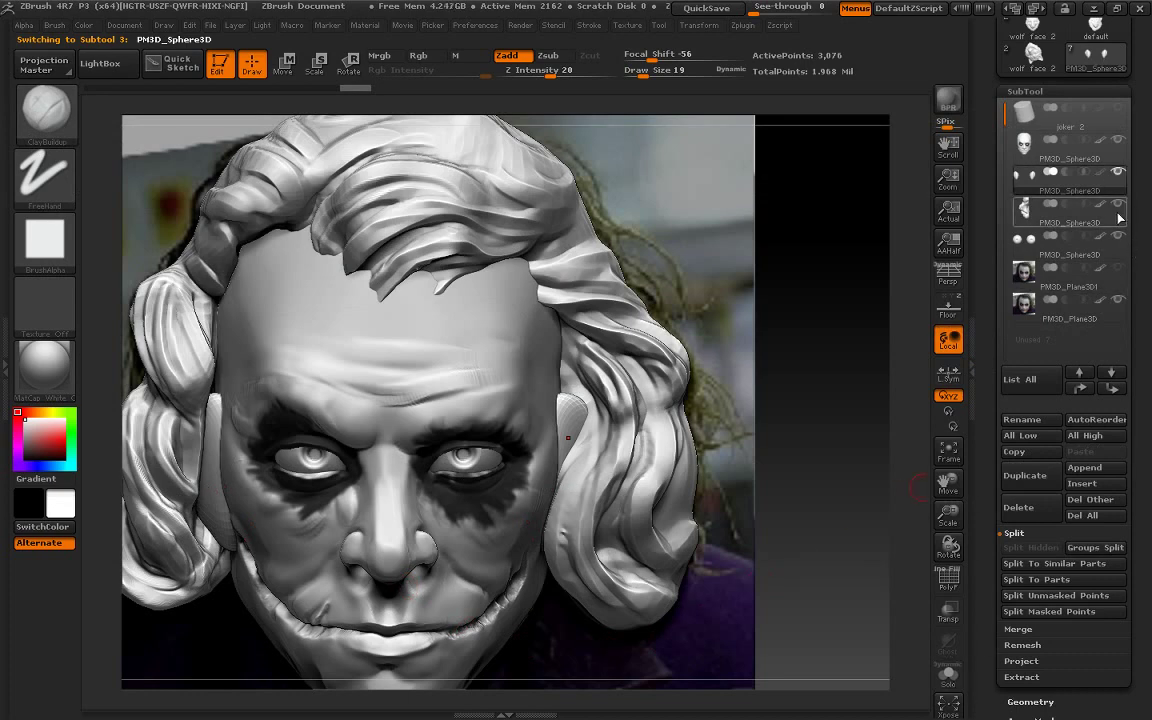
left_click(1118, 212)
Pull back the ear's upper outline with an enlarged Move brush
left_click_drag(848, 396, 902, 368)
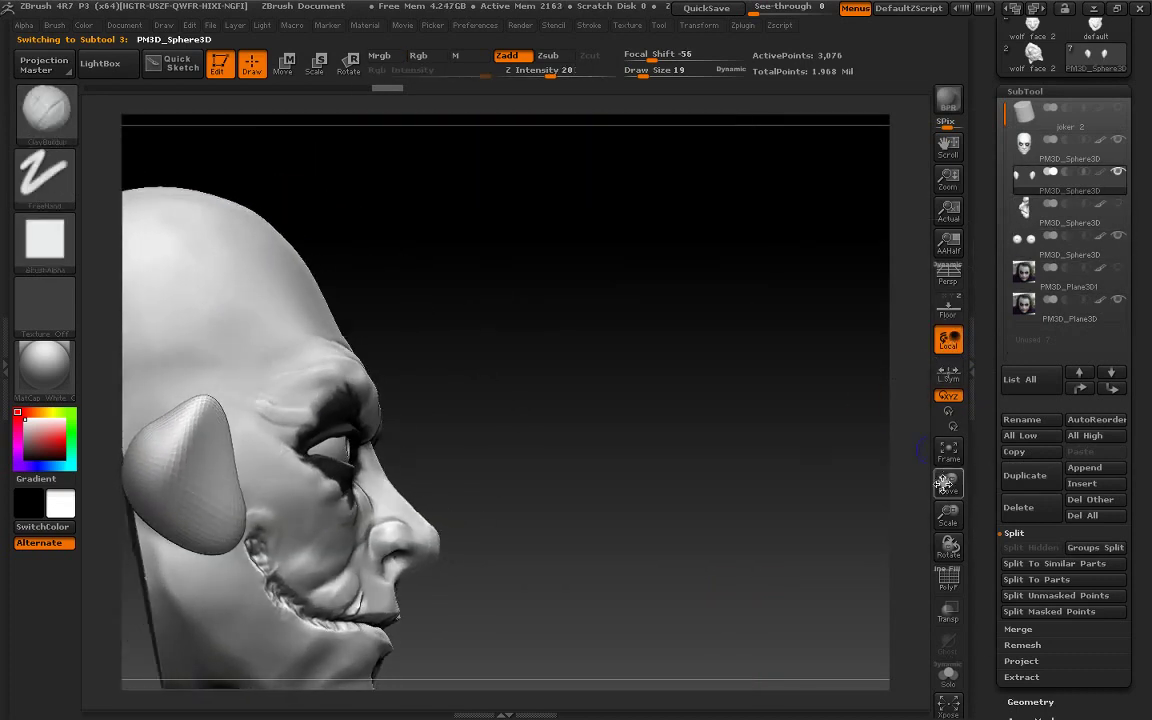
left_click_drag(944, 483, 851, 436)
key("b")
left_click(595, 121)
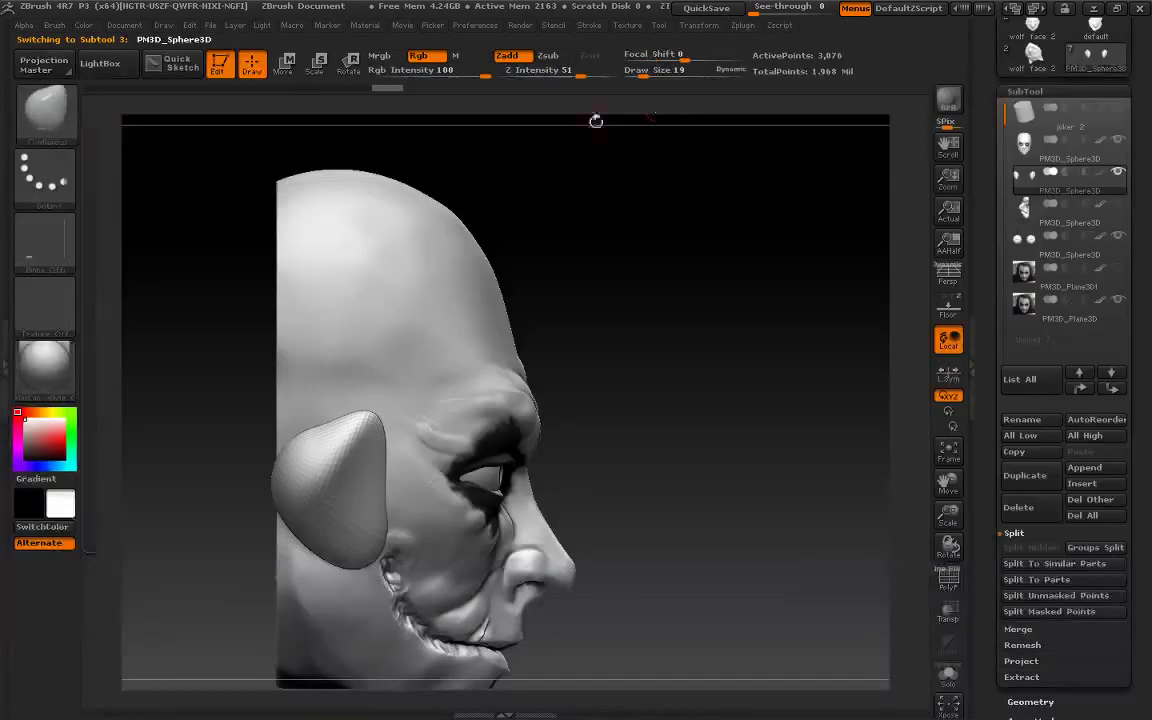
left_click_drag(614, 76, 672, 76)
mouse_move(365, 420)
left_mouse_down()
mouse_move(333, 412)
mouse_move(296, 471)
mouse_move(300, 430)
mouse_move(290, 480)
mouse_move(280, 420)
left_mouse_up()
Return to ClayBuildup and DynaMesh the ear for denser detail
key("b")
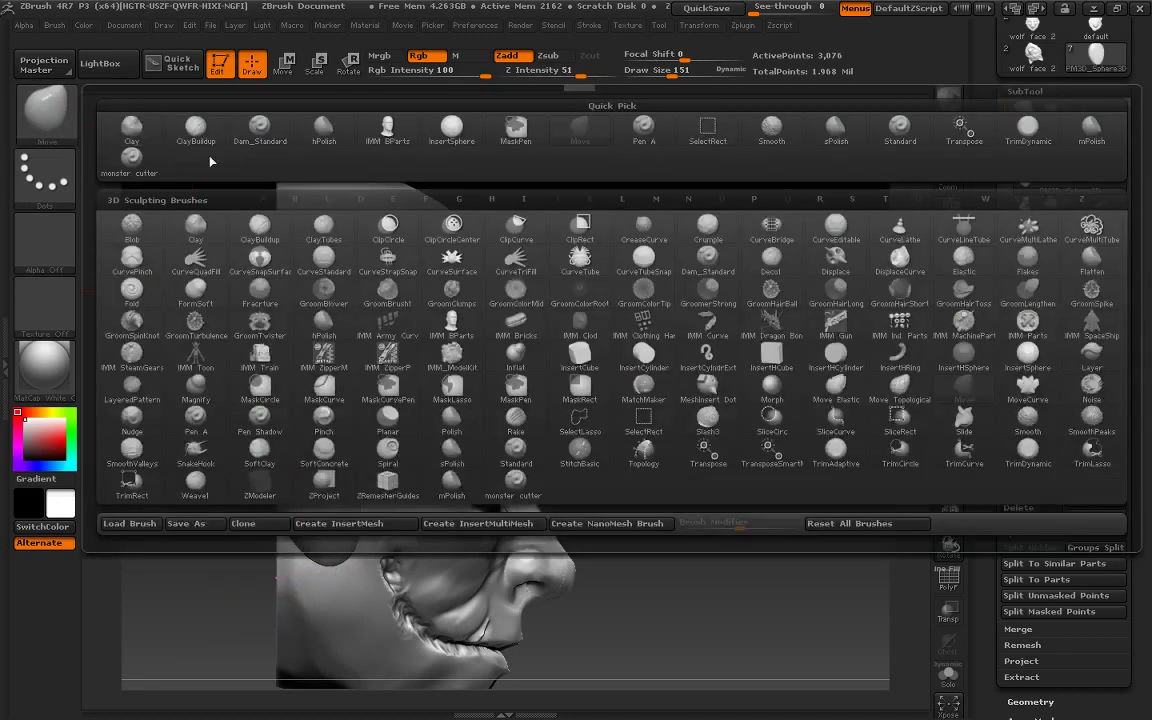
left_click(195, 127)
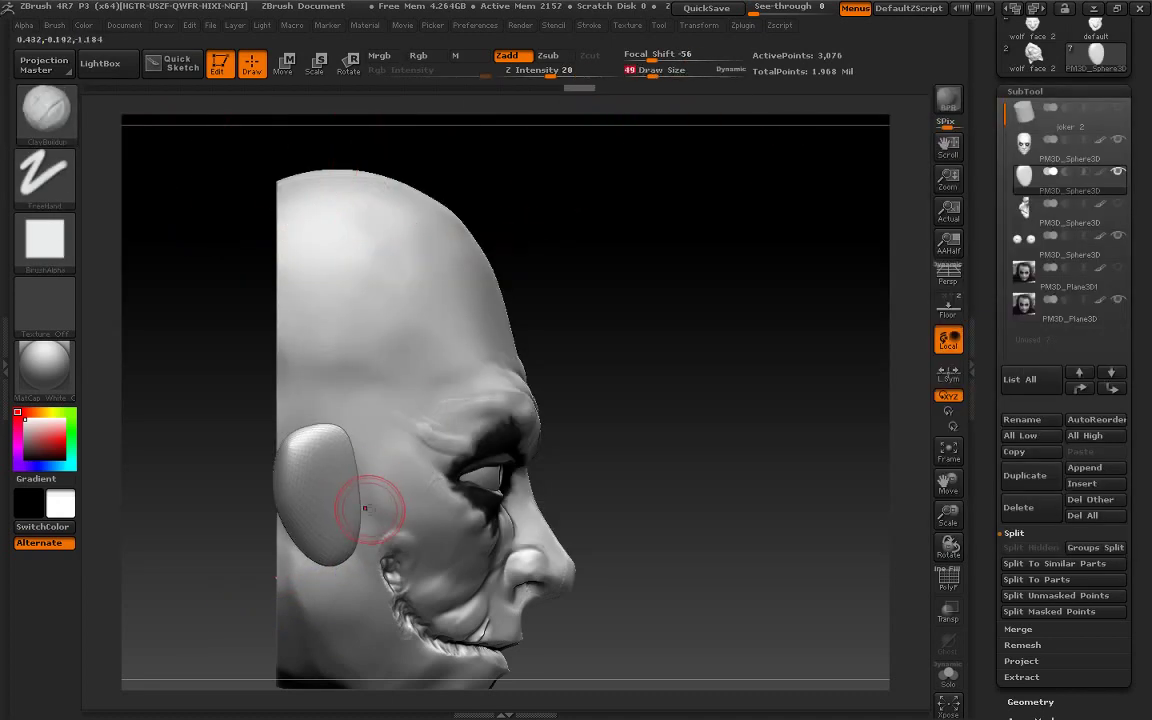
left_click_drag(365, 508, 308, 488)
left_click_drag(645, 370, 615, 475, "ctrl")
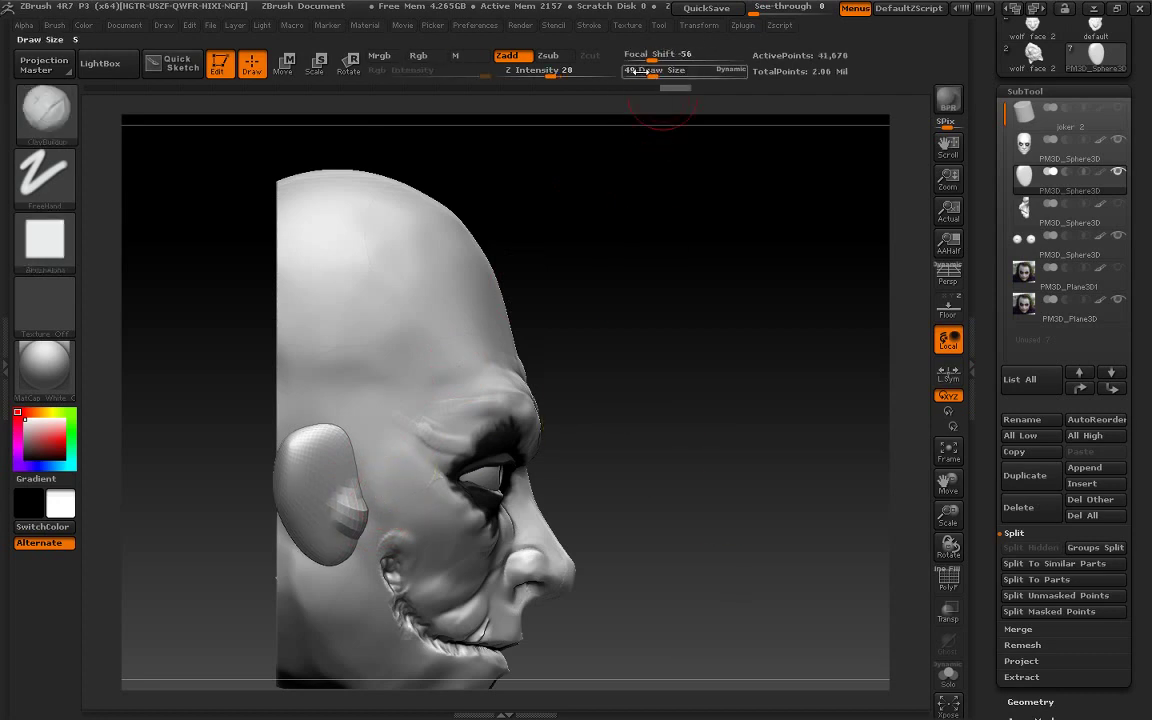
Sculpt folds and grooves into the ear bowl with ClayBuildup at size 23
left_click_drag(637, 70, 615, 70)
left_click_drag(300, 410, 290, 450)
key("b")
key("m")
key("e")
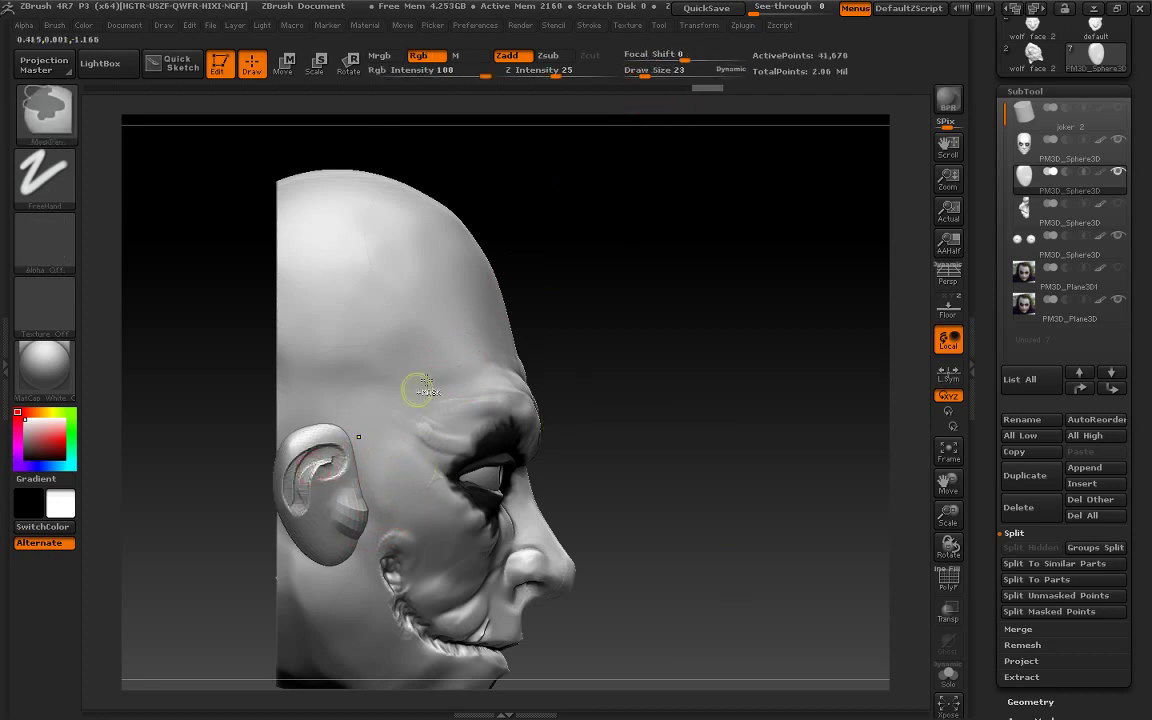
key("b")
key("c")
key("b")
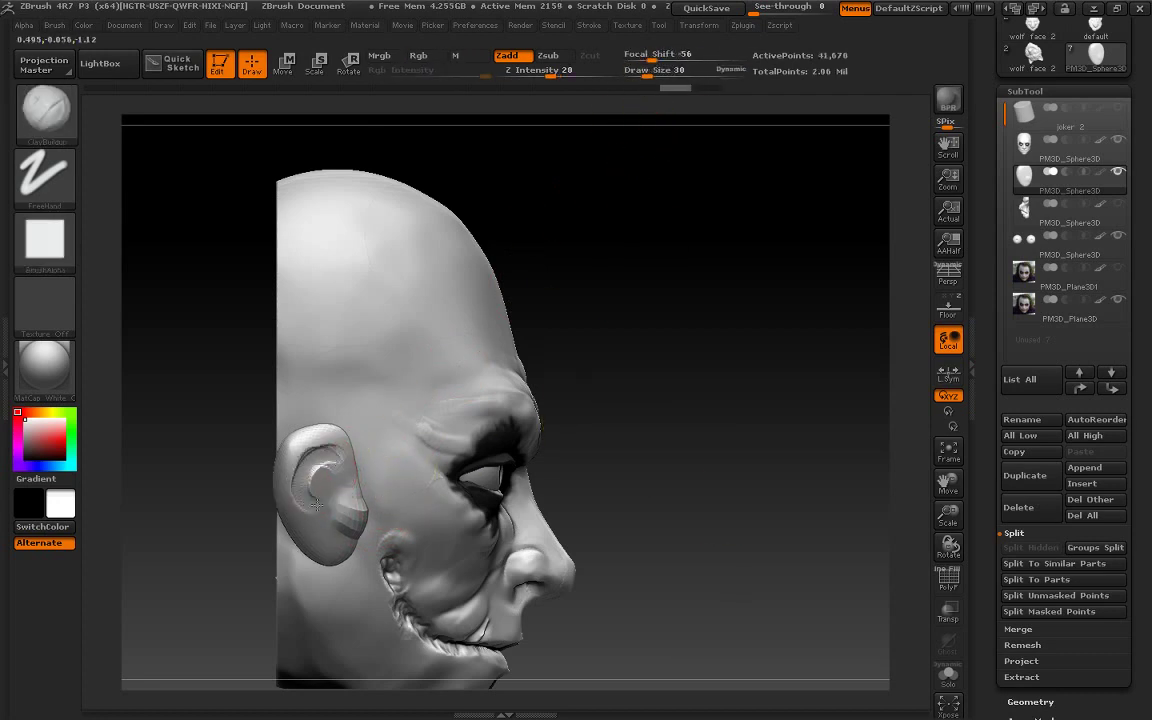
mouse_move(300, 470)
left_mouse_down()
mouse_move(292, 412)
mouse_move(316, 523)
mouse_move(335, 530)
left_mouse_up()
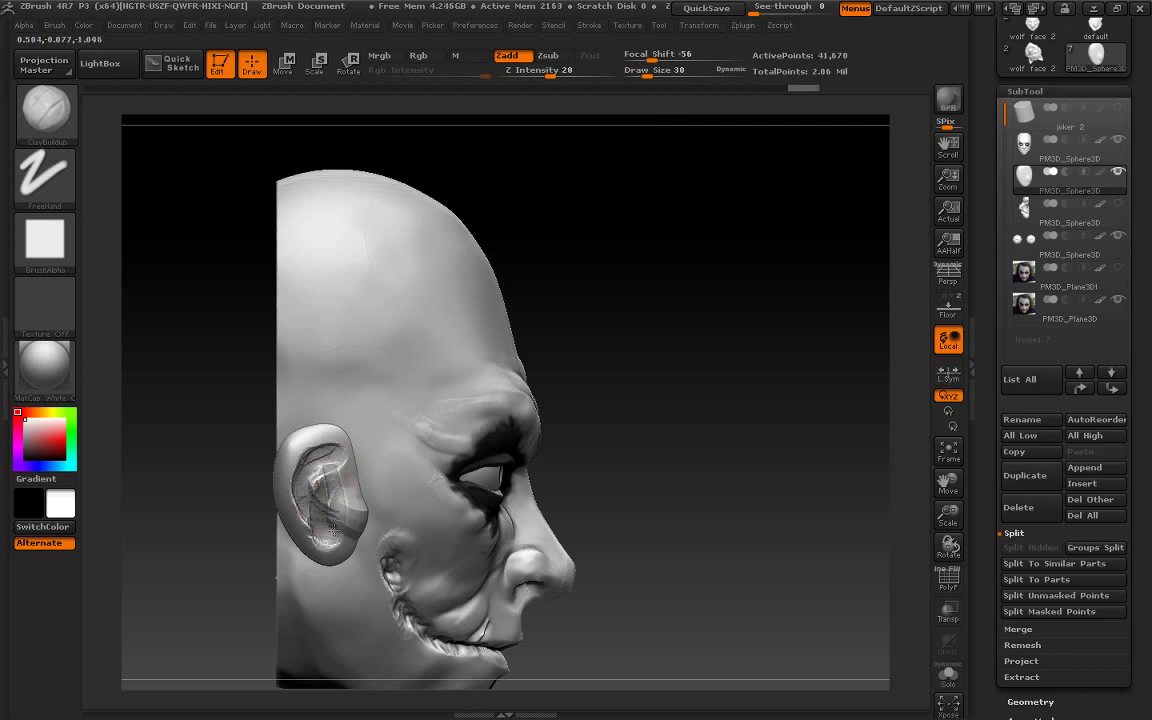
left_click_drag(283, 425, 332, 503)
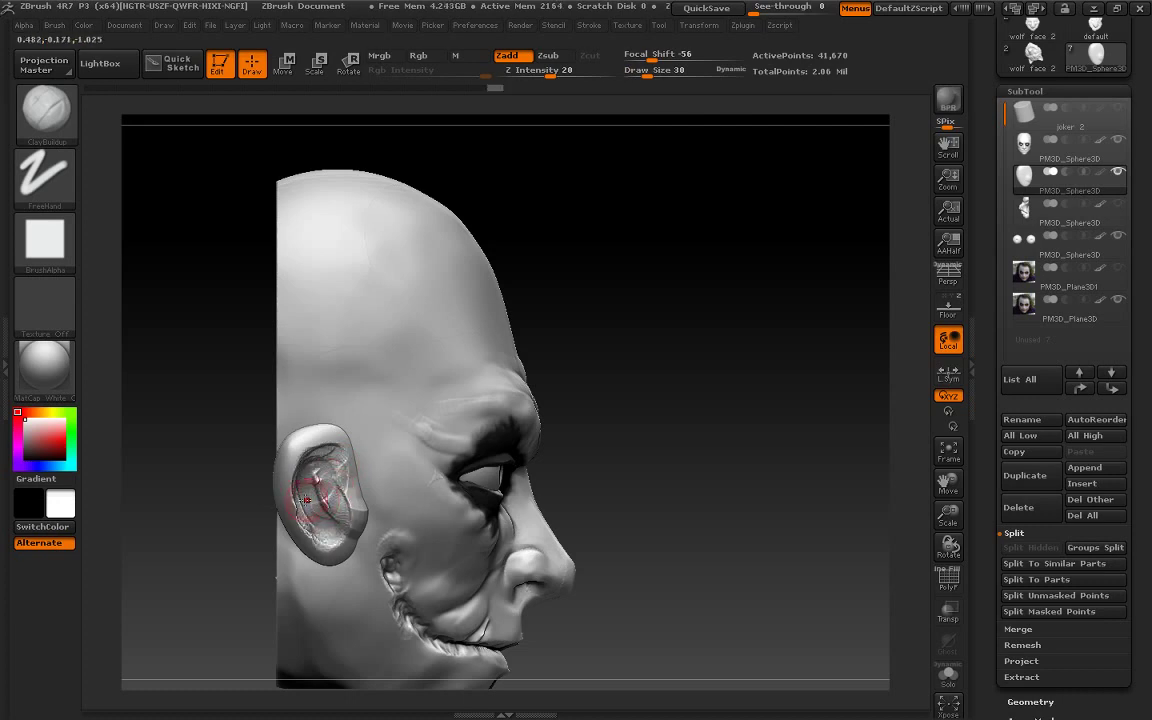
mouse_move(336, 448)
left_mouse_down()
mouse_move(300, 425)
mouse_move(345, 522)
mouse_move(290, 488)
mouse_move(338, 545)
mouse_move(321, 551)
left_mouse_up()
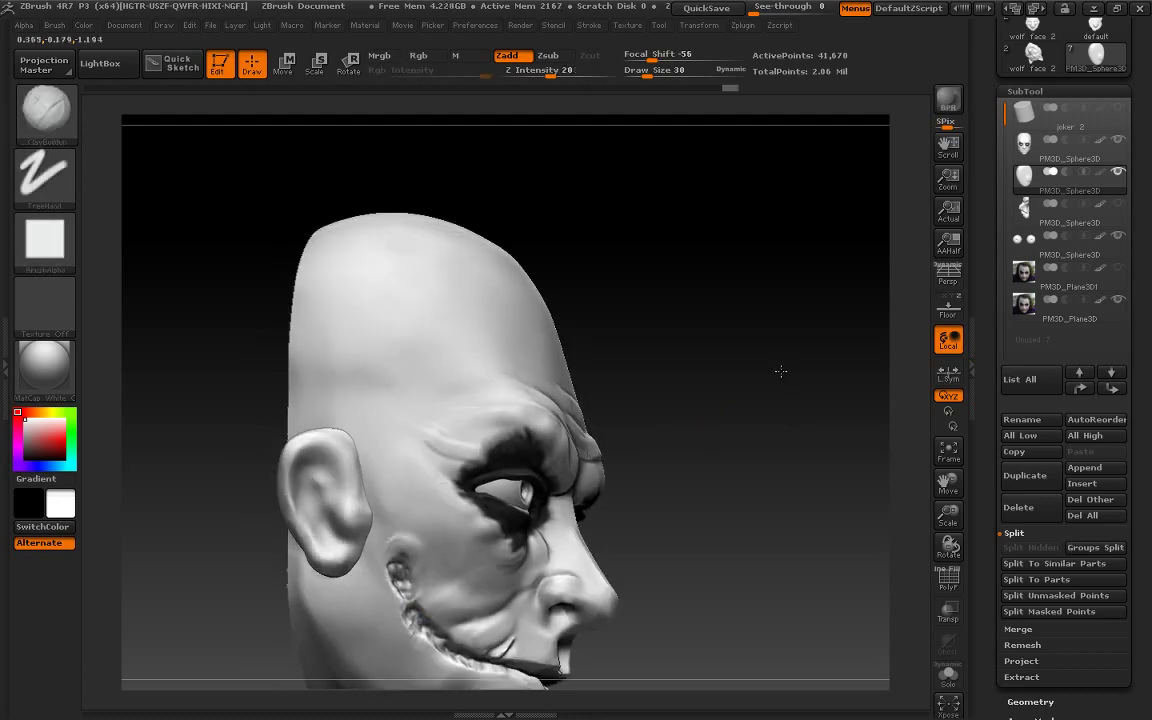
Build up the inner and lower ear rim, then Shift-smooth the ear surface
mouse_move(777, 373)
left_mouse_down()
mouse_move(759, 403)
mouse_move(385, 458)
left_mouse_up()
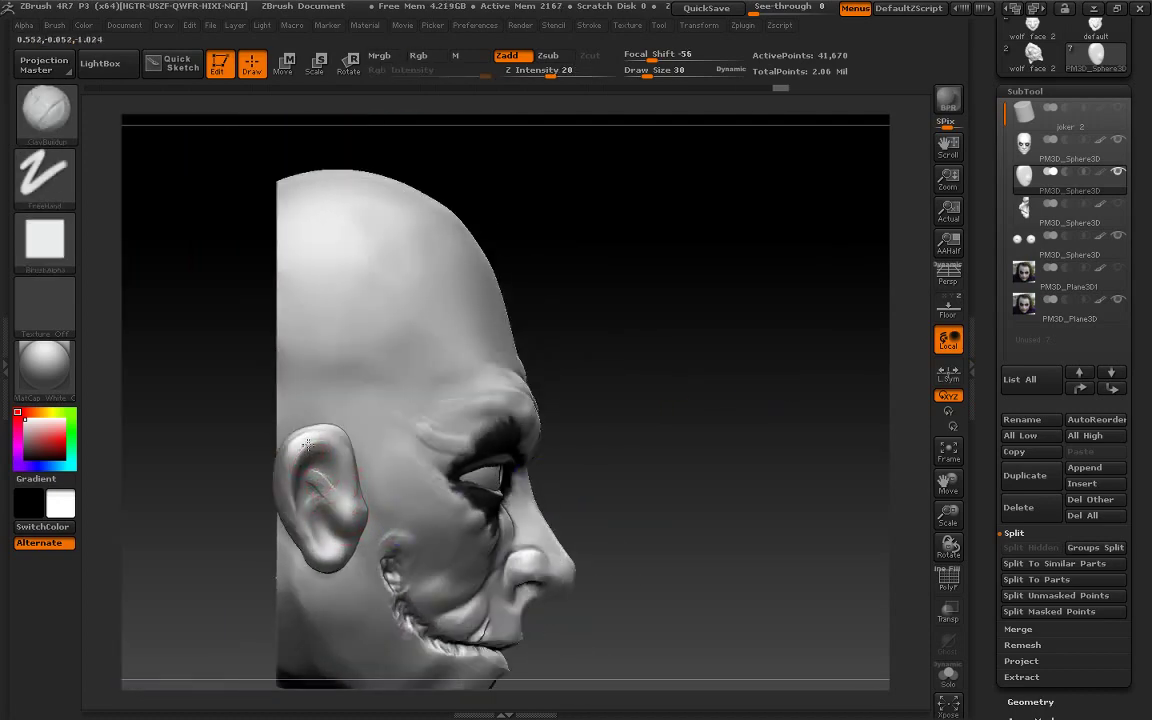
left_click_drag(328, 466, 345, 493)
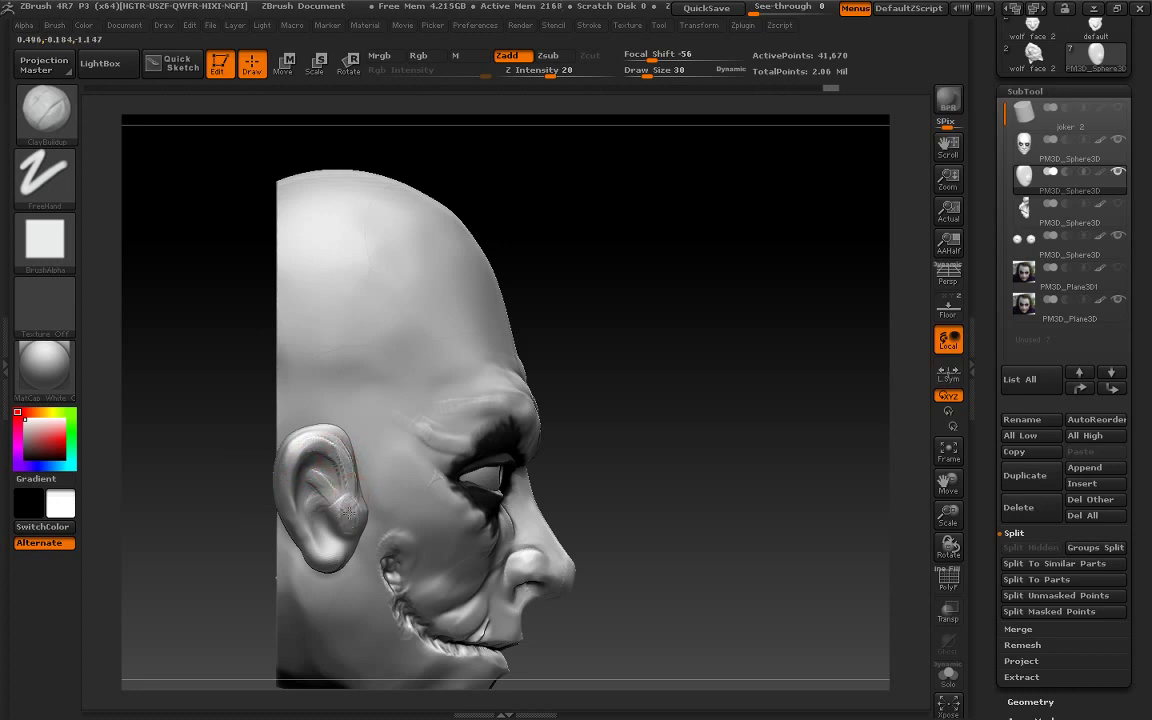
left_click_drag(318, 445, 336, 521)
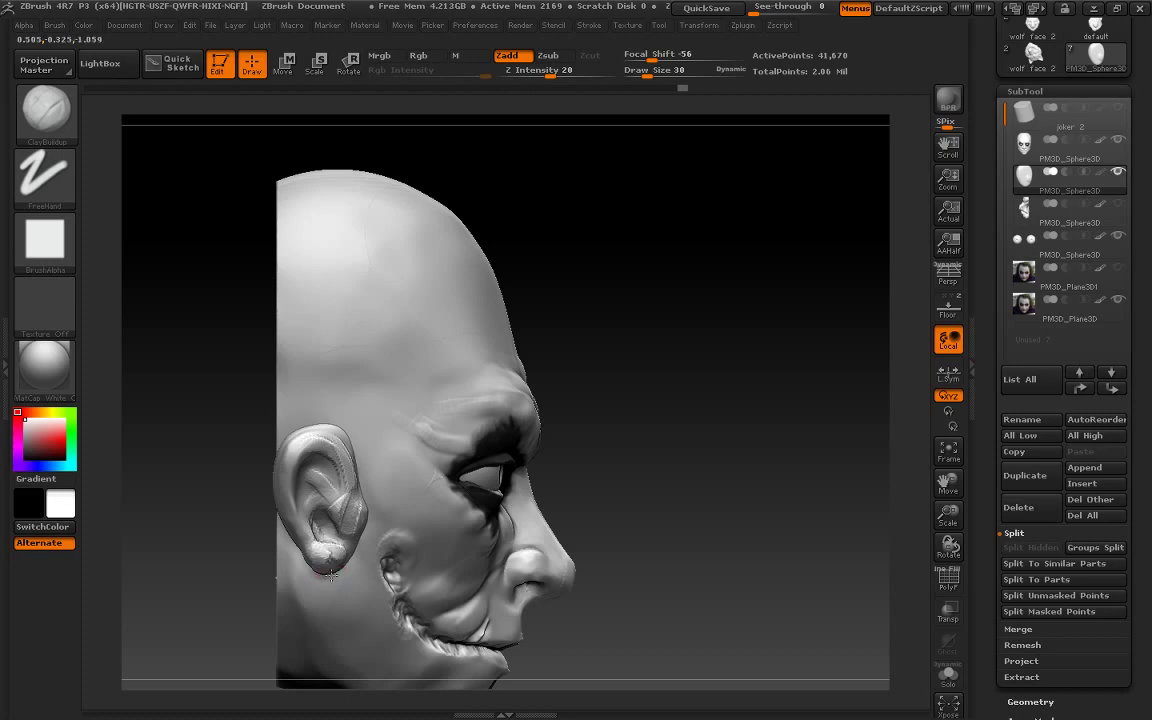
key("shift")
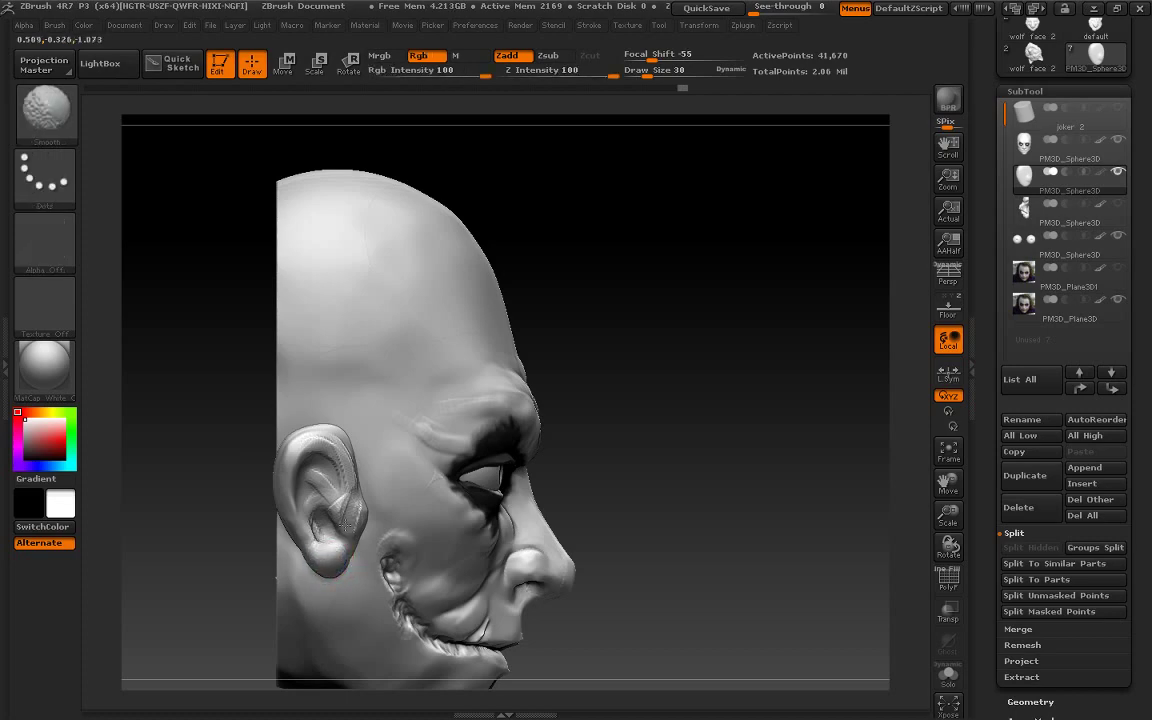
mouse_move(784, 625)
left_mouse_down()
mouse_move(746, 413)
mouse_move(898, 497)
left_mouse_up()
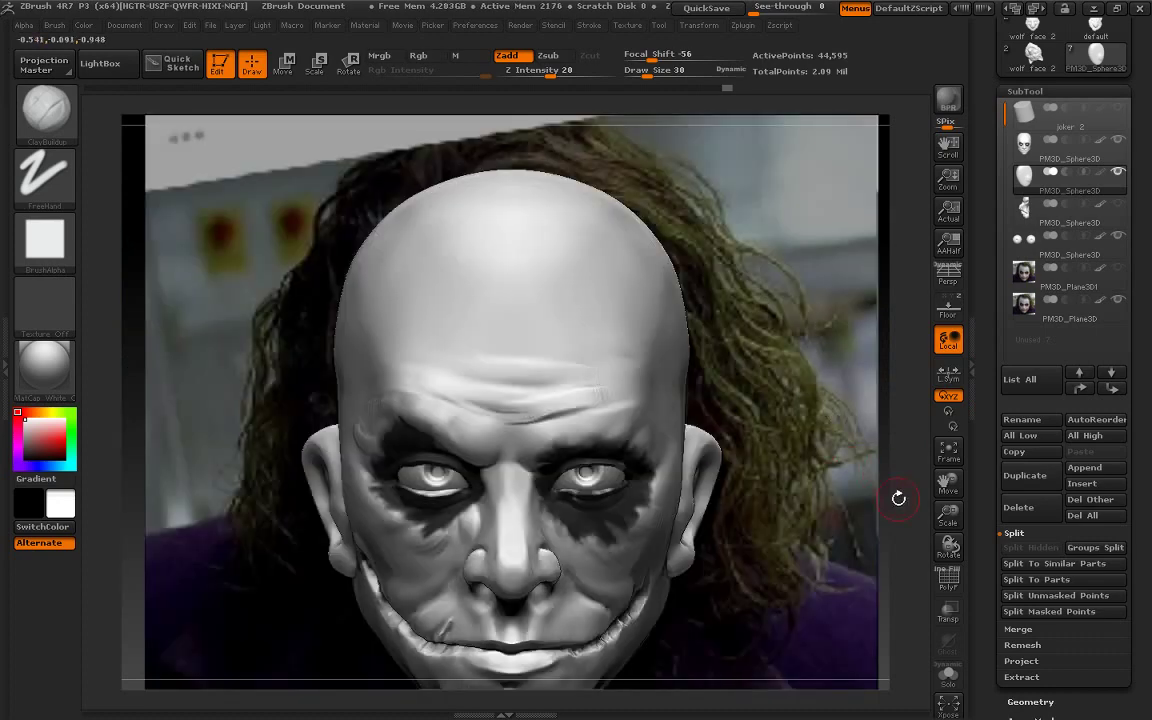
Reshape both ears' outer edges and lobes symmetrically with the Move brush at size 65
left_click(45, 110)
left_click(570, 148)
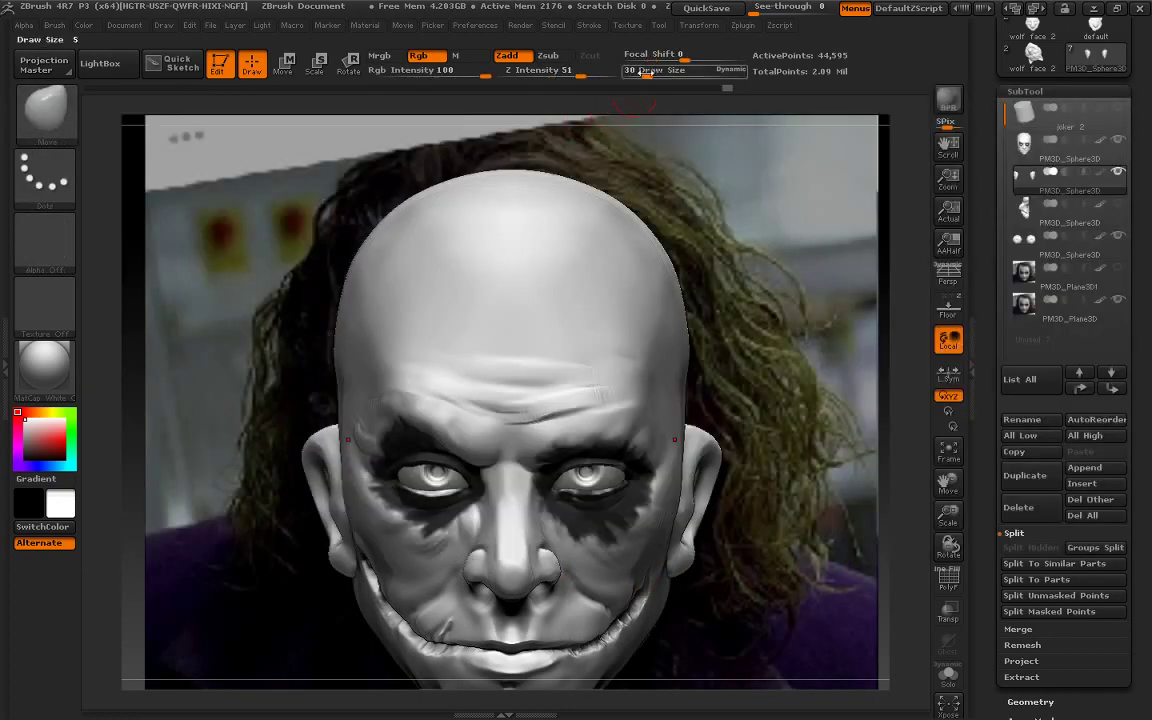
left_click_drag(948, 483, 944, 430)
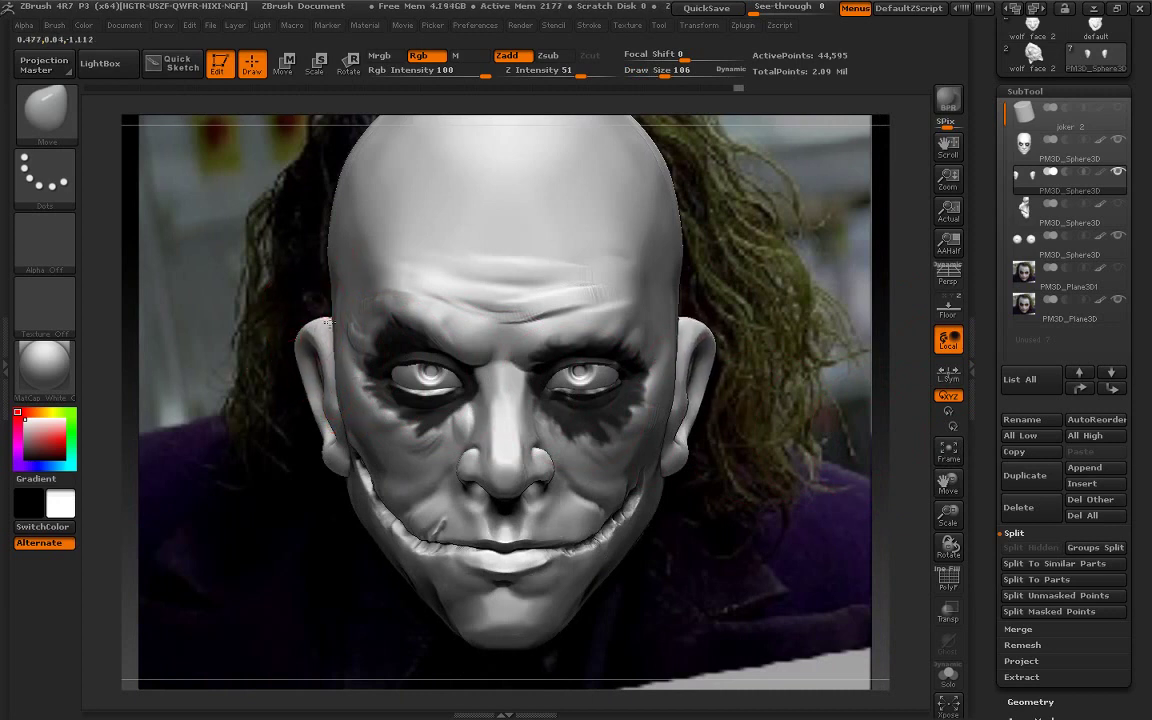
mouse_move(310, 300)
left_mouse_down()
mouse_move(308, 374)
mouse_move(295, 365)
left_mouse_up()
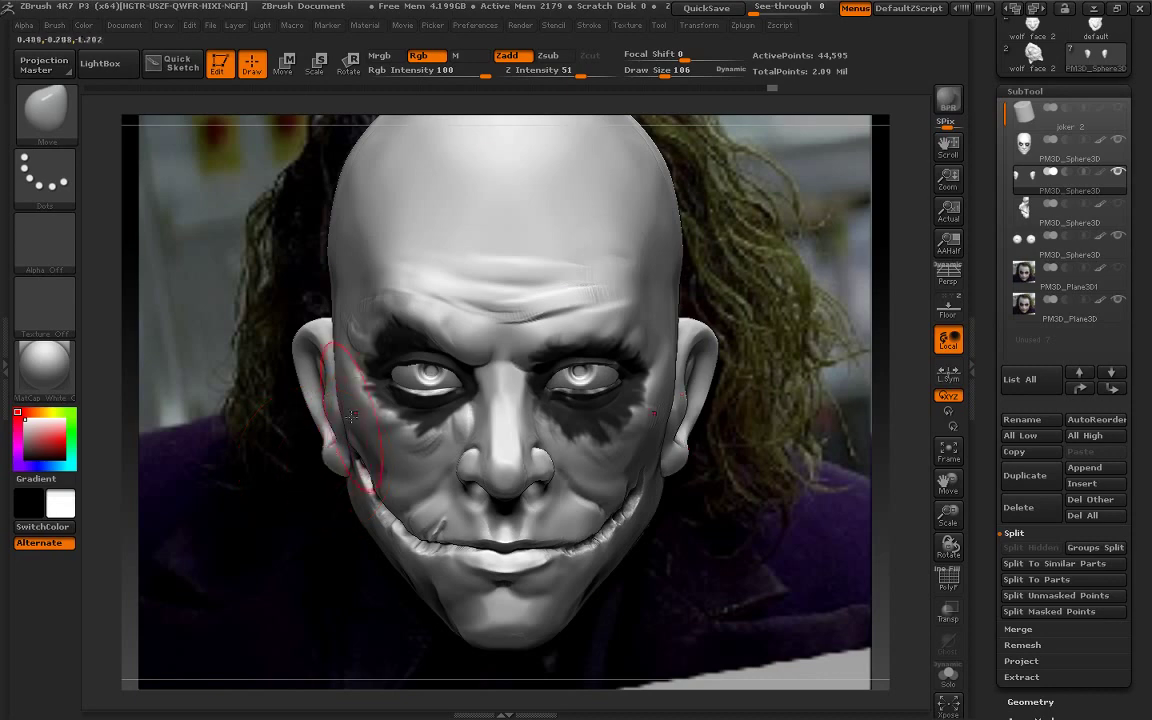
left_click_drag(663, 76, 656, 76)
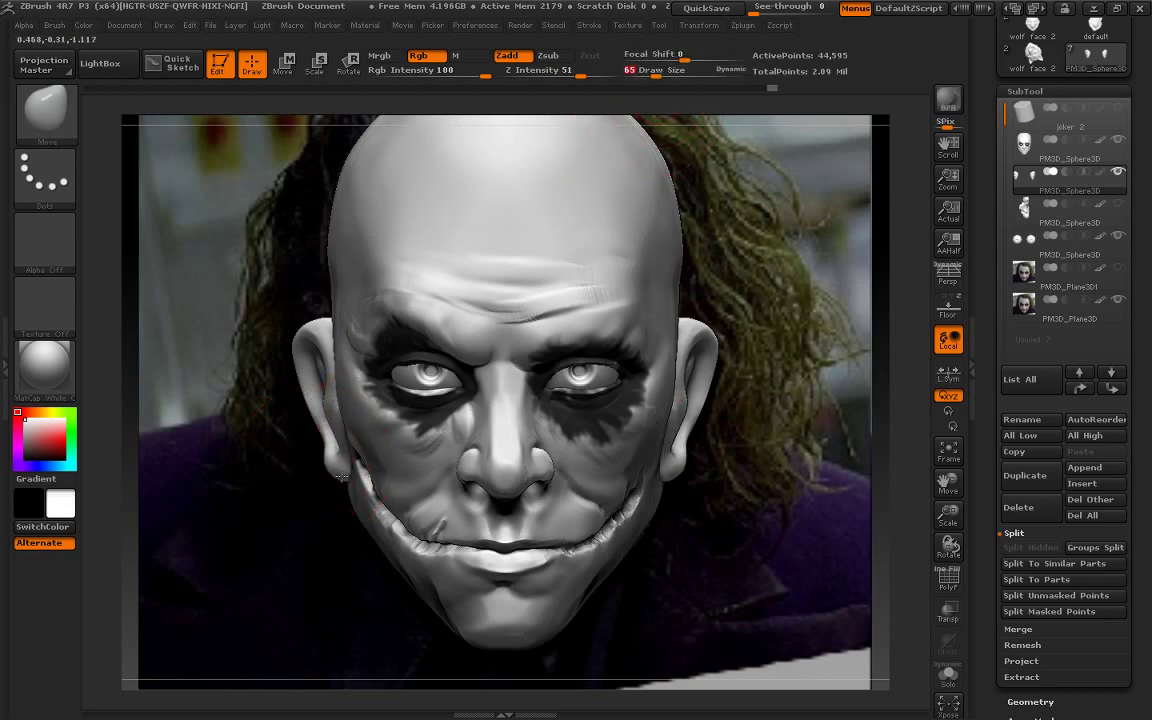
left_click_drag(341, 462, 333, 458)
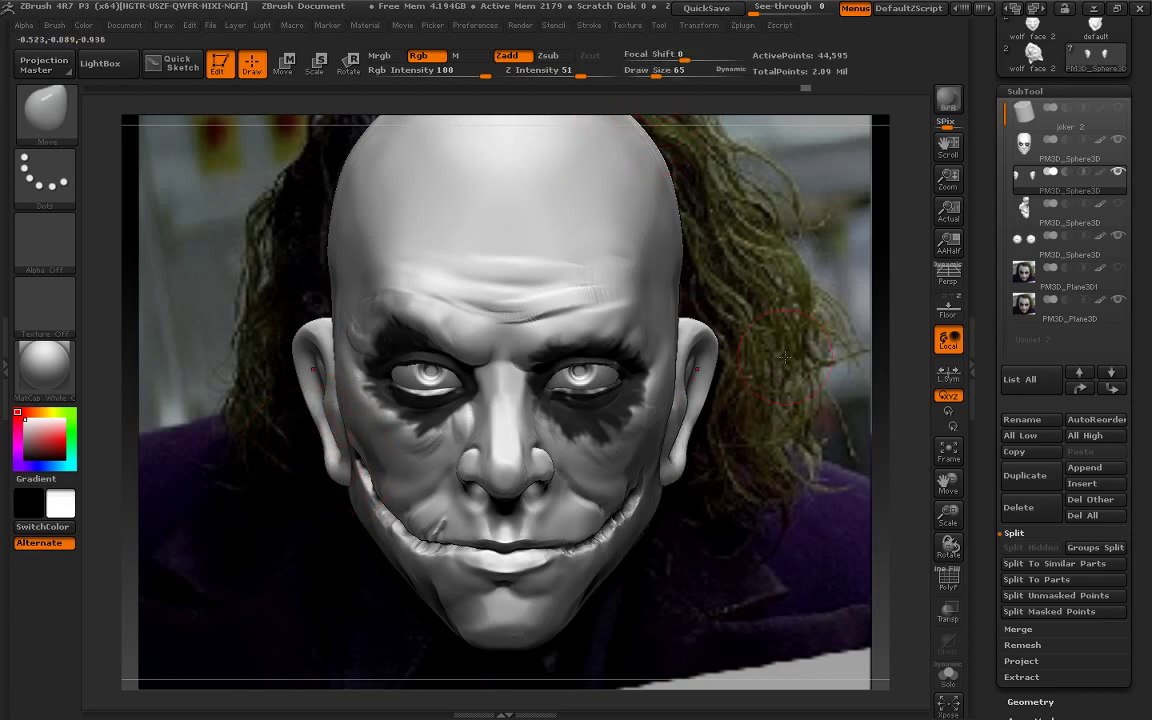
left_click_drag(785, 356, 395, 385)
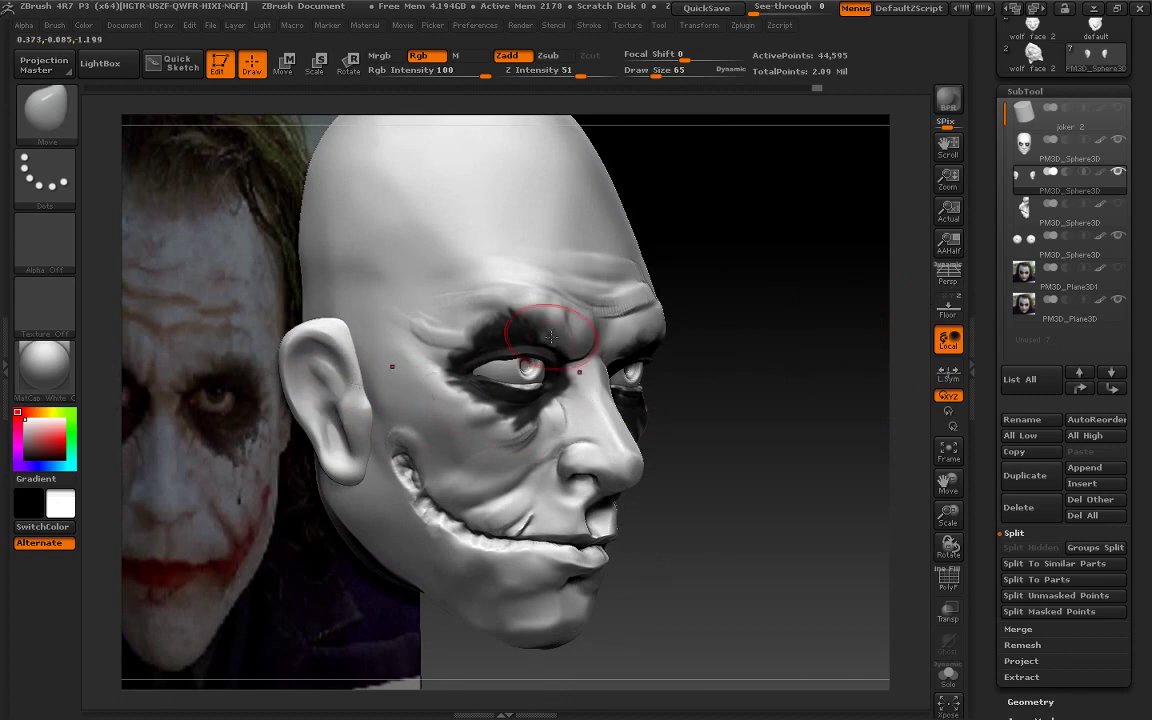
left_click_drag(551, 338, 417, 357)
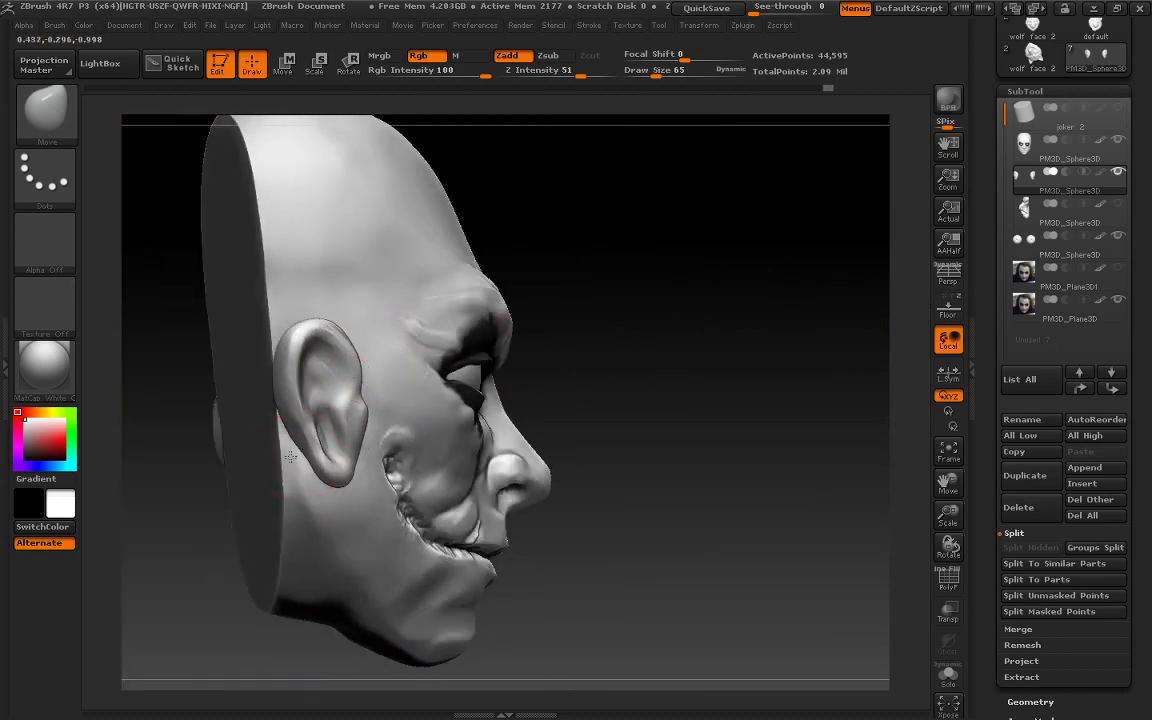
mouse_move(620, 420)
left_mouse_down()
mouse_move(706, 472)
mouse_move(887, 514)
left_mouse_up()
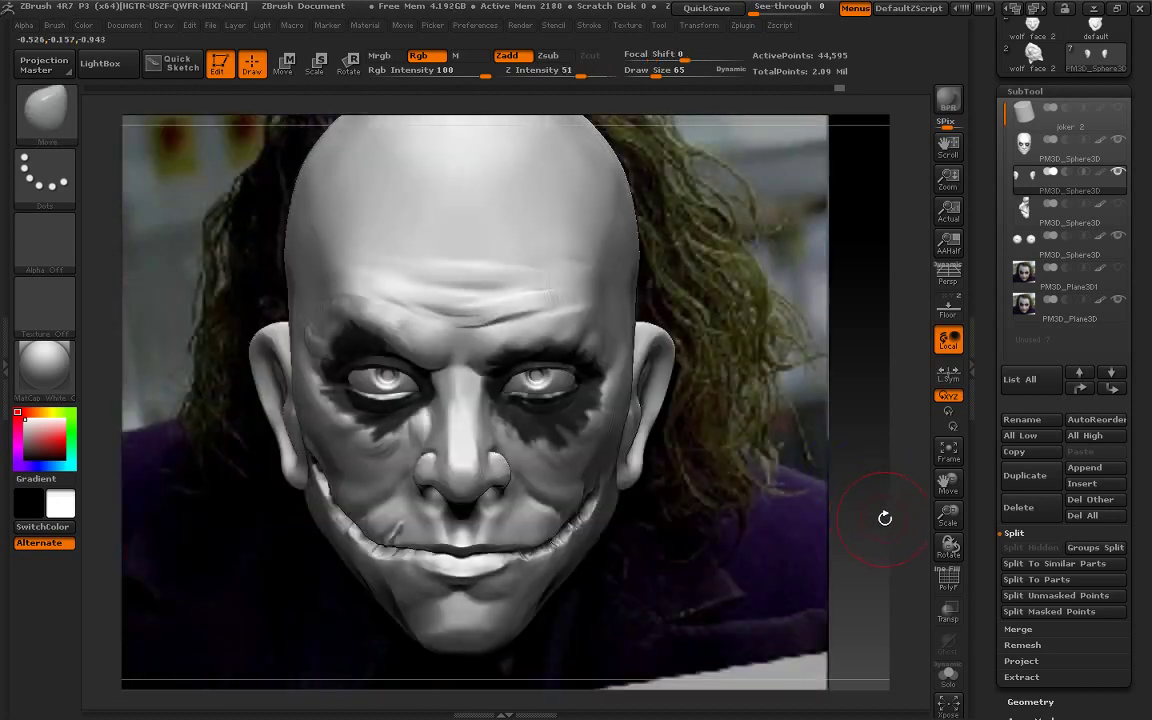
Show and activate the hair, then push the temple strands toward the face
left_click(1116, 172)
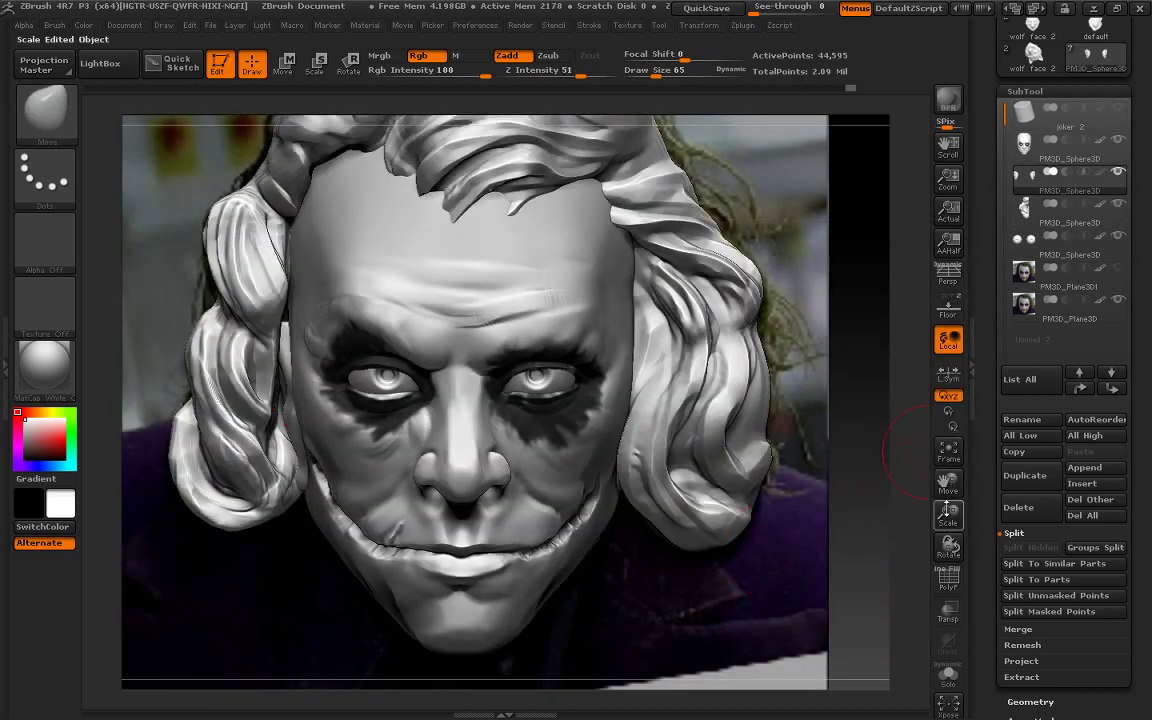
left_click(650, 385, "alt")
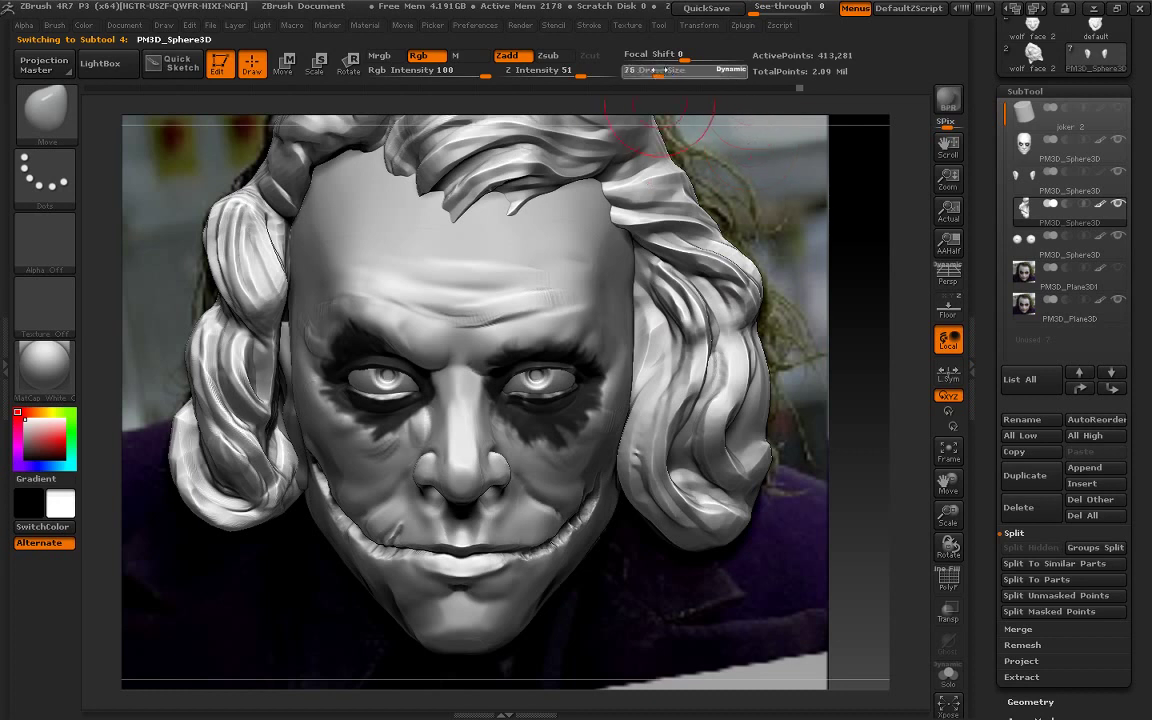
left_click_drag(658, 405, 644, 424)
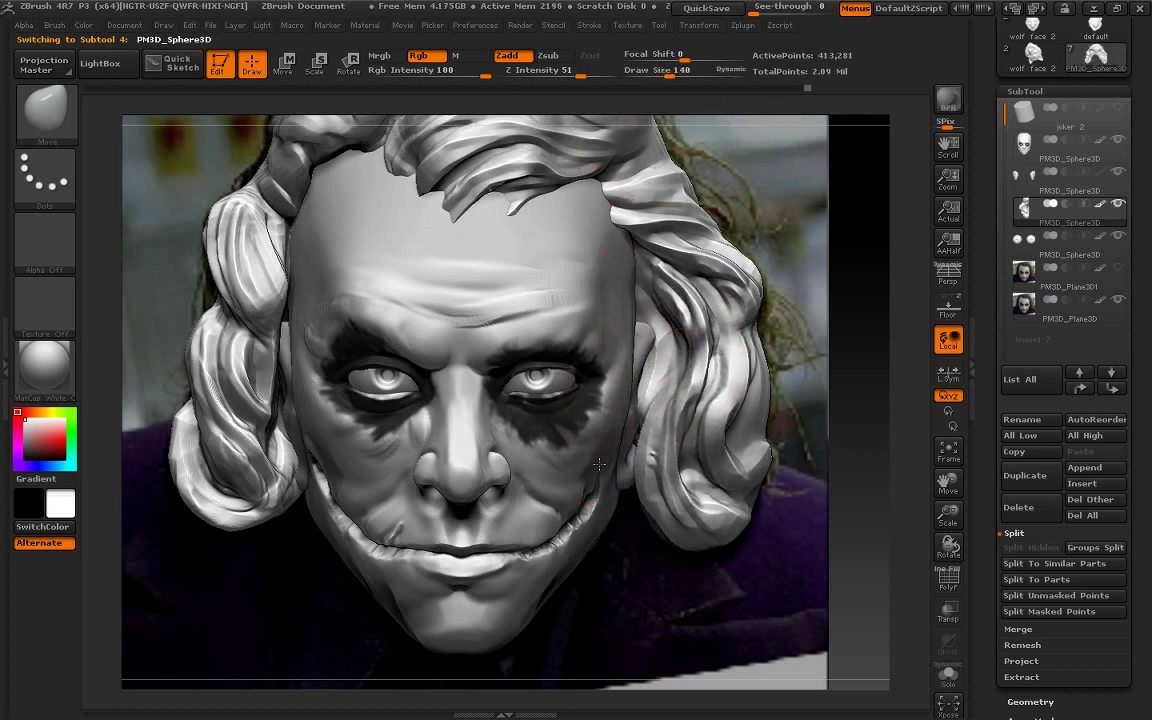
mouse_move(644, 424)
left_mouse_down()
mouse_move(632, 460)
mouse_move(666, 454)
mouse_move(618, 483)
left_mouse_up()
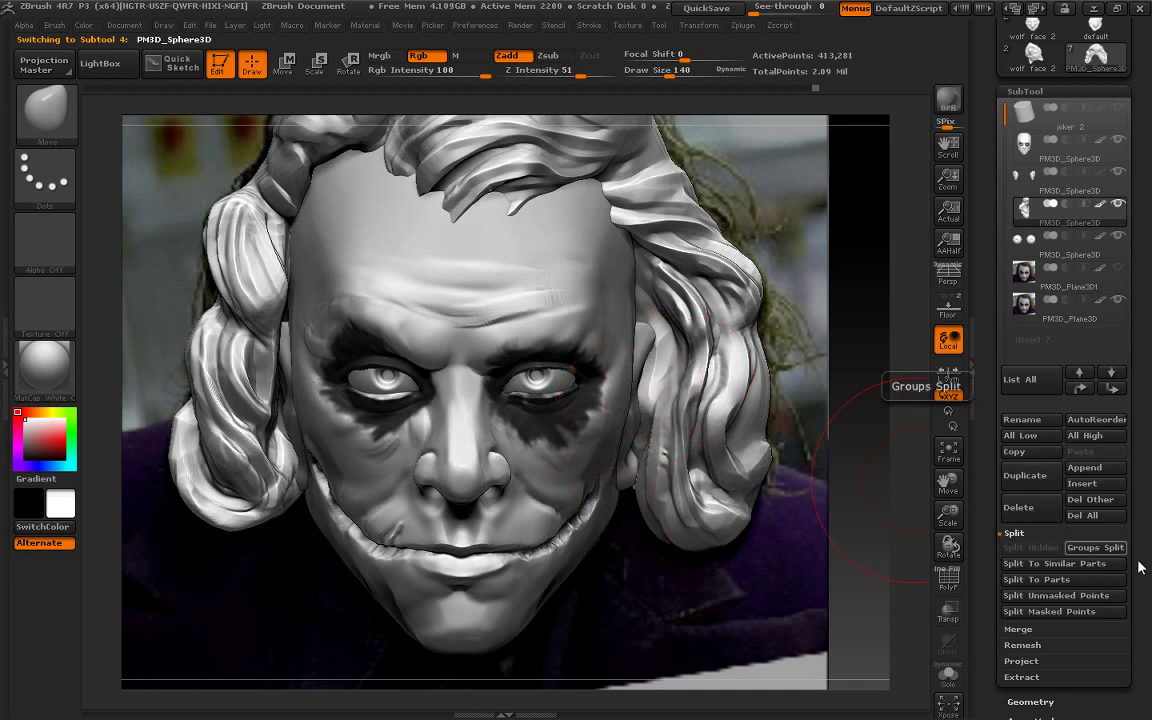
left_click_drag(946, 482, 898, 579)
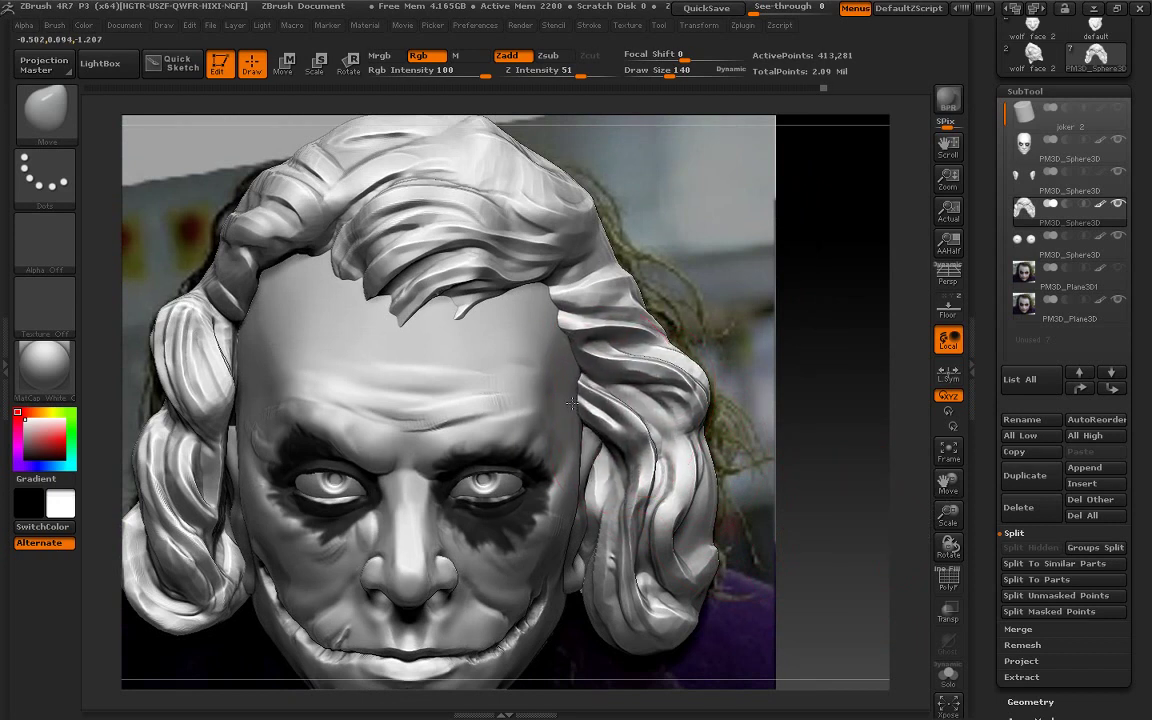
left_click_drag(586, 405, 599, 406)
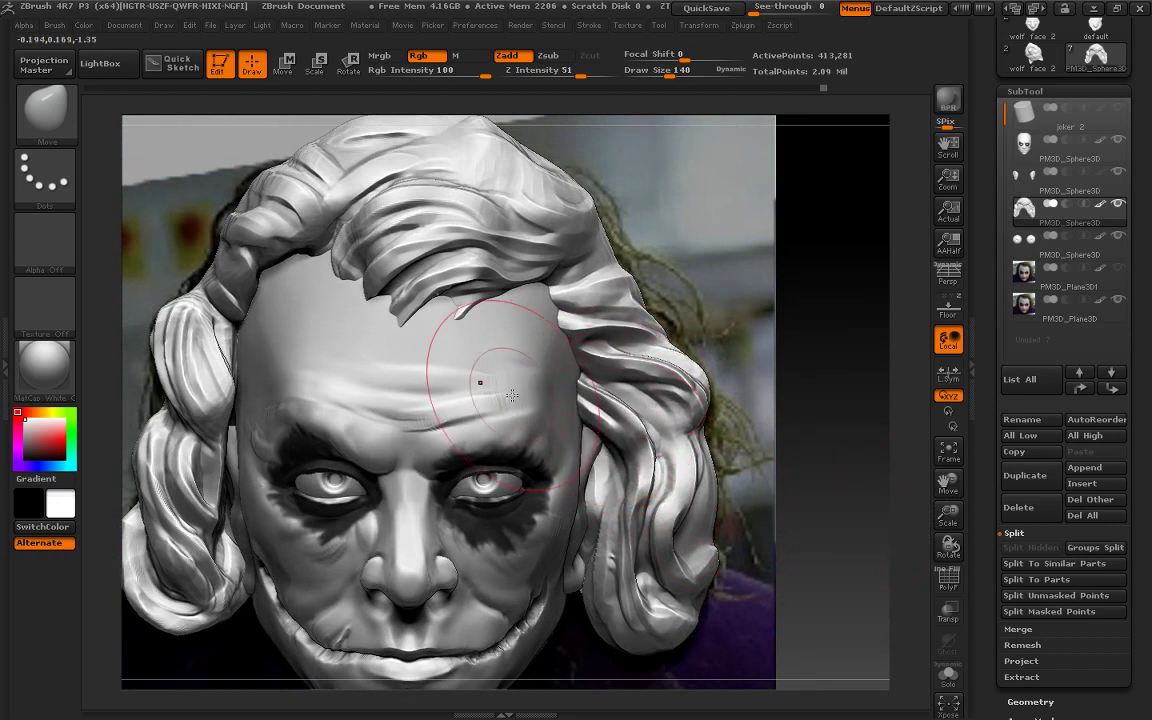
Reshape the hair locks over the left forehead and the lower-left curls
left_click_drag(225, 300, 260, 250)
mouse_move(330, 250)
left_mouse_down()
mouse_move(308, 306)
mouse_move(316, 332)
mouse_move(290, 260)
mouse_move(268, 258)
left_mouse_up()
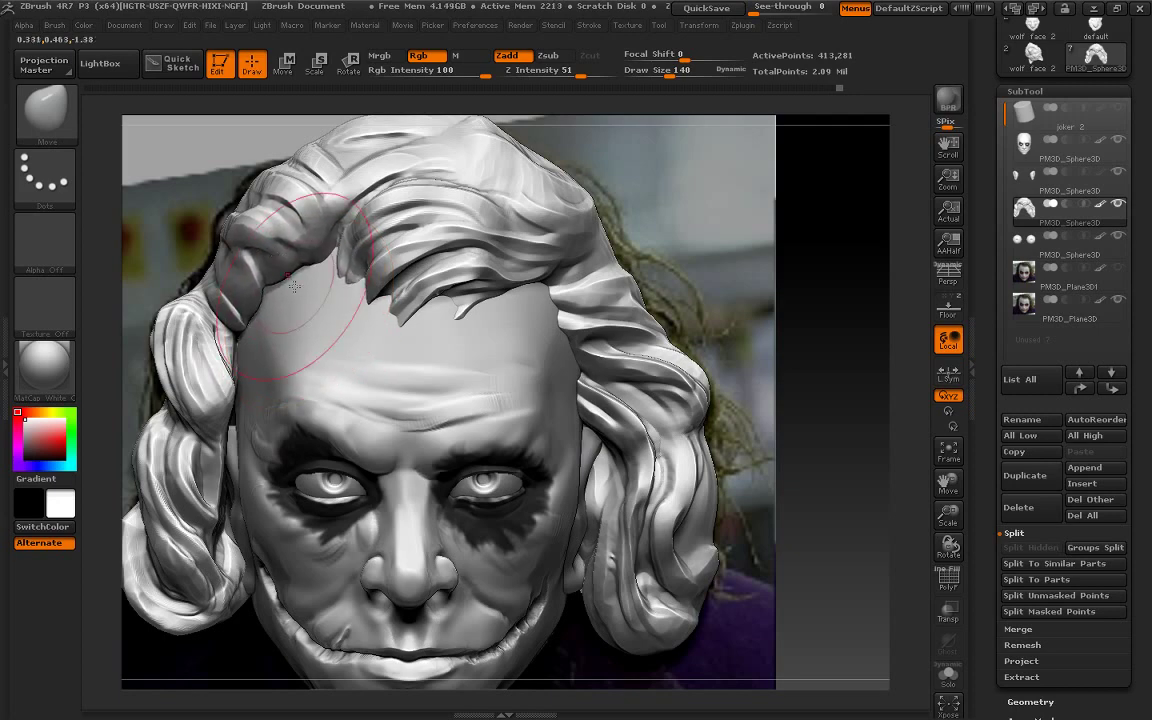
mouse_move(948, 515)
left_mouse_down()
mouse_move(945, 485)
mouse_move(846, 437)
mouse_move(915, 426)
left_mouse_up()
mouse_move(353, 473)
left_mouse_down()
mouse_move(315, 430)
mouse_move(367, 490)
mouse_move(300, 330)
mouse_move(285, 420)
left_mouse_up()
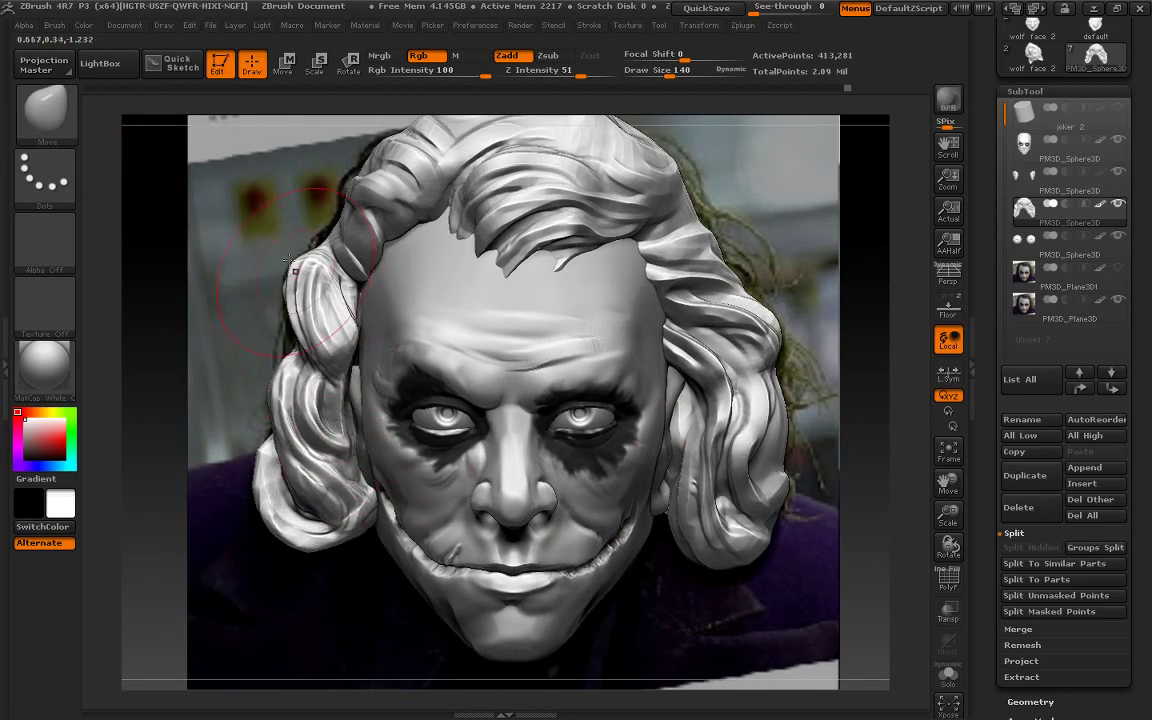
Polish the left hair curls with hPolish, then mPolish at size 88
key("b")
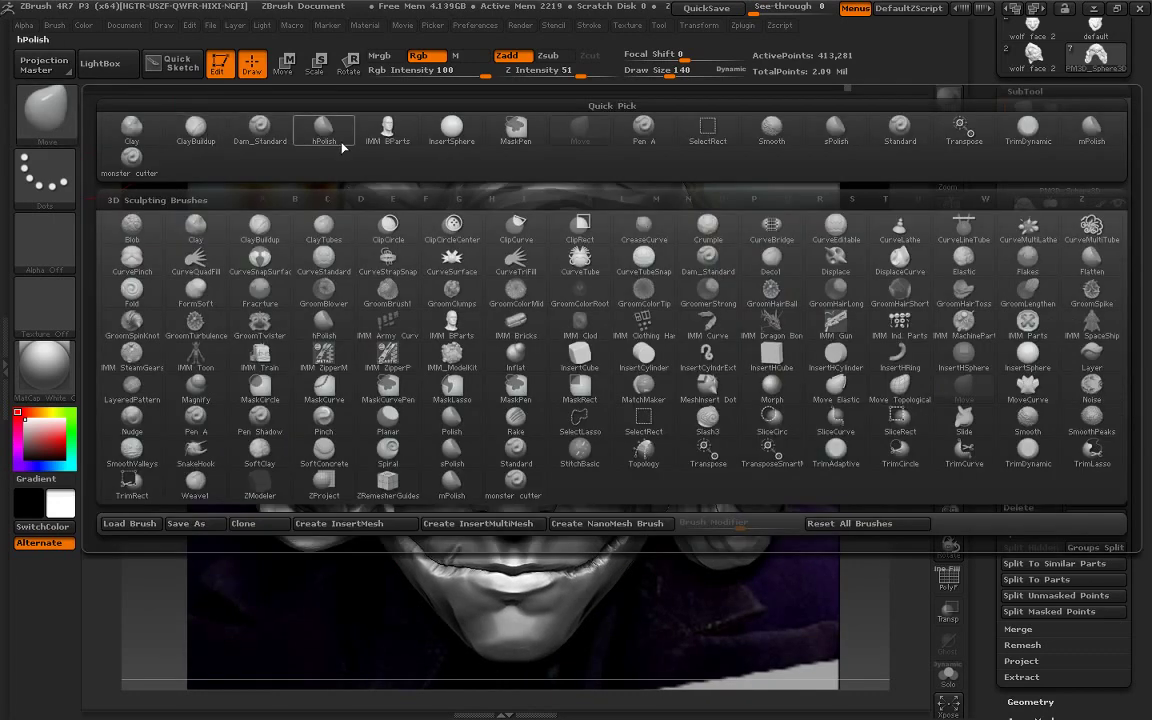
left_click(328, 146)
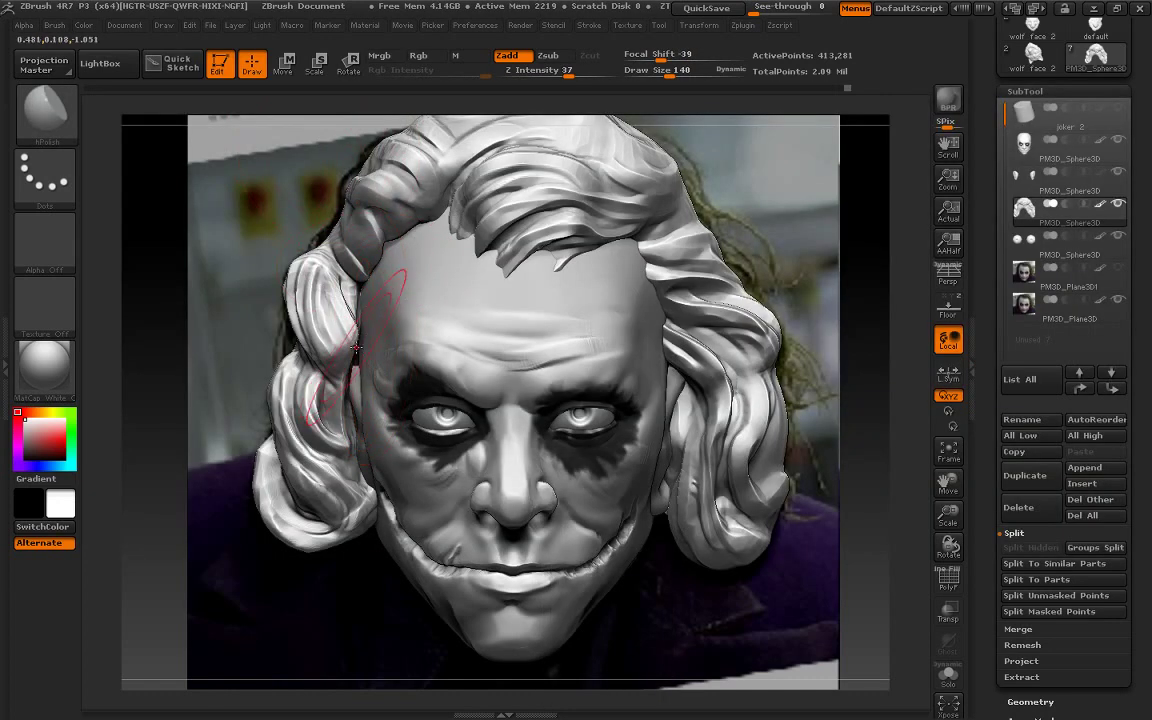
left_click_drag(320, 236, 315, 342)
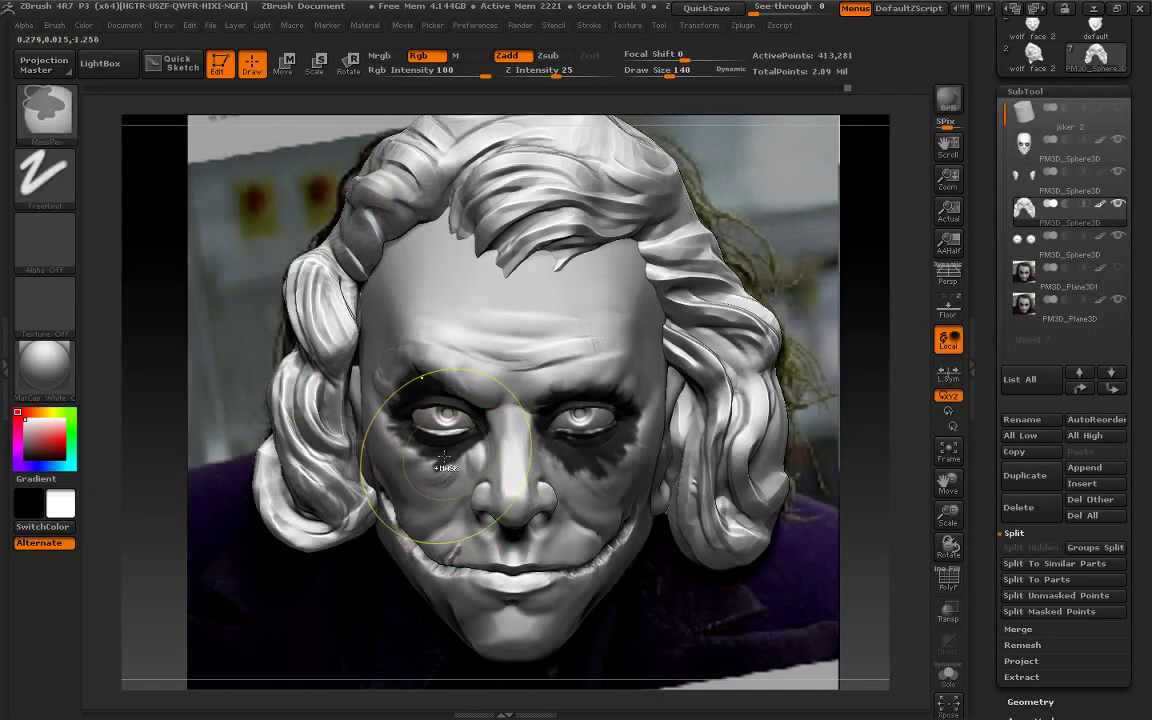
key("b")
left_click(1074, 146)
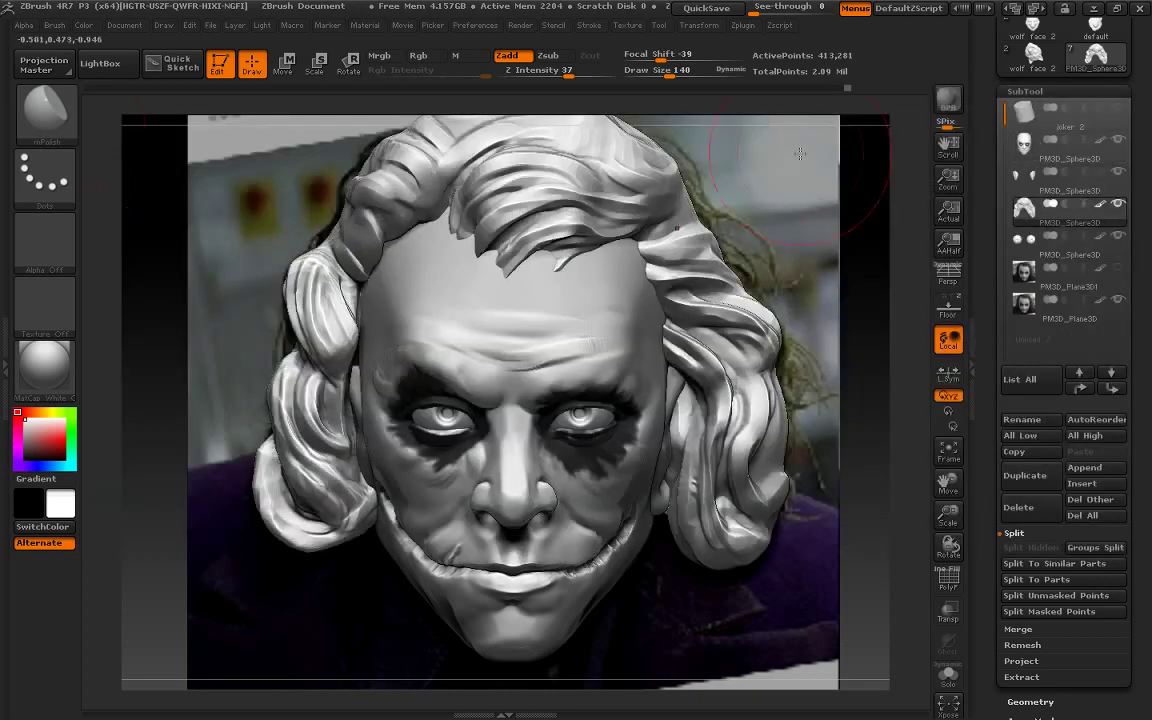
left_click_drag(670, 70, 661, 70)
mouse_move(340, 280)
left_mouse_down()
mouse_move(293, 258)
mouse_move(315, 315)
mouse_move(285, 215)
left_mouse_up()
Build ClayBuildup strand ridges on the left lock at size 27, then activate the face at size 17
key("ctrl")
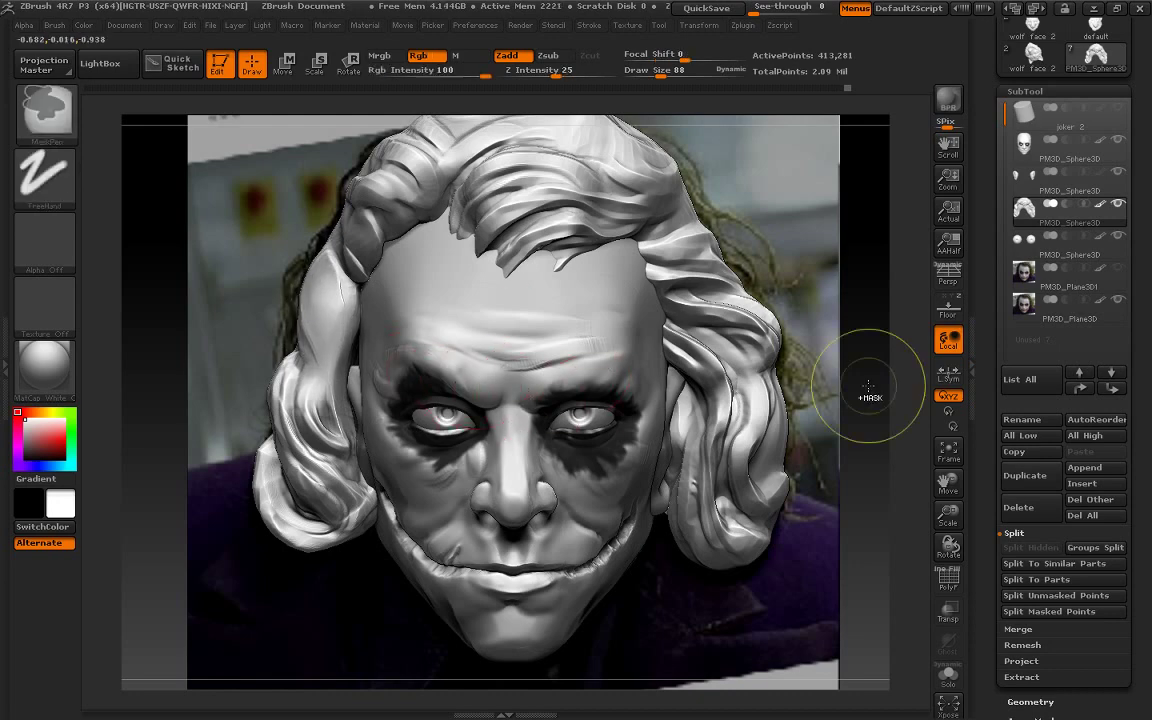
left_click(58, 130)
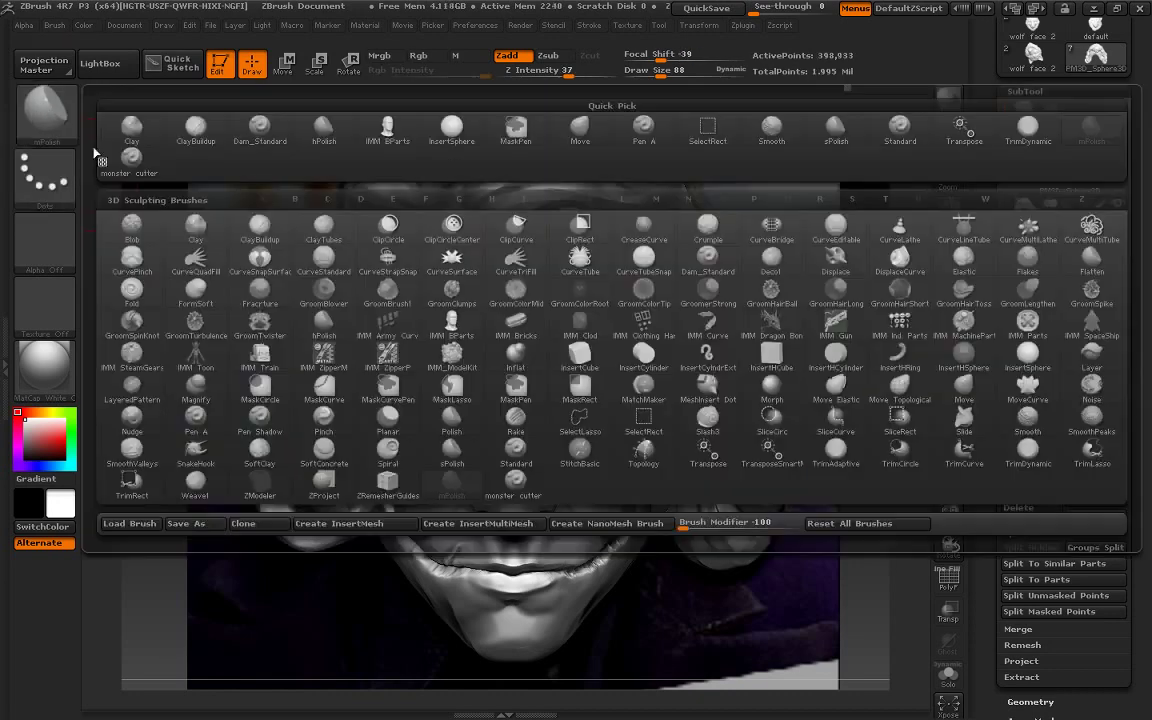
left_click(200, 128)
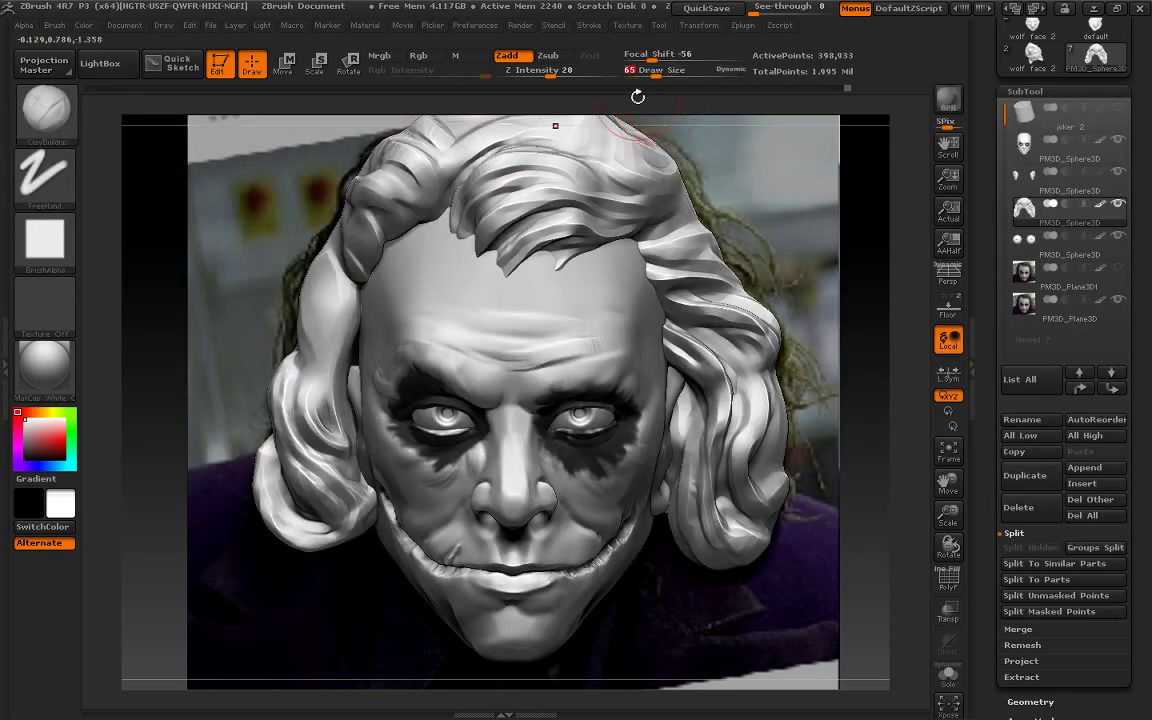
mouse_move(356, 345)
left_mouse_down()
mouse_move(352, 325)
mouse_move(359, 365)
left_mouse_up()
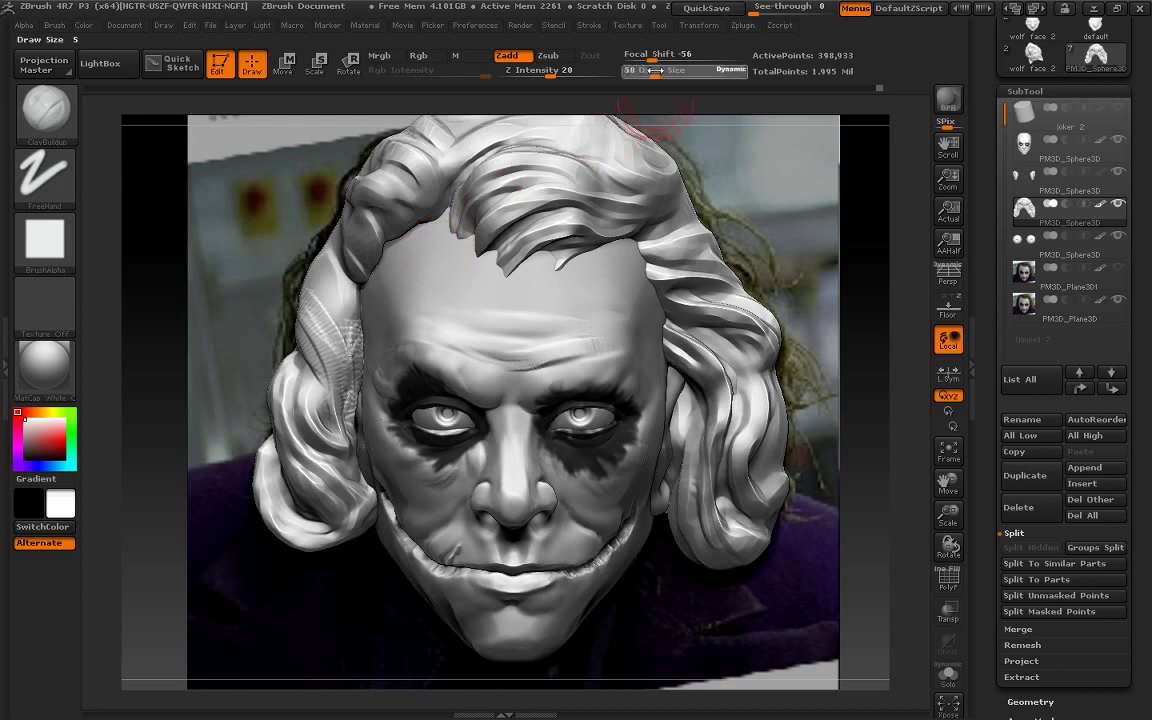
left_click_drag(652, 70, 575, 115)
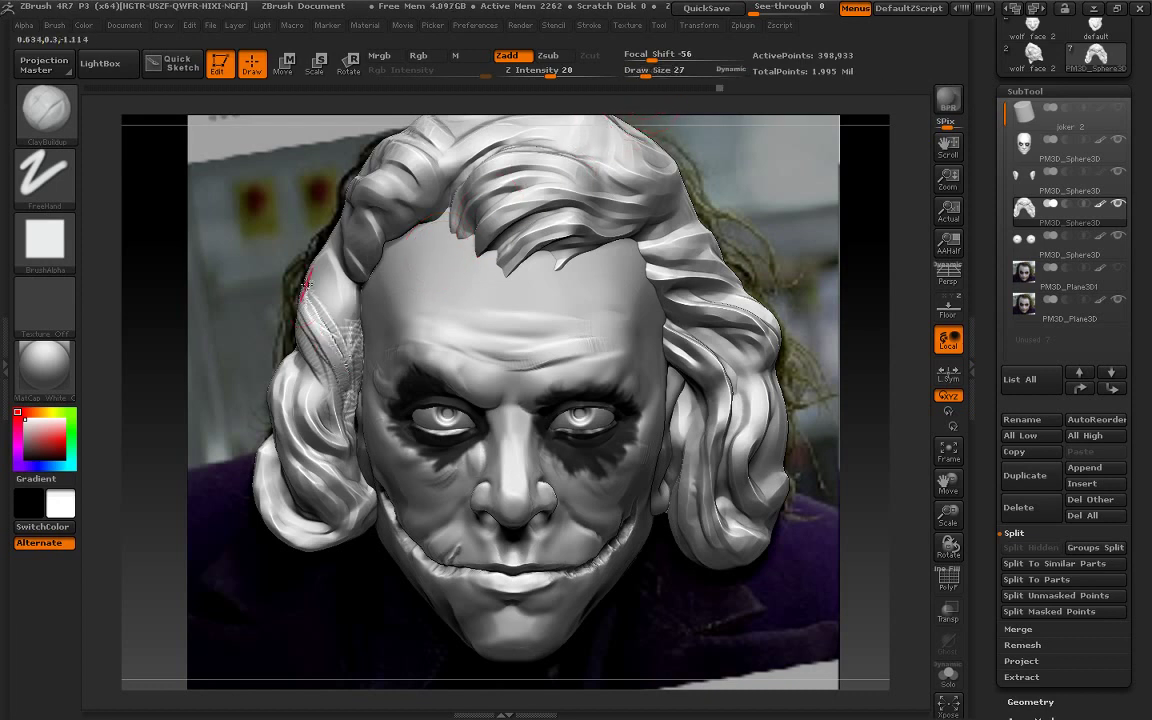
mouse_move(330, 355)
left_mouse_down()
mouse_move(316, 285)
mouse_move(312, 333)
left_mouse_up()
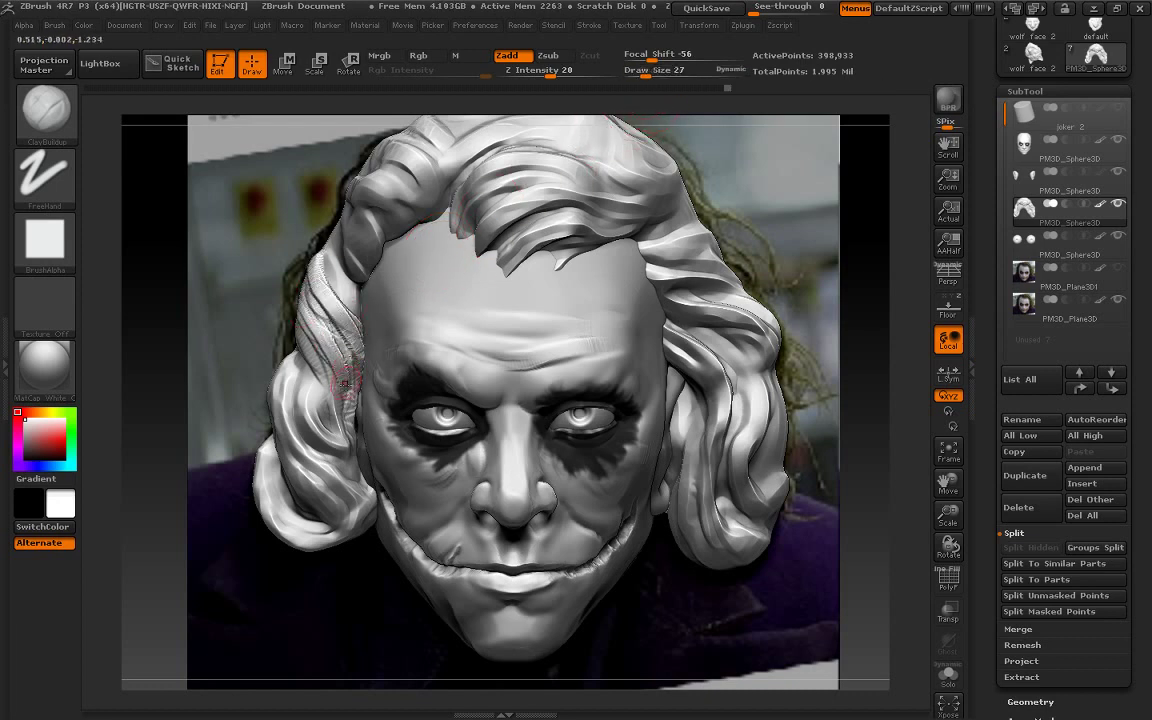
left_click(553, 416, "alt")
type("s17")
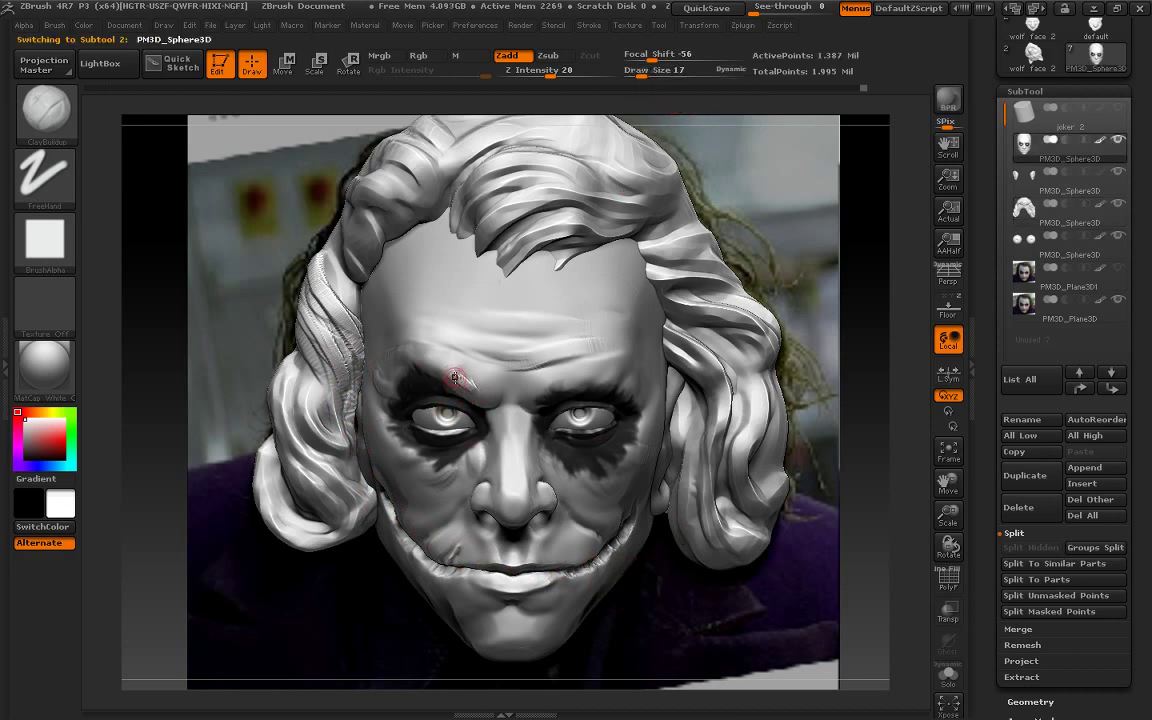
Sculpt deeper wrinkles into the left brow, raising the brush to size 27
mouse_move(454, 377)
left_mouse_down()
mouse_move(414, 360)
mouse_move(417, 334)
left_mouse_up()
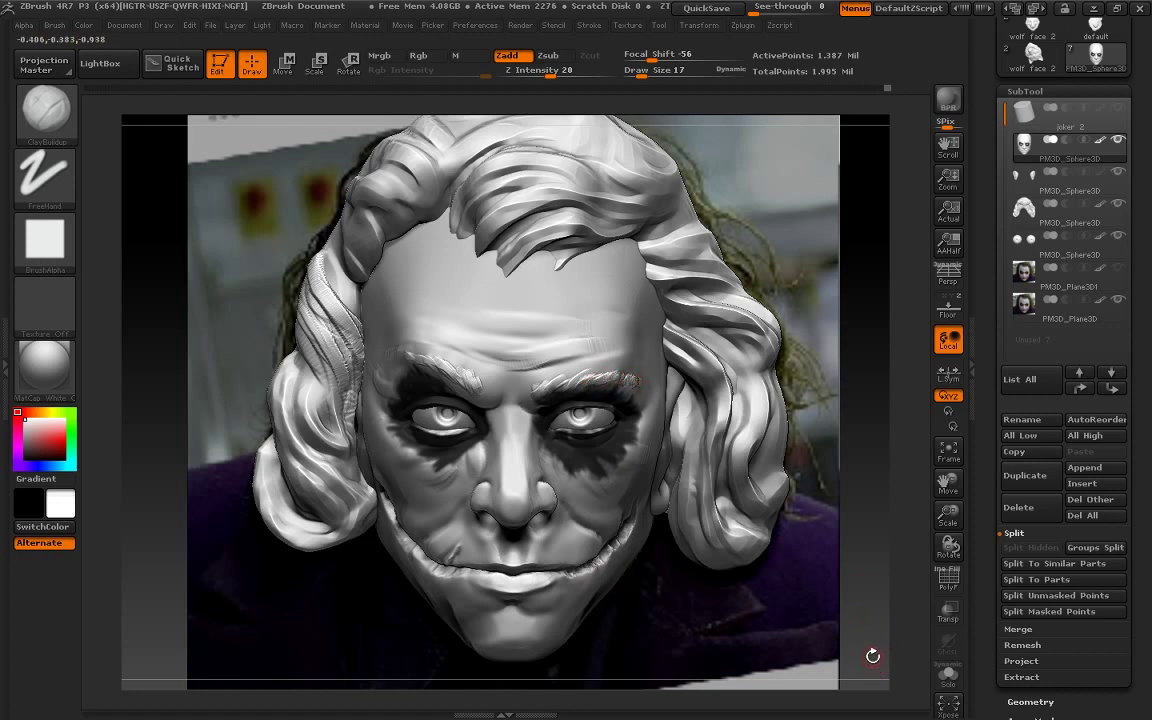
mouse_move(850, 445)
left_mouse_down()
mouse_move(848, 350)
mouse_move(728, 437)
left_mouse_up()
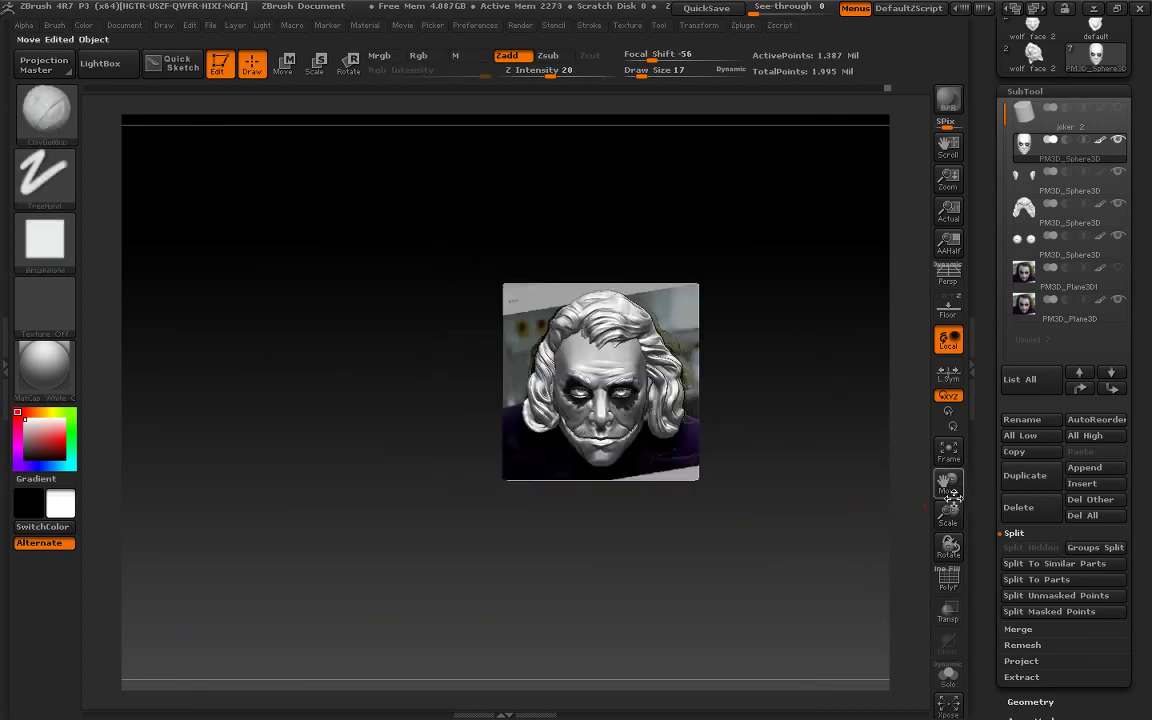
left_click_drag(950, 512, 958, 518)
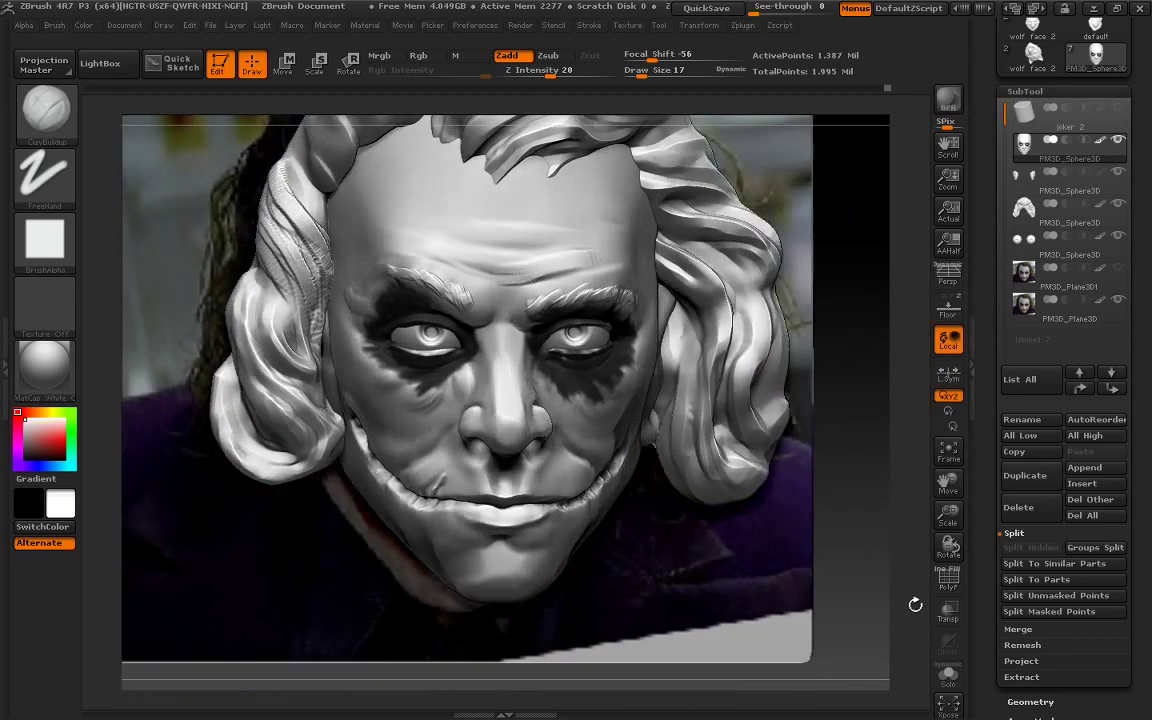
left_click_drag(918, 604, 762, 590)
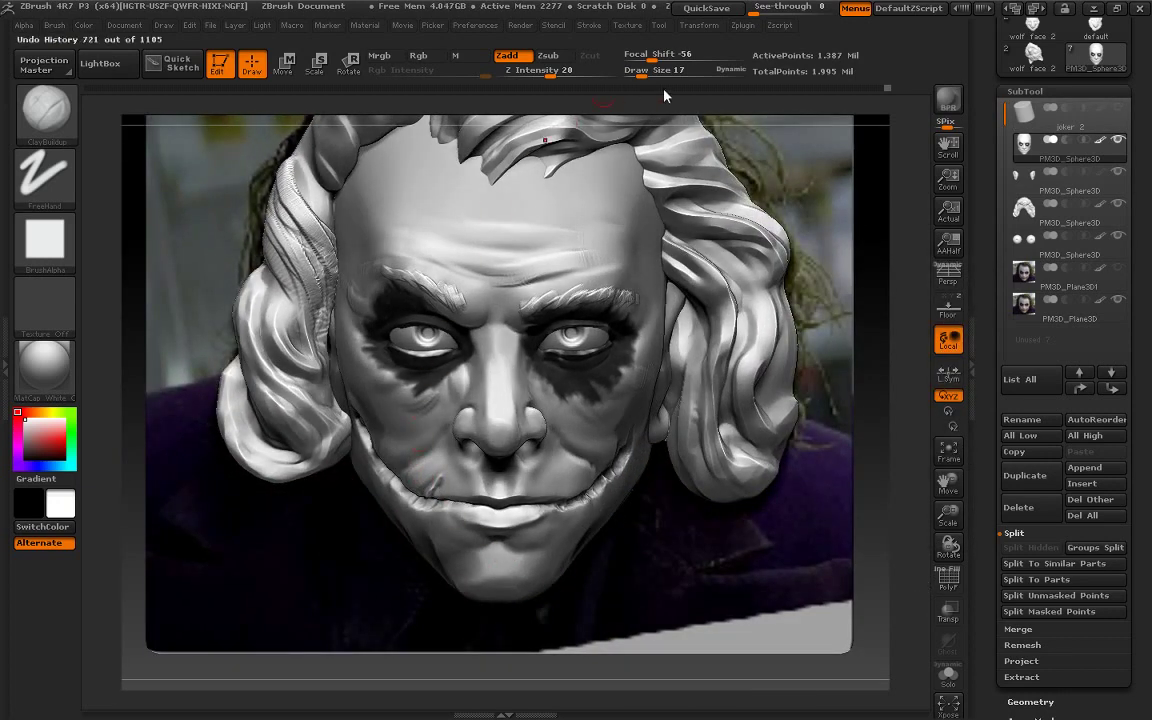
key("bracketright")
key("bracketright")
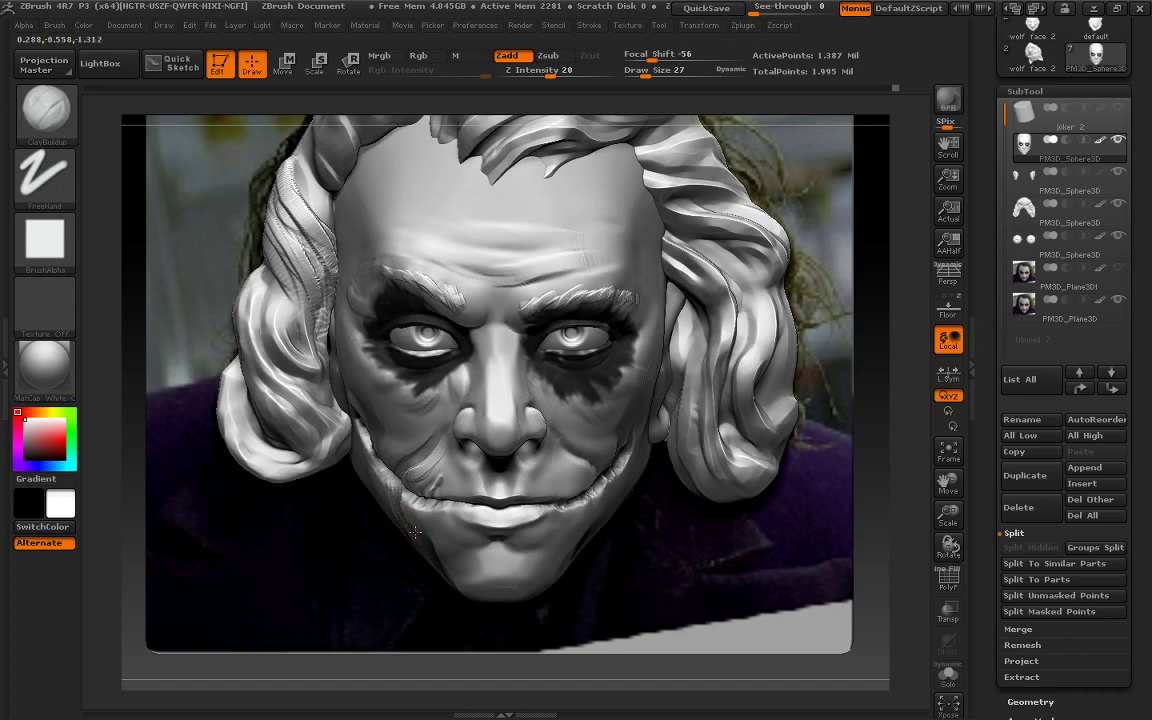
key("shift")
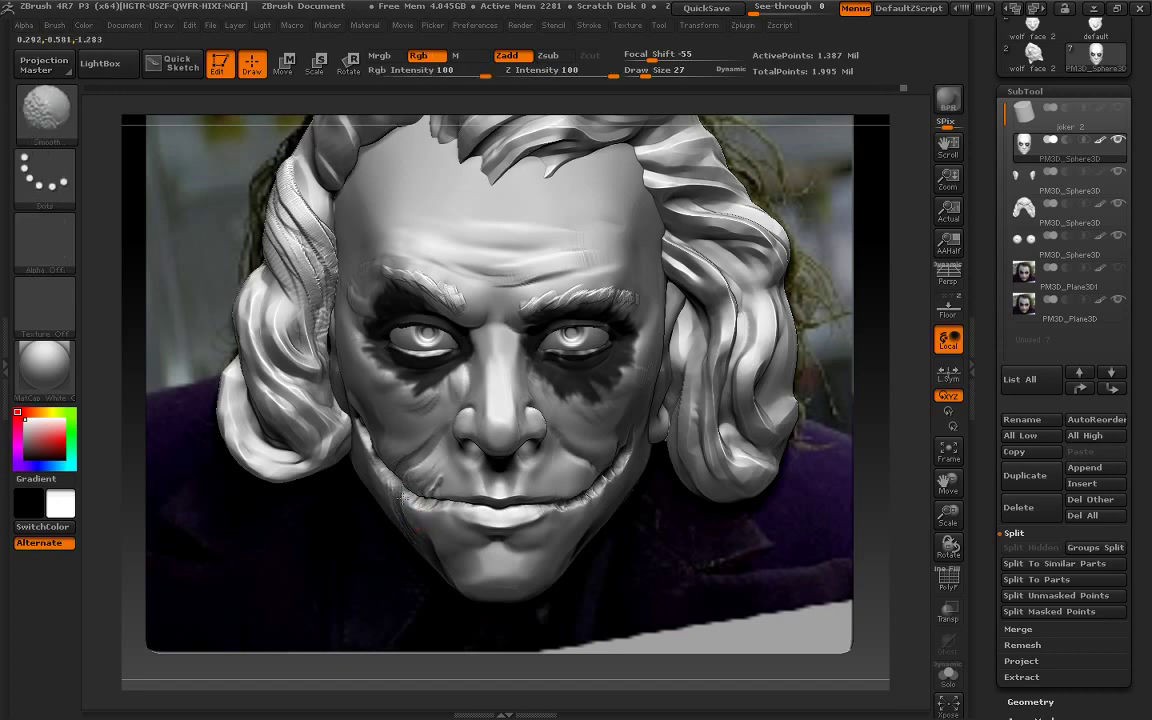
Carve scar-like creases beside the mouth corner and smooth them with Shift
left_click_drag(870, 360, 469, 559)
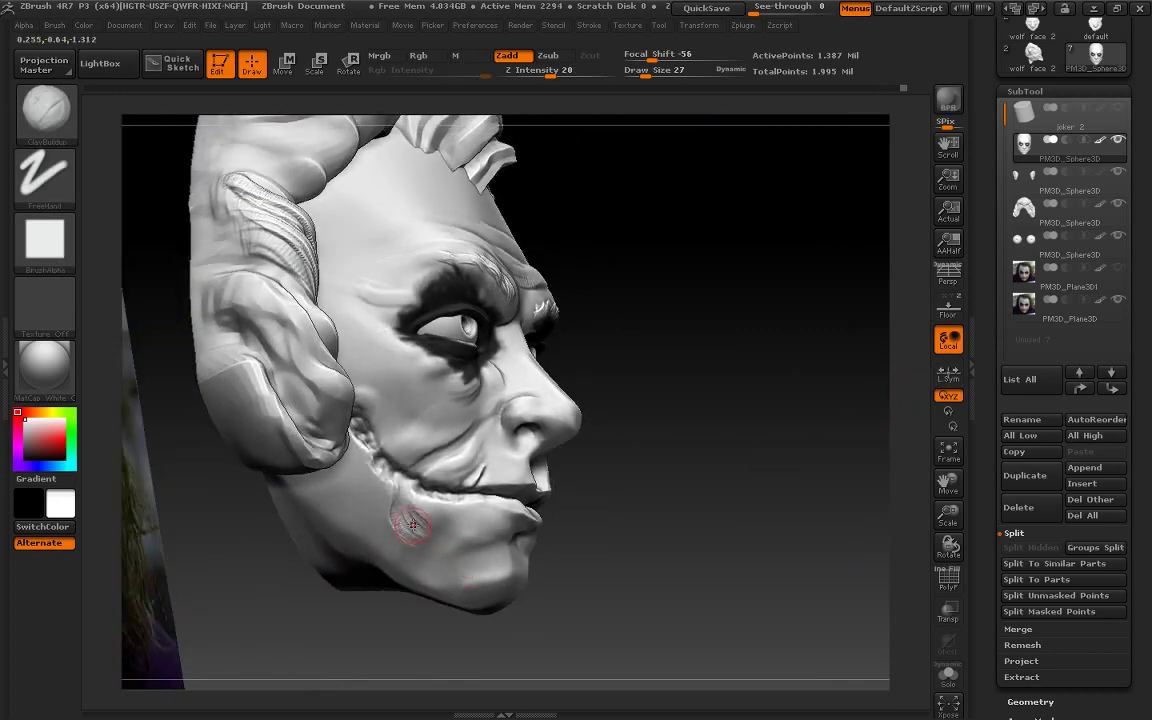
mouse_move(412, 524)
left_mouse_down()
mouse_move(465, 515)
mouse_move(494, 537)
left_mouse_up()
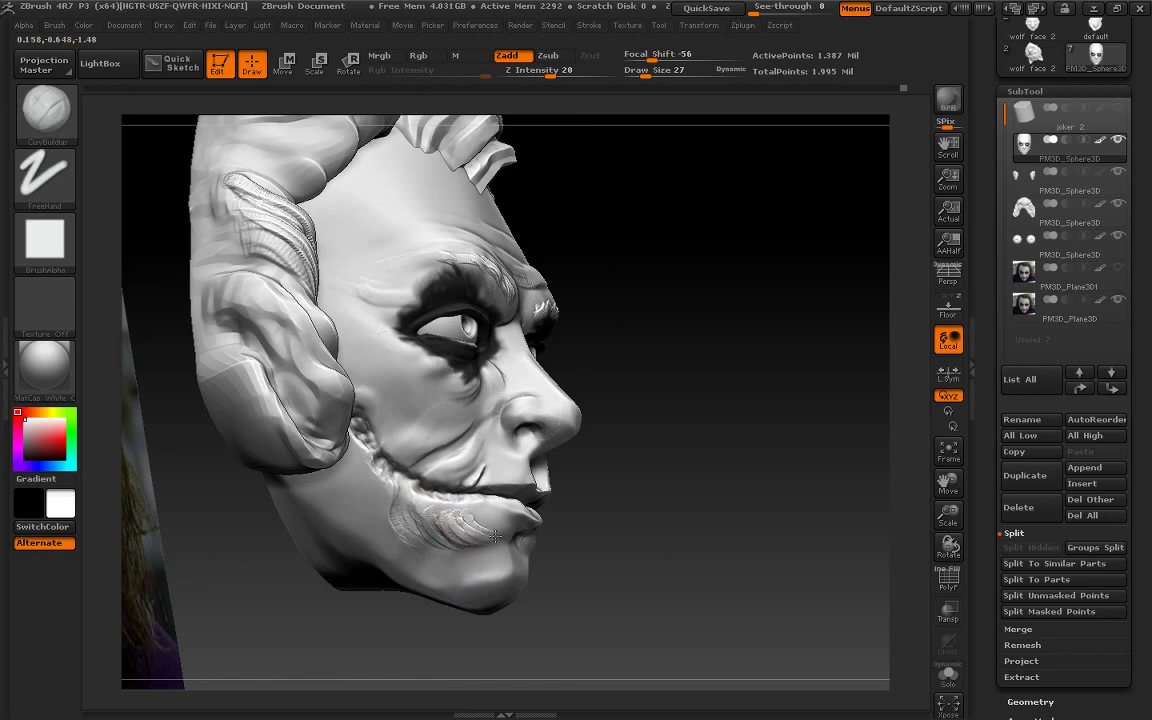
key("shift")
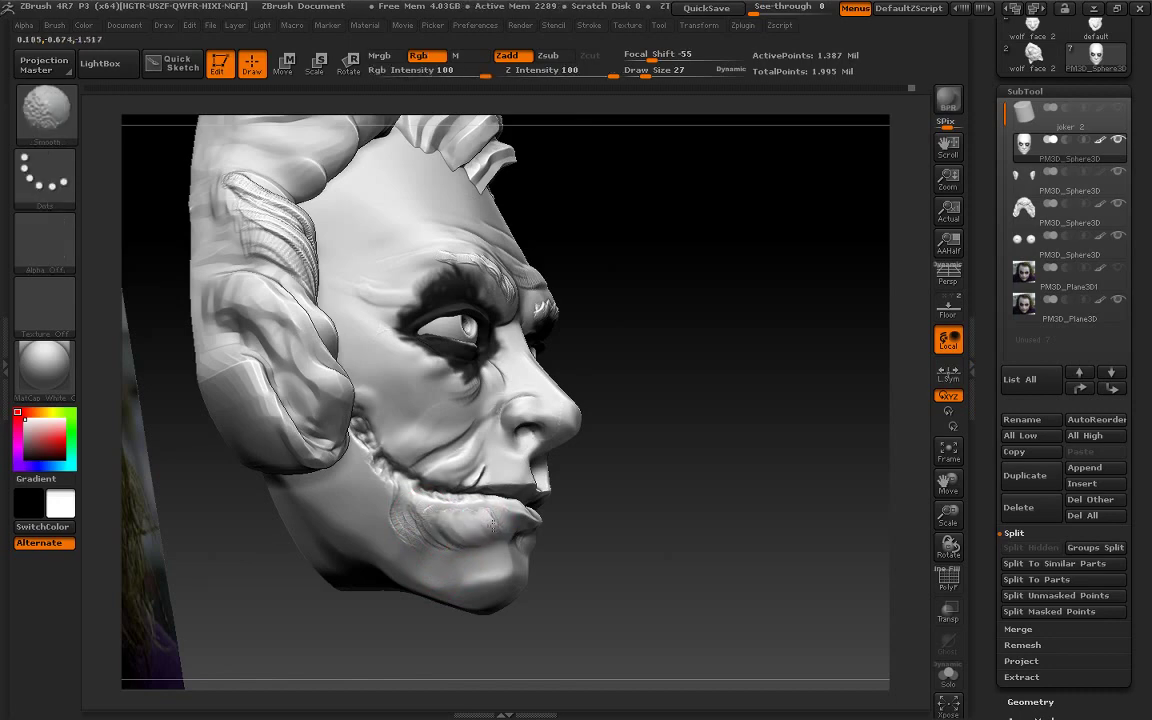
mouse_move(730, 482)
left_mouse_down()
mouse_move(655, 413)
mouse_move(567, 532)
left_mouse_up()
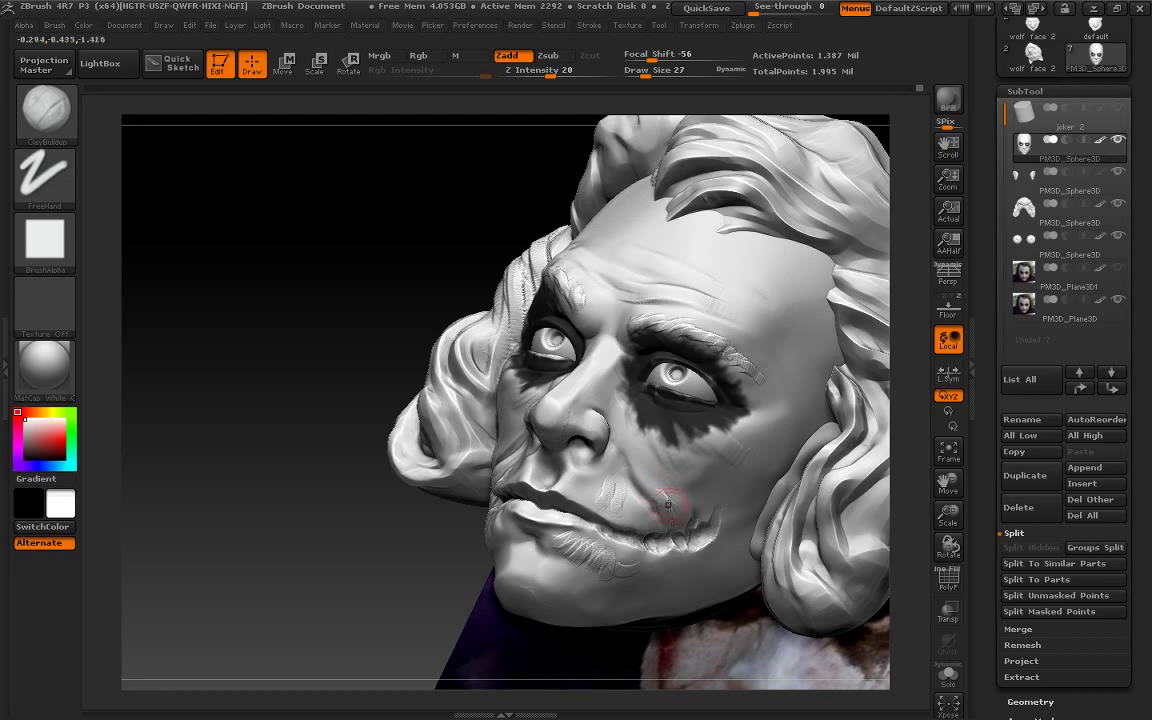
left_click_drag(611, 465, 633, 497)
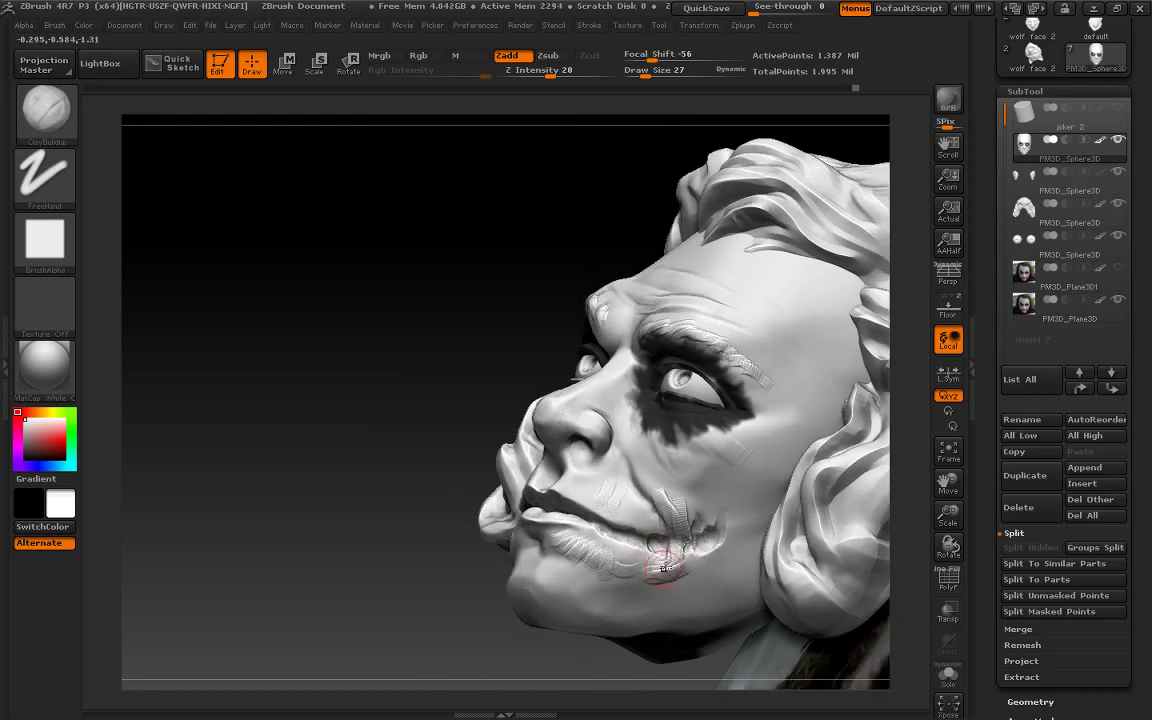
key("shift")
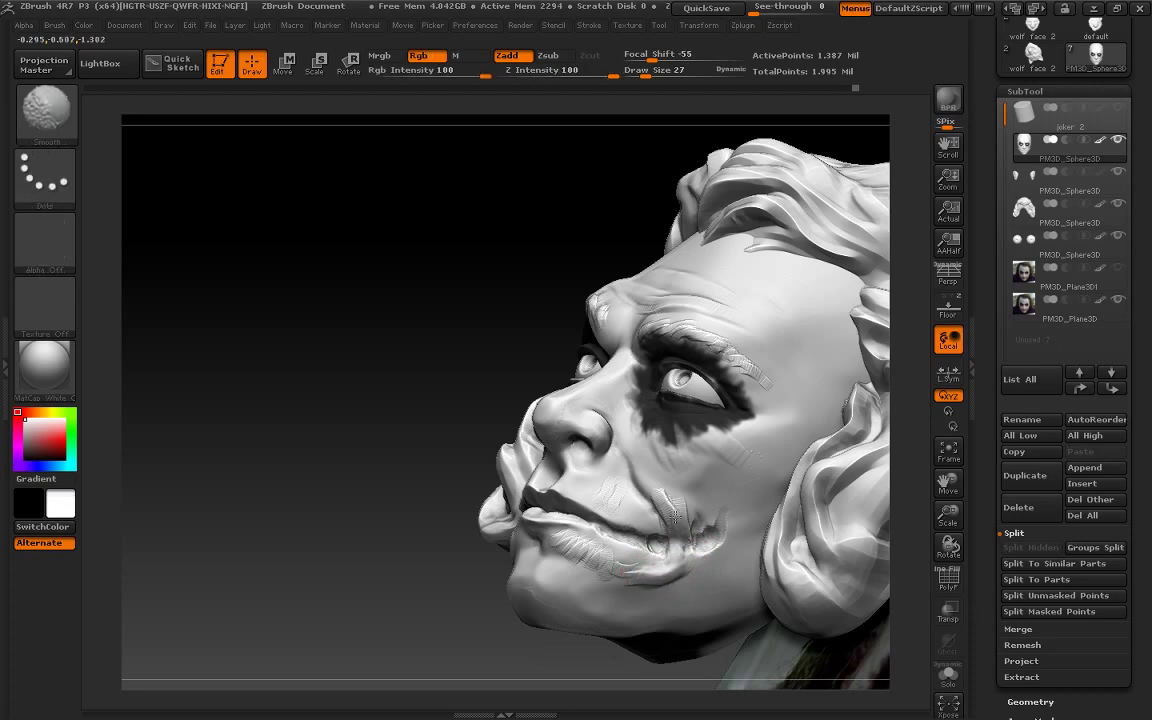
left_click_drag(334, 445, 401, 586)
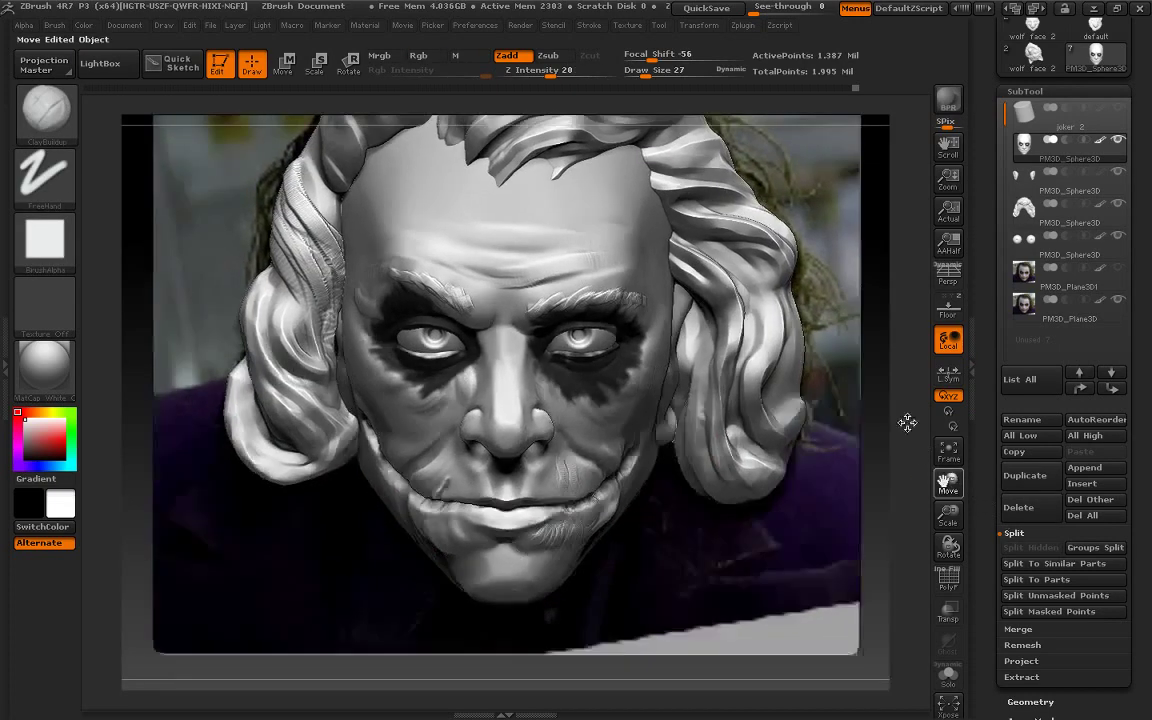
left_click_drag(905, 419, 426, 412)
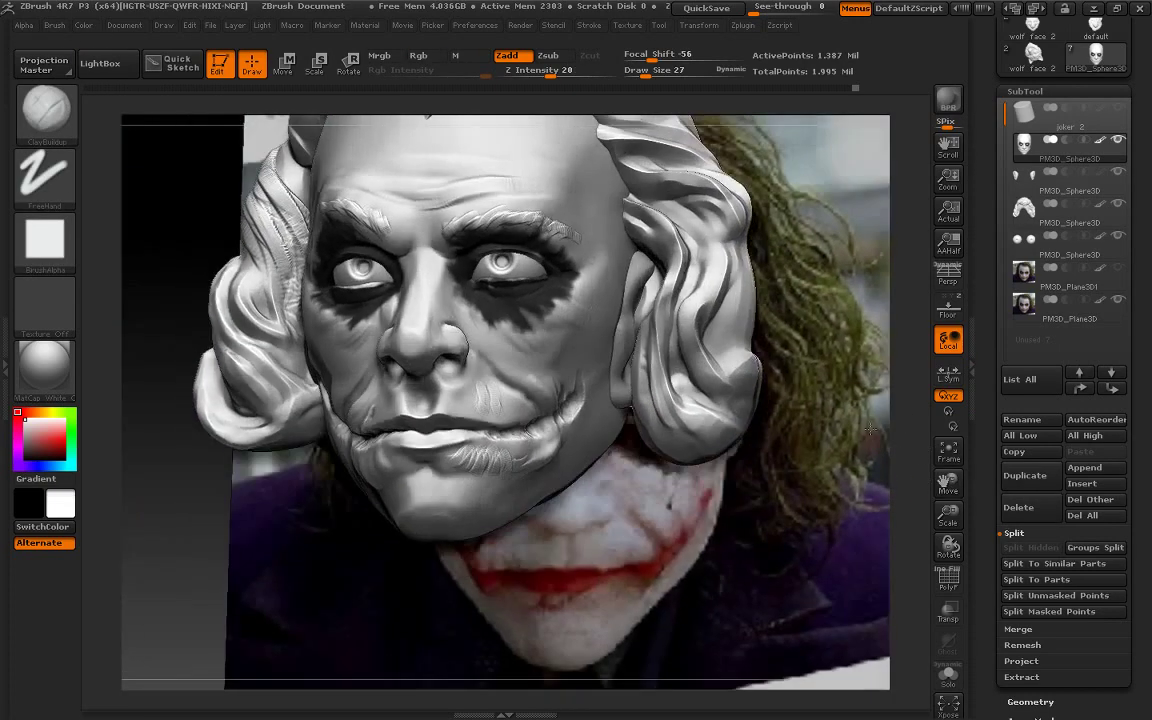
key("shift")
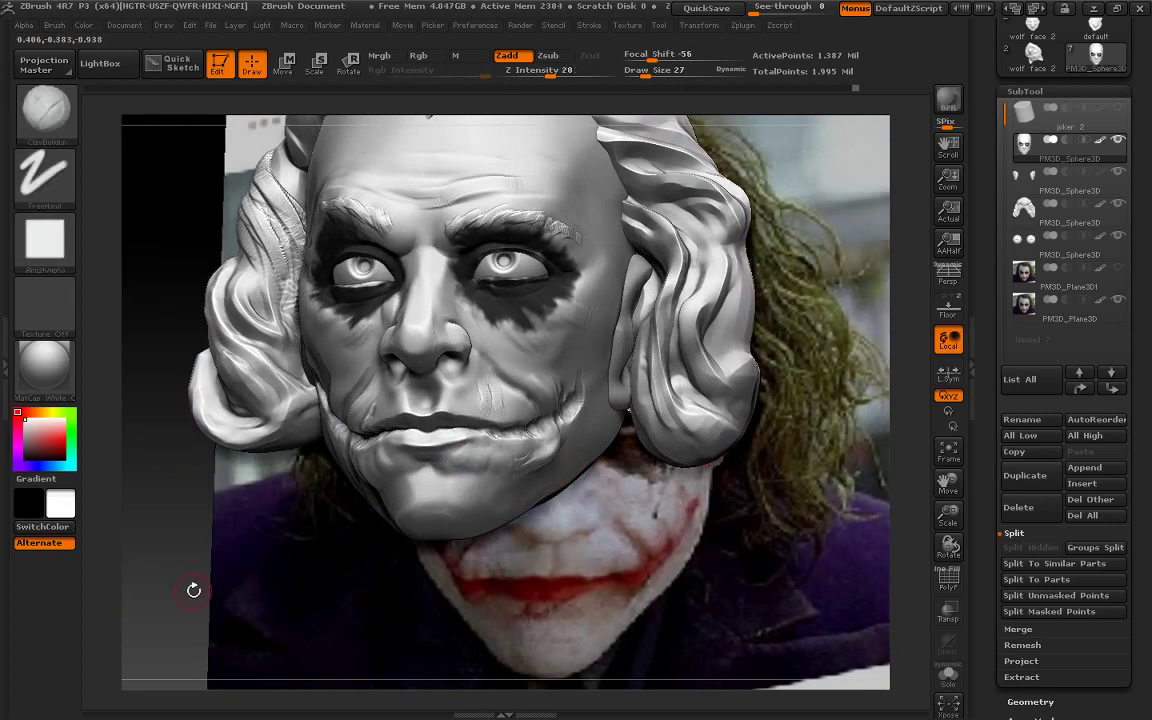
left_click_drag(193, 589, 60, 153)
left_click(46, 112)
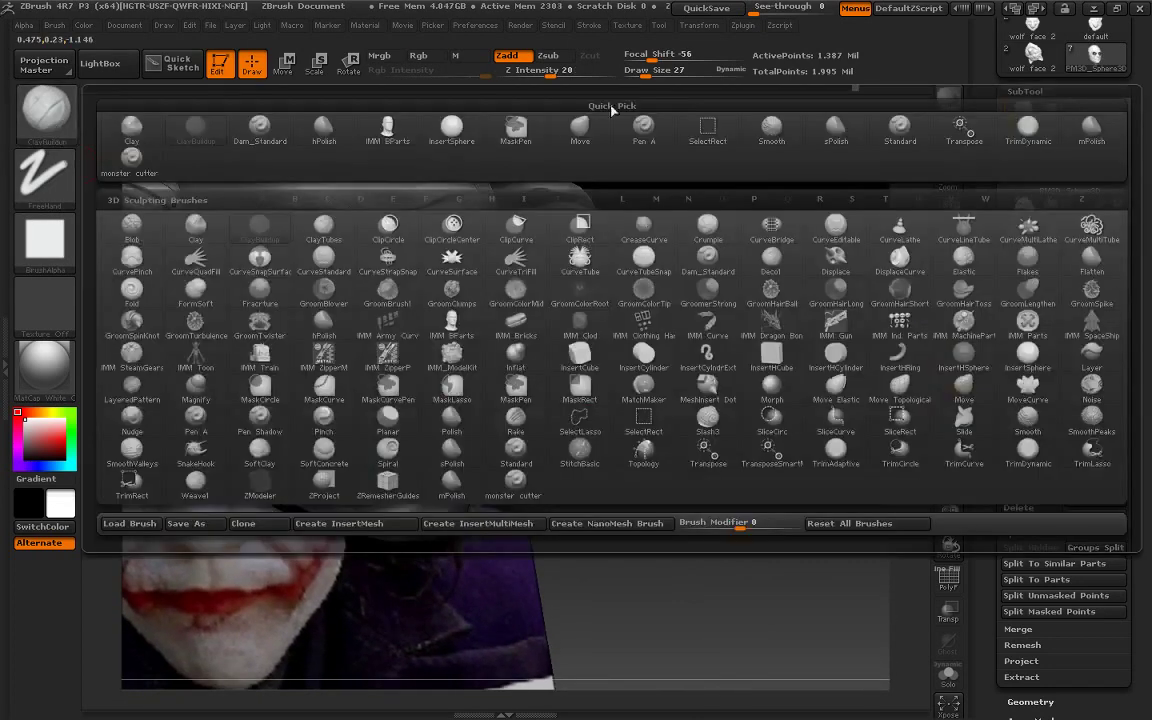
Pick the mPolish brush and enlarge it to draw size 43
left_click(1092, 128)
left_click(46, 112)
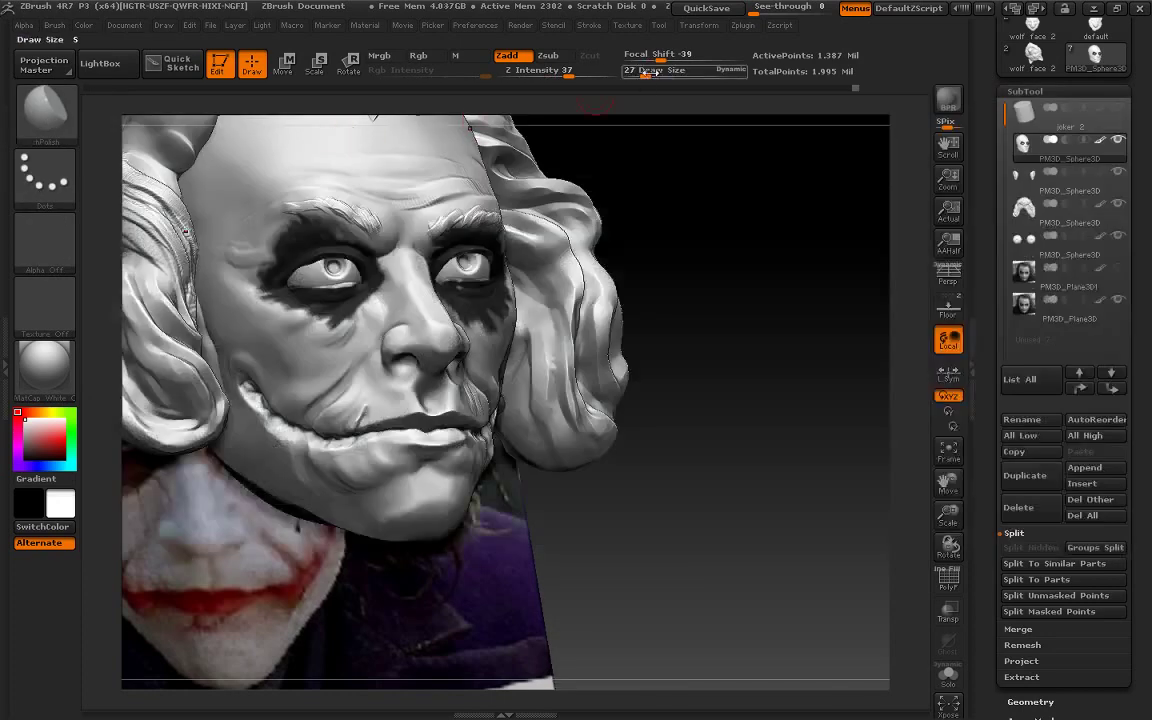
left_click_drag(654, 72, 668, 72)
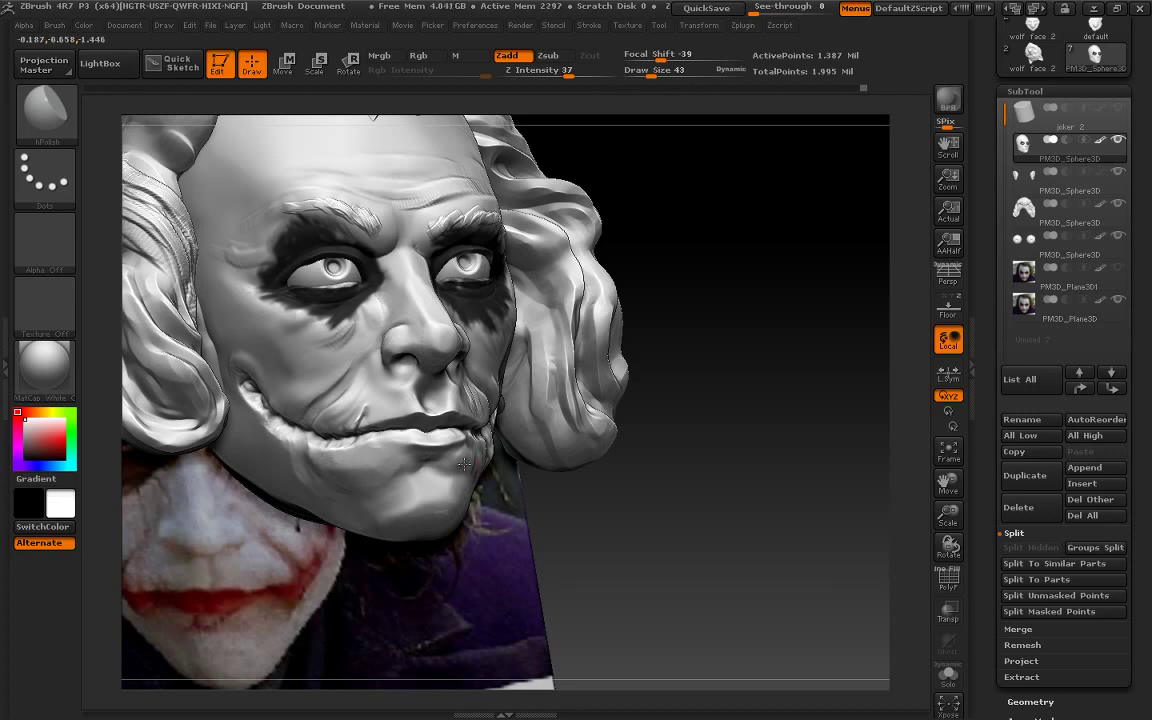
Frame the head face-on with F and load Dam_Standard (ZSub, Z Intensity 33)
left_click_drag(506, 436, 531, 463)
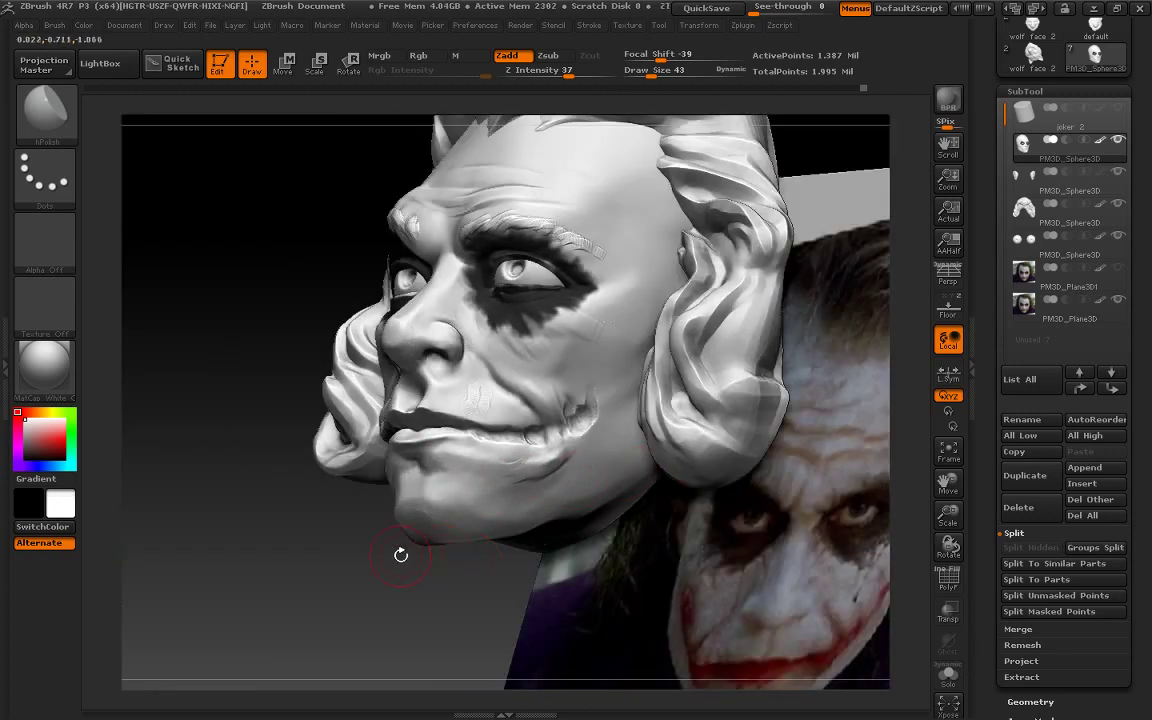
left_click_drag(401, 553, 614, 451)
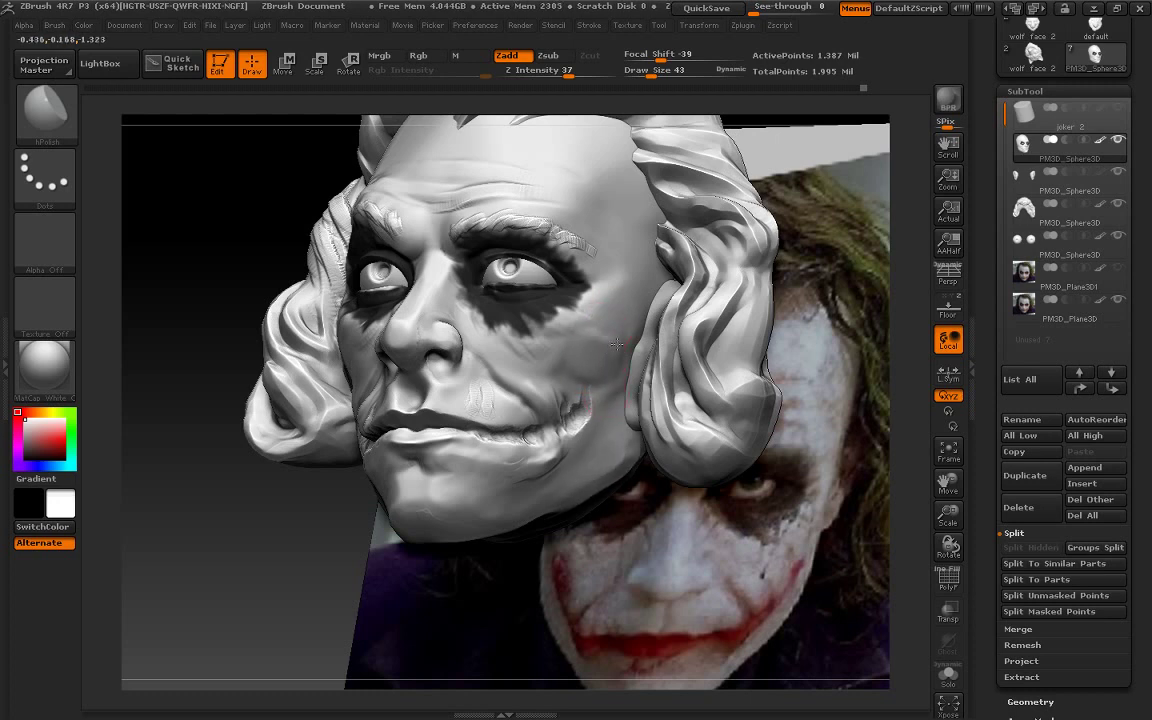
left_click_drag(272, 492, 266, 526)
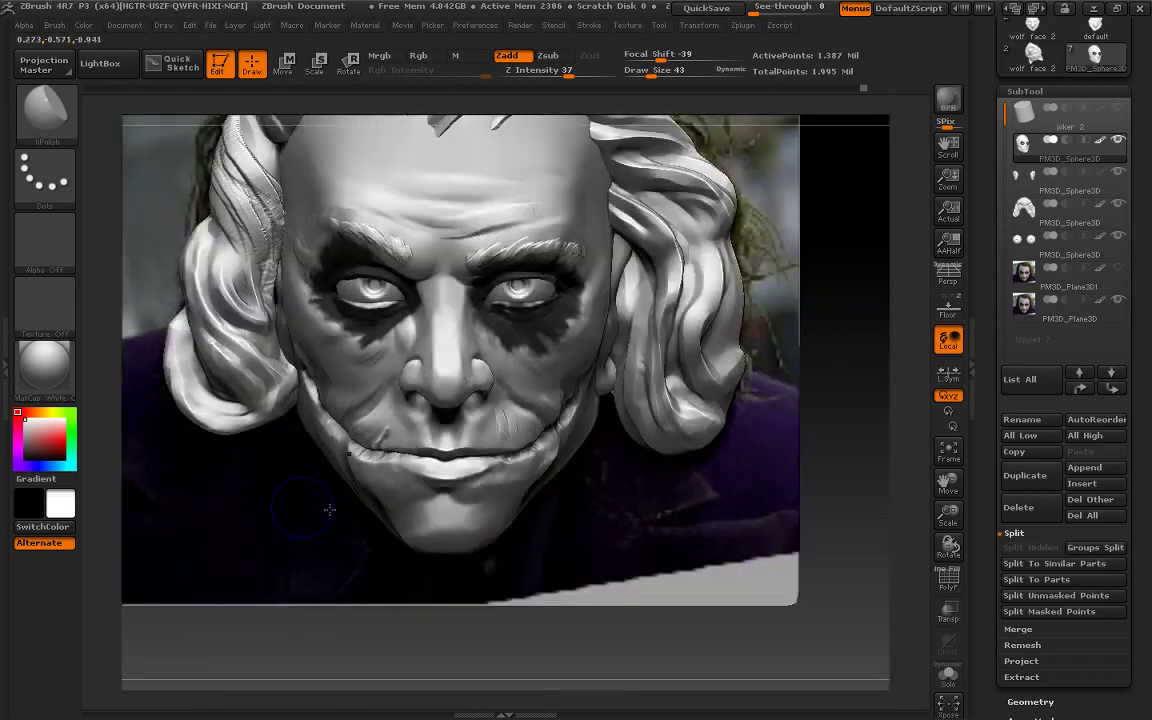
key("f")
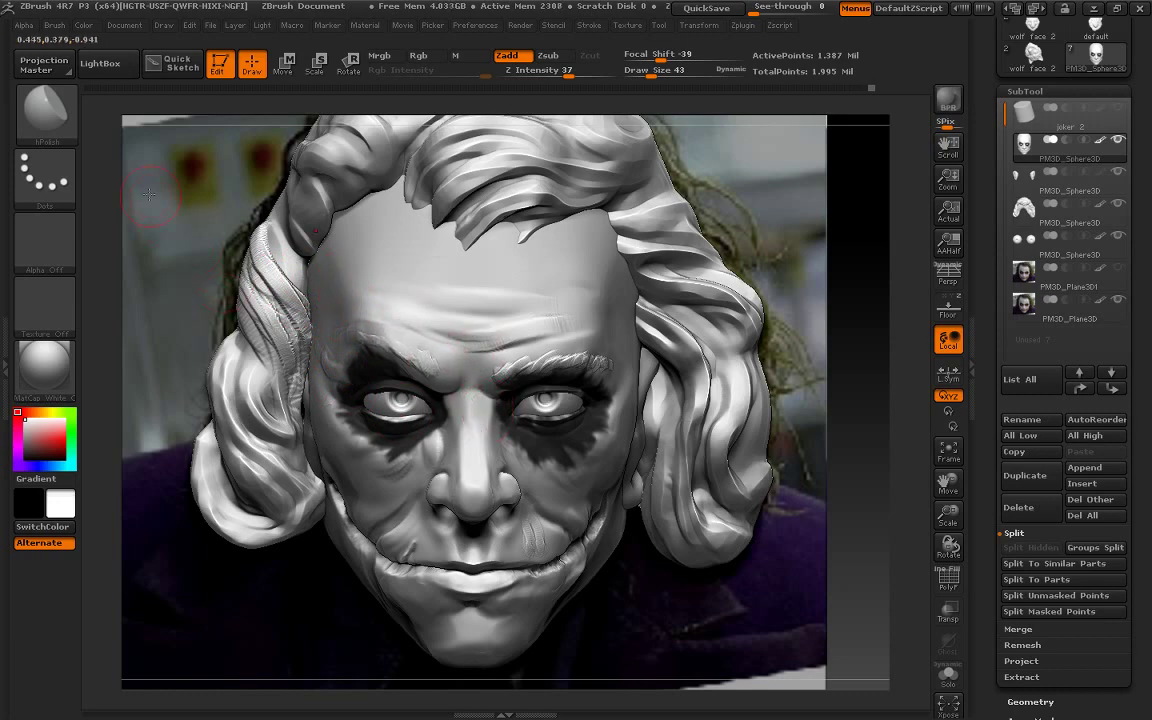
left_click(45, 110)
left_click(178, 129)
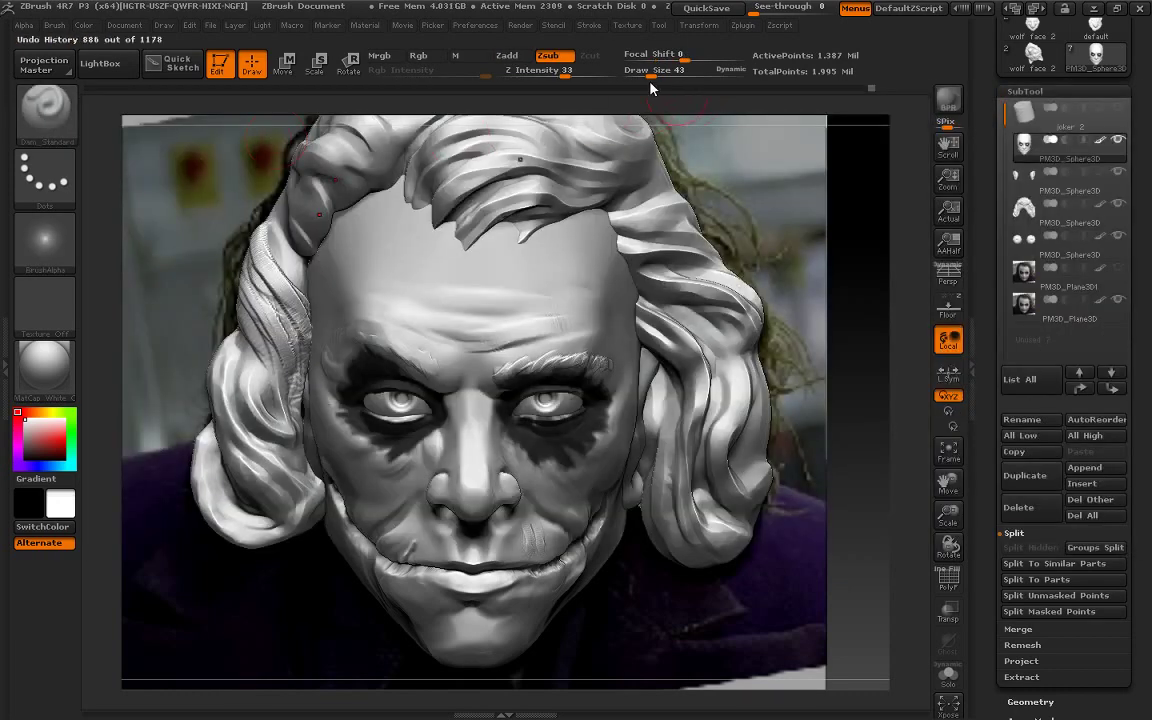
Carve inner-brow and horizontal forehead wrinkles with Dam_Standard at size 37, softening with Shift
left_click_drag(651, 74, 647, 74)
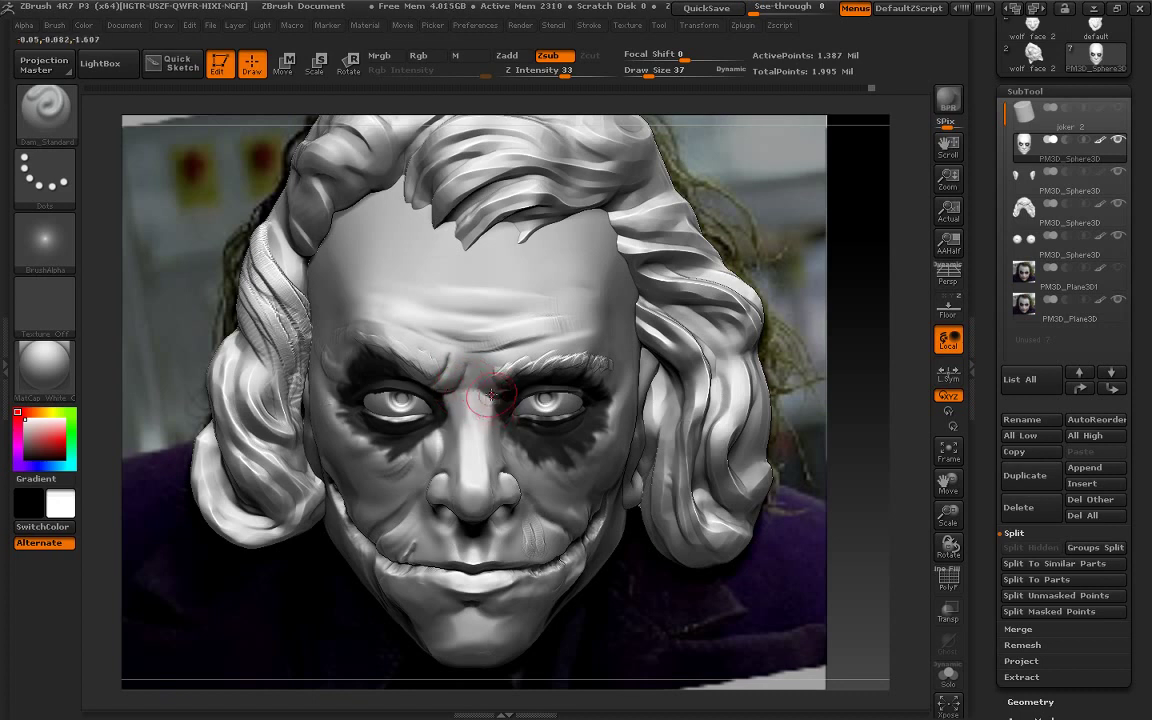
mouse_move(430, 350)
left_mouse_down()
mouse_move(498, 392)
mouse_move(509, 385)
left_mouse_up()
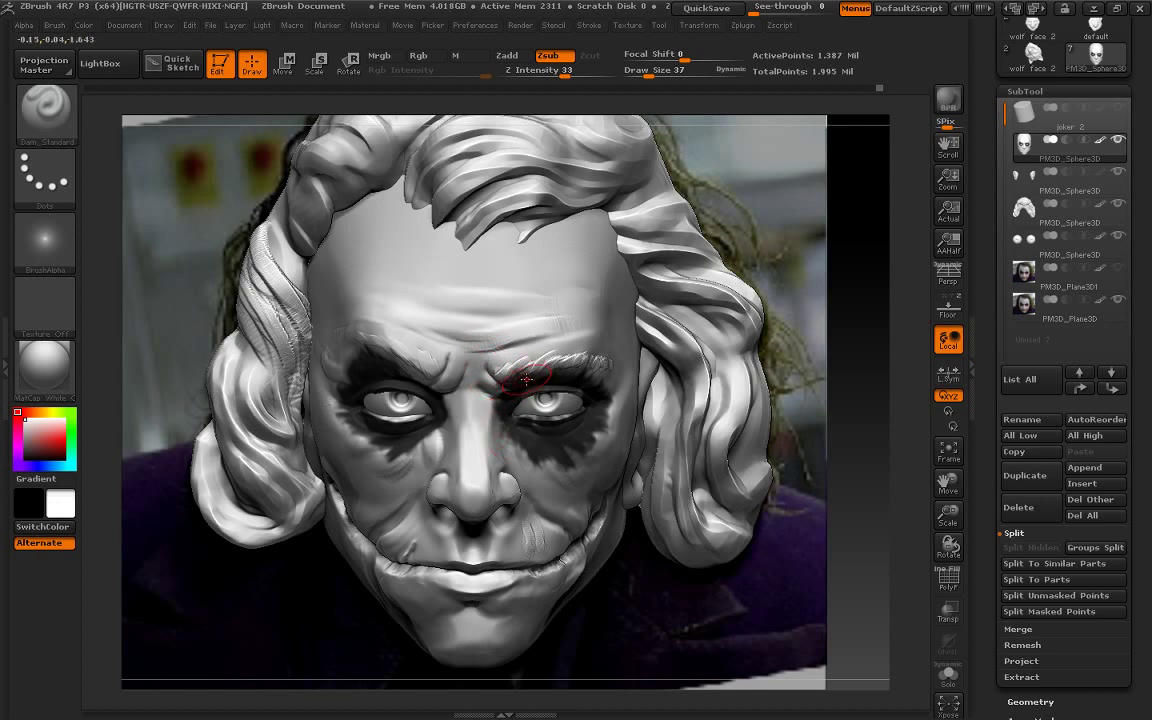
left_click_drag(526, 379, 534, 361, "shift")
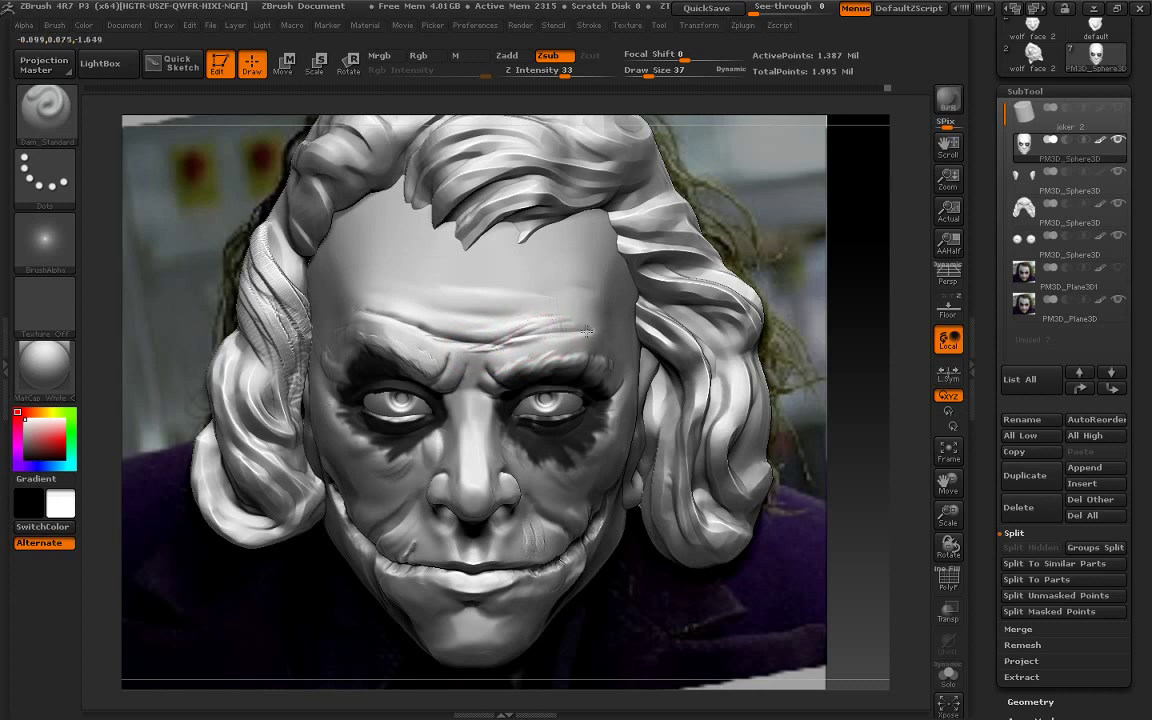
left_click_drag(566, 314, 499, 344, "shift")
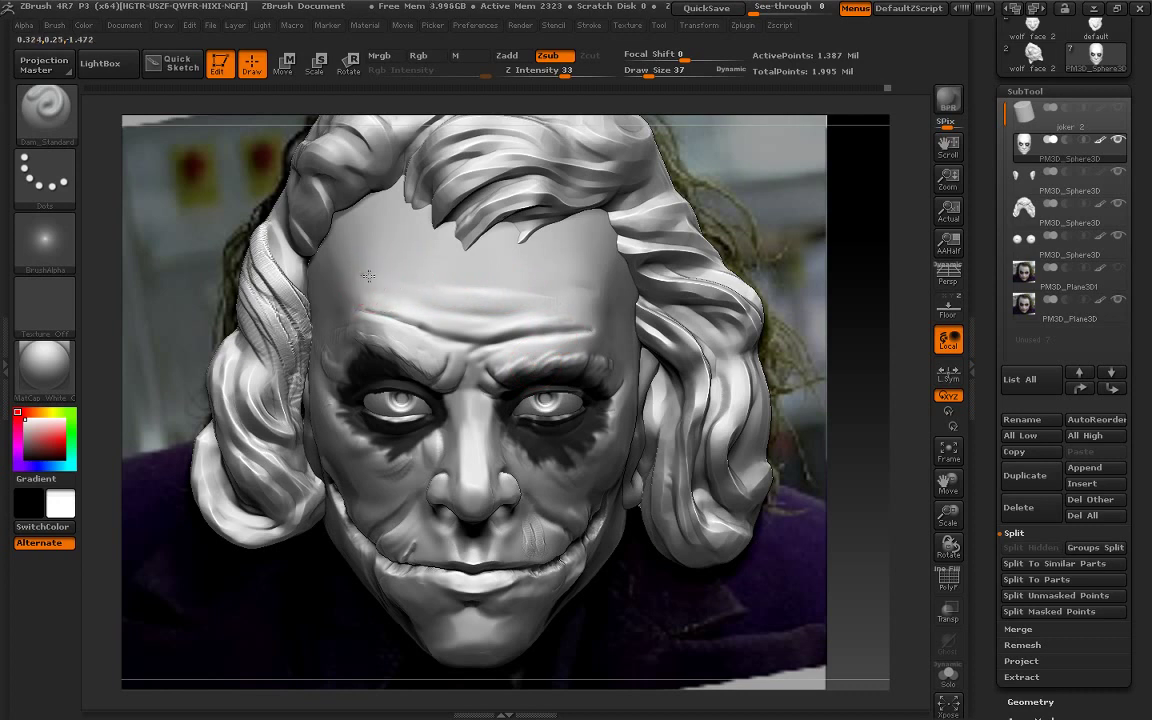
left_click_drag(396, 284, 489, 296)
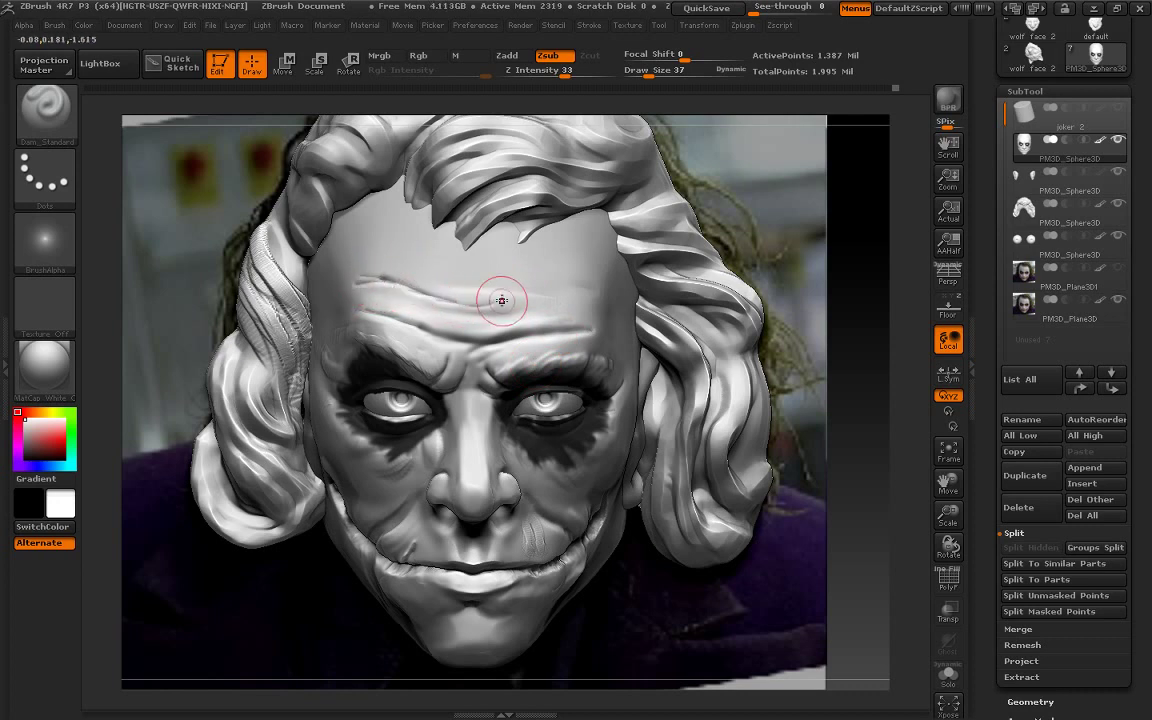
key("shift")
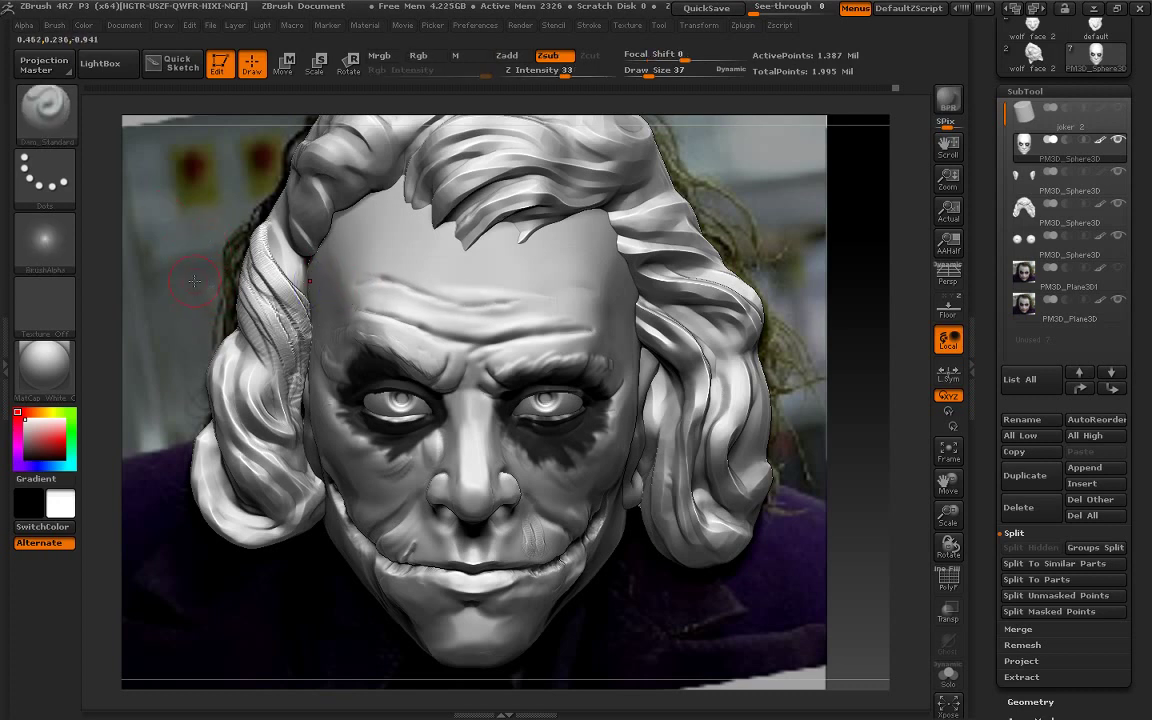
left_click(52, 106)
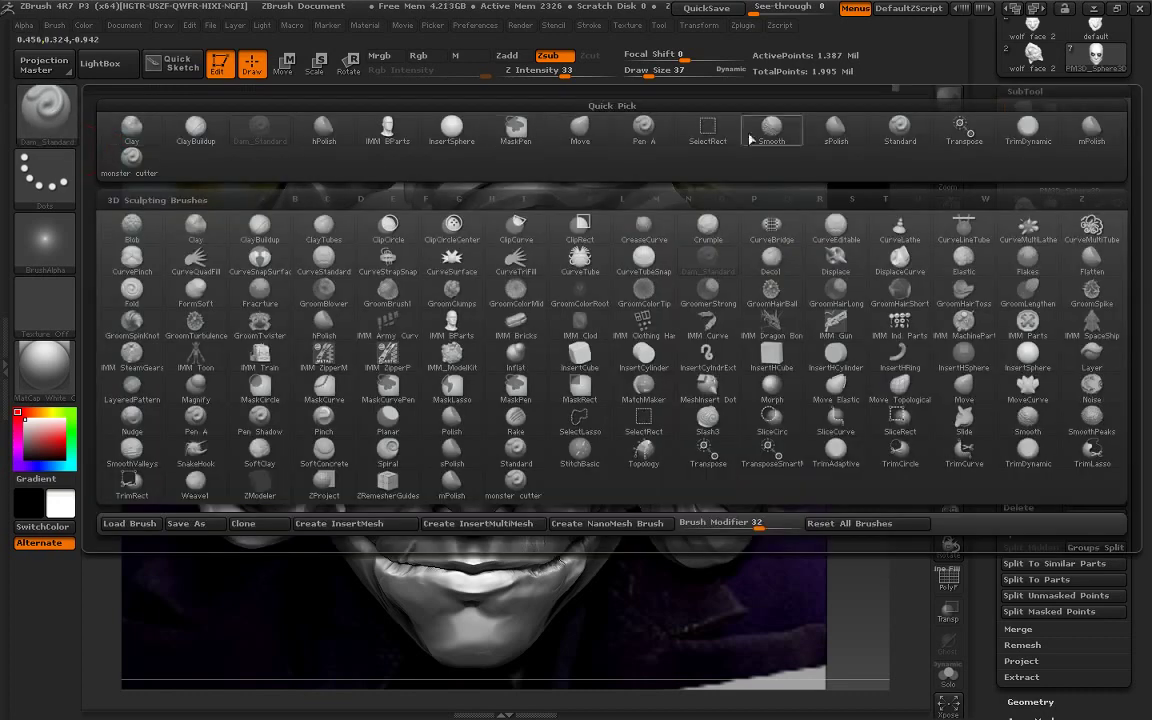
Polish the forehead with mPolish at size 73, then make PM3D_Sphere3D hair active
left_click(1092, 132)
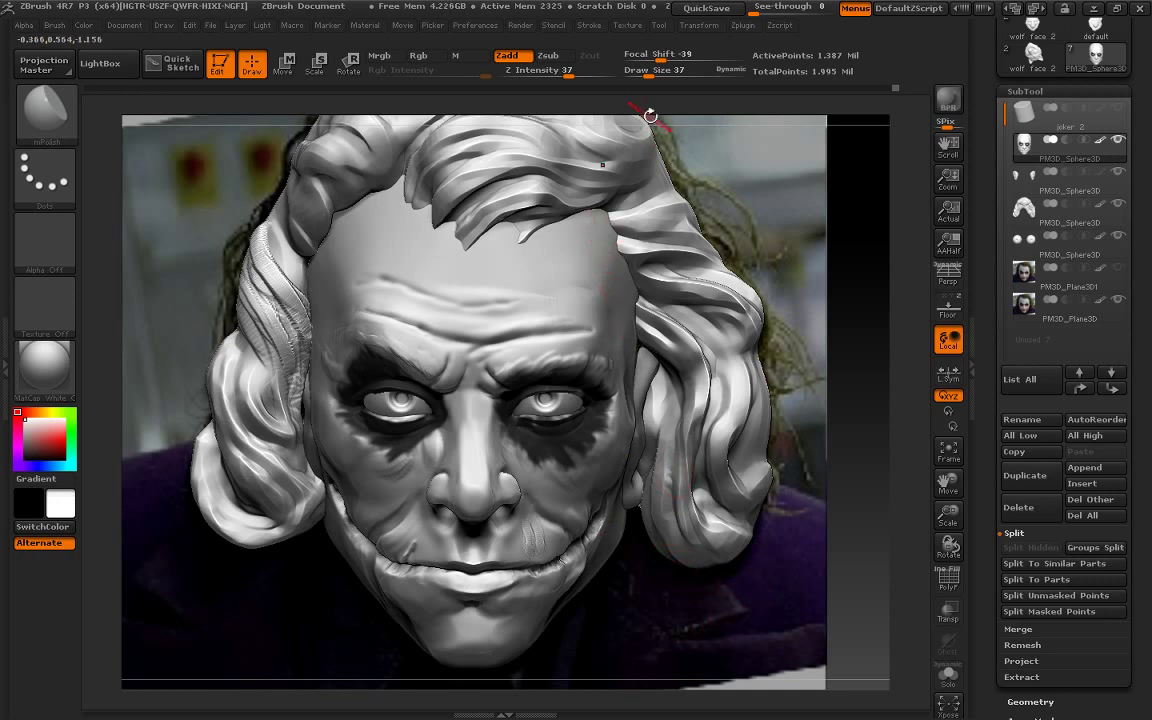
left_click_drag(648, 73, 658, 73)
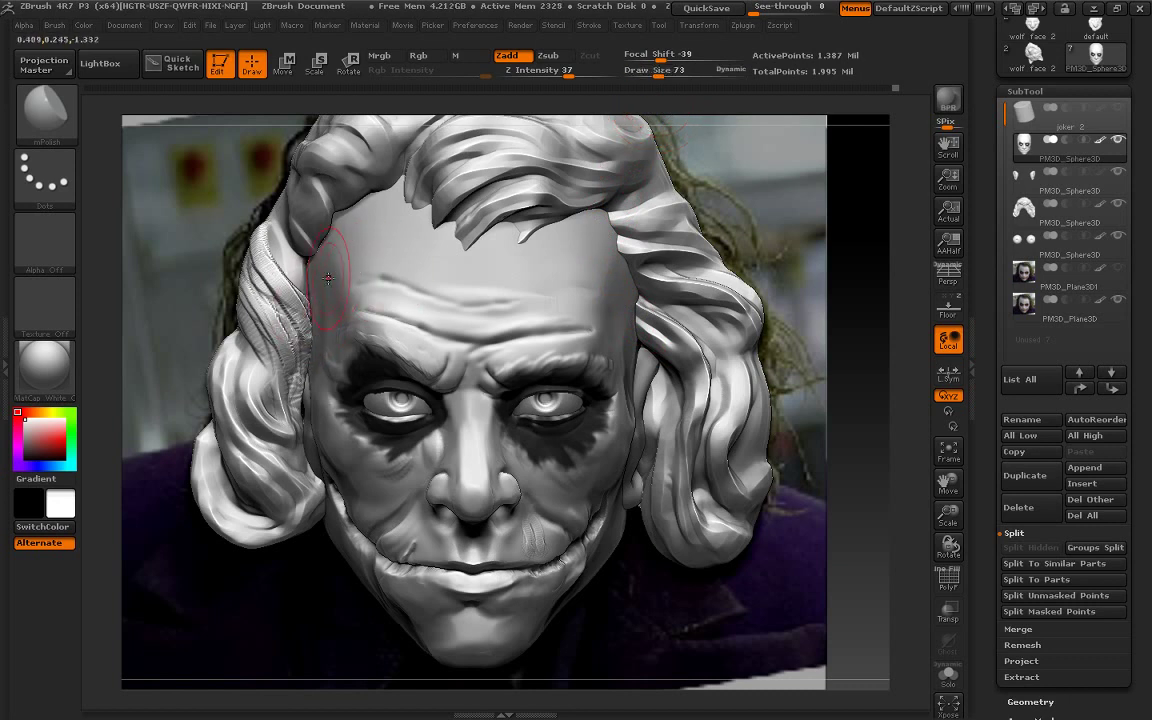
left_click_drag(335, 250, 364, 240)
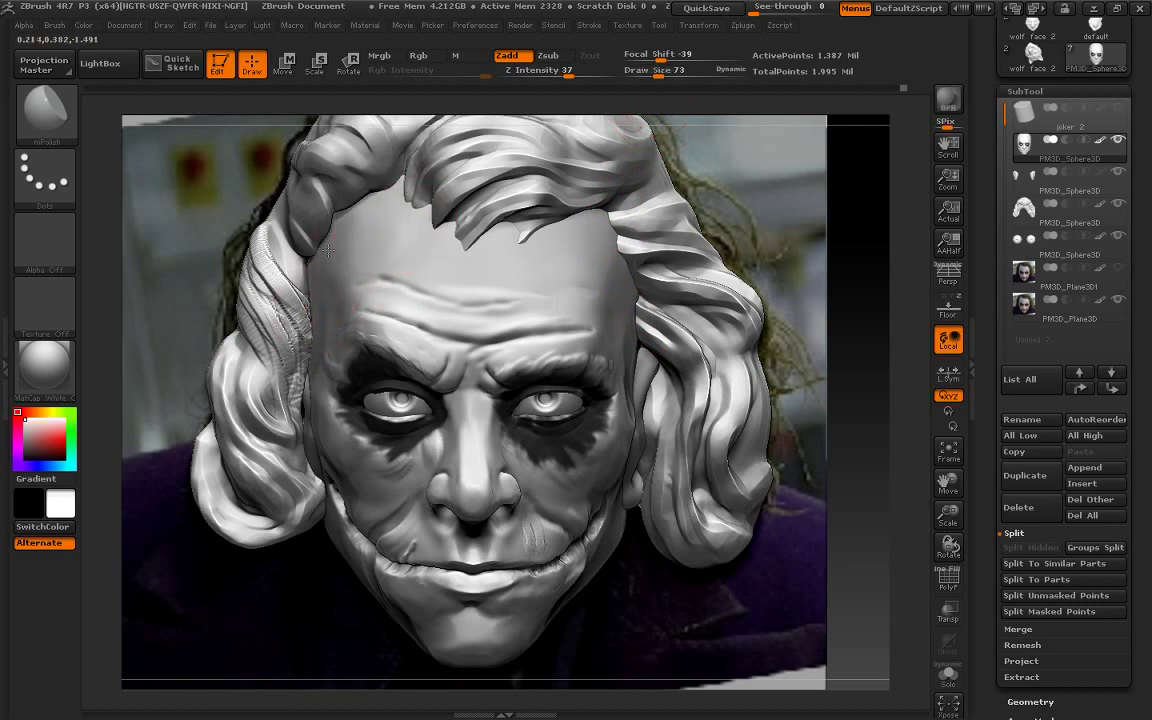
mouse_move(399, 244)
left_mouse_down()
mouse_move(607, 253)
mouse_move(582, 249)
left_mouse_up()
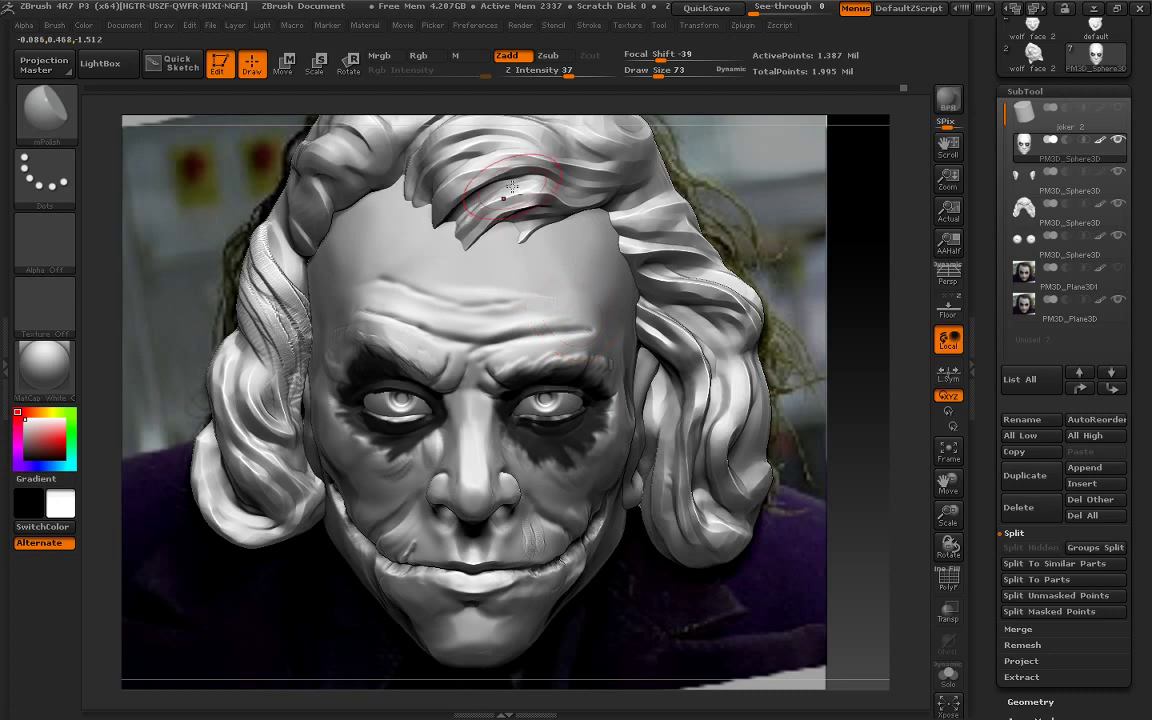
left_click(579, 230, "alt")
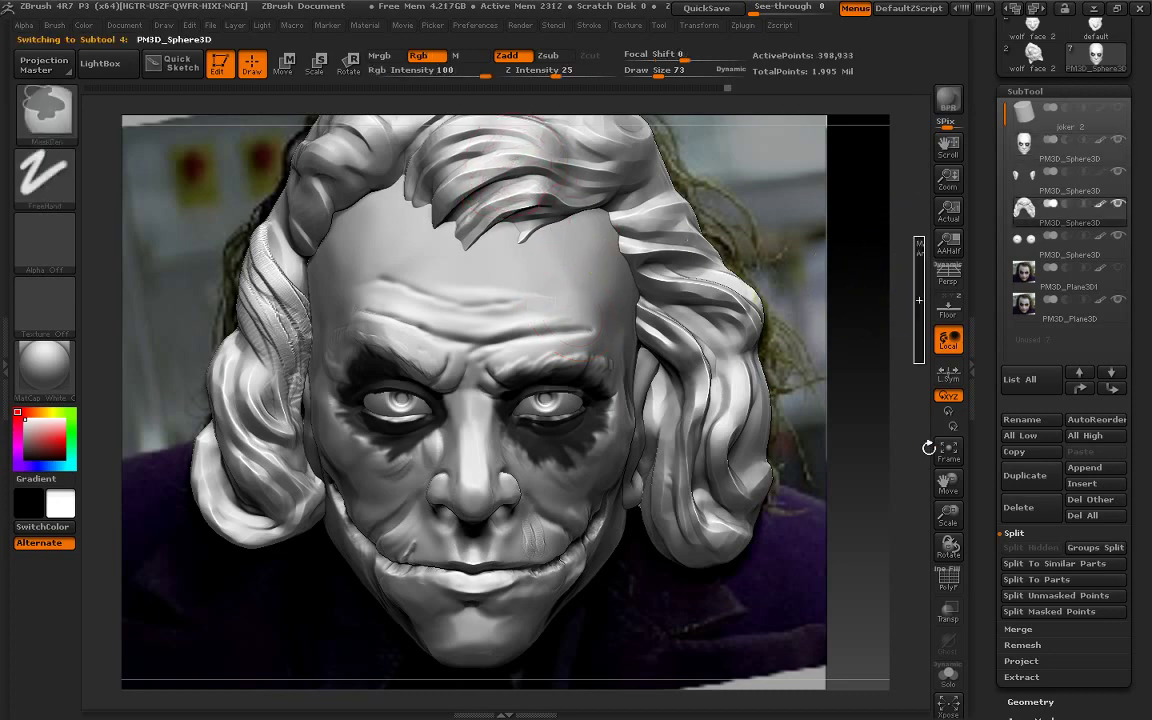
Undo the last change and switch to ClayBuildup at draw size 27
key("ctrl+z")
left_click(40, 130)
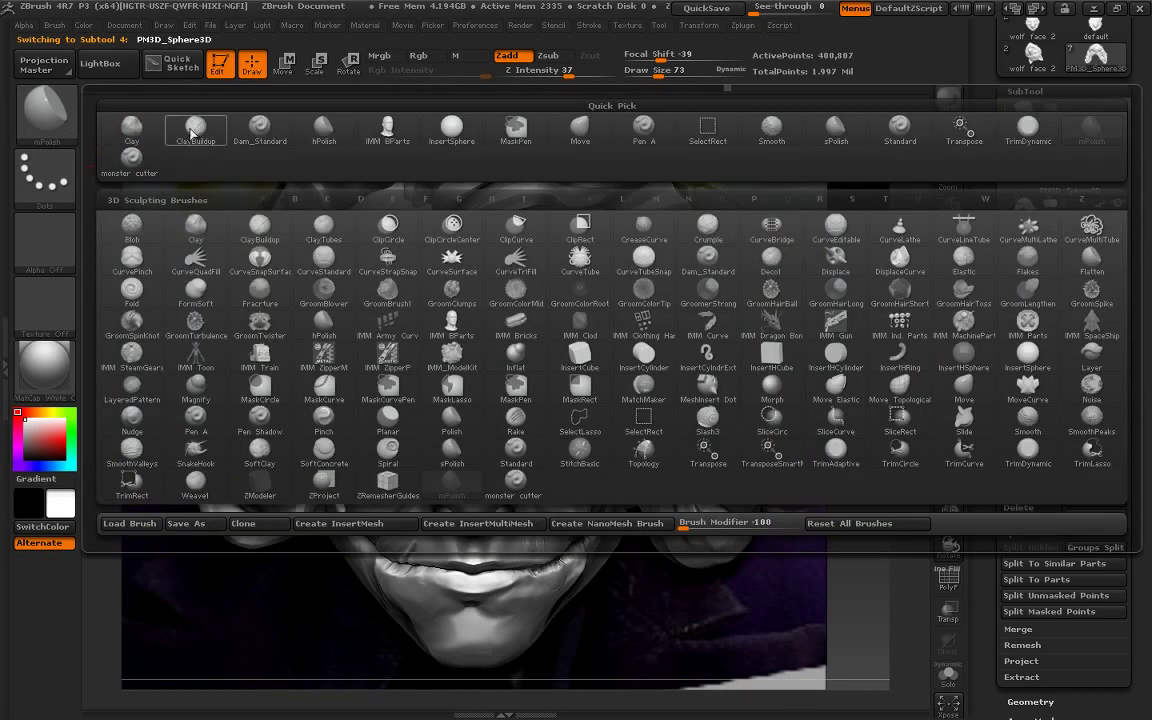
left_click(208, 138)
left_click(45, 108)
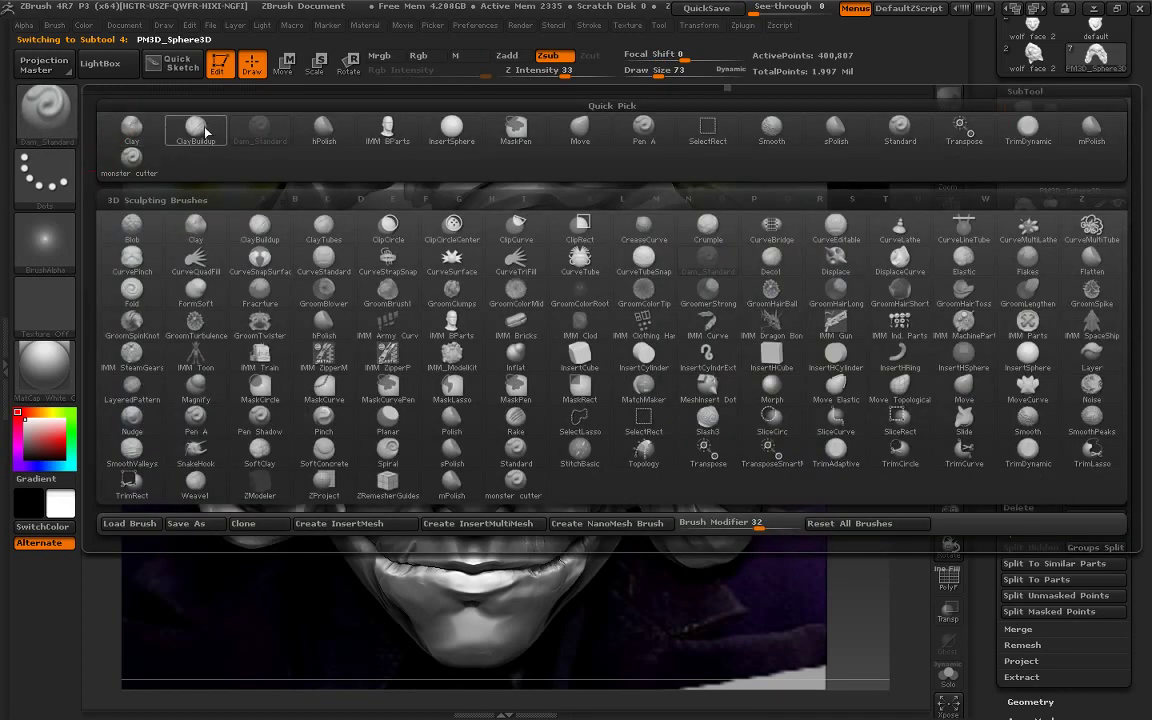
left_click(185, 121)
left_click_drag(658, 77, 650, 80)
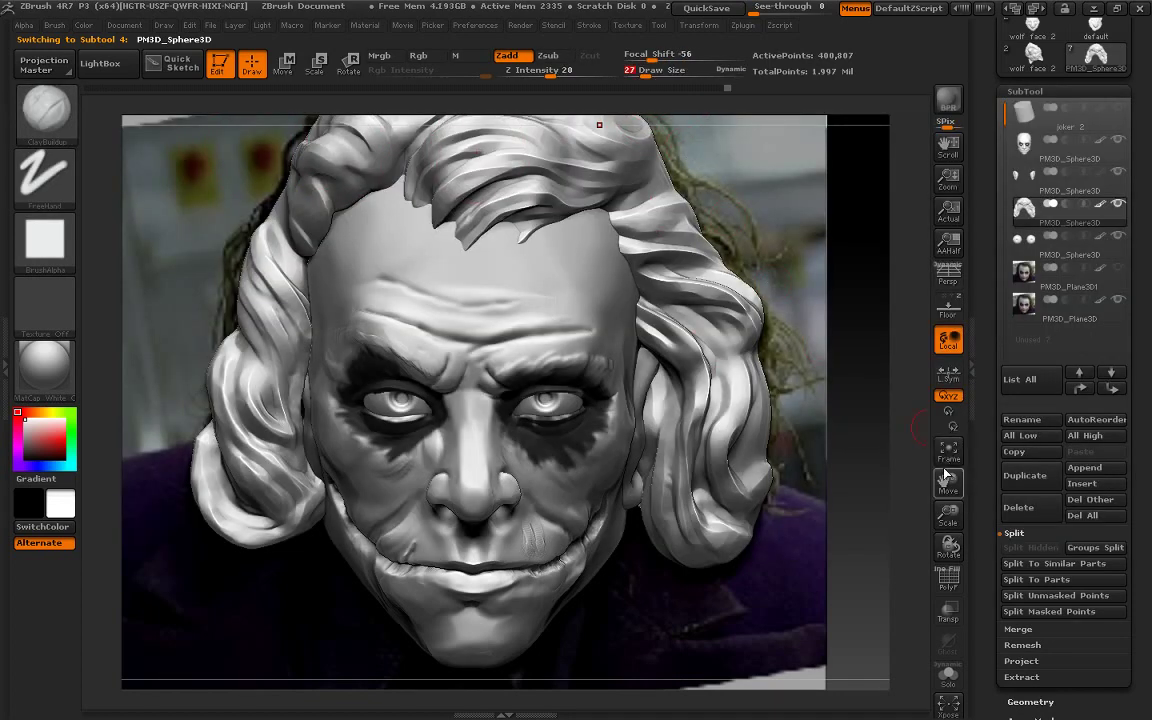
Hide the photo reference, pull the forehead strand down-left, and build a strand across the crease
left_click_drag(853, 435, 855, 460)
left_click_drag(466, 280, 418, 318)
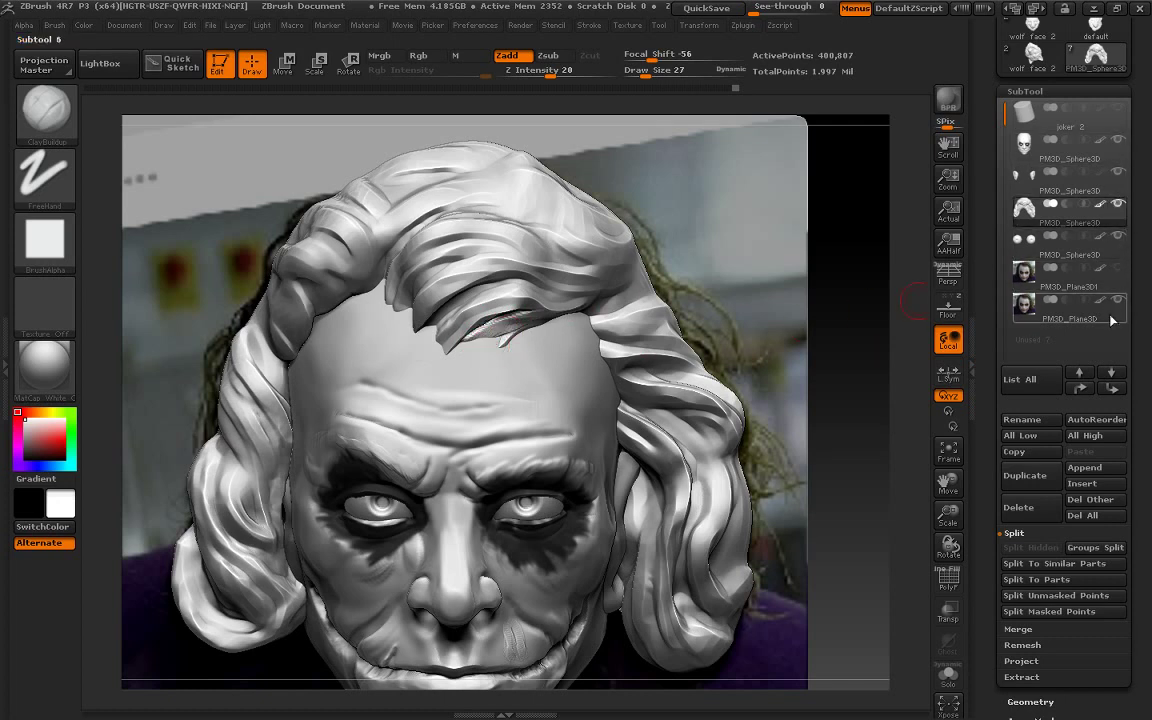
left_click(1118, 267)
left_click_drag(470, 285, 420, 330)
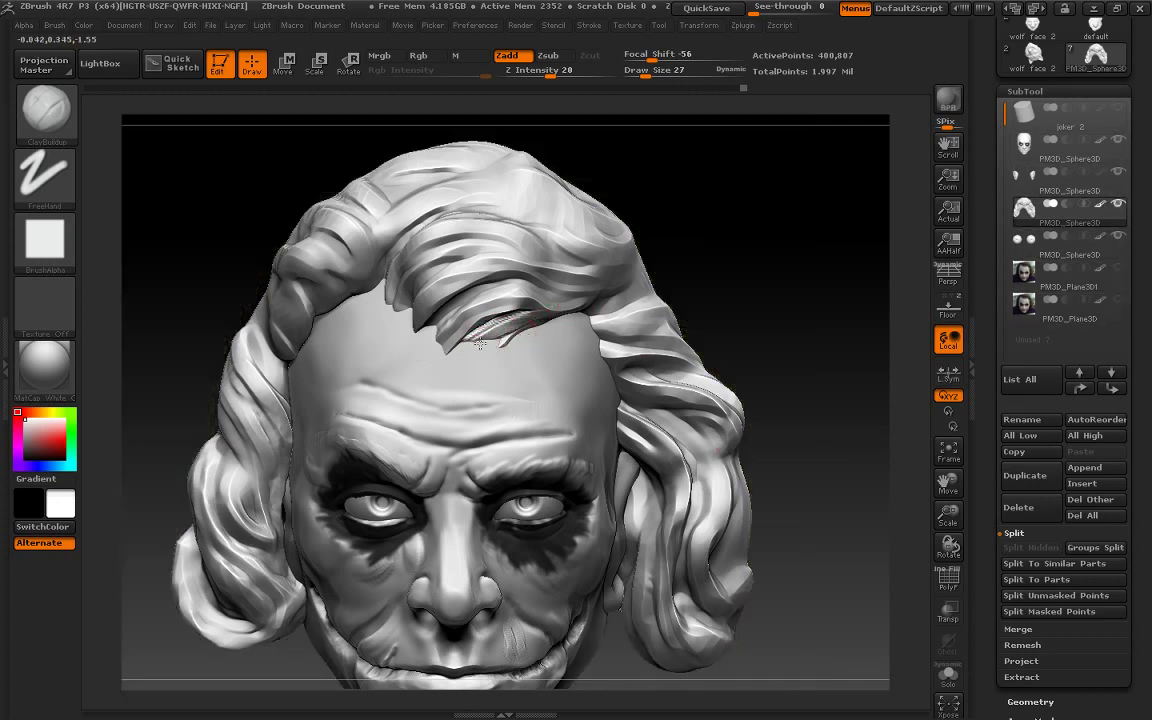
mouse_move(460, 265)
left_mouse_down()
mouse_move(400, 320)
mouse_move(422, 345)
left_mouse_up()
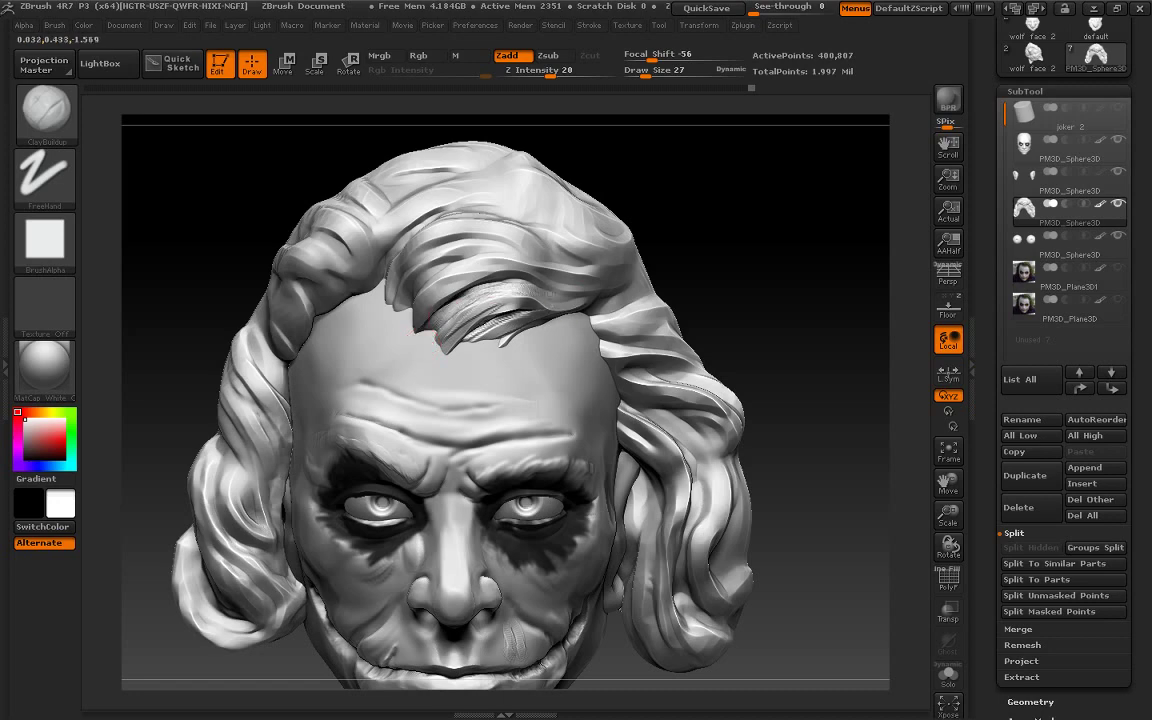
left_click_drag(680, 240, 608, 318)
mouse_move(500, 285)
left_mouse_down()
mouse_move(599, 303)
mouse_move(591, 296)
mouse_move(607, 321)
left_mouse_up()
left_click_drag(540, 280, 630, 315)
Sculpt strand grooves into the forehead hair, its edge and the upper-left hair
left_click_drag(831, 301, 815, 321)
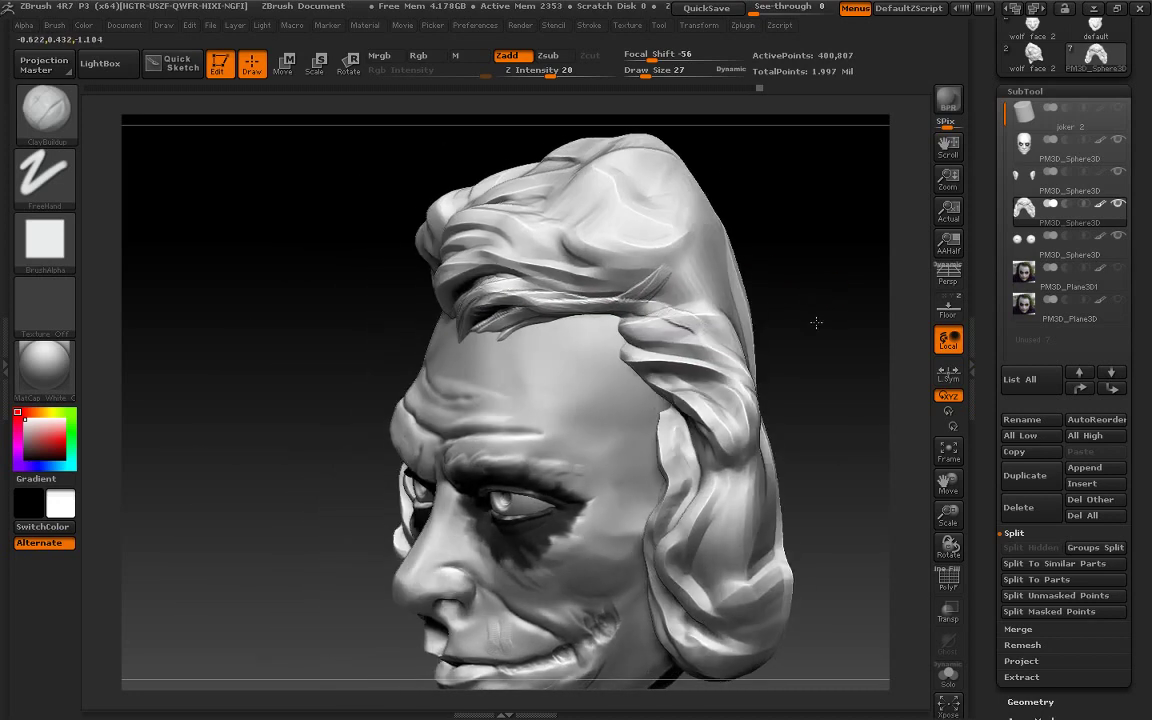
mouse_move(490, 250)
left_mouse_down()
mouse_move(630, 260)
mouse_move(628, 245)
left_mouse_up()
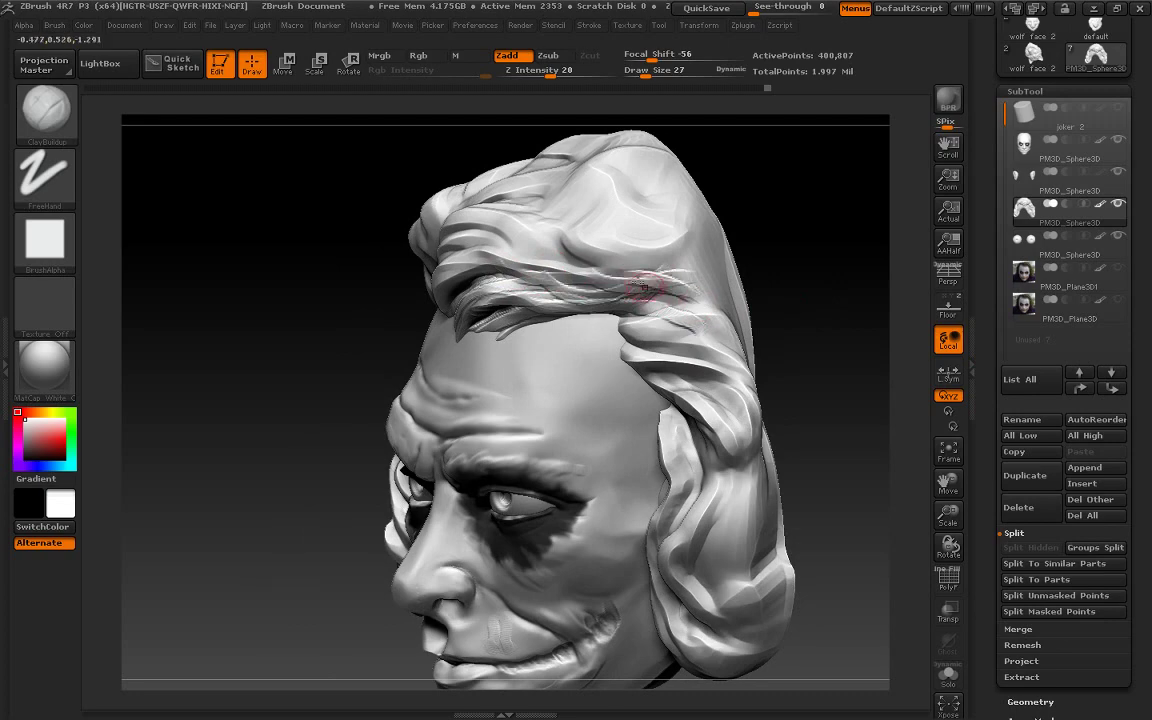
mouse_move(458, 205)
left_mouse_down()
mouse_move(590, 250)
mouse_move(640, 252)
left_mouse_up()
left_click_drag(695, 280, 796, 366)
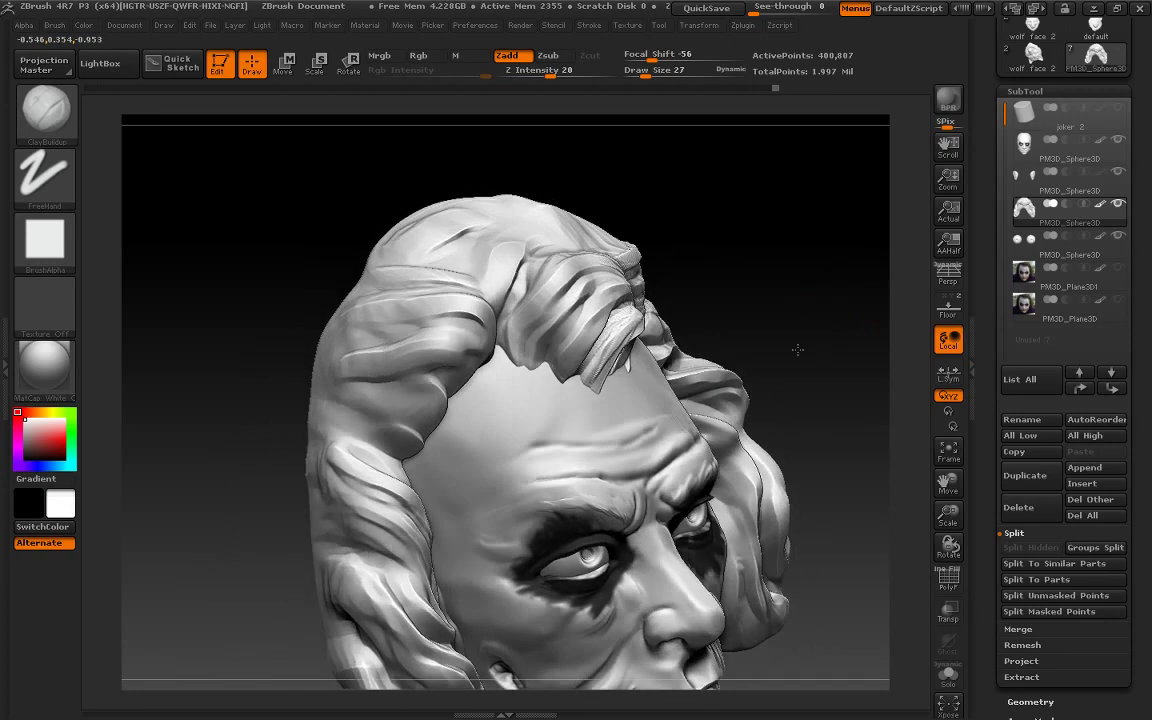
left_click_drag(834, 305, 513, 338)
left_click_drag(401, 354, 360, 303)
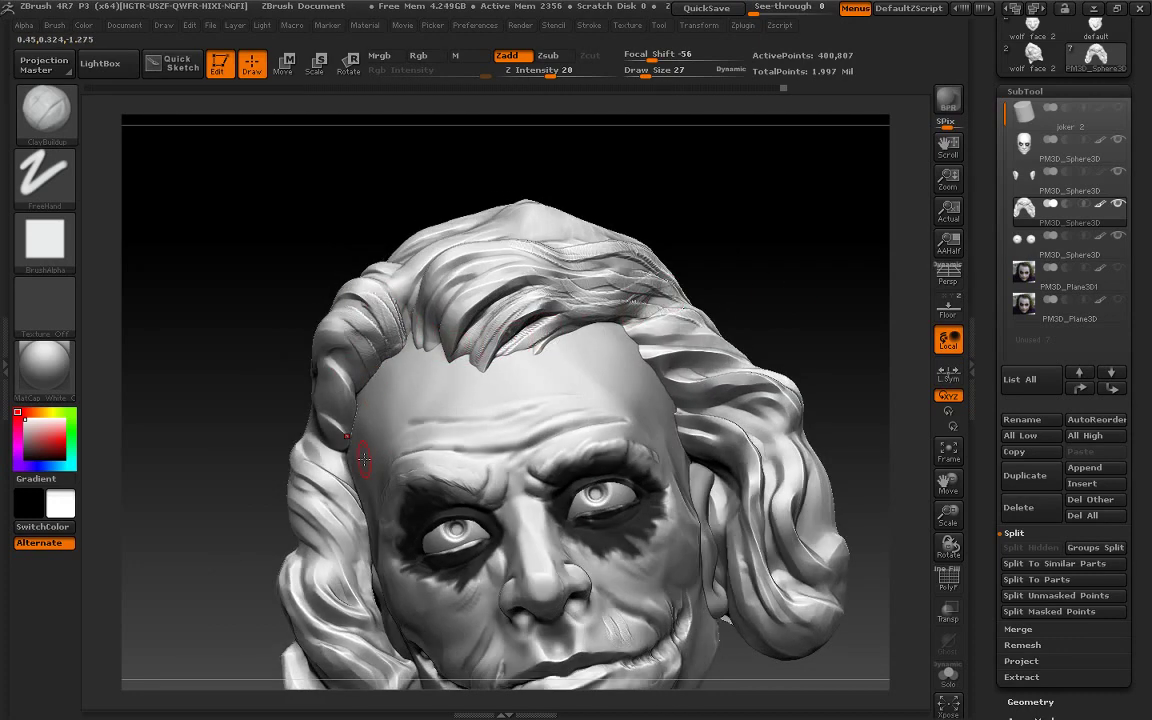
Carve more strand detail into the top hair at size 43, then reframe the head front-on
mouse_move(850, 250)
left_mouse_down()
mouse_move(828, 213)
mouse_move(576, 275)
left_mouse_up()
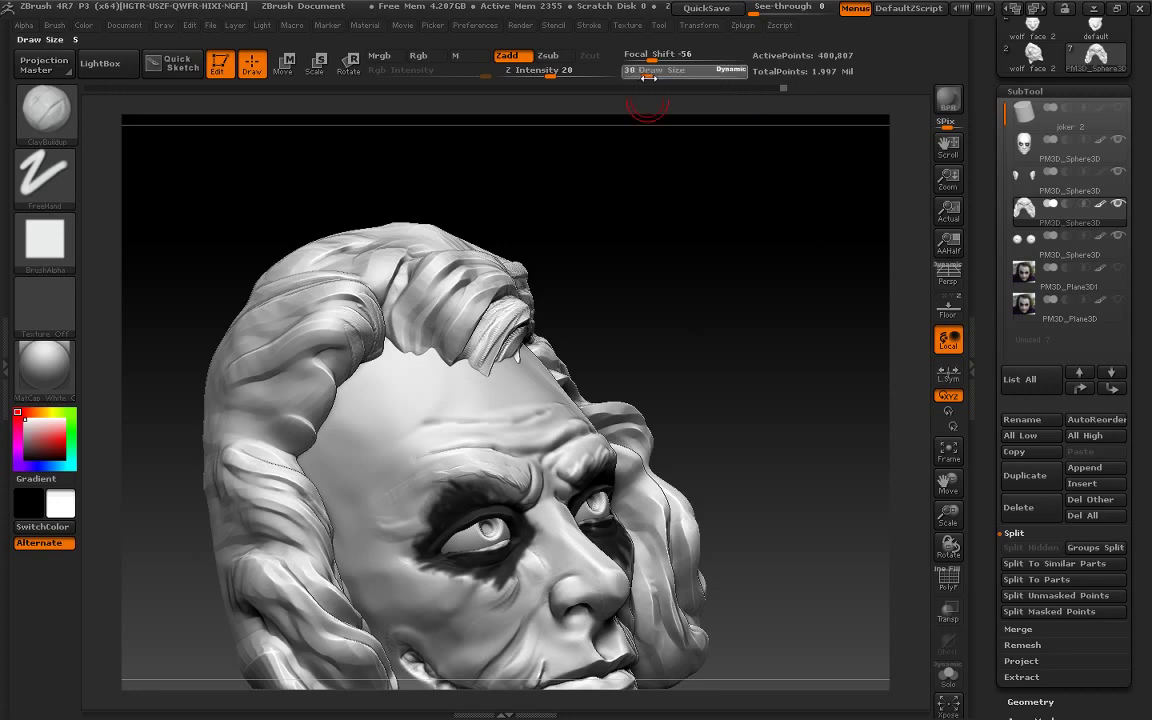
left_click_drag(649, 76, 662, 76)
mouse_move(658, 159)
left_mouse_down()
mouse_move(320, 330)
mouse_move(321, 386)
left_mouse_up()
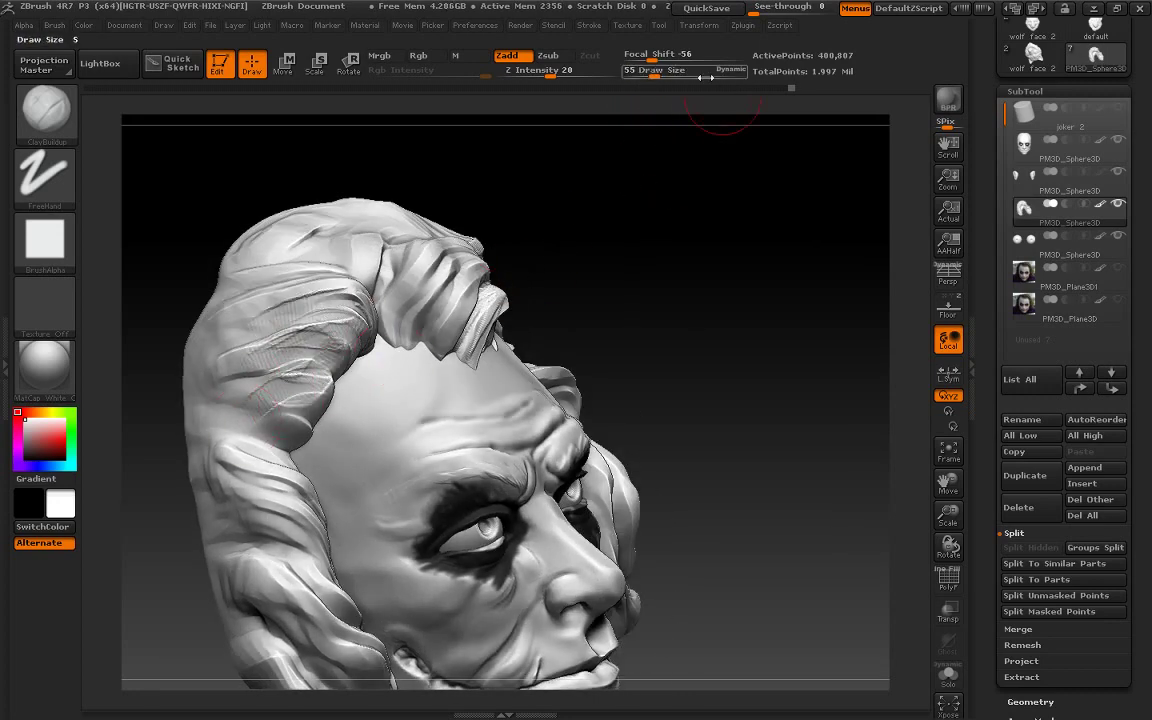
left_click_drag(705, 76, 699, 76)
mouse_move(668, 134)
left_mouse_down()
mouse_move(300, 380)
mouse_move(331, 415)
left_mouse_up()
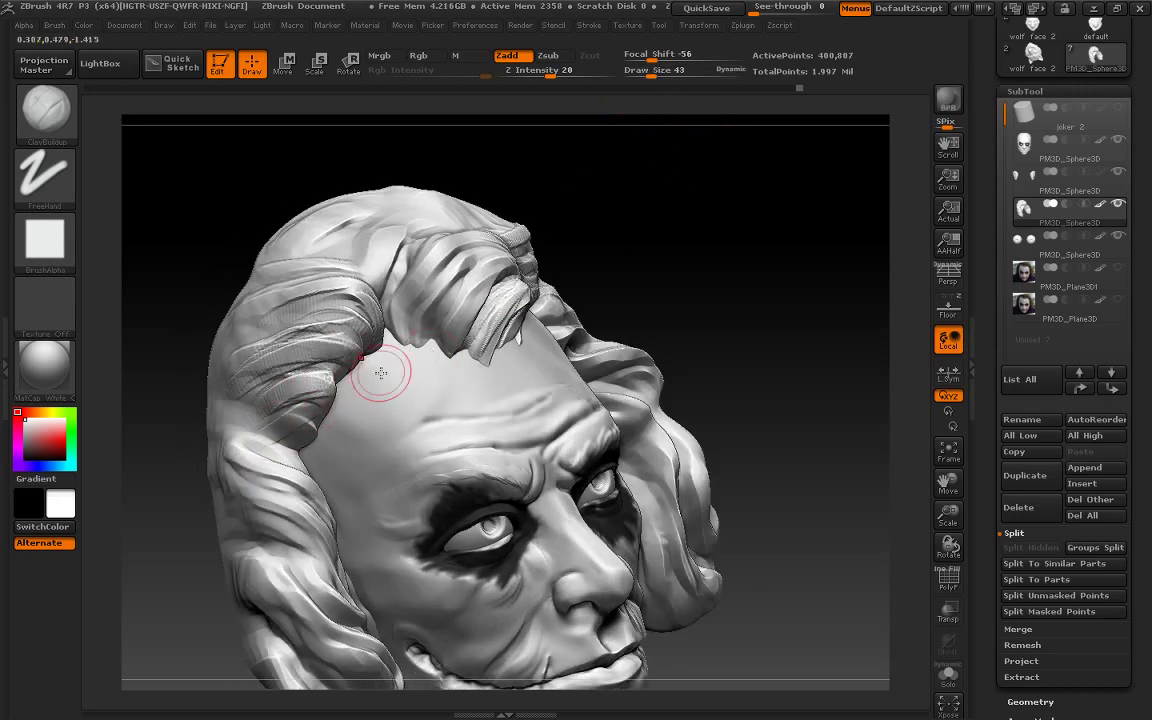
mouse_move(760, 330)
left_mouse_down()
mouse_move(797, 239)
mouse_move(784, 405)
mouse_move(797, 337)
mouse_move(489, 342)
left_mouse_up()
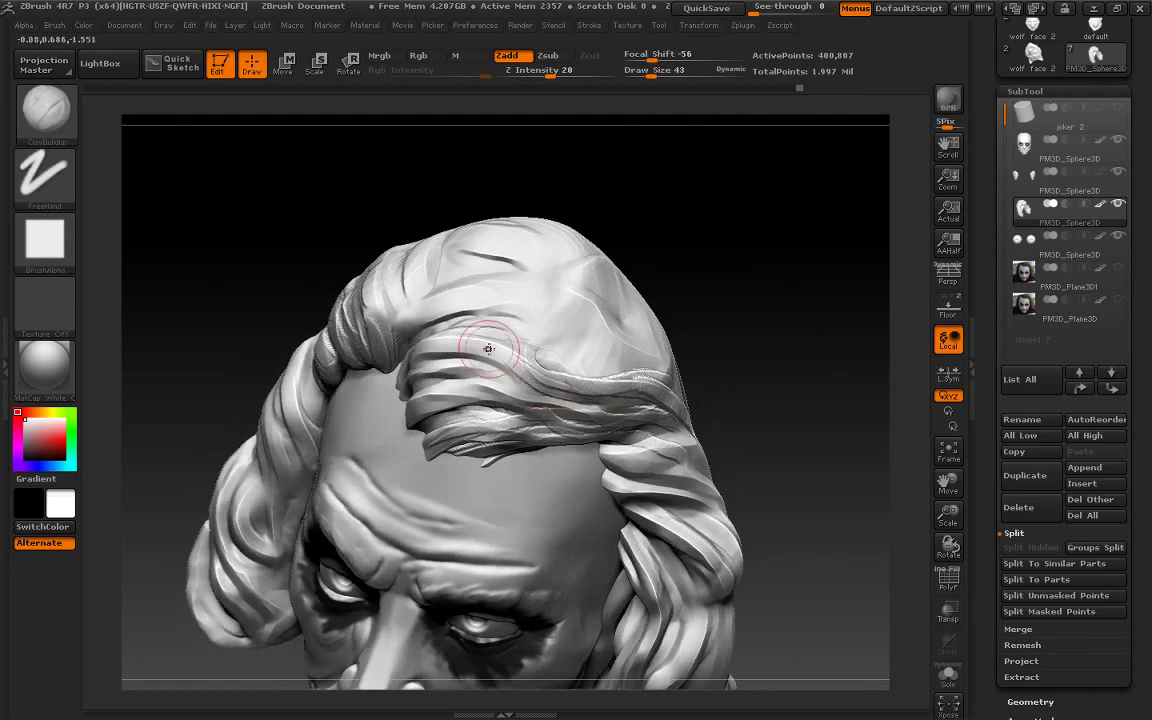
mouse_move(366, 261)
left_mouse_down()
mouse_move(340, 320)
mouse_move(387, 260)
mouse_move(377, 343)
left_mouse_up()
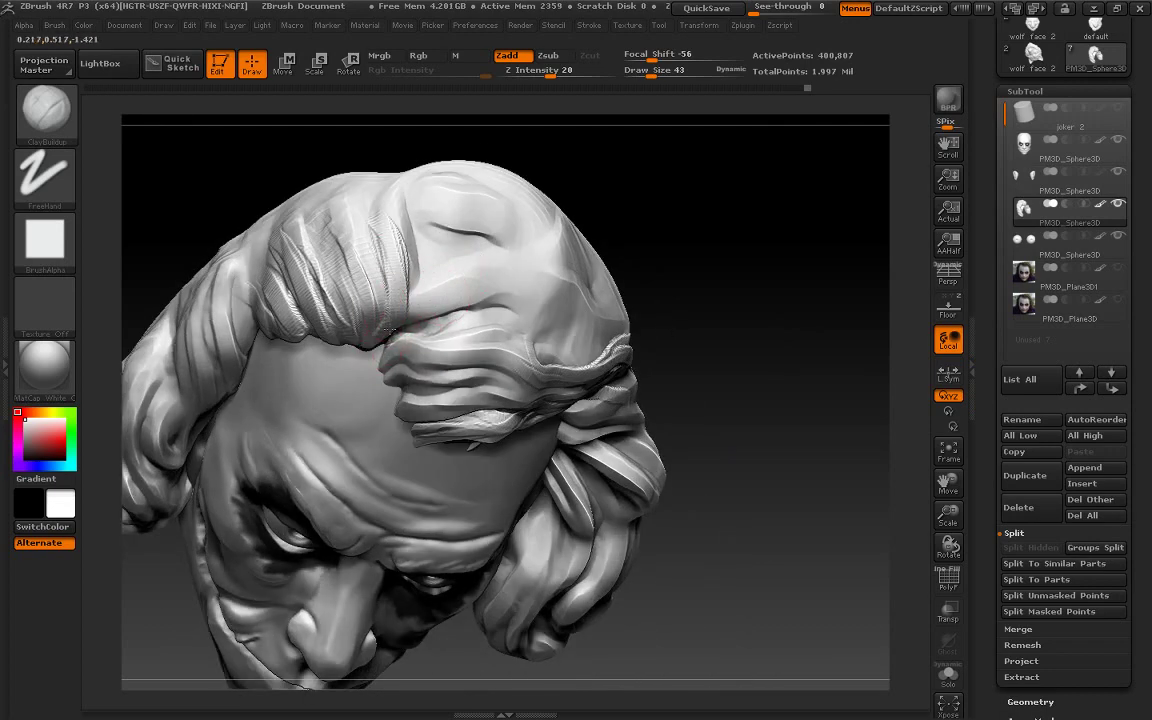
left_click_drag(365, 290, 325, 180)
mouse_move(395, 318)
left_mouse_down()
mouse_move(360, 175)
mouse_move(330, 280)
left_mouse_up()
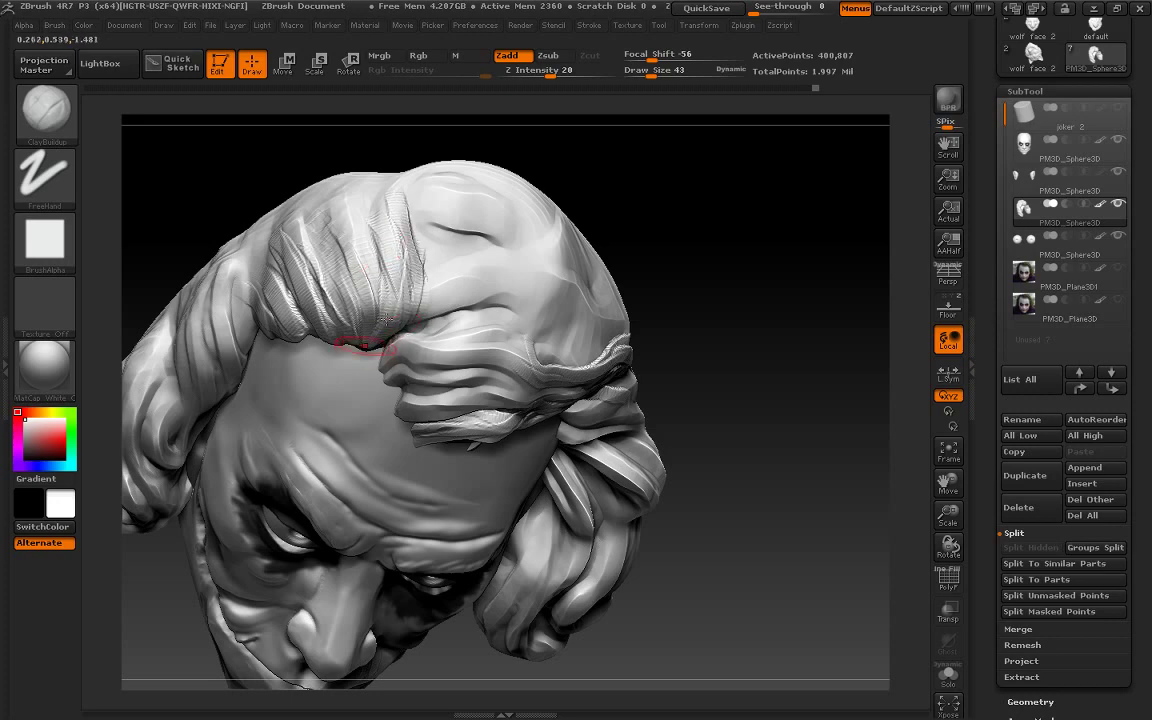
left_click_drag(700, 220, 767, 249, "shift")
mouse_move(948, 483)
left_mouse_down()
mouse_move(1000, 395)
mouse_move(855, 435)
left_mouse_up()
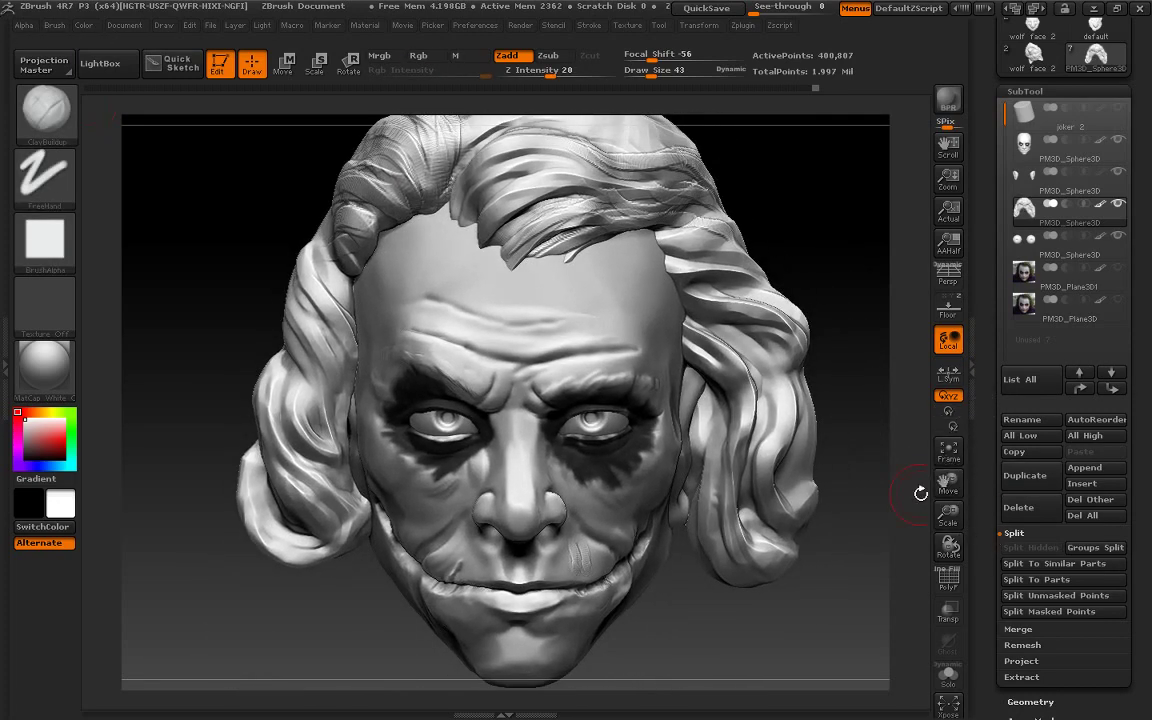
Try the SnakeHook brush, then switch to ClayBuildup
left_click(44, 108)
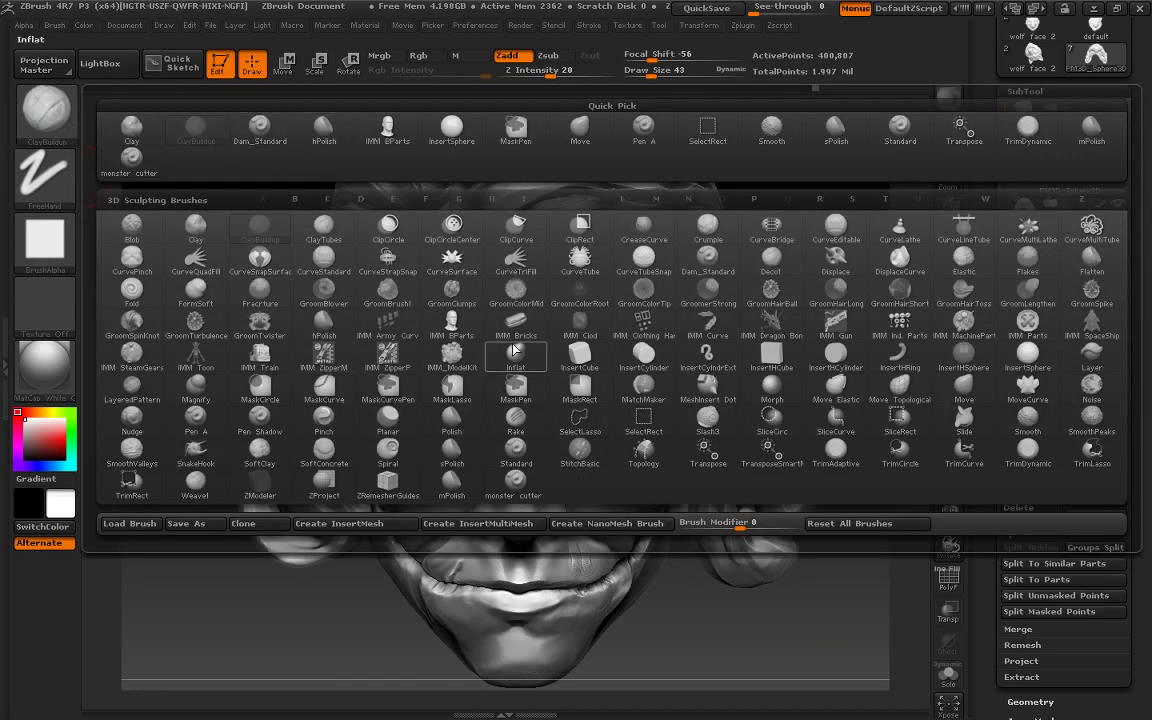
left_click(203, 467)
key("b")
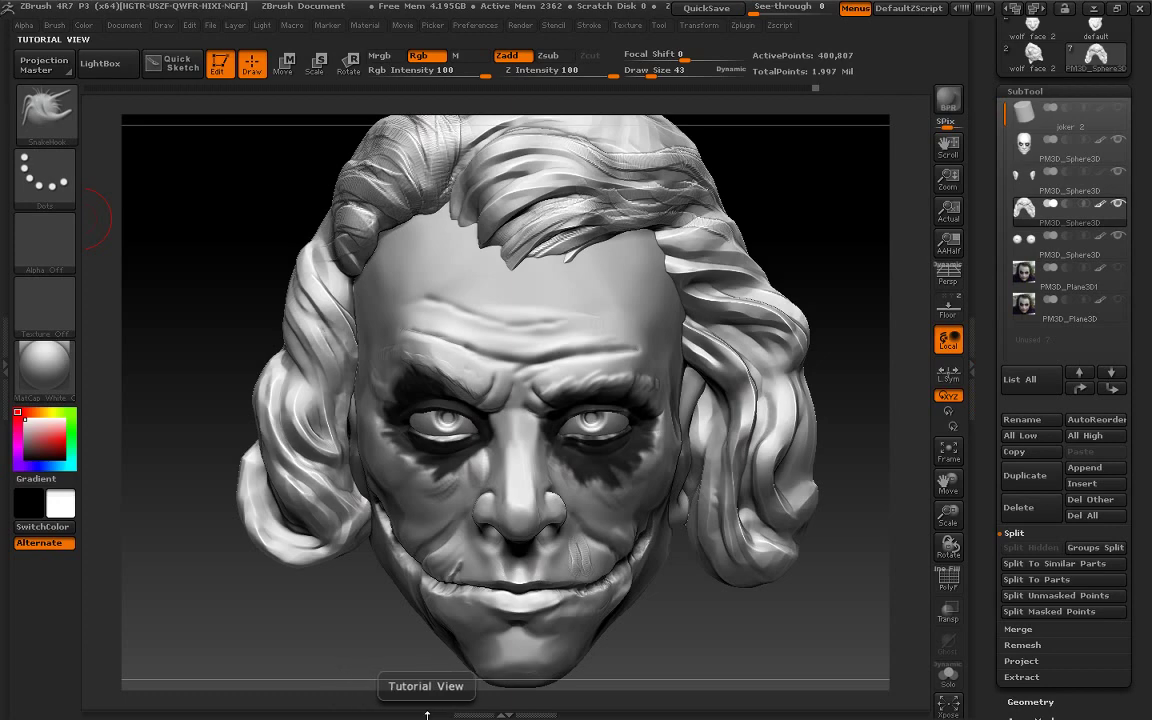
key("b")
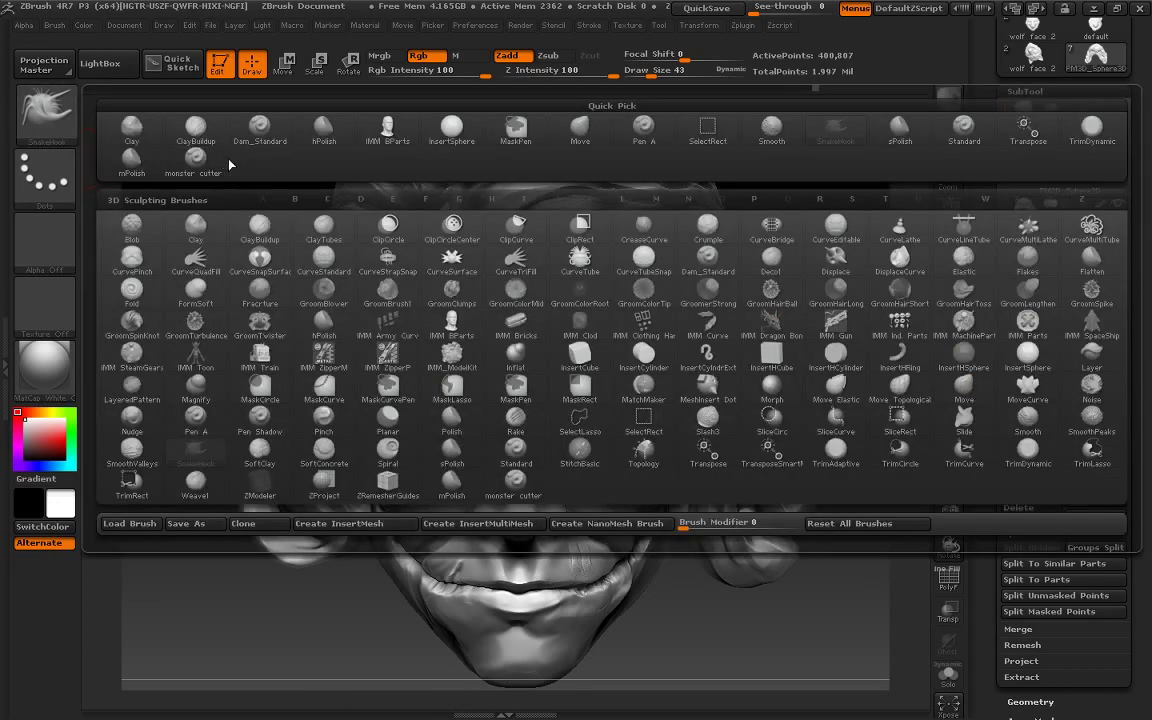
key("c")
key("b")
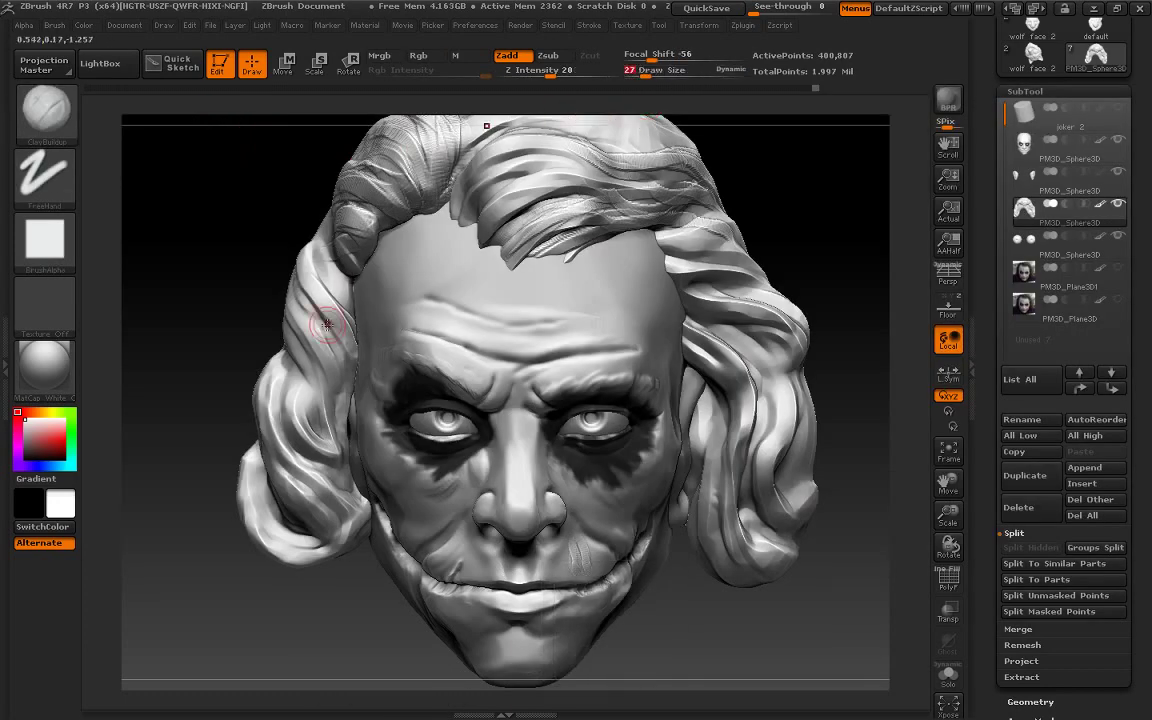
Build up clay along the left hair strand from top down to its lower end
left_click_drag(327, 323, 305, 355)
left_click_drag(285, 262, 310, 360)
mouse_move(300, 300)
left_mouse_down()
mouse_move(312, 287)
mouse_move(290, 215)
left_mouse_up()
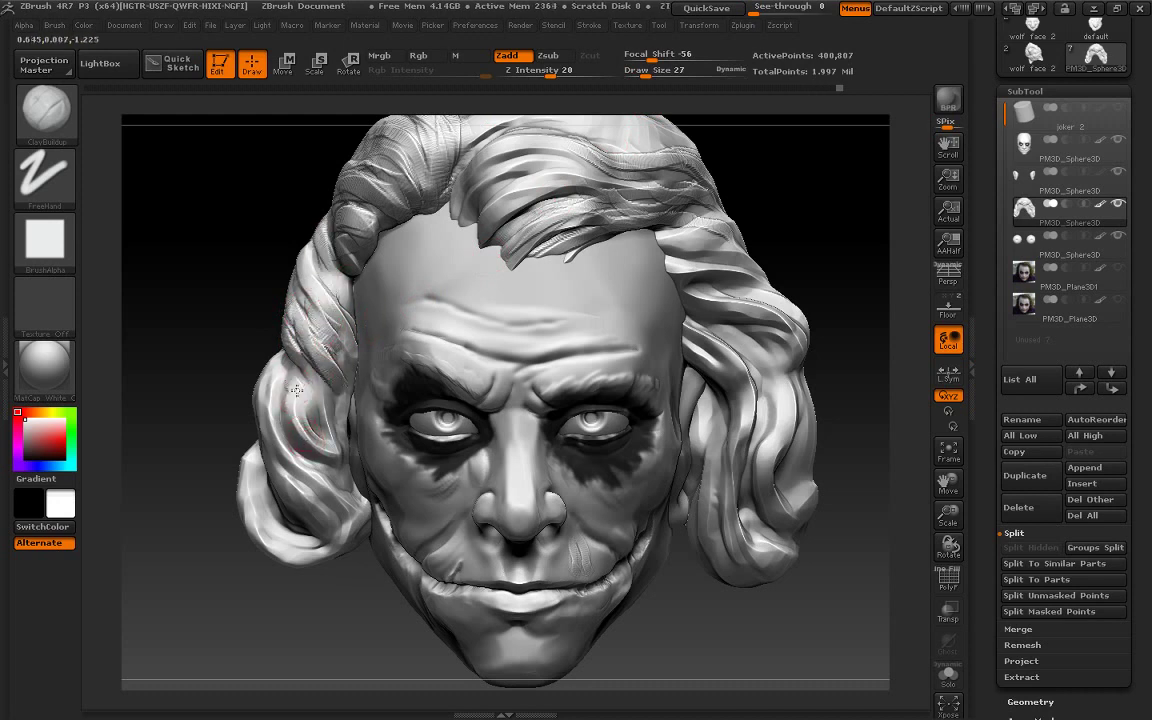
mouse_move(296, 390)
left_mouse_down()
mouse_move(289, 428)
mouse_move(302, 406)
left_mouse_up()
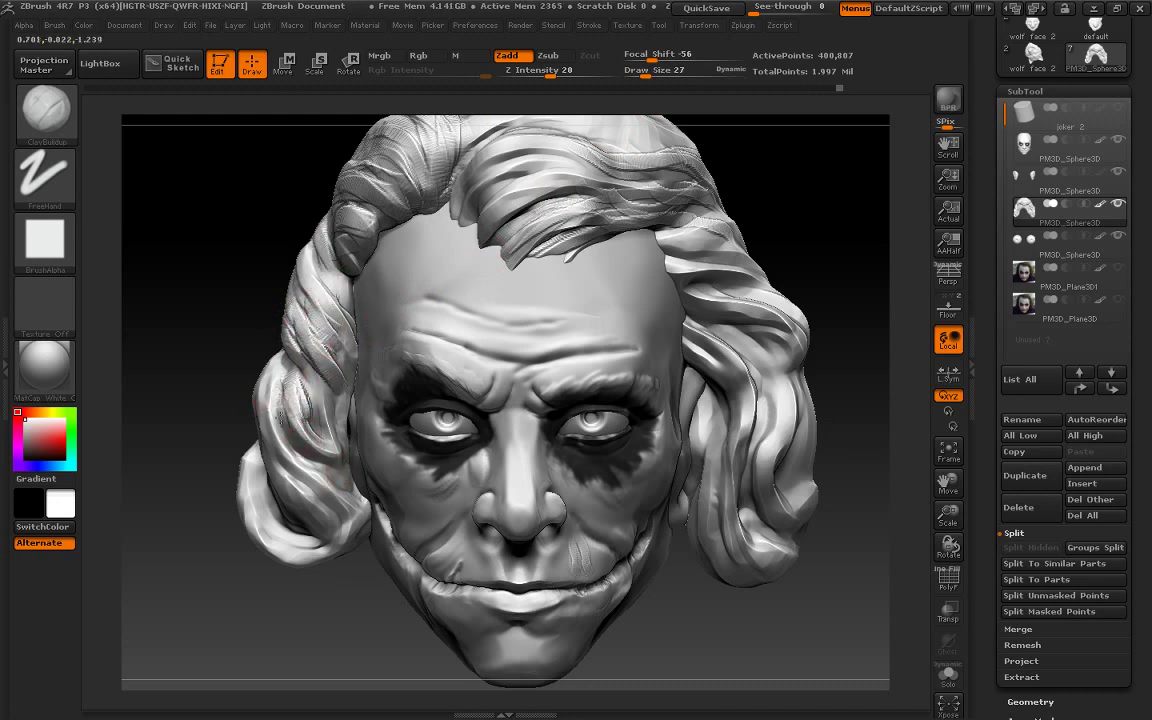
mouse_move(248, 355)
left_mouse_down()
mouse_move(252, 410)
mouse_move(300, 470)
left_mouse_up()
left_click_drag(265, 425, 330, 484)
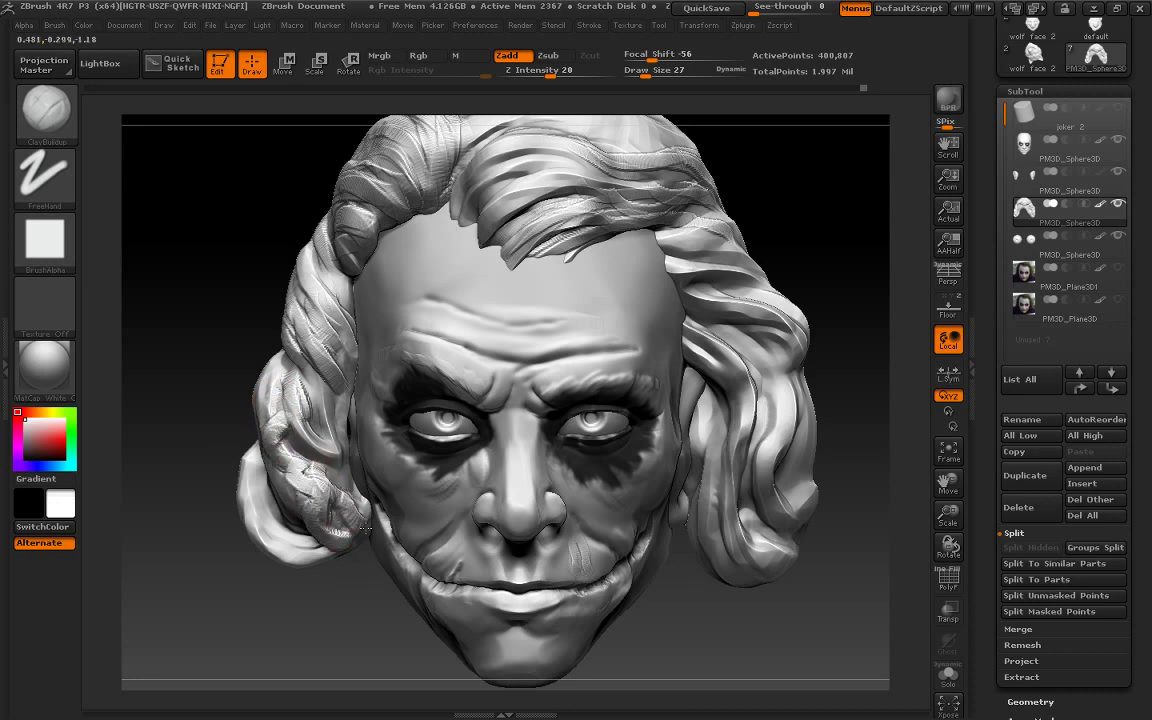
Rotate to an upward profile, add clay to the left curly strands, then return to front view
mouse_move(158, 434)
left_mouse_down()
mouse_move(256, 425)
mouse_move(280, 505)
left_mouse_up()
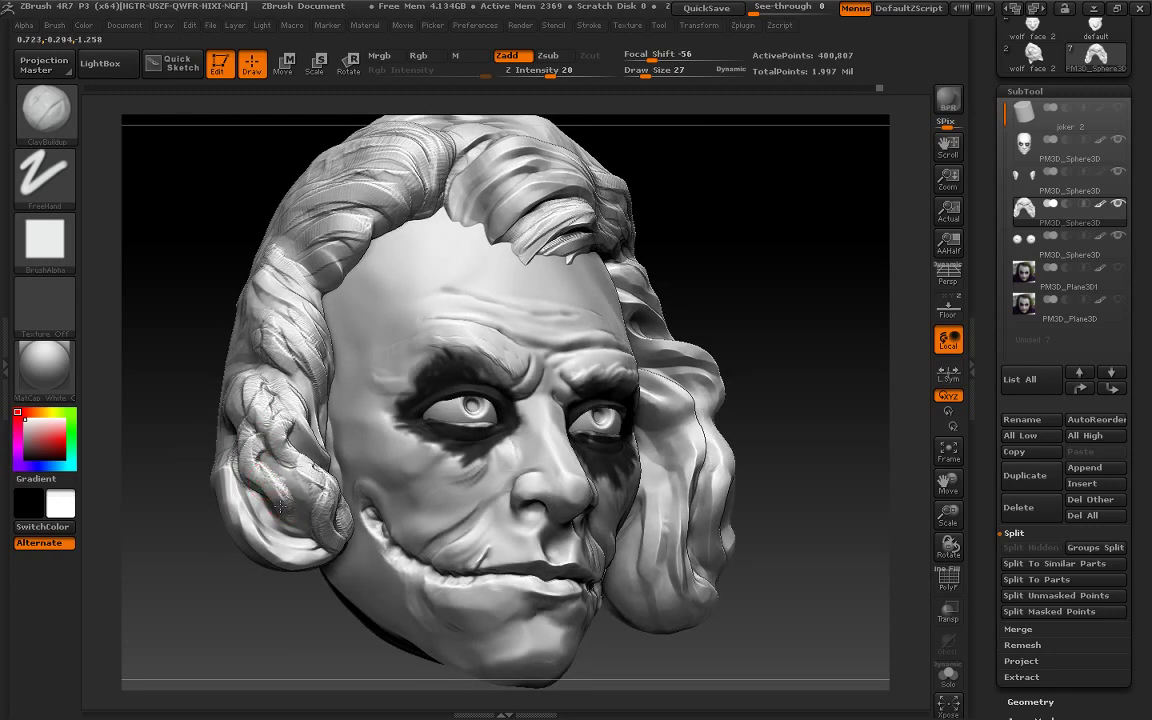
mouse_move(239, 545)
left_mouse_down()
mouse_move(265, 572)
mouse_move(178, 425)
mouse_move(180, 480)
left_mouse_up()
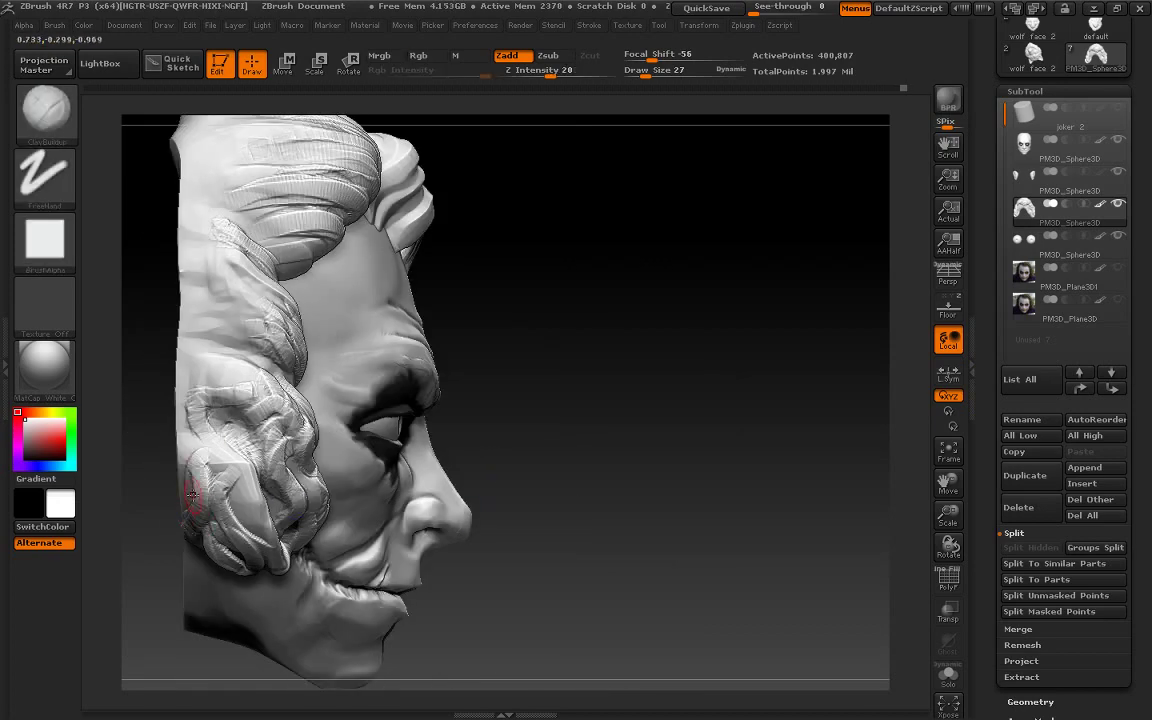
left_click_drag(182, 400, 225, 480)
left_click_drag(561, 410, 420, 415)
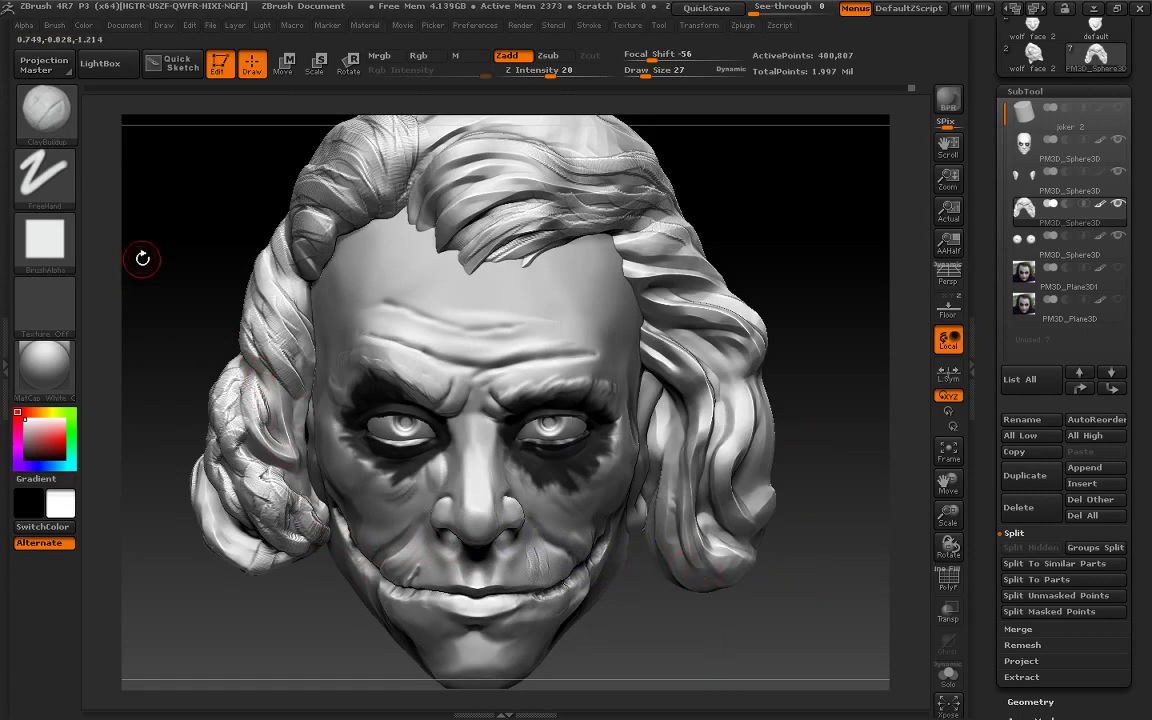
On the face SubTool, Move brush at size 69, nudge the left mouth-corner crease and hairline
left_click(44, 106)
left_click(568, 147)
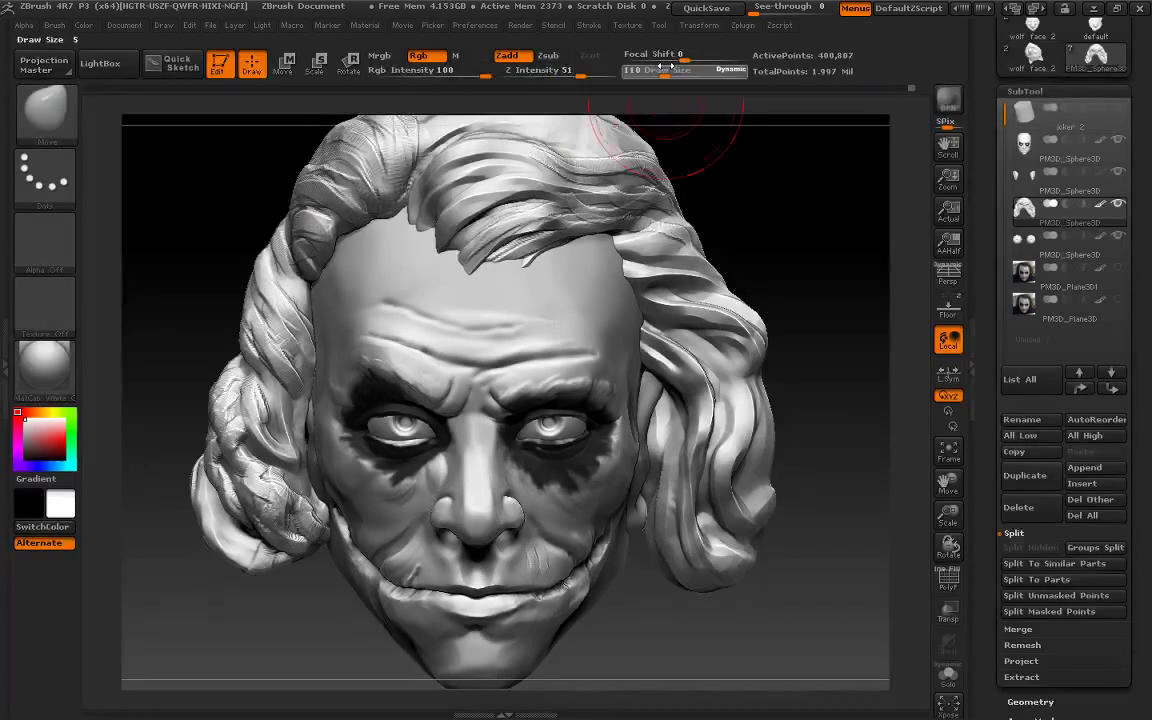
left_click_drag(663, 67, 661, 67)
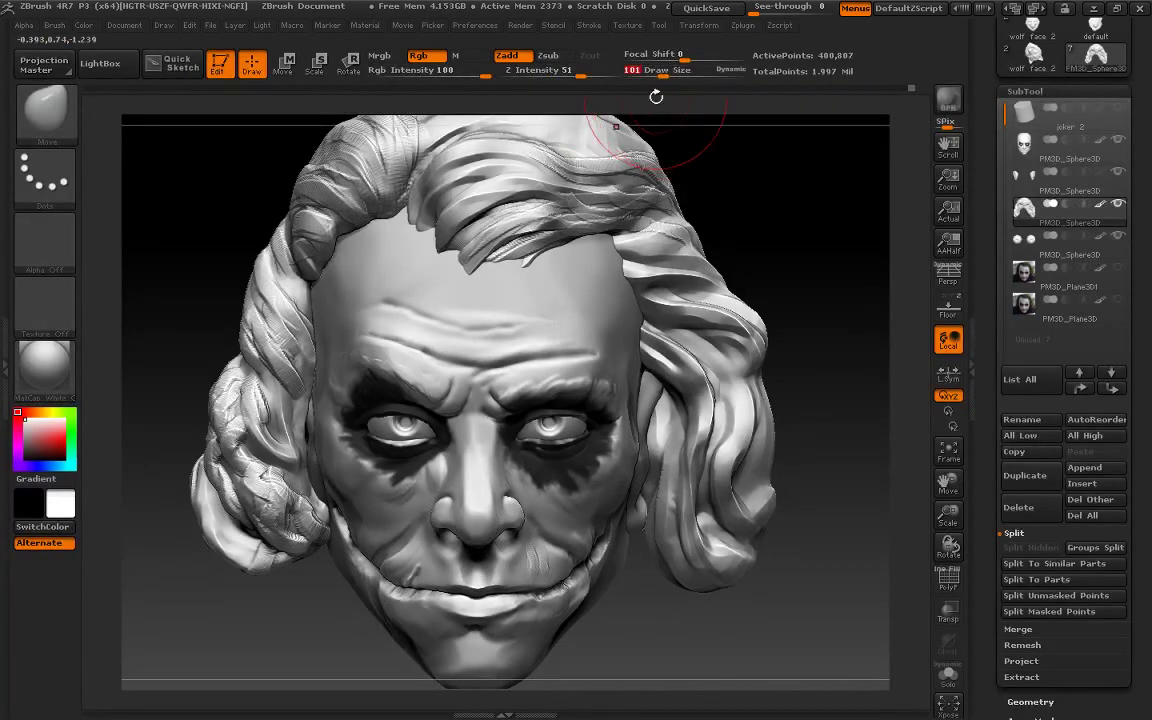
left_click(398, 590, "alt")
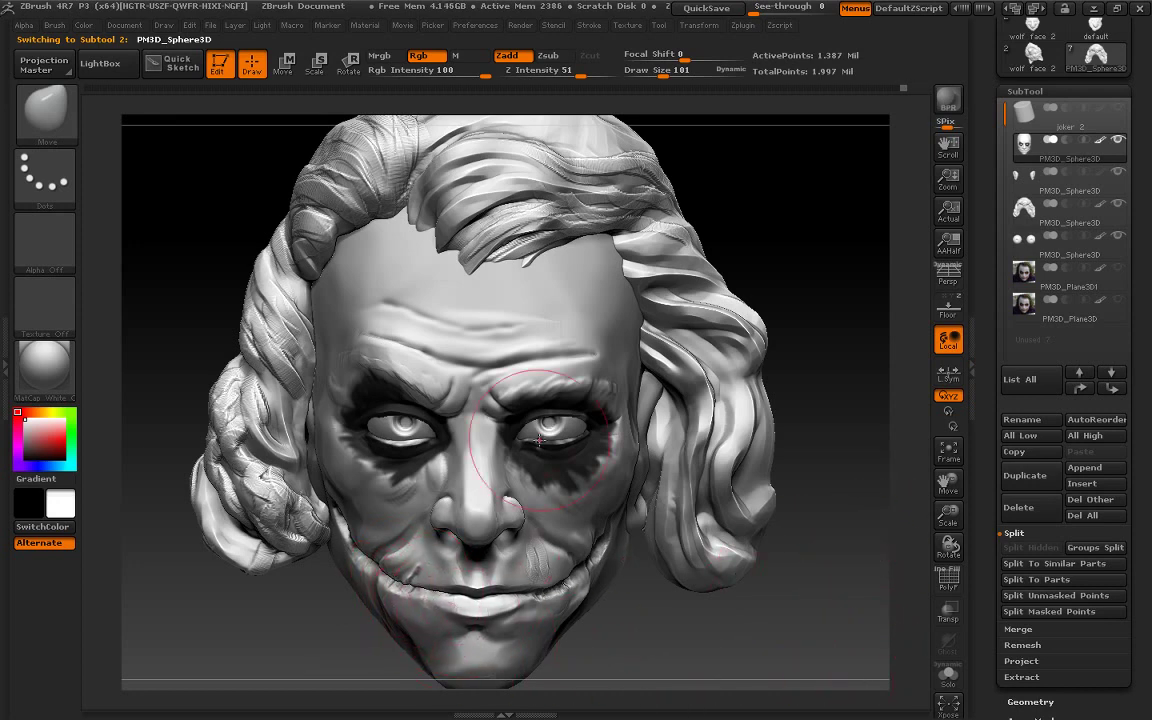
left_click_drag(662, 67, 657, 67)
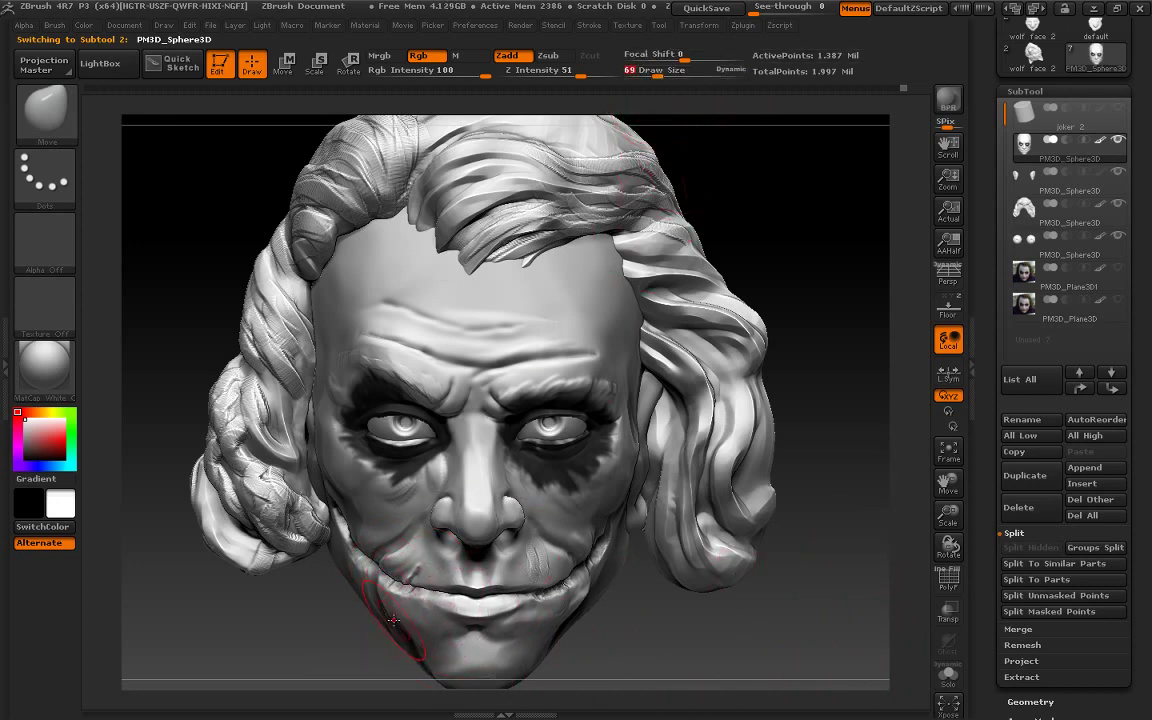
mouse_move(397, 607)
left_mouse_down()
mouse_move(396, 617)
mouse_move(462, 620)
left_mouse_up()
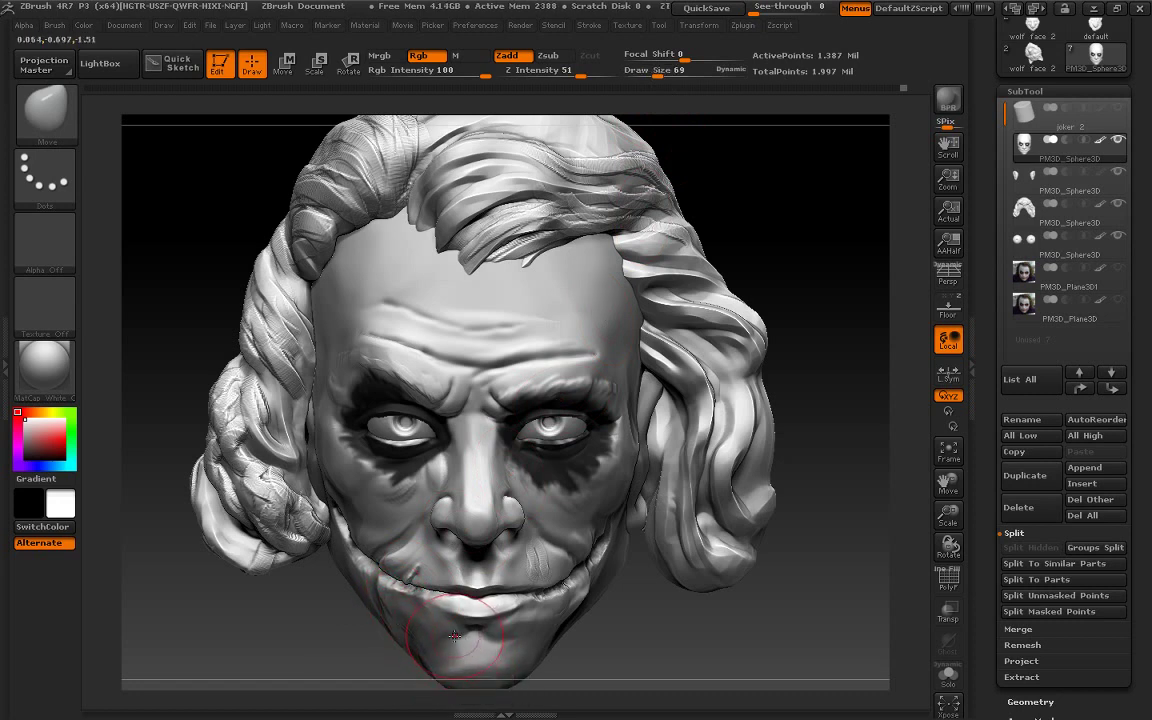
left_click_drag(360, 530, 425, 604)
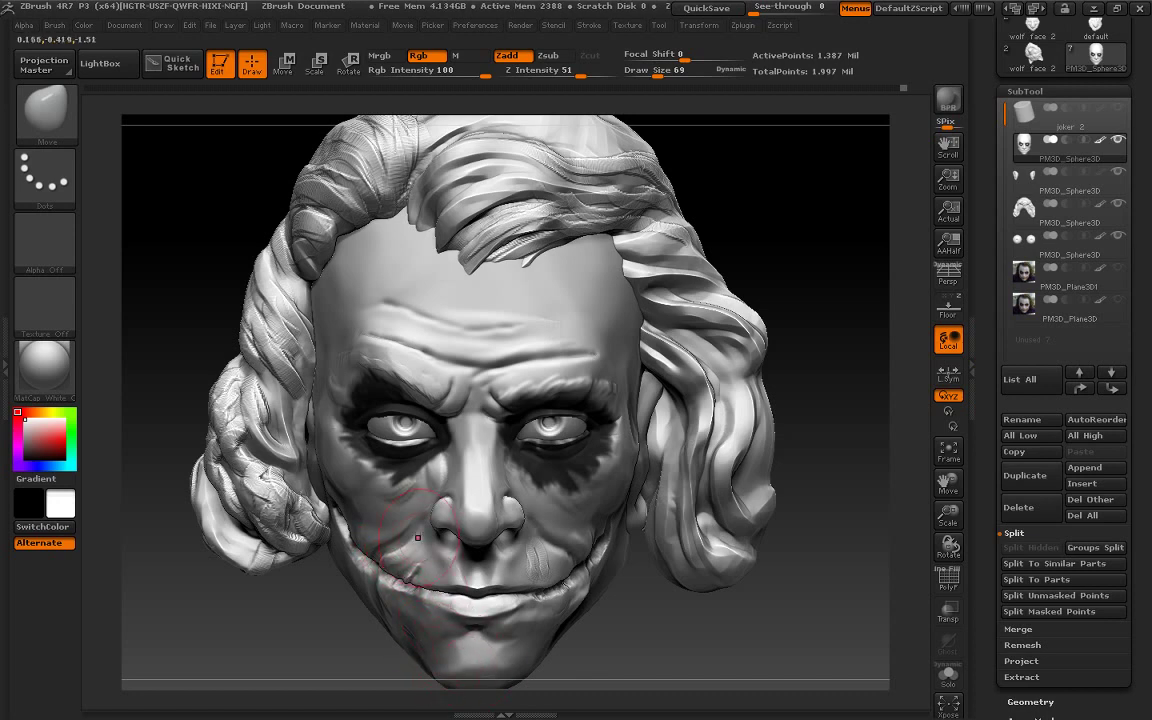
left_click_drag(320, 235, 390, 240)
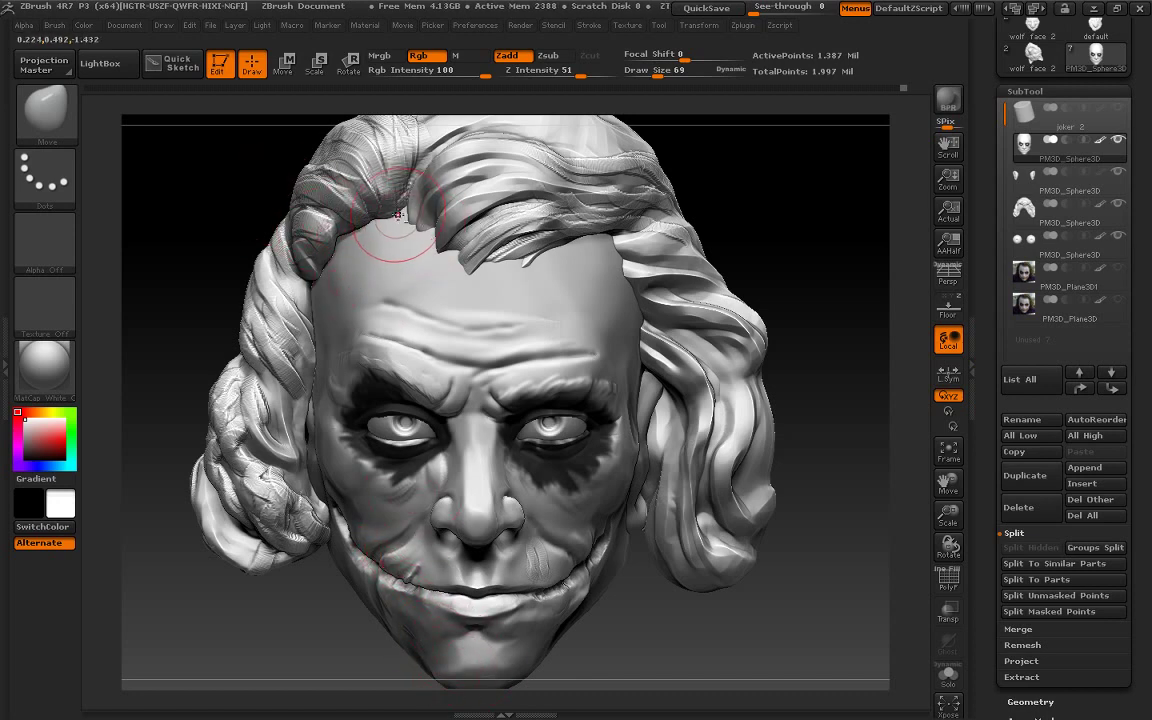
On the hair SubTool at size 130, reshape the crown hair and the right temple strand
left_click(397, 214, "alt")
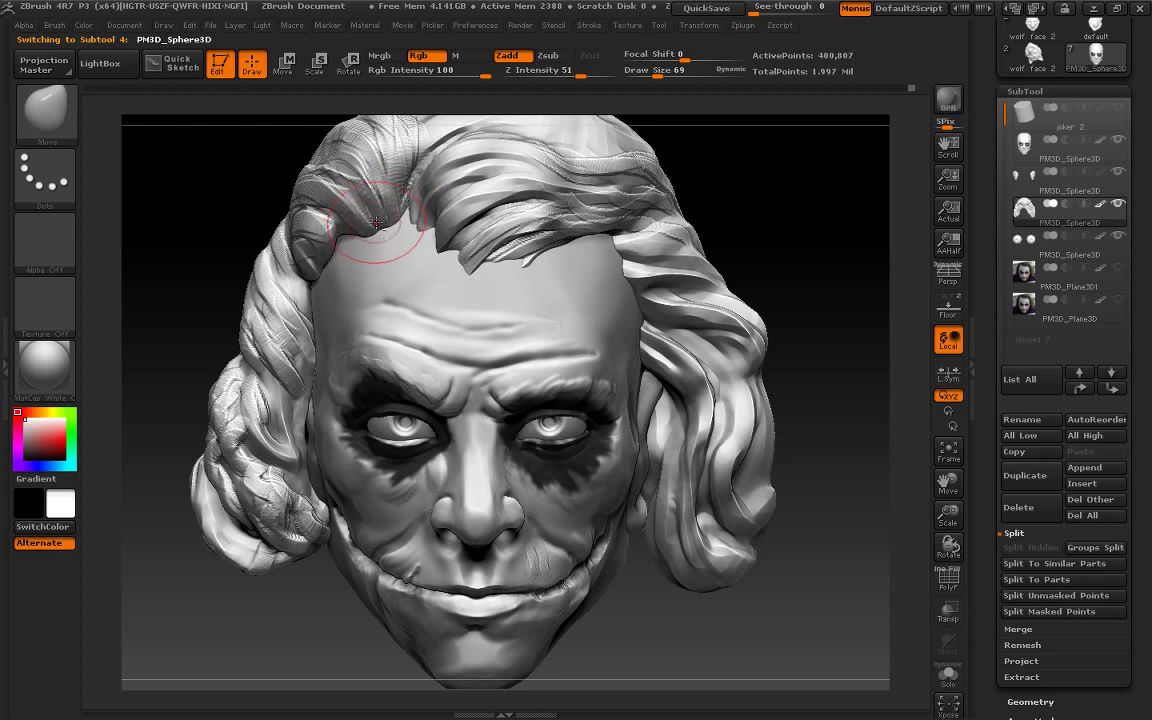
left_click_drag(657, 73, 668, 73)
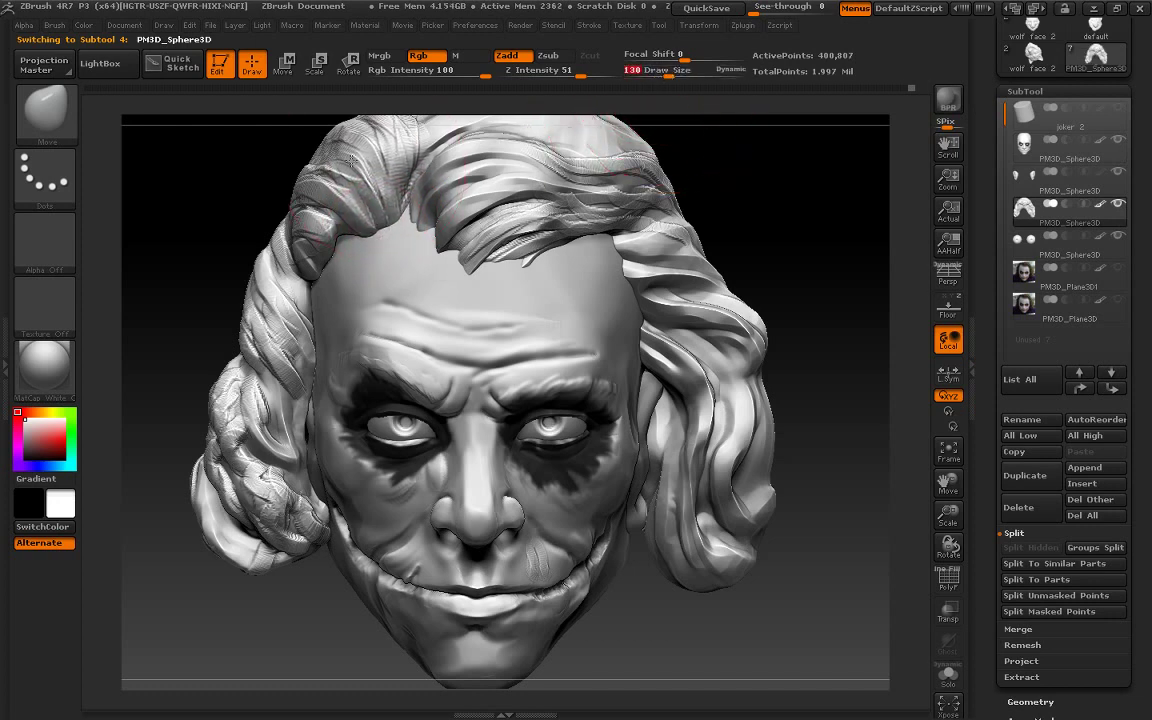
mouse_move(352, 160)
left_mouse_down("shift")
mouse_move(334, 219)
mouse_move(300, 110)
mouse_move(373, 133)
mouse_move(358, 228)
mouse_move(300, 175)
mouse_move(296, 244)
mouse_move(313, 252)
mouse_move(328, 230)
left_mouse_up("shift")
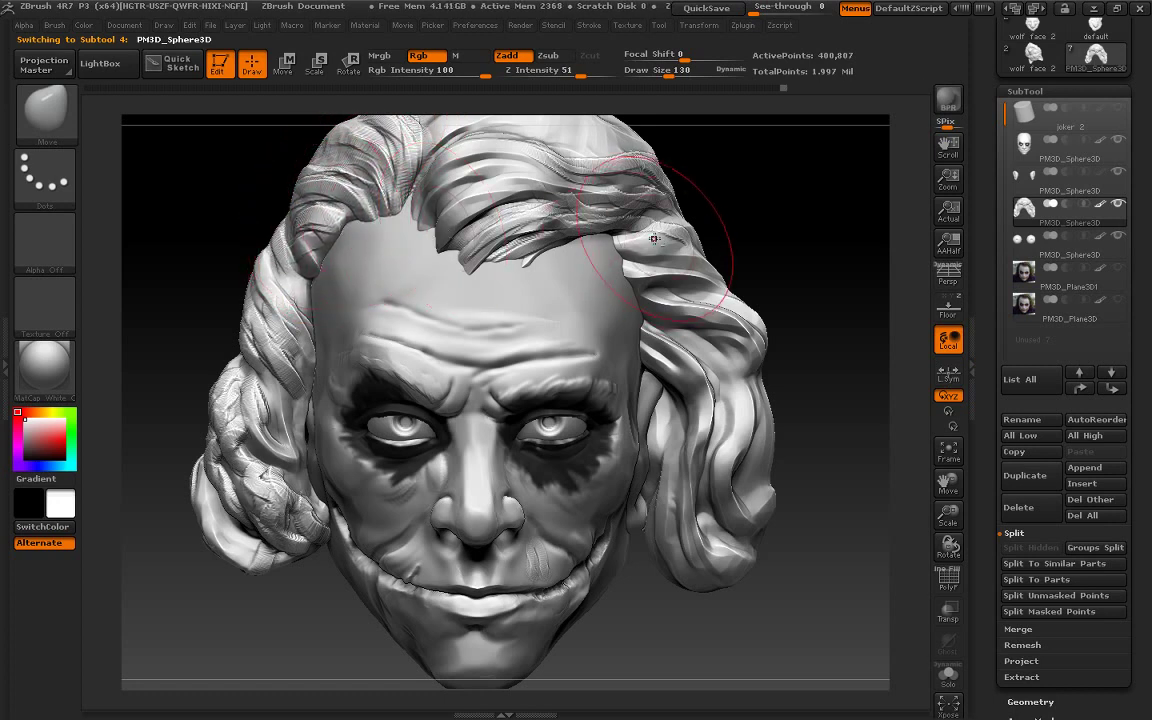
mouse_move(656, 193)
left_mouse_down("shift")
mouse_move(663, 218)
mouse_move(640, 273)
left_mouse_up("shift")
left_click(61, 124)
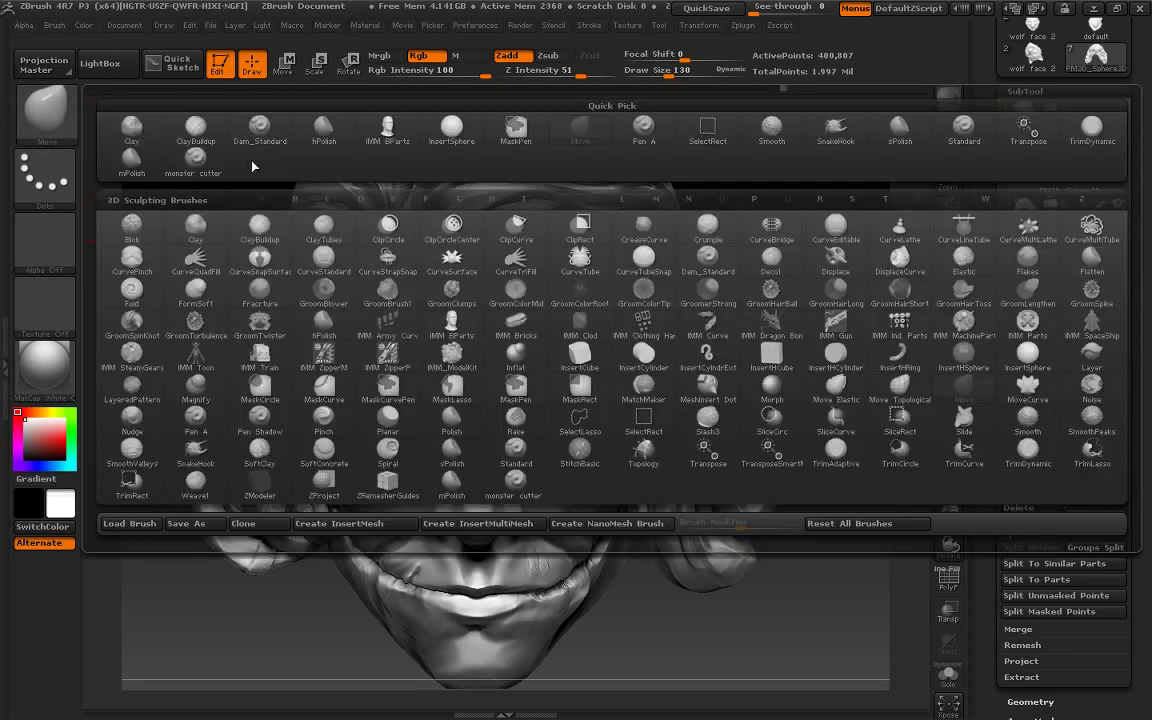
Select ClayBuildup and reduce draw size to 46
left_click(132, 126)
key("b")
left_click(200, 120)
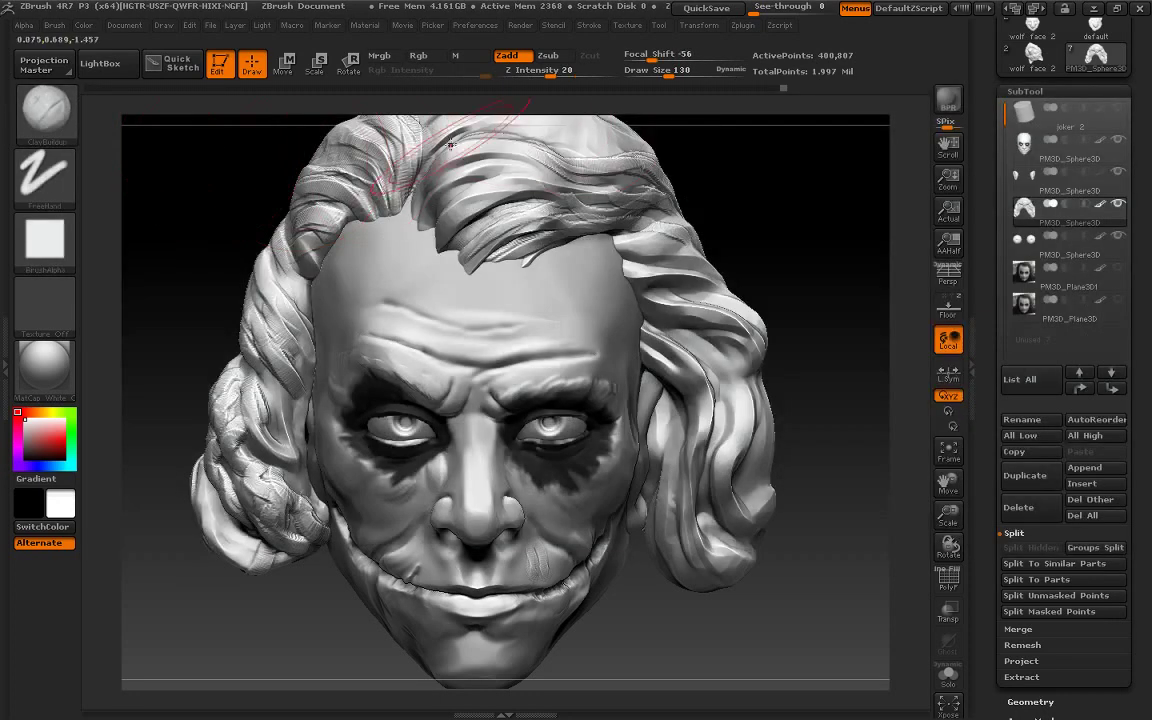
left_click_drag(668, 70, 650, 70)
left_click_drag(728, 113, 600, 262)
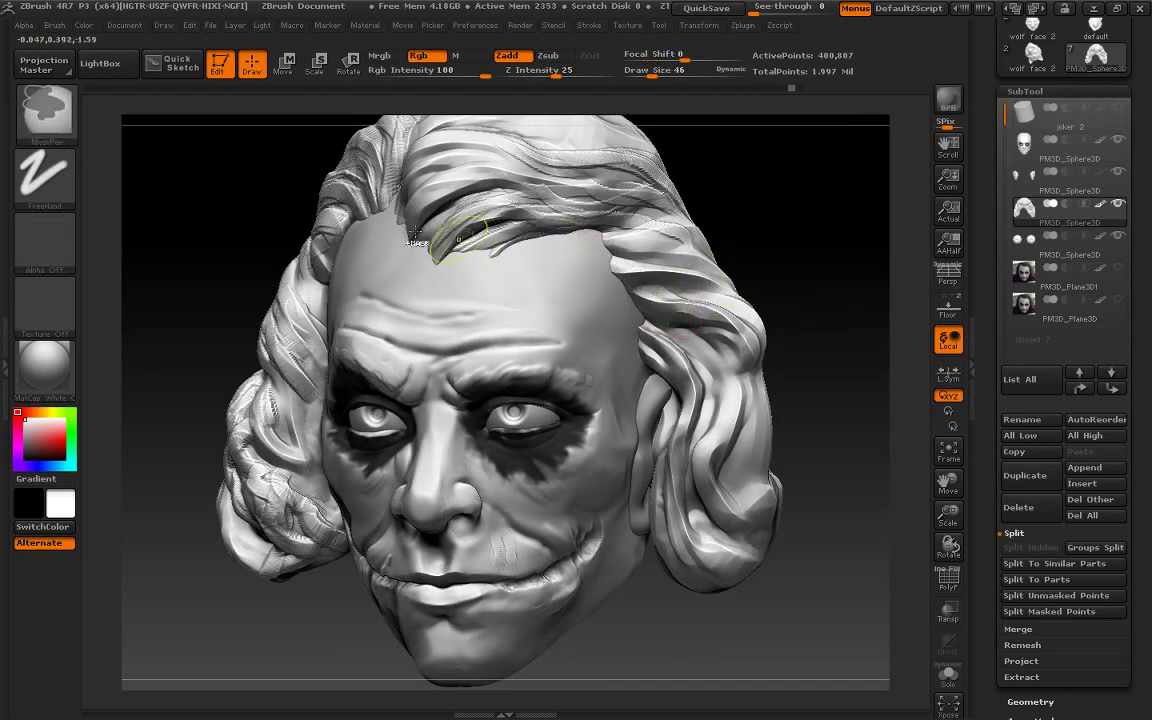
Switch to SnakeHook, rotate to a side profile and briefly test MaskPen with Ctrl
left_click(72, 138)
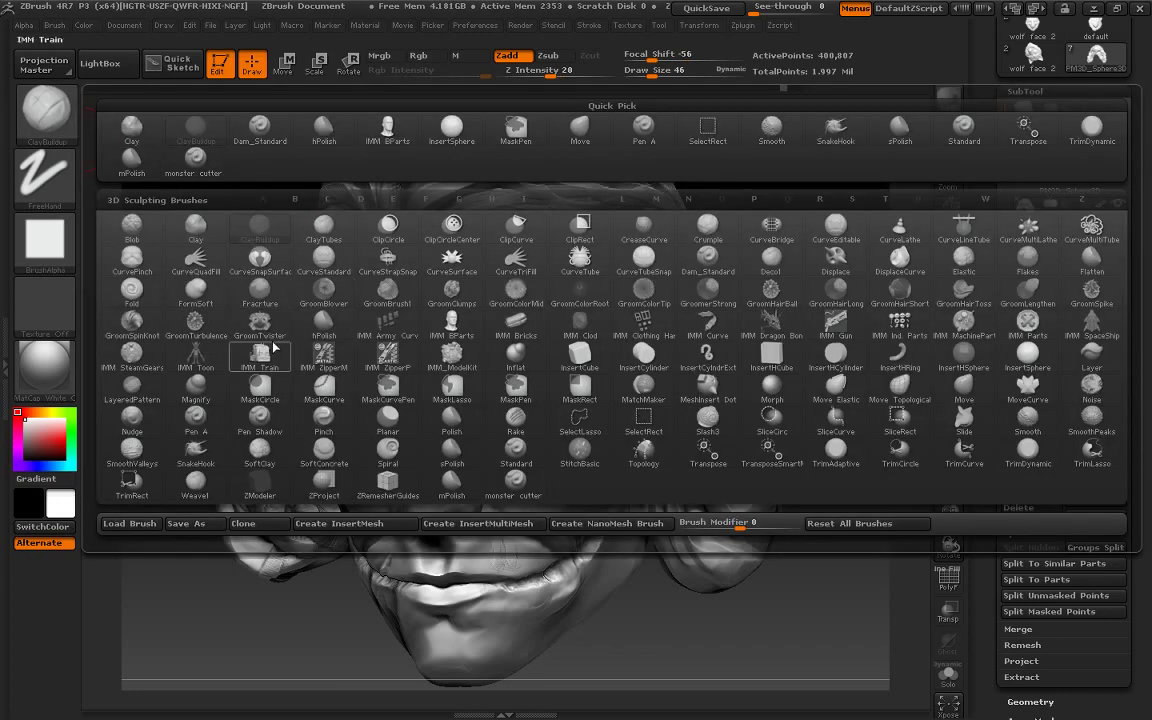
left_click(195, 452)
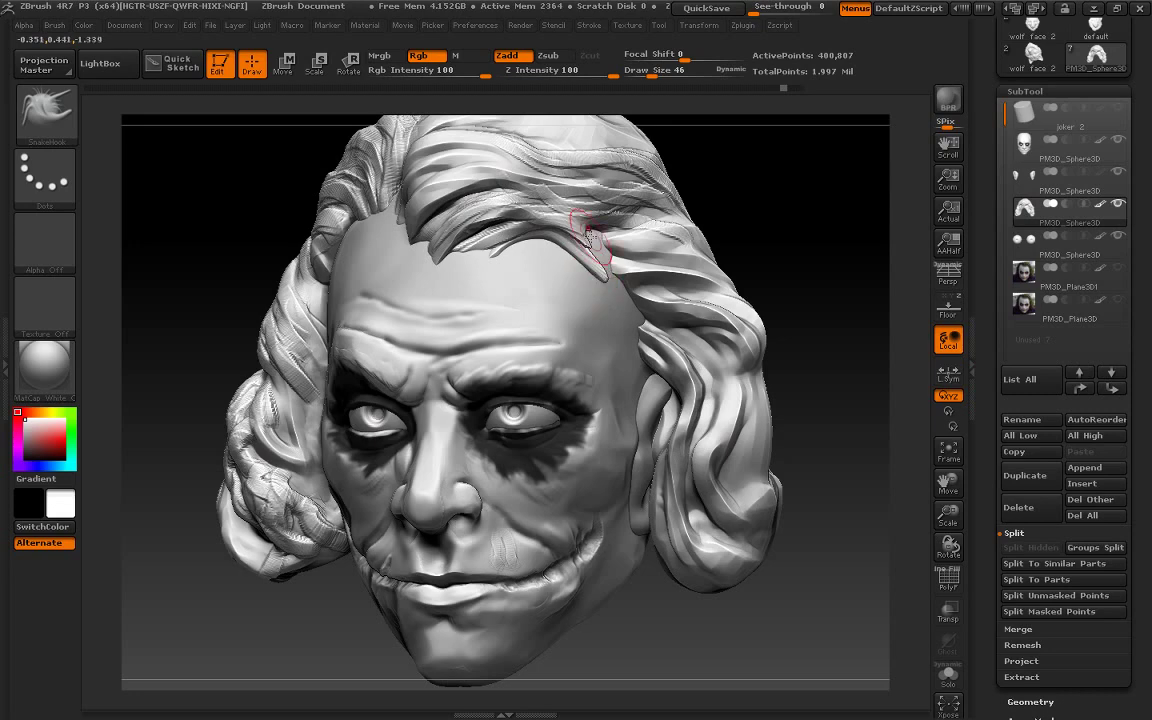
mouse_move(790, 240)
left_mouse_down()
mouse_move(741, 218)
mouse_move(880, 278)
left_mouse_up()
key("ctrl")
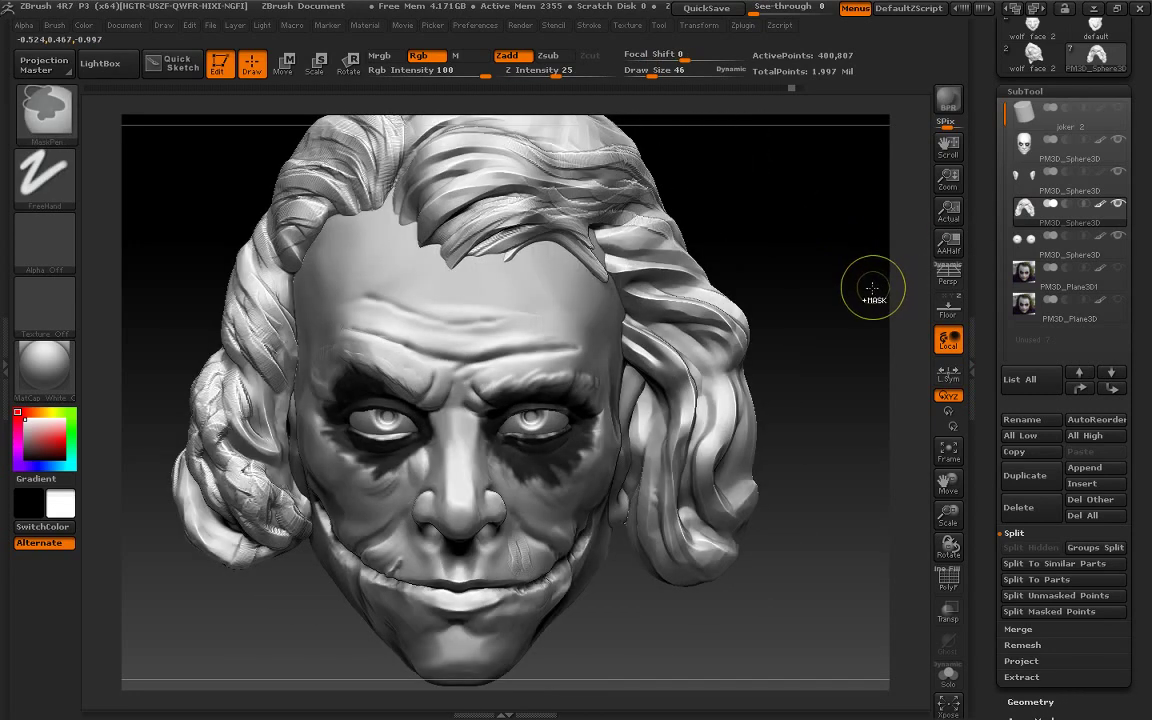
key("b")
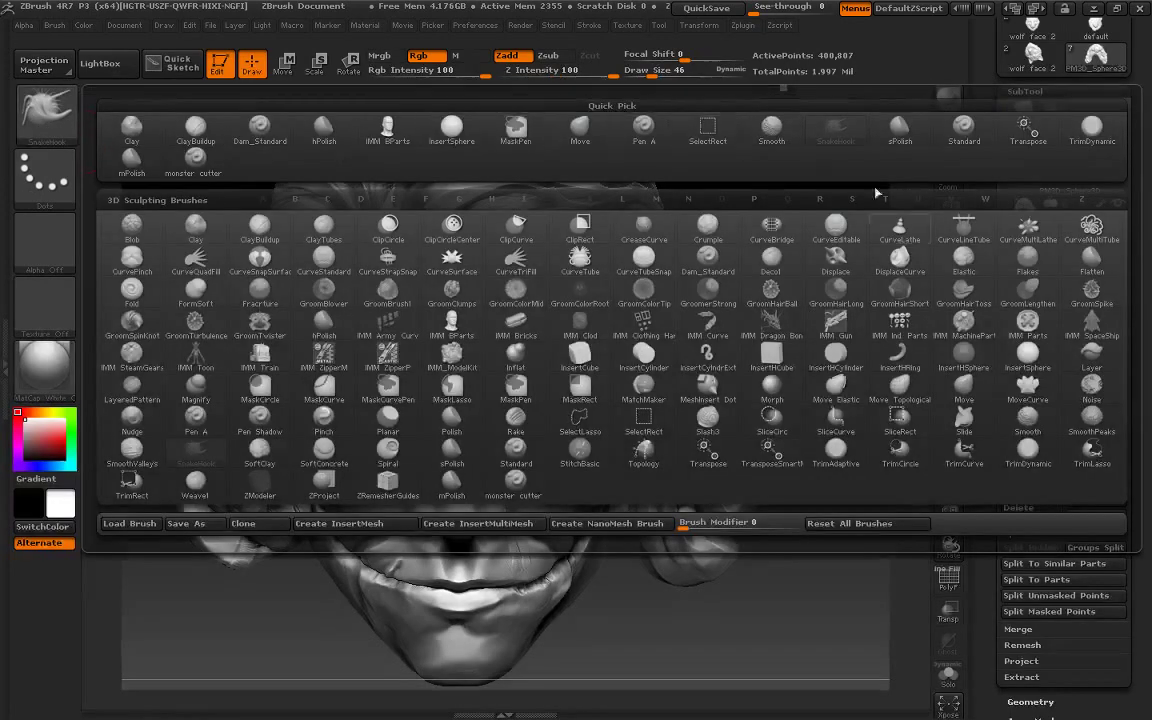
Lay a curve-tube strand over the forehead hair, undo it, and redraw it from the forehead
left_click(583, 265)
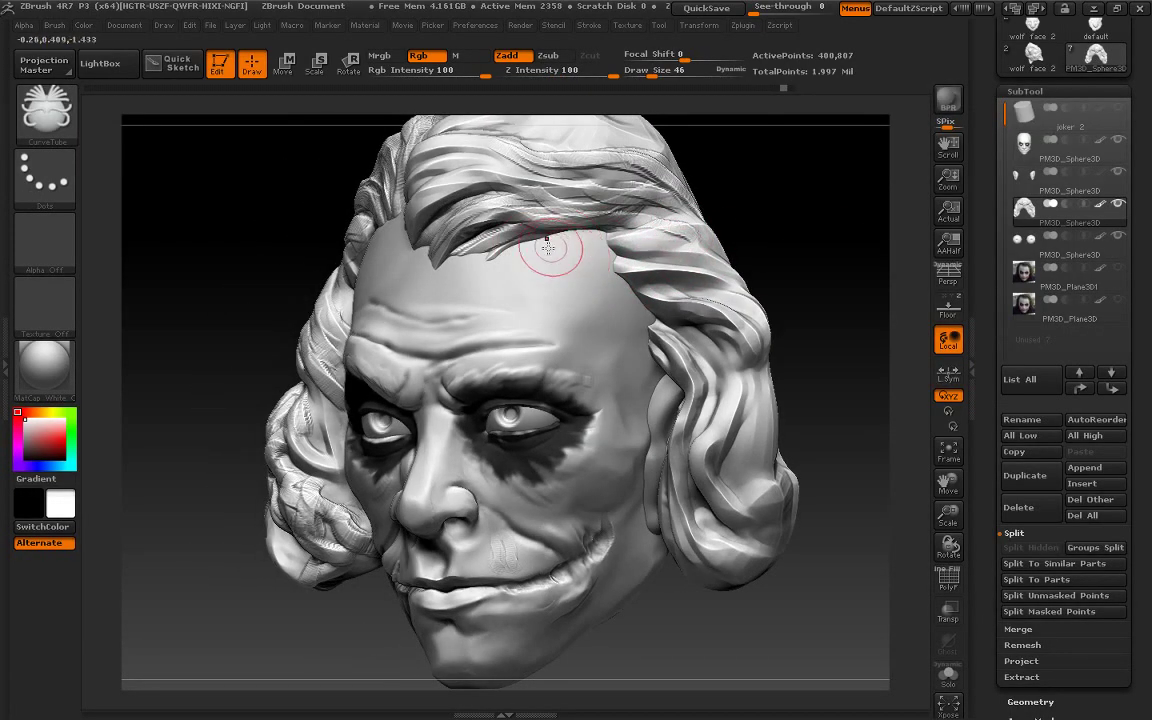
left_click_drag(678, 310, 690, 305)
mouse_move(790, 300)
left_mouse_down()
mouse_move(762, 298)
mouse_move(851, 244)
mouse_move(831, 266)
left_mouse_up()
key("ctrl+z")
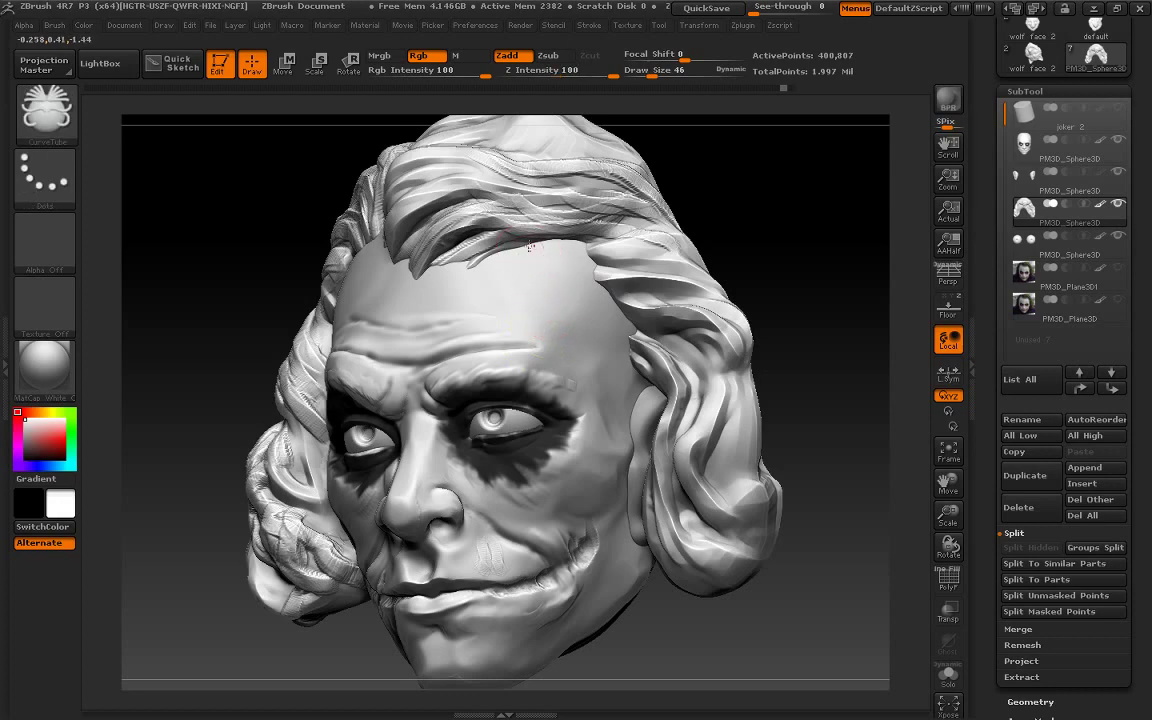
left_click_drag(574, 297, 625, 330)
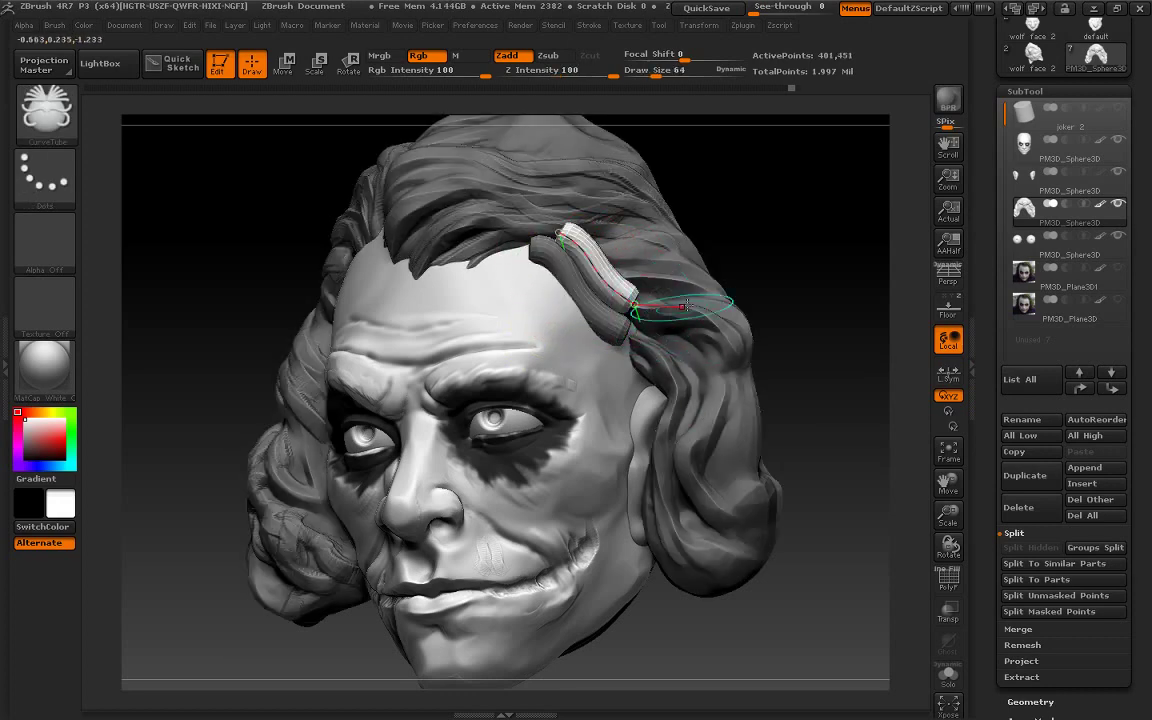
mouse_move(790, 250)
left_mouse_down()
mouse_move(818, 218)
mouse_move(749, 379)
mouse_move(766, 576)
left_mouse_up()
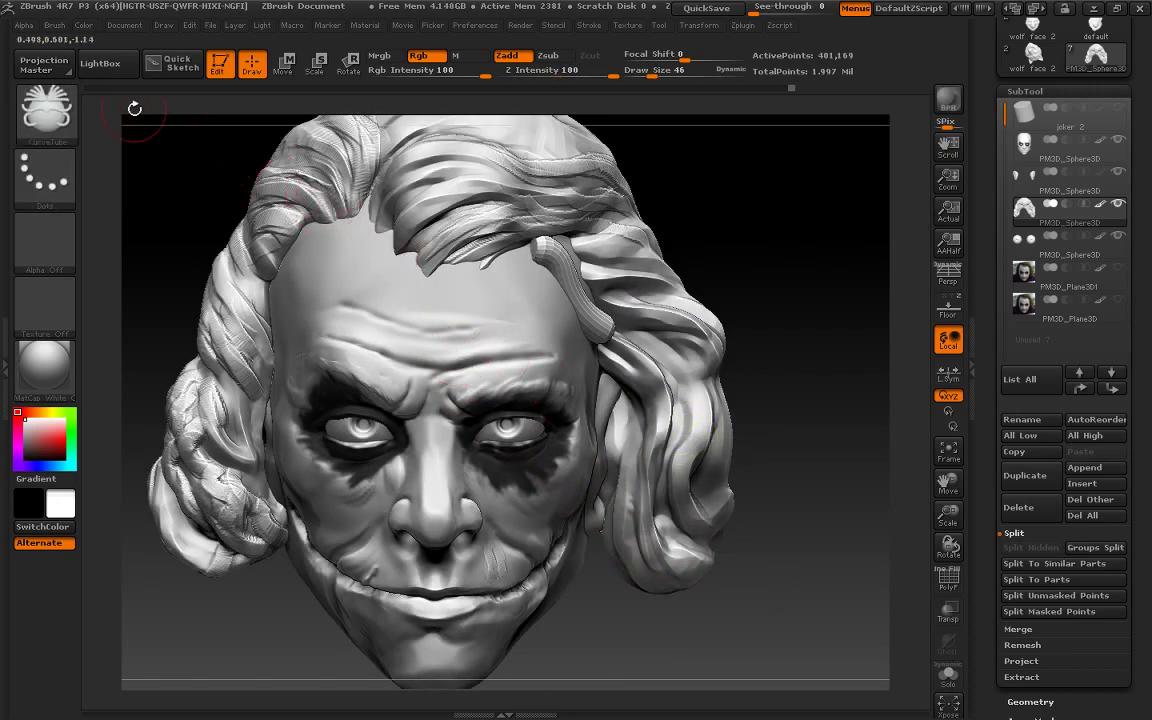
left_click(45, 110)
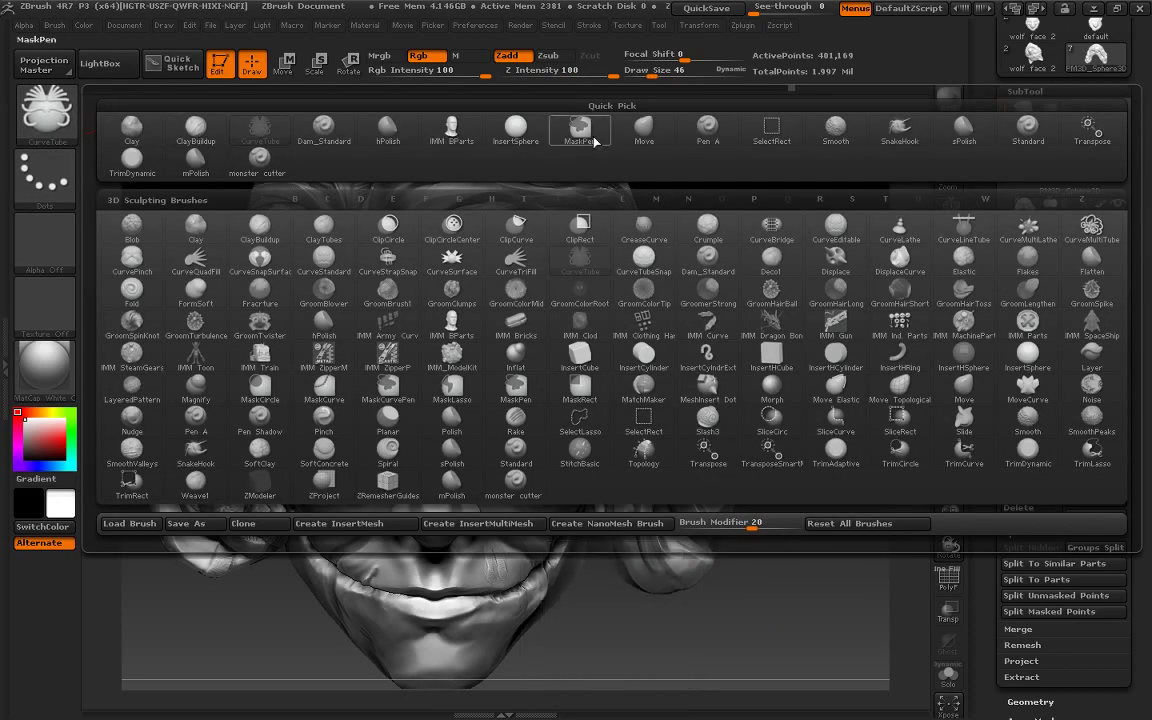
left_click(300, 125)
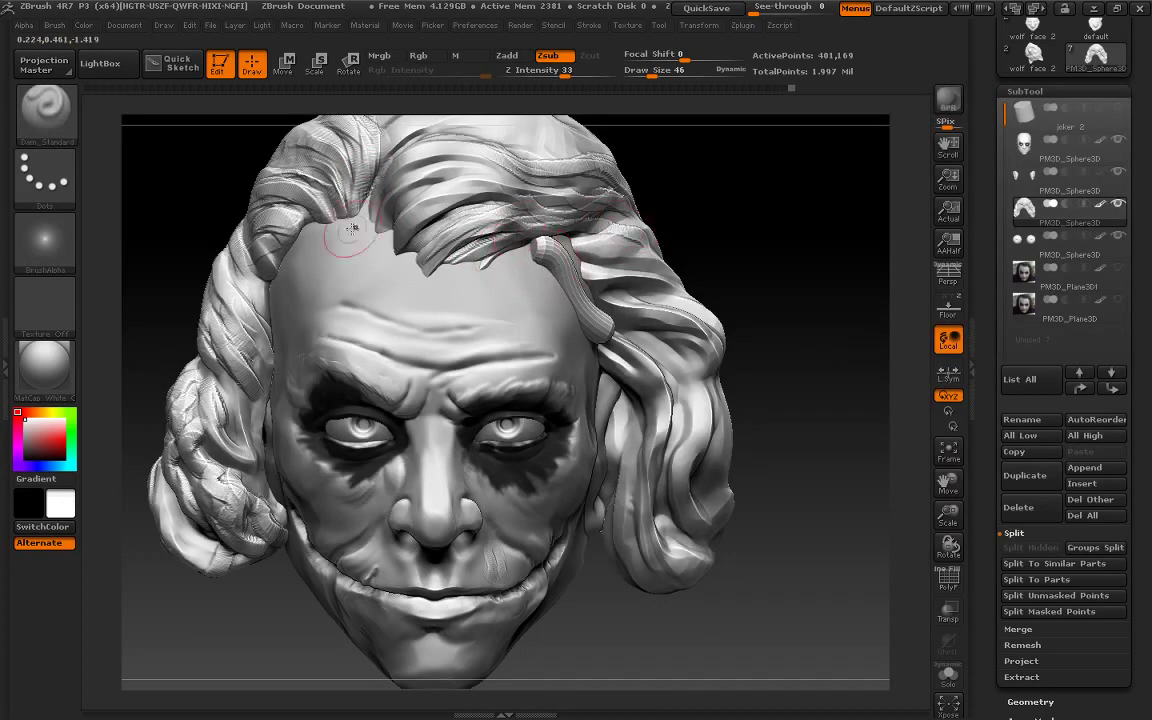
Thicken the forehead hair strand with ClayBuildup and check it from a three-quarter view
left_click(45, 110)
left_click(205, 130)
left_click_drag(432, 252, 537, 248)
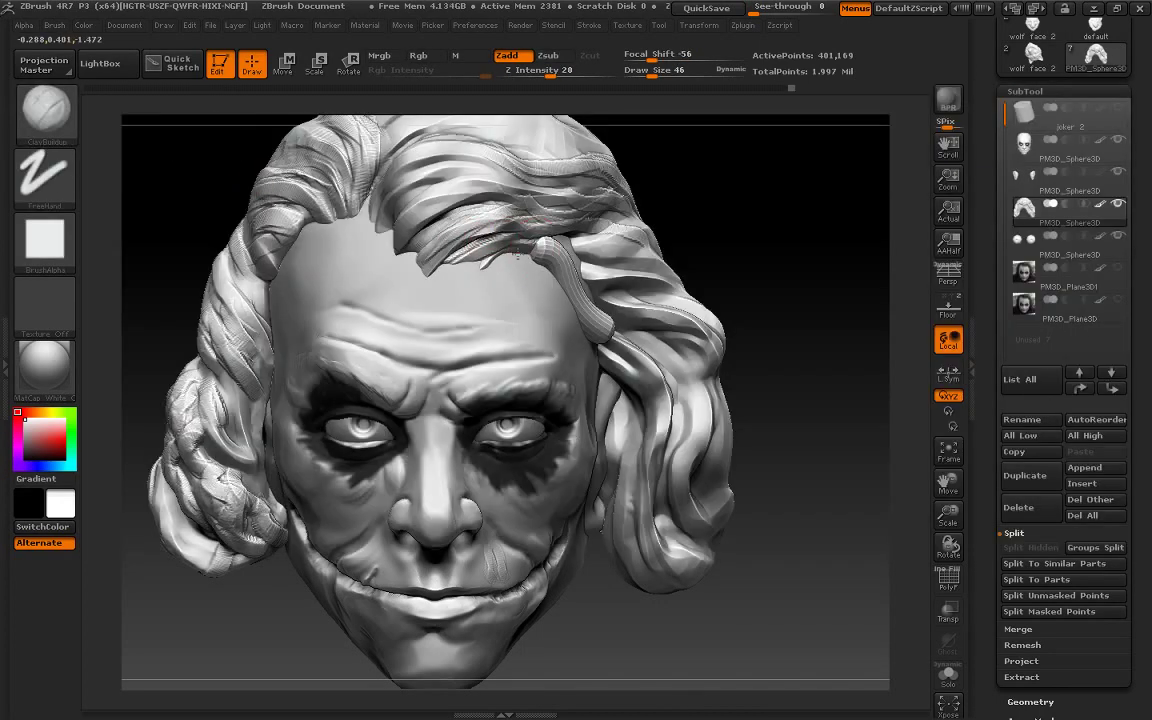
left_click_drag(660, 228, 590, 300)
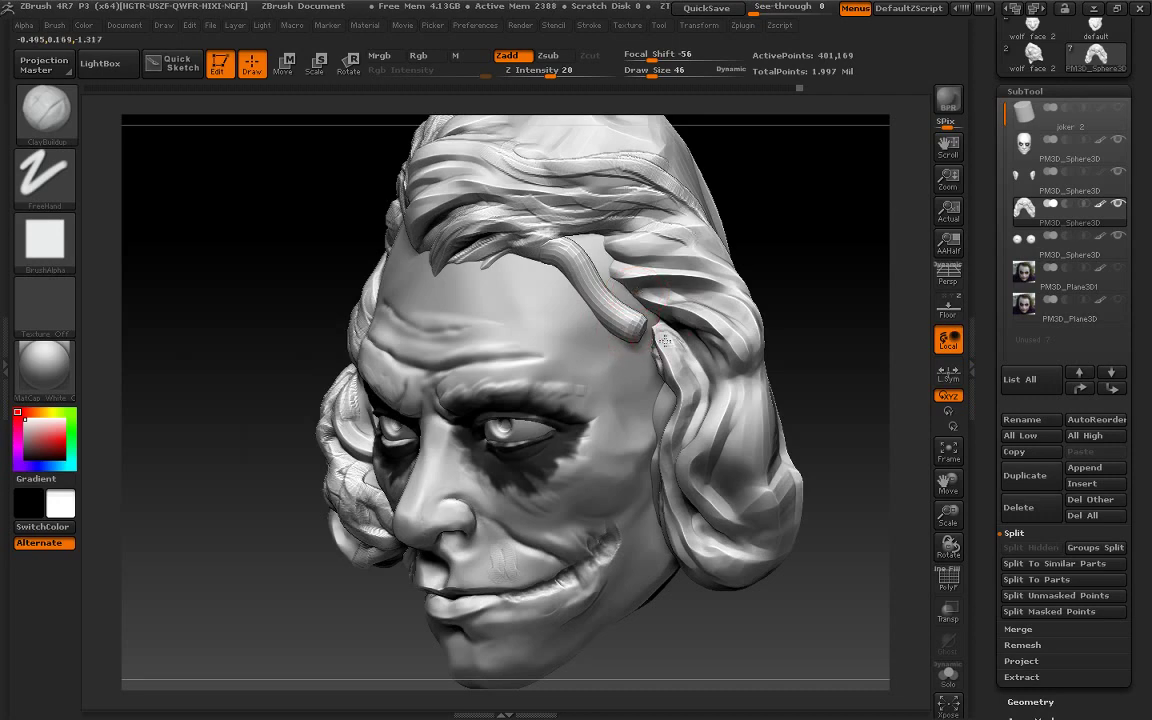
left_click_drag(843, 325, 870, 449, "ctrl")
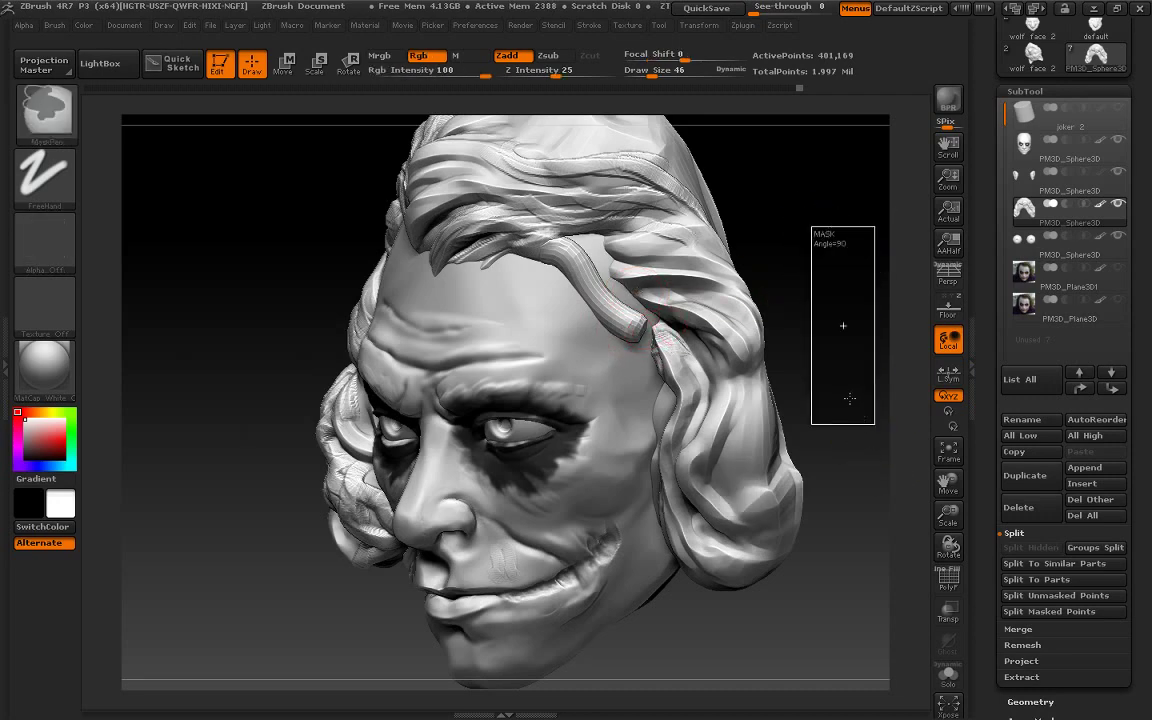
left_click_drag(849, 398, 866, 277)
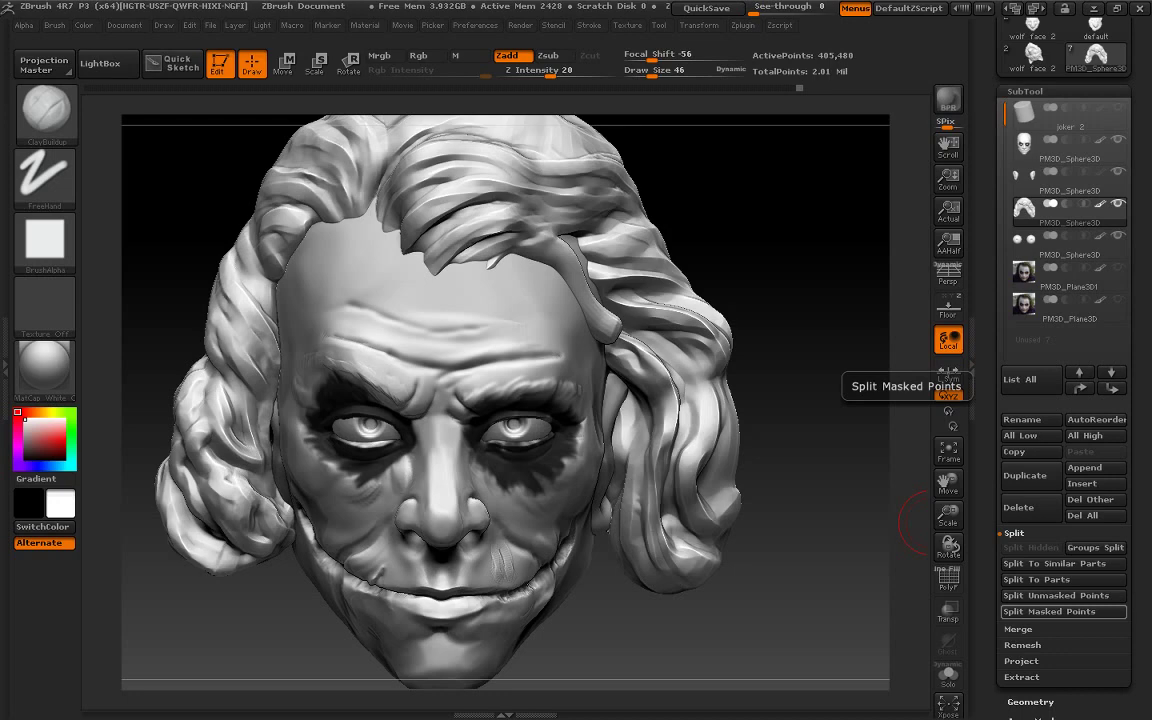
Inspect the head from above, toggling between the face and hair SubTools
left_click_drag(797, 604, 752, 615)
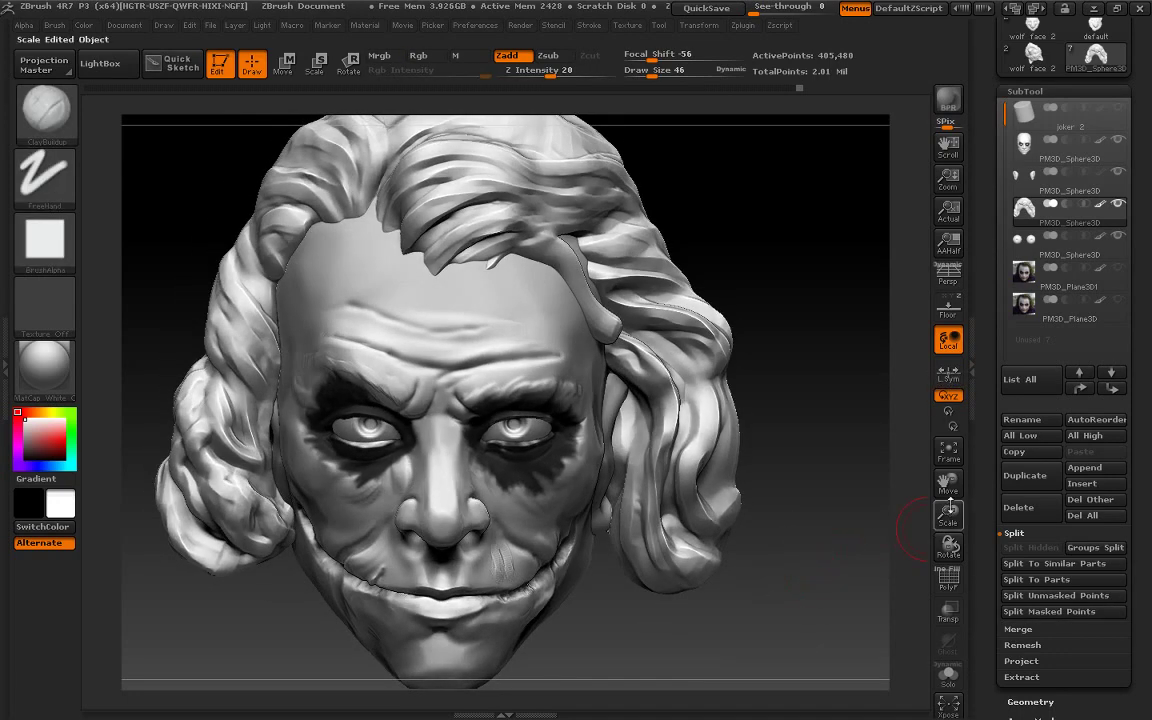
left_click_drag(855, 462, 930, 472)
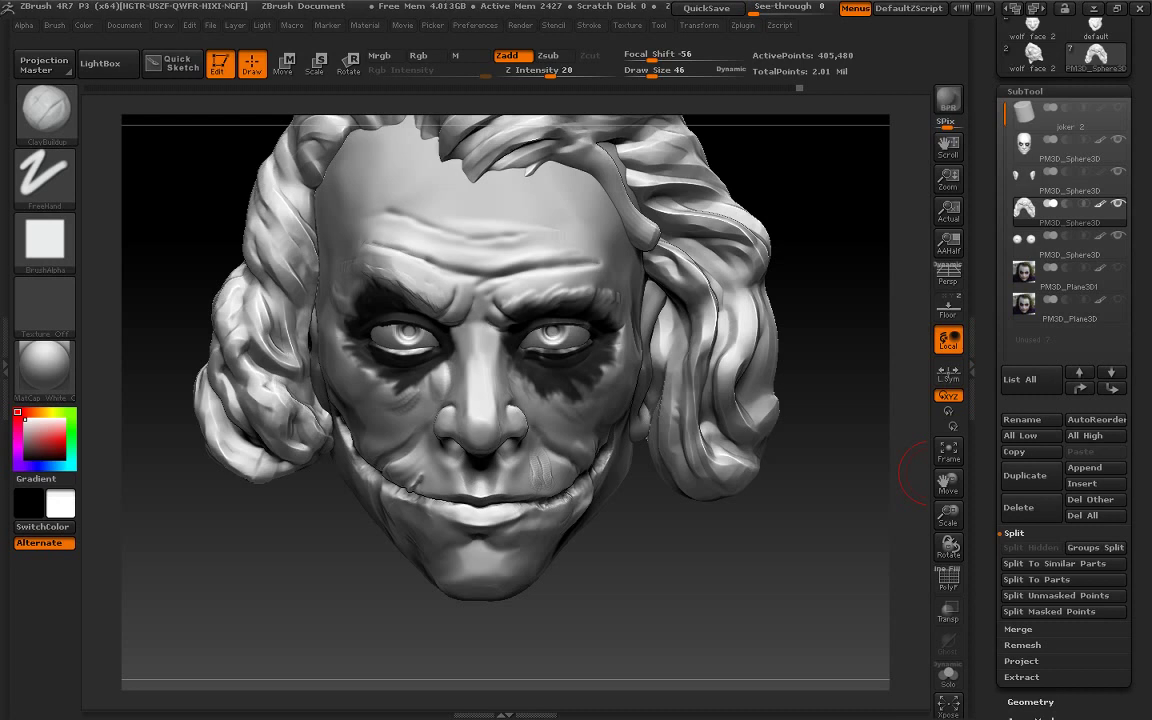
mouse_move(912, 472)
left_mouse_down()
mouse_move(852, 466)
mouse_move(915, 584)
left_mouse_up()
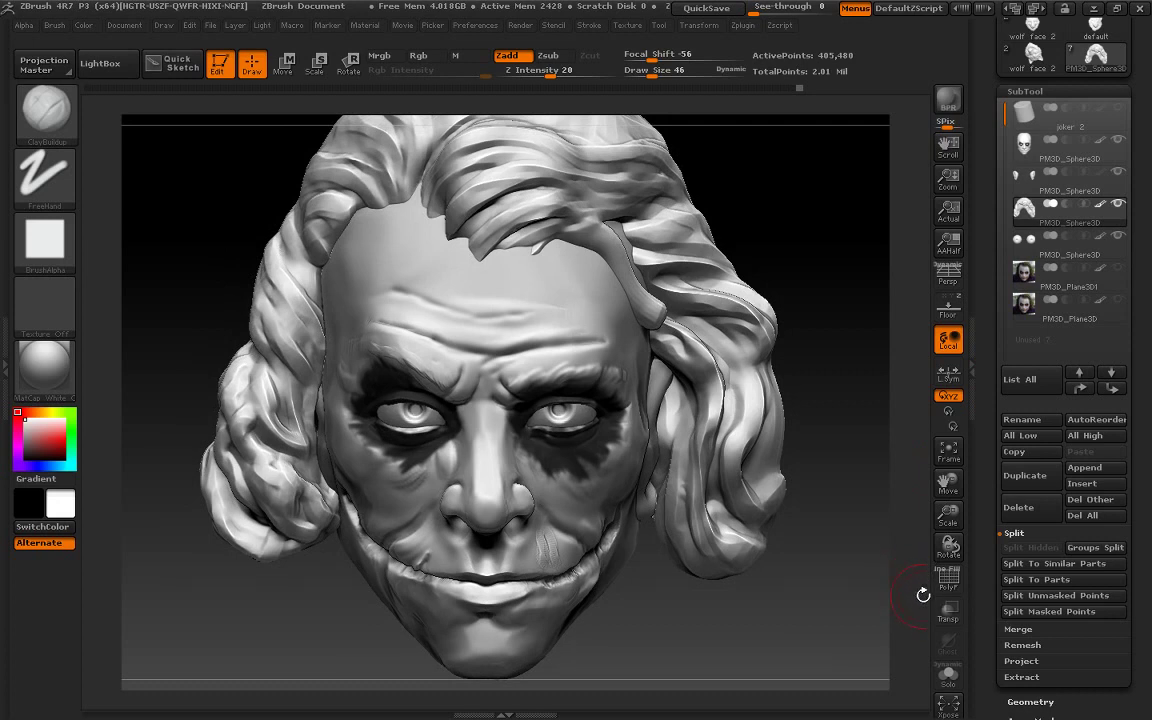
left_click(380, 285, "alt")
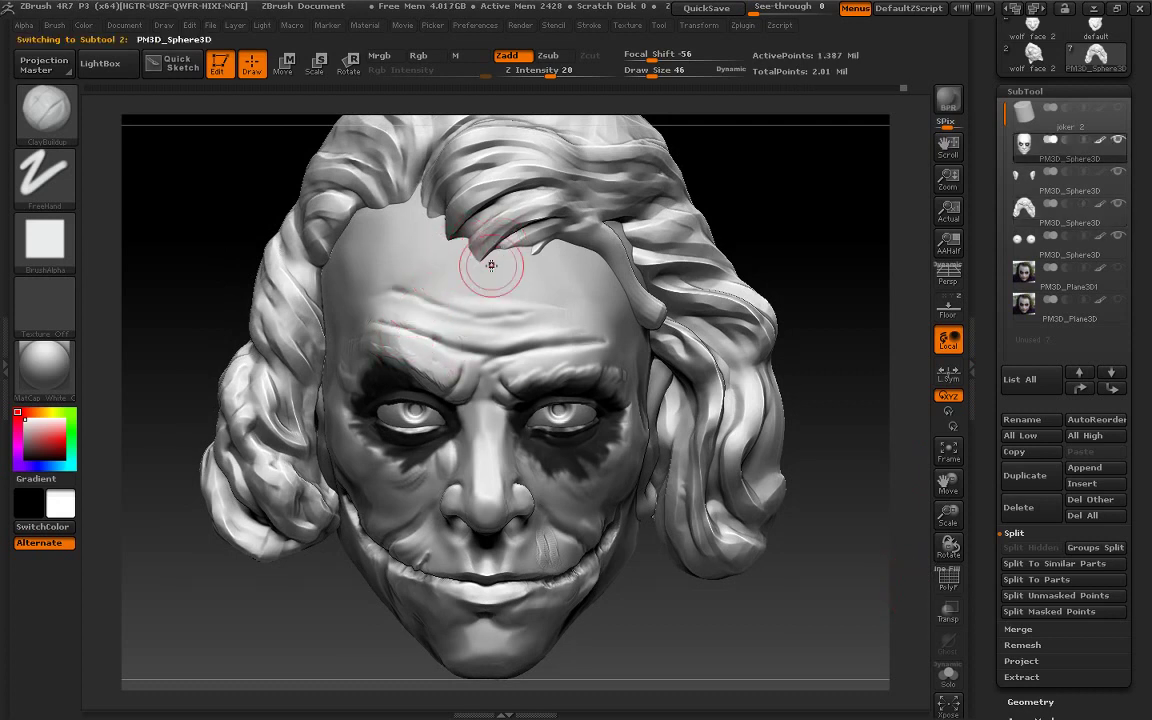
left_click(541, 215, "alt")
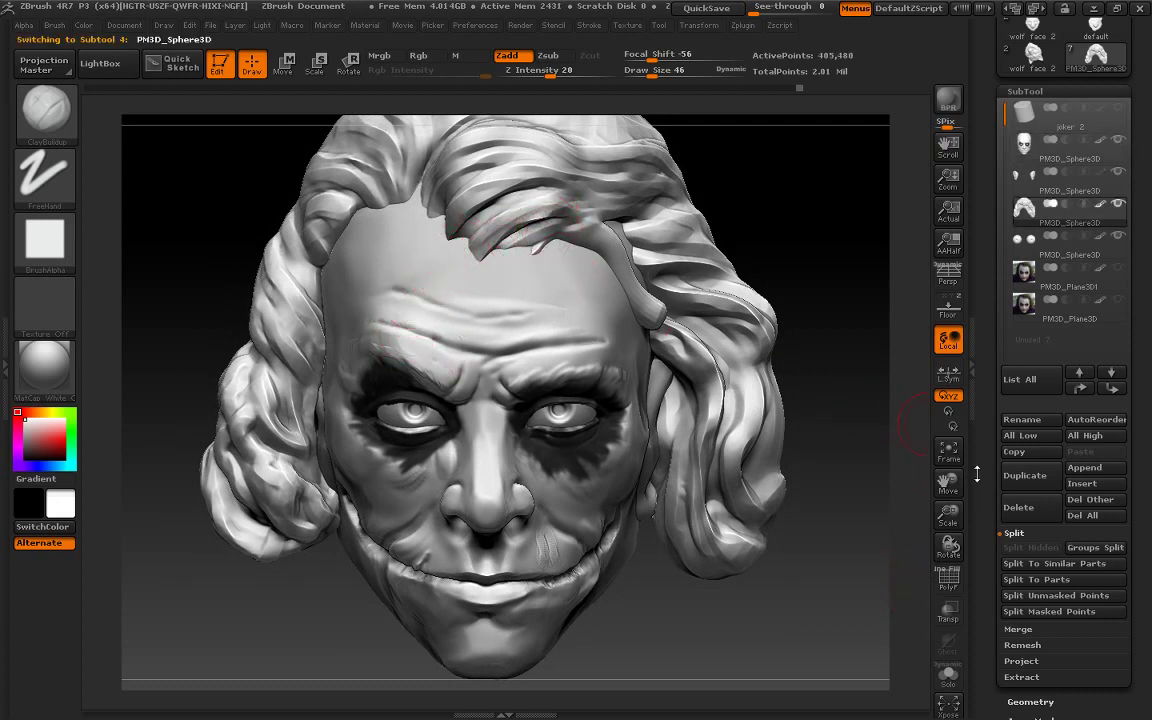
left_click_drag(853, 415, 850, 470)
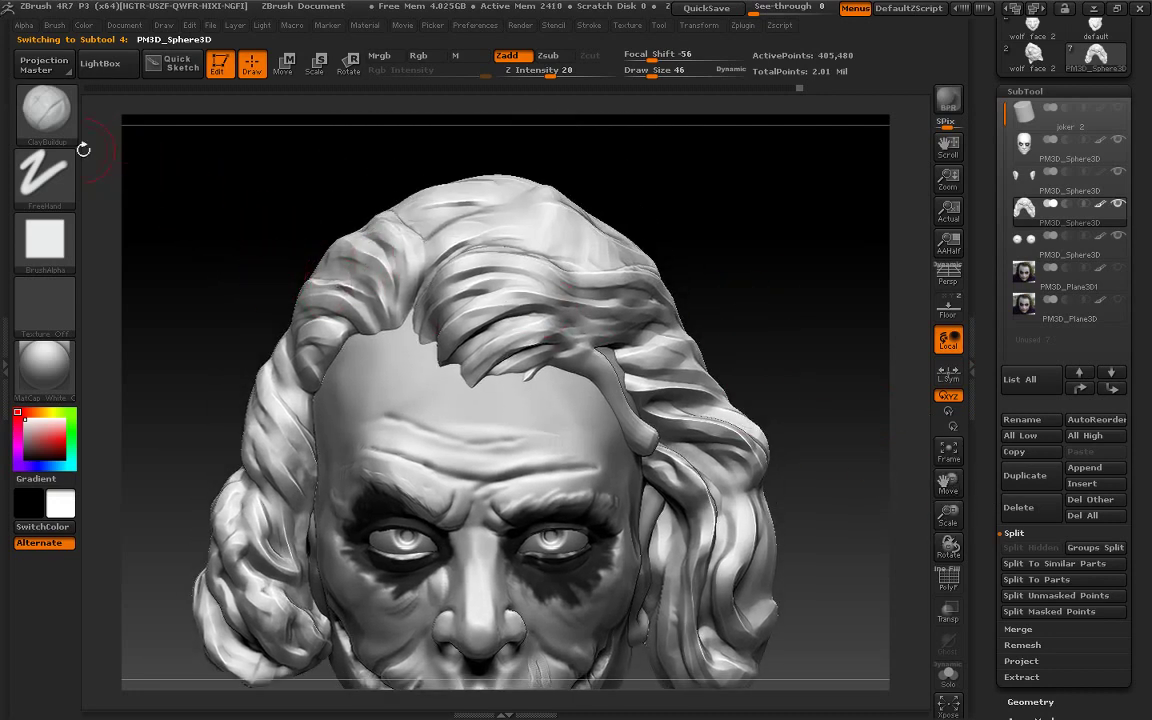
left_click(46, 110)
Pull a hair strand down onto the forehead with the Move brush, then reduce size to 110
left_click(645, 137)
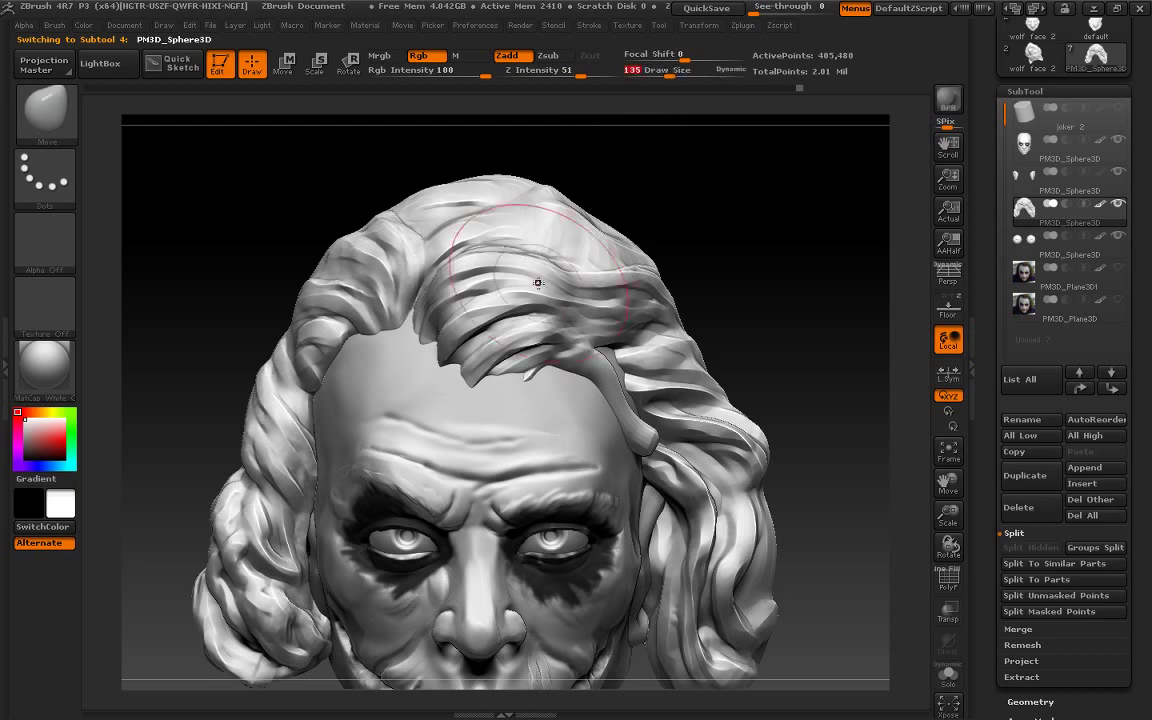
left_click_drag(486, 294, 490, 397)
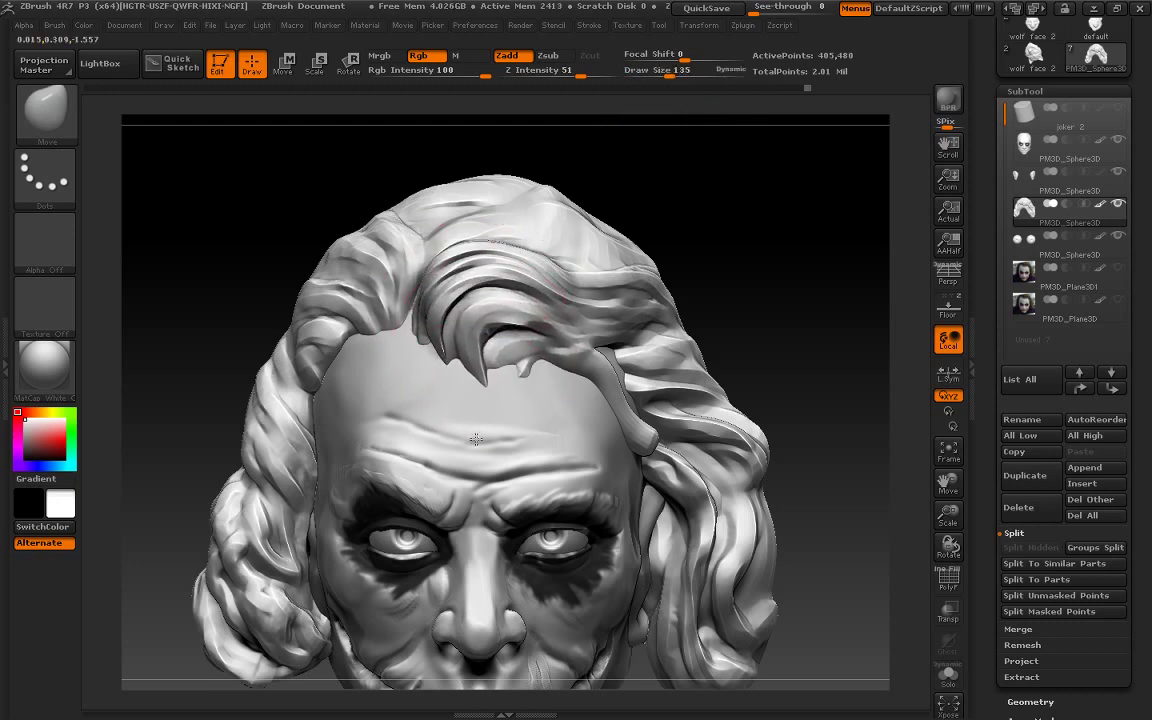
left_click_drag(670, 71, 658, 71)
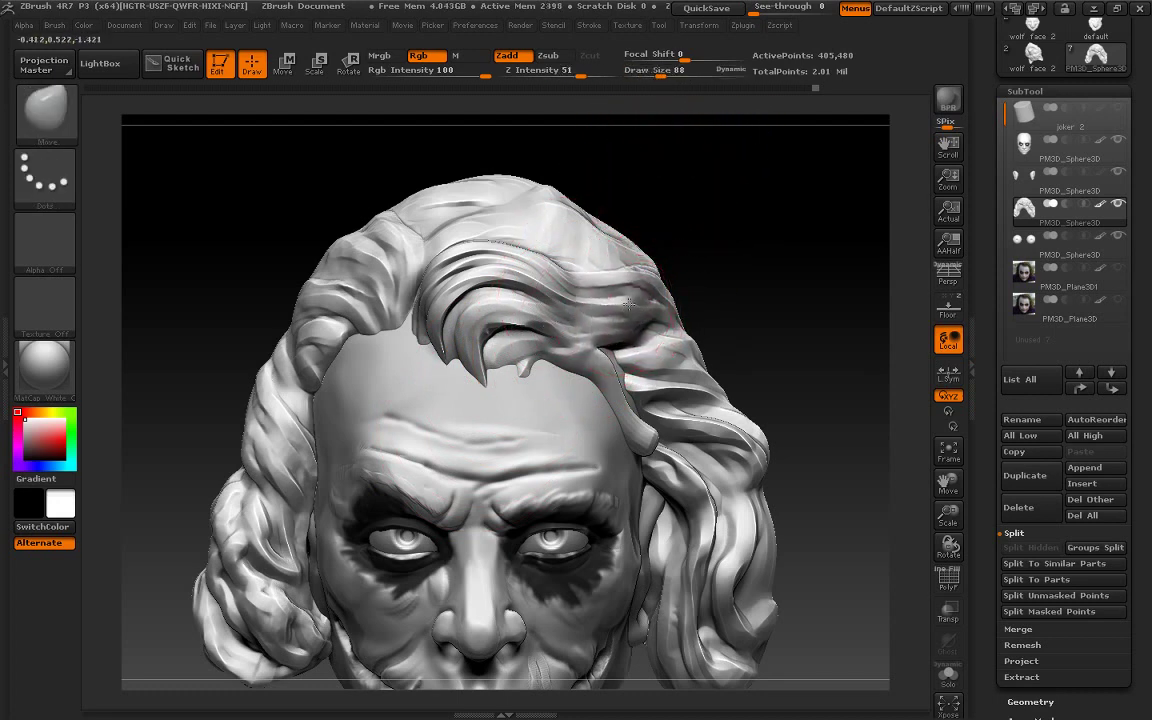
Reshape strands at the right temple, parting and left temple, then lower draw size to 46
mouse_move(628, 303)
left_mouse_down()
mouse_move(691, 379)
mouse_move(709, 422)
left_mouse_up()
mouse_move(584, 298)
left_mouse_down()
mouse_move(560, 244)
mouse_move(566, 257)
mouse_move(458, 231)
left_mouse_up()
mouse_move(385, 319)
left_mouse_down()
mouse_move(373, 334)
mouse_move(335, 260)
left_mouse_up()
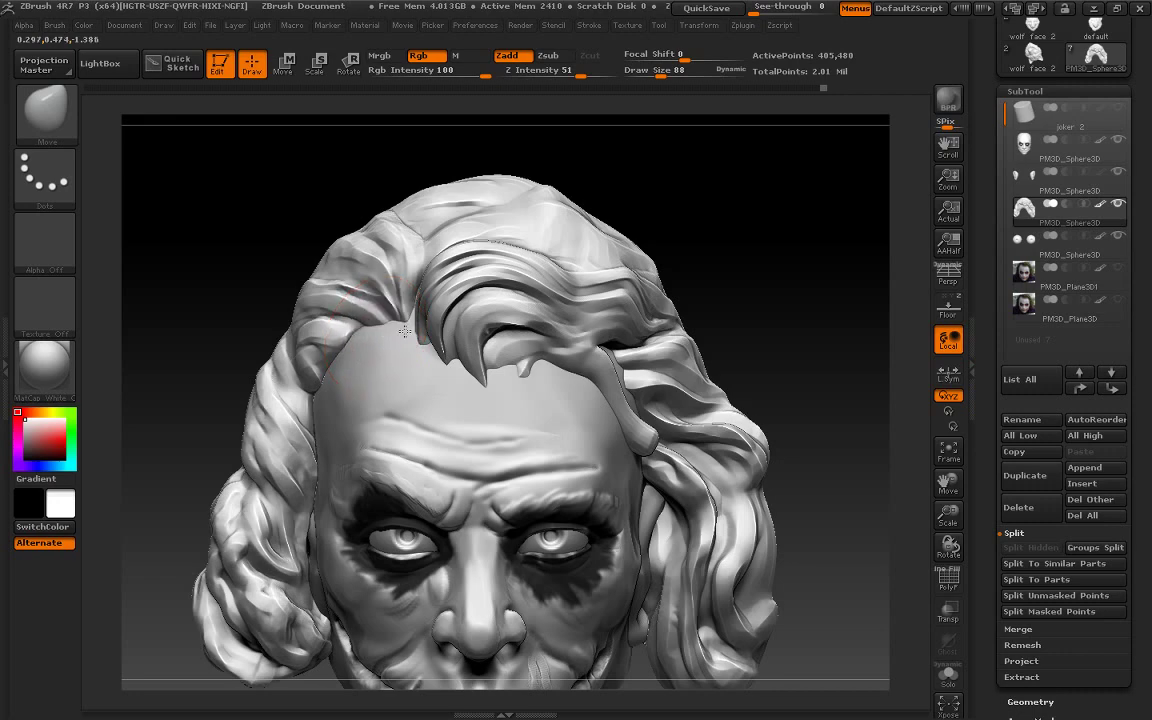
mouse_move(340, 330)
left_mouse_down()
mouse_move(330, 250)
mouse_move(390, 300)
left_mouse_up()
mouse_move(850, 440)
left_mouse_down()
mouse_move(843, 363)
mouse_move(834, 661)
left_mouse_up()
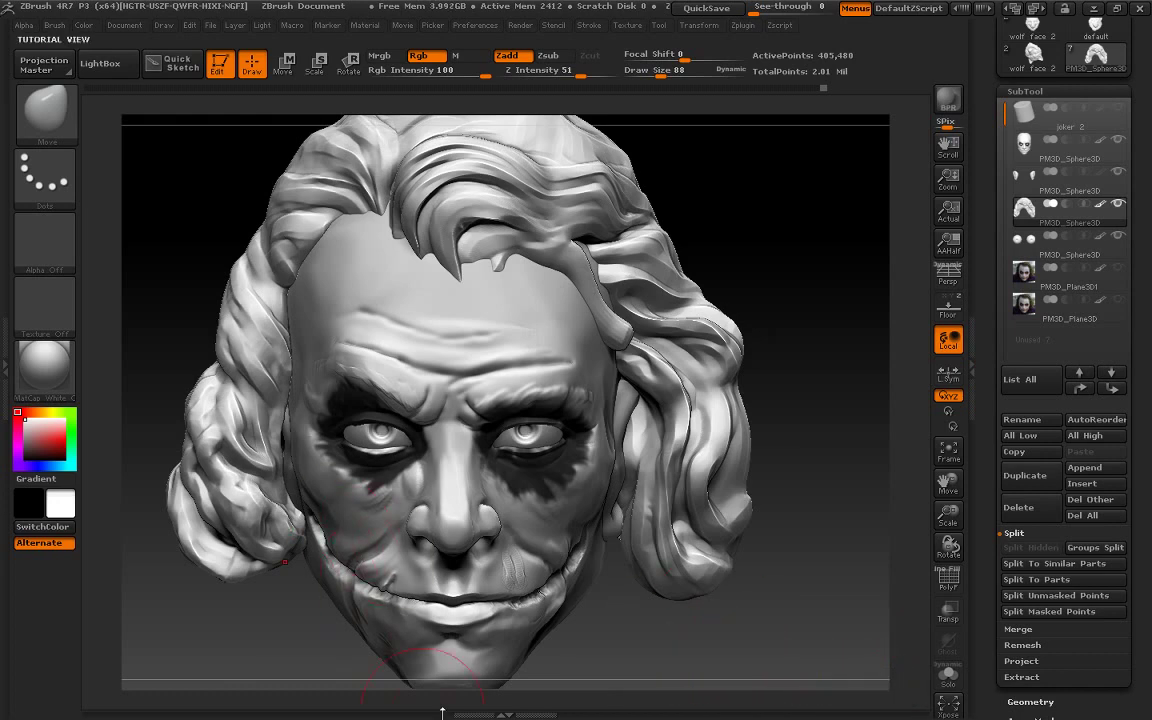
left_click_drag(660, 72, 652, 72)
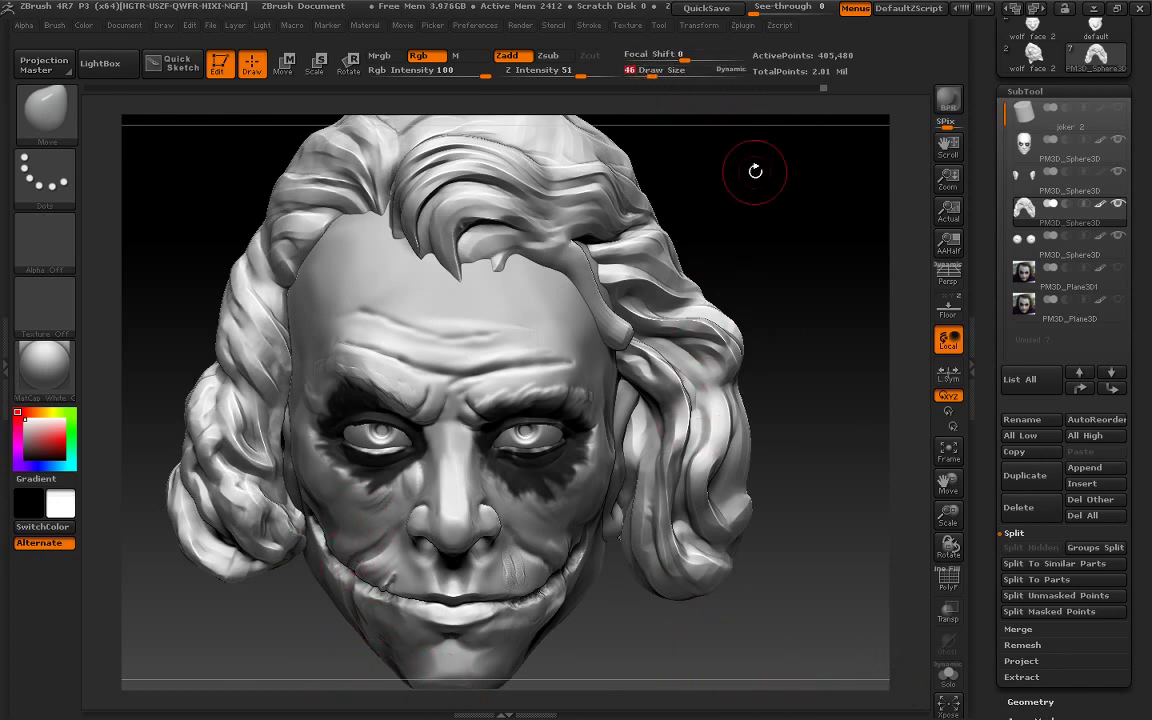
left_click_drag(759, 175, 575, 312)
key("b")
key("c")
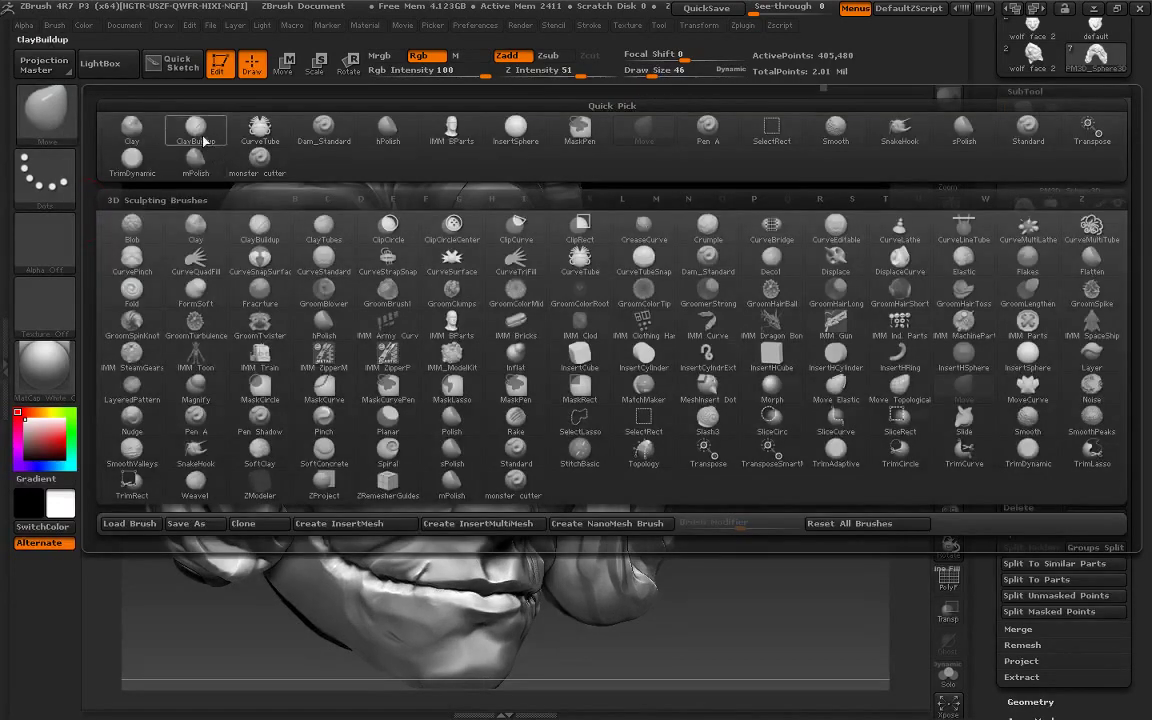
key("b")
left_click(332, 530, "alt")
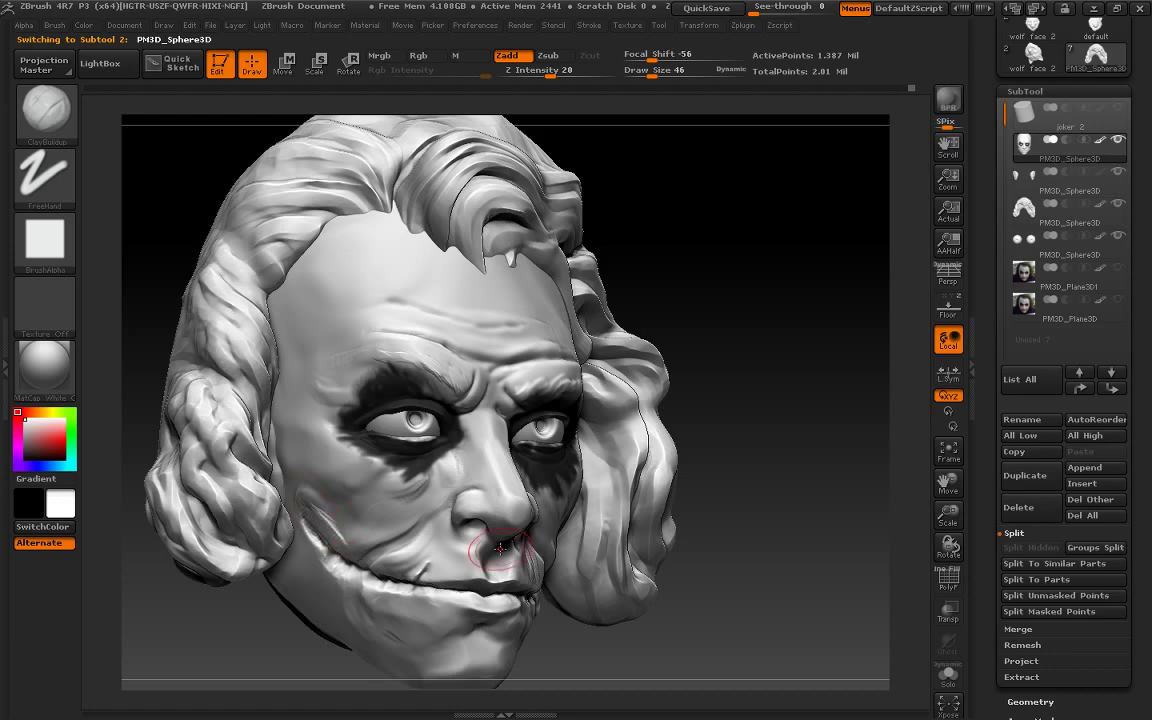
left_click_drag(500, 547, 320, 540, "shift")
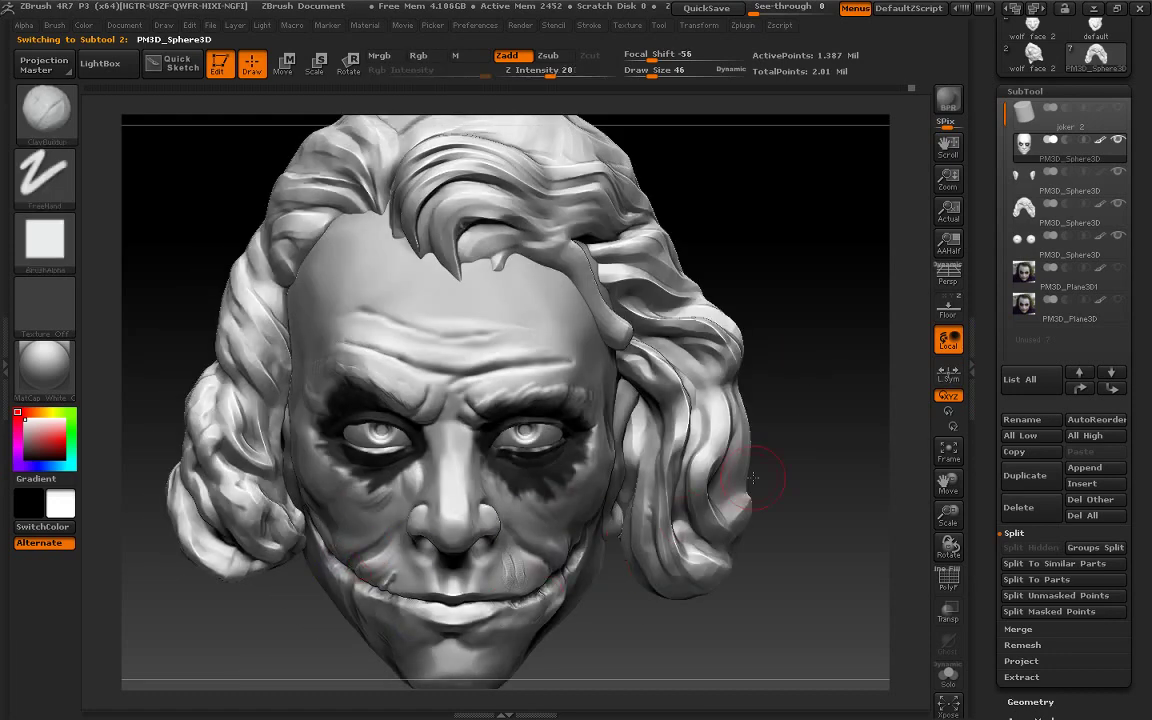
left_click_drag(900, 364, 748, 340)
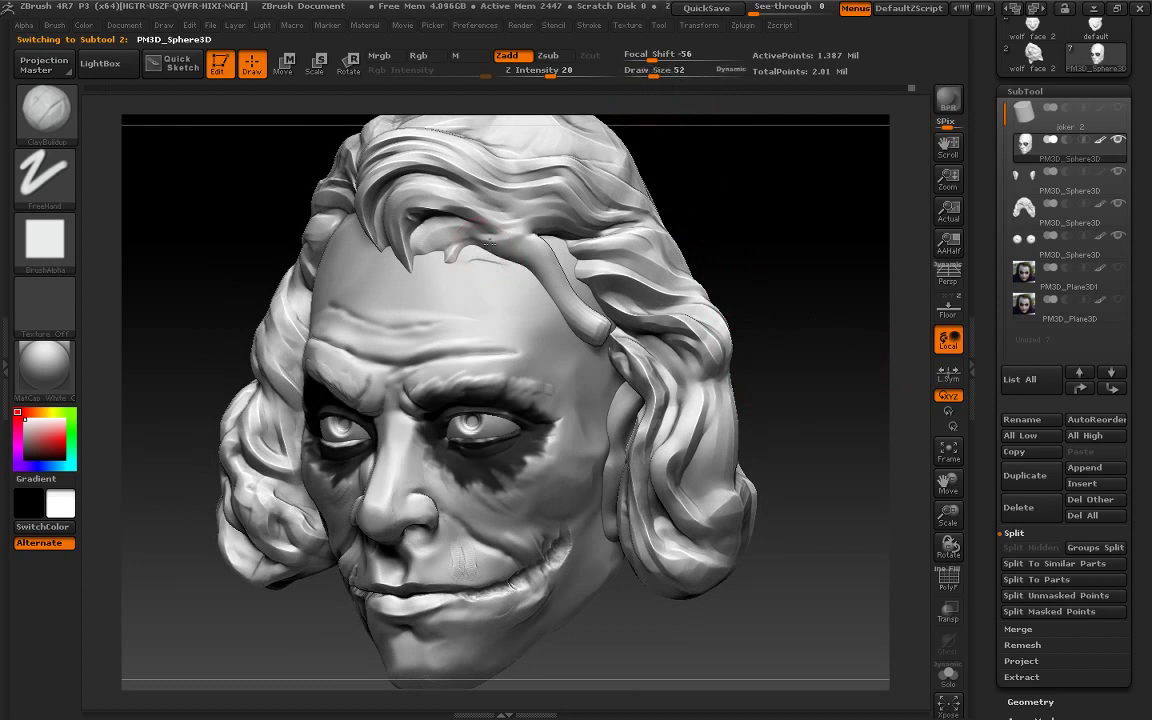
key("ctrl")
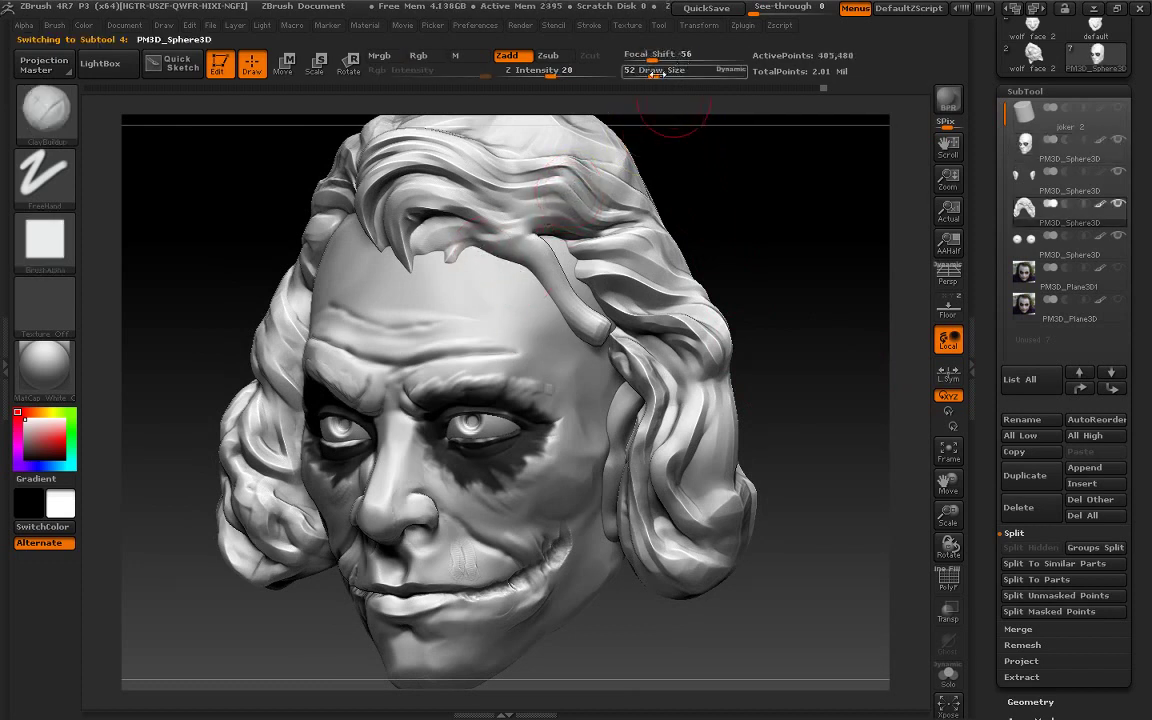
type("43")
left_click(539, 245, "alt")
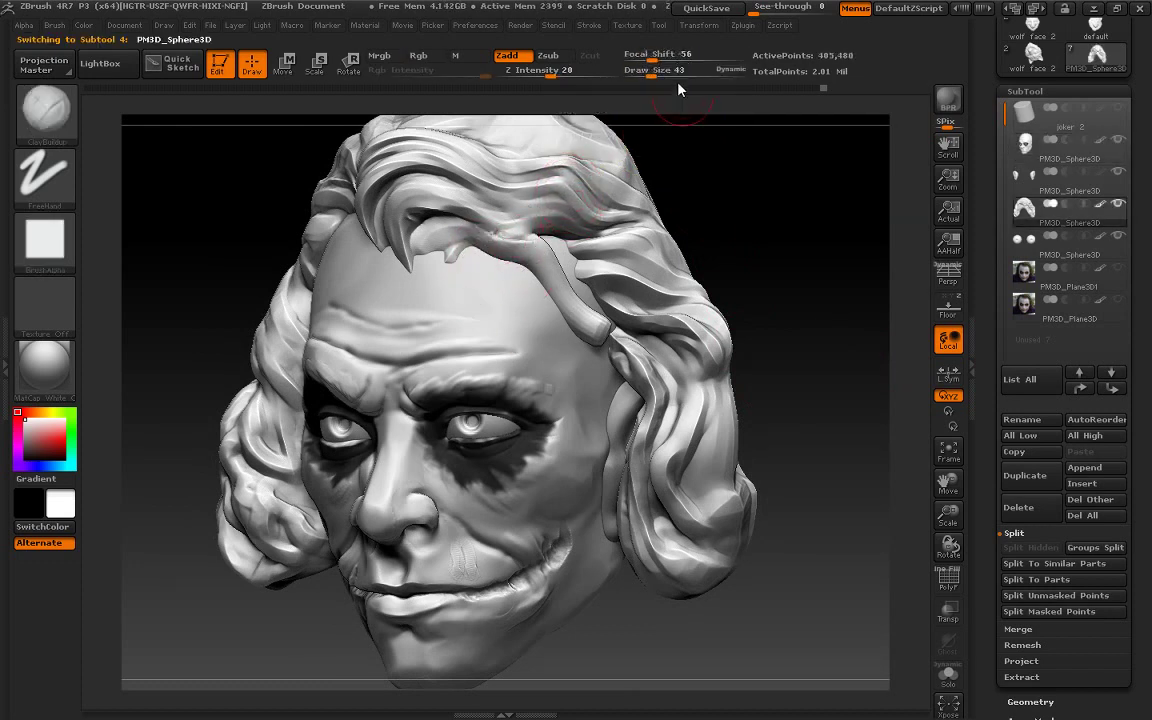
key("[")
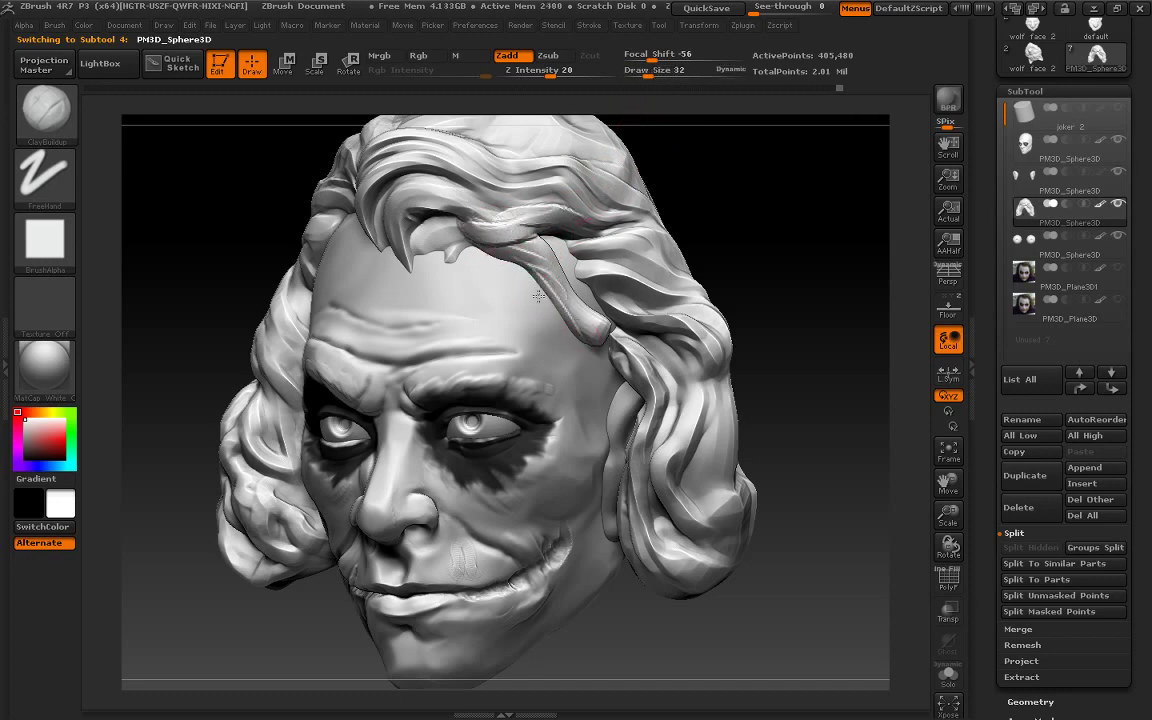
left_click_drag(789, 244, 597, 305)
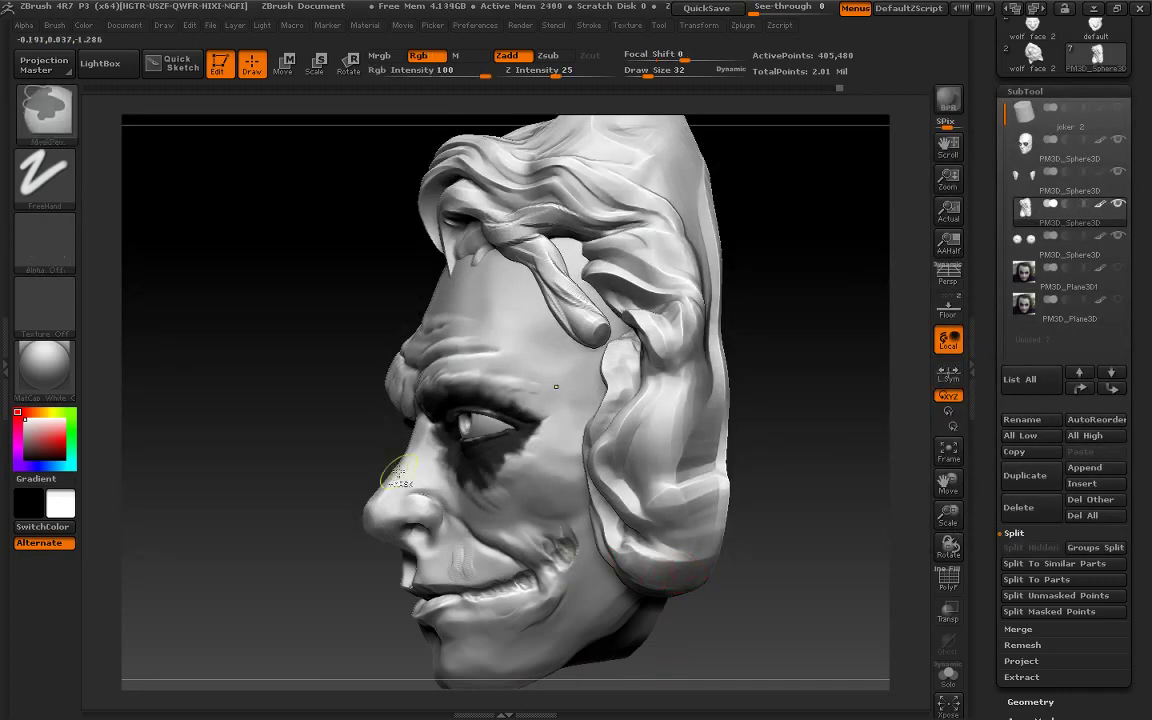
Lasso-mask the back of the head
left_click(60, 195, "ctrl")
left_click(257, 225)
mouse_move(590, 610)
left_mouse_down("ctrl")
mouse_move(617, 330)
mouse_move(596, 689)
left_mouse_up("ctrl")
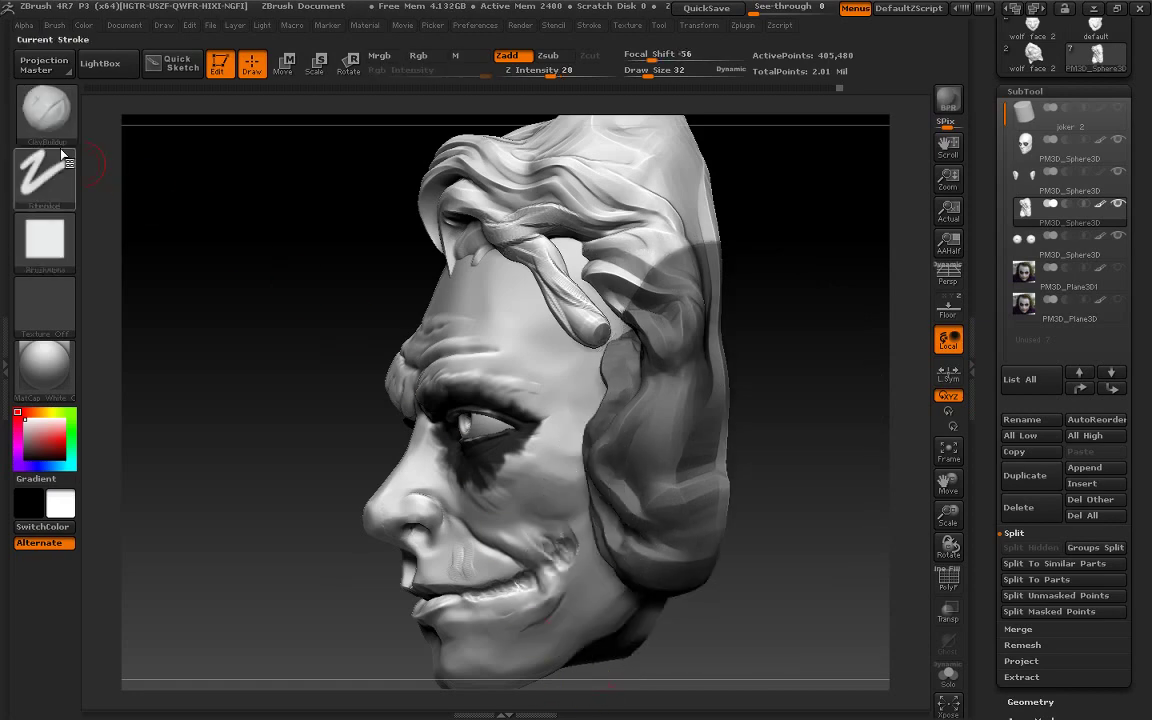
With MoveTopological, push the temple hair strand up toward the hairline
key("b")
left_click(640, 133)
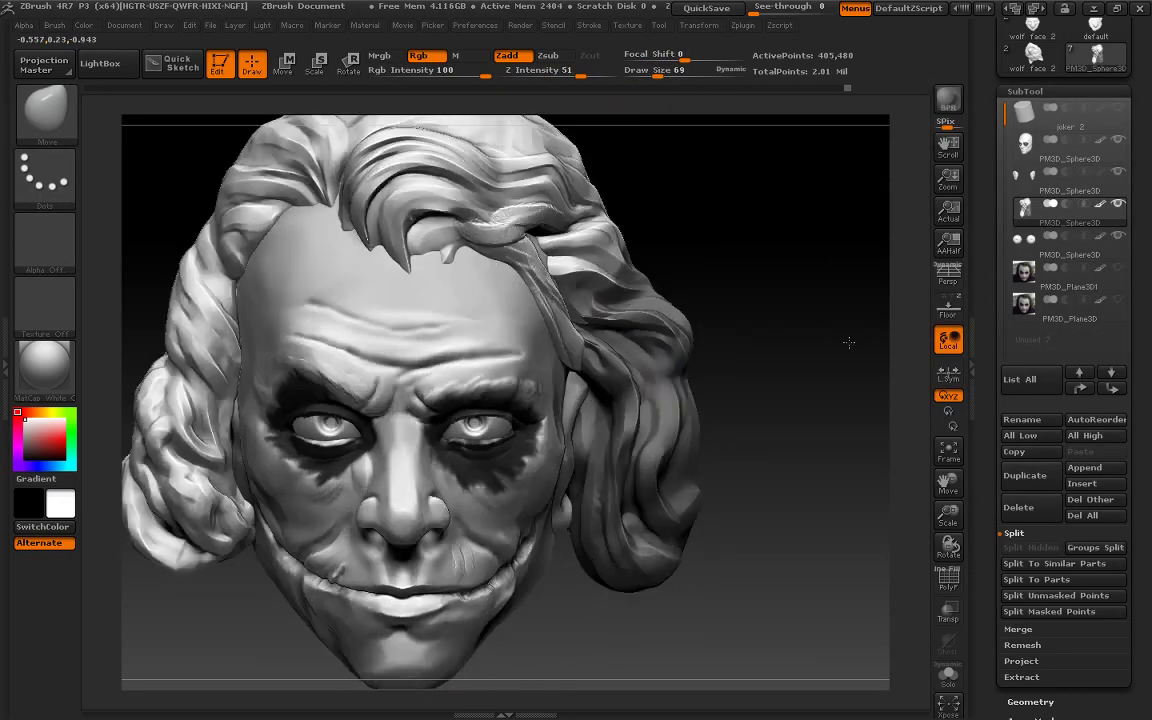
key("b")
key("m")
key("t")
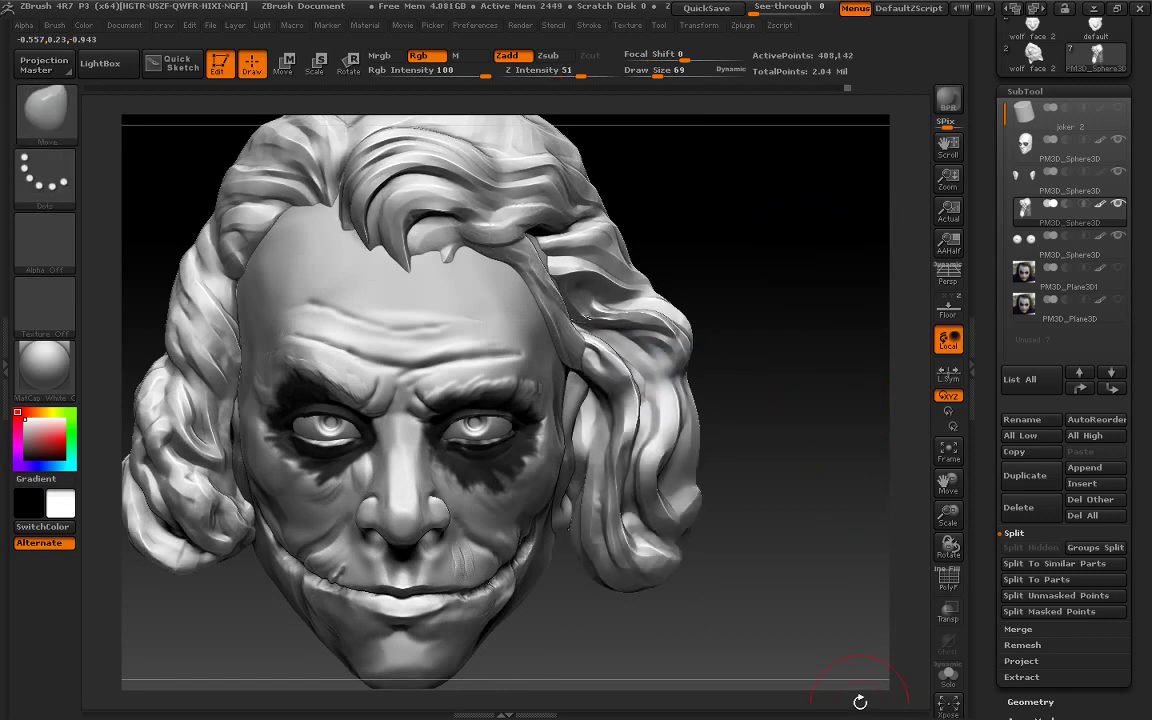
left_click_drag(789, 255, 733, 134)
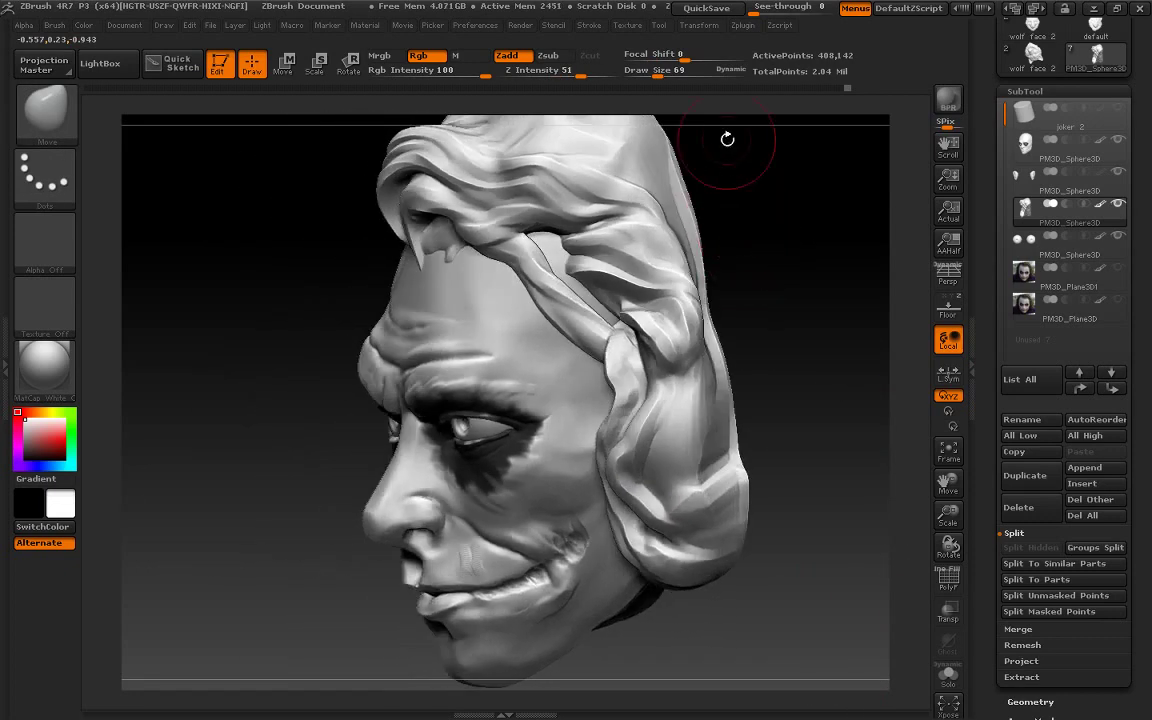
mouse_move(575, 384)
left_mouse_down()
mouse_move(510, 300)
mouse_move(553, 334)
mouse_move(553, 303)
mouse_move(537, 285)
left_mouse_up()
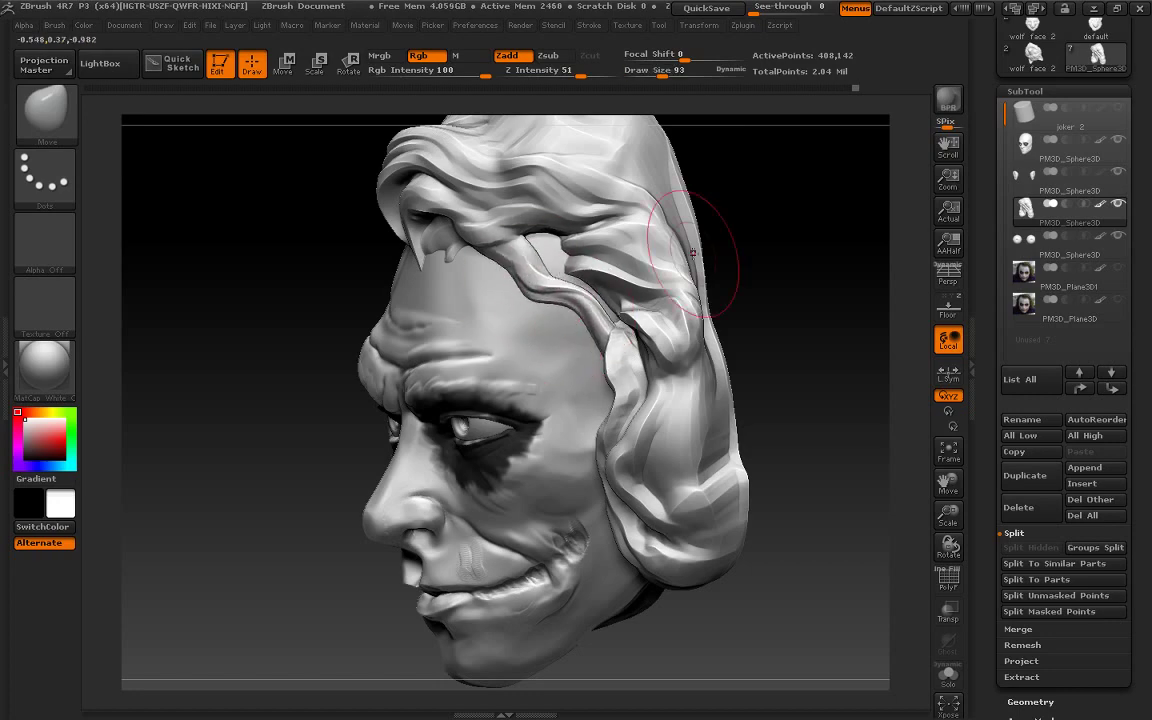
left_click_drag(681, 228, 810, 249)
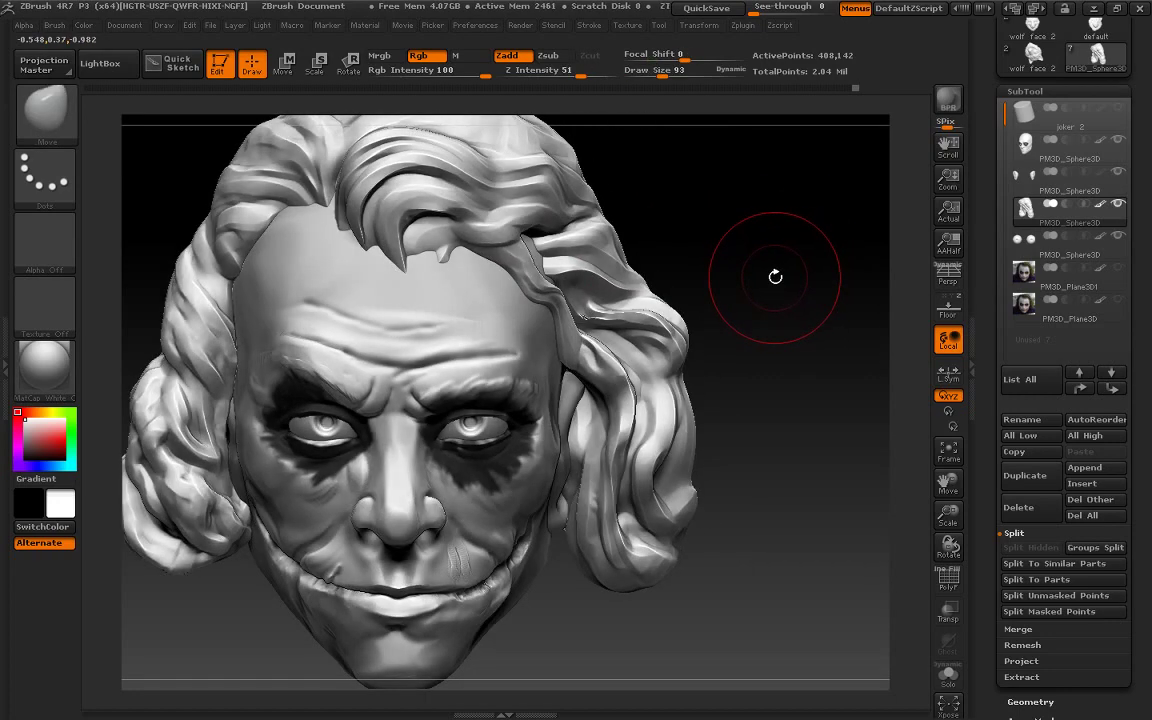
With ClayBuildup at size 34, build raised strands along the right hair and over the ear
left_click(45, 110)
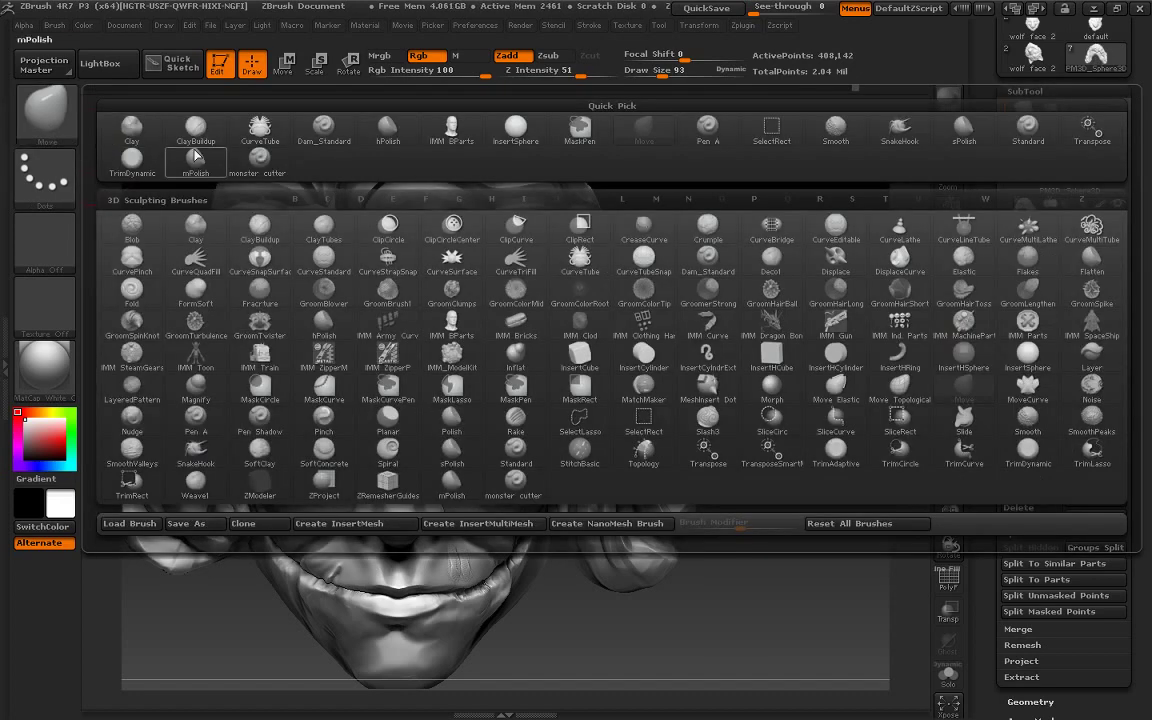
left_click(177, 128)
left_click_drag(668, 73, 640, 73)
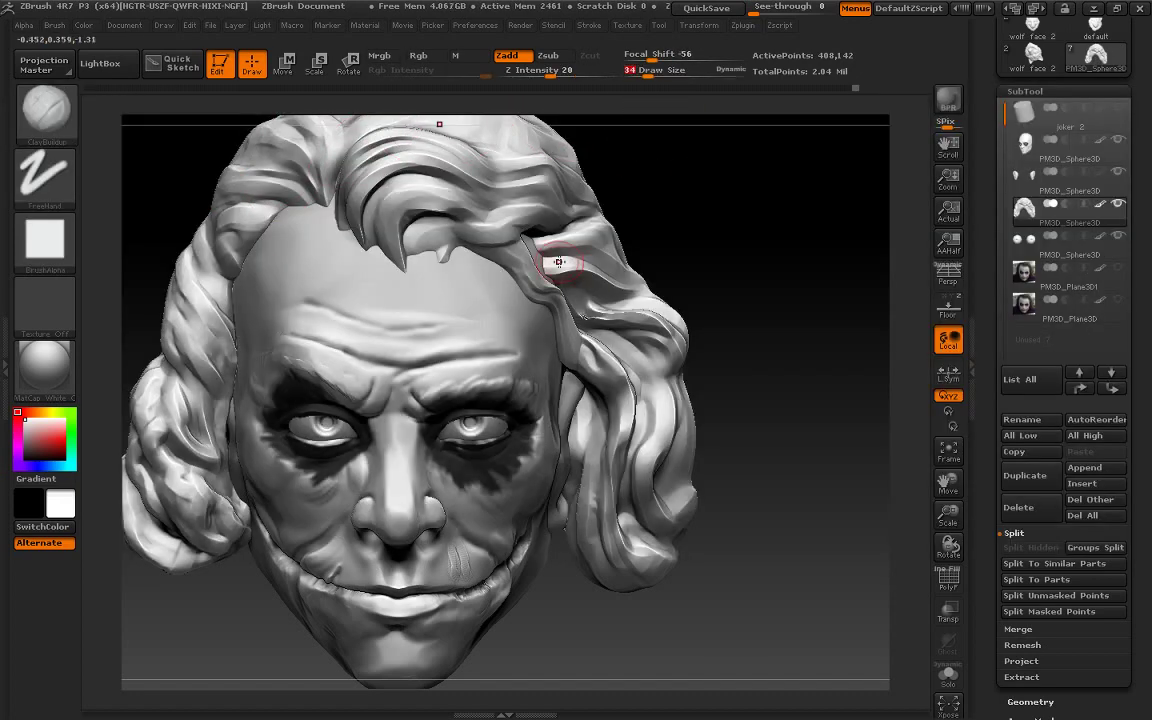
left_click_drag(538, 243, 619, 292)
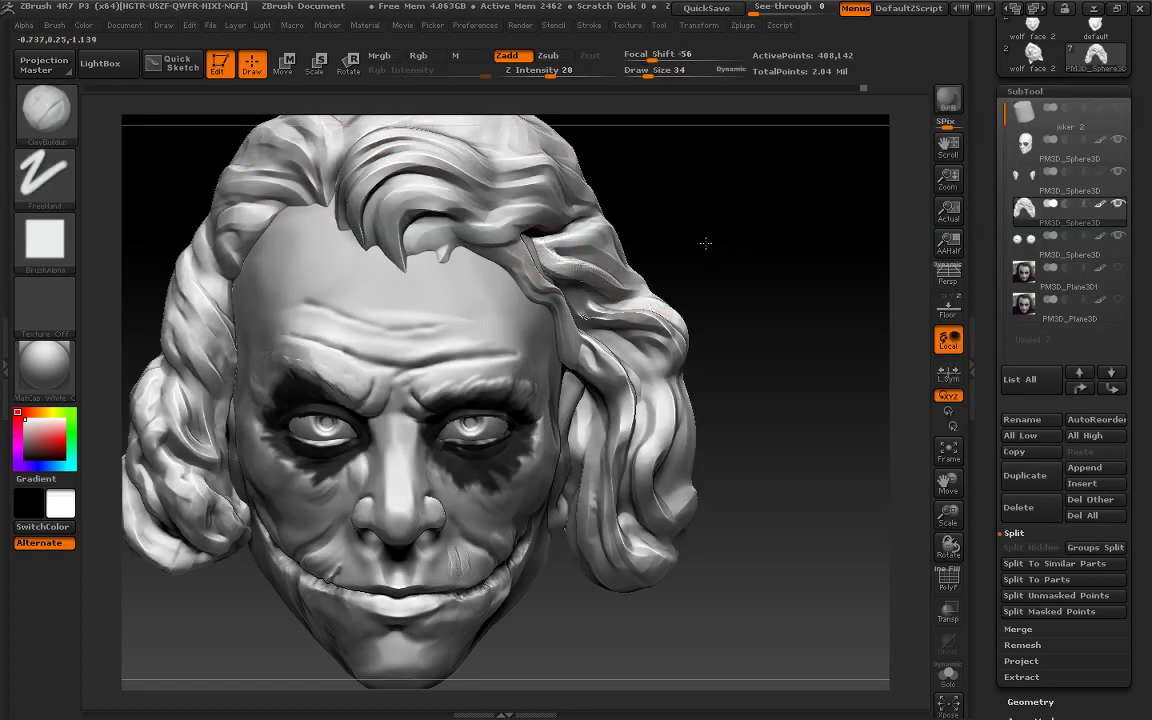
left_click_drag(706, 242, 620, 285)
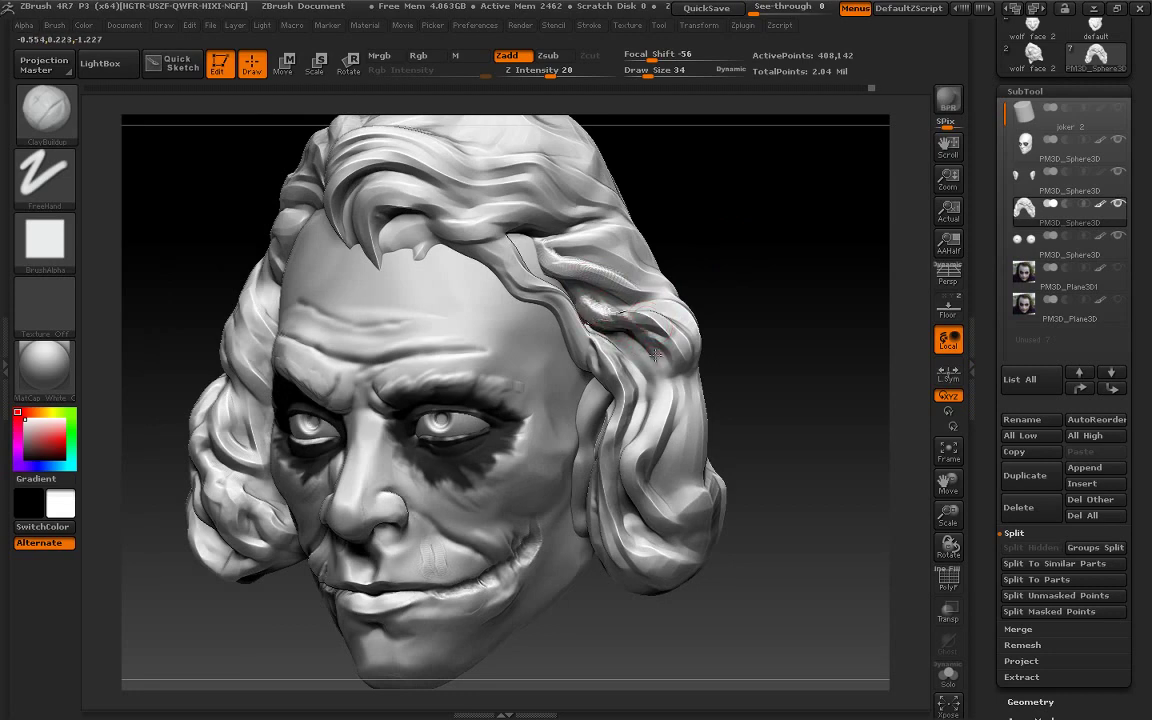
mouse_move(700, 245)
left_mouse_down()
mouse_move(766, 291)
mouse_move(600, 330)
mouse_move(643, 423)
mouse_move(694, 451)
left_mouse_up()
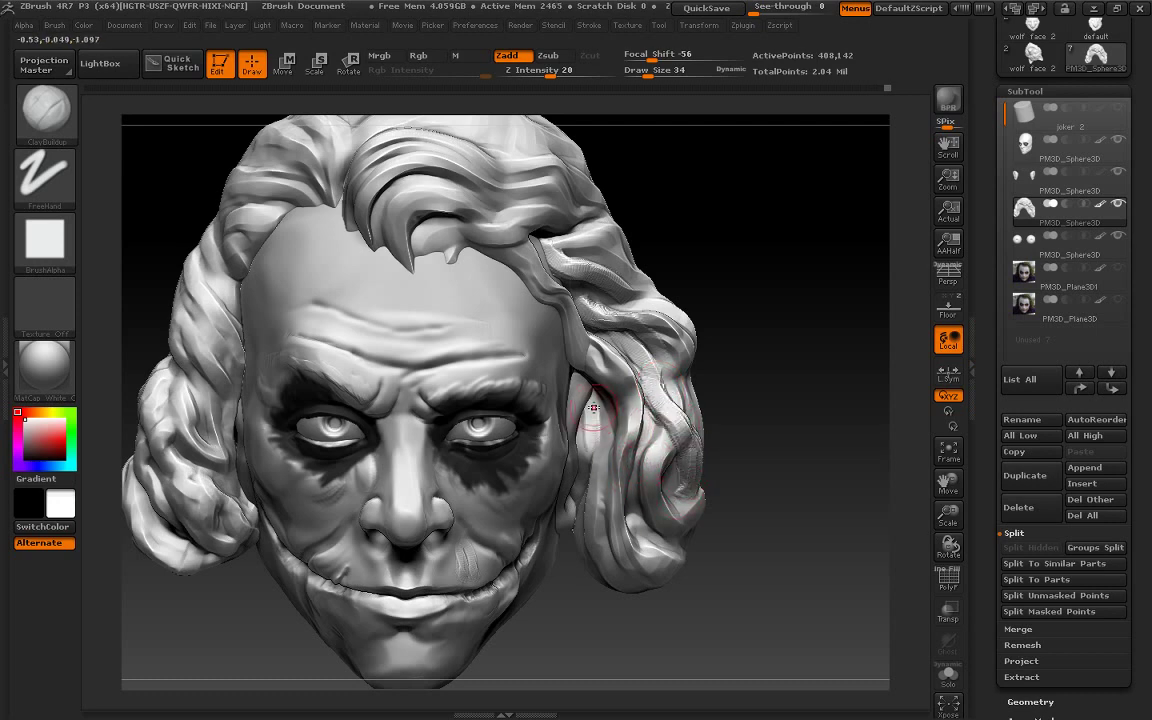
left_click_drag(593, 407, 591, 513)
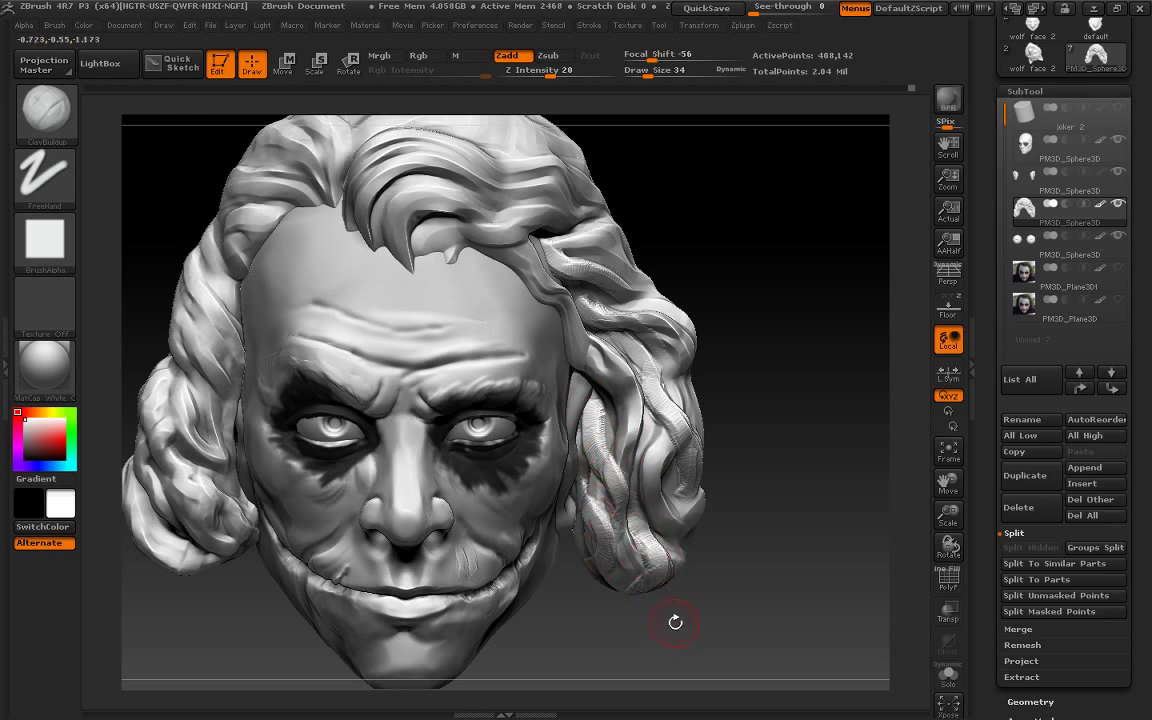
Add clay strands down the left hair edge
mouse_move(204, 280)
left_mouse_down()
mouse_move(208, 351)
mouse_move(184, 416)
left_mouse_up()
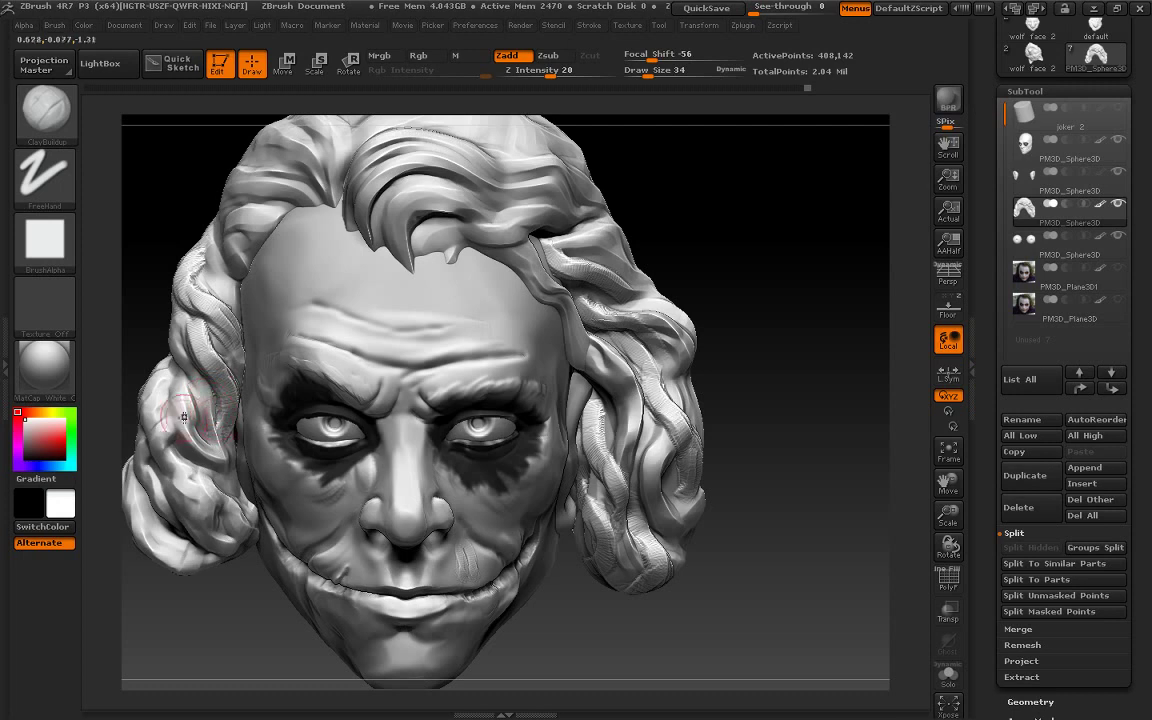
mouse_move(177, 373)
left_mouse_down()
mouse_move(175, 396)
mouse_move(204, 406)
mouse_move(185, 485)
mouse_move(162, 440)
mouse_move(195, 551)
left_mouse_up()
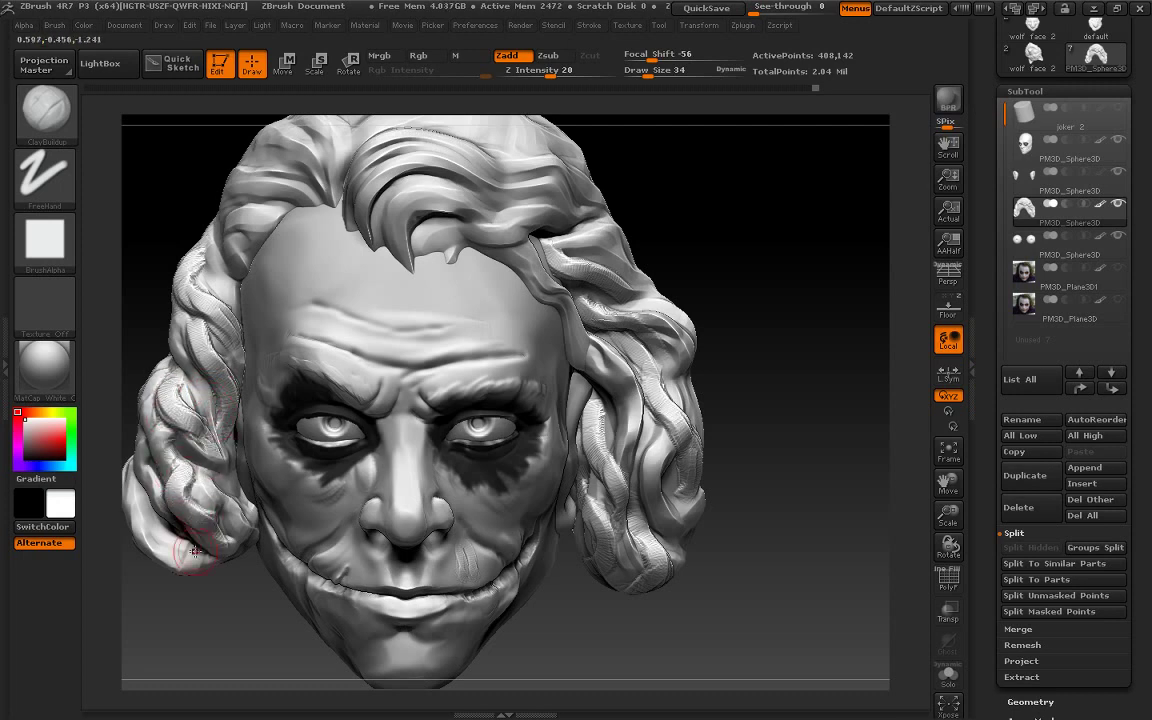
left_click_drag(948, 488, 855, 438)
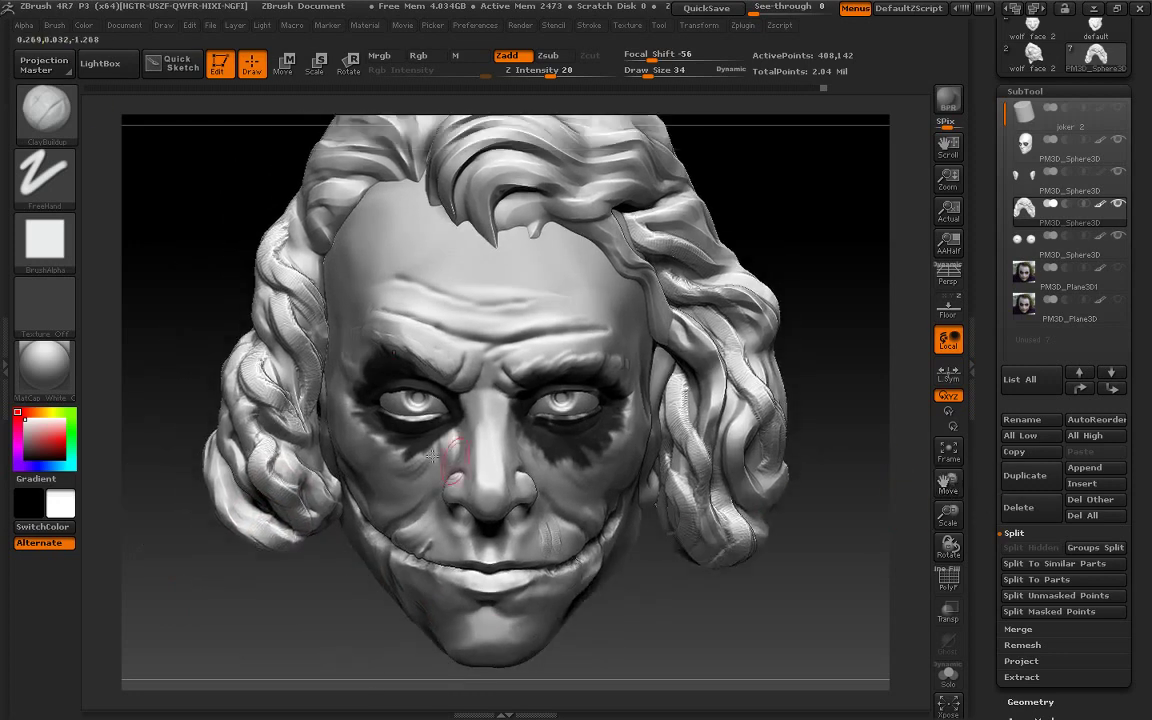
left_click(45, 108)
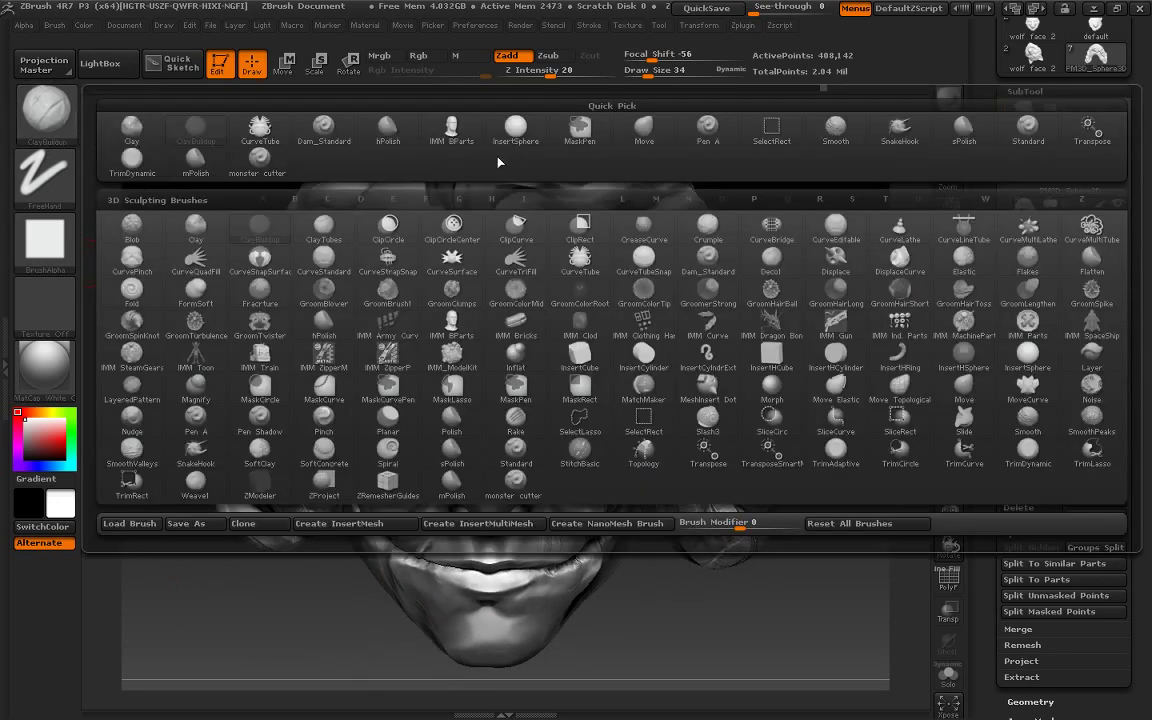
Switch to SnakeHook and tumble the head to inspect the underside and back of the hair
left_click(898, 131)
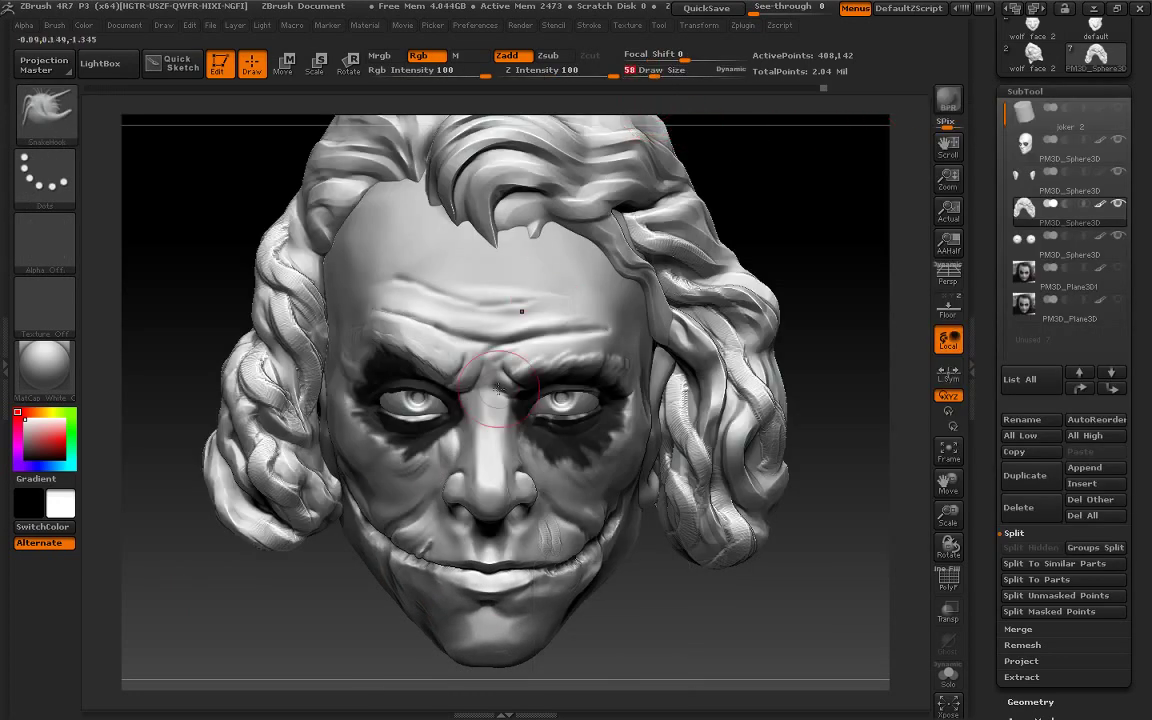
mouse_move(325, 307)
left_mouse_down()
mouse_move(340, 408)
mouse_move(355, 318)
mouse_move(295, 480)
left_mouse_up()
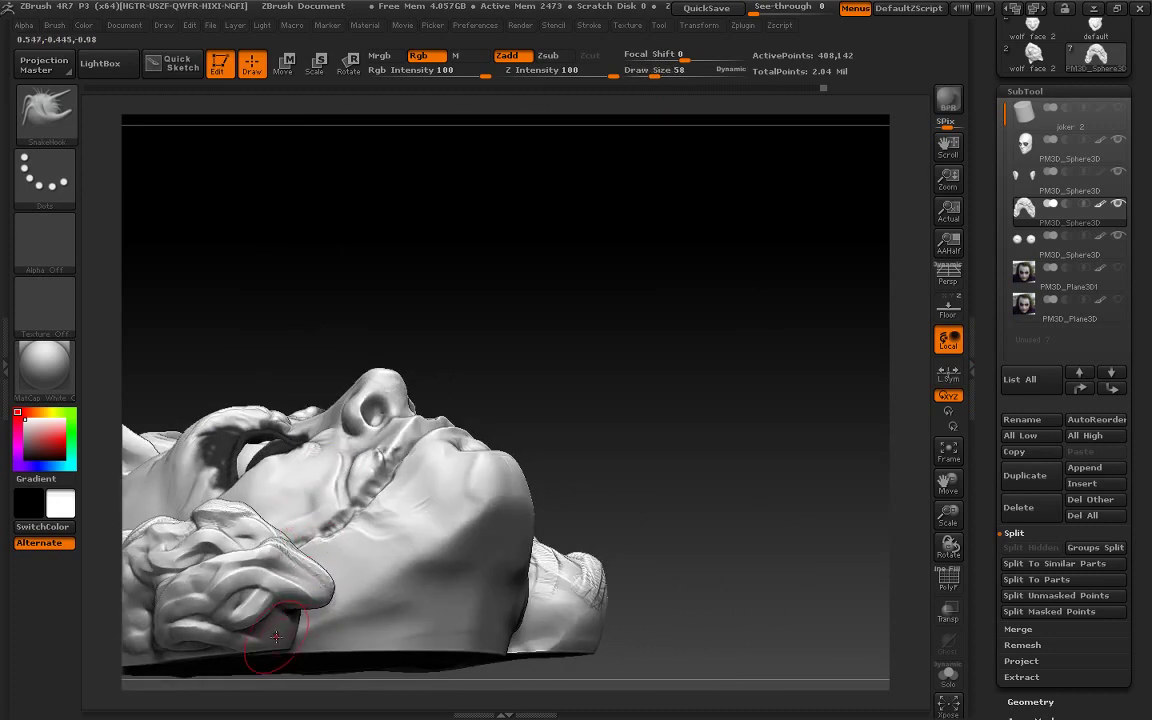
left_click_drag(285, 558, 359, 604)
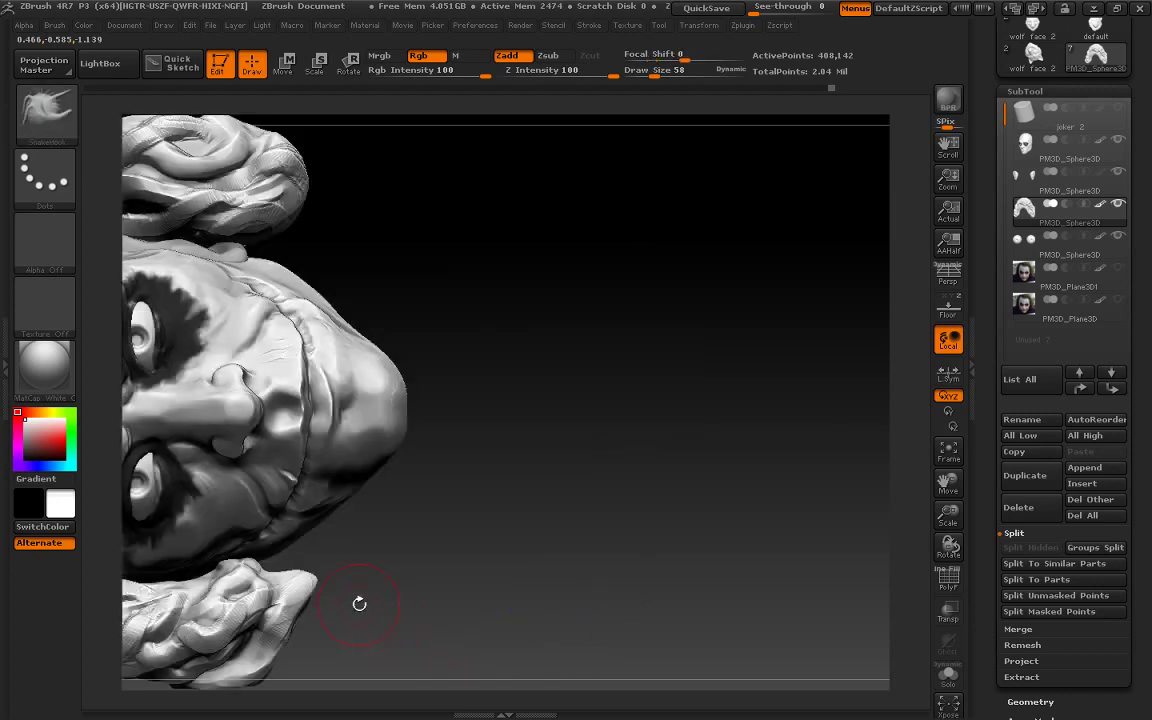
left_click_drag(946, 480, 612, 427)
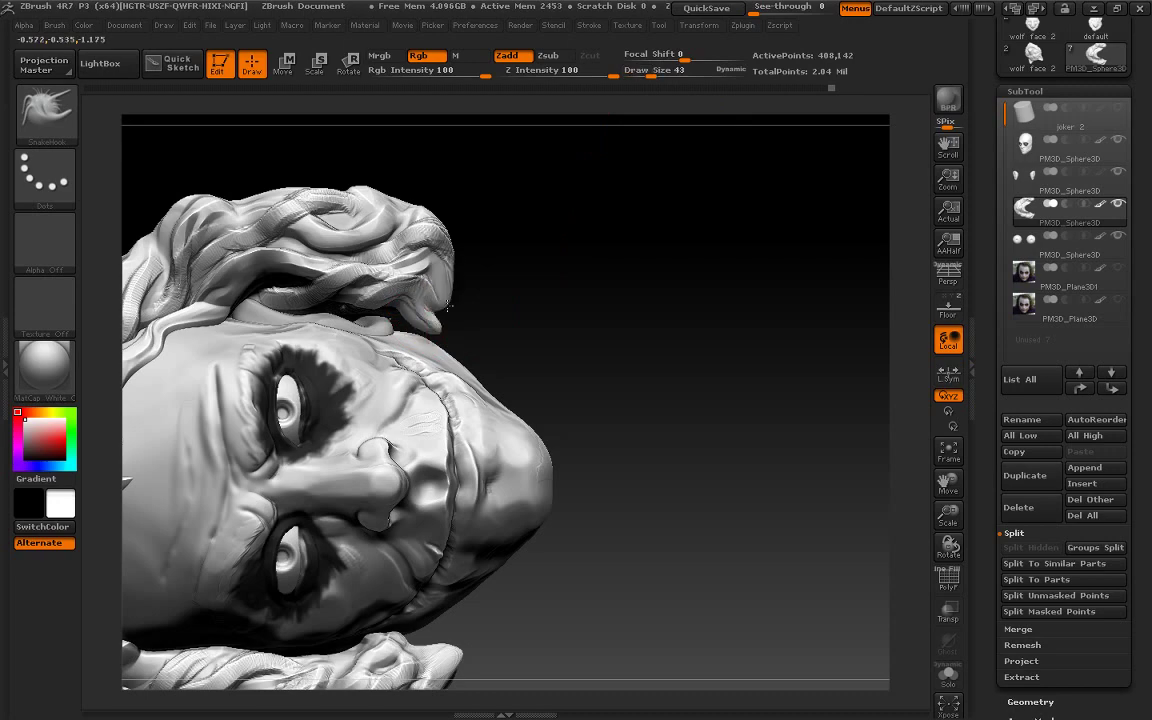
mouse_move(568, 276)
left_mouse_down()
mouse_move(617, 275)
mouse_move(635, 309)
mouse_move(666, 141)
mouse_move(467, 311)
mouse_move(547, 220)
mouse_move(664, 426)
mouse_move(720, 558)
left_mouse_up()
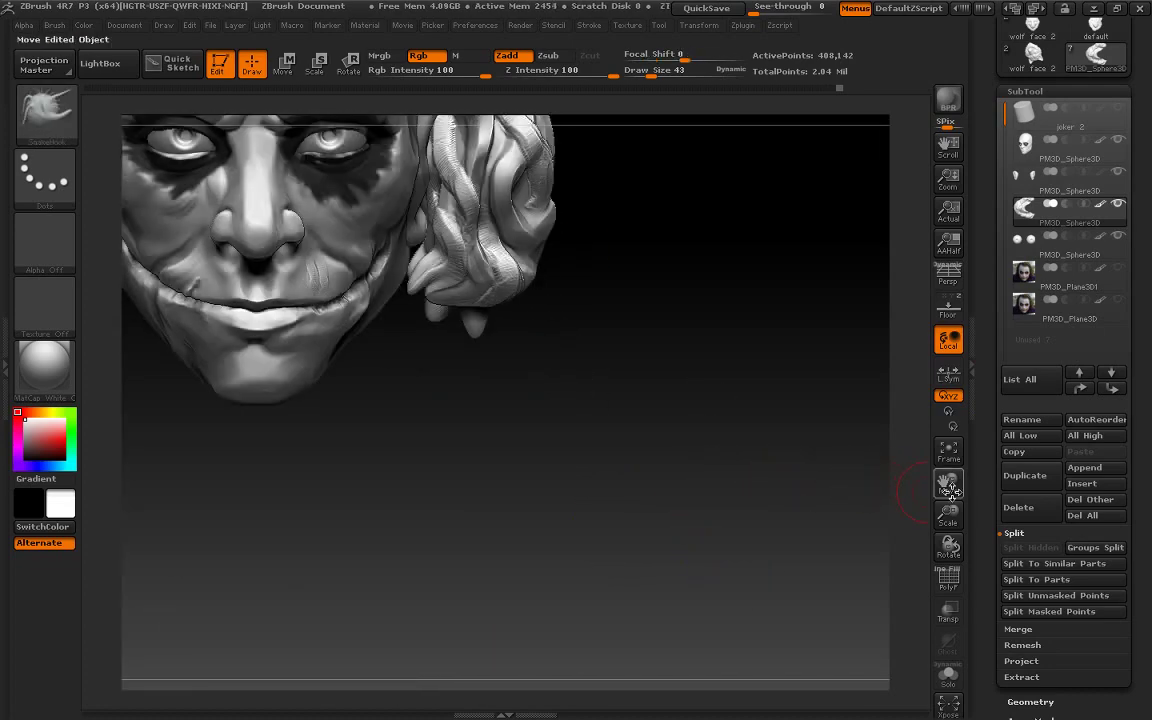
Reframe the head front-on and enlarge it to view the top of the hair
key("f")
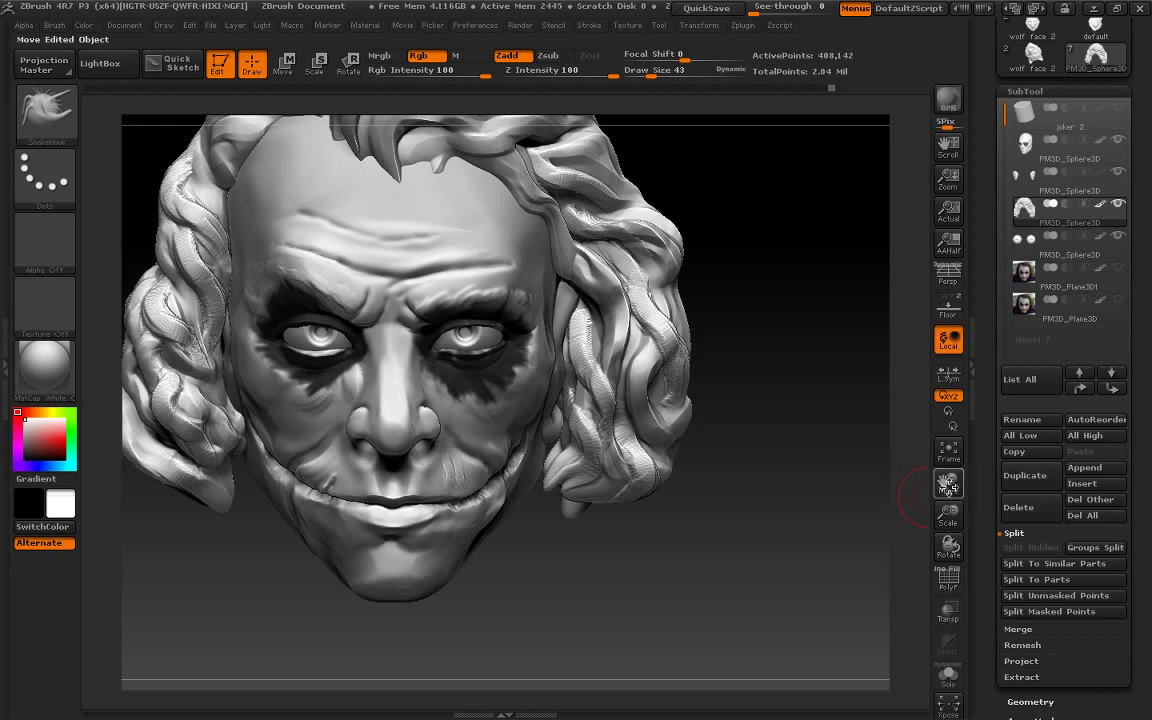
mouse_move(855, 437)
left_mouse_down()
mouse_move(685, 487)
mouse_move(801, 675)
left_mouse_up()
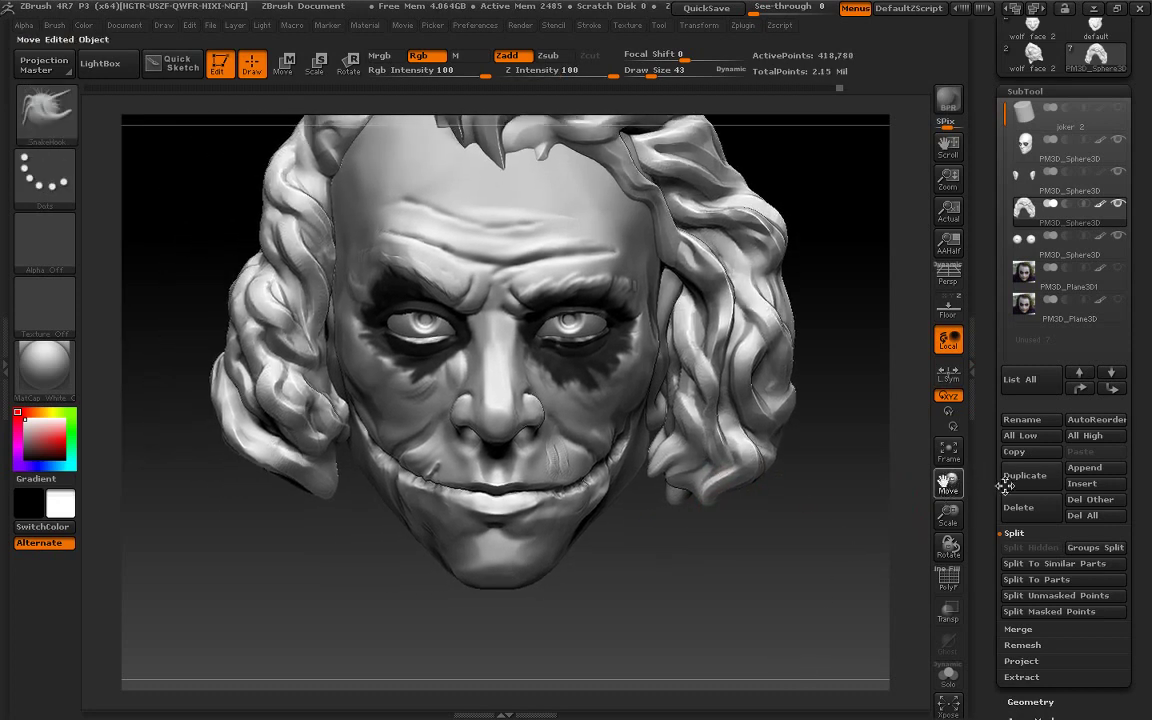
mouse_move(855, 437)
left_mouse_down()
mouse_move(359, 490)
mouse_move(381, 546)
left_mouse_up()
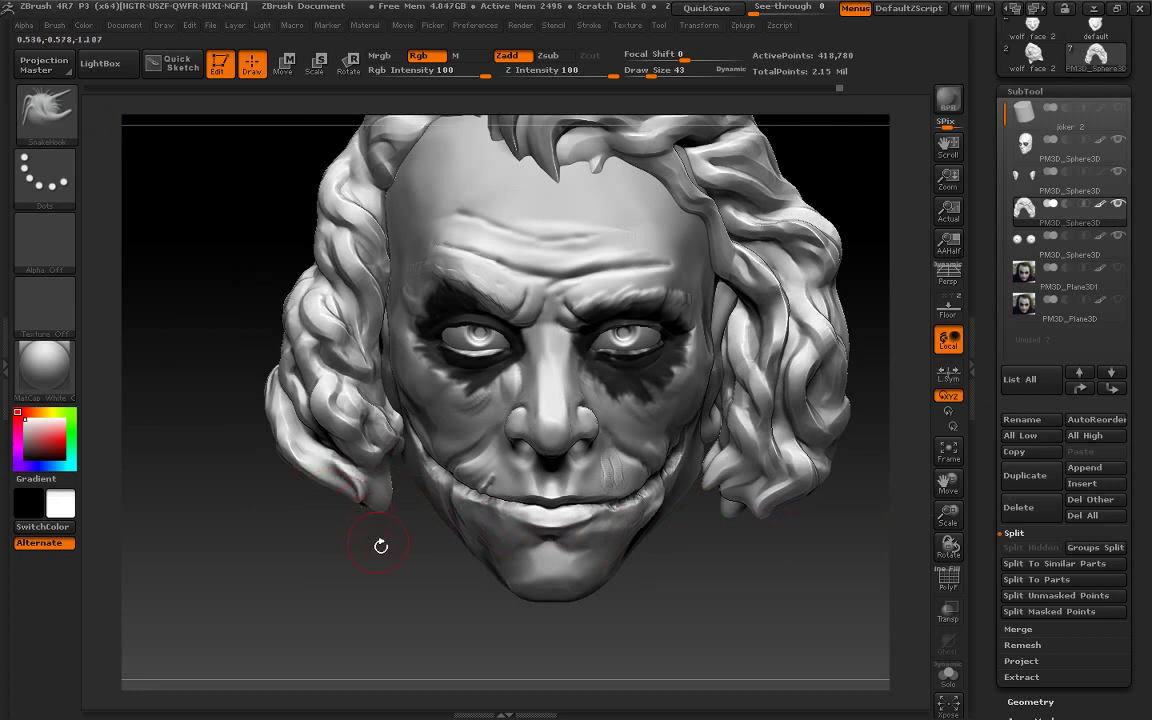
left_click_drag(928, 490, 906, 563)
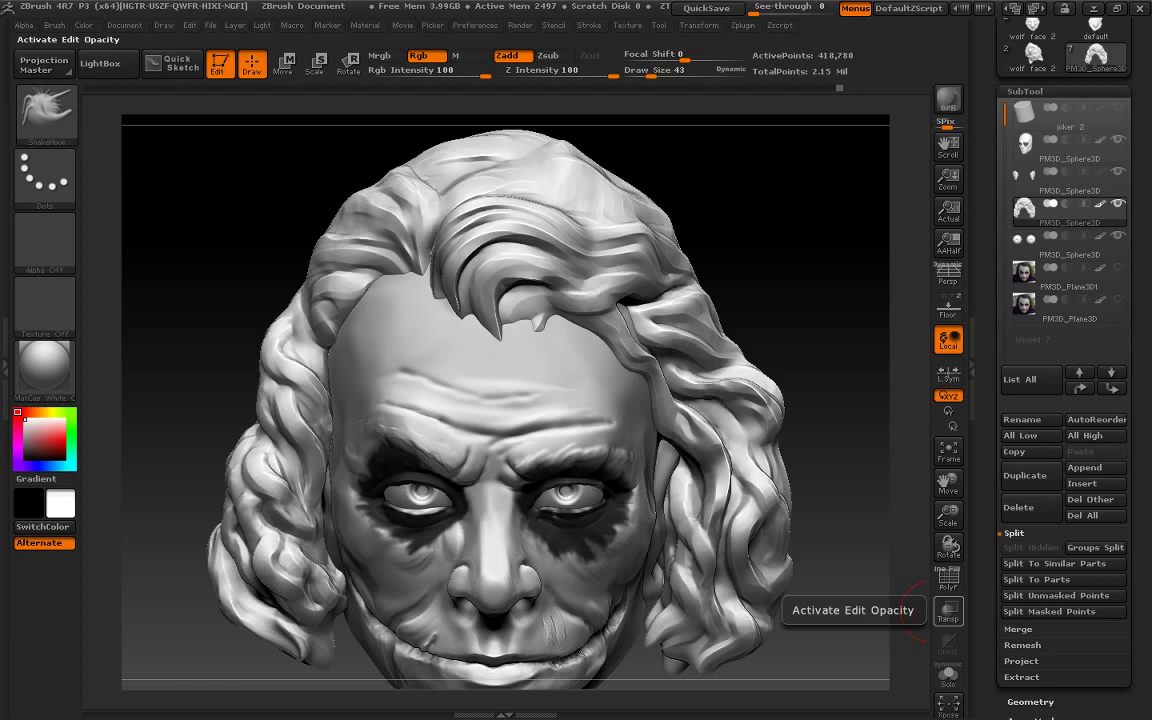
left_click_drag(948, 515, 955, 410)
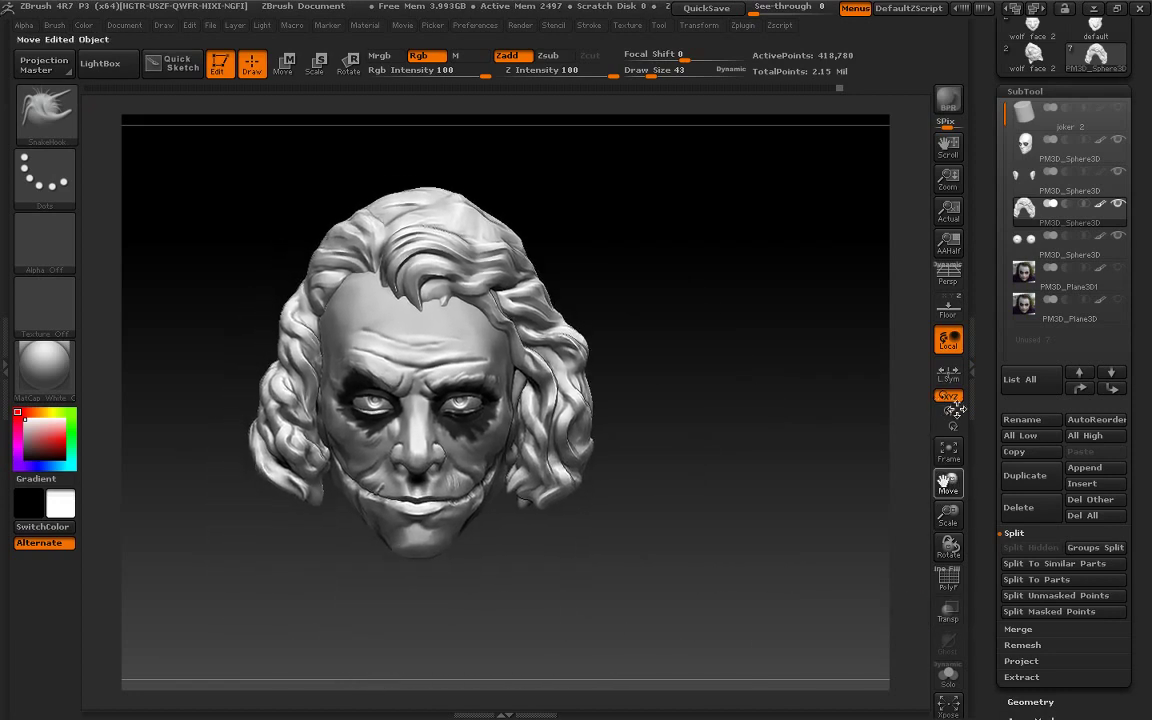
mouse_move(948, 515)
left_mouse_down()
mouse_move(943, 535)
mouse_move(941, 513)
left_mouse_up()
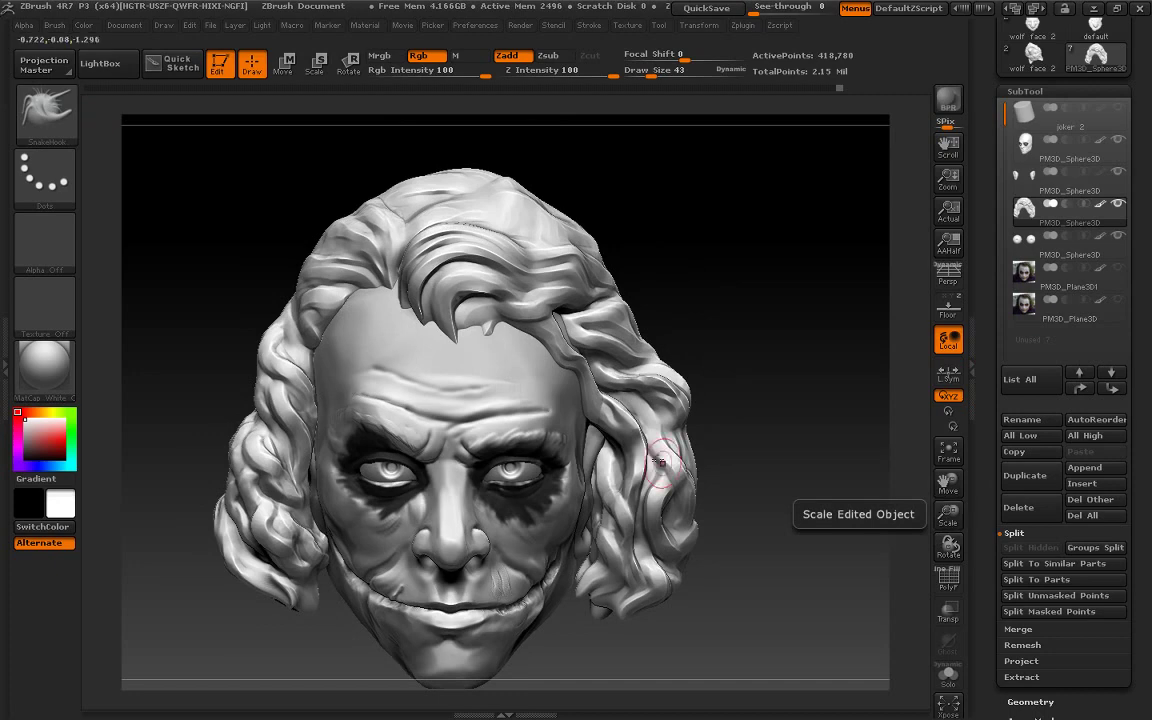
Build up clay on the crown hair with ClayBuildup at draw size 73
left_click(45, 110)
left_click(177, 141)
mouse_move(451, 241)
left_mouse_down()
mouse_move(504, 221)
mouse_move(463, 231)
mouse_move(499, 216)
mouse_move(474, 208)
left_mouse_up()
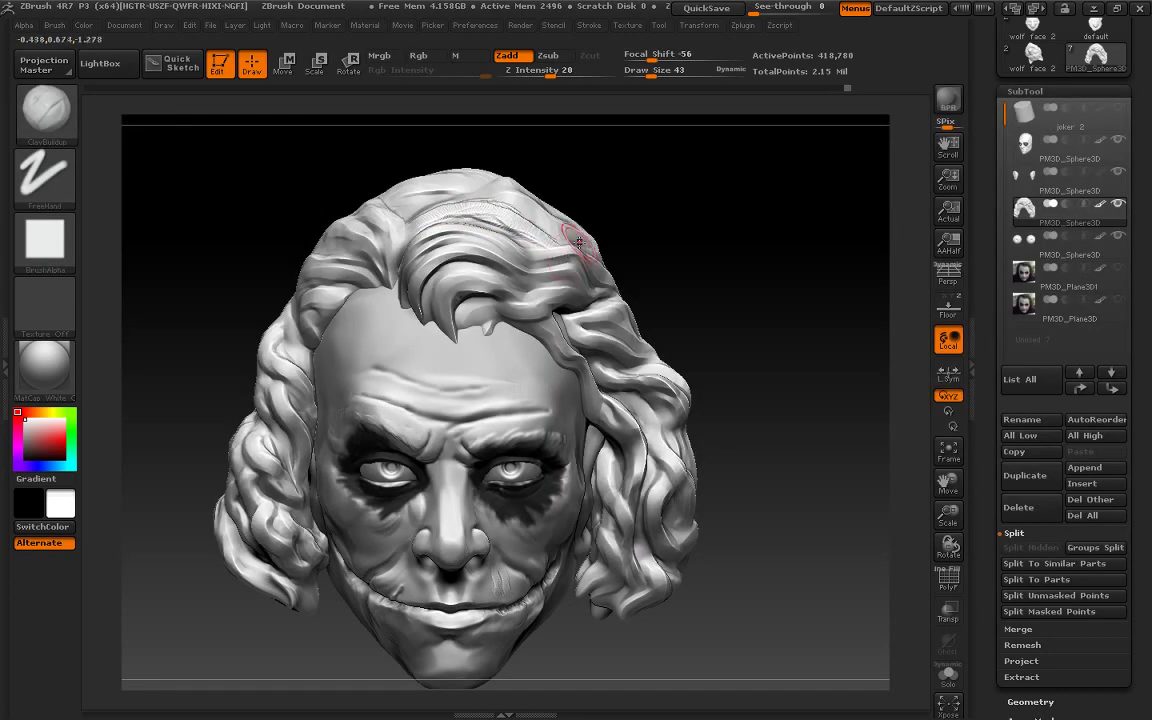
left_click_drag(784, 231, 662, 185)
left_click_drag(651, 75, 657, 75)
mouse_move(651, 110)
left_mouse_down()
mouse_move(588, 194)
mouse_move(505, 144)
mouse_move(455, 153)
left_mouse_up()
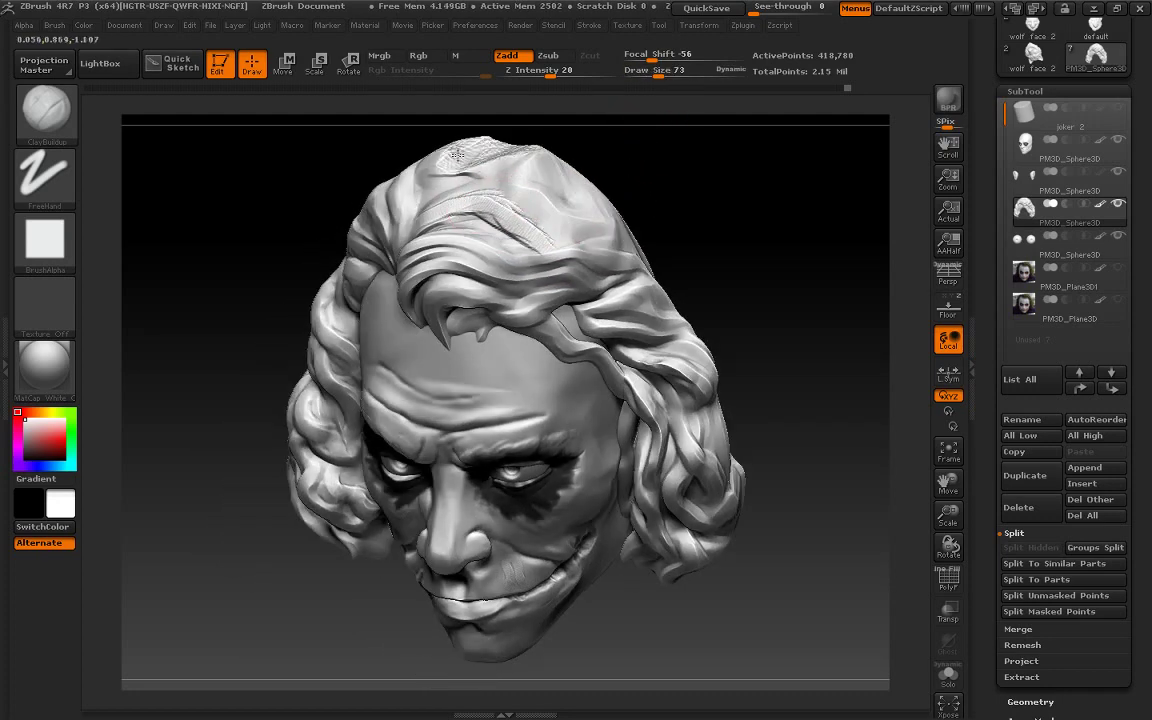
mouse_move(597, 159)
left_mouse_down()
mouse_move(507, 165)
mouse_move(440, 142)
mouse_move(453, 148)
mouse_move(342, 162)
mouse_move(420, 165)
left_mouse_up()
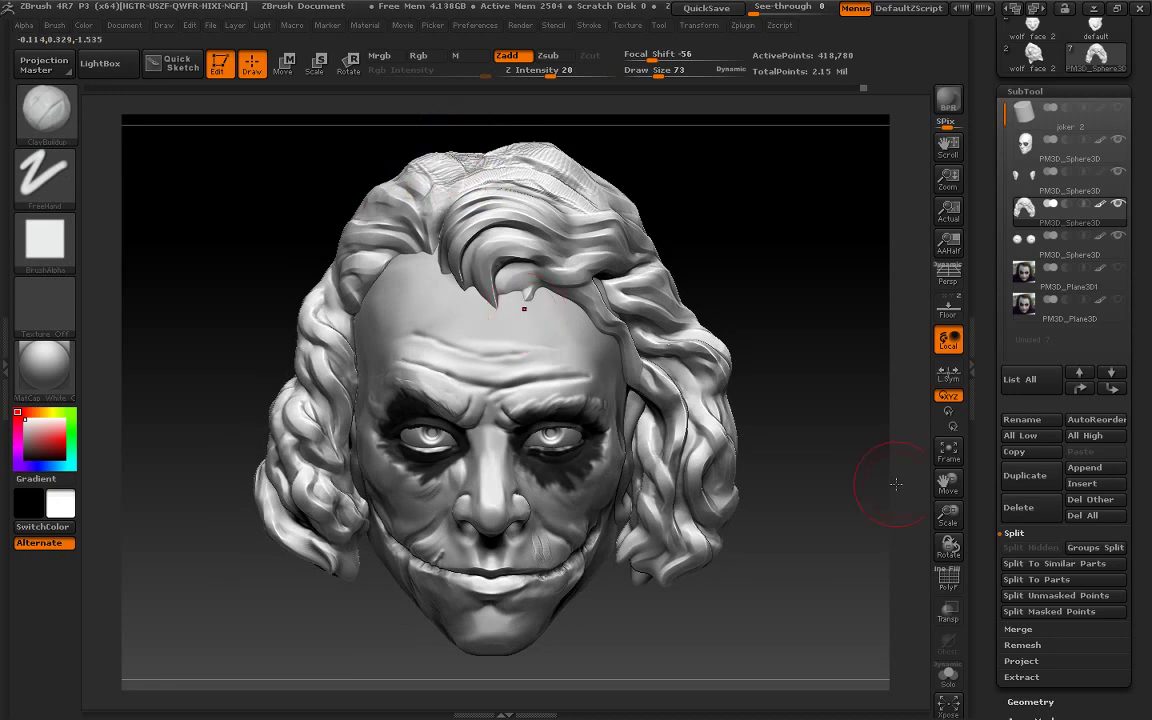
Reshape the hair with the Move brush, then build up the left hair strands with ClayBuildup
left_click(45, 110)
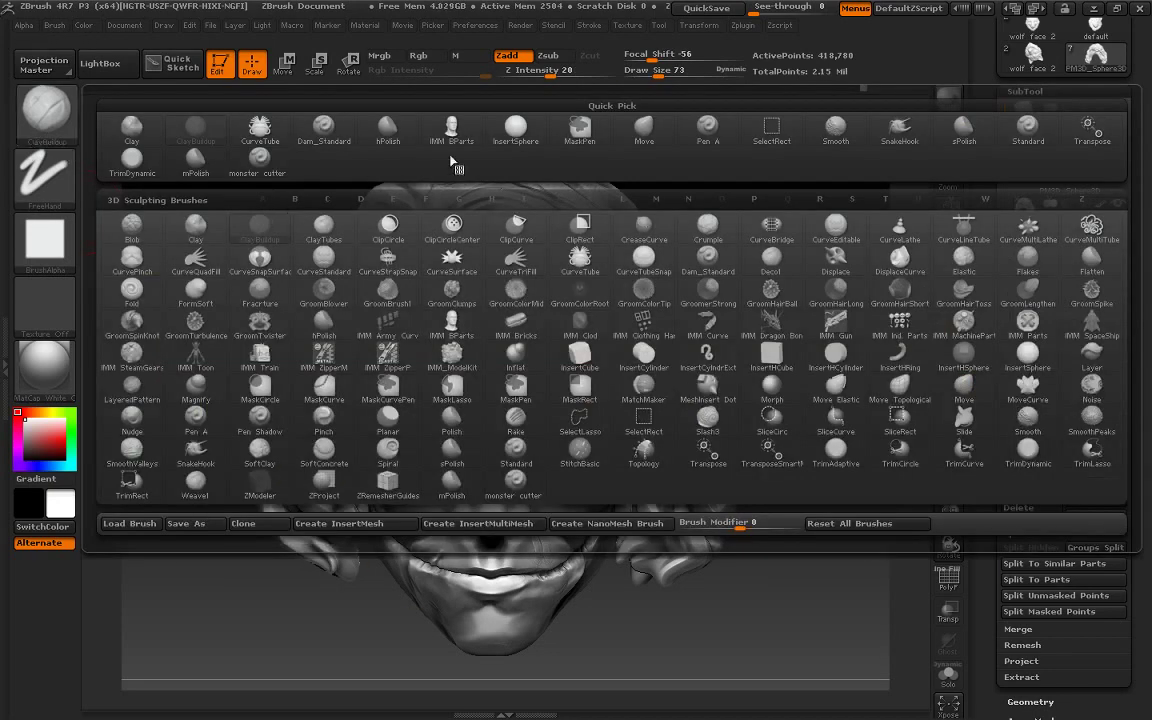
left_click(649, 134)
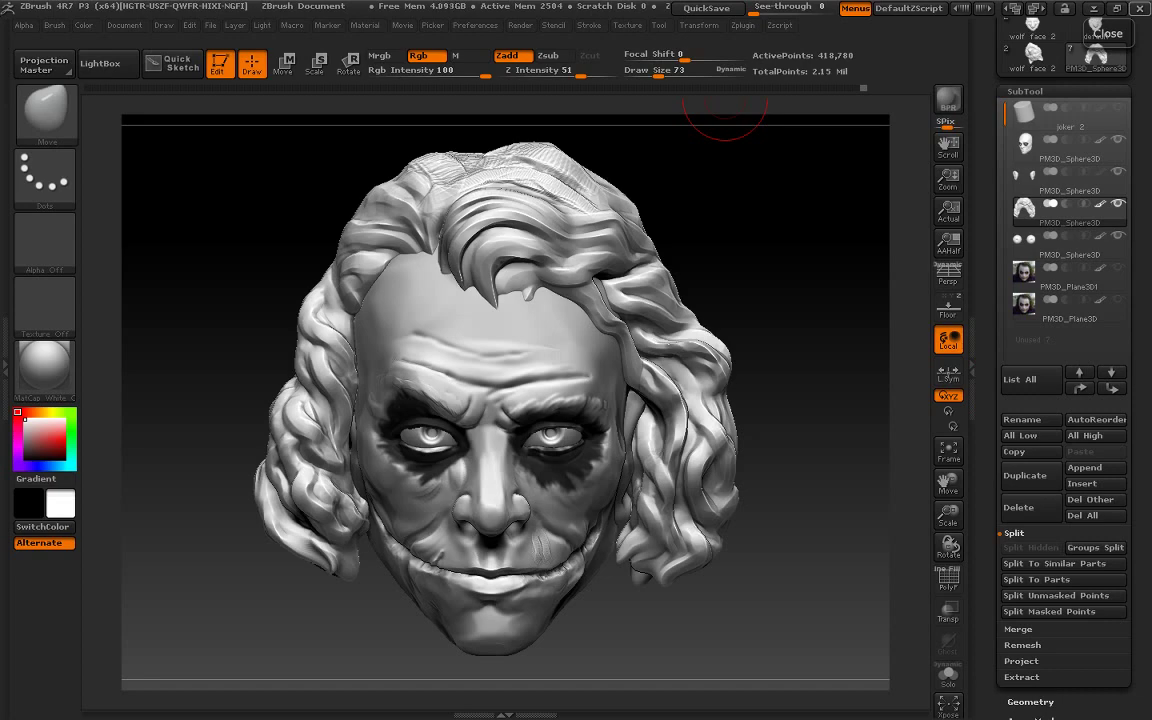
left_click_drag(725, 108, 817, 581)
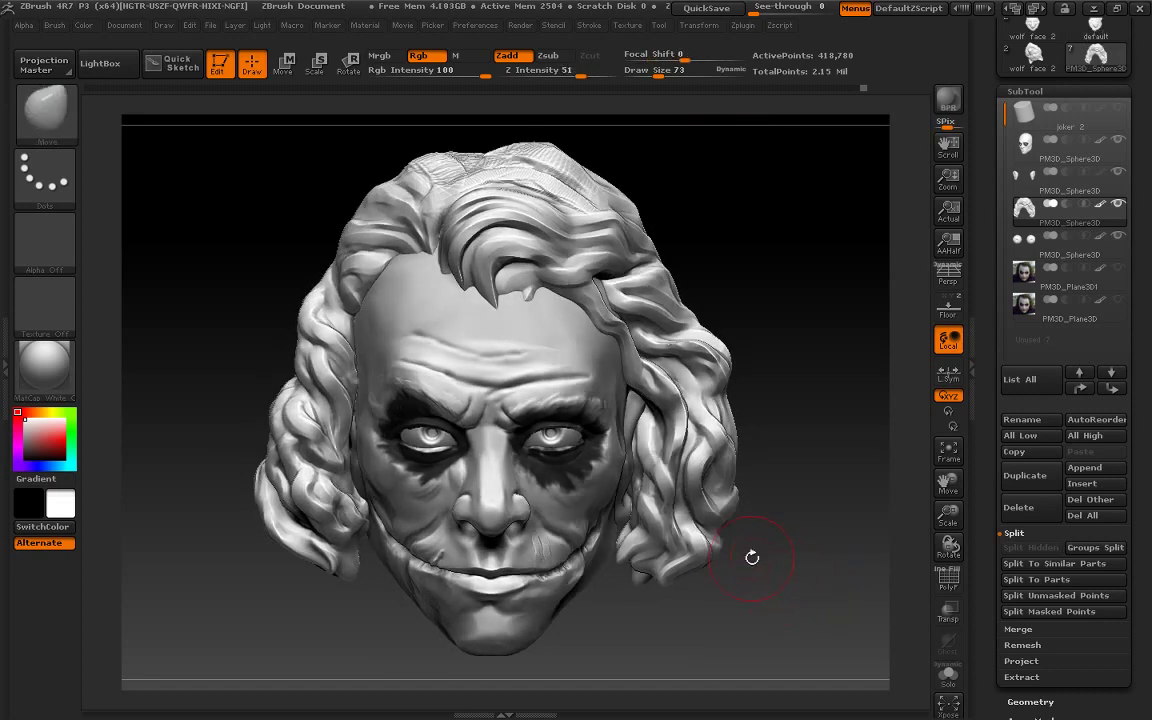
left_click(45, 112)
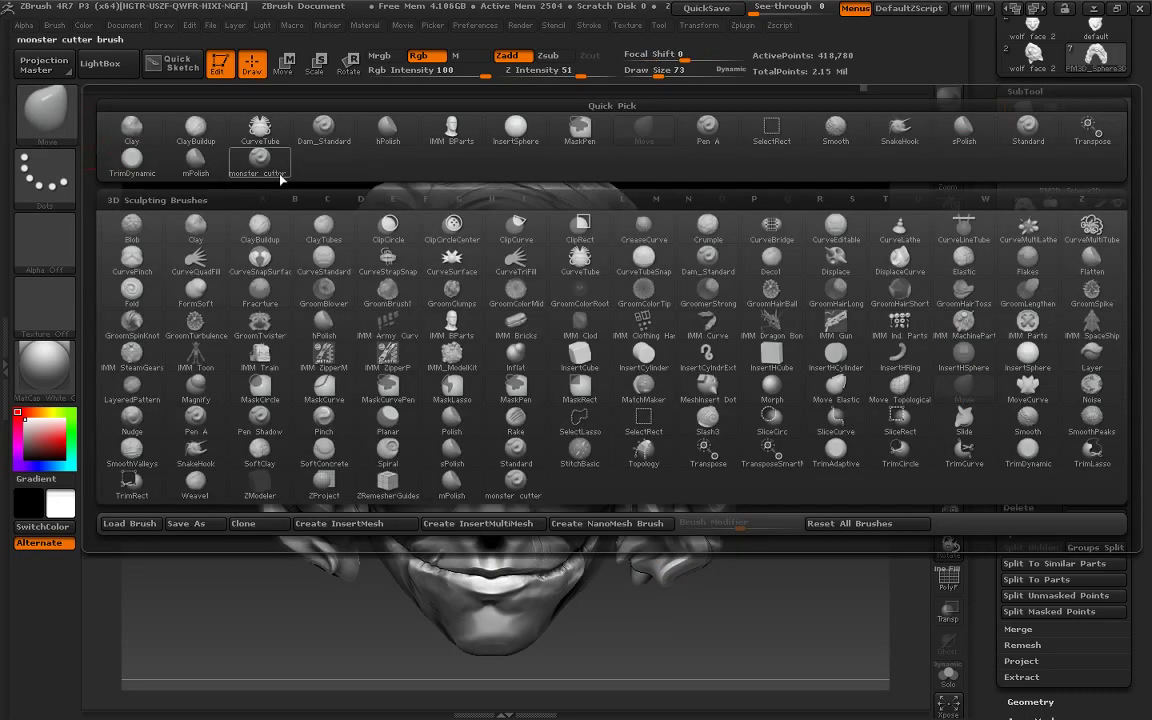
left_click(195, 125)
left_click_drag(185, 303, 604, 113)
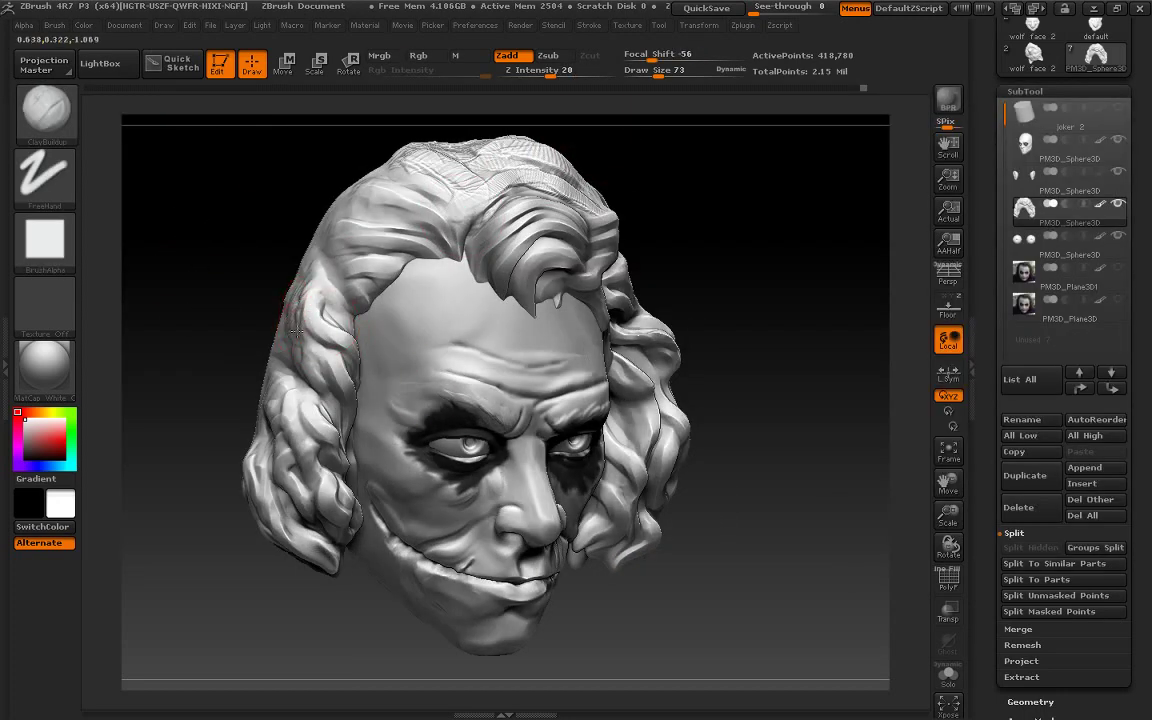
mouse_move(296, 331)
left_mouse_down()
mouse_move(268, 238)
mouse_move(270, 265)
mouse_move(318, 261)
left_mouse_up()
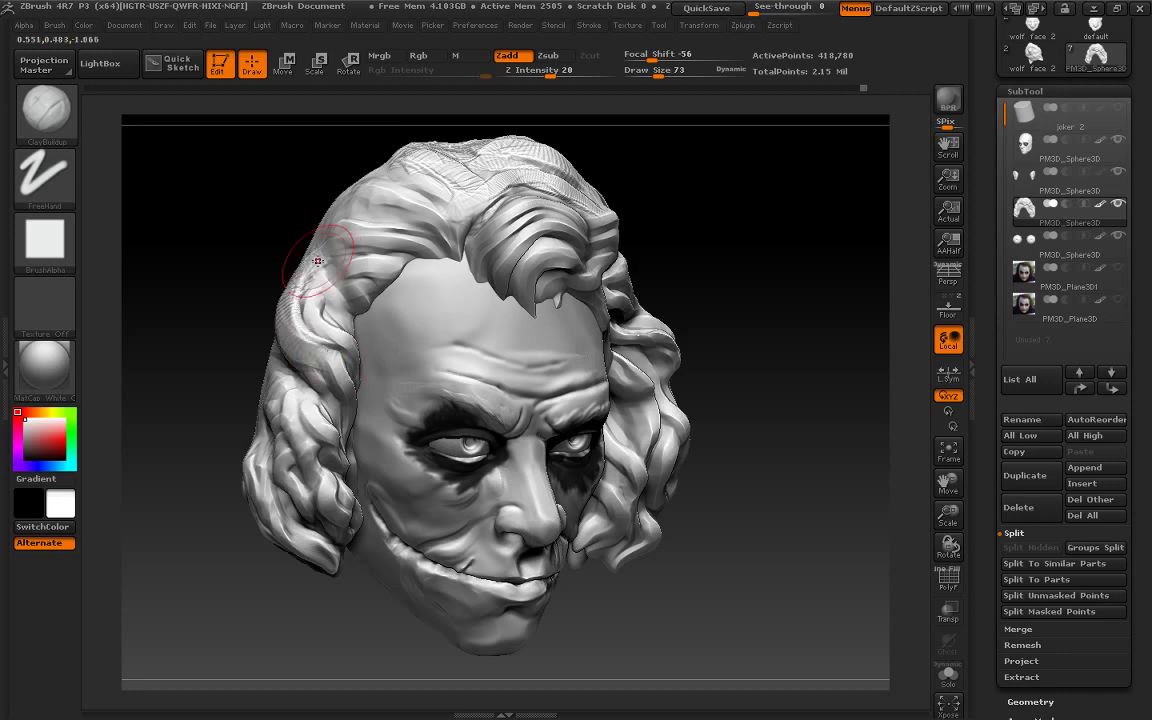
left_click_drag(680, 230, 818, 283, "shift")
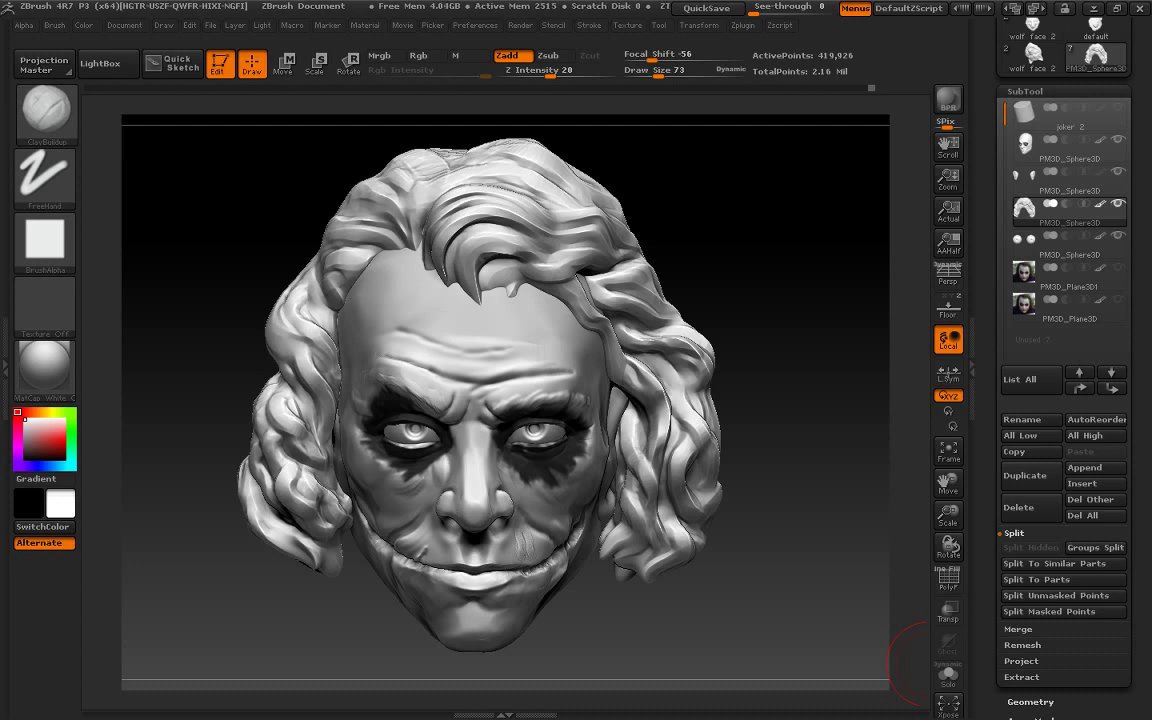
Compare the hair against an earlier Undo History state, return to the latest, and reduce Draw Size to 30
mouse_move(948, 545)
left_mouse_down()
mouse_move(950, 485)
mouse_move(856, 434)
left_mouse_up()
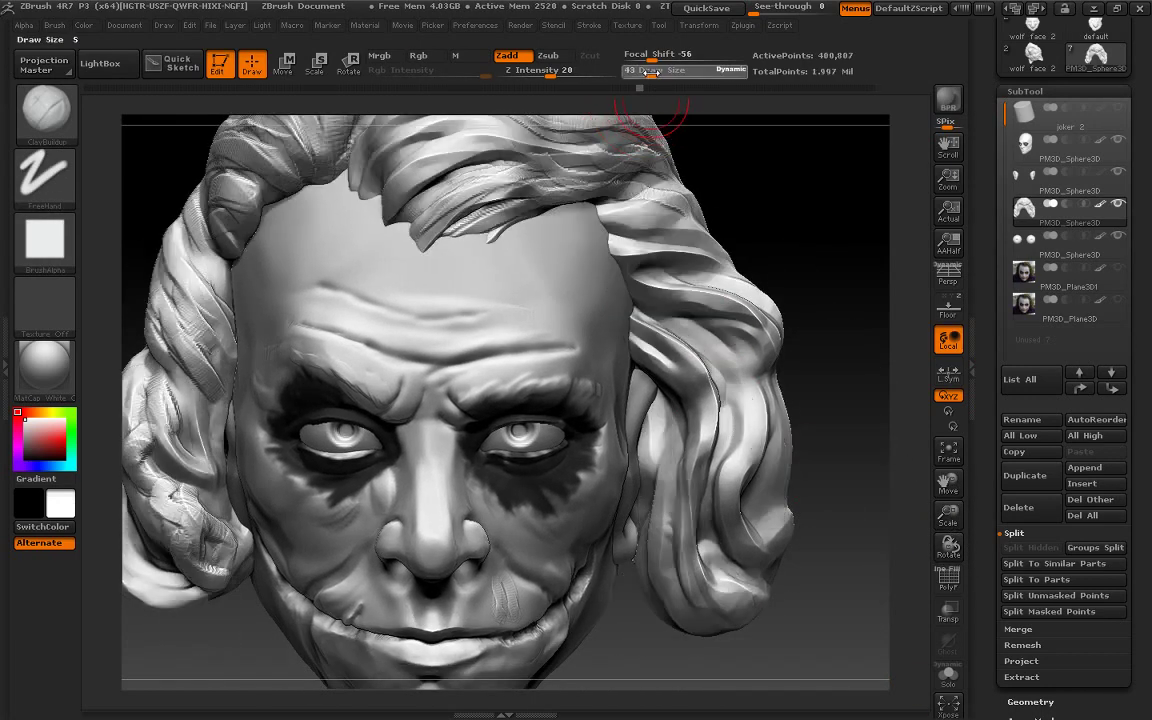
left_click_drag(650, 72, 880, 89)
left_click_drag(660, 72, 648, 70)
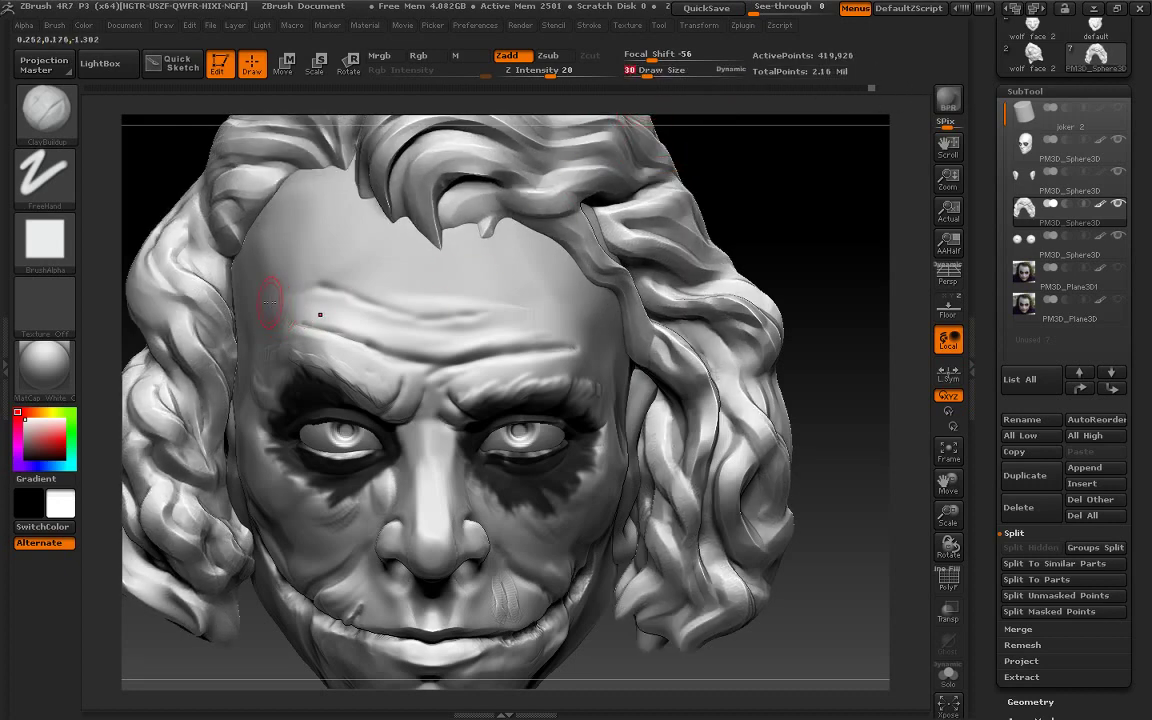
Select the head subtool, then carve and smooth crossing wrinkles on the left forehead
left_click(297, 303, "alt")
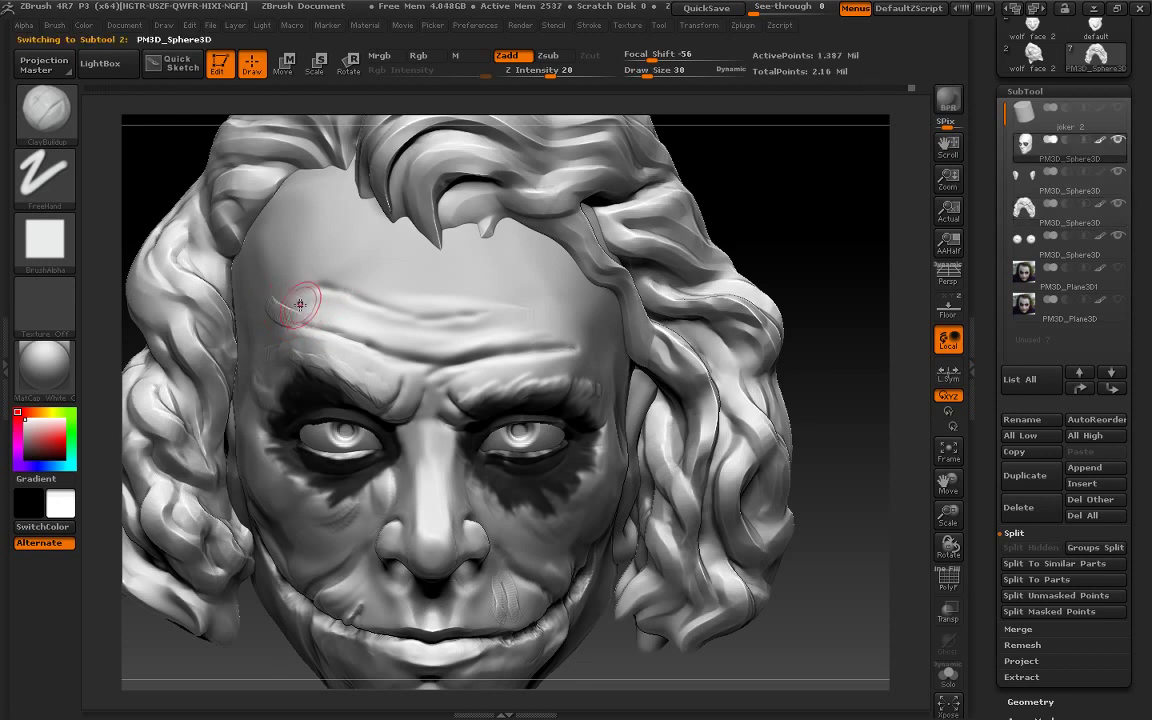
mouse_move(299, 304)
left_mouse_down()
mouse_move(352, 329)
mouse_move(340, 300)
mouse_move(417, 344)
left_mouse_up()
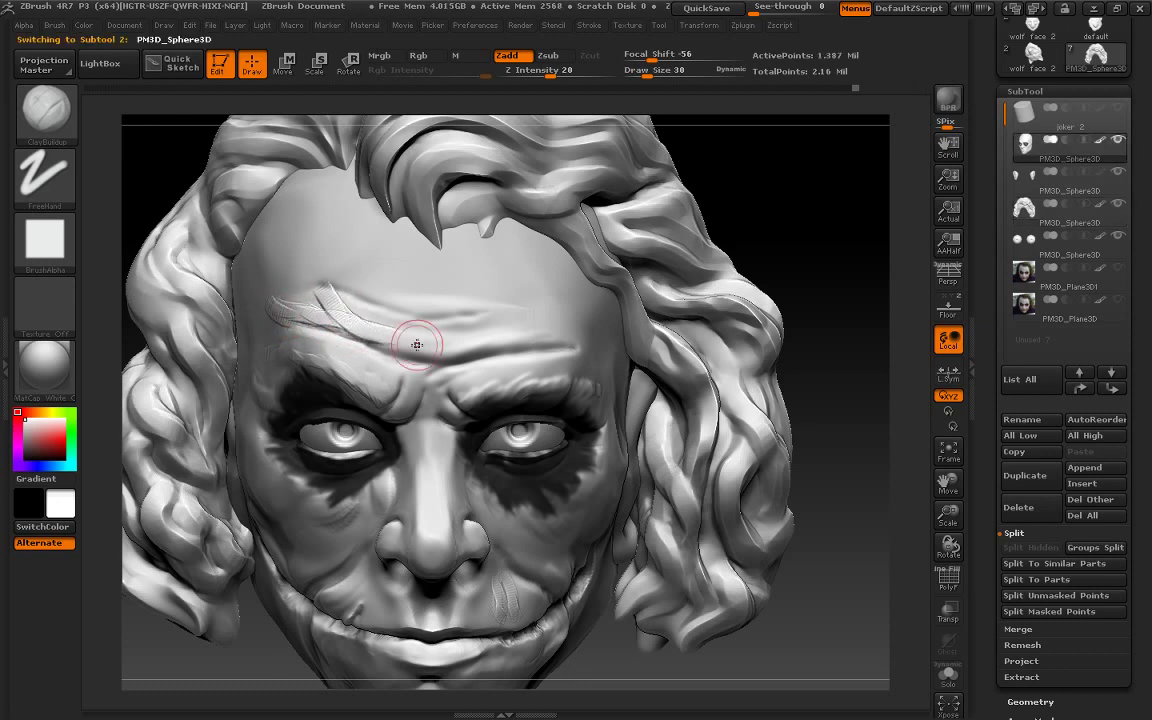
mouse_move(297, 272)
left_mouse_down("shift")
mouse_move(348, 330)
mouse_move(320, 300)
left_mouse_up("shift")
left_click_drag(963, 482, 100, 110)
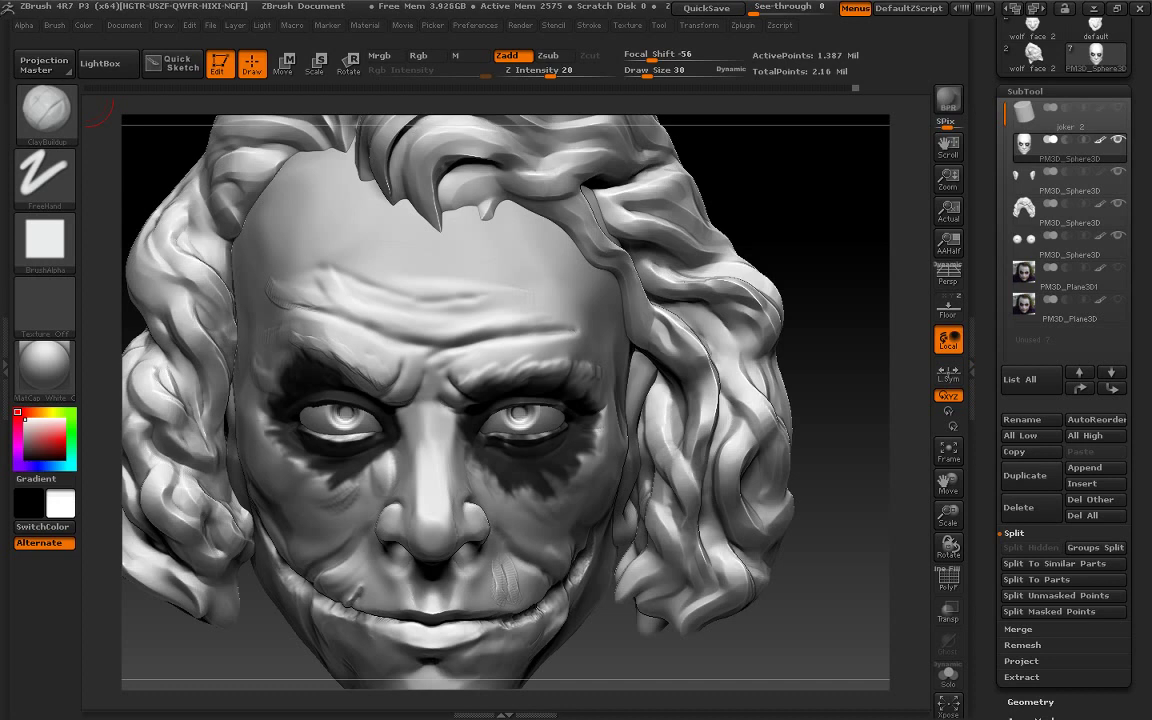
Define the crease above the left brow with the hPolish brush
left_click(45, 108)
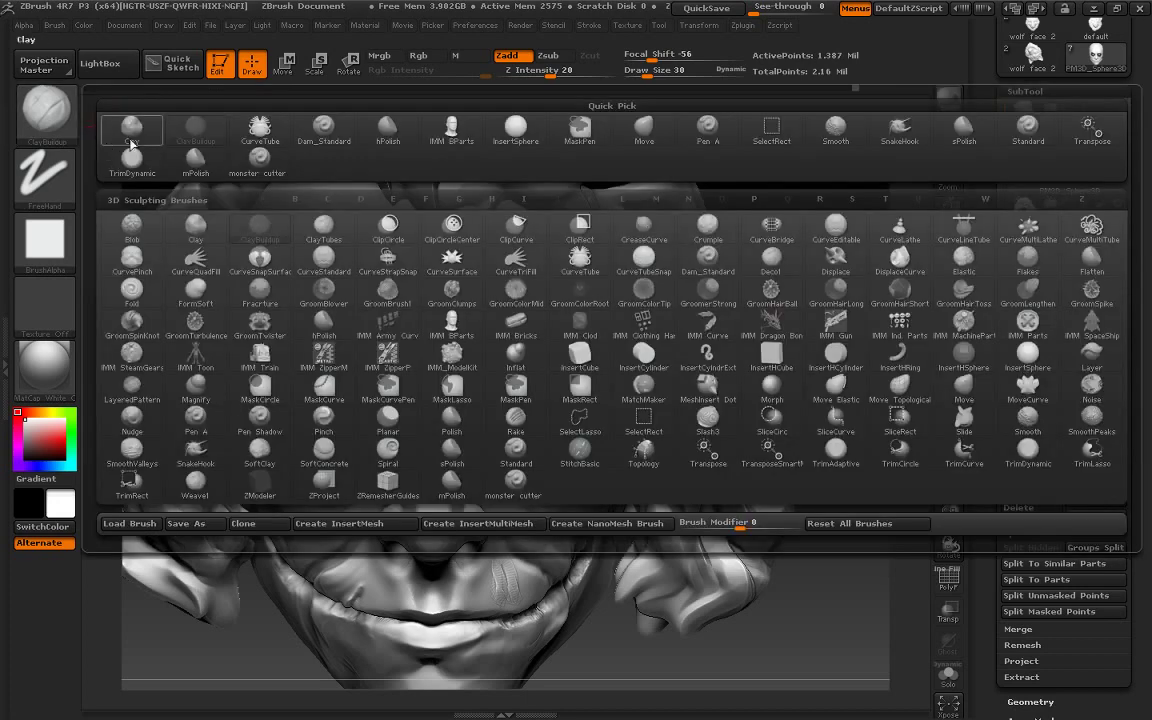
left_click(380, 128)
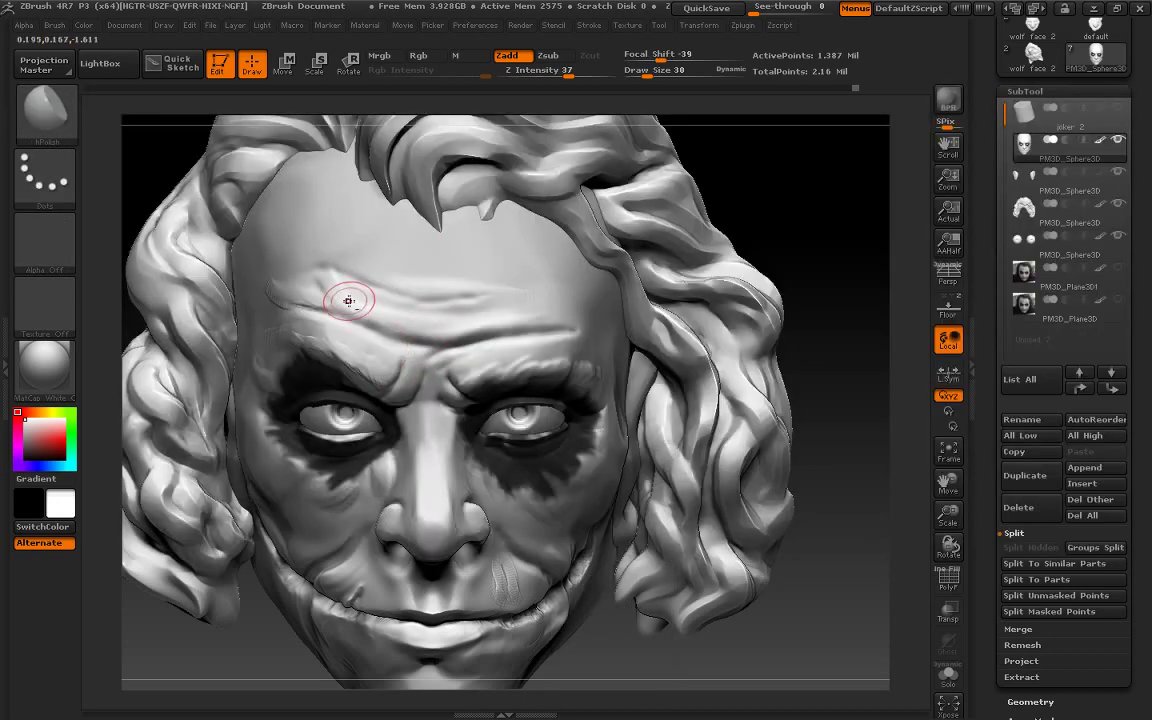
left_click_drag(411, 329, 342, 298)
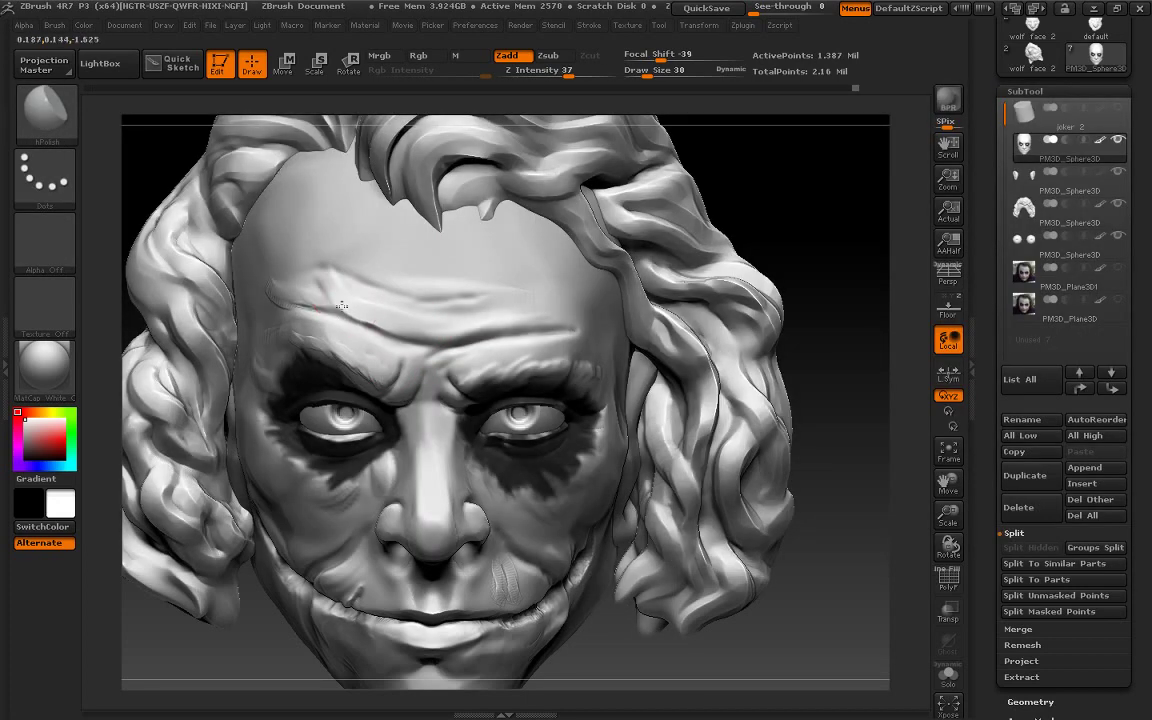
mouse_move(765, 160)
left_mouse_down()
mouse_move(789, 175)
mouse_move(800, 257)
mouse_move(749, 317)
mouse_move(690, 270)
left_mouse_up()
Carve and soften further forehead creases with the Dam_Standard brush
left_click(45, 108)
left_click(320, 145)
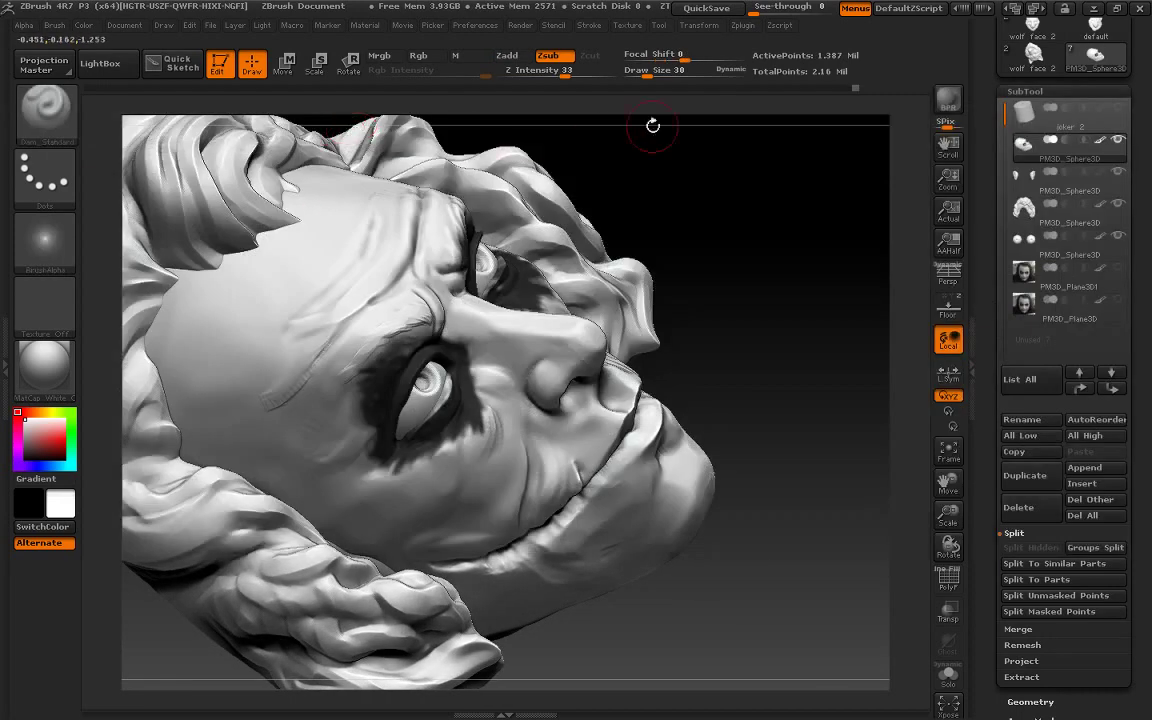
mouse_move(380, 308)
left_mouse_down()
mouse_move(334, 321)
mouse_move(373, 296)
mouse_move(356, 302)
left_mouse_up()
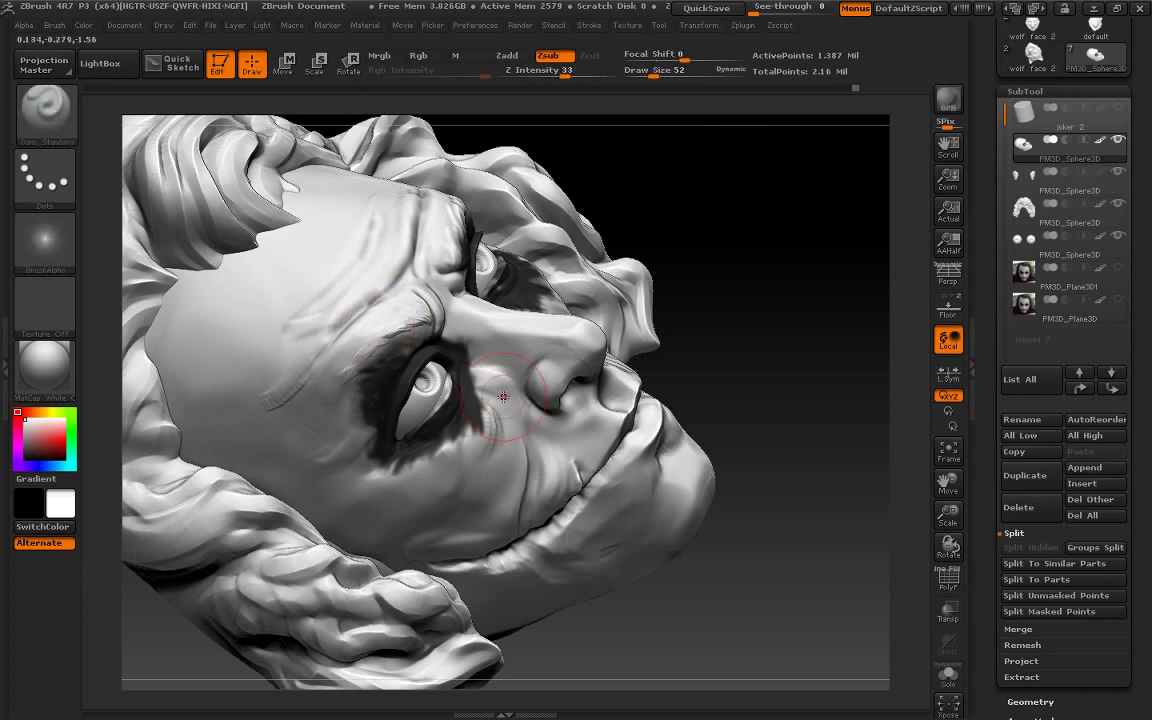
key("b")
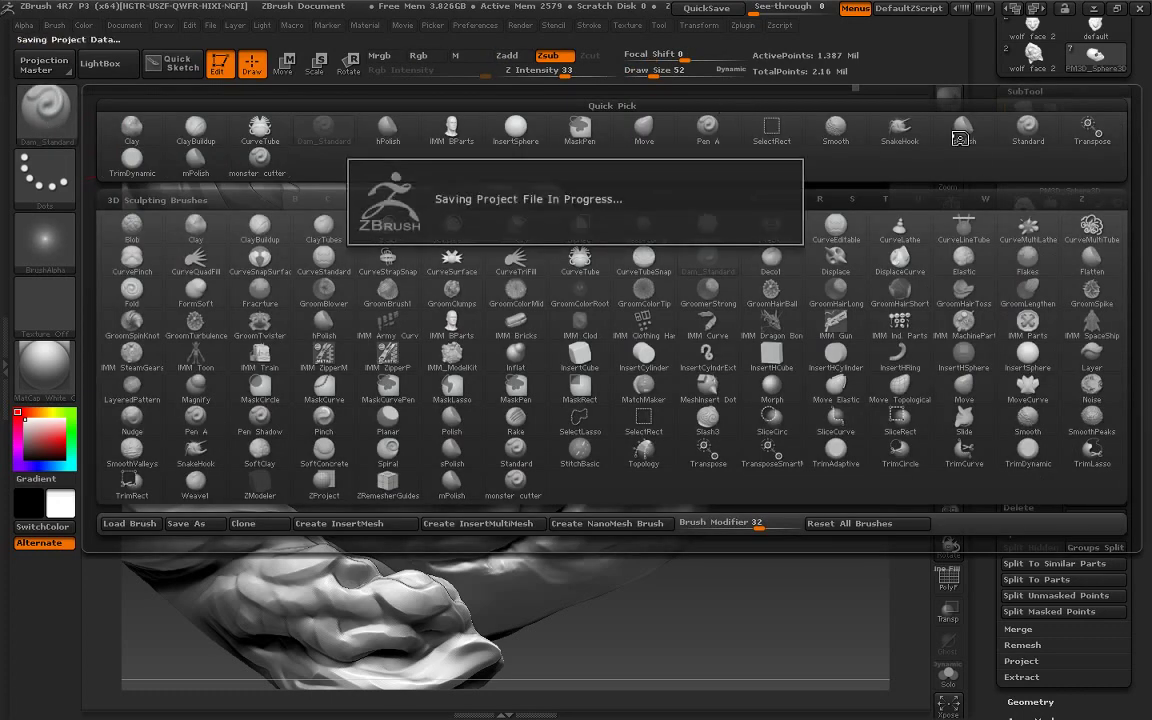
left_click(195, 158)
key("b")
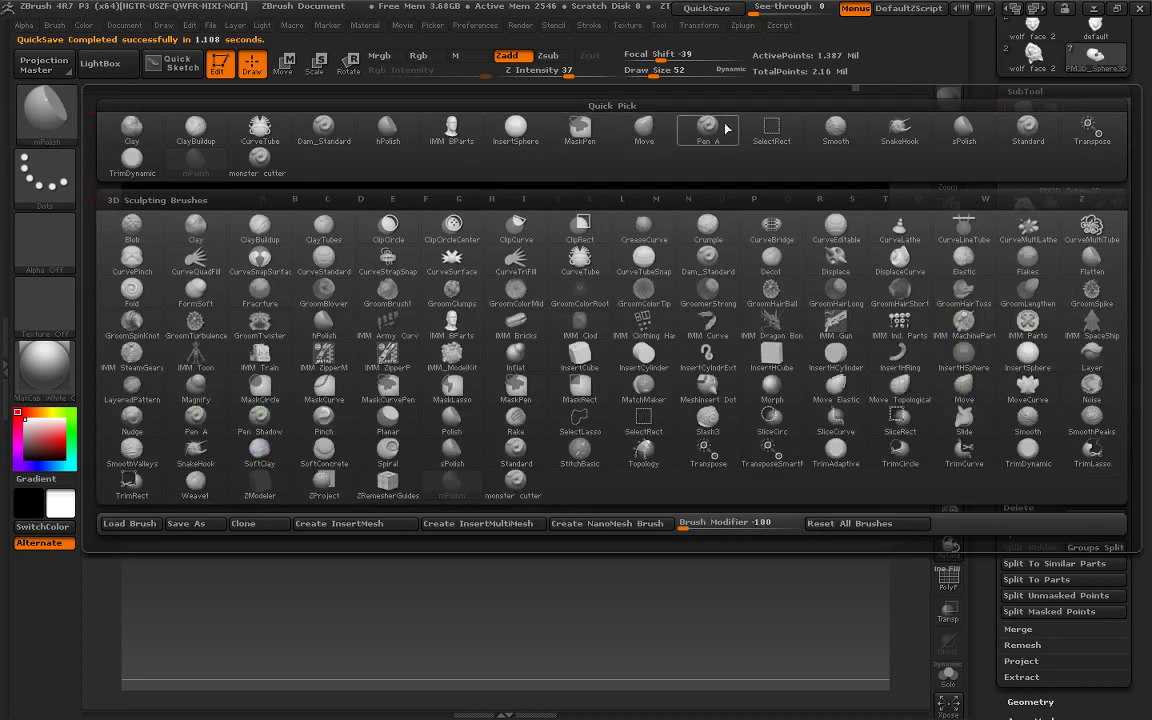
left_click(963, 126)
key("b")
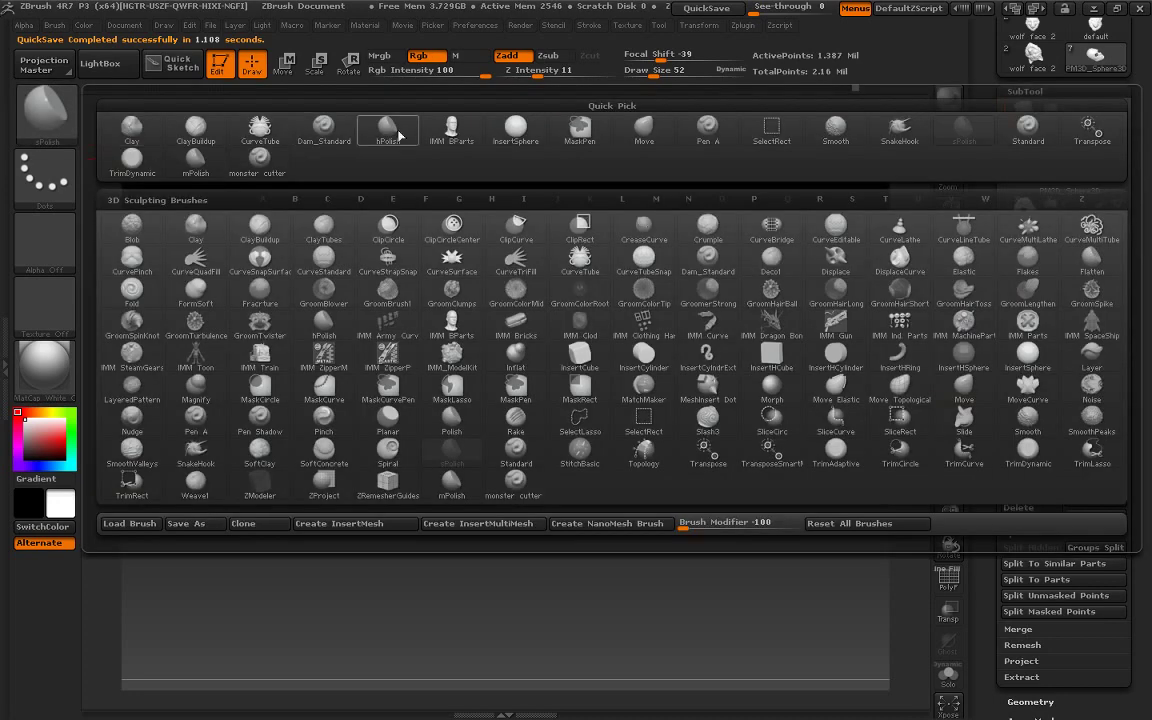
left_click(364, 128)
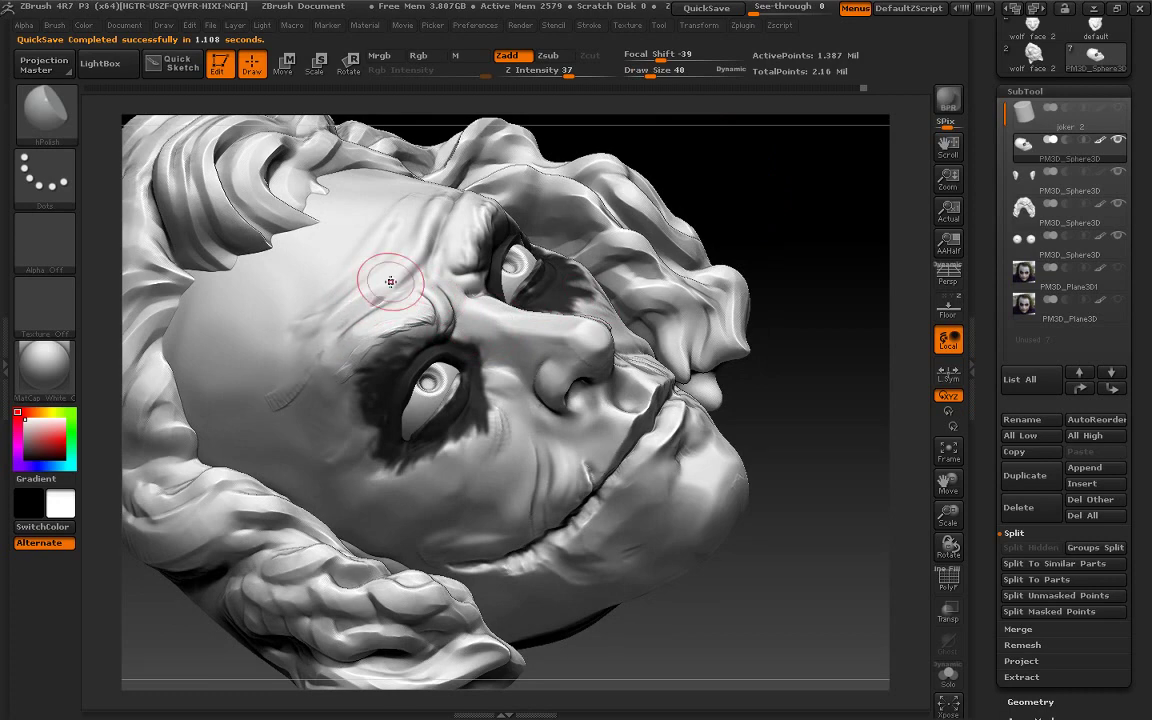
mouse_move(784, 186)
left_mouse_down()
mouse_move(851, 268)
mouse_move(385, 257)
left_mouse_up()
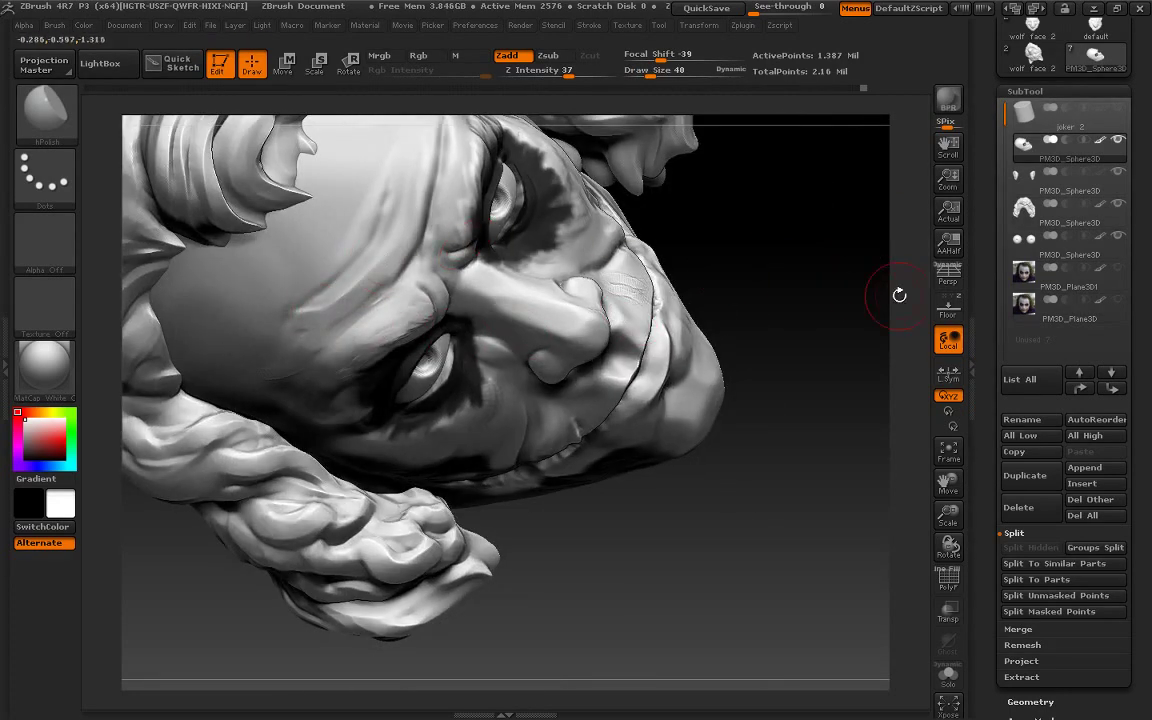
mouse_move(897, 291)
left_mouse_down()
mouse_move(812, 301)
mouse_move(812, 342)
mouse_move(895, 317)
left_mouse_up()
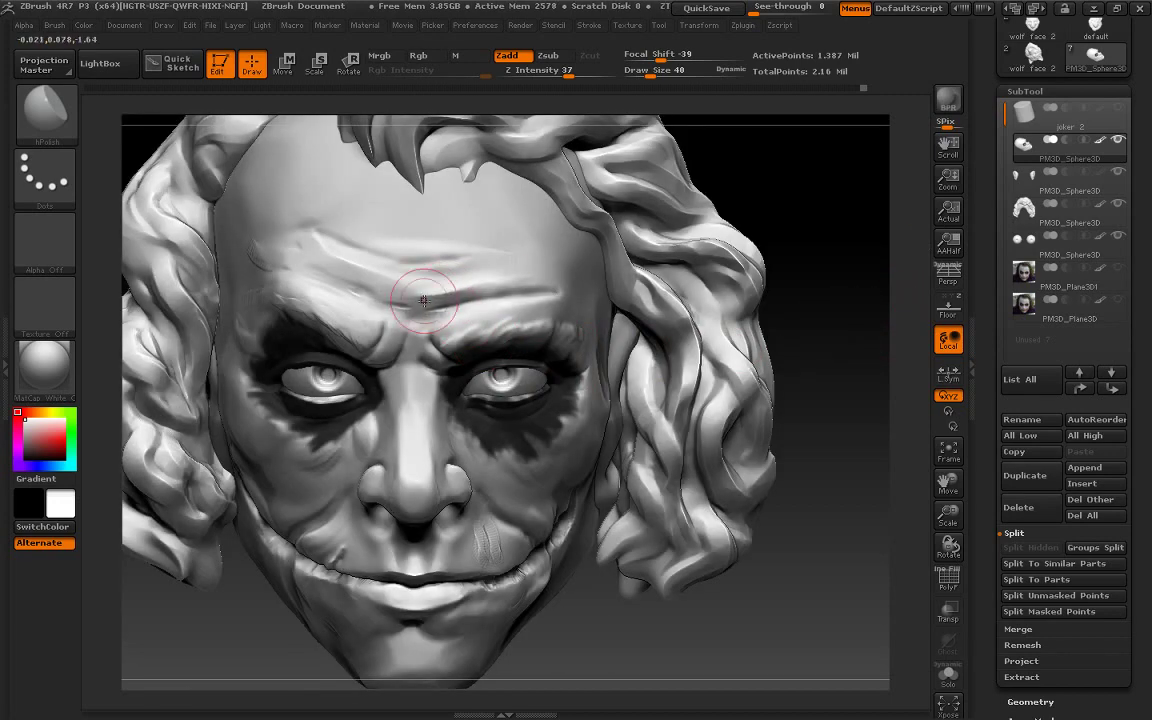
left_click_drag(948, 484, 952, 500)
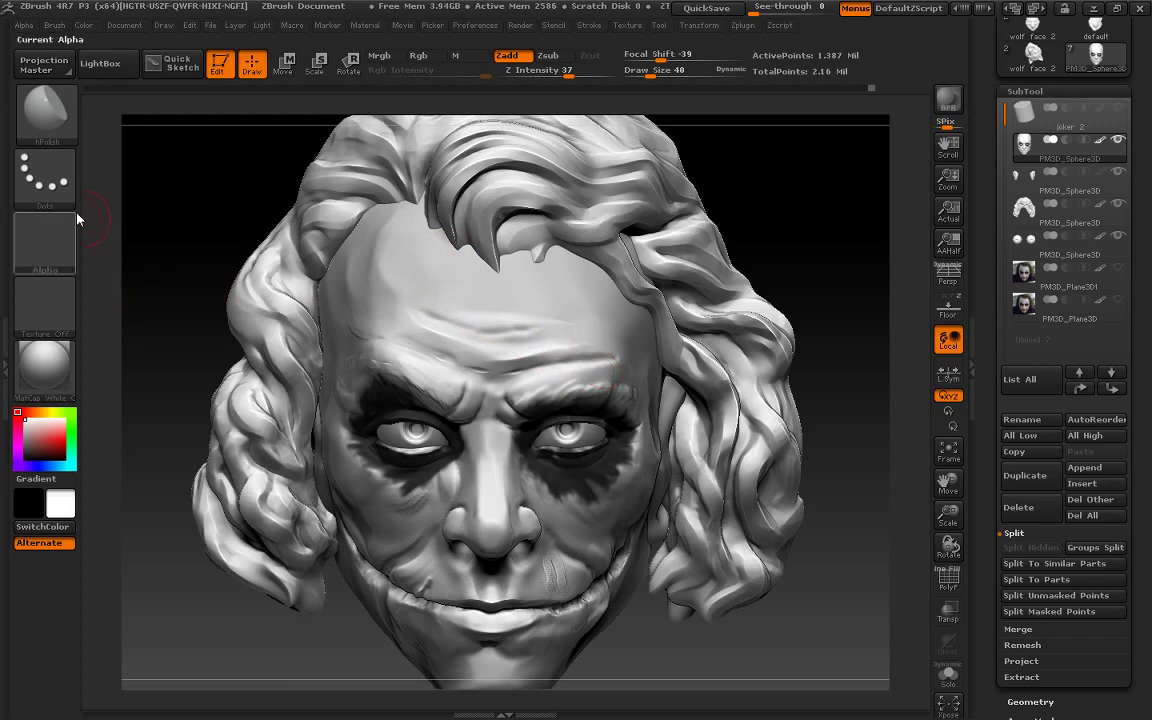
Cut creases across the middle and upper-right forehead with Dam_Standard at Draw Size 58, then Shift-smooth
left_click(45, 112)
left_click(291, 118)
left_click_drag(651, 72, 658, 72)
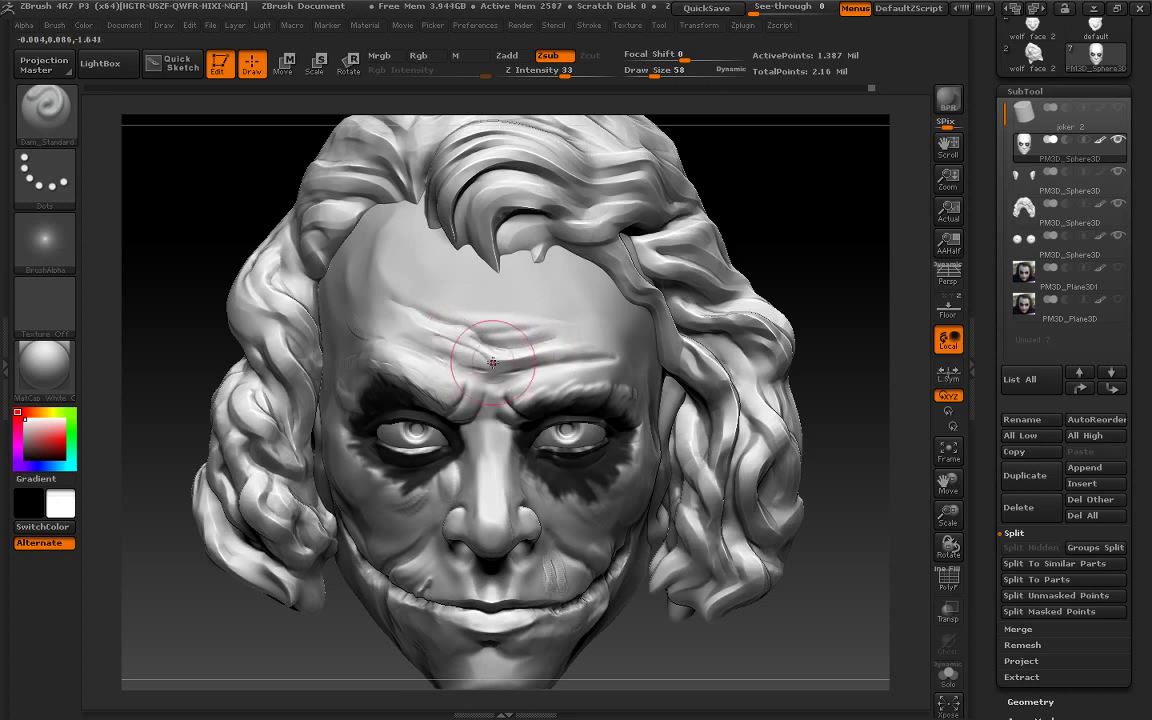
left_click_drag(437, 347, 586, 329)
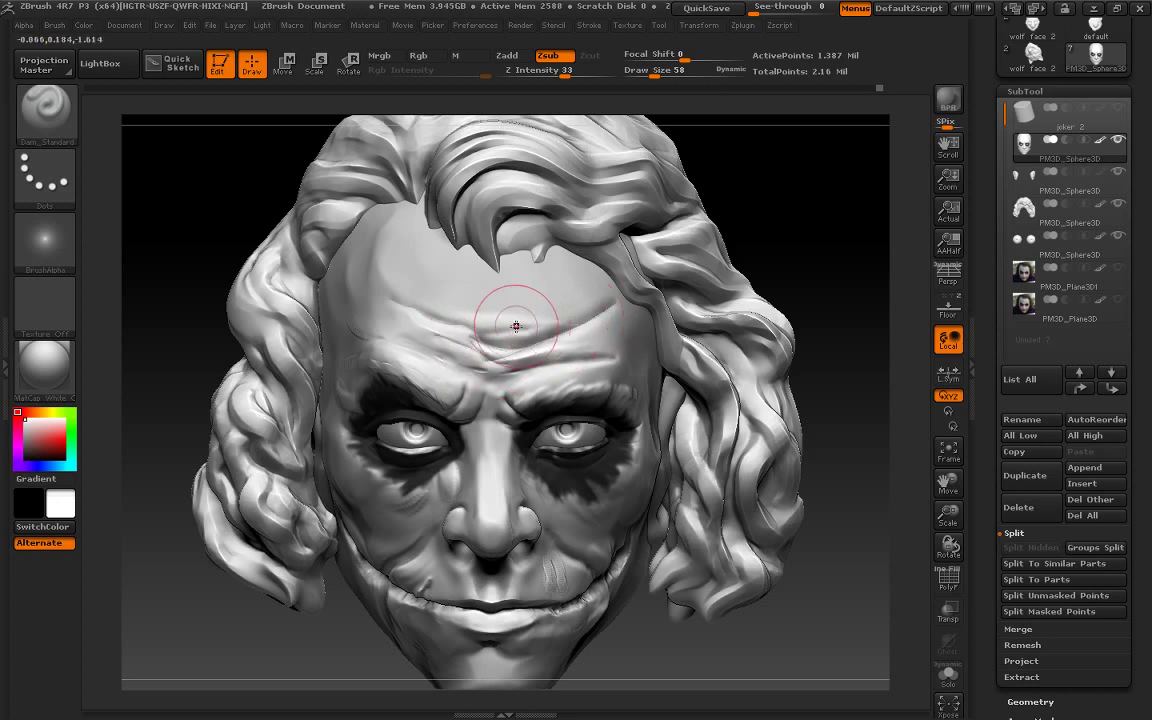
left_click_drag(586, 265, 535, 318)
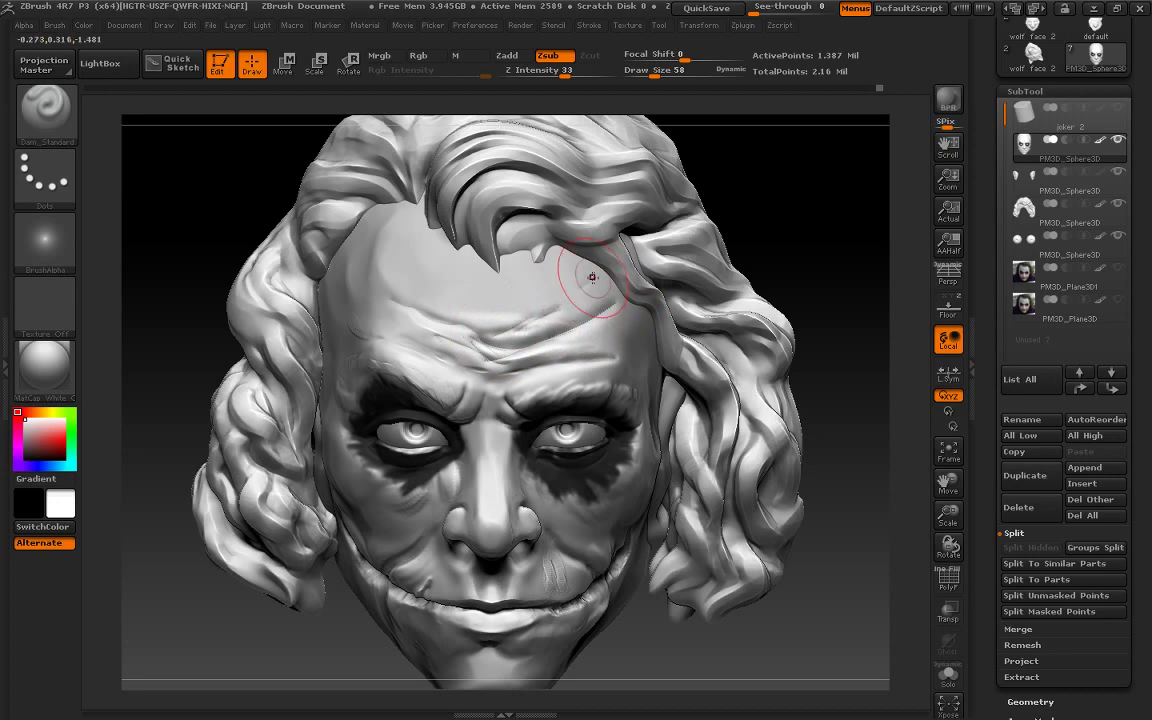
key("shift")
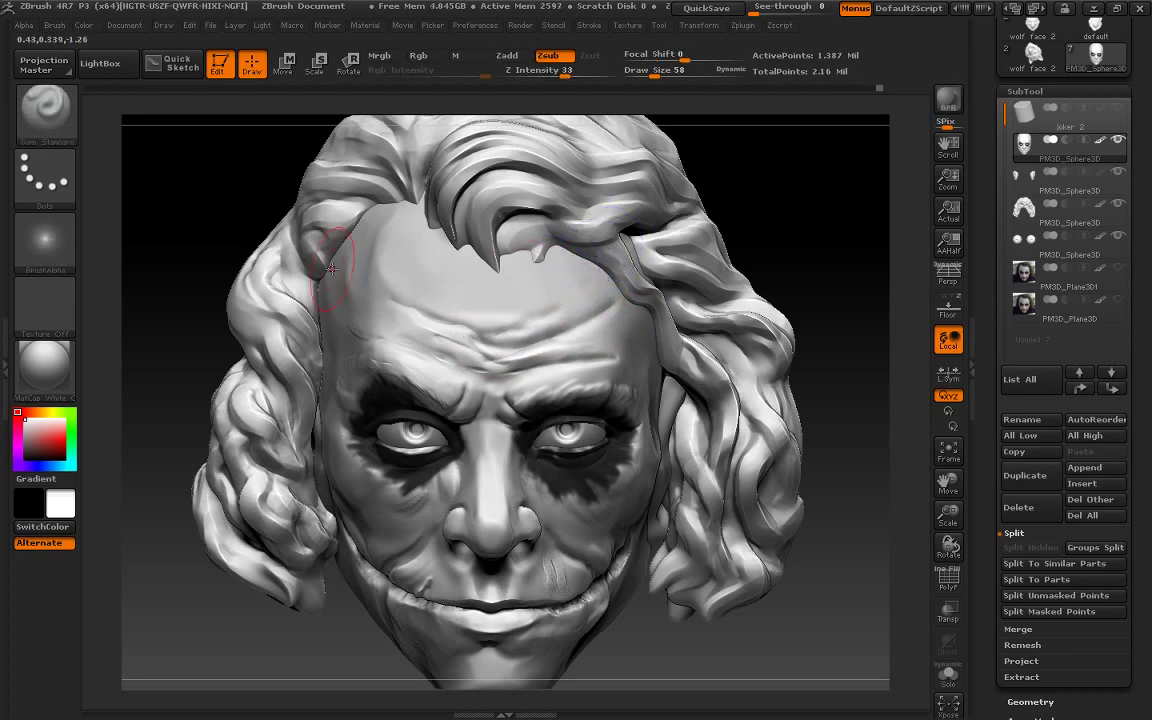
Polish the forehead wrinkles with the hPolish brush
left_click(45, 108)
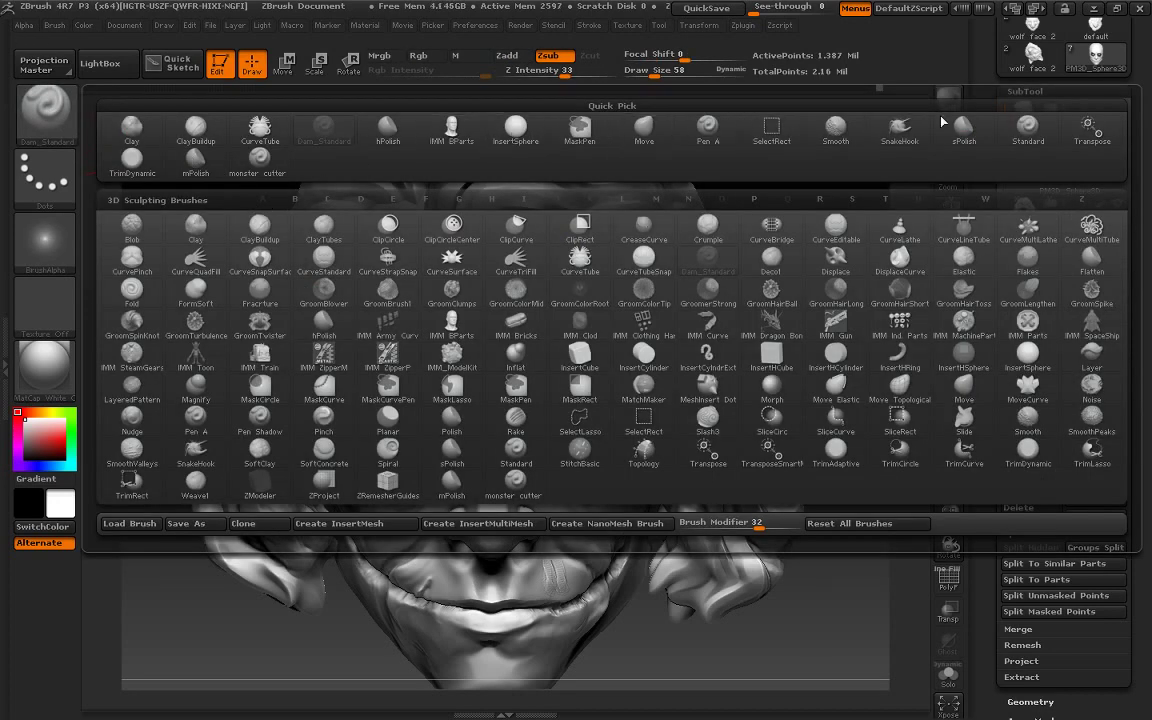
left_click(186, 156)
key("b")
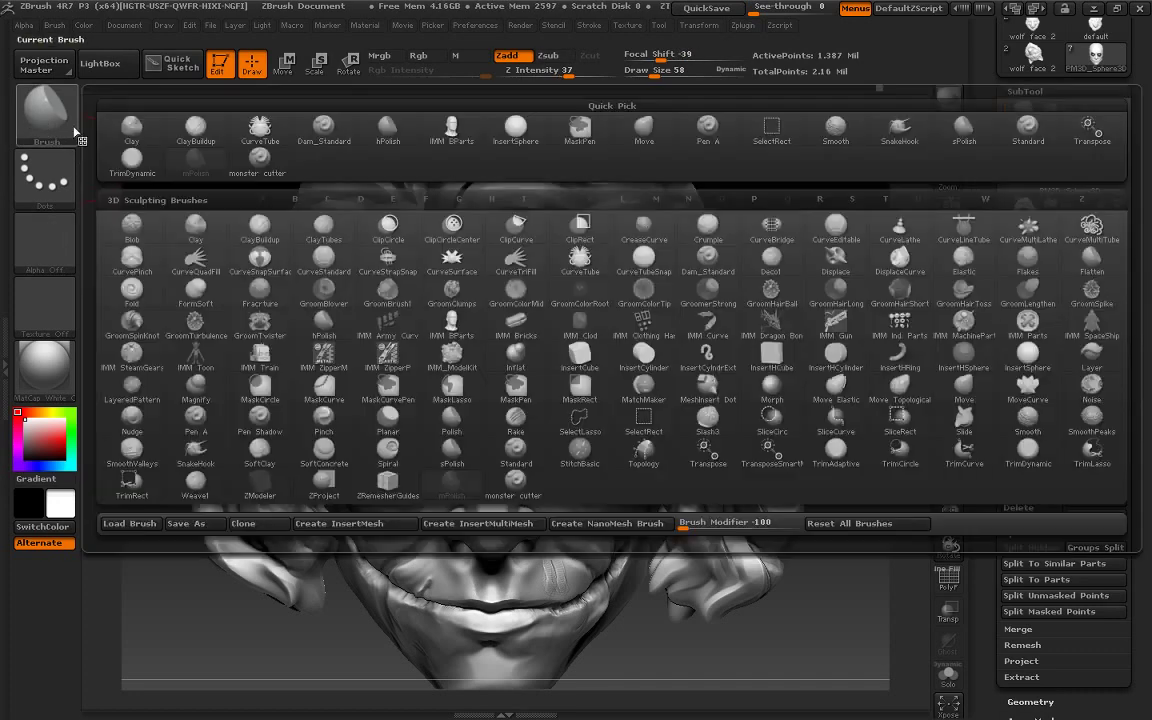
left_click(387, 128)
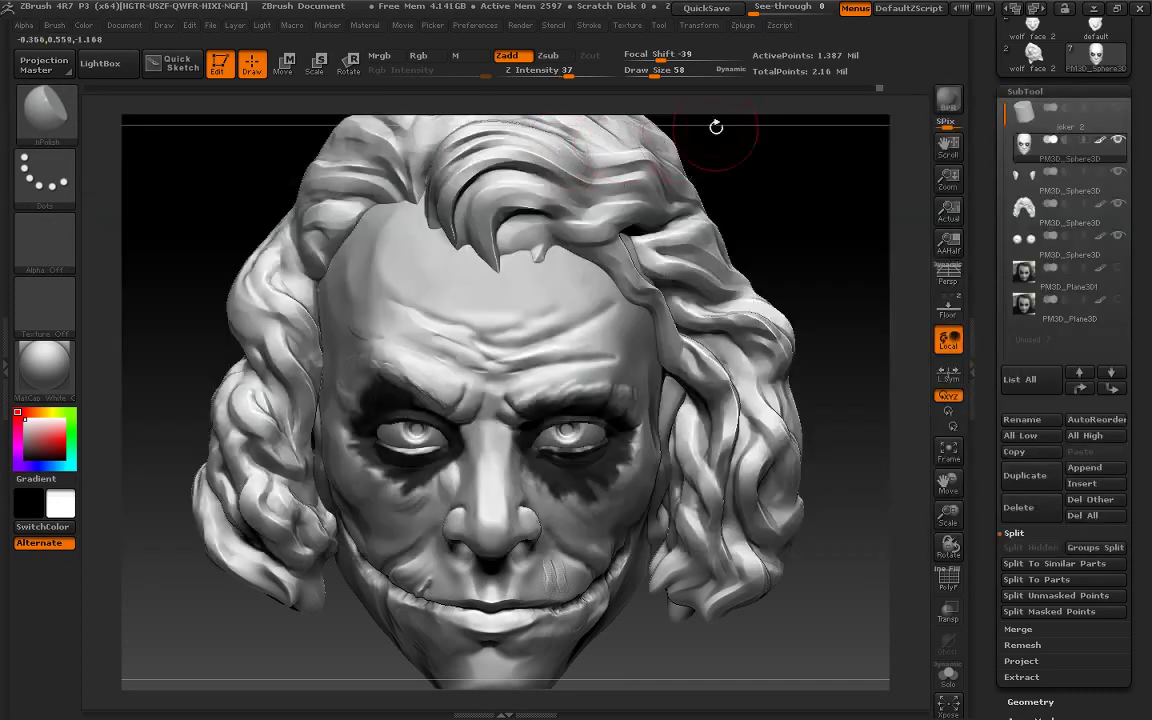
left_click_drag(502, 345, 470, 300)
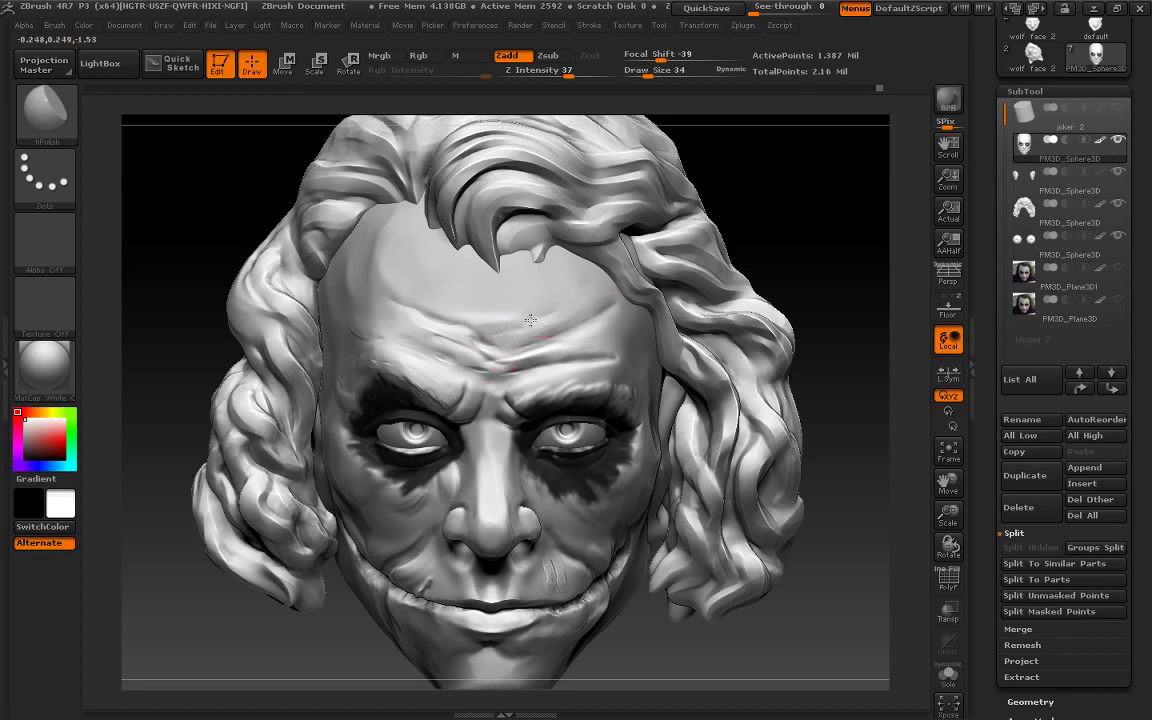
left_click_drag(470, 318, 540, 297)
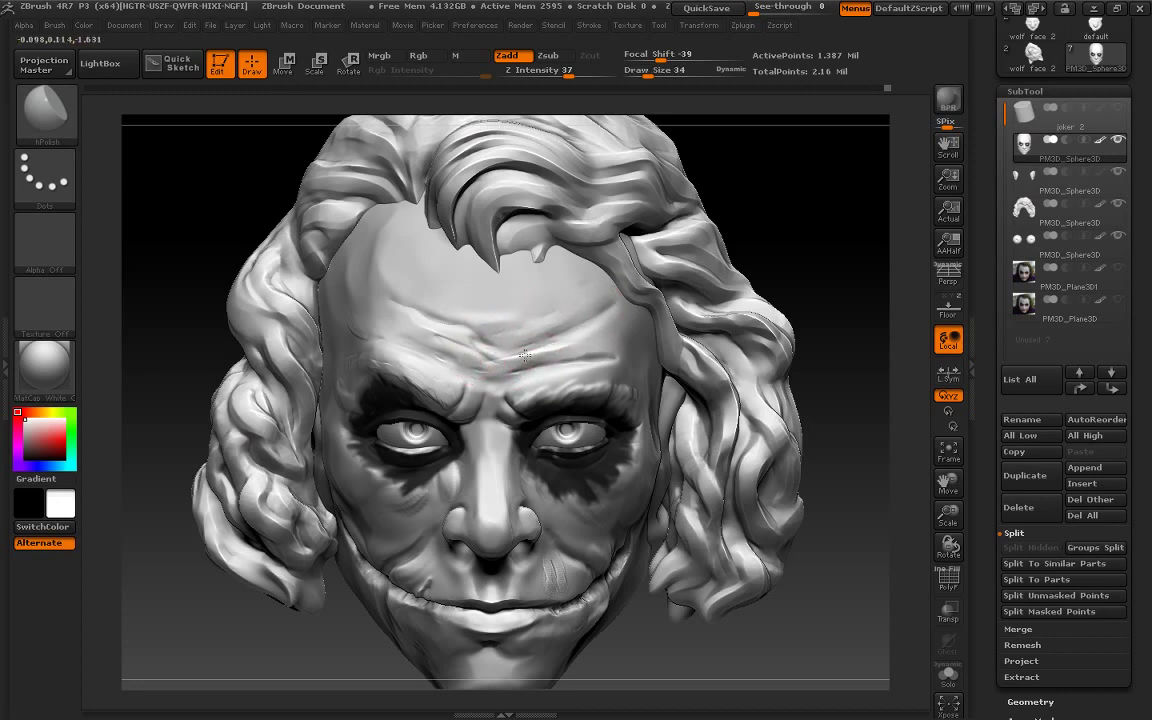
left_click_drag(440, 312, 560, 346, "shift")
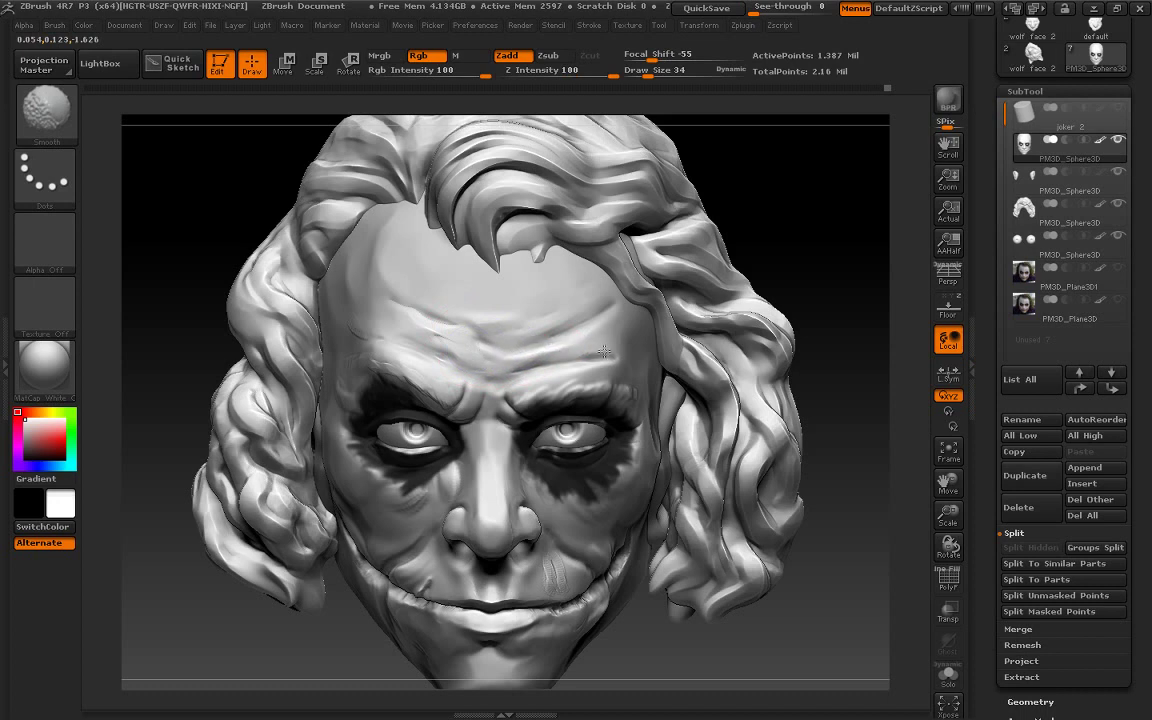
left_click_drag(550, 312, 481, 368)
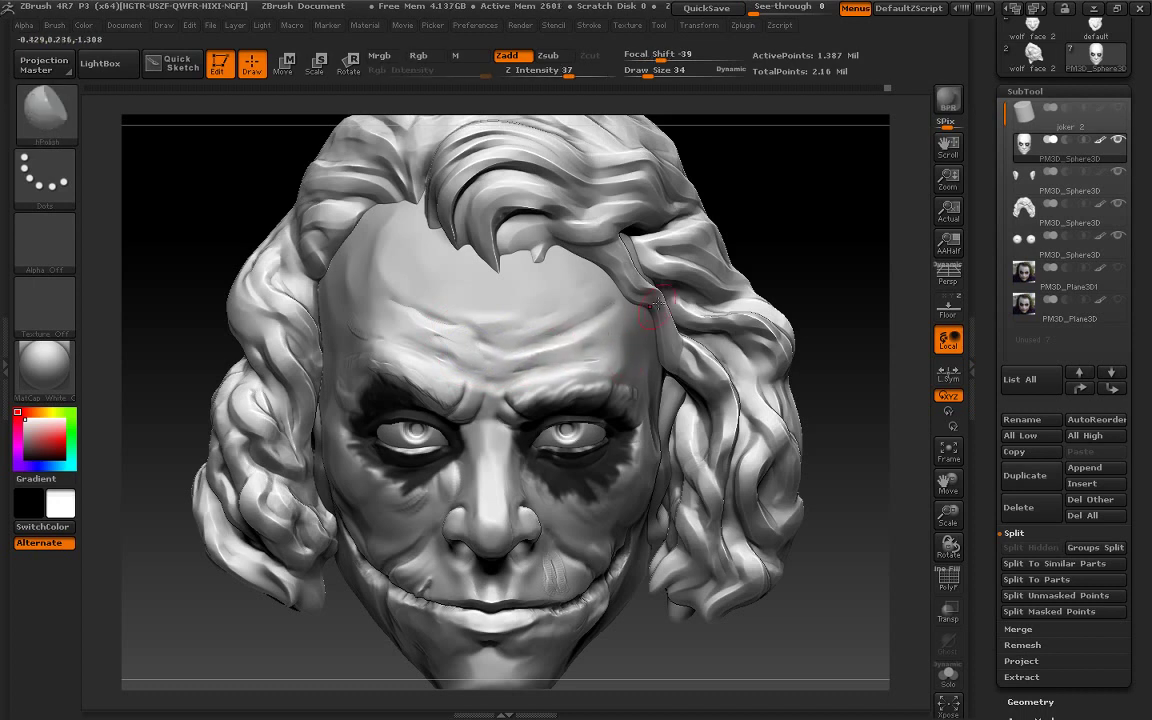
Shift-smooth the forehead again and scale the view down to show the whole bust
left_click_drag(948, 514, 829, 467)
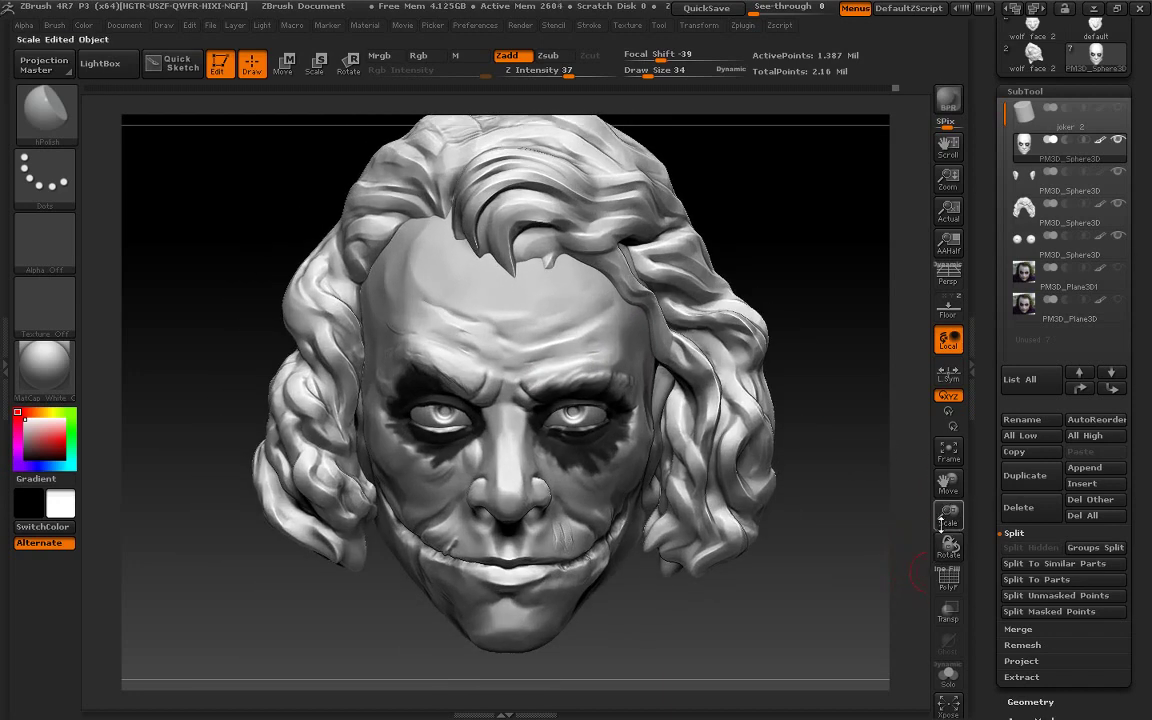
left_click_drag(948, 482, 948, 447)
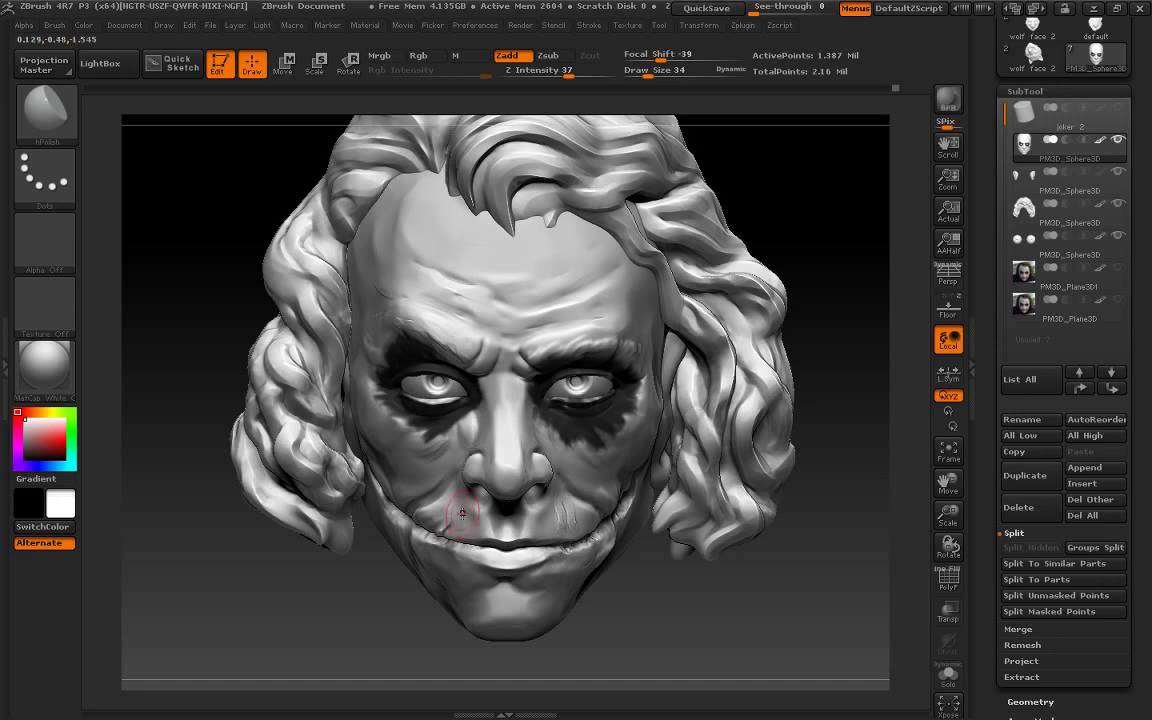
key("shift")
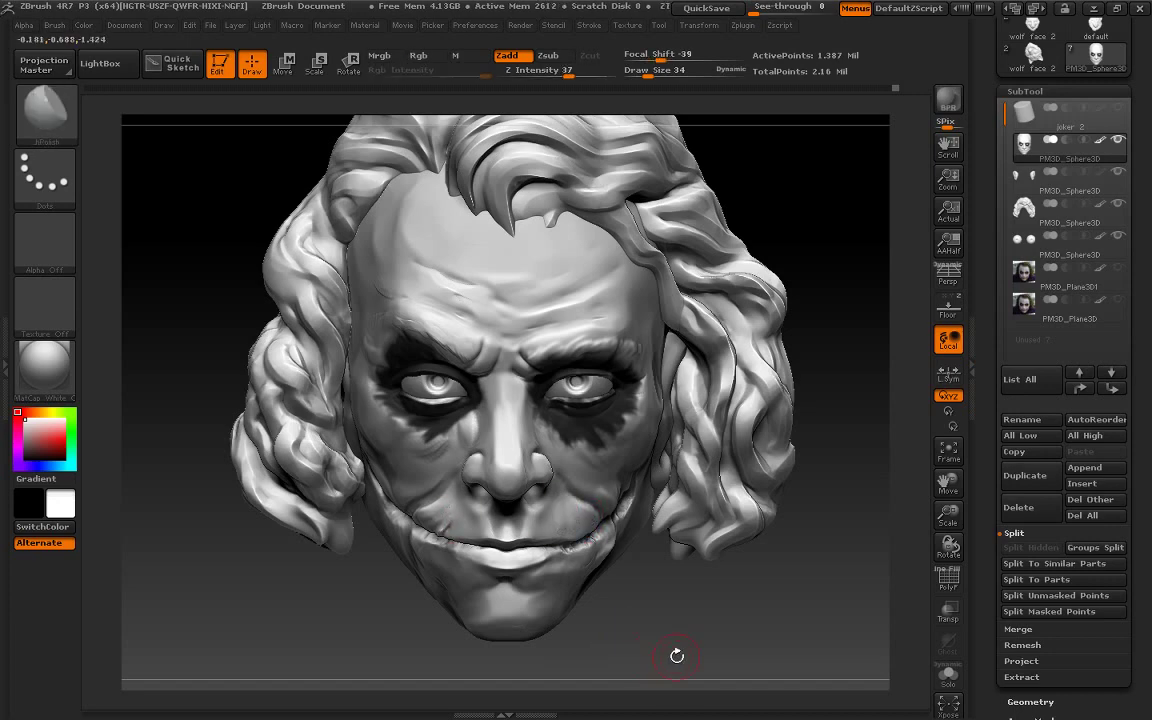
mouse_move(948, 515)
left_mouse_down()
mouse_move(941, 466)
mouse_move(921, 465)
mouse_move(921, 505)
left_mouse_up()
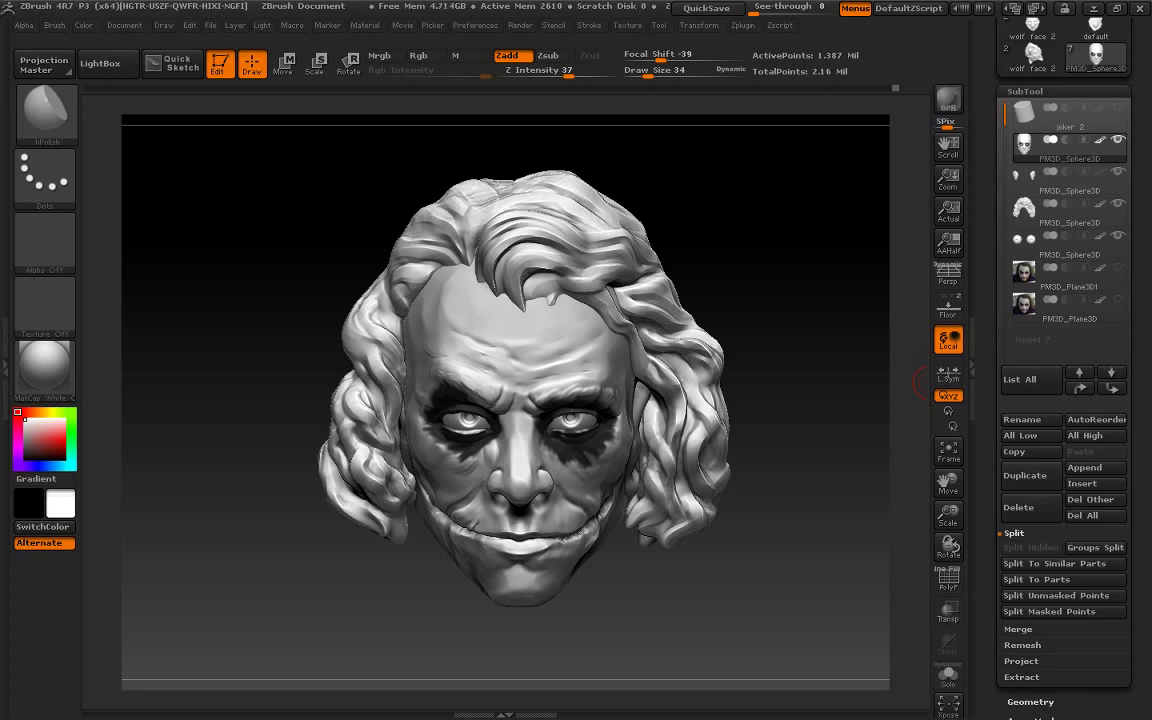
Zoom in, switch to the Dam_Standard brush, and make the hair subtool active
left_click_drag(853, 465, 815, 470, "alt")
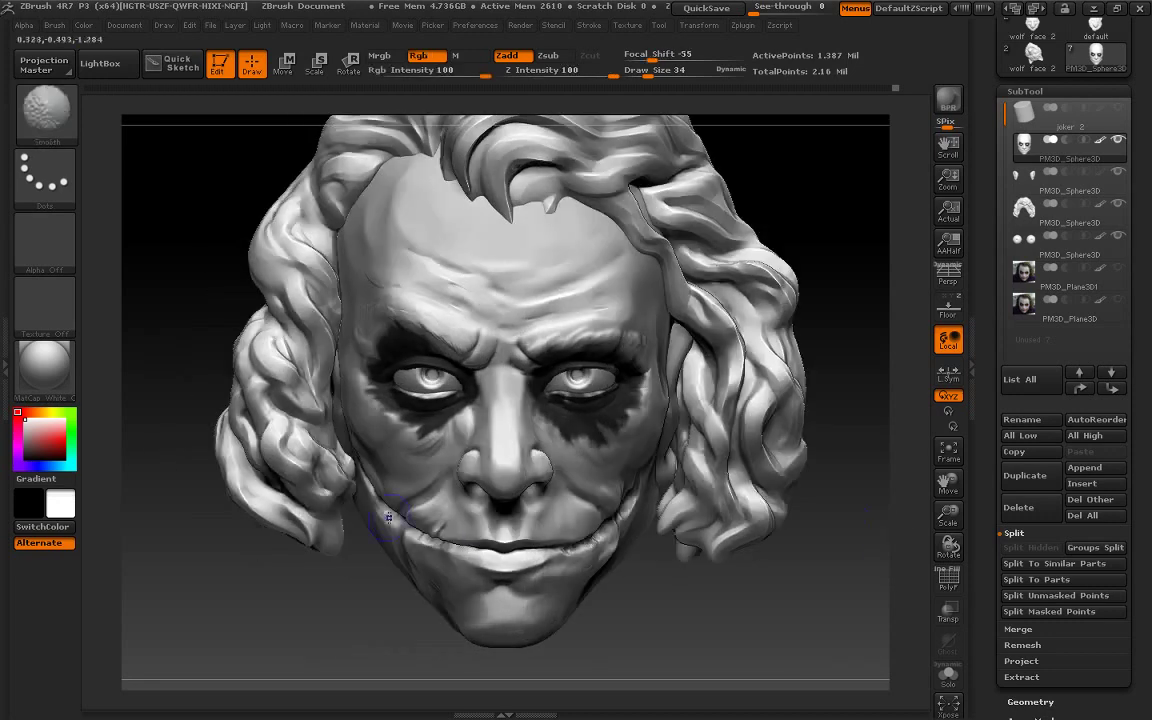
key("b")
key("d")
key("s")
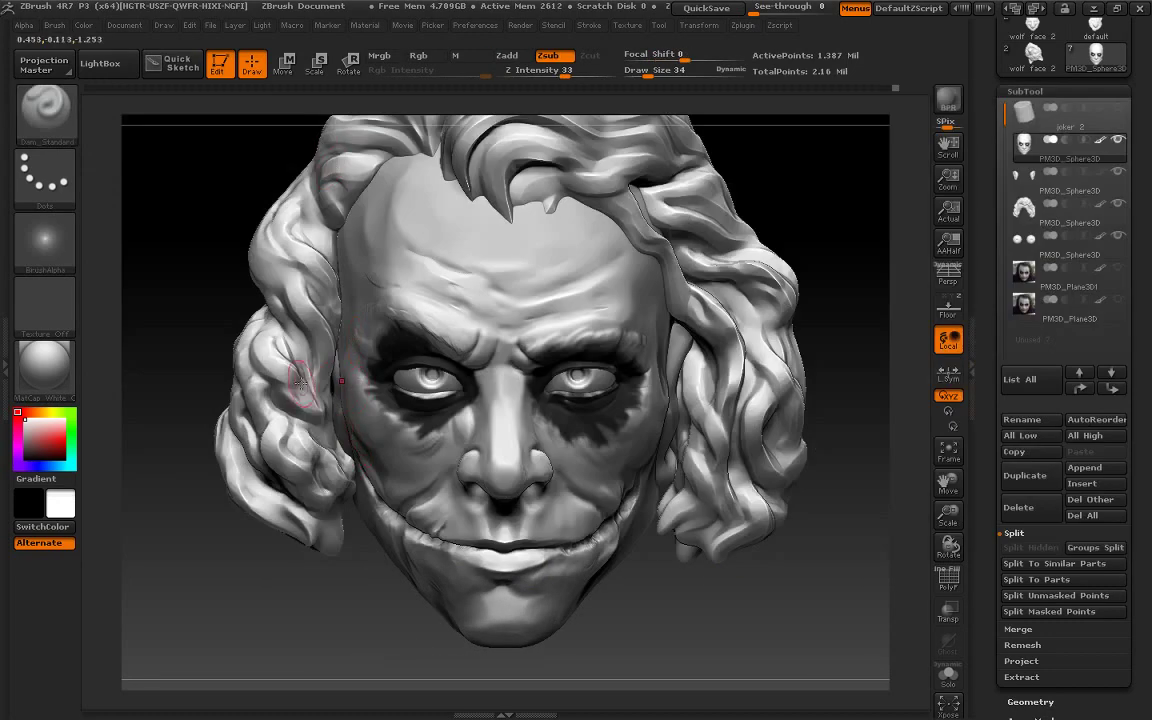
left_click(275, 352, "alt")
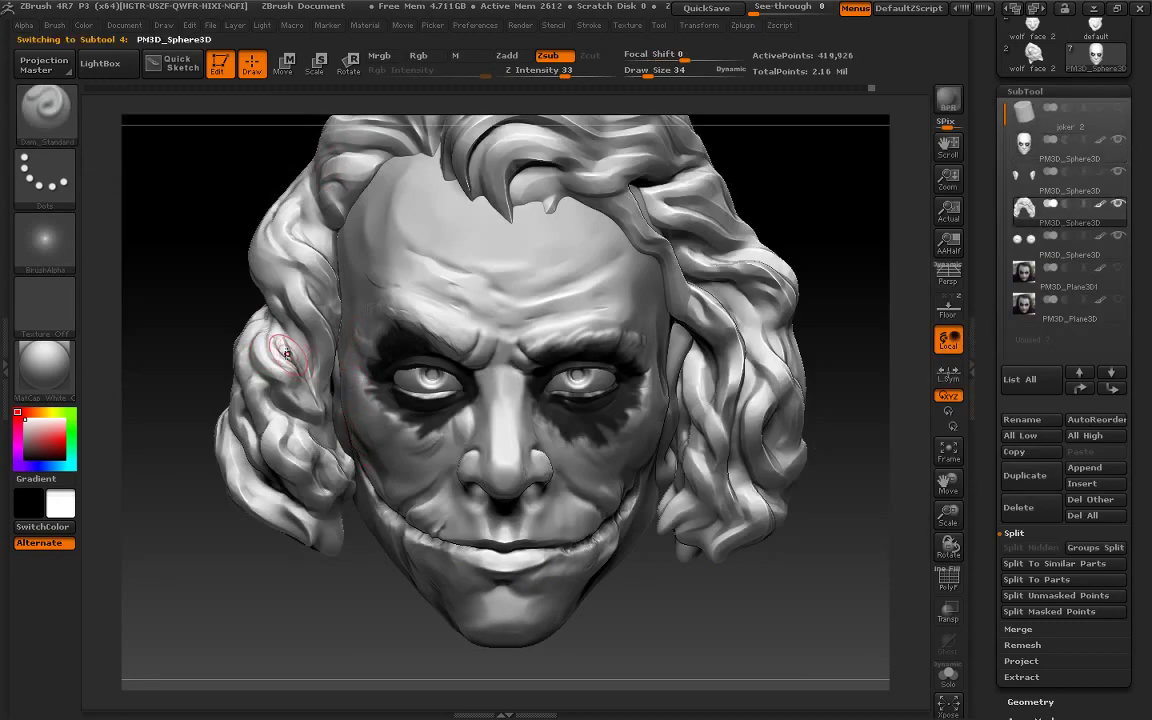
Pick the monster cutter brush from the Brush palette for the hair
key("ctrl")
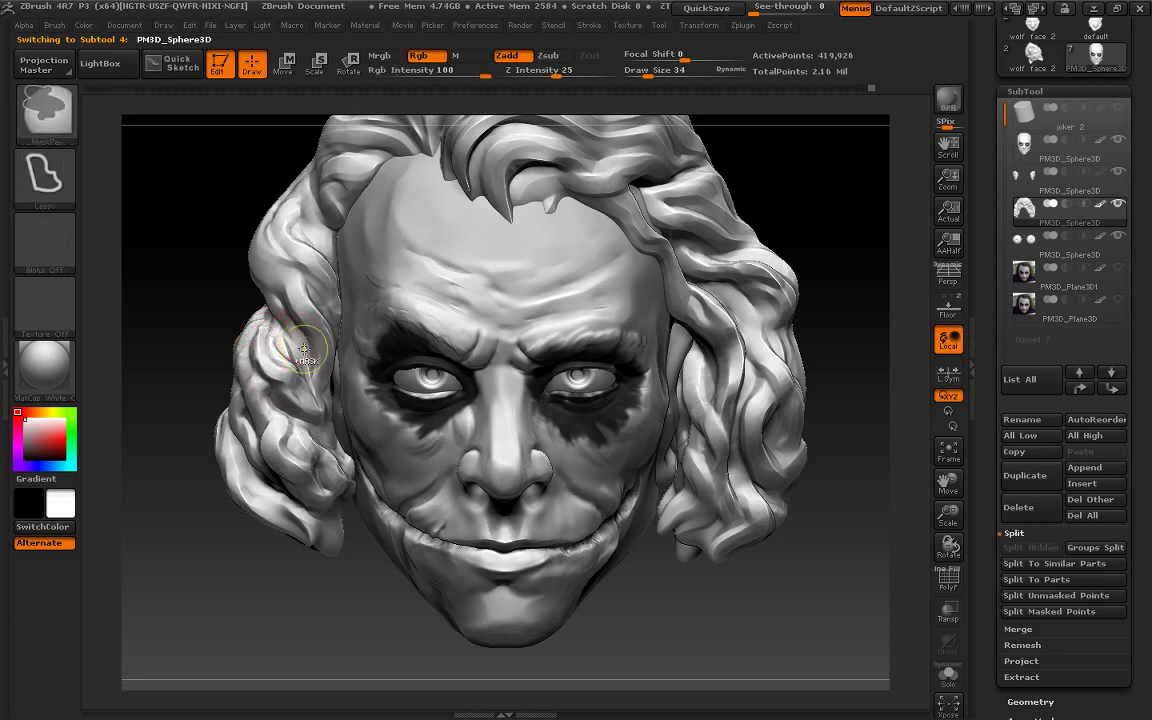
key("b")
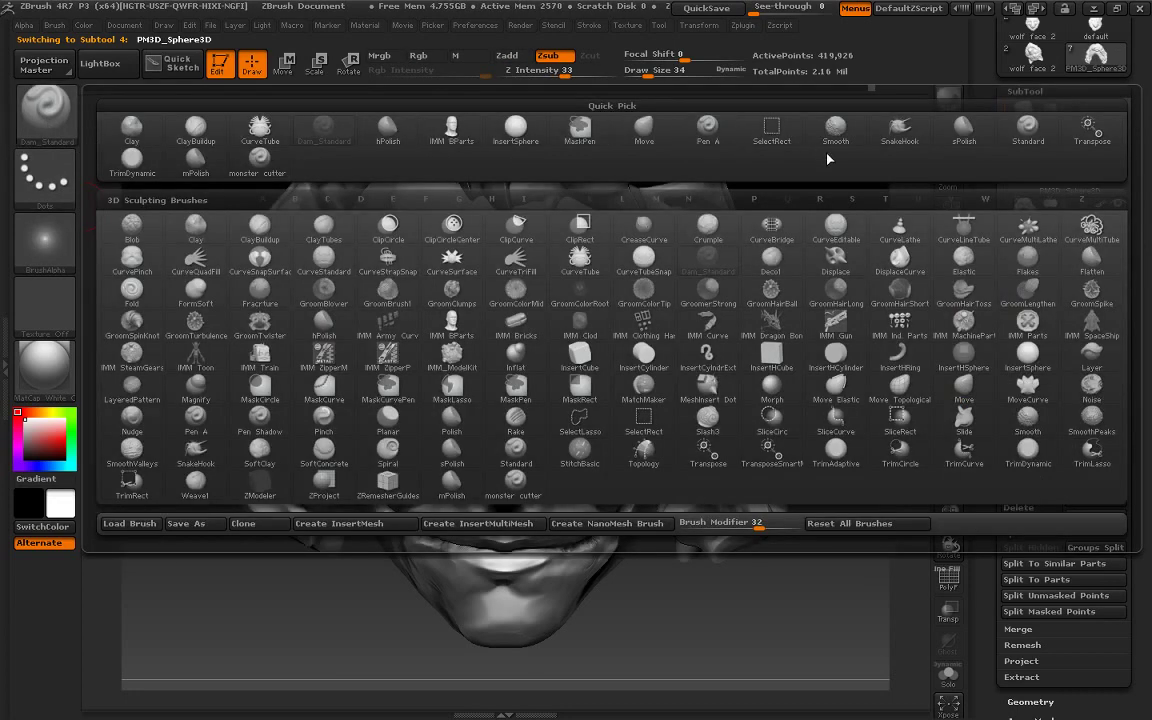
left_click(258, 158)
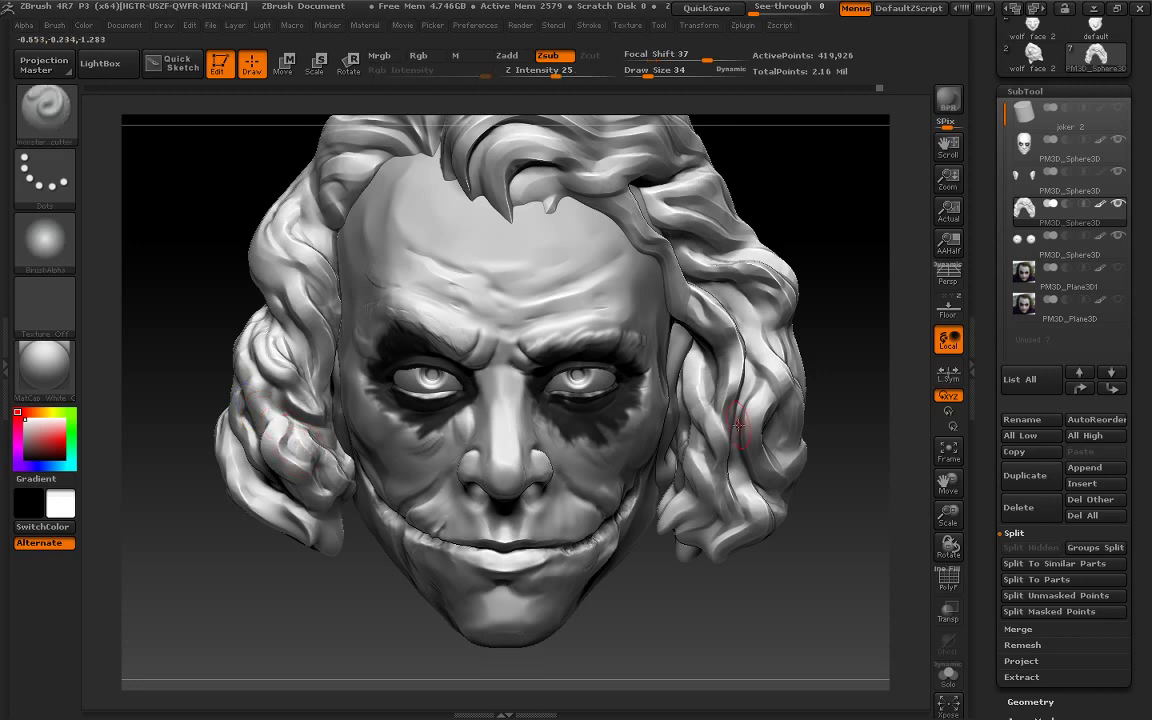
Soften and shape the curls on the left side of the hair, then turn to profile
left_click_drag(948, 480, 908, 557)
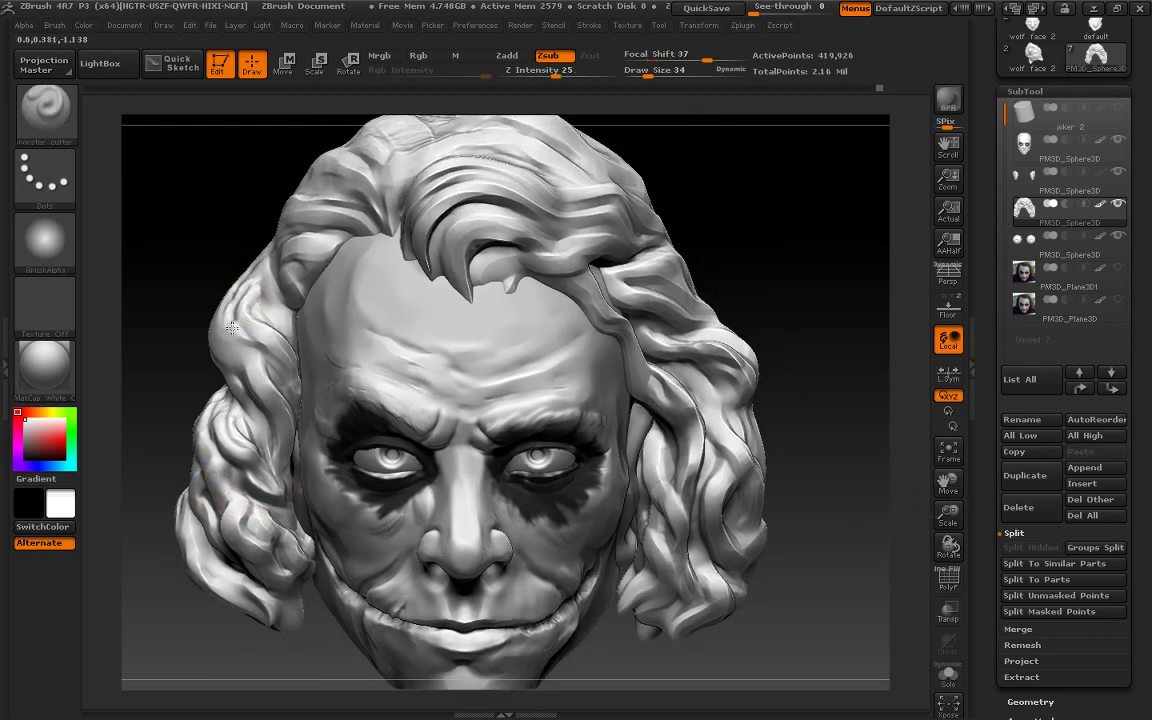
mouse_move(256, 350)
left_mouse_down("shift")
mouse_move(285, 410)
mouse_move(222, 280)
mouse_move(244, 347)
mouse_move(269, 287)
mouse_move(240, 300)
mouse_move(265, 345)
mouse_move(230, 260)
mouse_move(237, 300)
left_mouse_up("shift")
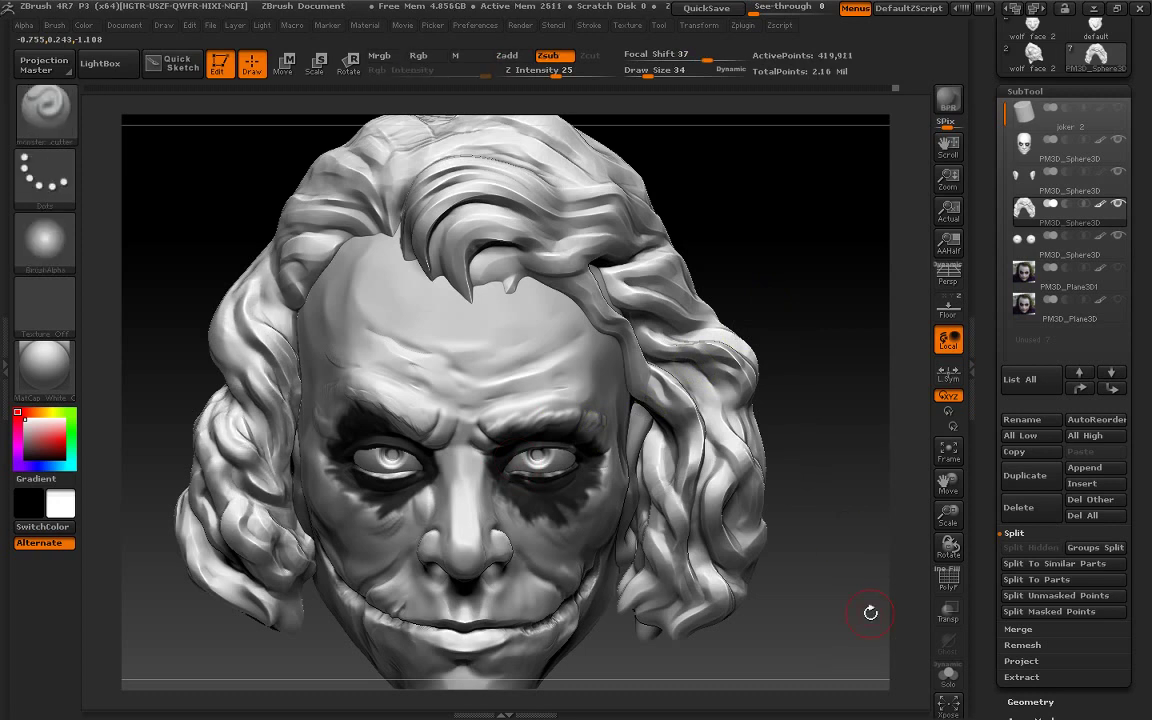
left_click_drag(784, 343, 853, 311)
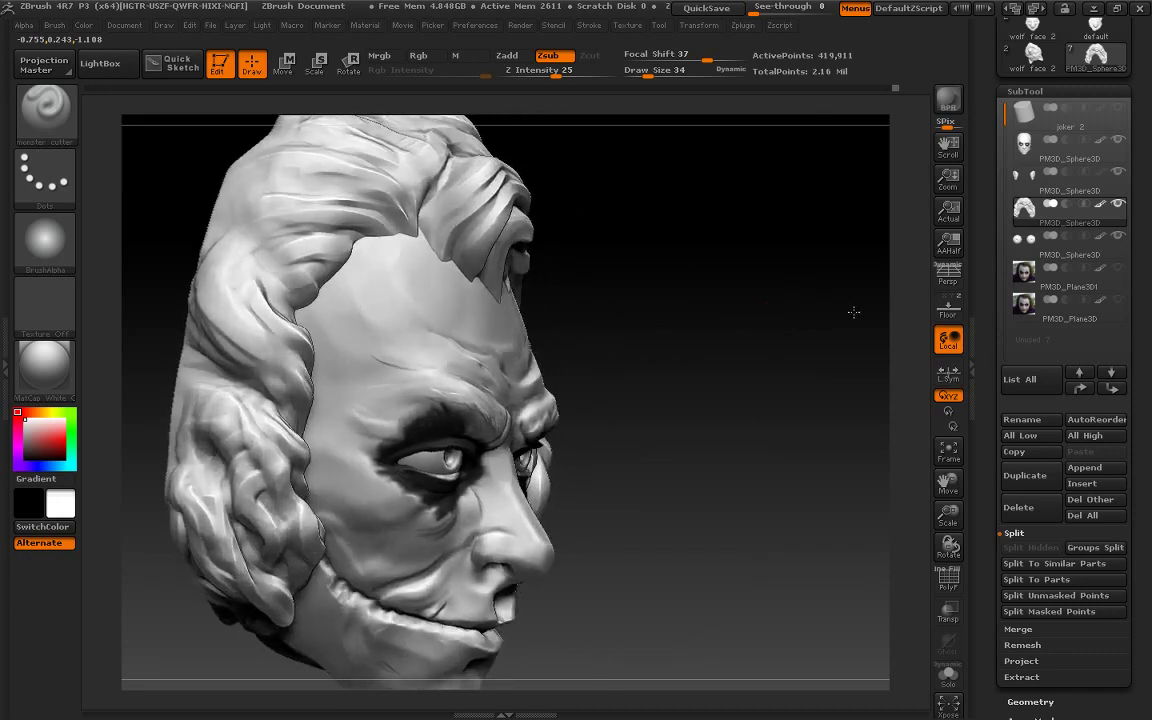
left_click_drag(853, 435, 357, 296)
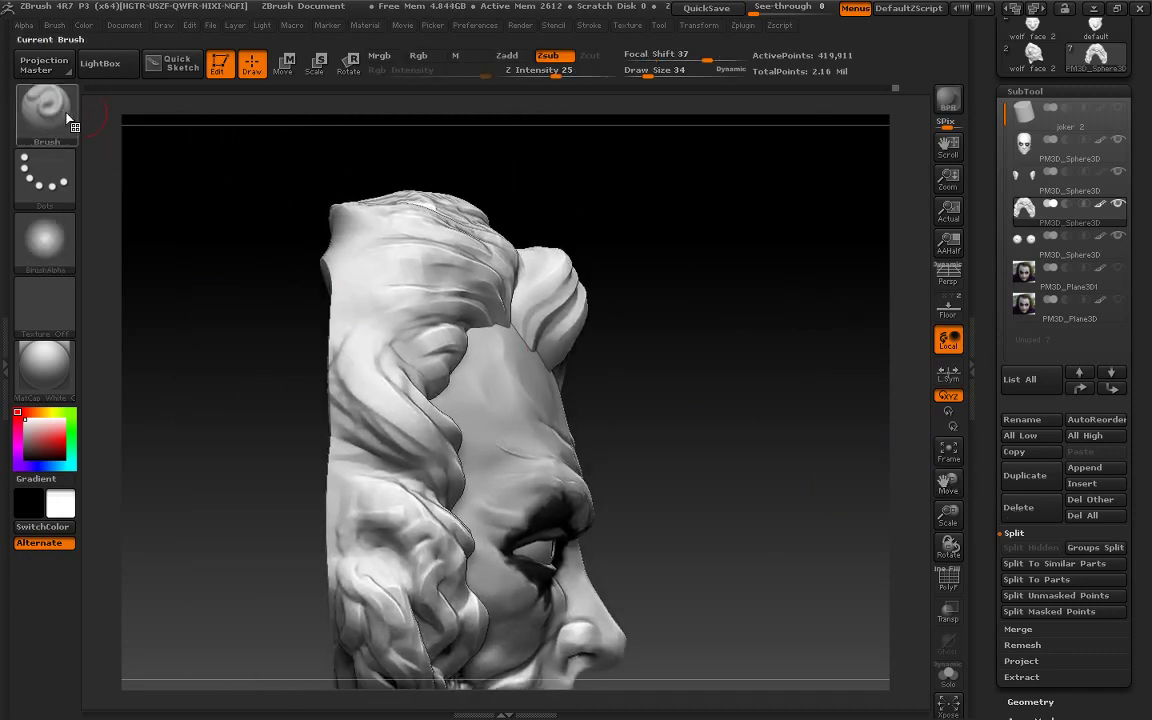
Draw and reposition a Transpose line across the head in side profile
left_click(62, 112)
left_click(689, 165)
left_click(284, 63)
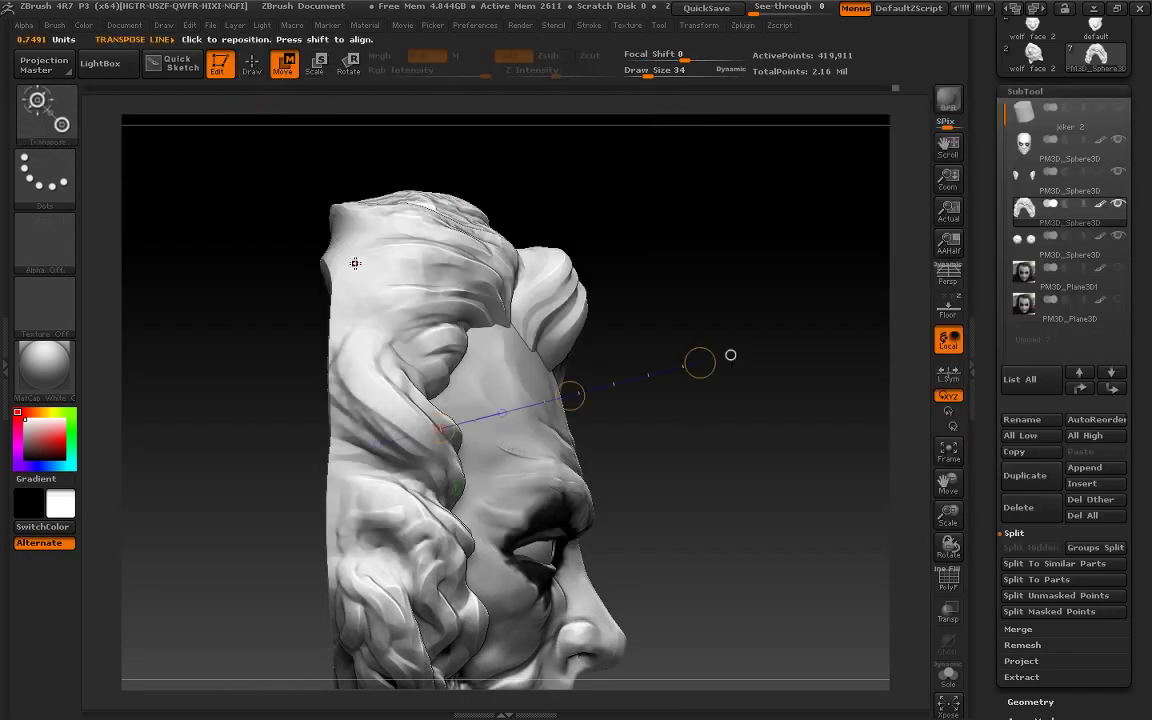
left_click_drag(188, 270, 378, 270)
left_click_drag(278, 270, 330, 269)
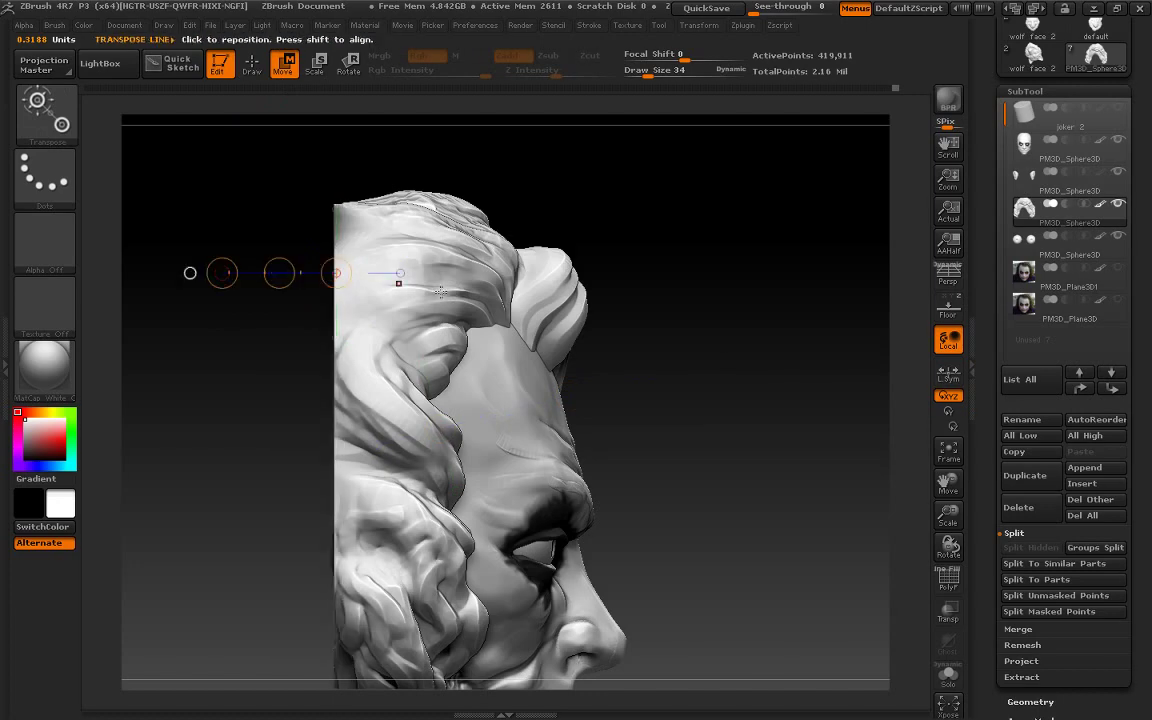
Return to the front view and select the Dam_Standard brush
left_click_drag(760, 400, 420, 420)
left_click_drag(948, 455, 918, 456)
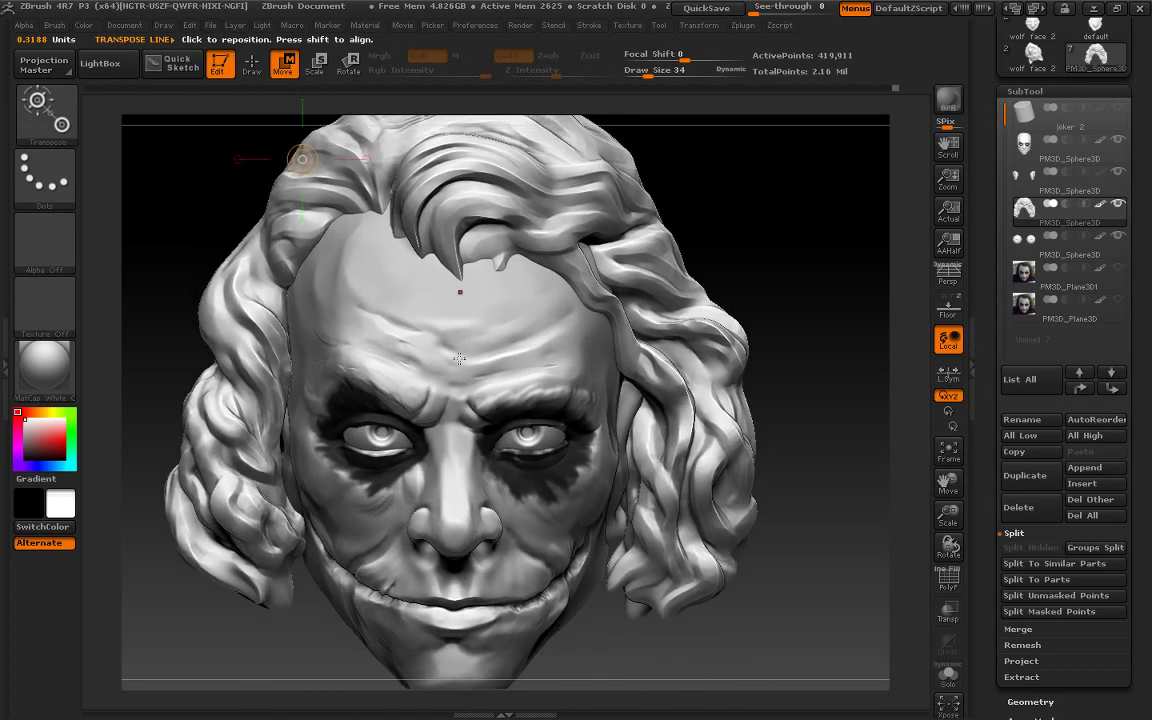
left_click(37, 113)
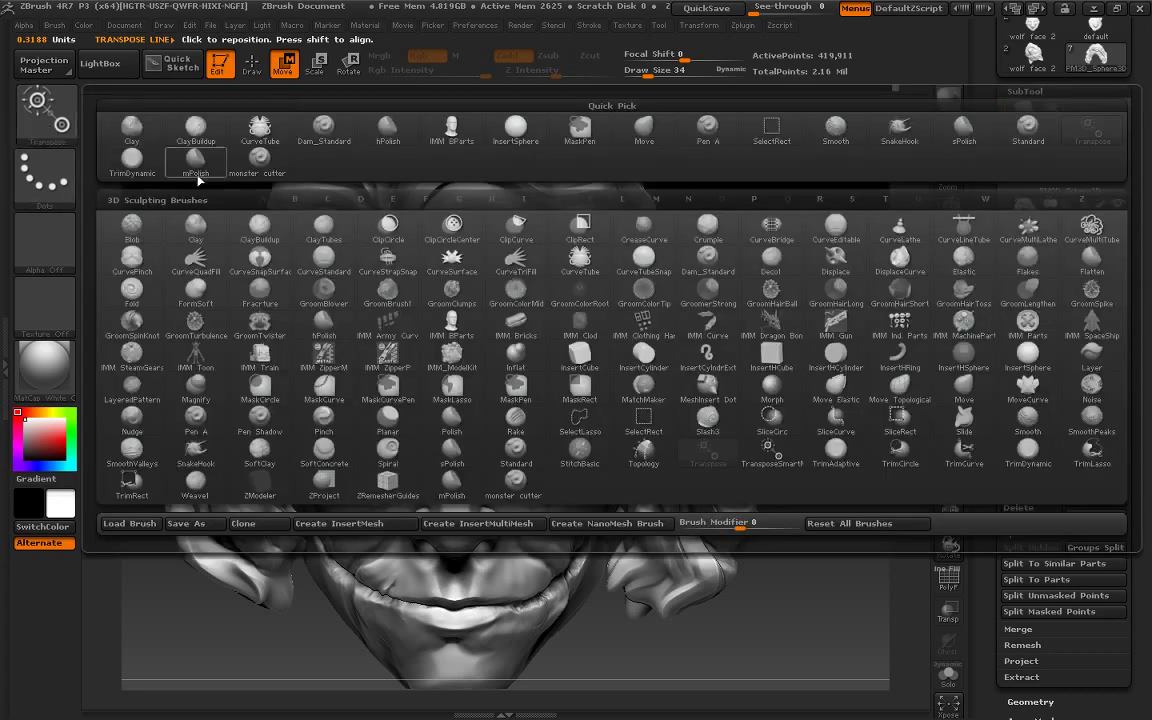
left_click(338, 140)
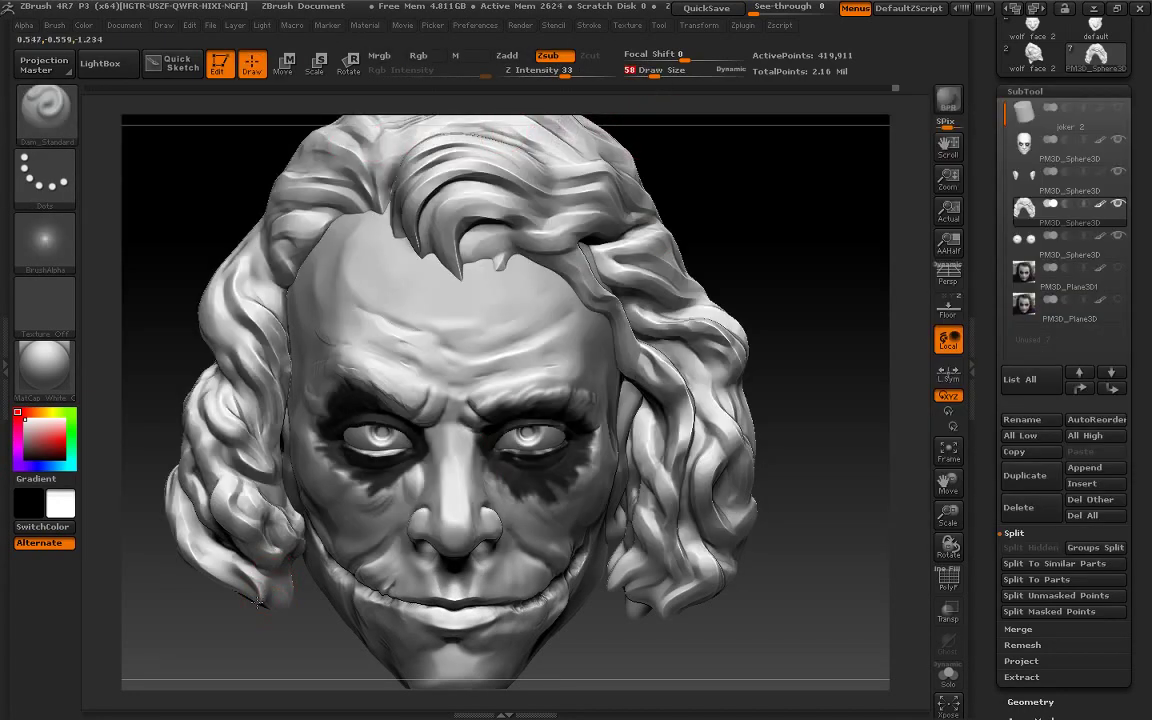
Drag the lower-left strand tip down with the Move brush, then select ClayBuildup
left_click(44, 112)
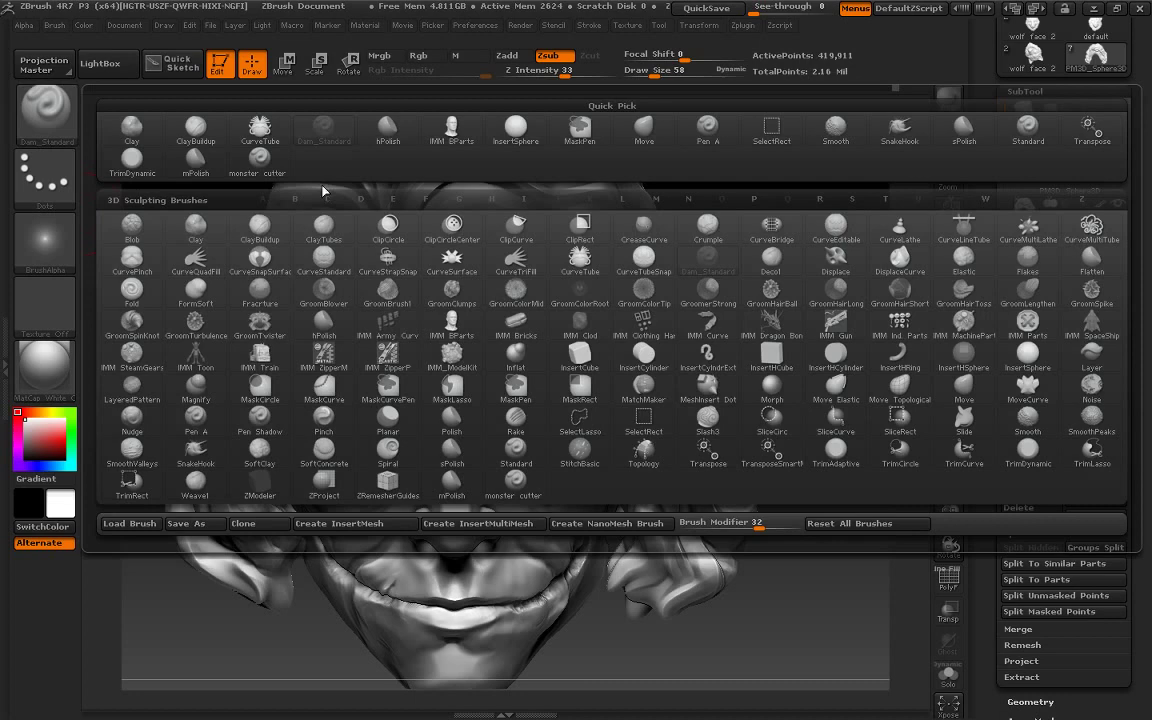
left_click(651, 136)
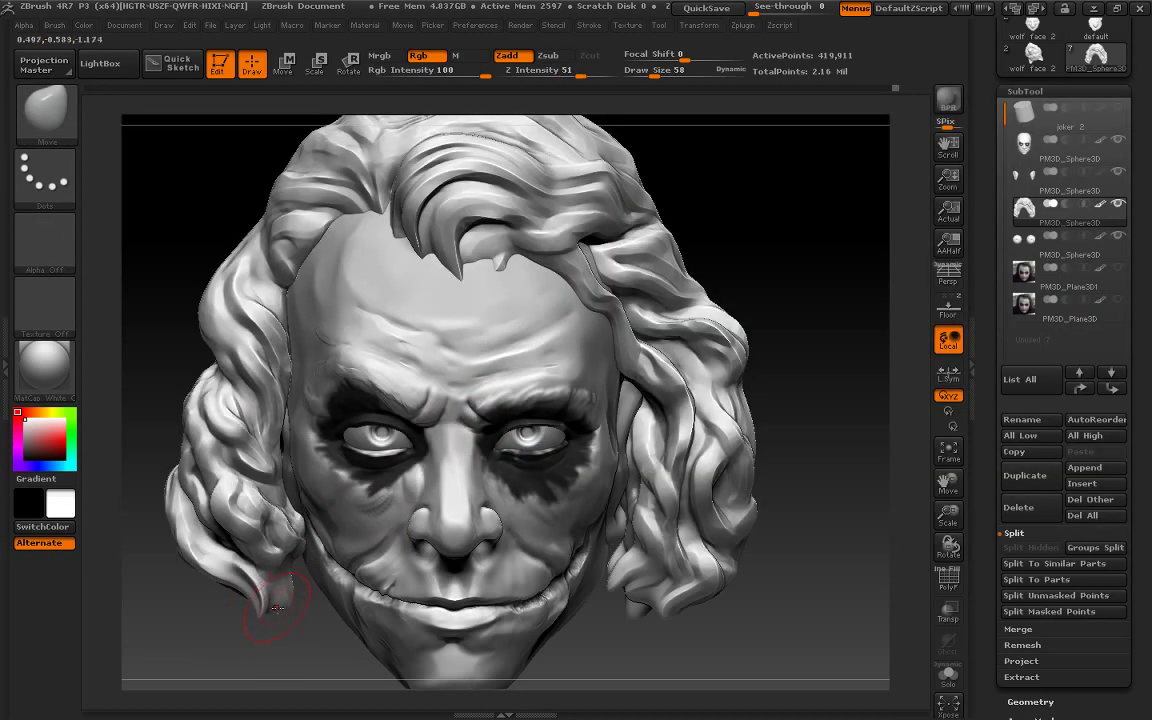
left_click_drag(245, 540, 275, 604)
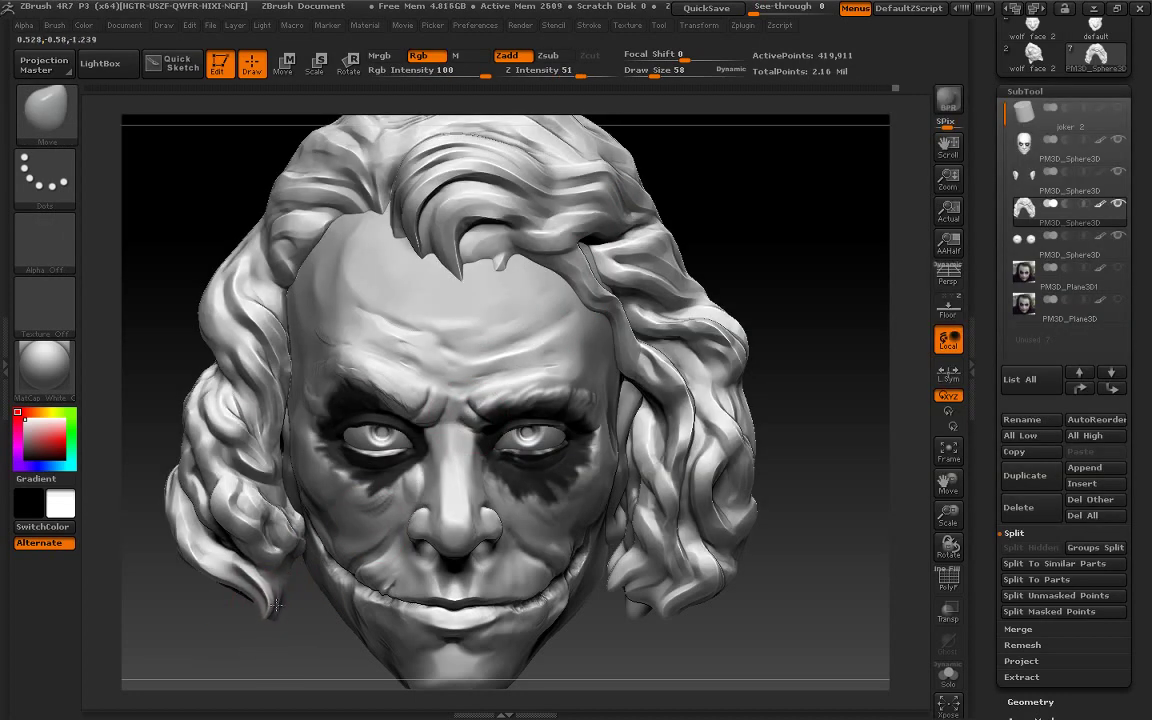
left_click(72, 120)
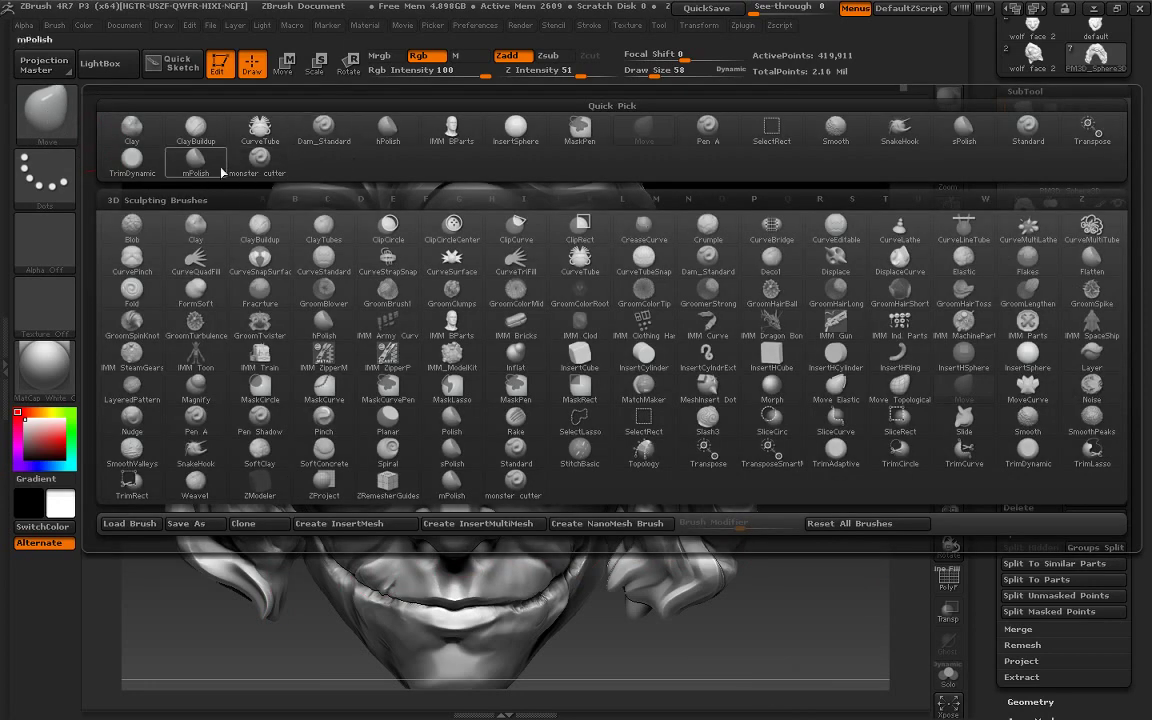
left_click(195, 128)
Build up clay along the left hair strands at Draw Size 43, then 34
left_click_drag(655, 73, 640, 73)
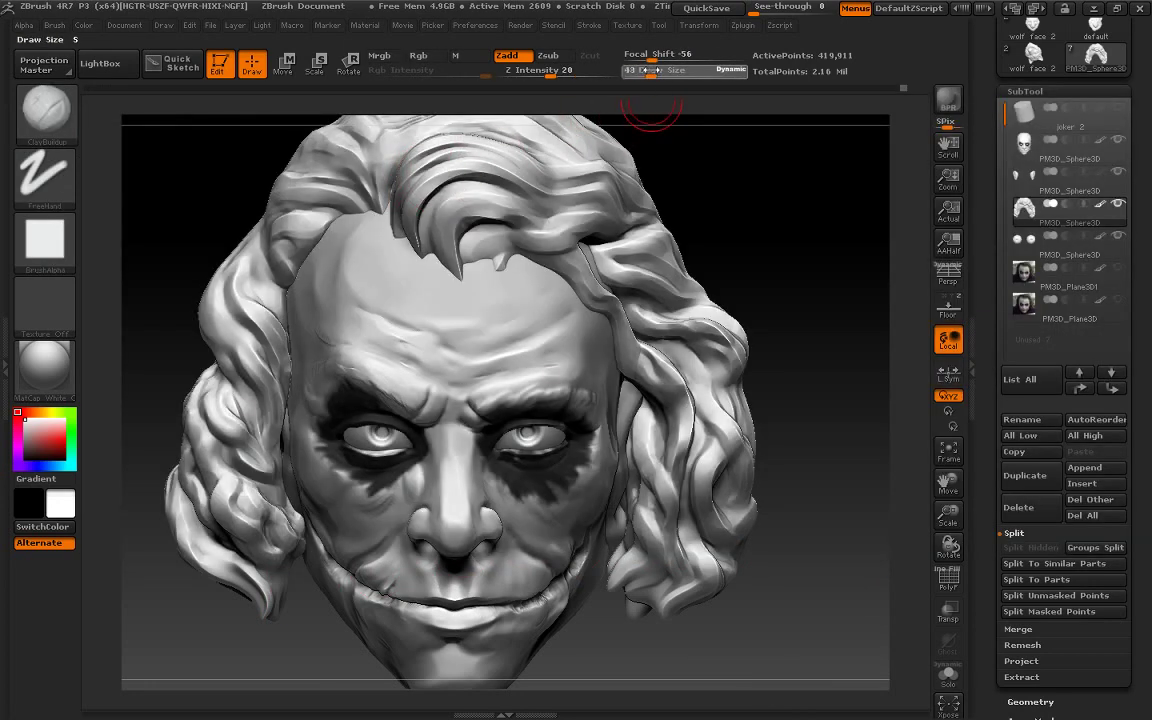
mouse_move(250, 530)
left_mouse_down()
mouse_move(215, 420)
mouse_move(238, 424)
mouse_move(200, 365)
mouse_move(262, 488)
left_mouse_up()
left_click_drag(210, 405, 275, 520)
mouse_move(175, 438)
left_mouse_down()
mouse_move(200, 350)
mouse_move(231, 497)
left_mouse_up()
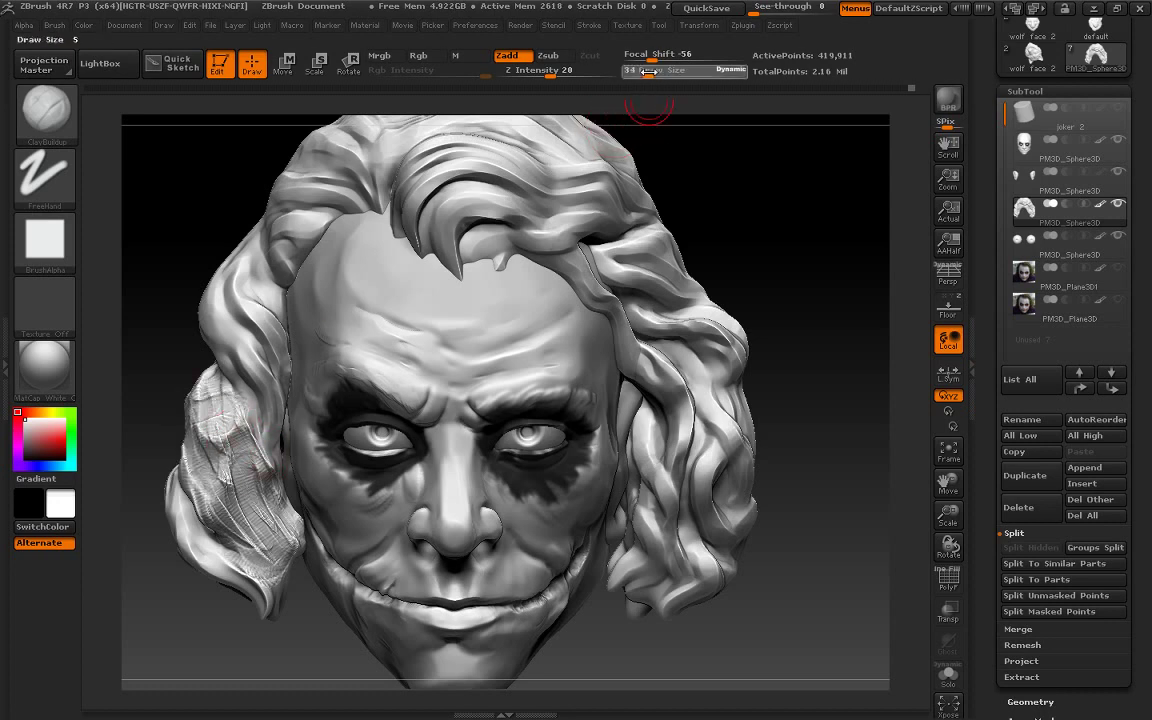
left_click_drag(651, 73, 643, 73)
left_click_drag(244, 406, 265, 560)
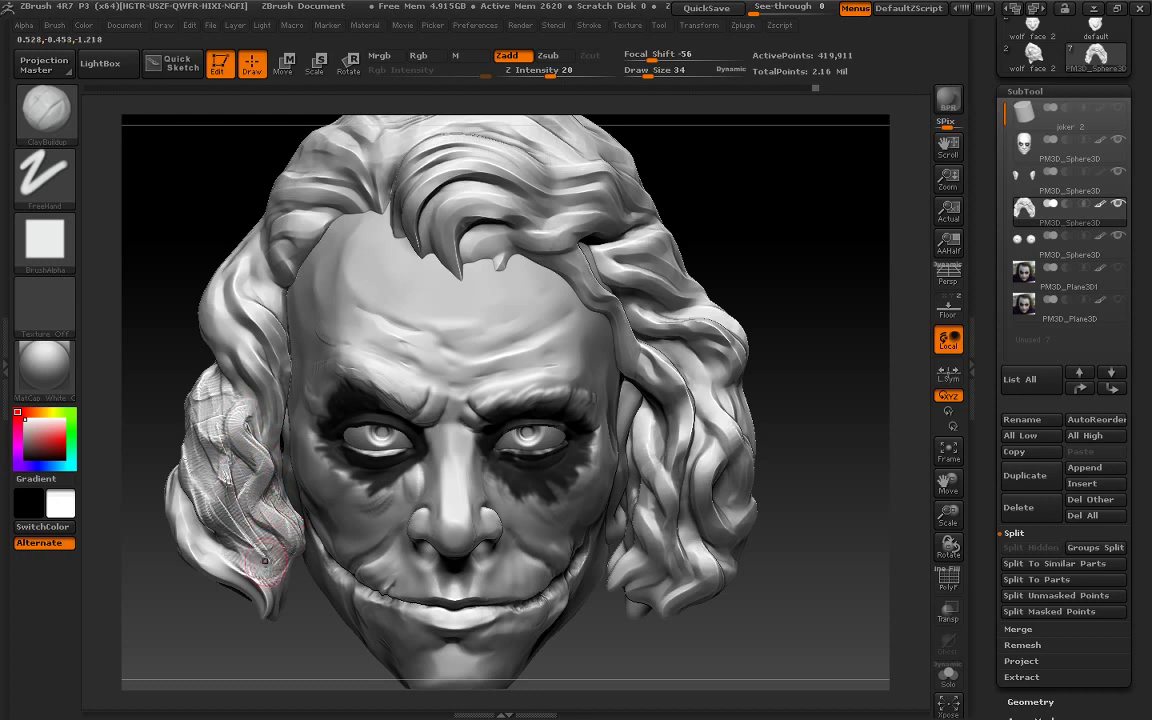
mouse_move(227, 480)
left_mouse_down()
mouse_move(222, 465)
mouse_move(257, 553)
left_mouse_up()
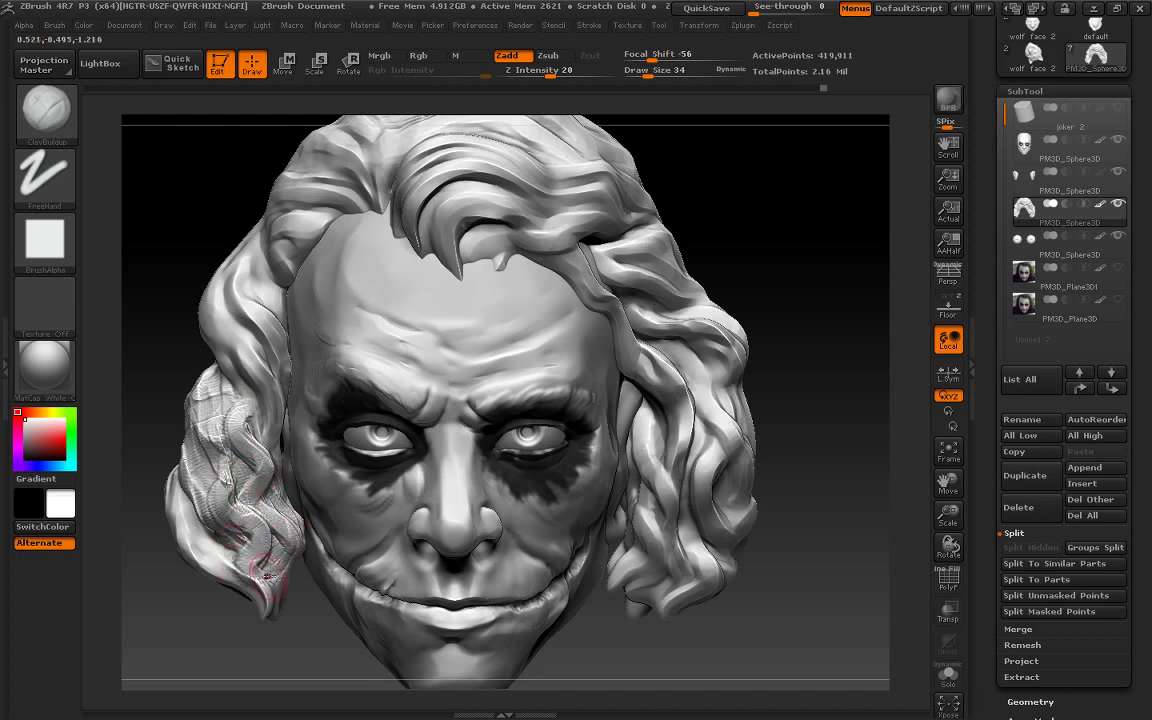
At Draw Size 23, add finer clay ridges to the left hair and beside the temple
left_click_drag(648, 73, 643, 73)
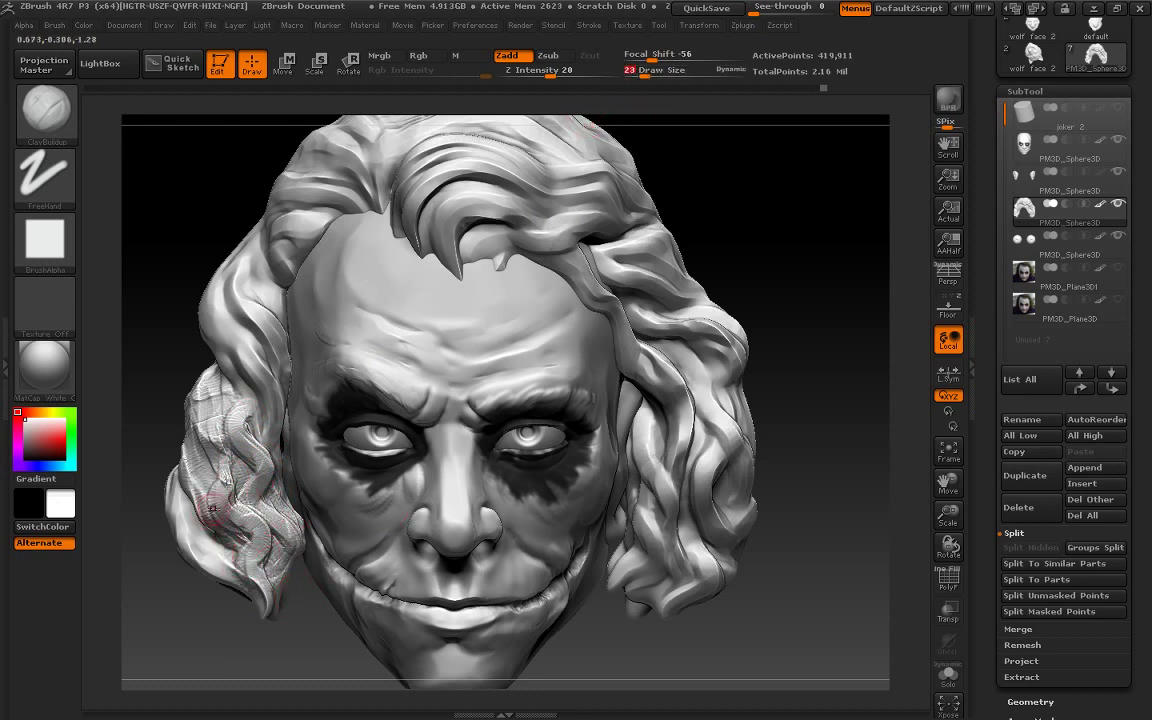
mouse_move(206, 445)
left_mouse_down()
mouse_move(242, 515)
mouse_move(225, 468)
mouse_move(228, 540)
left_mouse_up()
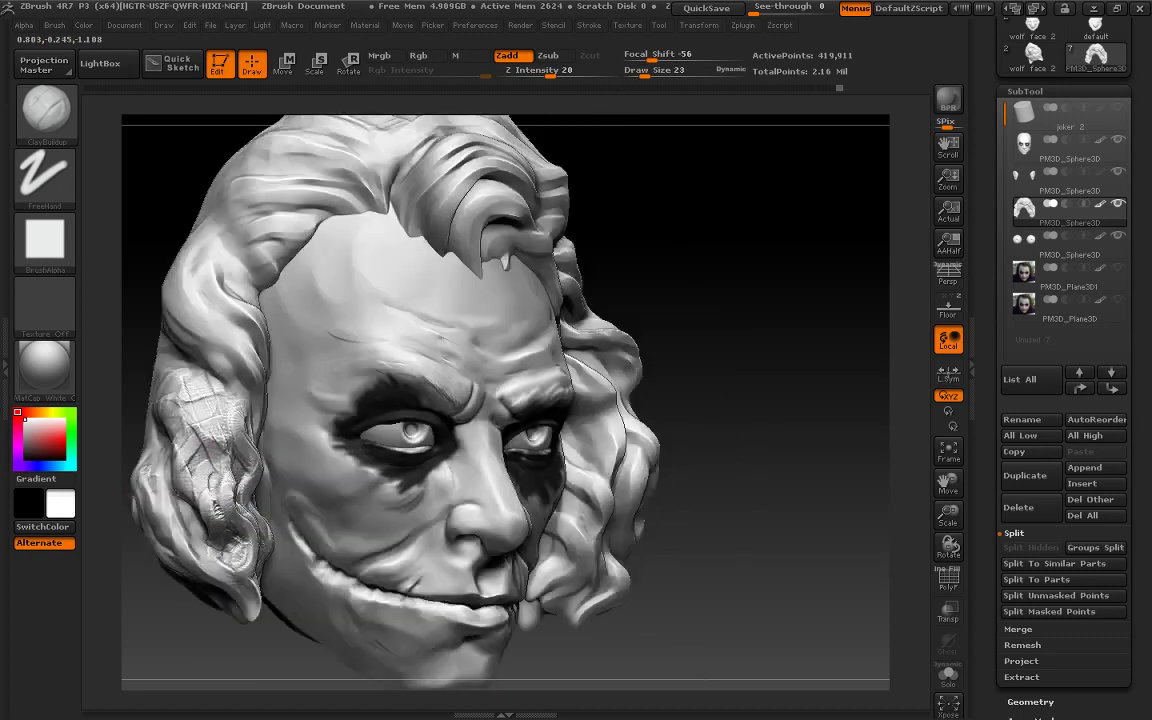
mouse_move(145, 440)
left_mouse_down()
mouse_move(169, 469)
mouse_move(178, 362)
mouse_move(140, 445)
mouse_move(150, 350)
mouse_move(205, 370)
mouse_move(165, 405)
left_mouse_up()
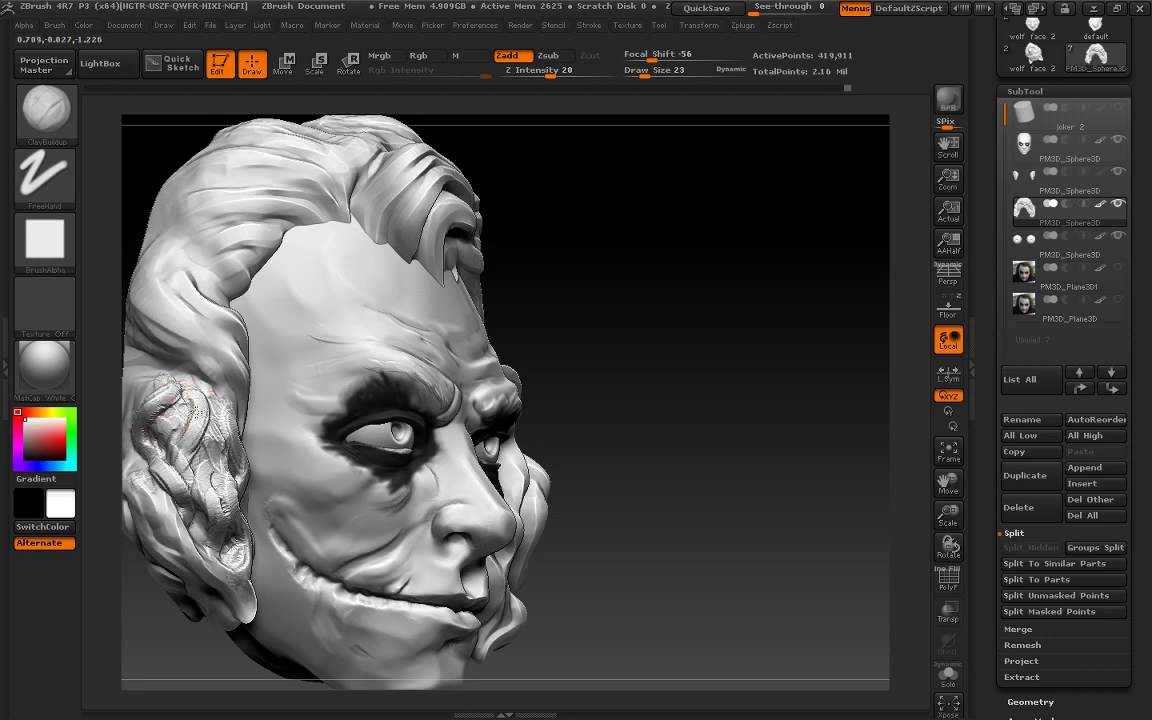
key("ctrl")
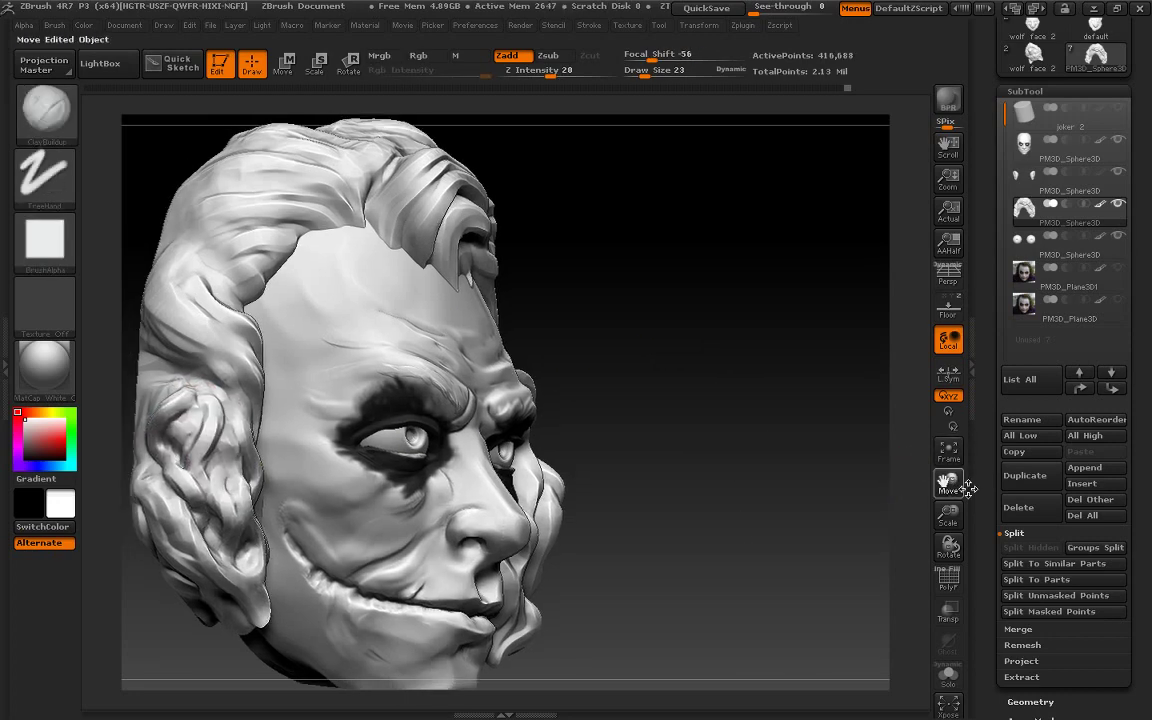
left_click_drag(860, 420, 566, 465, "shift")
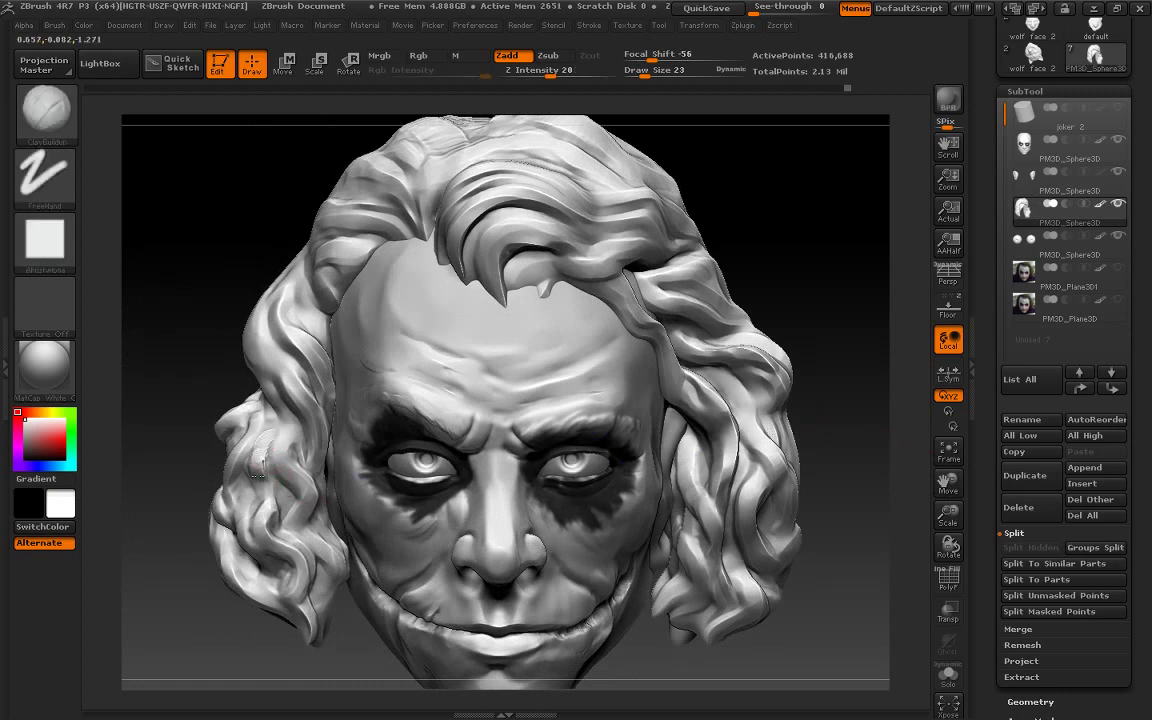
left_click_drag(281, 387, 250, 335)
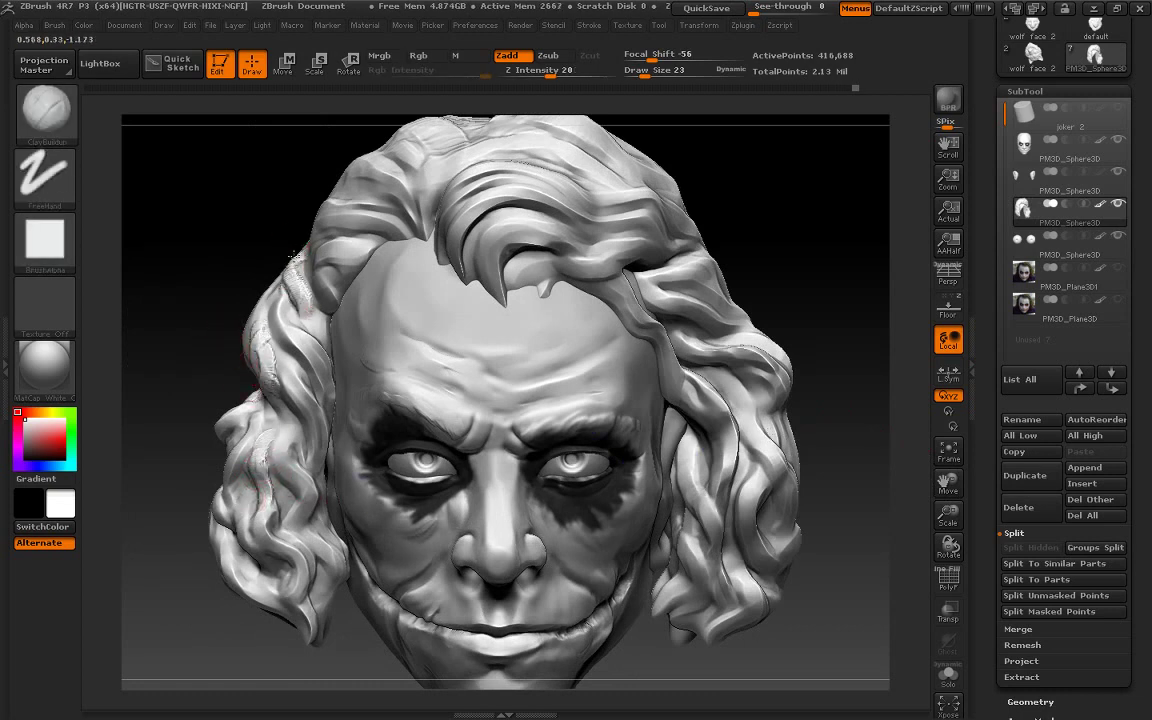
left_click(45, 108)
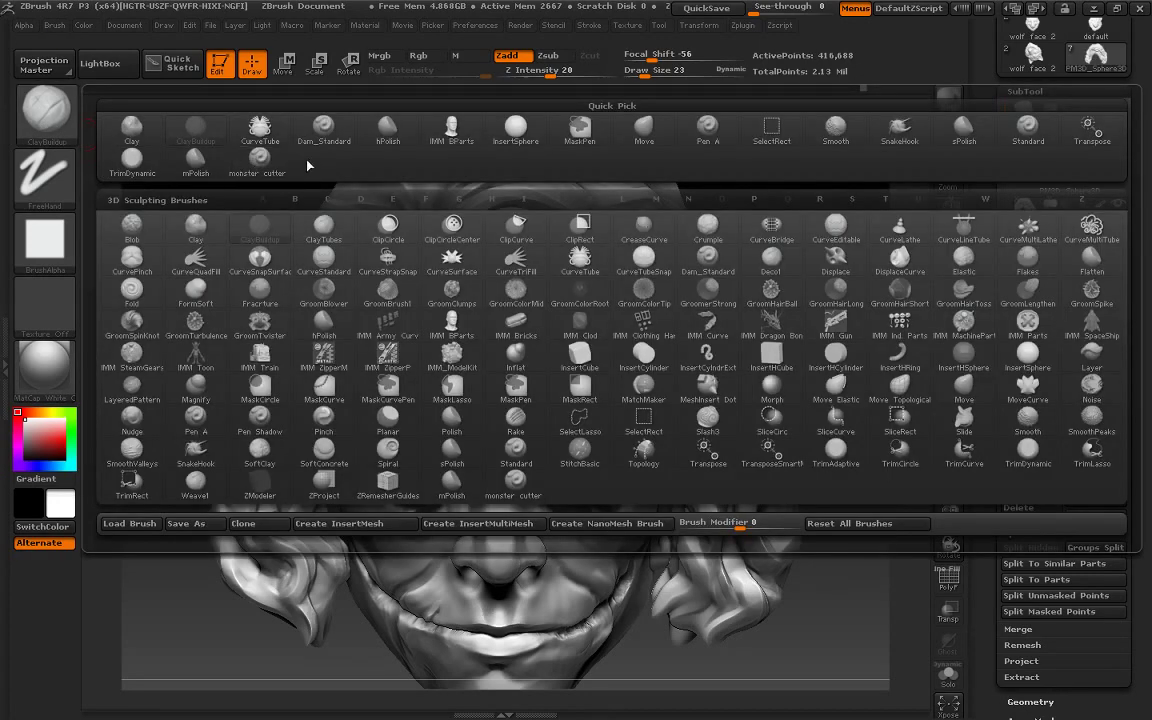
Select CurveTube at Draw Size 40 and frame the head in a three-quarter view
left_click(259, 126)
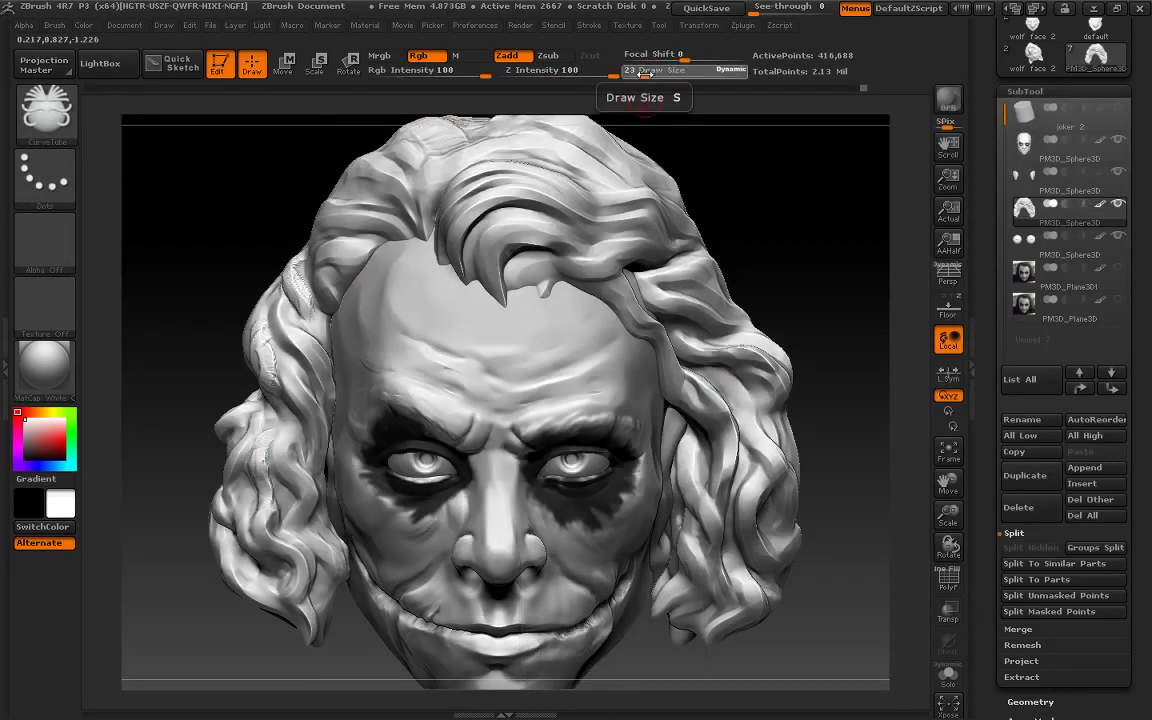
left_click_drag(645, 73, 655, 73)
left_click_drag(948, 515, 948, 500)
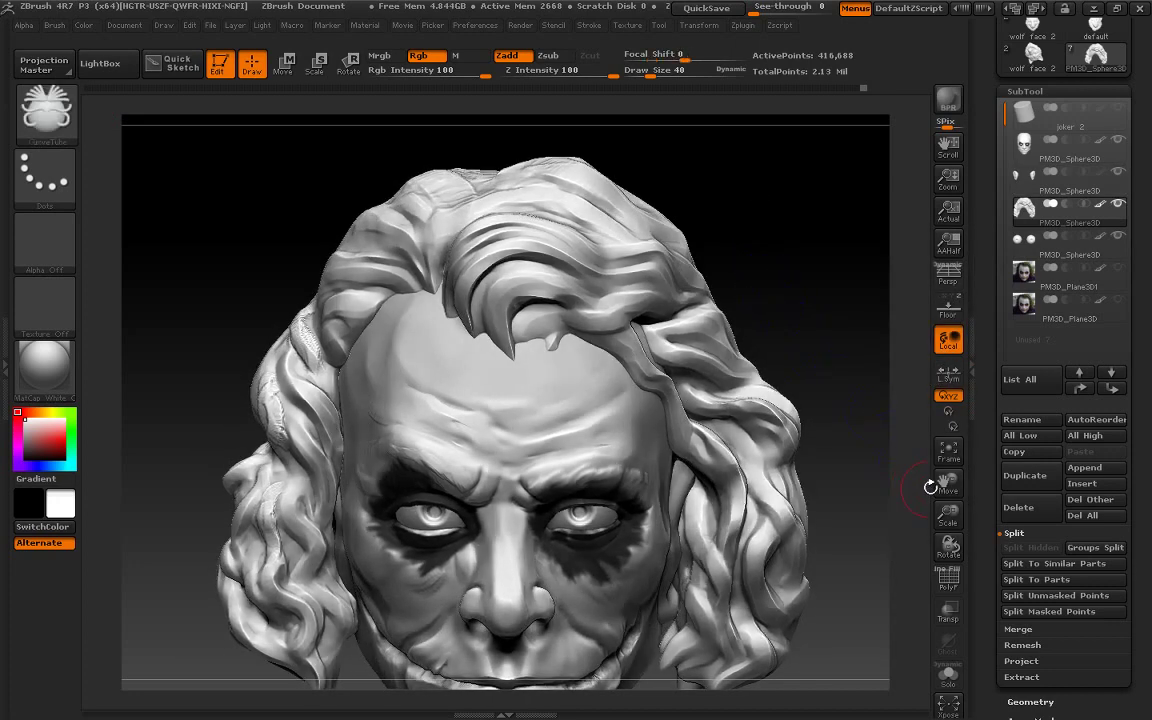
key("f")
mouse_move(1024, 208)
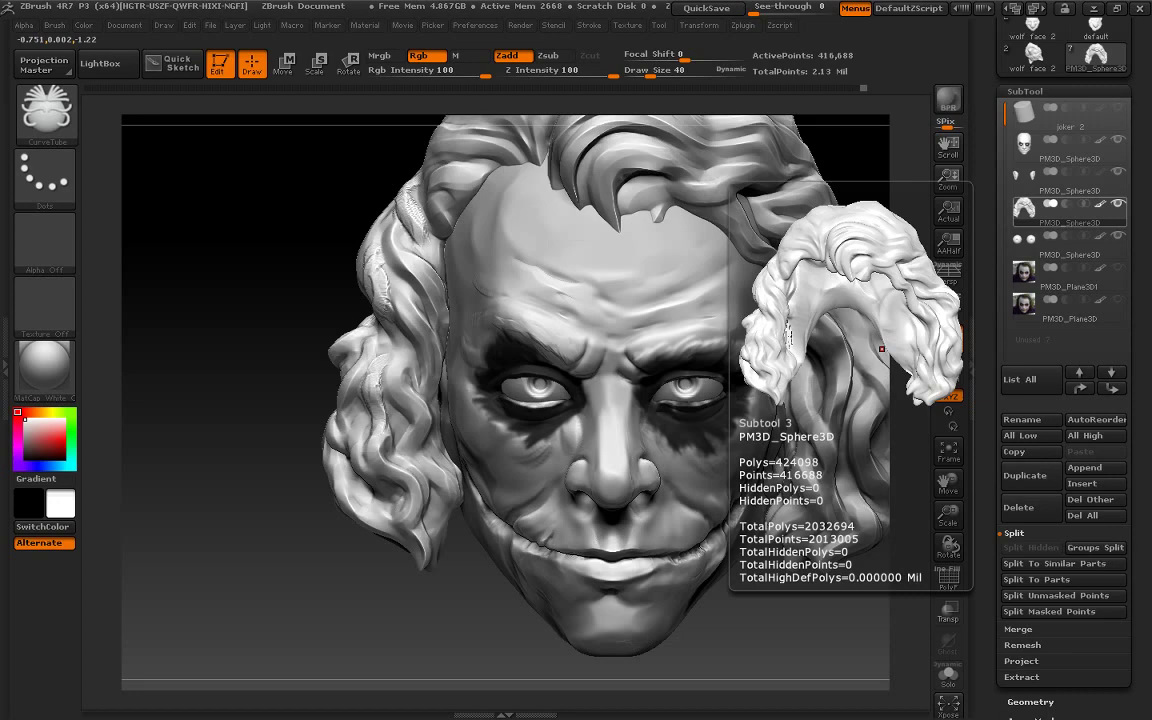
left_click_drag(881, 349, 784, 490)
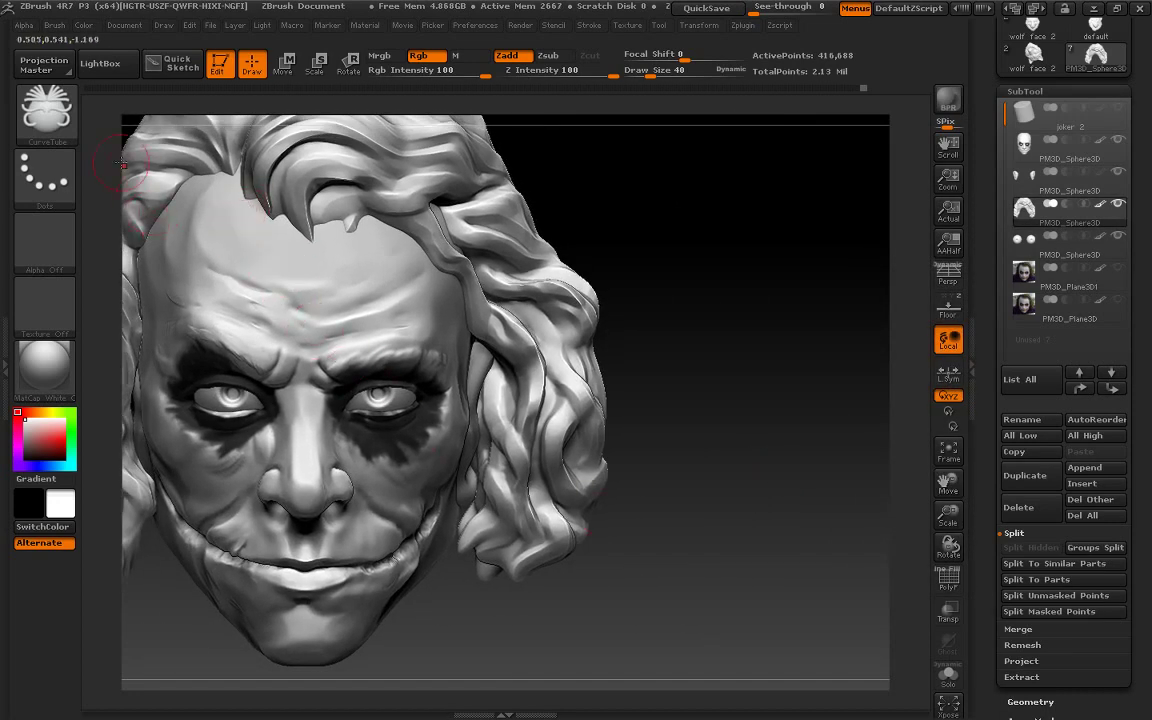
left_click(56, 125)
left_click(178, 122)
left_click(937, 458)
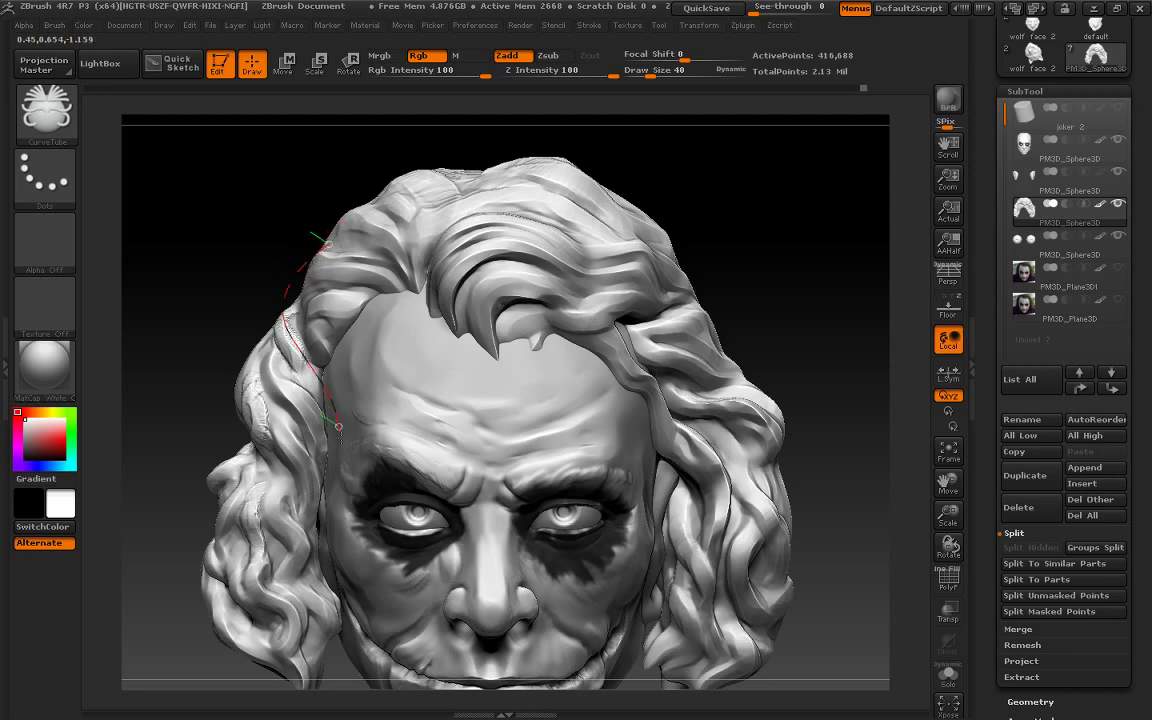
Lay a CurveTube along the left hair and press its top flush with the Move brush
left_click_drag(338, 426, 338, 430)
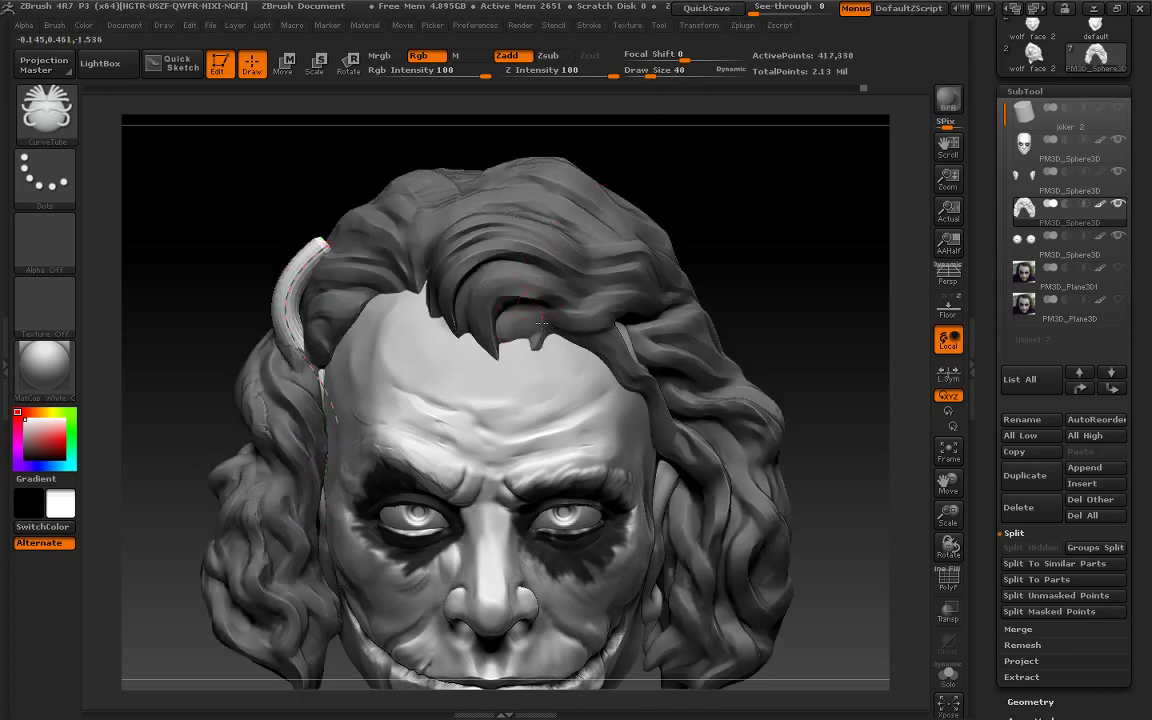
left_click(45, 110)
left_click(634, 140)
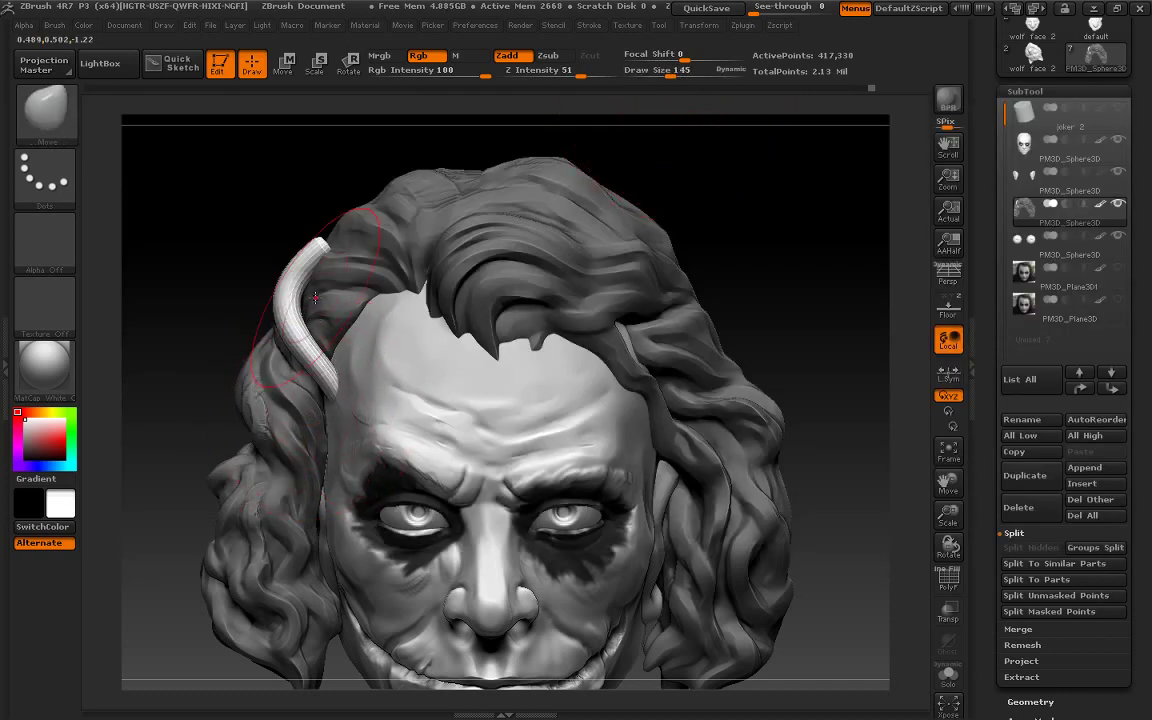
left_click_drag(165, 420, 170, 240, "shift")
left_click_drag(230, 263, 212, 258)
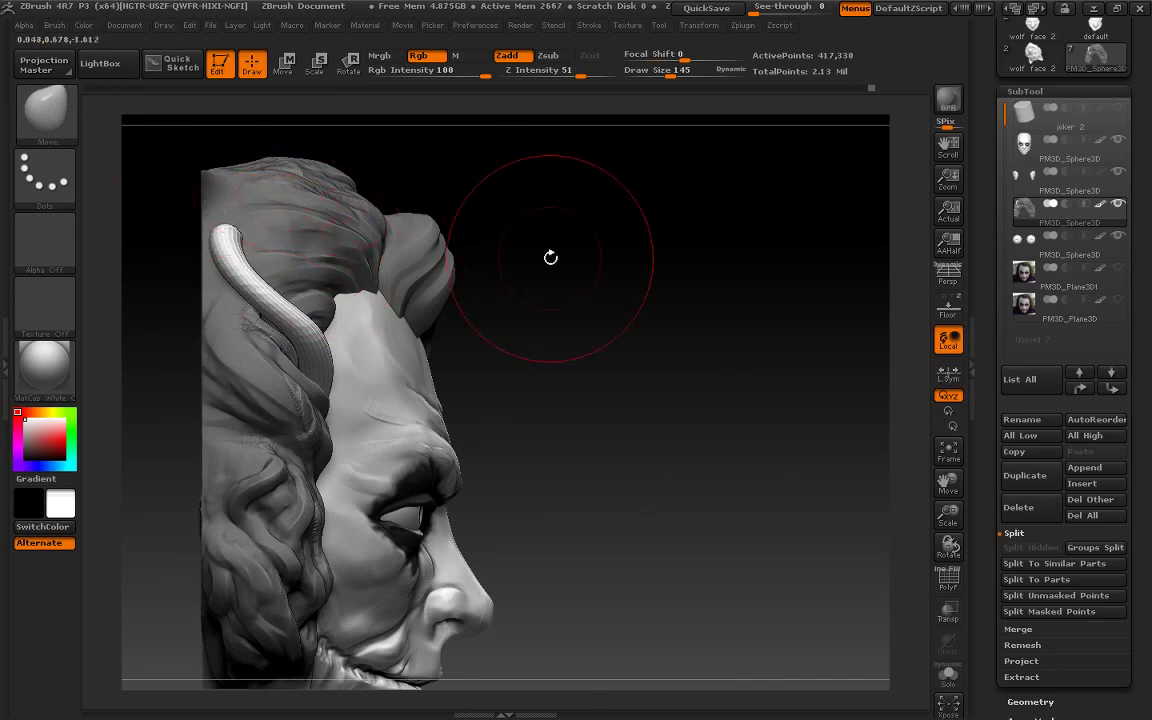
left_click_drag(553, 257, 592, 420, "shift")
left_click_drag(226, 226, 232, 238)
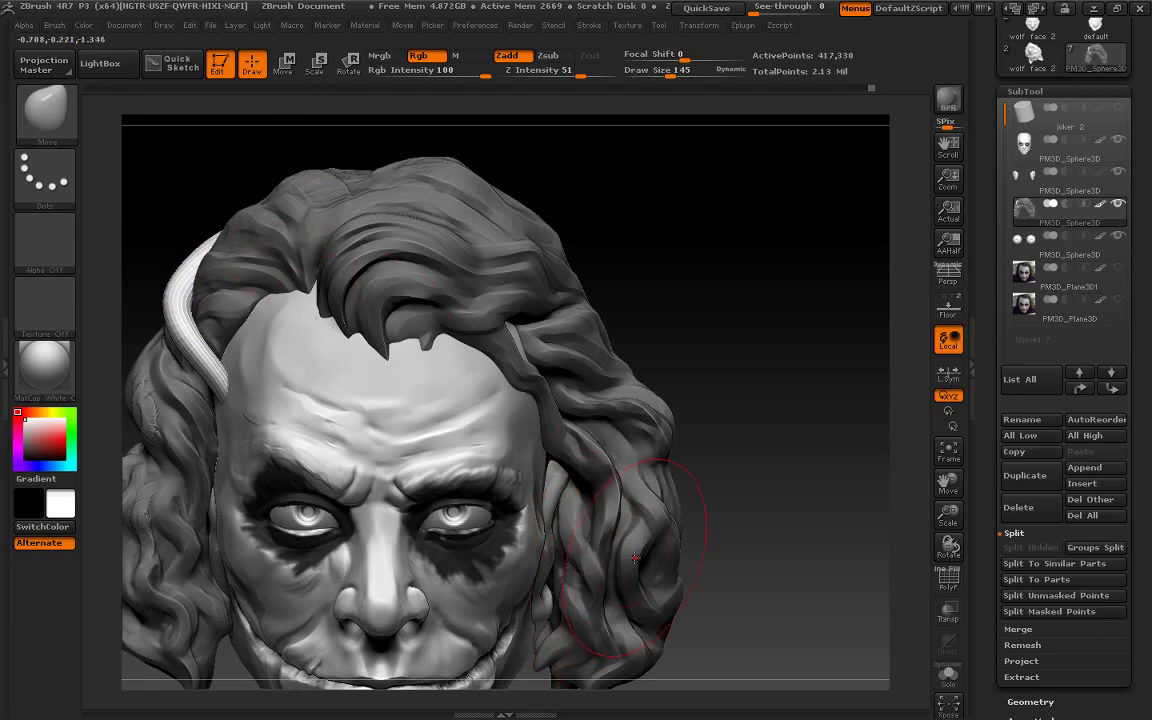
Split the tube into its own subtool and draw a second CurveTube at size 49 down the right hair
left_click(1056, 595)
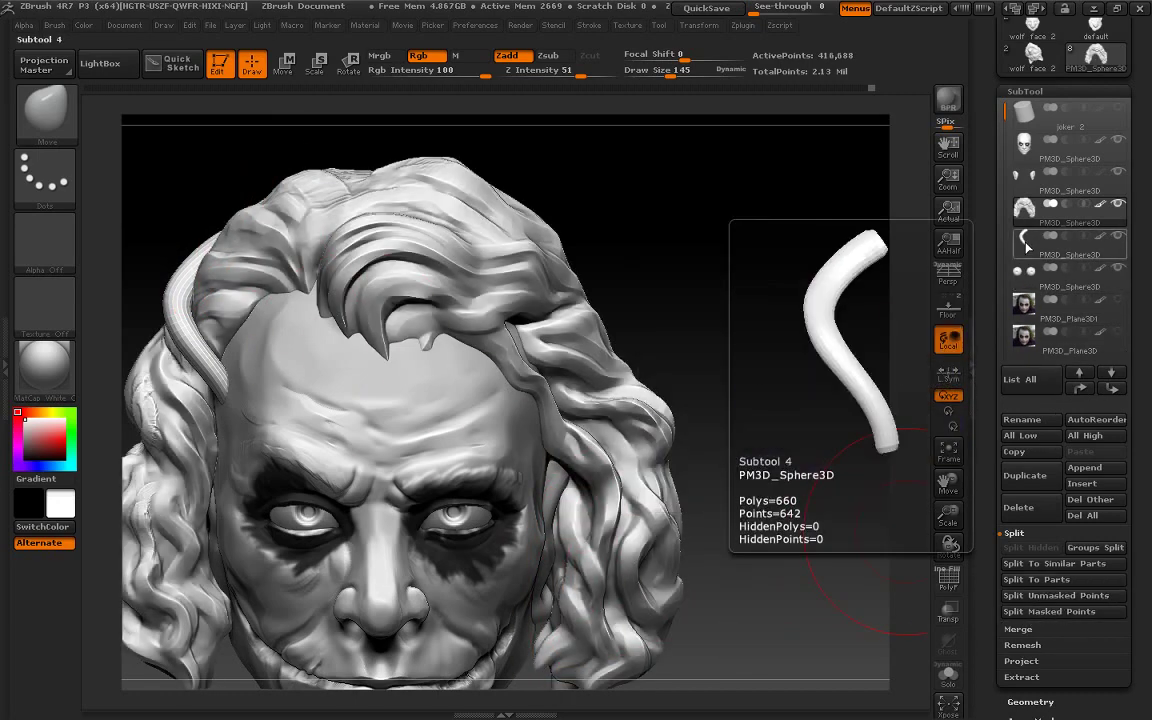
left_click(1025, 247)
key("b")
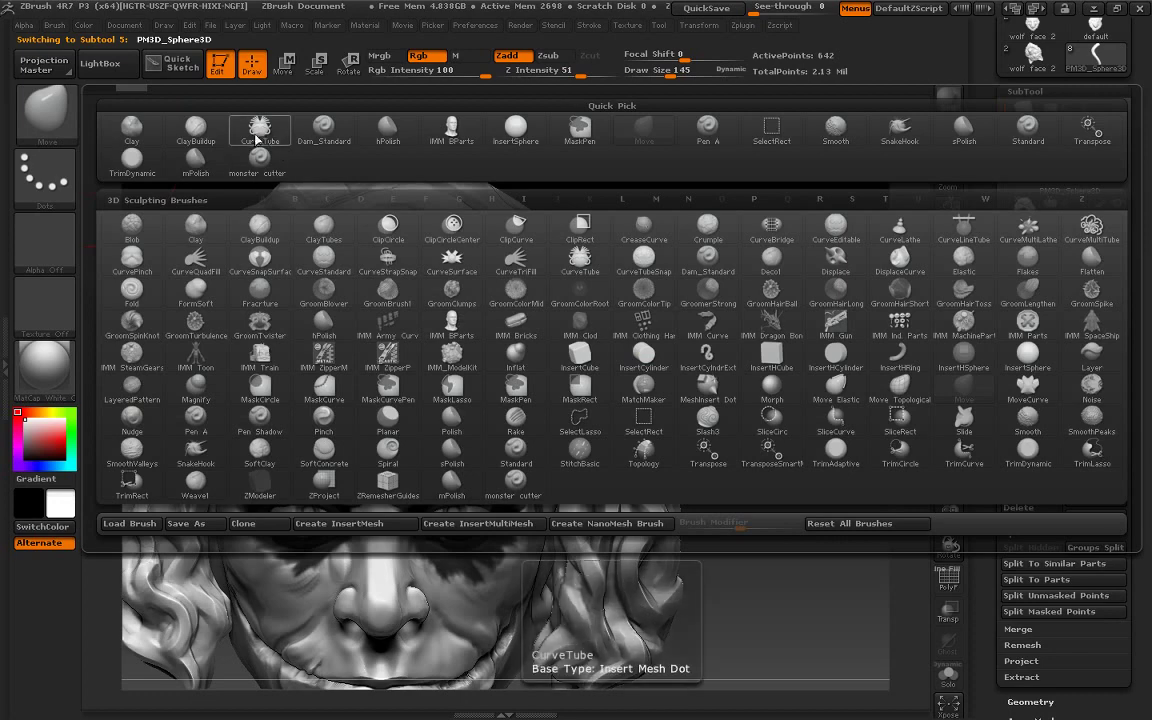
left_click(257, 140)
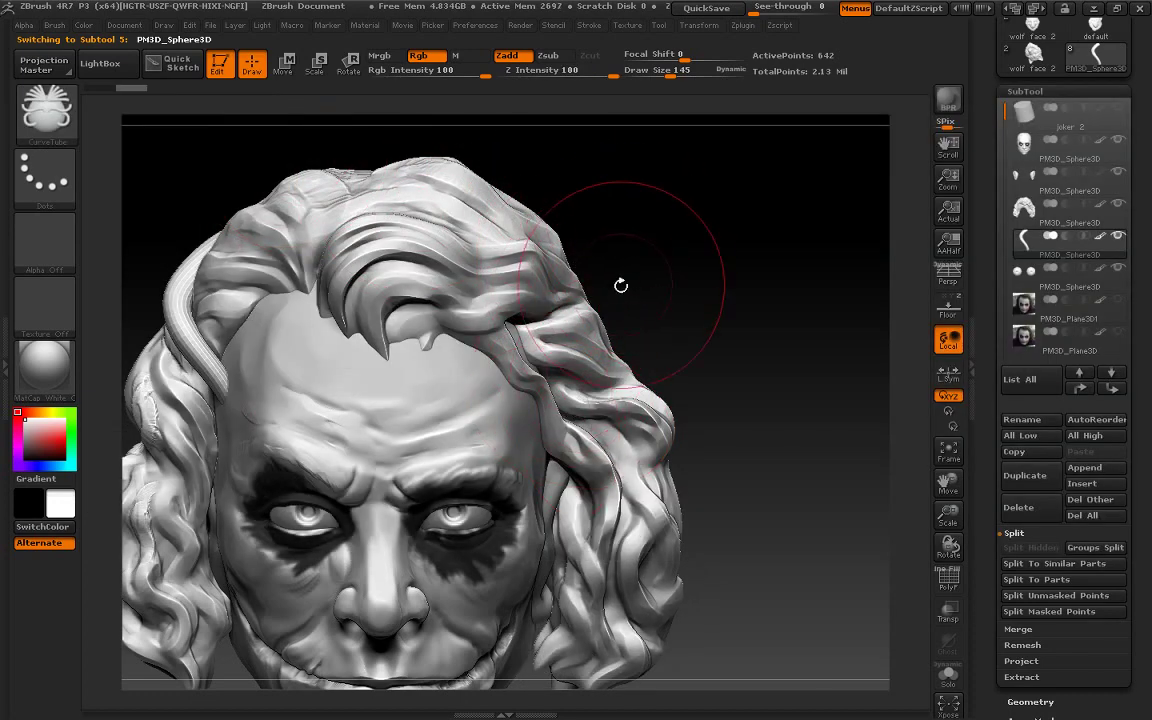
left_click_drag(670, 71, 652, 71)
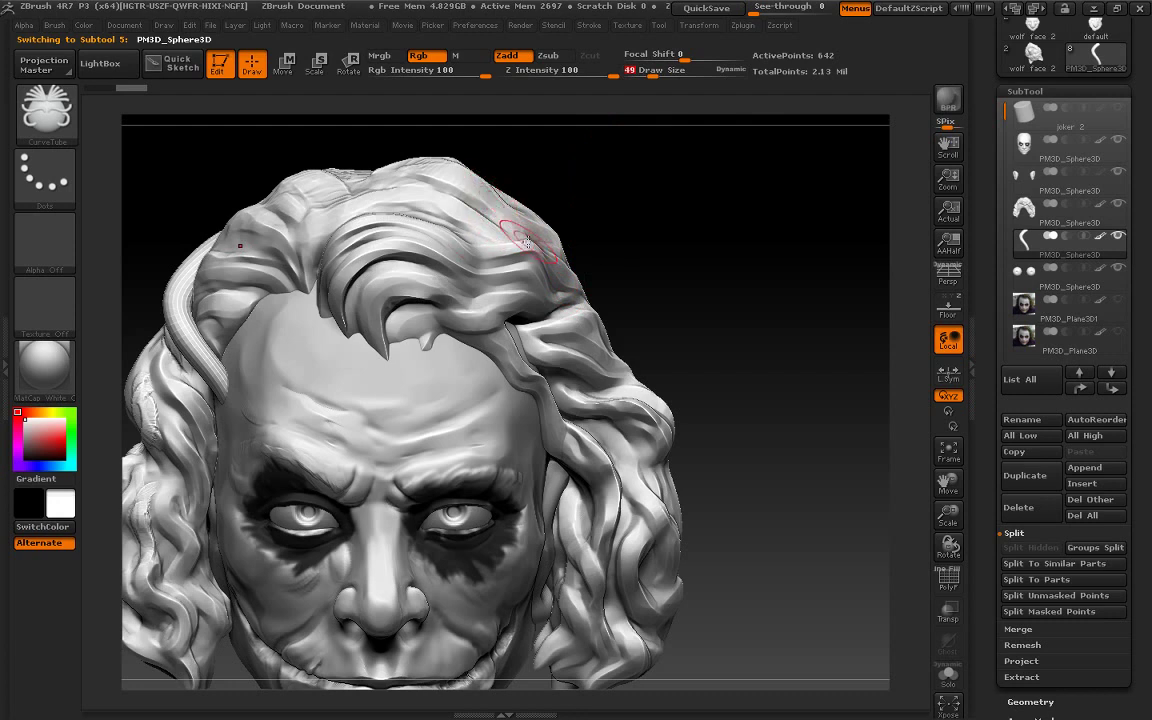
left_click_drag(495, 188, 556, 219)
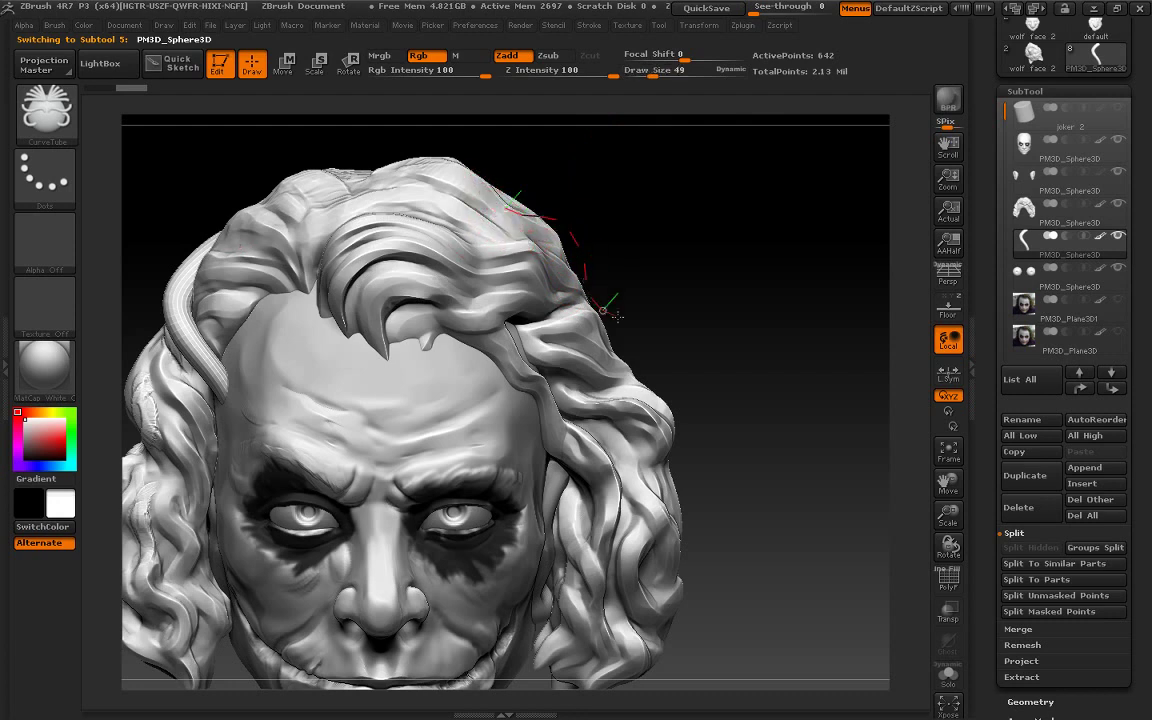
left_click_drag(603, 311, 636, 448)
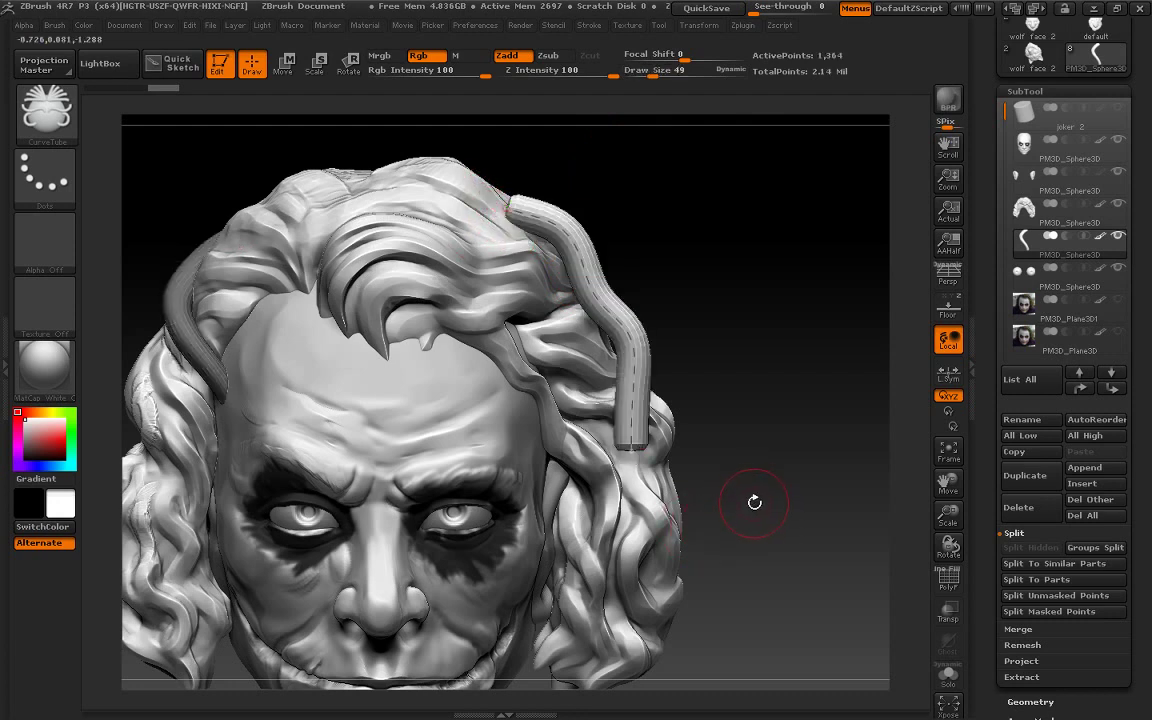
Slide the right-side tube along the hair using Transpose
key("f")
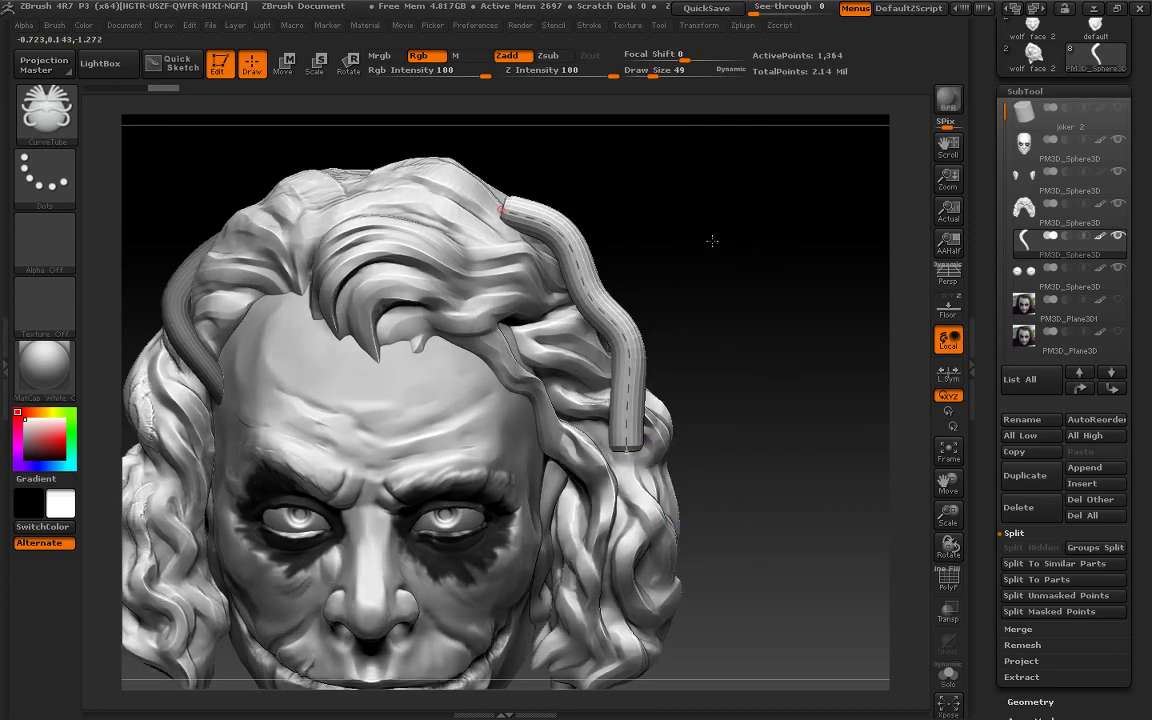
mouse_move(948, 545)
left_mouse_down()
mouse_move(964, 514)
mouse_move(440, 470)
left_mouse_up()
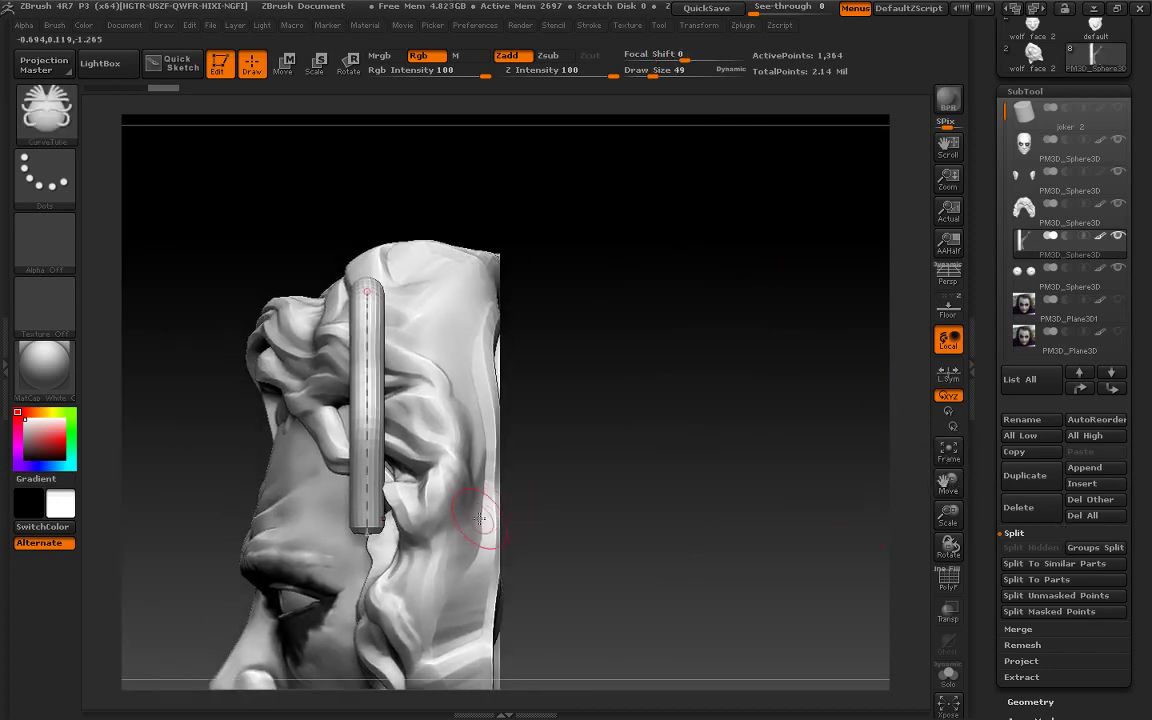
key("w")
left_click_drag(411, 327, 609, 327)
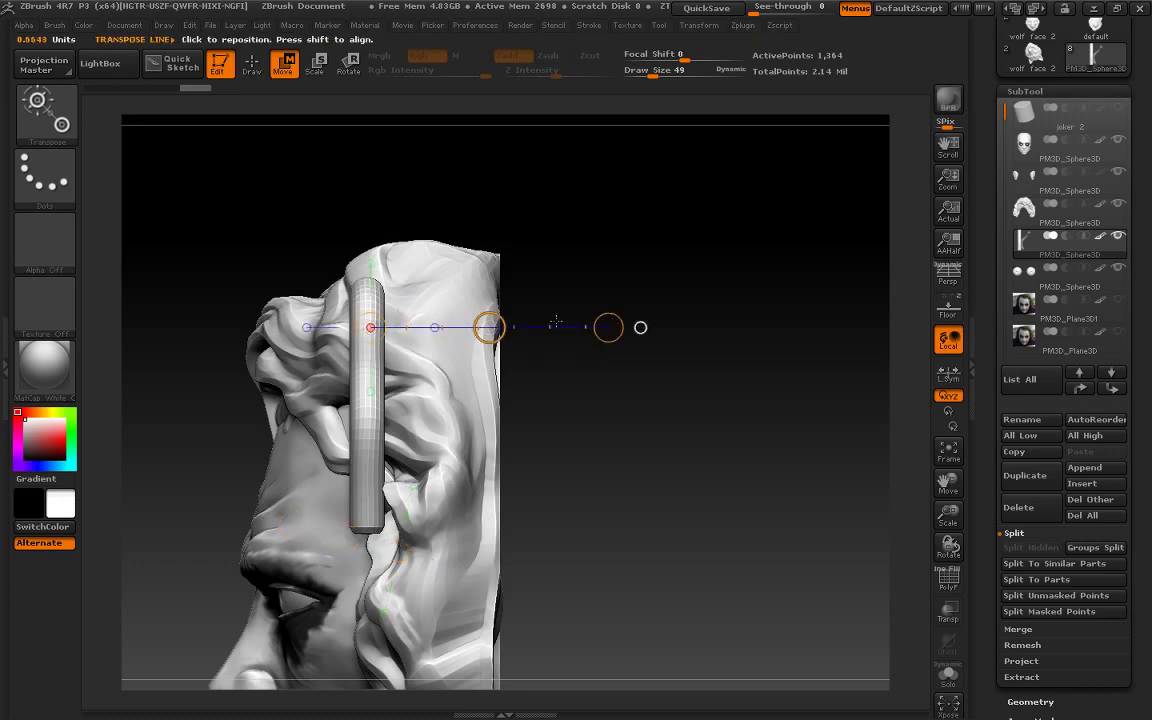
mouse_move(488, 327)
left_mouse_down()
mouse_move(582, 317)
mouse_move(744, 267)
left_mouse_up()
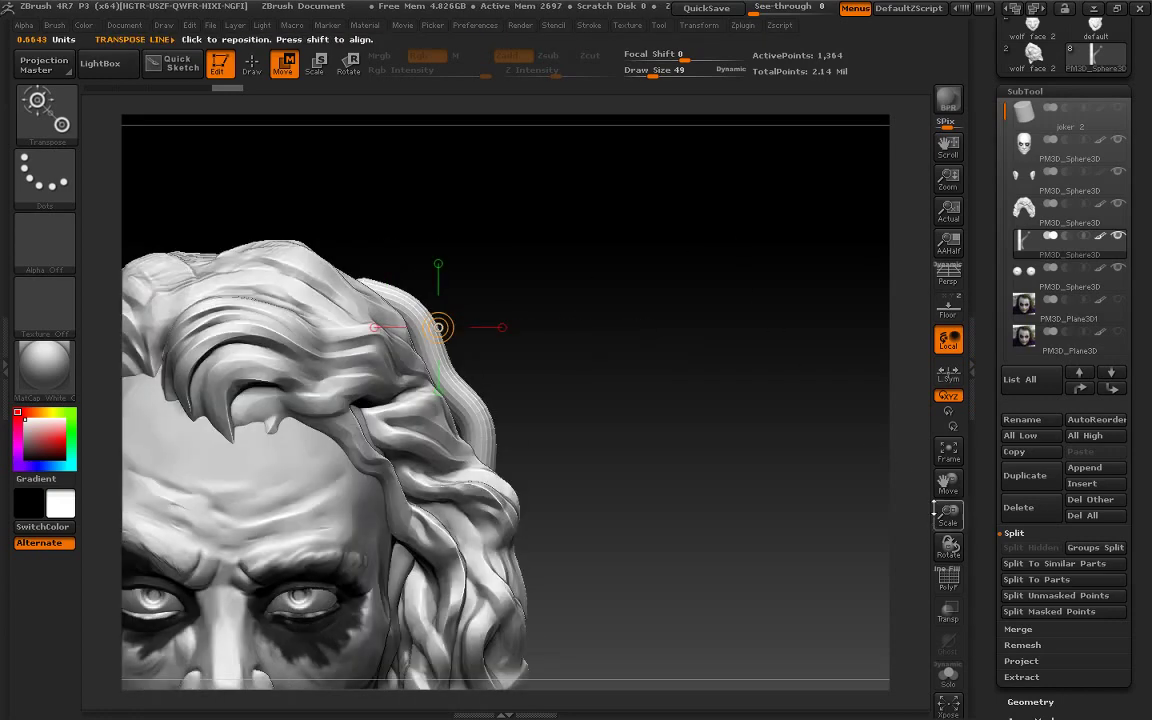
mouse_move(850, 440)
left_mouse_down("alt")
mouse_move(860, 425)
mouse_move(705, 338)
left_mouse_up("alt")
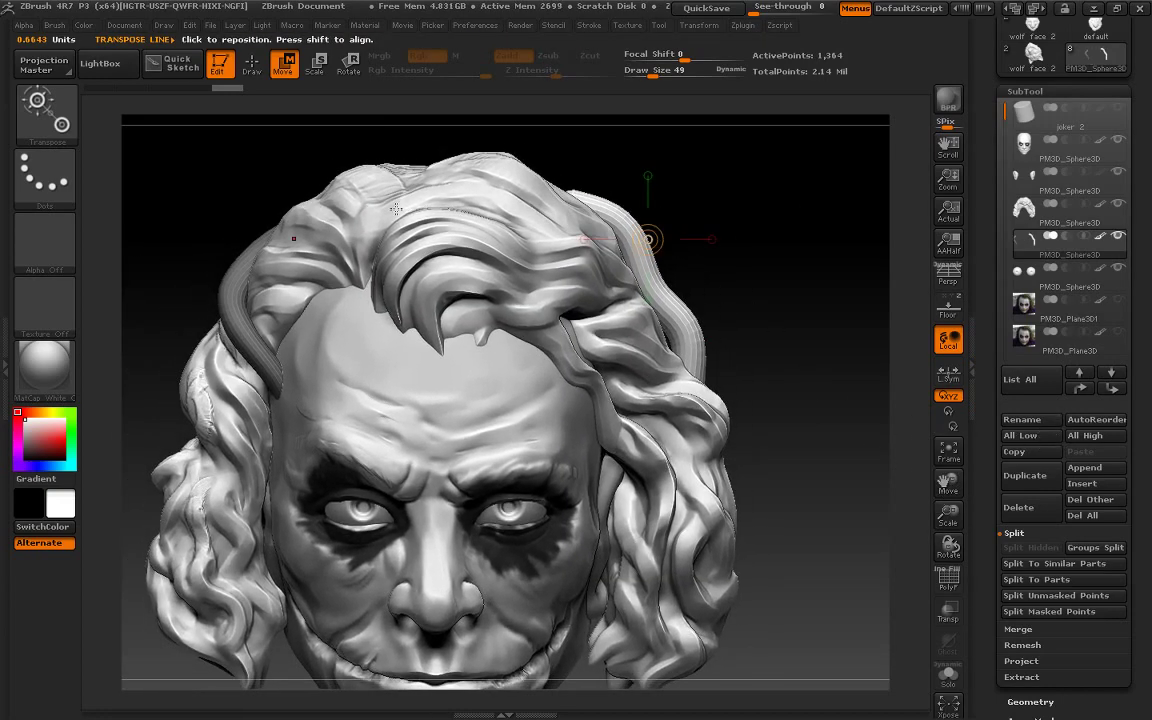
Bend the right strand's top toward the crown with the Move brush at size 130
key("q")
key("b")
key("m")
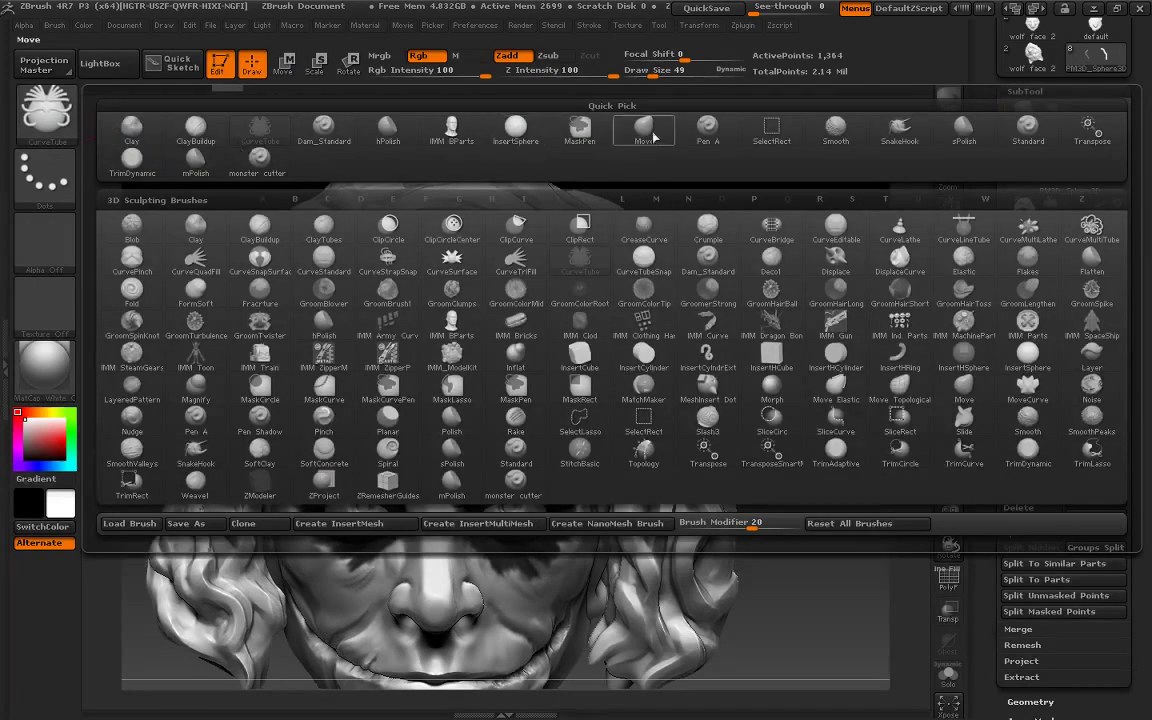
key("v")
key("s")
left_click_drag(662, 77, 670, 77)
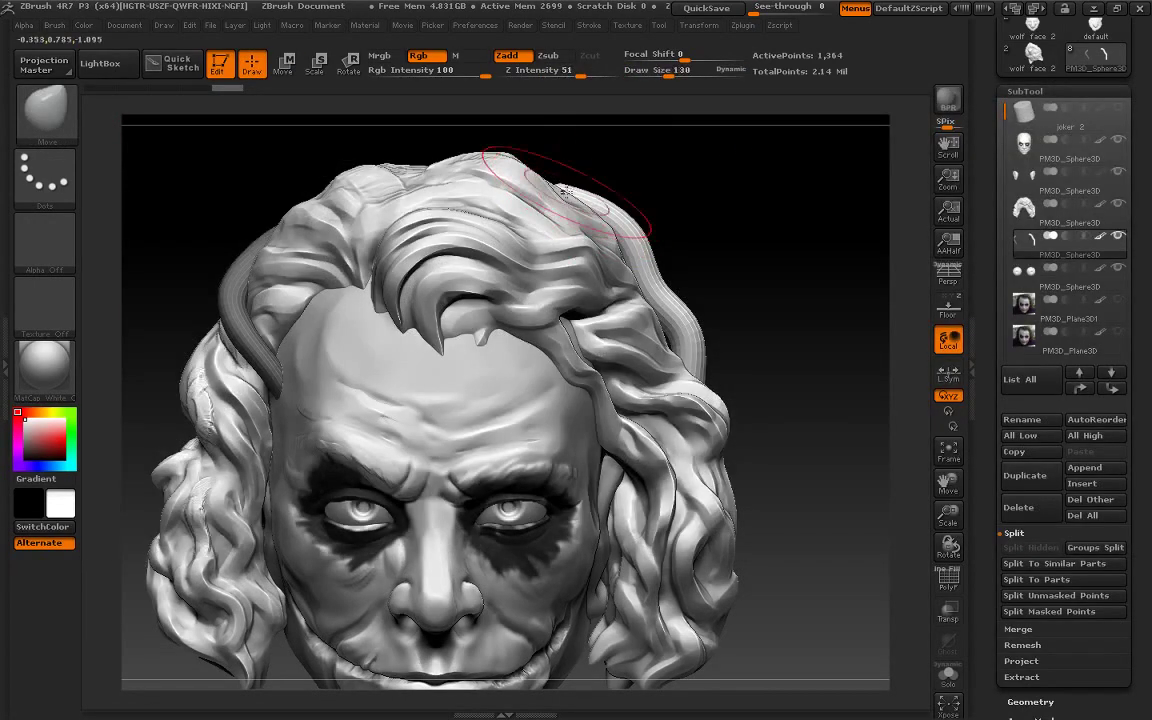
mouse_move(580, 195)
left_mouse_down()
mouse_move(675, 318)
mouse_move(641, 308)
left_mouse_up()
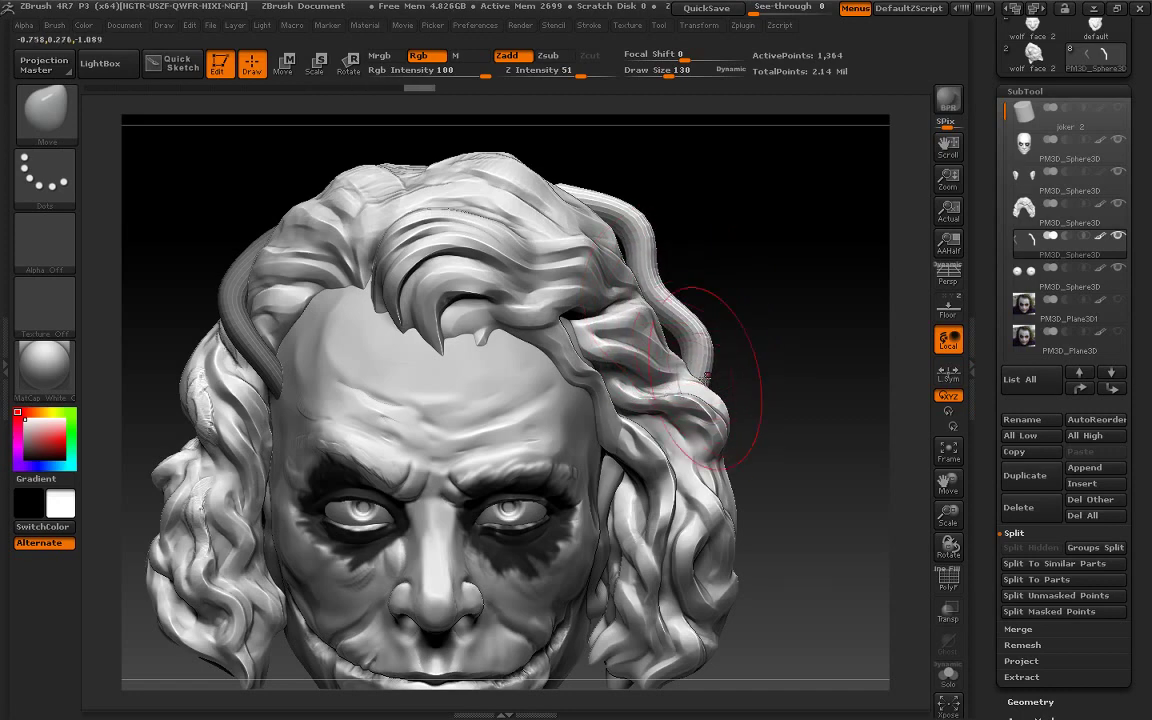
Pull a strand tip out into a hooked curl with the SnakeHook brush
left_click(45, 112)
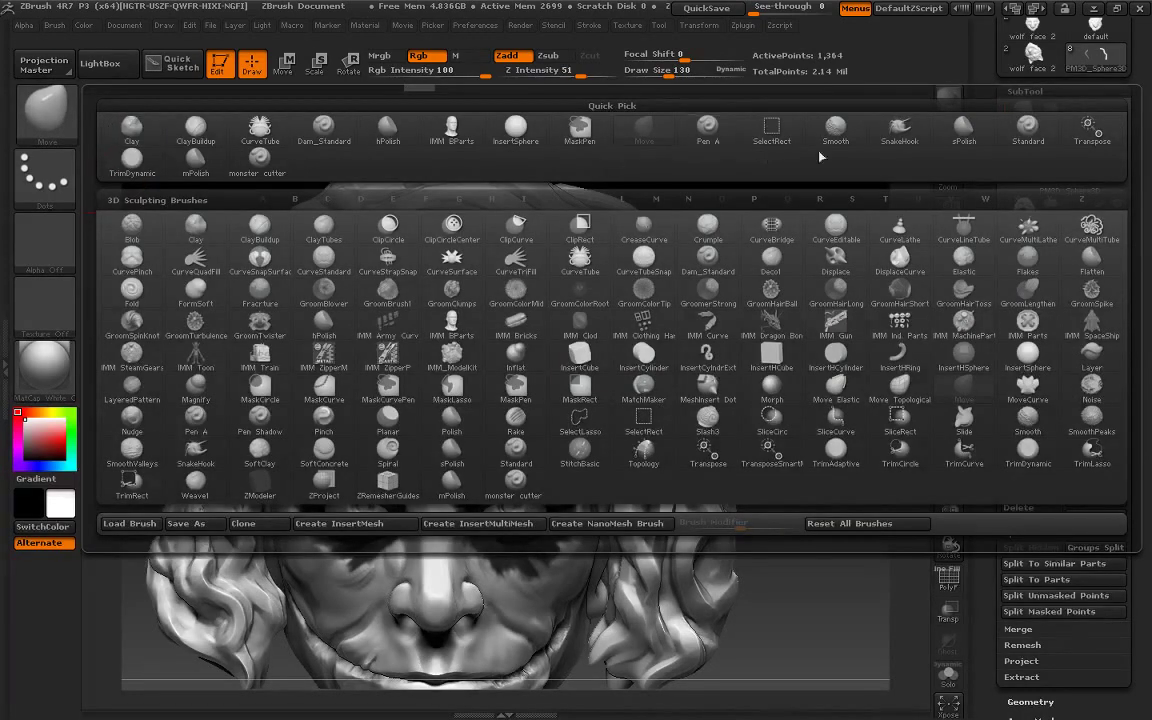
left_click(899, 128)
left_click_drag(668, 73, 657, 73)
left_click_drag(640, 120, 676, 322)
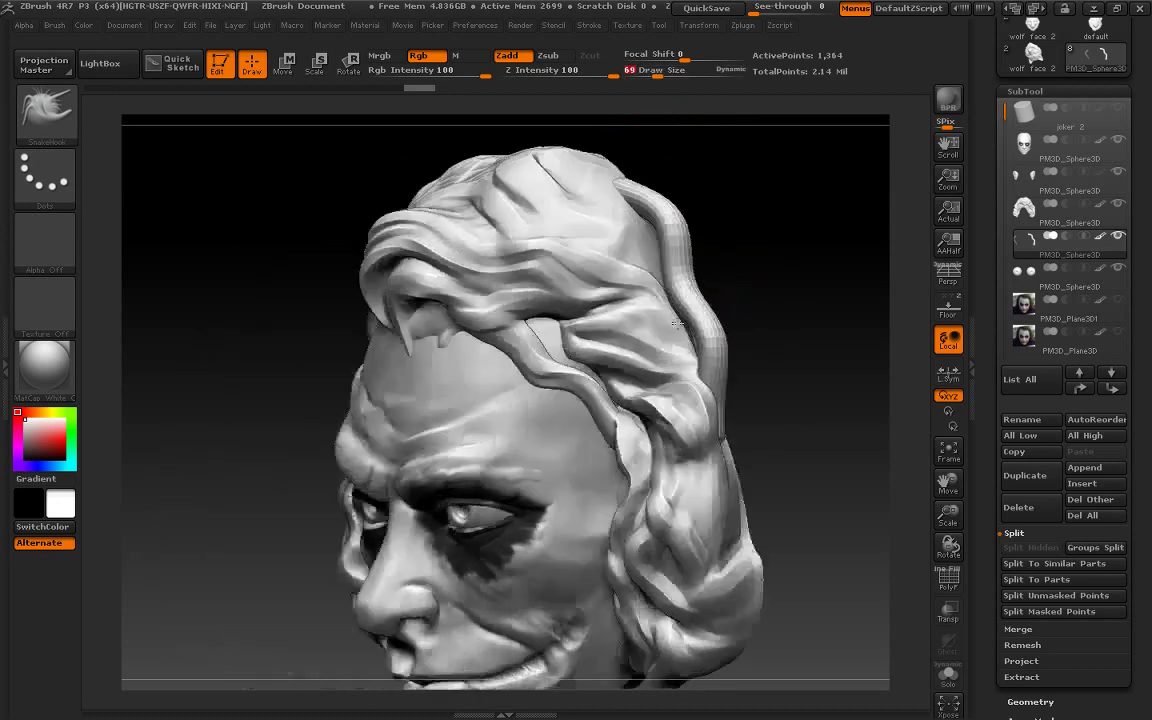
mouse_move(700, 410)
left_mouse_down()
mouse_move(690, 468)
mouse_move(688, 430)
left_mouse_up()
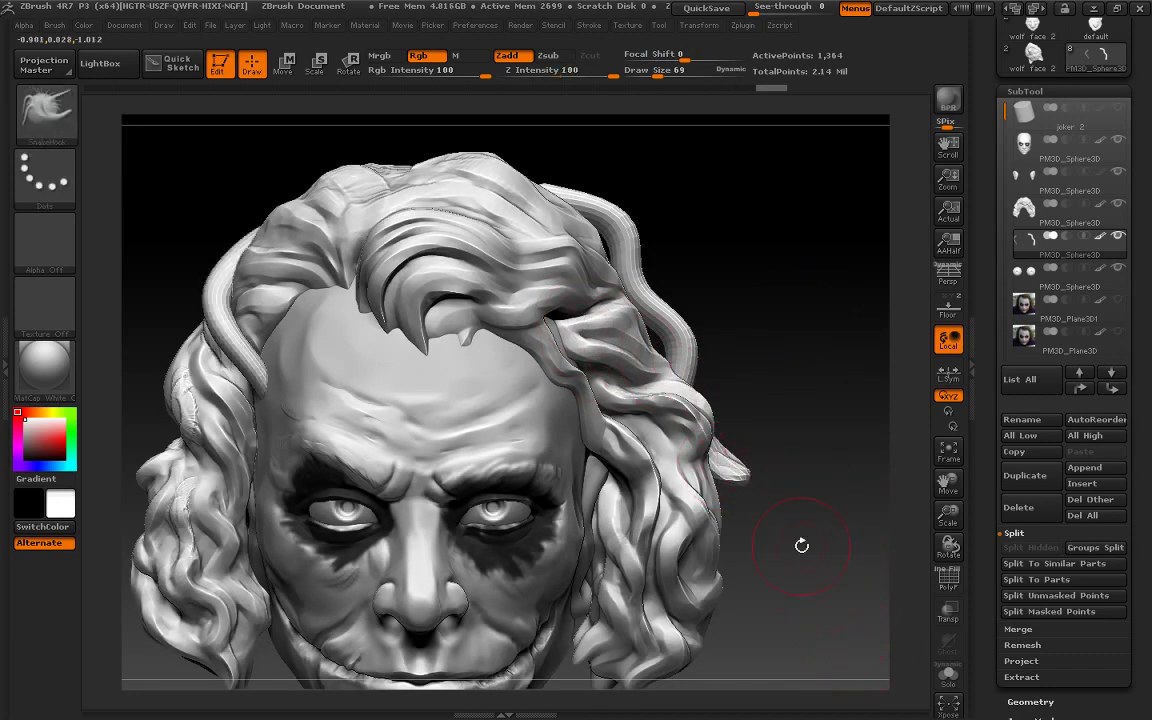
key("ctrl+z")
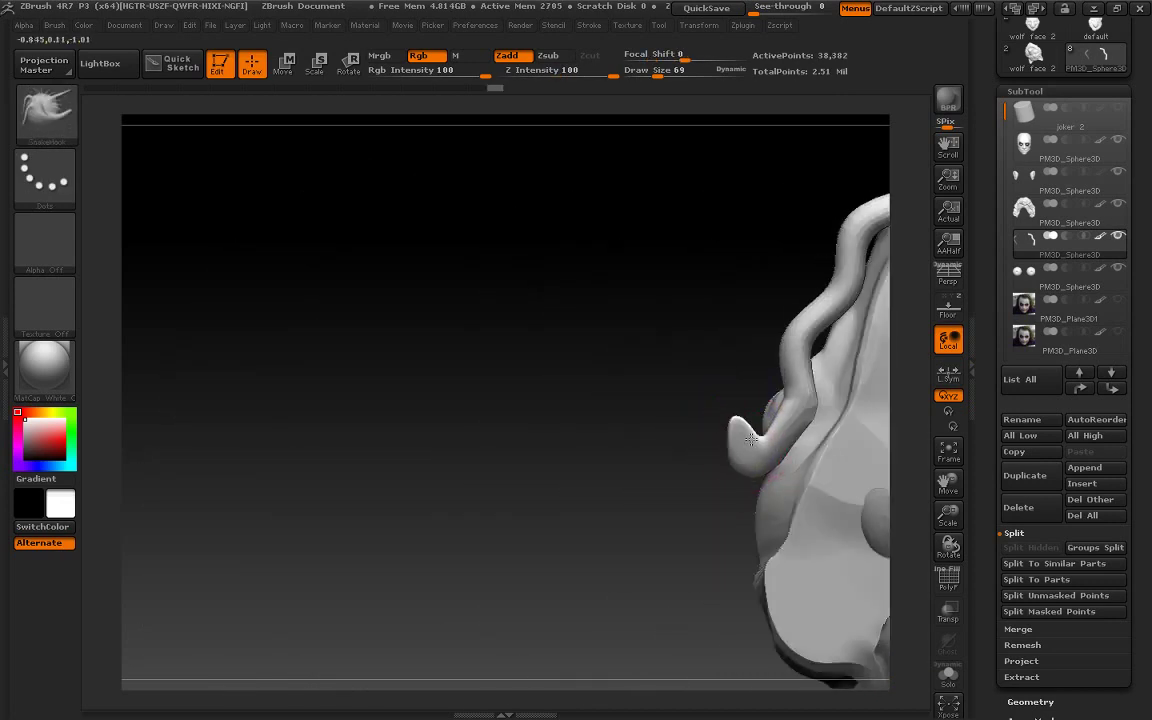
Curl the strand tip into a hook and bend the tube leftward with a larger Move brush
left_click_drag(751, 440, 767, 430, "shift")
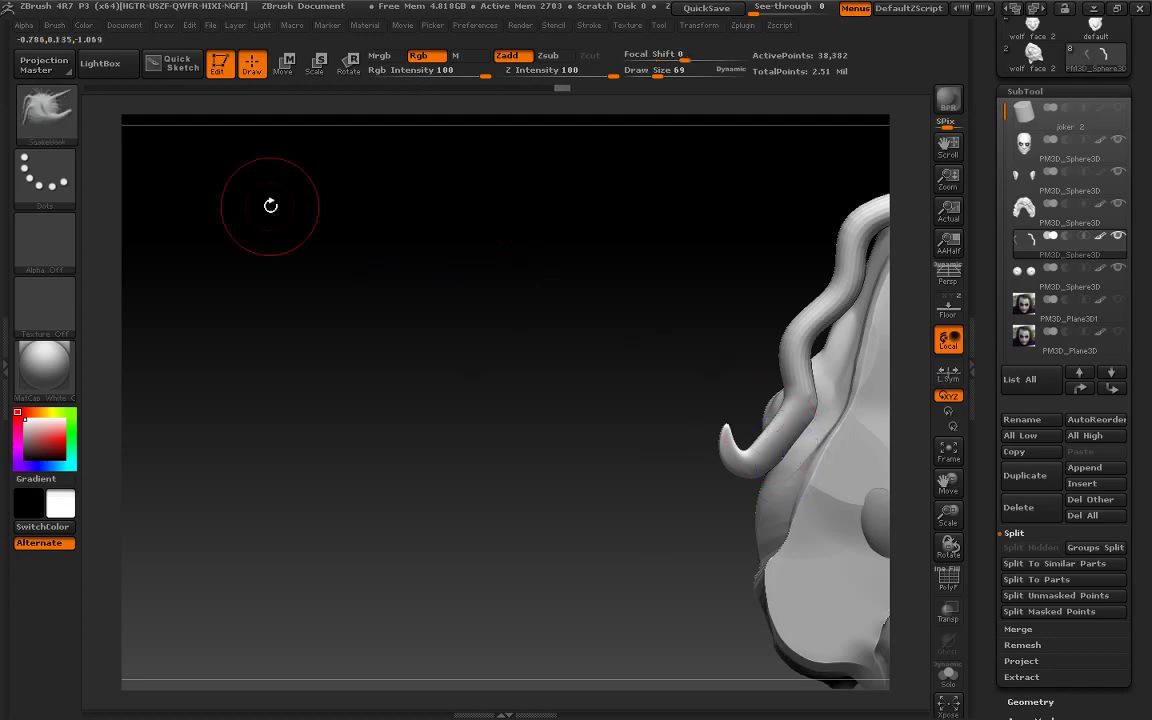
key("b")
left_click(665, 138)
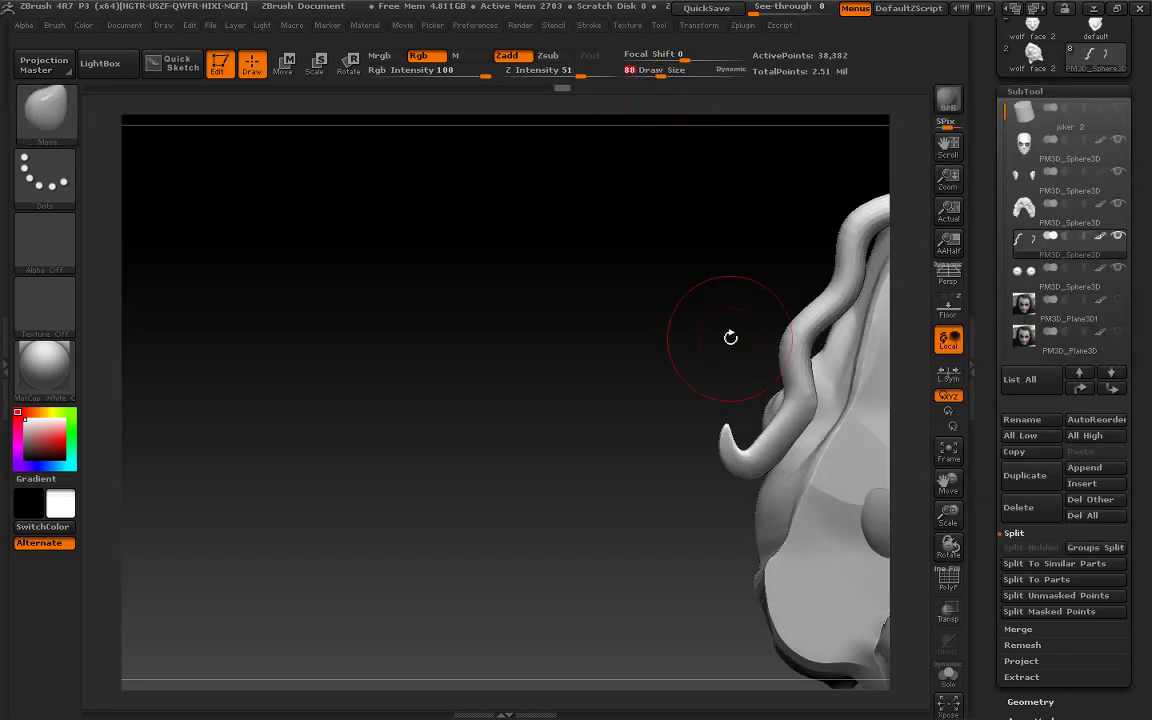
left_click_drag(700, 405, 830, 401, "shift")
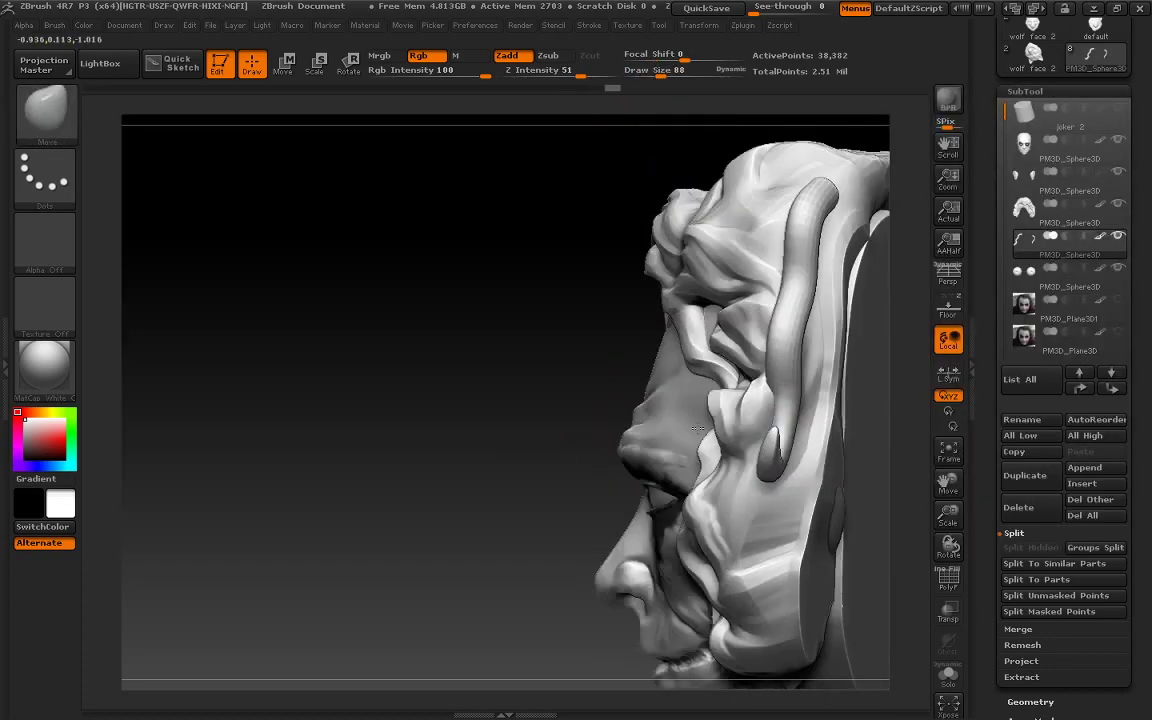
left_click_drag(652, 70, 680, 70)
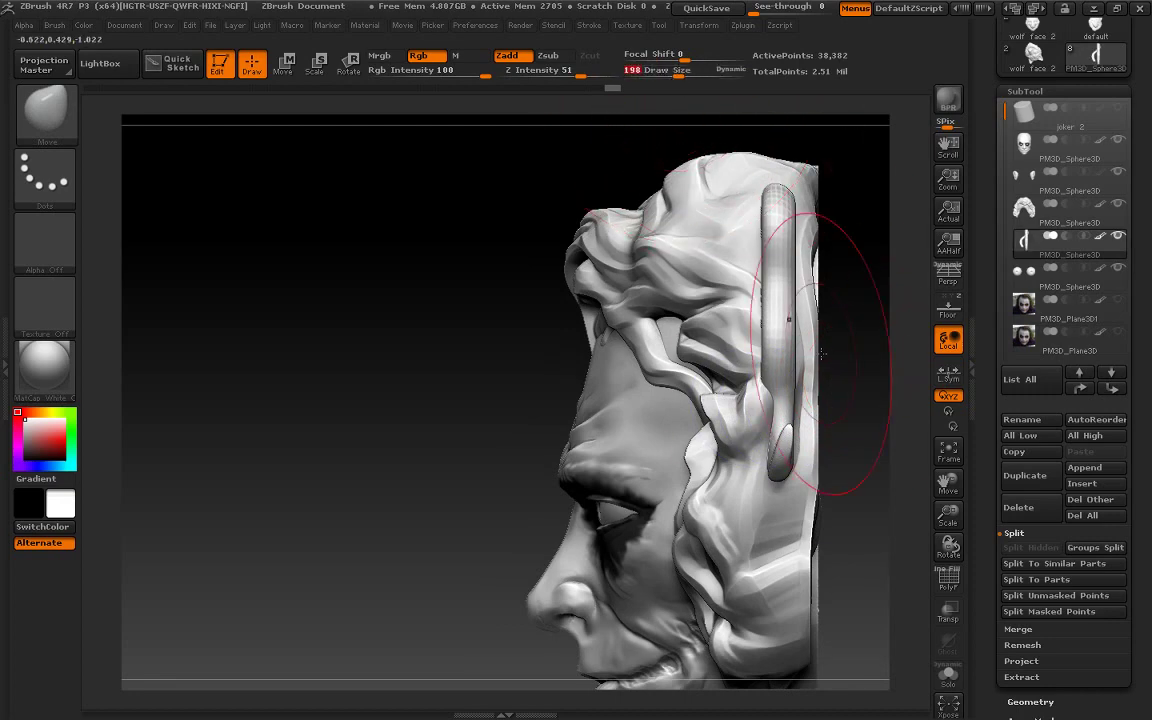
mouse_move(776, 325)
left_mouse_down()
mouse_move(739, 318)
mouse_move(800, 240)
left_mouse_up()
mouse_move(860, 300)
left_mouse_down()
mouse_move(835, 311)
mouse_move(893, 470)
left_mouse_up()
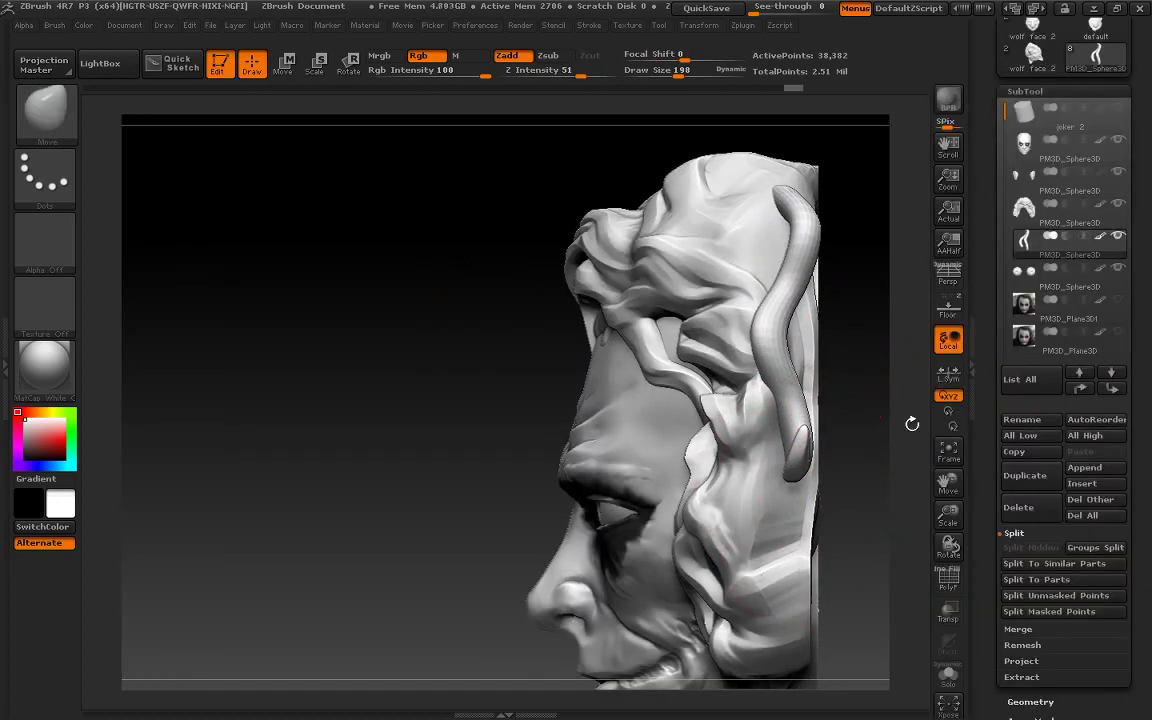
mouse_move(913, 419)
left_mouse_down()
mouse_move(981, 430)
mouse_move(853, 435)
mouse_move(681, 231)
left_mouse_up()
Duplicate the hair strand with Transpose, turn on Transp, and slide the copy sideways
left_click(284, 63)
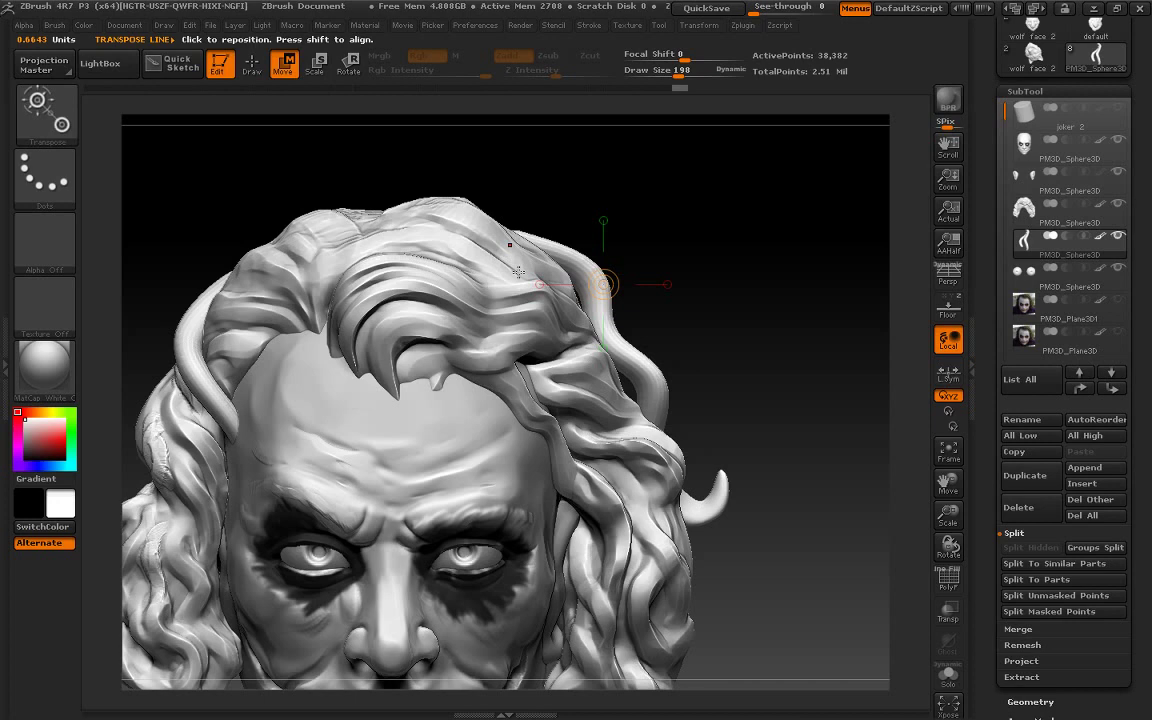
left_click(659, 387)
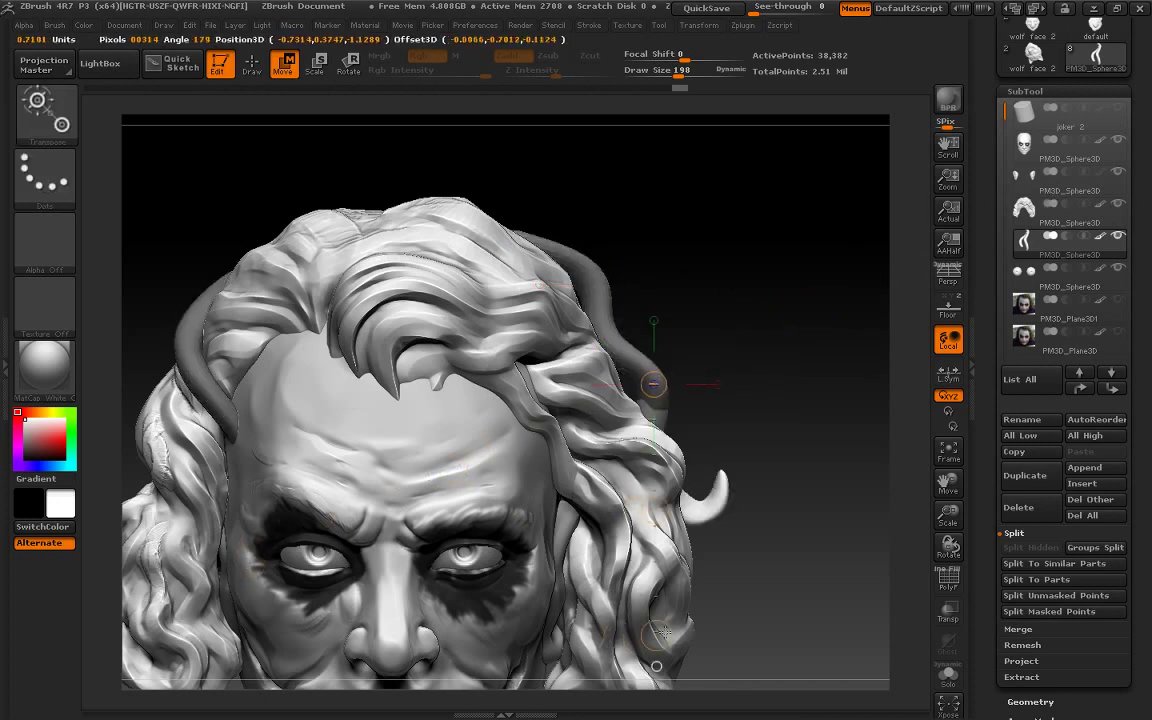
left_click_drag(653, 384, 796, 461)
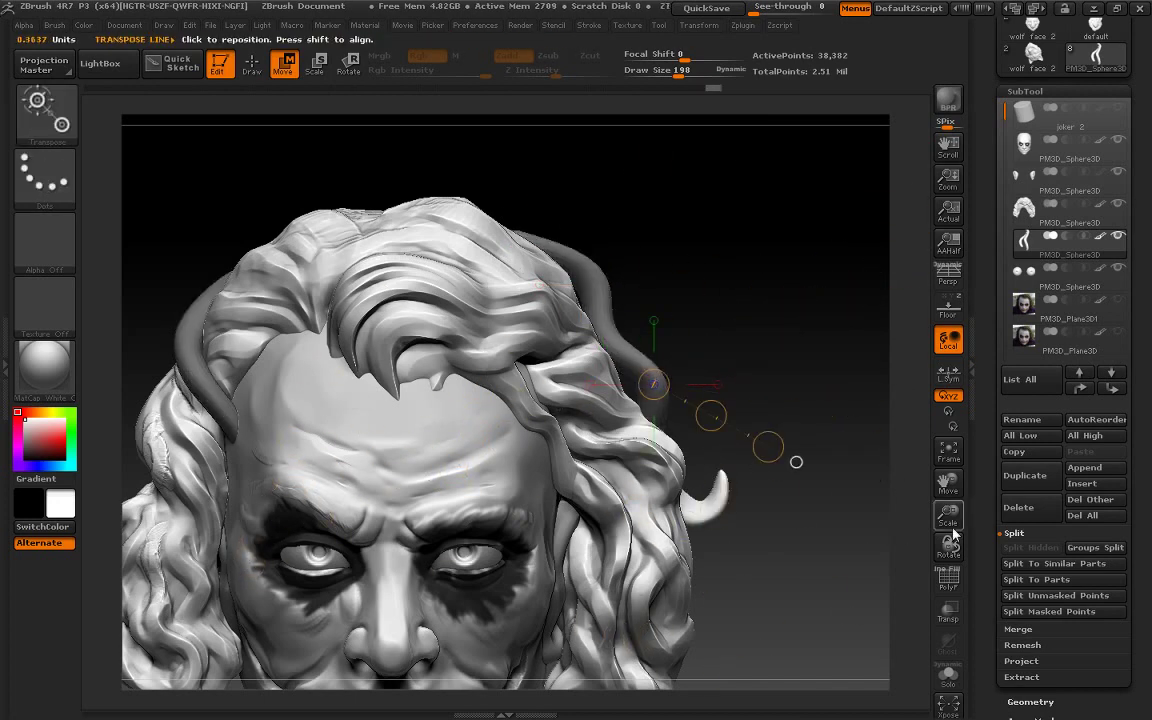
left_click(948, 612)
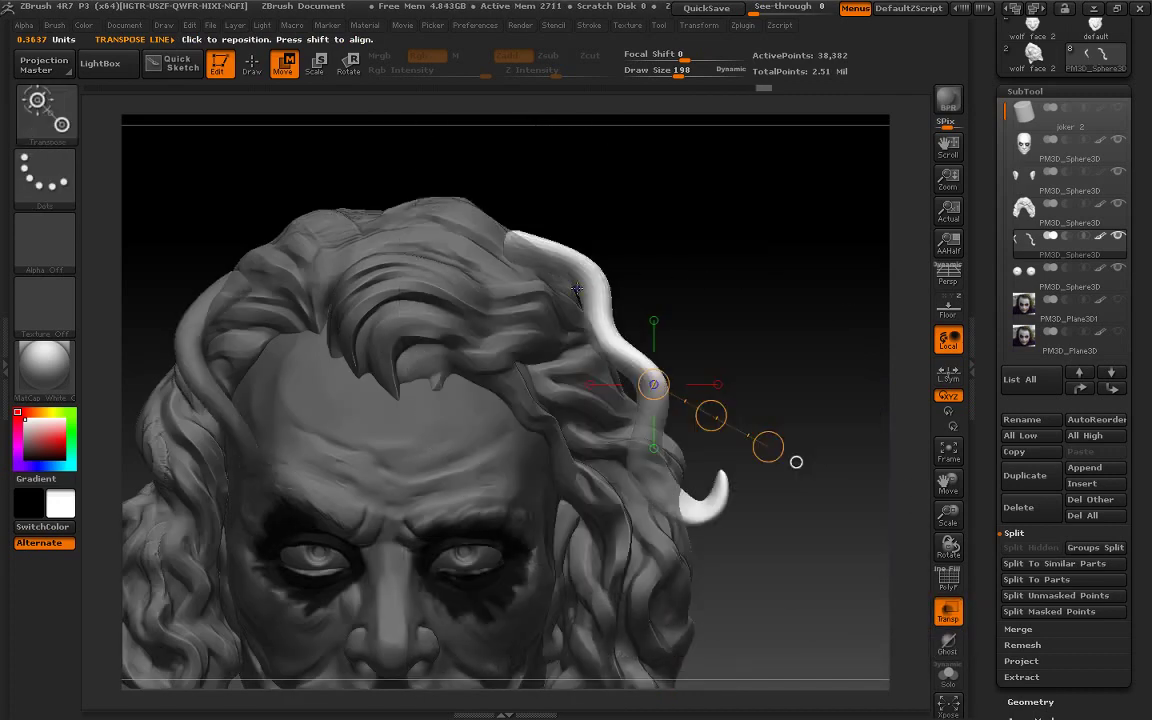
left_click_drag(577, 289, 768, 290)
left_click_drag(658, 290, 673, 244, "ctrl")
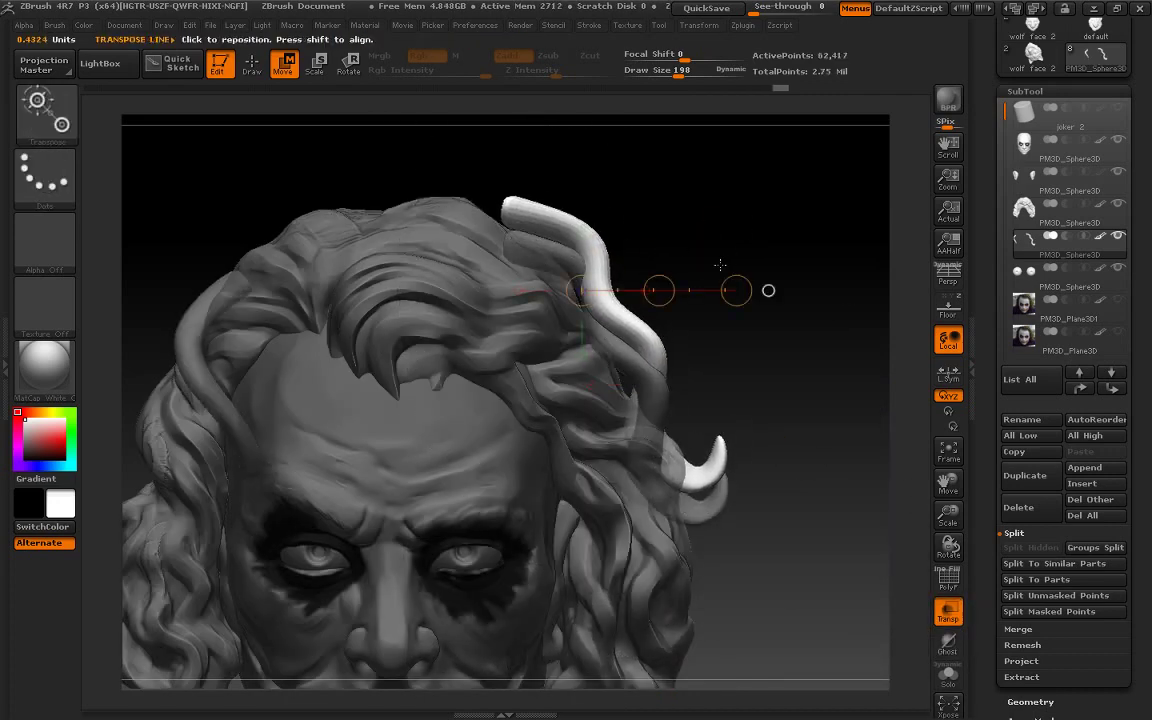
Press the duplicated strand against the head and pull it toward the top with a larger Move brush
left_click(268, 72)
left_click_drag(761, 226, 560, 150)
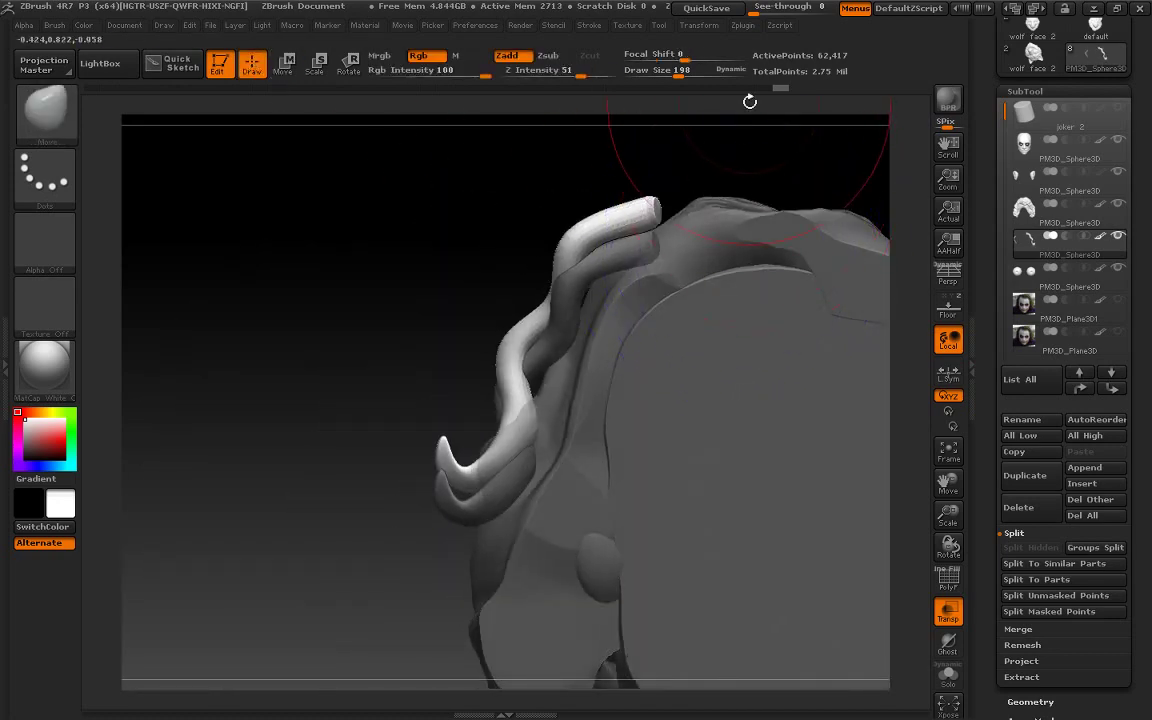
left_click_drag(682, 71, 703, 71)
left_click_drag(558, 406, 540, 300)
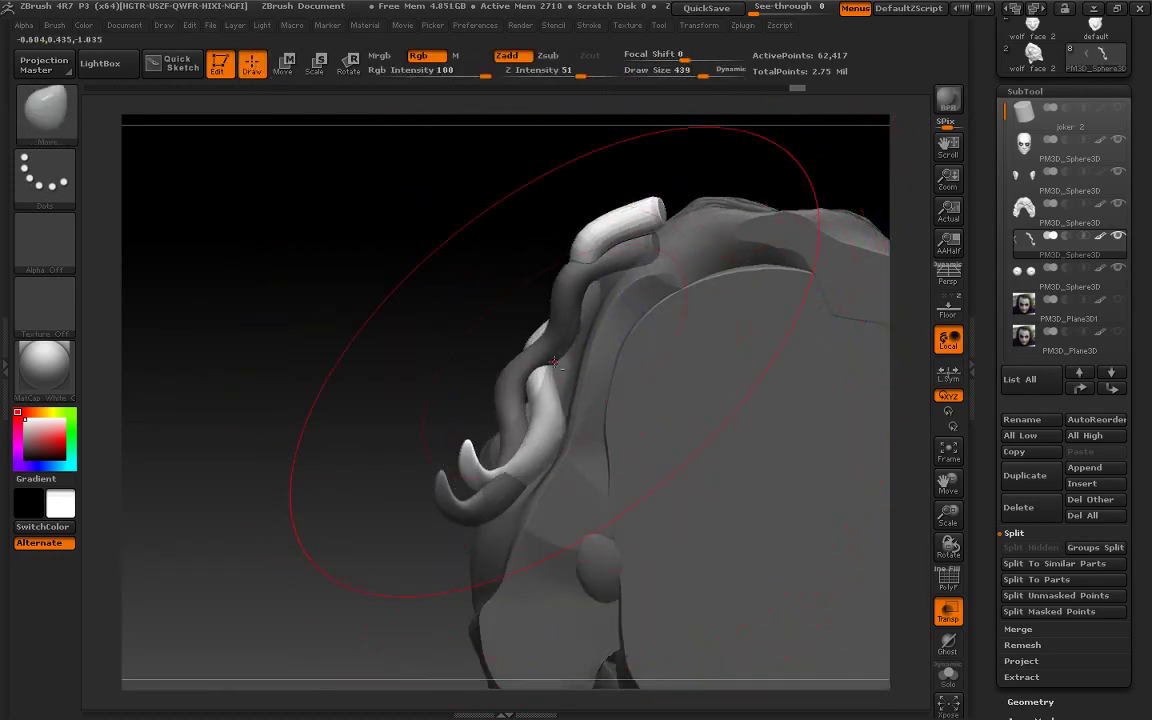
mouse_move(480, 400)
left_mouse_down()
mouse_move(577, 362)
mouse_move(630, 250)
left_mouse_up()
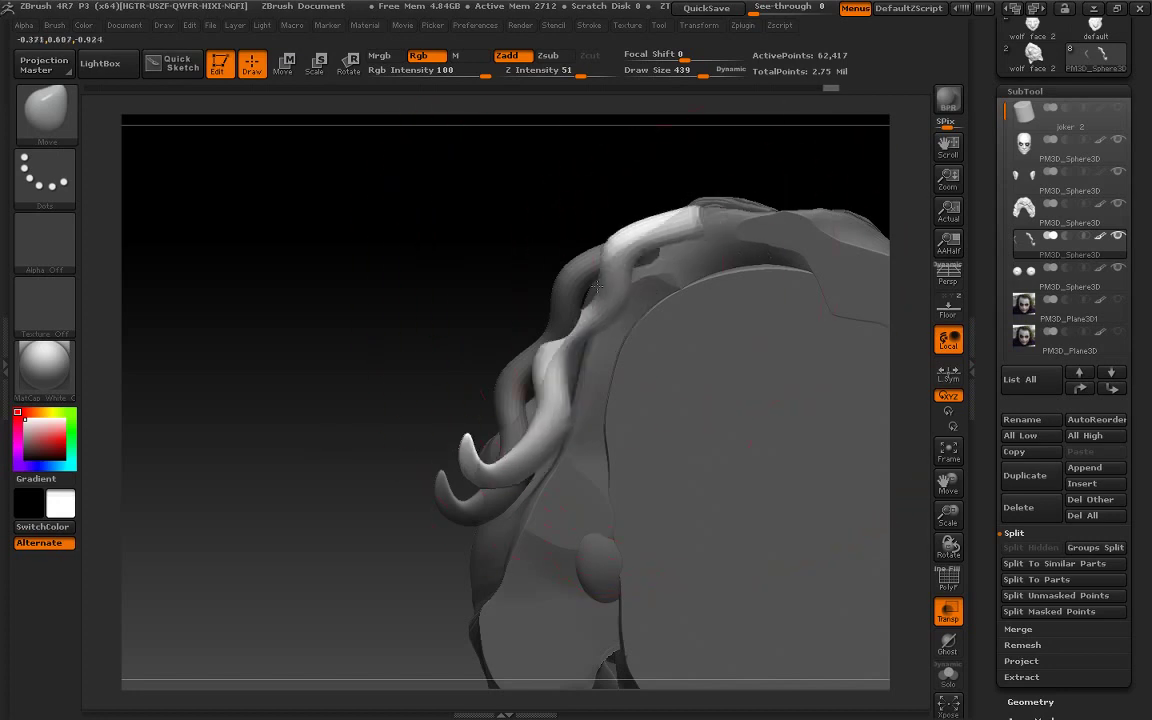
mouse_move(560, 330)
left_mouse_down()
mouse_move(668, 246)
mouse_move(687, 195)
mouse_move(848, 327)
left_mouse_up()
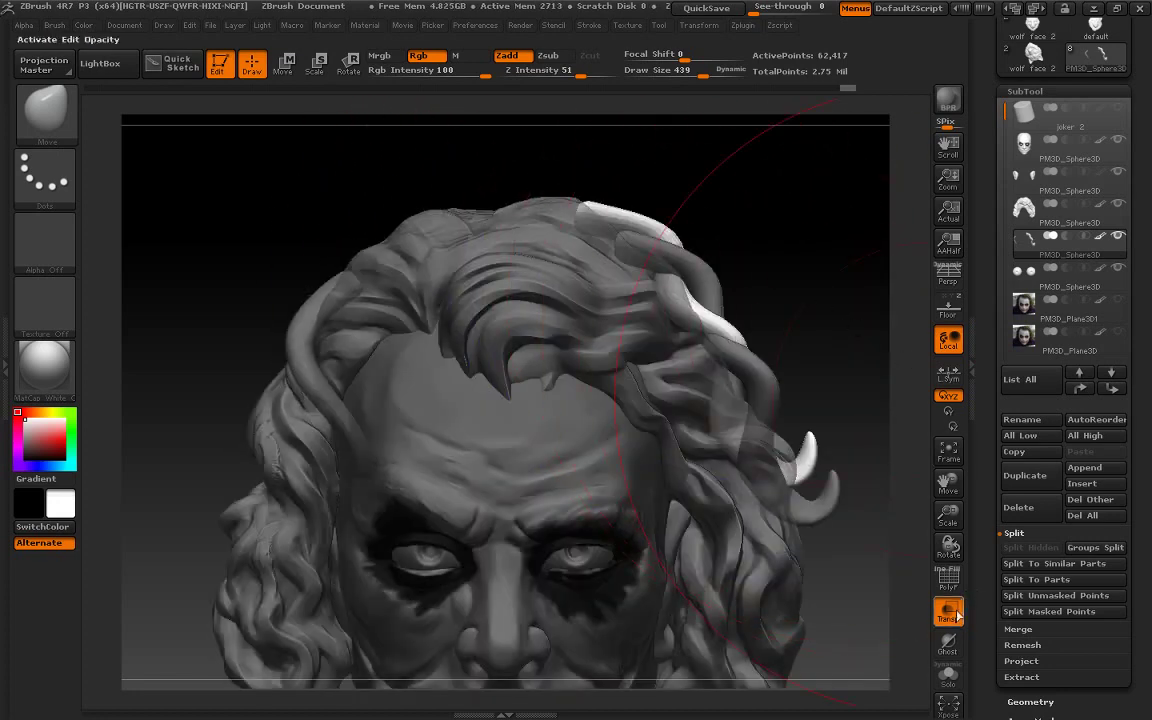
Undo recent strand edits, then smooth the right hair strand from the front and side
mouse_move(848, 88)
left_mouse_down()
mouse_move(689, 88)
mouse_move(848, 88)
left_mouse_up()
left_click_drag(703, 76, 680, 76)
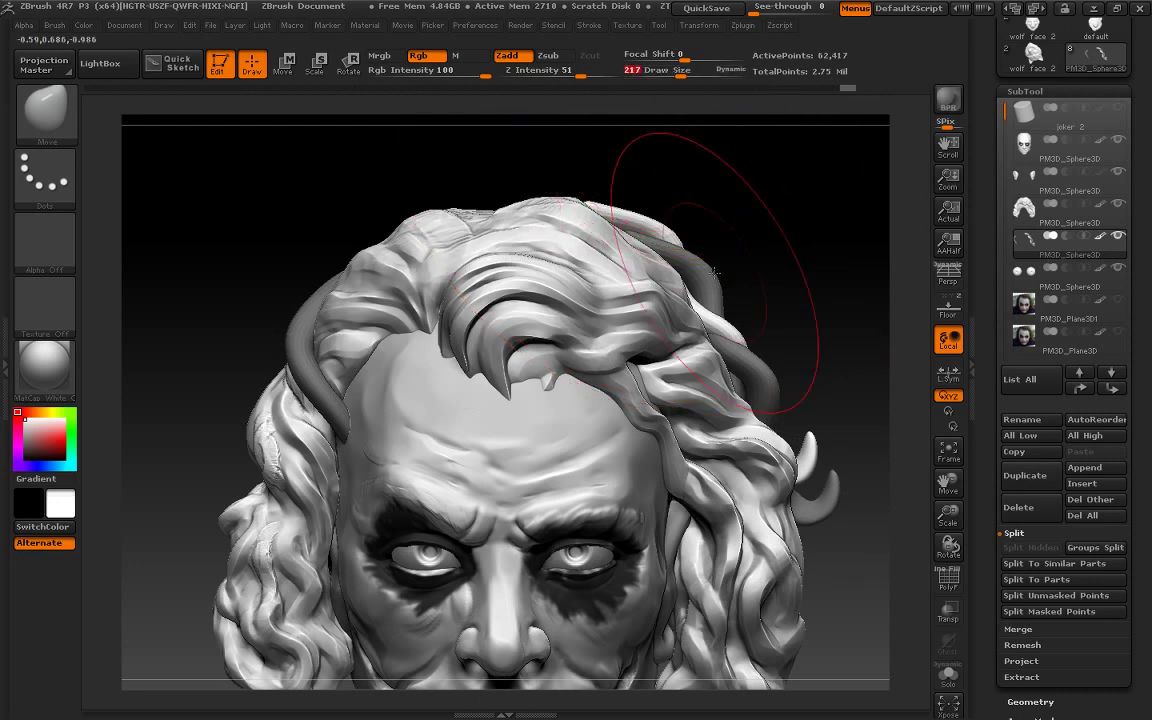
left_click_drag(681, 301, 747, 312)
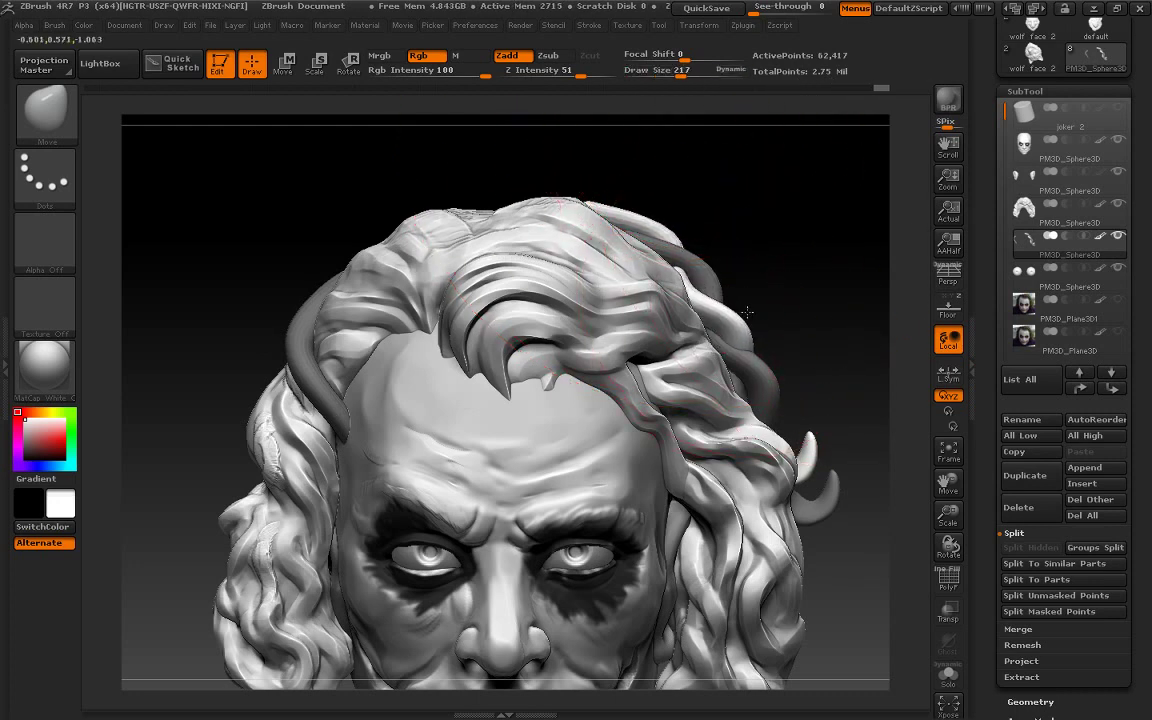
key("ctrl+z")
key("ctrl+z")
key("ctrl+z")
key("ctrl+z")
key("ctrl+z")
key("ctrl+z")
key("ctrl+z")
key("ctrl+z")
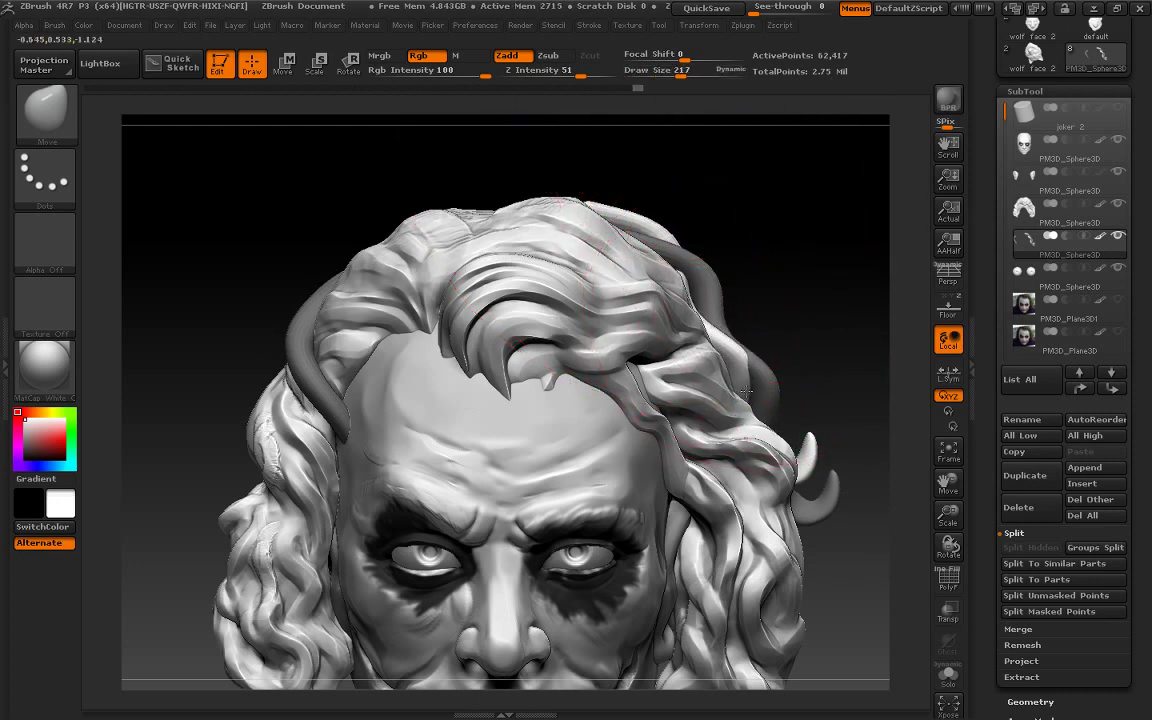
mouse_move(747, 392)
left_mouse_down()
mouse_move(770, 404)
mouse_move(724, 374)
mouse_move(705, 300)
left_mouse_up()
mouse_move(690, 180)
left_mouse_down()
mouse_move(787, 236)
mouse_move(690, 250)
left_mouse_up()
left_click_drag(805, 159, 858, 235)
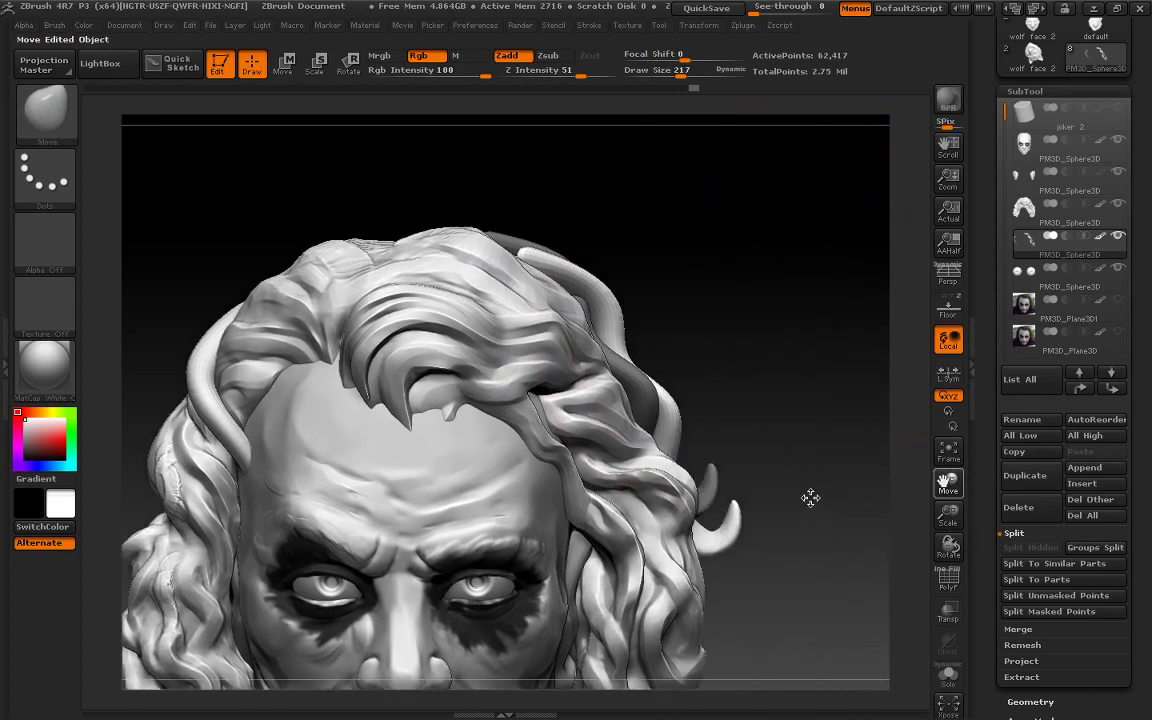
left_click_drag(853, 435, 810, 496)
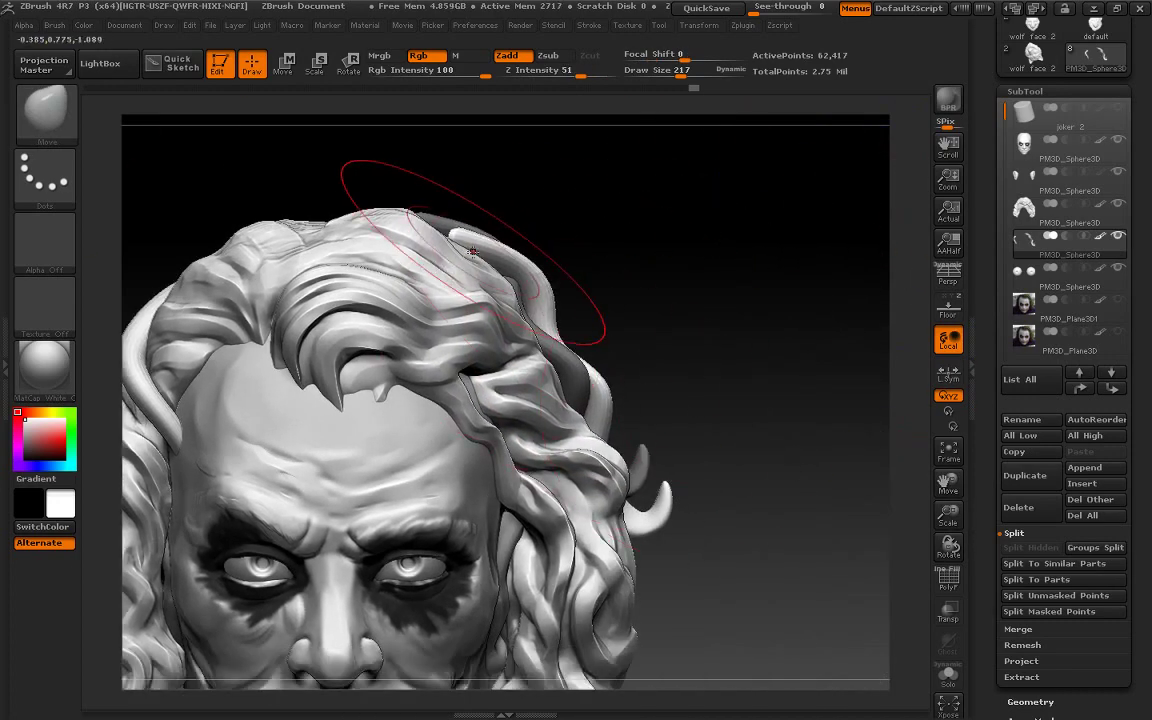
Carve a groove along the top hair strand with Dam_Standard, then smooth it away
left_click(400, 237, "alt")
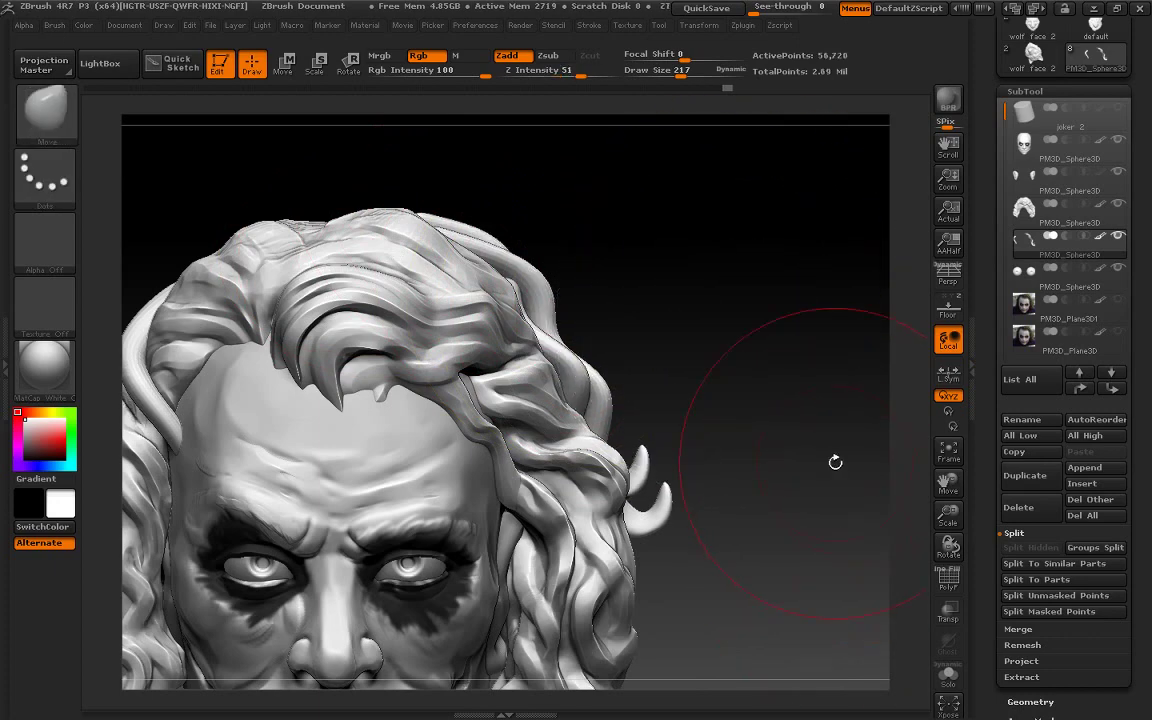
left_click(45, 110)
left_click(331, 137)
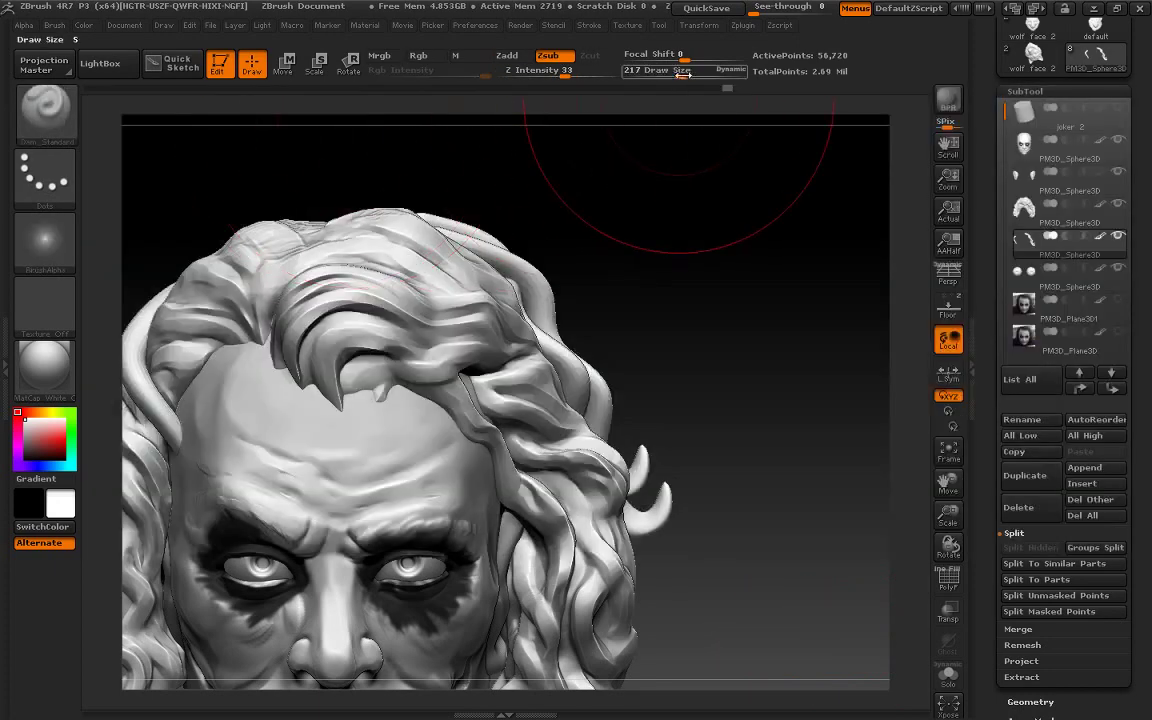
left_click_drag(683, 71, 652, 71)
left_click_drag(643, 140, 604, 213)
mouse_move(473, 245)
left_mouse_down()
mouse_move(560, 332)
mouse_move(522, 383)
mouse_move(670, 318)
left_mouse_up()
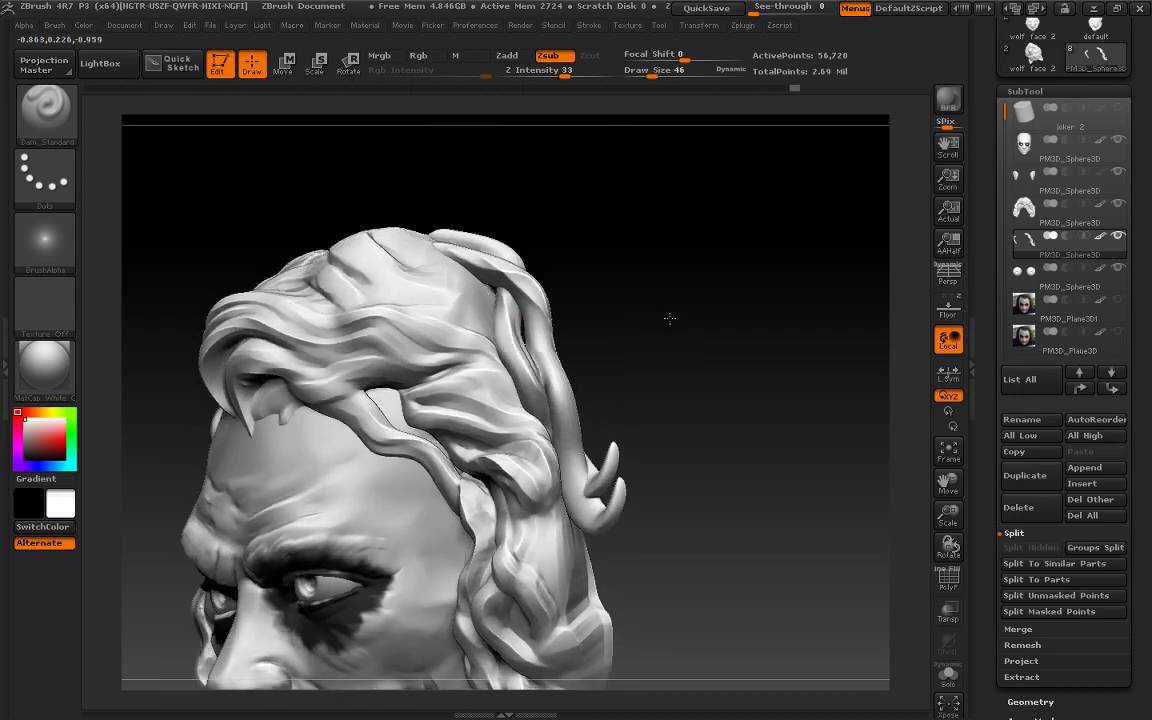
left_click_drag(599, 393, 571, 350, "shift")
Select the ClayBuildup brush and make the main hair subtool active
mouse_move(766, 381)
left_mouse_down()
mouse_move(915, 515)
mouse_move(890, 309)
mouse_move(913, 453)
mouse_move(883, 468)
left_mouse_up()
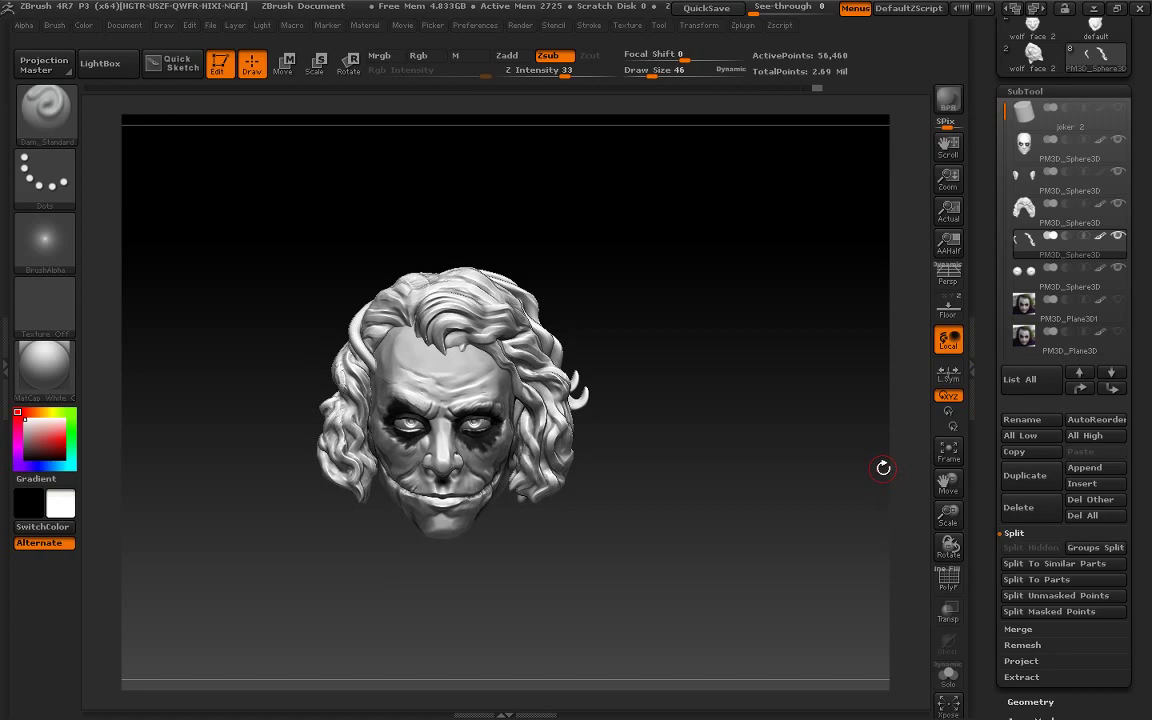
left_click_drag(952, 522, 957, 566)
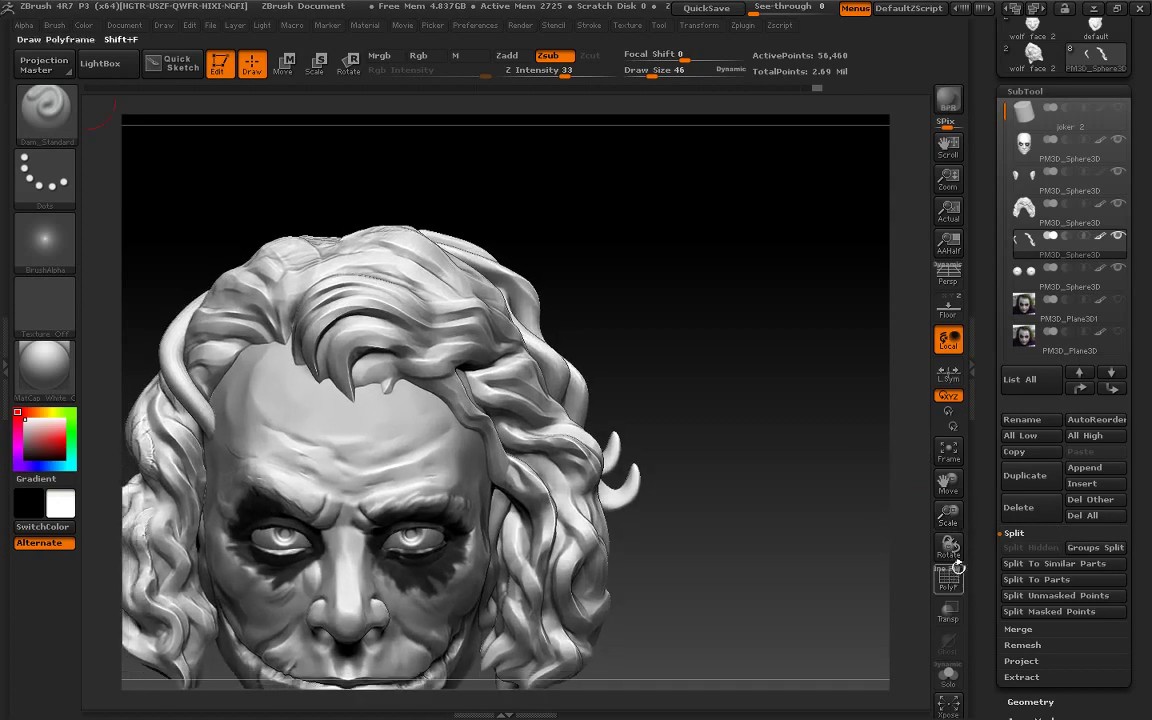
key("b")
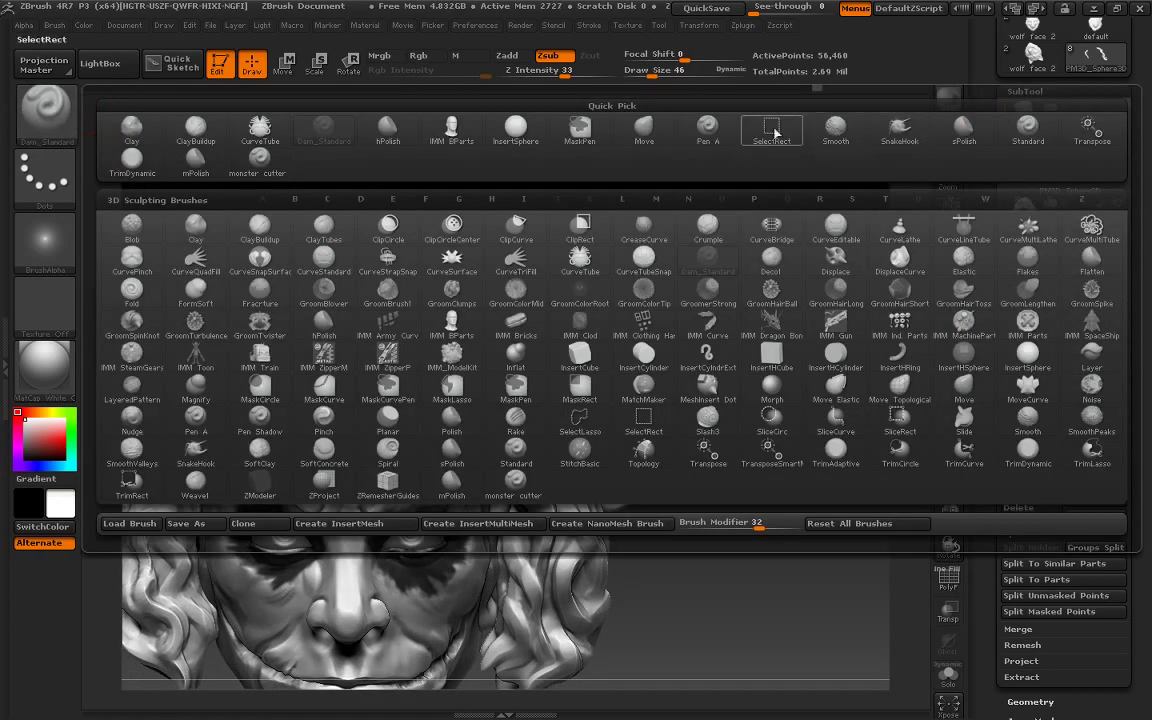
left_click(515, 485)
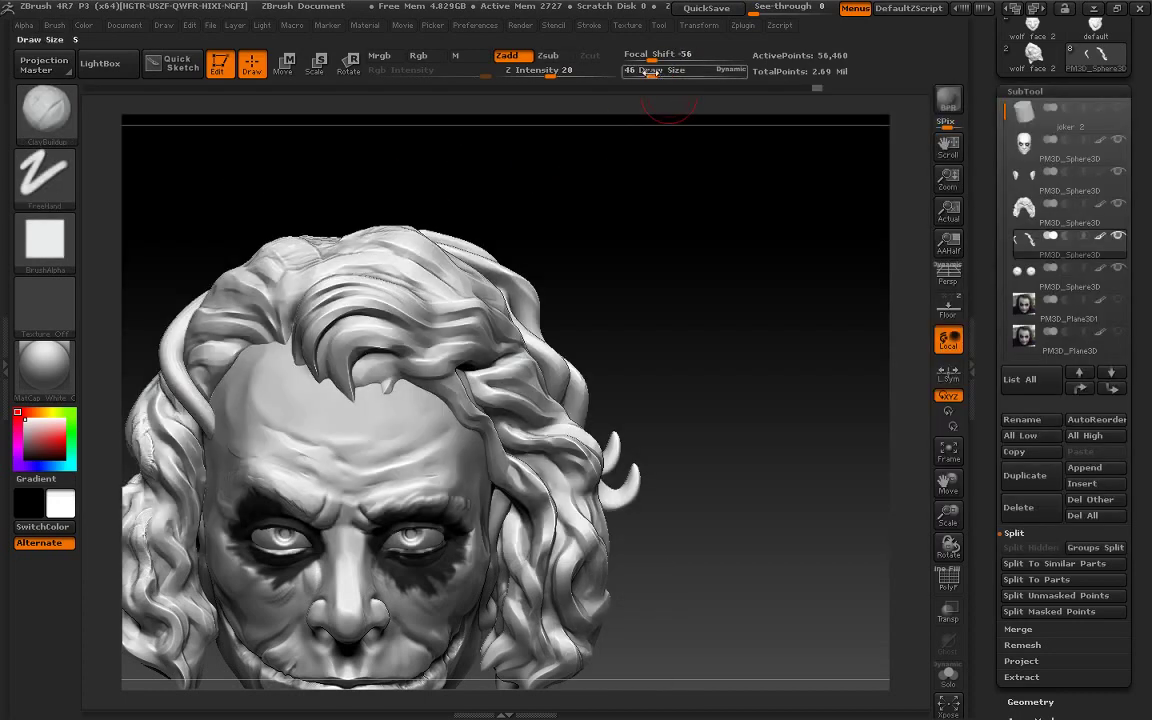
left_click(349, 396, "alt")
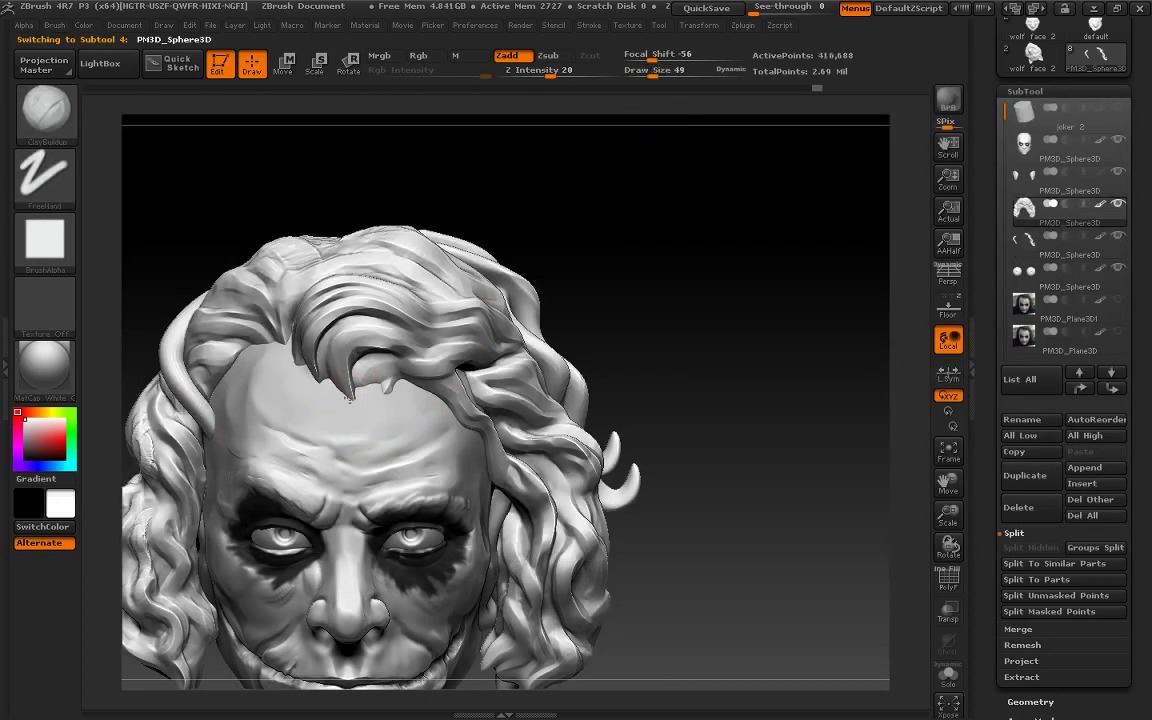
Build up and reshape the hair curl above the forehead, ending at Draw Size 30
mouse_move(320, 340)
left_mouse_down()
mouse_move(335, 305)
mouse_move(314, 363)
mouse_move(335, 300)
mouse_move(300, 335)
left_mouse_up()
mouse_move(378, 421)
left_mouse_down()
mouse_move(391, 424)
mouse_move(402, 385)
mouse_move(432, 391)
mouse_move(412, 340)
left_mouse_up()
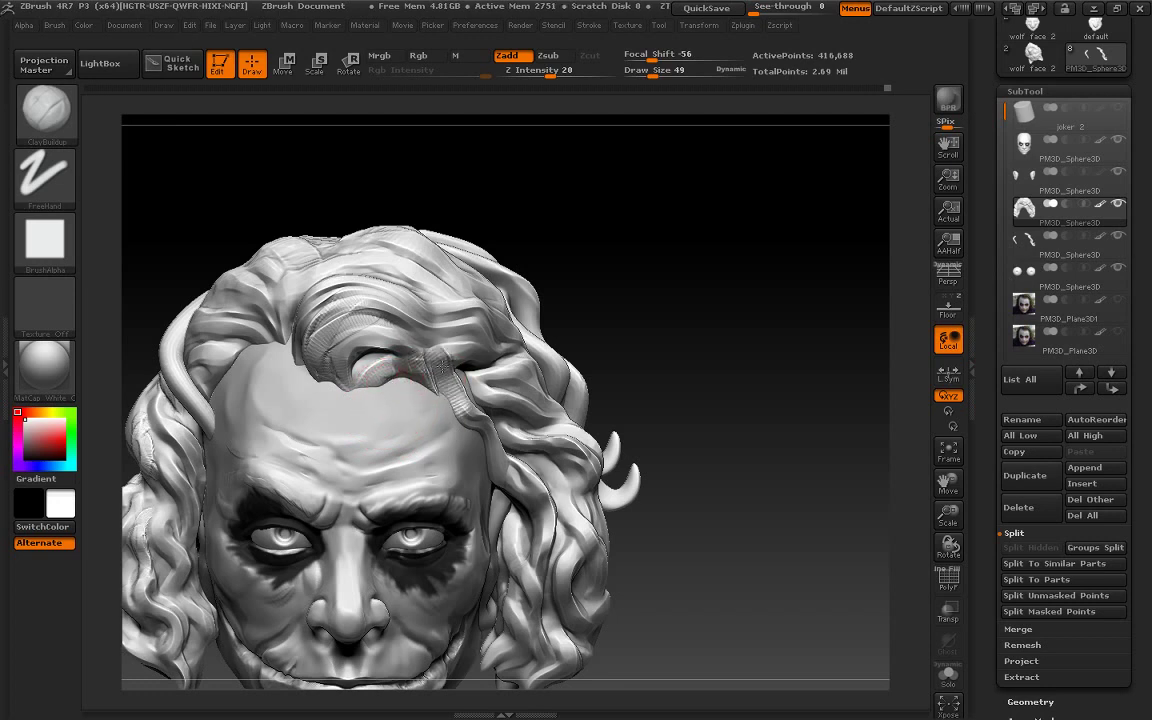
key("ctrl")
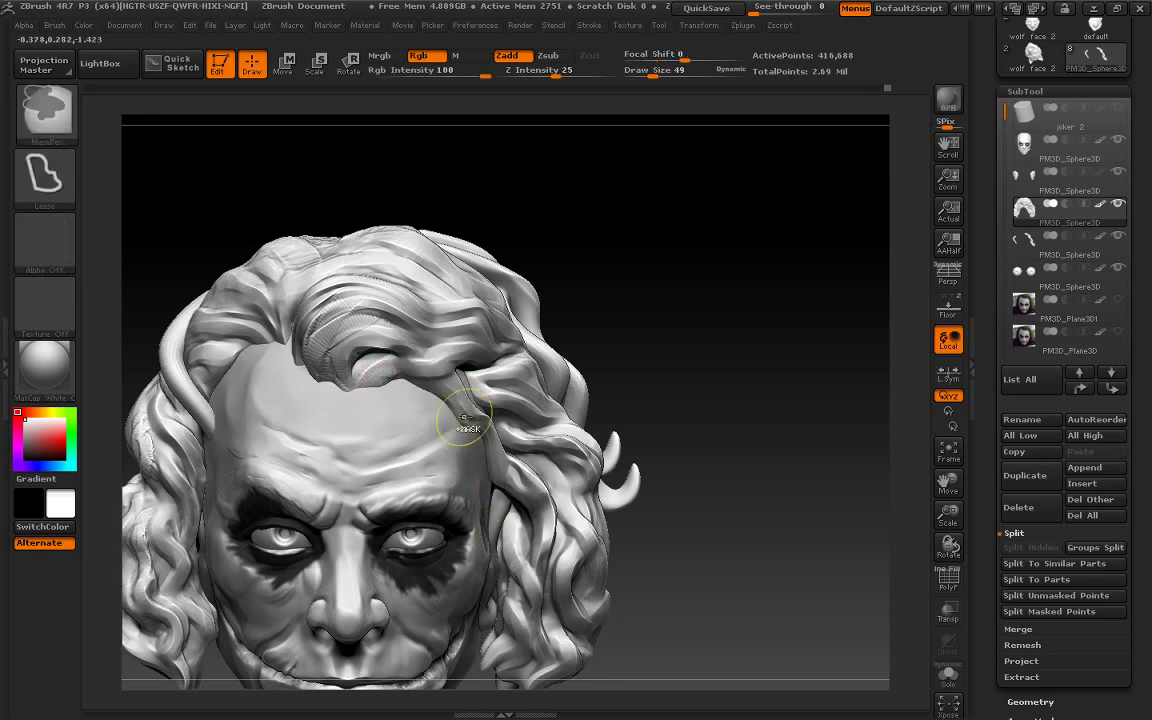
left_click_drag(386, 398, 416, 369)
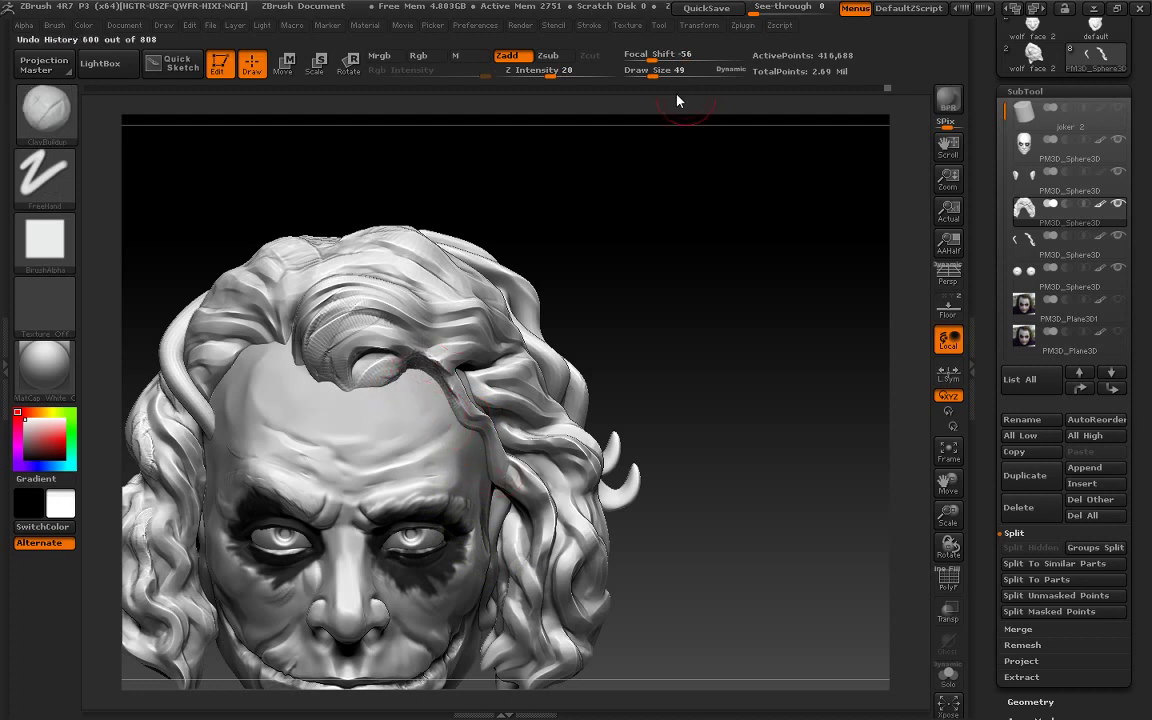
left_click_drag(651, 76, 655, 76)
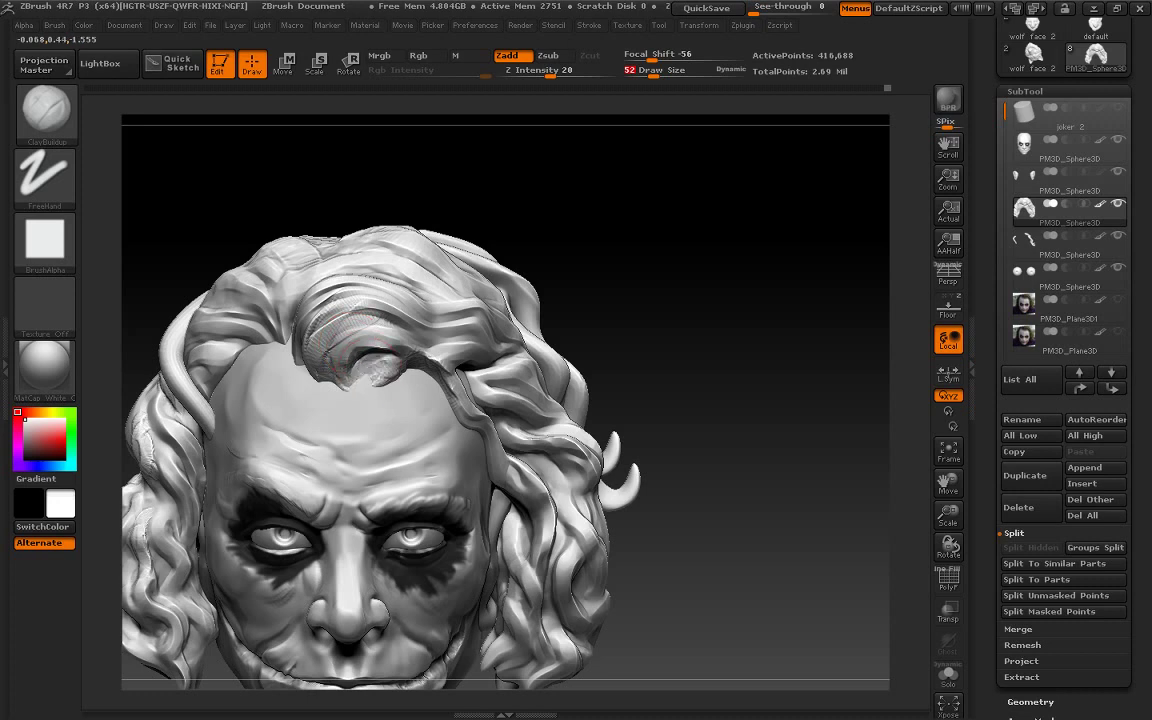
mouse_move(372, 352)
left_mouse_down()
mouse_move(345, 335)
mouse_move(364, 374)
mouse_move(469, 302)
left_mouse_up()
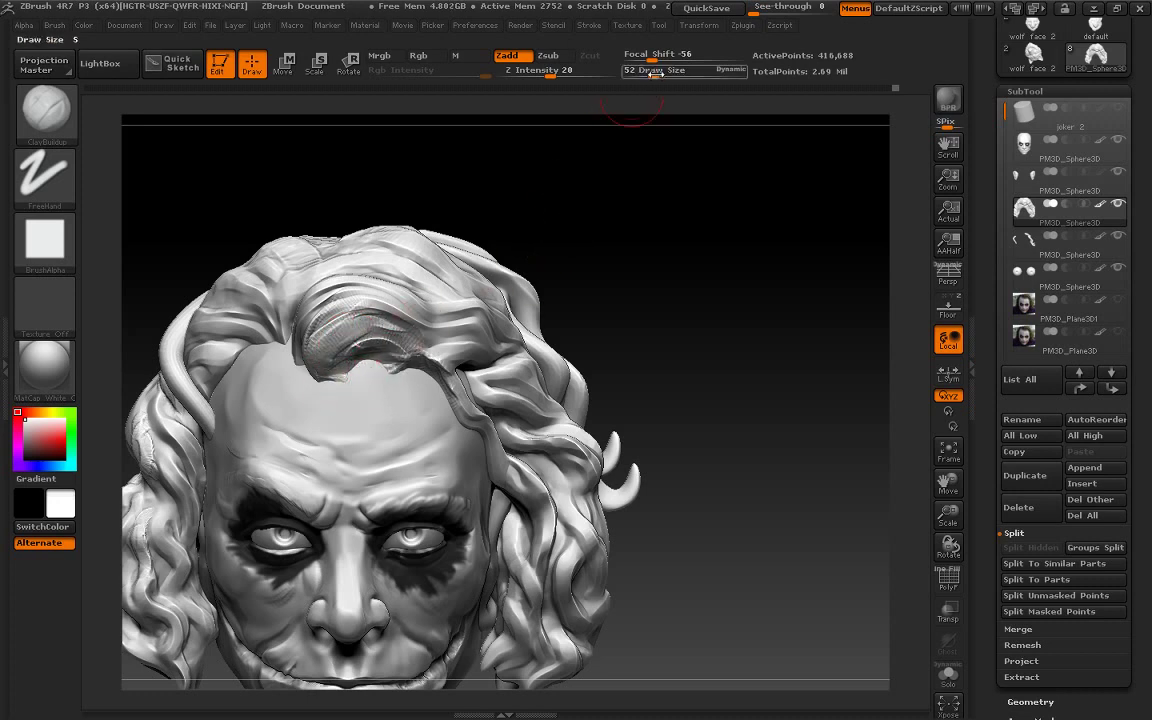
left_click_drag(654, 72, 648, 71)
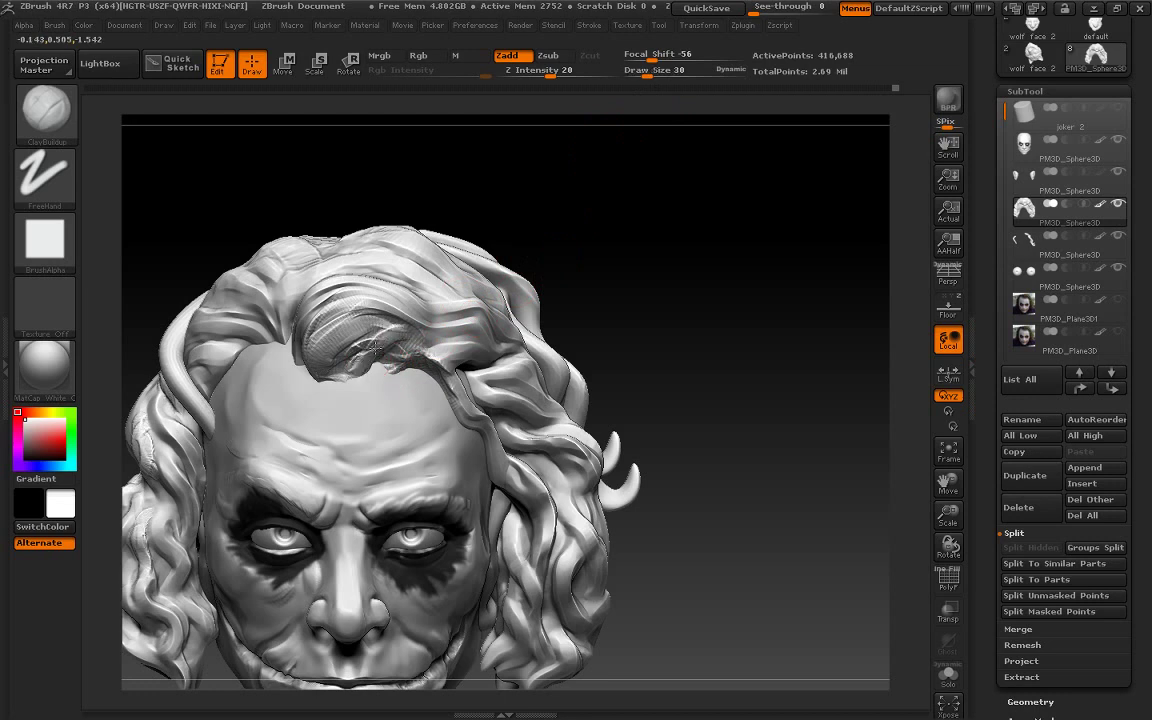
left_click_drag(373, 346, 440, 342)
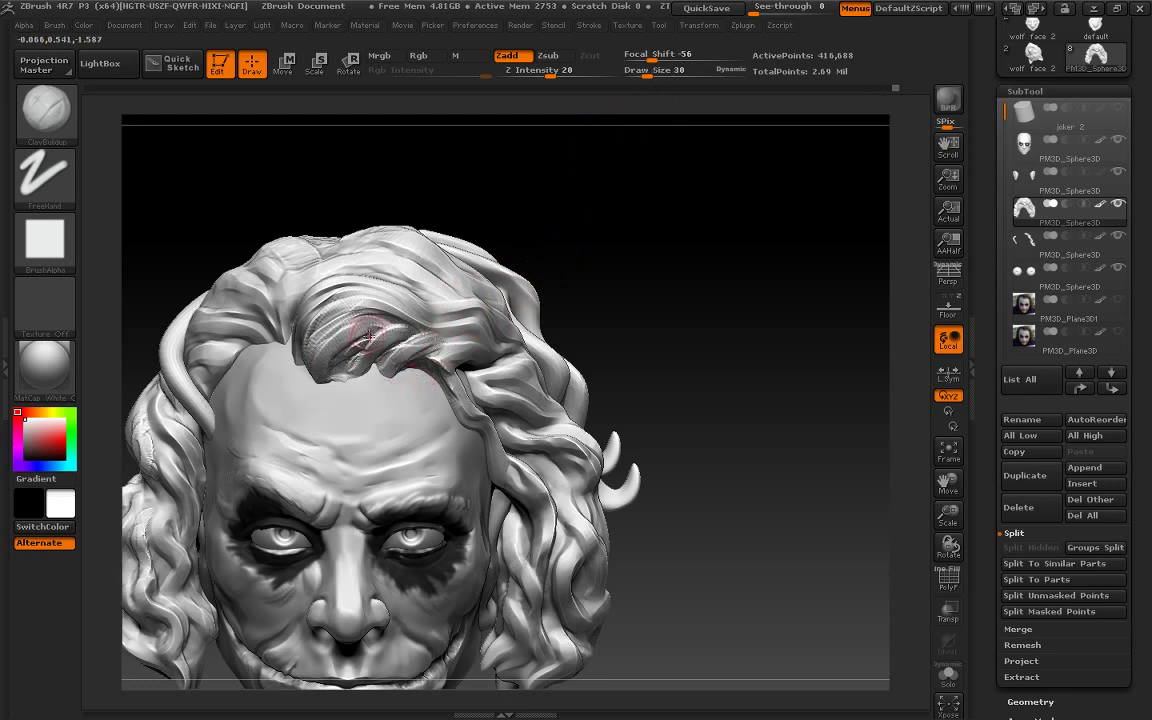
left_click_drag(367, 336, 329, 364)
left_click_drag(339, 316, 292, 298)
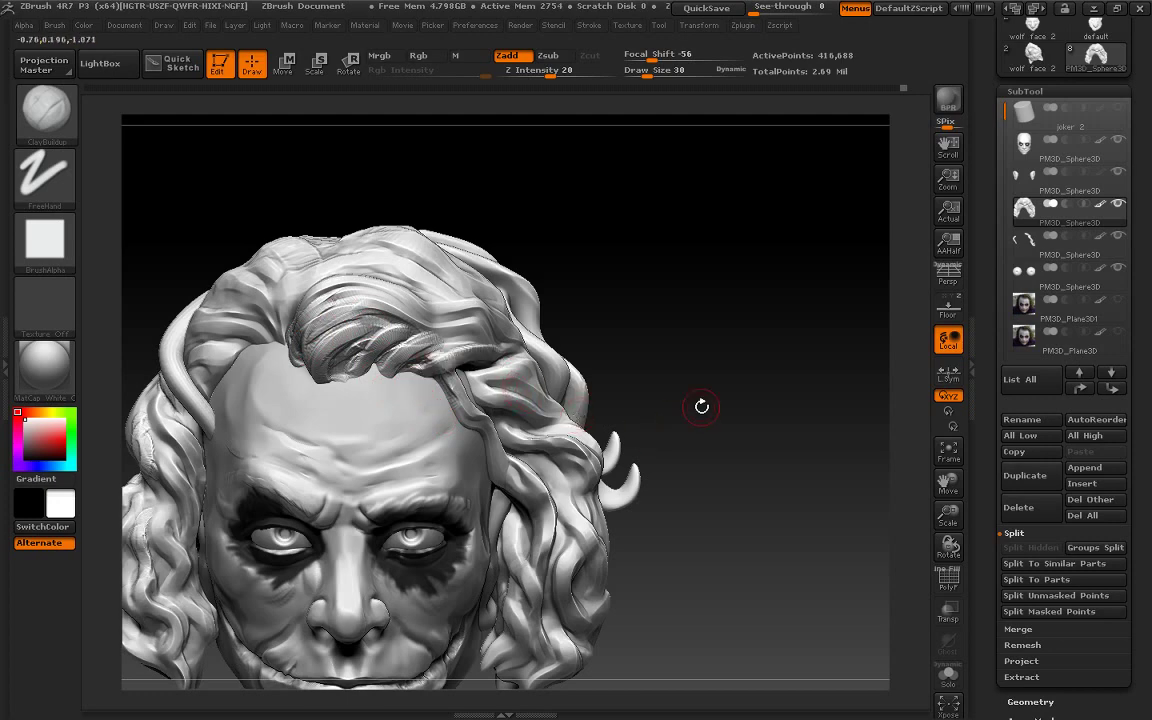
Add clay volume to the hair strands on the right side of the head
left_click_drag(701, 406, 497, 386)
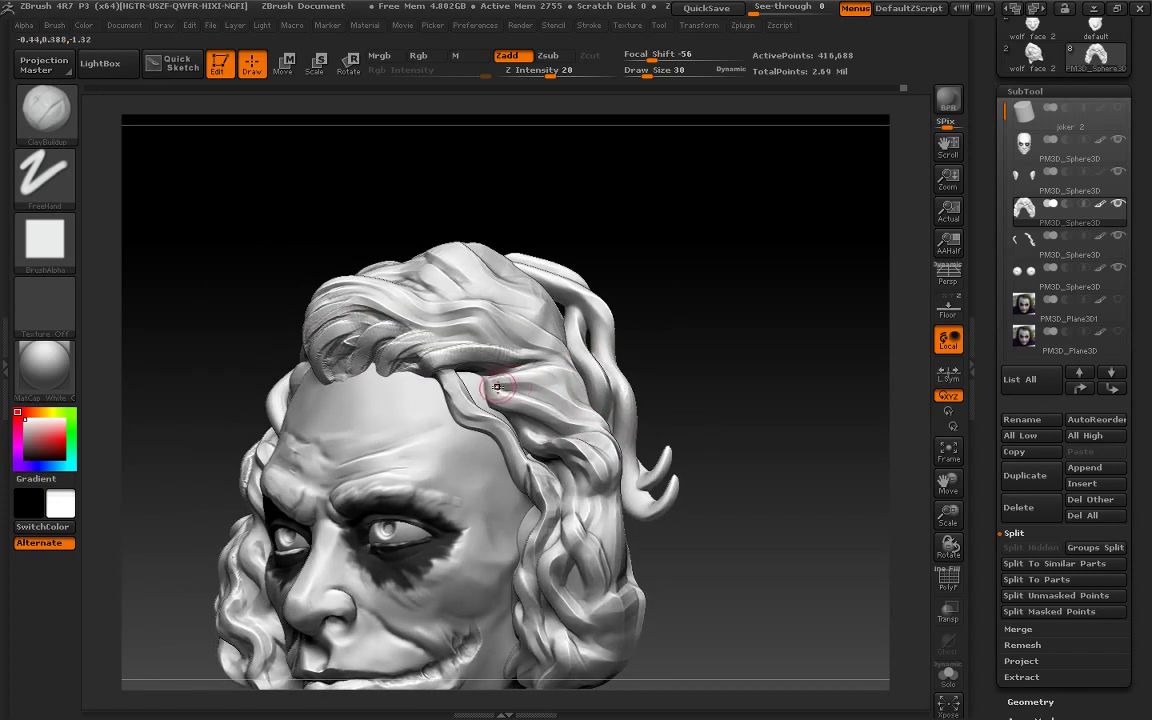
mouse_move(527, 470)
left_mouse_down()
mouse_move(546, 392)
mouse_move(591, 456)
left_mouse_up()
left_click_drag(677, 403, 518, 428)
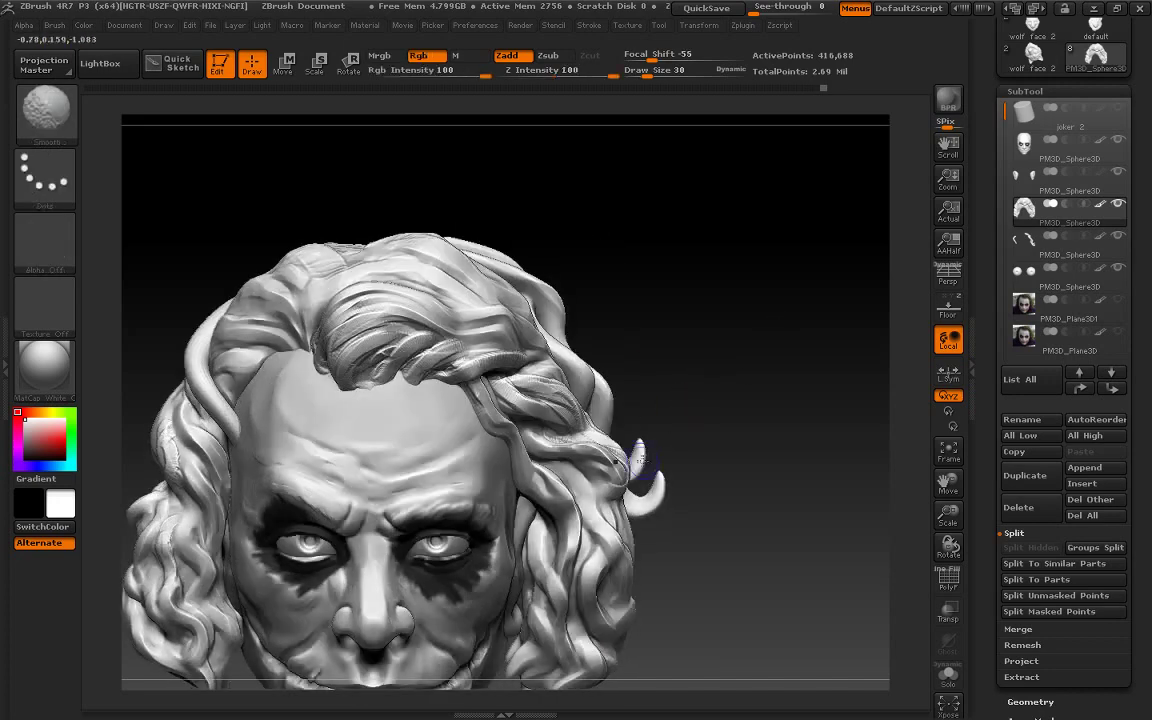
left_click_drag(593, 470, 589, 545)
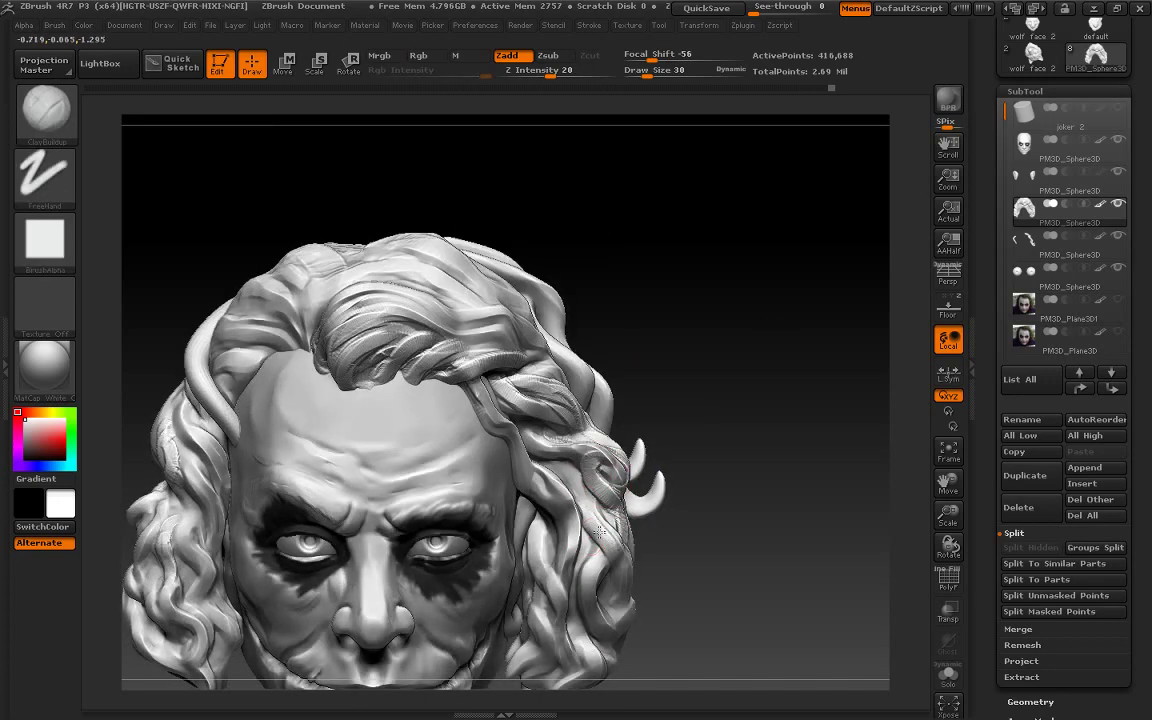
mouse_move(696, 587)
left_mouse_down()
mouse_move(635, 548)
mouse_move(639, 650)
left_mouse_up()
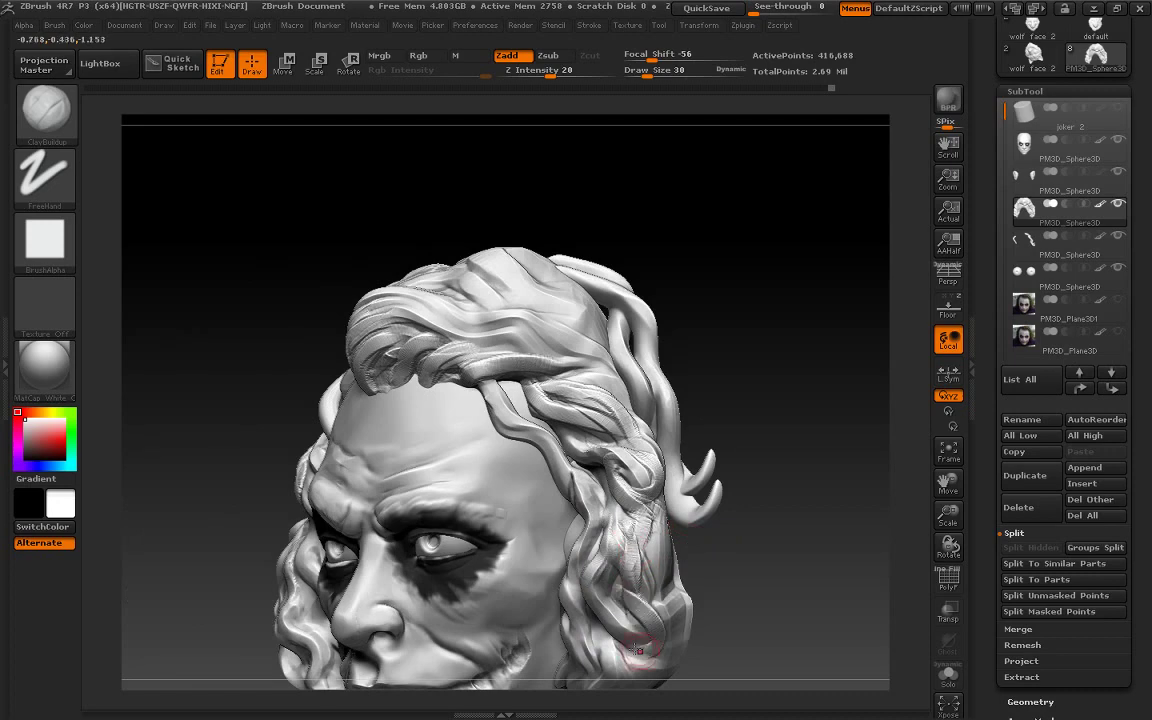
left_click_drag(705, 558, 703, 464)
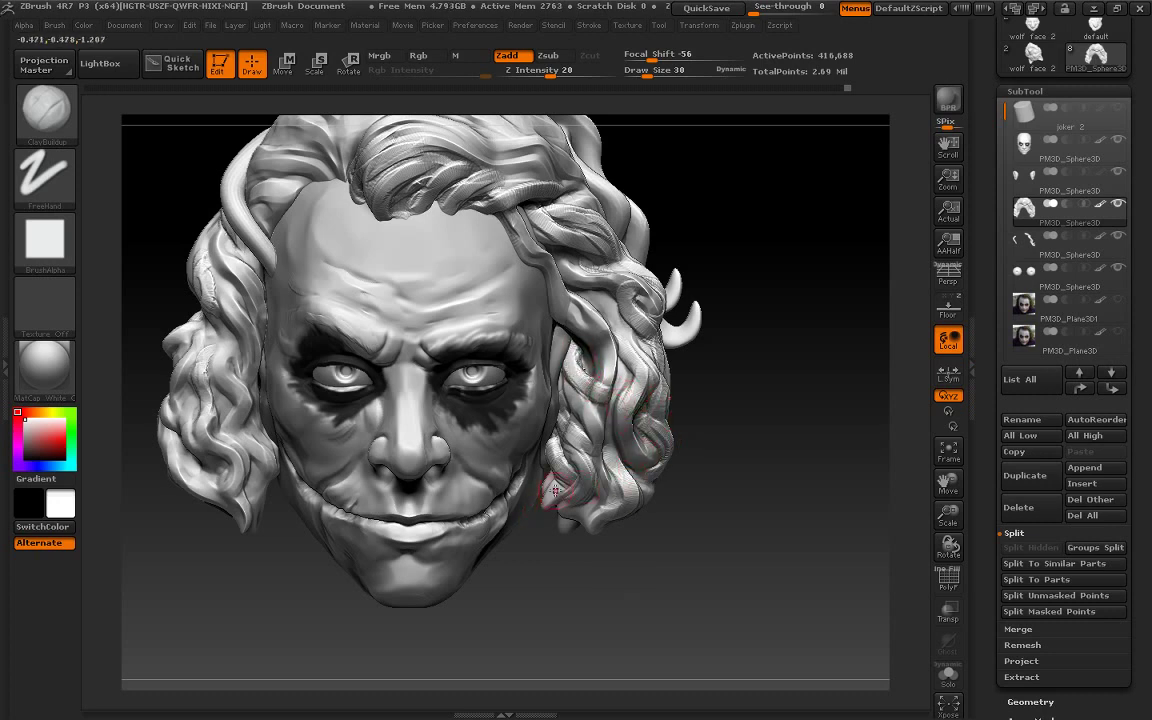
left_click_drag(850, 440, 720, 557, "alt")
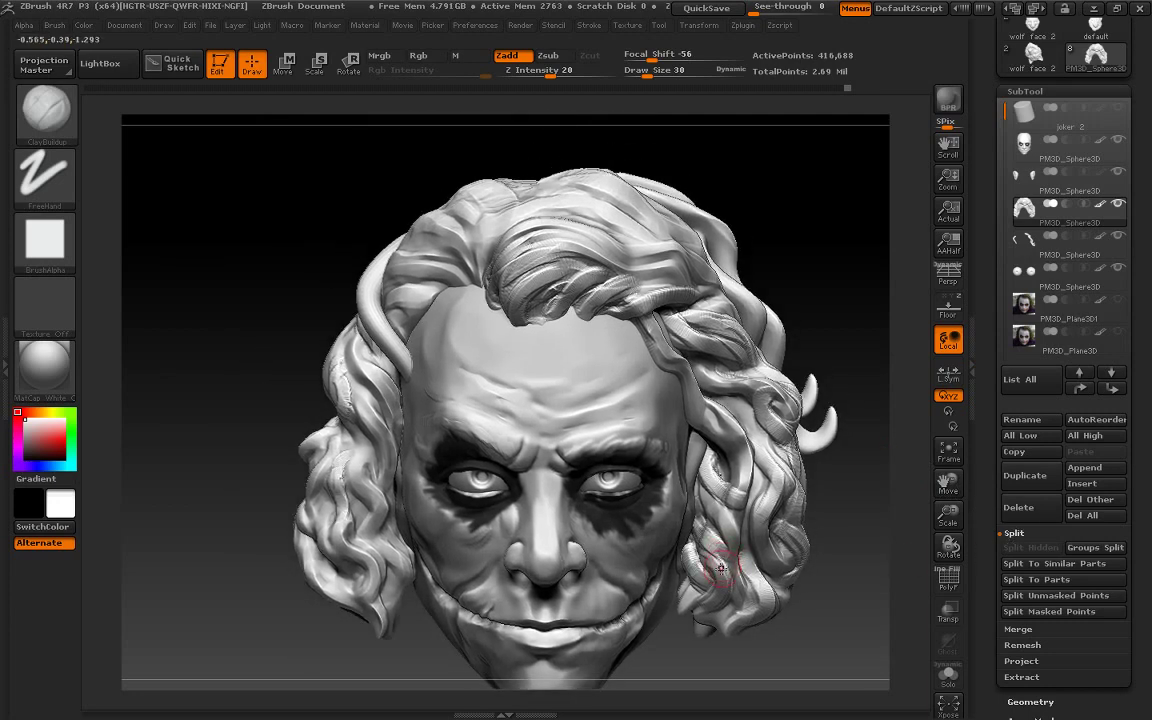
Switch to the Move brush and Shift-smooth the left hair strand
key("b")
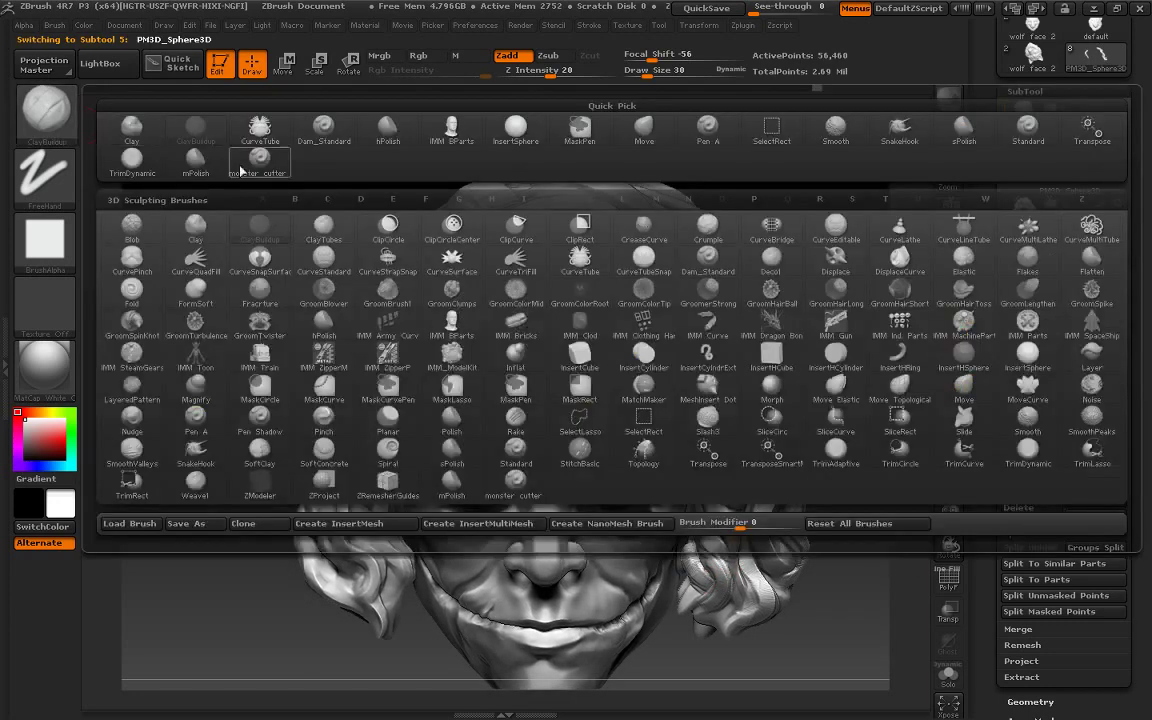
left_click(297, 229)
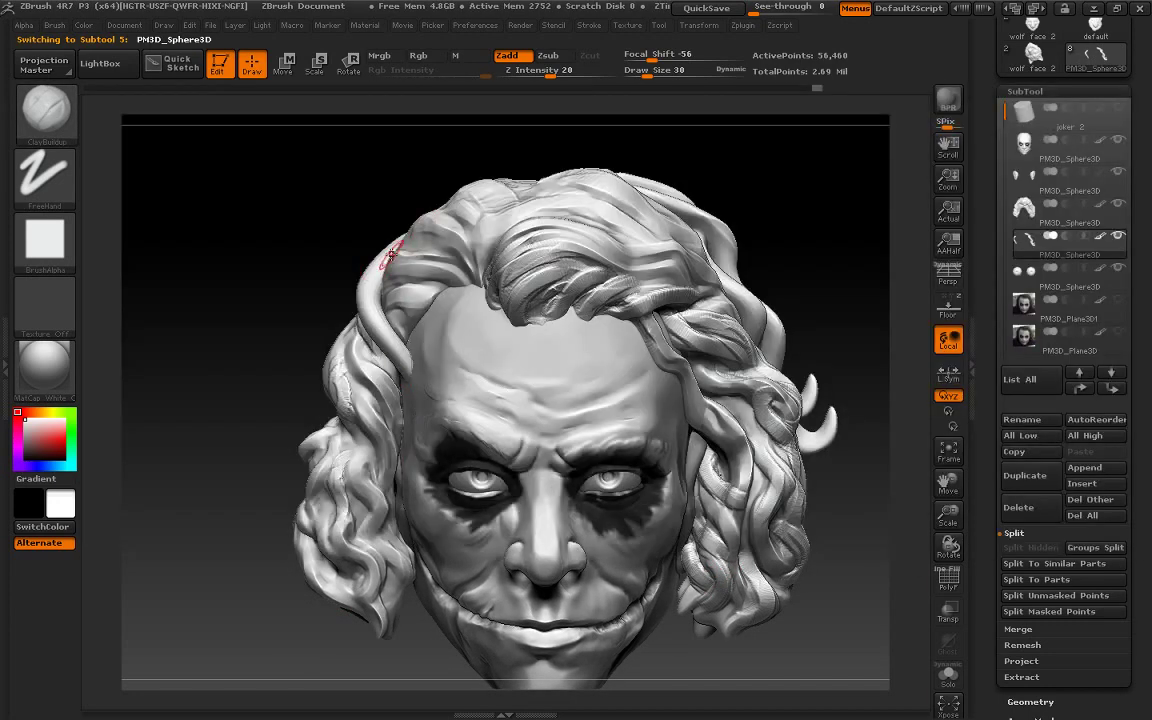
key("shift")
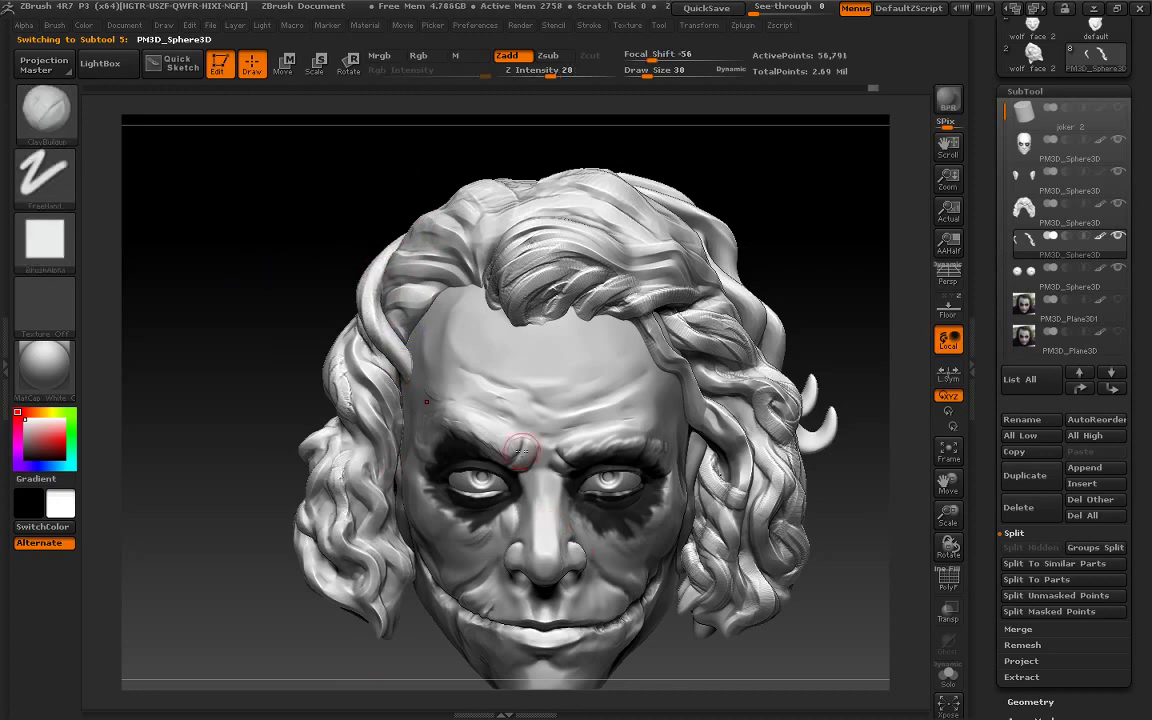
key("b")
key("m")
key("v")
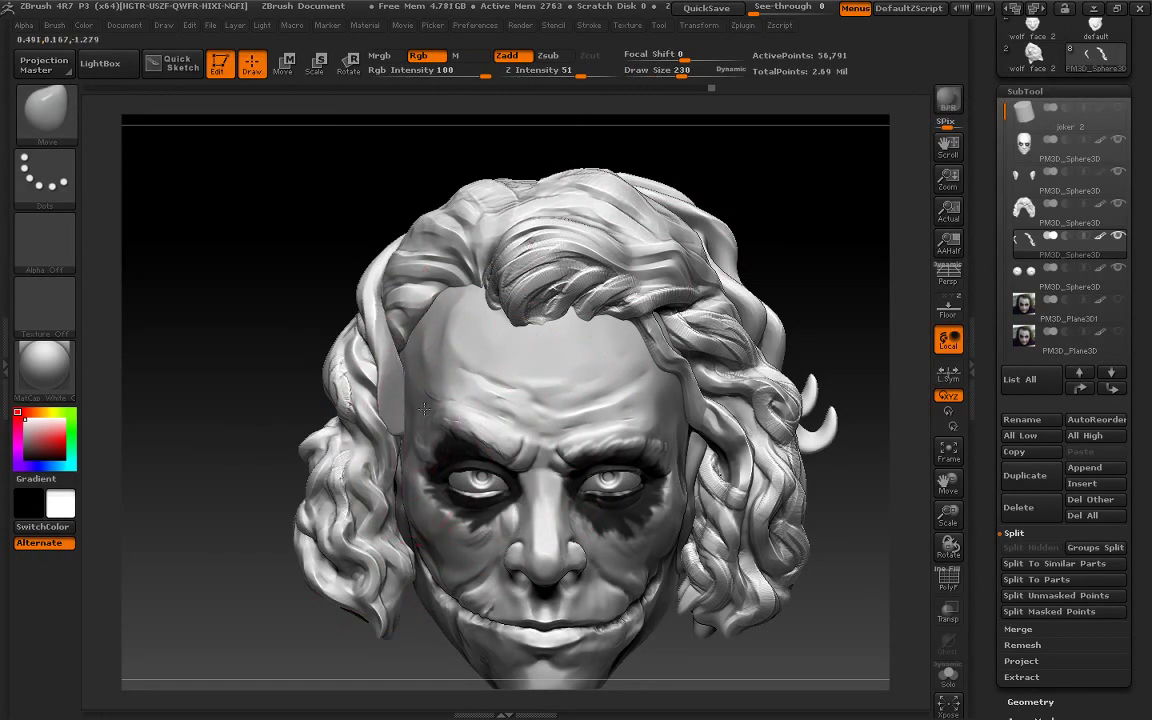
key("shift")
left_click_drag(433, 380, 365, 320, "shift")
Smooth the left hair strands in Transp/Ghost view and pull the upper-left lock higher
key("ctrl")
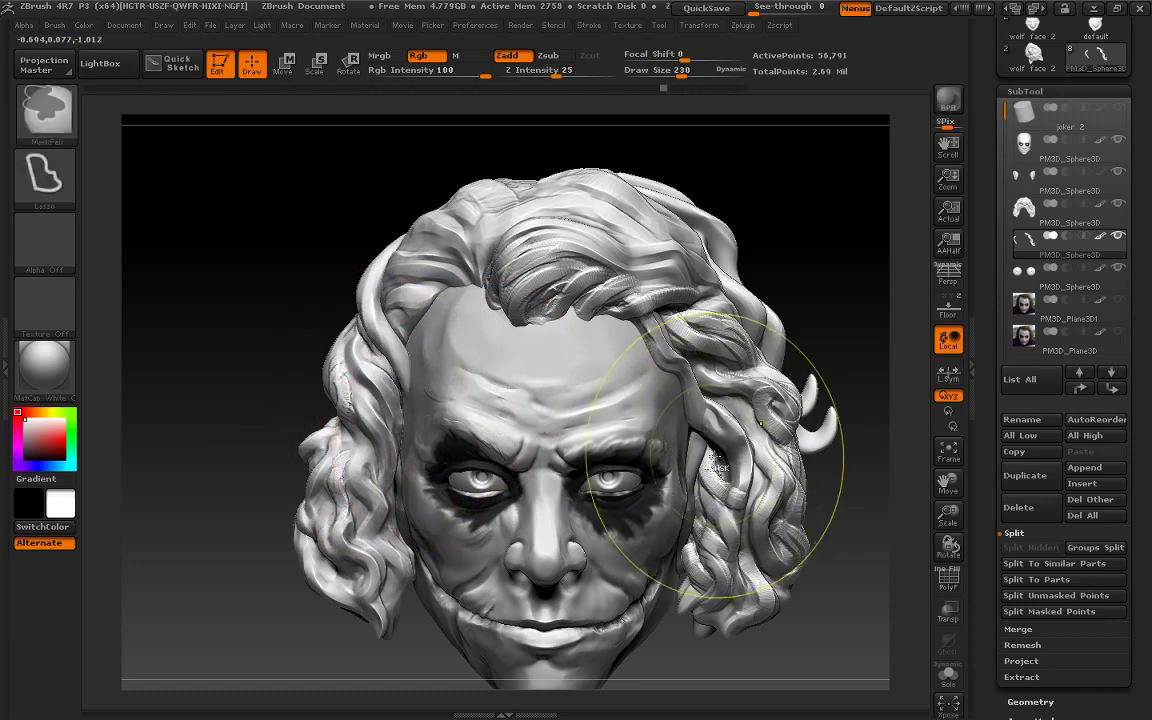
left_click(955, 619)
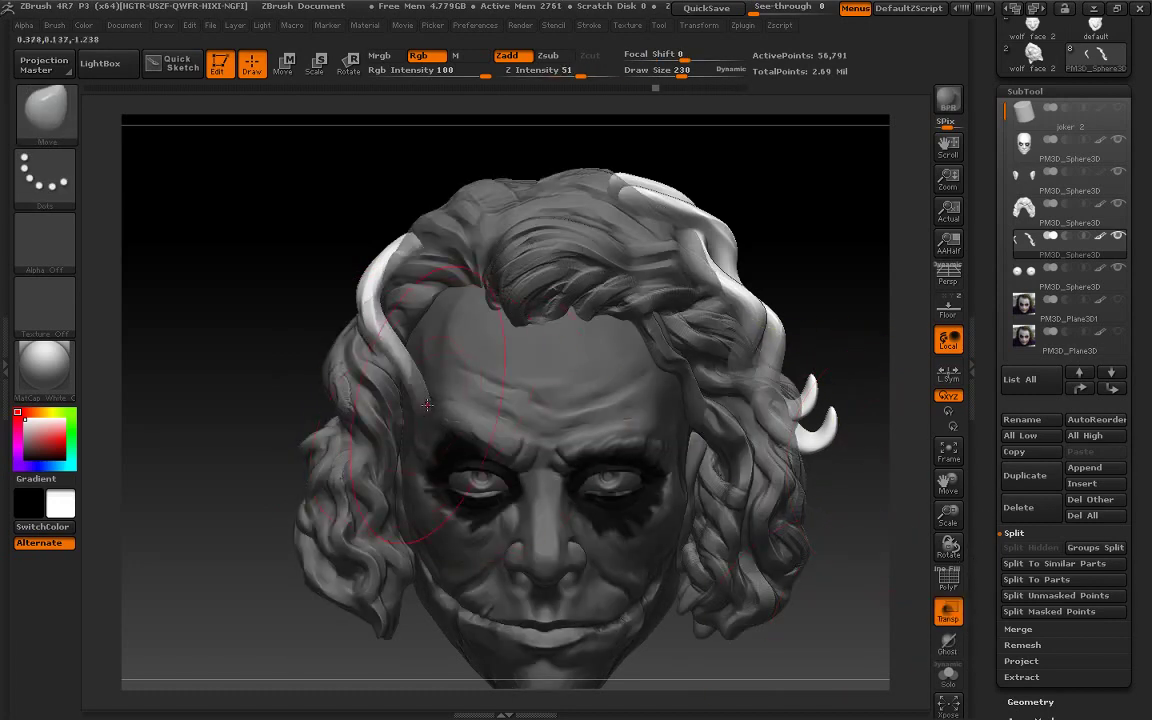
mouse_move(378, 430)
left_mouse_down()
mouse_move(682, 95)
mouse_move(672, 70)
left_mouse_up()
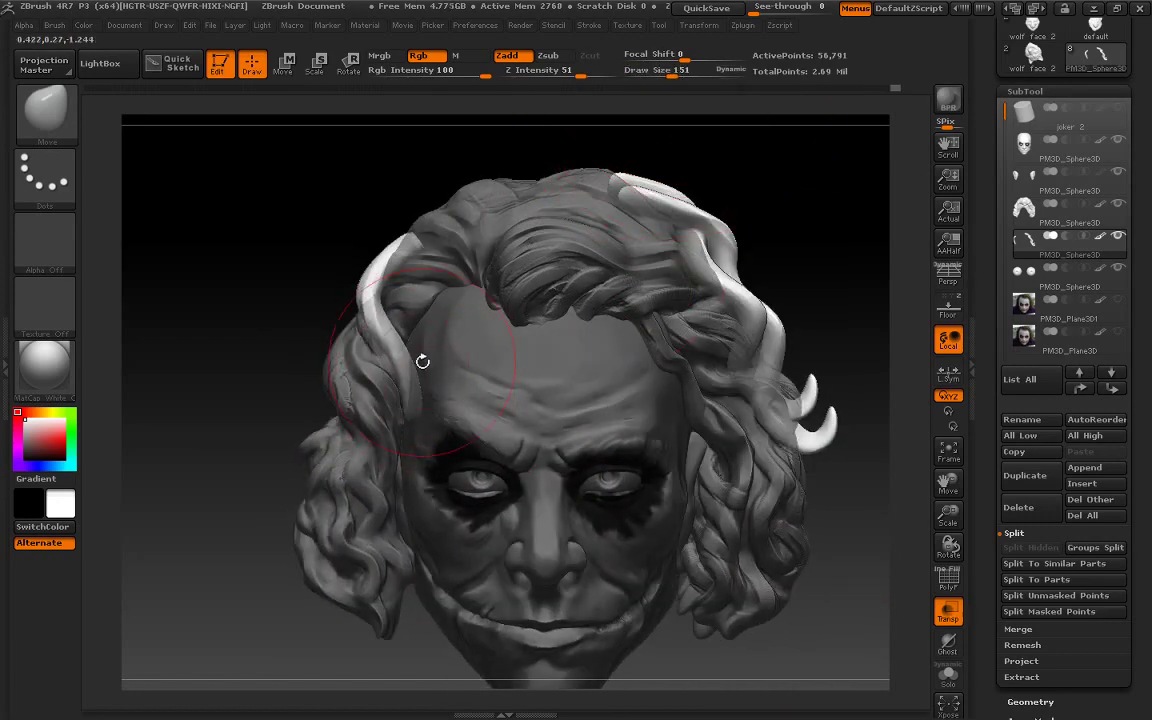
key("shift")
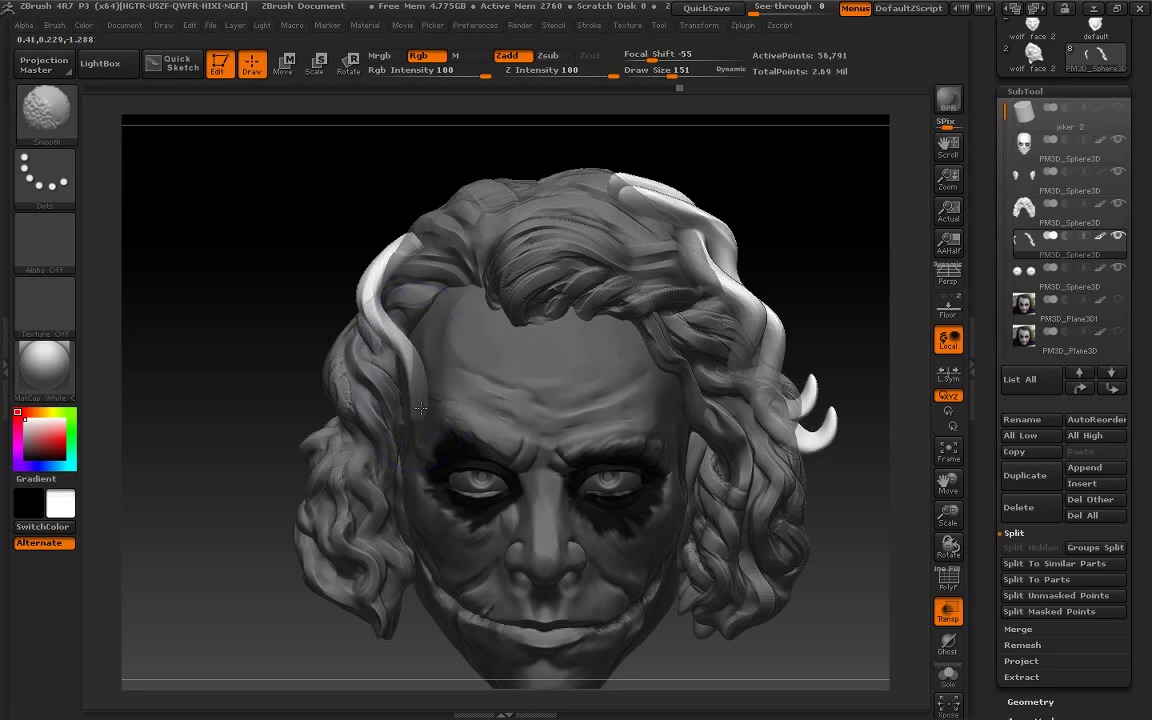
left_click(948, 643)
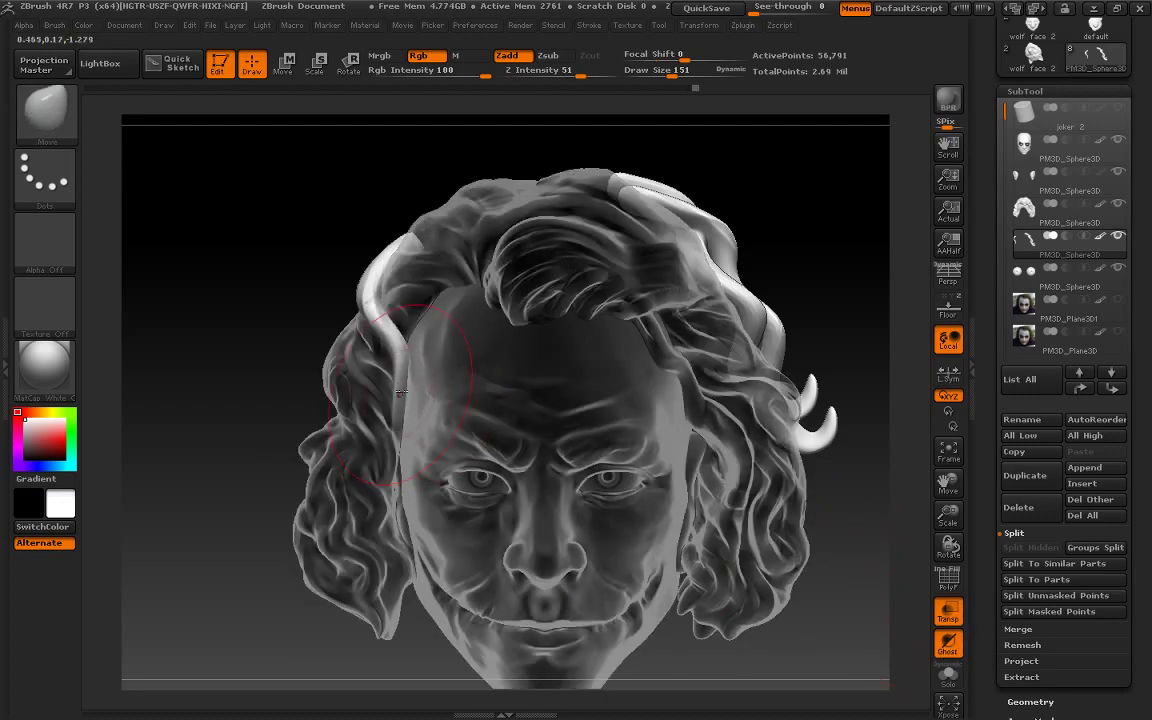
left_click_drag(400, 392, 417, 422, "shift")
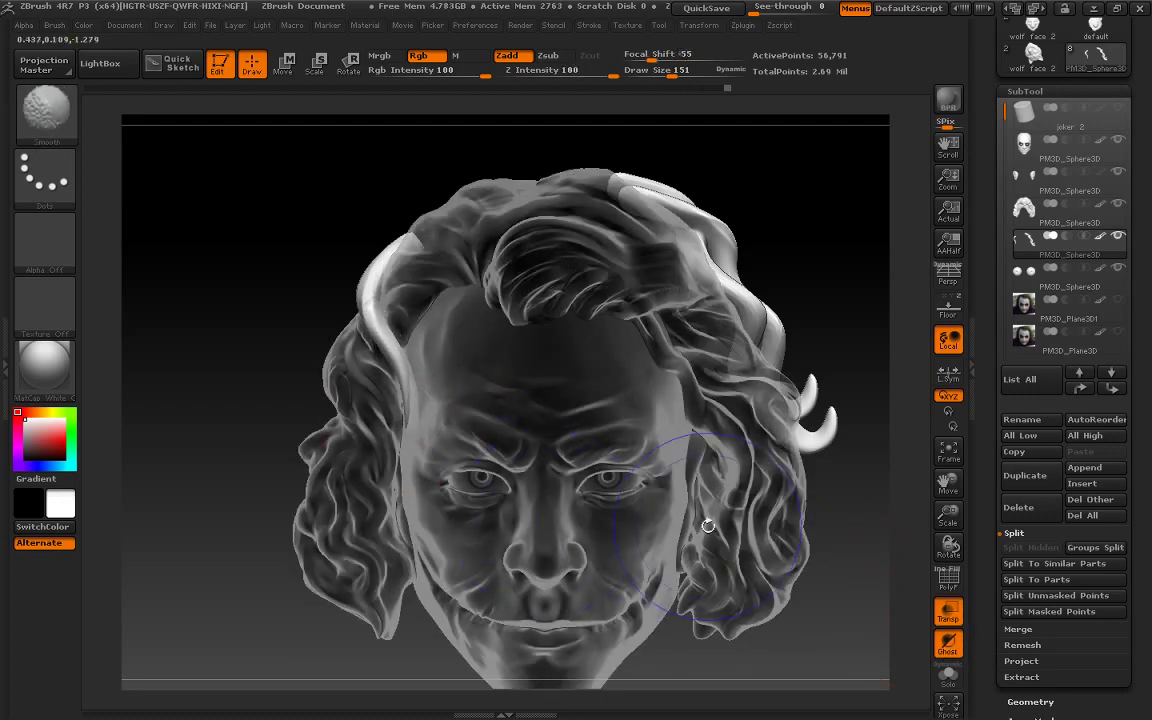
left_click(948, 610)
left_click_drag(849, 375, 864, 375)
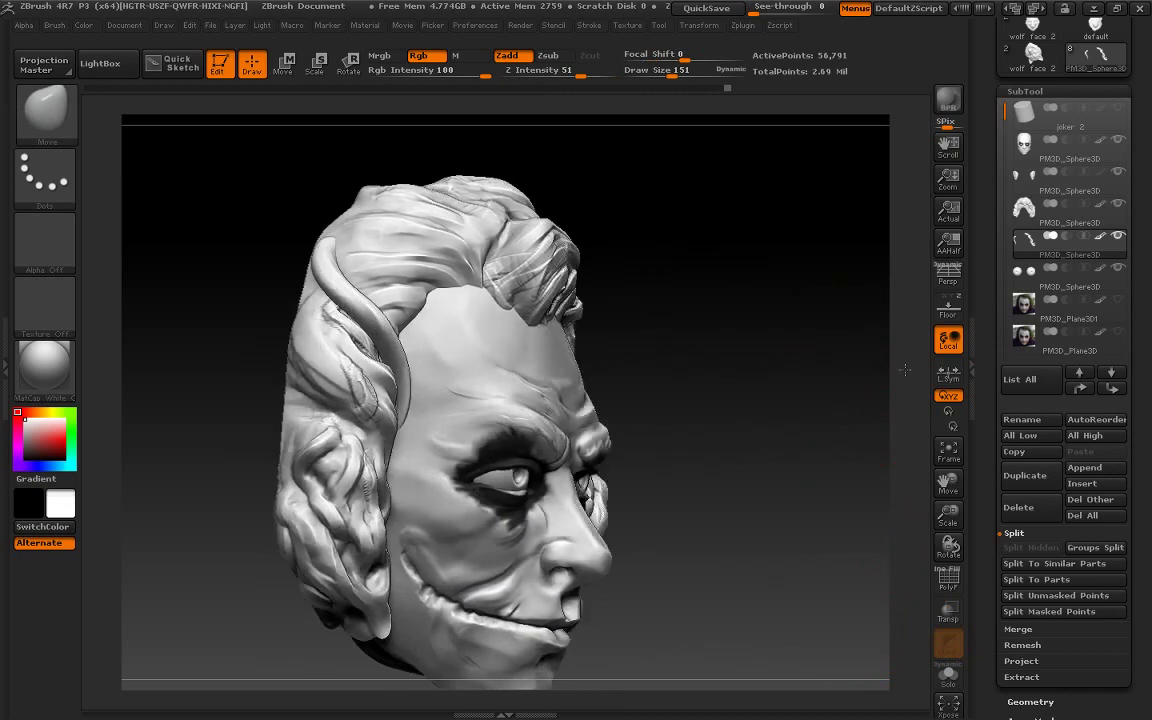
mouse_move(407, 280)
left_mouse_down()
mouse_move(409, 236)
mouse_move(422, 238)
left_mouse_up()
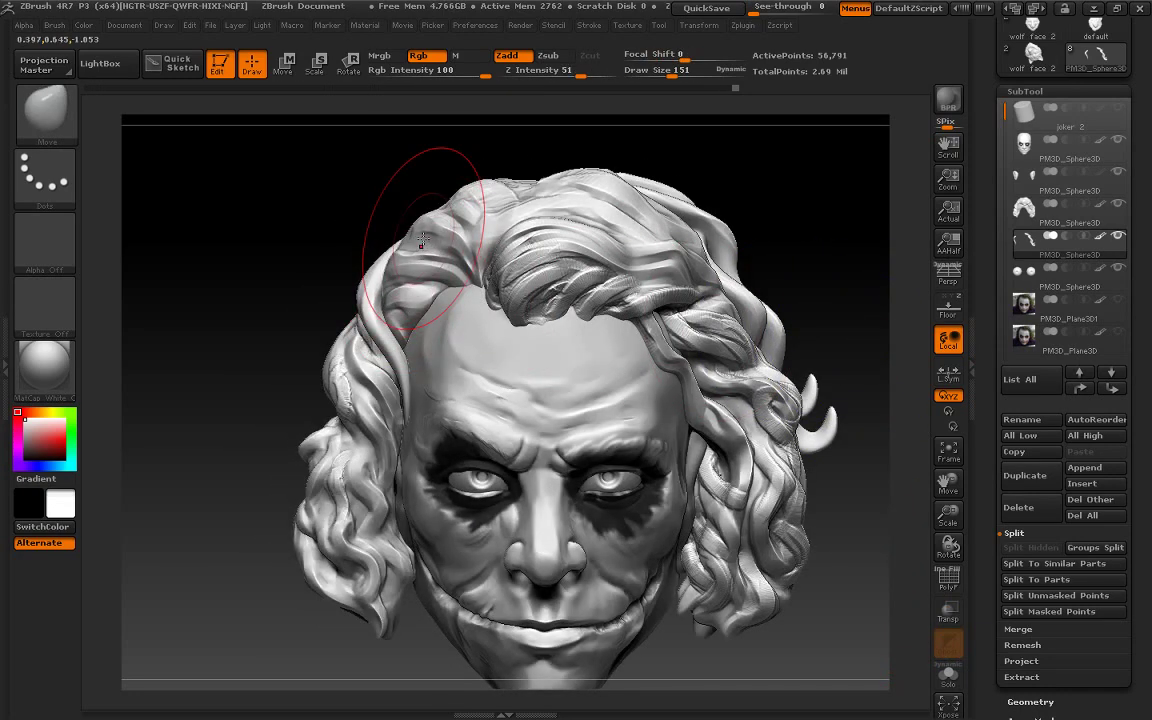
Select Dam_Standard at Draw Size 73 and make the main hair subtool active
left_click(45, 108)
left_click(627, 112)
left_click_drag(670, 67, 662, 67)
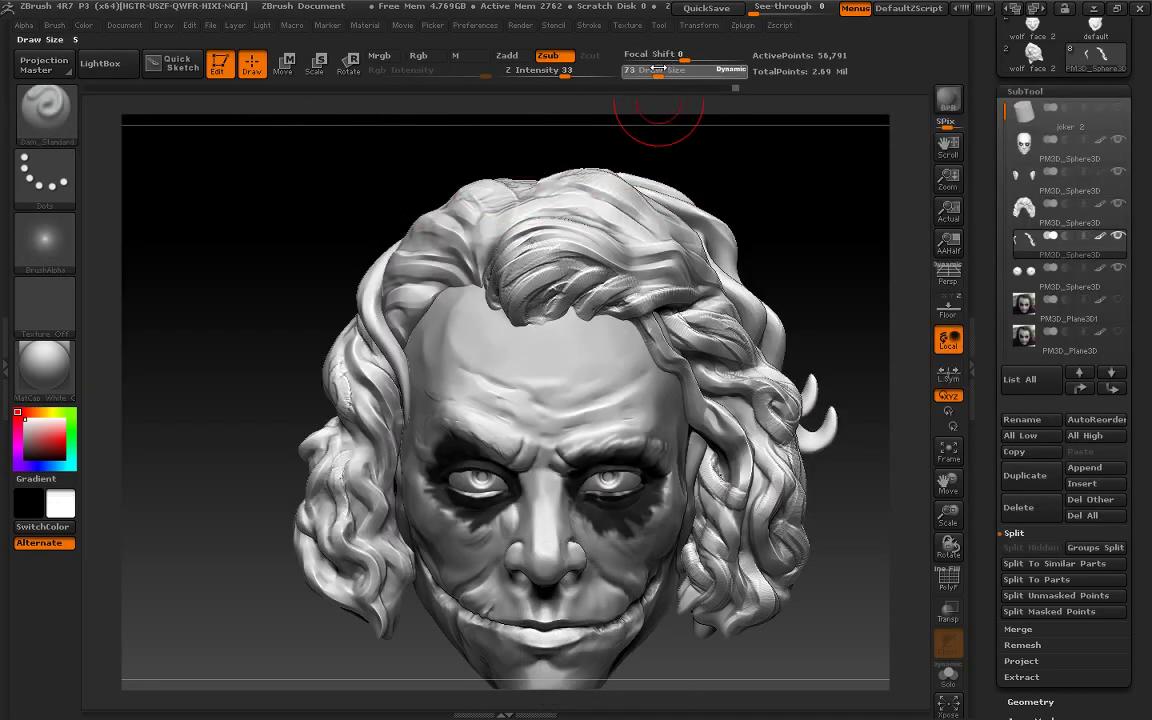
left_click(510, 312, "alt")
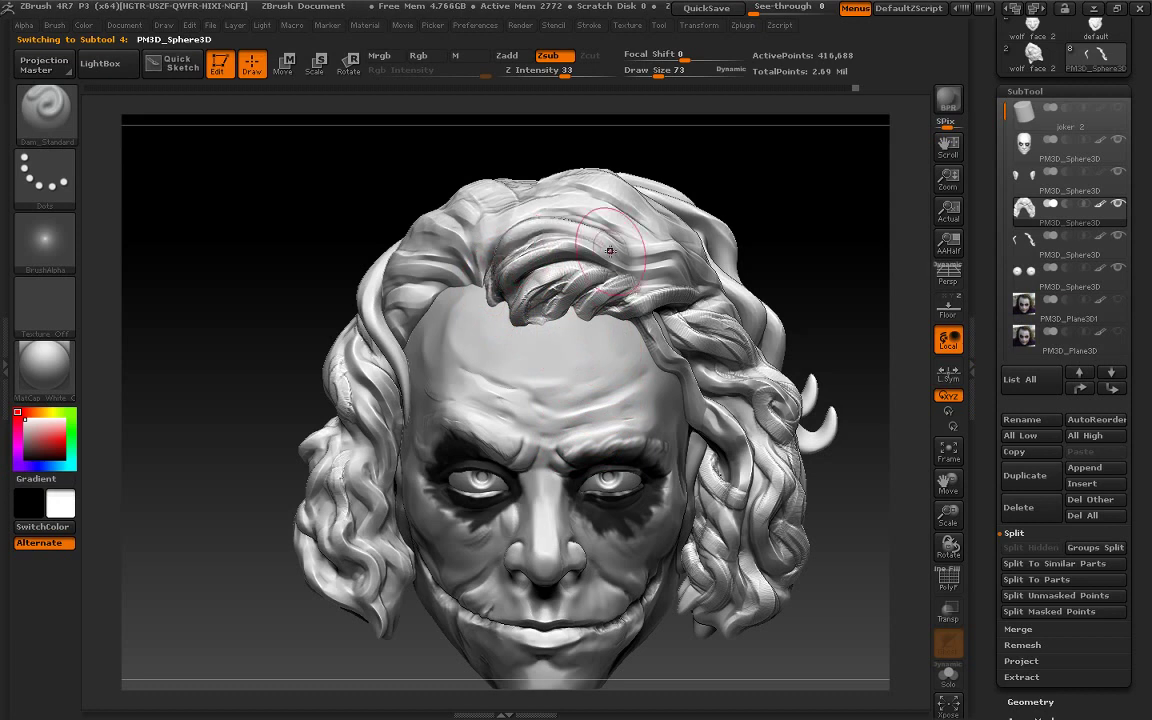
Carve a groove along a hair strand and smooth the lock tip over the forehead
left_click_drag(590, 238, 515, 228)
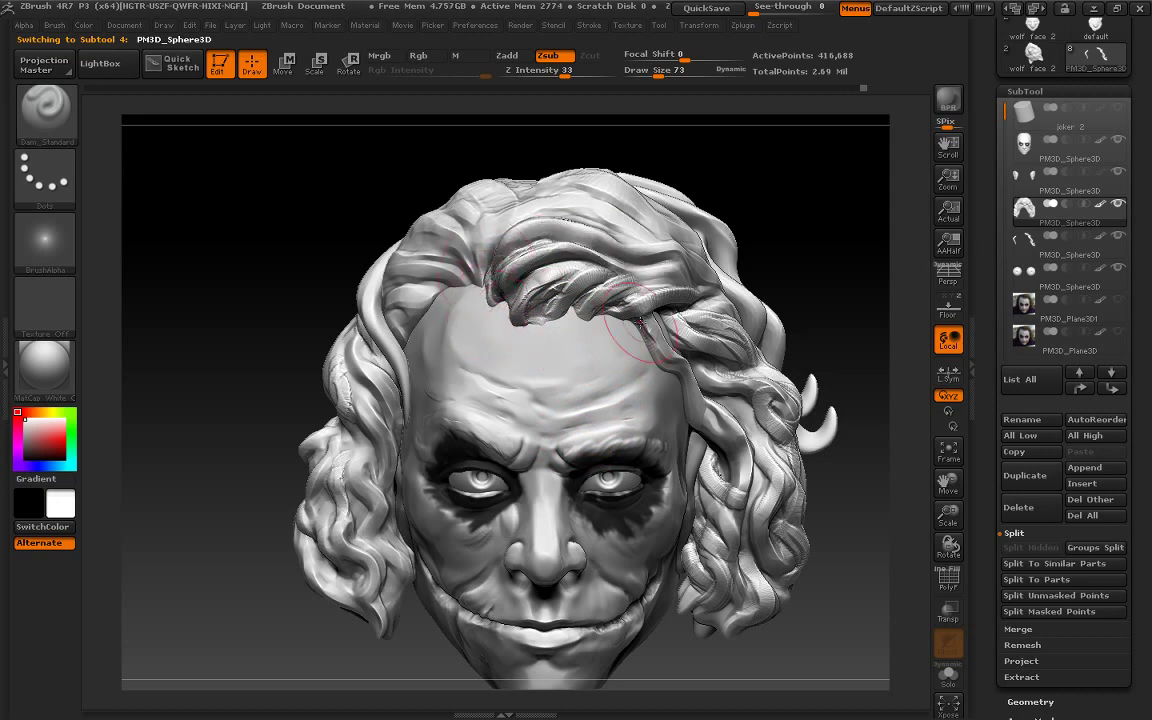
key("ctrl")
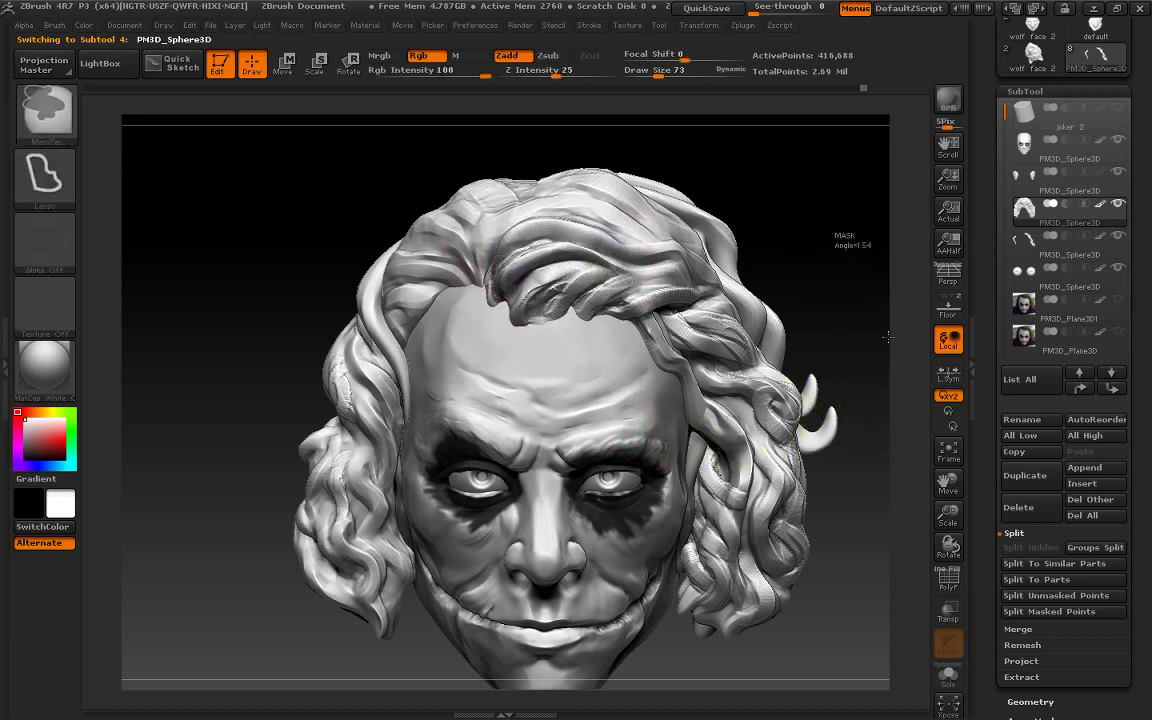
left_click_drag(950, 512, 919, 499)
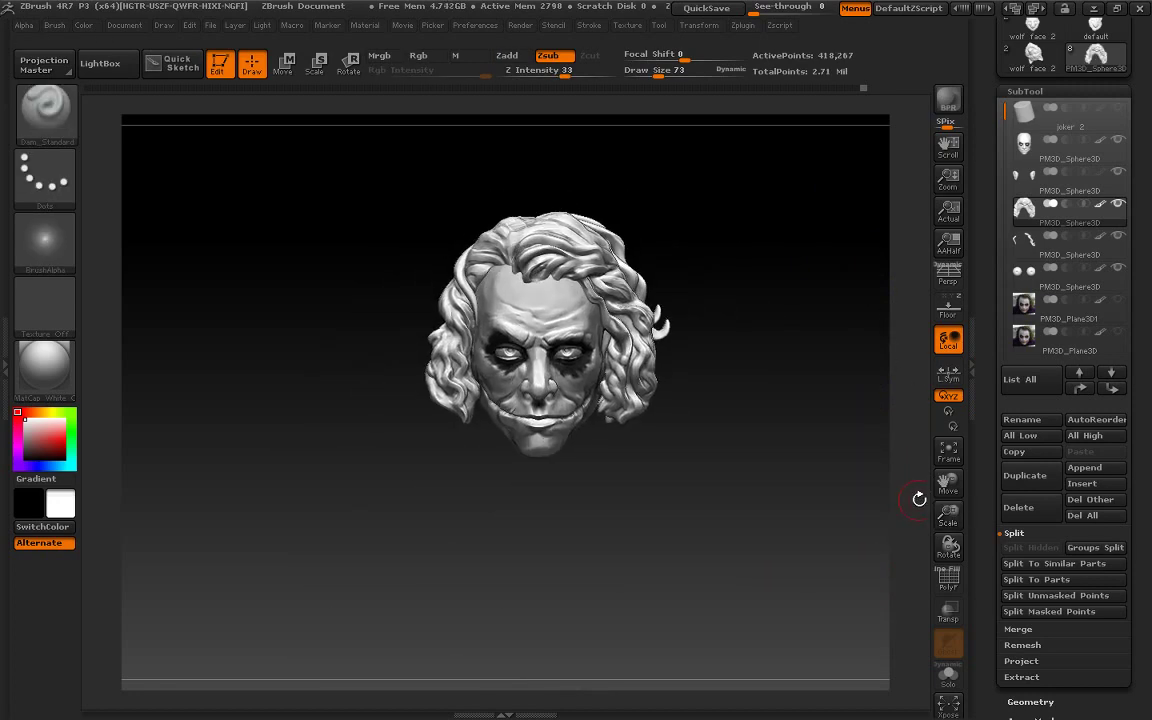
left_click_drag(948, 512, 947, 545)
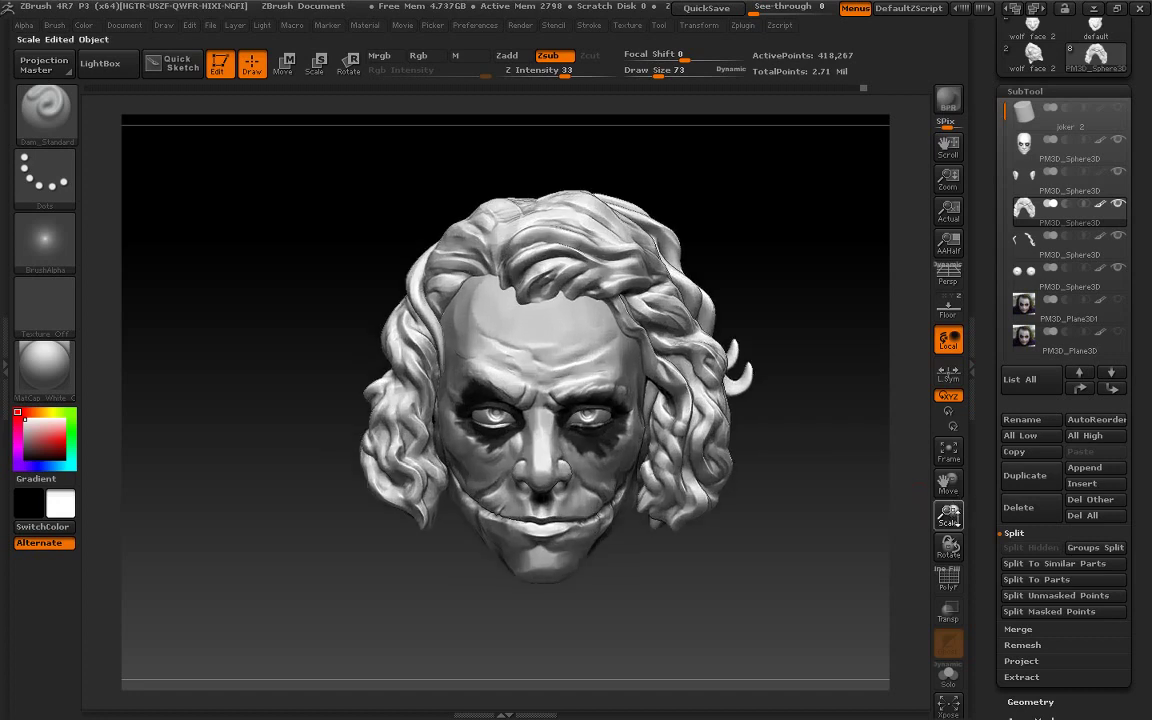
left_click_drag(855, 450, 852, 470, "alt")
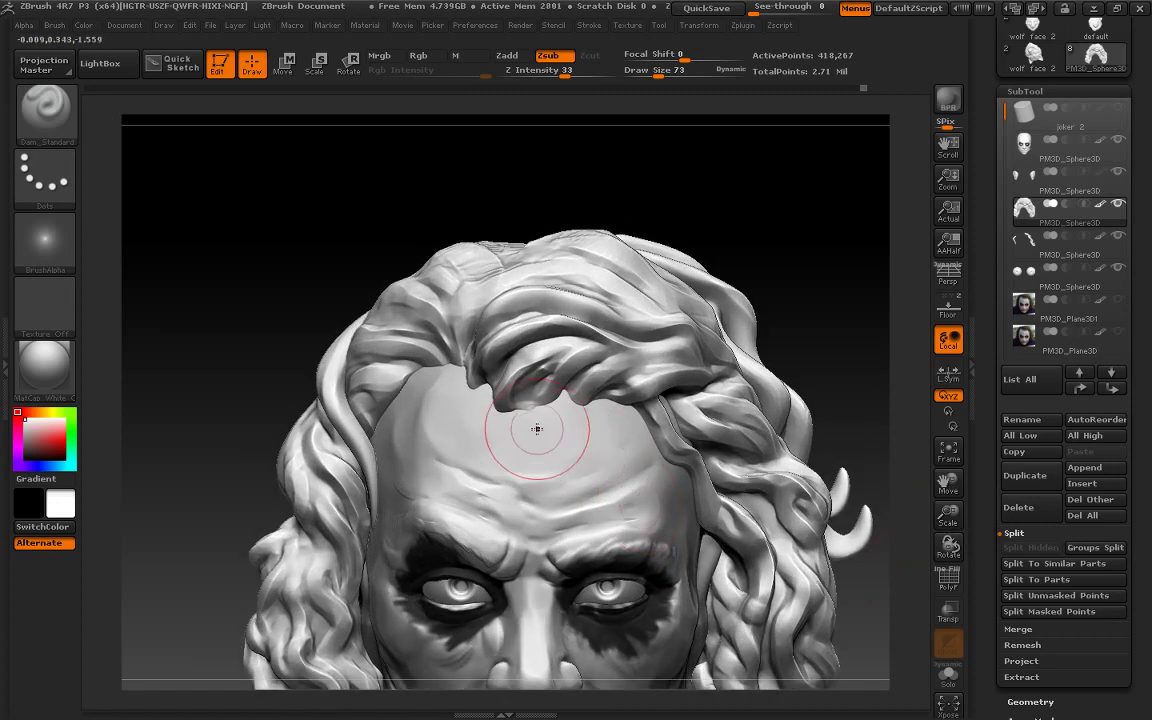
left_click_drag(493, 414, 491, 459, "shift")
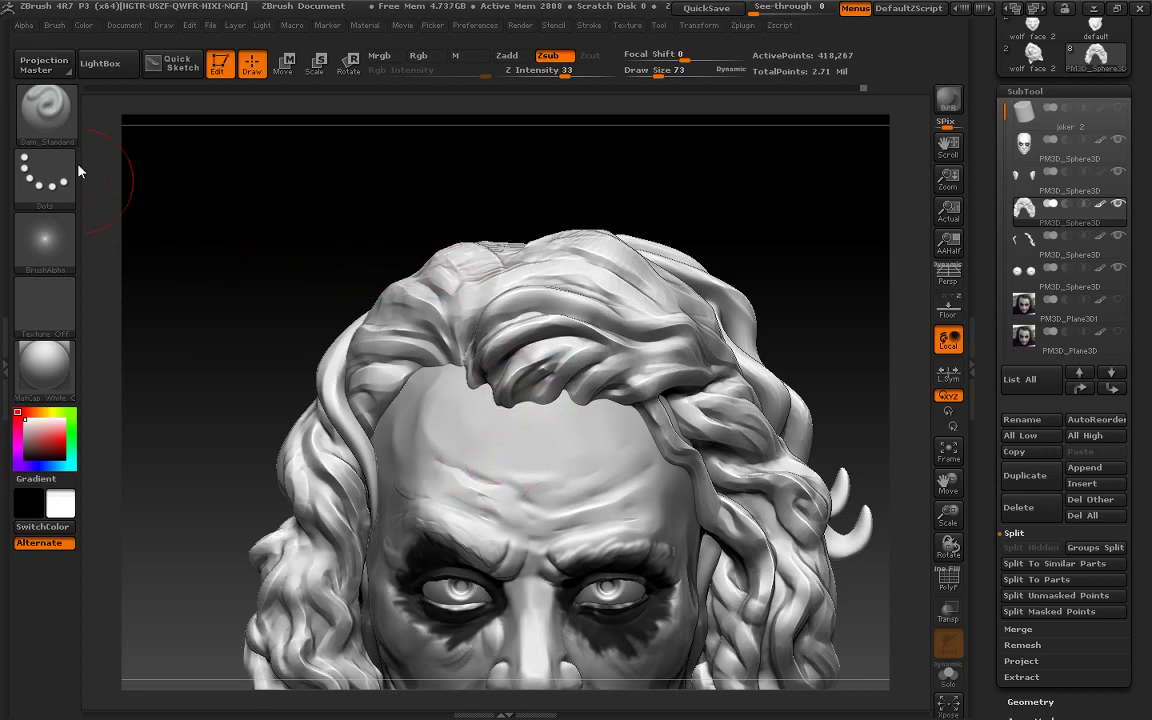
Try ClayBuildup texture strokes on the forehead hair, then undo them
left_click(45, 108)
left_click(235, 135)
left_click_drag(657, 71, 650, 71)
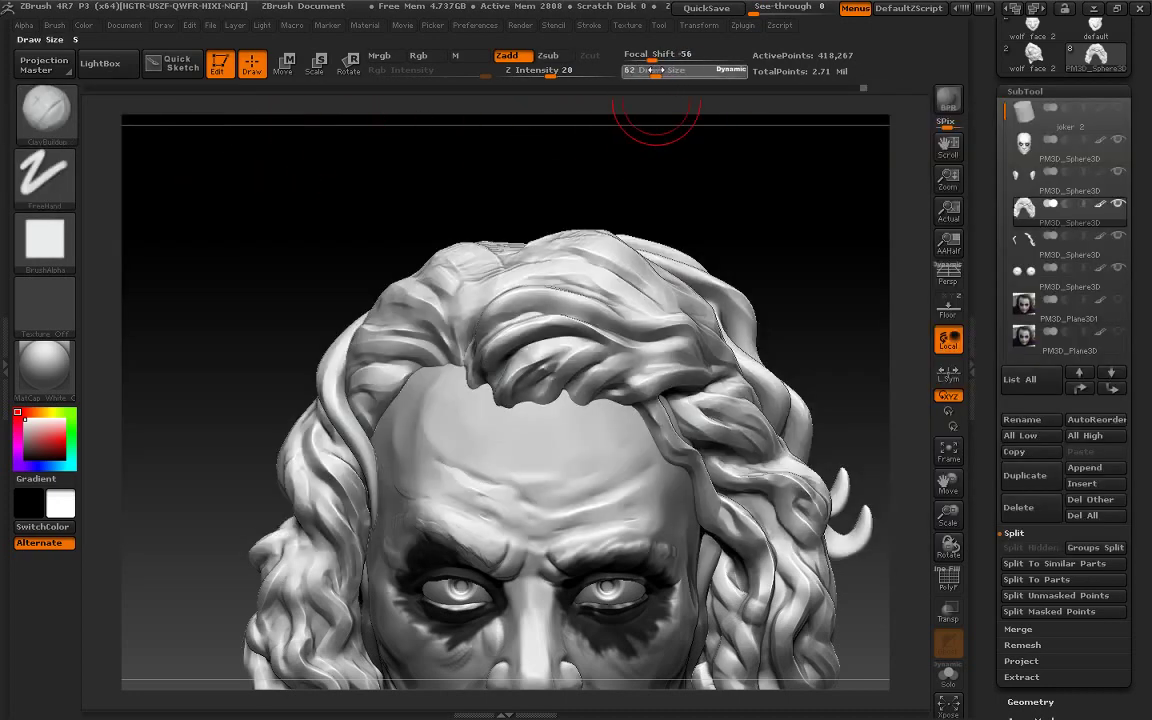
mouse_move(620, 130)
left_mouse_down()
mouse_move(450, 340)
mouse_move(520, 300)
left_mouse_up()
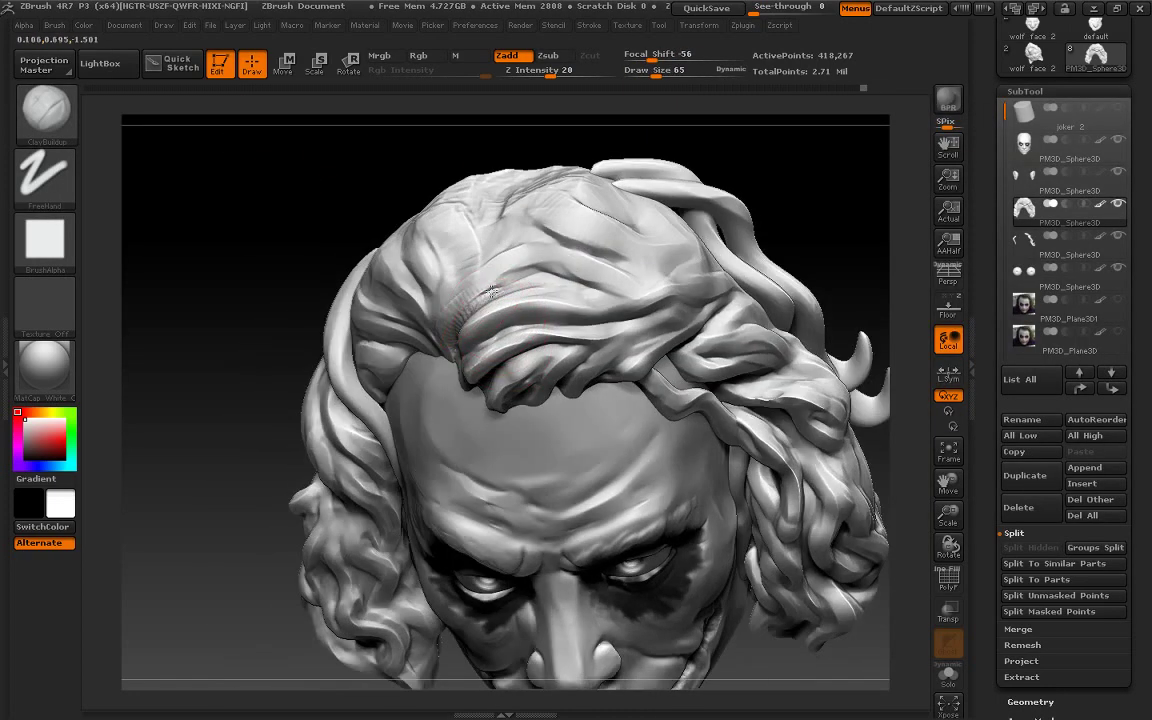
left_click_drag(420, 275, 530, 250)
mouse_move(455, 275)
left_mouse_down()
mouse_move(530, 255)
mouse_move(576, 268)
mouse_move(453, 283)
left_mouse_up()
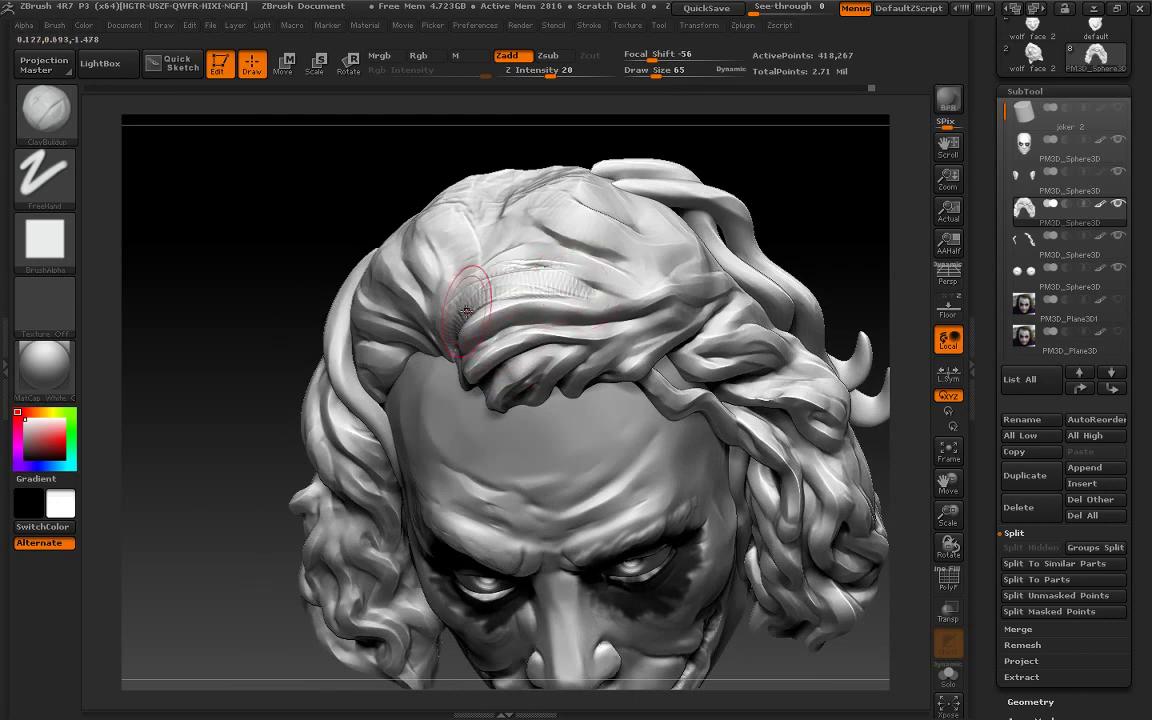
left_click_drag(459, 347, 555, 288)
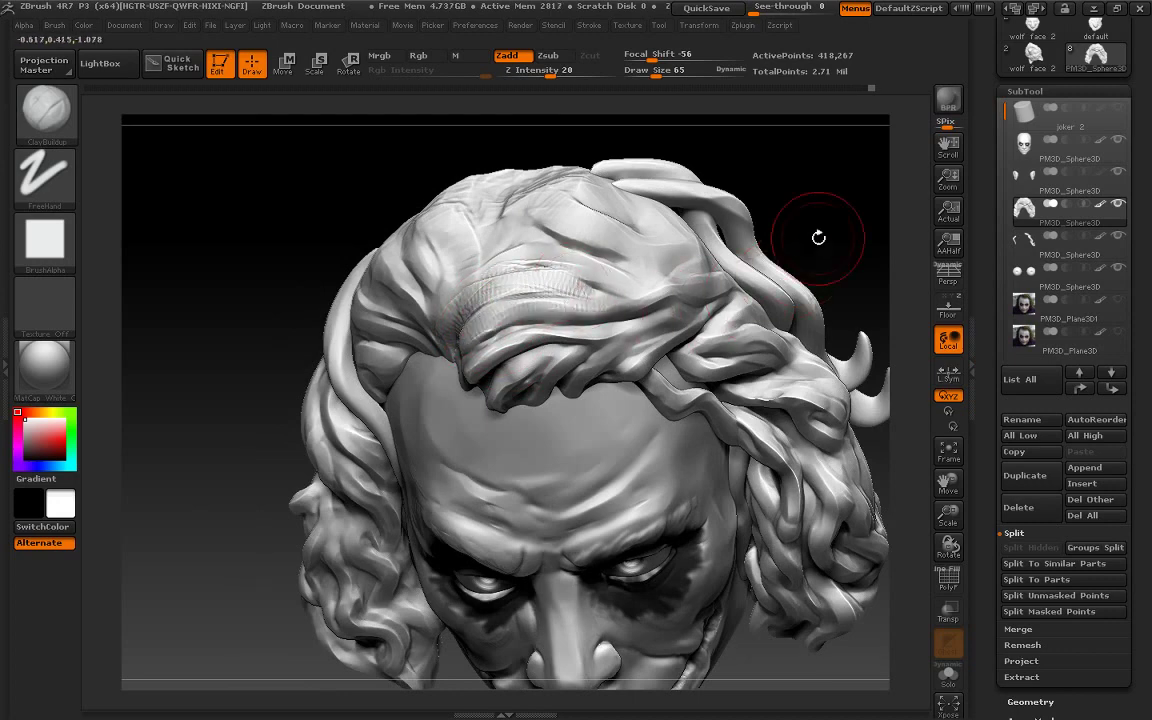
left_click_drag(818, 237, 784, 252)
key("ctrl")
key("ctrl+z")
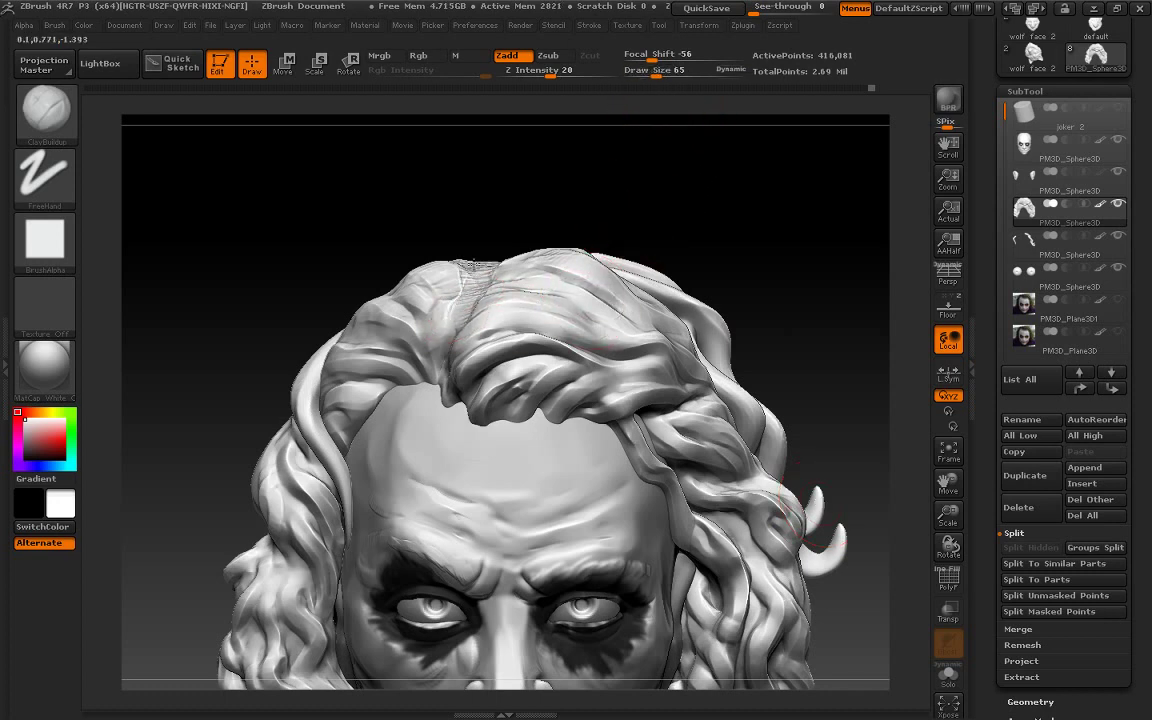
Add fine strand lines to the hair crown and smooth the left forehead hair at size 49
mouse_move(491, 201)
left_mouse_down("alt")
mouse_move(471, 258)
mouse_move(489, 260)
left_mouse_up("alt")
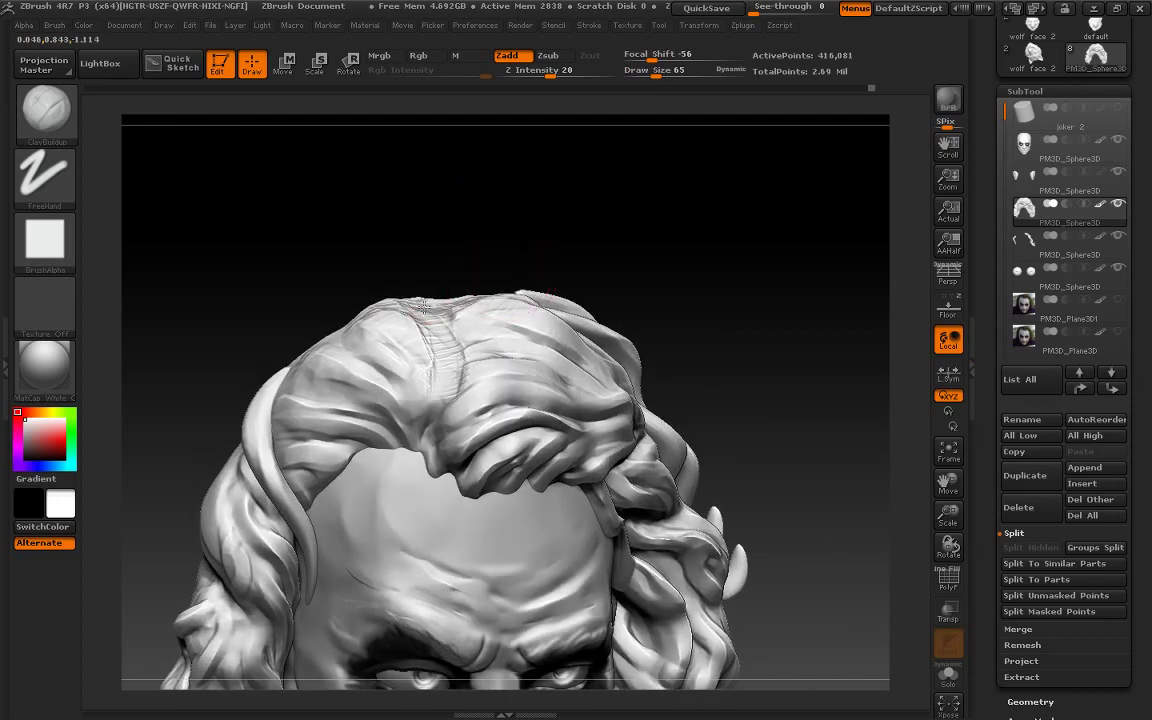
left_click(421, 452, "alt")
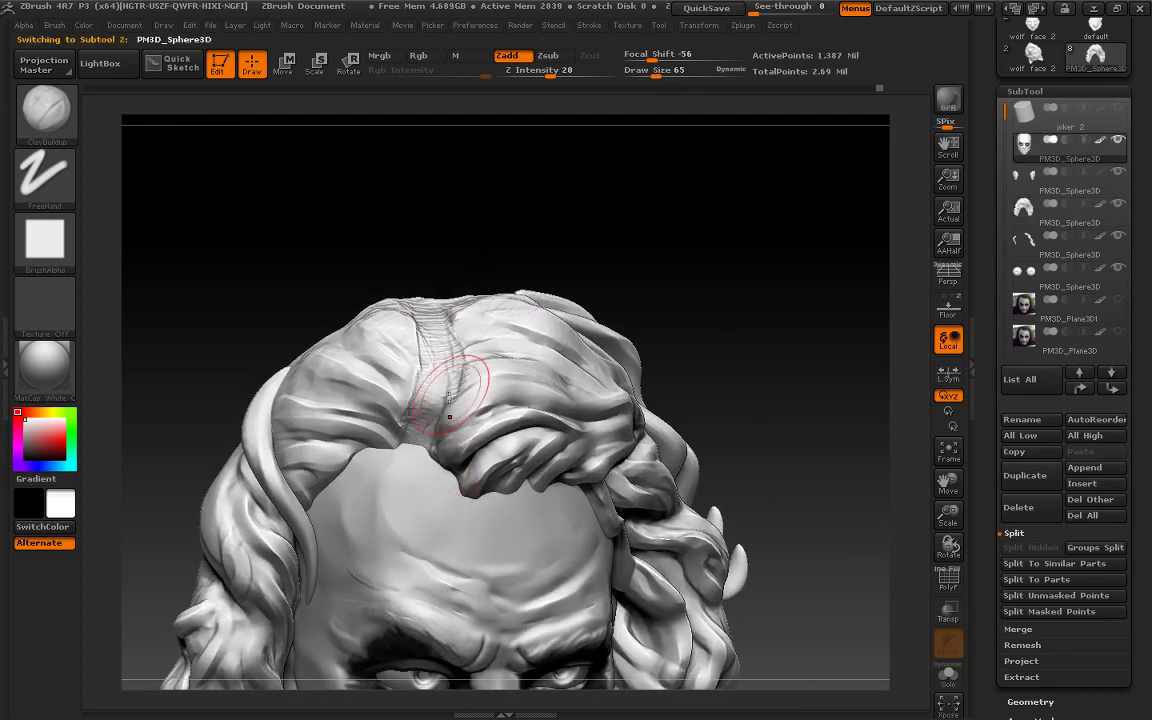
left_click(428, 455, "alt")
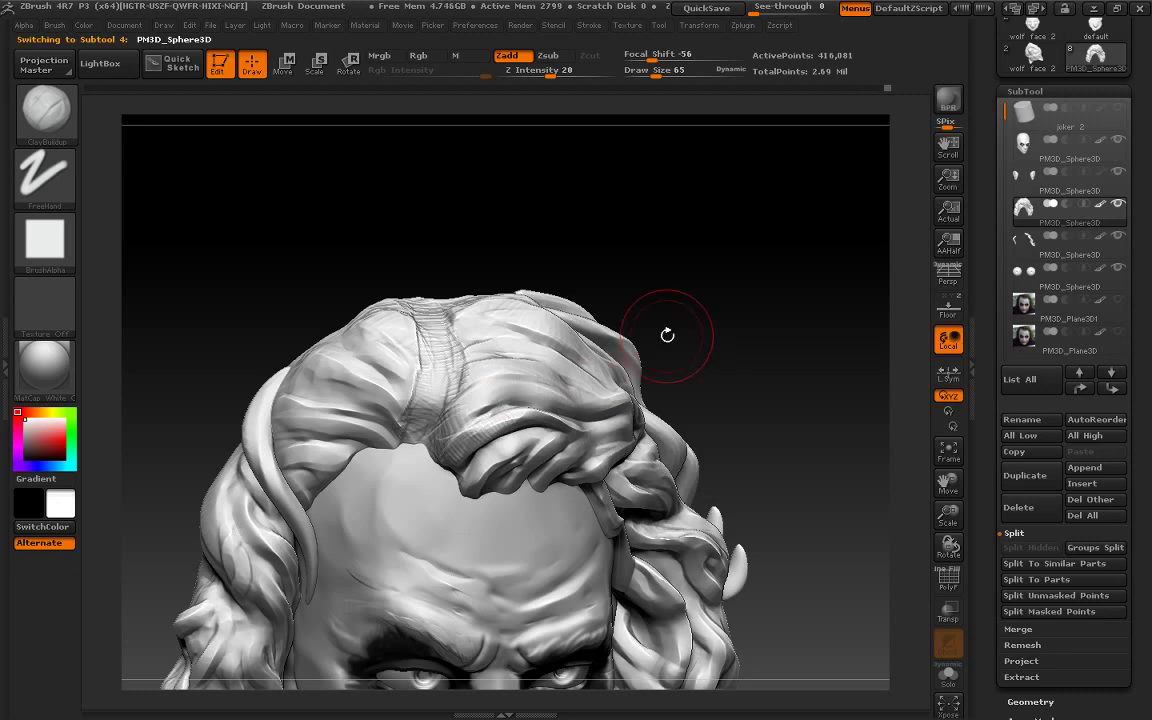
left_click_drag(694, 334, 647, 407)
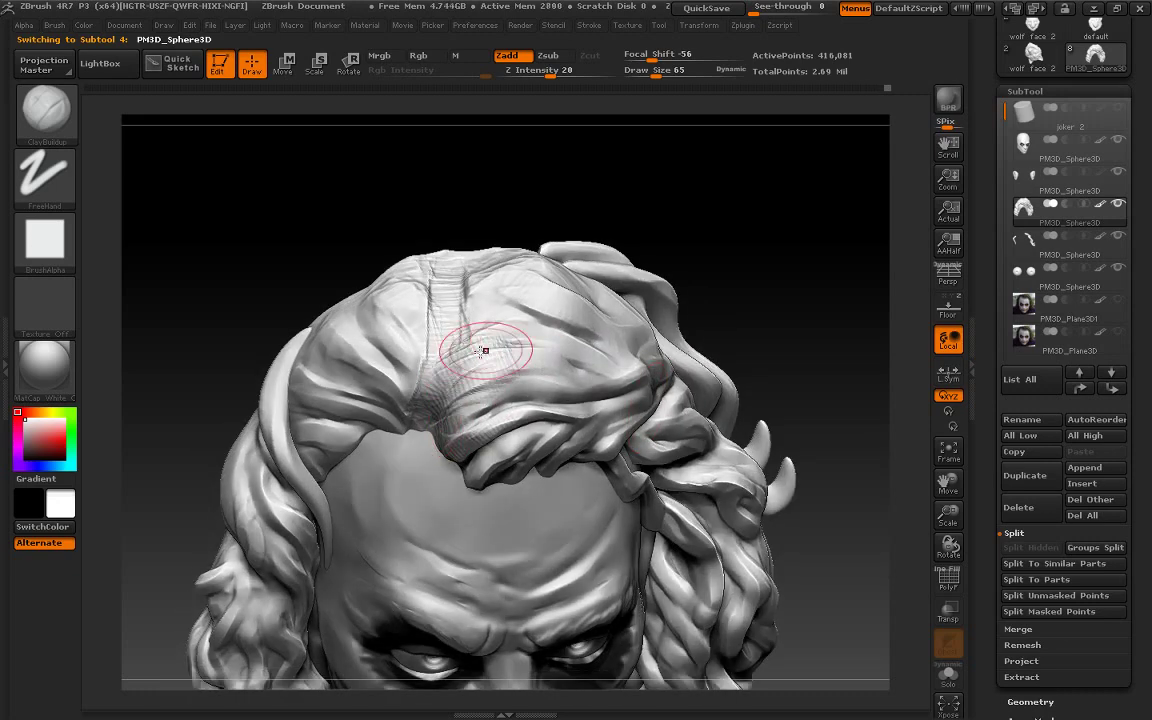
left_click_drag(483, 342, 771, 419)
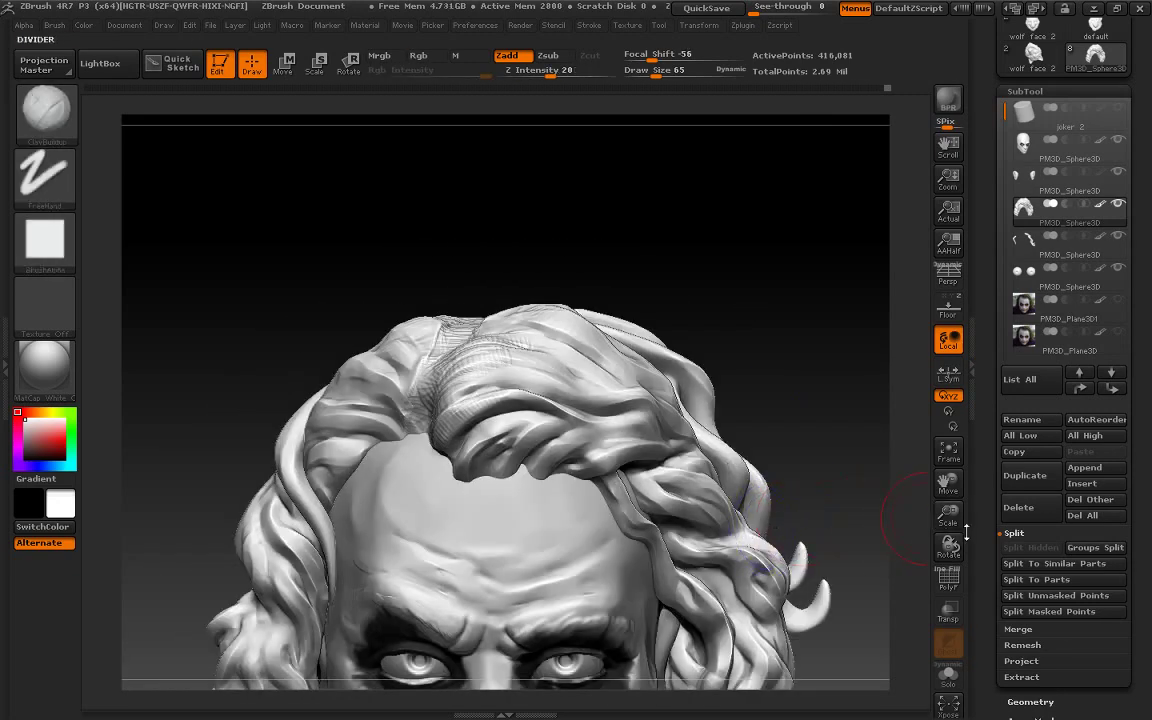
mouse_move(948, 515)
left_mouse_down()
mouse_move(922, 434)
mouse_move(886, 514)
left_mouse_up()
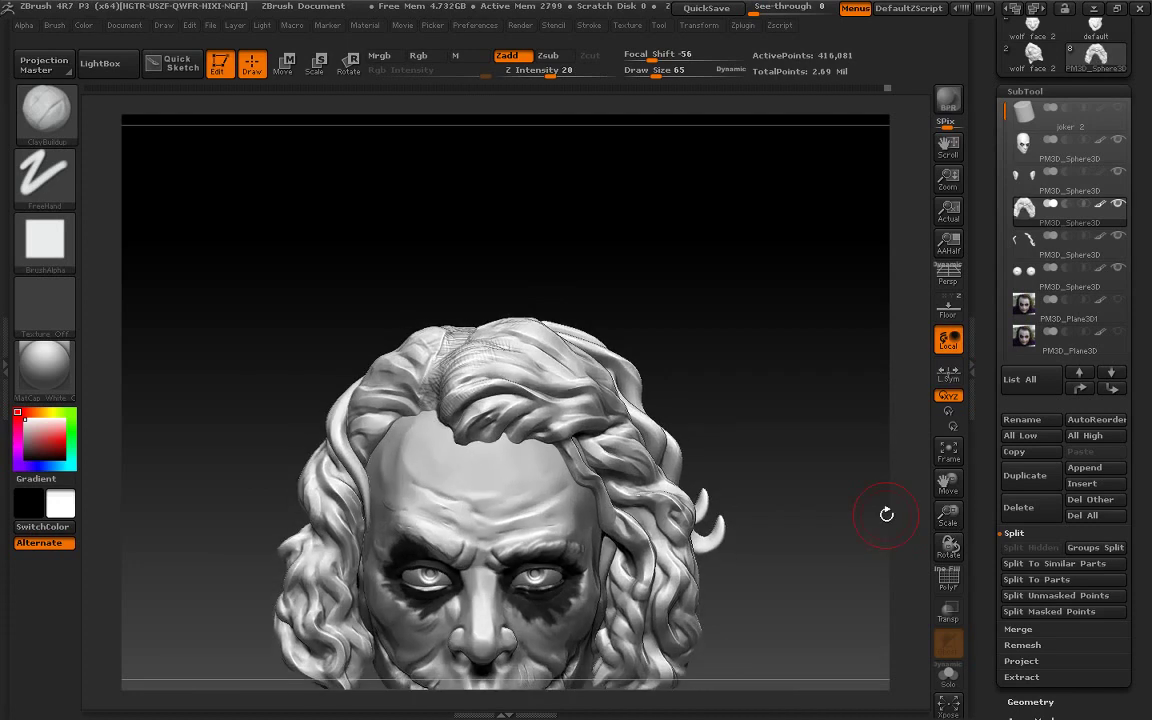
left_click_drag(660, 70, 650, 70)
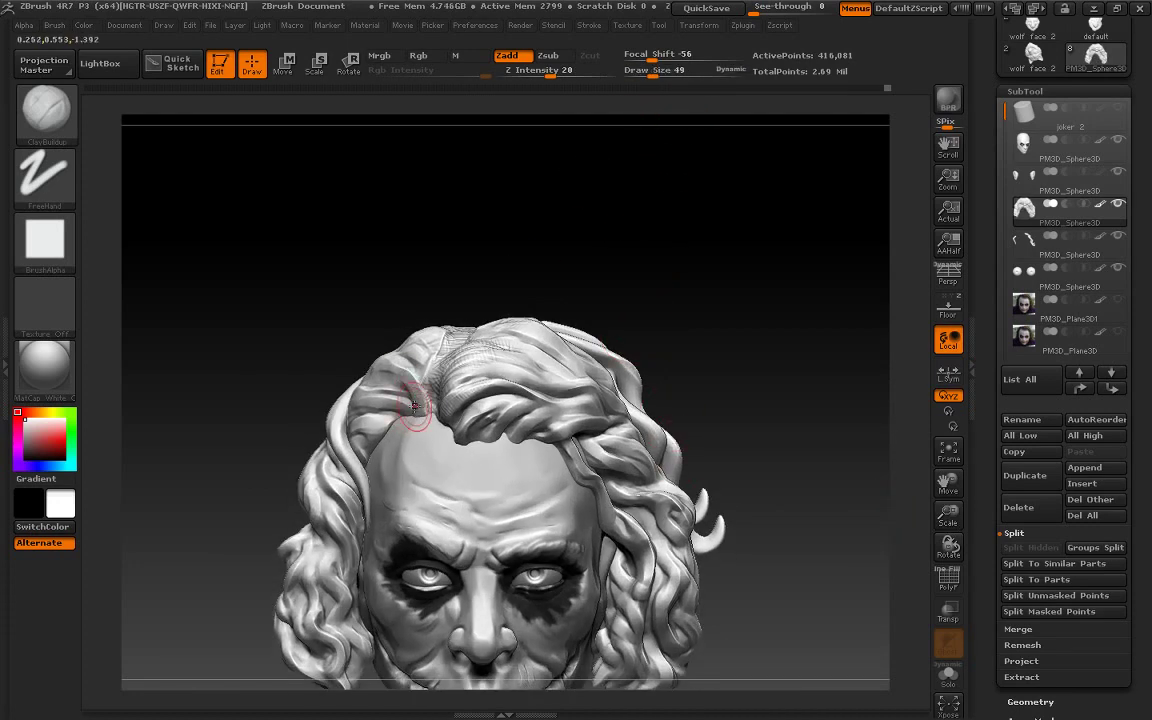
left_click_drag(390, 405, 380, 365)
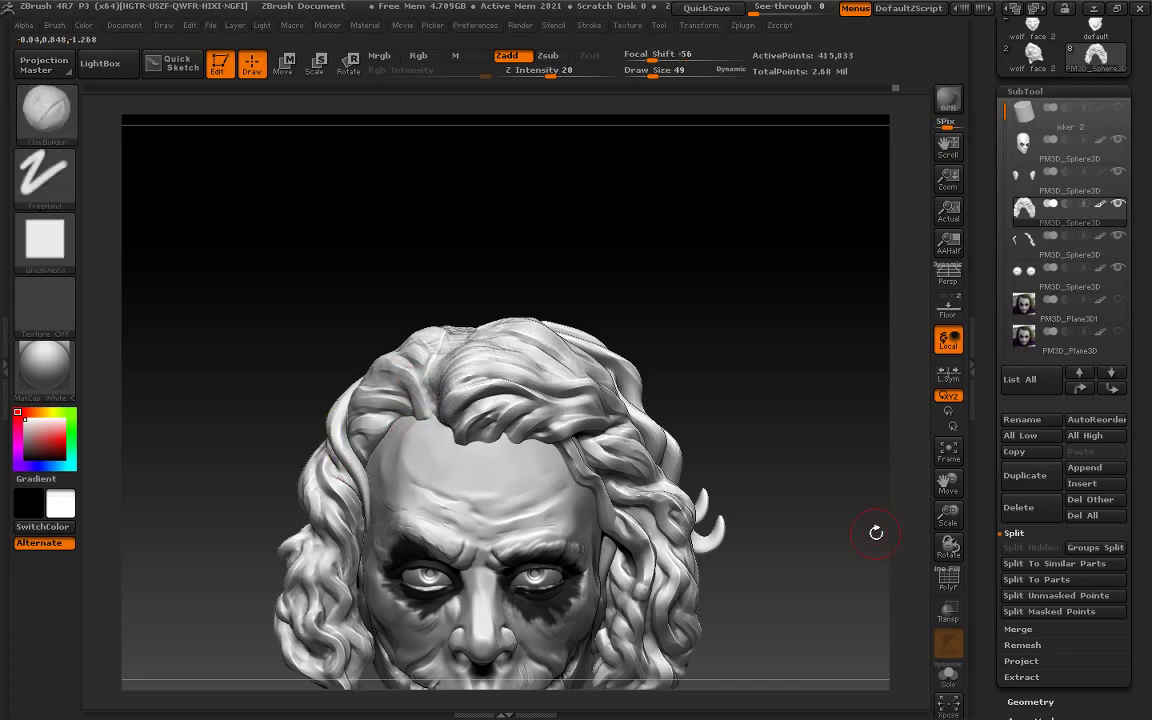
Carve strand grooves on top of the head with the monster cutter brush
key("b")
left_click(254, 157)
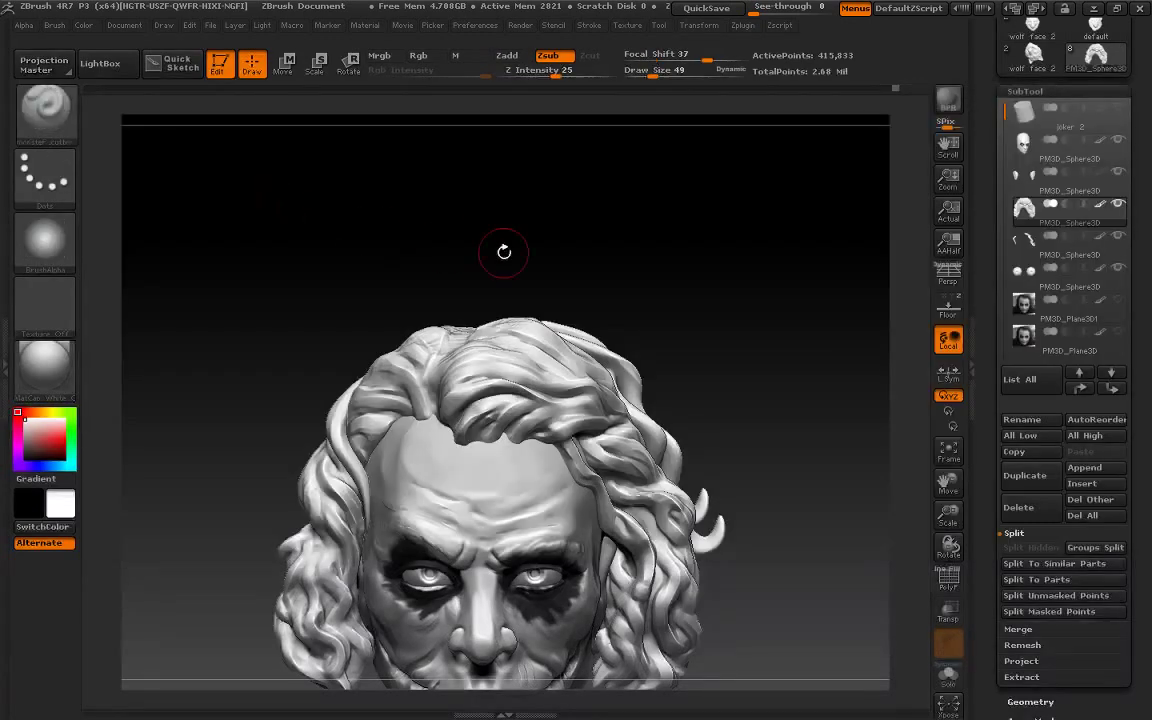
left_click_drag(504, 252, 440, 375)
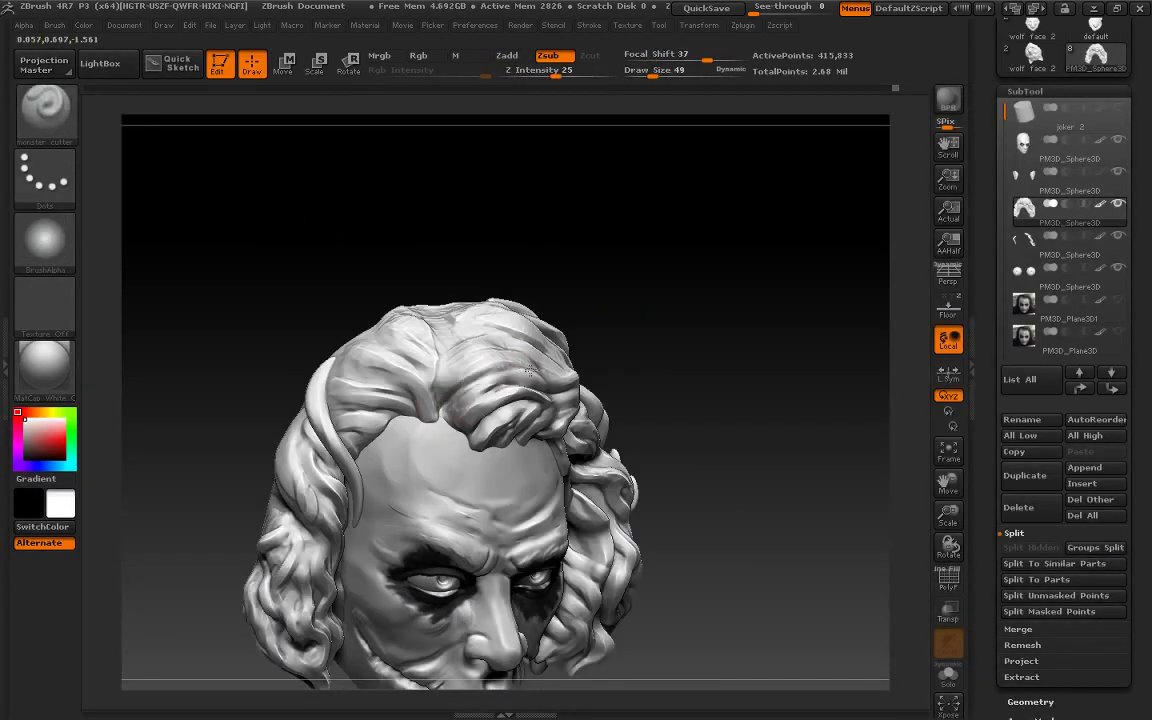
mouse_move(530, 368)
left_mouse_down()
mouse_move(720, 329)
mouse_move(511, 359)
mouse_move(440, 320)
mouse_move(506, 334)
mouse_move(400, 305)
left_mouse_up()
left_click_drag(485, 310, 545, 300)
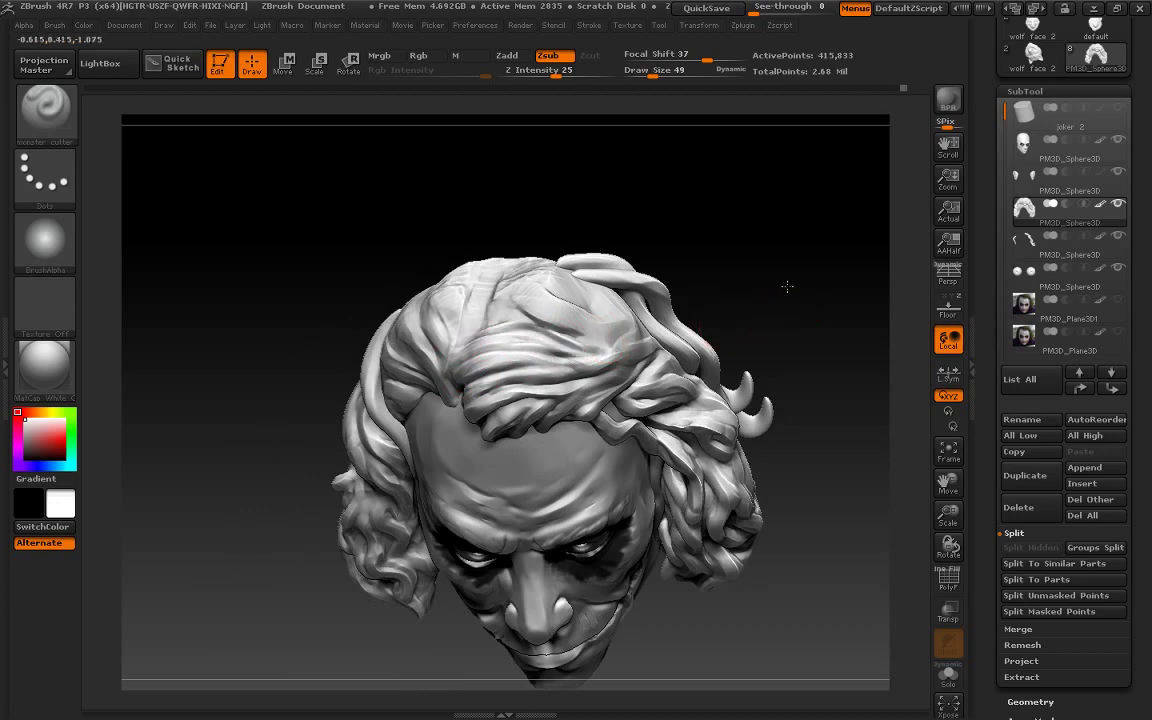
mouse_move(787, 287)
left_mouse_down()
mouse_move(874, 411)
mouse_move(792, 419)
mouse_move(777, 442)
mouse_move(680, 362)
left_mouse_up()
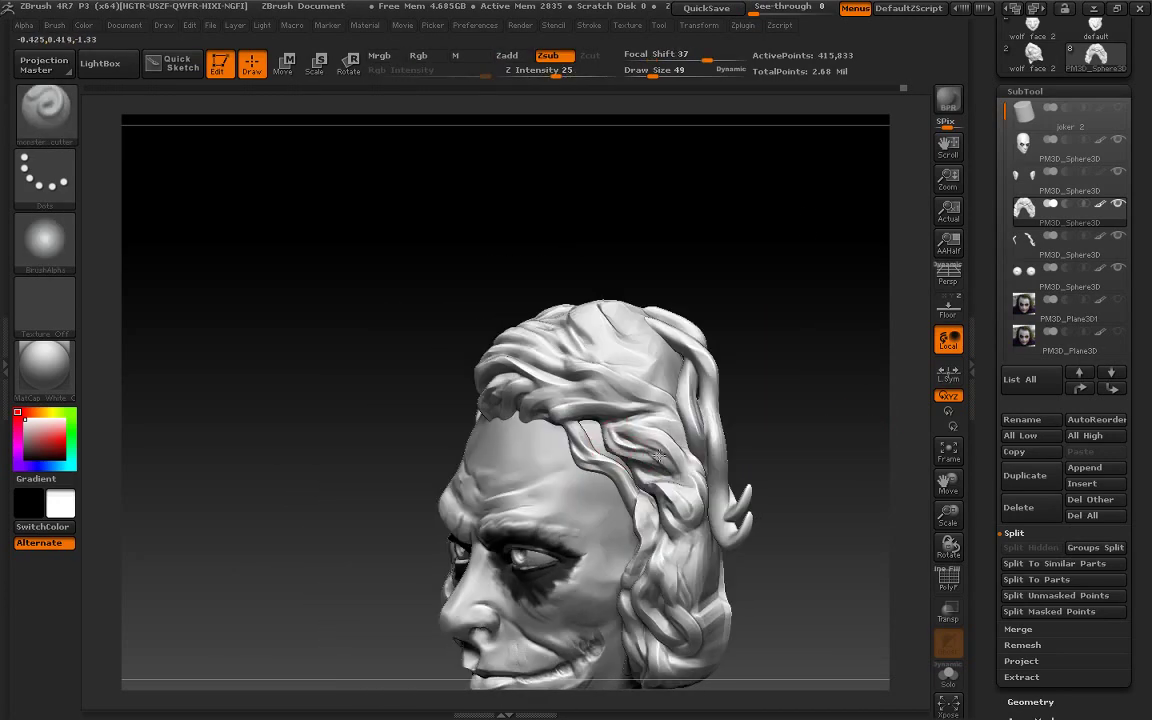
left_click_drag(760, 440, 585, 385, "shift")
left_click_drag(805, 257, 565, 323)
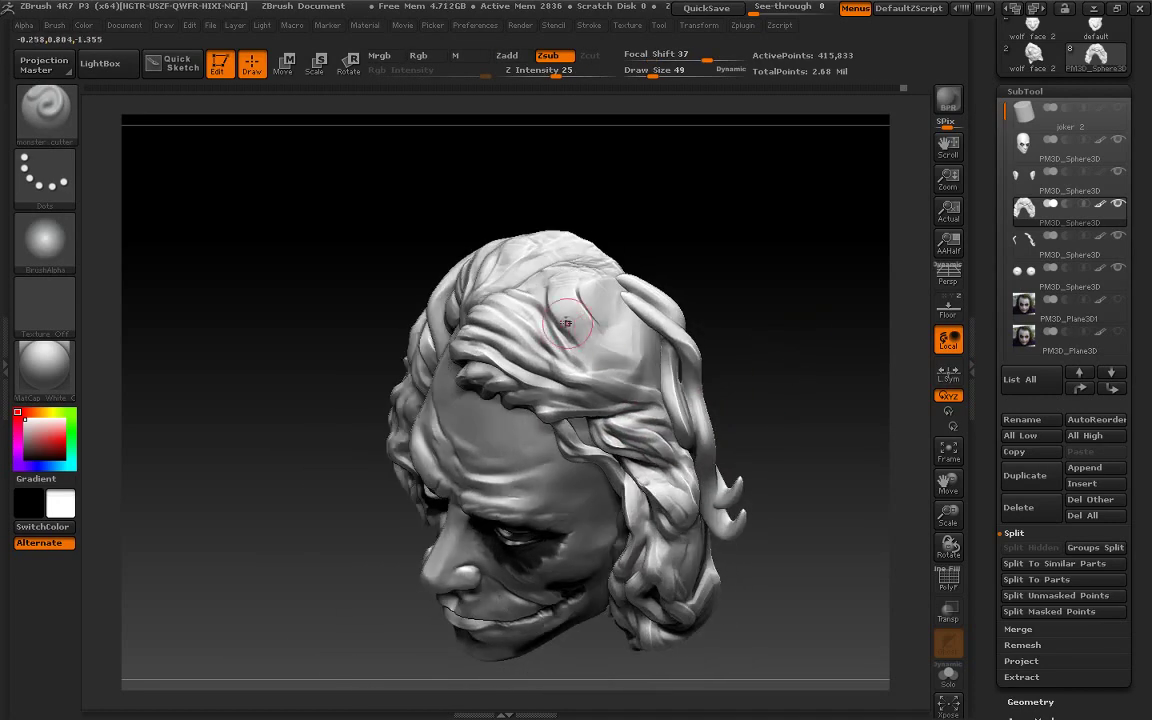
mouse_move(790, 330)
left_mouse_down()
mouse_move(753, 303)
mouse_move(540, 257)
left_mouse_up()
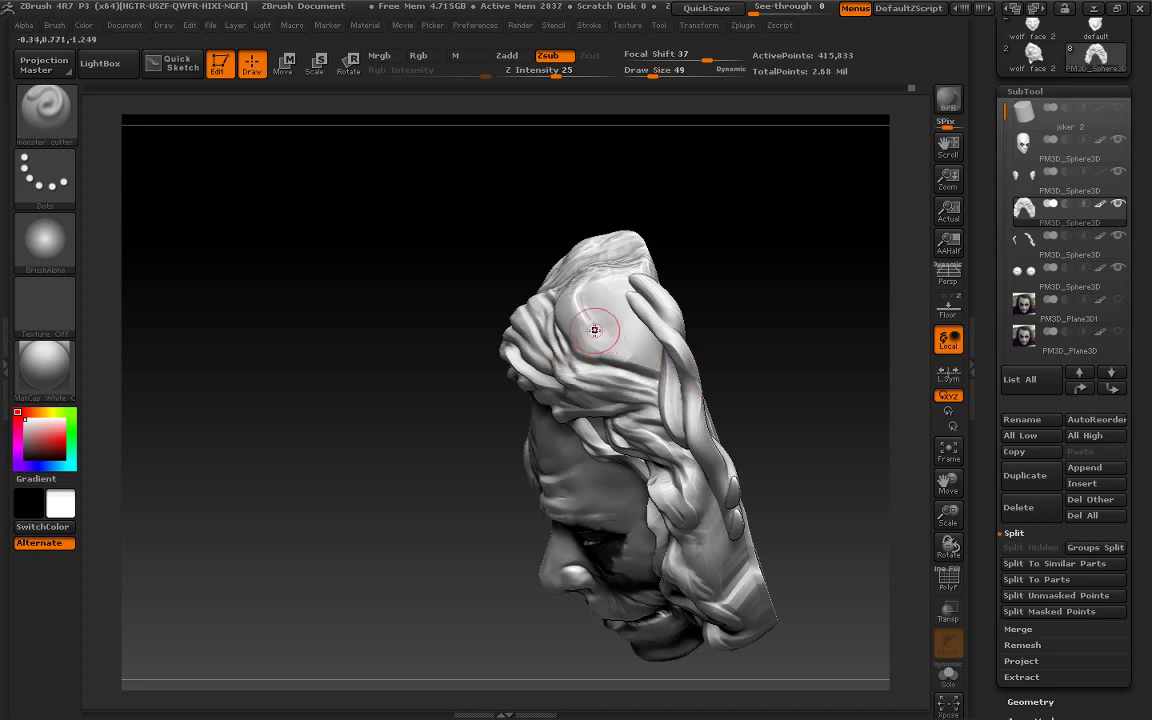
left_click_drag(795, 327, 852, 323, "shift")
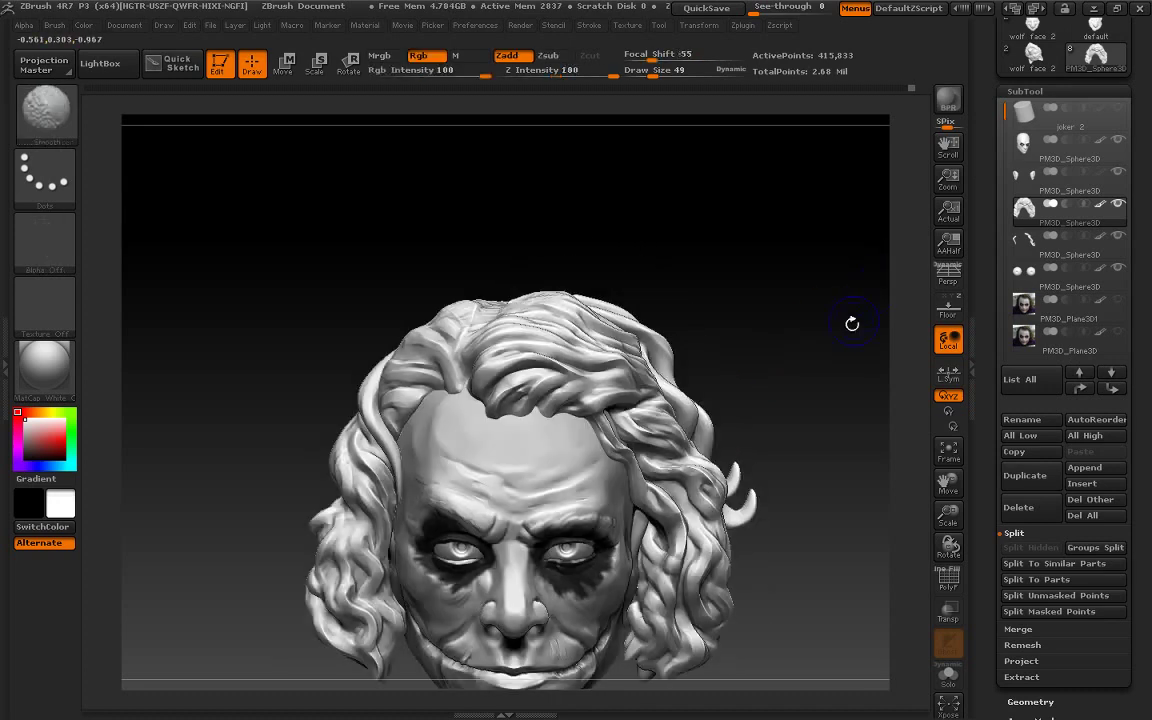
Carve and refine grooves in the right- and left-side hair strands
key("f")
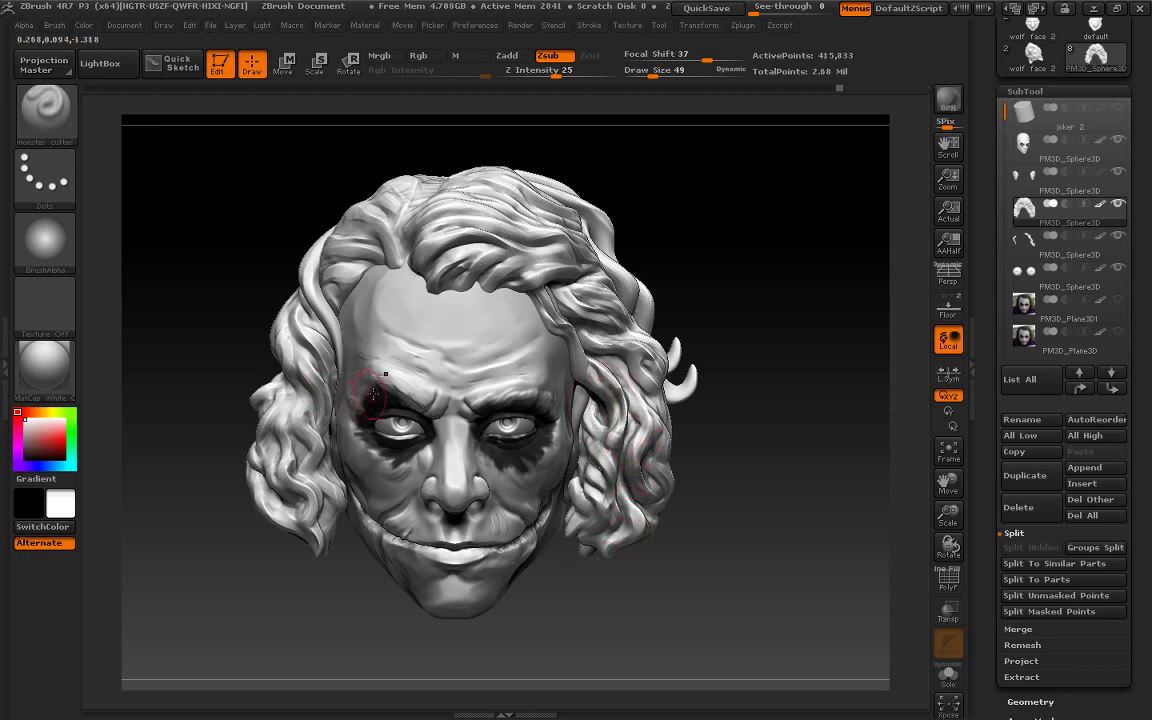
left_click_drag(610, 367, 590, 405)
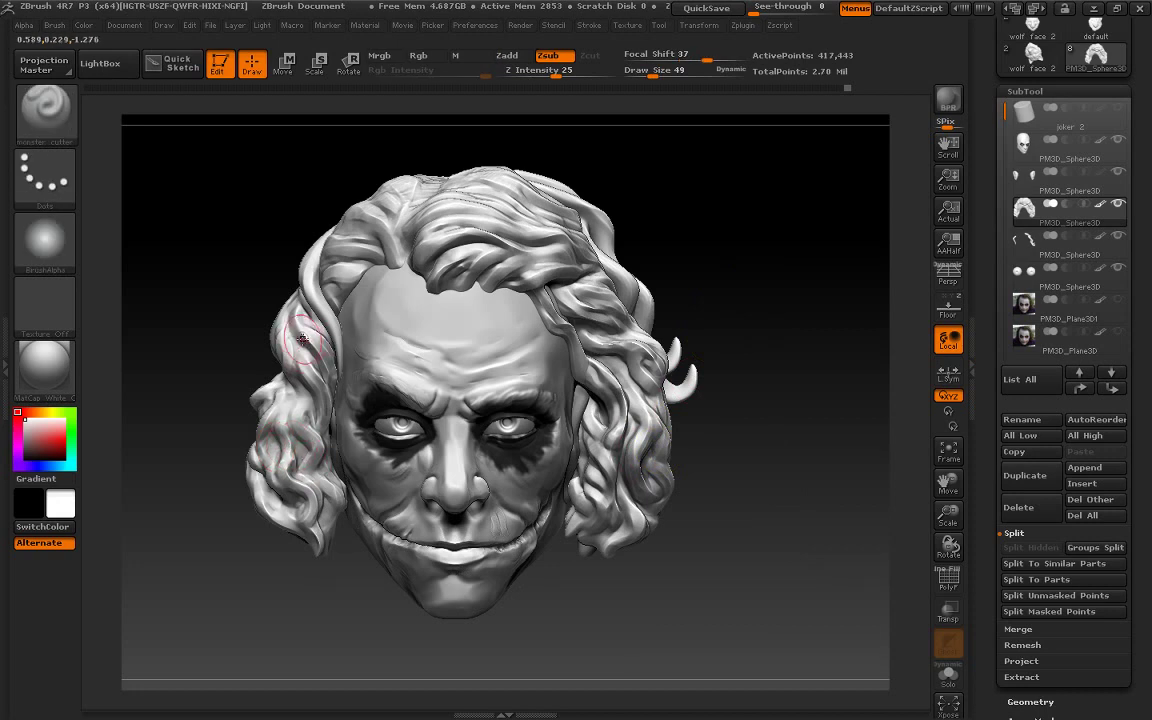
left_click_drag(272, 280, 296, 320)
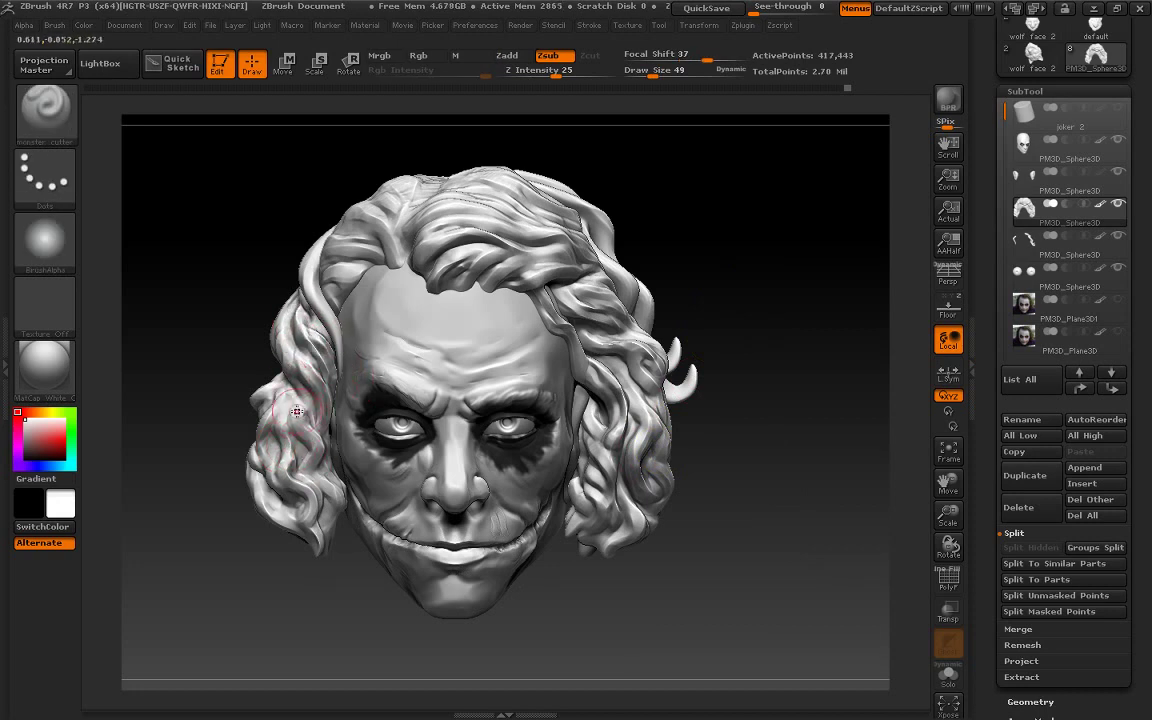
left_click_drag(307, 385, 270, 400)
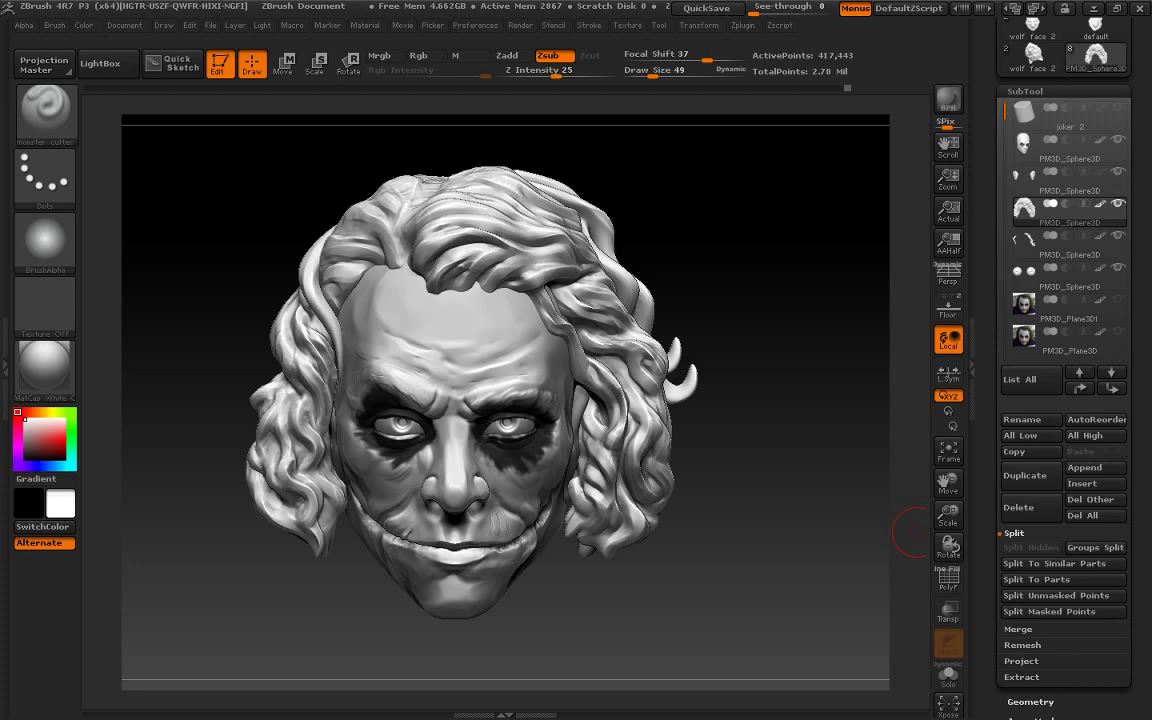
Use the Move brush at Draw Size 237 on the hair subtool to push the left hair outline inward
key("b")
left_click(699, 123)
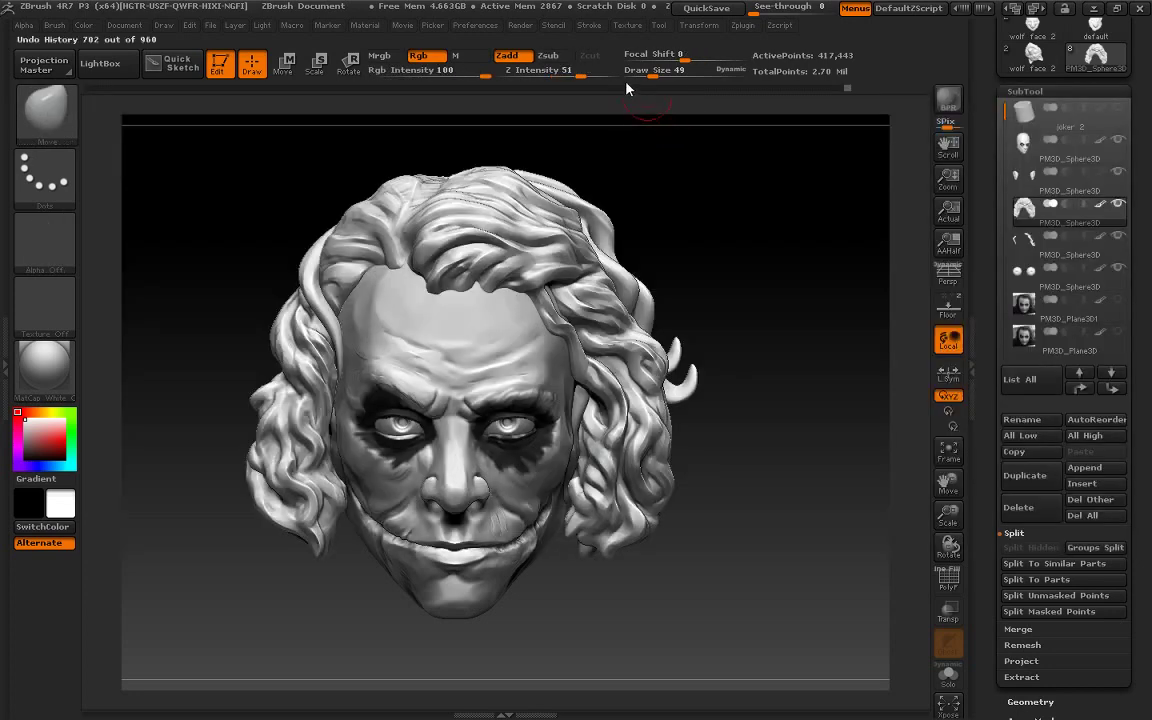
left_click(405, 425, "alt")
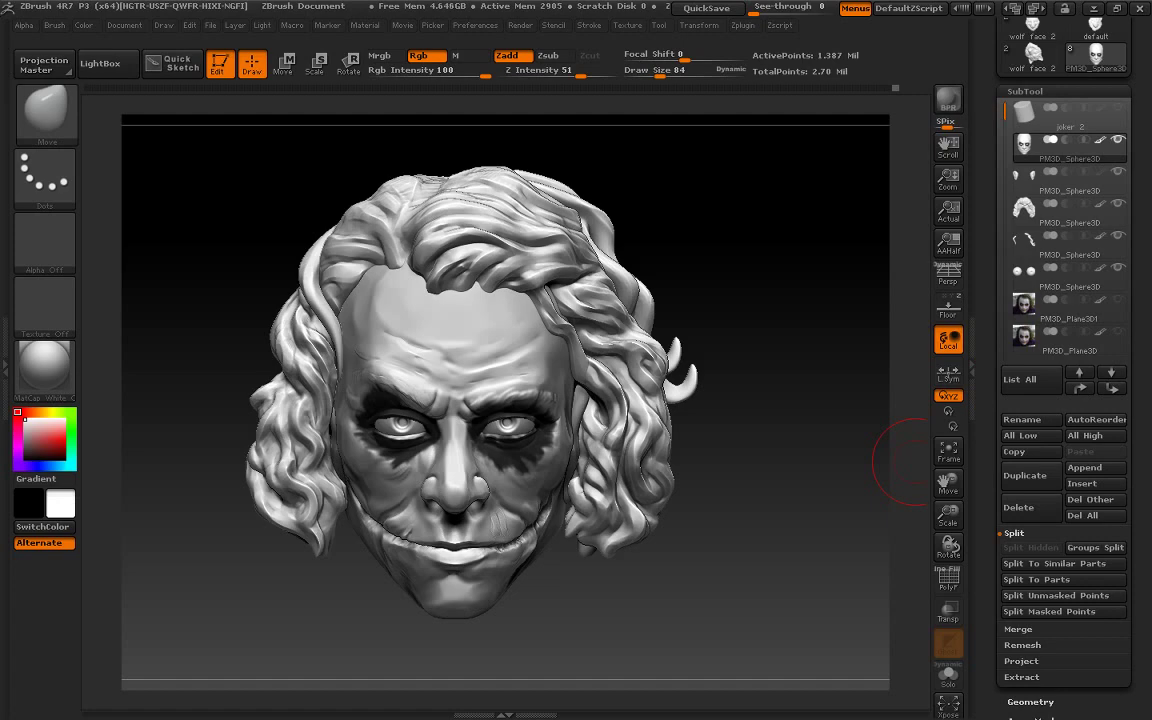
left_click(45, 110)
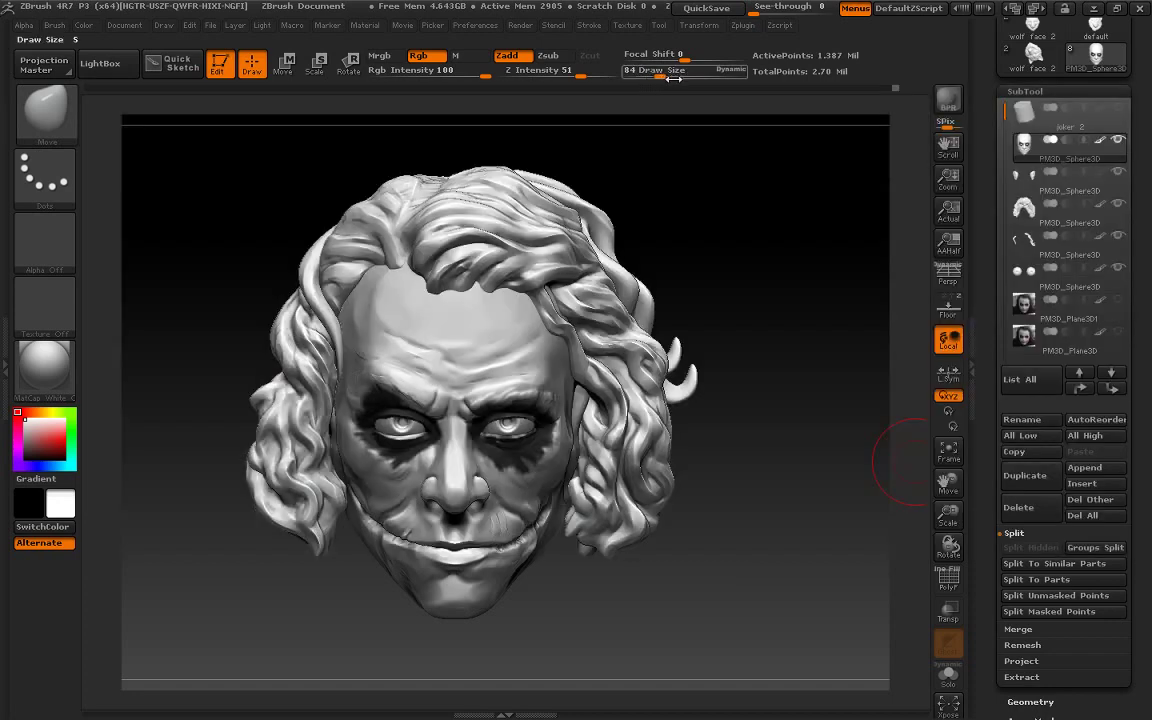
left_click_drag(660, 75, 662, 72)
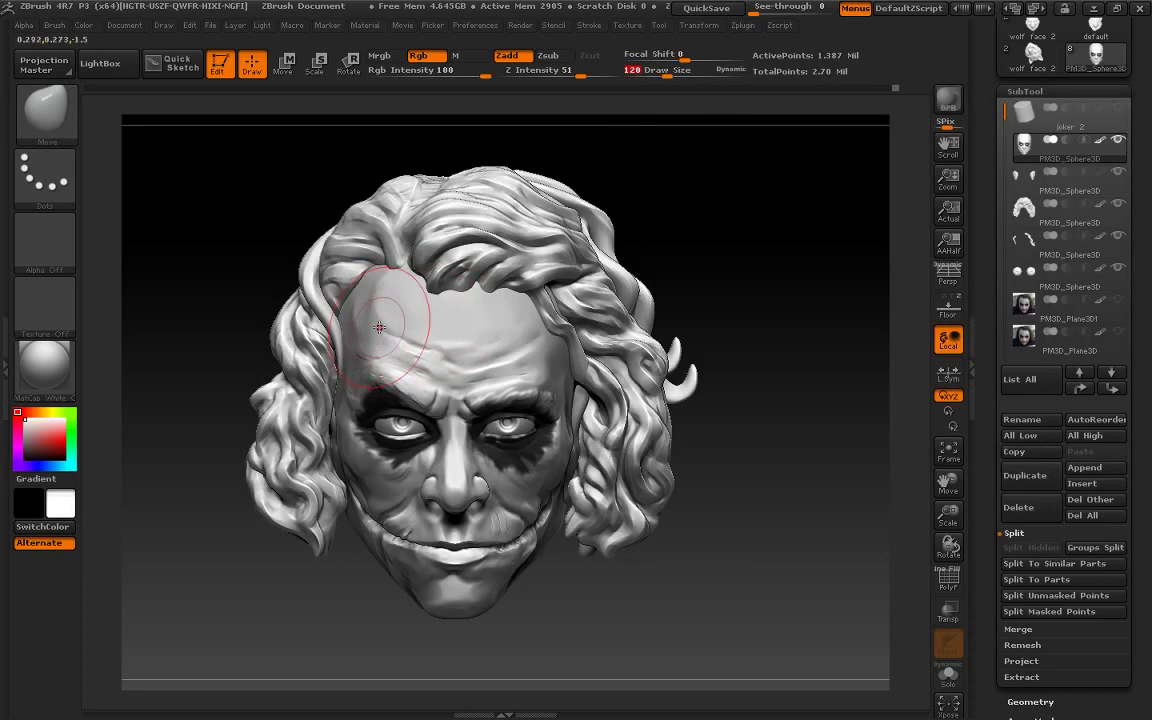
left_click(295, 353, "alt")
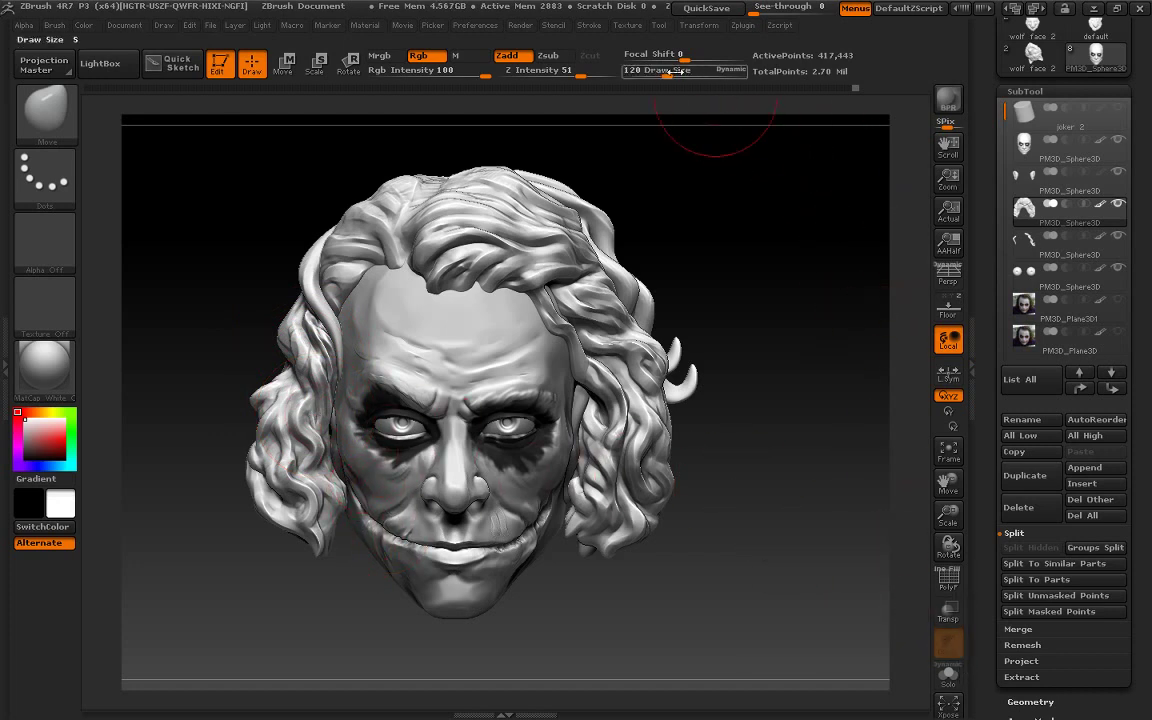
left_click_drag(666, 72, 684, 72)
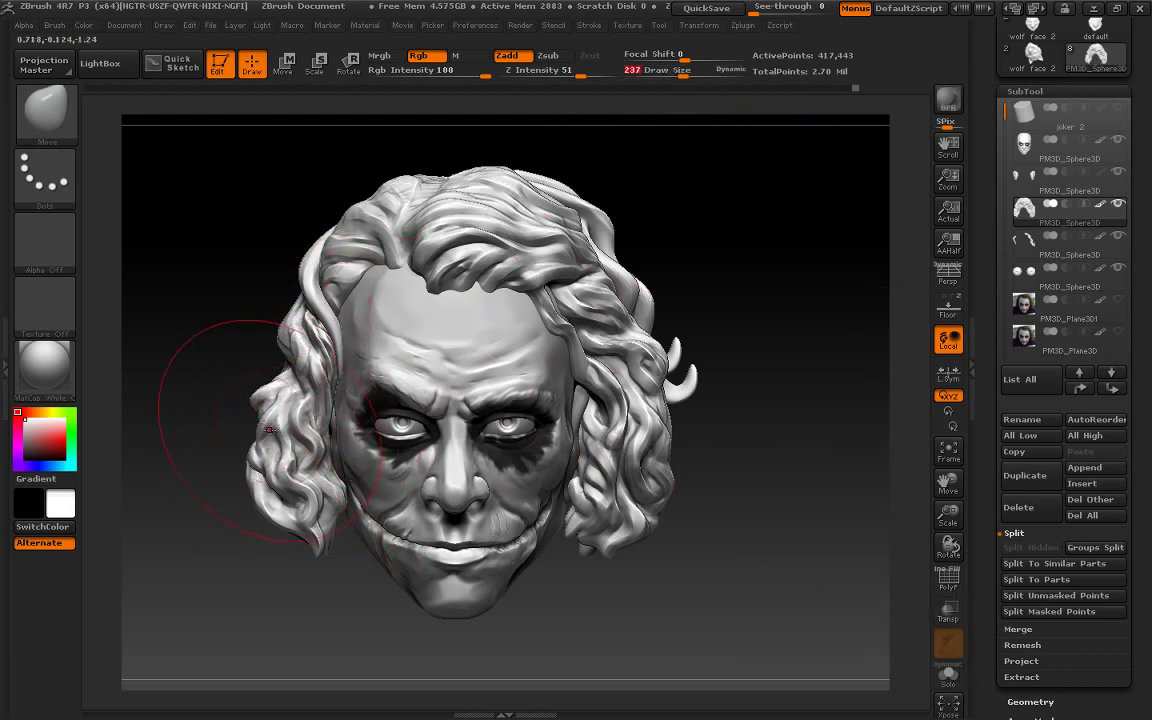
left_click_drag(240, 420, 274, 424)
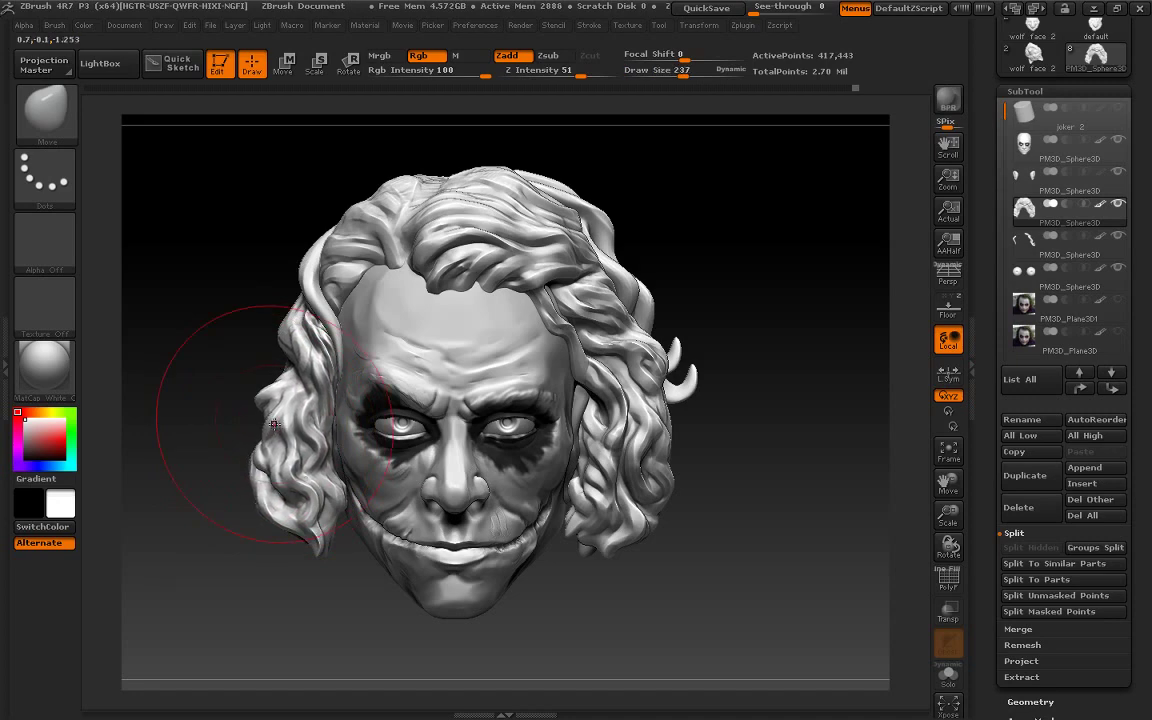
Turn on the floor, test a stroke on subtool 5's side strands, and return to the hair subtool
left_click(950, 312)
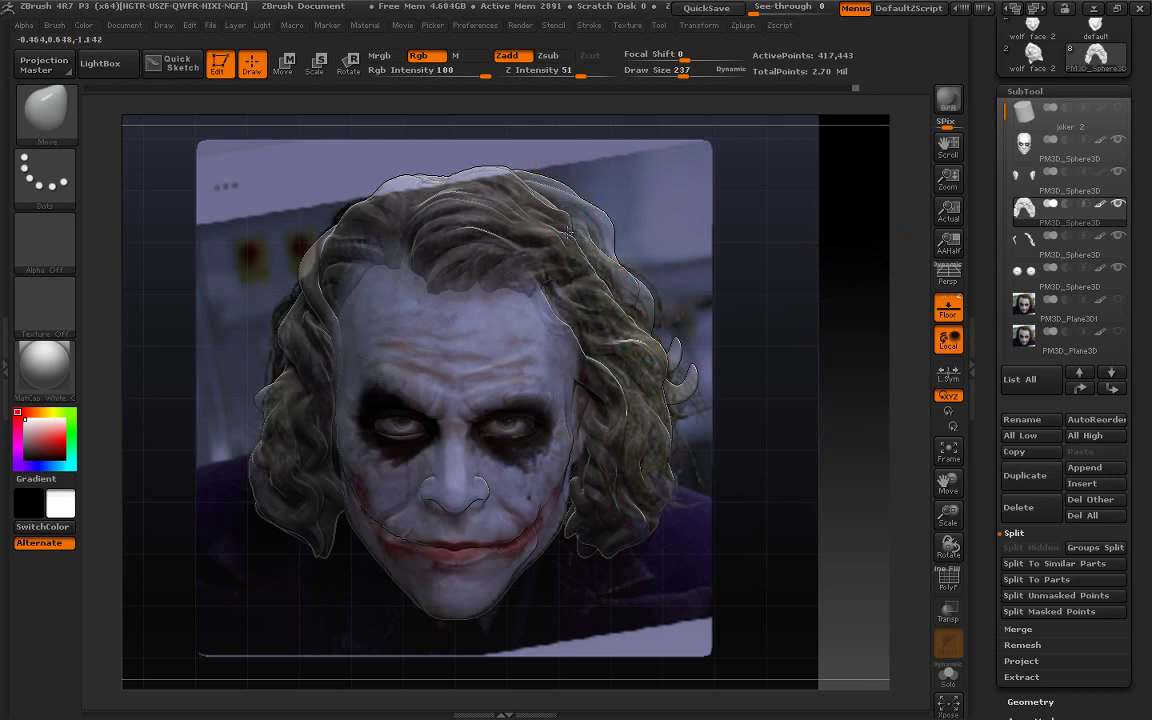
left_click(598, 238, "alt")
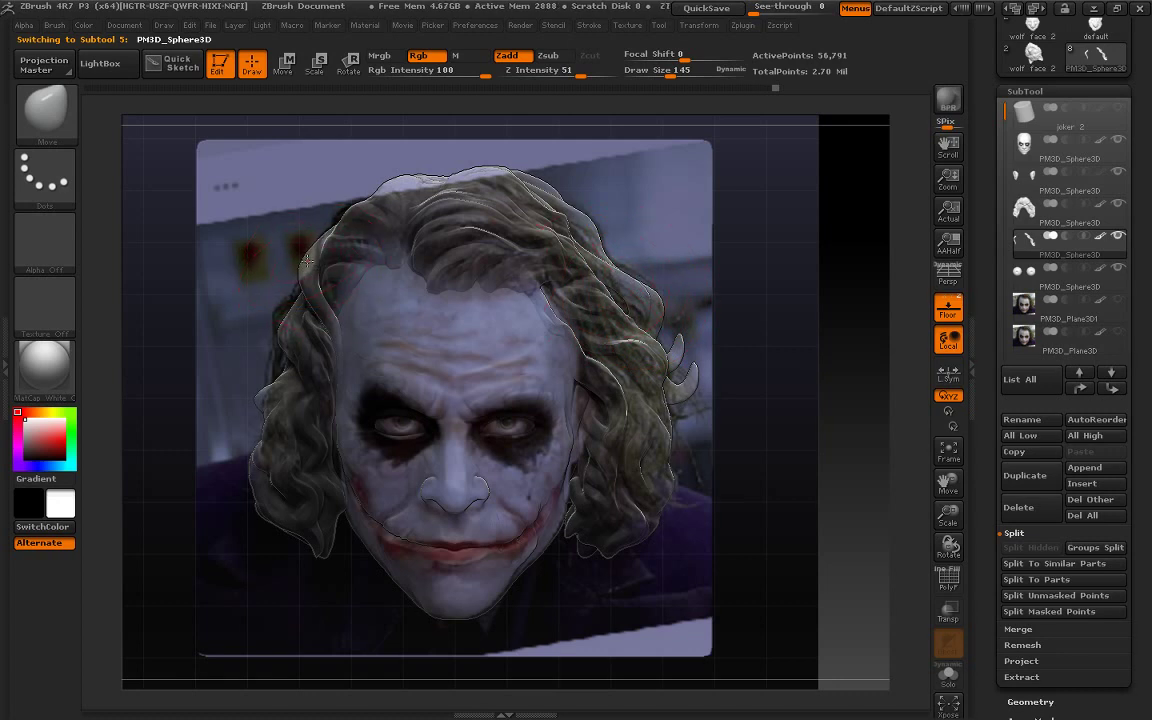
left_click_drag(307, 261, 341, 260)
left_click(338, 230, "alt")
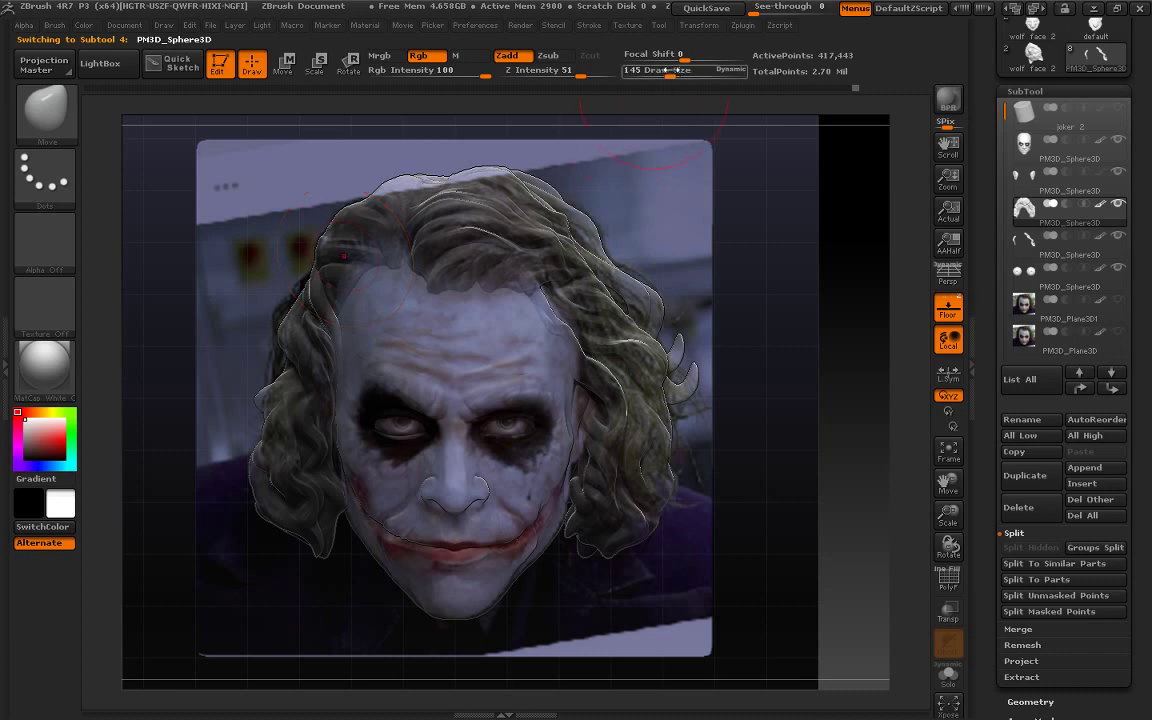
Set the brush to Draw Size 135 and hide the floor with its Joker reference image
key("bracketleft")
key("bracketleft")
key("bracketleft")
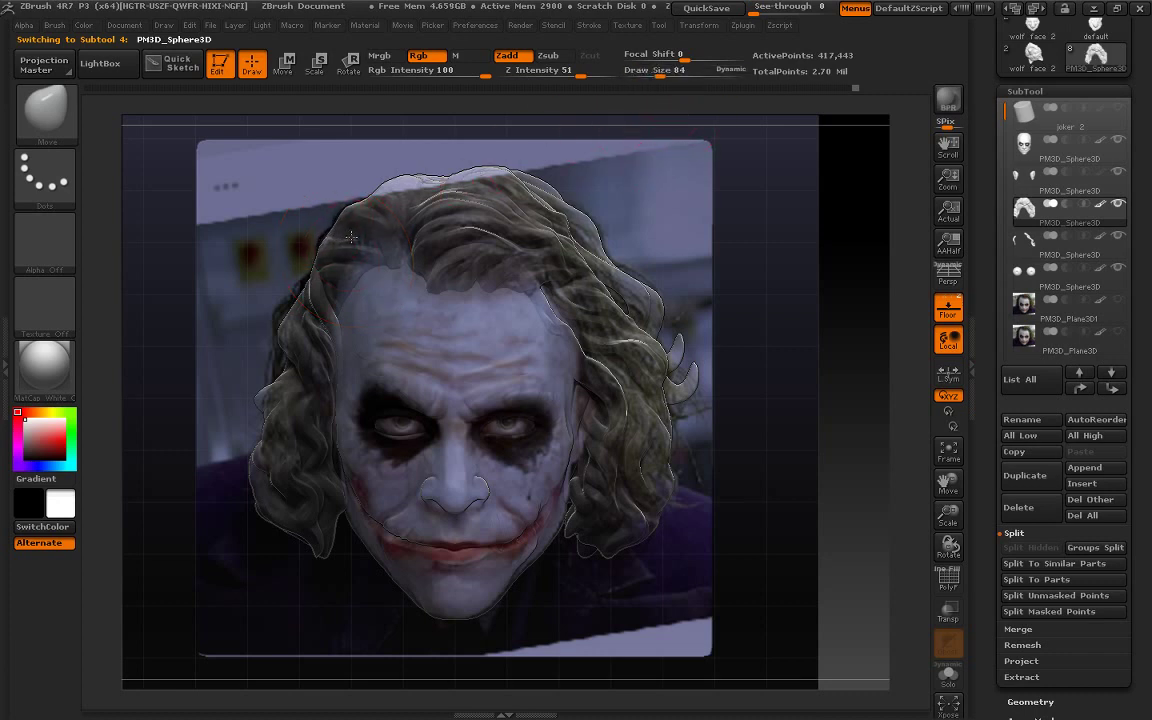
key("shift")
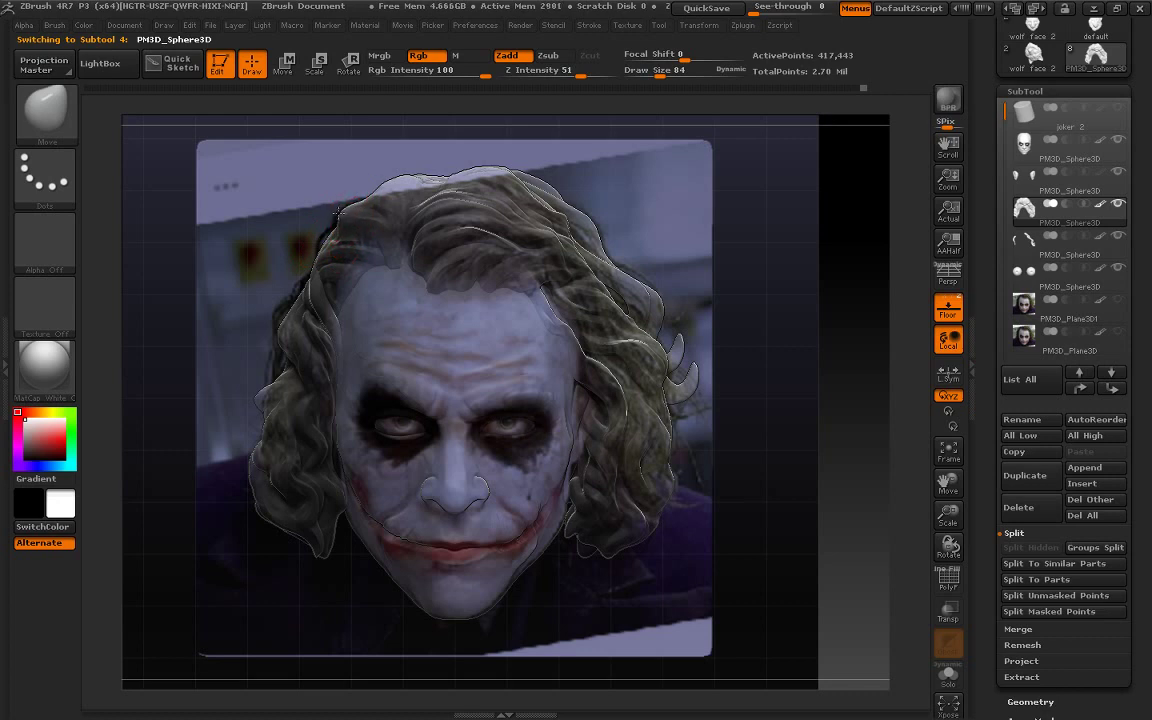
key("bracketright")
key("bracketright")
key("bracketright")
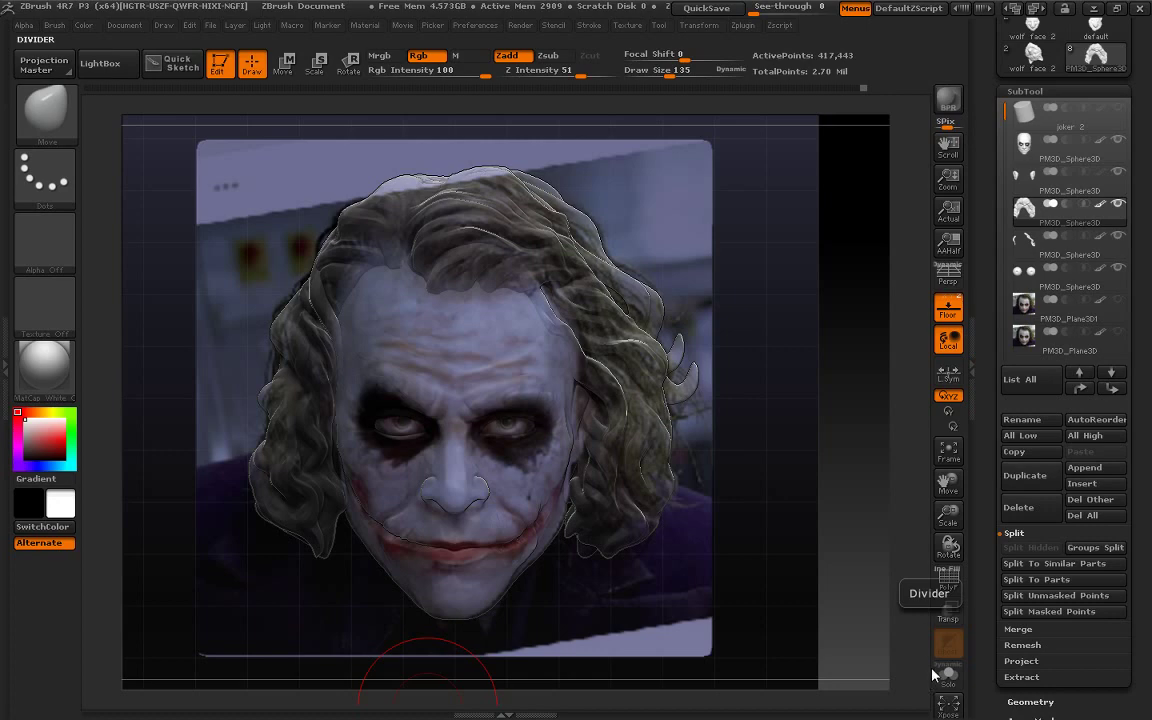
left_click(948, 308)
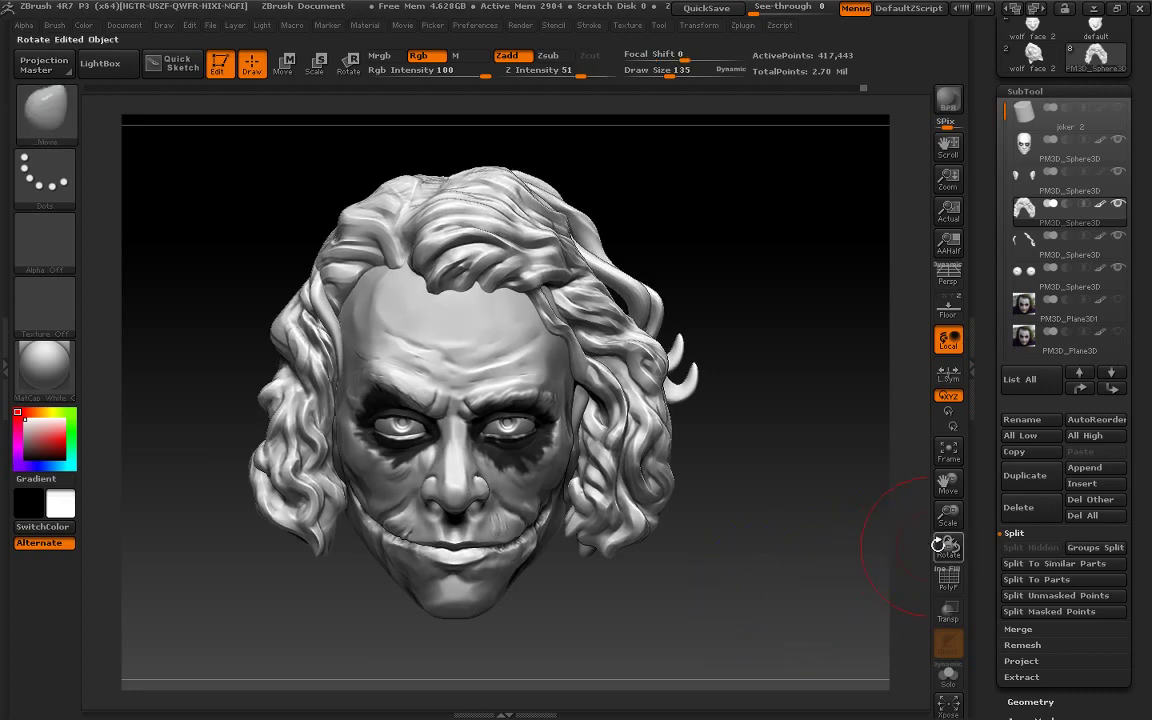
Choose Dam_Standard at Draw Size 37 and lift the hair lock tip over the forehead
mouse_move(946, 515)
left_mouse_down()
mouse_move(942, 558)
mouse_move(897, 514)
left_mouse_up()
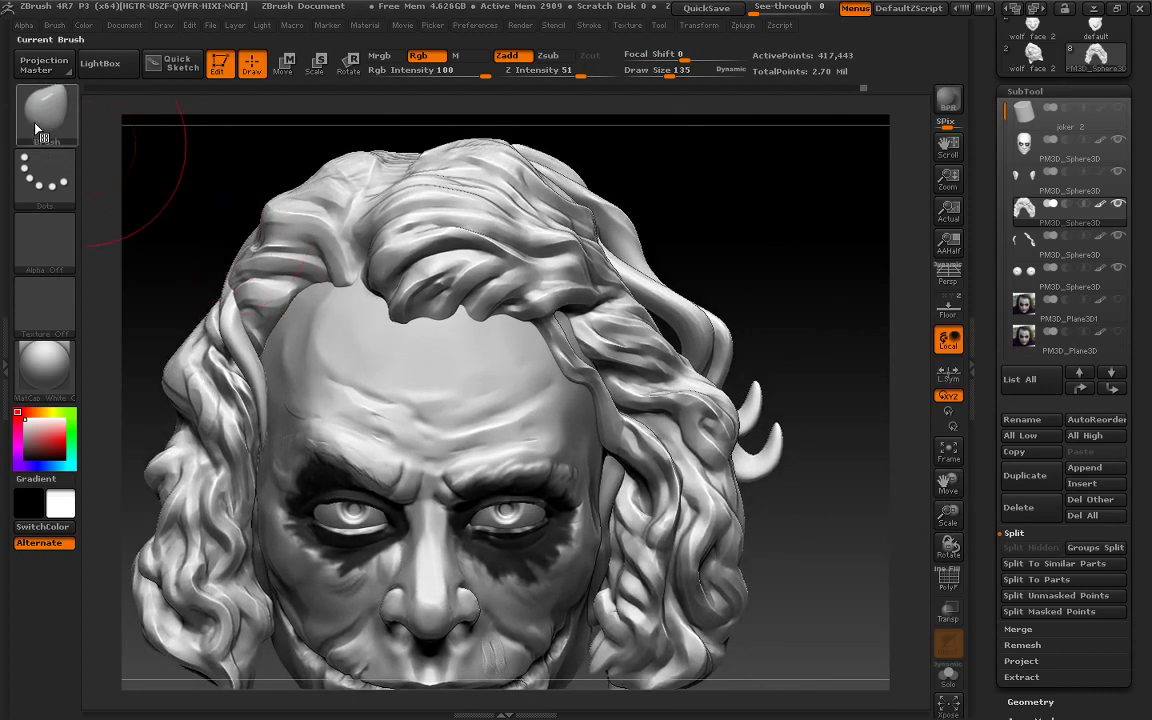
left_click(45, 112)
left_click(320, 132)
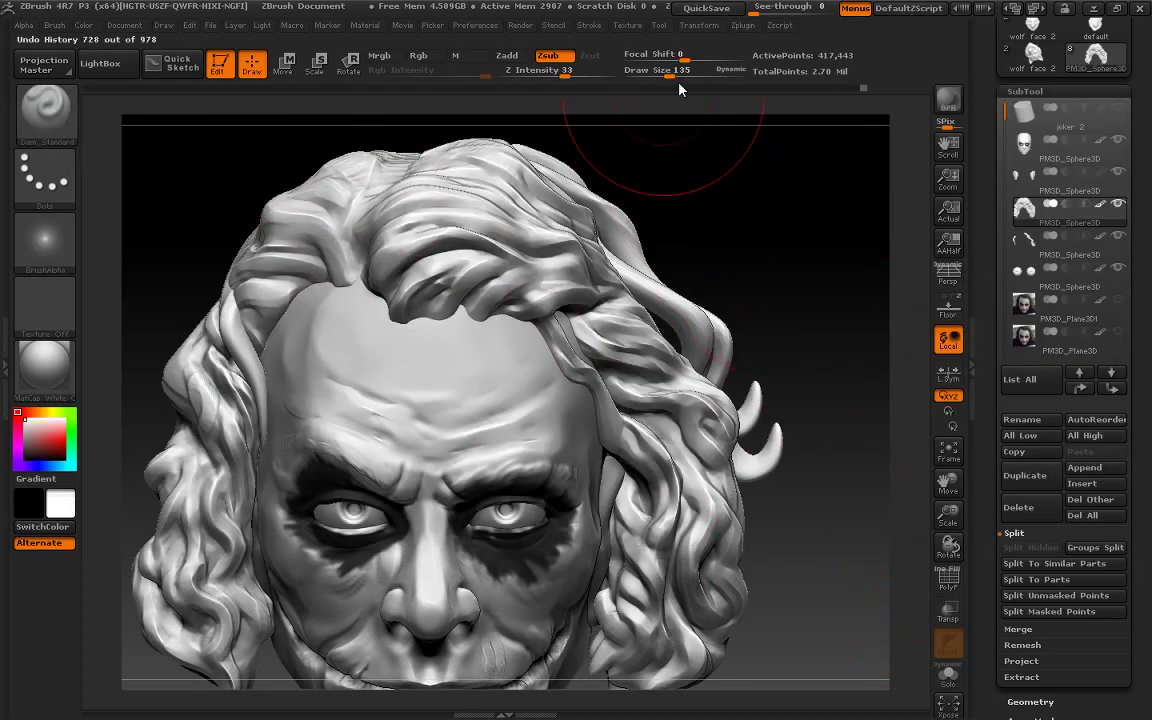
left_click_drag(670, 72, 648, 72)
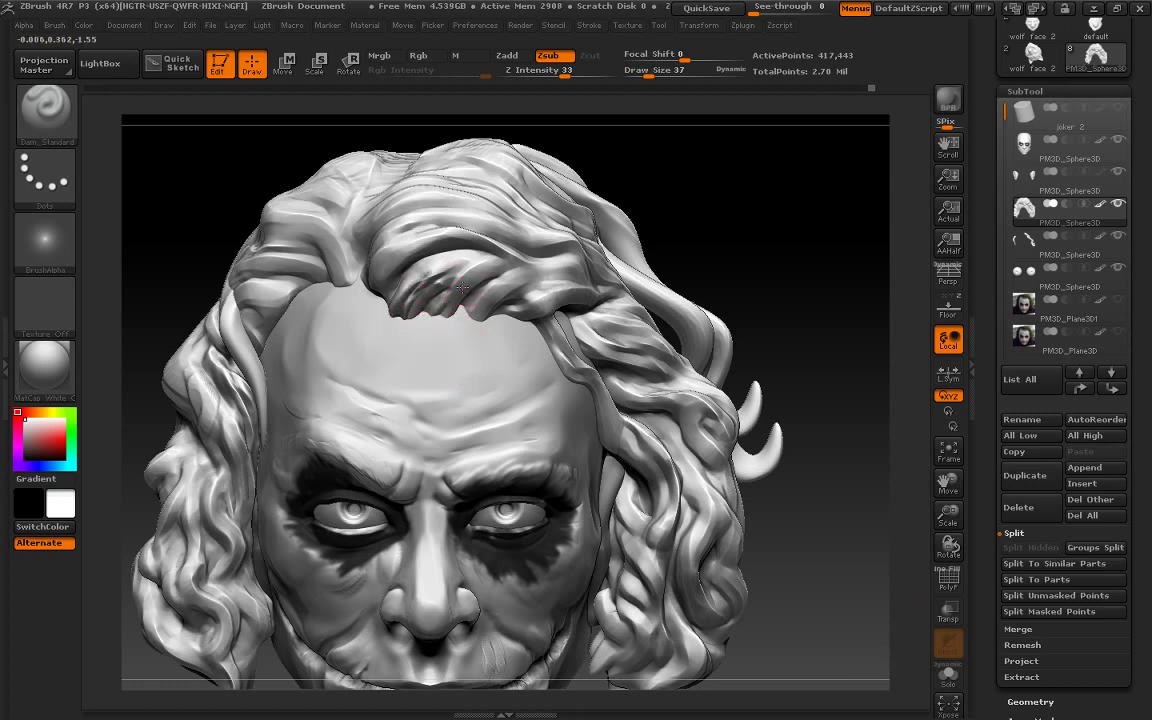
left_click_drag(395, 302, 519, 283)
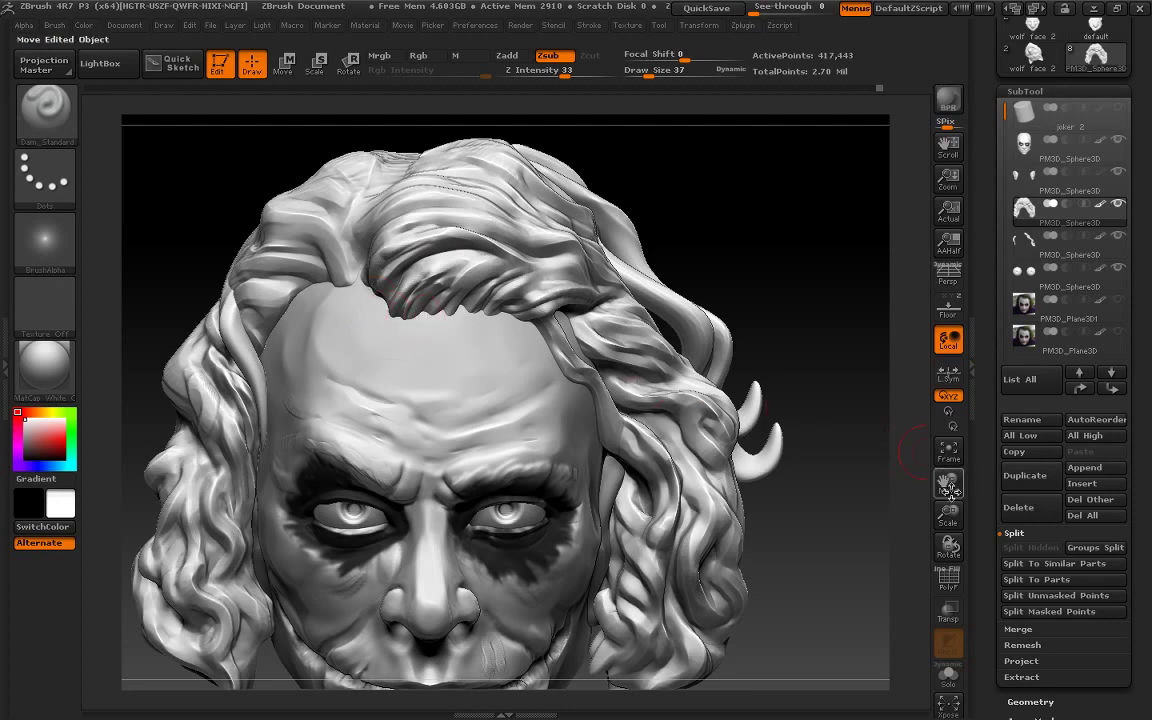
left_click_drag(948, 512, 948, 470)
mouse_move(840, 470)
left_mouse_down()
mouse_move(696, 348)
mouse_move(738, 486)
left_mouse_up()
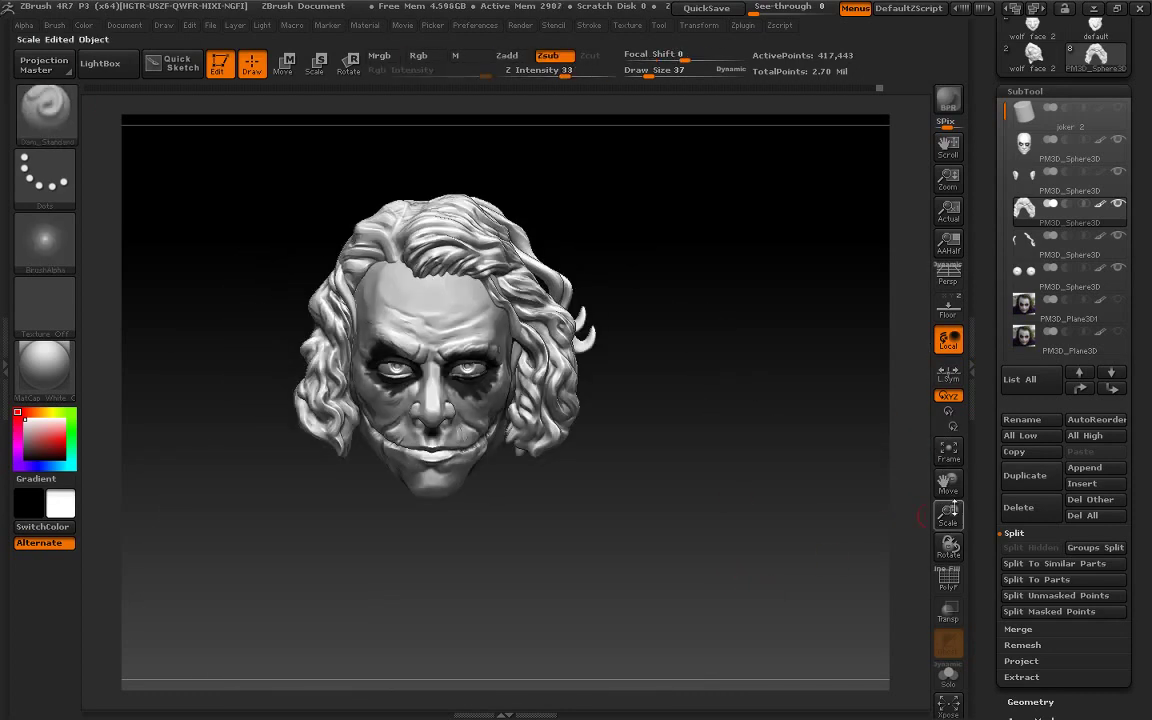
mouse_move(948, 512)
left_mouse_down()
mouse_move(948, 535)
mouse_move(855, 463)
left_mouse_up()
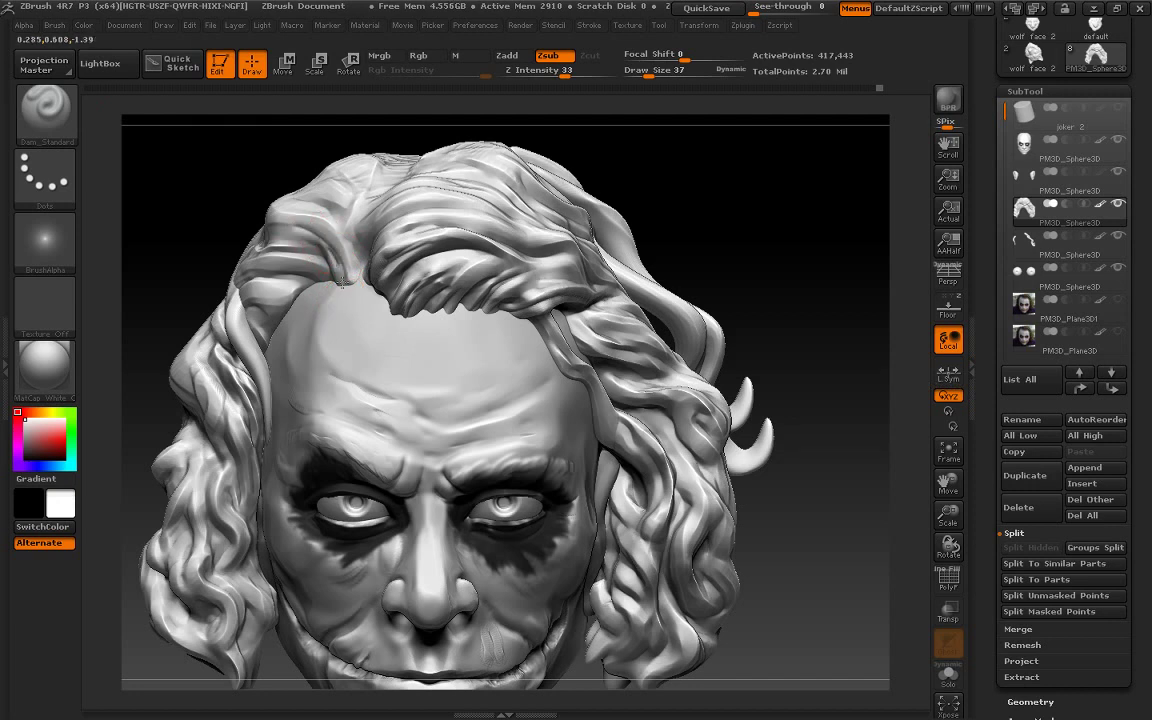
Carve creases along the hair parting and left hairline down toward the temple
mouse_move(345, 290)
left_mouse_down()
mouse_move(353, 265)
mouse_move(334, 280)
mouse_move(265, 250)
mouse_move(303, 300)
left_mouse_up()
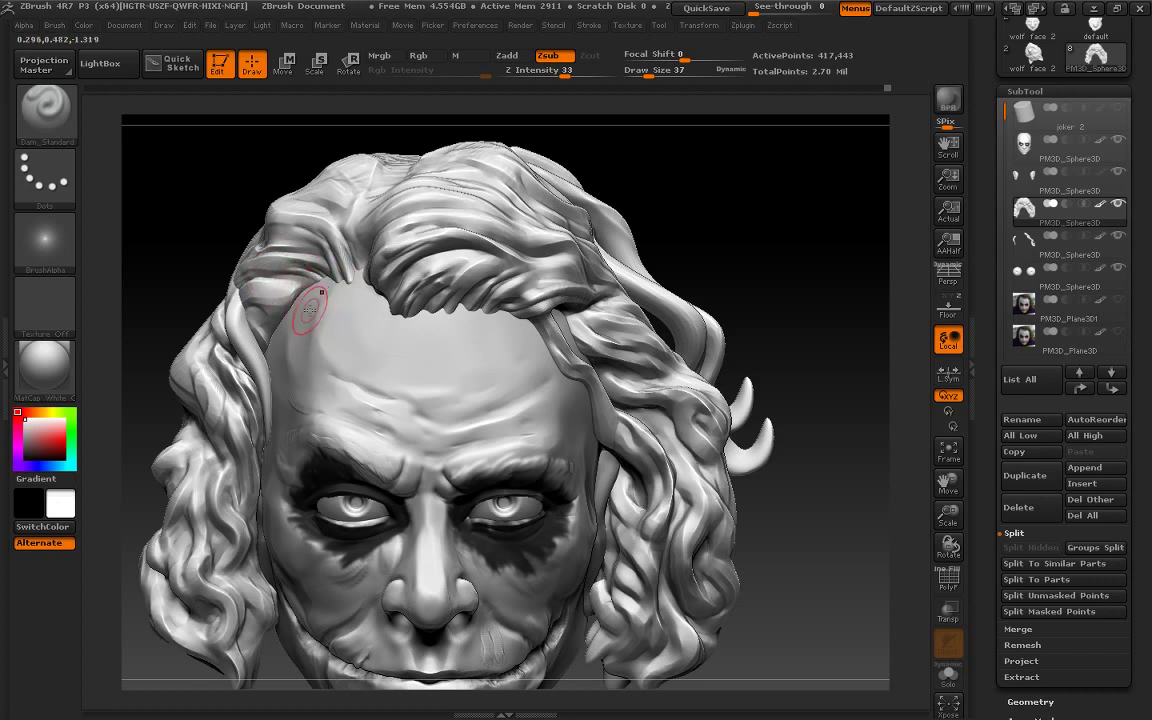
mouse_move(275, 255)
left_mouse_down()
mouse_move(302, 283)
mouse_move(262, 305)
left_mouse_up()
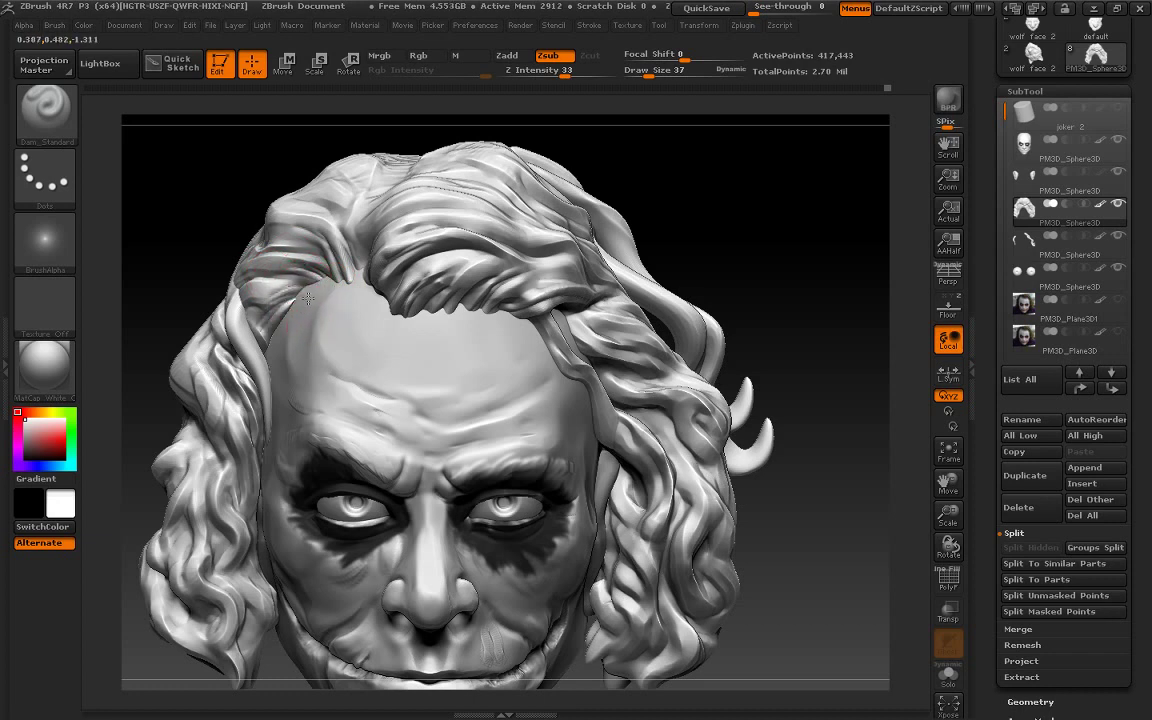
mouse_move(255, 262)
left_mouse_down()
mouse_move(285, 355)
mouse_move(268, 260)
mouse_move(220, 295)
mouse_move(208, 280)
mouse_move(265, 290)
mouse_move(258, 258)
left_mouse_up()
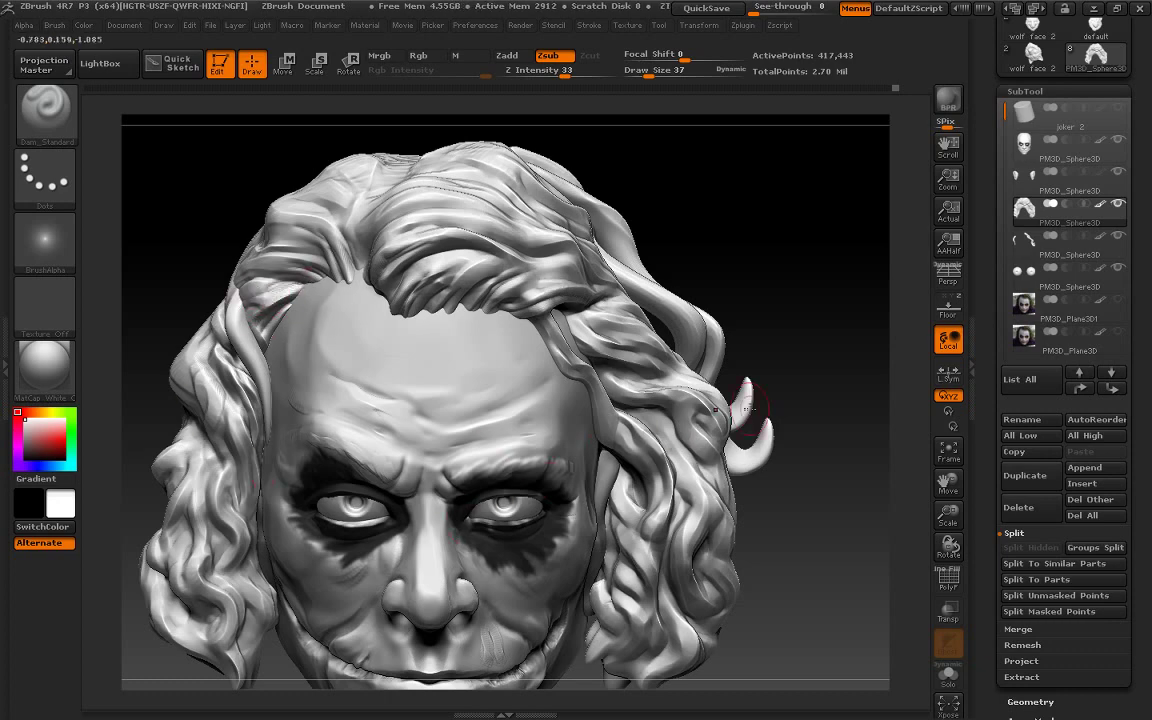
mouse_move(740, 303)
left_mouse_down()
mouse_move(828, 329)
mouse_move(841, 314)
mouse_move(806, 412)
left_mouse_up()
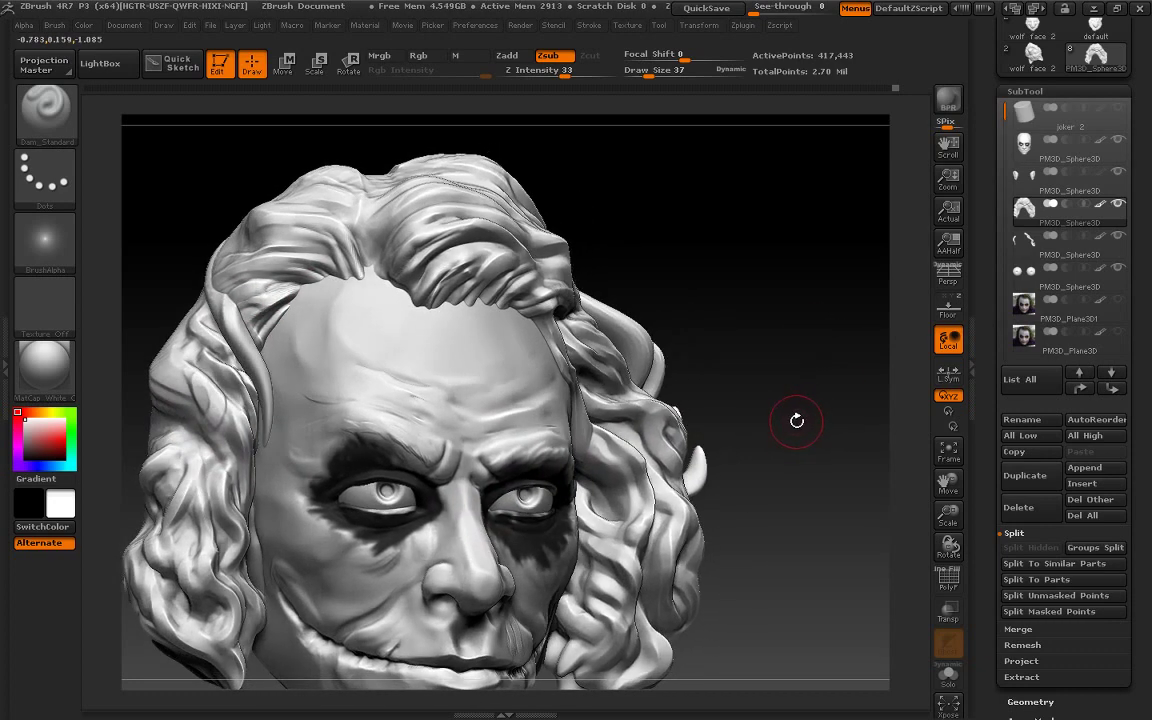
left_click_drag(739, 437, 668, 392)
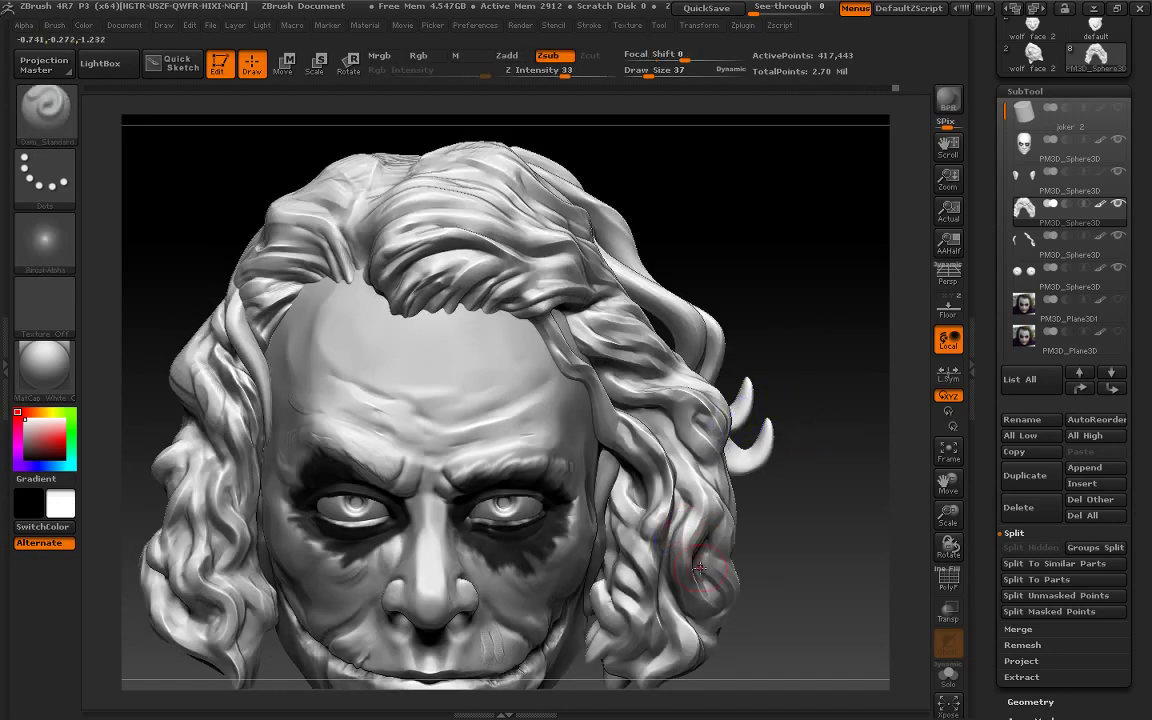
key("space")
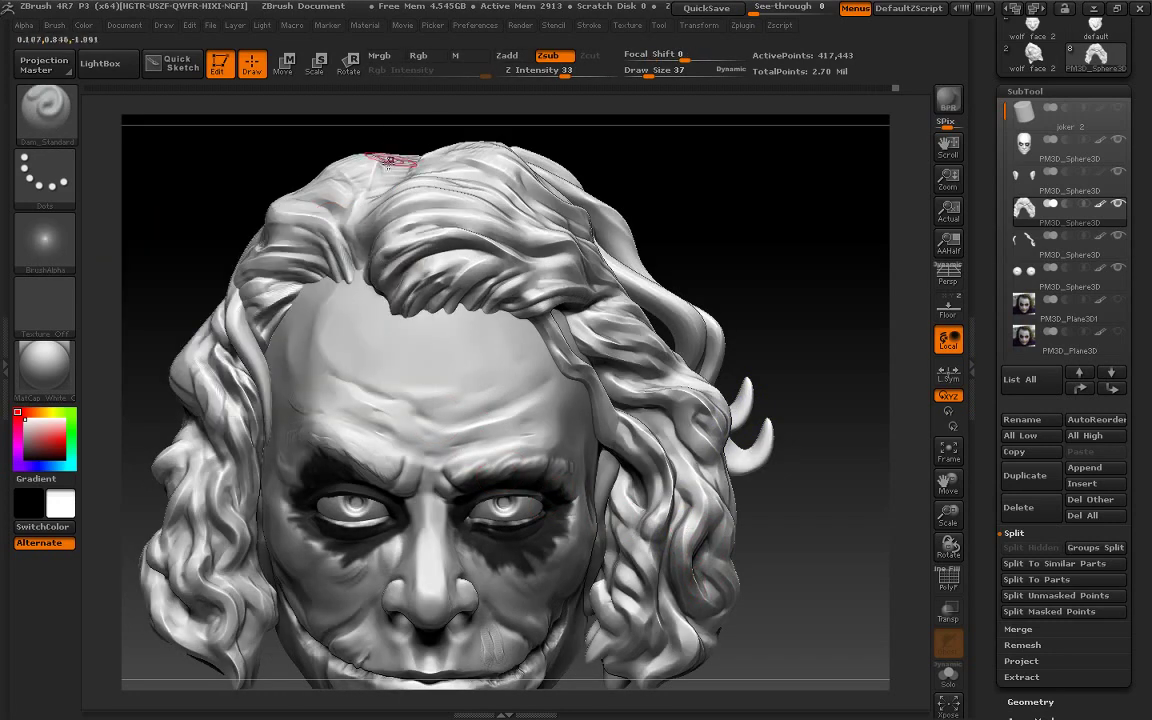
mouse_move(305, 195)
left_mouse_down()
mouse_move(314, 241)
mouse_move(343, 231)
mouse_move(334, 193)
mouse_move(308, 193)
mouse_move(325, 214)
mouse_move(300, 185)
mouse_move(322, 206)
mouse_move(353, 185)
mouse_move(307, 215)
mouse_move(334, 206)
mouse_move(322, 222)
mouse_move(344, 250)
left_mouse_up()
left_click_drag(365, 182, 305, 195, "shift")
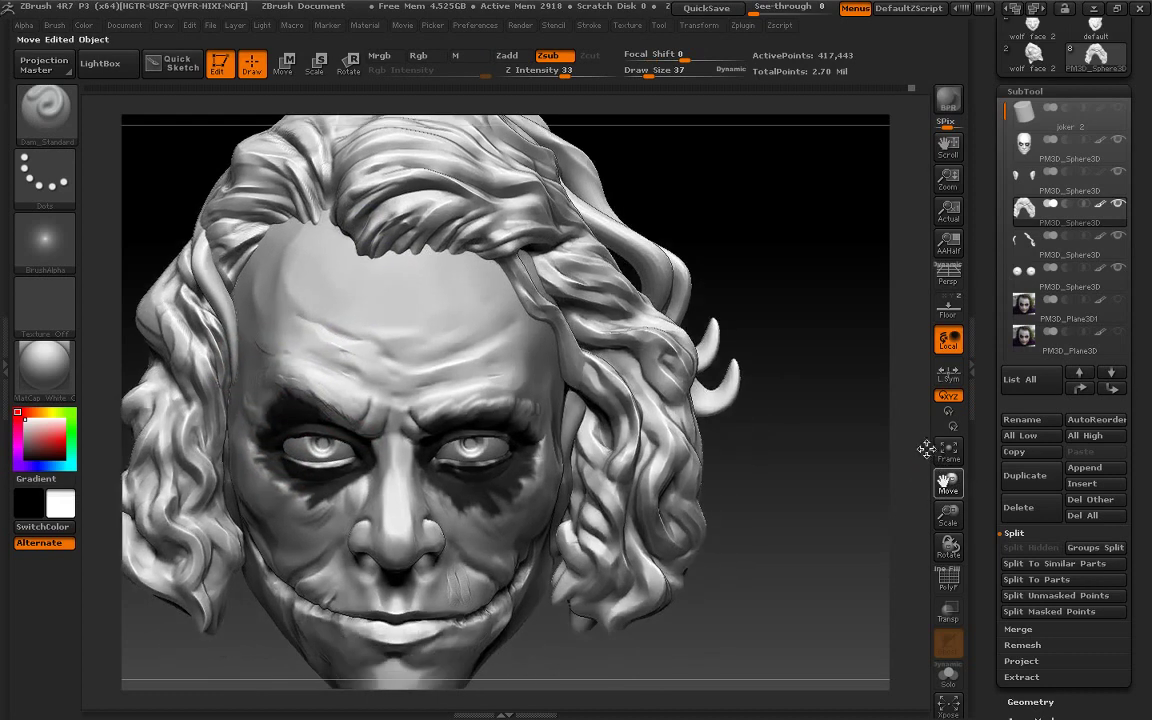
Carve along a hair strand near the ear from the left profile
mouse_move(852, 440)
left_mouse_down()
mouse_move(771, 352)
mouse_move(573, 388)
left_mouse_up()
mouse_move(490, 340)
left_mouse_down()
mouse_move(356, 250)
mouse_move(404, 340)
left_mouse_up()
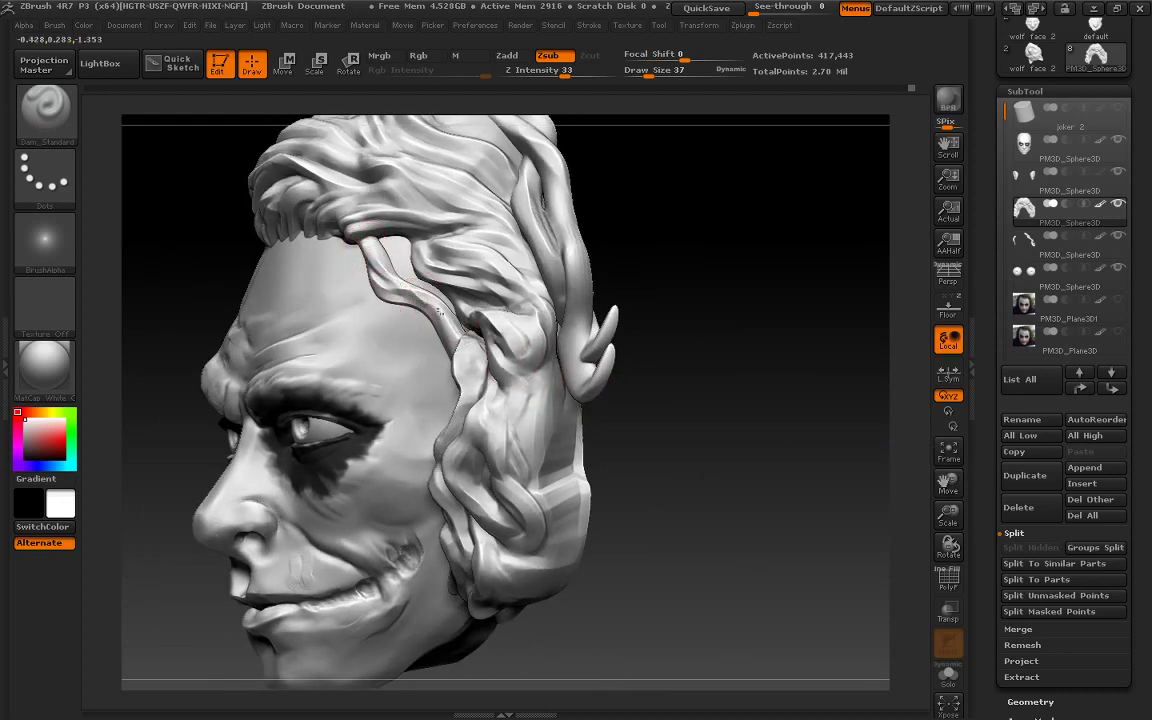
mouse_move(678, 323)
left_mouse_down()
mouse_move(771, 300)
mouse_move(468, 290)
left_mouse_up()
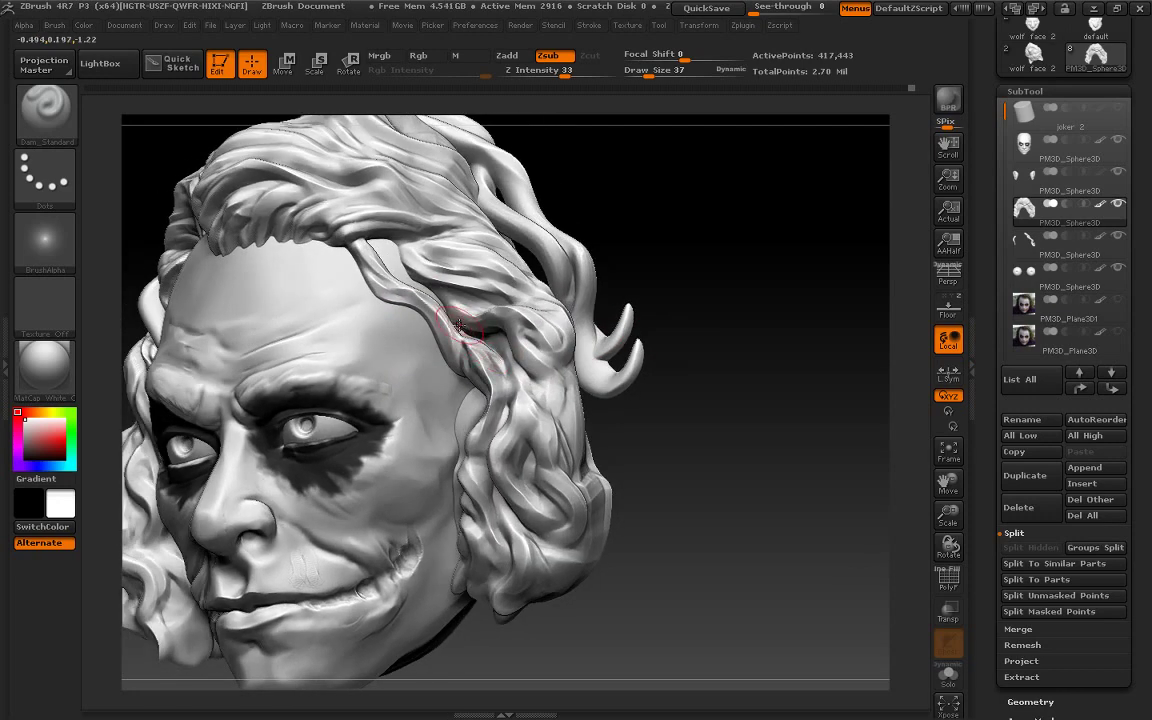
left_click_drag(650, 283, 607, 319)
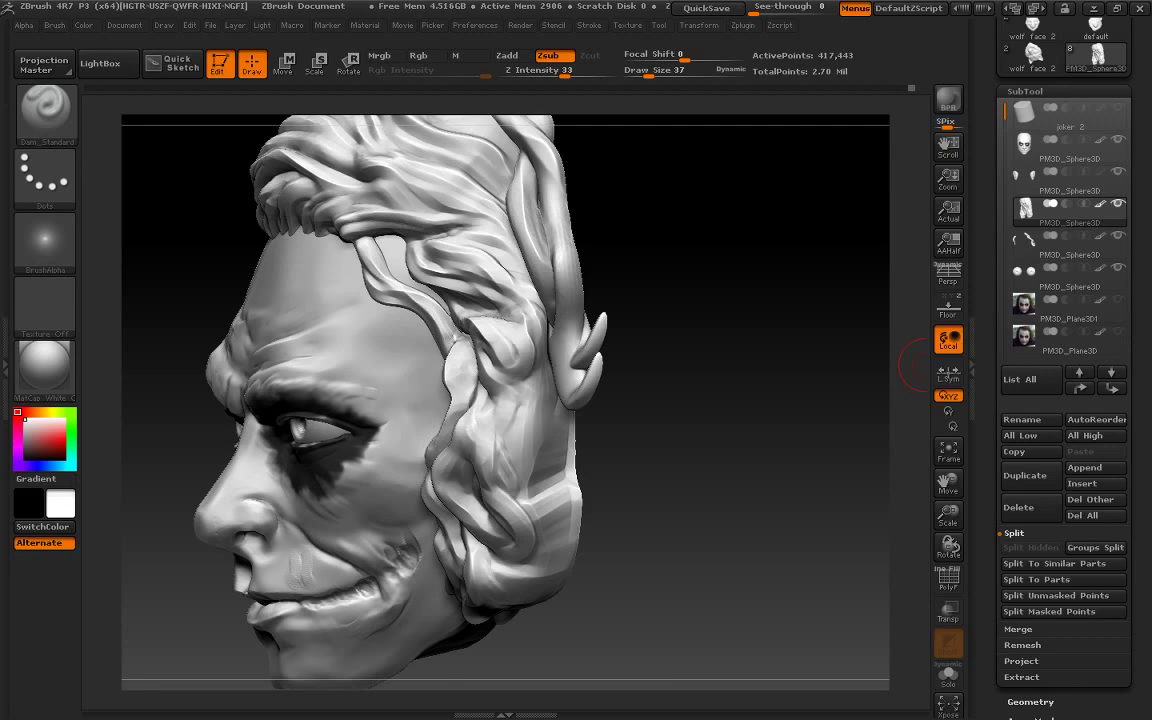
mouse_move(915, 365)
left_mouse_down()
mouse_move(729, 423)
mouse_move(792, 463)
mouse_move(828, 432)
mouse_move(795, 503)
mouse_move(645, 473)
left_mouse_up()
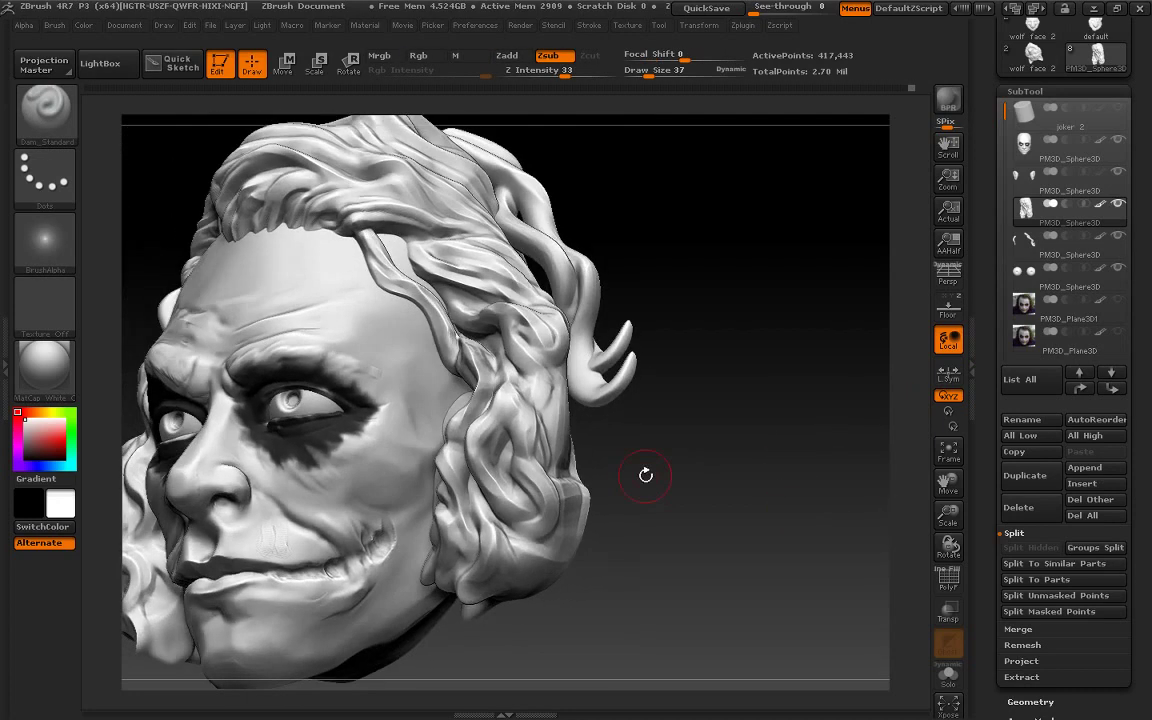
Pull the hair strand beside the cheek upward with the Move brush at size 125
key("b")
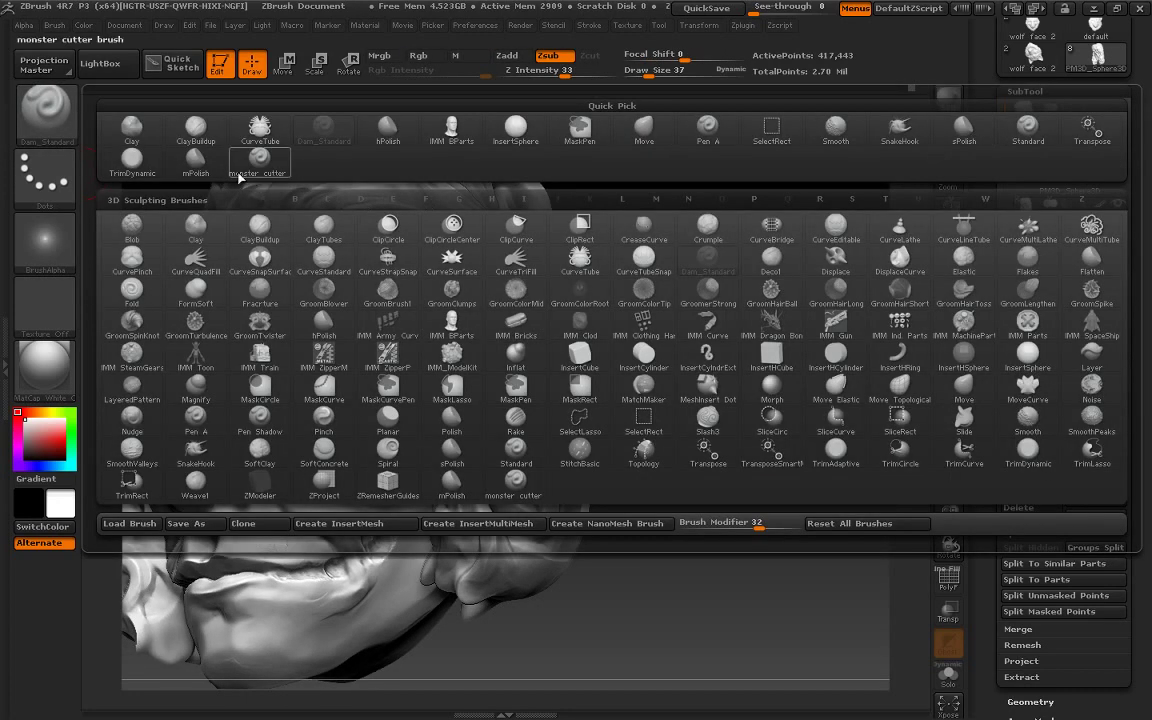
left_click(196, 158)
mouse_move(650, 329)
left_mouse_down()
mouse_move(495, 390)
mouse_move(463, 373)
mouse_move(490, 402)
left_mouse_up()
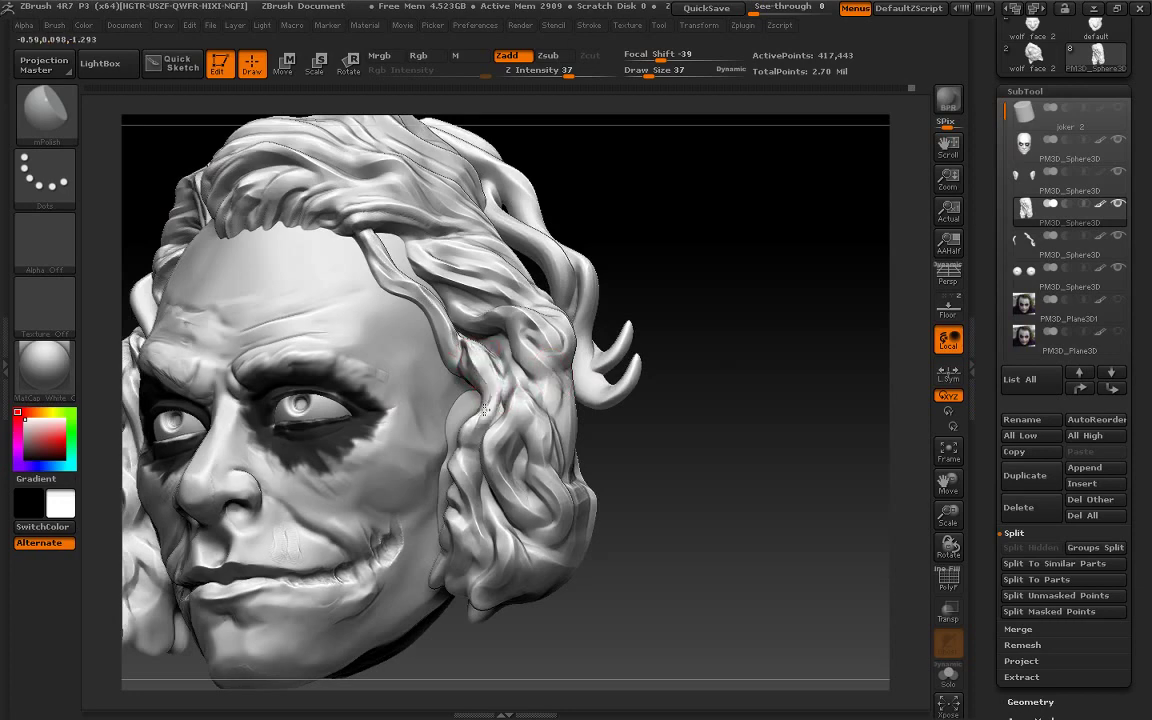
left_click_drag(620, 347, 757, 402)
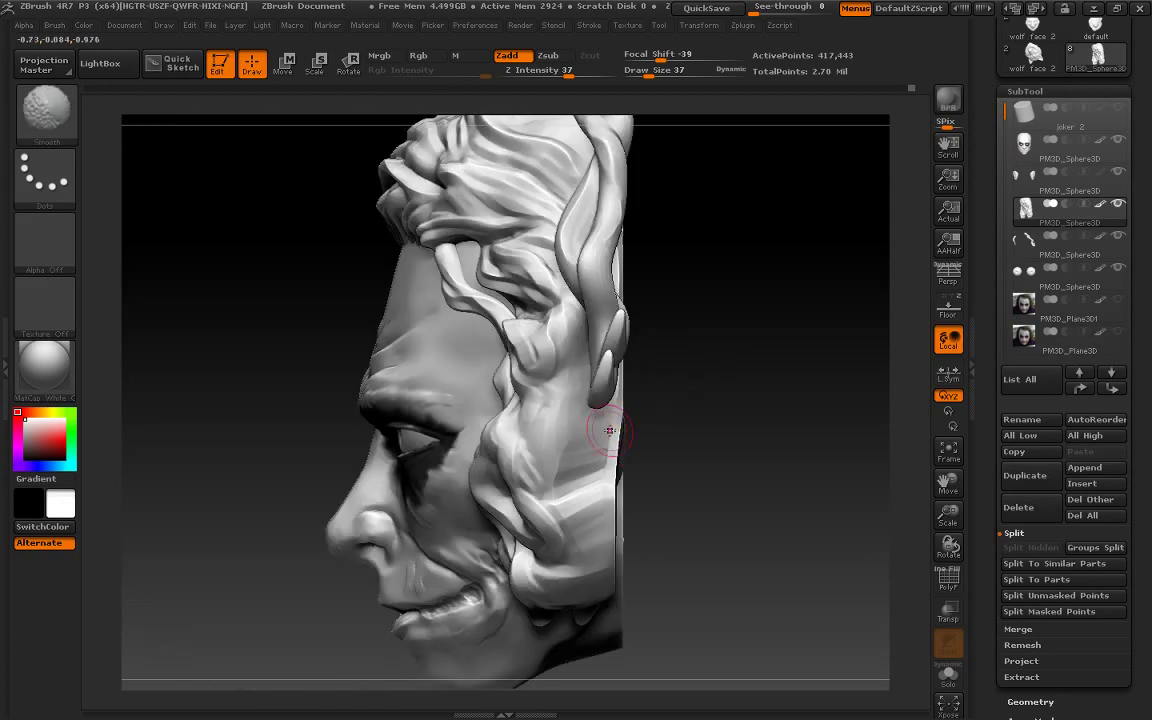
left_click(45, 110)
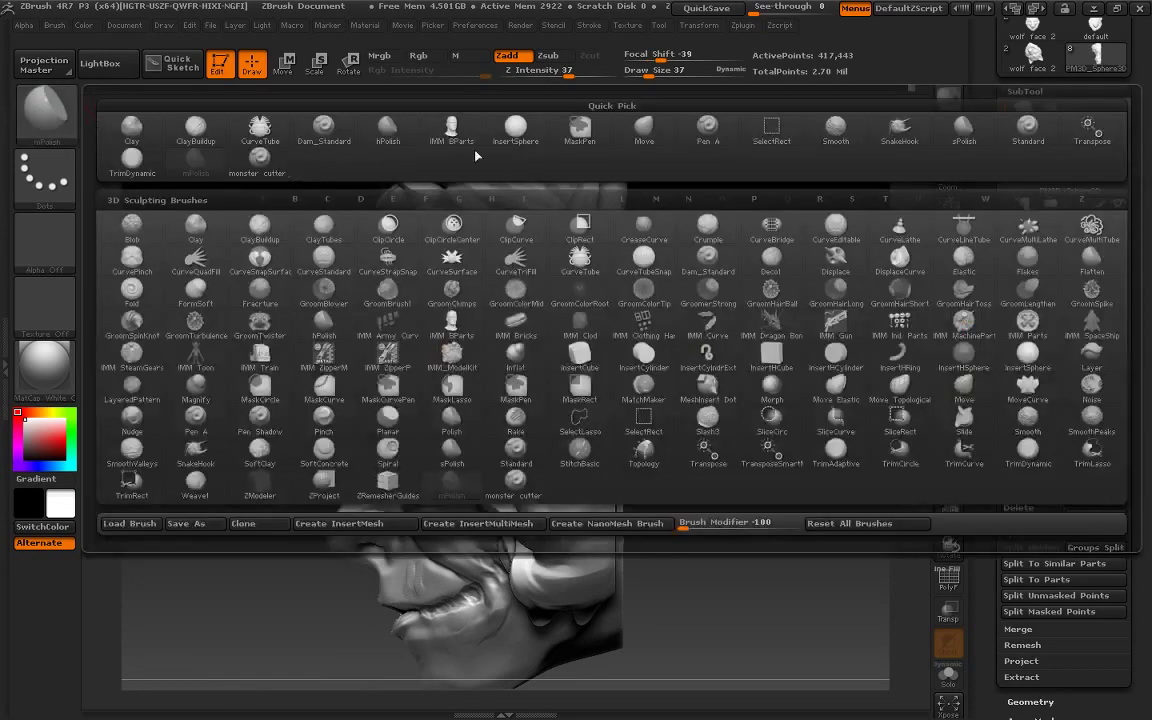
left_click(580, 118)
left_click_drag(665, 75, 668, 75)
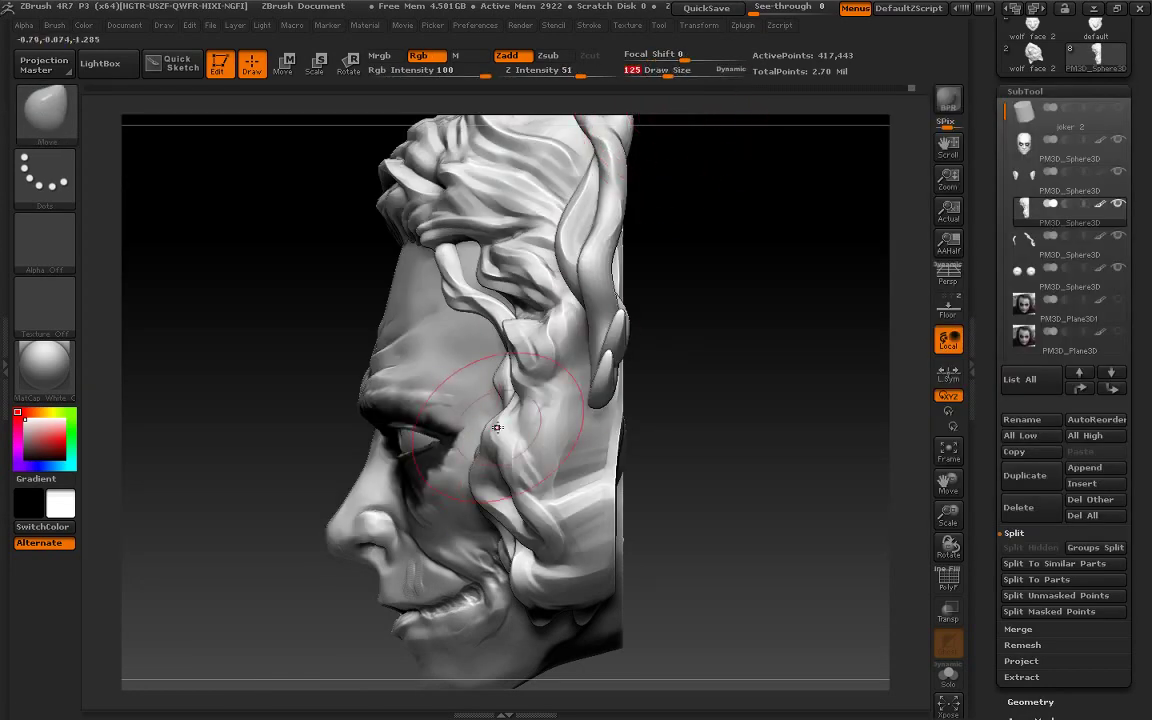
mouse_move(544, 409)
left_mouse_down()
mouse_move(505, 480)
mouse_move(480, 300)
left_mouse_up()
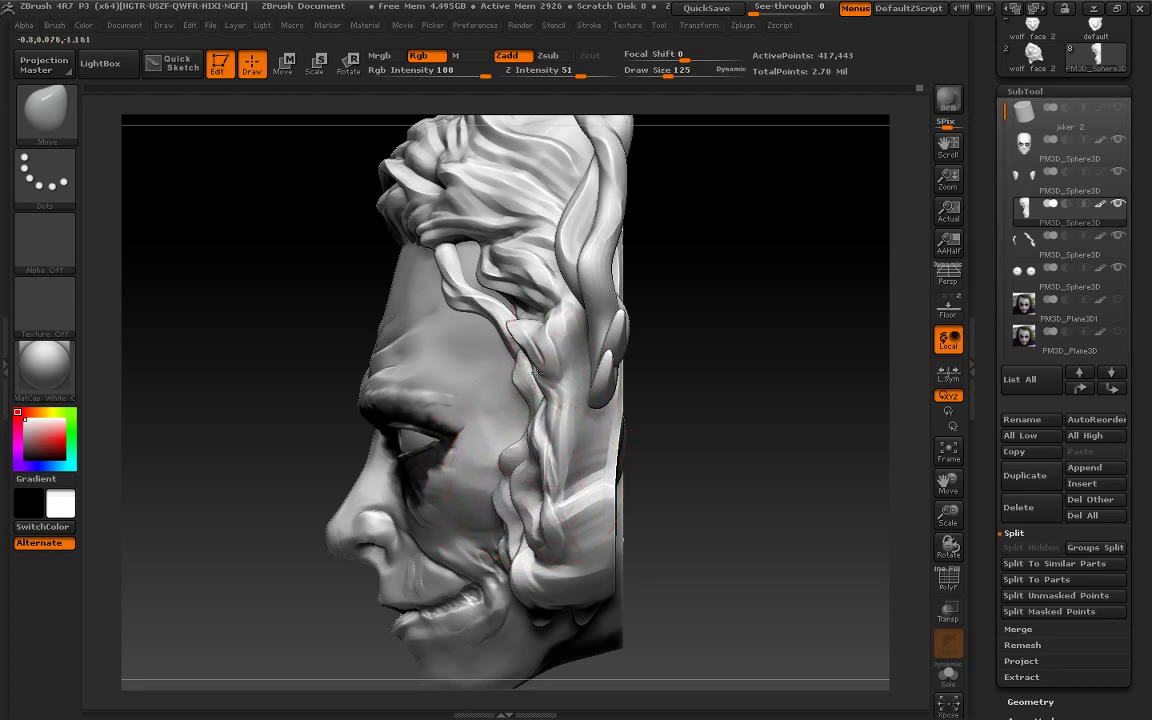
left_click_drag(476, 360, 558, 348)
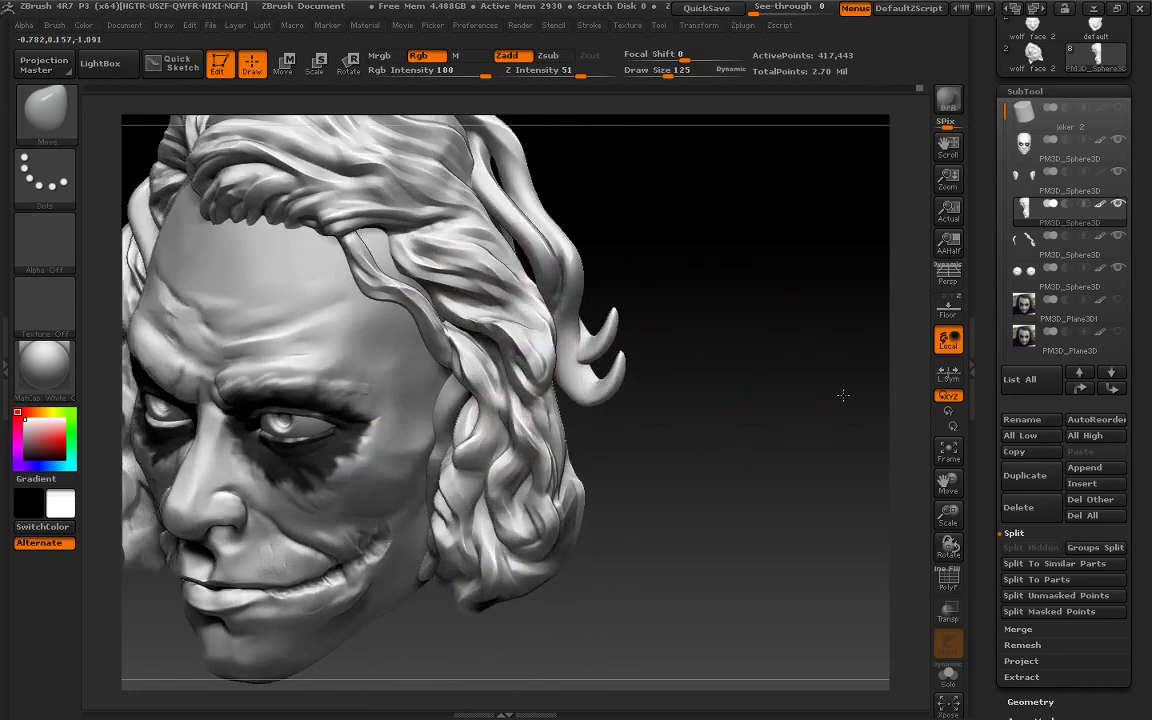
Smooth and reshape the face mask's cheek and jaw edges, ending at brush size 62
left_click_drag(700, 370, 843, 488)
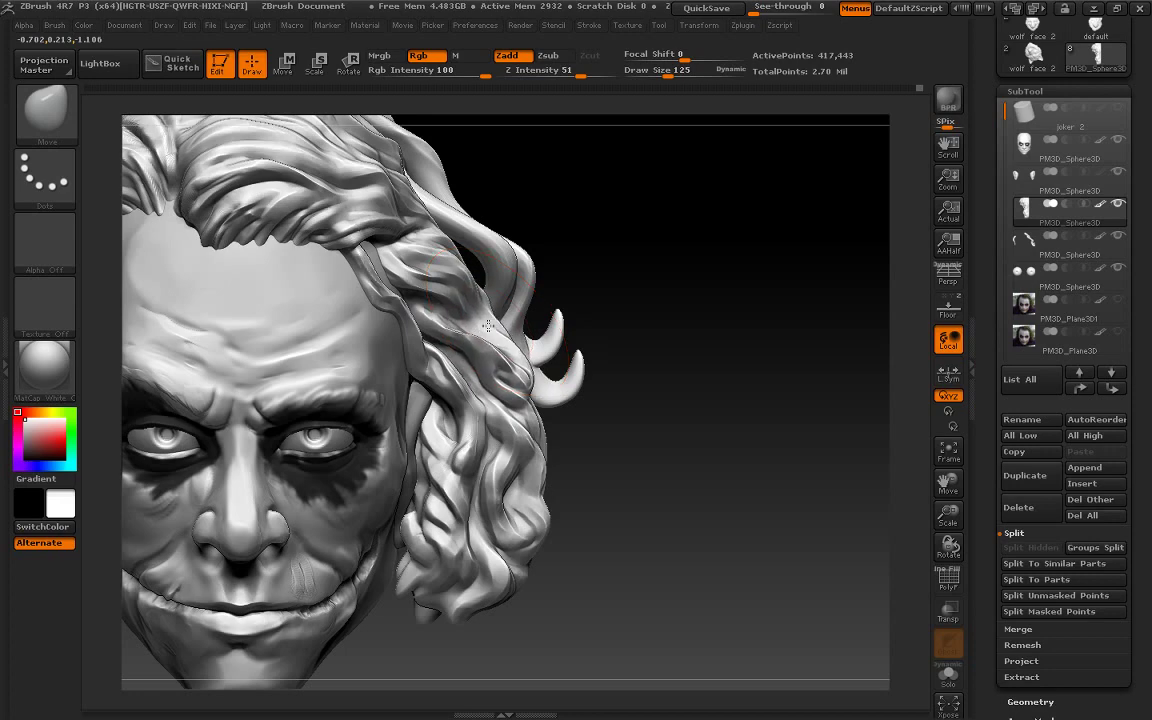
mouse_move(948, 483)
left_mouse_down()
mouse_move(1068, 510)
mouse_move(955, 440)
left_mouse_up()
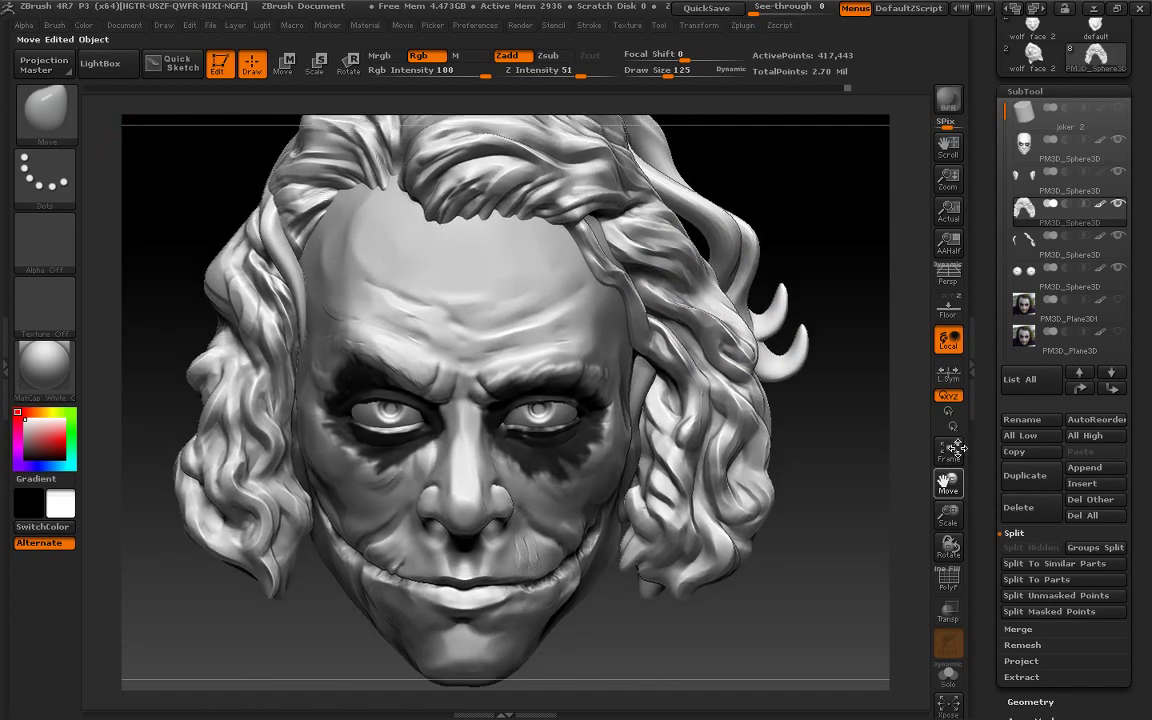
left_click_drag(948, 514, 948, 480)
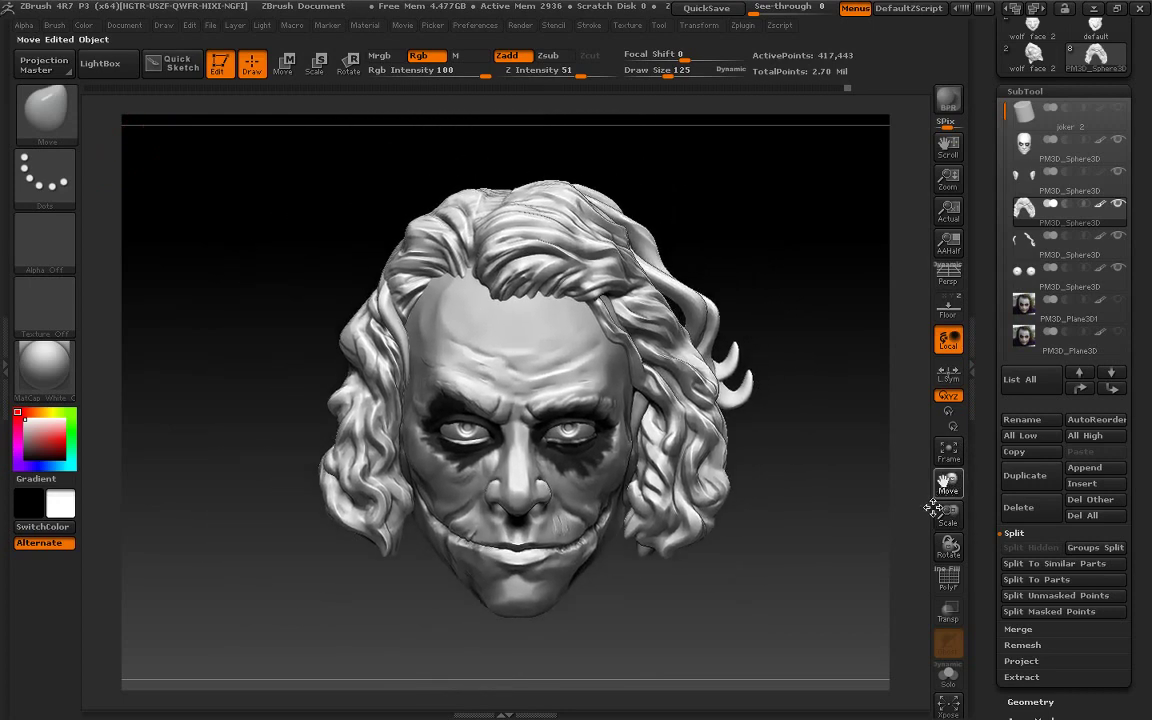
left_click_drag(948, 546, 838, 551)
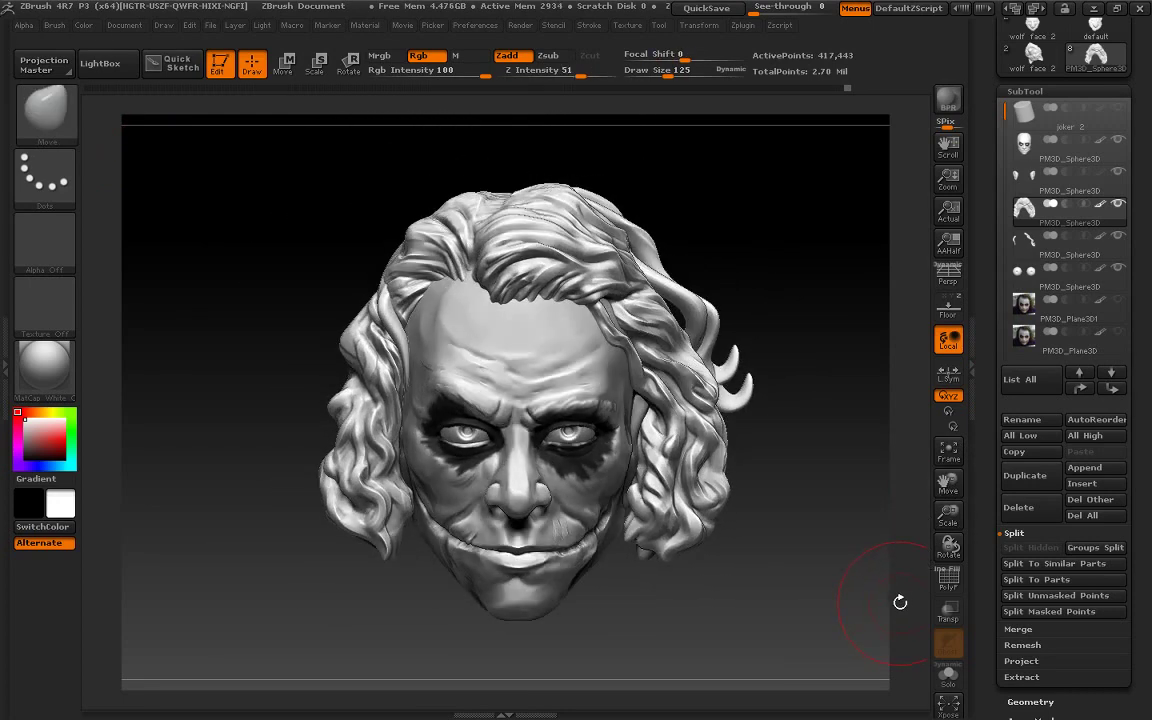
left_click_drag(900, 543, 740, 527)
left_click_drag(948, 483, 781, 453)
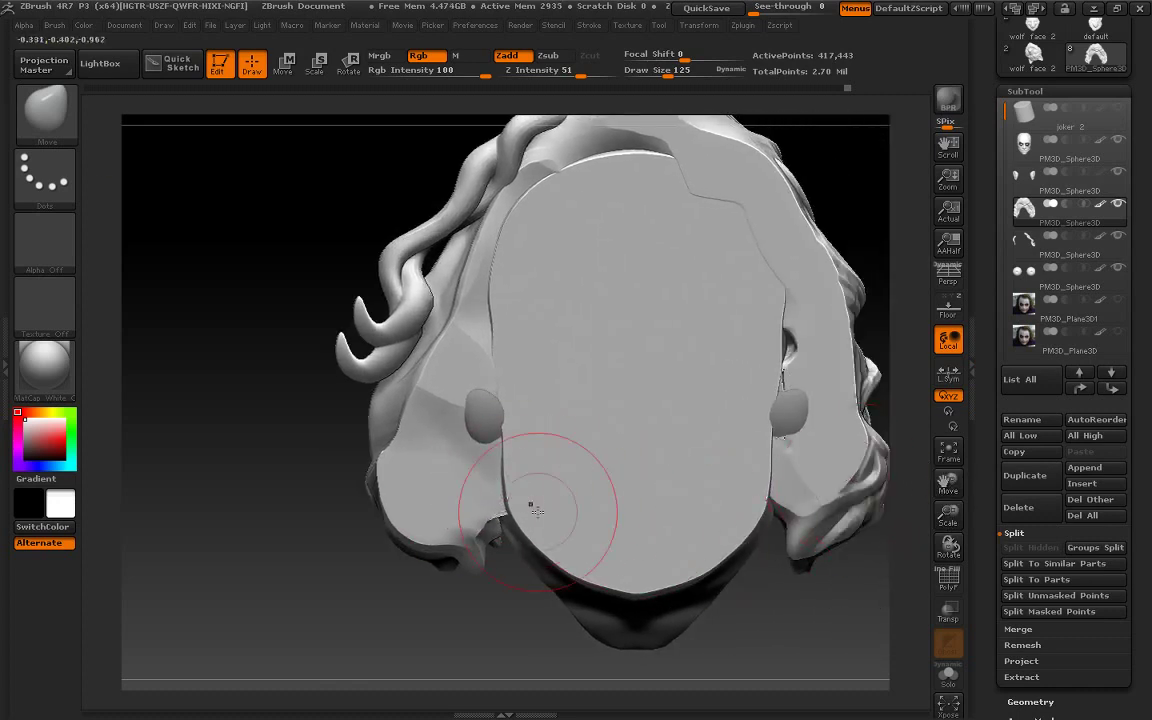
mouse_move(493, 483)
left_mouse_down()
mouse_move(440, 490)
mouse_move(400, 440)
left_mouse_up()
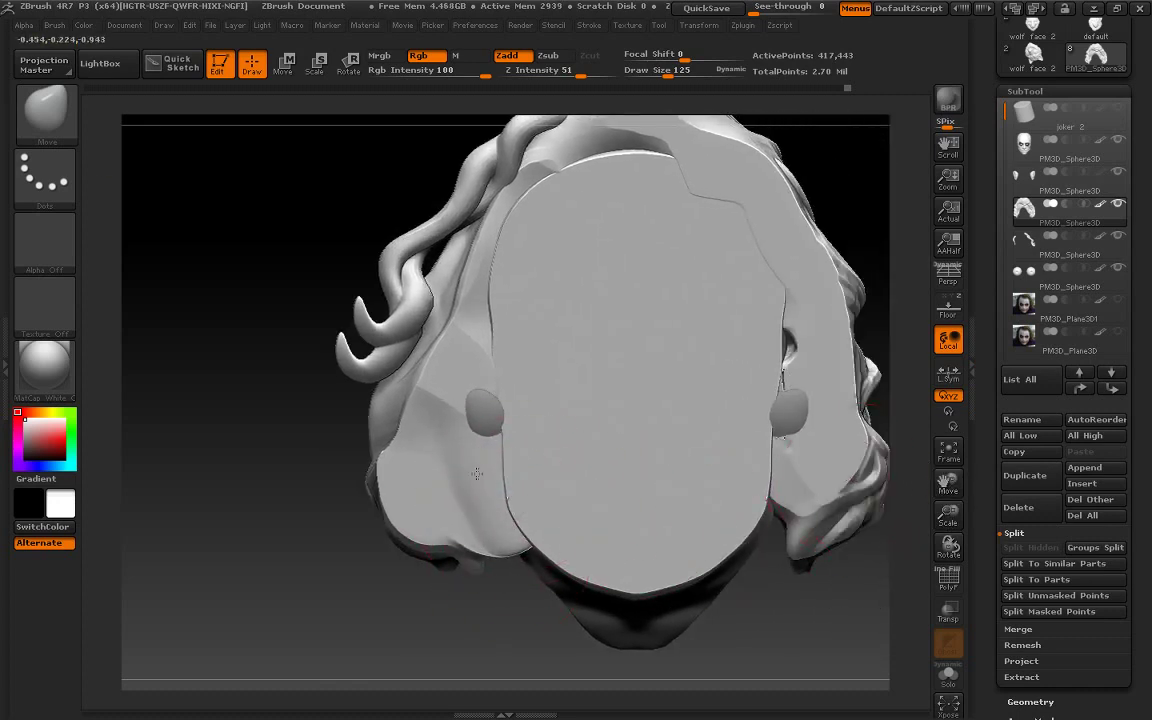
left_click_drag(760, 459, 726, 527)
mouse_move(749, 502)
left_mouse_down("shift")
mouse_move(743, 414)
mouse_move(771, 334)
mouse_move(618, 223)
mouse_move(612, 188)
mouse_move(504, 265)
mouse_move(548, 368)
mouse_move(575, 487)
left_mouse_up("shift")
left_click_drag(345, 470, 357, 614)
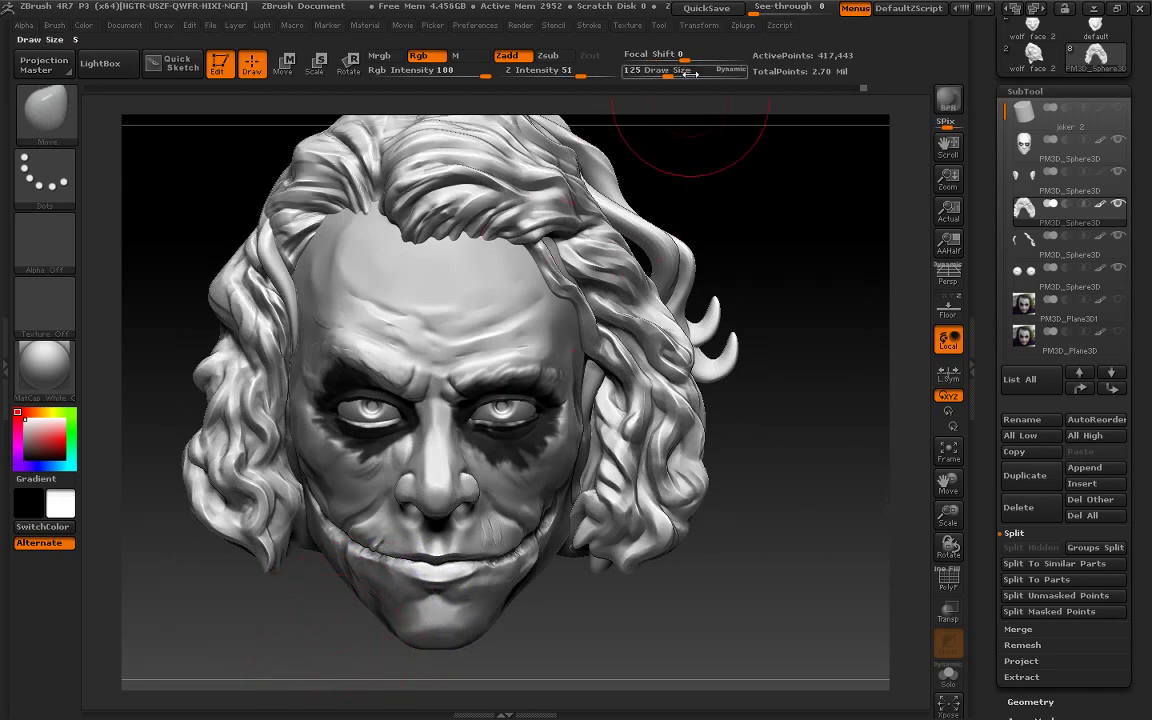
left_click_drag(668, 74, 655, 74)
mouse_move(301, 689)
left_mouse_down()
mouse_move(368, 393)
mouse_move(527, 411)
left_mouse_up()
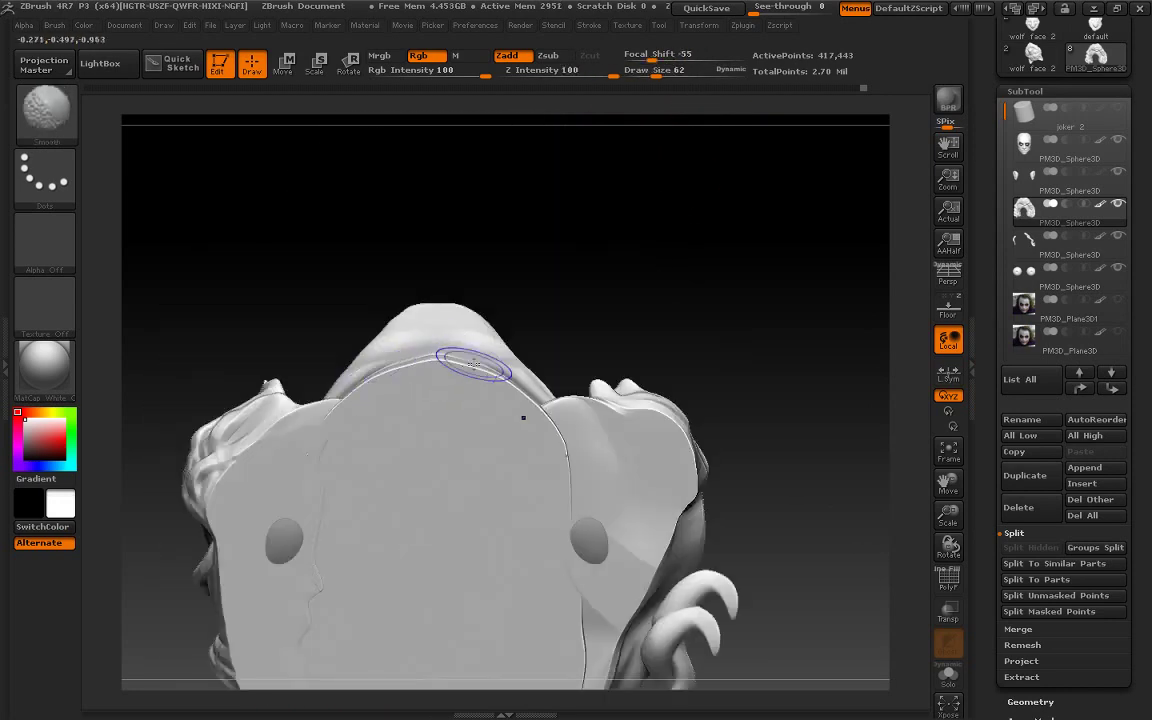
Quick-save the project and choose the SnakeHook brush
key("ctrl+s")
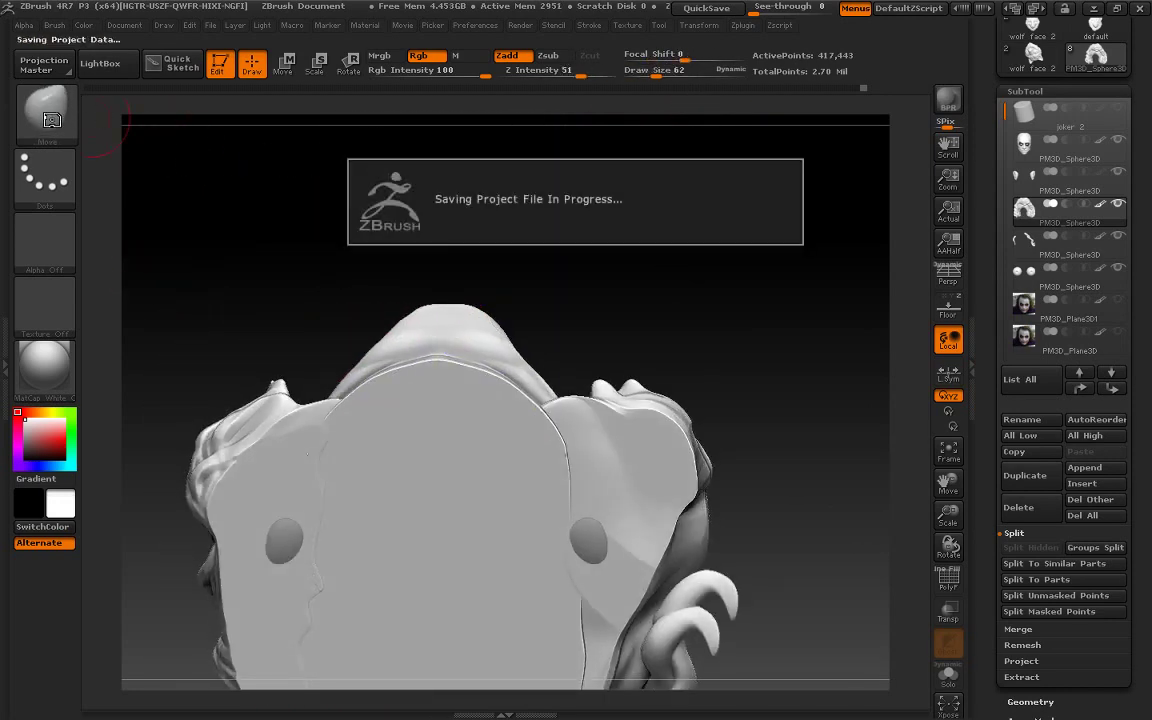
left_click(46, 104)
left_click(260, 125)
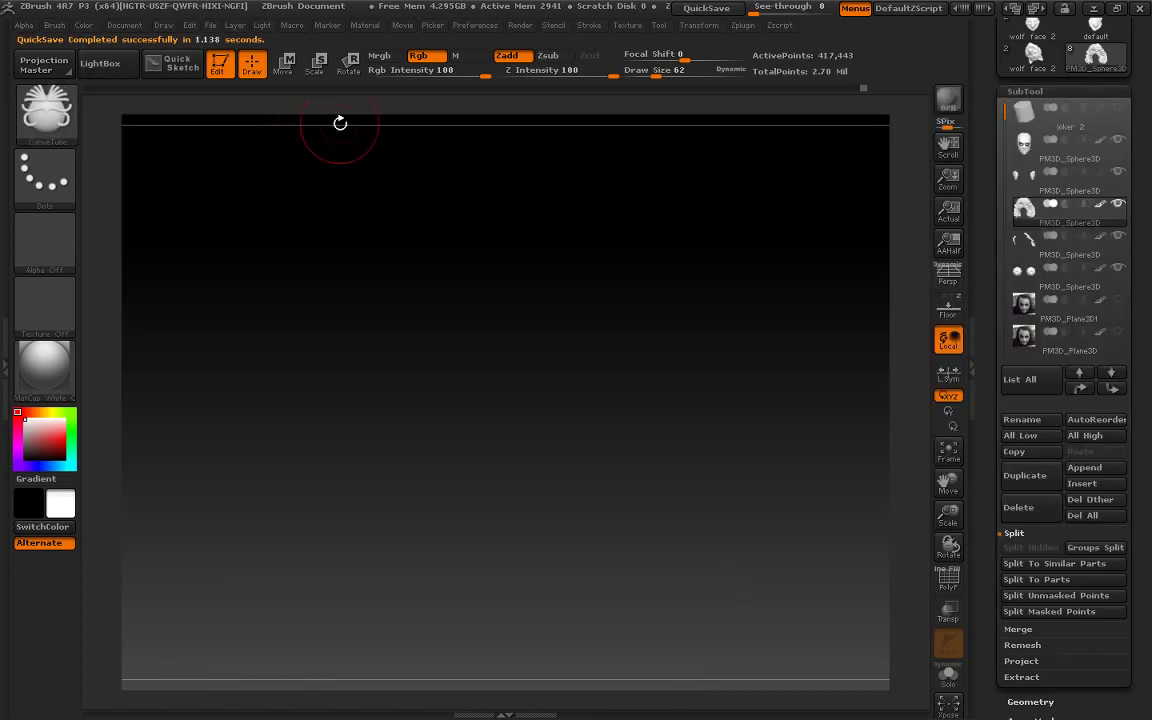
left_click(50, 110)
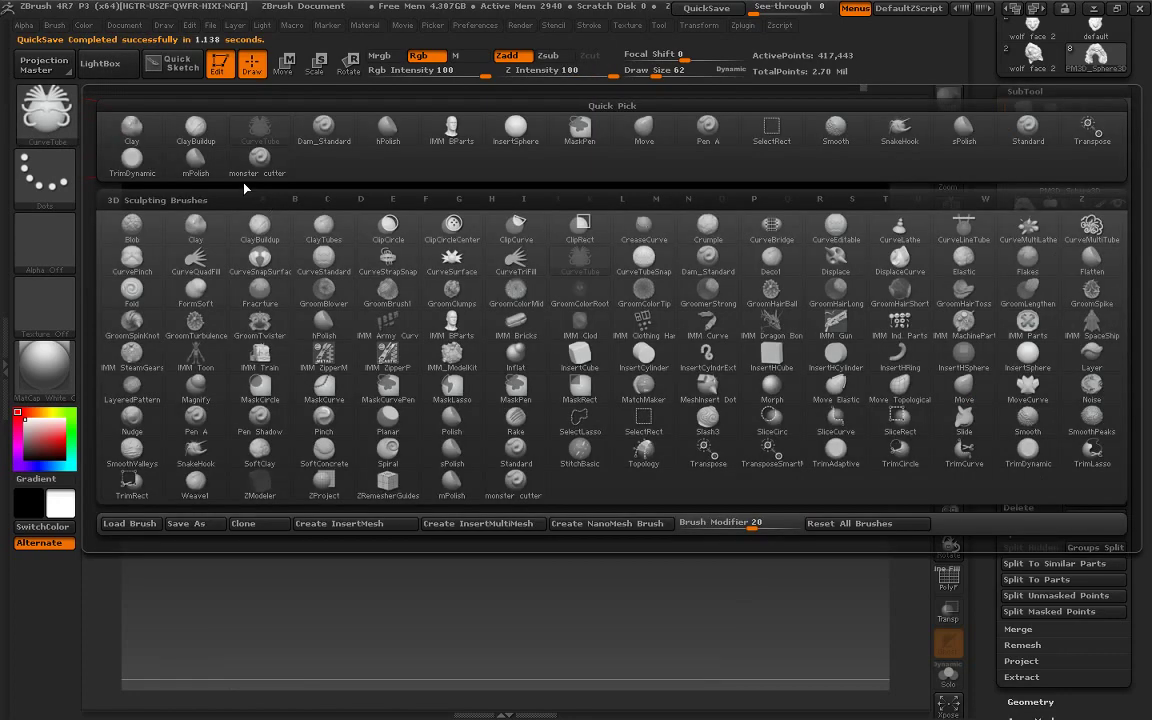
left_click(1015, 128)
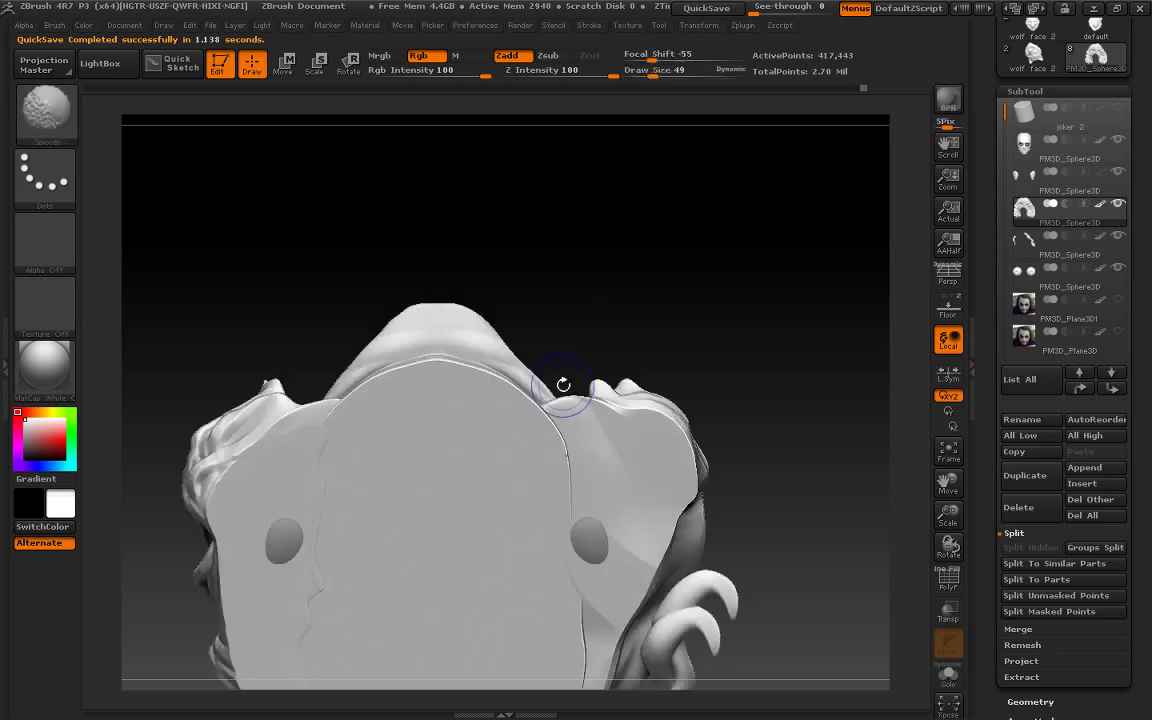
Pull up a pair of small mirrored spikes near the top of the head
left_click_drag(272, 385, 300, 368)
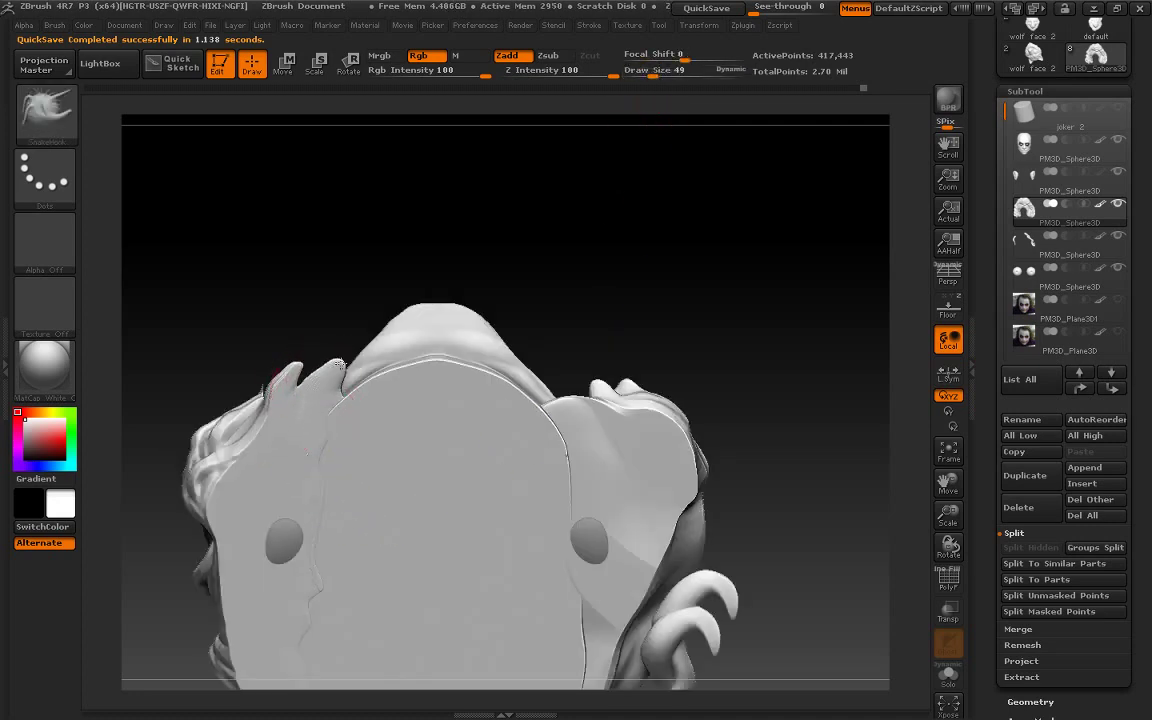
left_click_drag(596, 410, 561, 363)
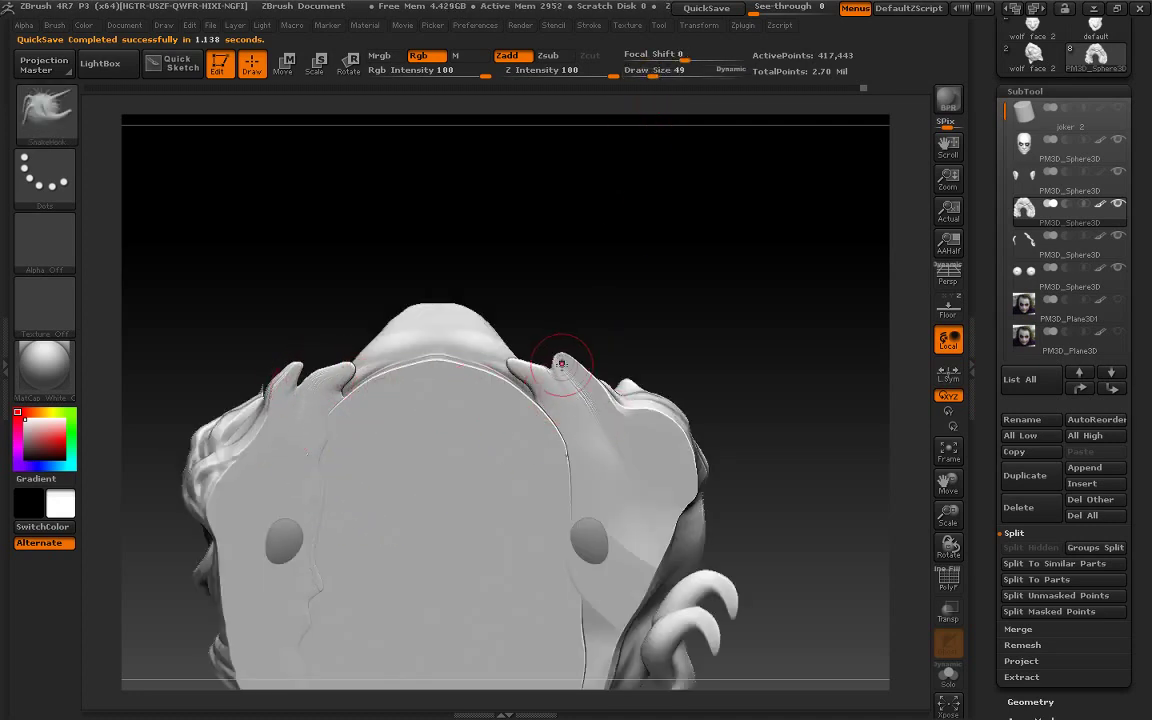
mouse_move(715, 330)
left_mouse_down()
mouse_move(738, 510)
mouse_move(763, 476)
left_mouse_up()
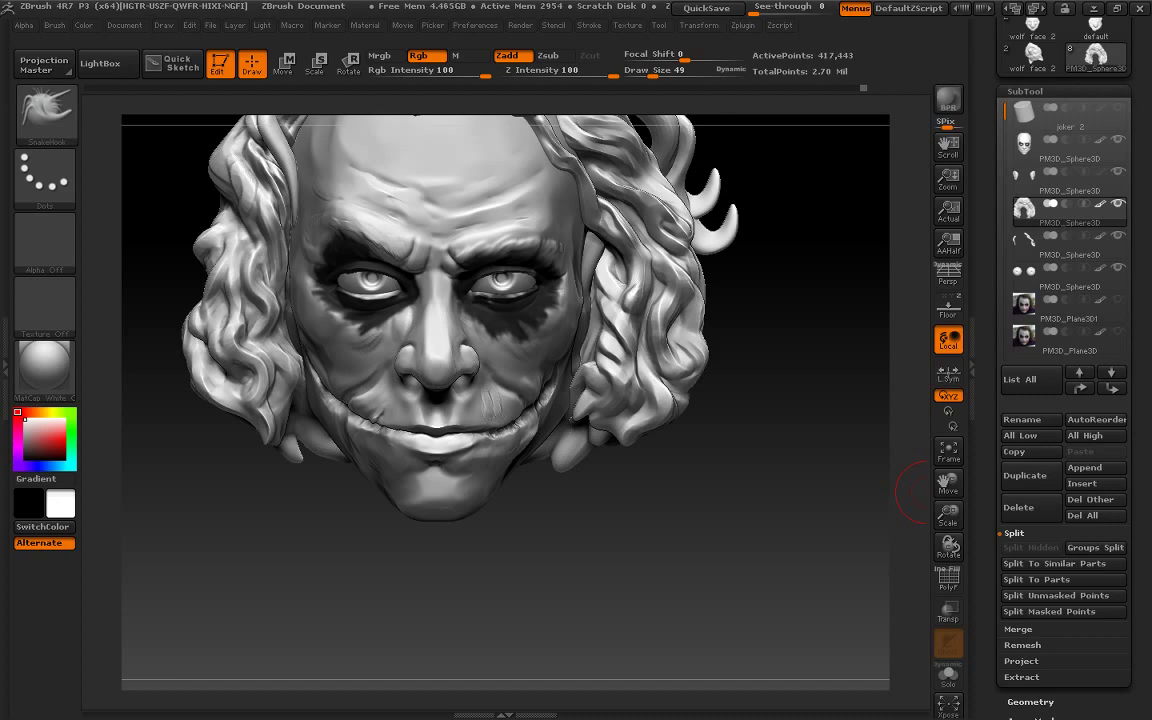
mouse_move(918, 492)
left_mouse_down()
mouse_move(853, 435)
mouse_move(900, 548)
left_mouse_up()
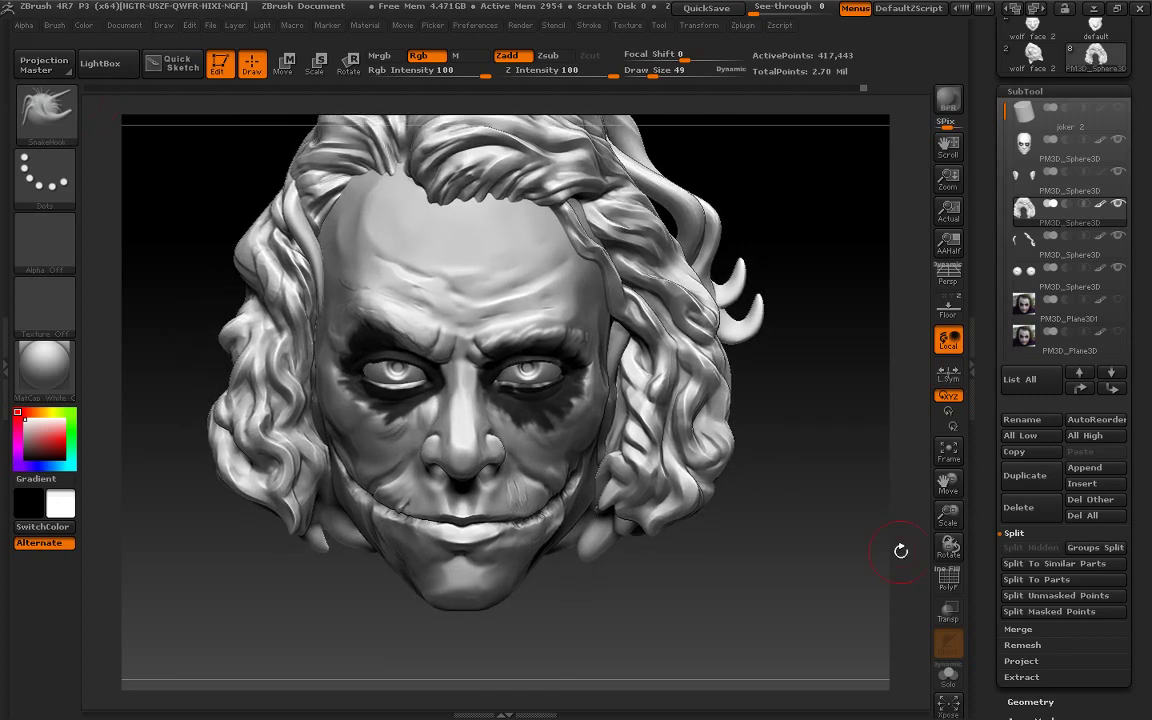
left_click(45, 112)
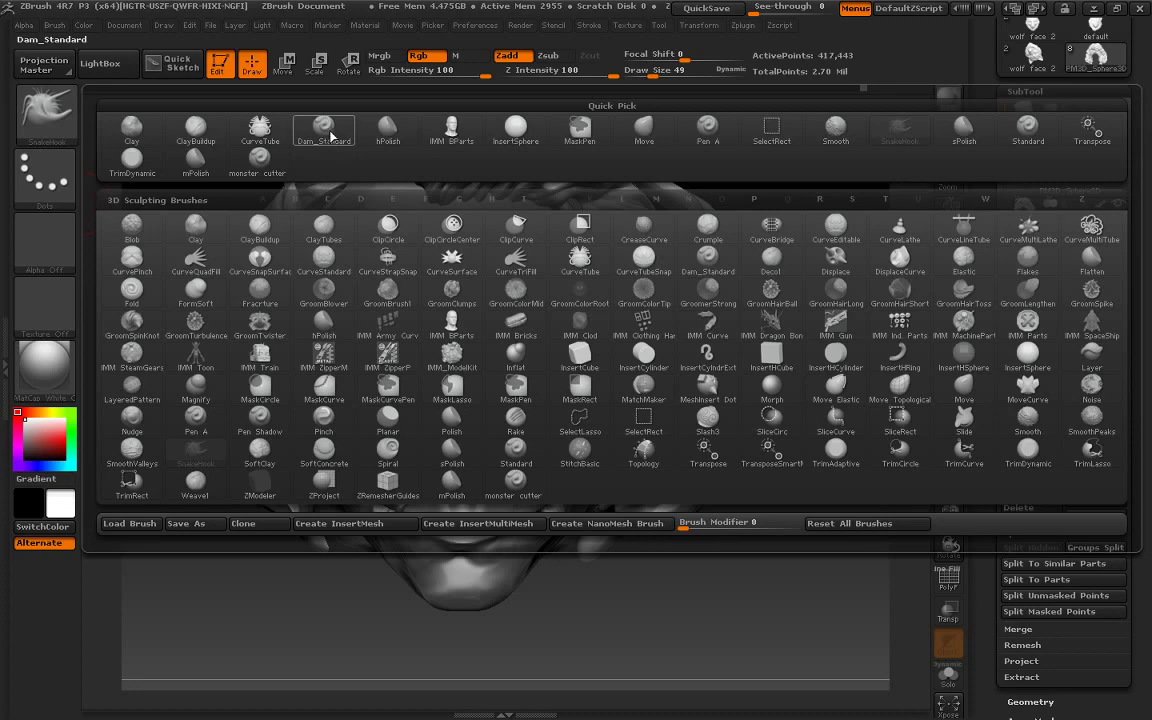
Carve a small crease into the hair with Dam_Standard and soften the strands beside the jaw
left_click(196, 126)
left_click_drag(683, 75, 650, 77)
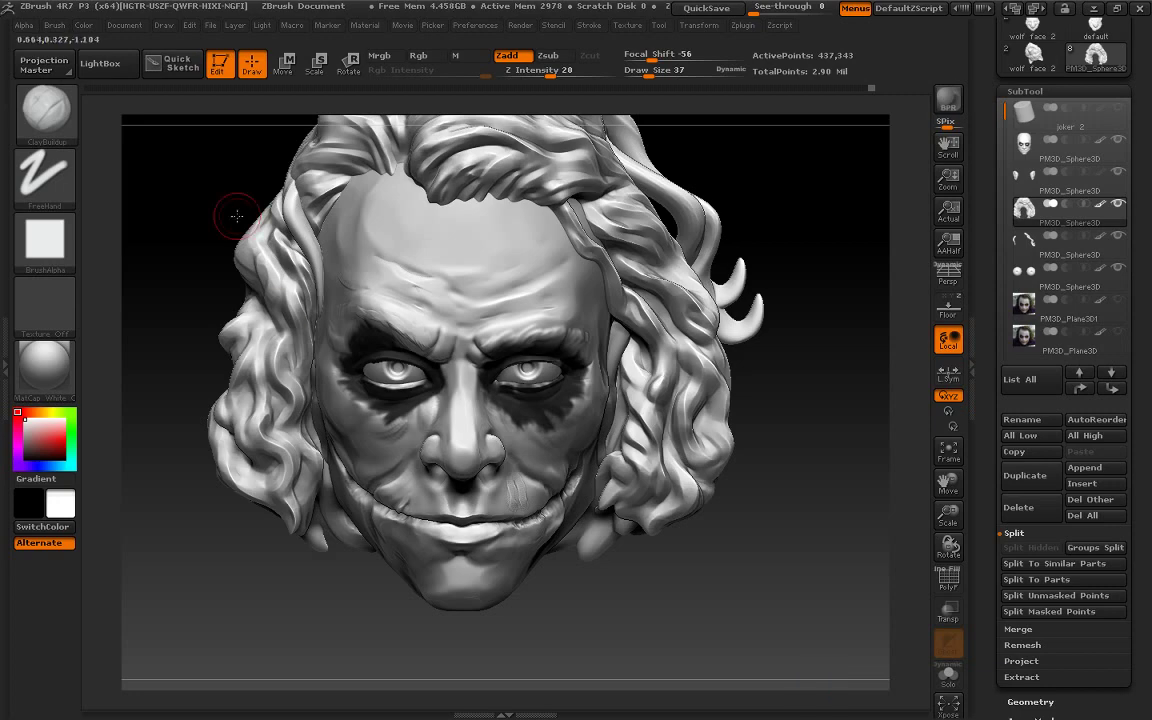
key("b")
left_click(316, 144)
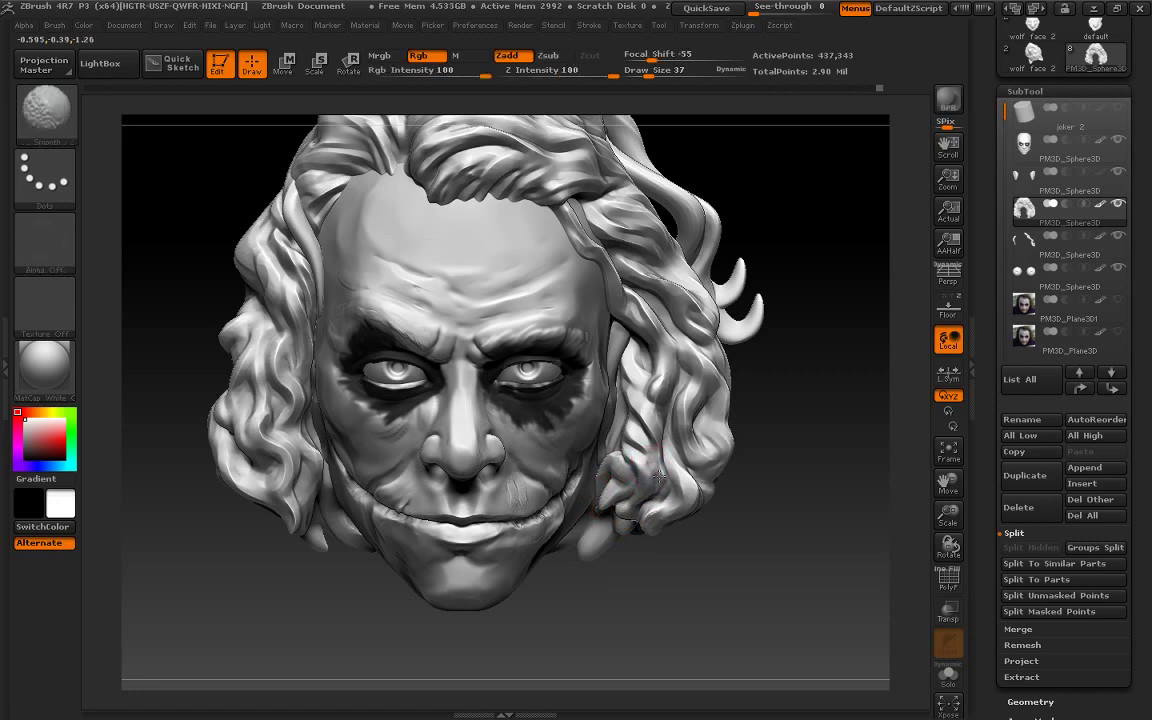
left_click_drag(590, 422, 600, 438, "alt")
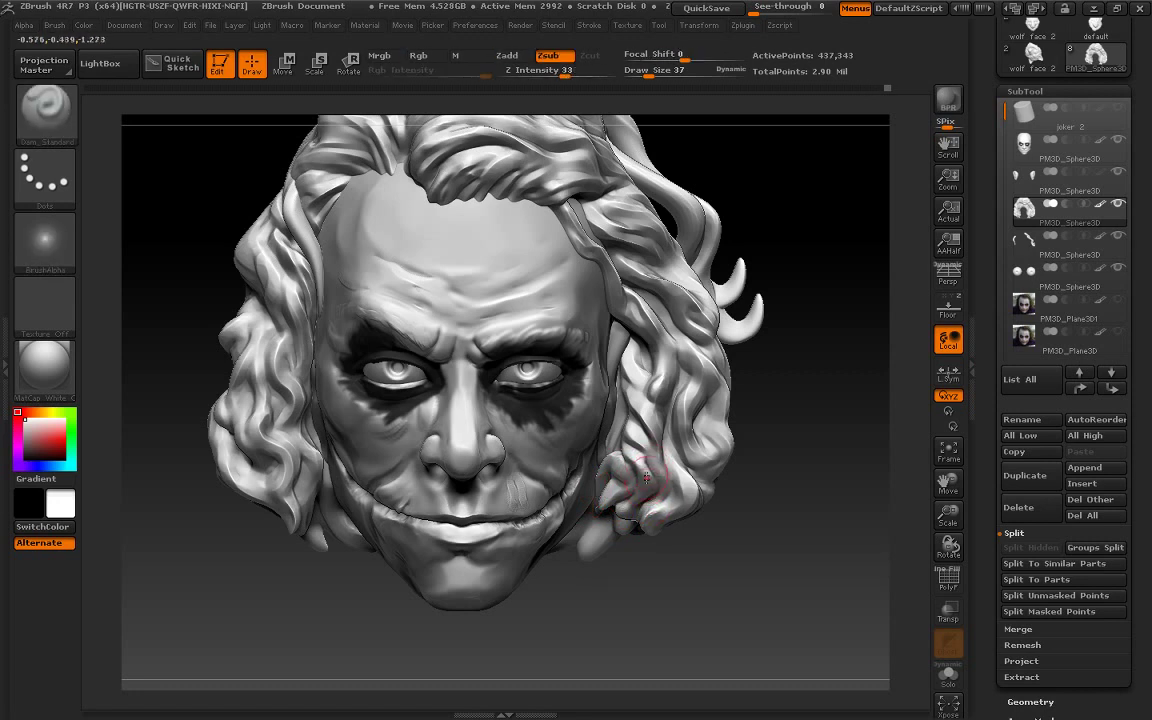
left_click_drag(644, 487, 595, 430, "shift")
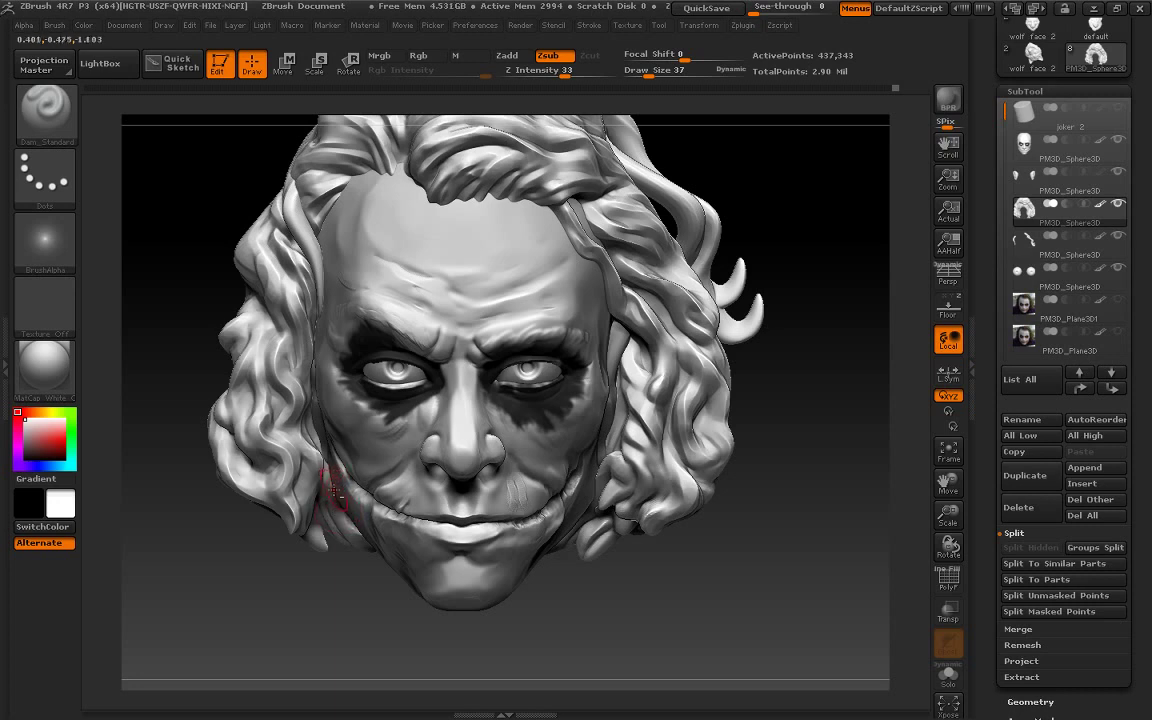
Smooth the hair surface from a more frontal view and try the sPolish brush
key("shift")
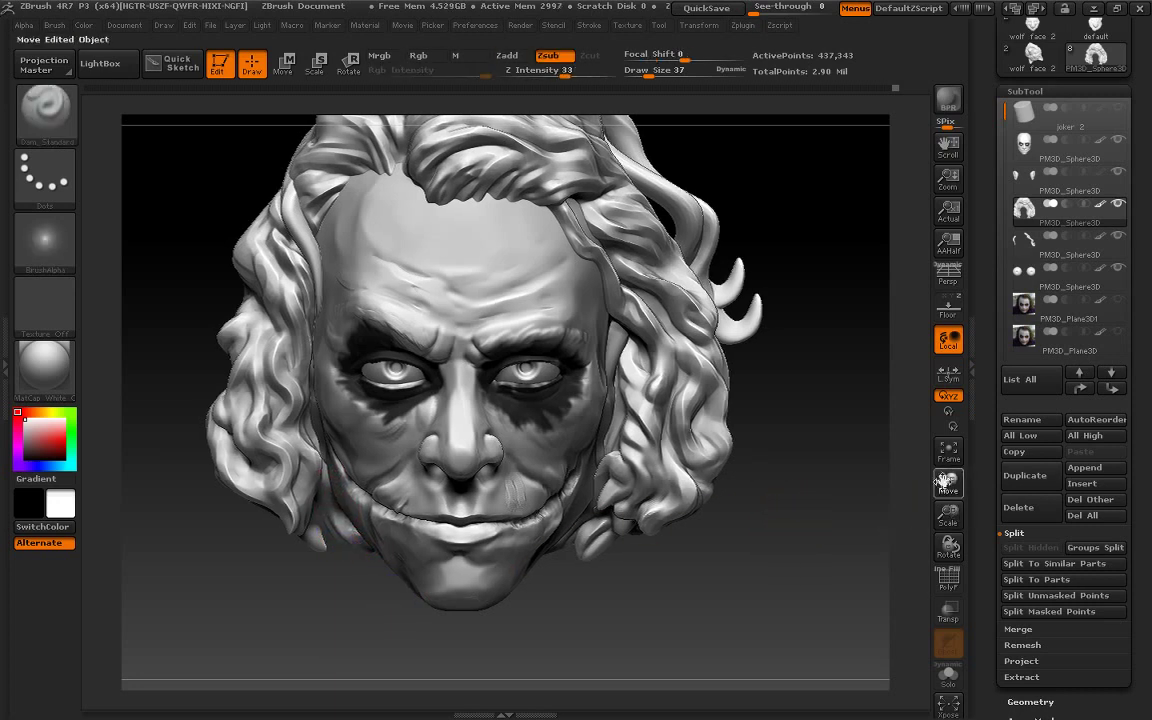
left_click_drag(853, 463, 830, 476)
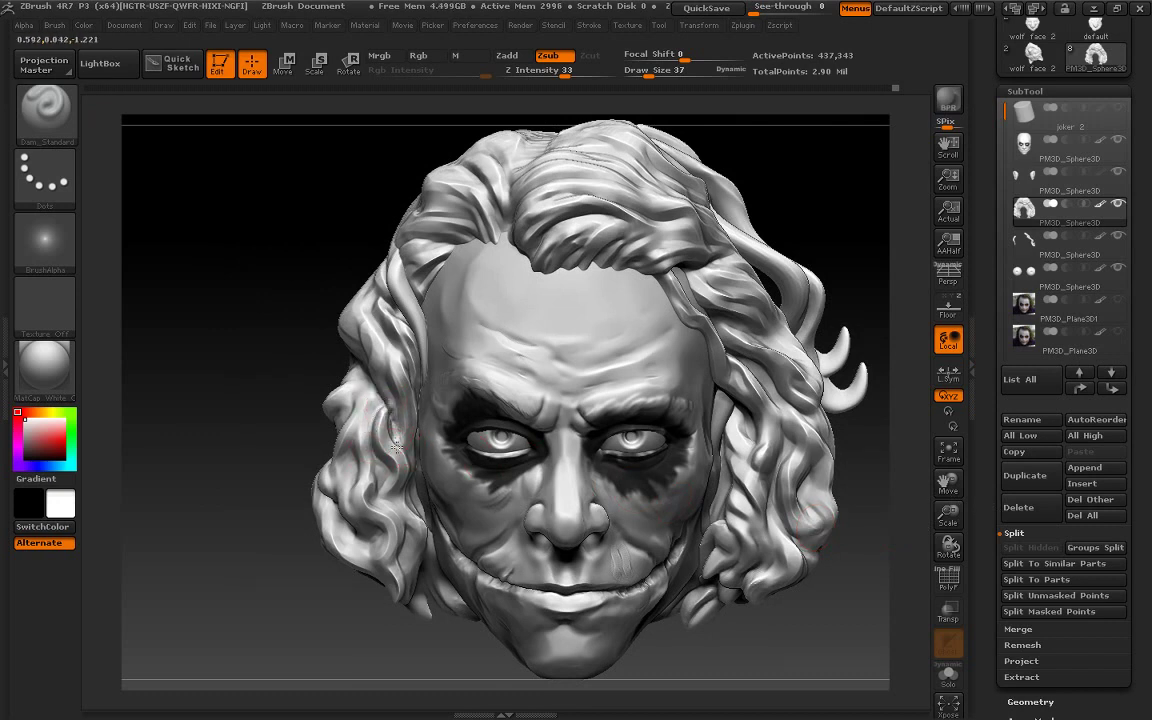
key("shift")
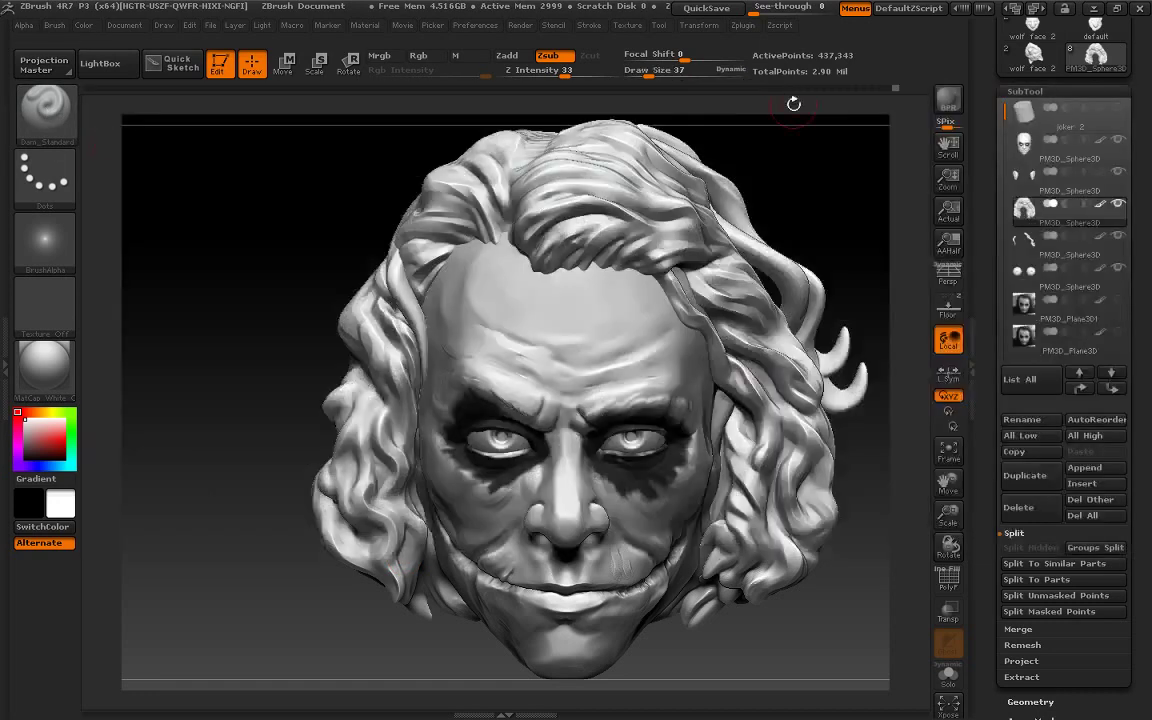
left_click(45, 108)
left_click(964, 128)
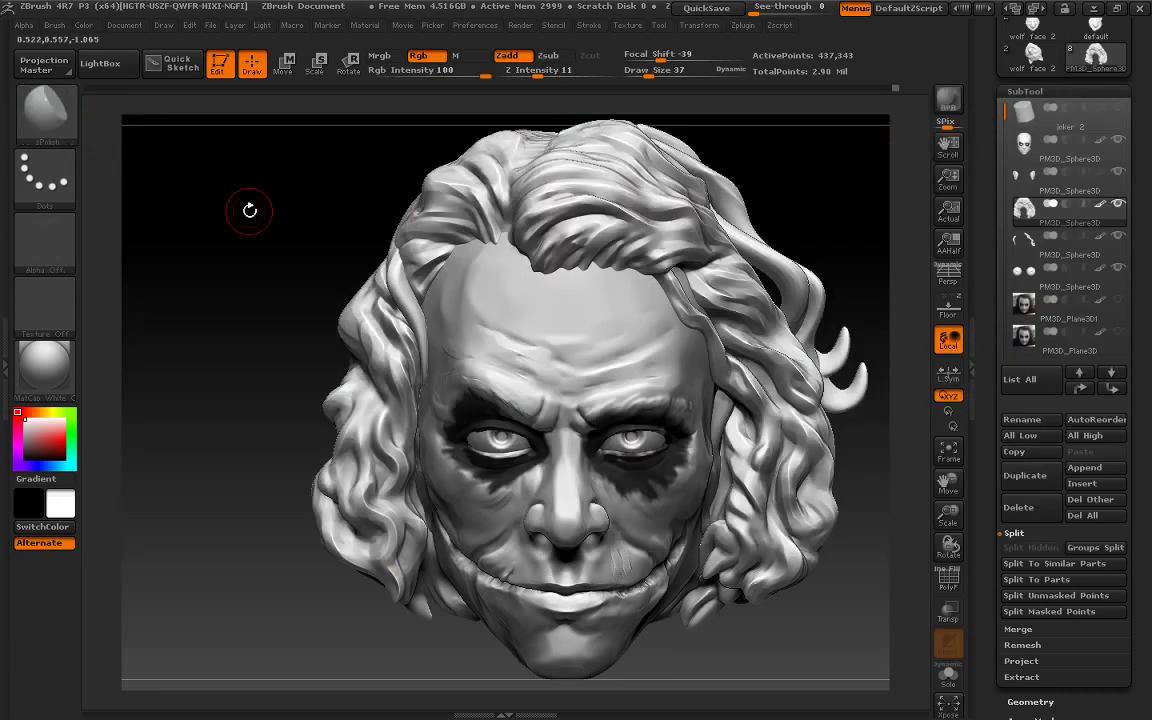
left_click(45, 108)
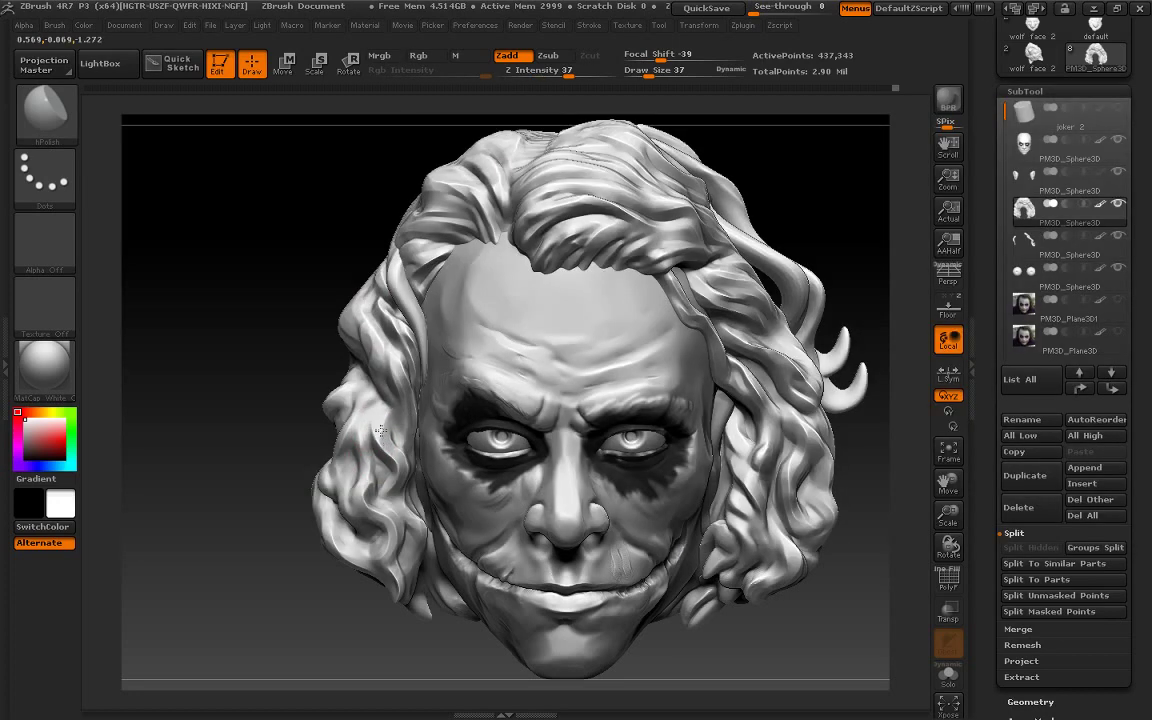
Switch back to ClayBuildup and set its Draw Size to 25
left_click(45, 115)
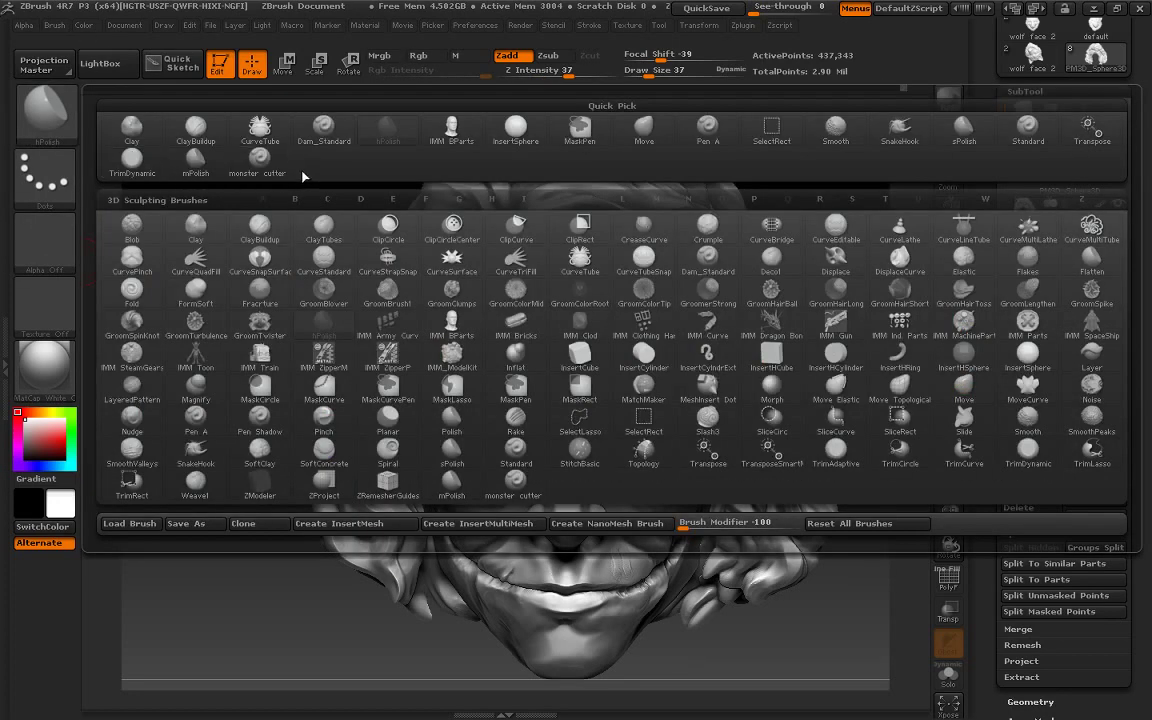
left_click(197, 135)
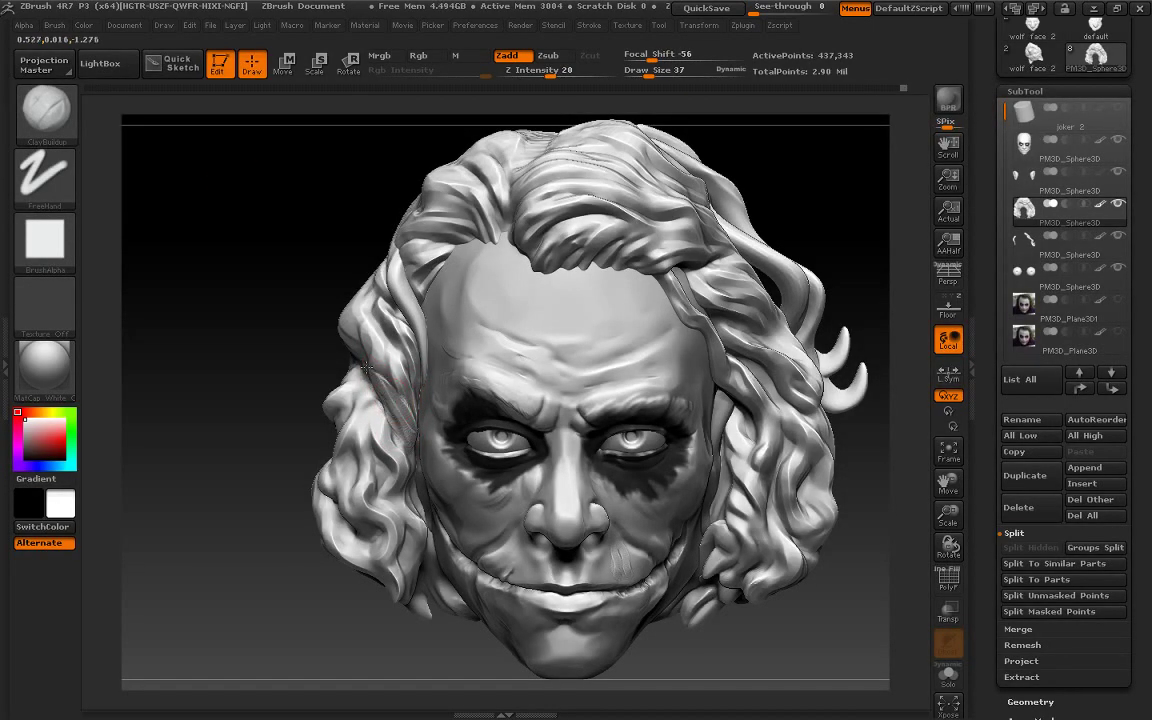
key("ctrl")
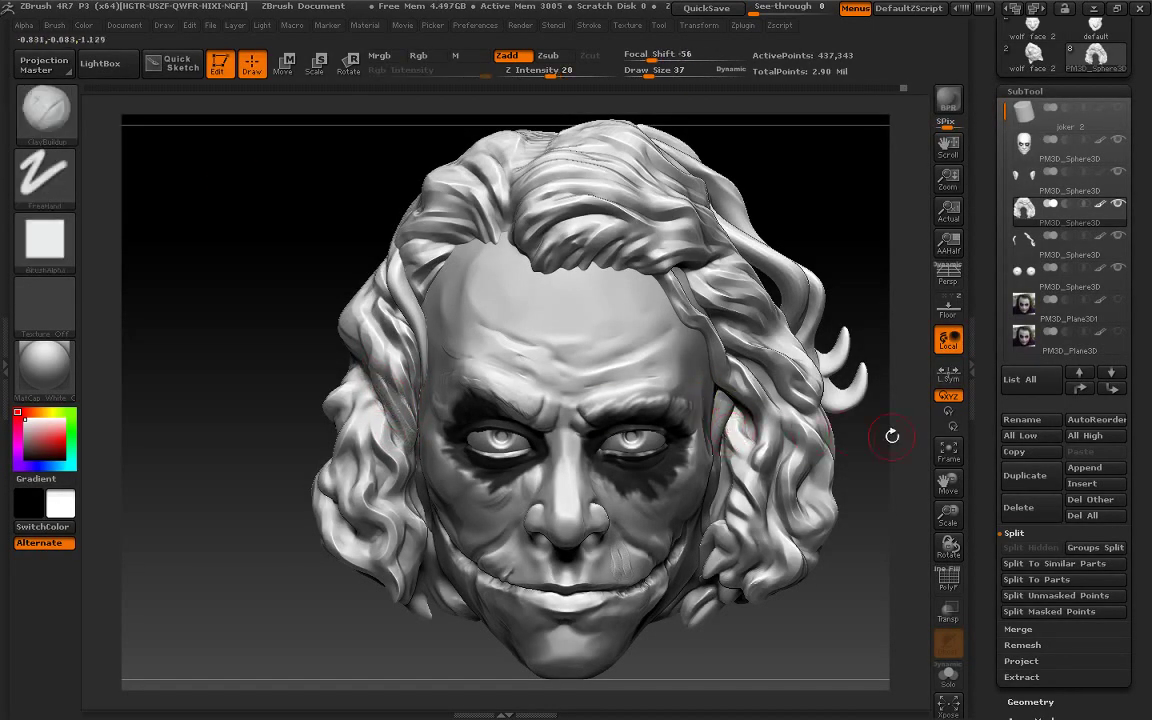
left_click_drag(892, 437, 876, 509)
left_click(648, 70)
type("25")
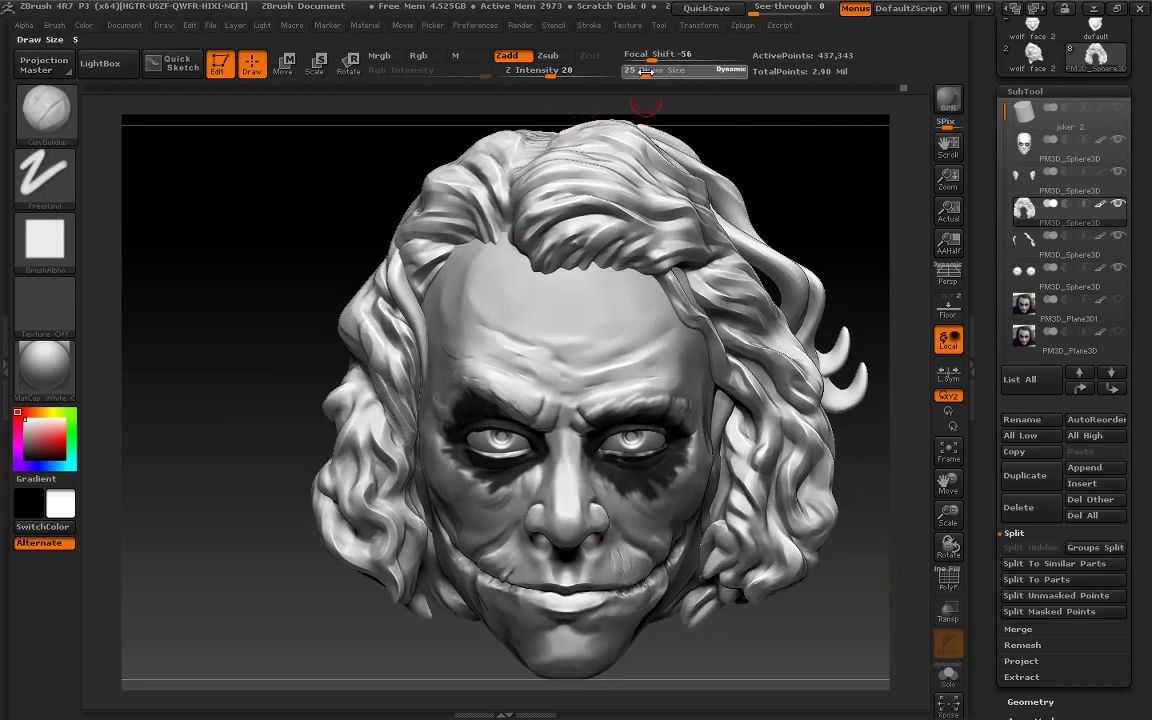
key("Return")
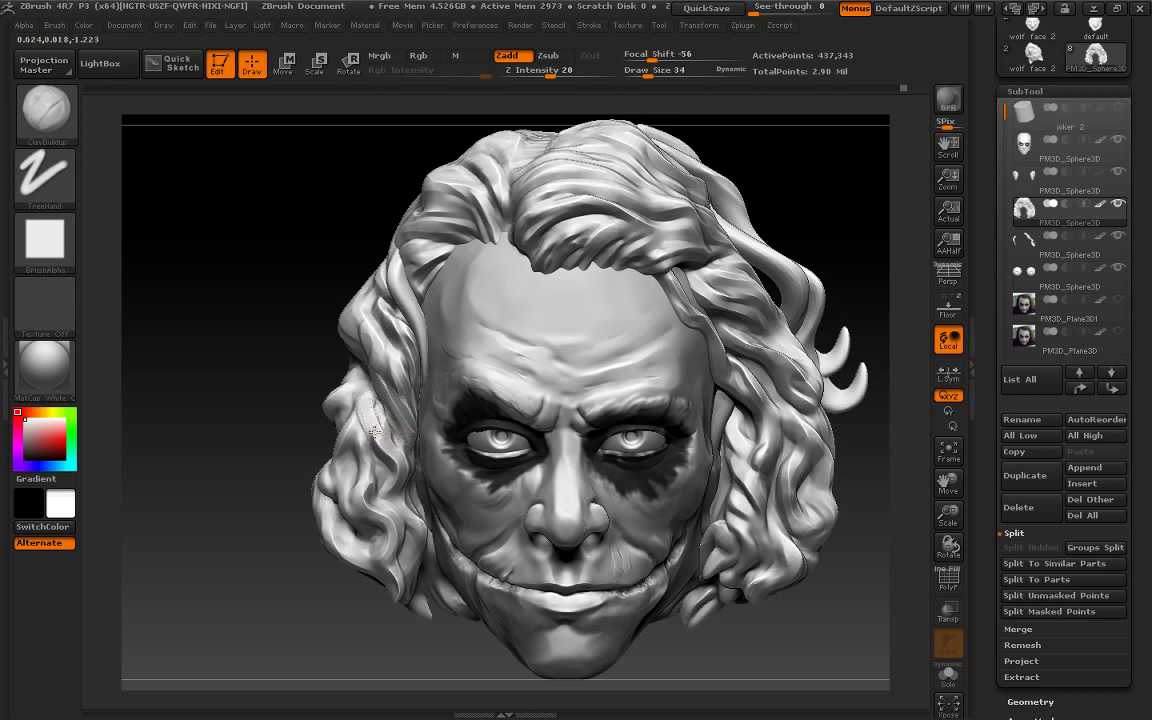
Sculpt a small clay stroke on the left hair edge, then tilt the head to view it from above
mouse_move(327, 437)
left_mouse_down()
mouse_move(335, 398)
mouse_move(354, 437)
left_mouse_up()
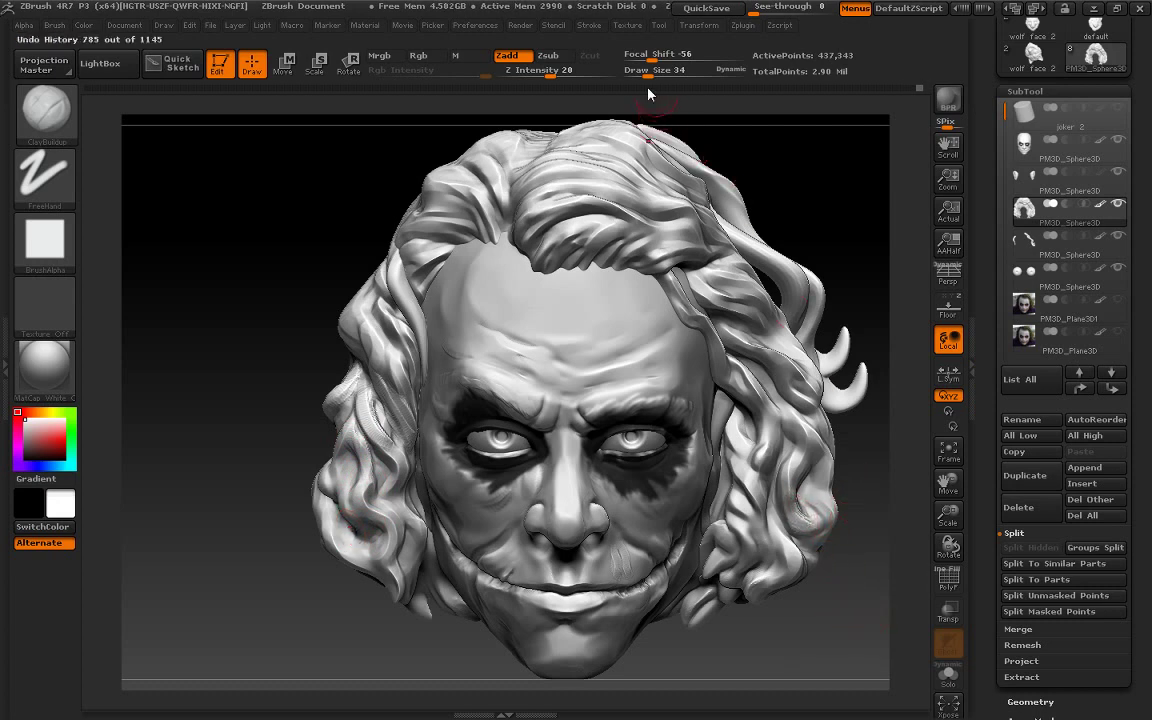
left_click_drag(649, 76, 642, 76)
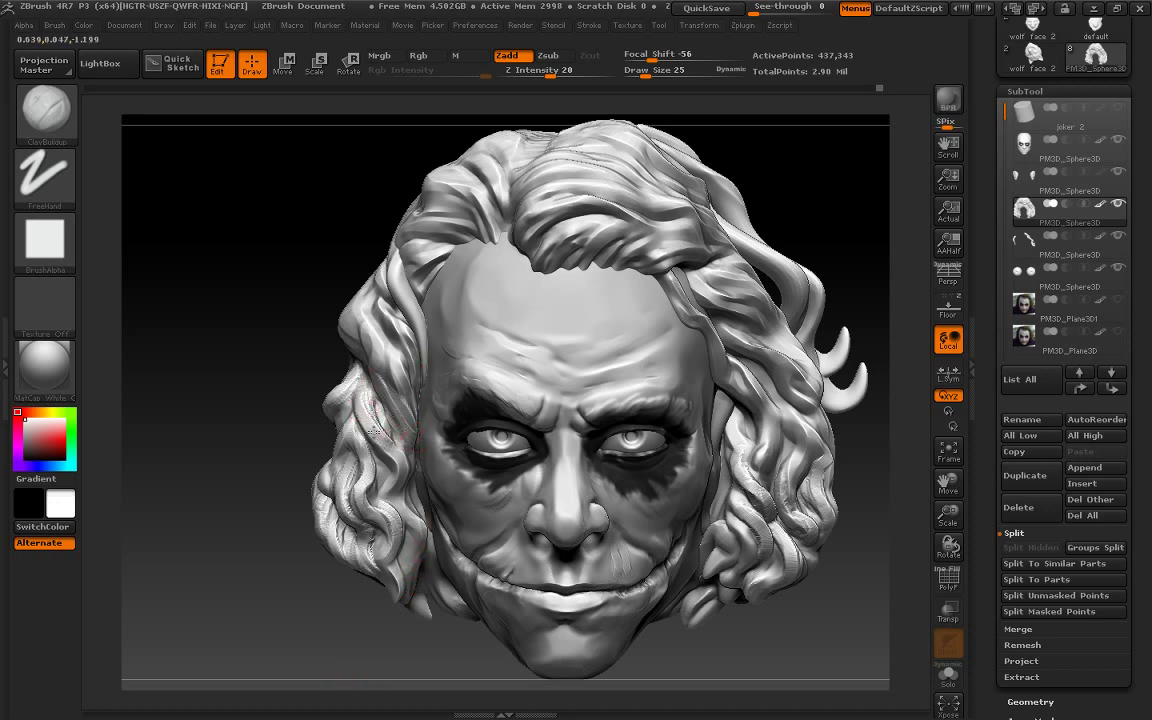
left_click_drag(205, 480, 312, 630, "ctrl")
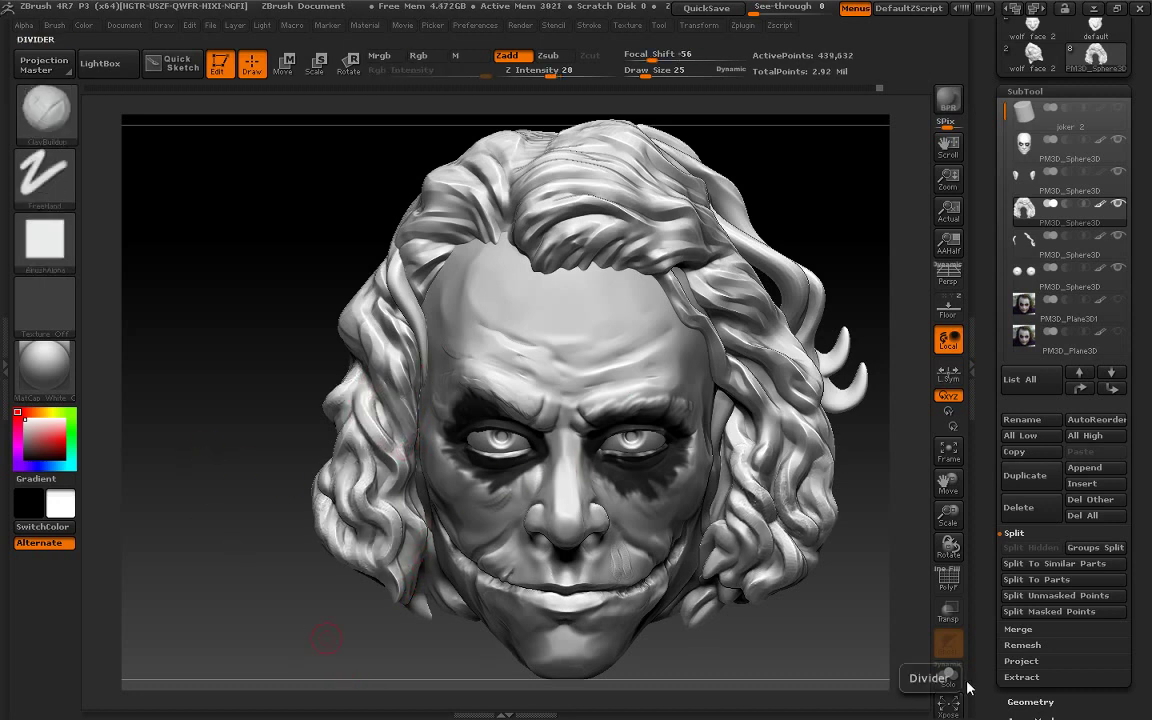
left_click_drag(948, 545, 900, 560)
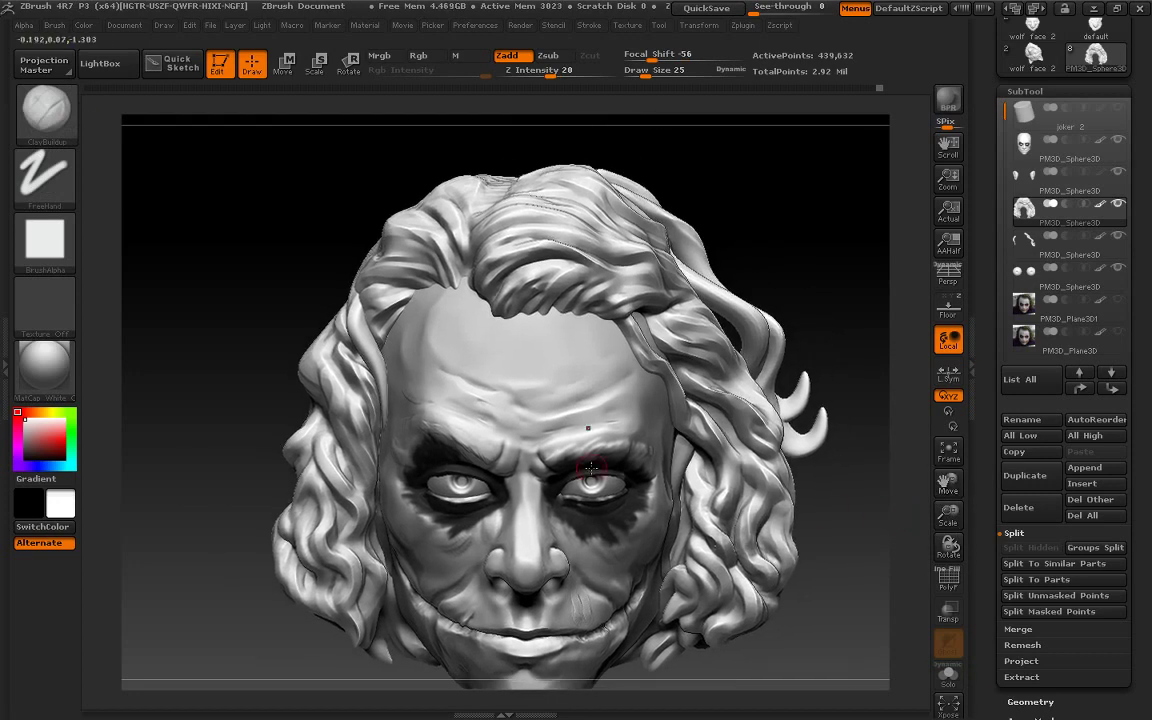
left_click(68, 127)
Pick the strand-pulling SnakeHook brush at Draw Size 43
left_click(810, 118)
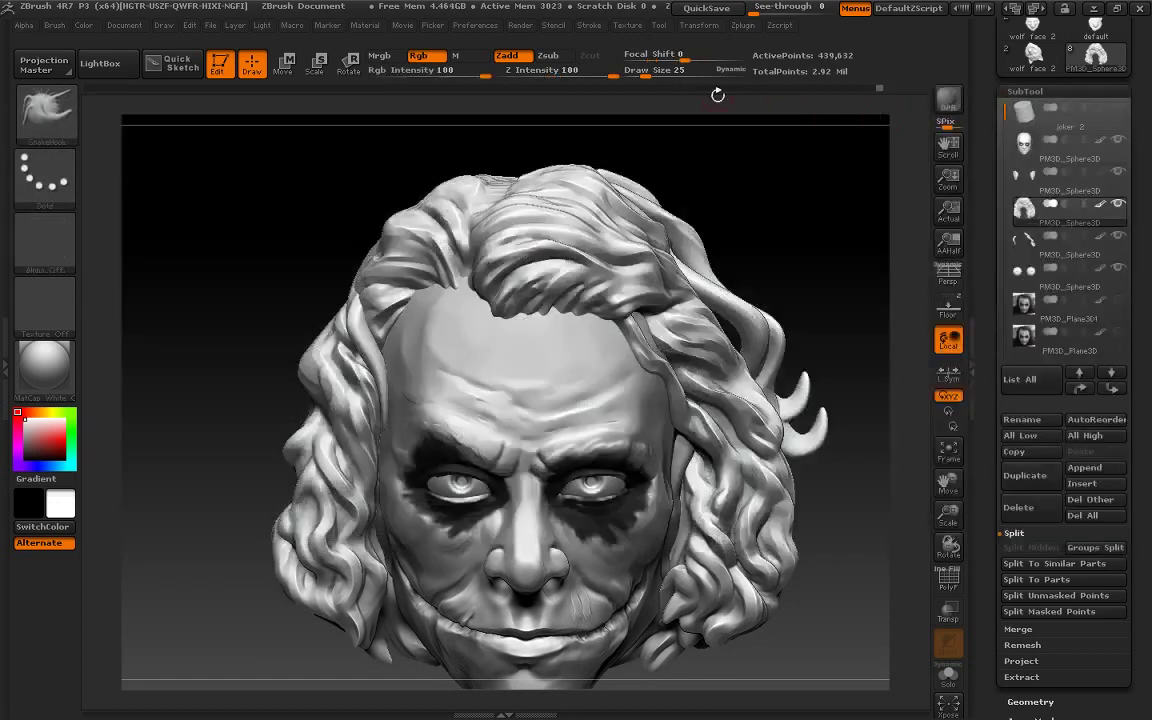
left_click_drag(649, 73, 657, 73)
left_click_drag(838, 321, 672, 508)
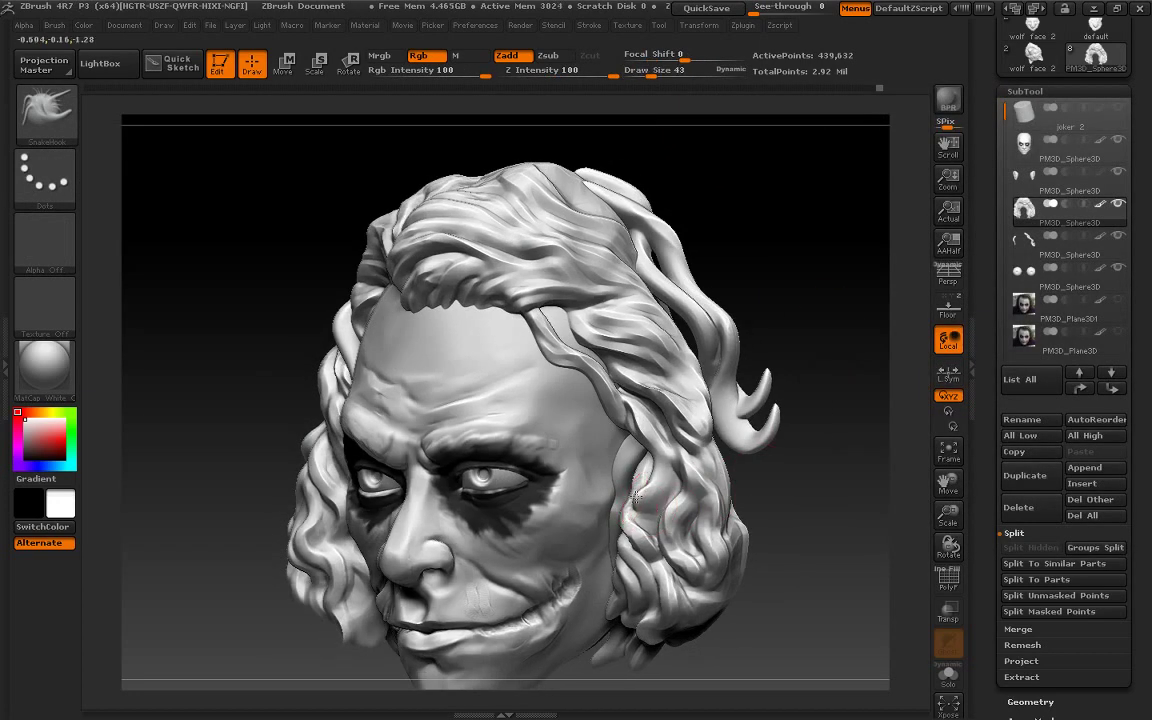
mouse_move(818, 489)
left_mouse_down()
mouse_move(908, 461)
mouse_move(212, 287)
mouse_move(440, 432)
mouse_move(838, 483)
left_mouse_up()
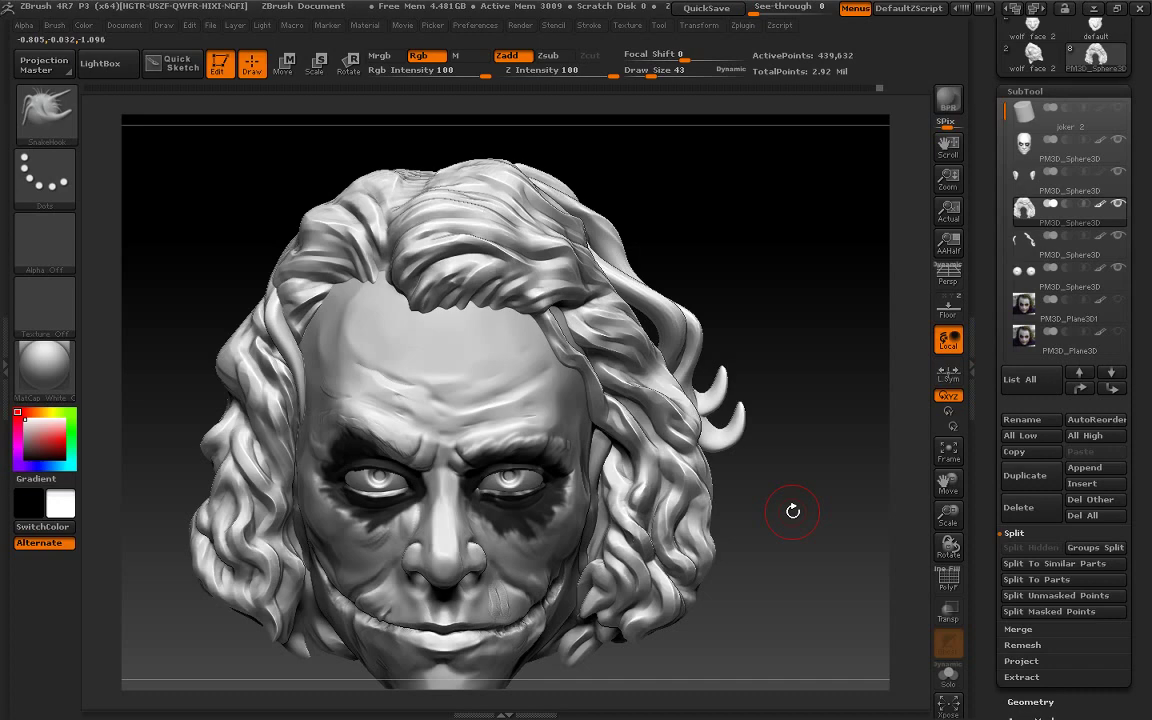
Select the small side-piece subtool and reposition it with a Transpose action line
left_click(603, 455, "alt")
left_click_drag(828, 442, 740, 411, "shift")
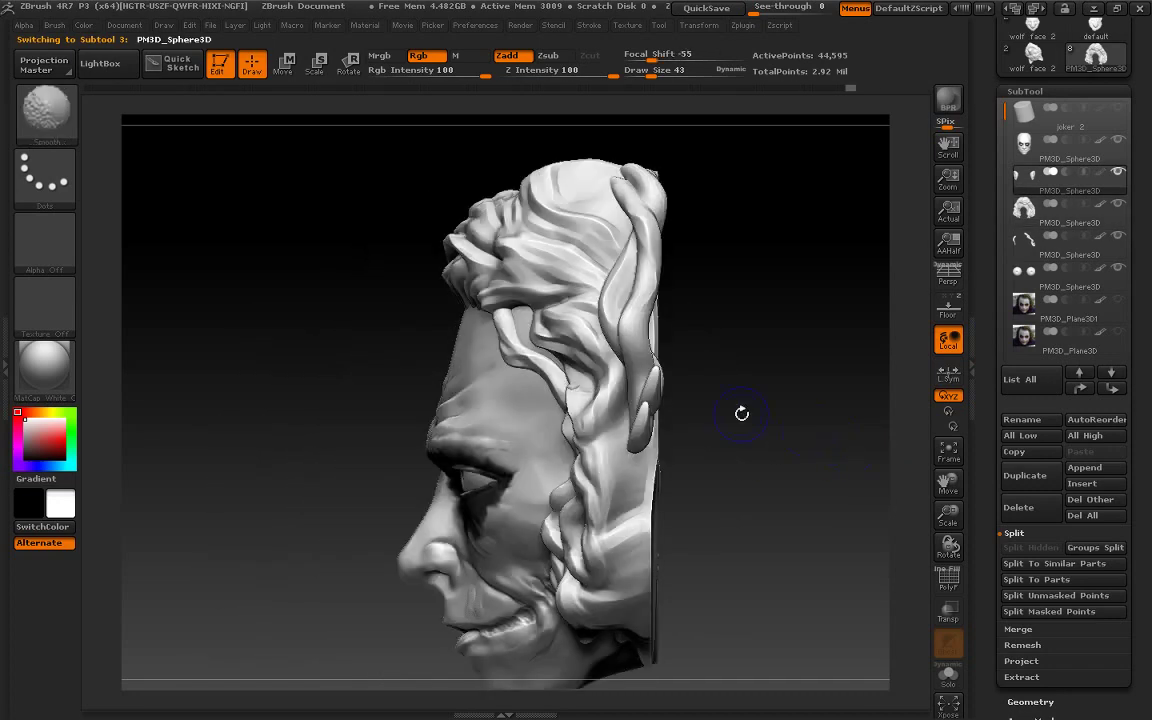
key("w")
left_click_drag(518, 404, 590, 396)
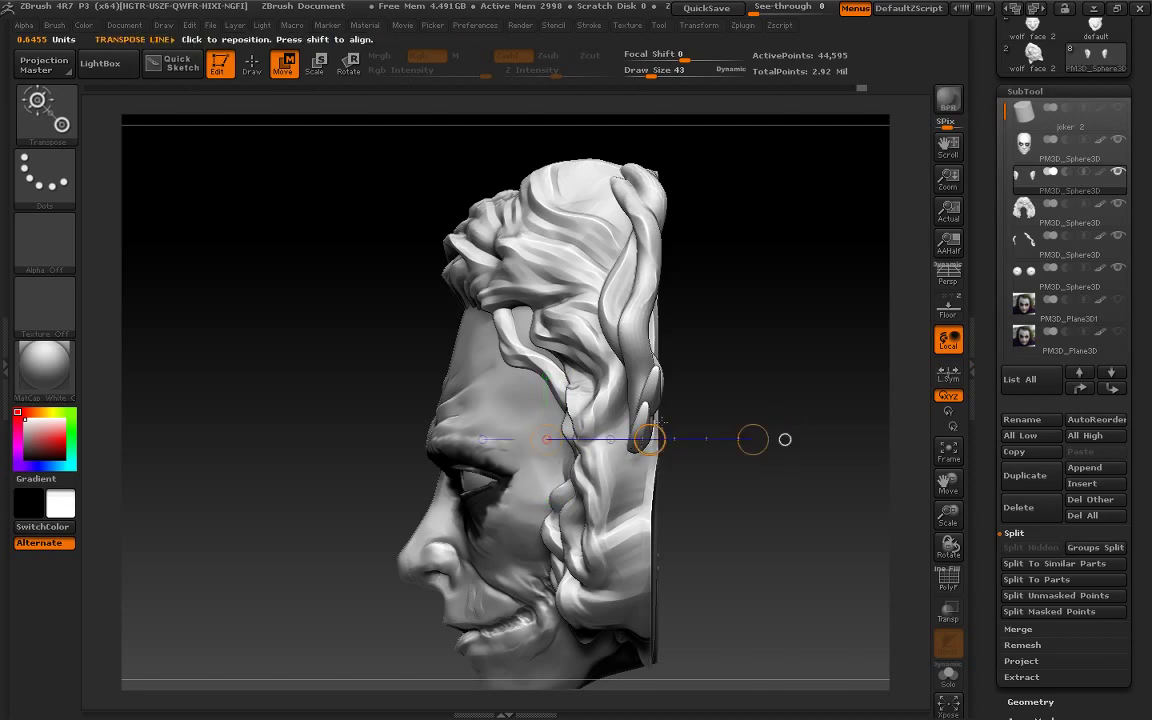
left_click_drag(823, 437, 827, 383, "shift")
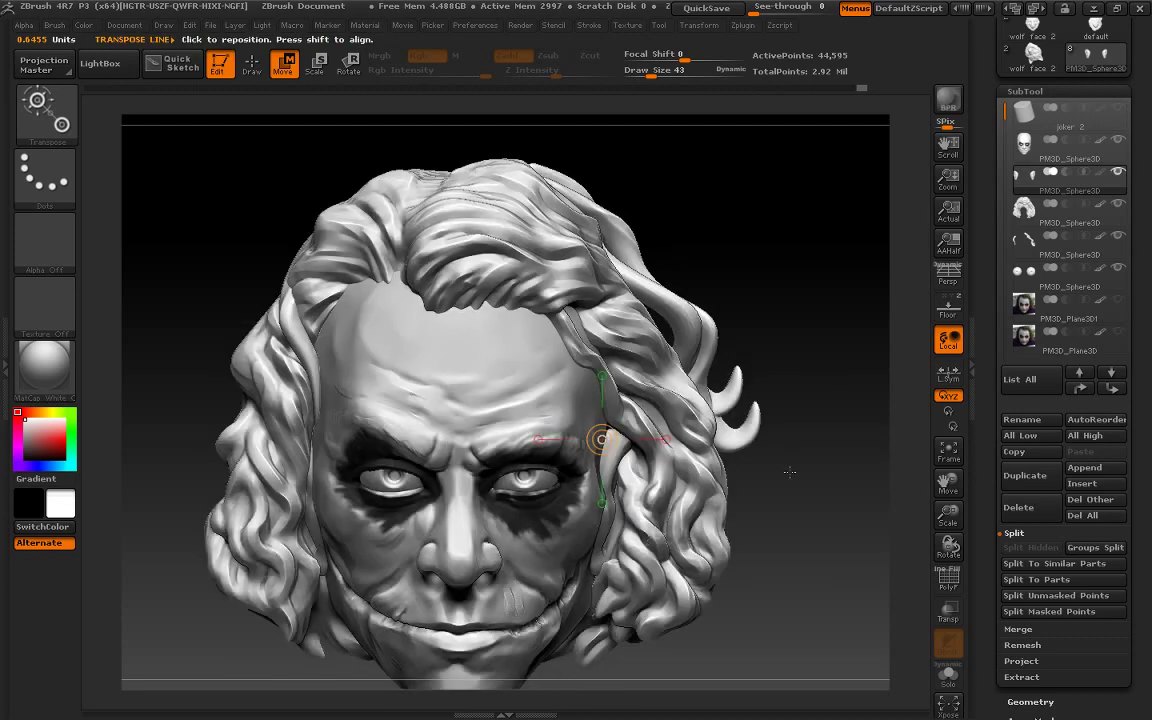
mouse_move(790, 472)
left_mouse_down()
mouse_move(836, 429)
mouse_move(771, 429)
mouse_move(741, 479)
left_mouse_up()
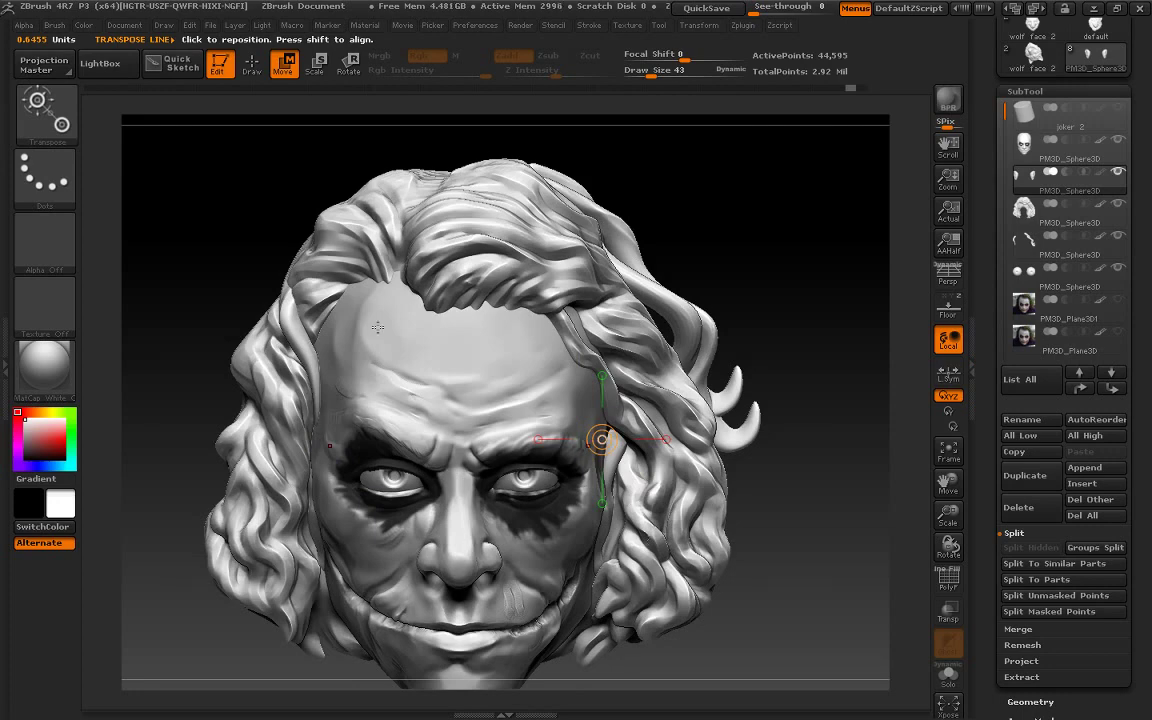
Make the main hair subtool active again for sculpting
left_click(334, 290, "alt")
left_click(251, 63)
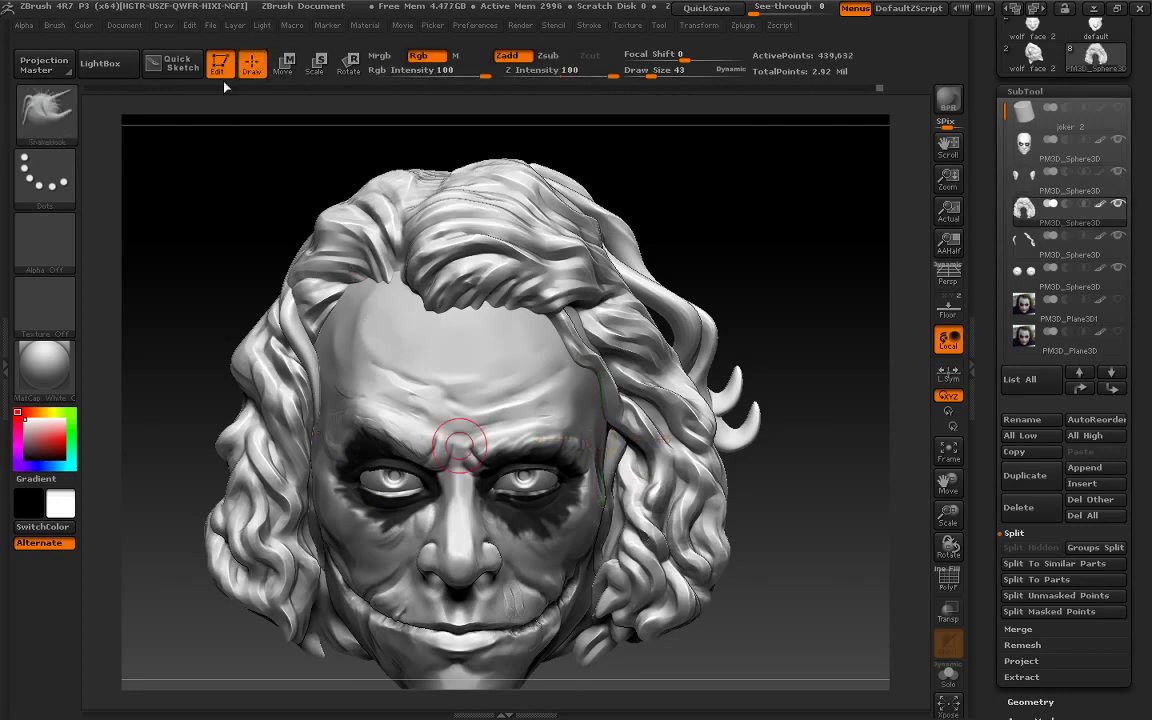
left_click(46, 110)
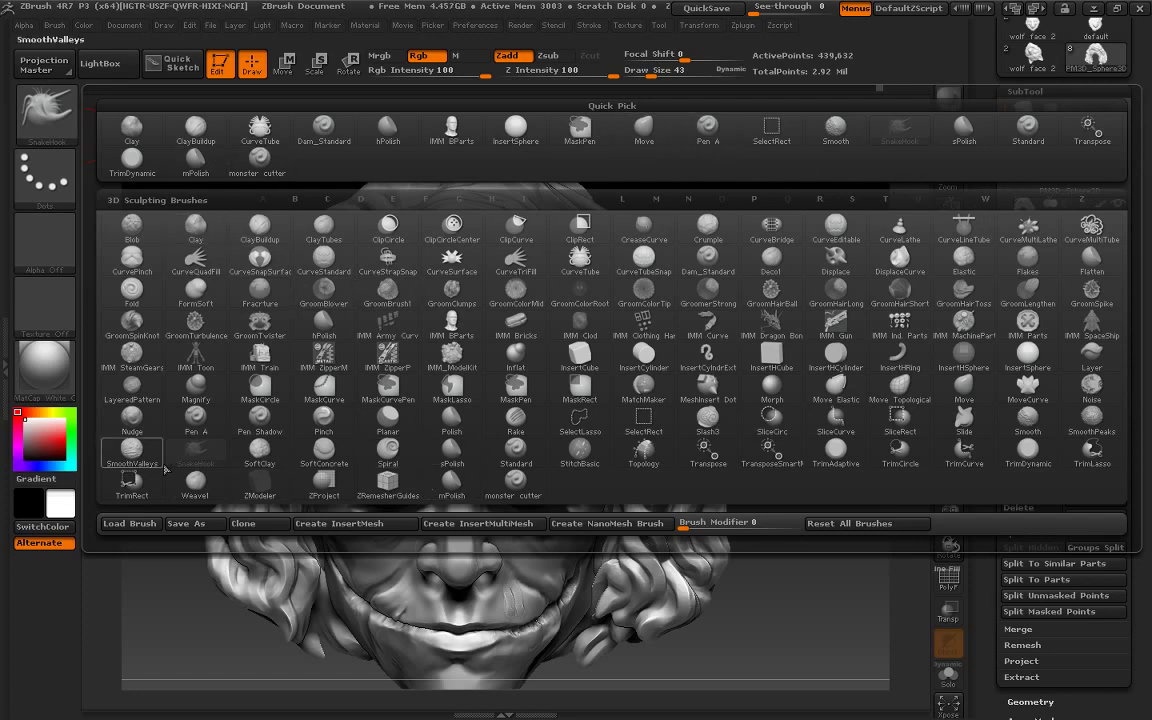
With a Move brush, shift the forehead hair lock up and to the left
left_click(964, 392)
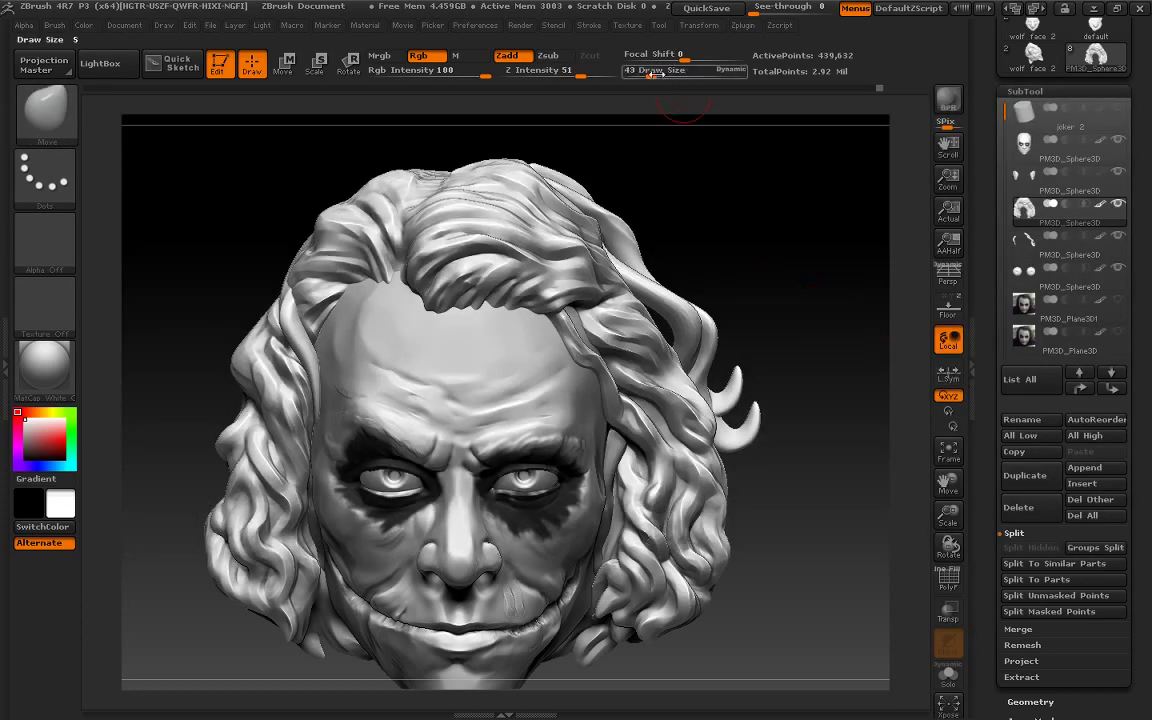
left_click_drag(686, 130, 470, 150)
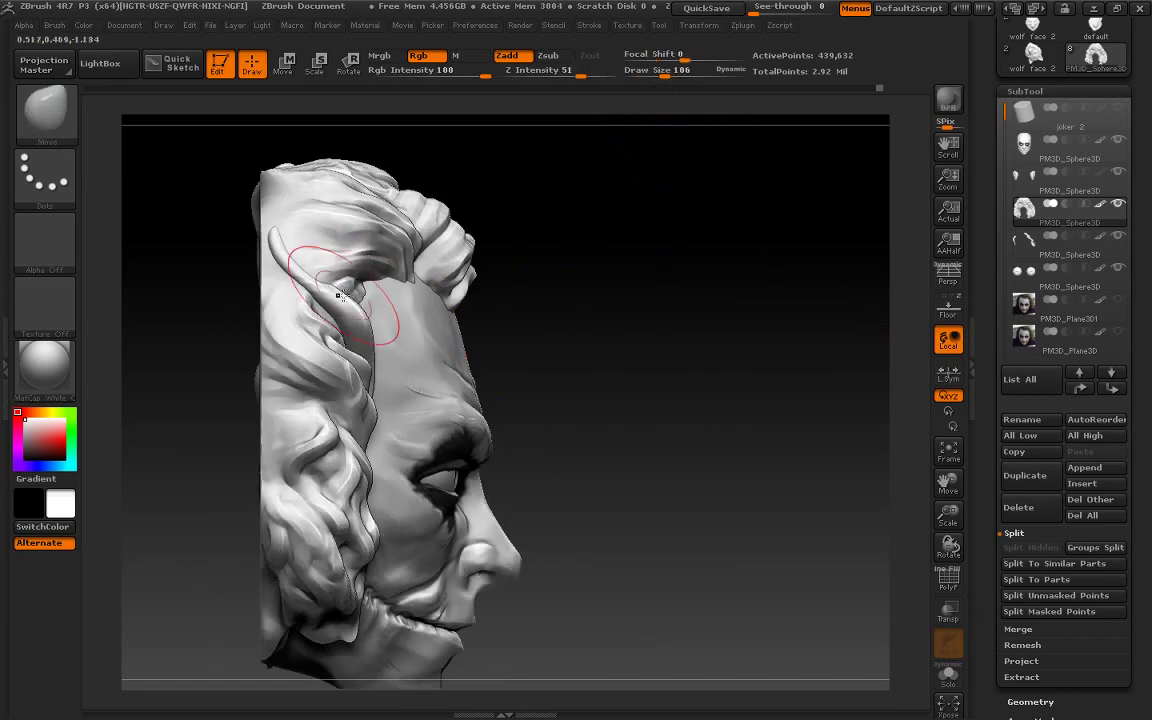
left_click_drag(560, 300, 613, 490, "shift")
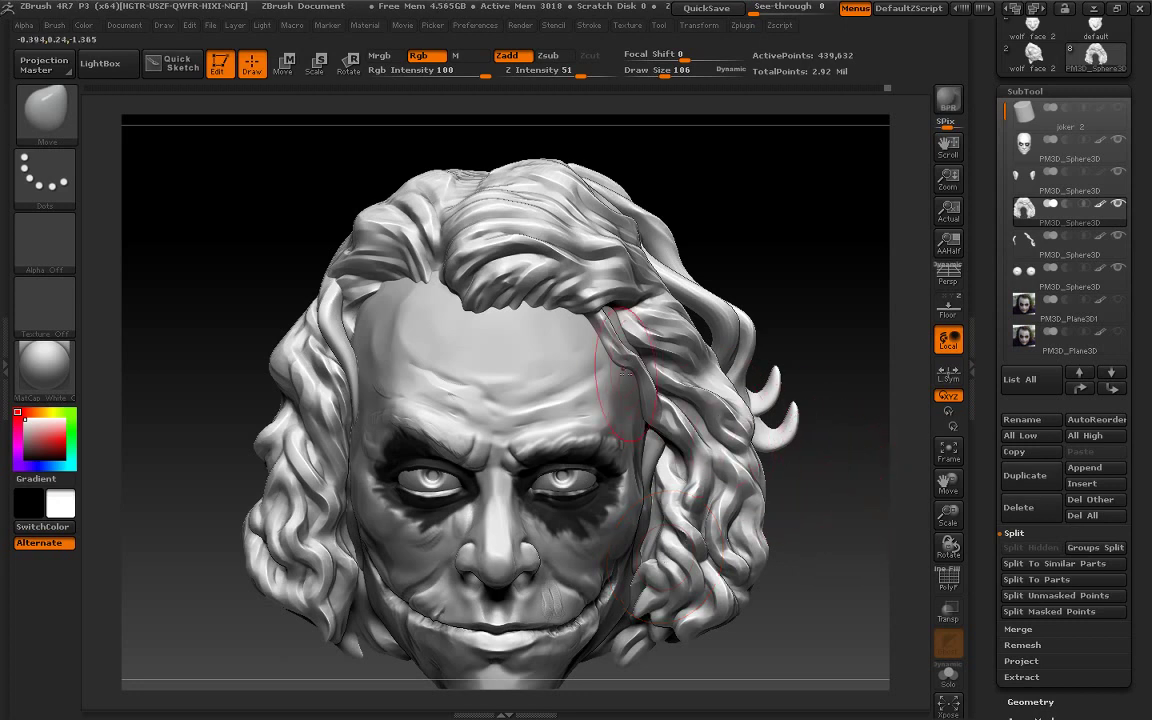
left_click_drag(509, 329, 446, 269)
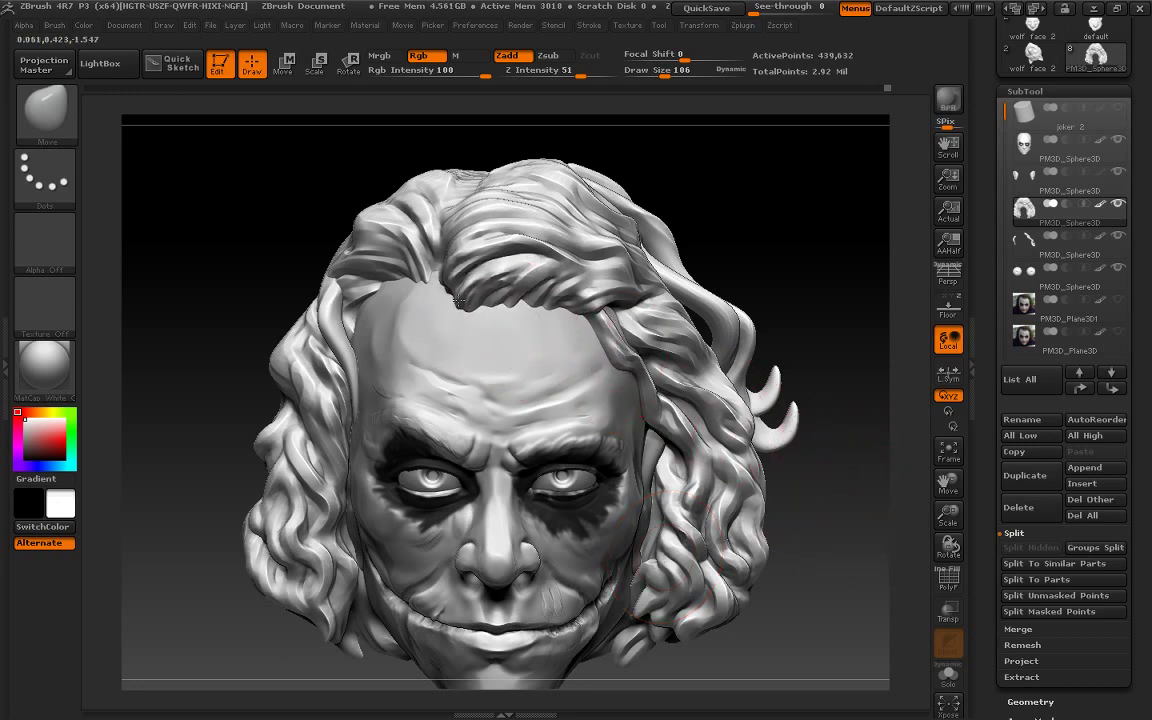
mouse_move(853, 463)
left_mouse_down("alt")
mouse_move(846, 402)
mouse_move(853, 461)
left_mouse_up("alt")
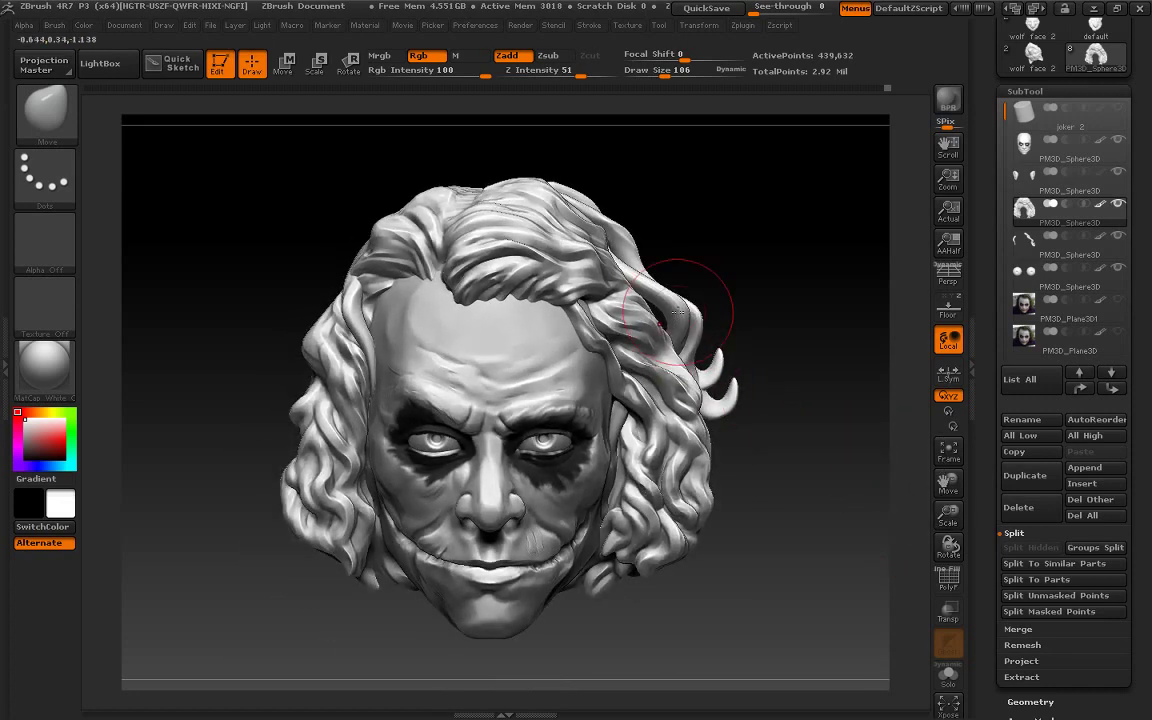
Isolate the horn-like strands subtool and reshape its lower tips
left_click(676, 333, "alt")
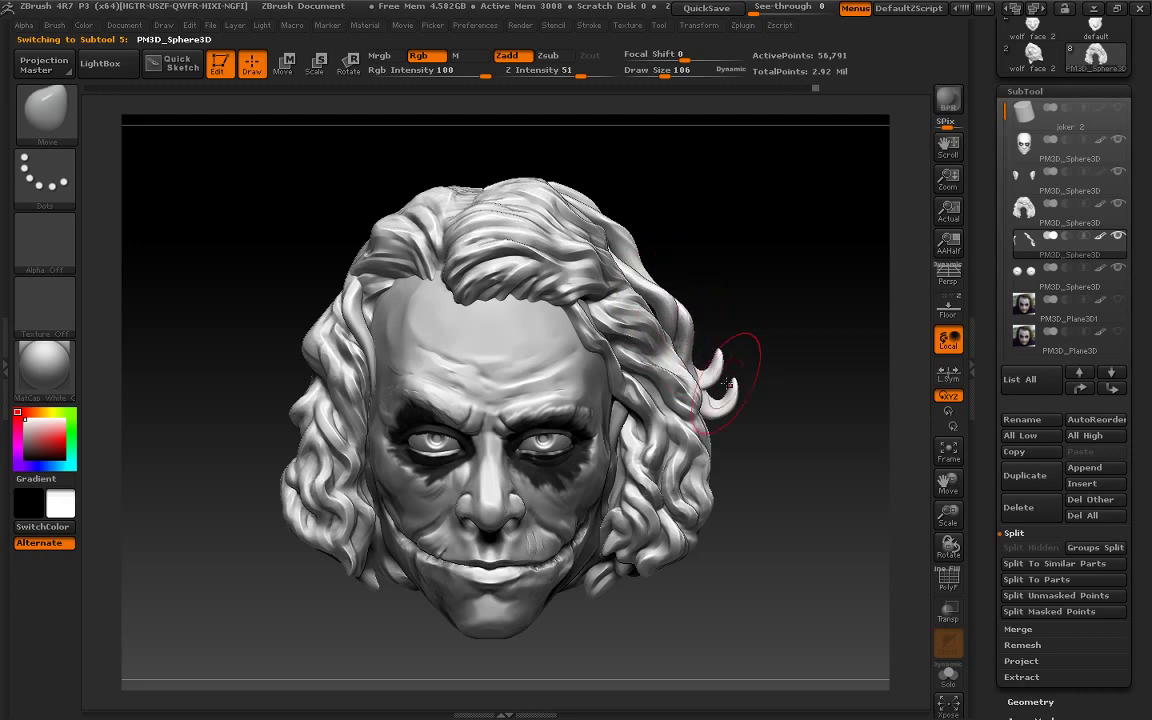
key("f")
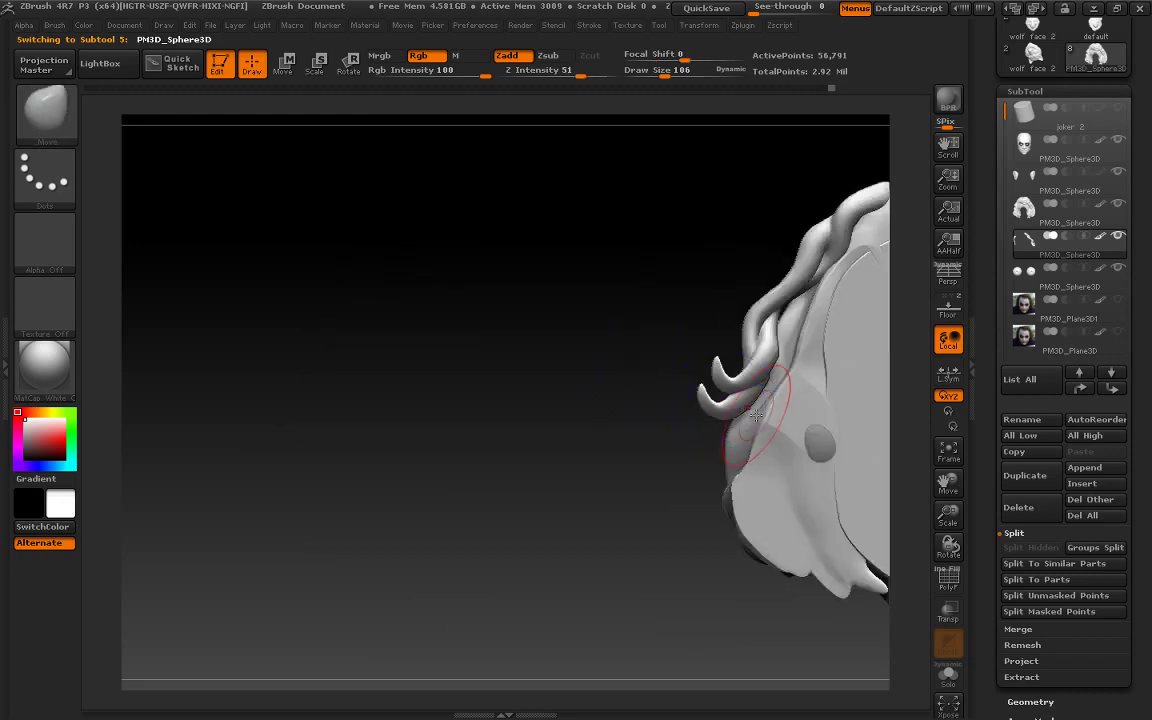
left_click_drag(757, 413, 772, 405)
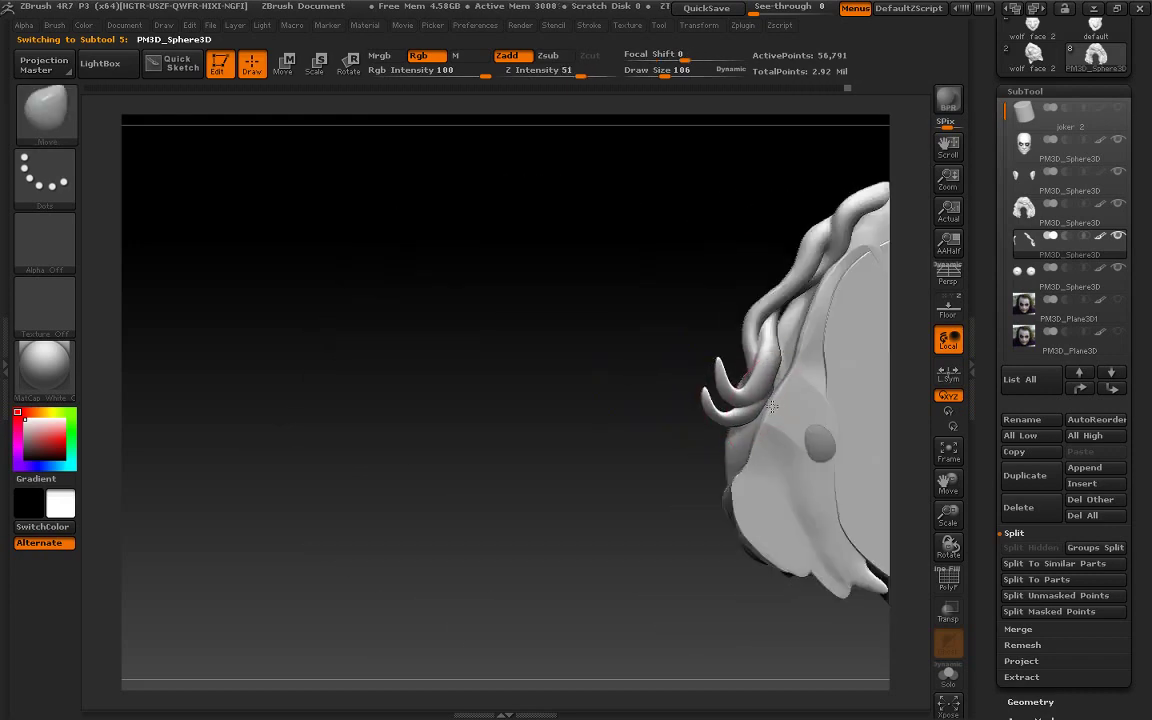
key("shift")
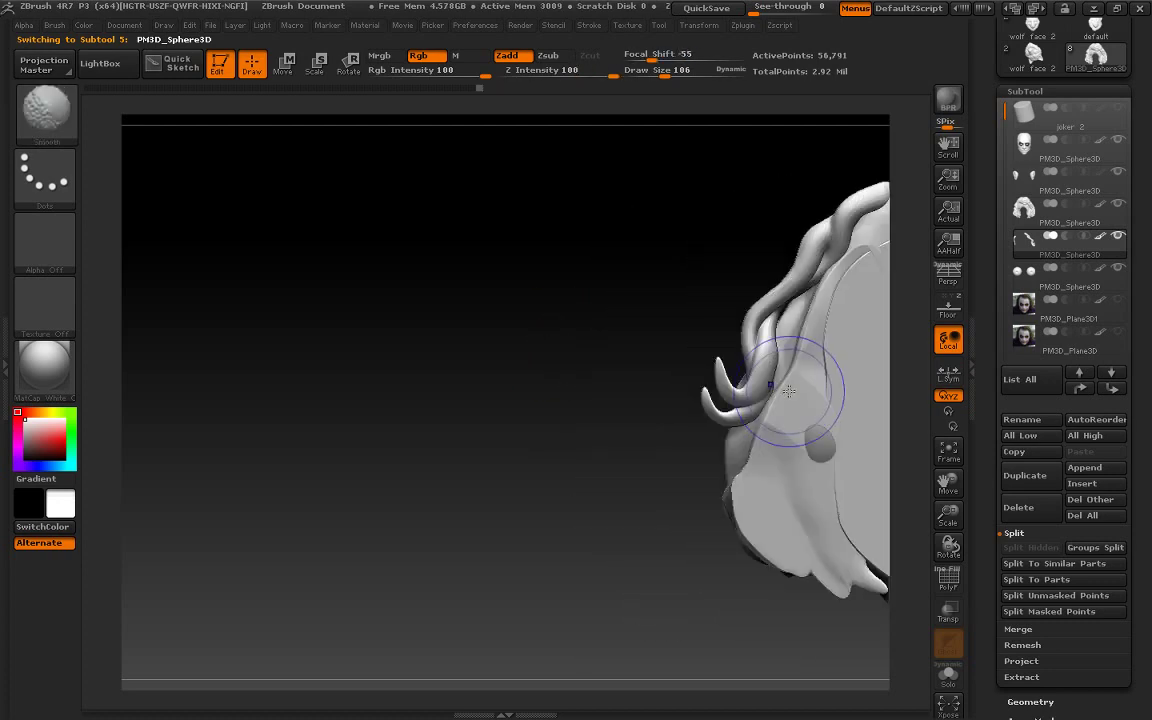
left_click(776, 374, "alt")
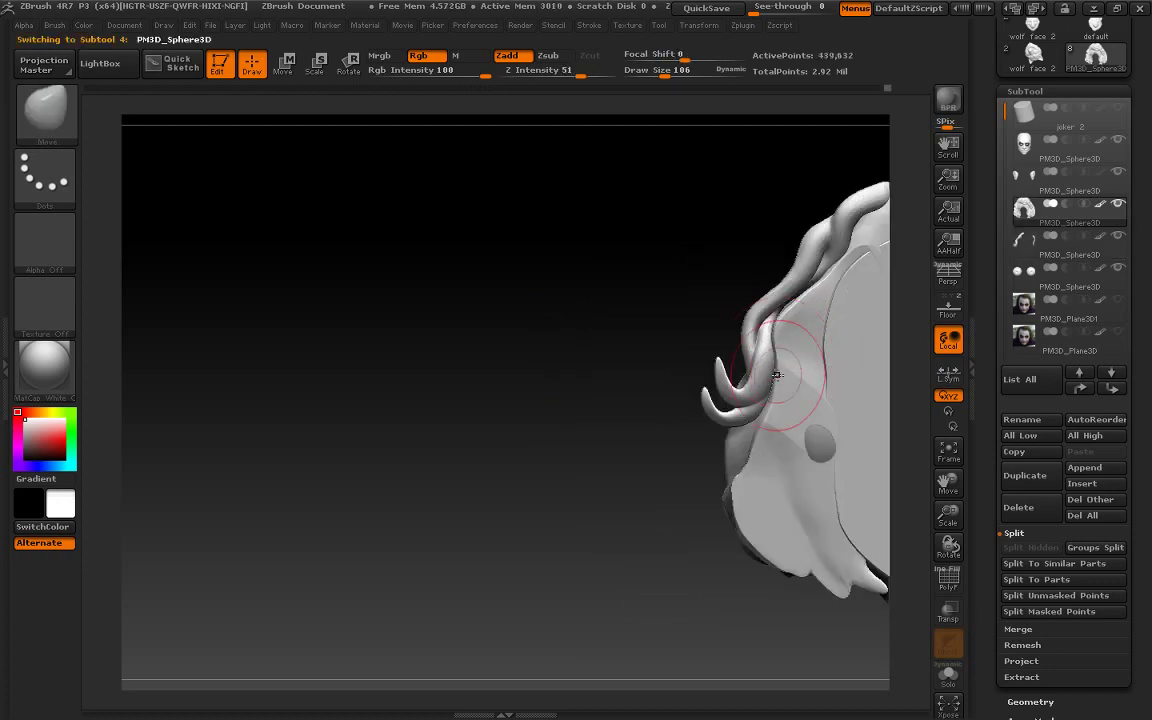
mouse_move(660, 440)
left_mouse_down()
mouse_move(872, 443)
mouse_move(956, 486)
mouse_move(905, 500)
mouse_move(870, 540)
left_mouse_up()
left_click(722, 376, "alt")
Trim the horn strands along a curve, reducing them to 49,392 active points
left_click(68, 118, "ctrl+shift")
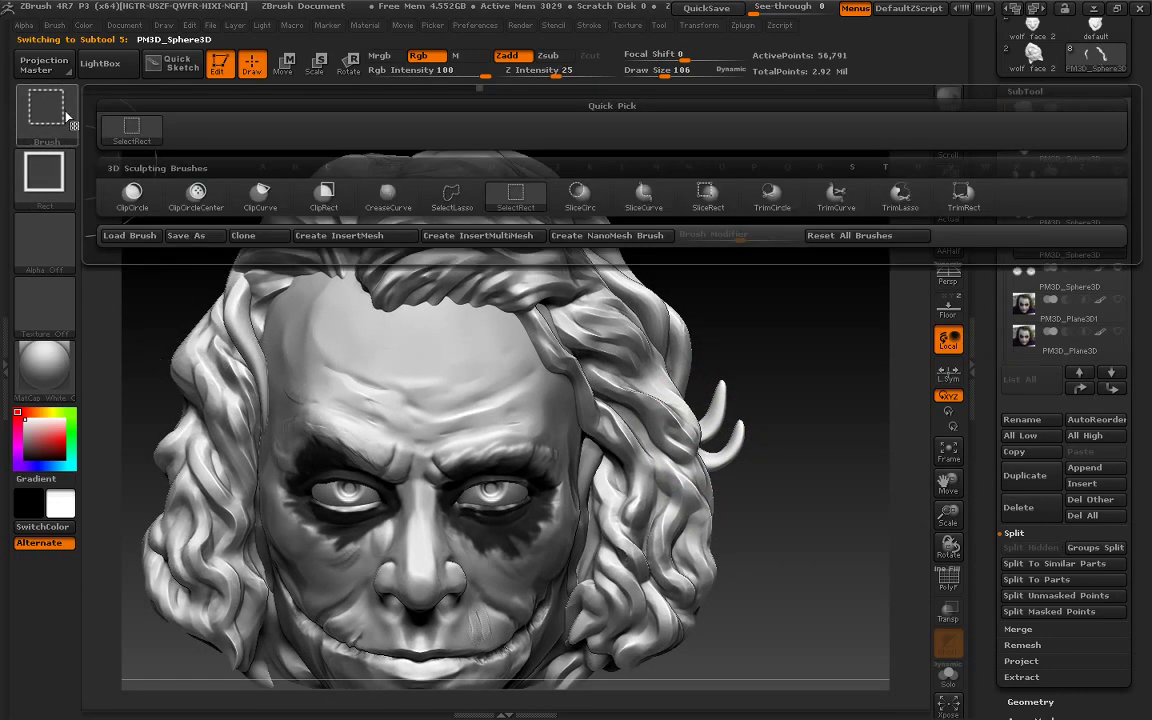
left_click(836, 195)
left_click_drag(797, 489, 855, 403, "ctrl+shift")
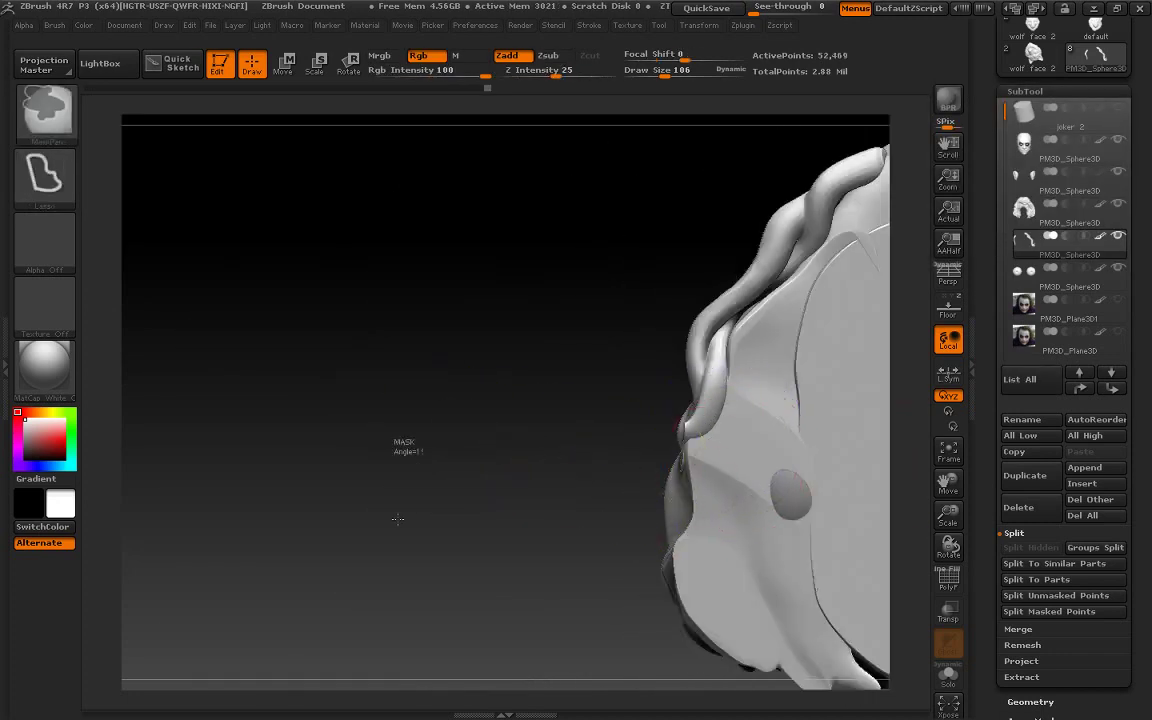
key("b")
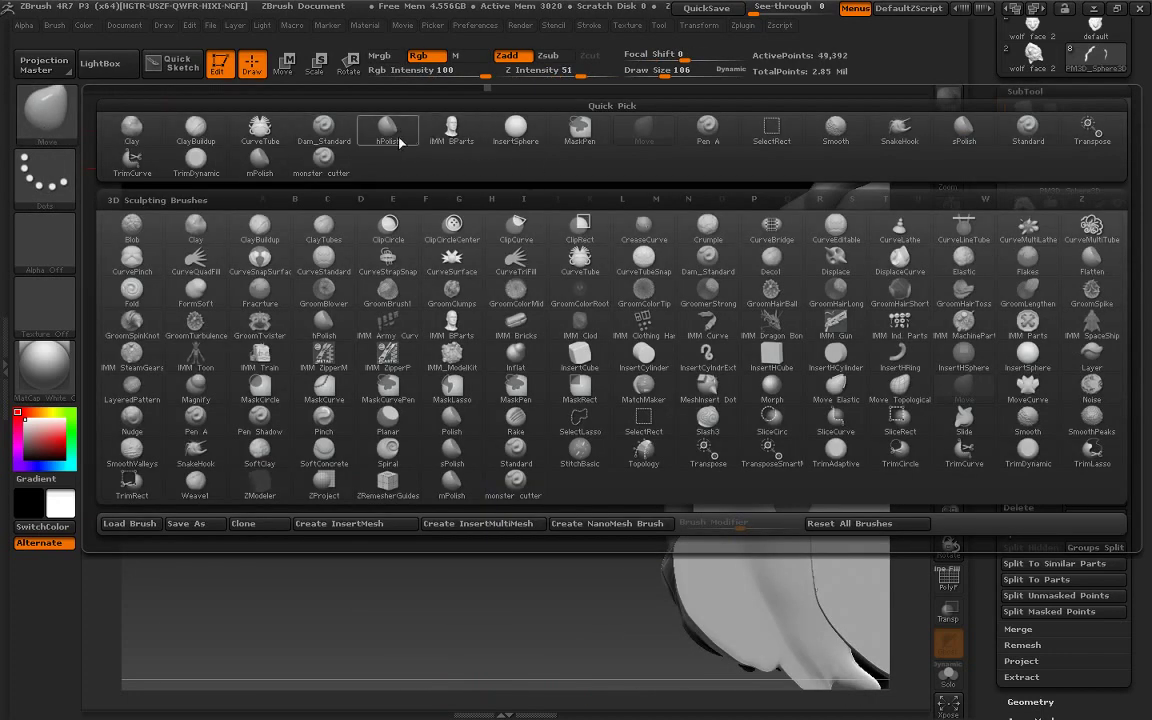
left_click(387, 130)
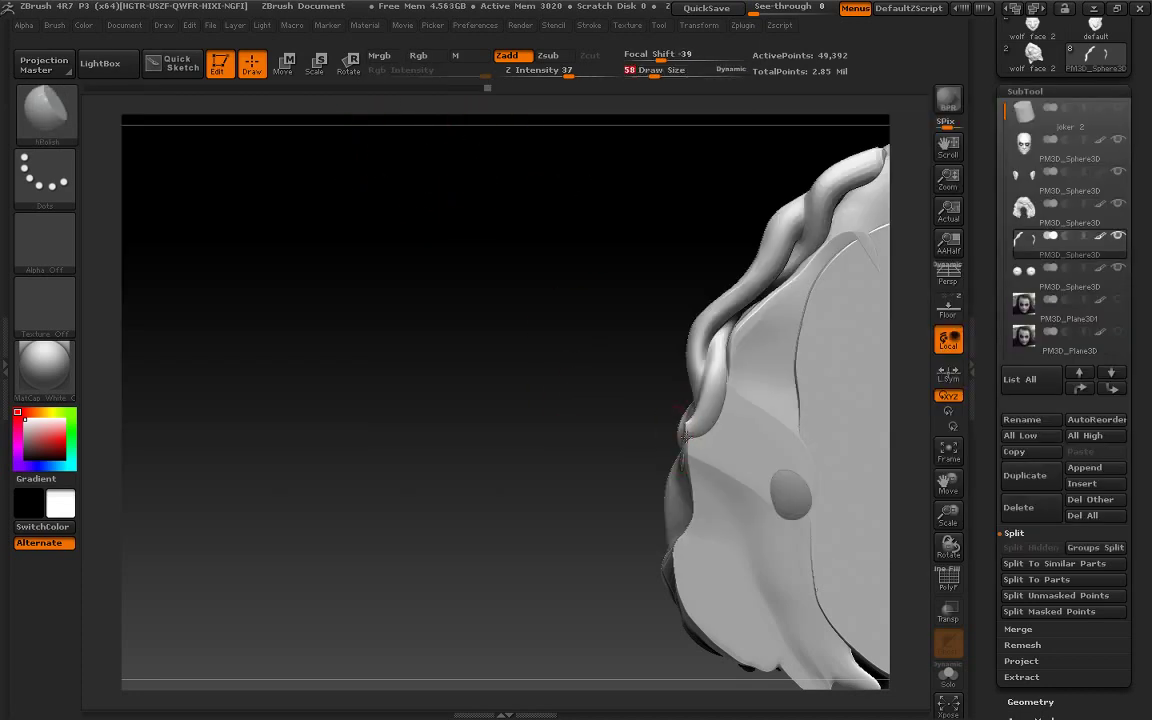
mouse_move(561, 465)
left_mouse_down()
mouse_move(668, 462)
mouse_move(818, 483)
left_mouse_up()
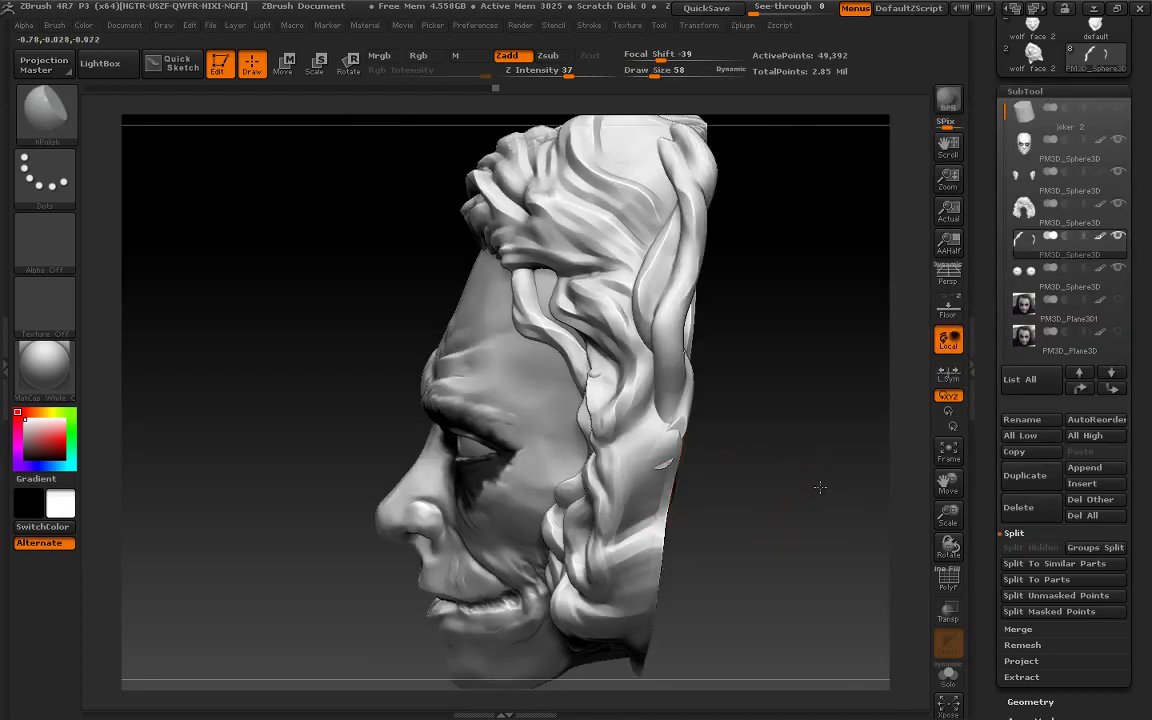
left_click(74, 110)
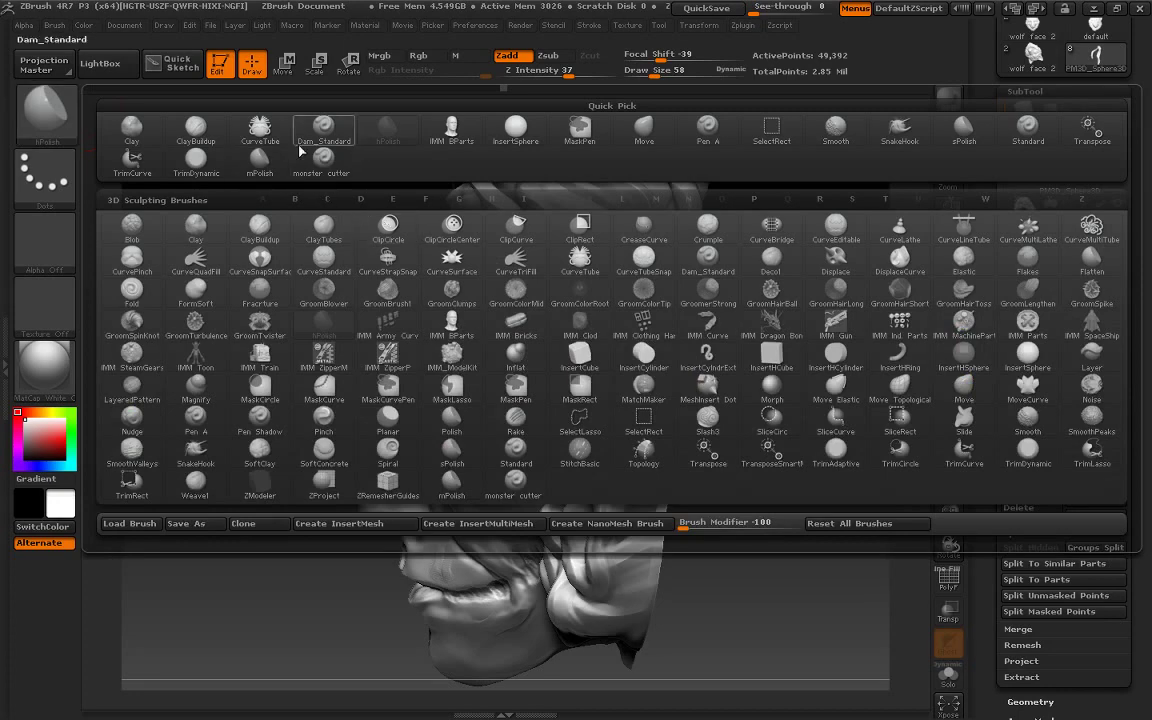
Build up ClayBuildup strokes on the hair strands beside the face at Draw Size 46
left_click(195, 126)
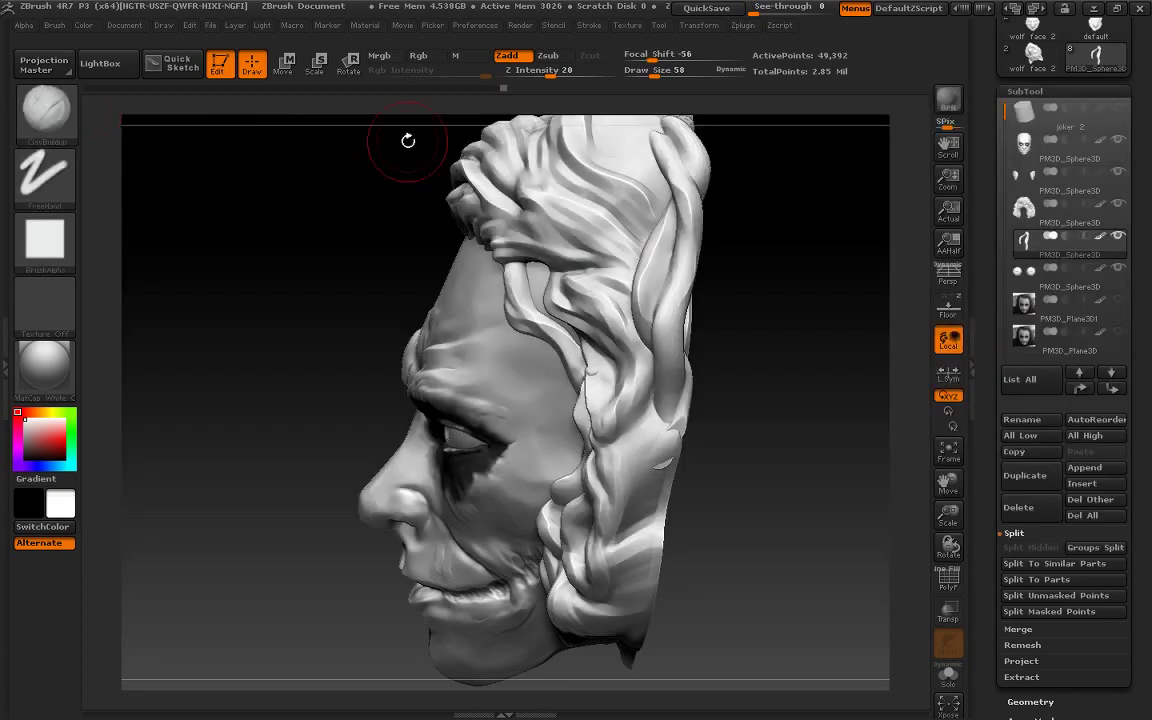
mouse_move(585, 395)
left_mouse_down()
mouse_move(560, 485)
mouse_move(535, 485)
left_mouse_up()
mouse_move(680, 400)
left_mouse_down()
mouse_move(762, 393)
mouse_move(656, 472)
left_mouse_up()
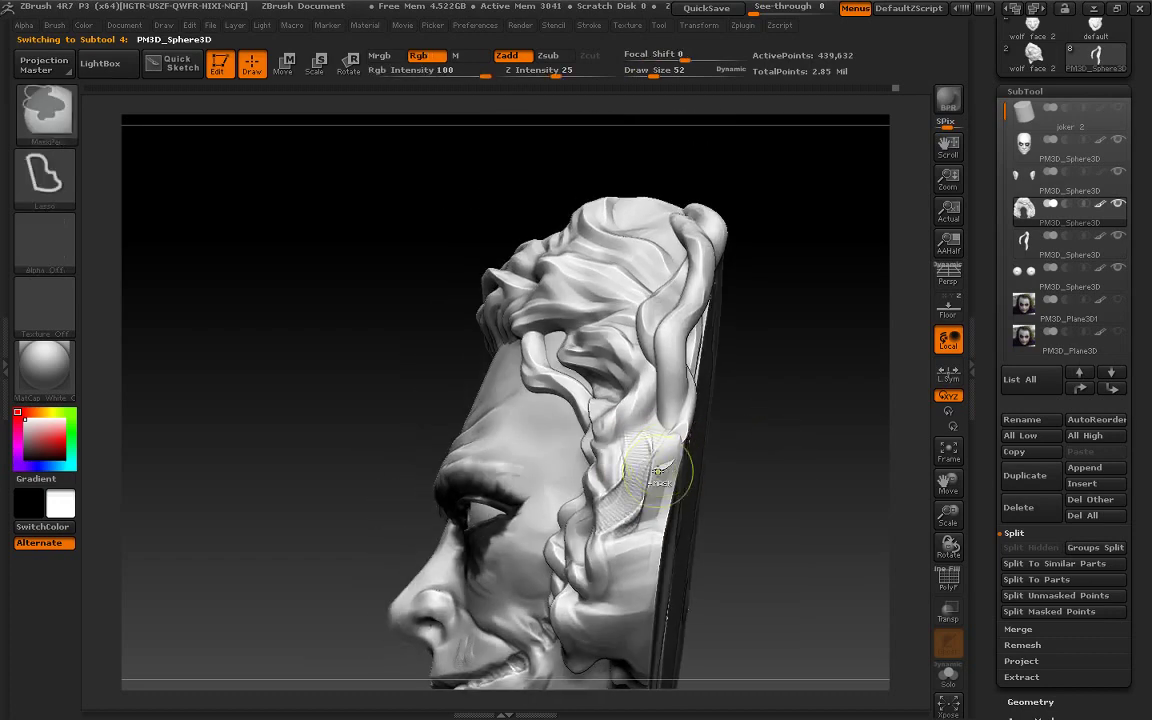
left_click_drag(600, 395, 545, 482)
left_click_drag(683, 72, 672, 72)
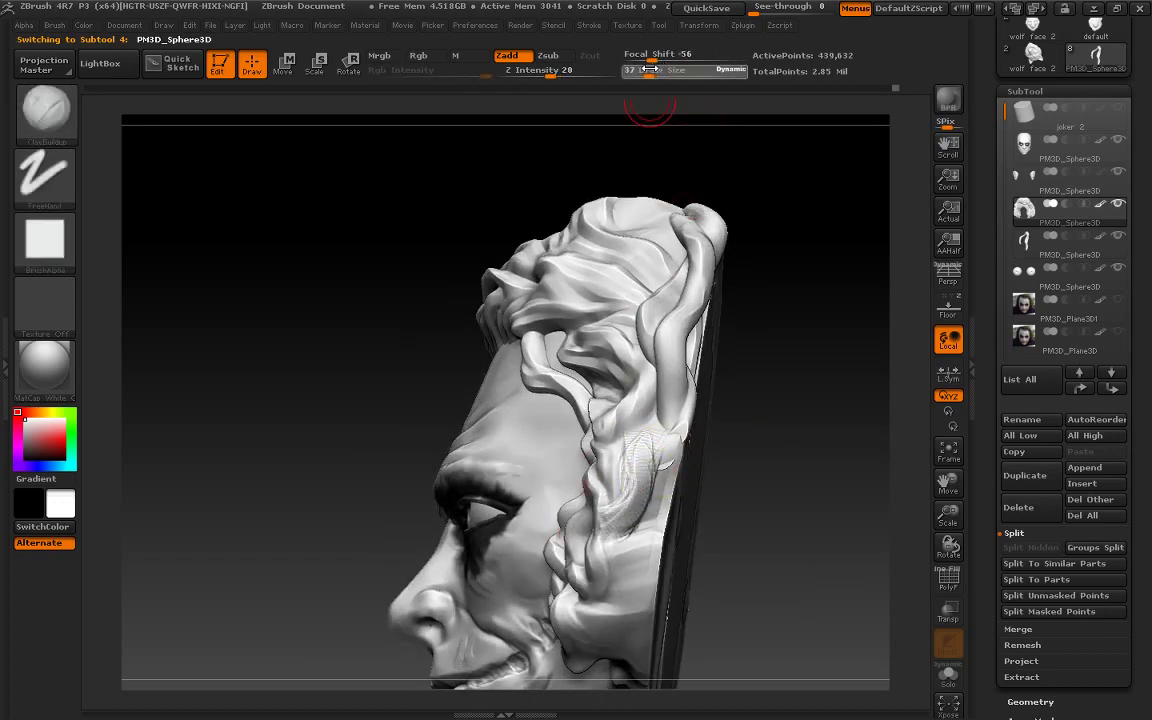
left_click_drag(820, 300, 870, 320)
left_click_drag(580, 420, 545, 510)
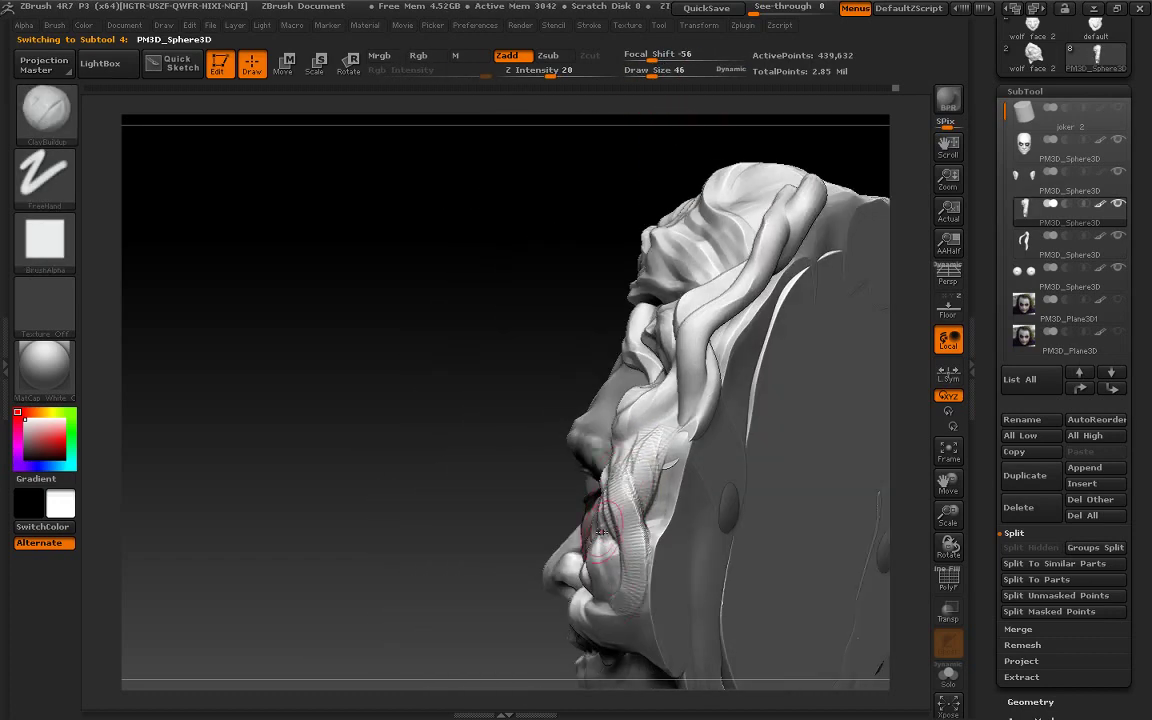
left_click_drag(471, 535, 805, 522)
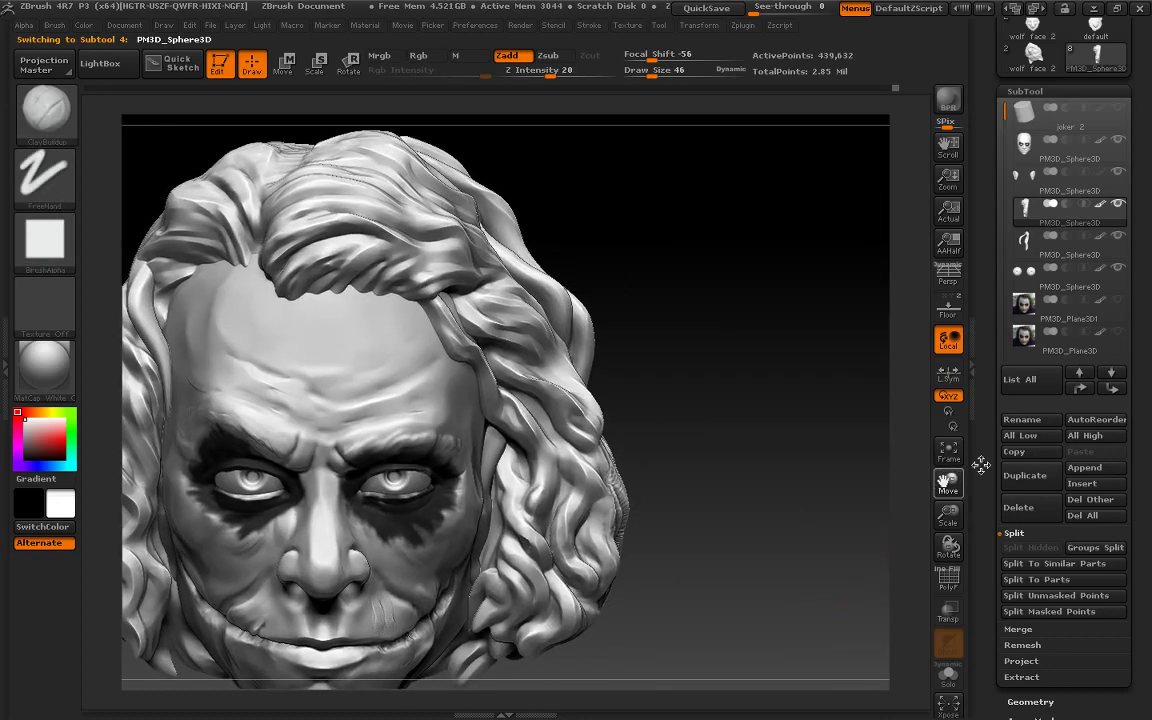
left_click_drag(948, 483, 917, 412)
left_click_drag(948, 522, 845, 450)
mouse_move(948, 483)
left_mouse_down()
mouse_move(955, 492)
mouse_move(915, 476)
left_mouse_up()
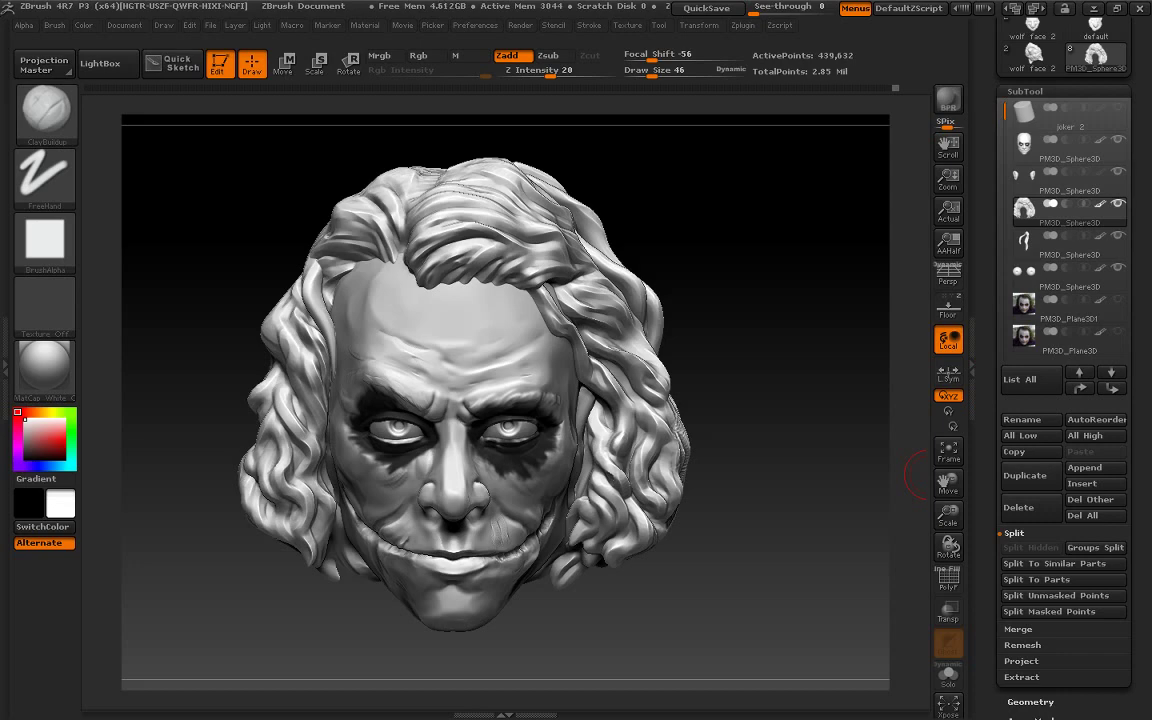
Pick hPolish and make the face subtool active
key("b")
left_click(404, 148)
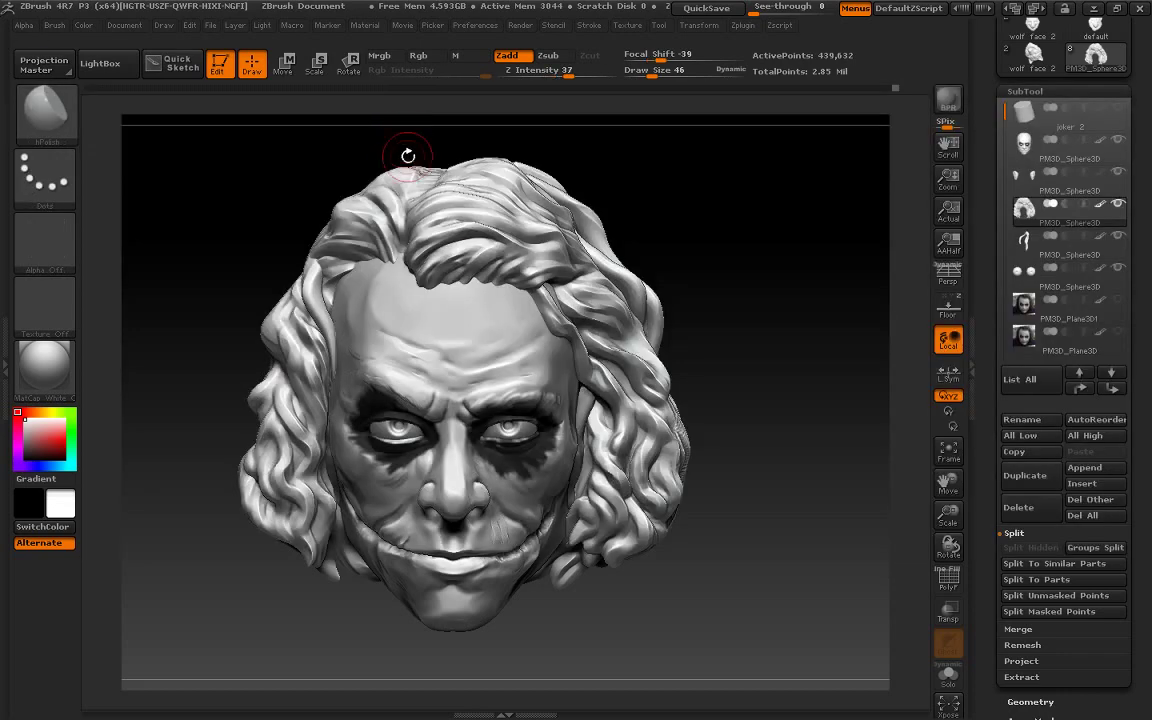
left_click(540, 350, "alt")
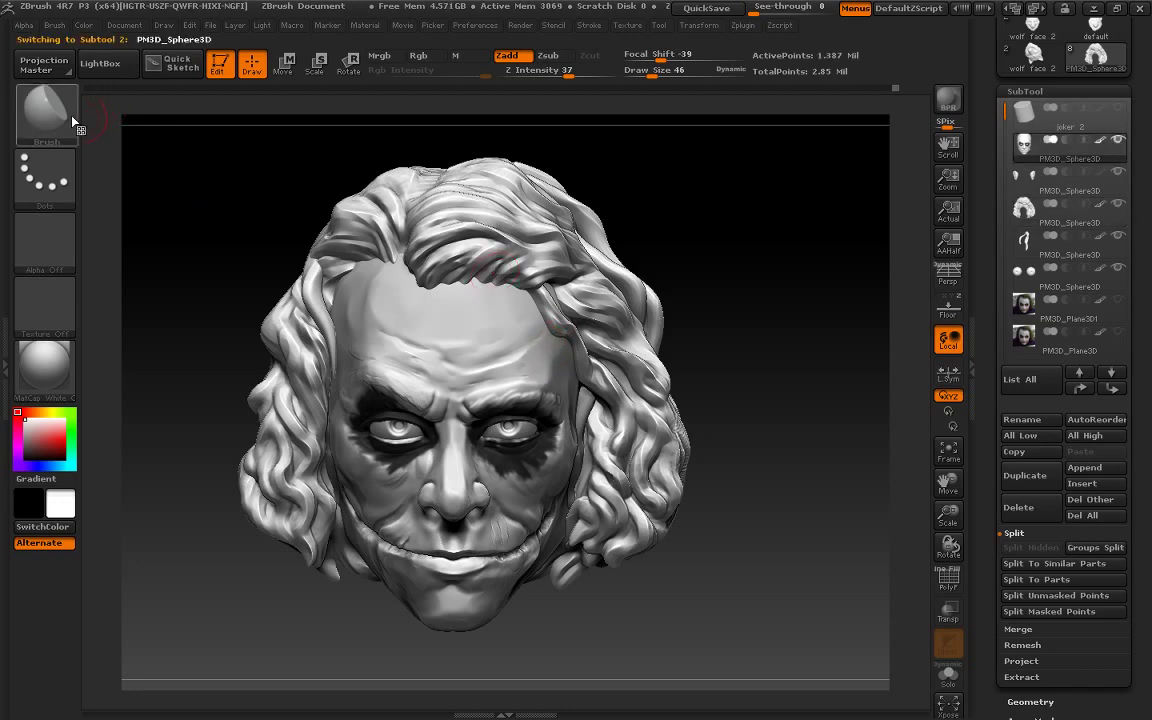
Carve and deepen a forehead crease toward the hairline with the monster cutter brush
left_click(45, 112)
left_click(292, 132)
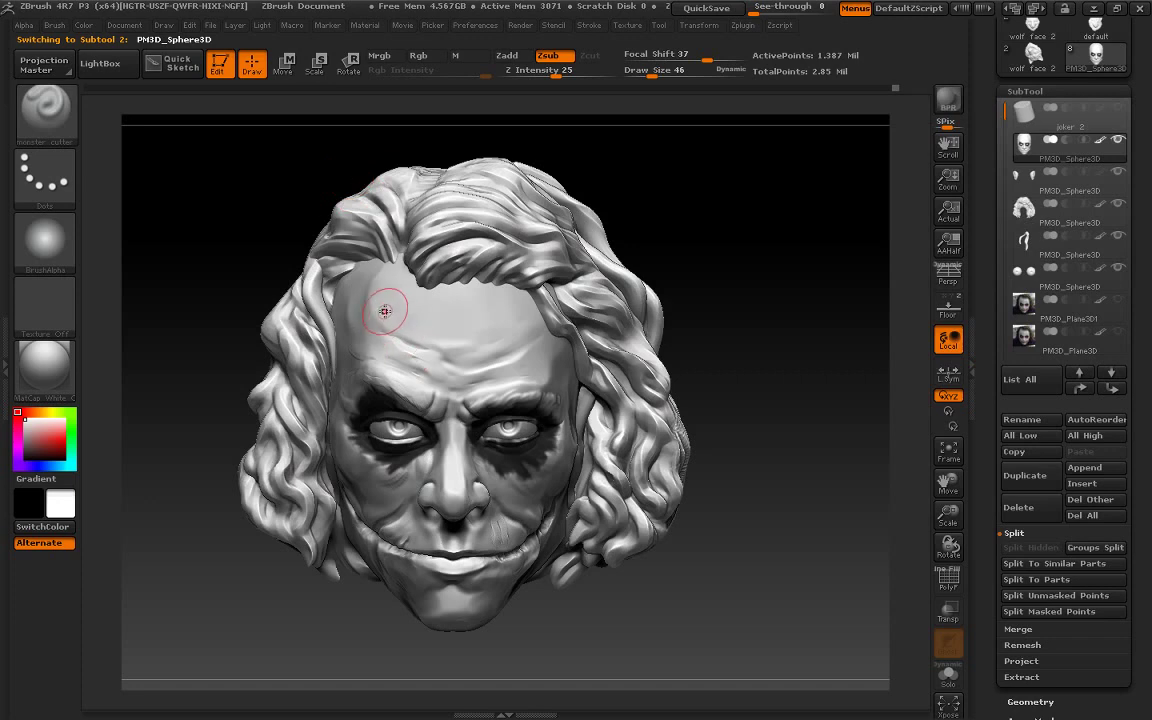
left_click_drag(335, 285, 471, 367)
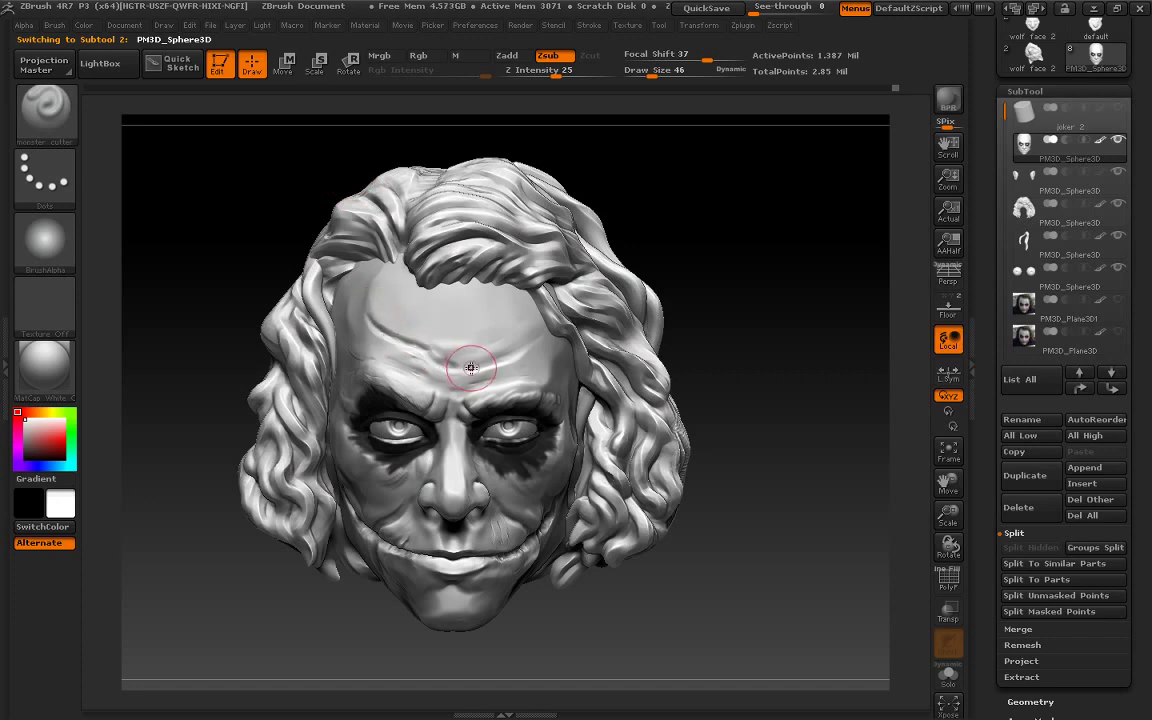
left_click_drag(380, 300, 562, 308)
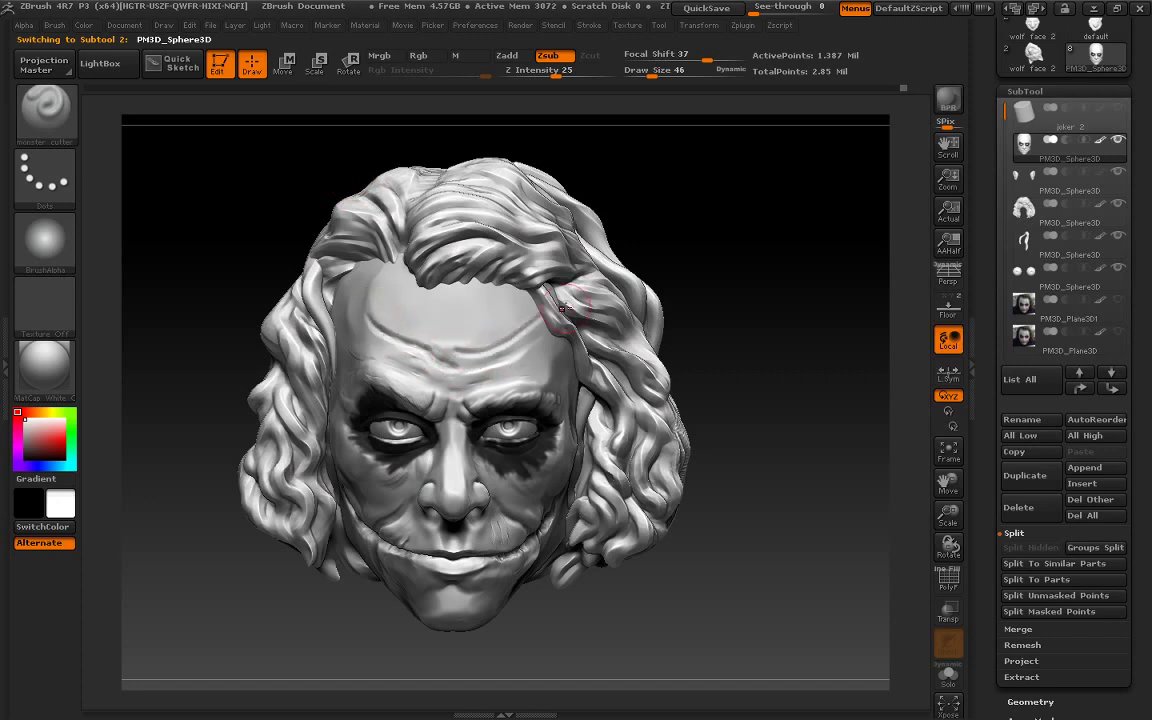
key("shift")
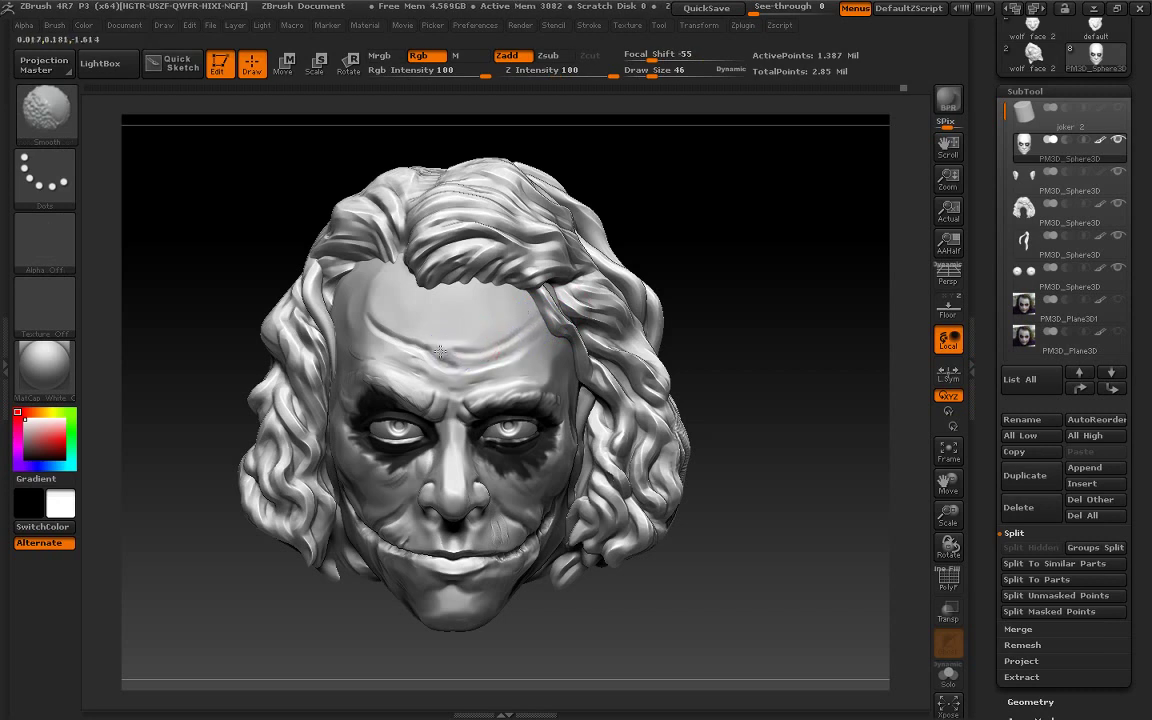
key("ctrl")
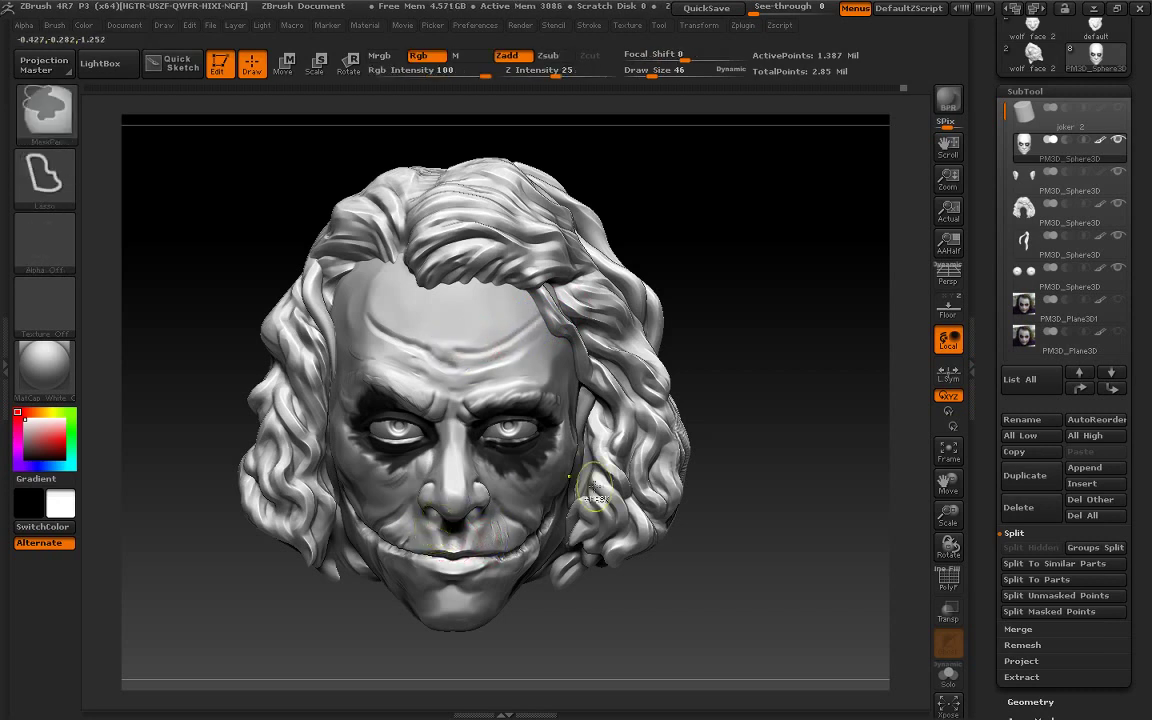
Show the Joker reference and carve two forehead creases matching it
left_click(948, 308)
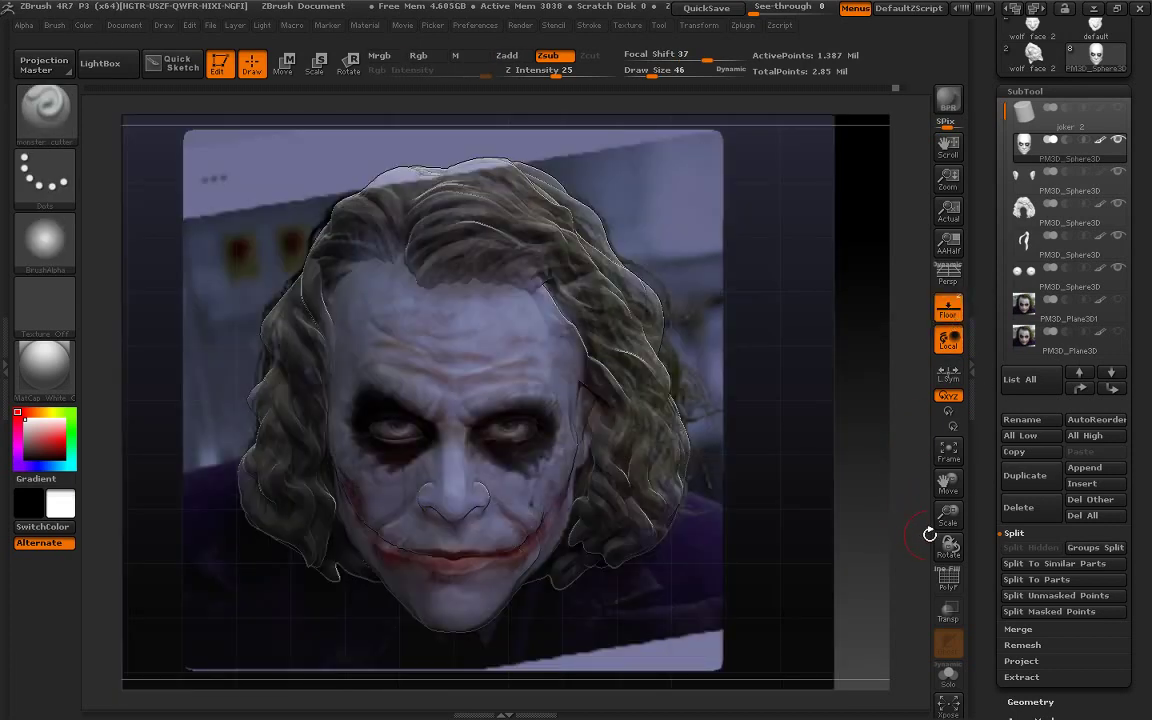
left_click_drag(930, 534, 928, 571)
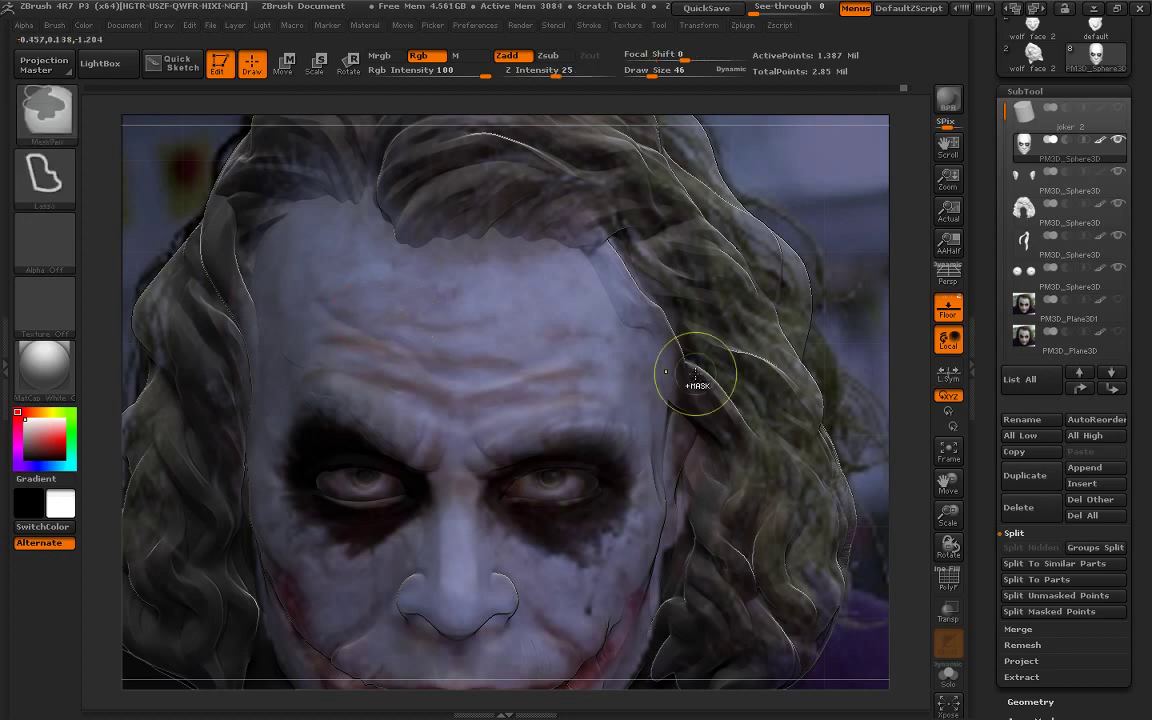
left_click_drag(321, 339, 511, 372)
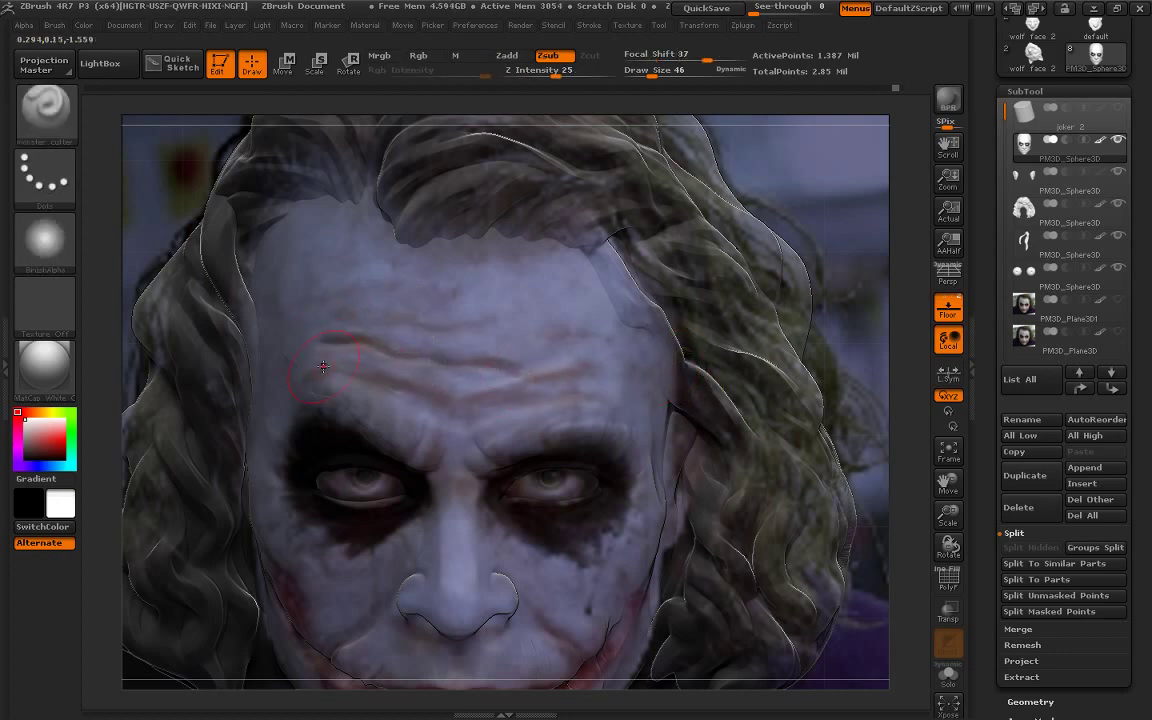
mouse_move(308, 373)
left_mouse_down()
mouse_move(491, 404)
mouse_move(580, 372)
left_mouse_up()
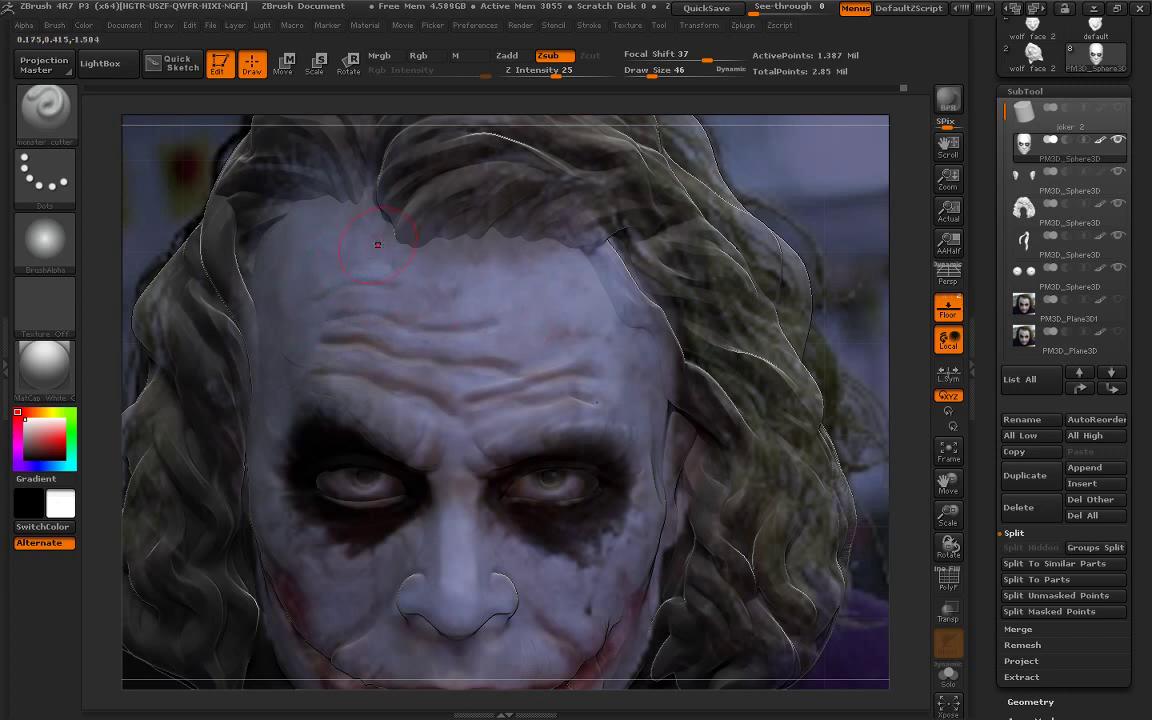
Set Draw Size to 19 and toggle Transp on and off to compare with the reference
type("s19")
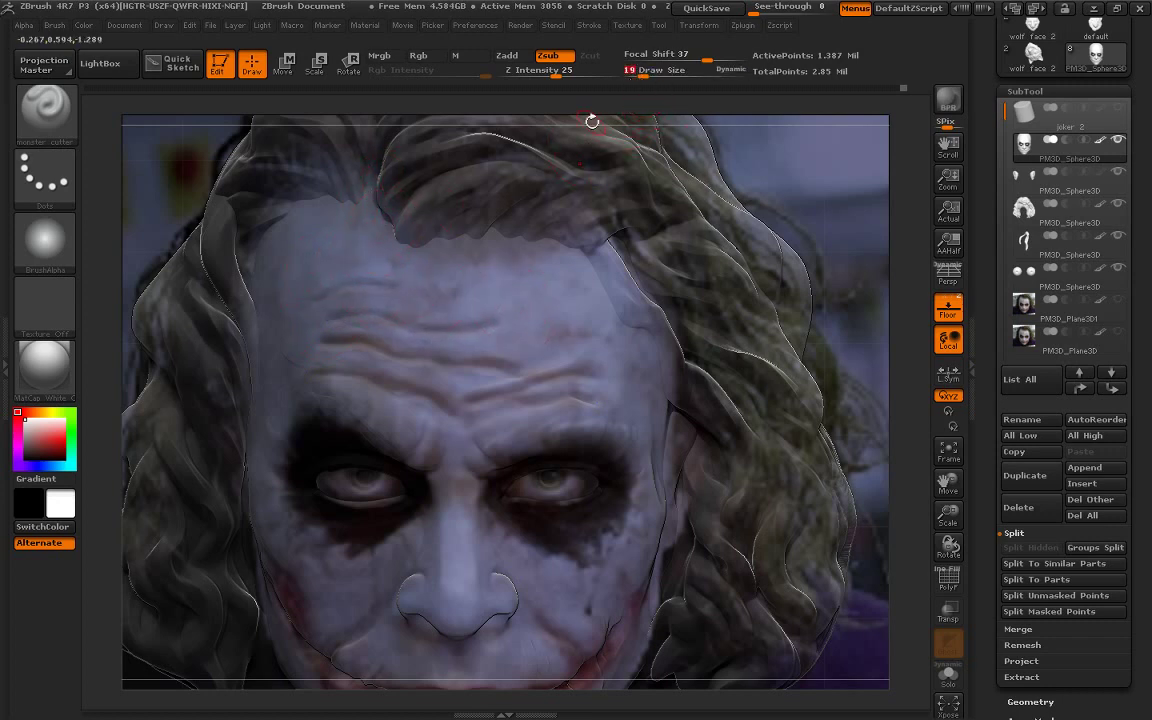
key("Return")
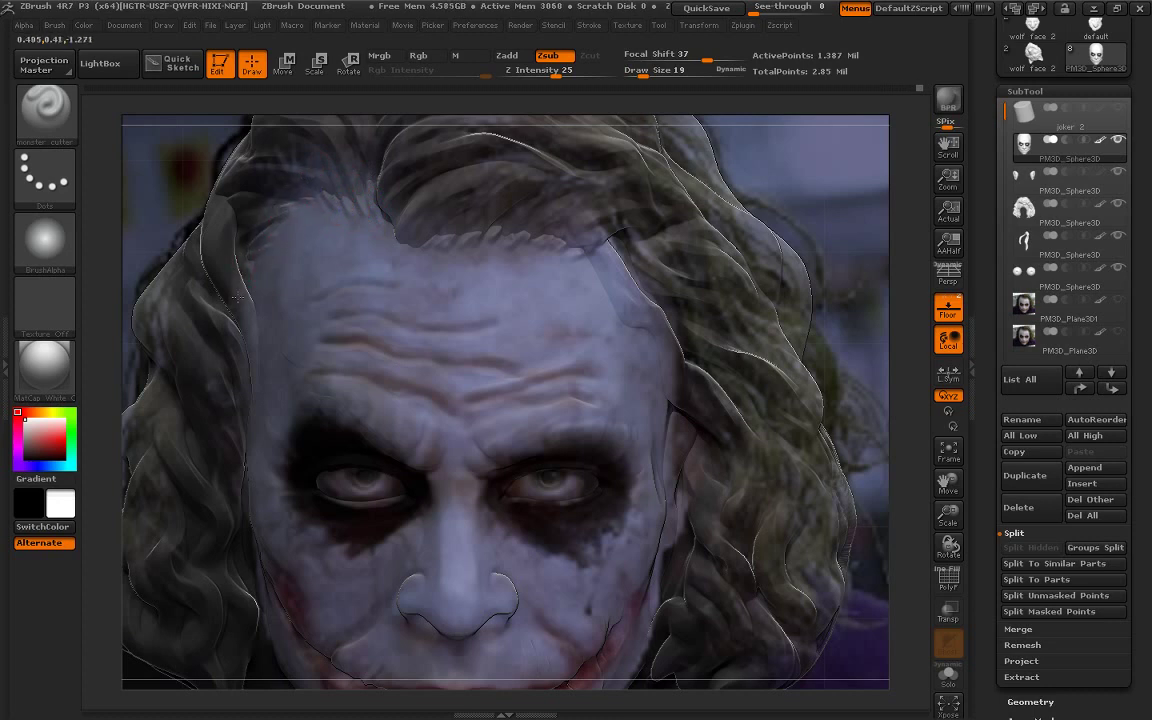
left_click(950, 612)
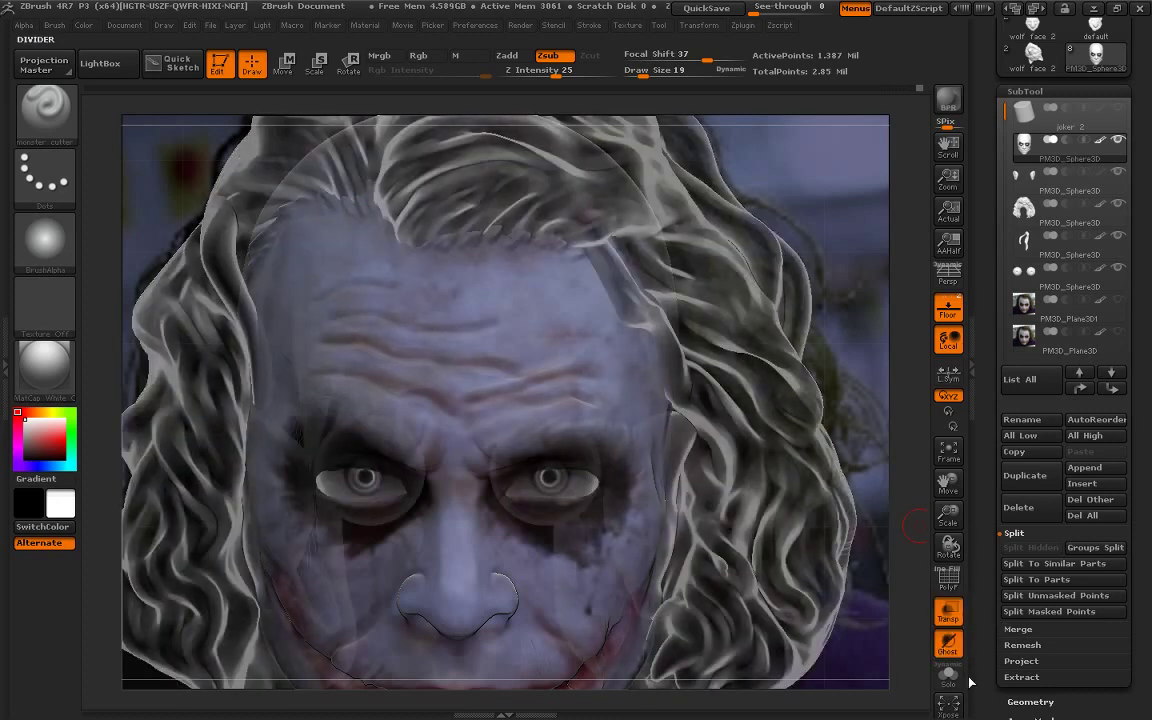
left_click(948, 612)
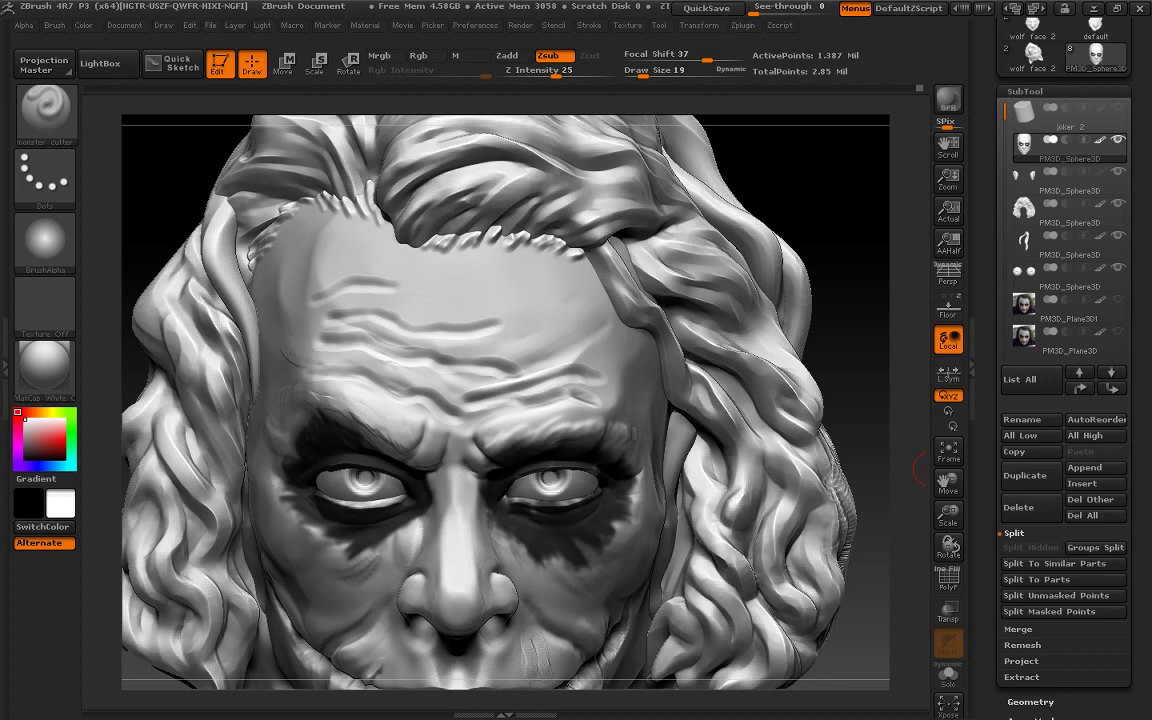
Zoom in on the face and raise a ClayBuildup wrinkle ridge across the forehead
key("f")
left_click_drag(915, 470, 925, 502)
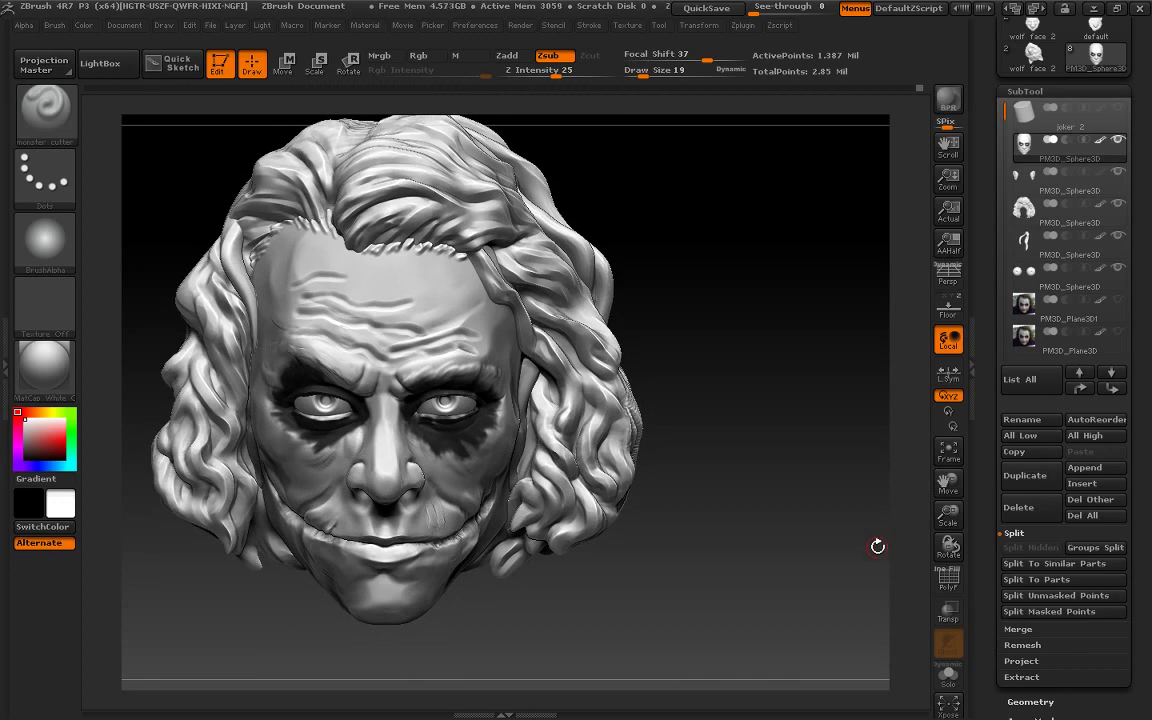
mouse_move(742, 588)
left_mouse_down()
mouse_move(183, 498)
mouse_move(744, 595)
left_mouse_up()
left_click_drag(941, 513, 944, 440)
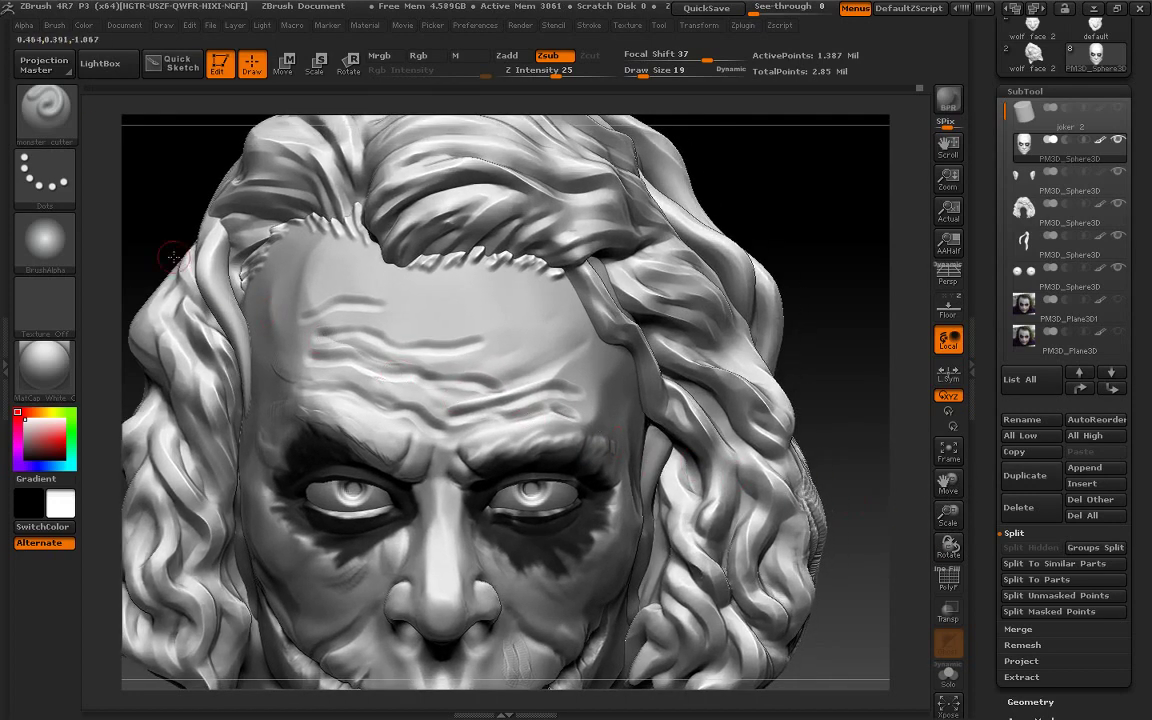
left_click(56, 128)
left_click(186, 125)
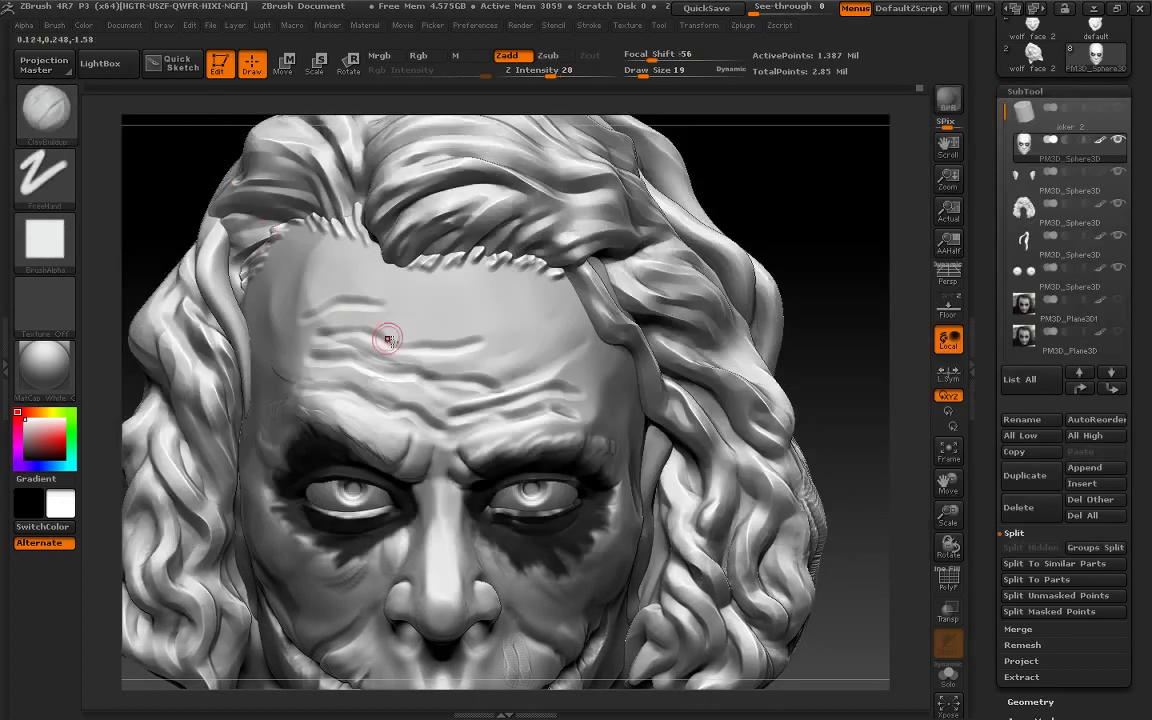
left_click_drag(319, 329, 425, 336)
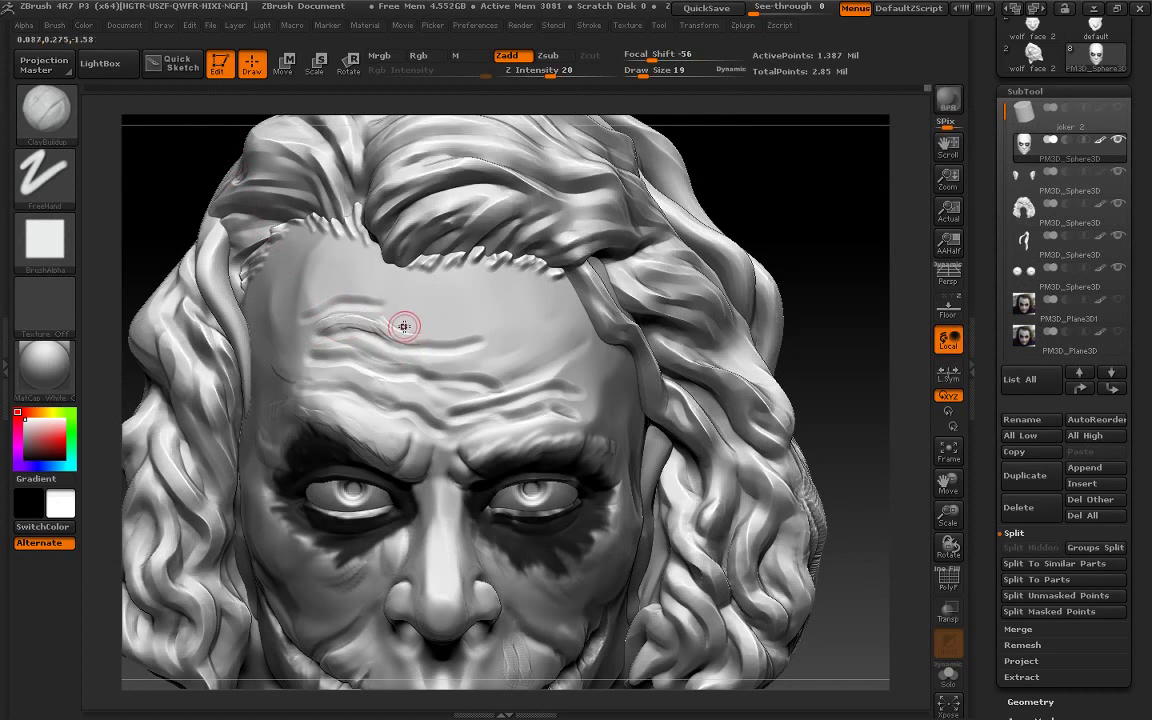
Smooth away the new forehead ridge and soften the right brow
key("shift")
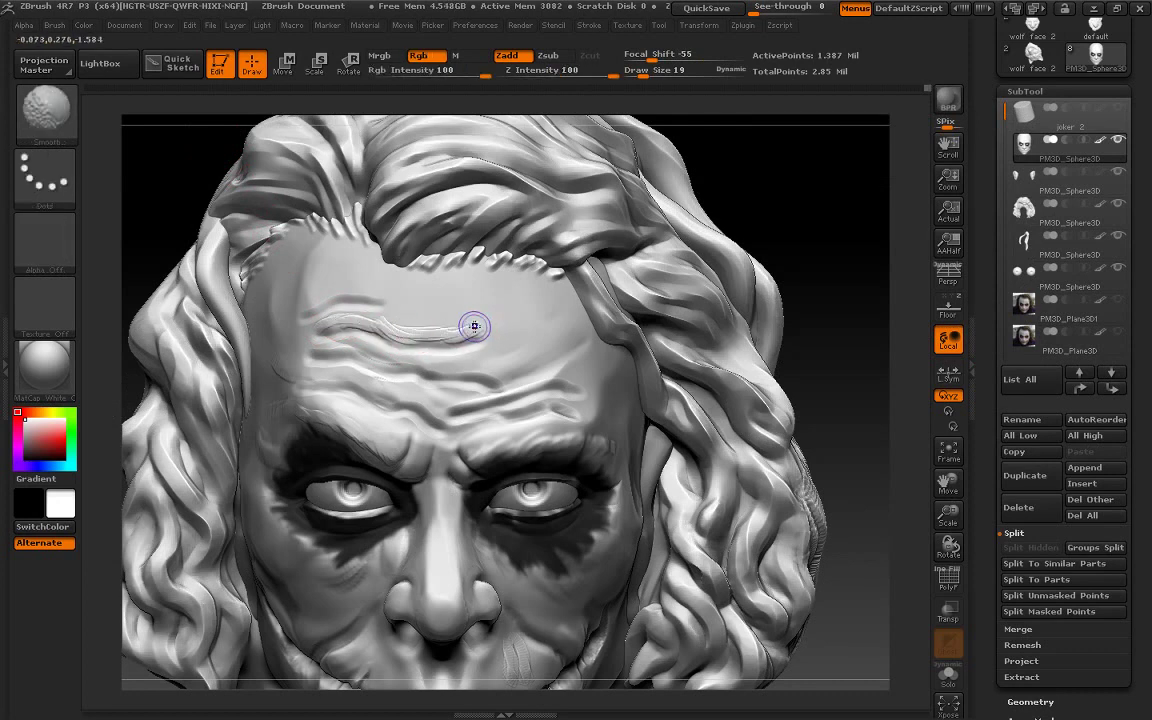
left_click_drag(414, 329, 448, 311, "shift")
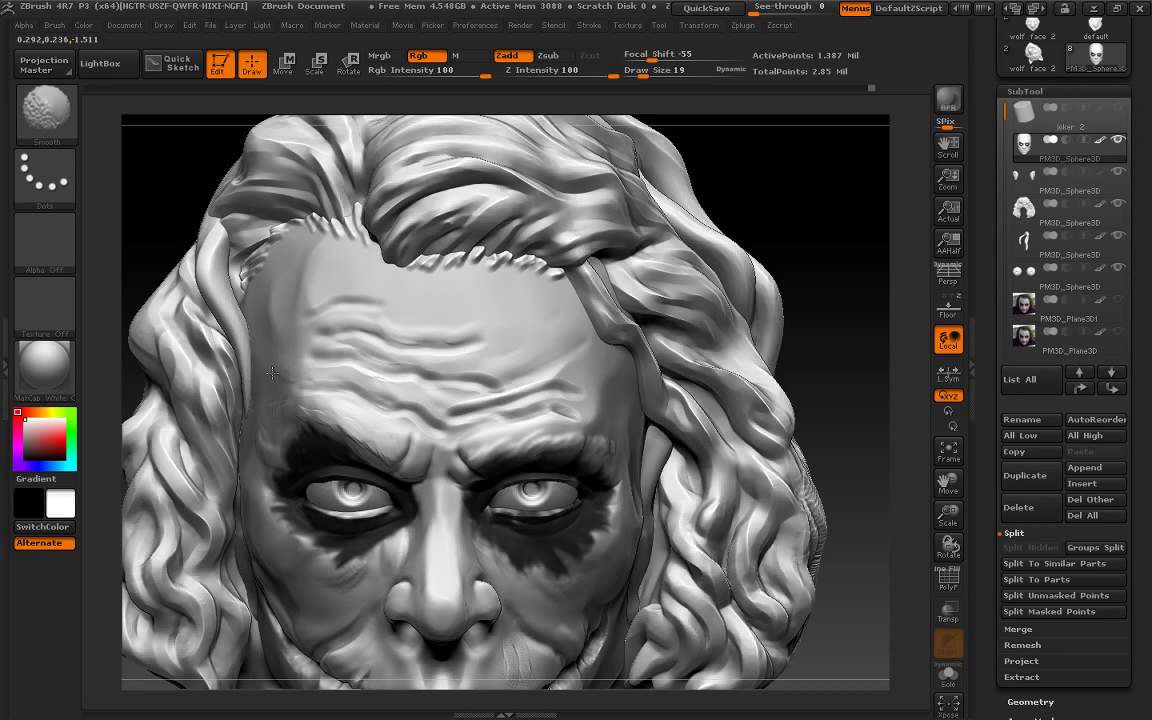
left_click_drag(505, 418, 590, 401)
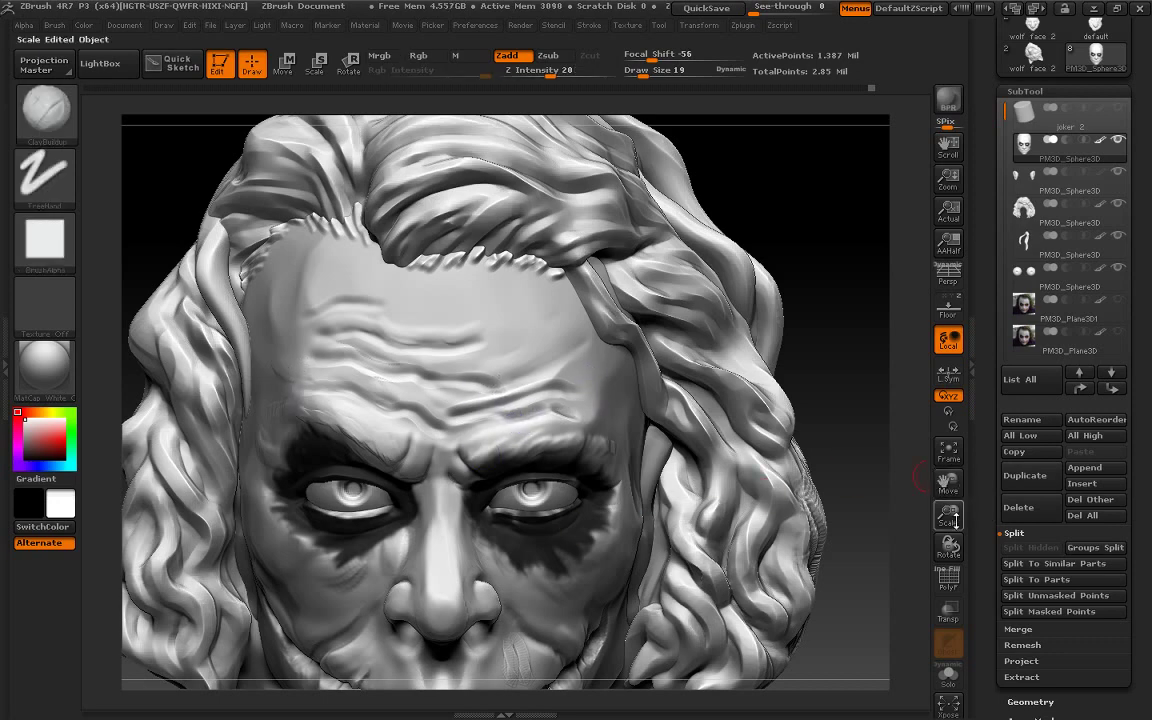
mouse_move(948, 515)
left_mouse_down()
mouse_move(919, 450)
mouse_move(908, 471)
left_mouse_up()
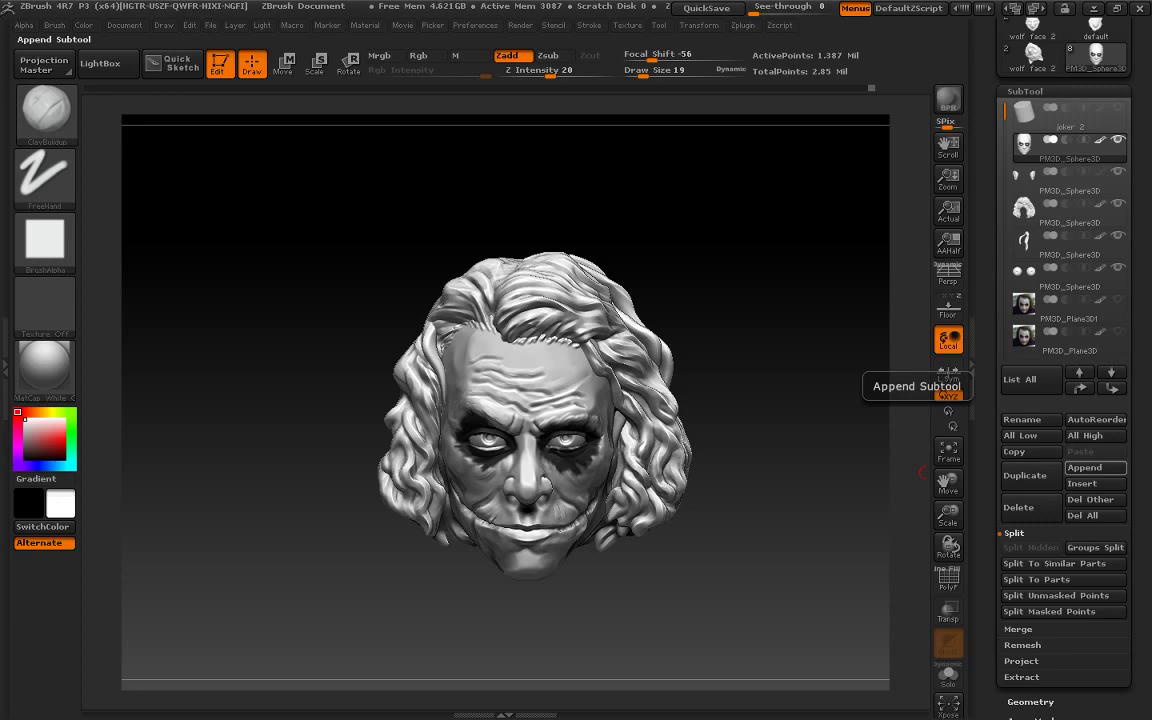
left_click_drag(946, 514, 938, 517)
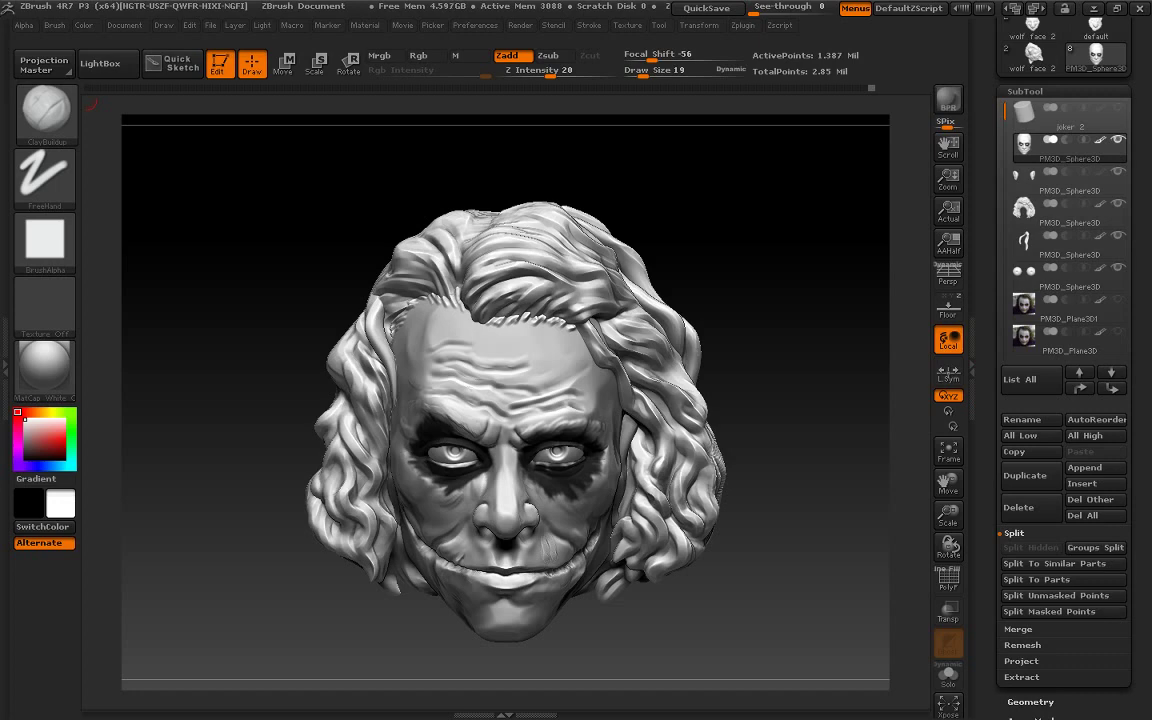
left_click_drag(948, 515, 948, 480)
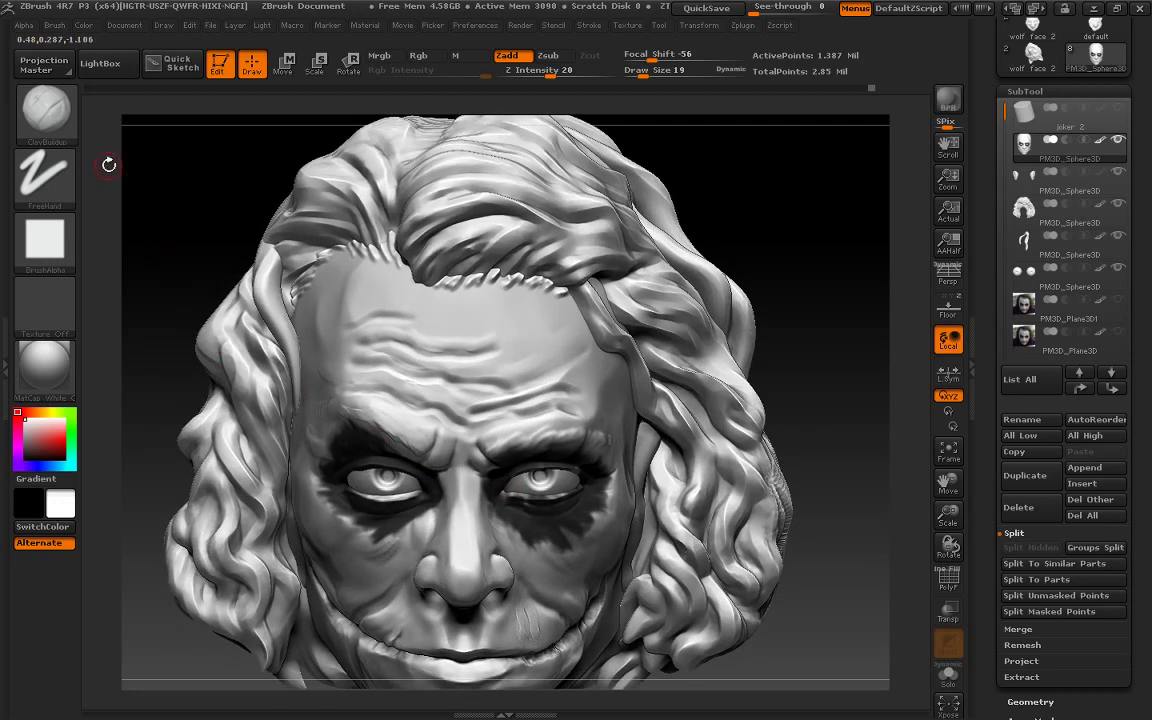
Carve a wrinkle along the forehead hairline with Dam_Standard at Z Intensity 15, Draw Size 49
left_click(45, 110)
left_click(323, 128)
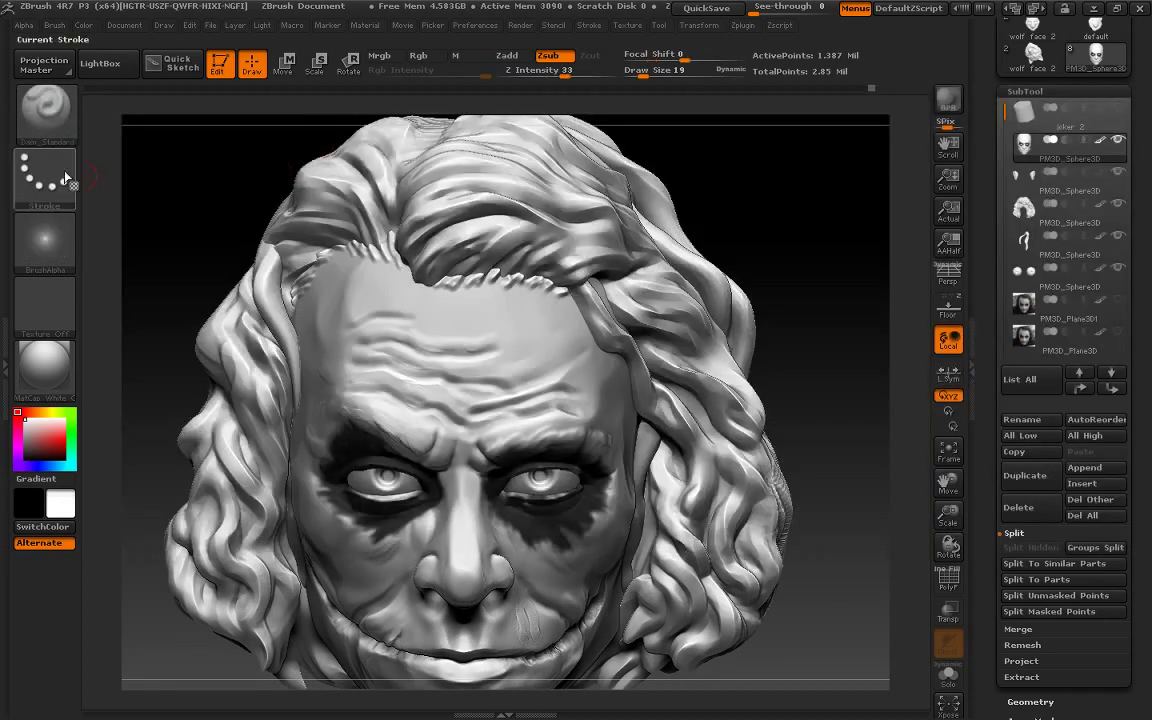
left_click_drag(565, 75, 543, 75)
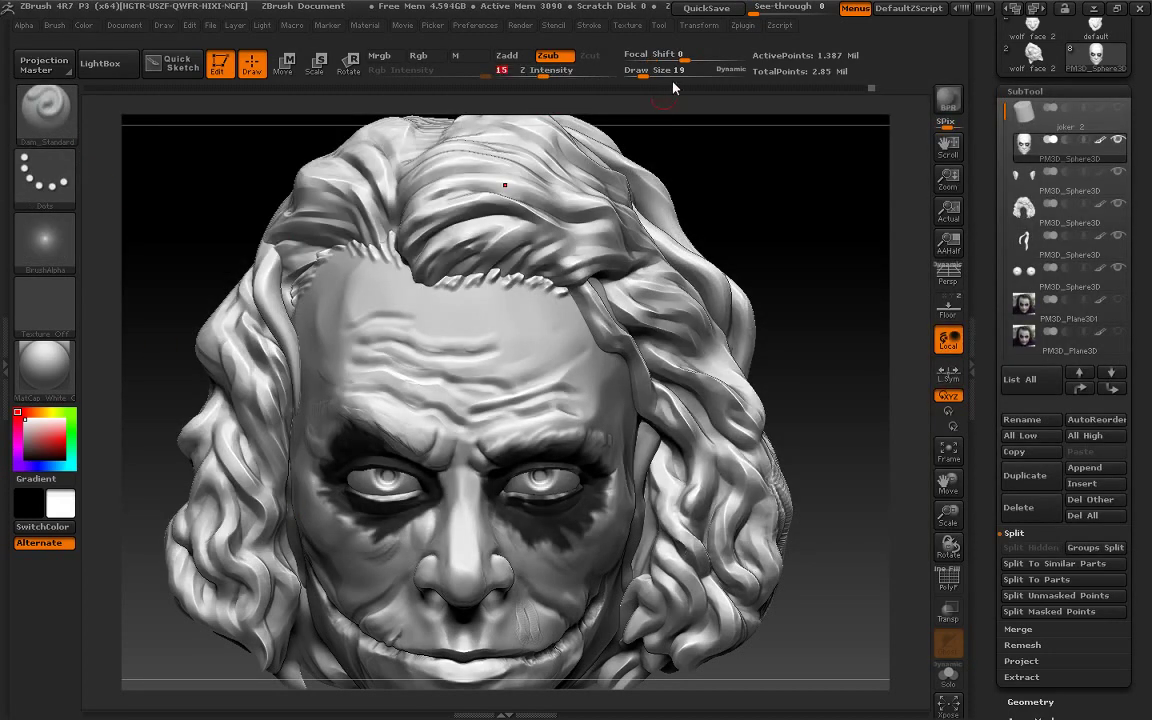
left_click_drag(643, 75, 652, 75)
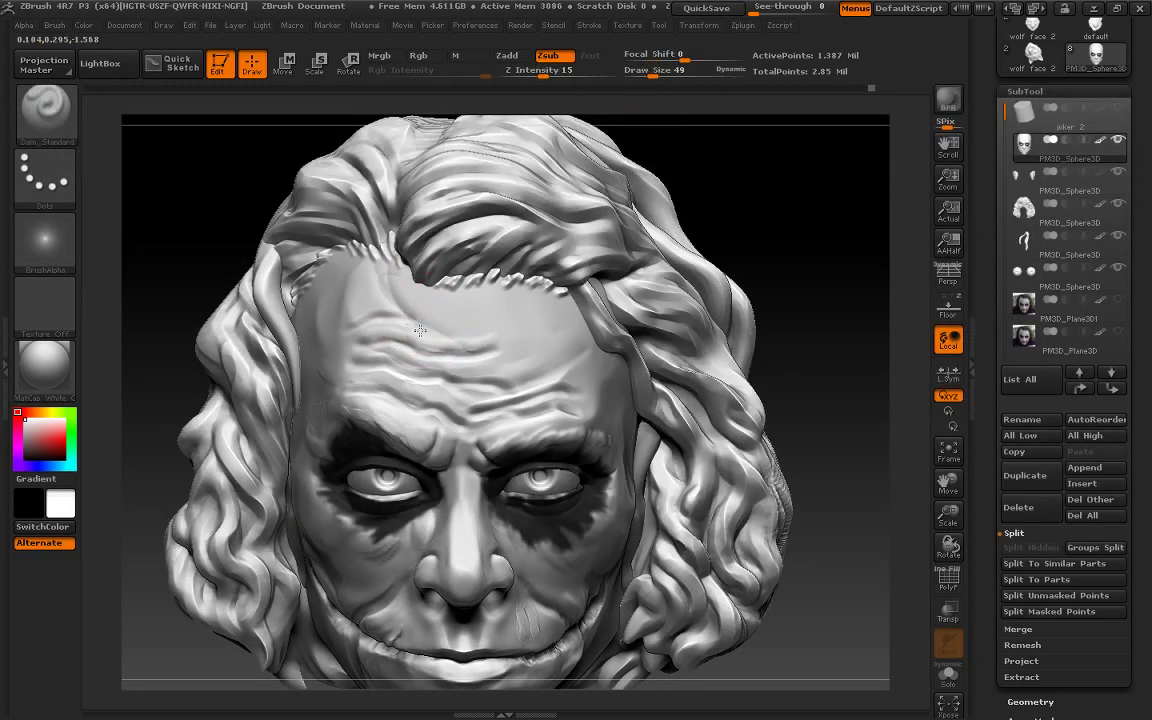
mouse_move(440, 318)
left_mouse_down()
mouse_move(381, 278)
mouse_move(553, 305)
mouse_move(483, 324)
mouse_move(527, 308)
mouse_move(493, 347)
mouse_move(515, 320)
mouse_move(441, 350)
mouse_move(365, 305)
mouse_move(420, 313)
mouse_move(347, 356)
mouse_move(362, 334)
mouse_move(448, 326)
mouse_move(335, 345)
mouse_move(461, 341)
left_mouse_up()
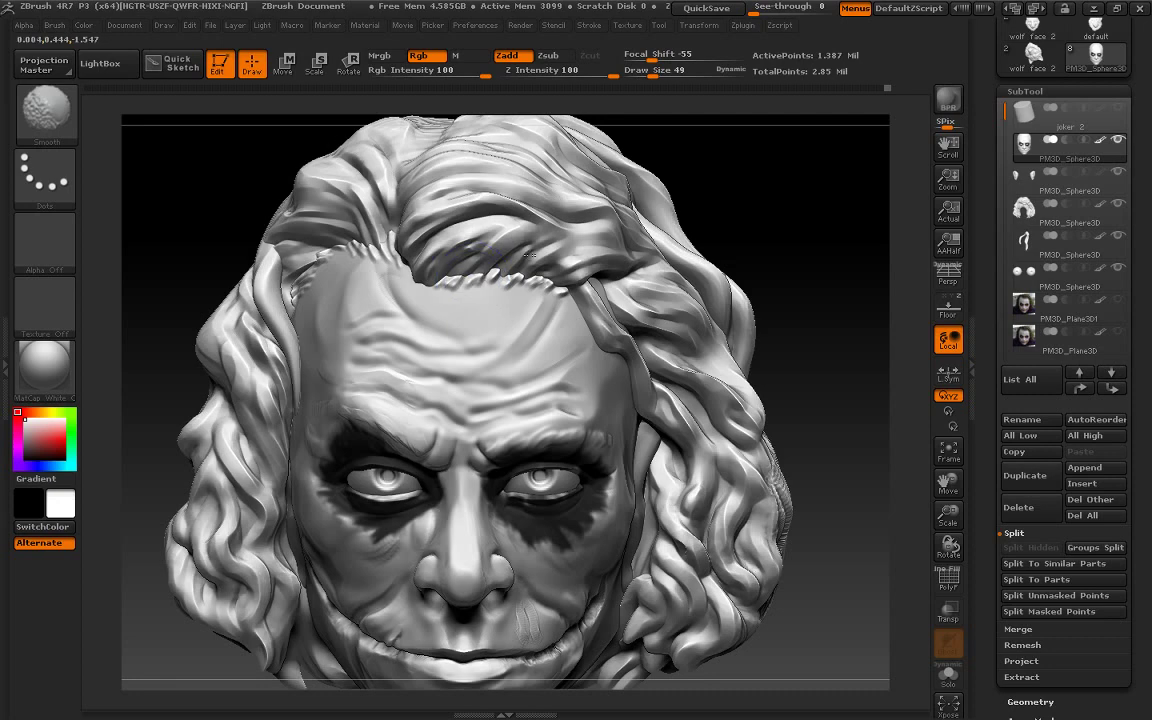
Smooth the wrinkles, then carve a vertical crease between the brows at Draw Size 32
mouse_move(855, 490)
left_mouse_down()
mouse_move(937, 475)
mouse_move(915, 509)
left_mouse_up()
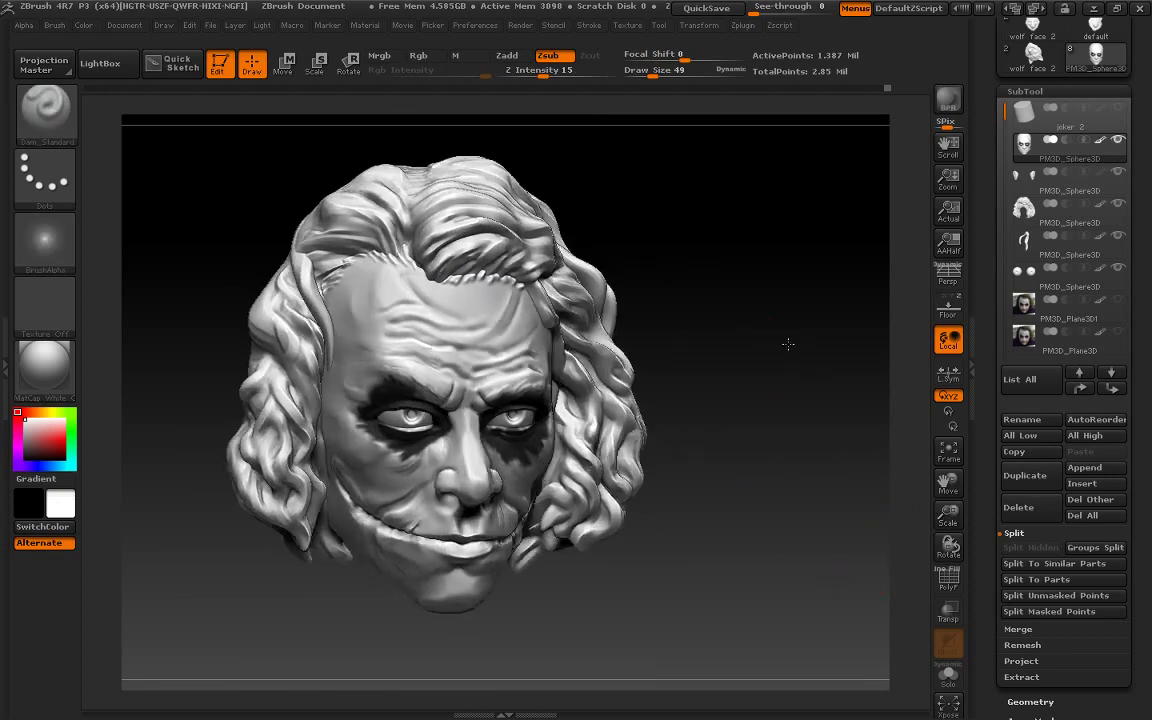
left_click_drag(862, 576, 372, 378)
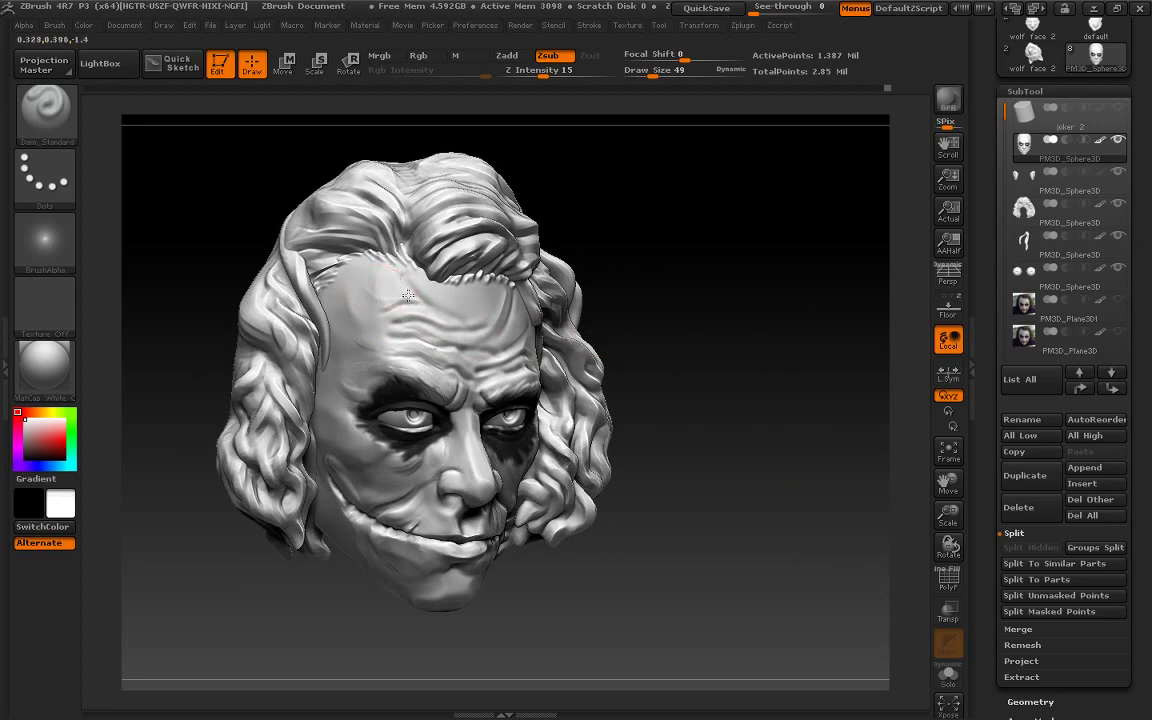
key("shift")
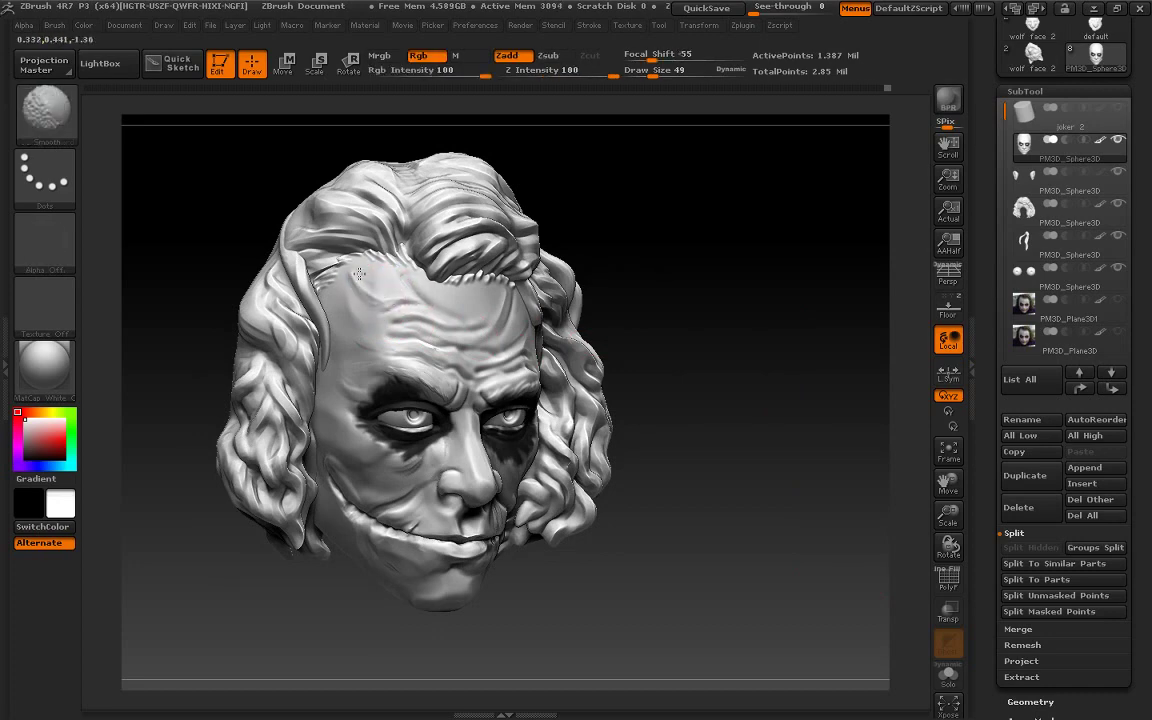
left_click_drag(689, 334, 846, 363, "shift")
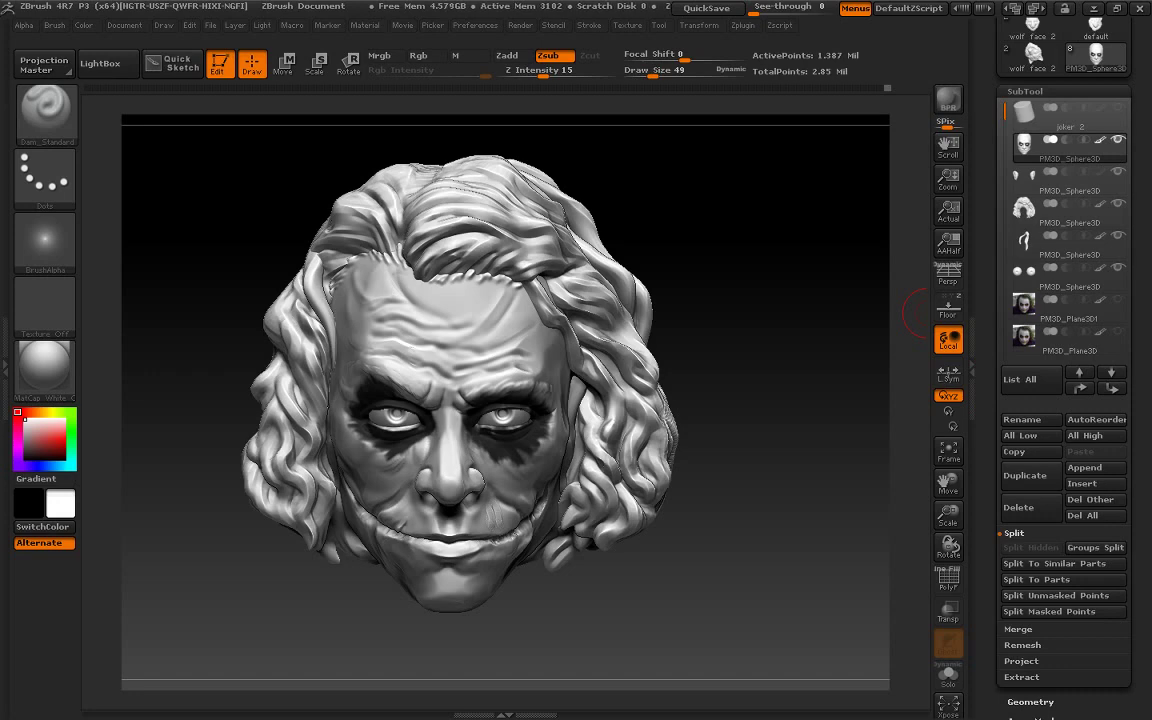
left_click_drag(853, 455, 853, 490, "alt")
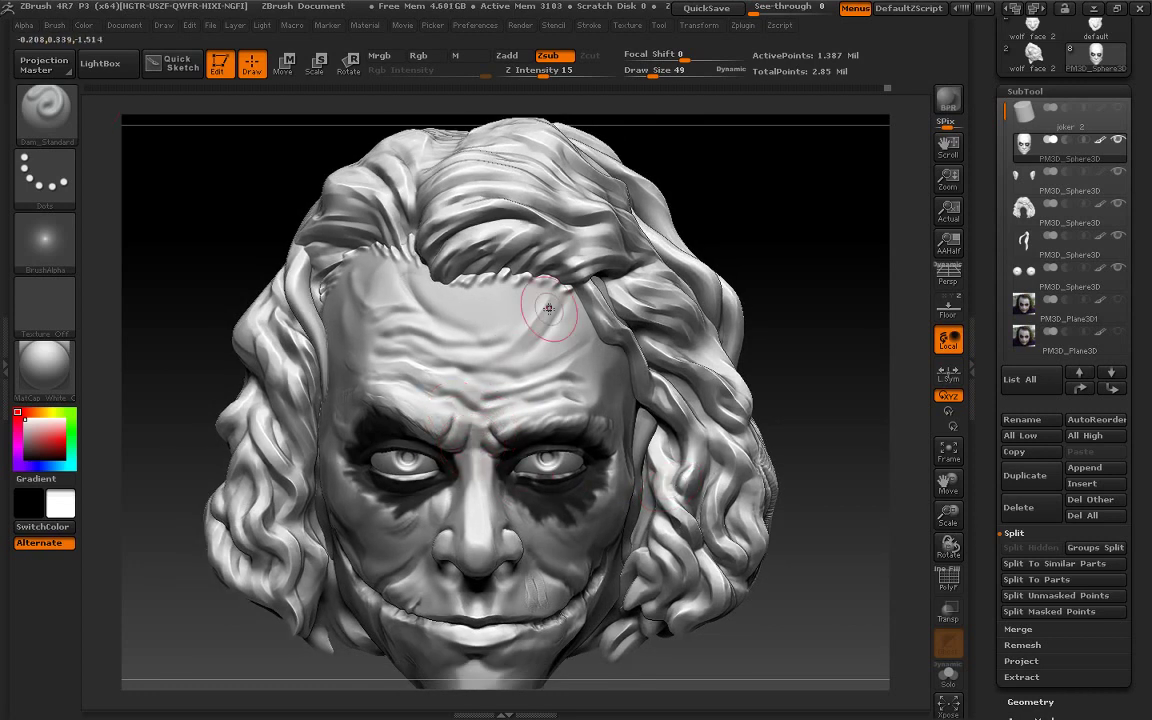
key("bracketleft")
key("bracketleft")
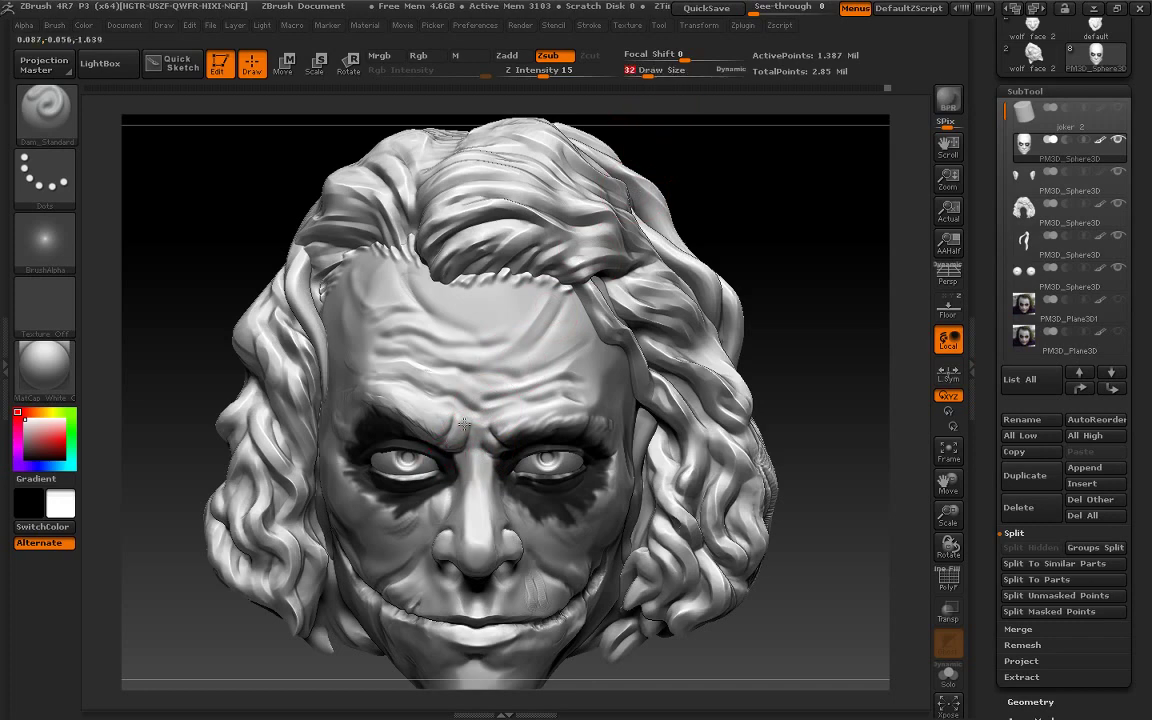
left_click_drag(857, 509, 853, 468, "alt")
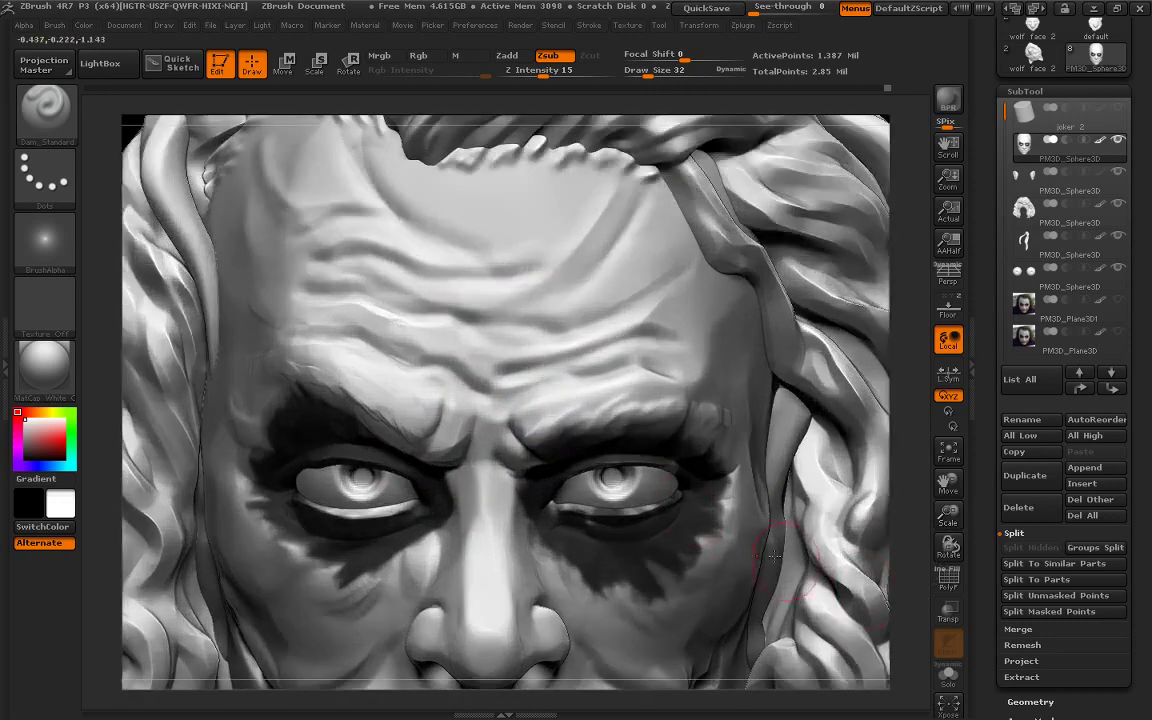
left_click_drag(426, 440, 441, 401)
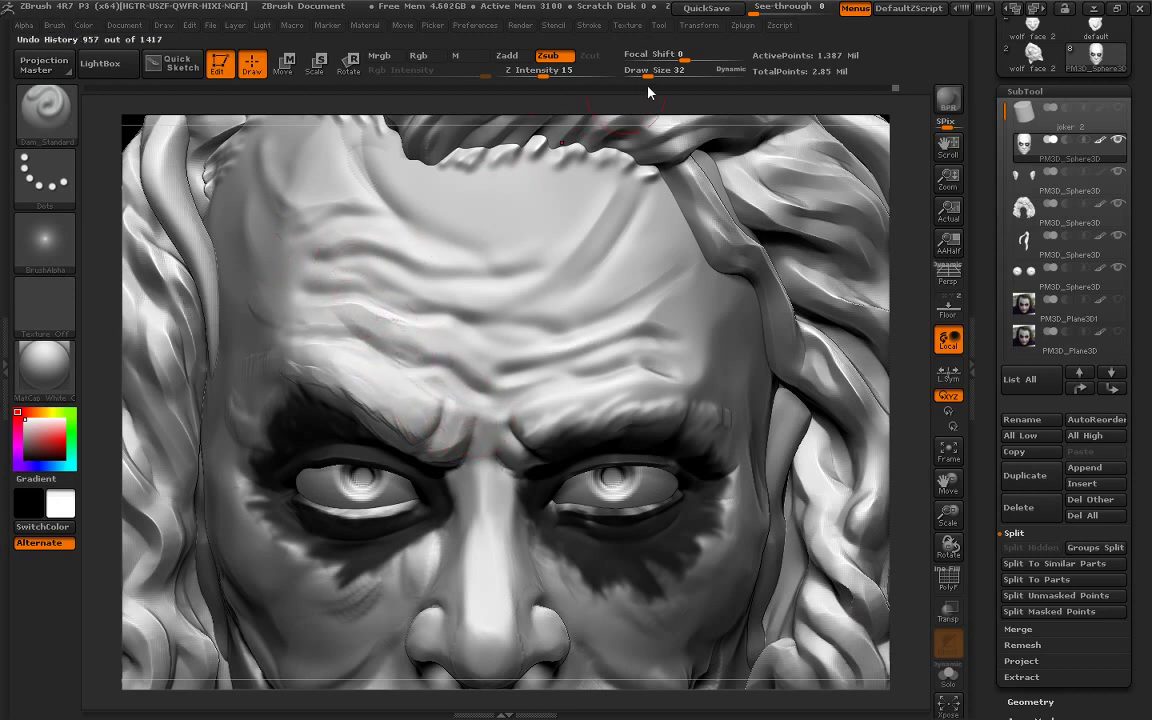
At Draw Size 37, soften the forehead wrinkles and brow area
key("bracketright")
left_click_drag(477, 411, 430, 390, "shift")
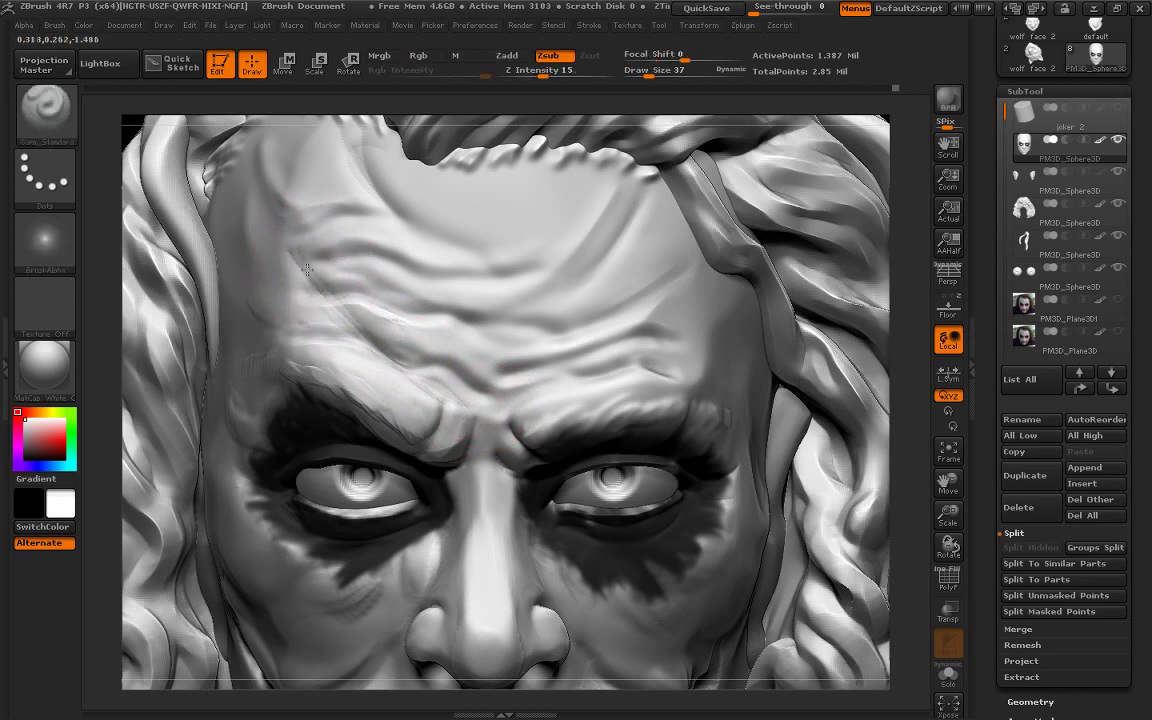
left_click_drag(309, 257, 306, 268, "shift")
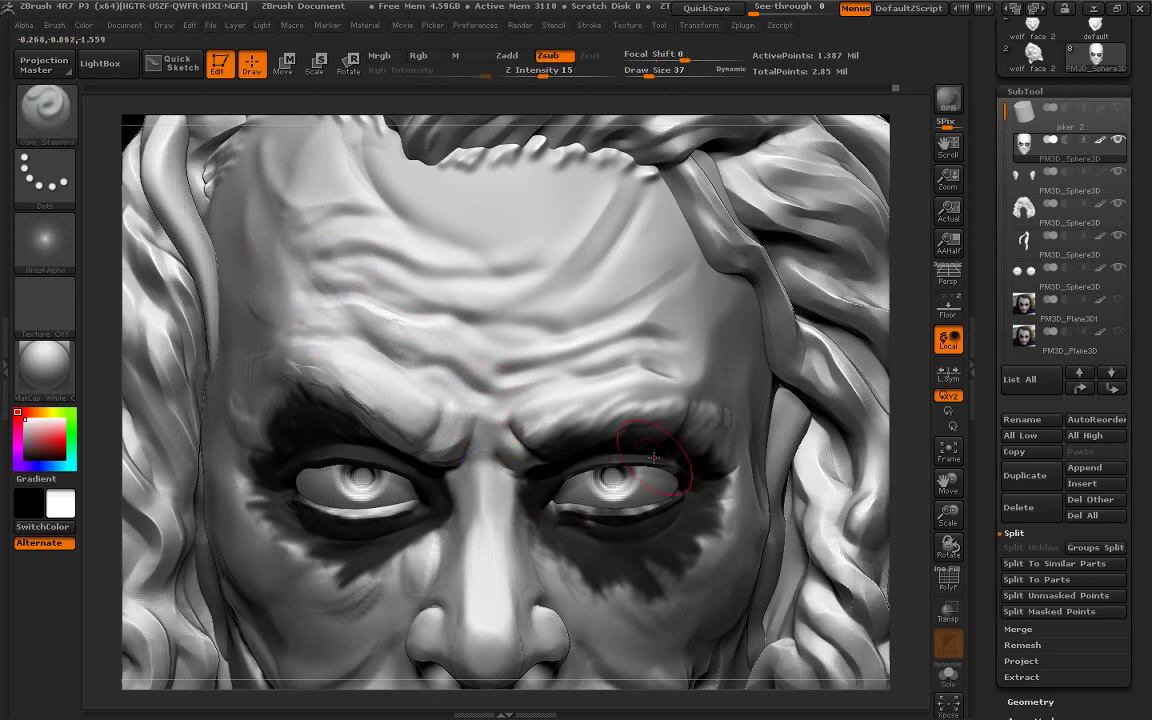
key("alt")
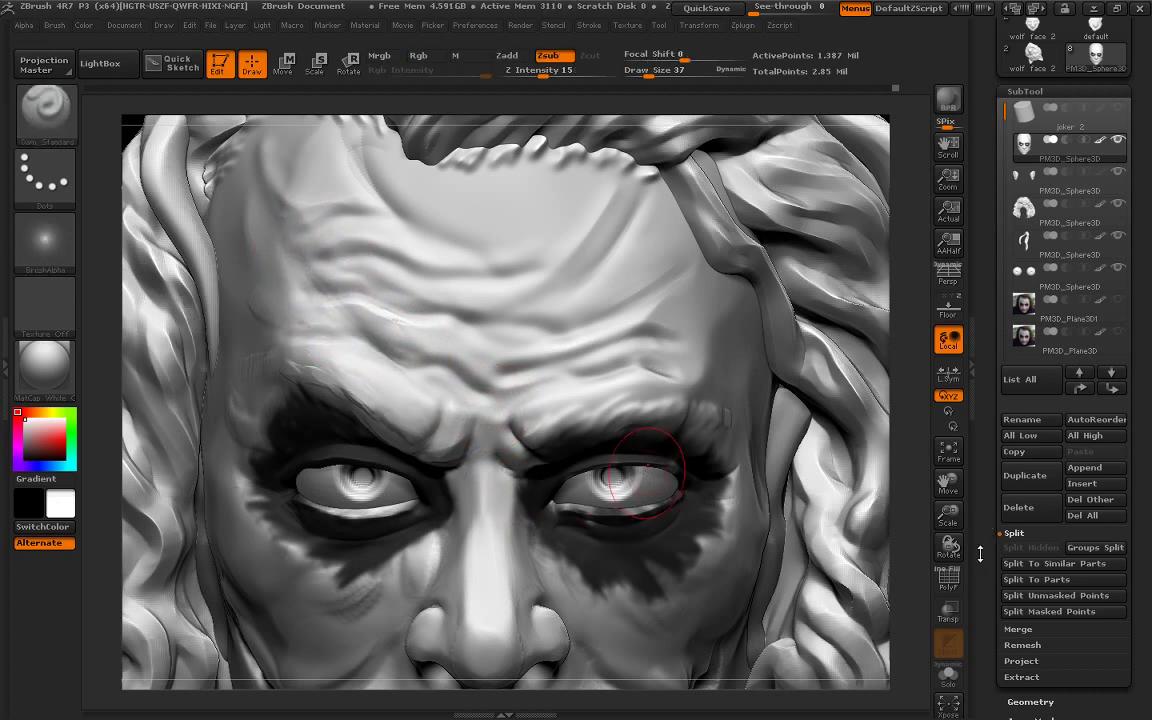
mouse_move(948, 515)
left_mouse_down()
mouse_move(914, 462)
mouse_move(853, 463)
mouse_move(741, 390)
mouse_move(813, 414)
left_mouse_up()
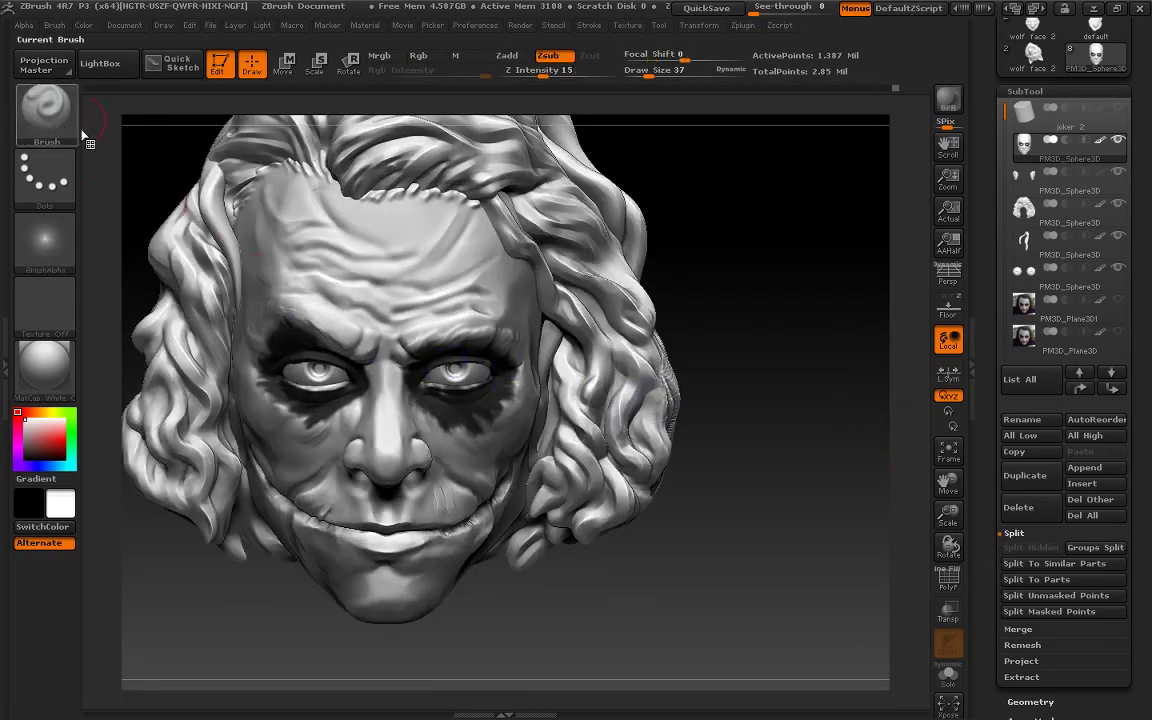
Polish the left forehead near the hairline with sPolish, undoing the paint stroke and disabling Rgb
left_click(60, 120)
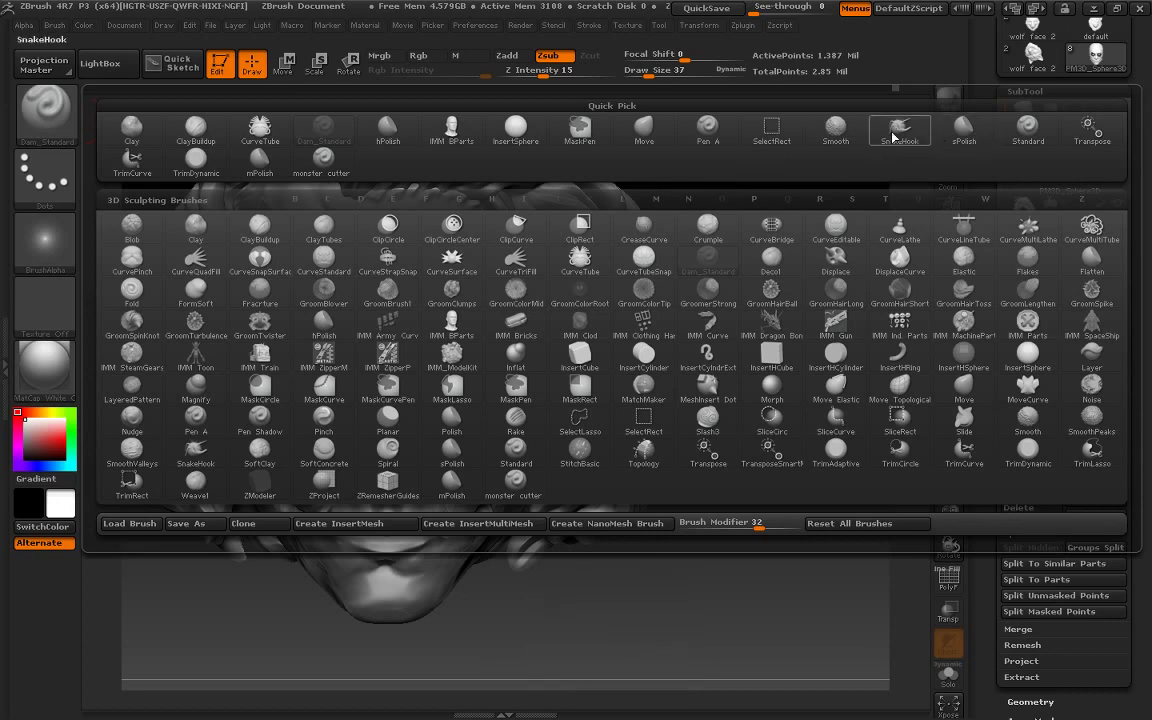
left_click(960, 130)
left_click_drag(300, 232, 250, 185)
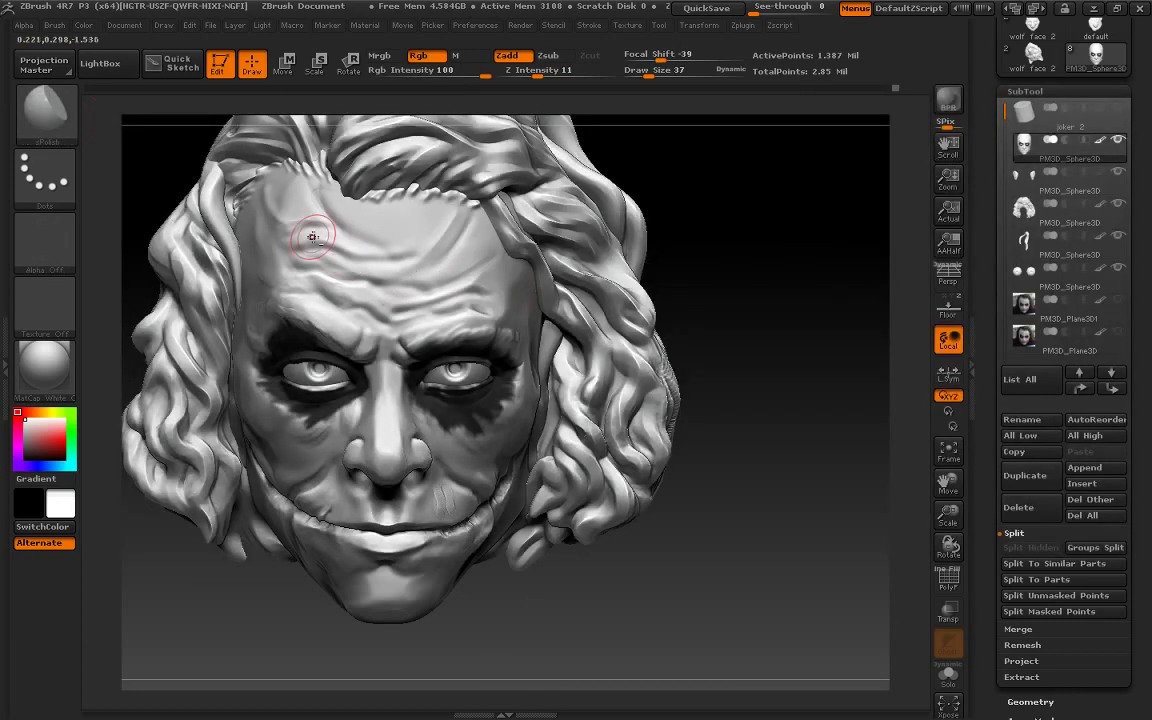
key("ctrl+z")
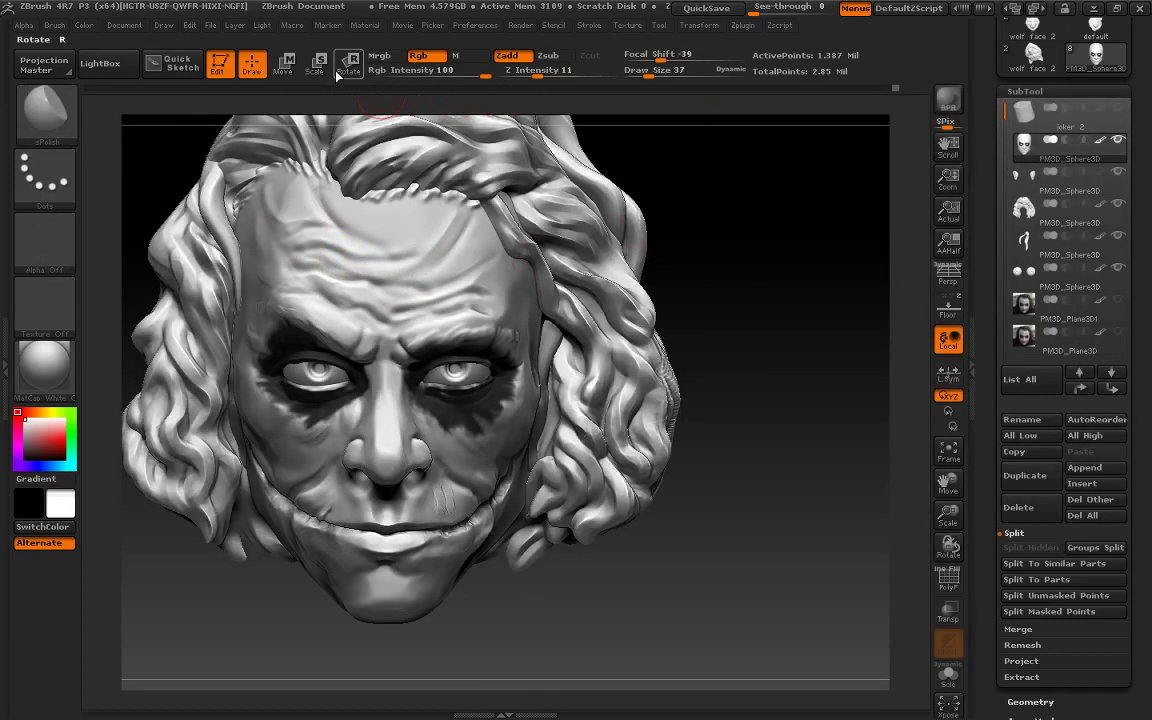
left_click(426, 55)
mouse_move(314, 250)
left_mouse_down()
mouse_move(272, 210)
mouse_move(299, 255)
left_mouse_up()
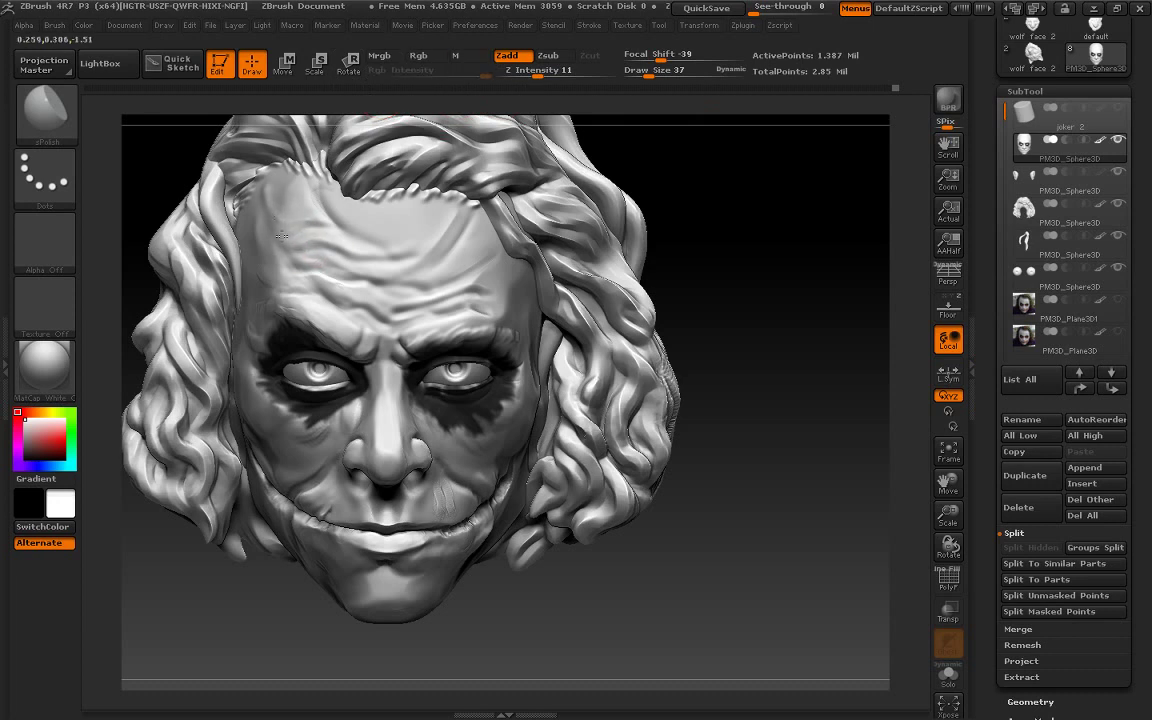
key("shift")
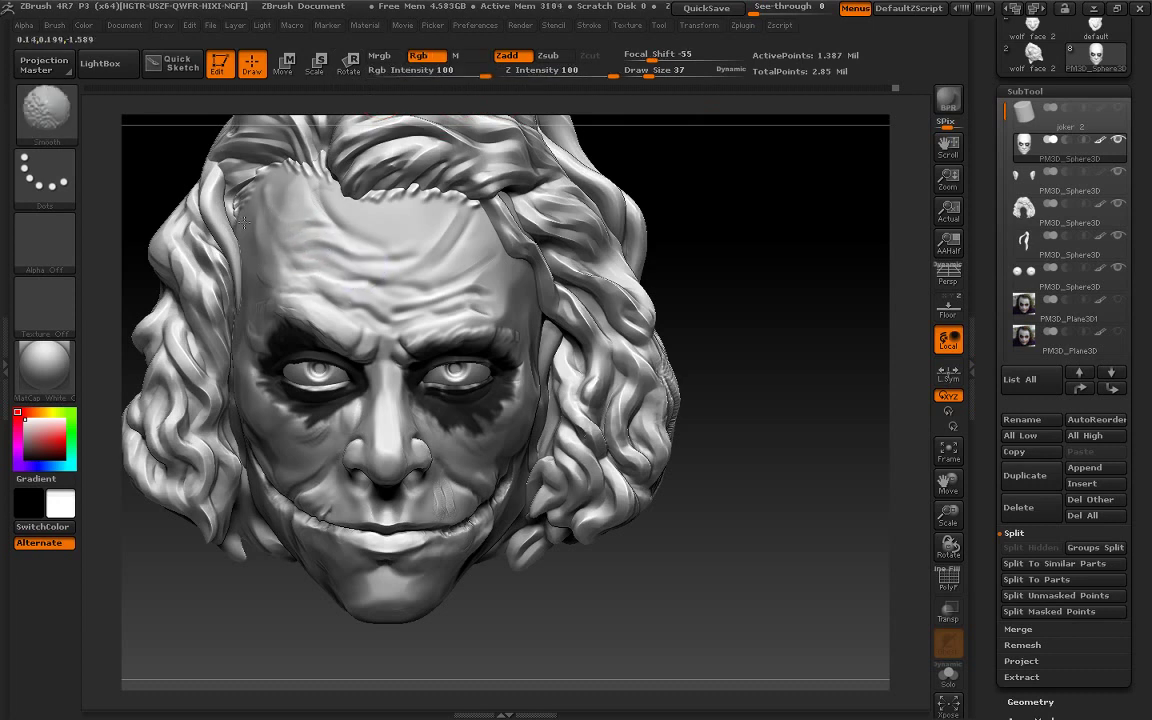
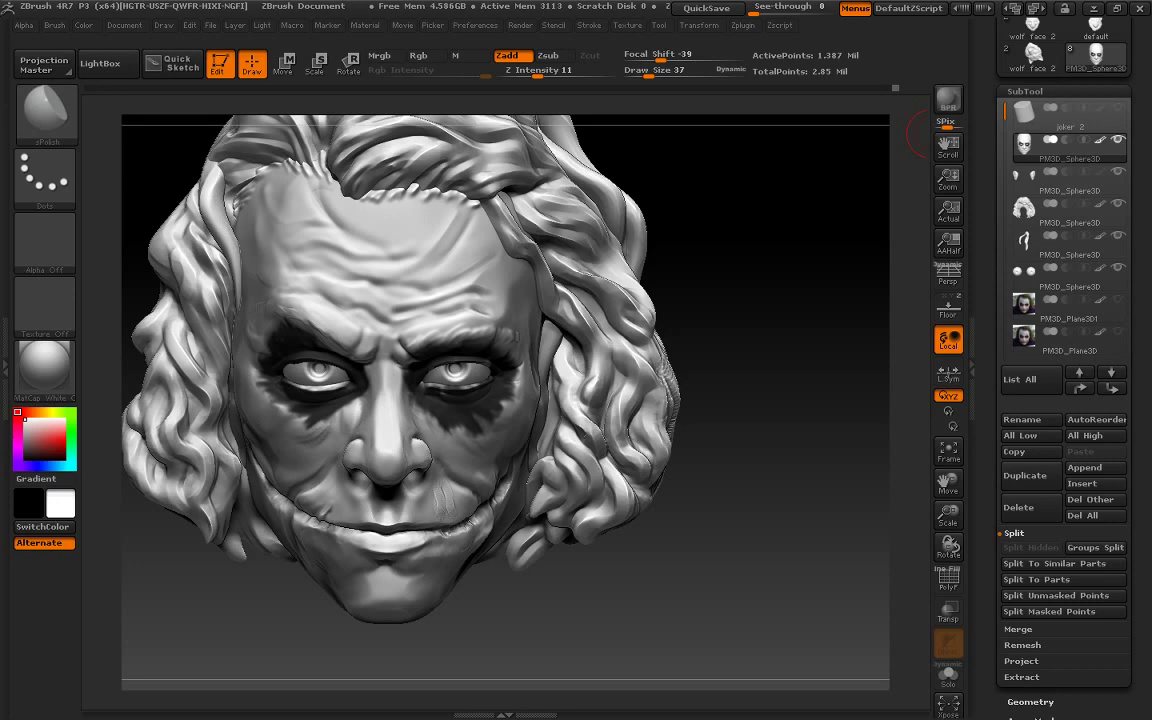
Frame the Joker's face frontally and switch to the ClayBuildup brush
left_click_drag(948, 515, 947, 441)
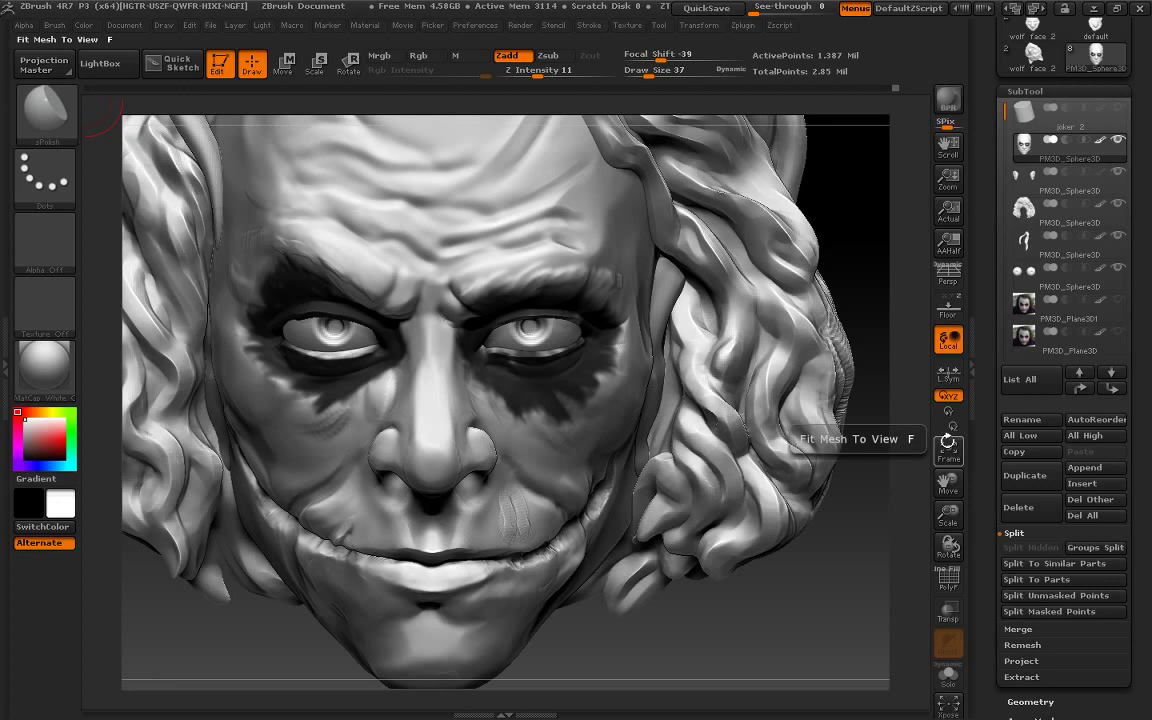
left_click_drag(815, 656, 861, 617)
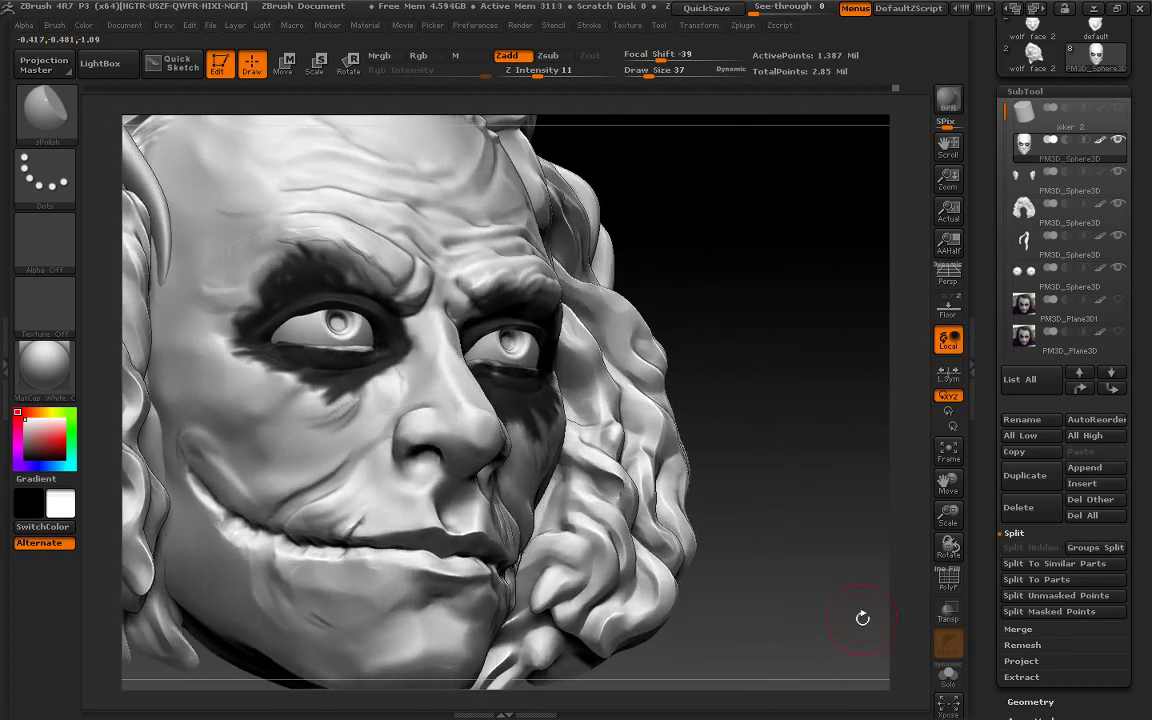
left_click_drag(948, 484, 920, 494)
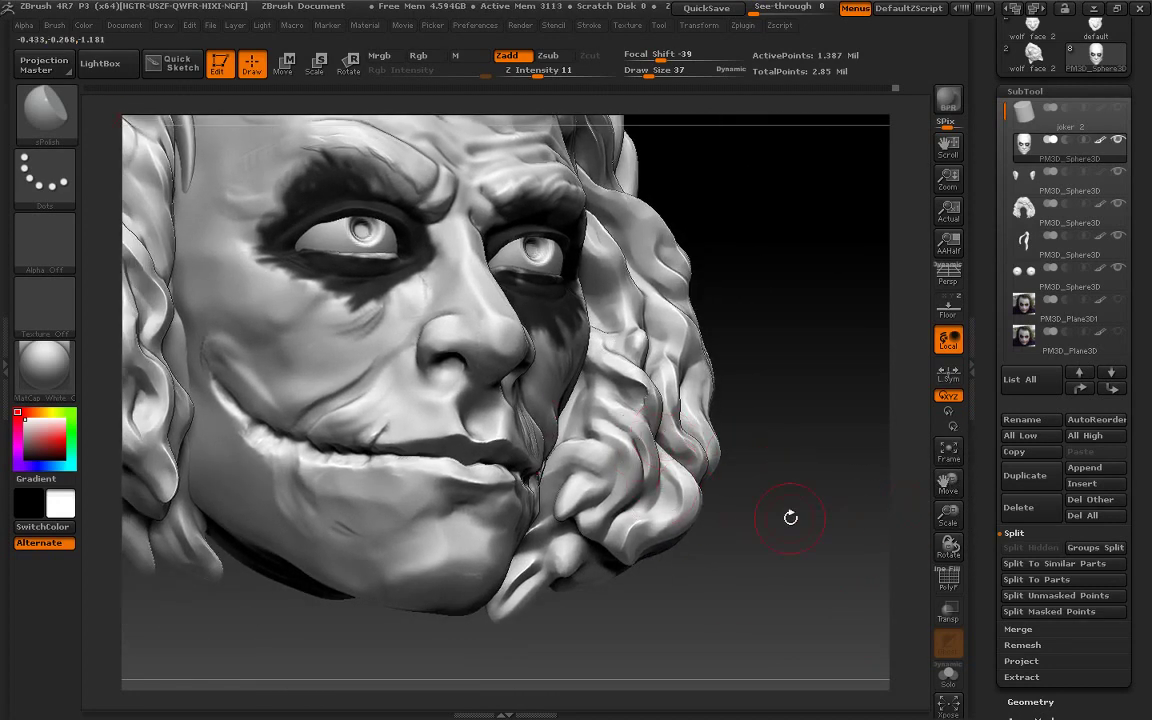
left_click_drag(789, 514, 226, 349)
left_click(45, 110)
left_click(192, 122)
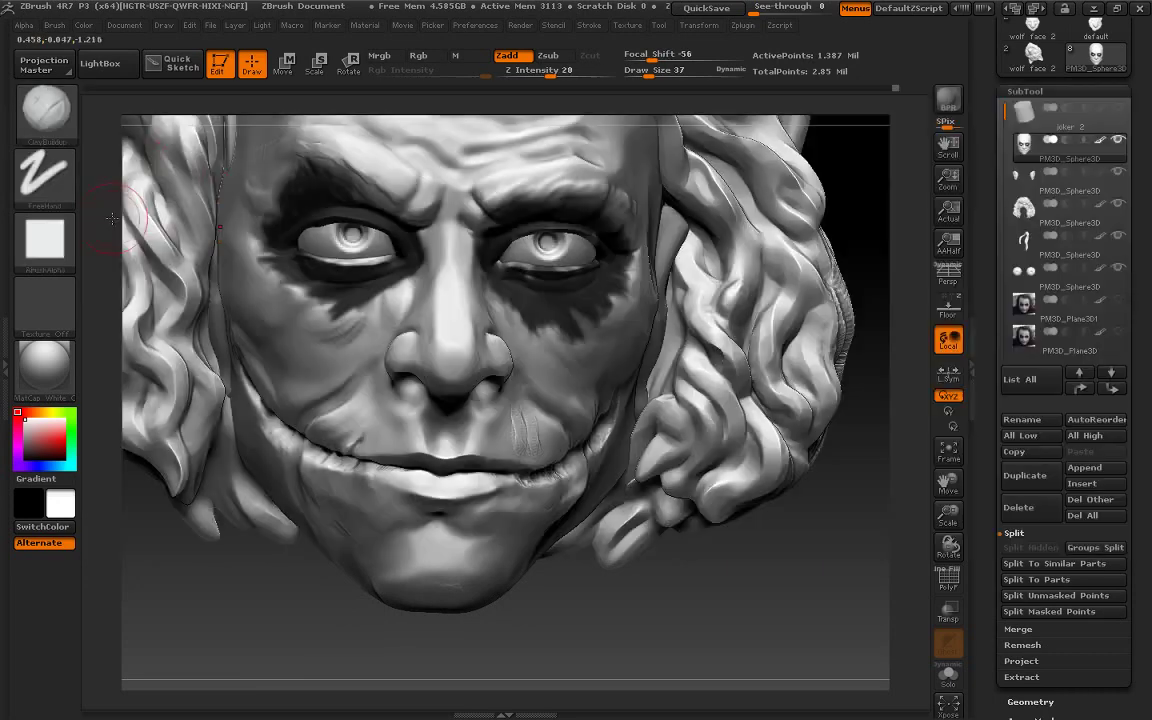
Give ClayBuildup a soft round alpha (Alpha 40) and draw size 12
left_click(45, 240)
left_click(193, 255)
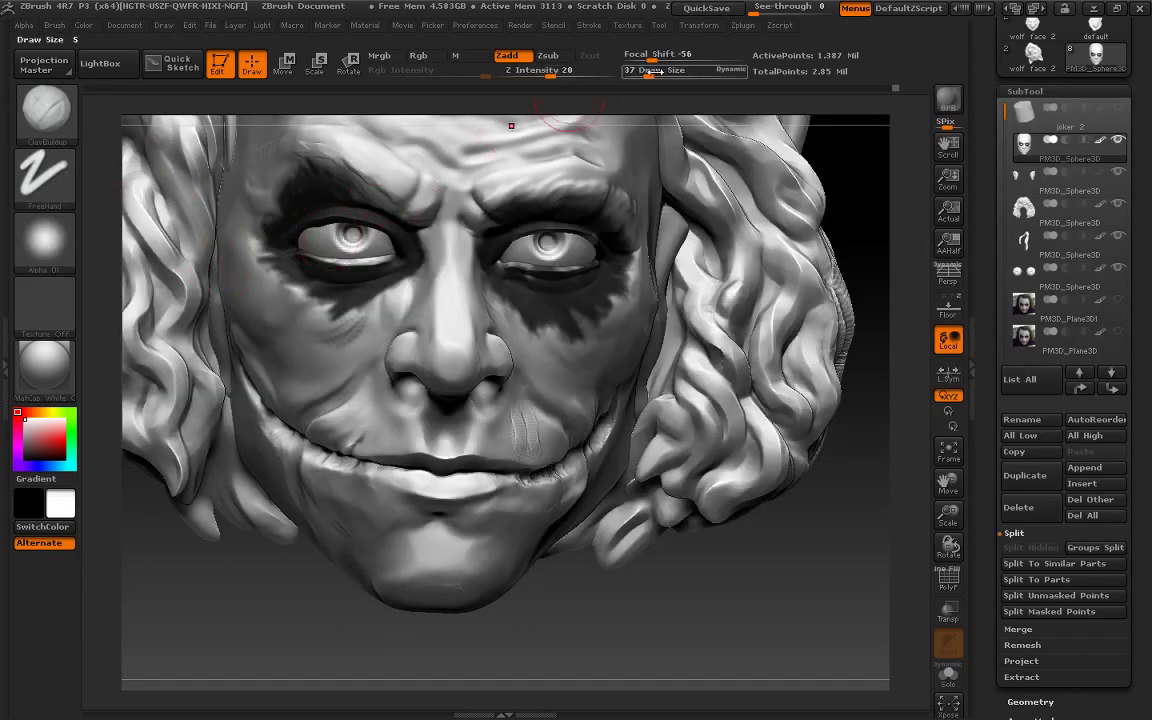
left_click_drag(650, 72, 638, 72)
left_click(45, 240)
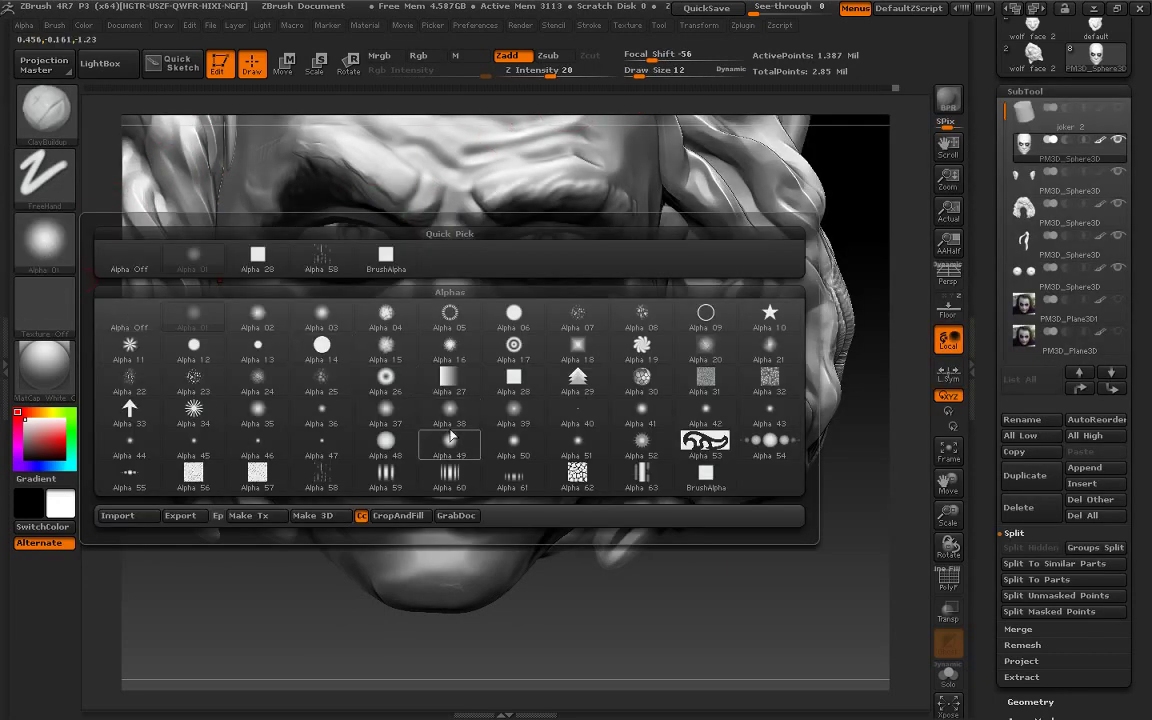
left_click(390, 442)
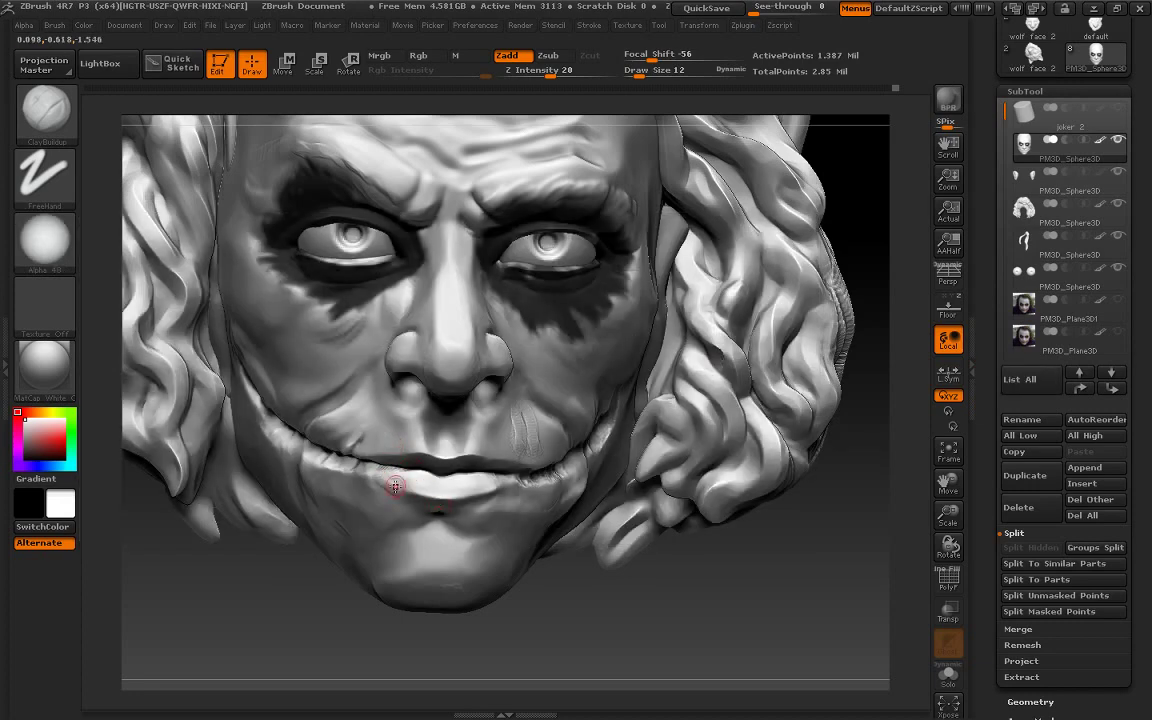
Sculpt new detail along the Joker's upper lip line with ClayBuildup
mouse_move(410, 492)
left_mouse_down()
mouse_move(419, 476)
mouse_move(440, 483)
mouse_move(411, 481)
mouse_move(463, 503)
left_mouse_up()
left_click_drag(718, 605, 560, 480)
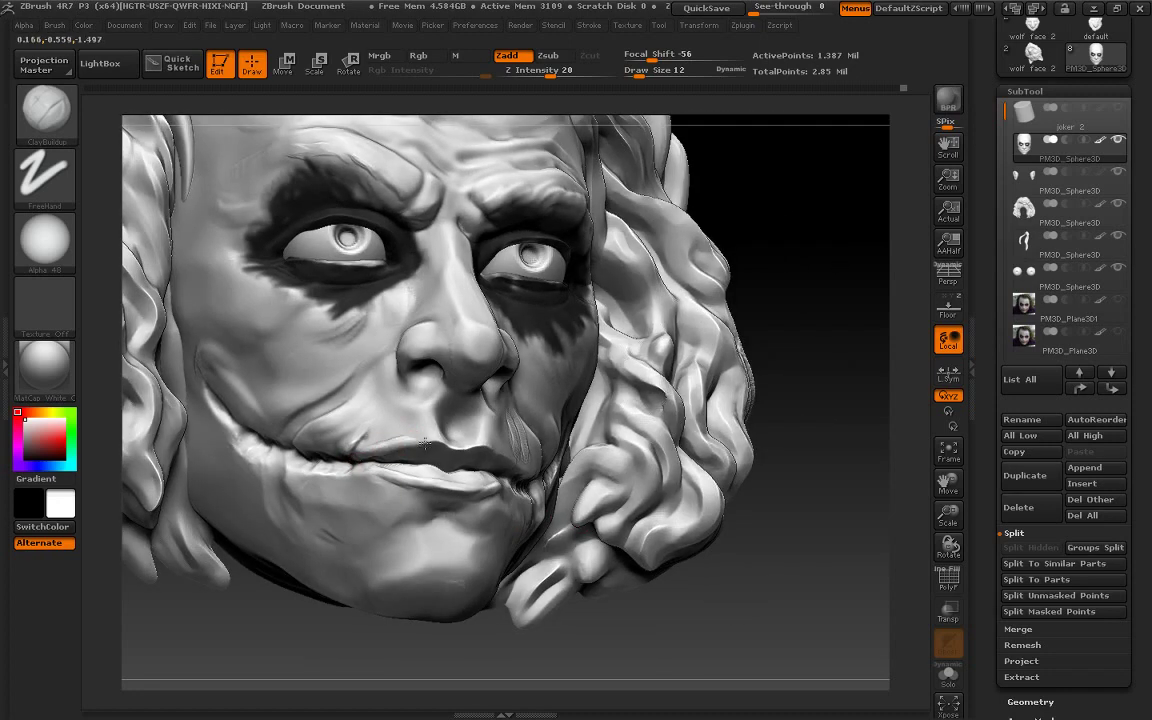
left_click_drag(565, 428, 508, 453)
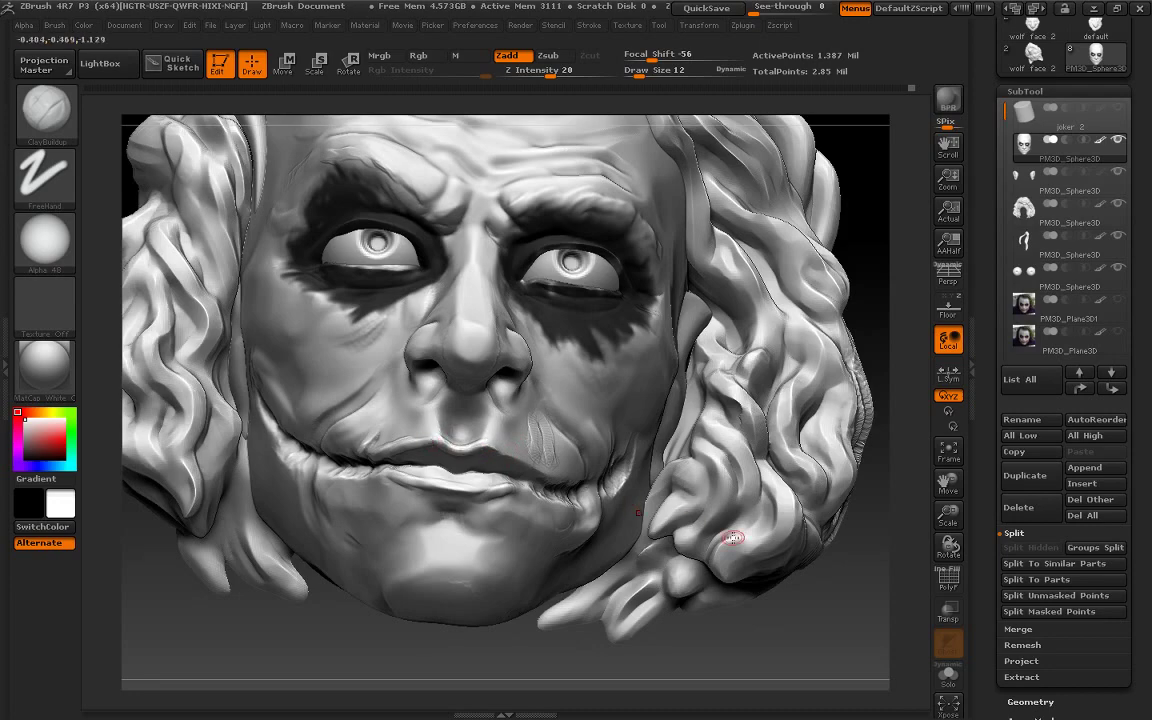
left_click_drag(733, 535, 440, 402)
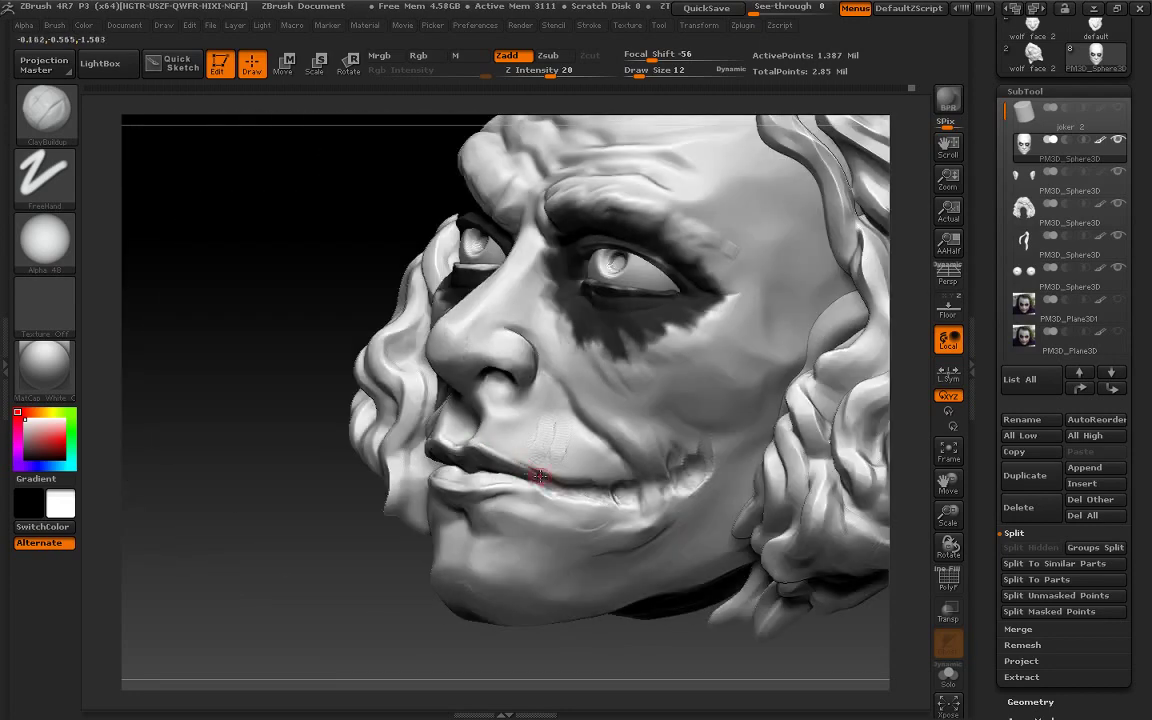
mouse_move(262, 501)
left_mouse_down()
mouse_move(350, 497)
mouse_move(411, 461)
left_mouse_up()
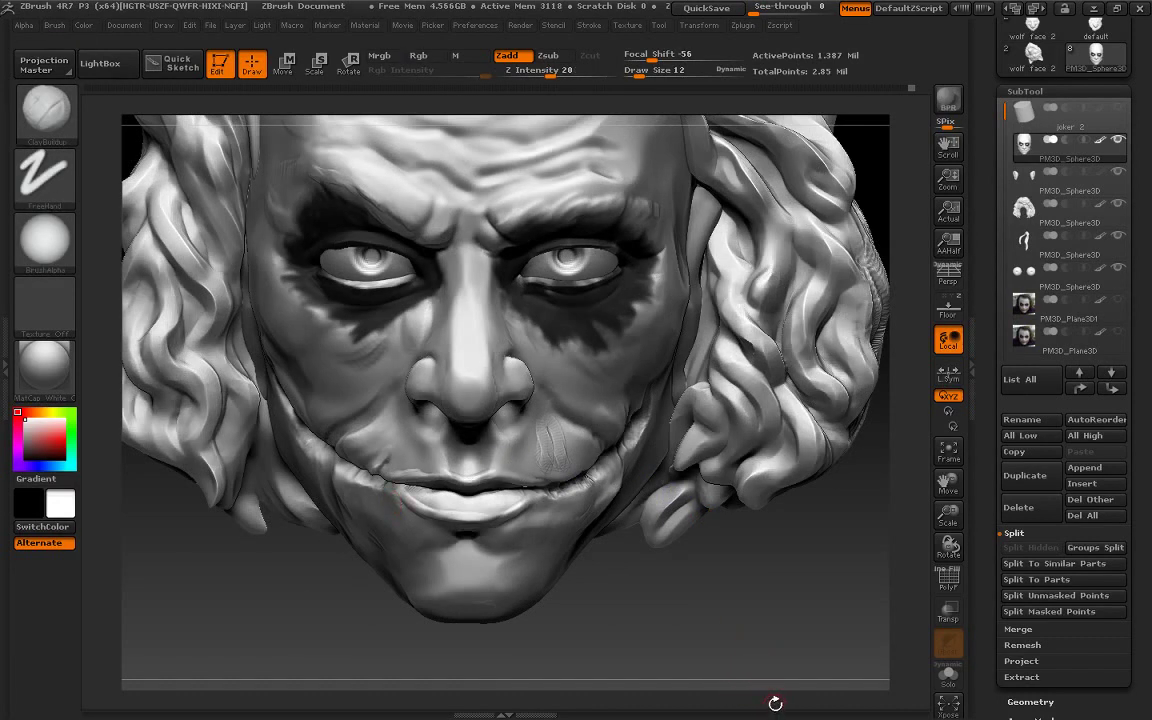
Smooth the cheek and nose creases at brush size 25, then reduce size to 14
key("shift")
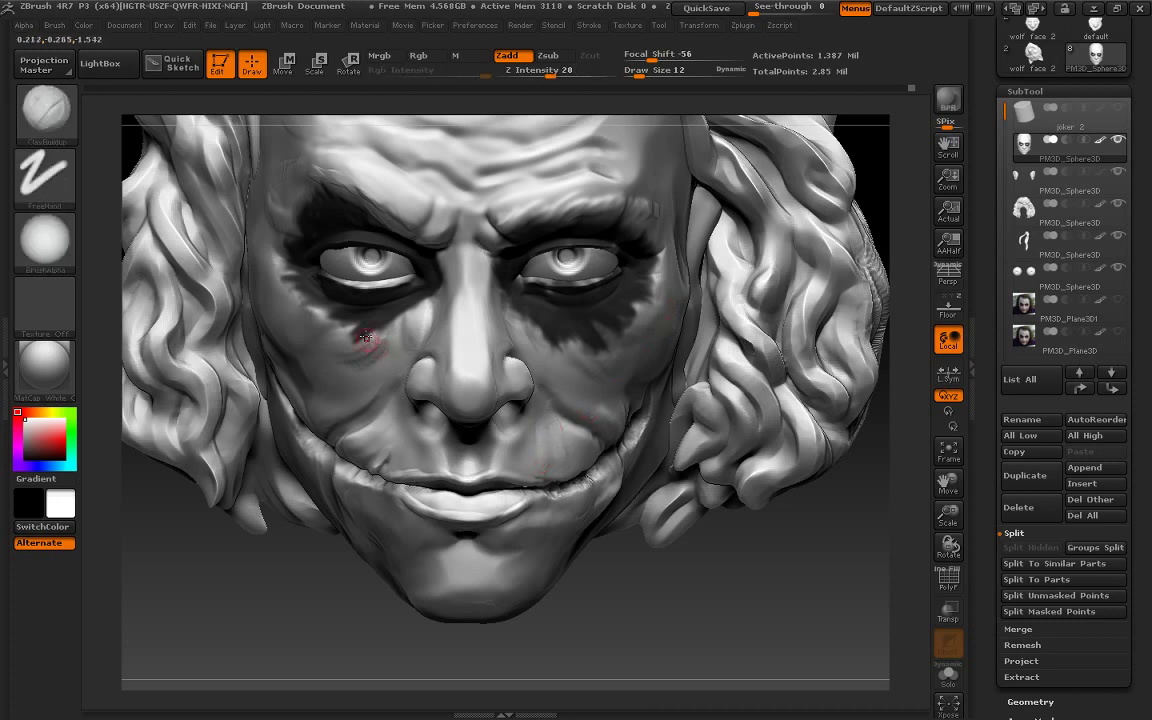
left_click_drag(634, 76, 645, 76)
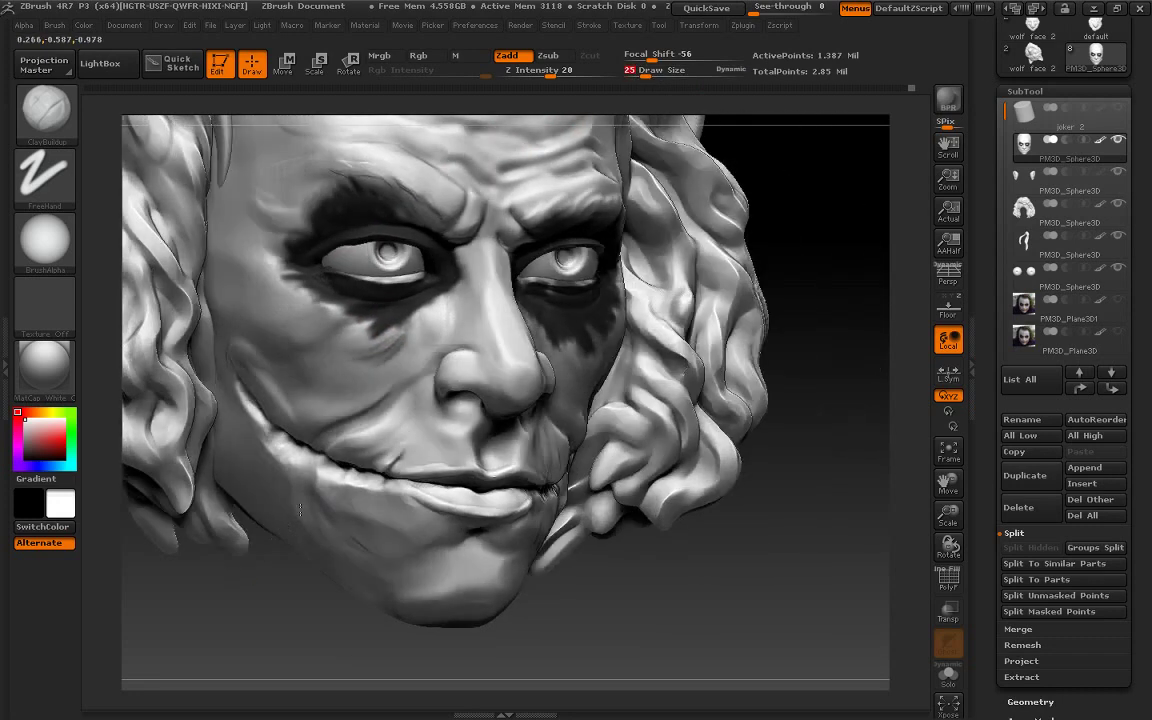
left_click_drag(313, 528, 385, 402)
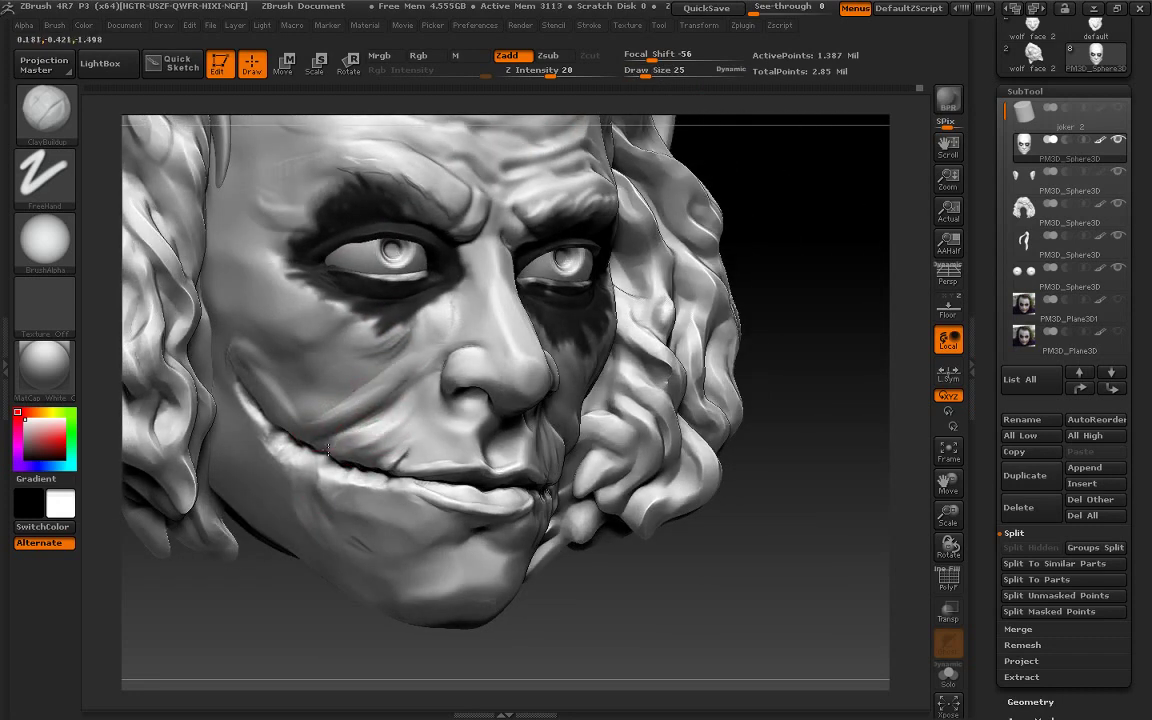
key("shift")
left_click_drag(395, 399, 400, 369, "shift")
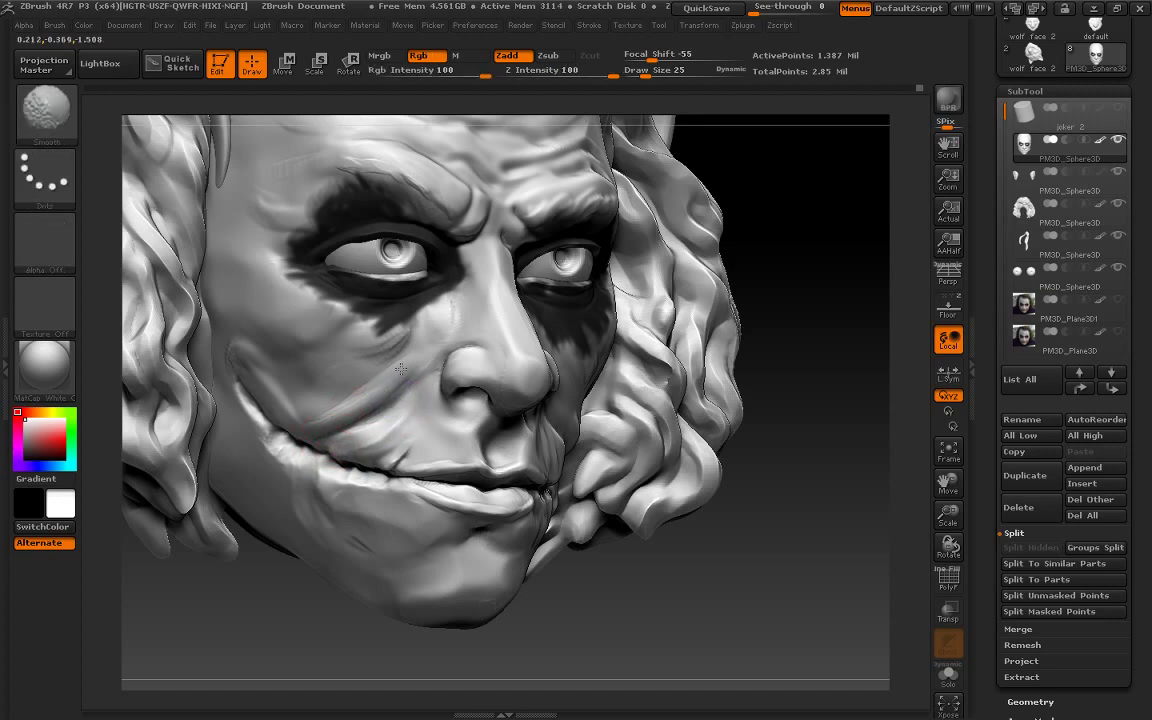
left_click_drag(720, 560, 675, 537, "shift")
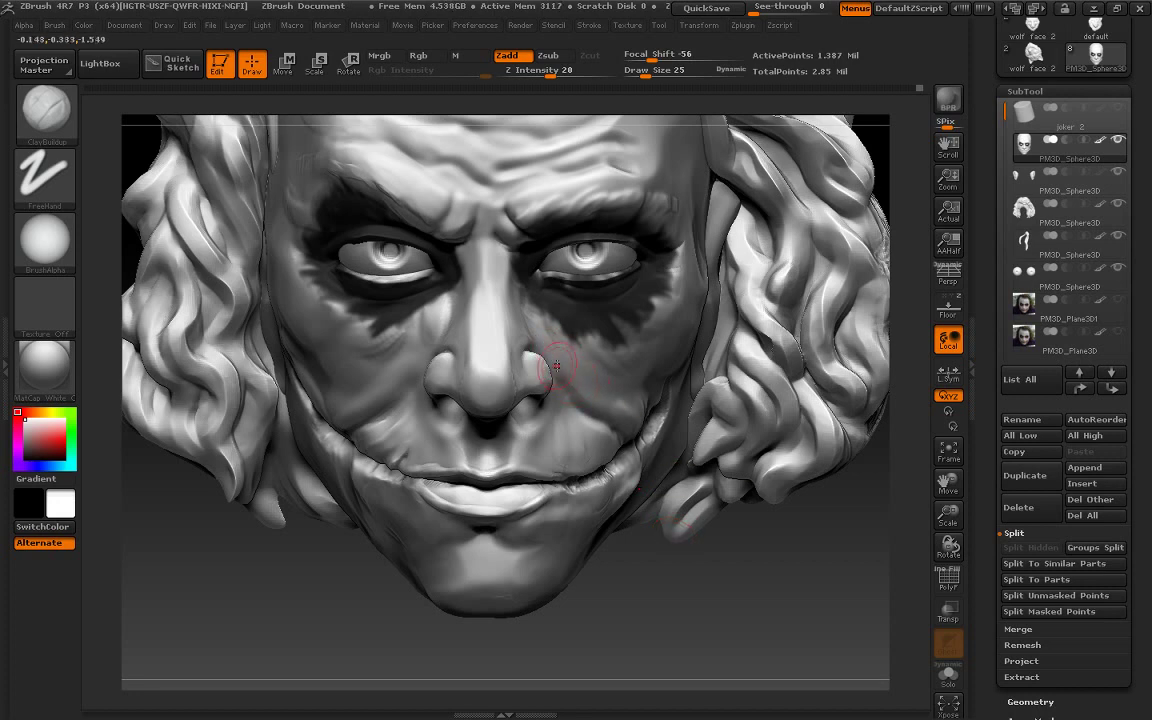
key("shift")
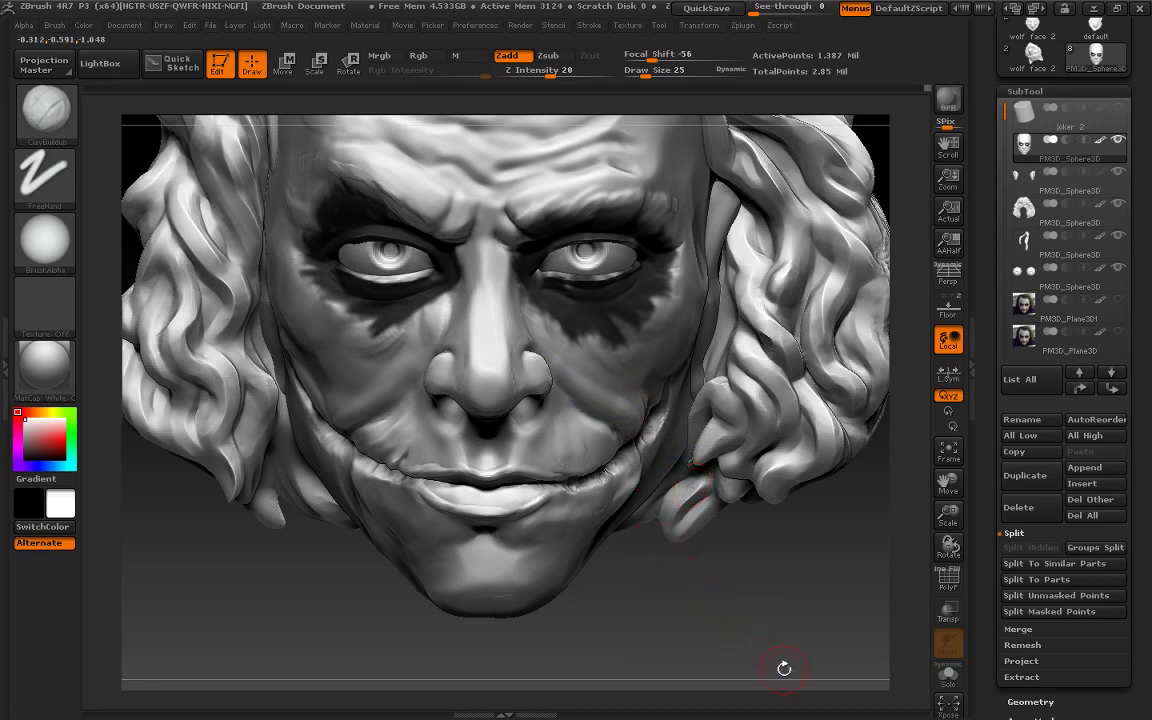
mouse_move(705, 602)
left_mouse_down()
mouse_move(737, 627)
mouse_move(715, 600)
left_mouse_up()
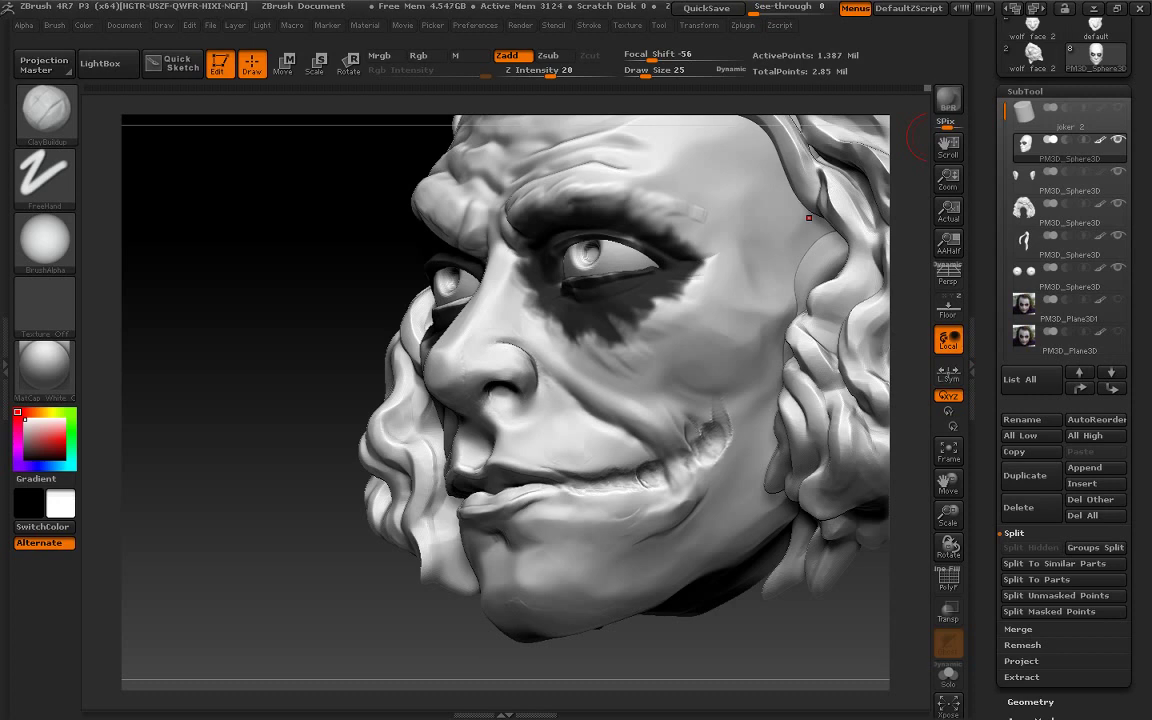
left_click_drag(645, 72, 630, 72)
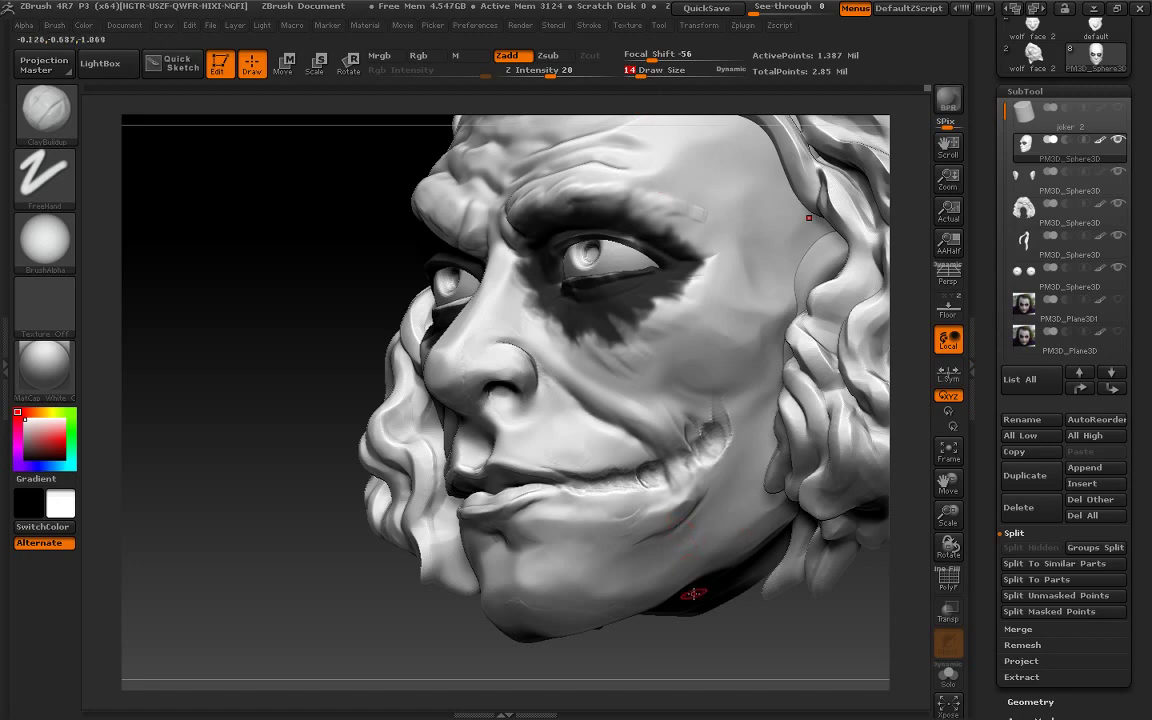
left_click_drag(378, 589, 685, 464)
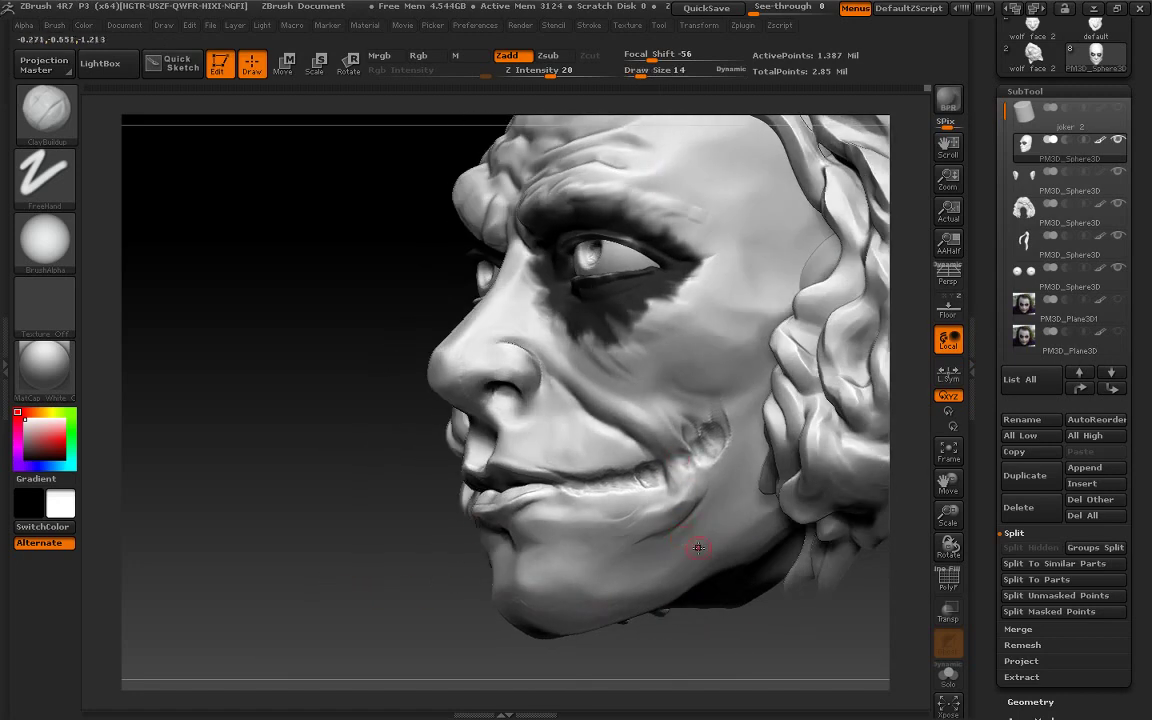
At draw size 23, refine the scarred lip crease along the mouth
left_click_drag(637, 75, 637, 74)
mouse_move(581, 489)
left_mouse_down()
mouse_move(678, 475)
mouse_move(717, 424)
left_mouse_up()
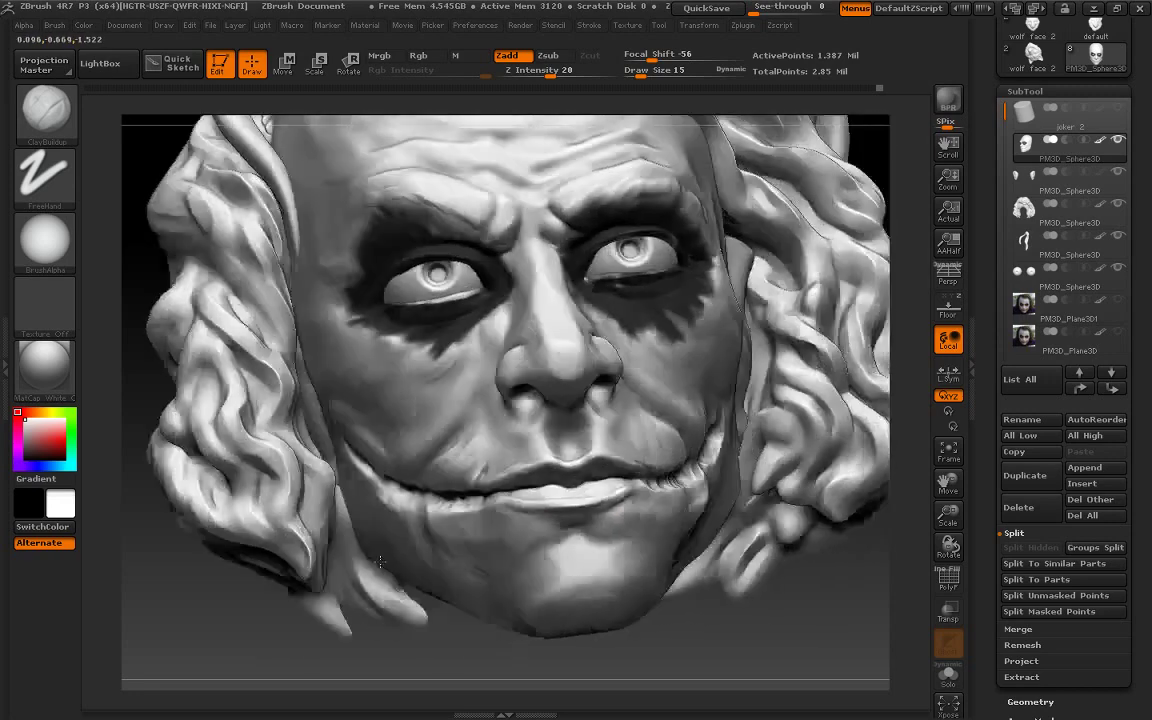
right_click_drag(602, 502, 560, 504)
mouse_move(504, 550)
right_mouse_down()
mouse_move(482, 612)
mouse_move(478, 590)
right_mouse_up()
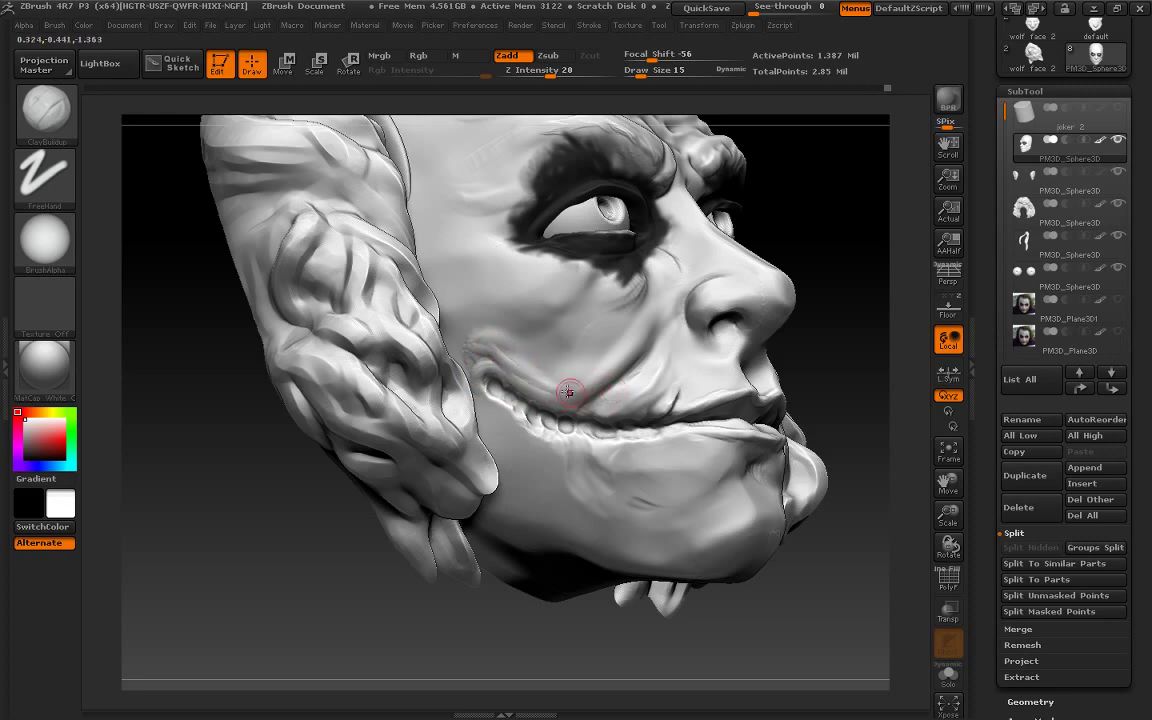
key("shift")
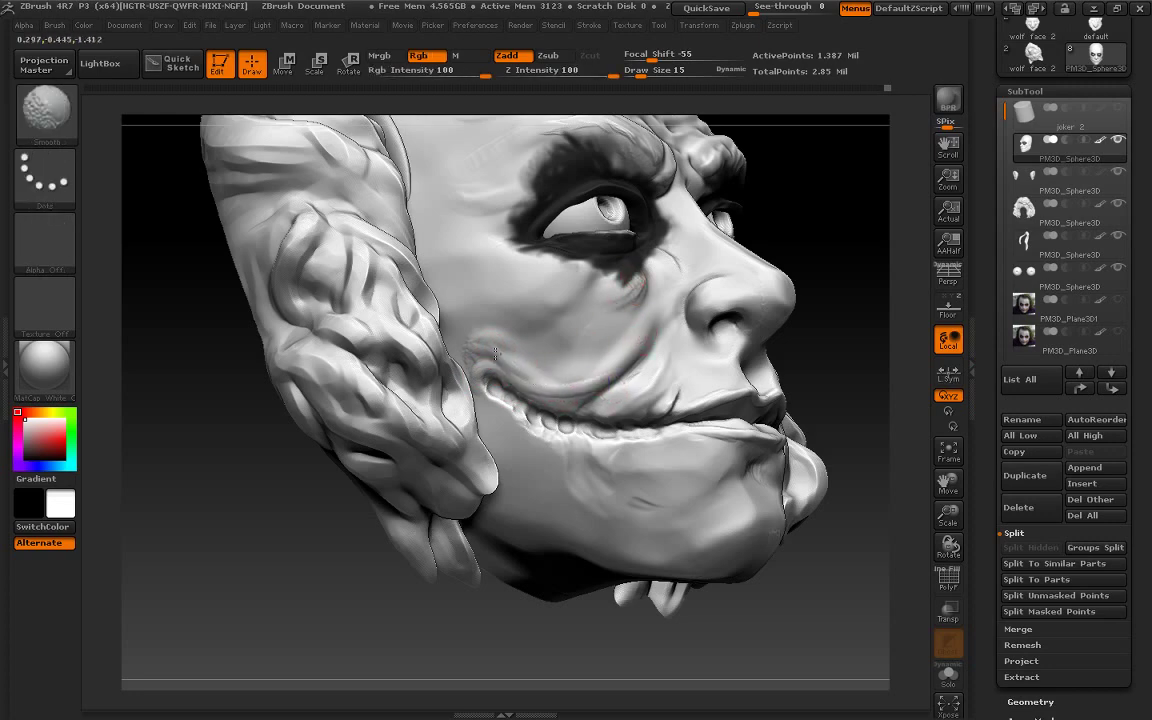
At size 25, carve and smooth diagonal grooves below the mouth, then recenter the head
mouse_move(803, 445)
left_mouse_down()
mouse_move(847, 534)
mouse_move(872, 512)
left_mouse_up()
left_click_drag(489, 597, 581, 427)
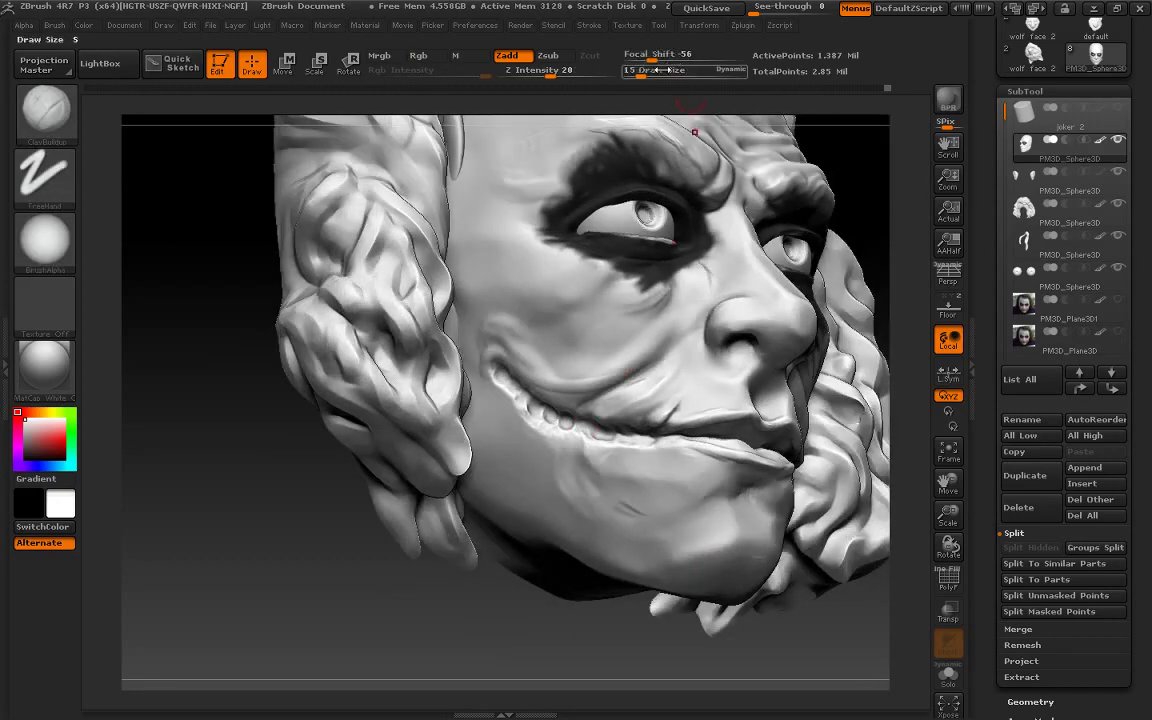
left_click_drag(667, 70, 673, 70)
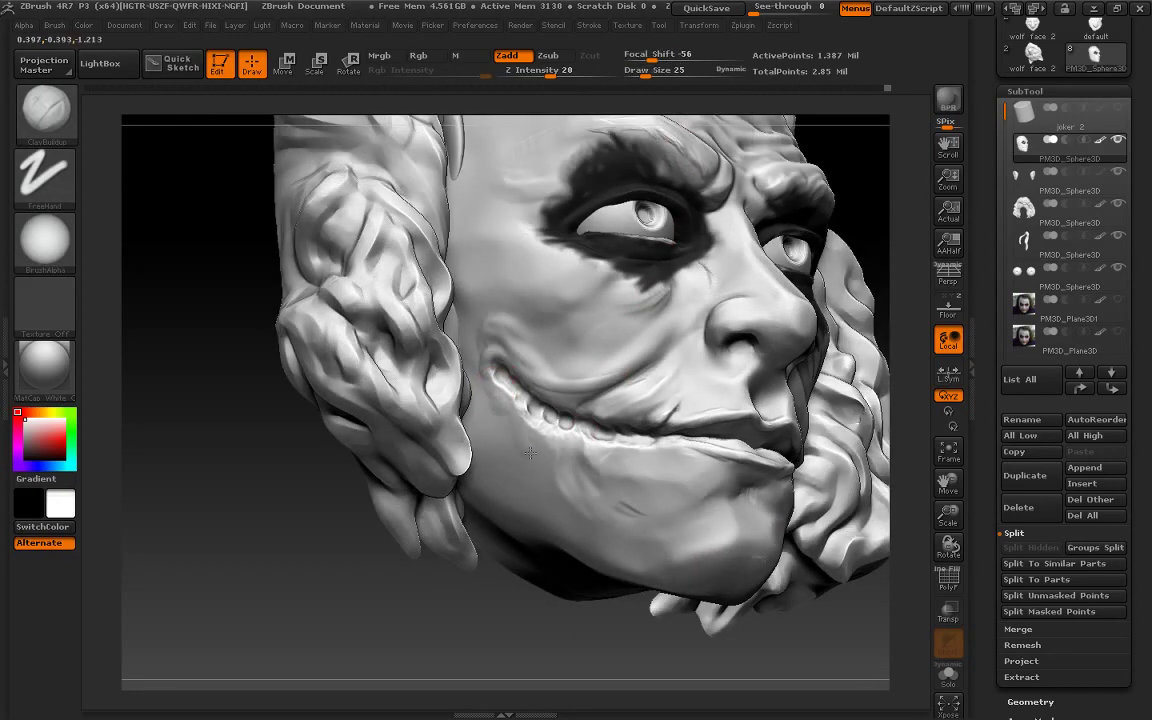
left_click_drag(472, 386, 530, 484)
left_click_drag(448, 406, 515, 480)
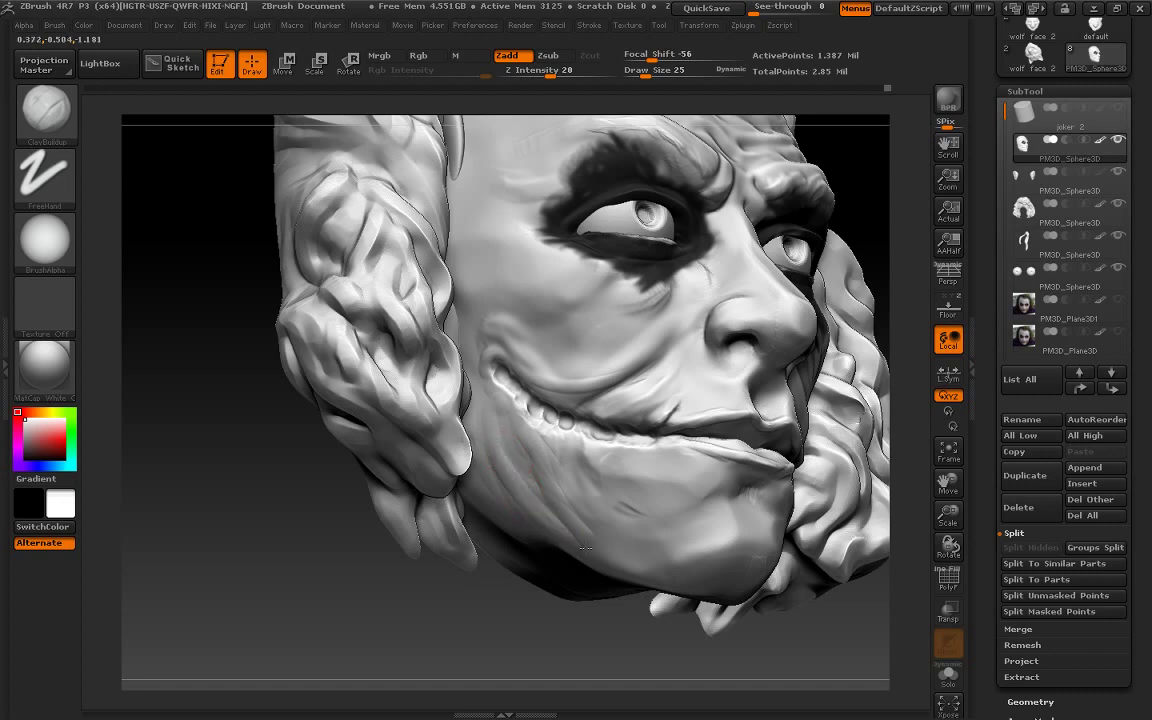
key("shift")
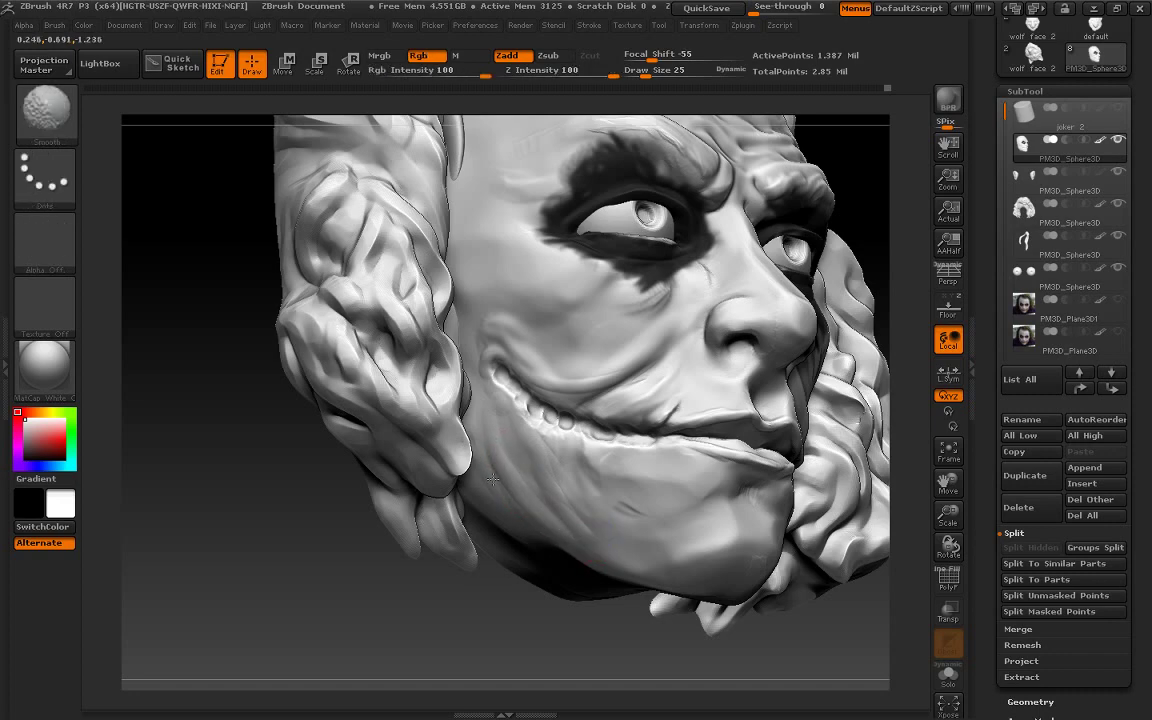
left_click_drag(500, 640, 586, 681, "shift")
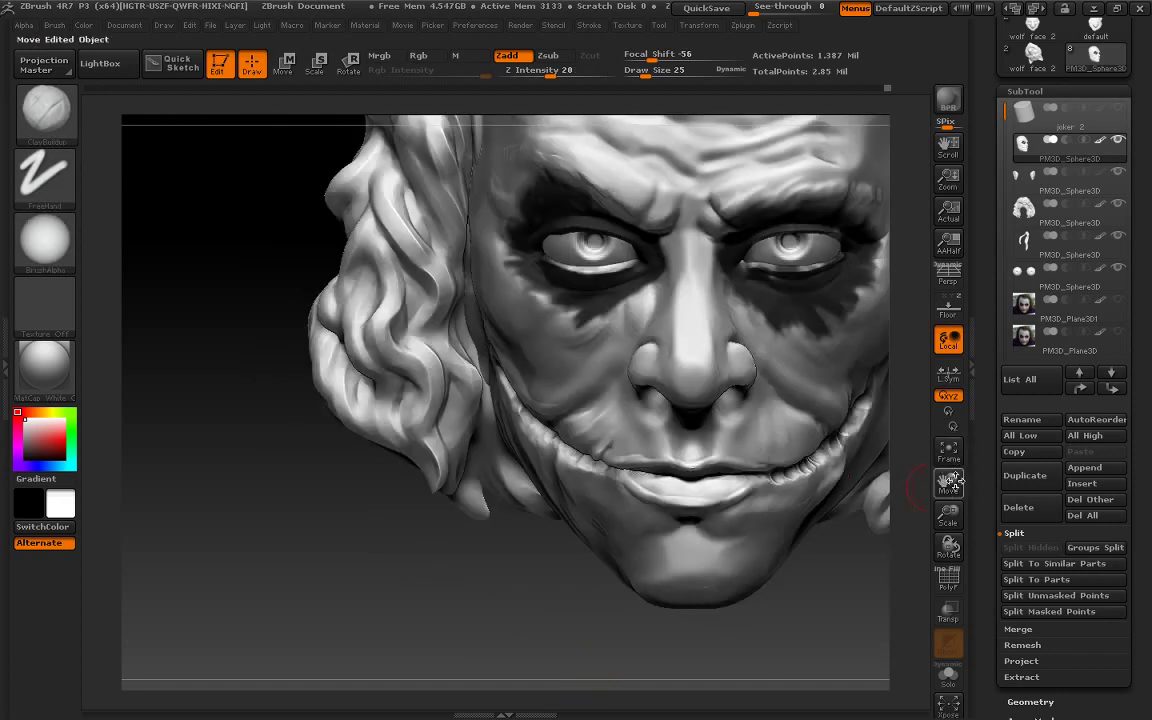
left_click_drag(949, 482, 663, 118)
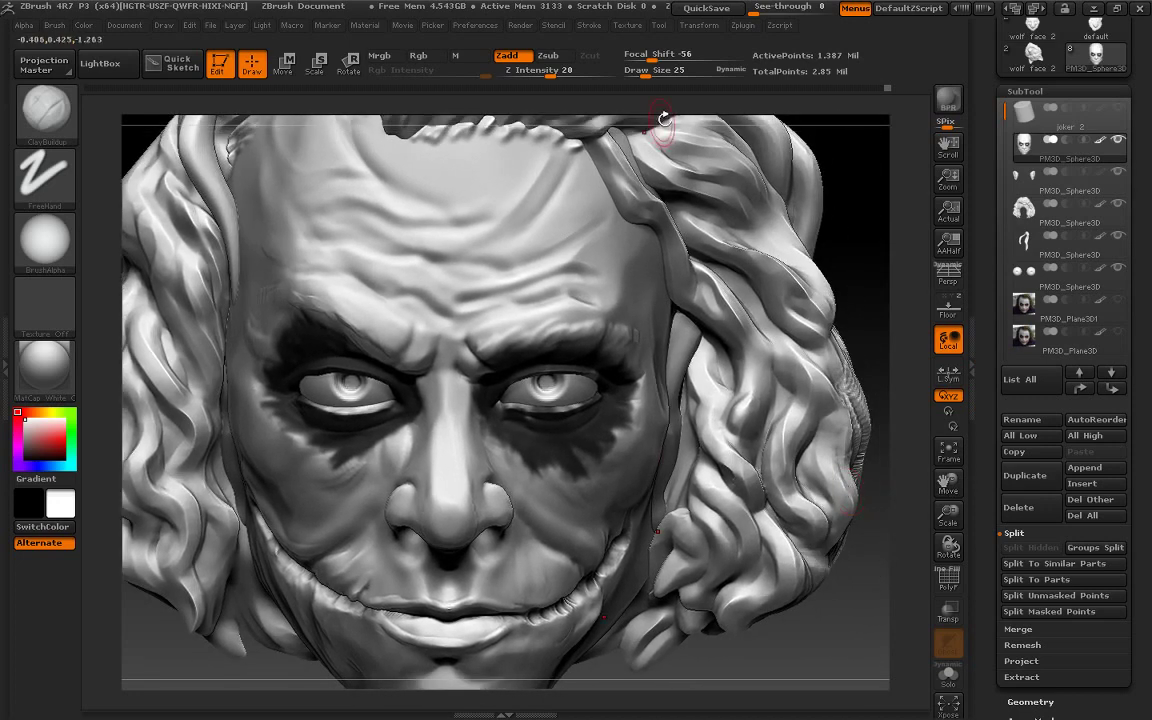
Set draw size to 15 and quick-save the Joker project in a three-quarter view
type("s15")
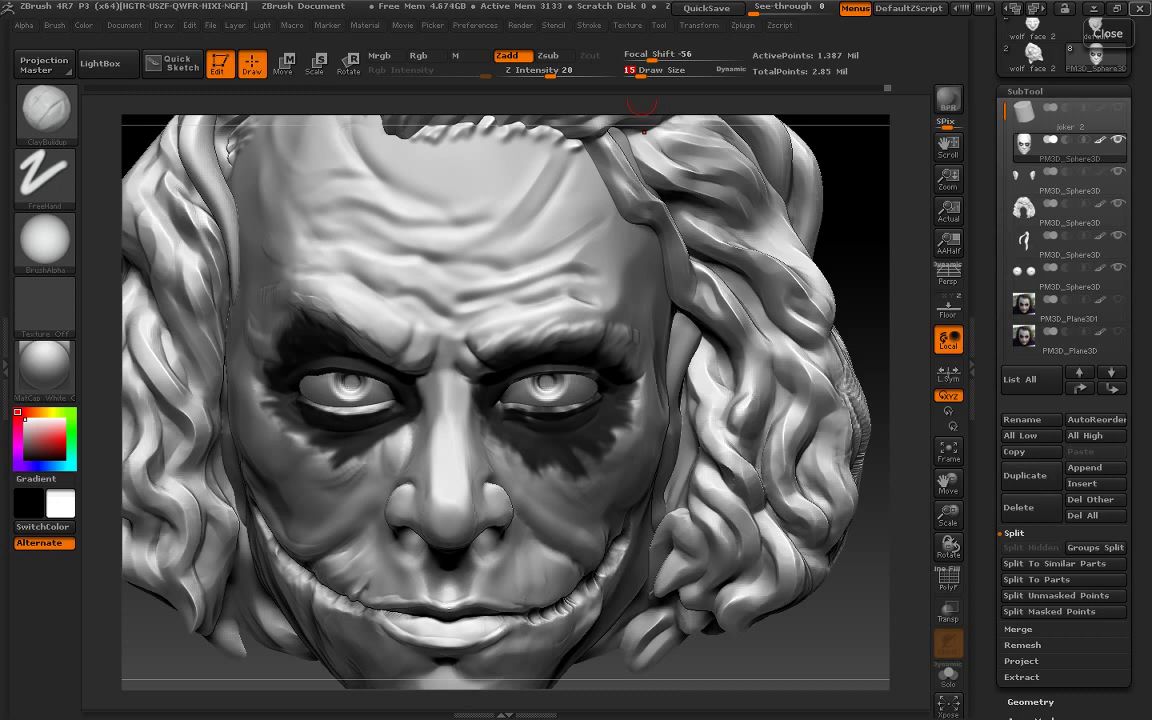
key("ctrl+s")
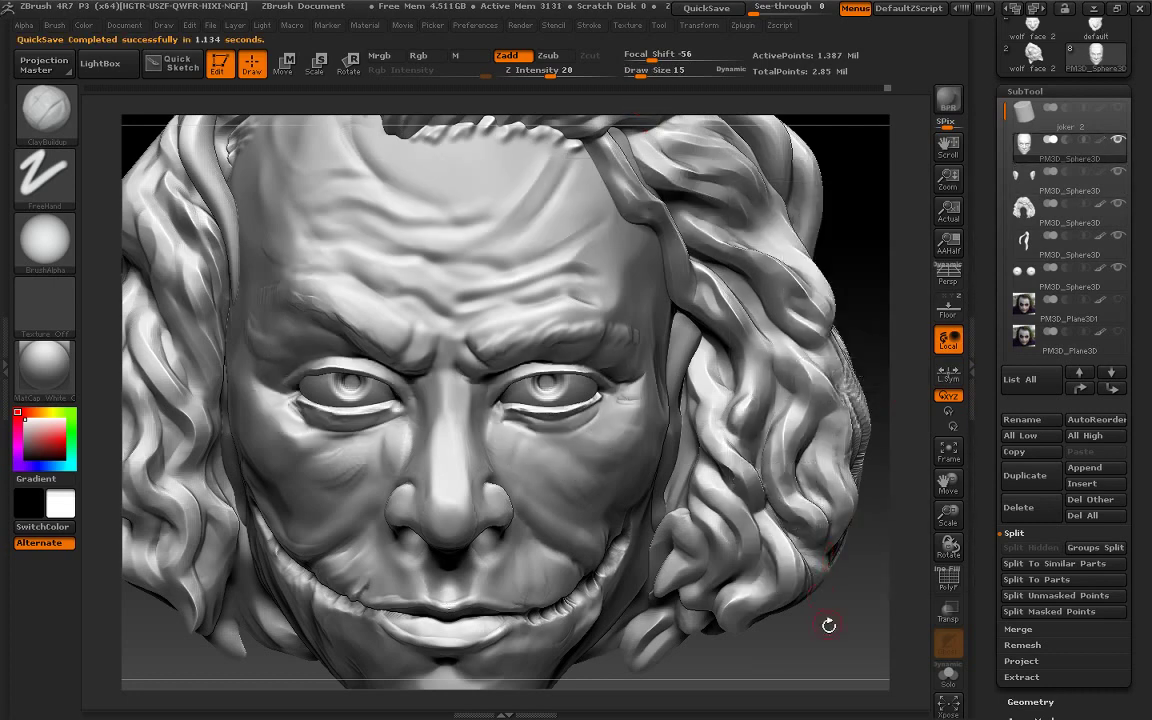
mouse_move(829, 622)
left_mouse_down()
mouse_move(854, 612)
mouse_move(845, 634)
left_mouse_up()
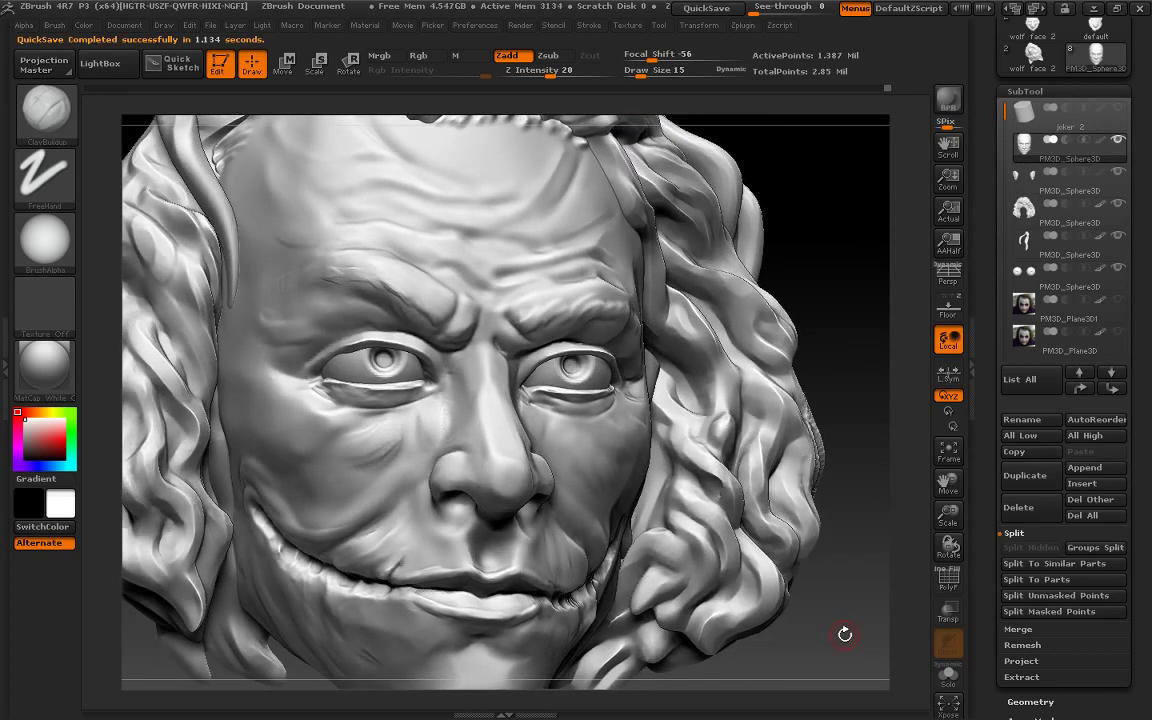
Carve the left eyelid with Dam_Standard and smooth the brow crease at draw size 21
key("b")
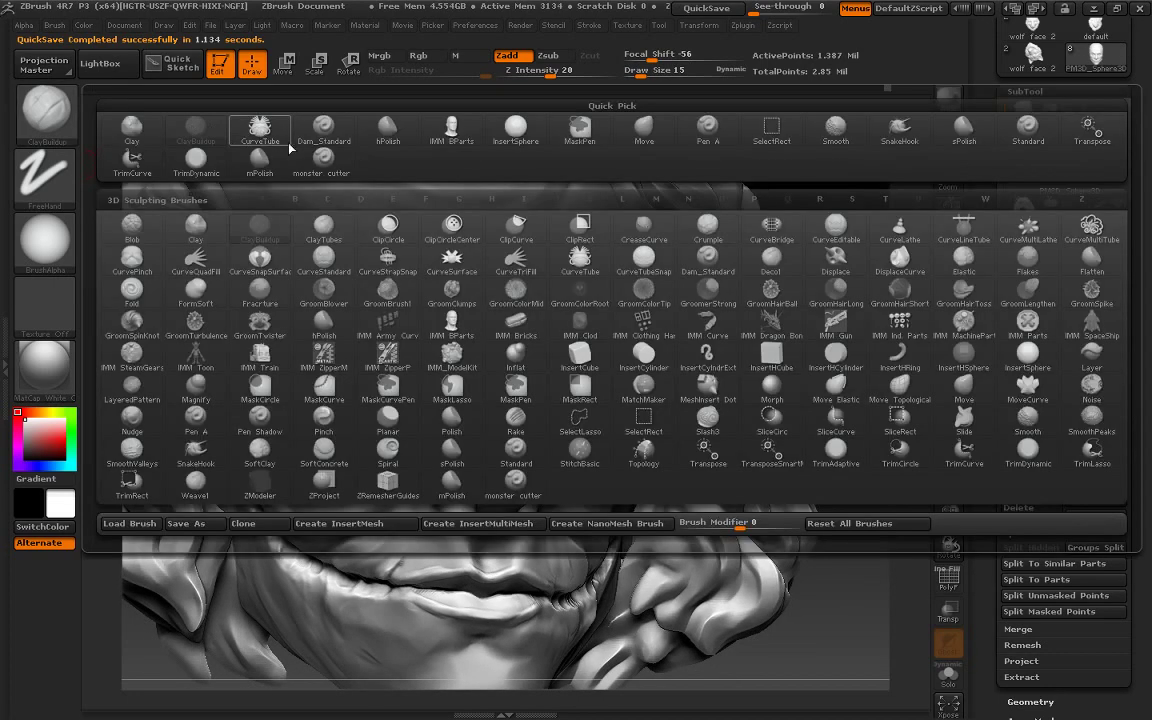
left_click(323, 128)
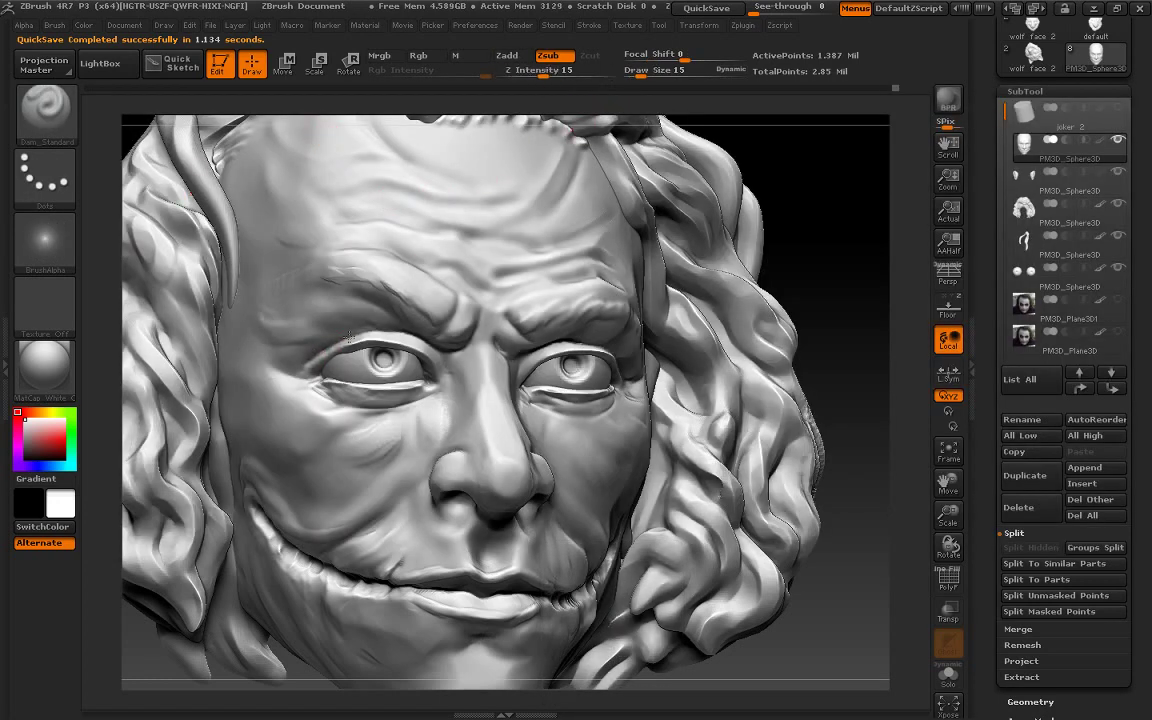
left_click_drag(399, 360, 433, 378)
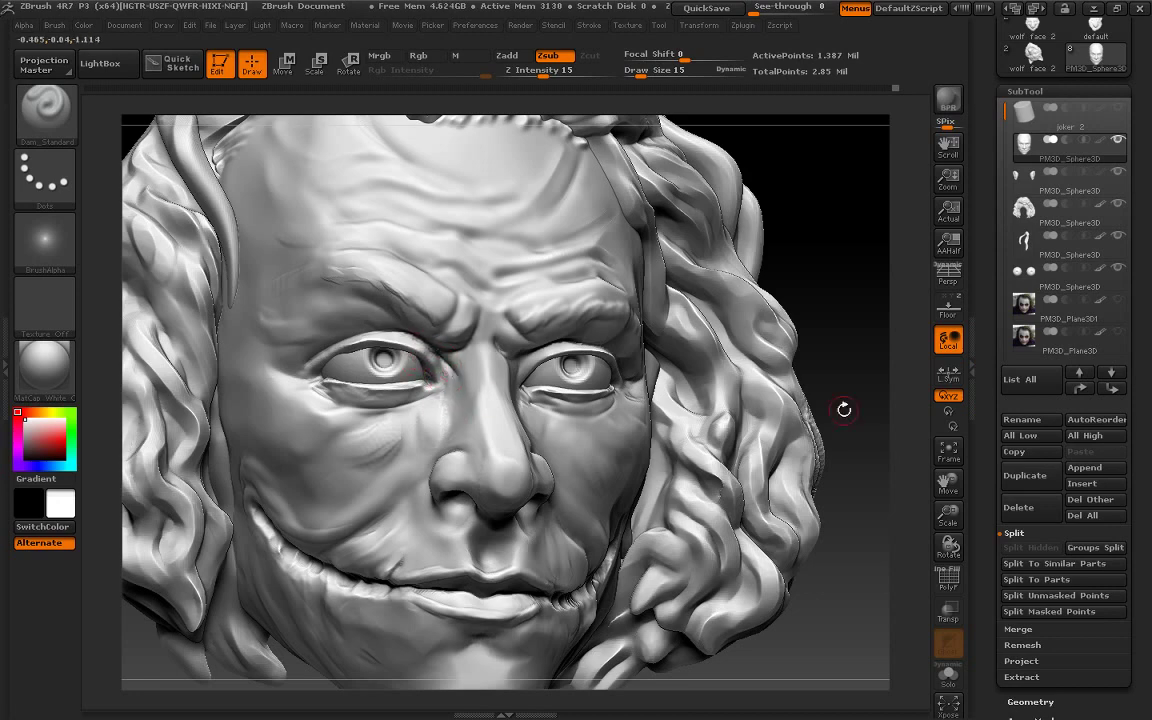
left_click_drag(838, 406, 728, 398)
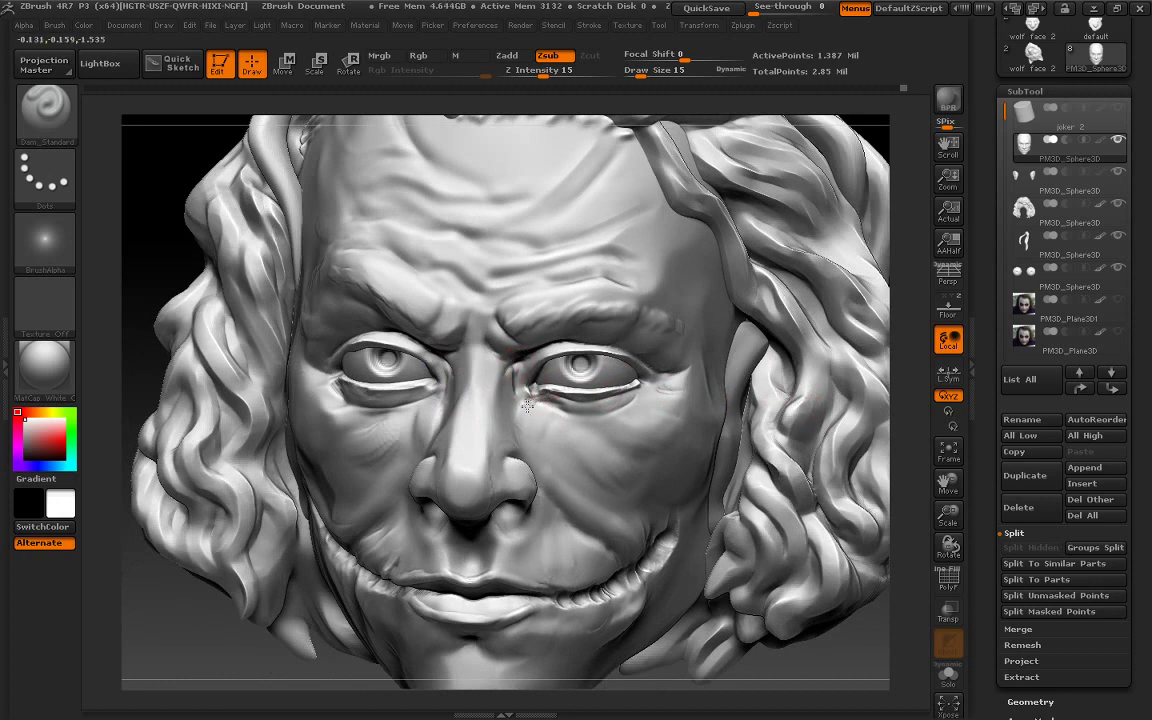
mouse_move(905, 365)
left_mouse_down()
mouse_move(921, 372)
mouse_move(910, 370)
left_mouse_up()
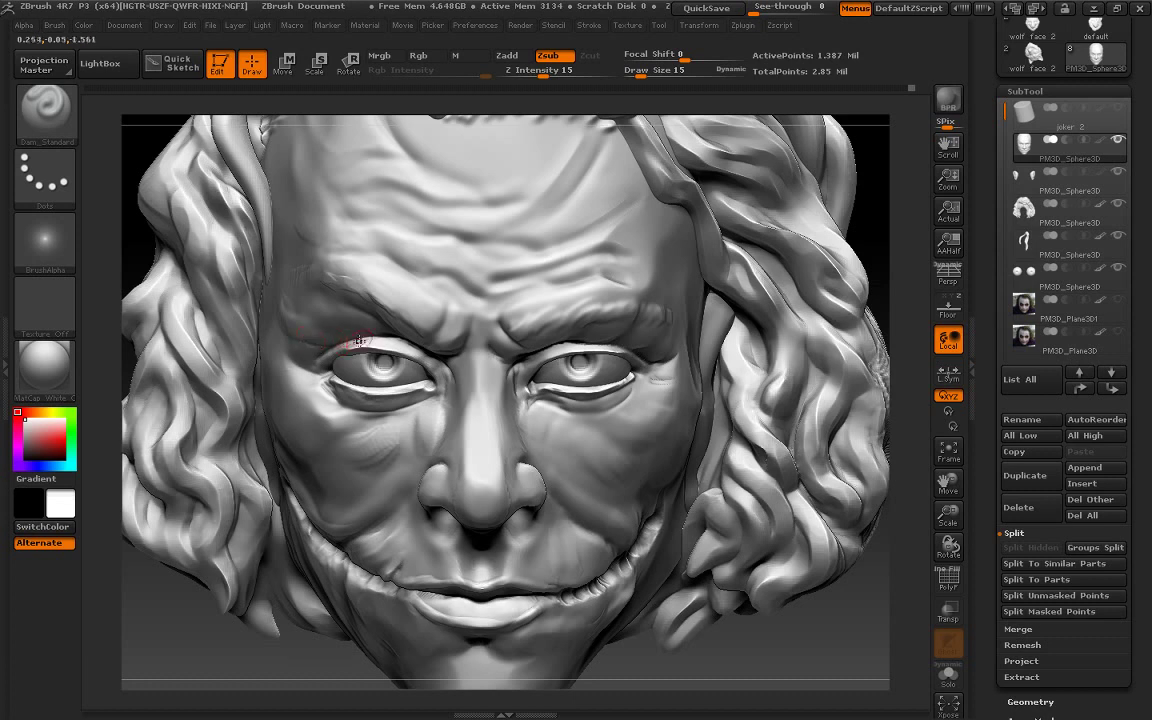
left_click_drag(641, 74, 645, 74)
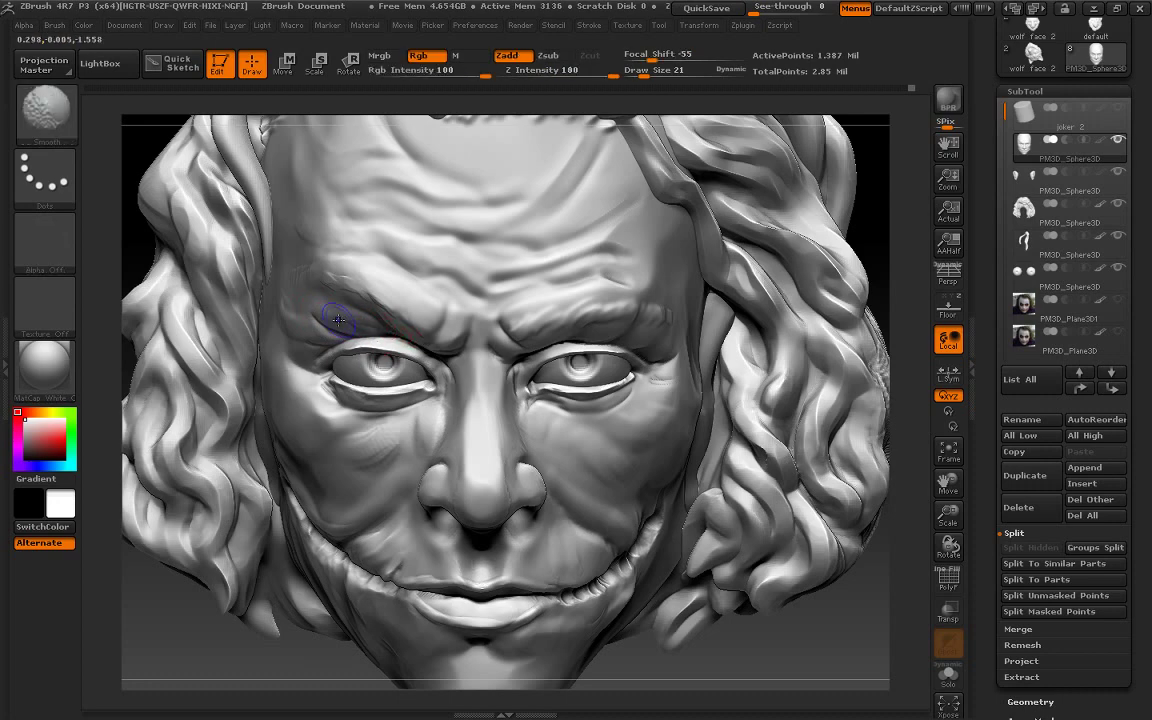
left_click_drag(316, 315, 386, 343, "shift")
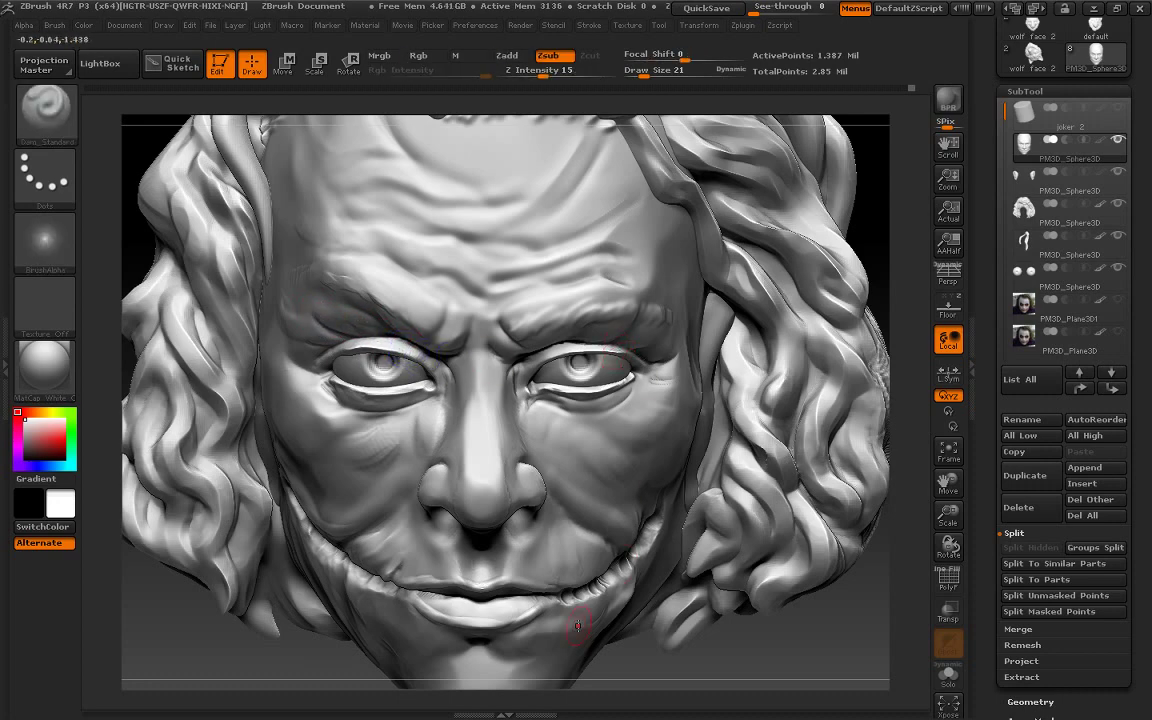
Toggle the face's eye-makeup polypaint off and back on to compare the sculpt
left_click(1102, 140)
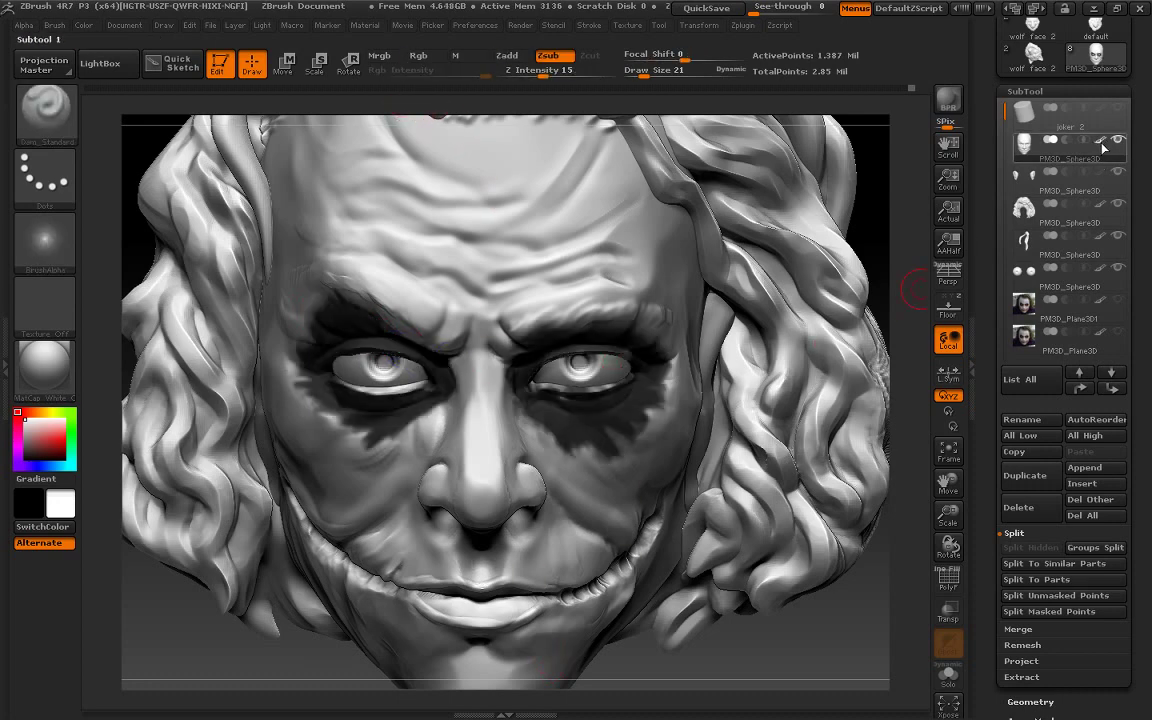
left_click_drag(948, 515, 950, 535)
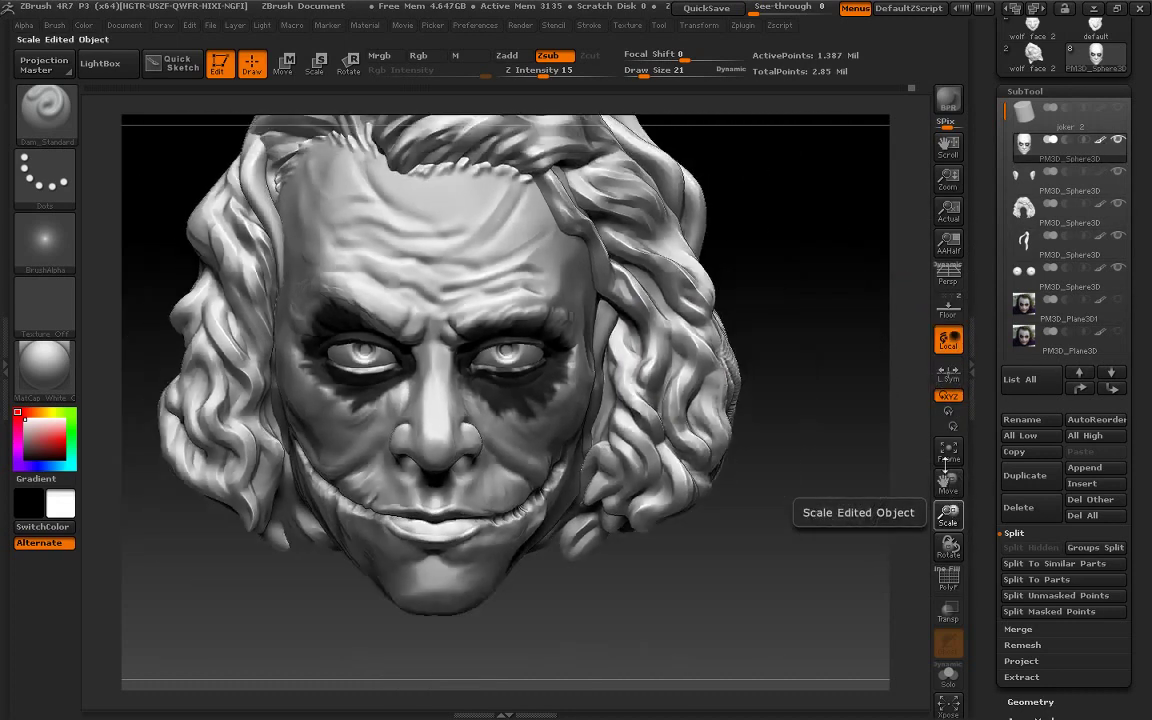
left_click(1104, 142)
mouse_move(1024, 145)
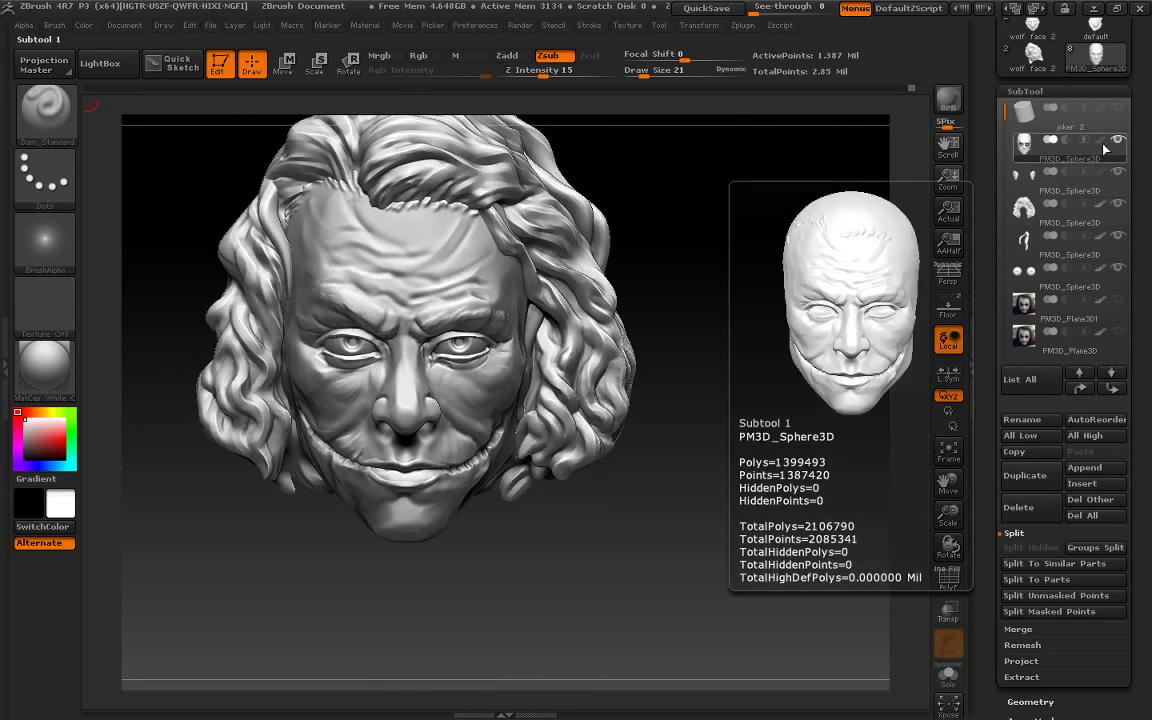
left_click(1101, 142)
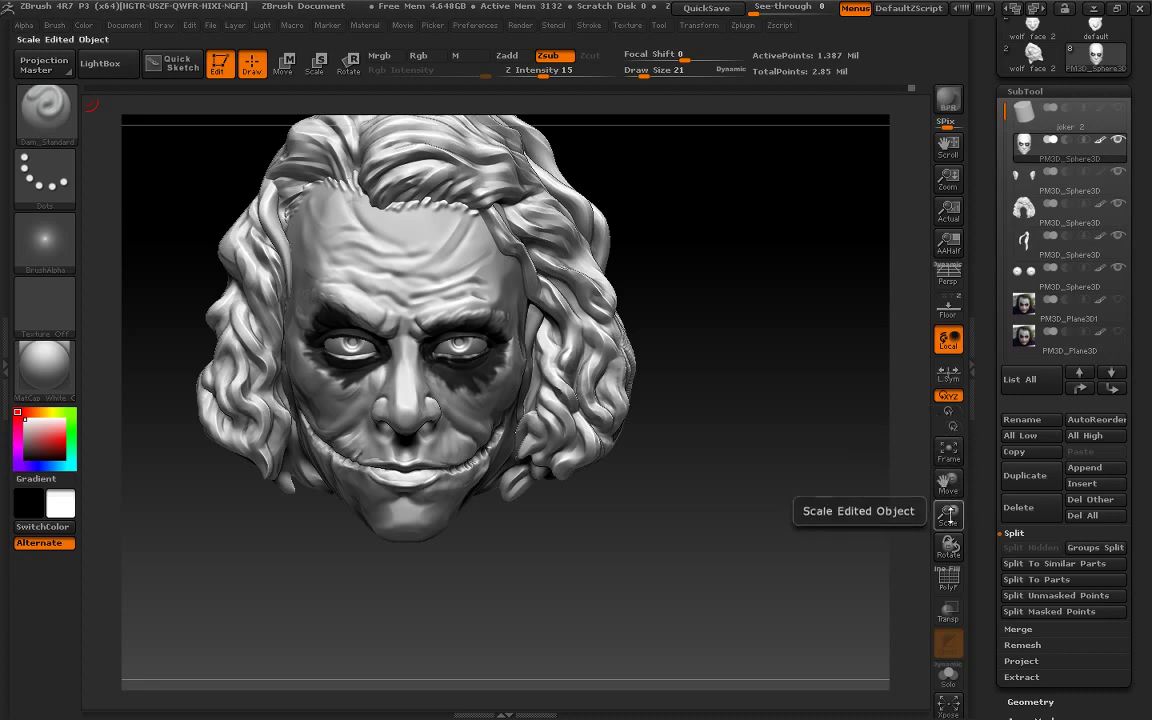
left_click_drag(948, 515, 950, 535)
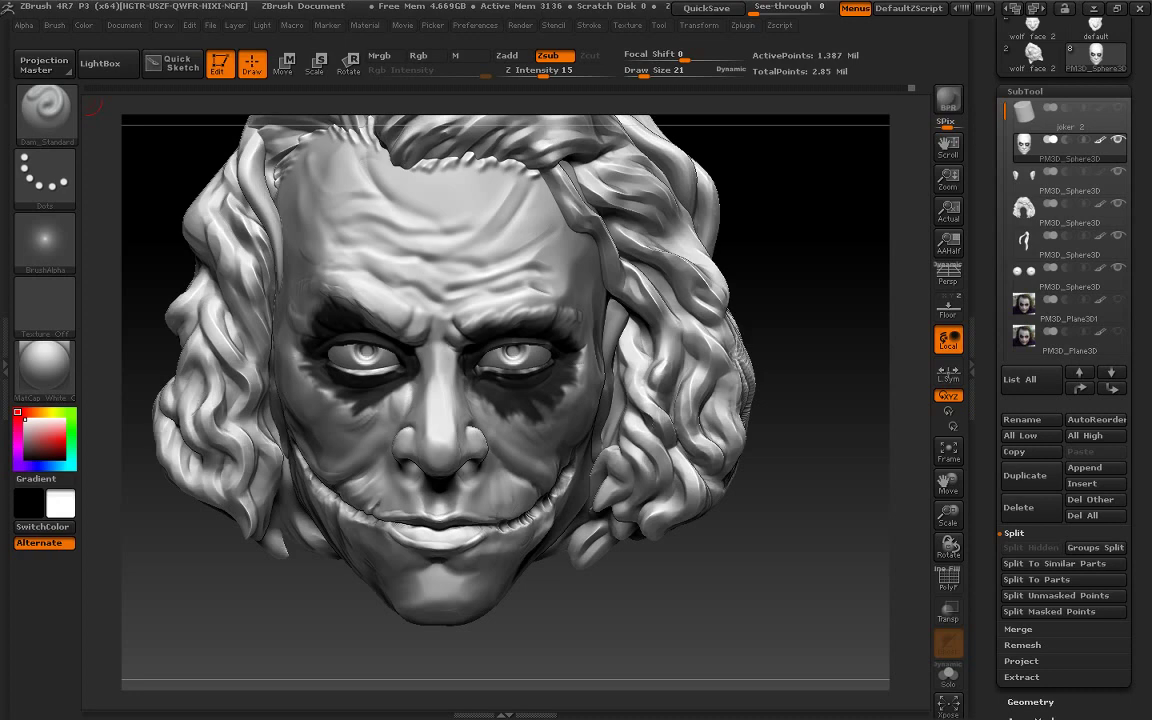
Reshape the scar at the mouth corner with Dam_Standard
left_click_drag(93, 103, 830, 566)
mouse_move(948, 515)
left_mouse_down()
mouse_move(955, 537)
mouse_move(865, 462)
mouse_move(905, 437)
mouse_move(887, 380)
left_mouse_up()
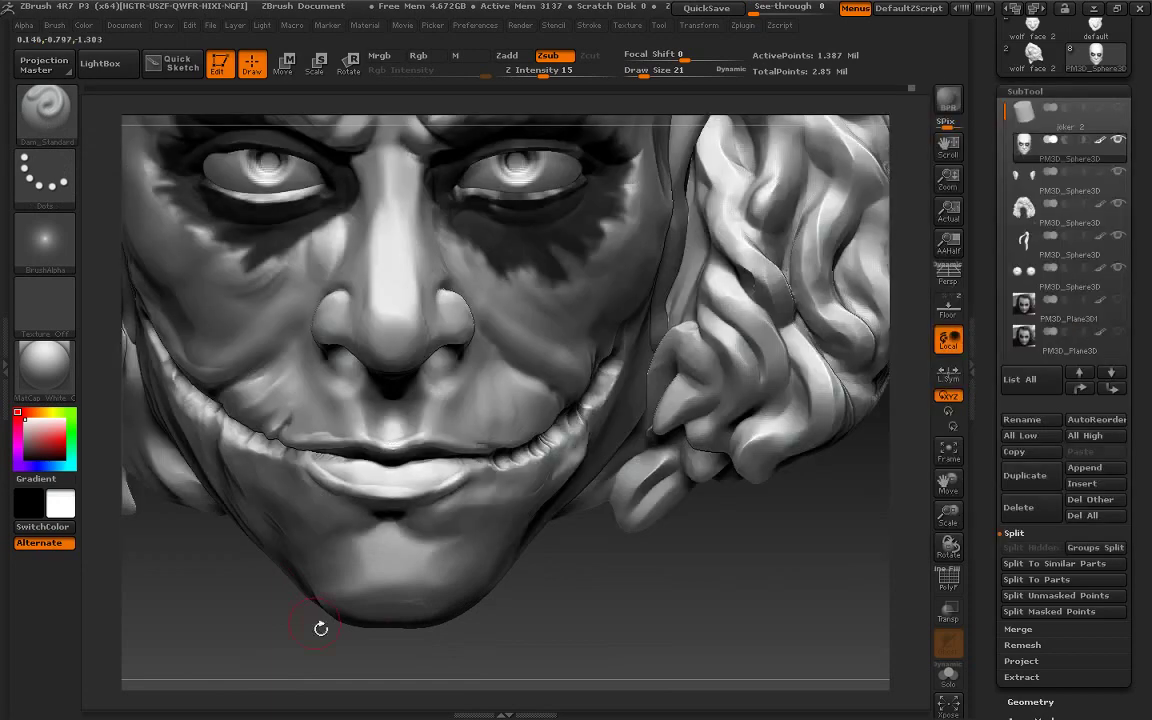
left_click_drag(321, 625, 373, 464)
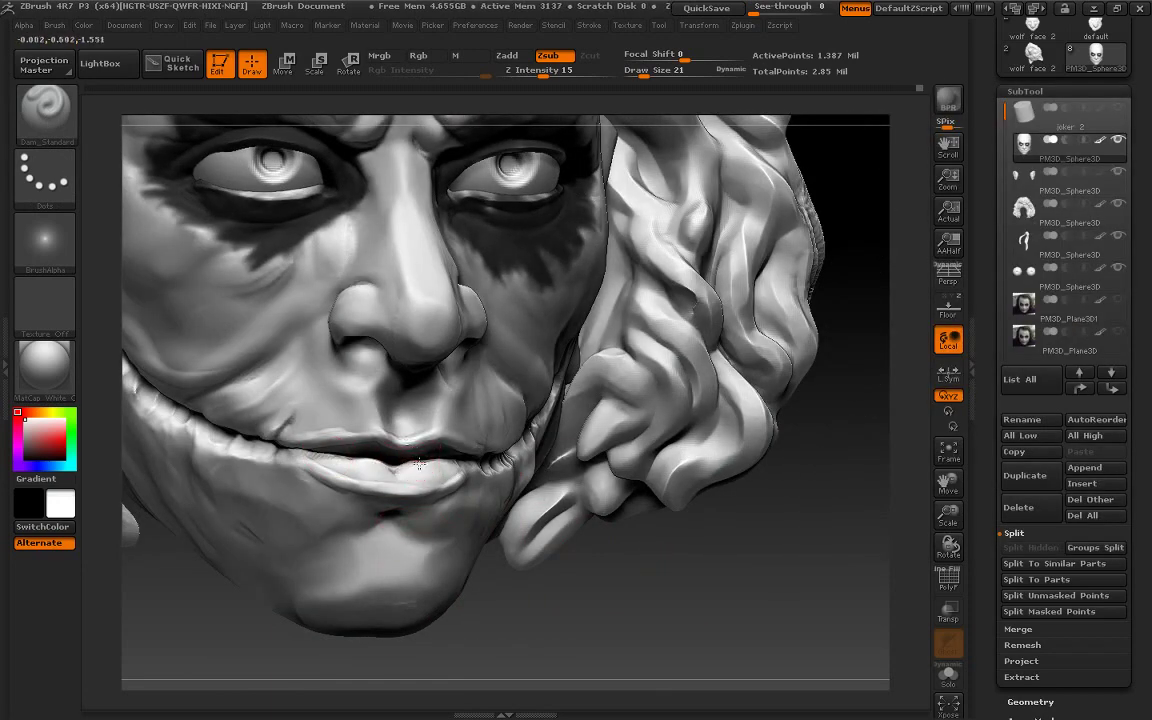
left_click_drag(486, 463, 483, 512)
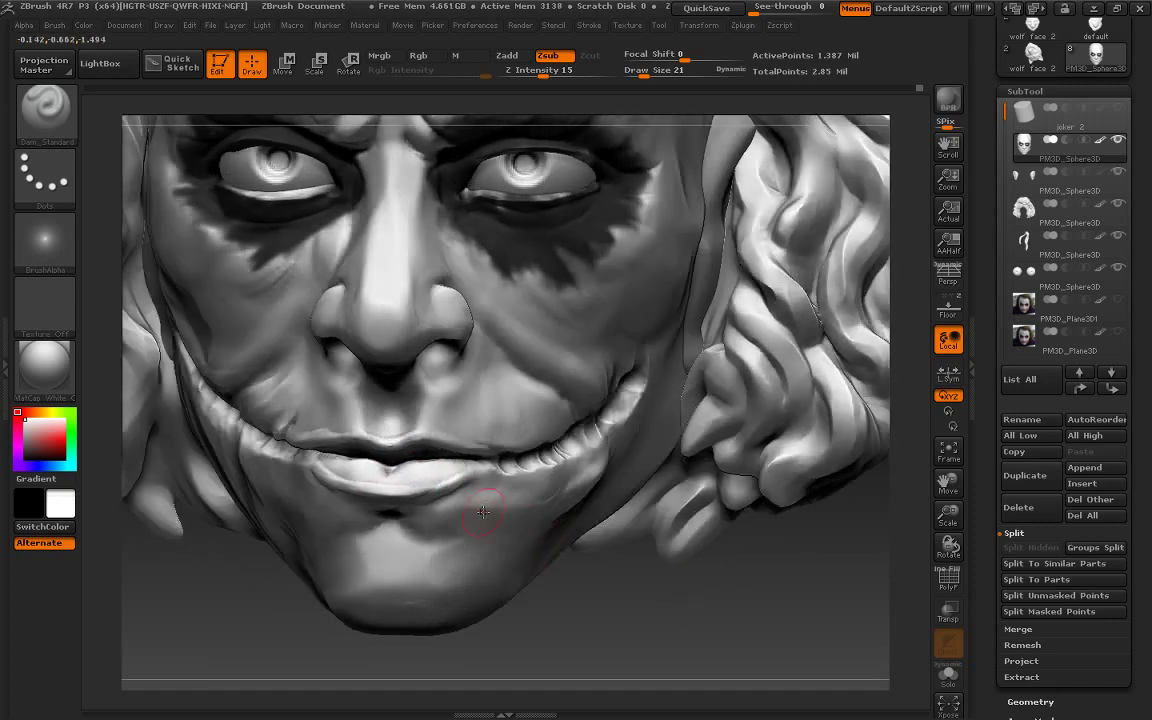
left_click_drag(766, 638, 496, 477)
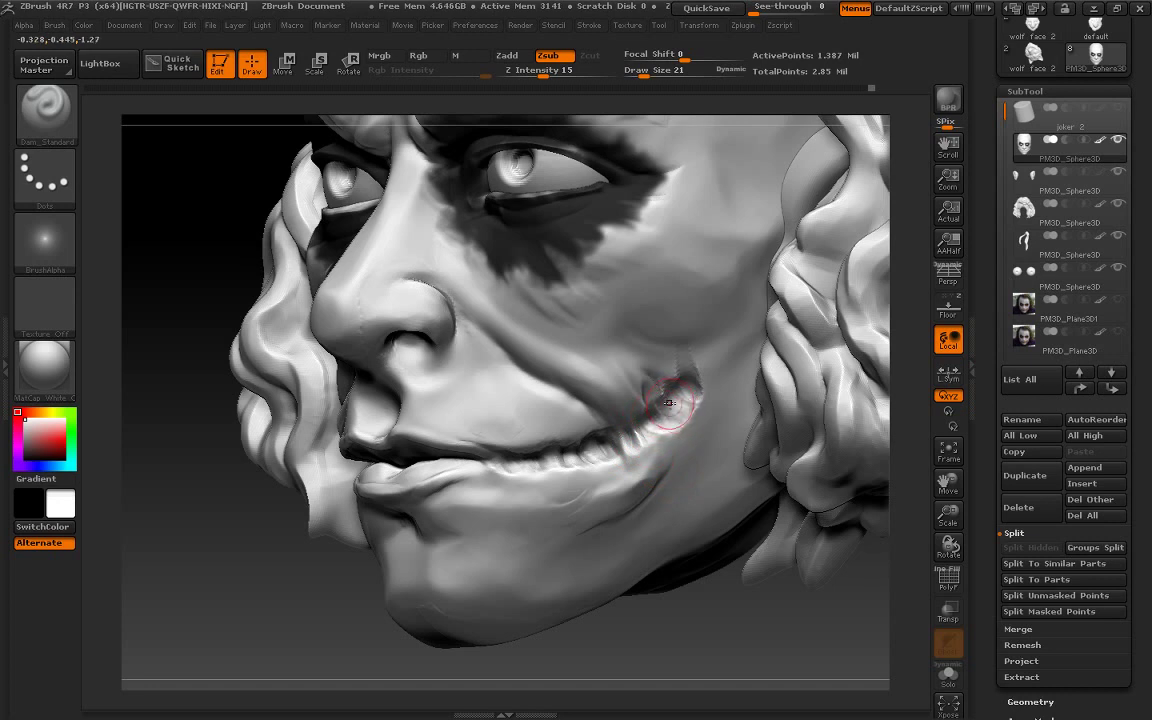
mouse_move(667, 412)
left_mouse_down()
mouse_move(691, 412)
mouse_move(690, 372)
left_mouse_up()
left_click_drag(680, 368, 688, 378)
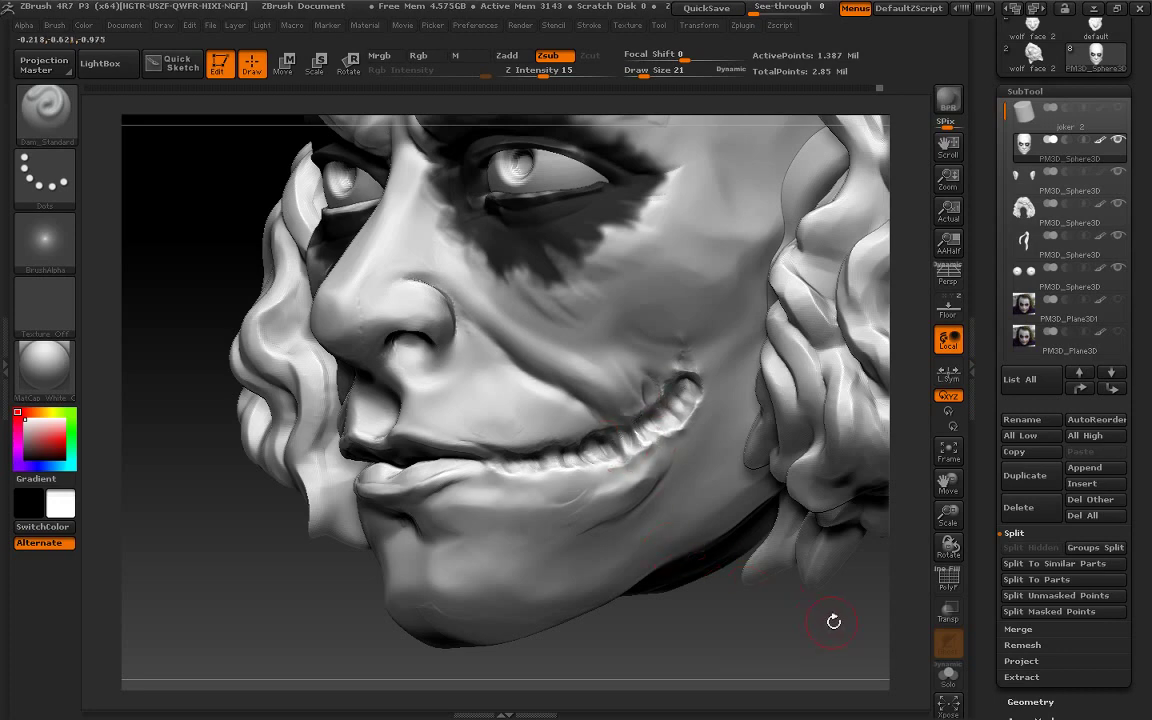
Carve and deepen a crease from the nostril wing down across the cheek
left_click_drag(830, 620, 805, 600)
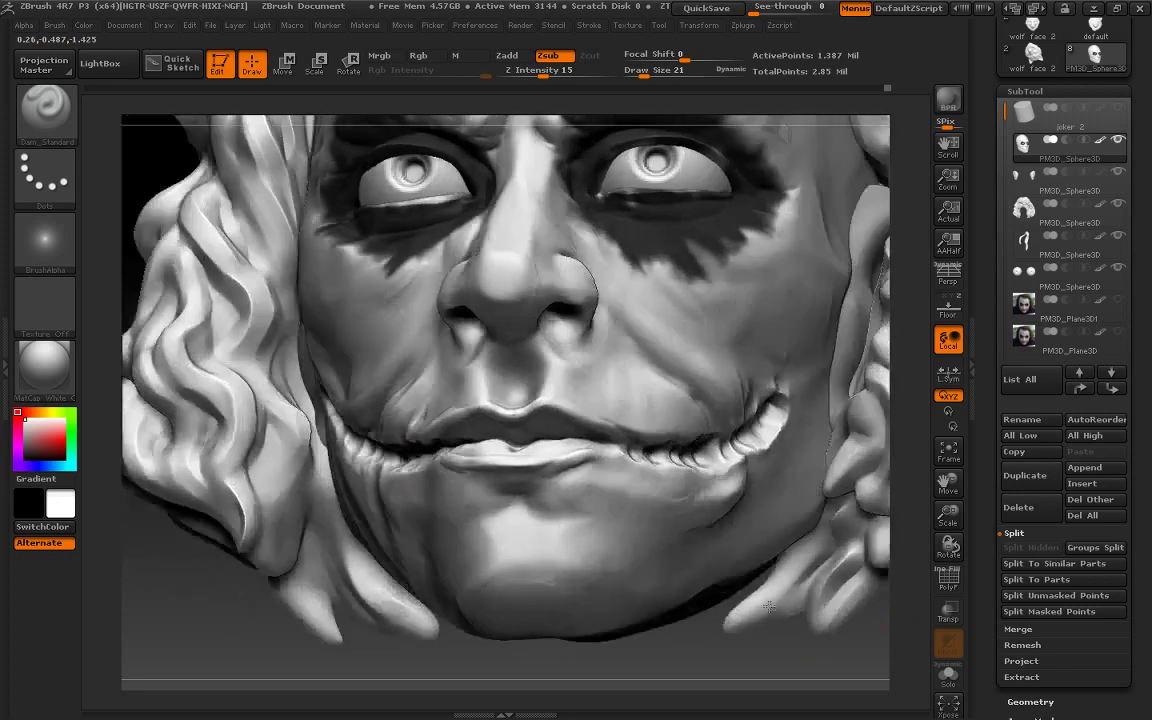
left_click_drag(730, 563, 554, 347)
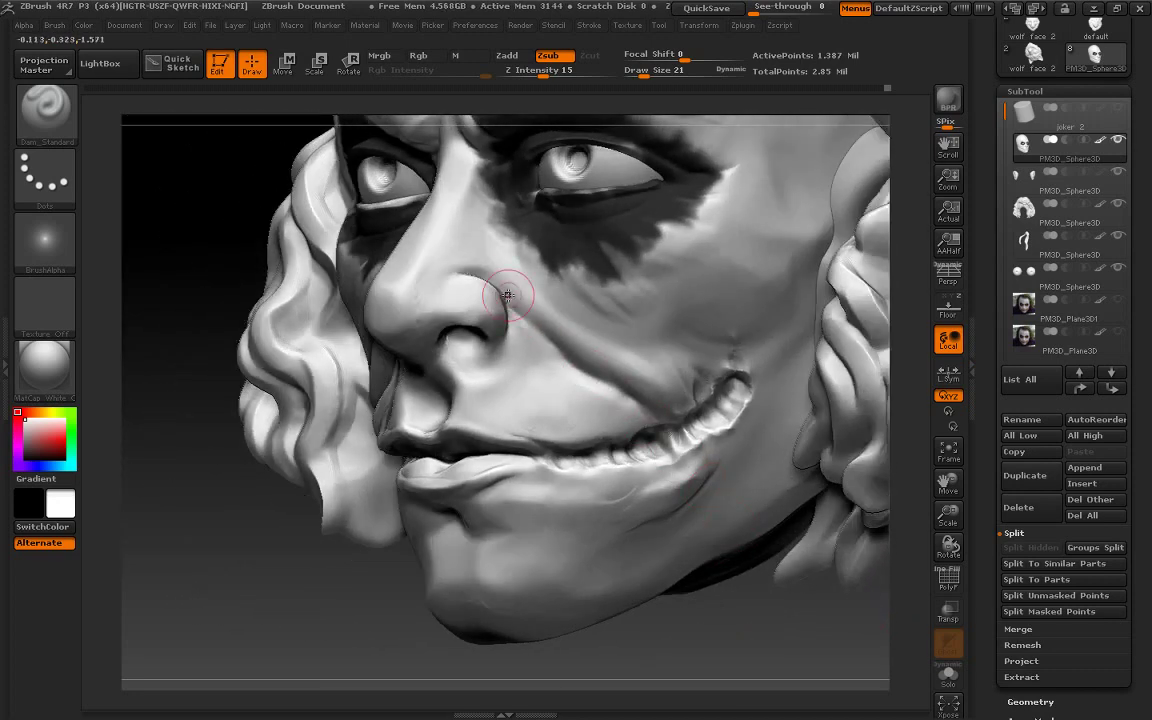
left_click_drag(514, 290, 576, 373)
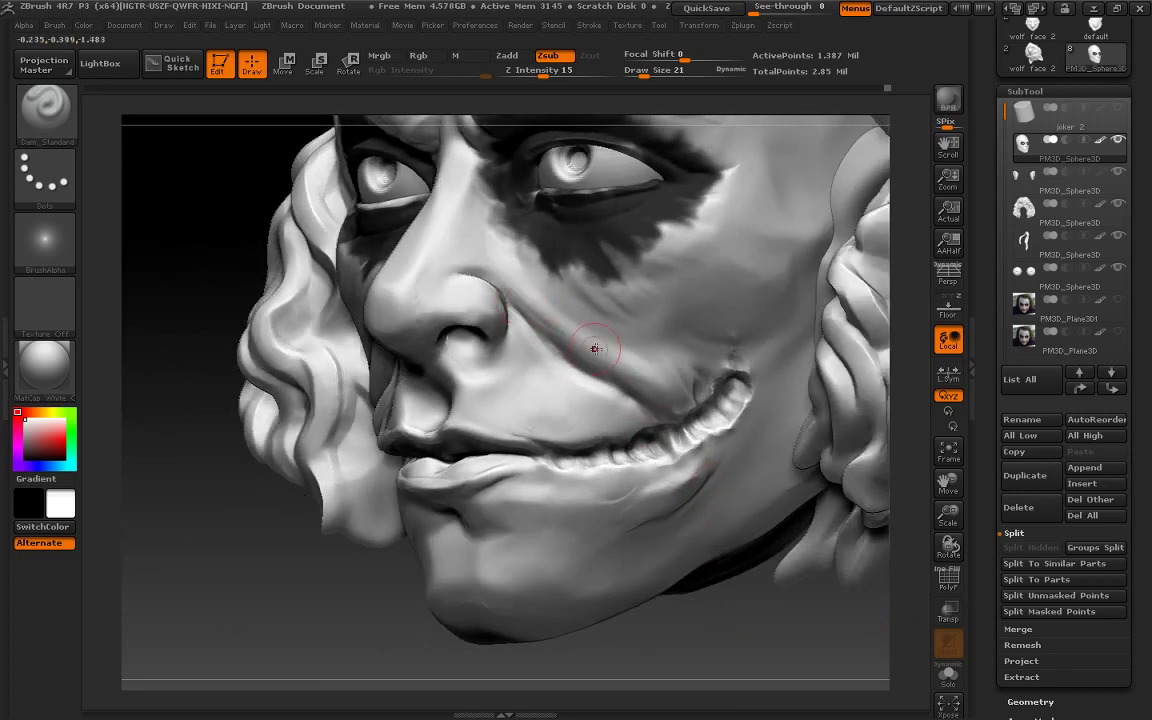
left_click_drag(495, 296, 622, 342)
left_click_drag(674, 386, 530, 320)
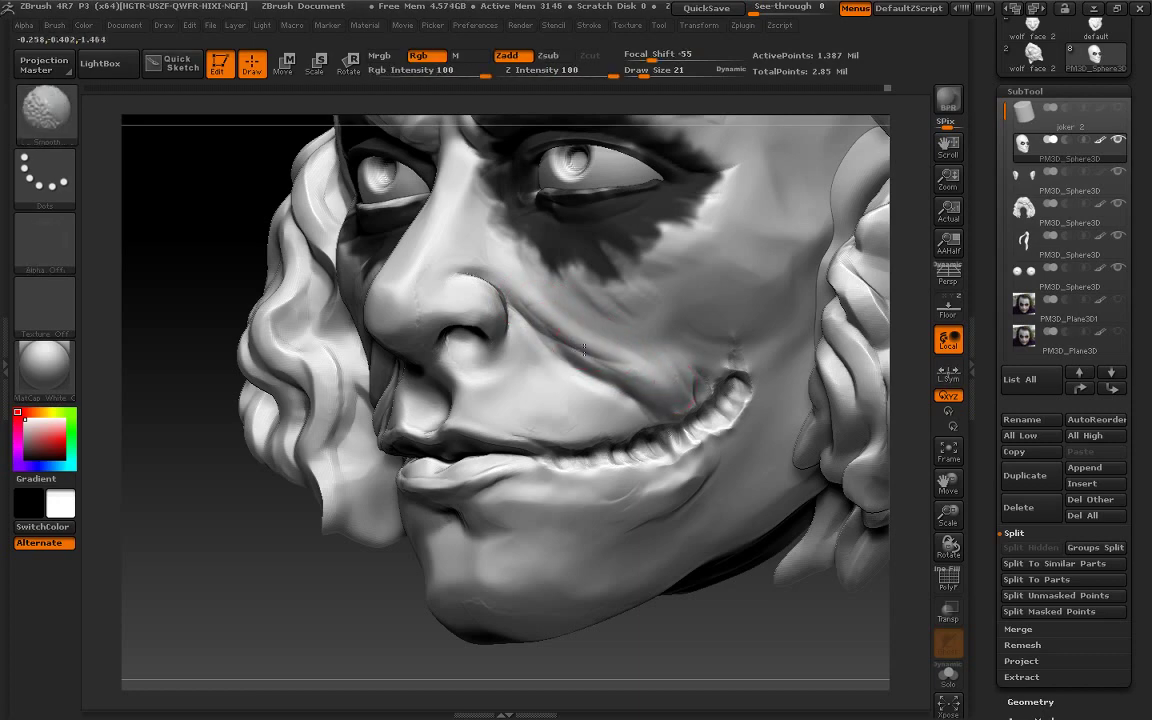
left_click_drag(548, 268, 653, 322)
Orbit and zoom out to review the whole head, forehead and hair
left_click_drag(200, 600, 316, 607, "shift")
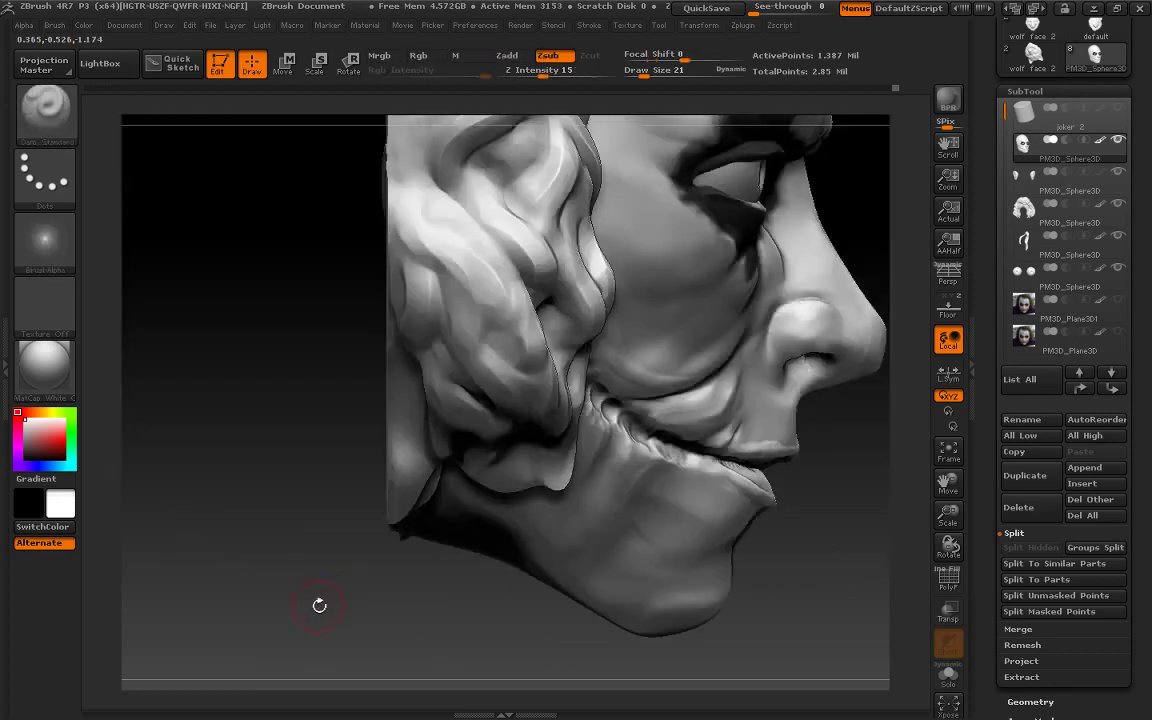
left_click_drag(584, 532, 866, 638, "shift")
left_click_drag(948, 515, 942, 526)
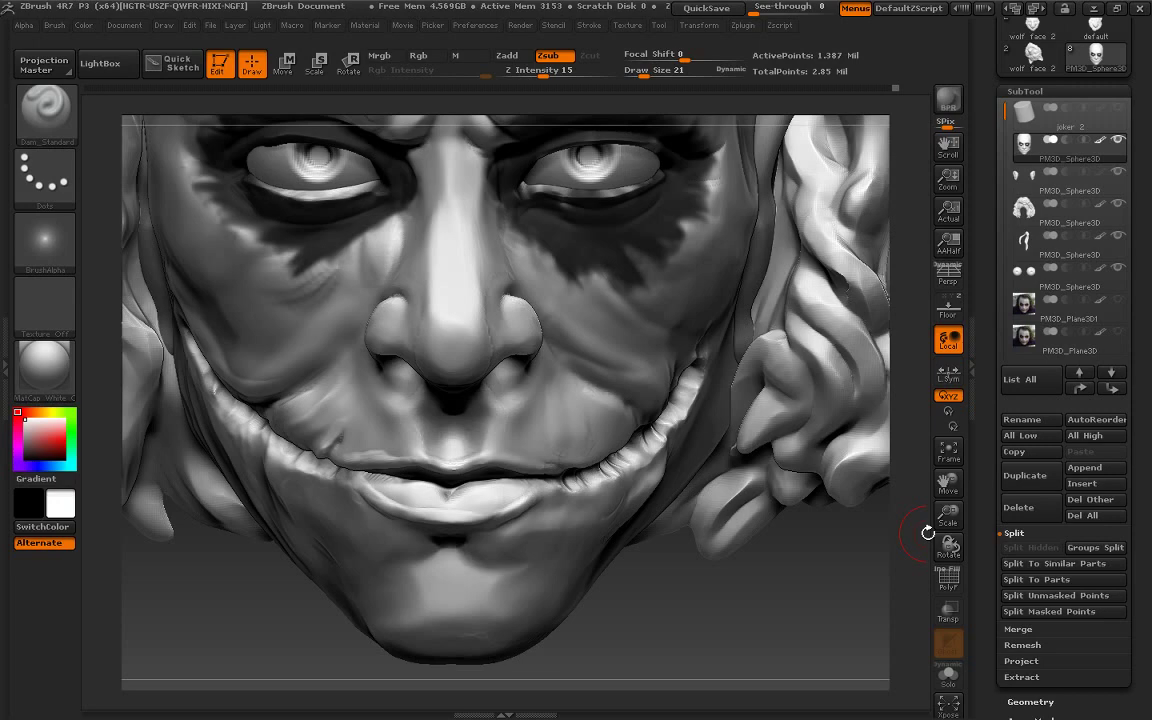
left_click_drag(852, 468, 852, 440)
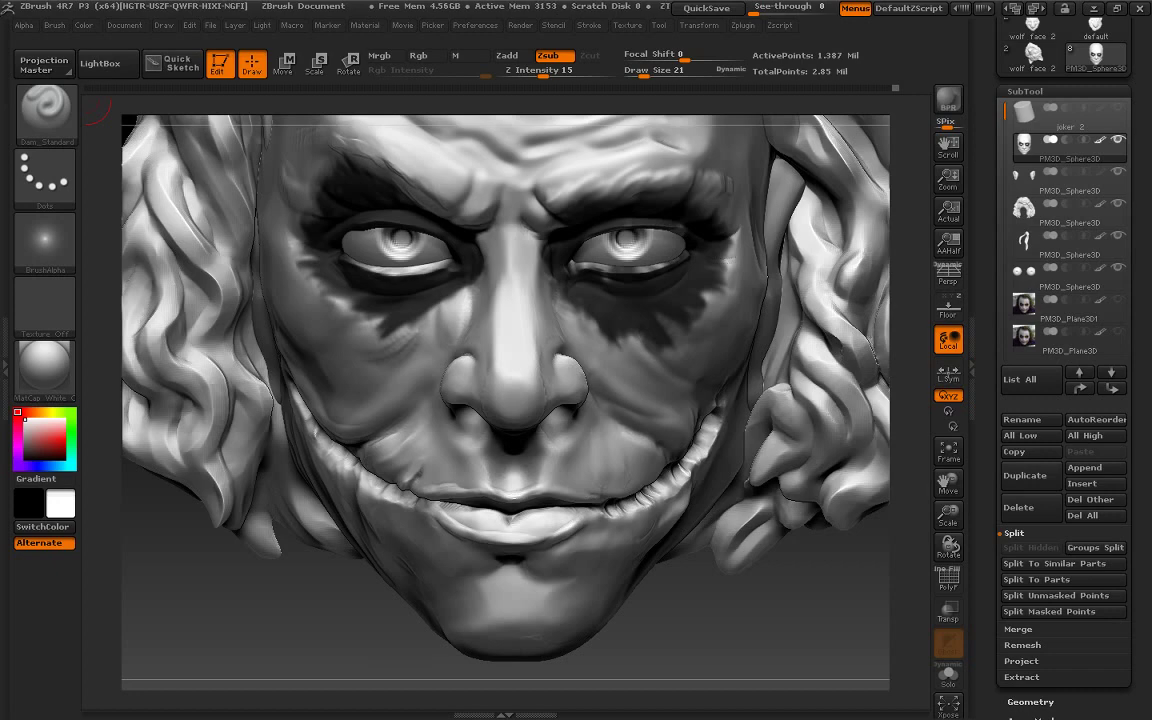
left_click_drag(95, 110, 780, 596)
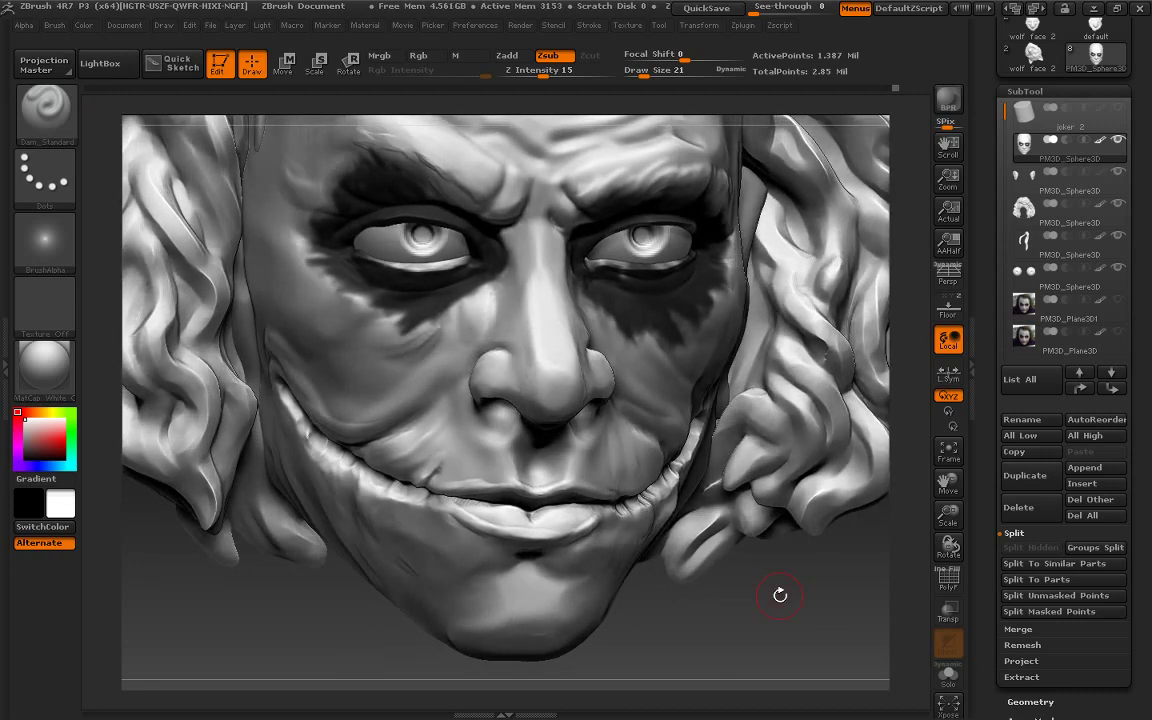
left_click_drag(943, 510, 848, 548)
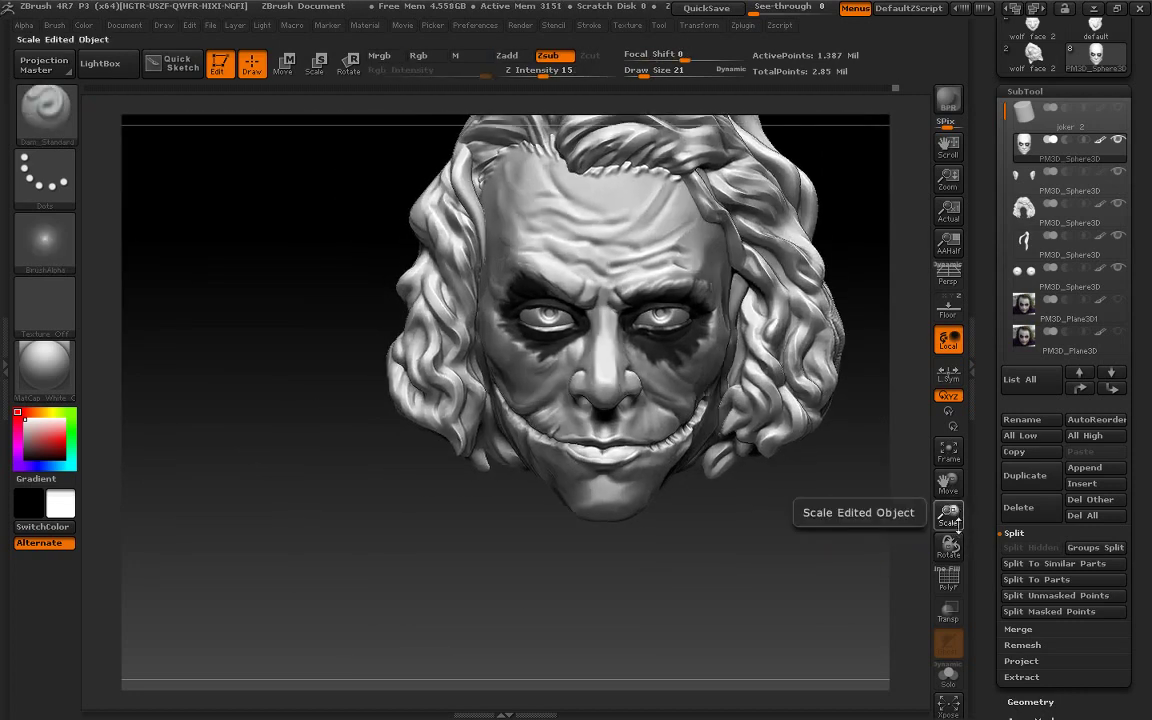
Raise all subtools to highest subdivision and make the hair subtool PM3D_Sphere3D active
left_click_drag(943, 512, 922, 500)
left_click(1096, 435)
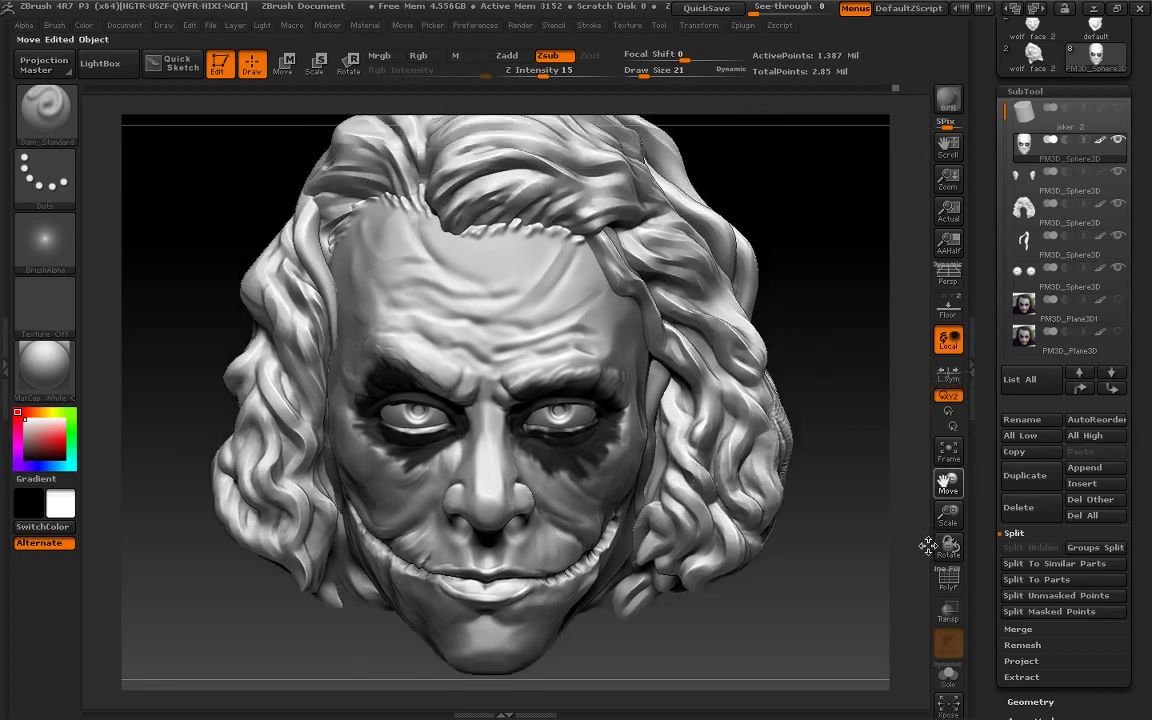
left_click_drag(948, 515, 944, 462)
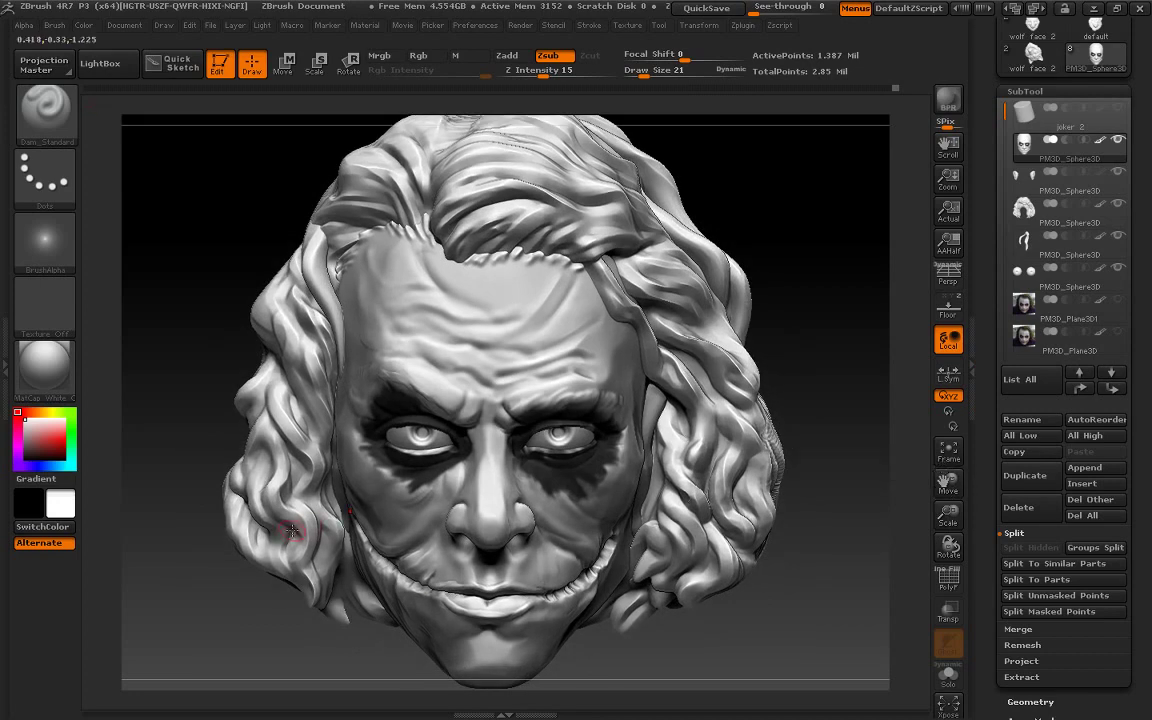
left_click(263, 482, "alt")
left_click(44, 110)
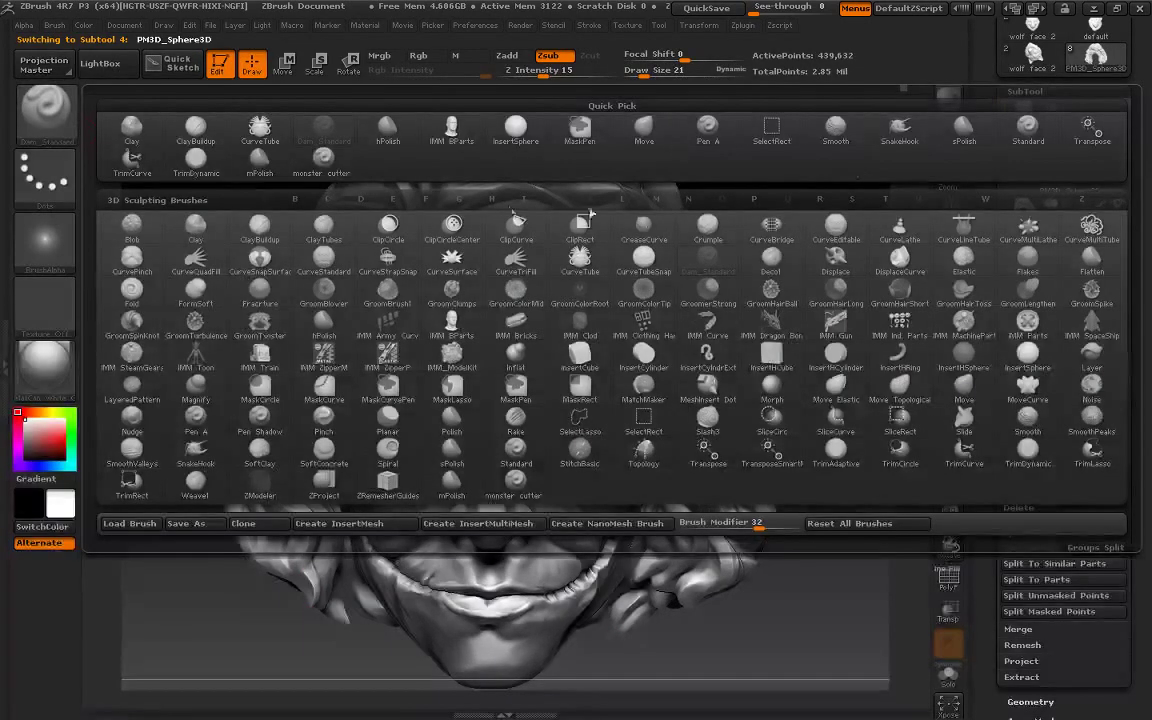
Reshape left hair strands with monster cutter, then re-DynaMesh the hair at resolution 1160
left_click(322, 157)
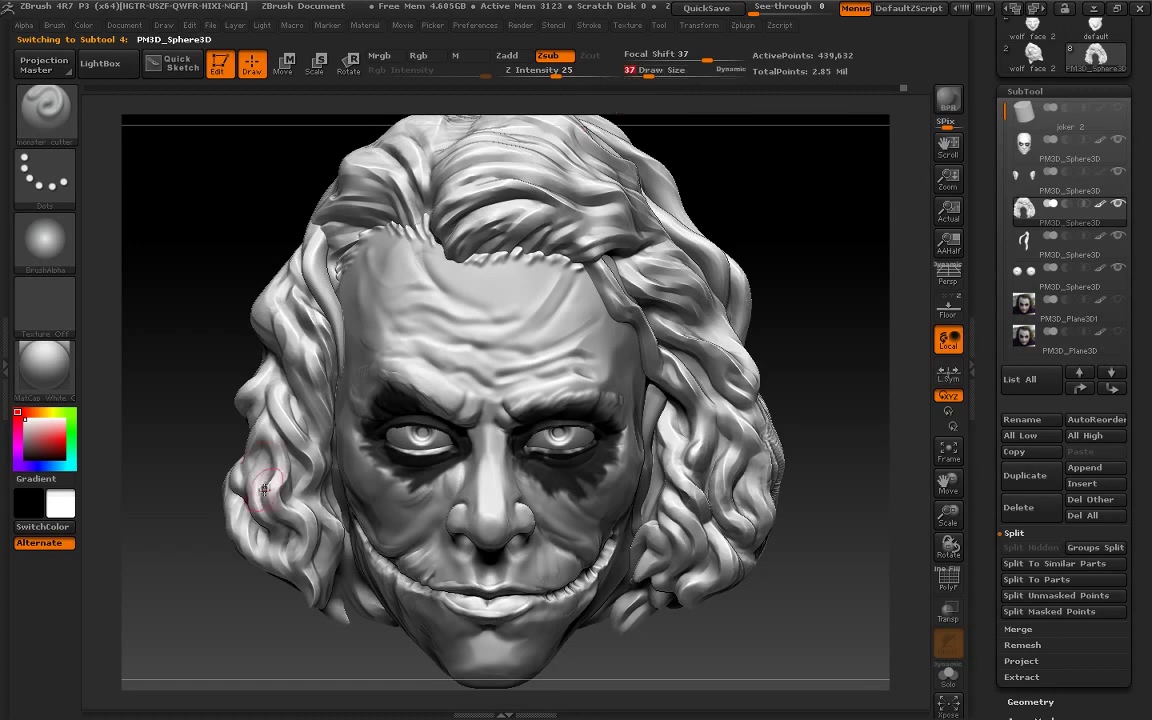
left_click_drag(293, 531, 305, 600)
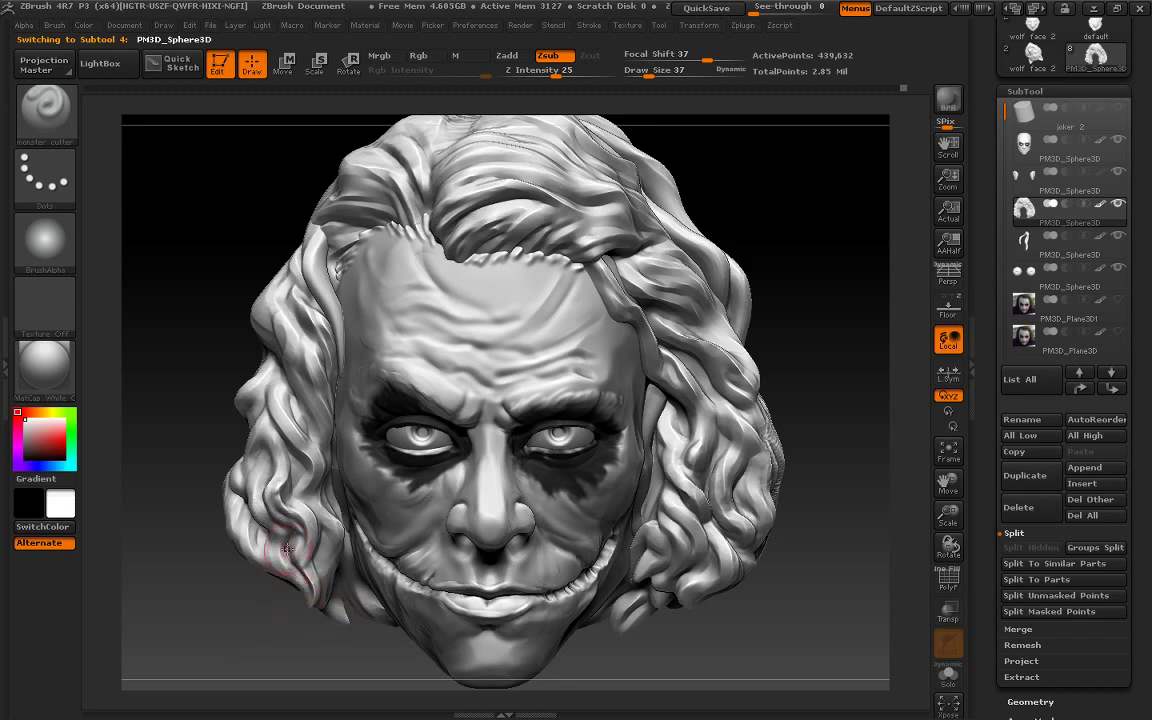
left_click(1040, 92)
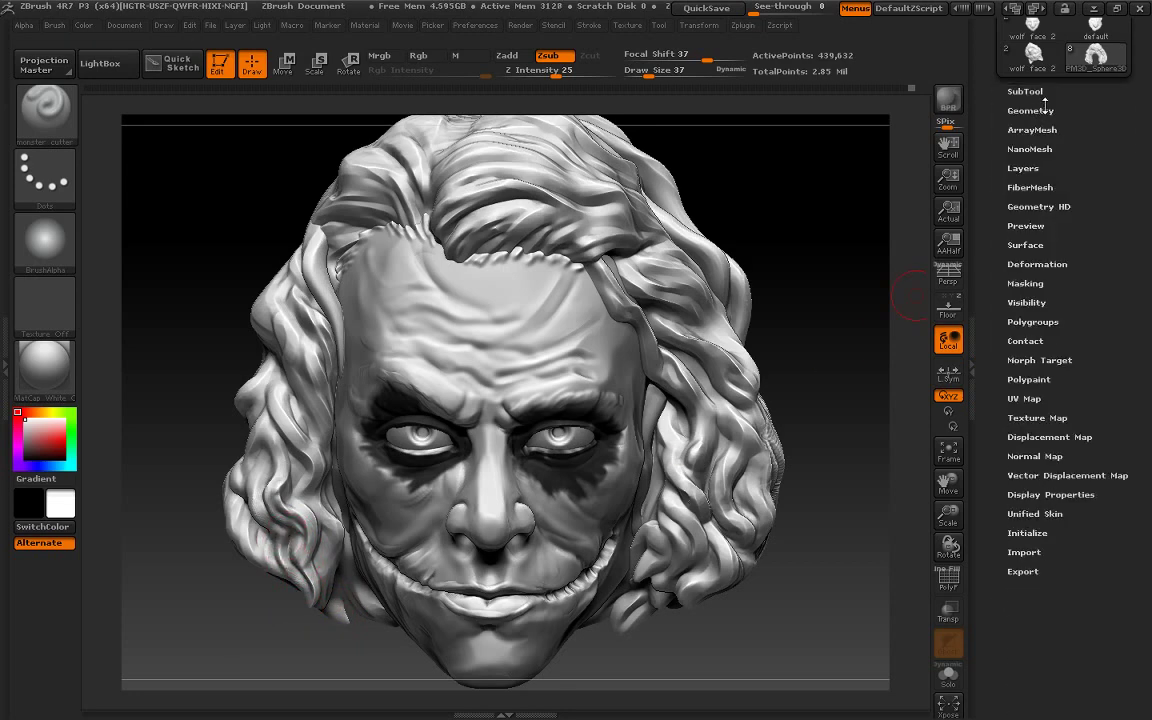
left_click(1045, 110)
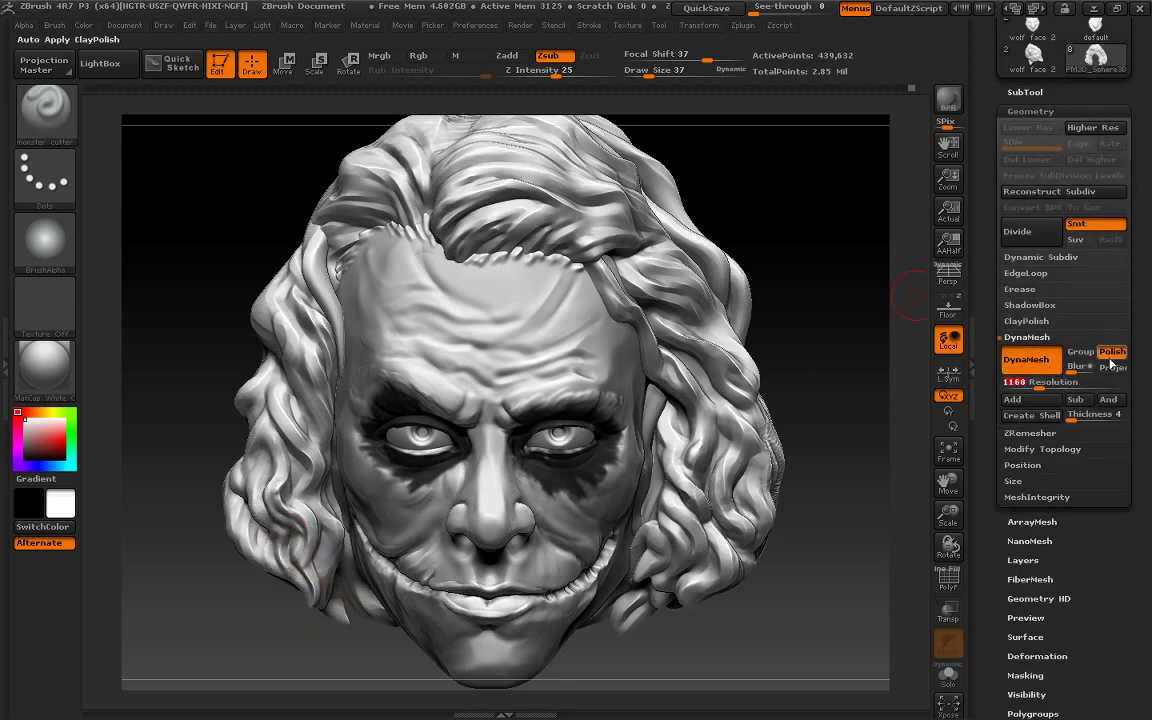
scroll(1080, 150, "up", 3)
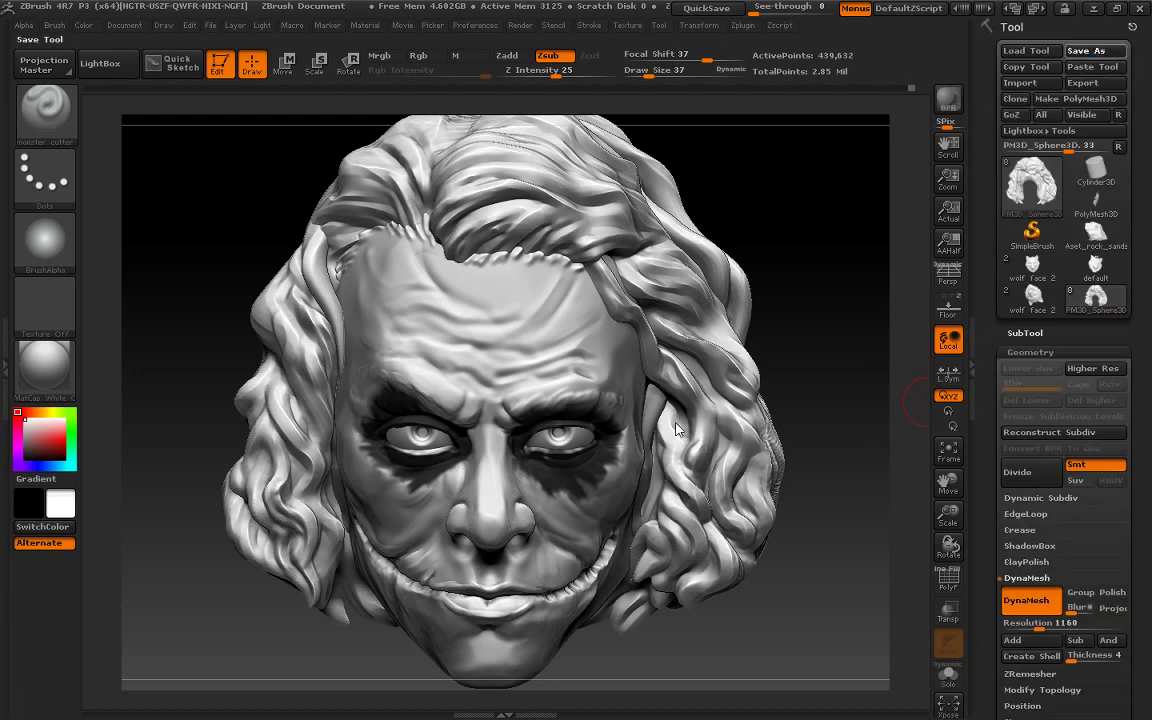
left_click(847, 631, "ctrl")
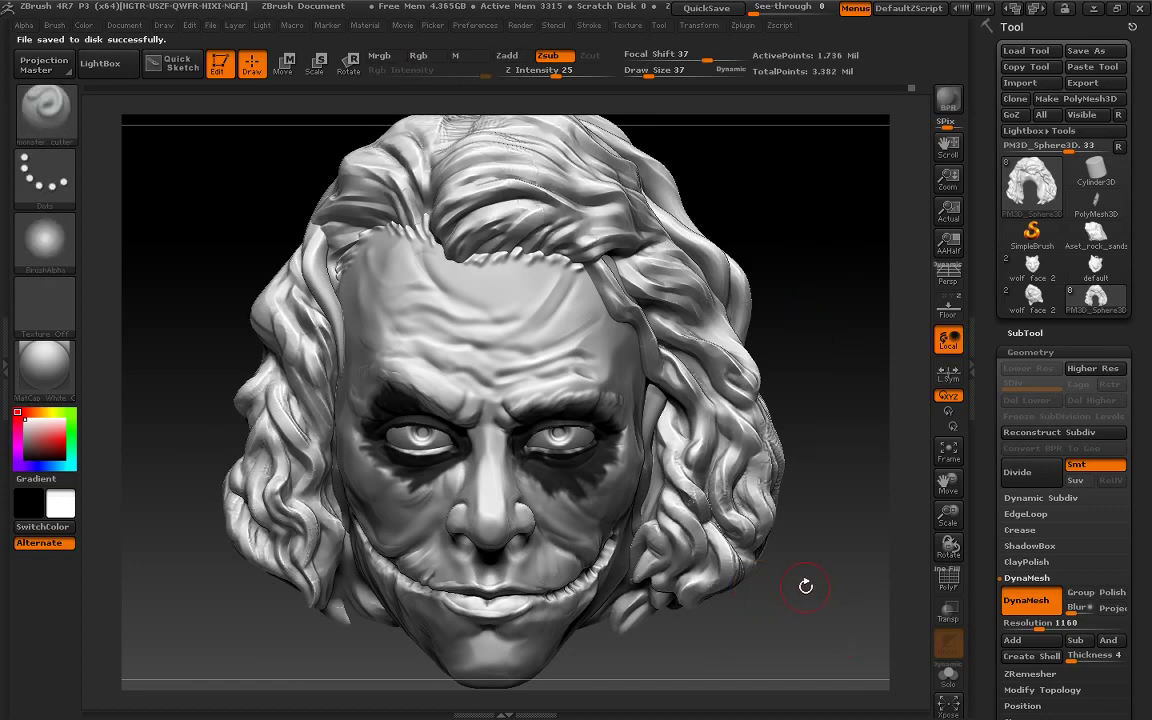
Lightly re-sculpt the hair strands to the left of the face
left_click_drag(805, 589, 612, 447)
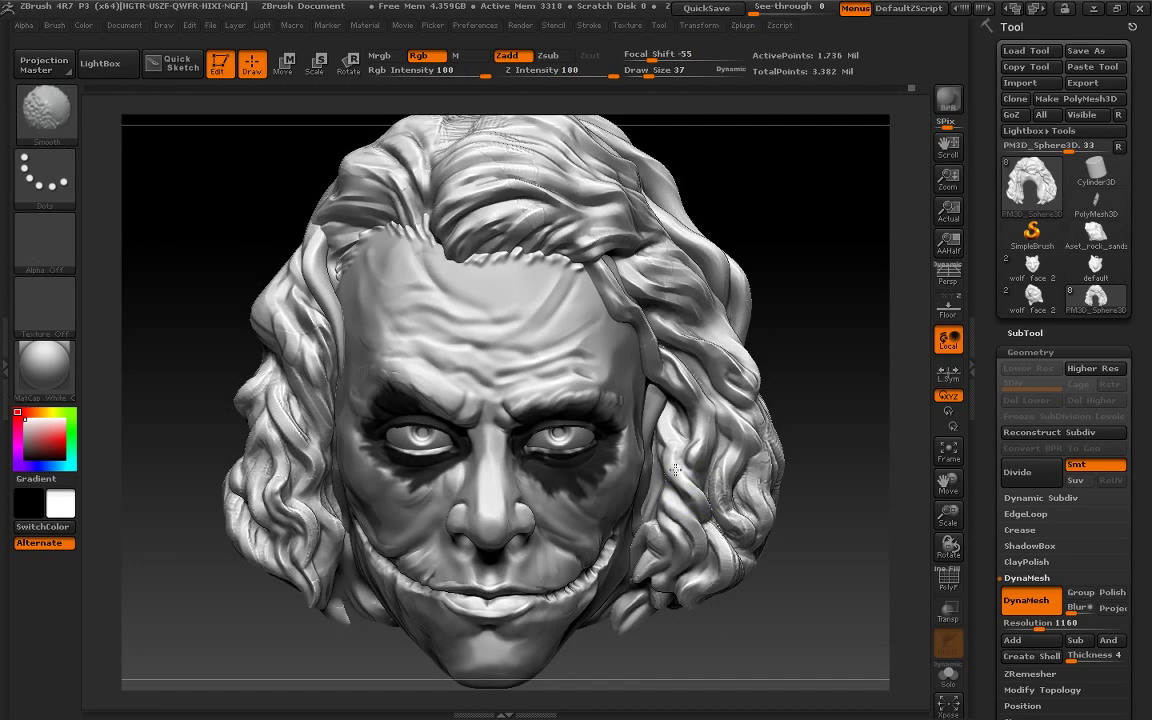
key("alt")
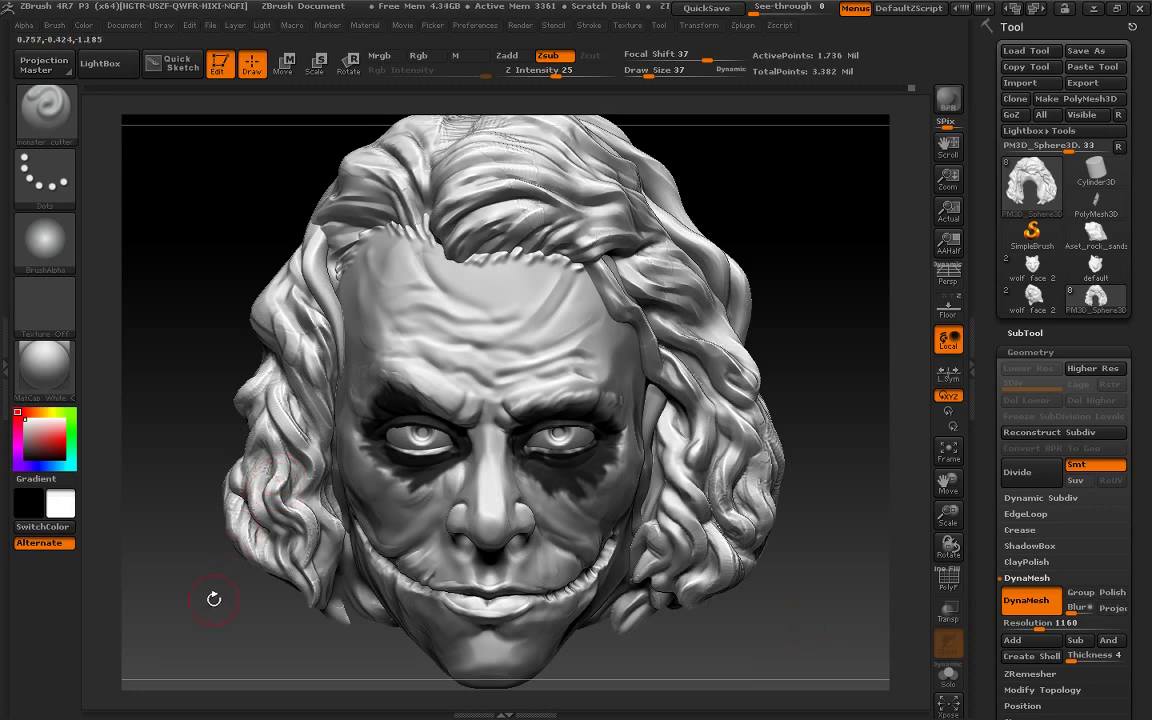
left_click_drag(213, 597, 306, 527)
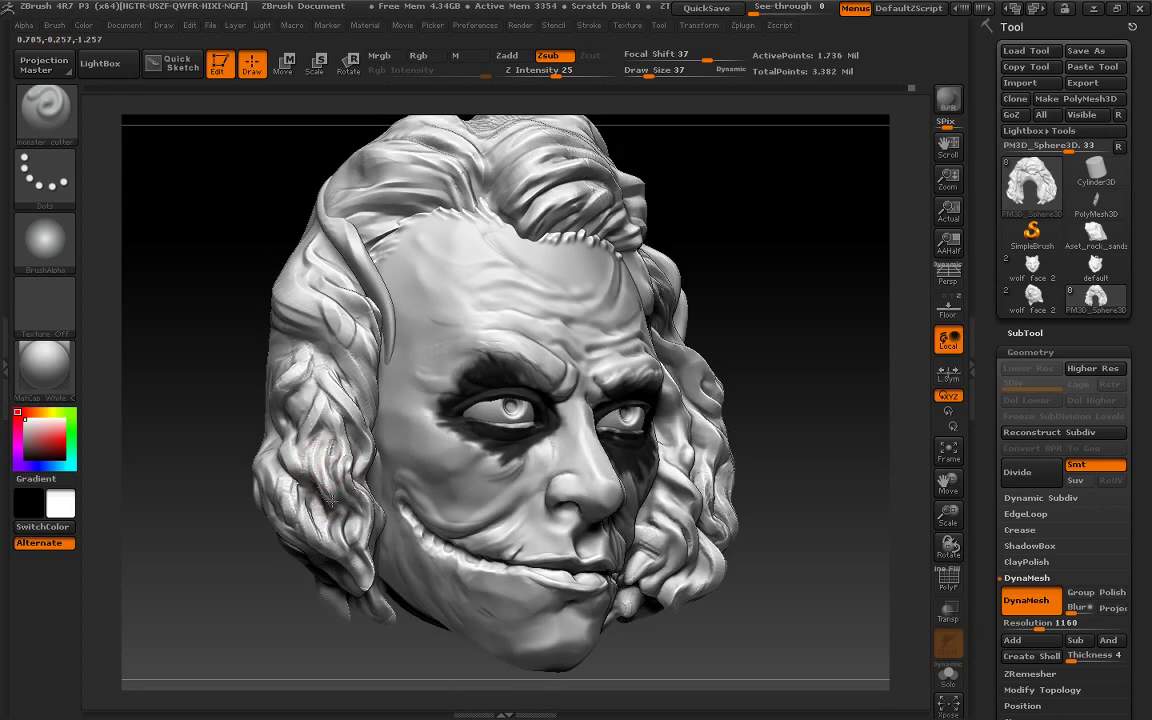
left_click_drag(321, 483, 290, 410)
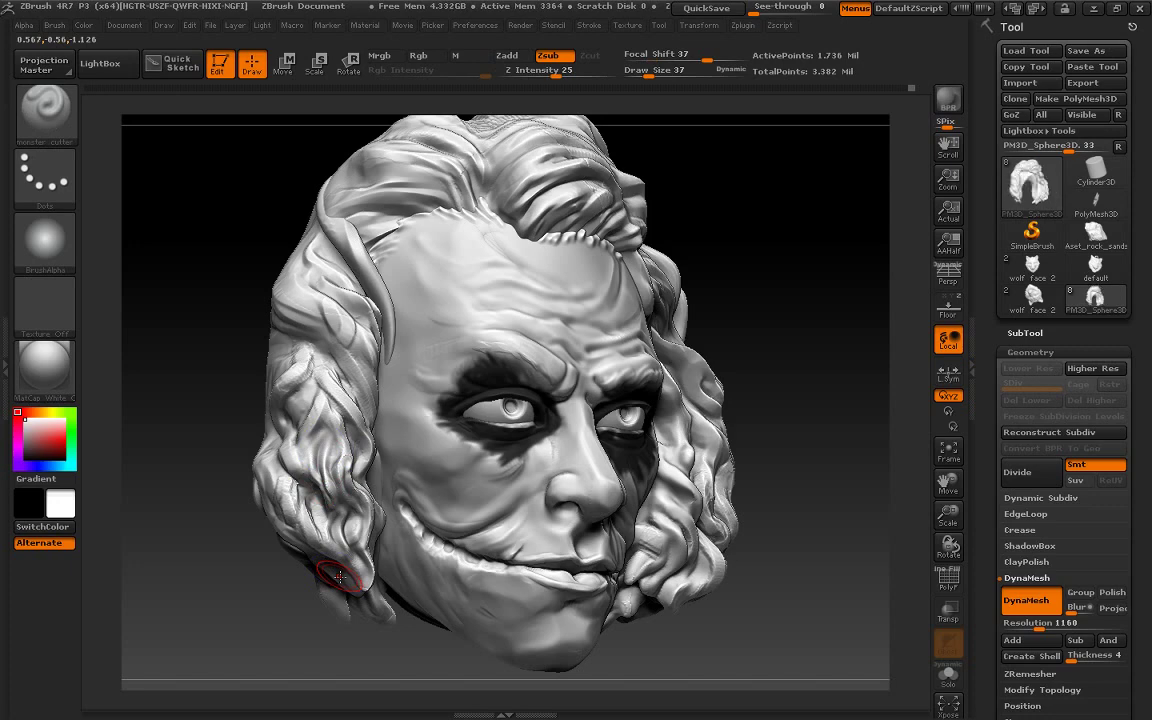
left_click_drag(805, 483, 784, 476)
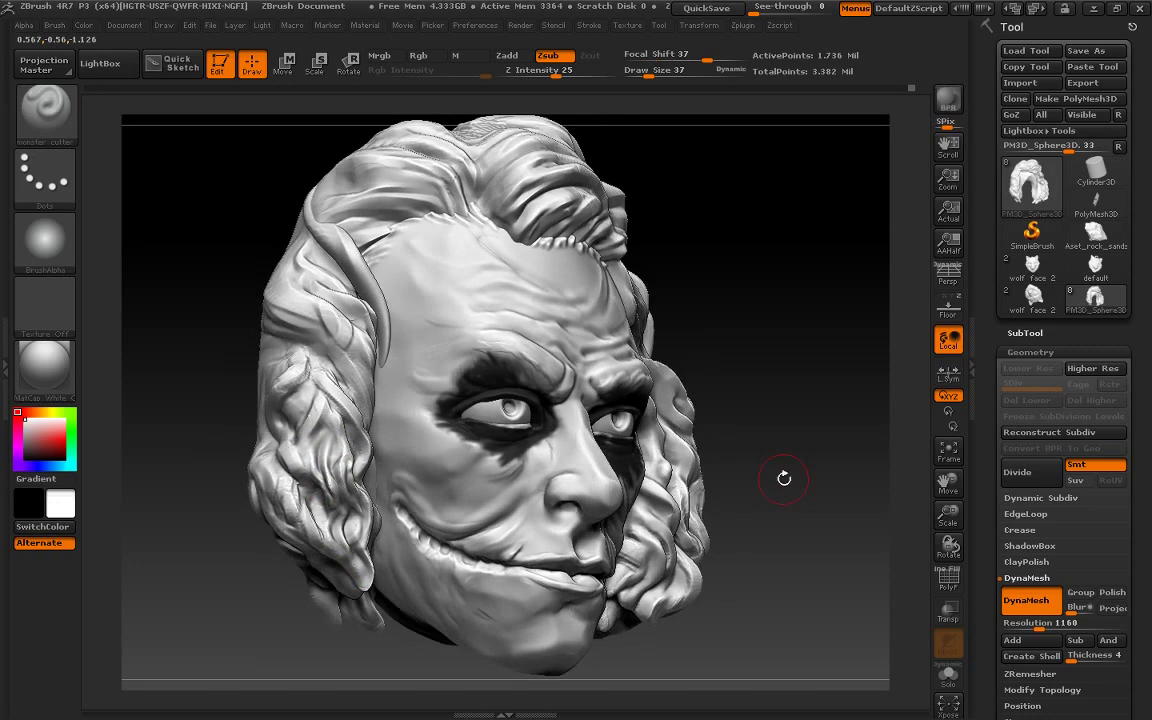
Make the face subtool active and smooth its surface from several angles
left_click(398, 507, "alt")
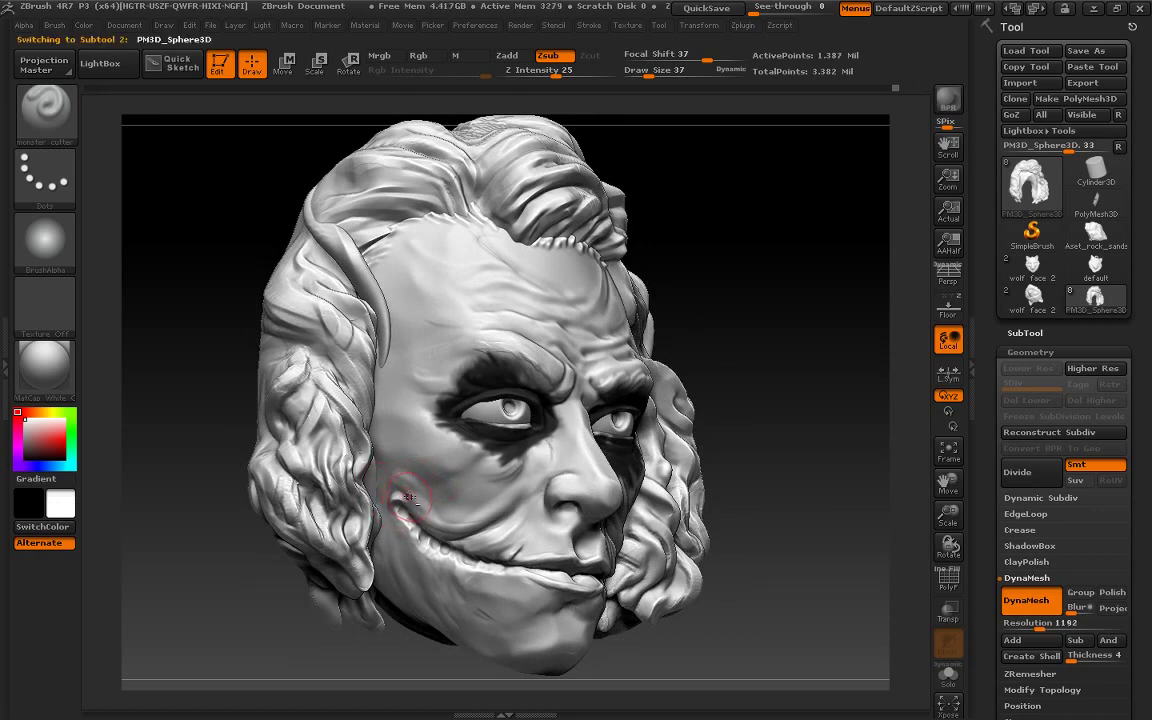
key("shift")
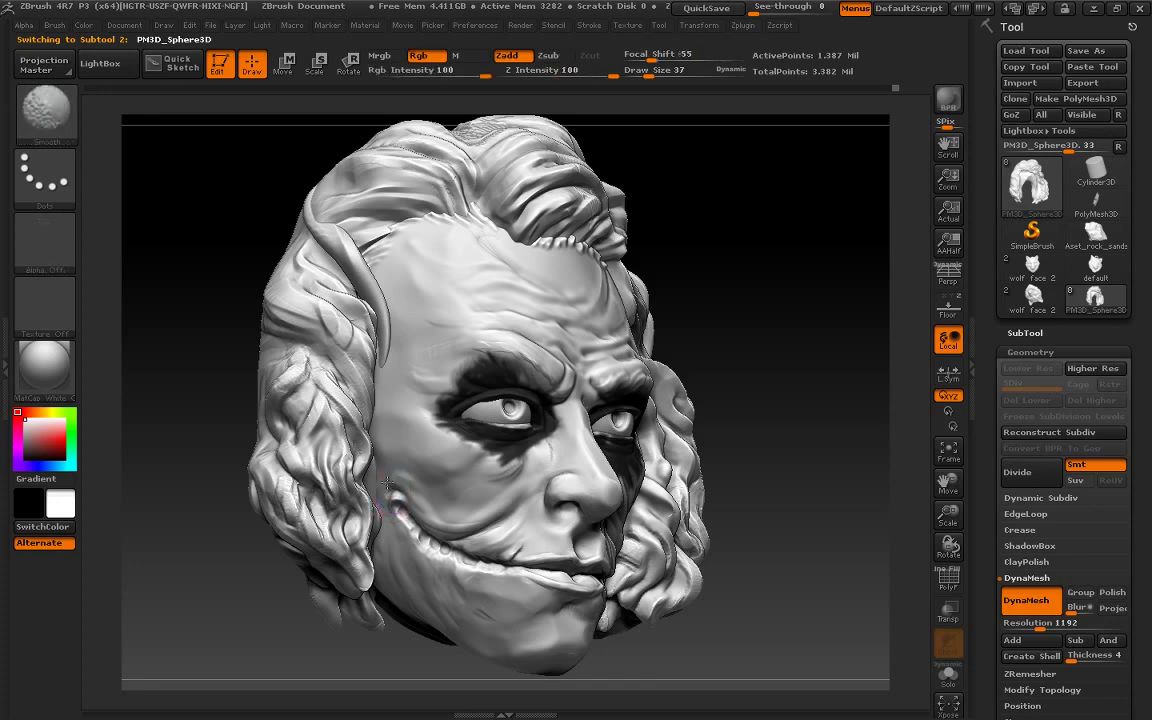
mouse_move(740, 575)
left_mouse_down("shift")
mouse_move(821, 580)
mouse_move(805, 653)
left_mouse_up("shift")
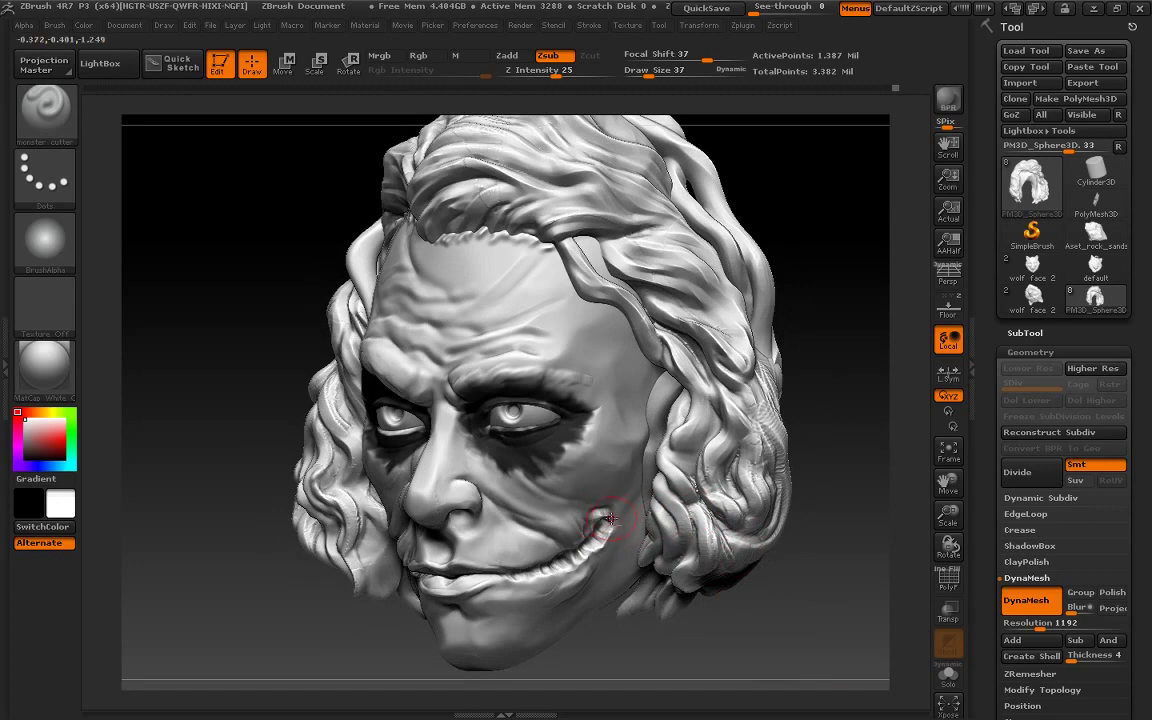
key("shift")
left_click_drag(848, 404, 889, 423, "shift")
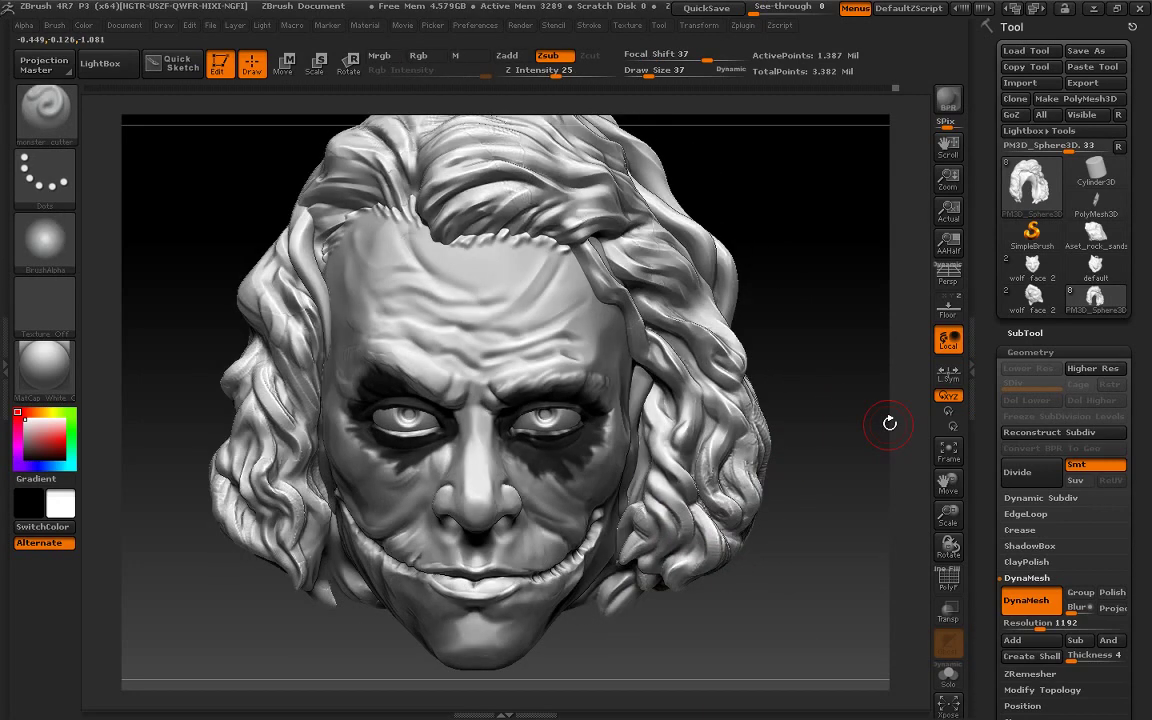
left_click_drag(239, 625, 462, 448)
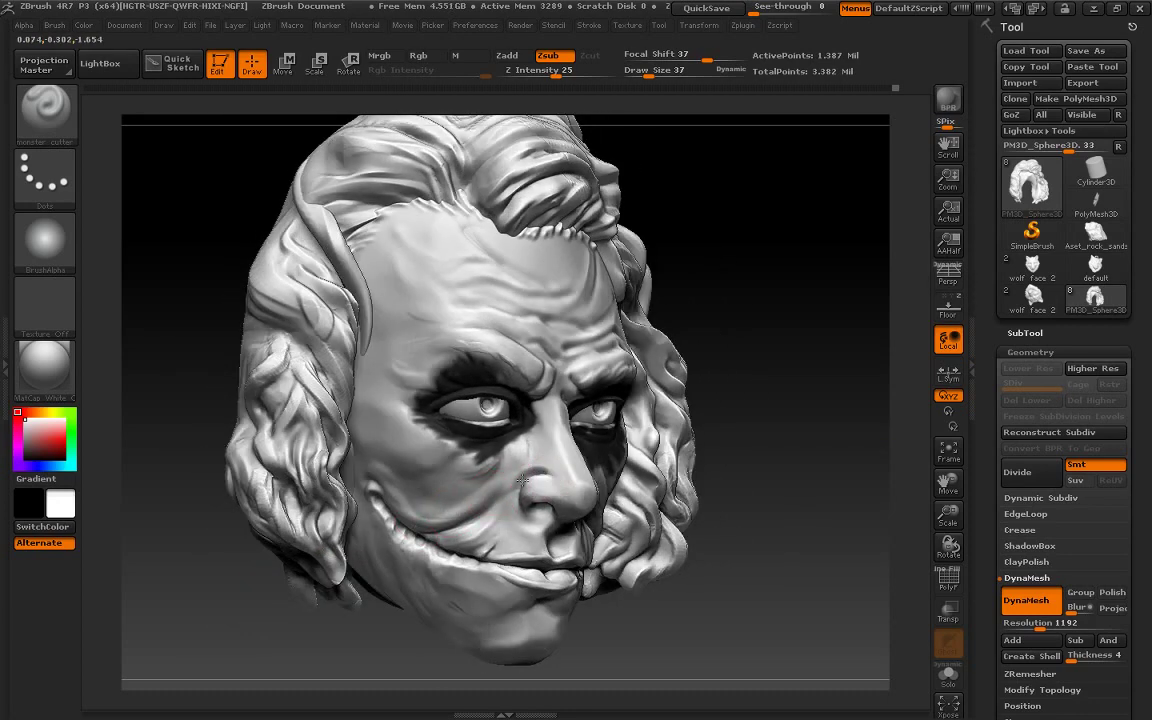
key("shift")
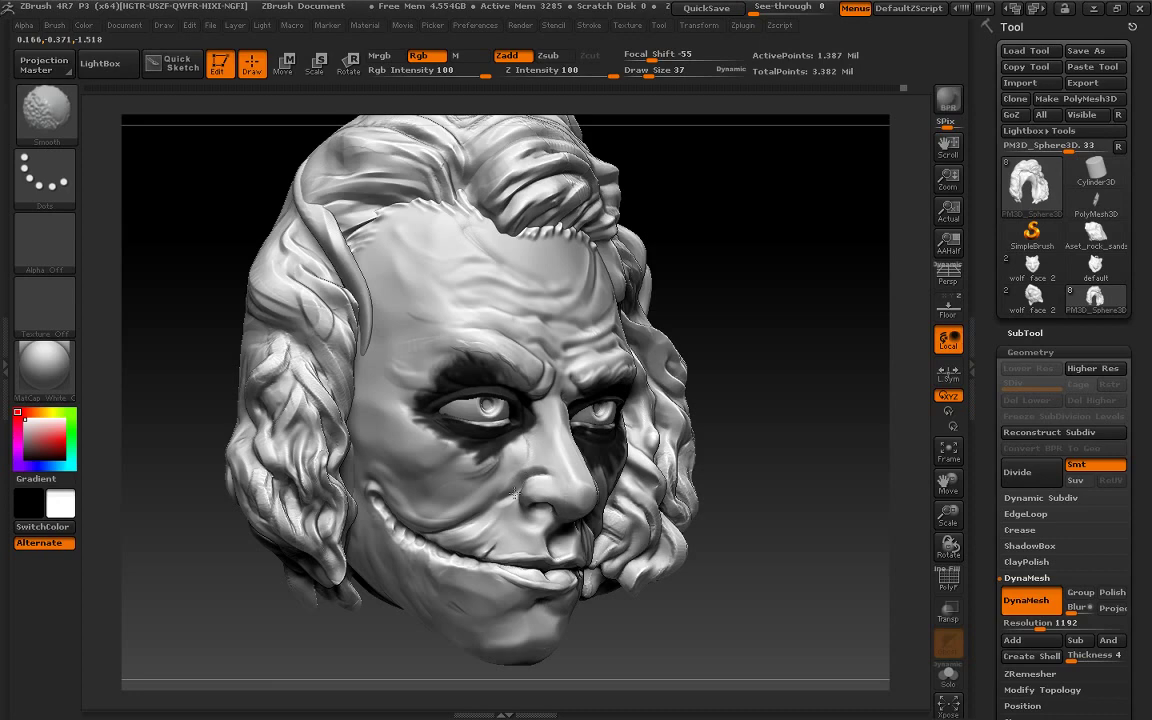
left_click_drag(730, 470, 838, 560, "shift")
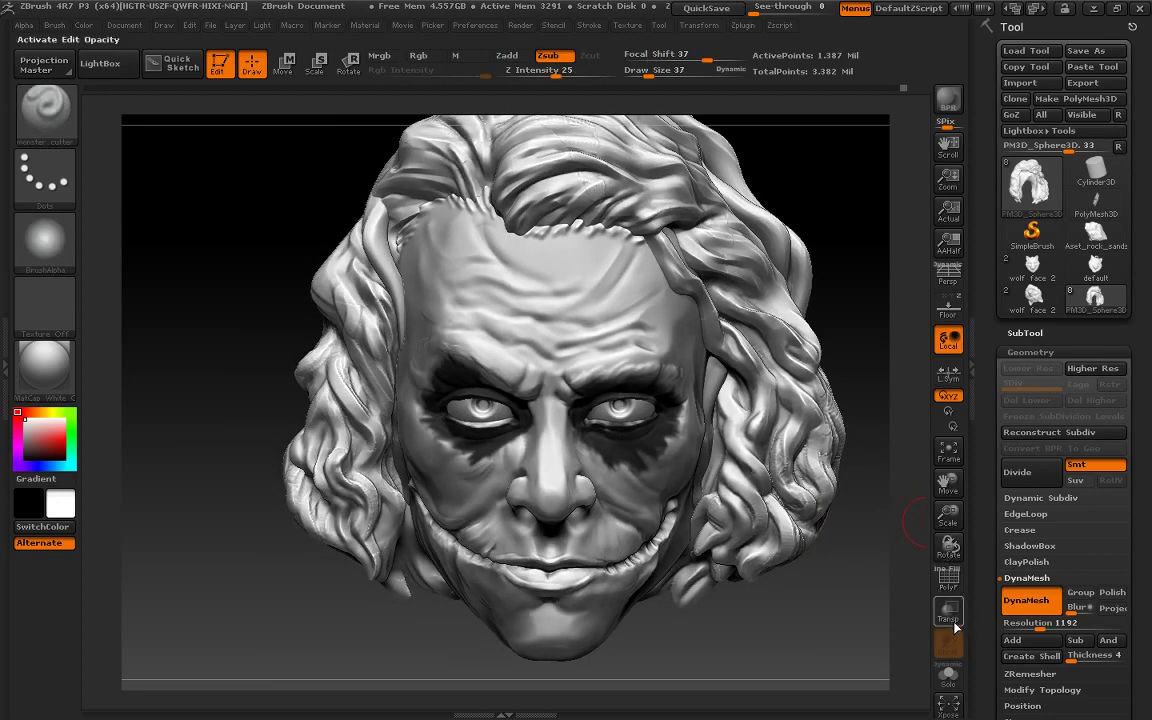
Pick the hPolish brush and make the hair subtool active again
left_click(75, 125)
left_click(352, 125)
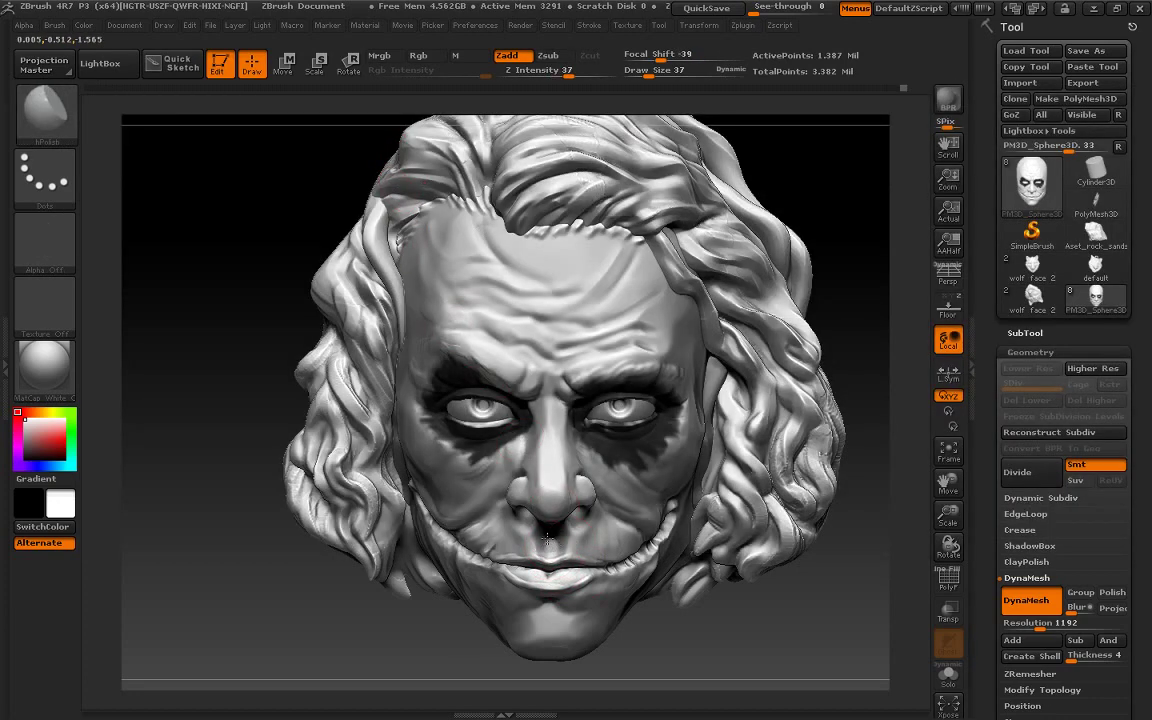
key("shift")
left_click_drag(853, 437, 560, 430, "alt")
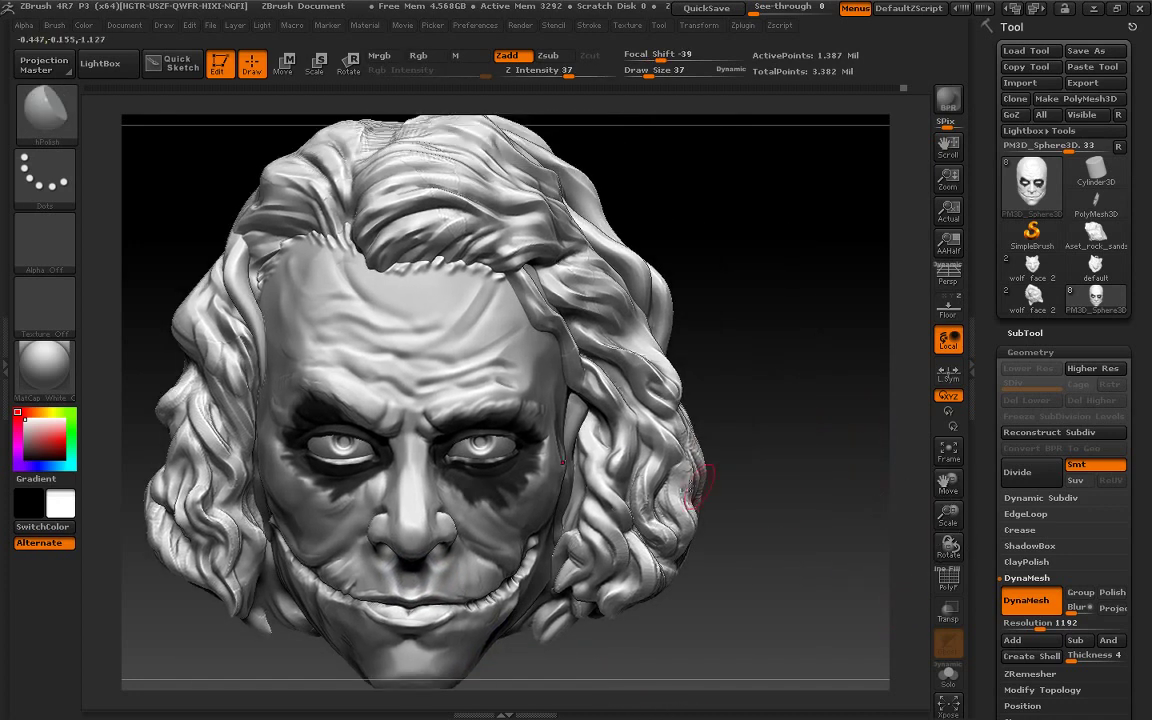
left_click(601, 490, "alt")
With the monster cutter at size 40, smooth the hair strand beside the face
key("b")
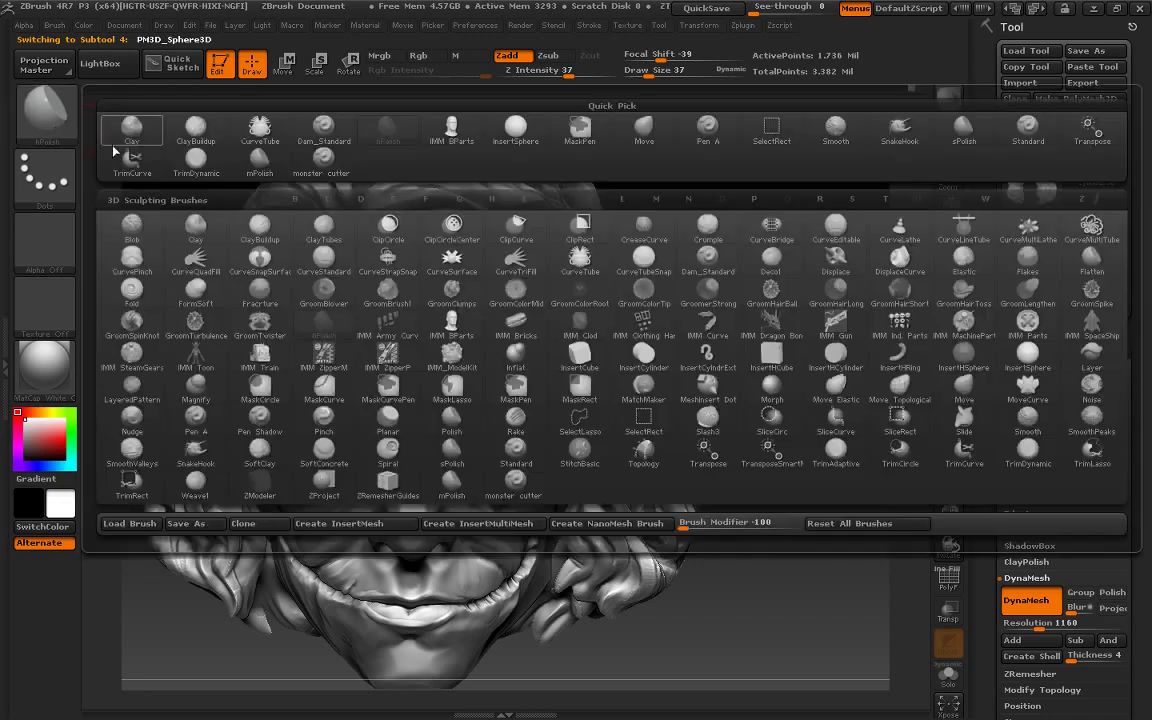
left_click(322, 157)
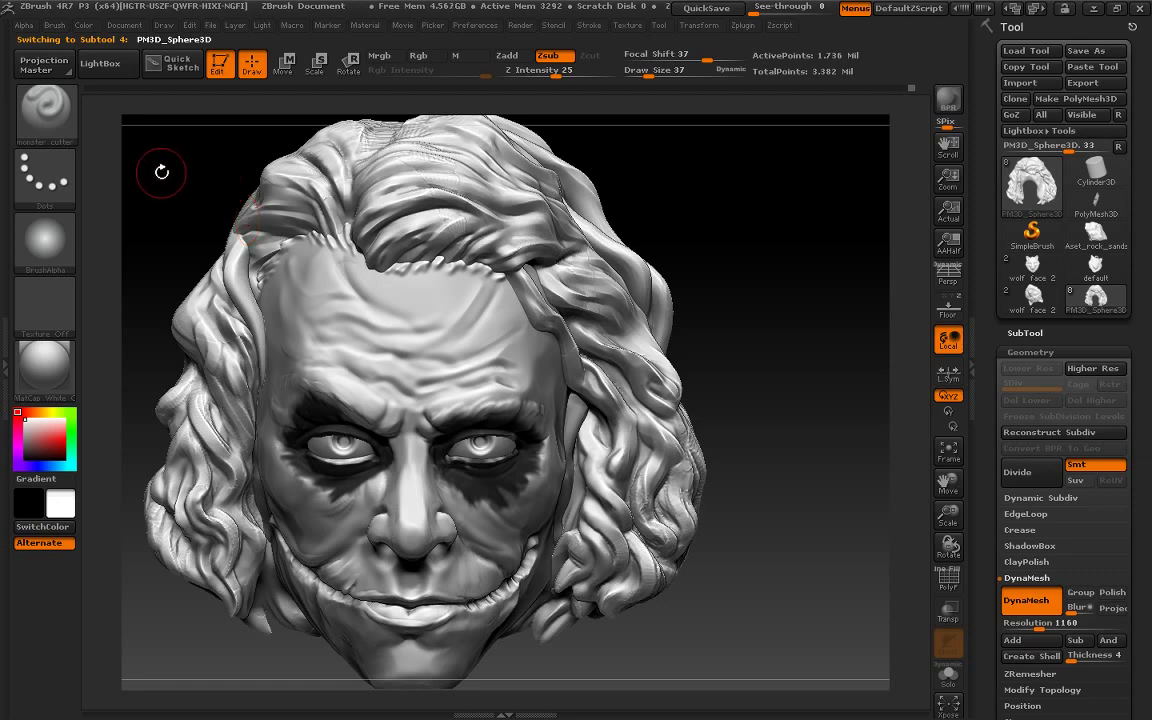
left_click(45, 110)
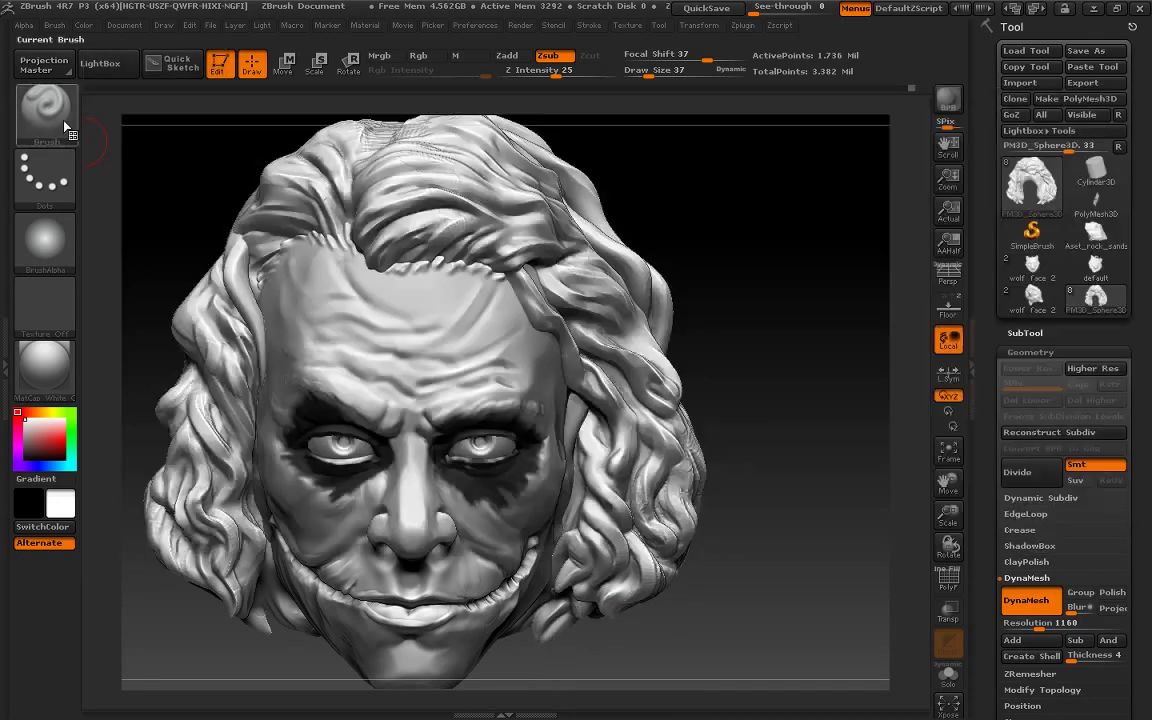
left_click(47, 110)
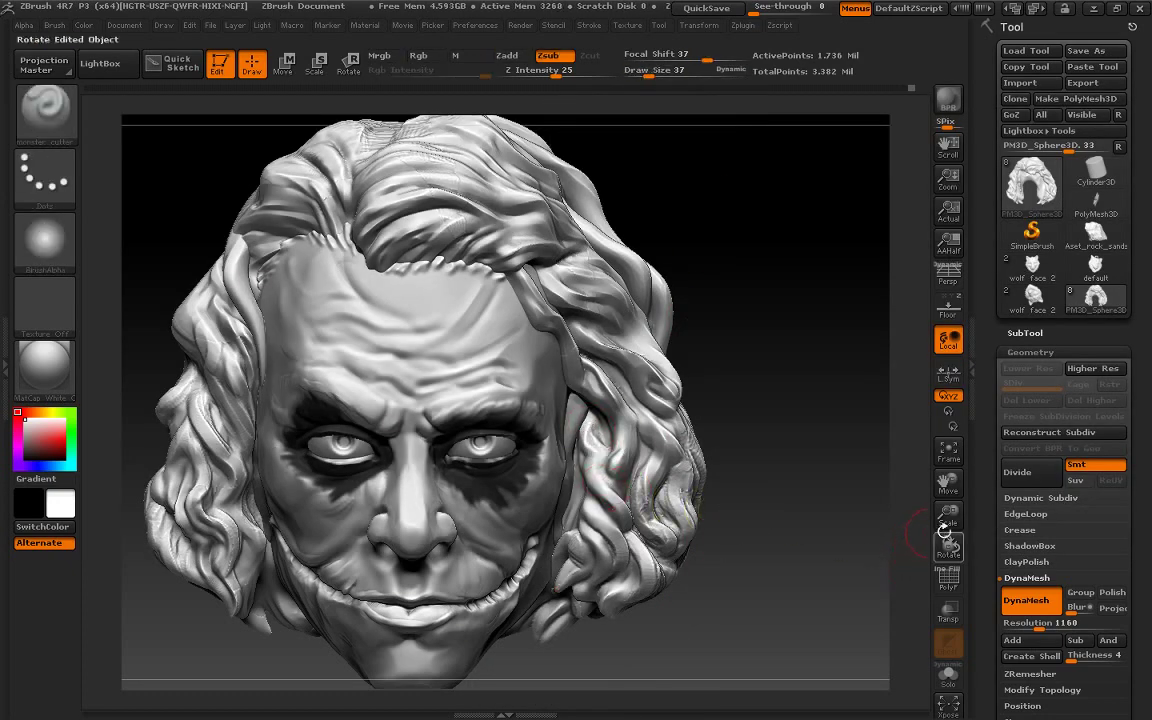
left_click_drag(948, 515, 864, 437)
left_click_drag(948, 482, 905, 425)
key("bracketright")
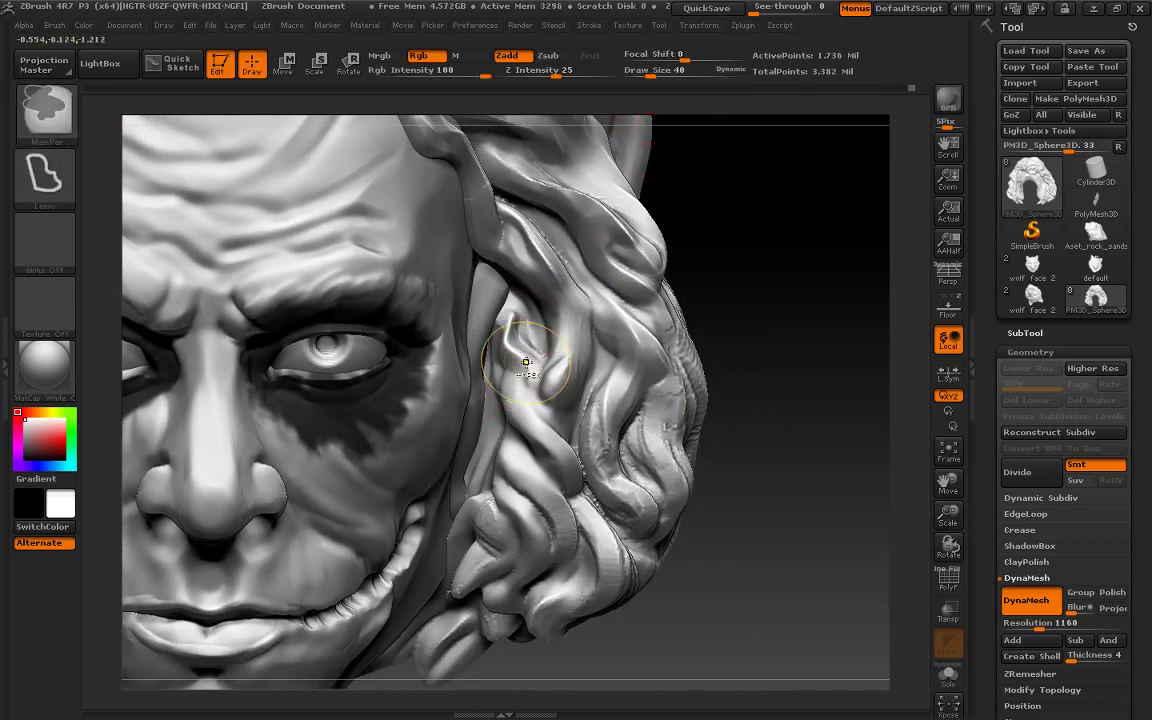
left_click_drag(514, 358, 495, 390, "shift")
Make the face see-through and smooth the hair curl beside the face with a smaller brush
left_click(950, 614)
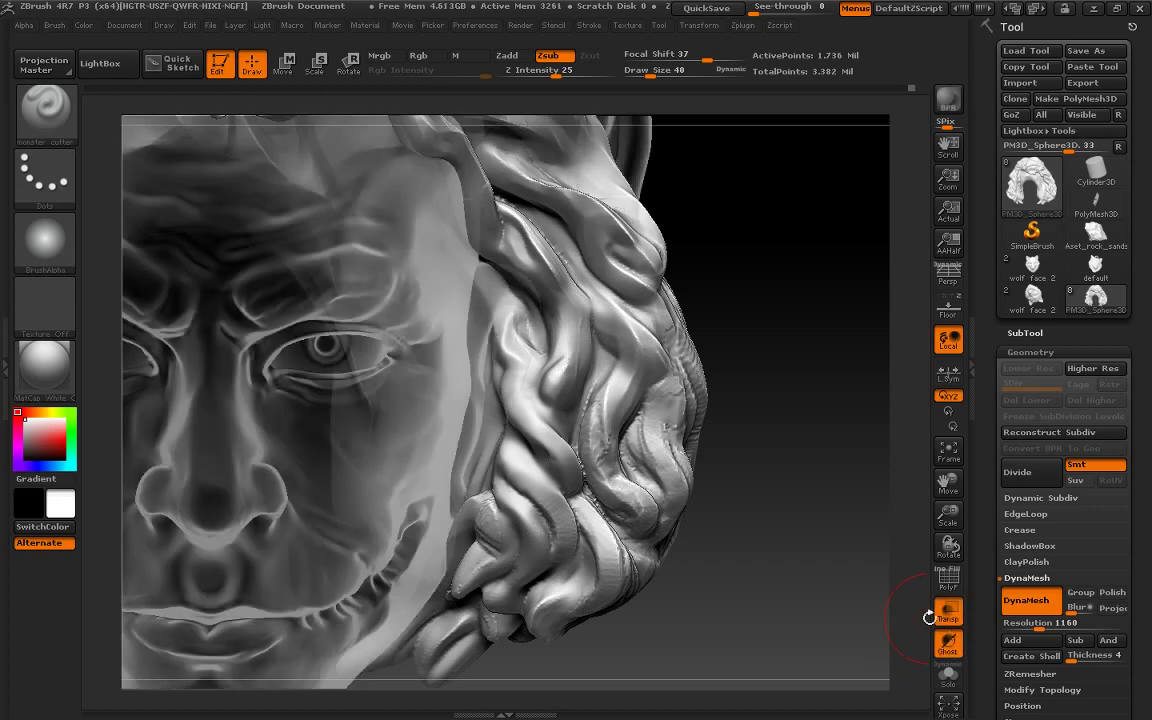
left_click_drag(532, 378, 545, 395, "shift")
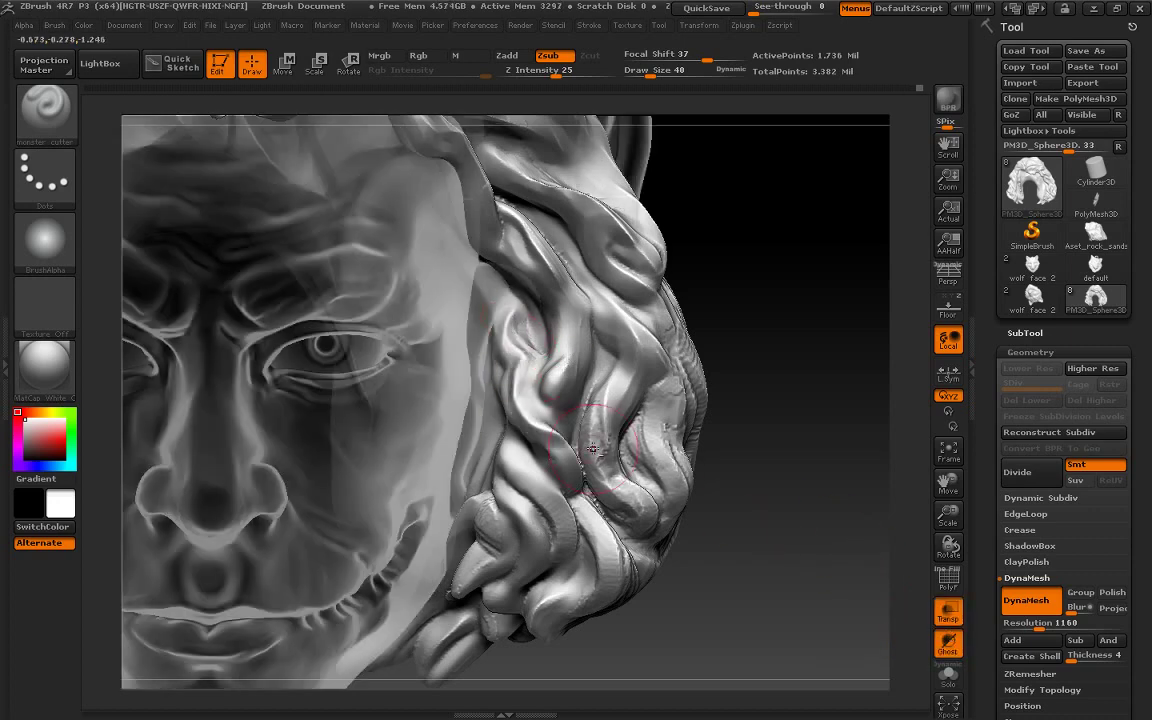
key("bracketleft")
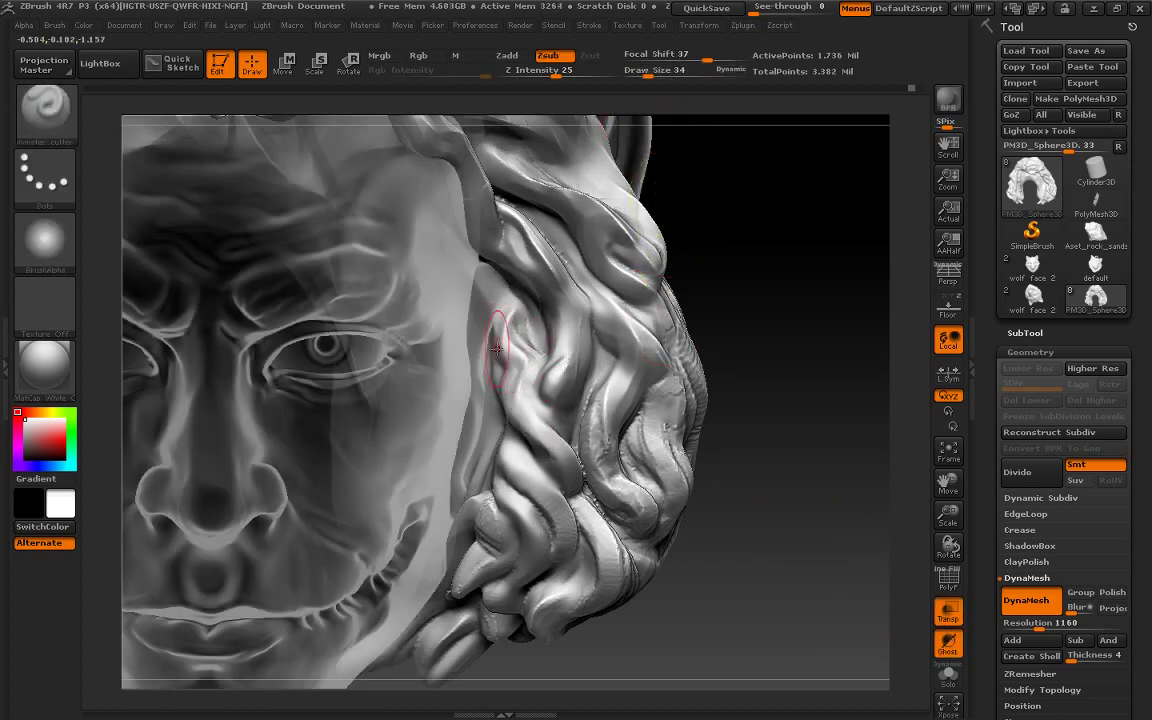
left_click_drag(506, 360, 527, 386, "shift")
Raise the Lazy Mouse LazyRadius in the stroke settings from 1 to 10
mouse_move(760, 400)
left_mouse_down()
mouse_move(807, 329)
mouse_move(782, 352)
left_mouse_up()
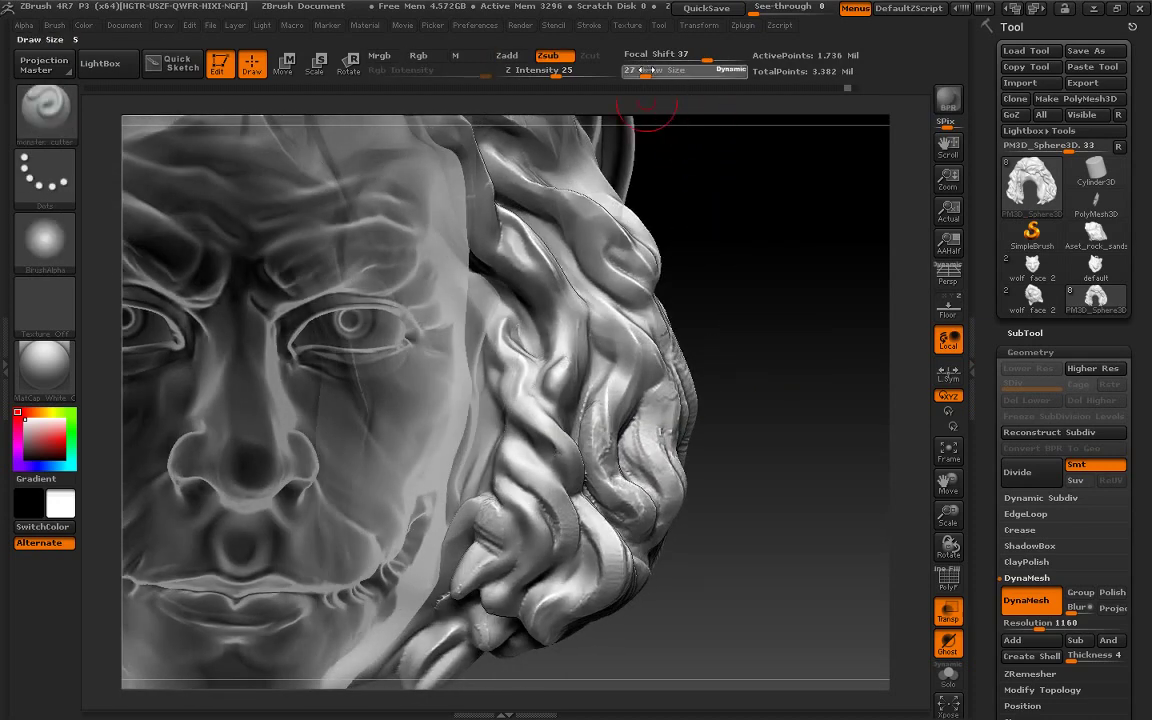
left_click(589, 25)
left_click(636, 264)
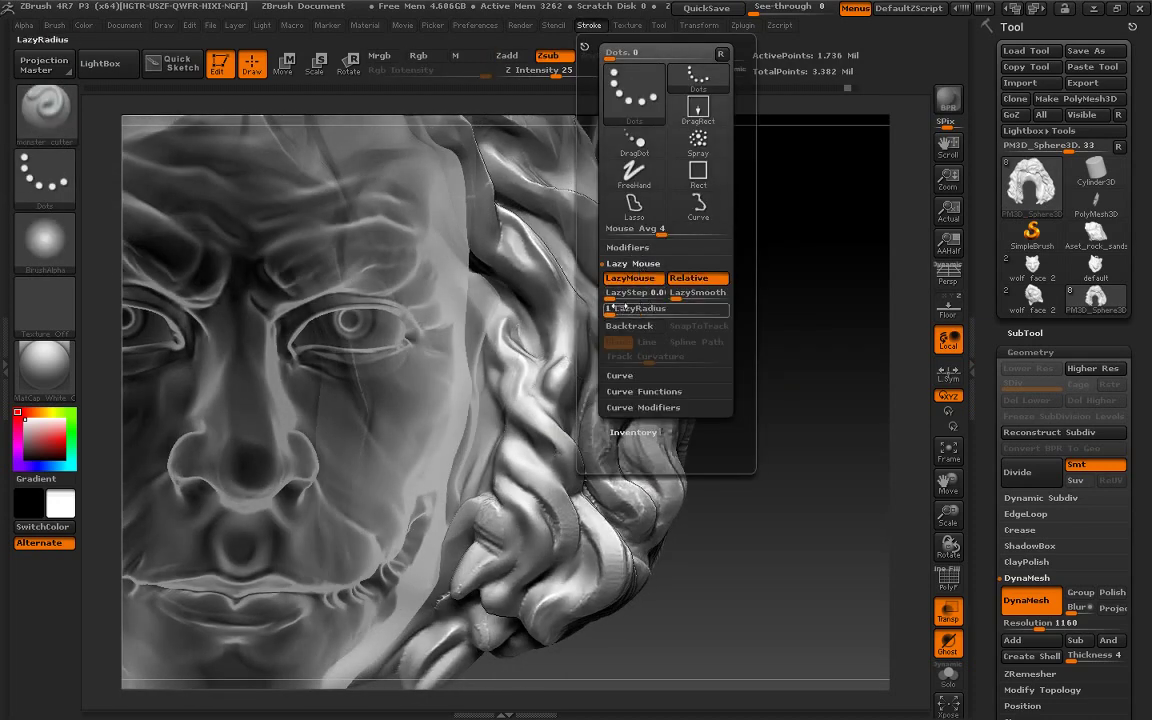
left_click_drag(612, 311, 661, 318)
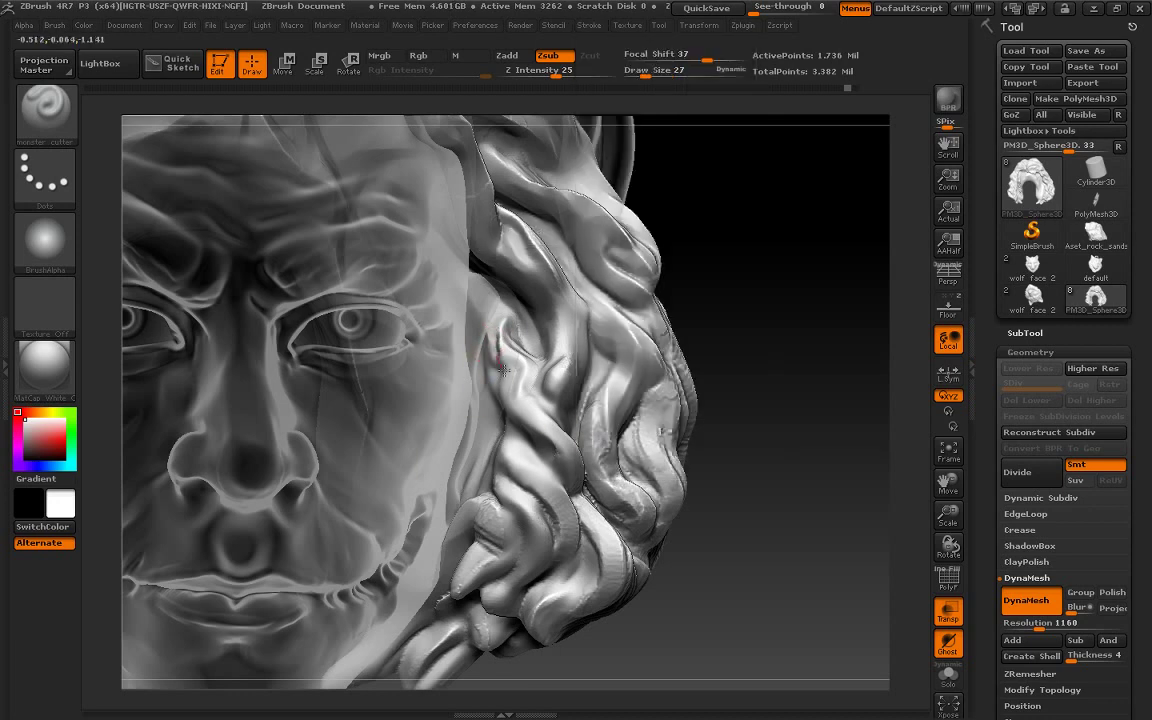
Sculpt a new bulge and carve fresh grooves into the hair locks below the cheek
mouse_move(503, 370)
left_mouse_down()
mouse_move(543, 423)
mouse_move(525, 427)
left_mouse_up()
left_click_drag(710, 436, 730, 442)
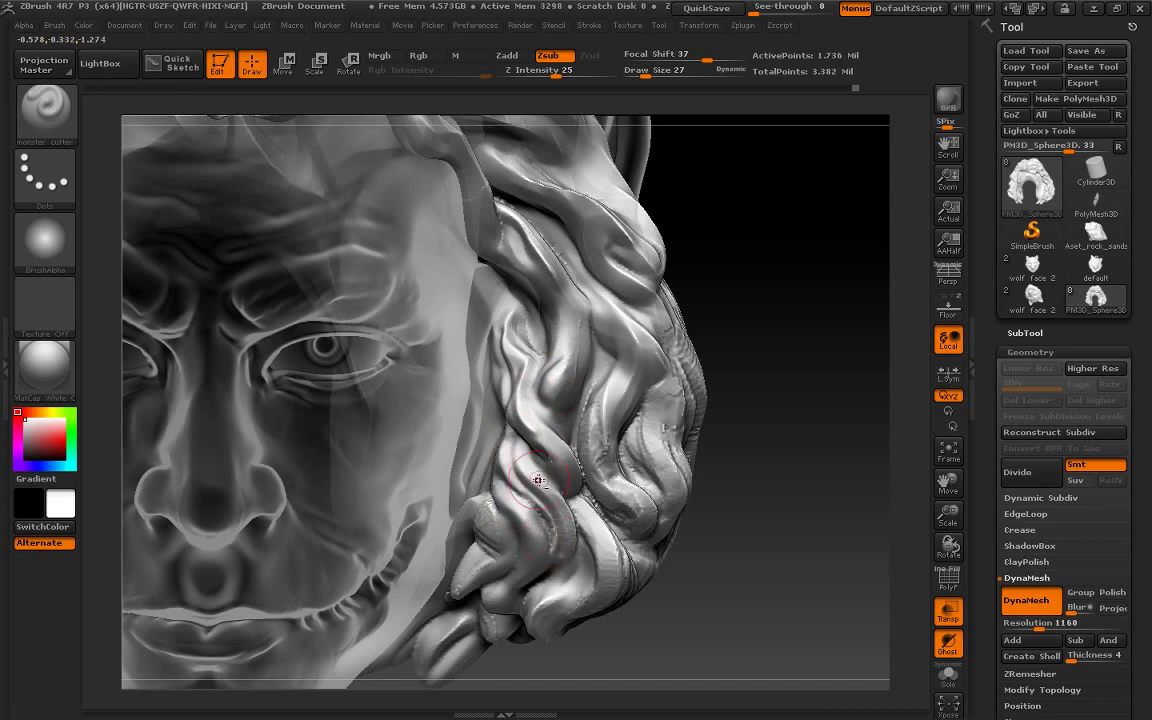
left_click_drag(470, 416, 568, 527)
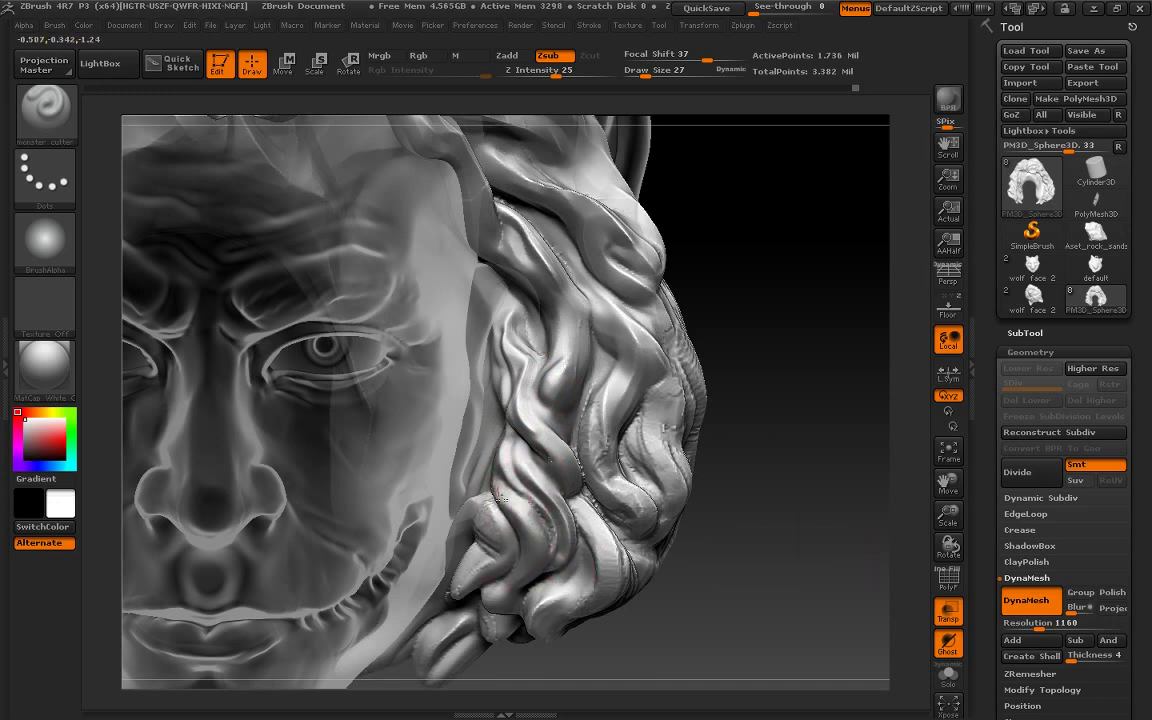
left_click_drag(484, 579, 498, 576)
left_click_drag(603, 552, 585, 510)
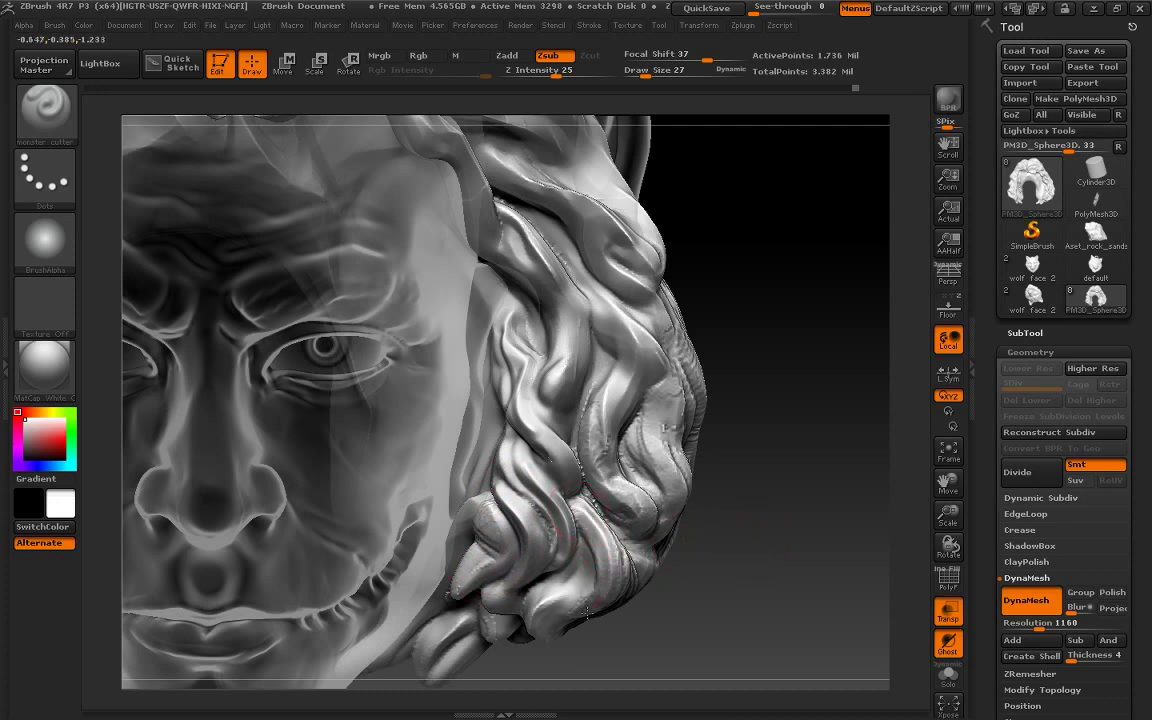
key("ctrl")
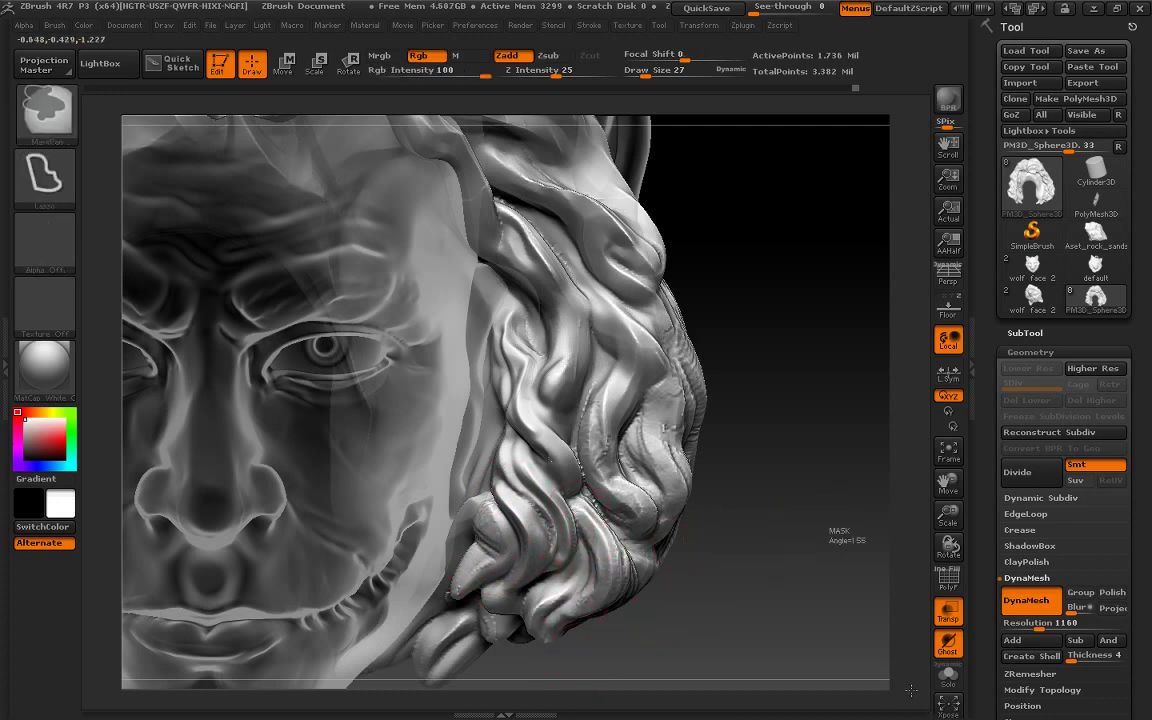
key("alt")
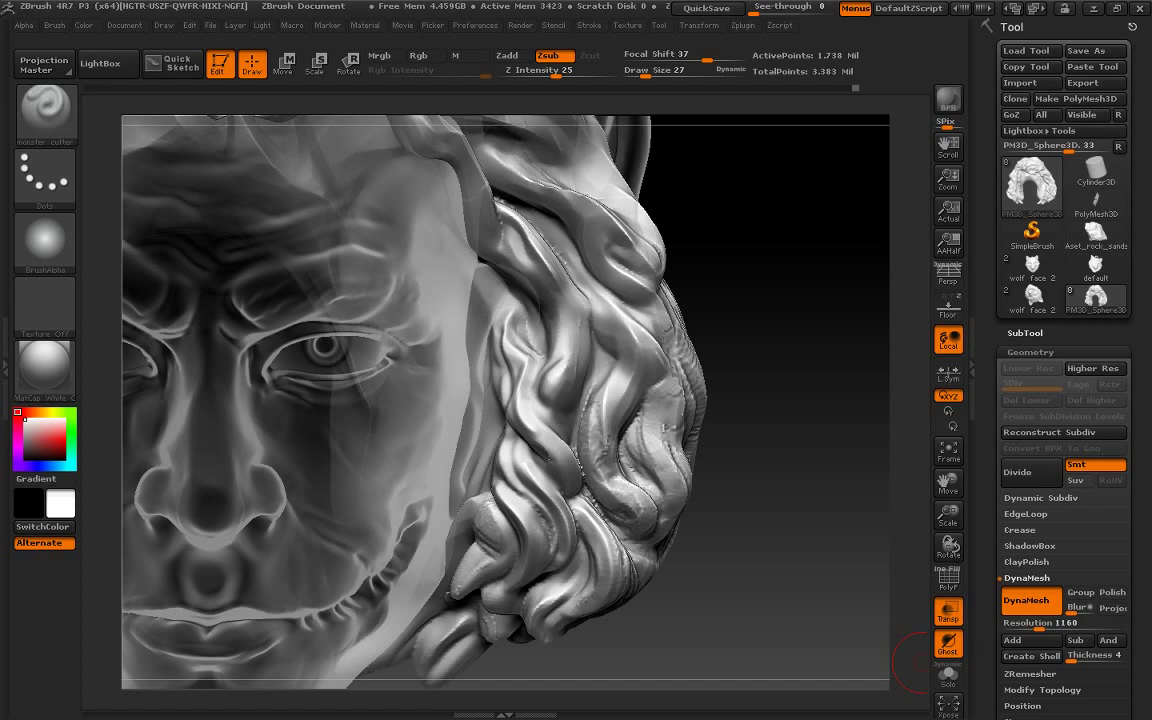
key("ctrl+z")
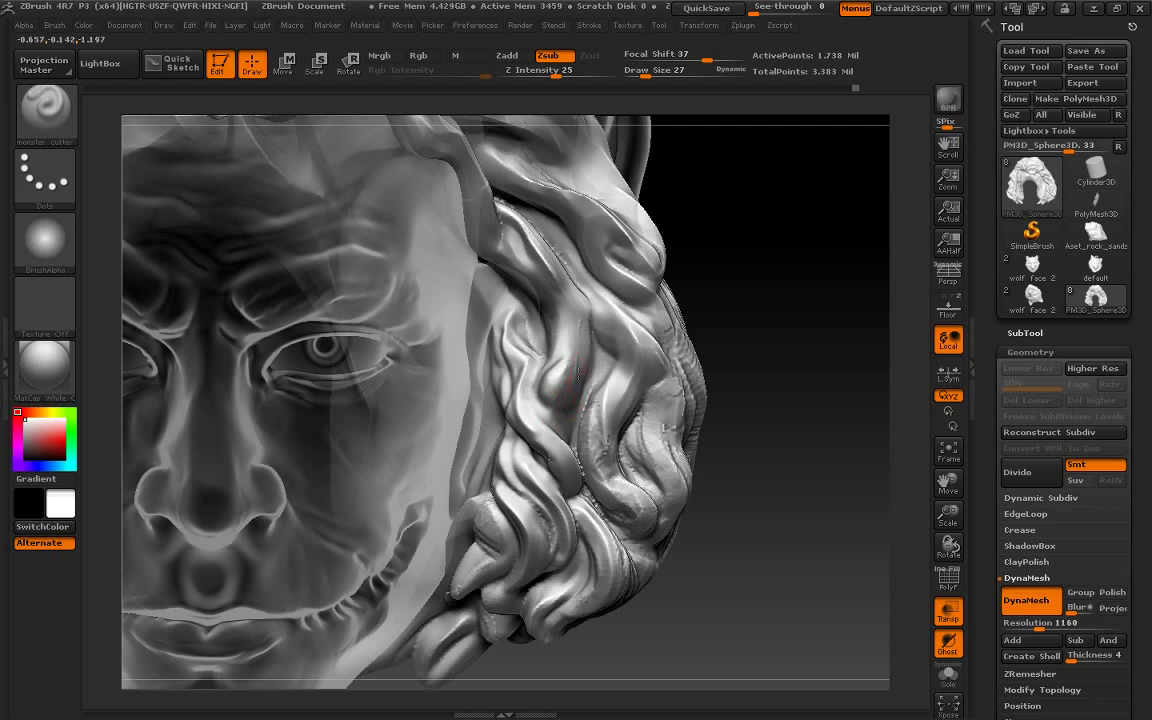
Smooth the surface of the right-side hair curls and clear the mask
left_click_drag(505, 400, 545, 406, "shift")
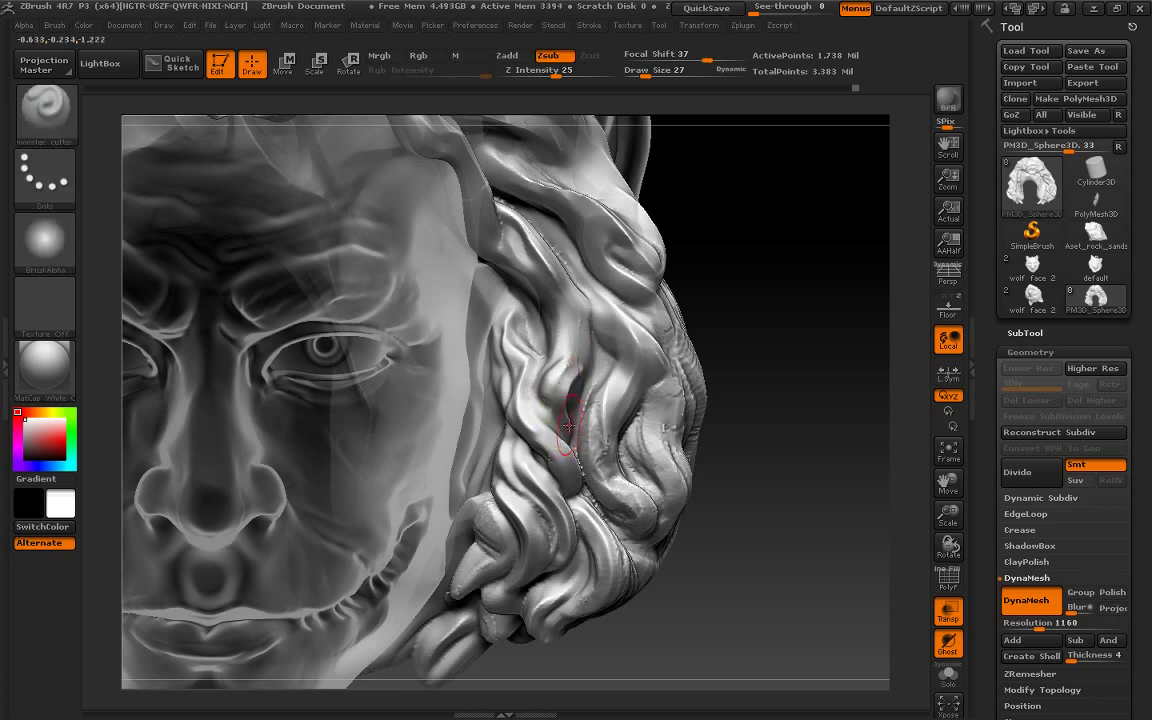
left_click_drag(553, 395, 547, 334, "shift")
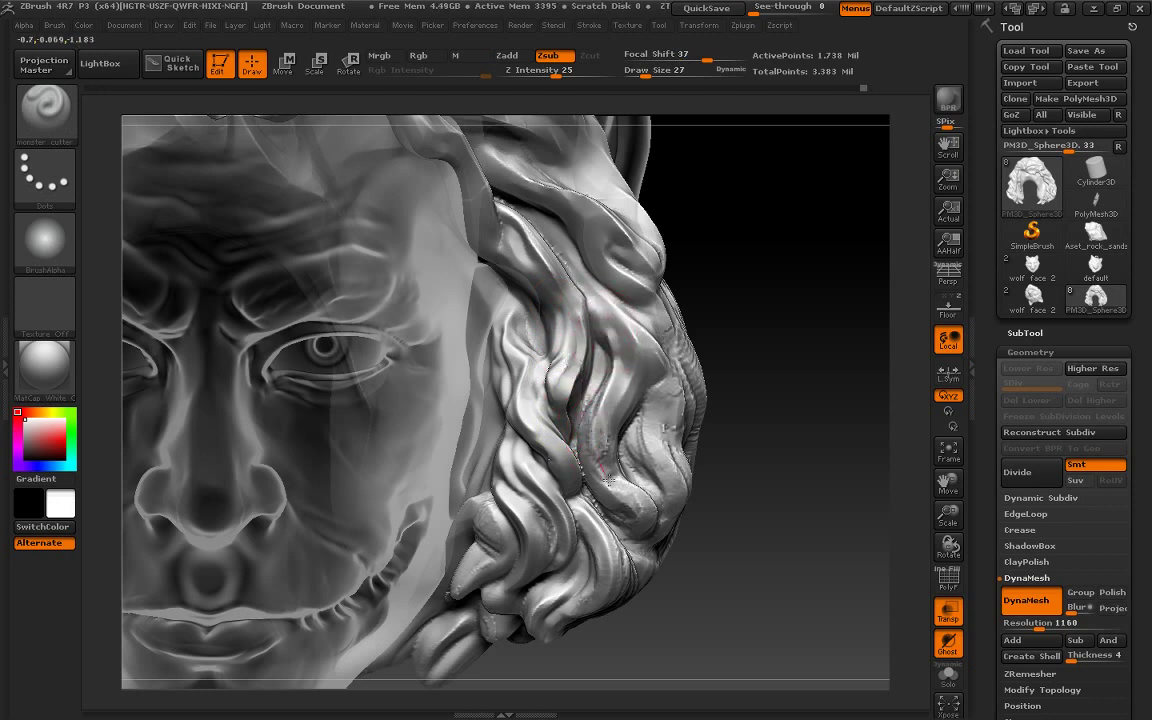
left_click_drag(790, 440, 845, 708, "ctrl")
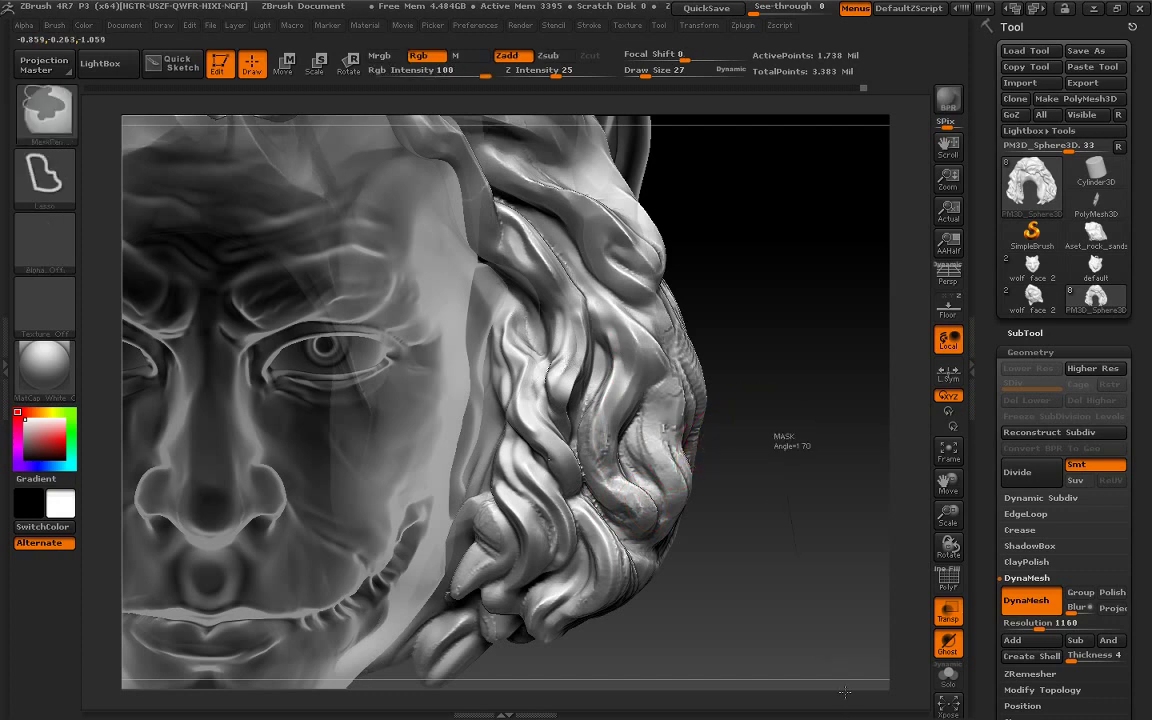
key("shift")
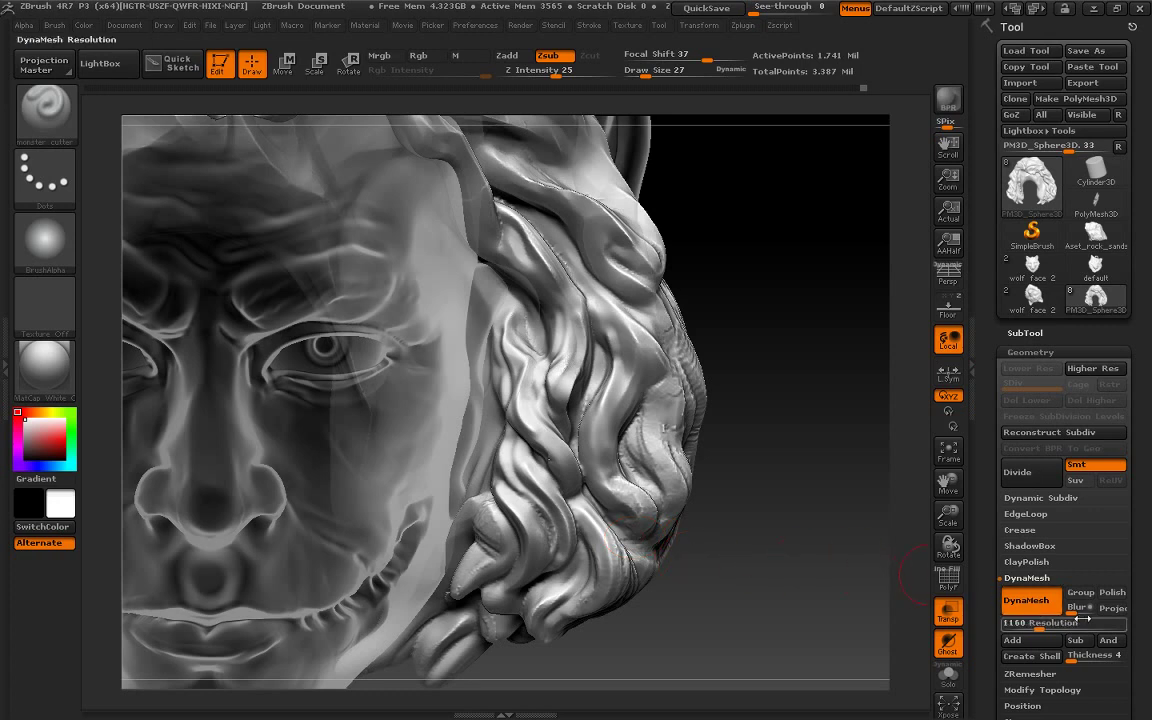
Turn on DynaMesh Polish and clear any mask from the model
left_click(1112, 592)
key("ctrl")
left_click_drag(811, 449, 857, 652, "ctrl")
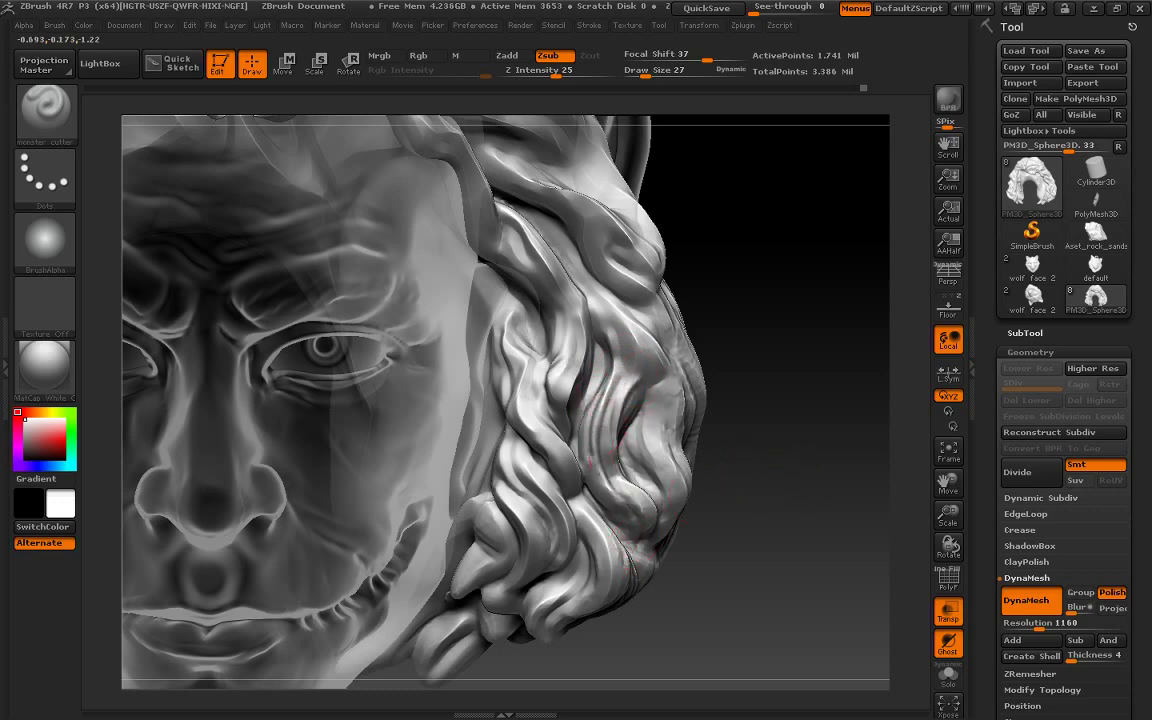
Carve a groove into the side hair curl
key("ctrl")
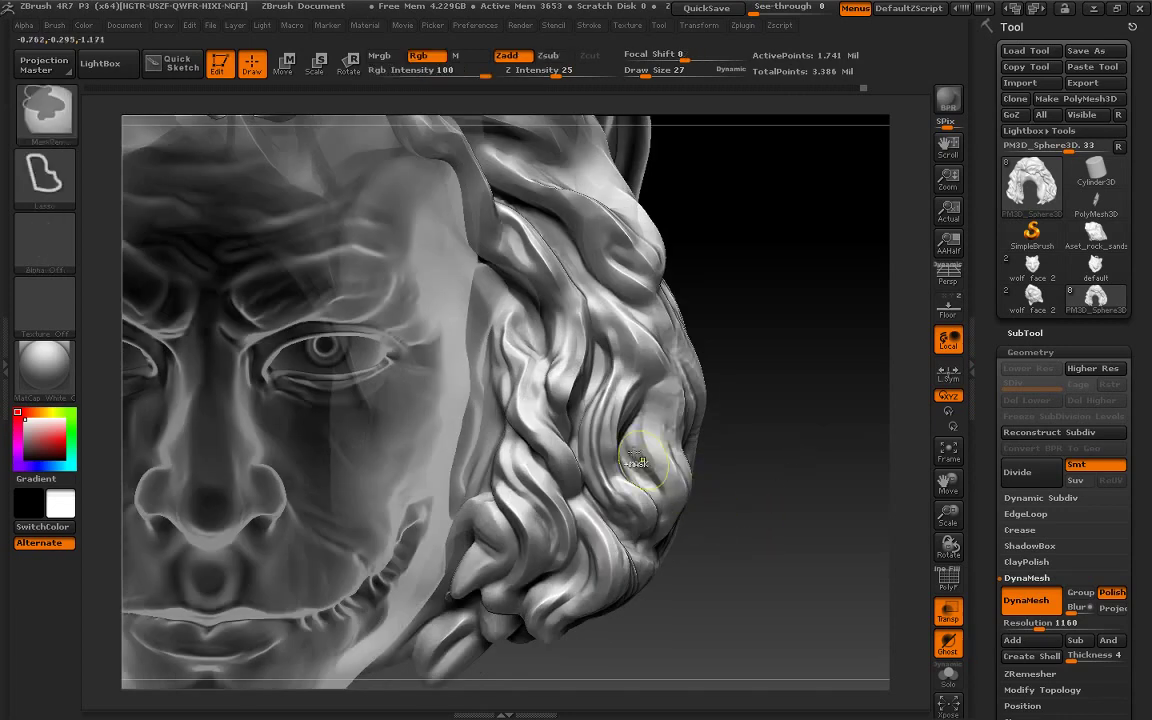
key("alt")
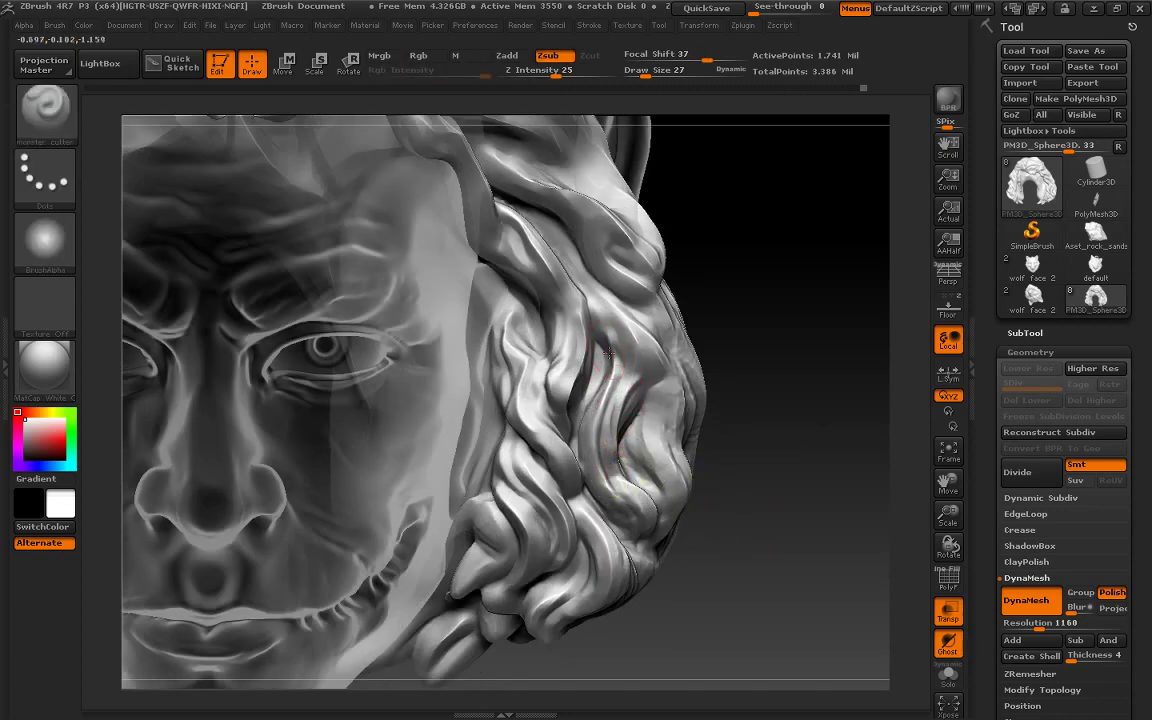
mouse_move(830, 418)
left_mouse_down()
mouse_move(805, 411)
mouse_move(723, 432)
left_mouse_up()
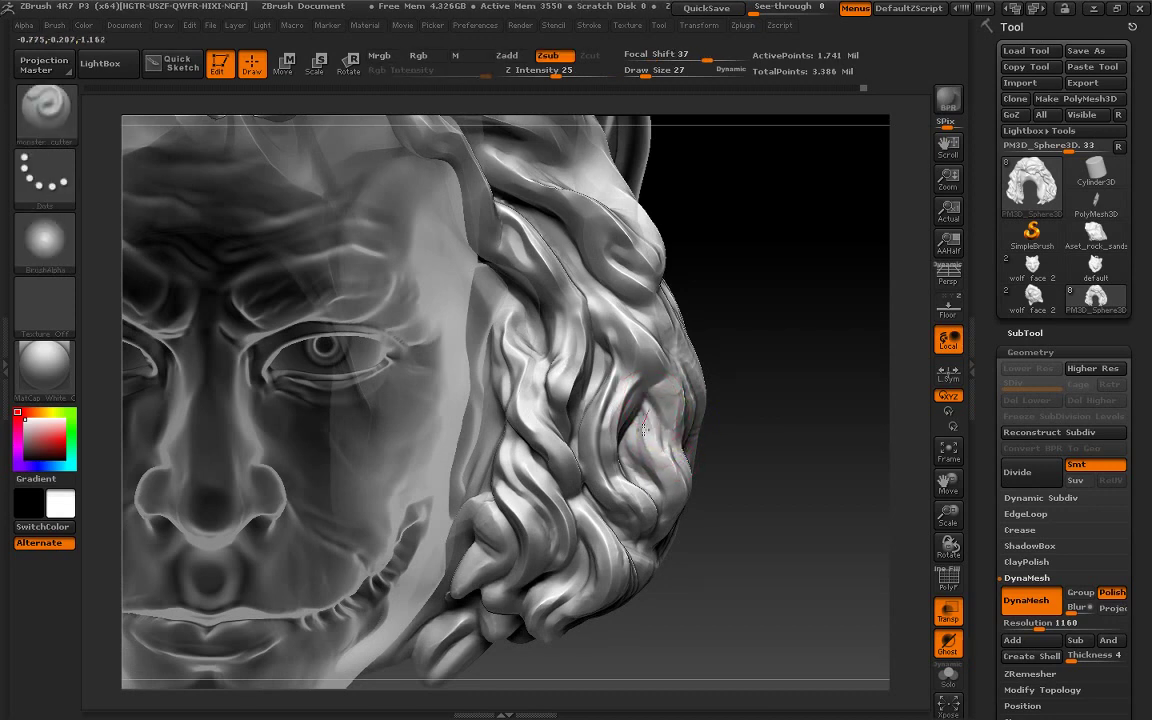
left_click_drag(644, 428, 652, 470)
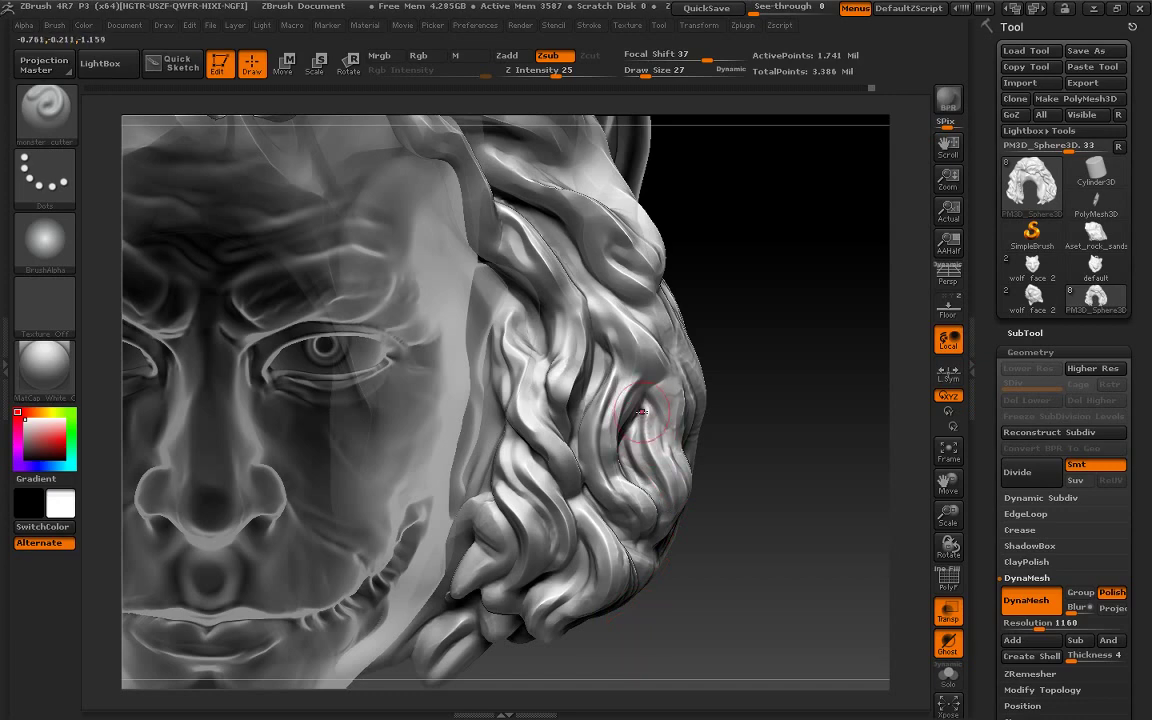
left_click_drag(790, 518, 520, 250)
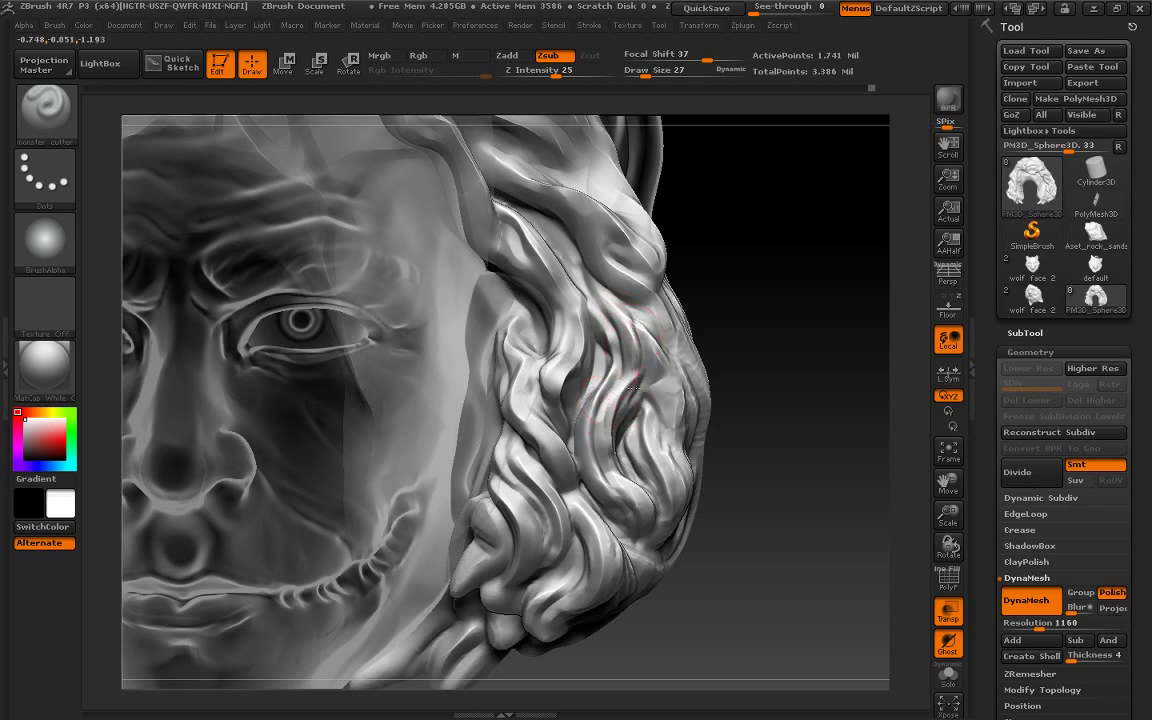
left_click(596, 493, "ctrl")
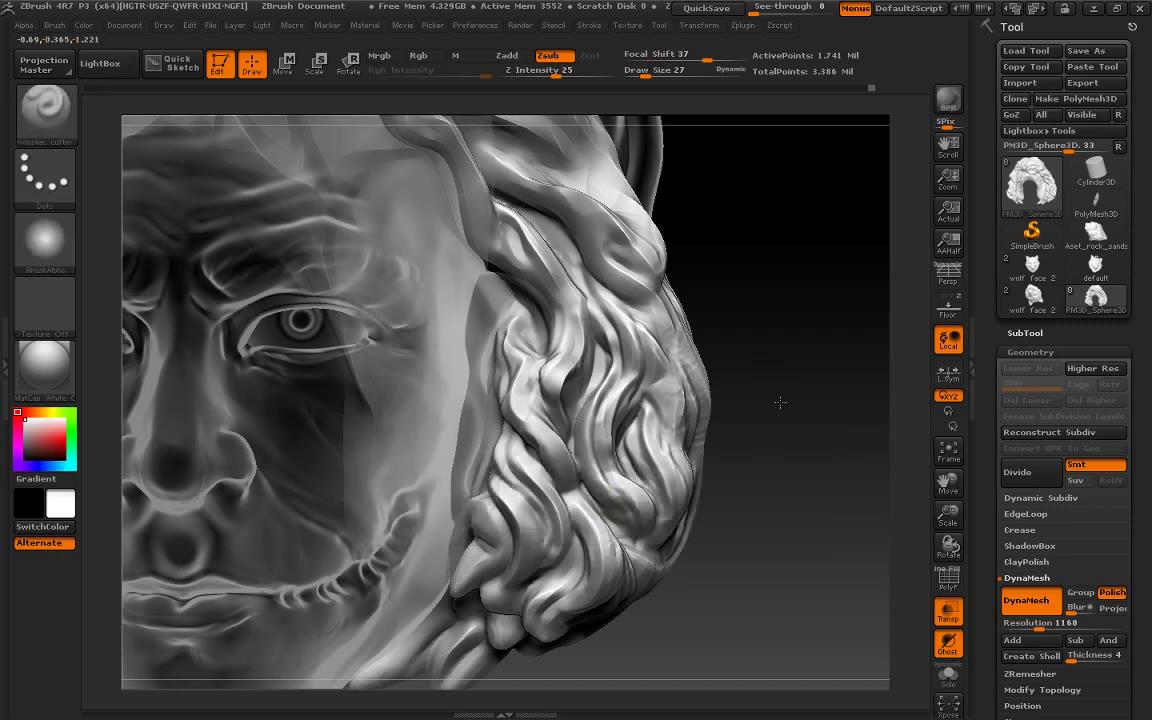
Sculpt a raised S-shaped strand and reshape the hair strands beside the temple
left_click_drag(775, 405, 527, 386)
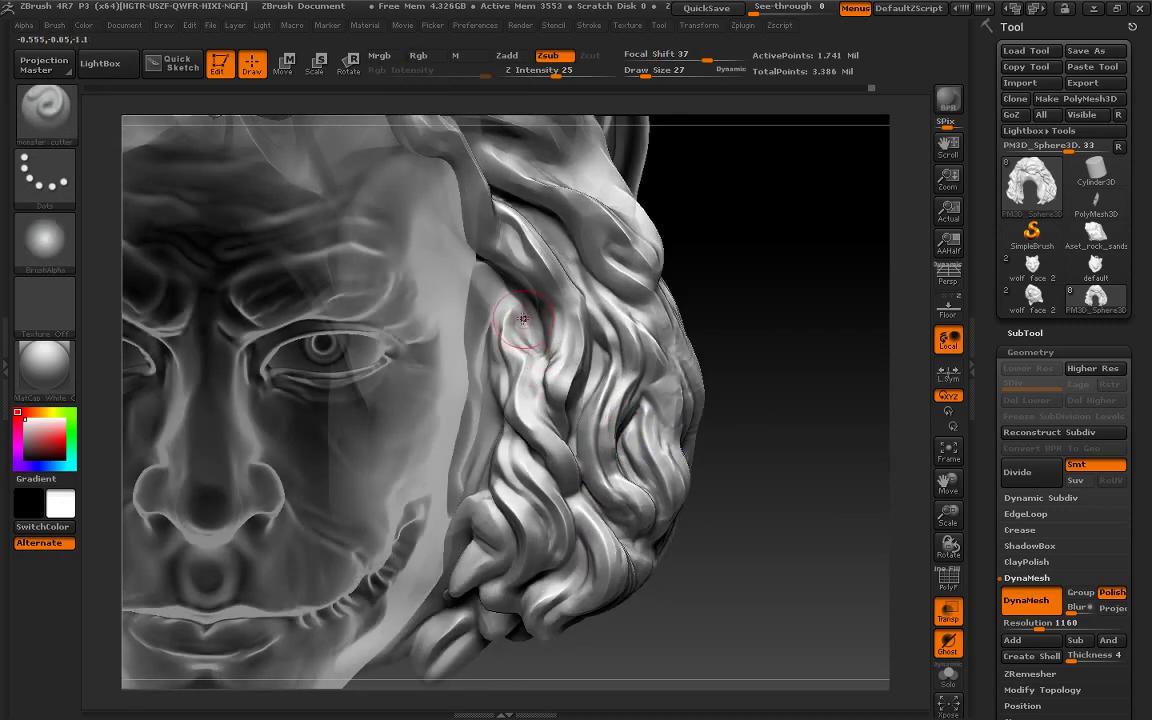
left_click_drag(513, 295, 527, 357)
left_click_drag(853, 438, 770, 420)
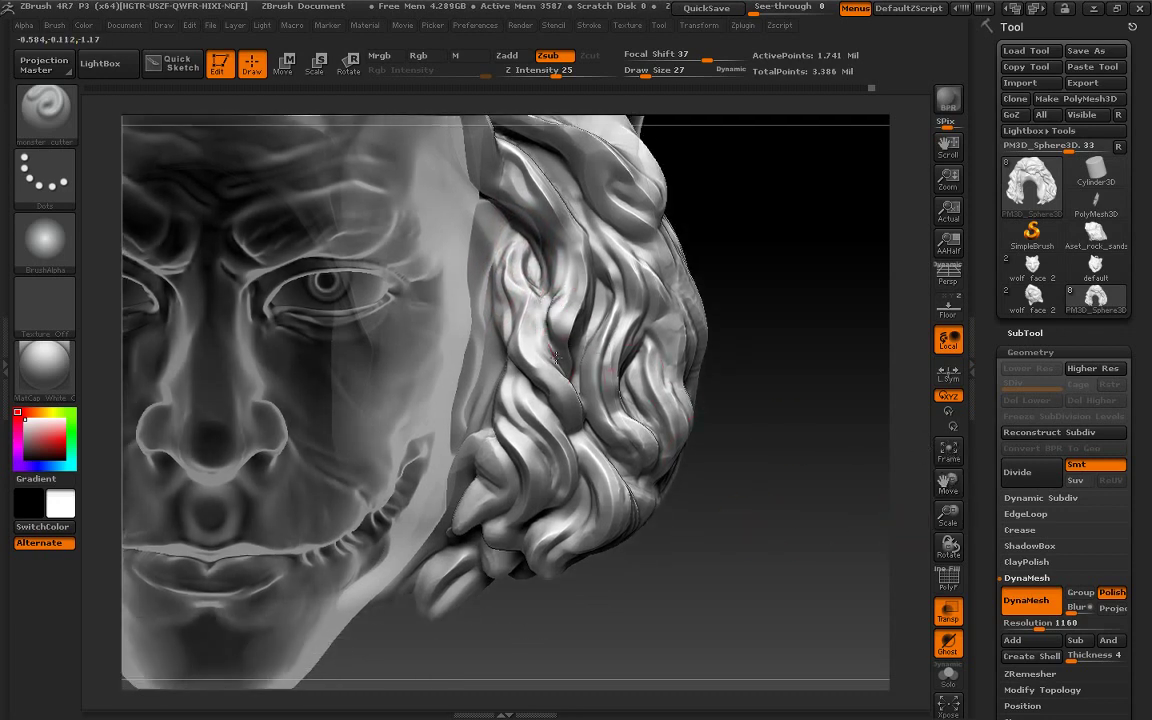
left_click_drag(555, 355, 502, 300)
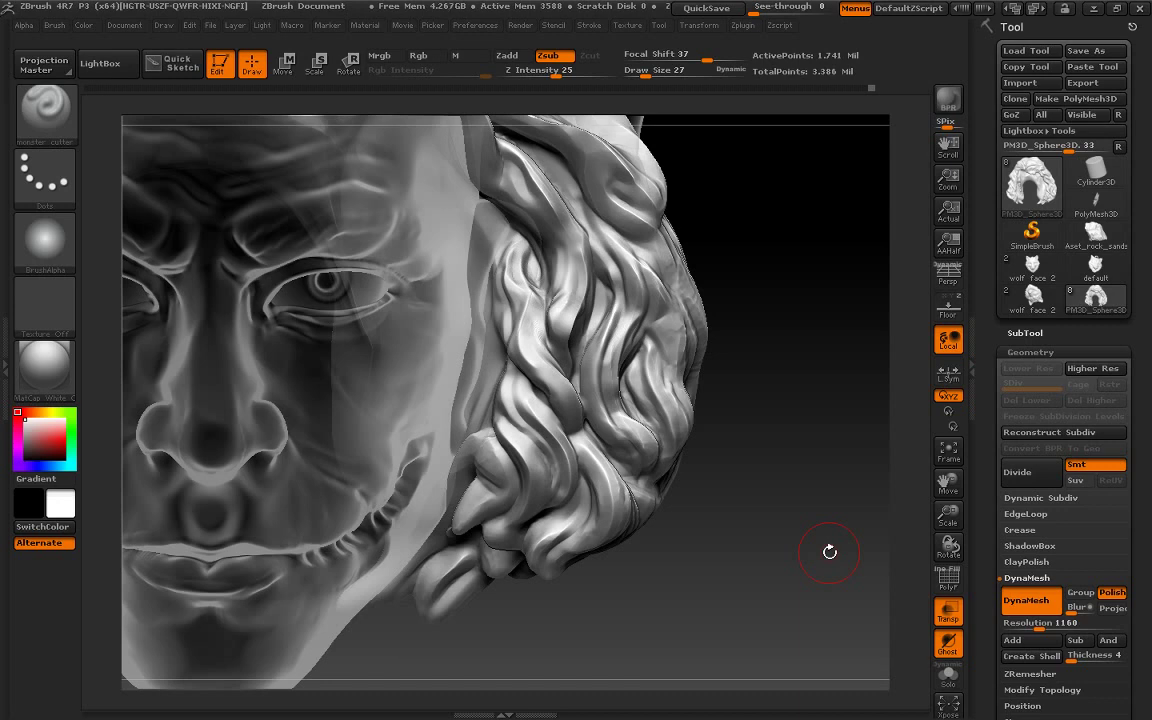
left_click_drag(853, 445, 650, 455)
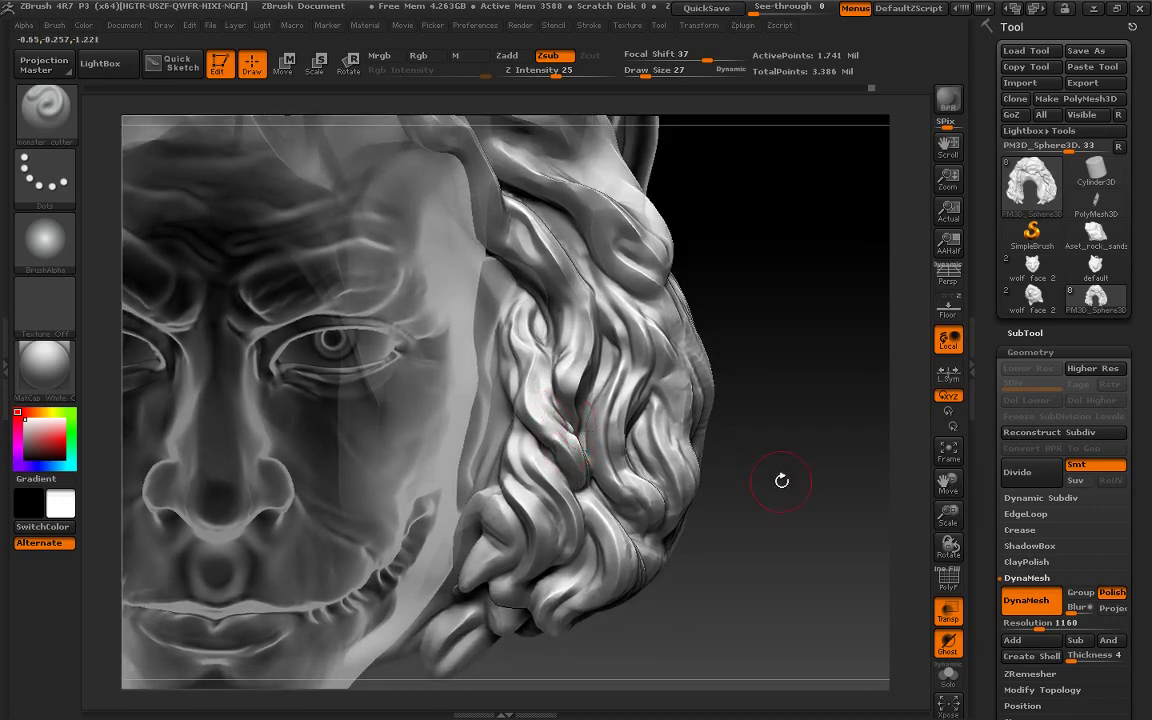
mouse_move(855, 450)
left_mouse_down()
mouse_move(845, 589)
mouse_move(852, 460)
mouse_move(833, 406)
left_mouse_up()
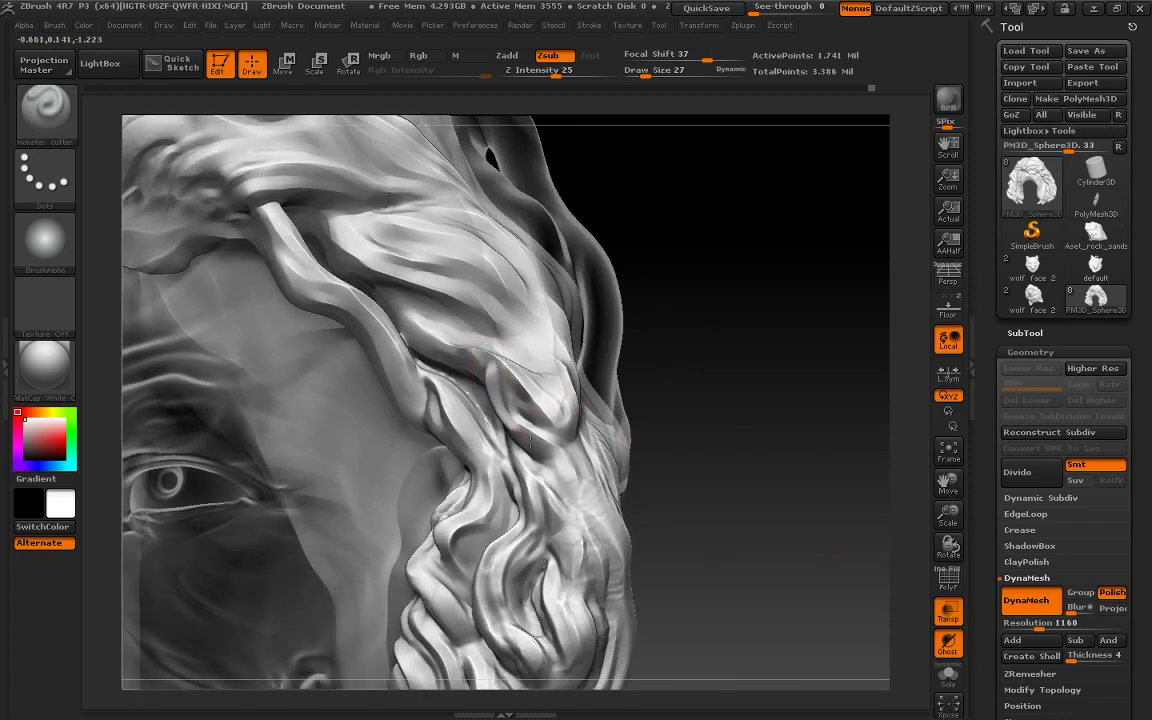
Carve a groove along the hair strand above the brow
left_click_drag(694, 476, 604, 488)
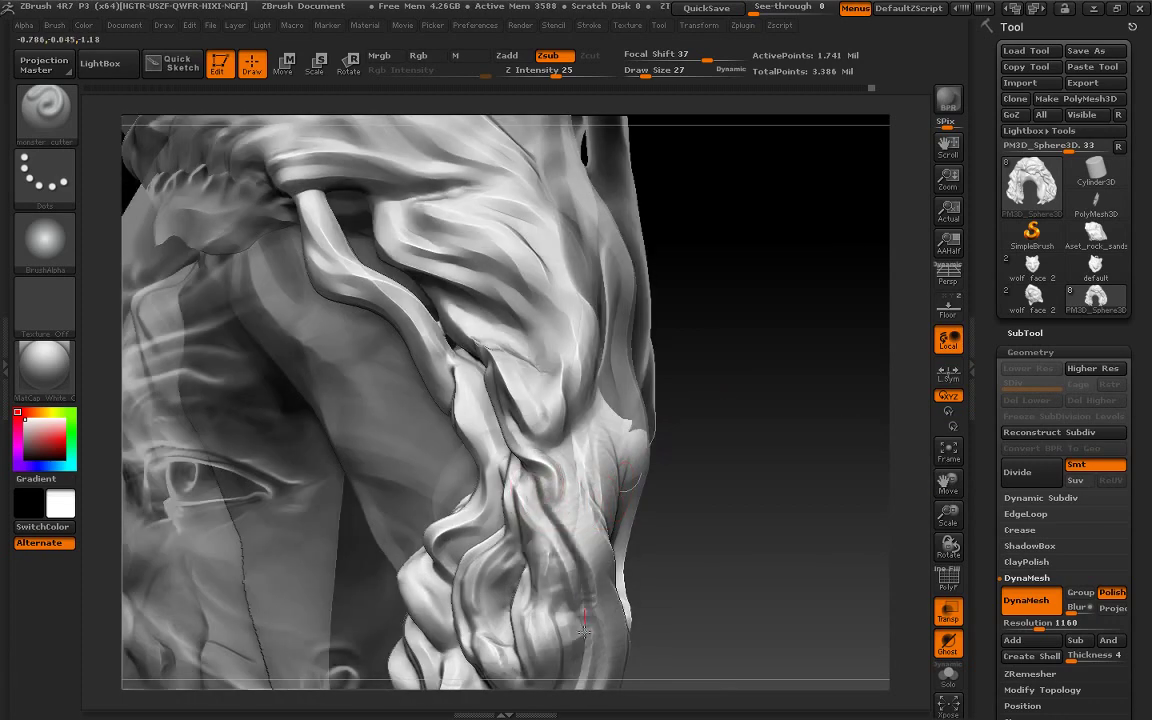
left_click_drag(530, 465, 505, 497)
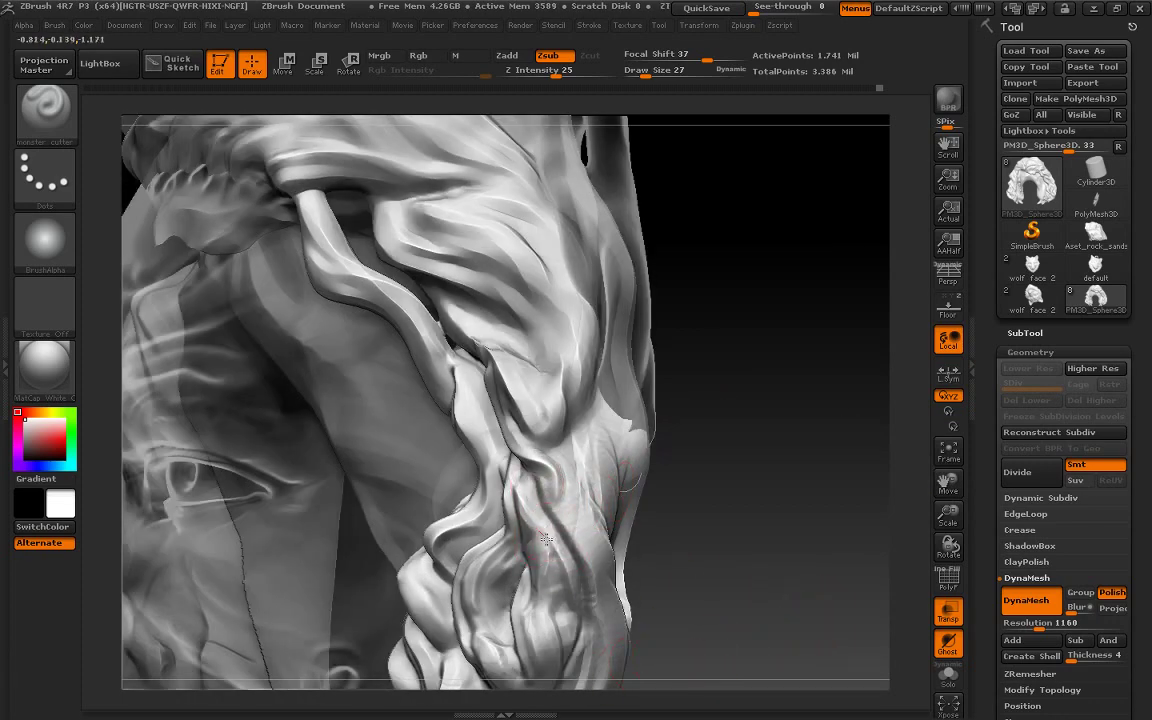
left_click_drag(938, 547, 900, 560)
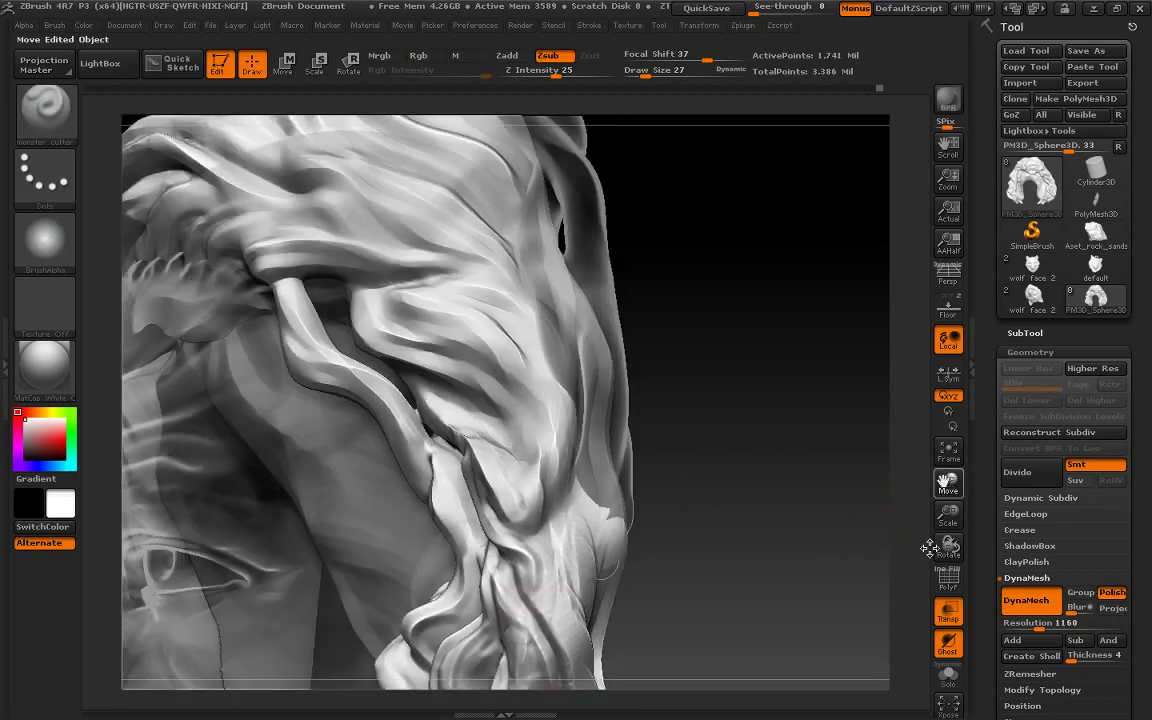
Smooth the hair fold near the eye crease
key("shift")
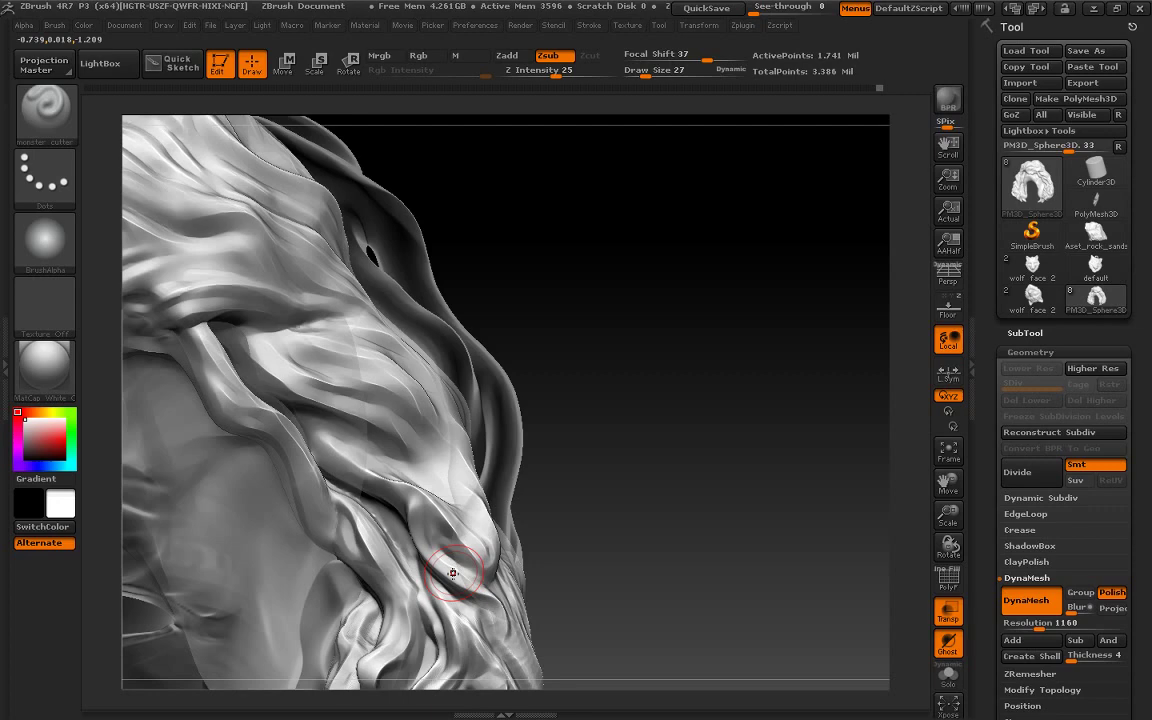
left_click_drag(918, 485, 985, 504)
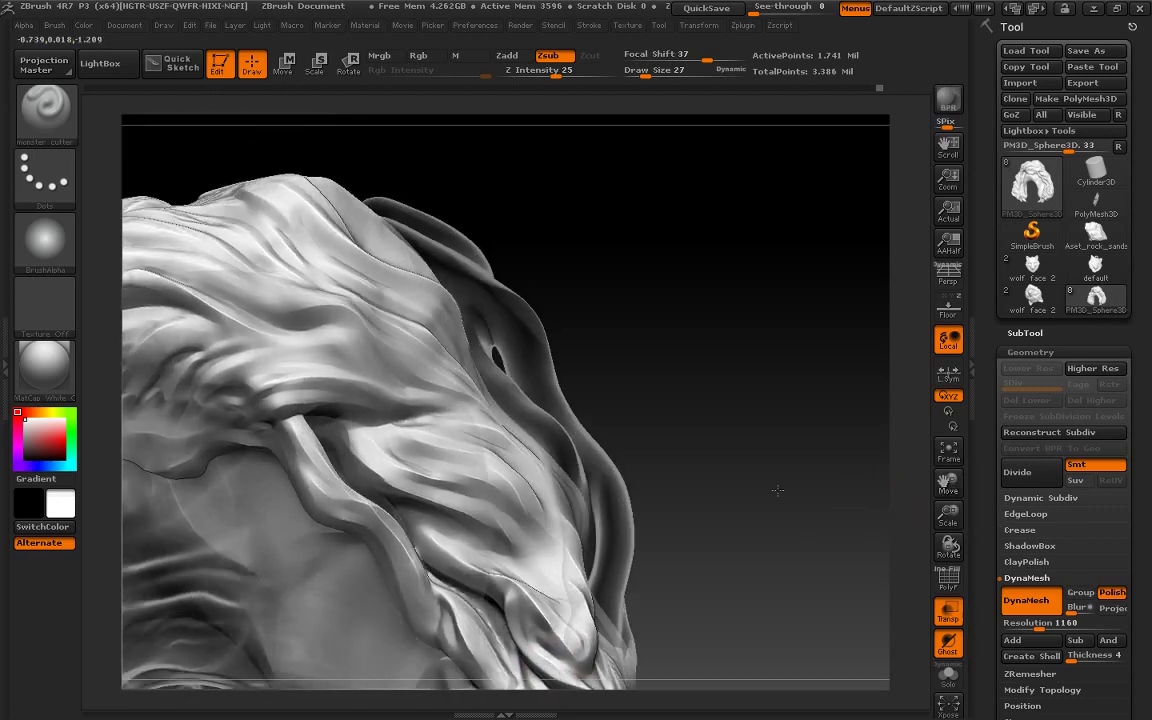
left_click_drag(353, 426, 505, 460)
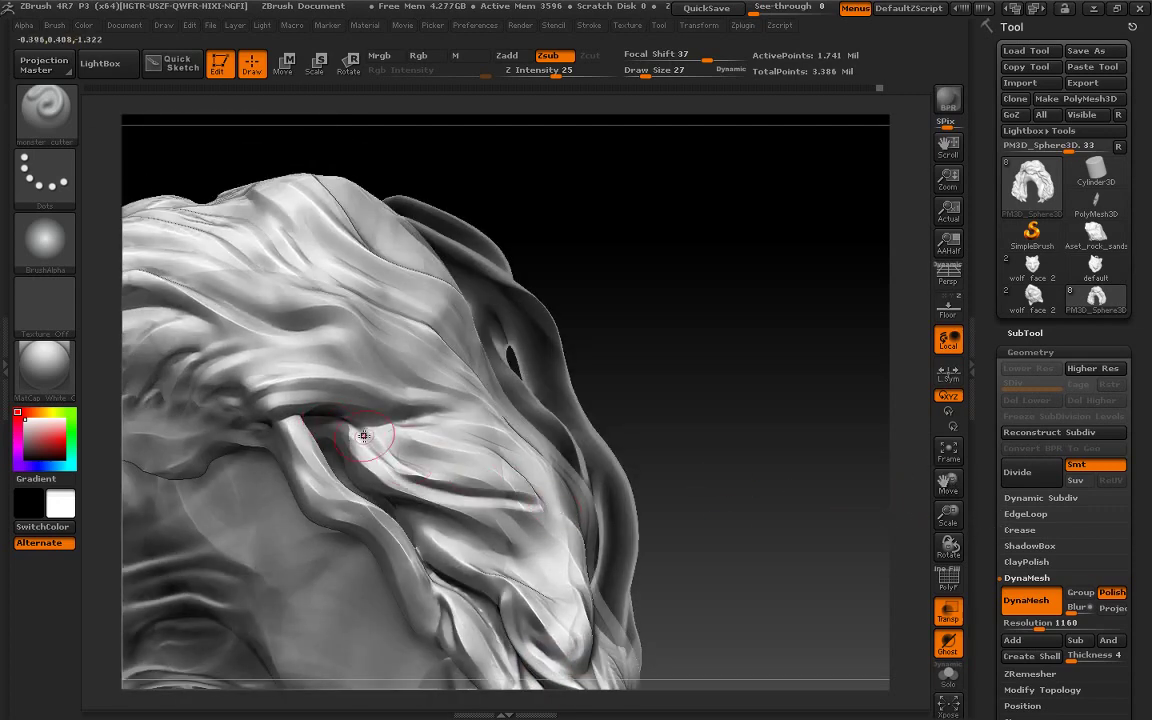
left_click_drag(320, 390, 480, 435)
Carve a curved crease into the hair folds after checking several angles
left_click_drag(855, 435, 470, 382)
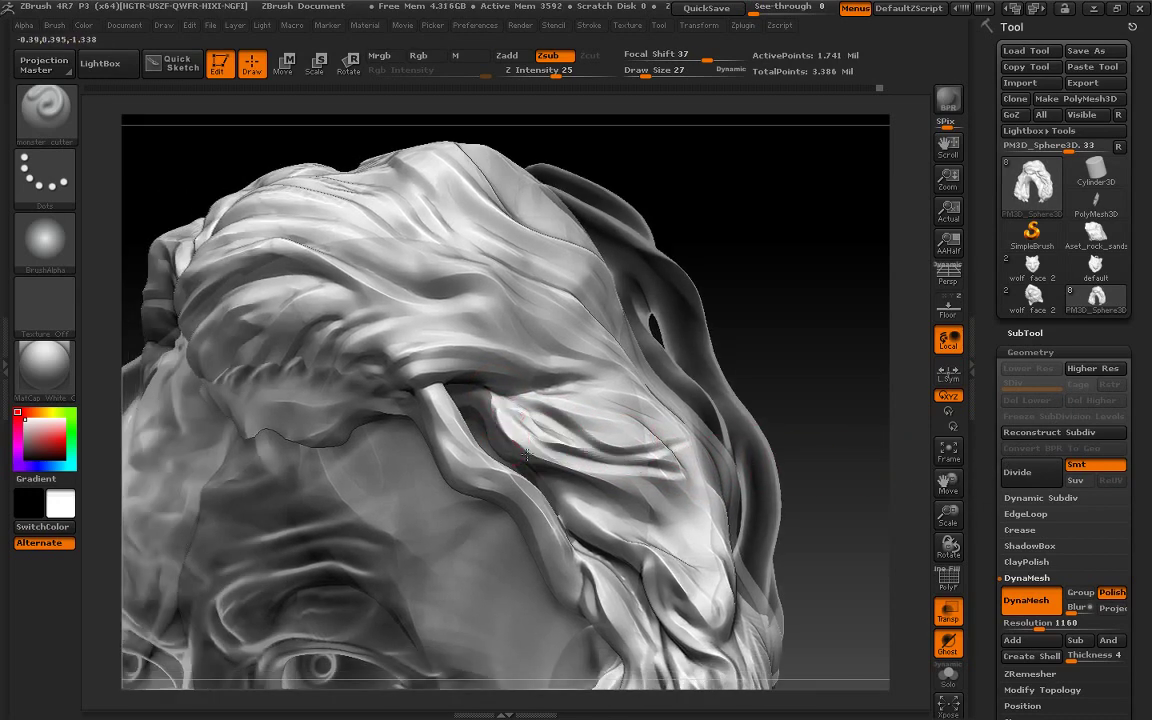
mouse_move(699, 545)
left_mouse_down()
mouse_move(742, 436)
mouse_move(553, 411)
left_mouse_up()
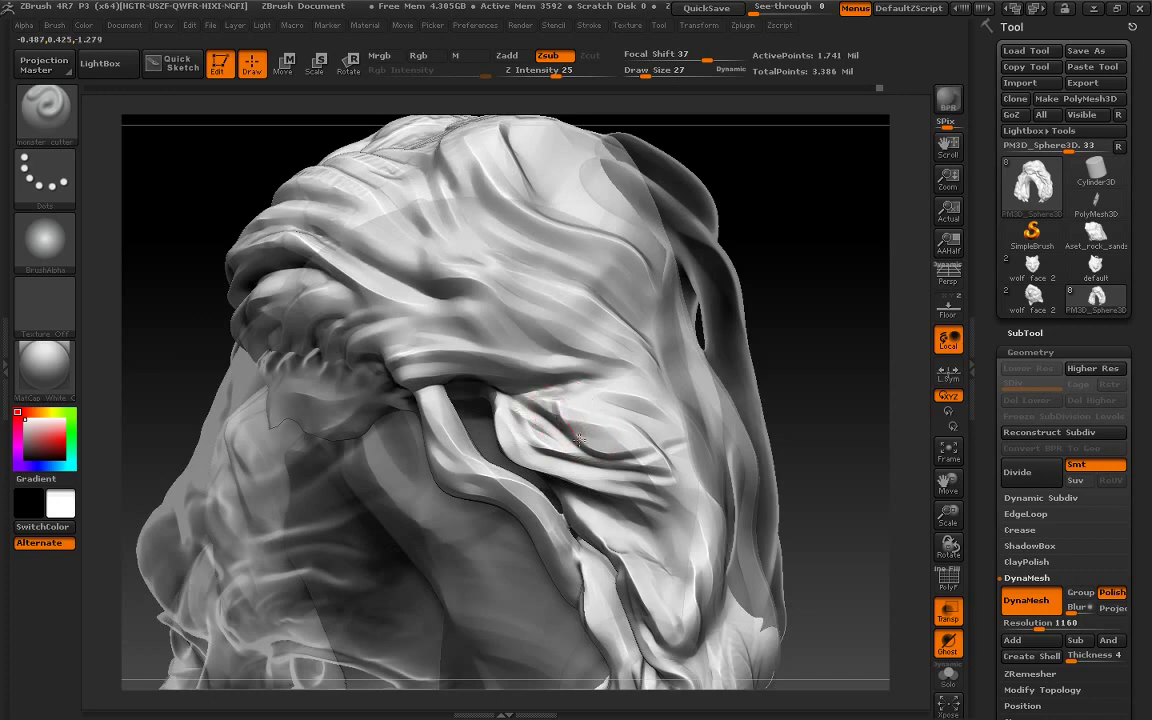
mouse_move(713, 378)
left_mouse_down()
mouse_move(802, 403)
mouse_move(393, 393)
left_mouse_up()
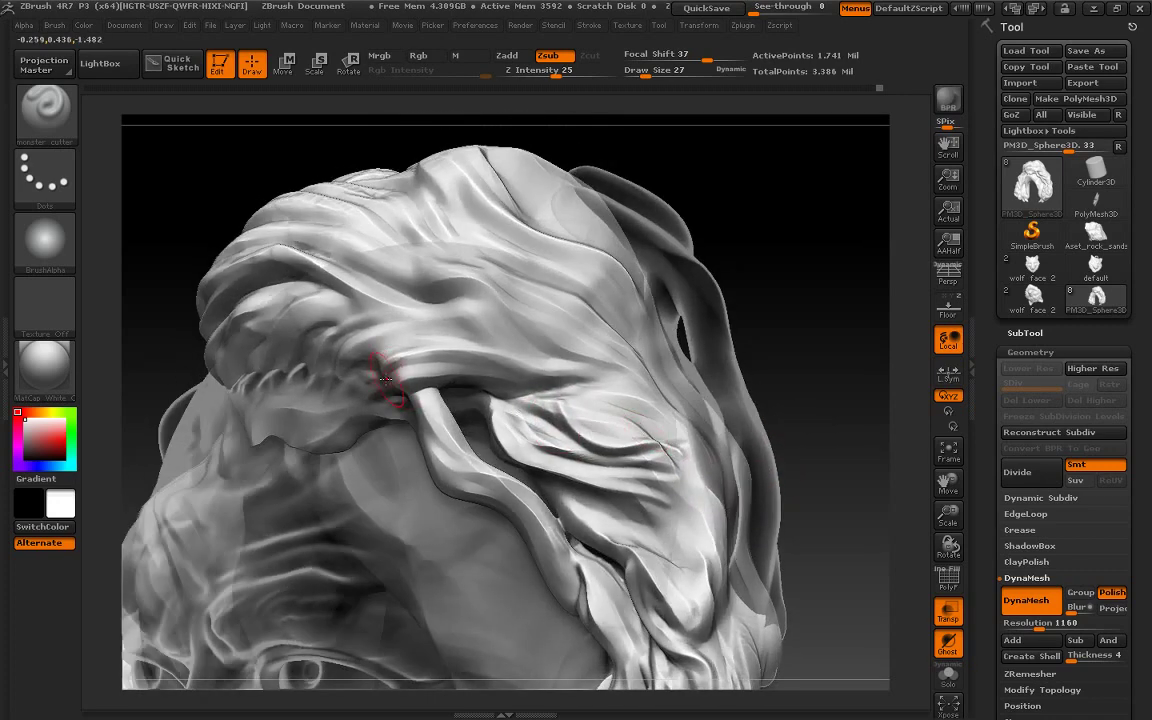
key("d")
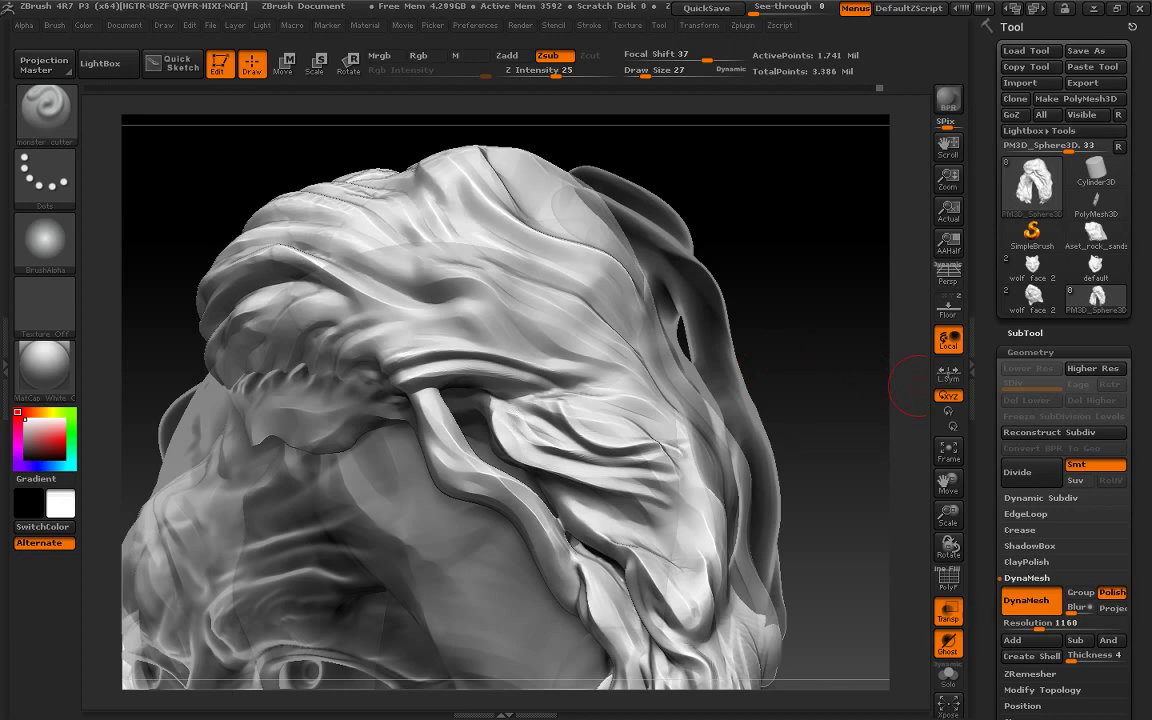
mouse_move(908, 390)
left_mouse_down()
mouse_move(560, 424)
mouse_move(660, 496)
left_mouse_up()
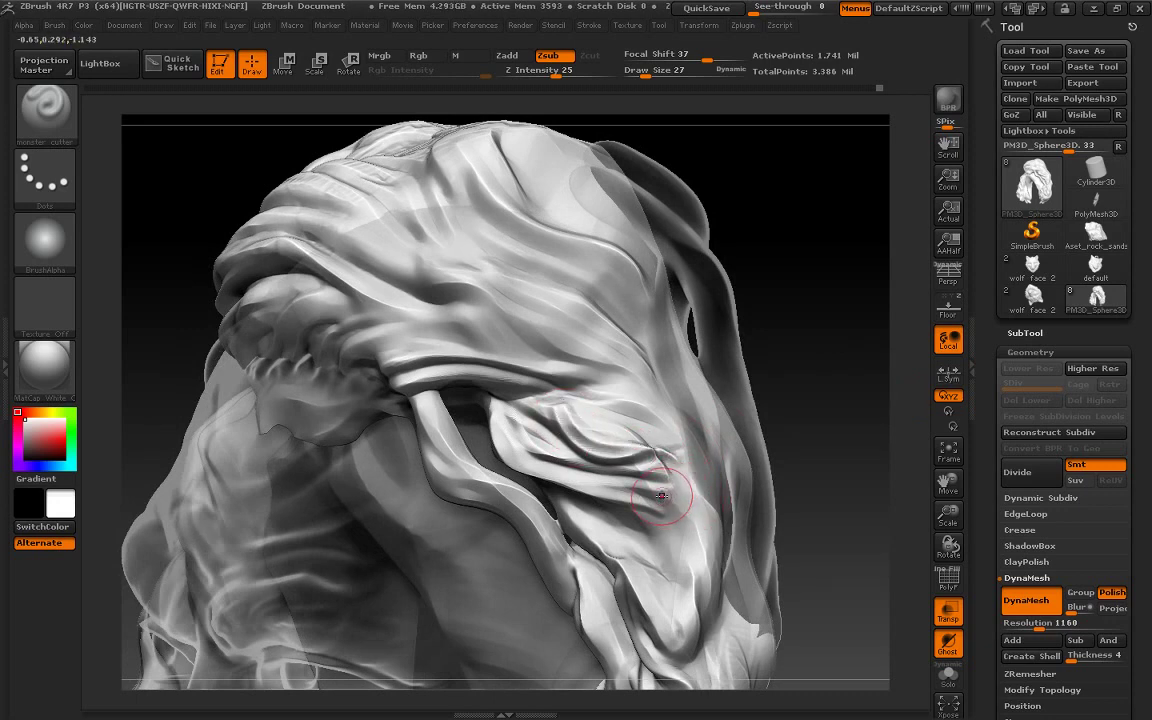
left_click_drag(535, 405, 658, 474)
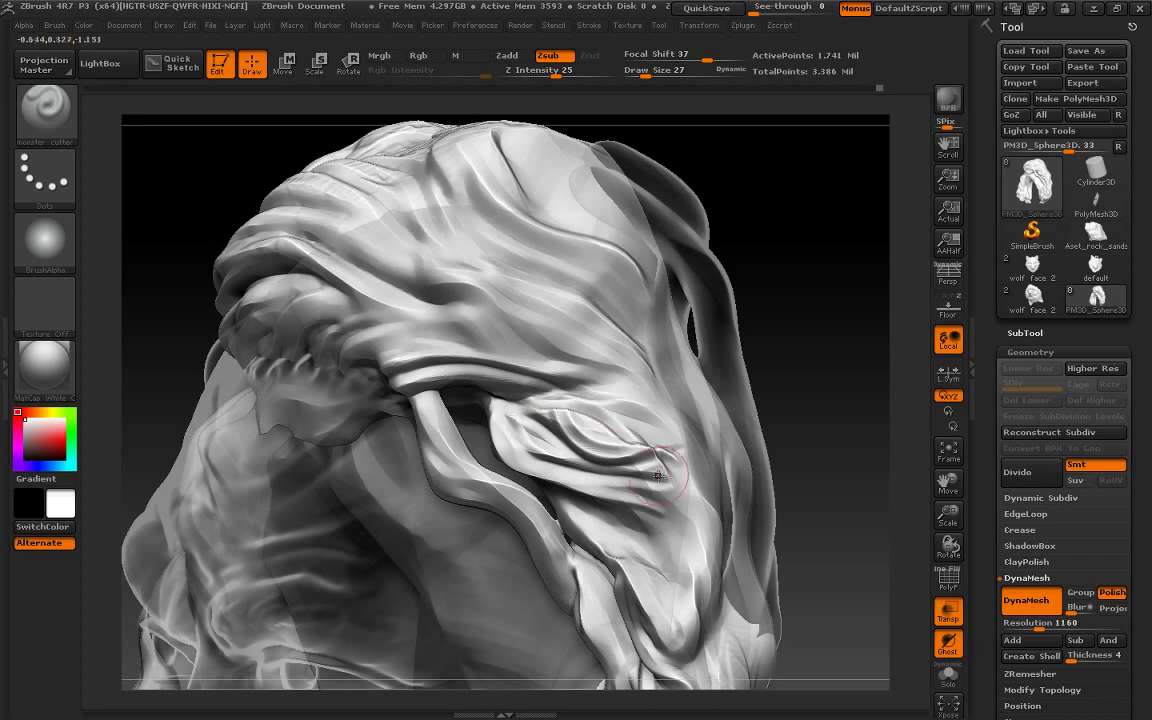
mouse_move(836, 411)
left_mouse_down()
mouse_move(900, 530)
mouse_move(877, 368)
mouse_move(895, 501)
mouse_move(972, 394)
left_mouse_up()
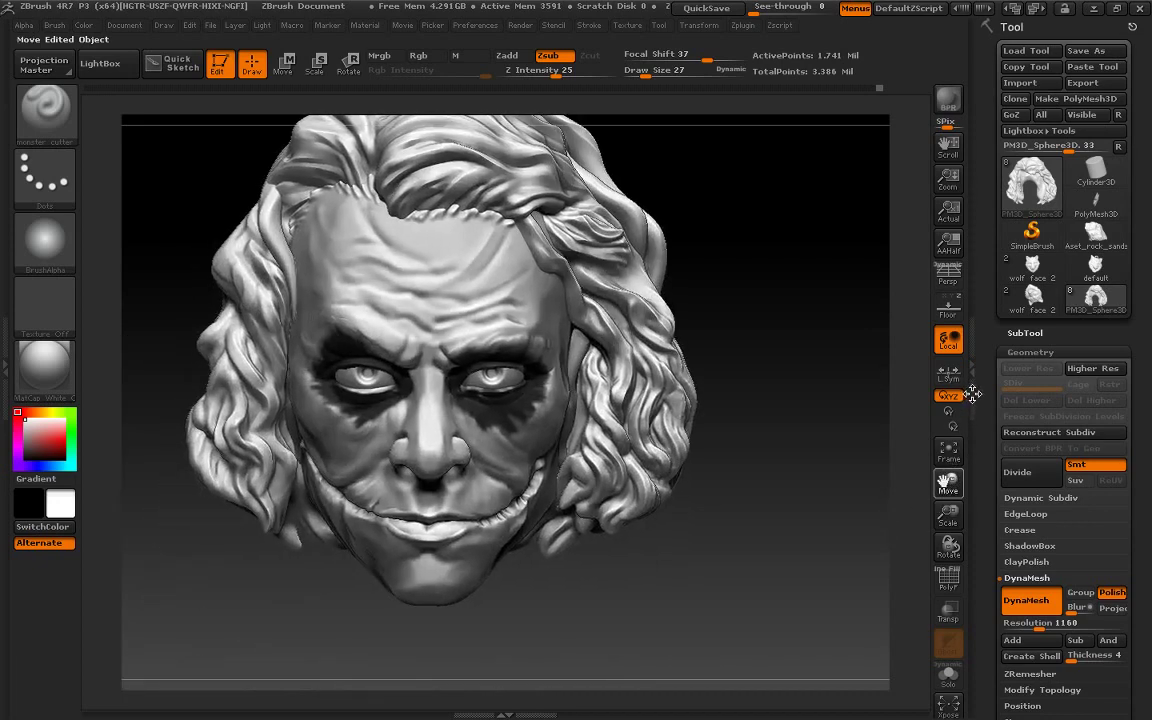
Frame the head in three-quarter view, load TrimDynamic and mask part of the side hair
mouse_move(948, 515)
left_mouse_down()
mouse_move(853, 490)
mouse_move(943, 480)
left_mouse_up()
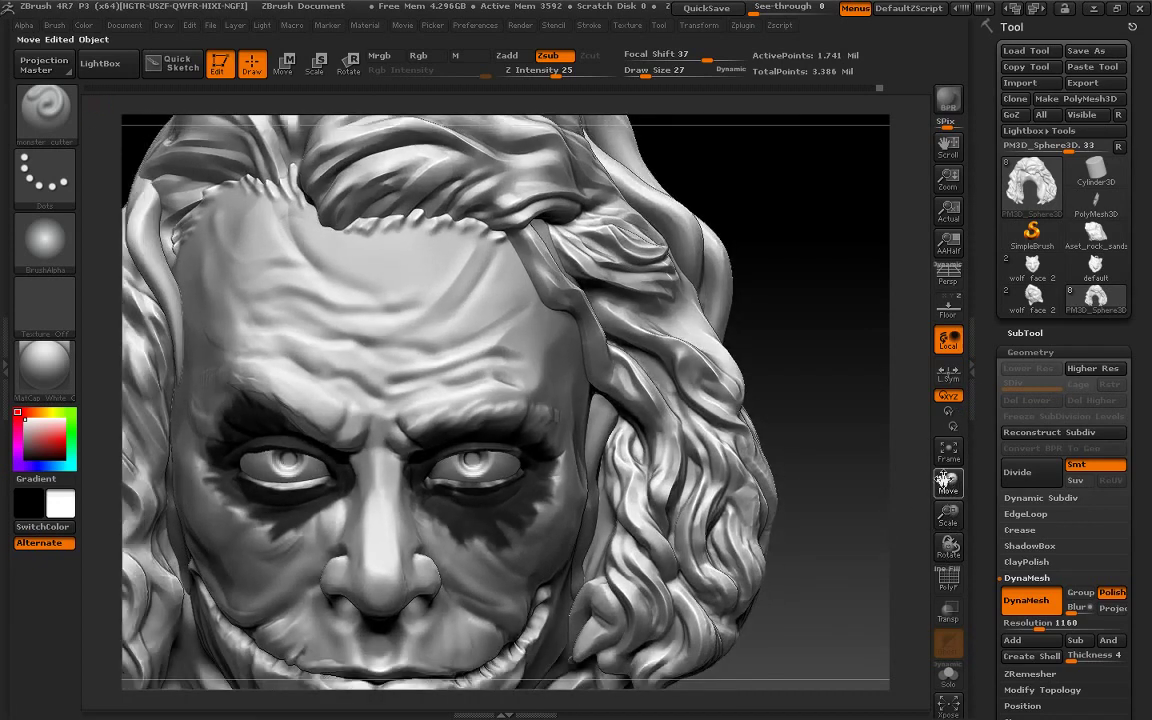
mouse_move(820, 359)
left_mouse_down()
mouse_move(833, 424)
mouse_move(564, 365)
left_mouse_up()
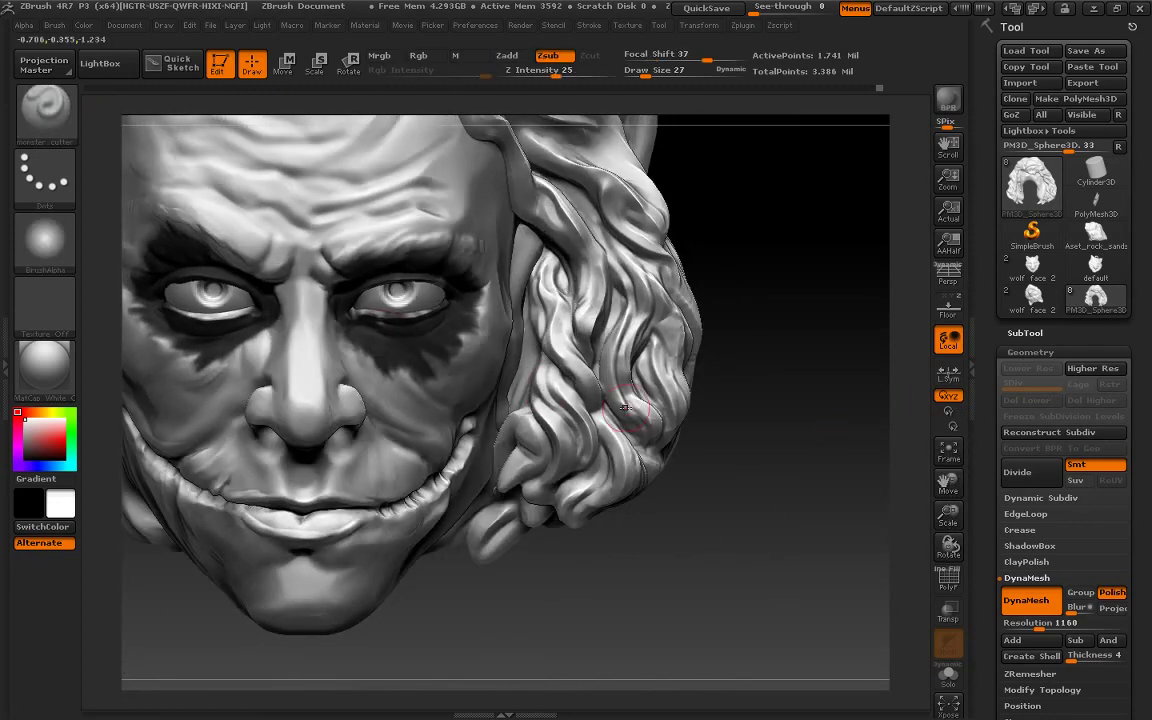
left_click(53, 118)
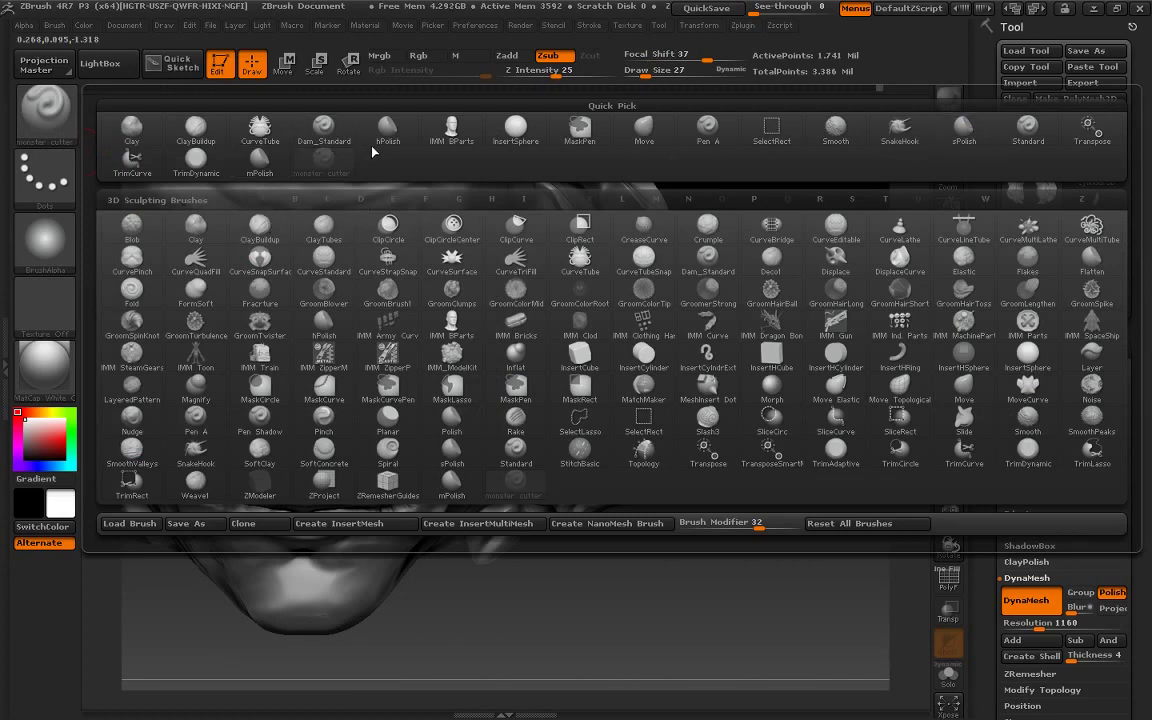
left_click(1027, 452)
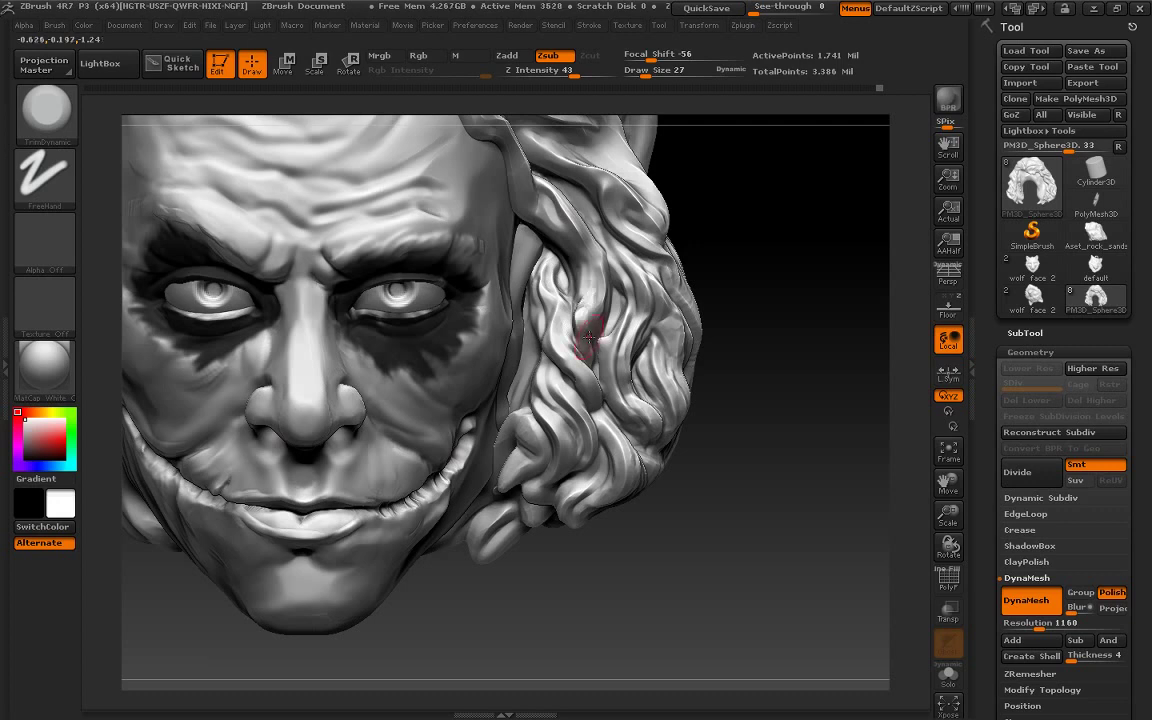
mouse_move(700, 575)
left_mouse_down("ctrl")
mouse_move(604, 284)
mouse_move(631, 357)
left_mouse_up("ctrl")
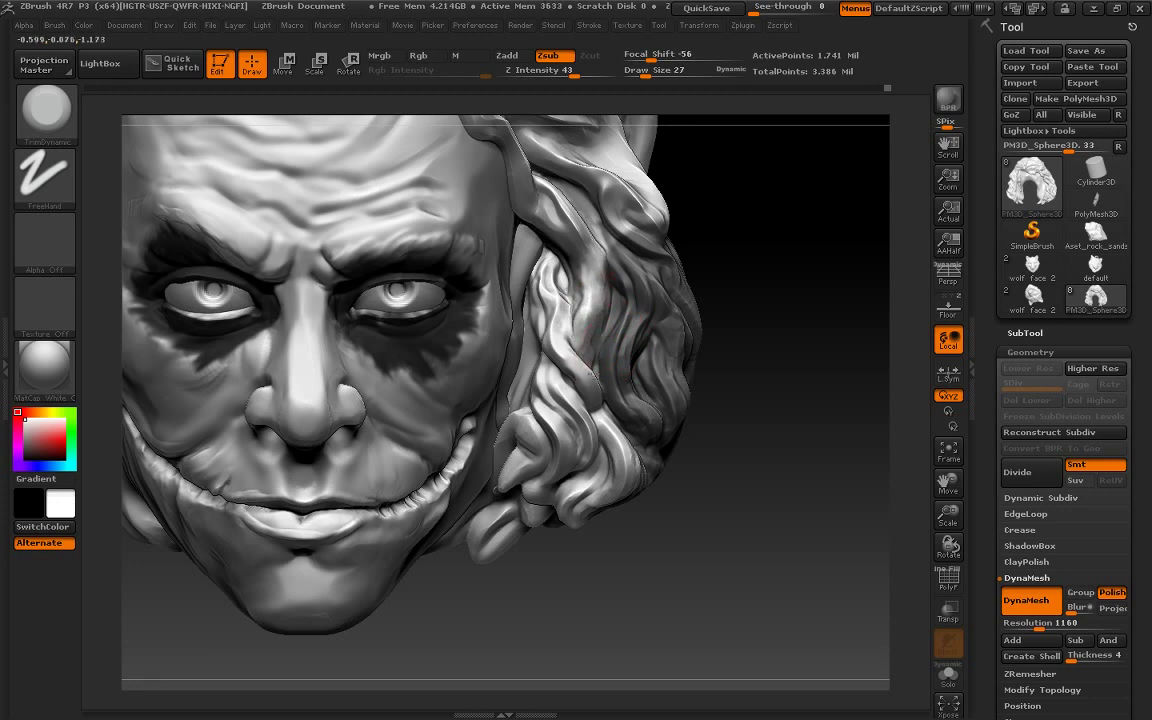
Switch to the ClayBuildup brush with square Alpha 28
left_click(50, 110)
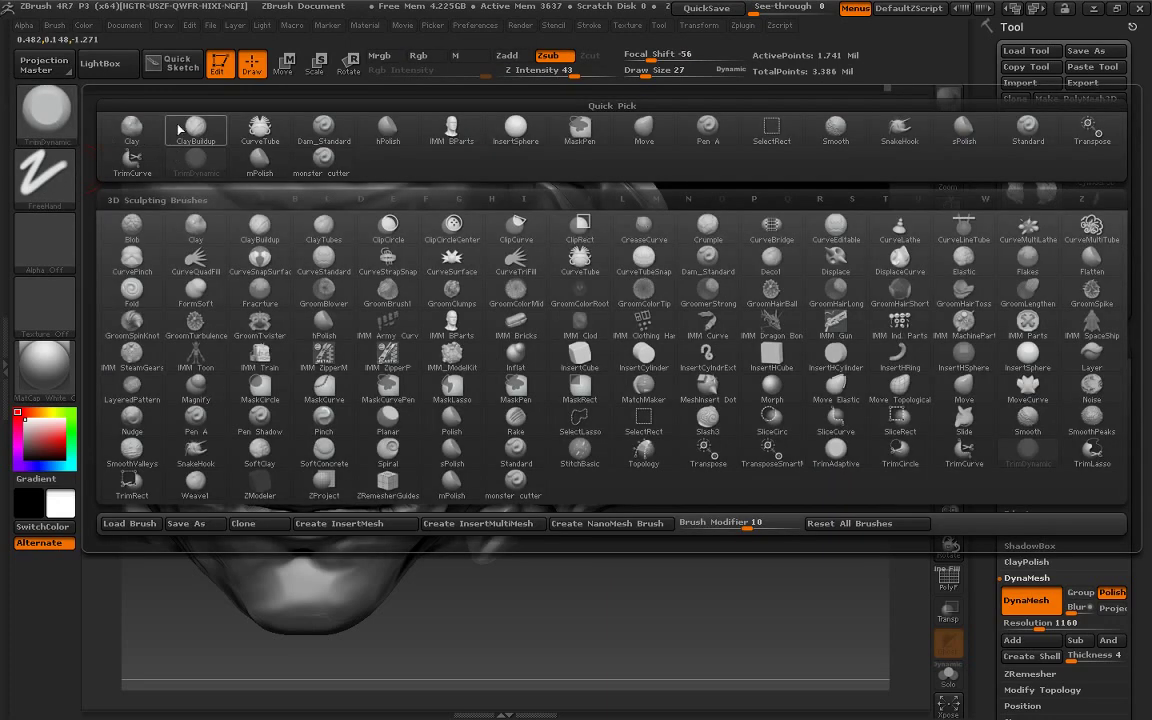
left_click(180, 128)
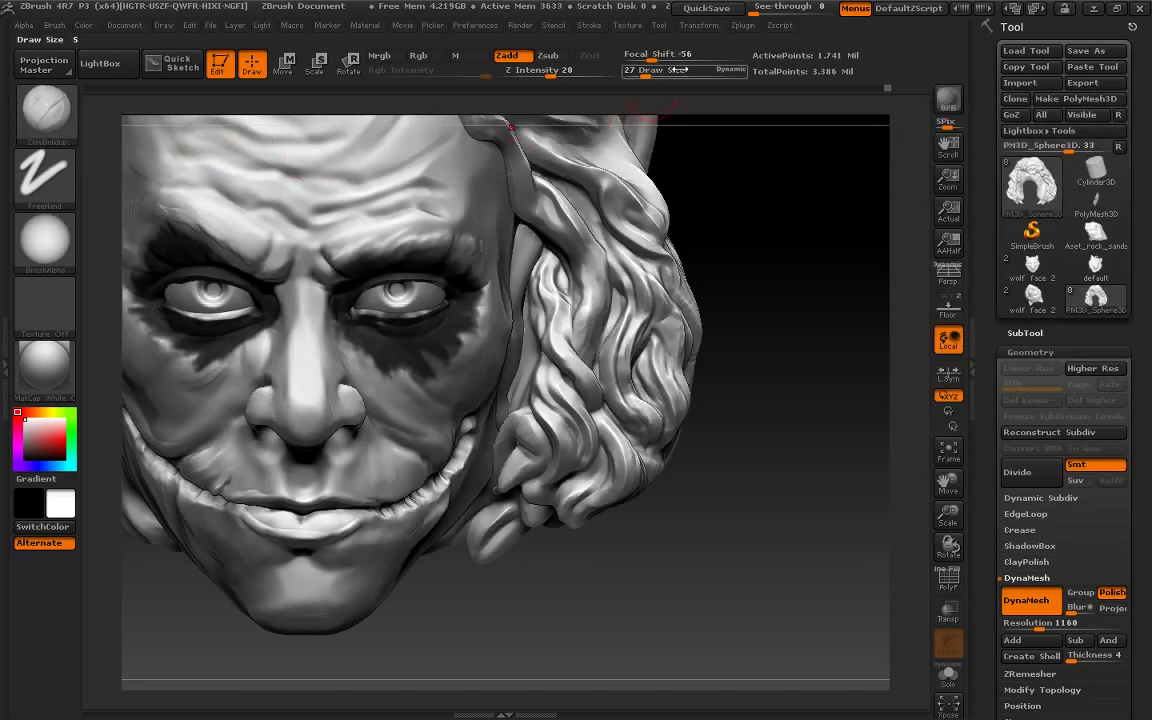
left_click(45, 245)
left_click(257, 257)
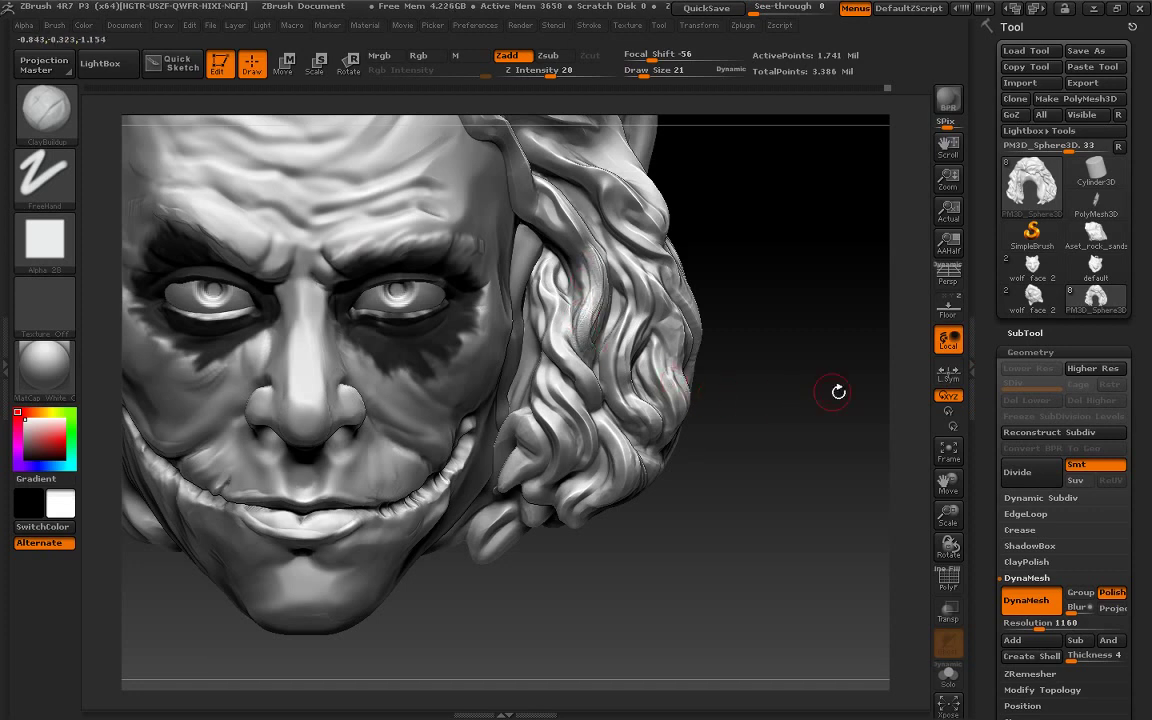
key("ctrl")
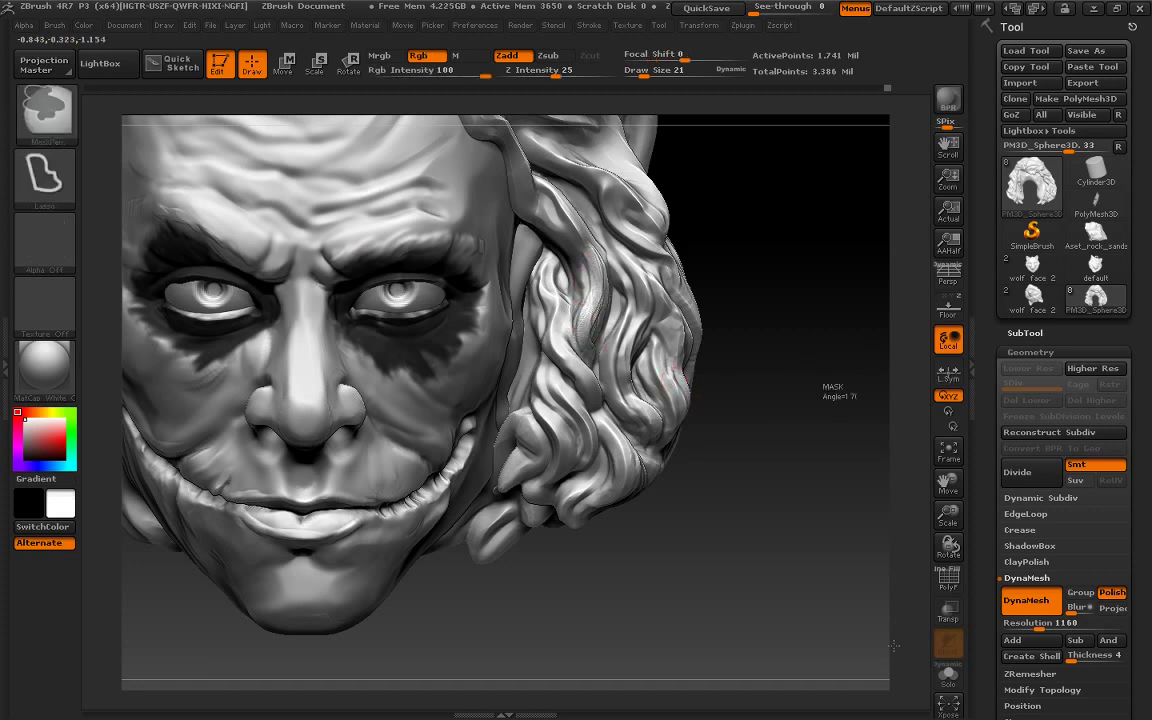
Build thin ridges along the side hair strand edges
mouse_move(948, 483)
left_mouse_down()
mouse_move(940, 555)
mouse_move(948, 510)
left_mouse_up()
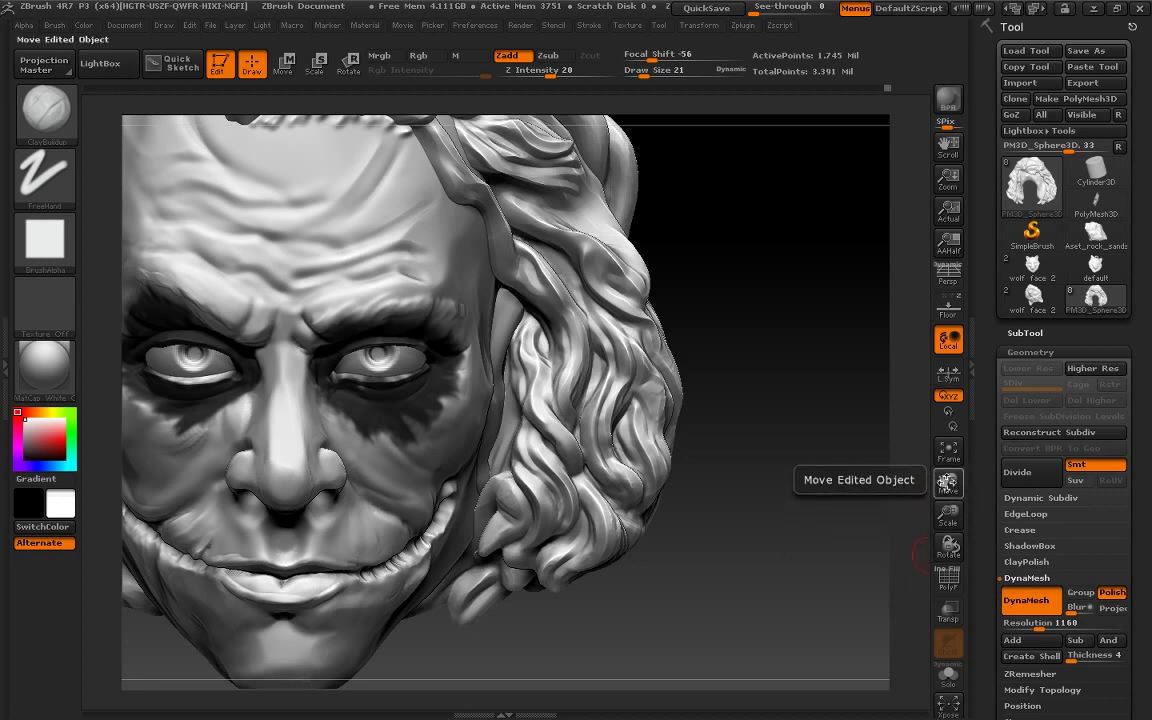
left_click_drag(948, 483, 944, 575)
left_click_drag(817, 424, 577, 481)
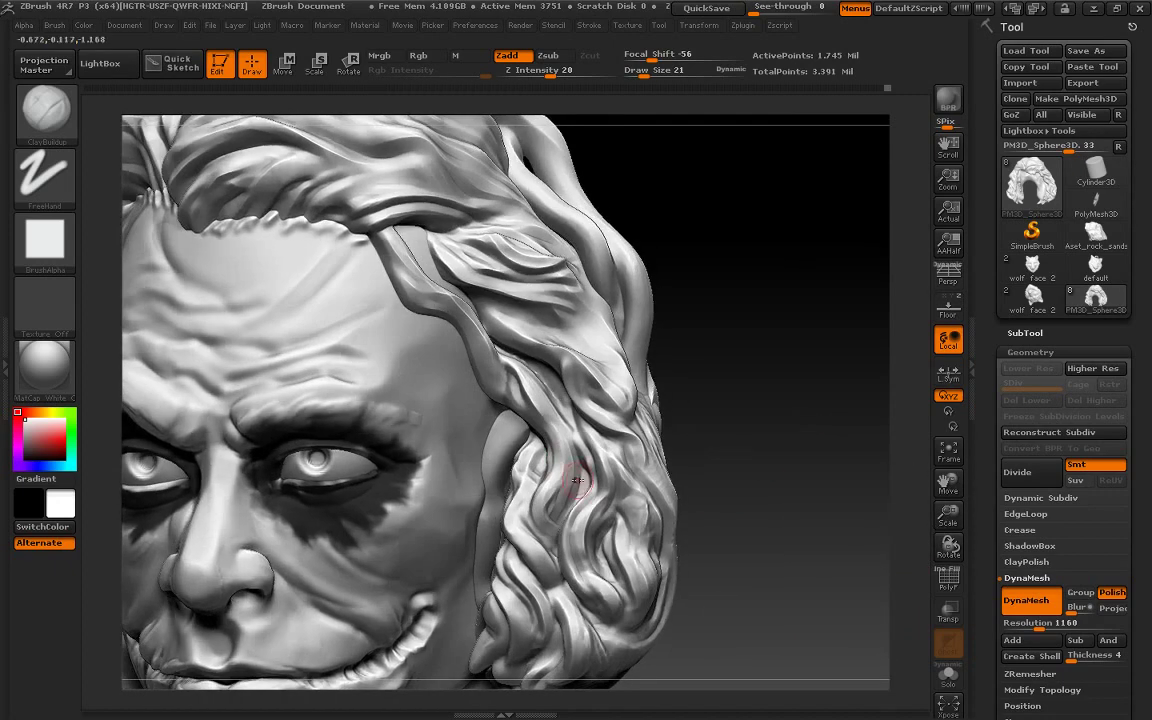
left_click_drag(739, 335, 501, 368)
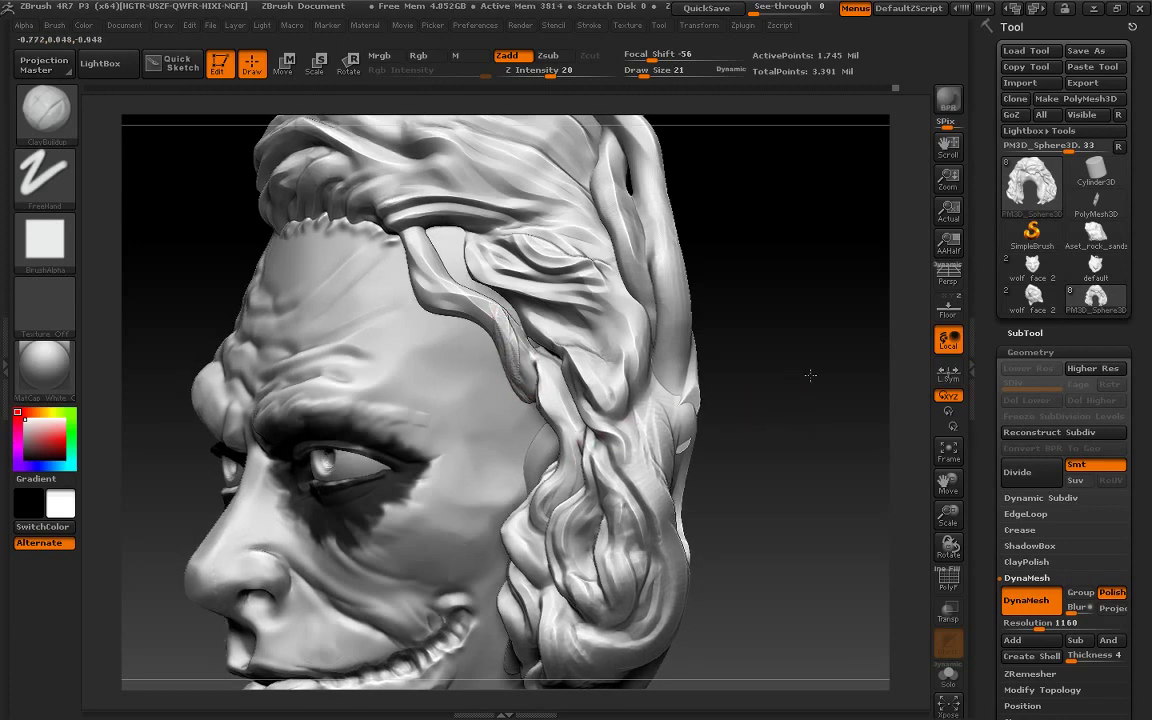
left_click_drag(813, 378, 522, 287)
left_click_drag(505, 345, 530, 403)
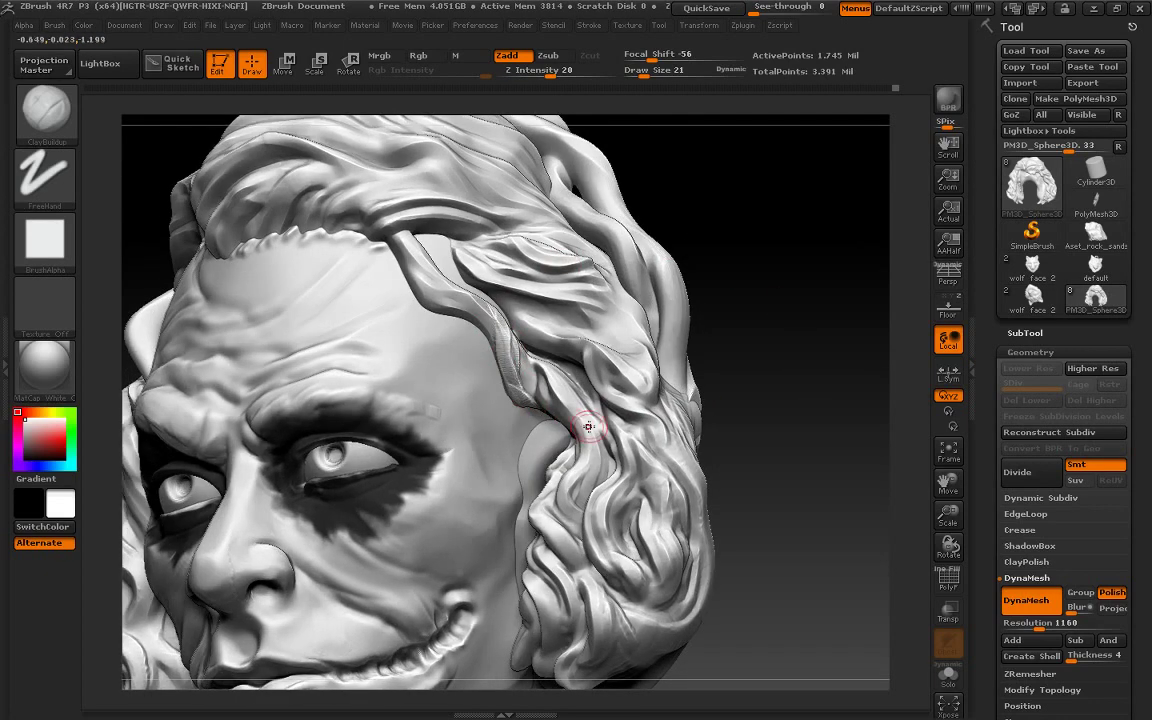
mouse_move(720, 420)
left_mouse_down()
mouse_move(733, 275)
mouse_move(761, 450)
mouse_move(703, 459)
left_mouse_up()
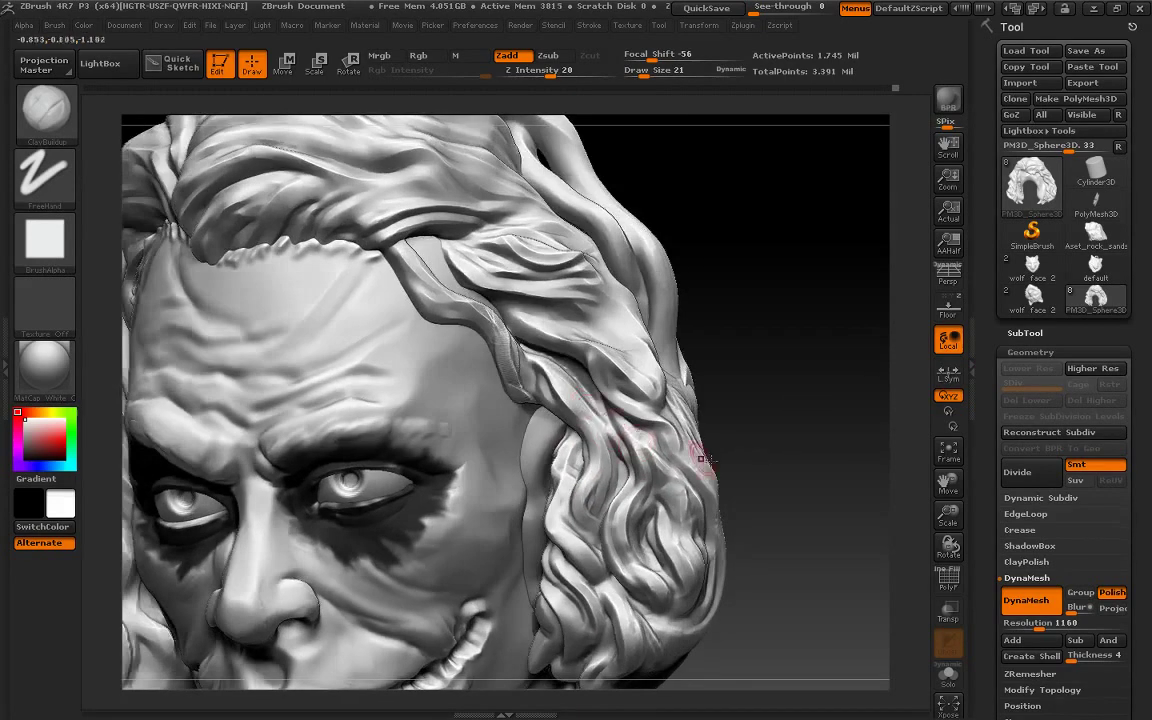
left_click_drag(850, 435, 758, 534)
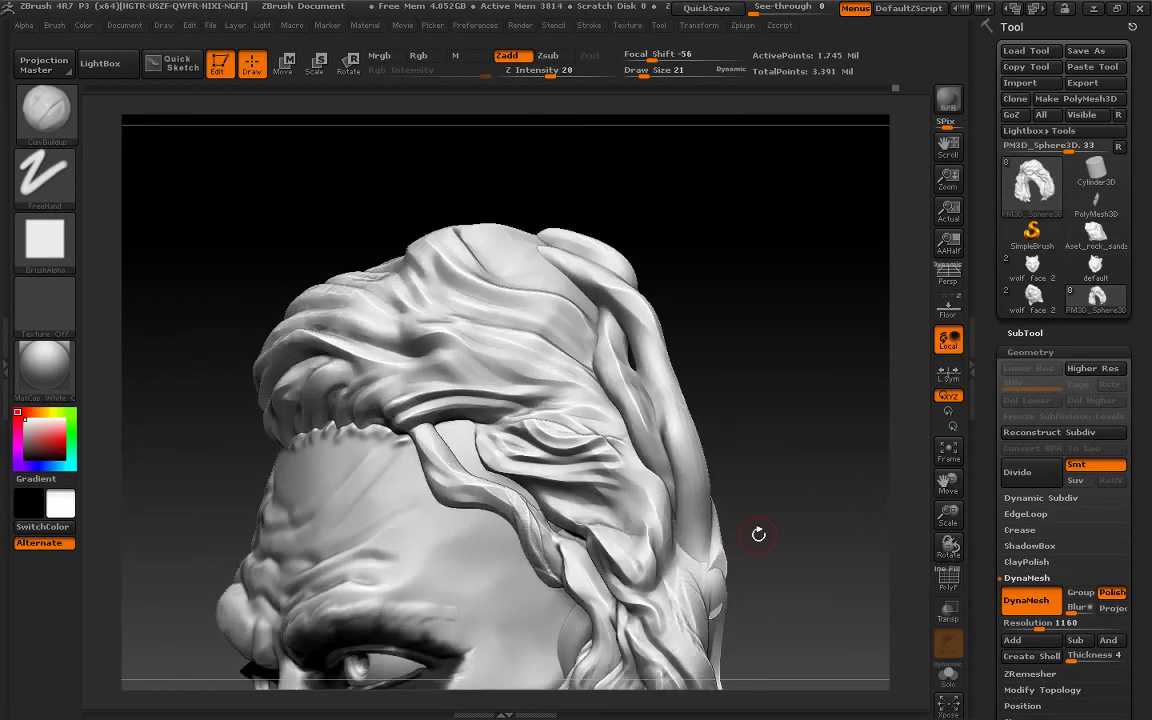
left_click_drag(585, 477, 643, 550)
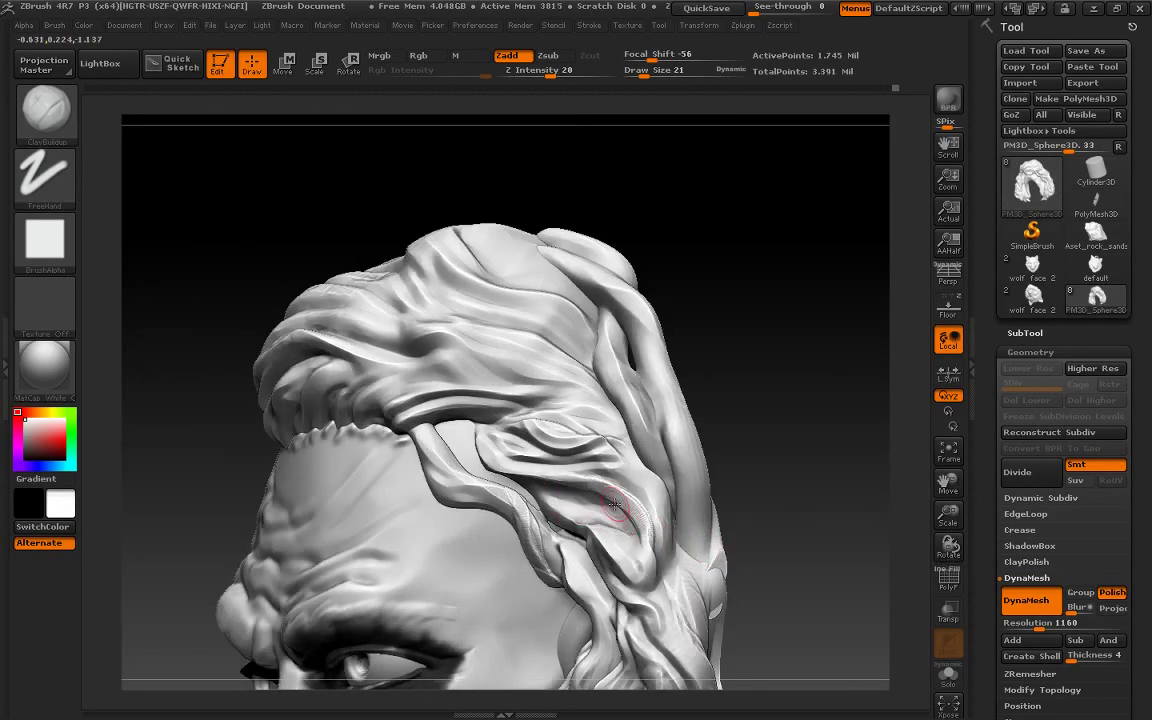
Raise small streaks and fine strand detail on the hair above the brow
left_click_drag(740, 500, 660, 487)
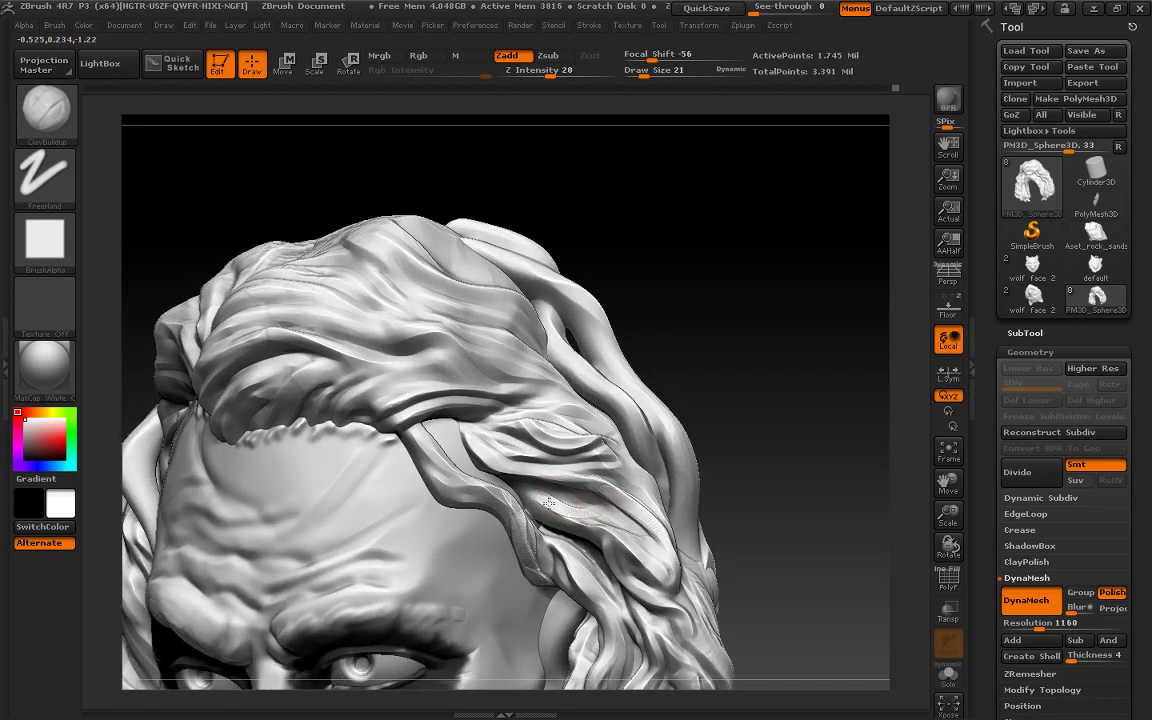
left_click_drag(548, 502, 589, 511)
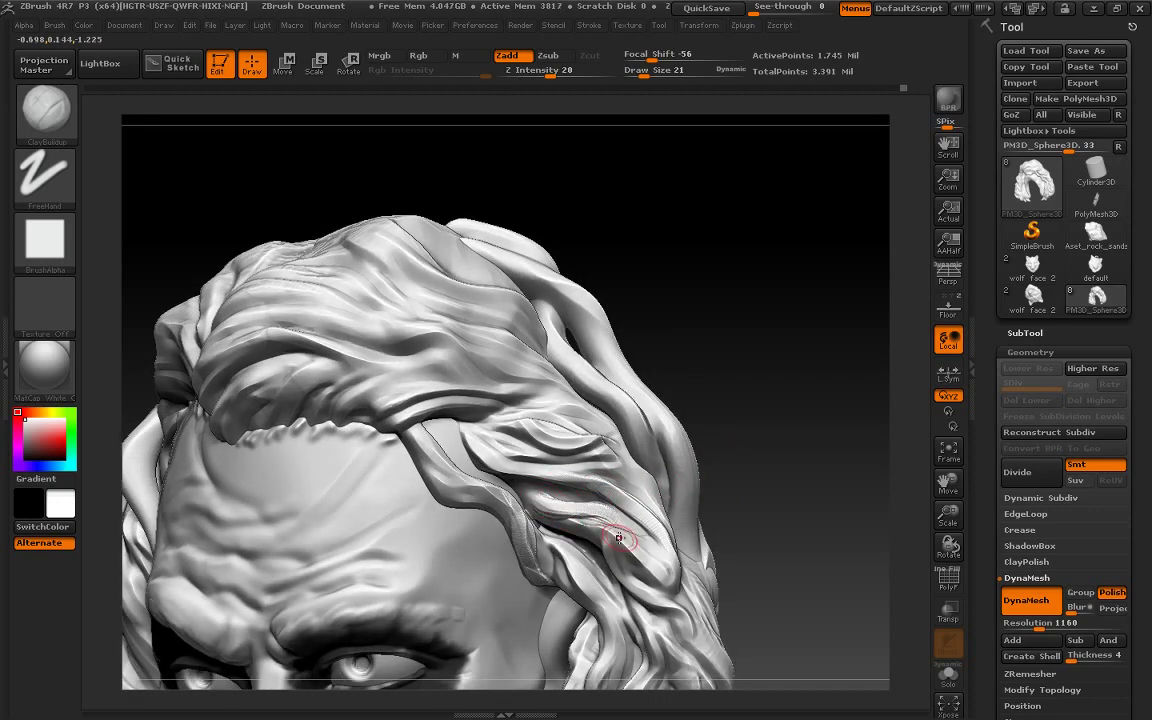
left_click_drag(776, 483, 895, 496)
left_click_drag(789, 458, 440, 415)
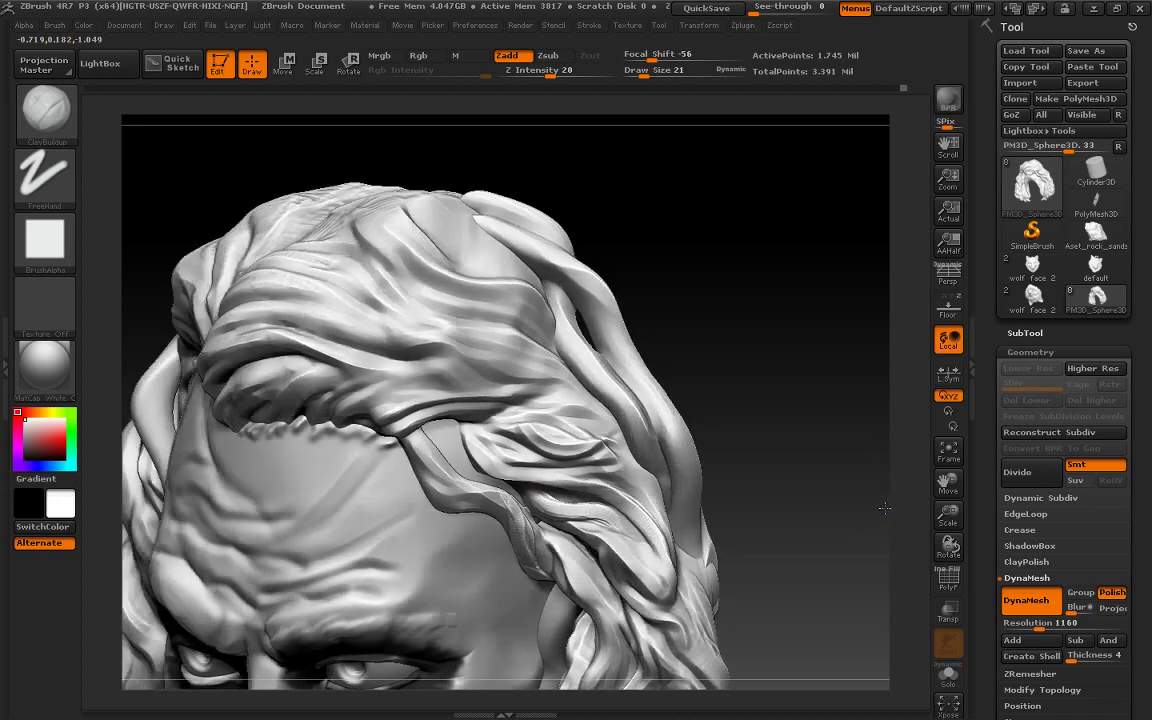
left_click_drag(685, 332, 710, 348)
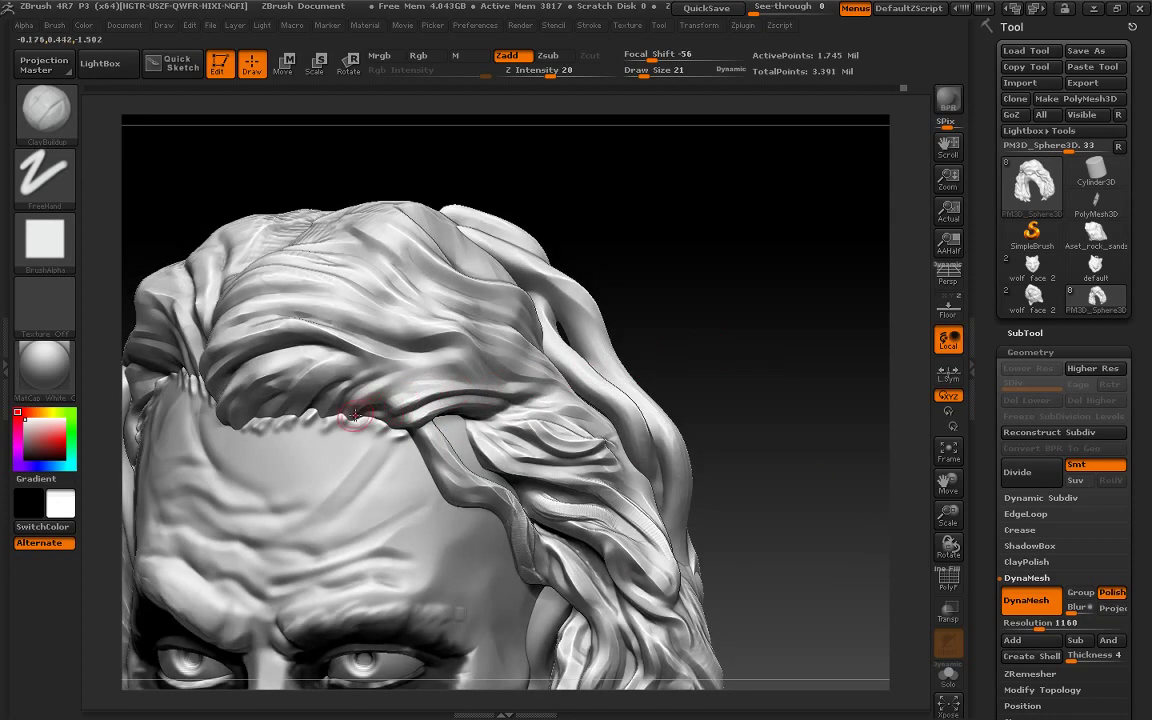
left_click_drag(386, 386, 522, 384)
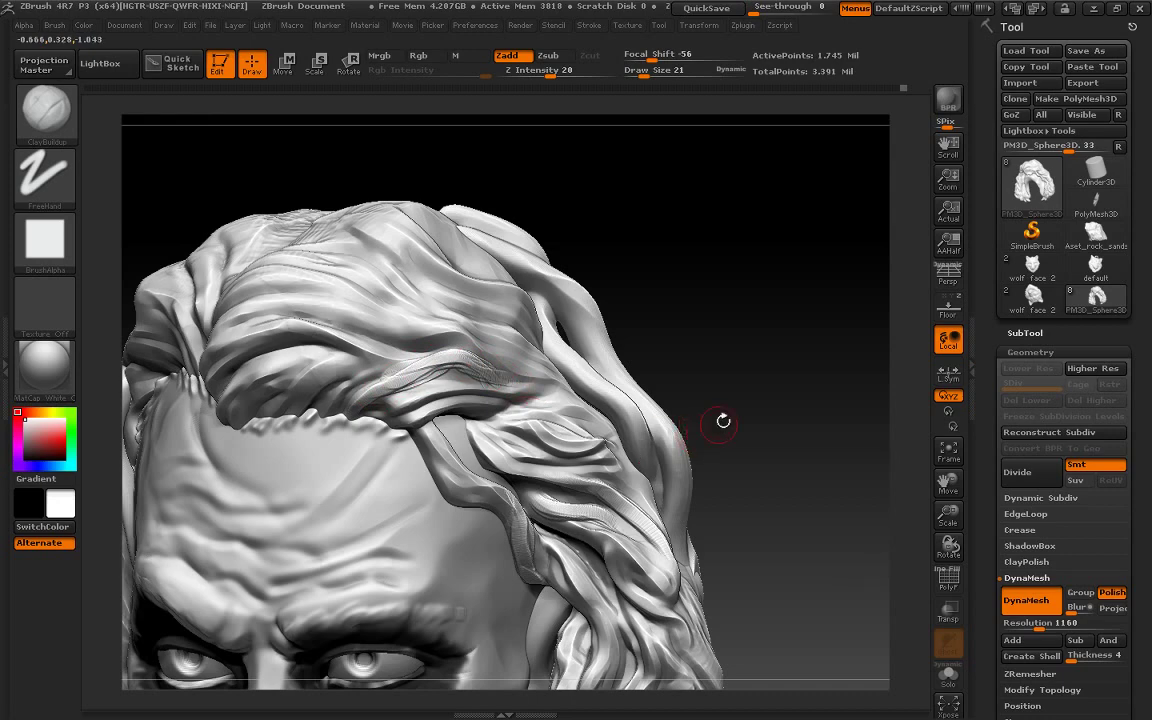
Reshape the hair strands across the top of the head from a top-down view
left_click_drag(723, 421, 757, 327)
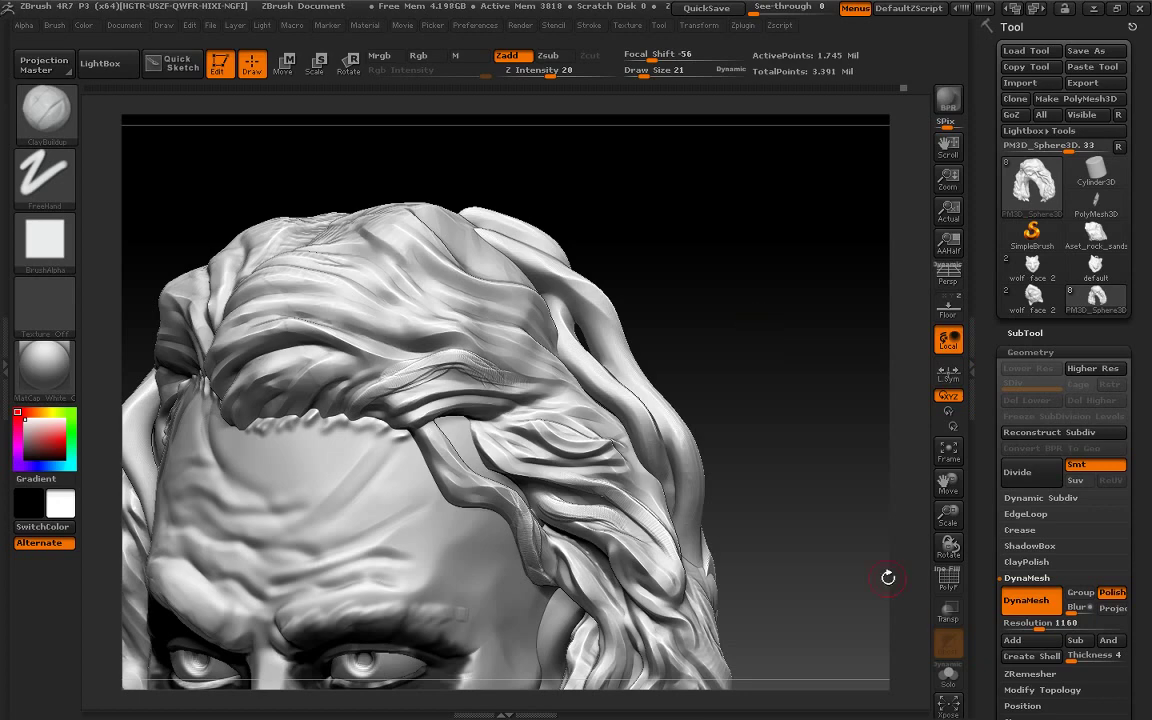
left_click_drag(888, 577, 401, 383)
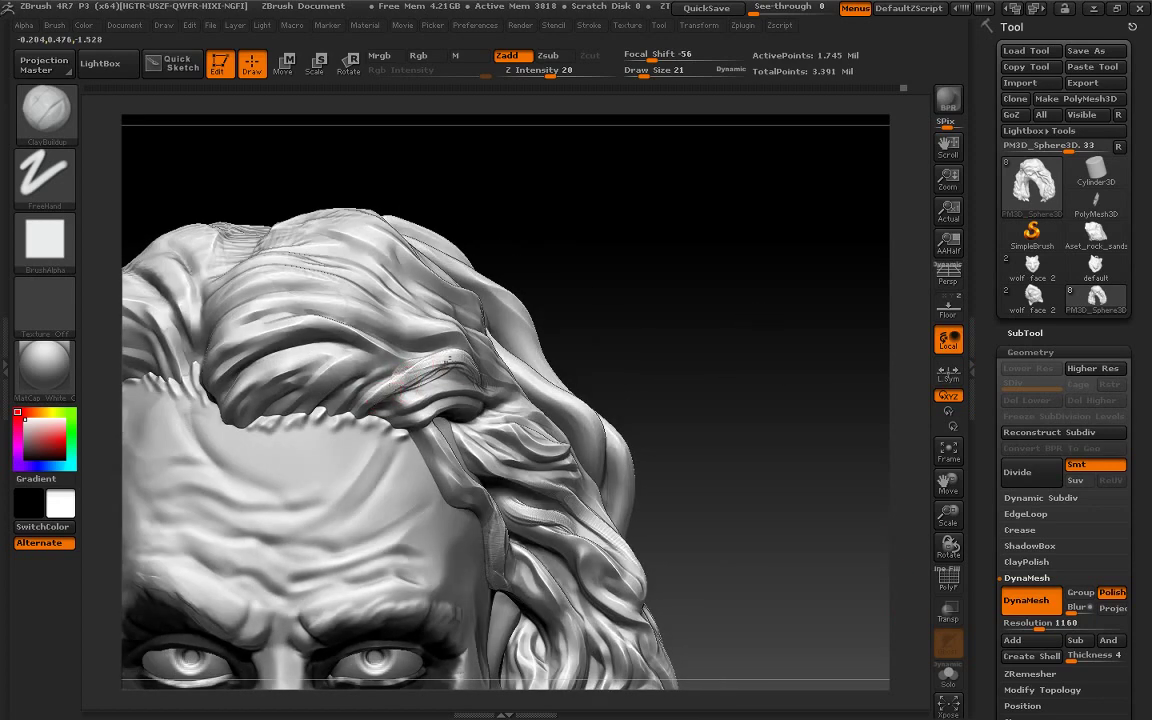
left_click_drag(586, 334, 430, 330)
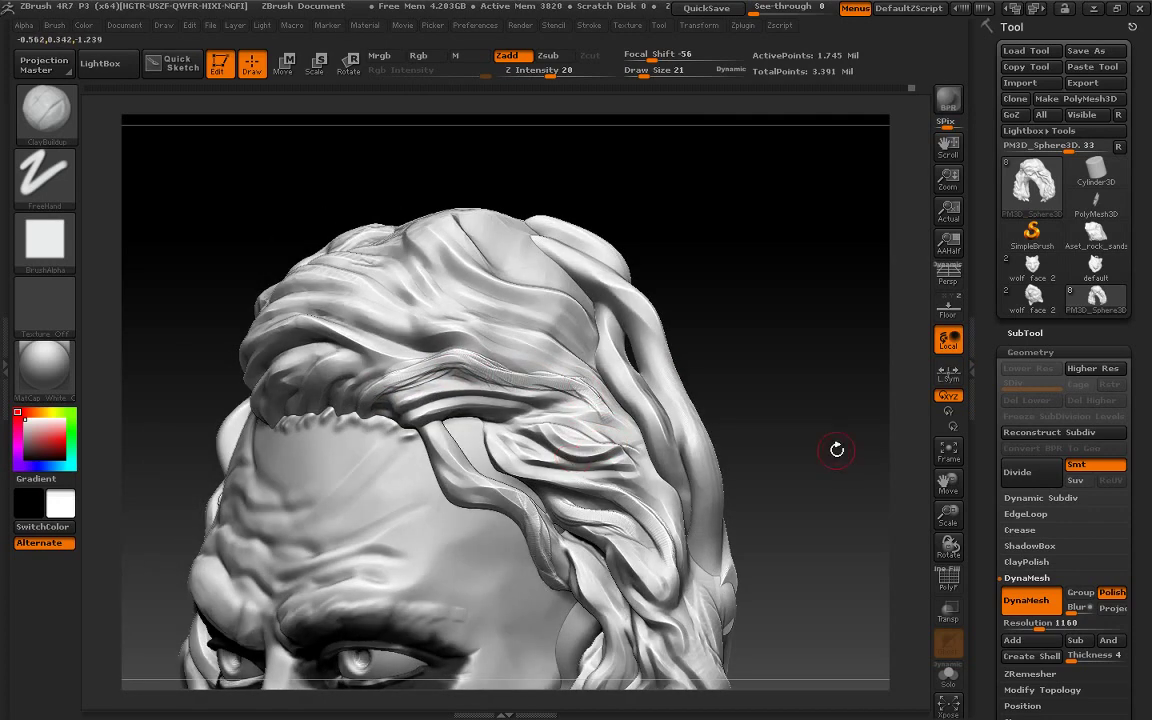
mouse_move(789, 402)
left_mouse_down()
mouse_move(442, 360)
mouse_move(563, 378)
left_mouse_up()
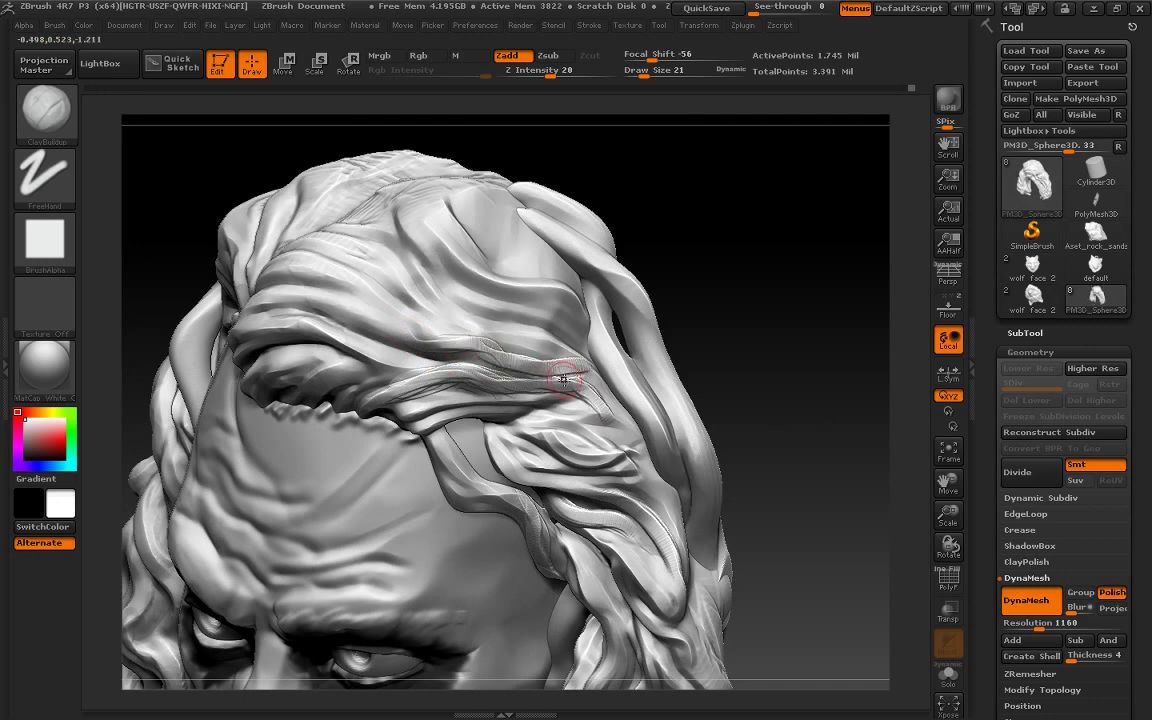
left_click_drag(853, 435, 705, 454, "shift")
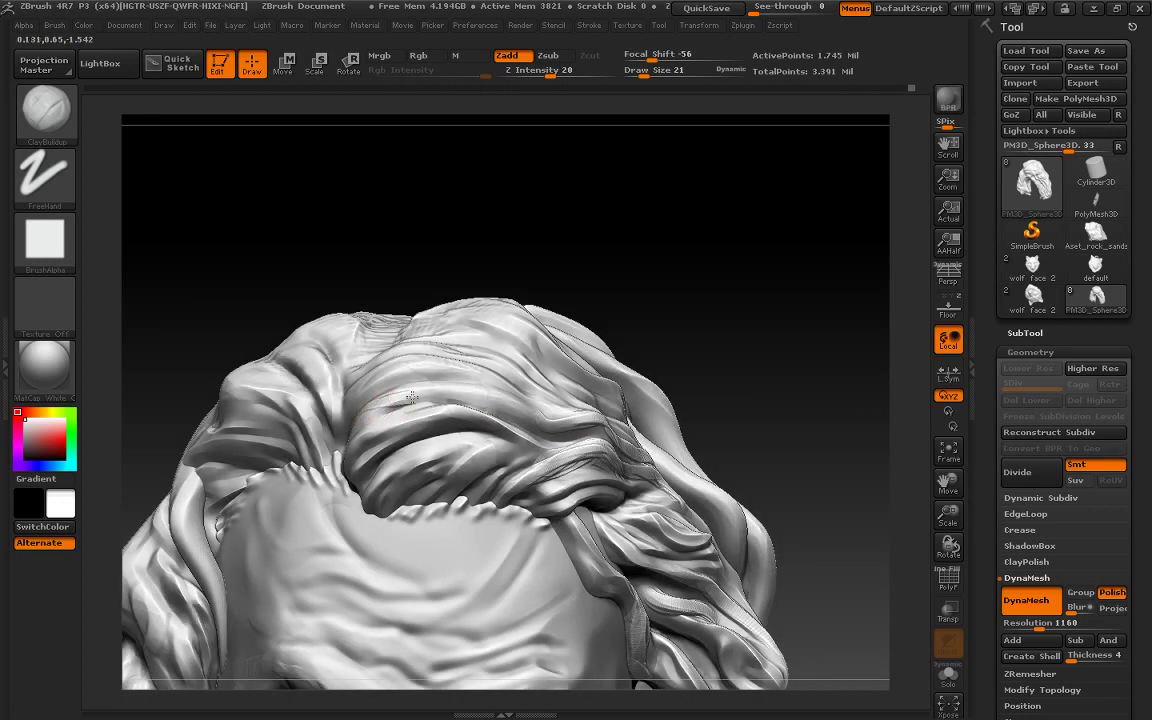
left_click_drag(524, 408, 404, 403)
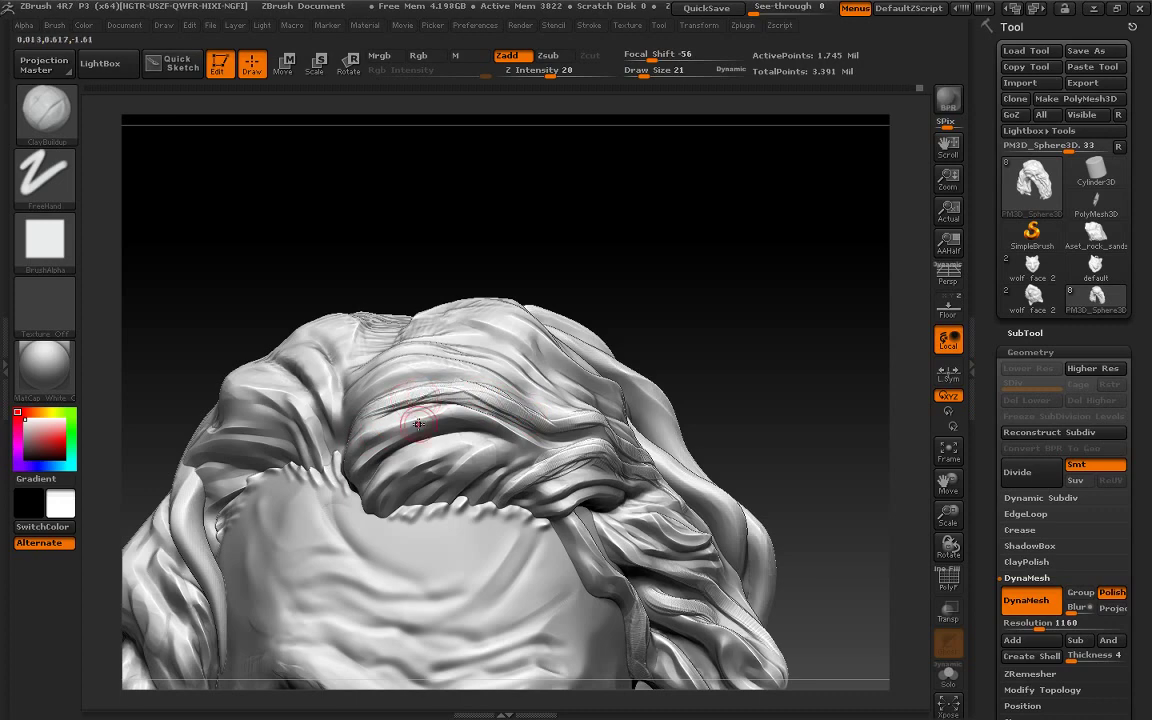
Set the ClayBuildup draw size to 30
left_click(655, 70)
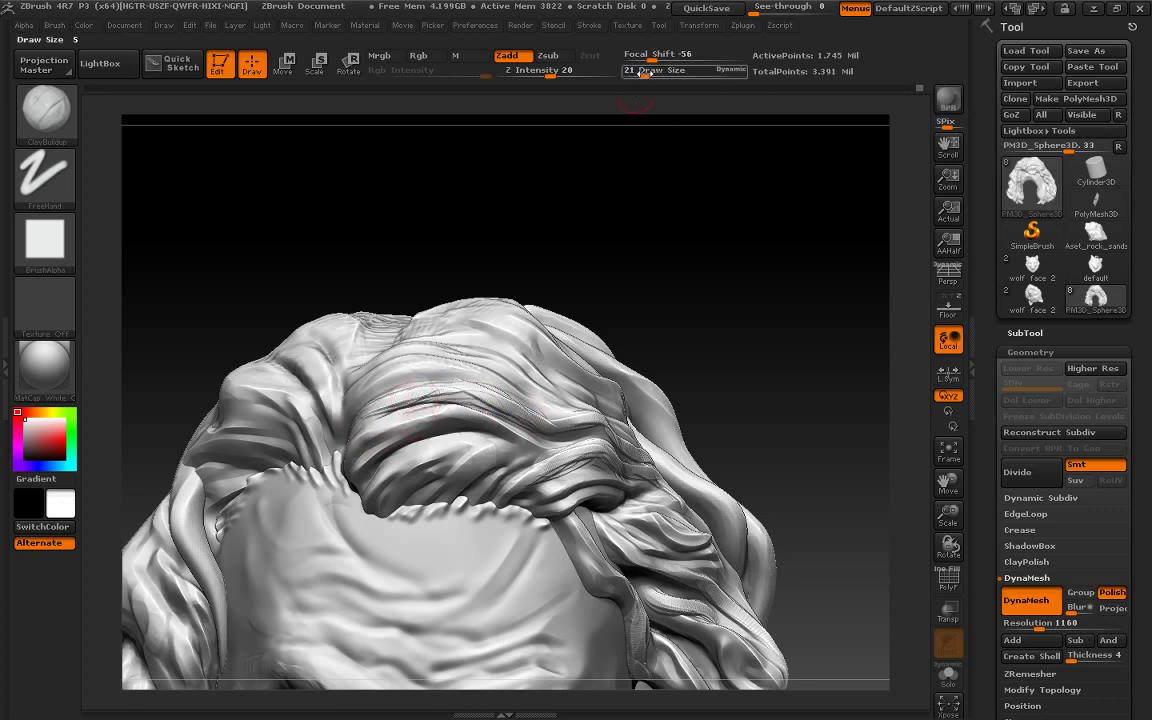
type("30")
key("Return")
Smooth and build up the hair strands lying over the brow
left_click_drag(702, 318, 340, 430)
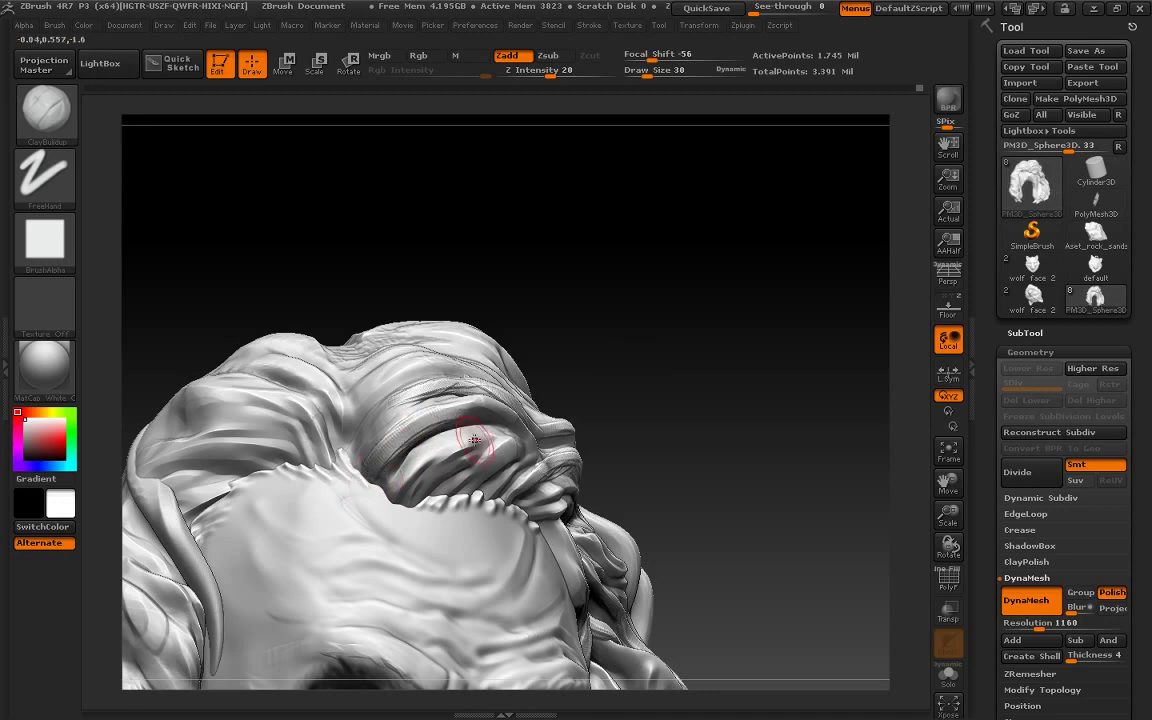
left_click_drag(707, 432, 380, 406)
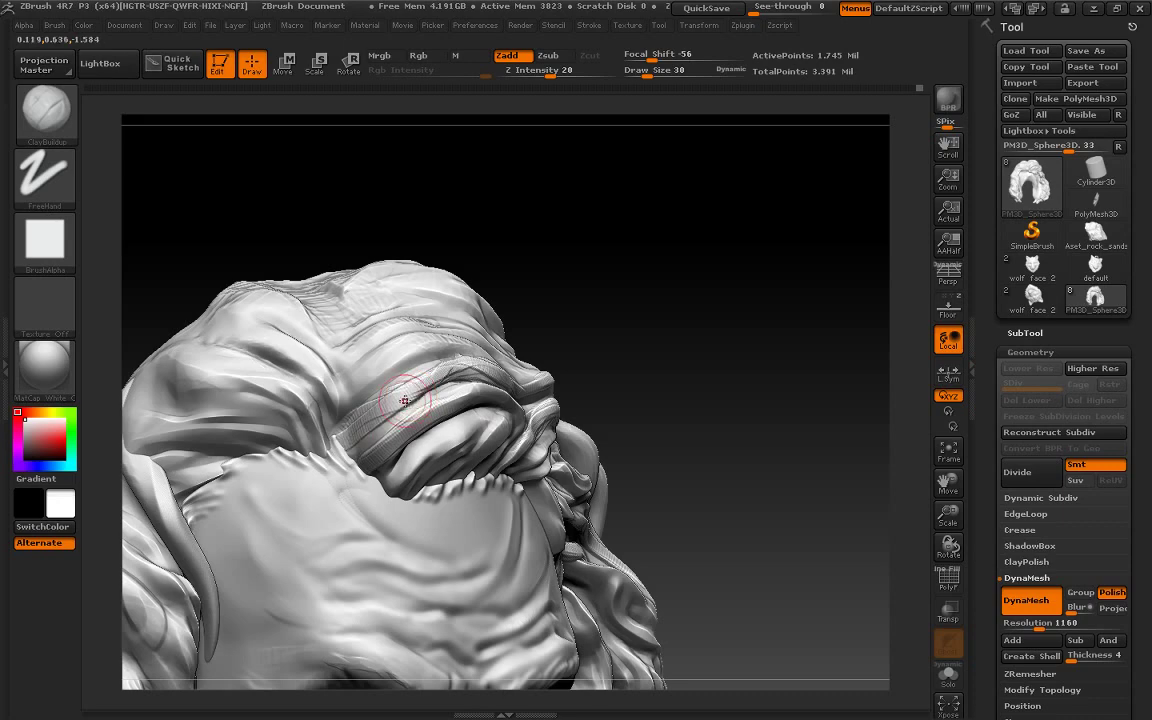
mouse_move(625, 339)
left_mouse_down("shift")
mouse_move(747, 320)
mouse_move(646, 359)
left_mouse_up("shift")
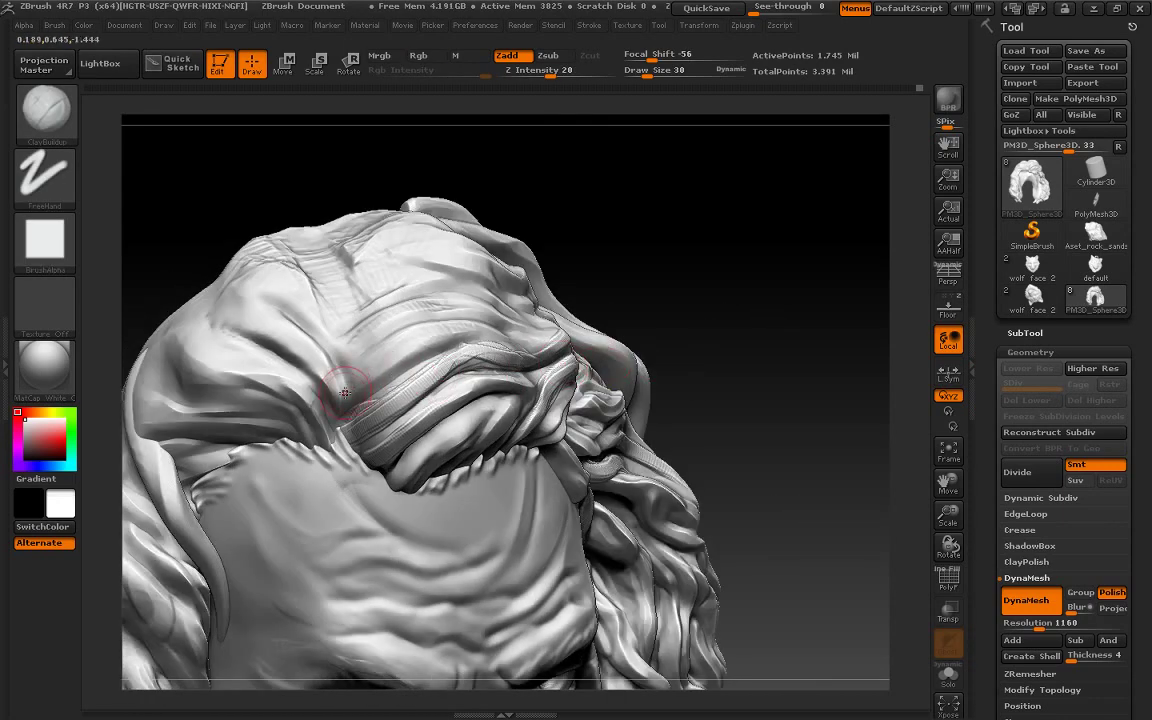
left_click_drag(380, 330, 420, 378, "shift")
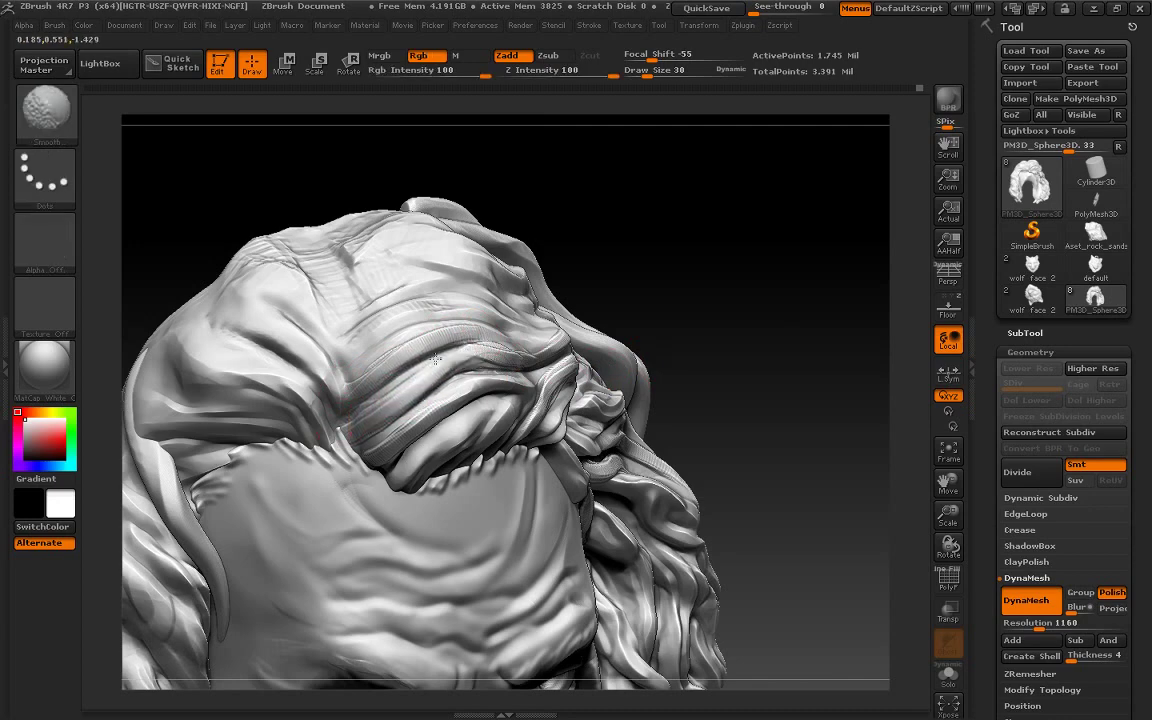
mouse_move(812, 457)
left_mouse_down()
mouse_move(868, 583)
mouse_move(910, 568)
mouse_move(910, 580)
left_mouse_up()
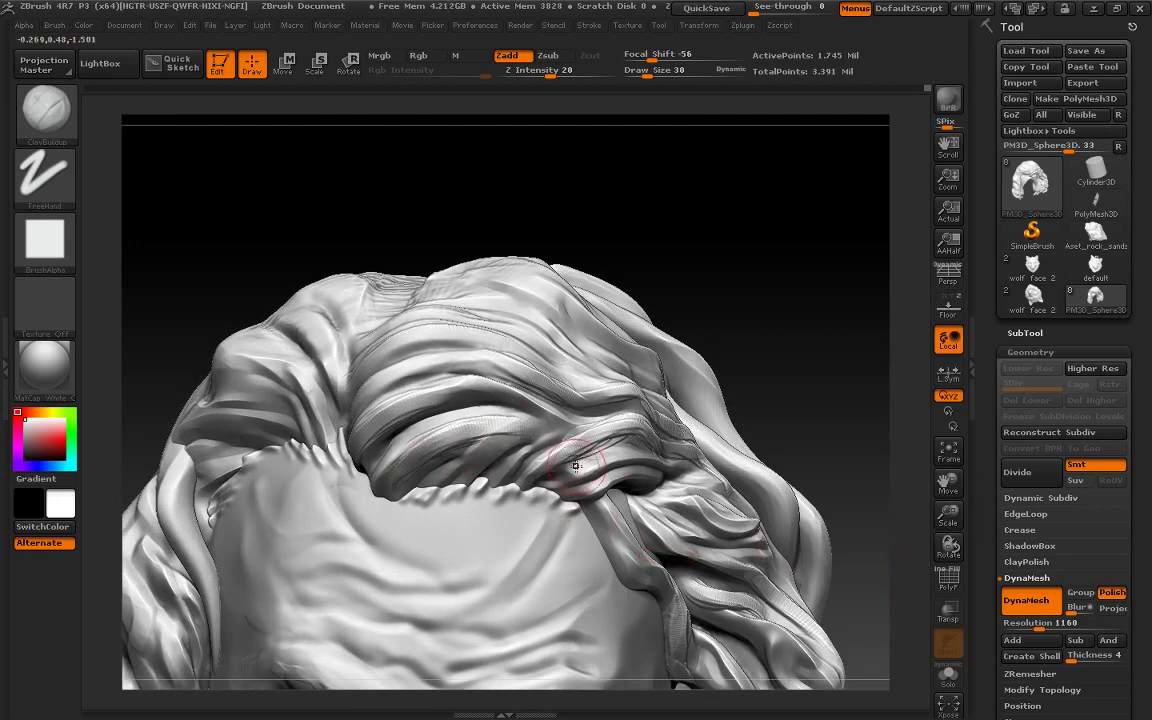
left_click_drag(576, 466, 651, 430)
left_click_drag(915, 480, 922, 429)
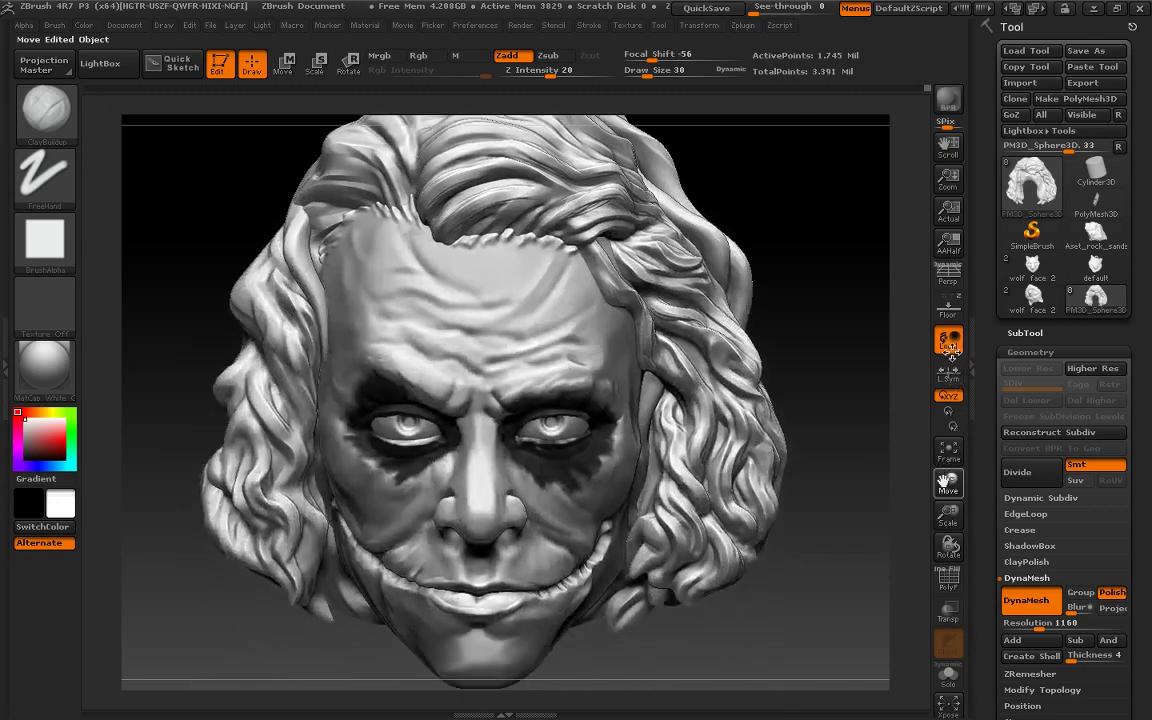
left_click_drag(948, 515, 948, 540)
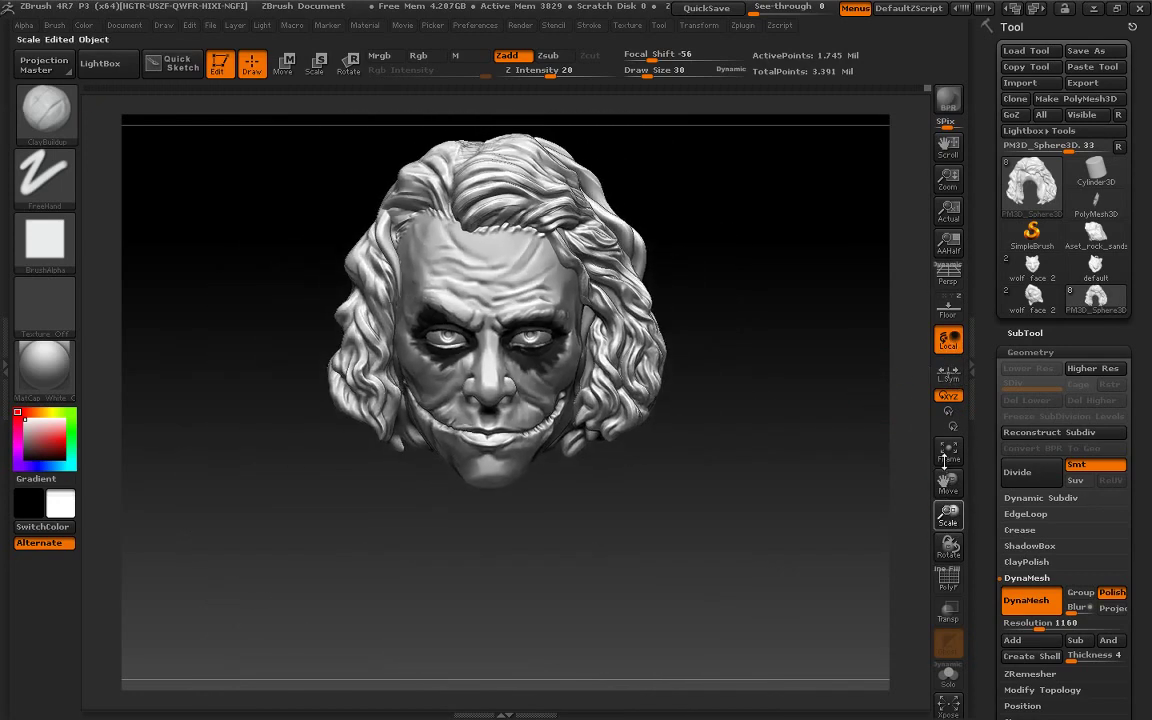
left_click_drag(948, 440, 948, 488)
mouse_move(709, 427)
left_mouse_down()
mouse_move(753, 436)
mouse_move(686, 412)
left_mouse_up()
mouse_move(745, 476)
left_mouse_down()
mouse_move(760, 604)
mouse_move(711, 555)
left_mouse_up()
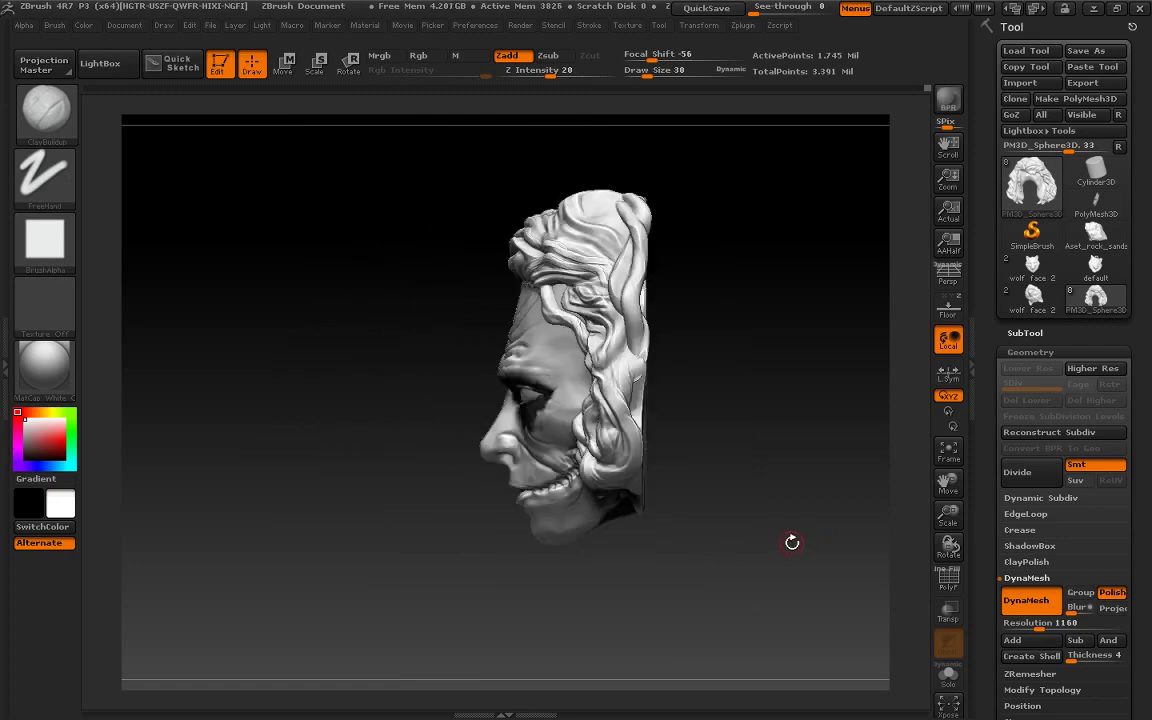
left_click_drag(791, 542, 833, 527, "shift")
mouse_move(853, 466)
left_mouse_down("alt")
mouse_move(915, 463)
mouse_move(771, 450)
left_mouse_up("alt")
On the separate hair strand SubTool 5, reshape the left-side hair strands
left_click(522, 300, "alt")
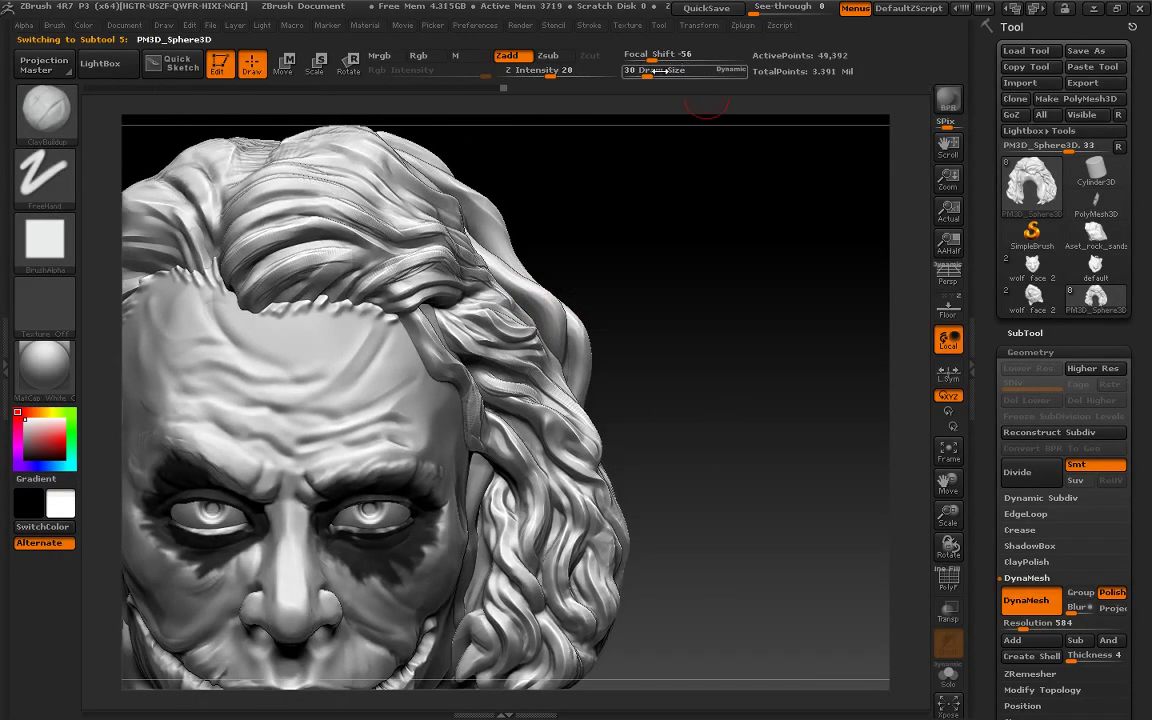
left_click(685, 70)
type("27")
left_click_drag(650, 290, 599, 226)
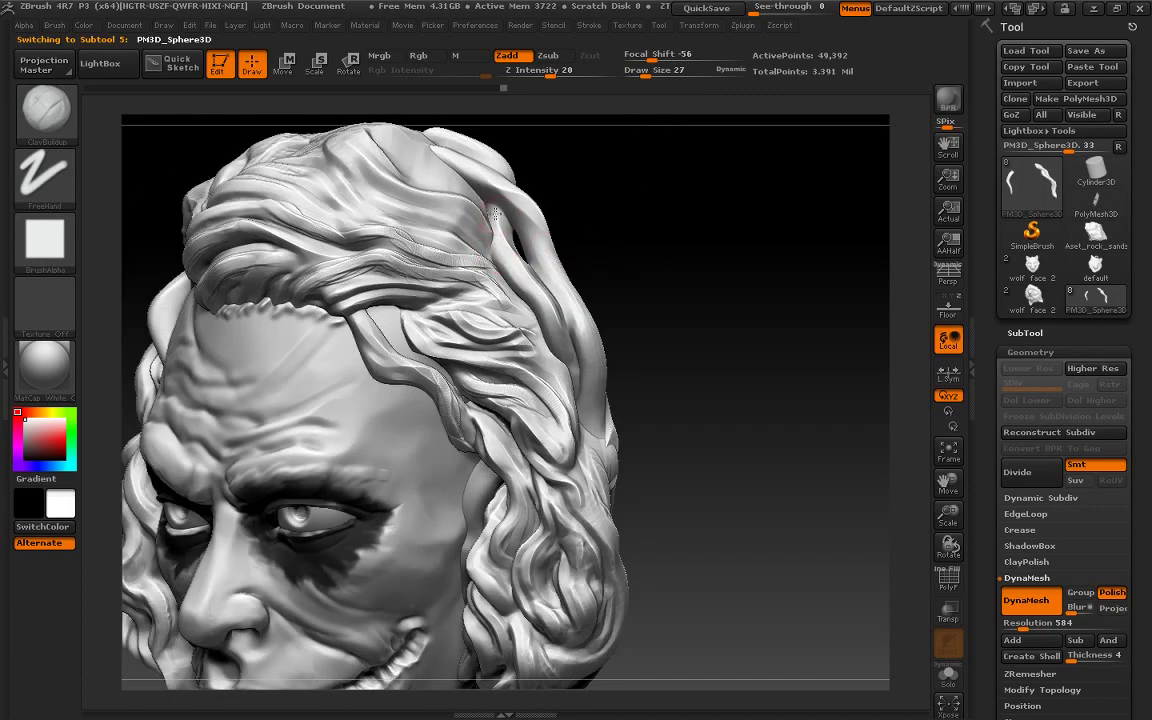
mouse_move(537, 288)
left_mouse_down()
mouse_move(500, 245)
mouse_move(505, 300)
left_mouse_up()
left_click_drag(470, 240, 564, 366)
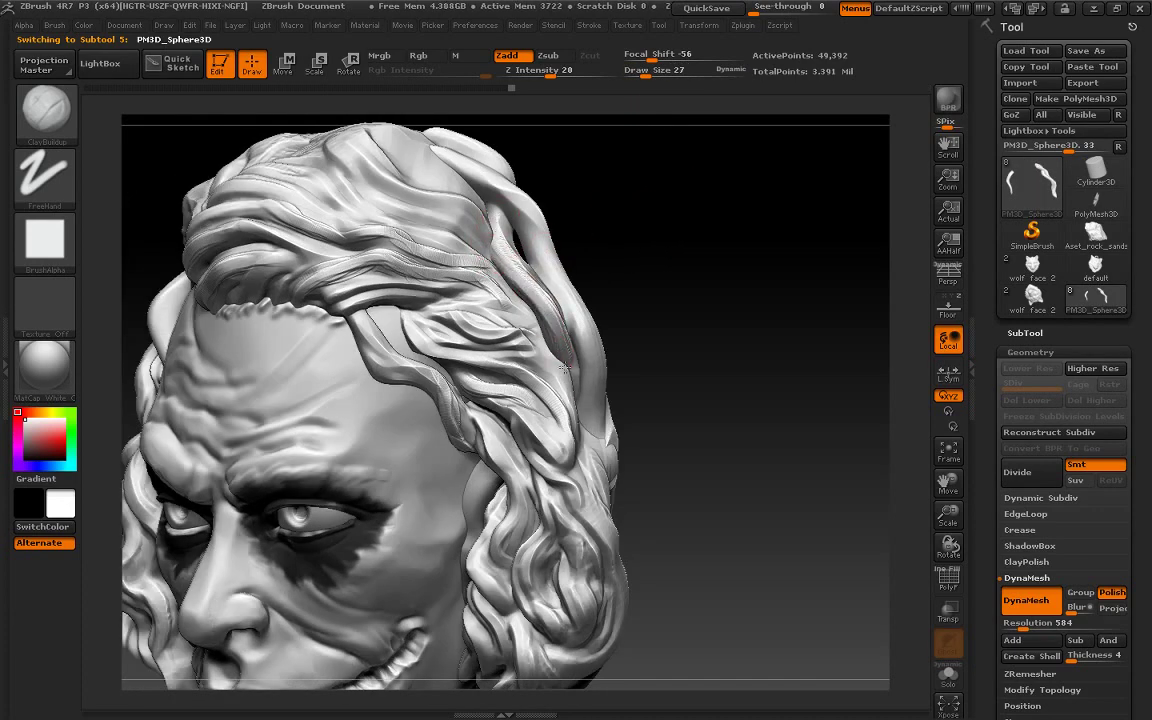
left_click_drag(633, 323, 495, 330)
Back on hair SubTool 4, re-sculpt the left hair edge and carve a lower strand groove
left_click(465, 318, "alt")
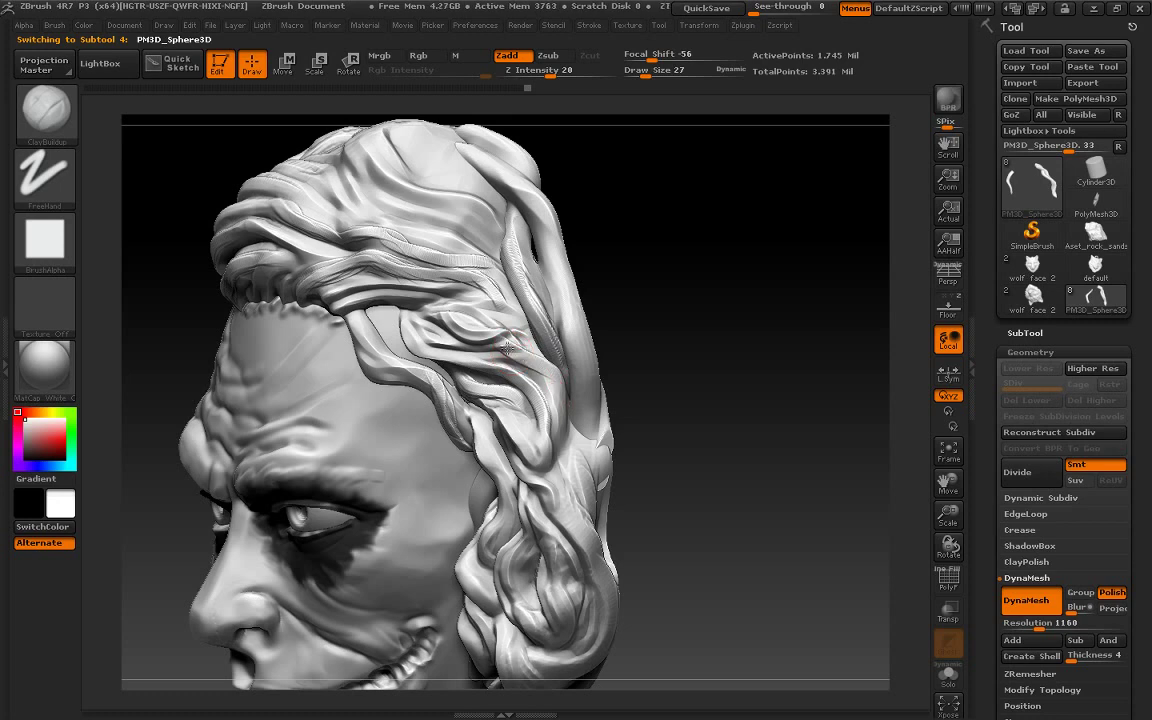
mouse_move(569, 415)
left_mouse_down()
mouse_move(553, 455)
mouse_move(591, 527)
left_mouse_up()
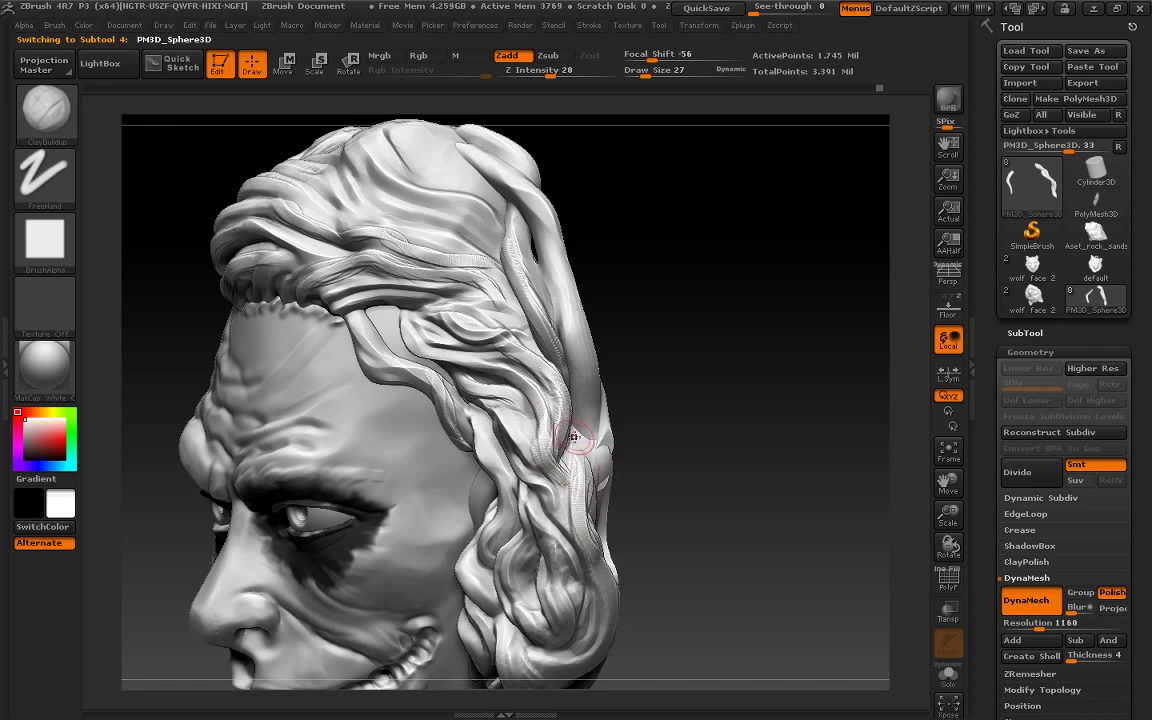
left_click_drag(571, 437, 585, 490)
left_click_drag(720, 450, 625, 458)
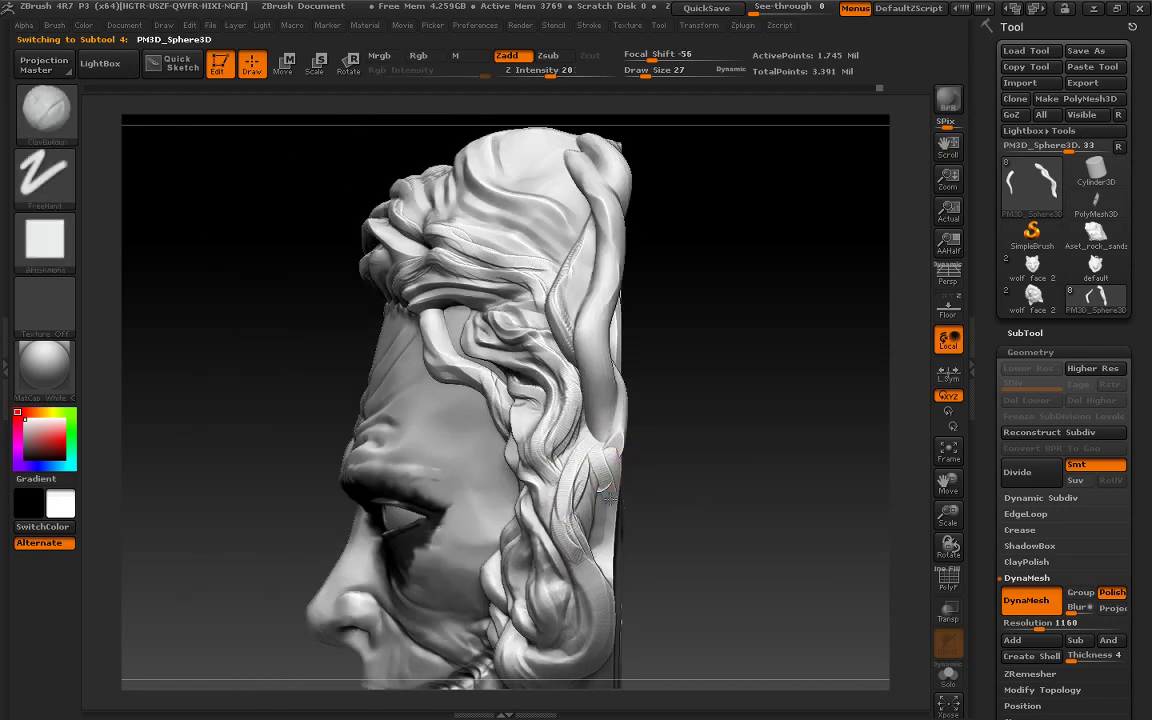
left_click_drag(540, 395, 540, 505)
left_click_drag(700, 450, 575, 480)
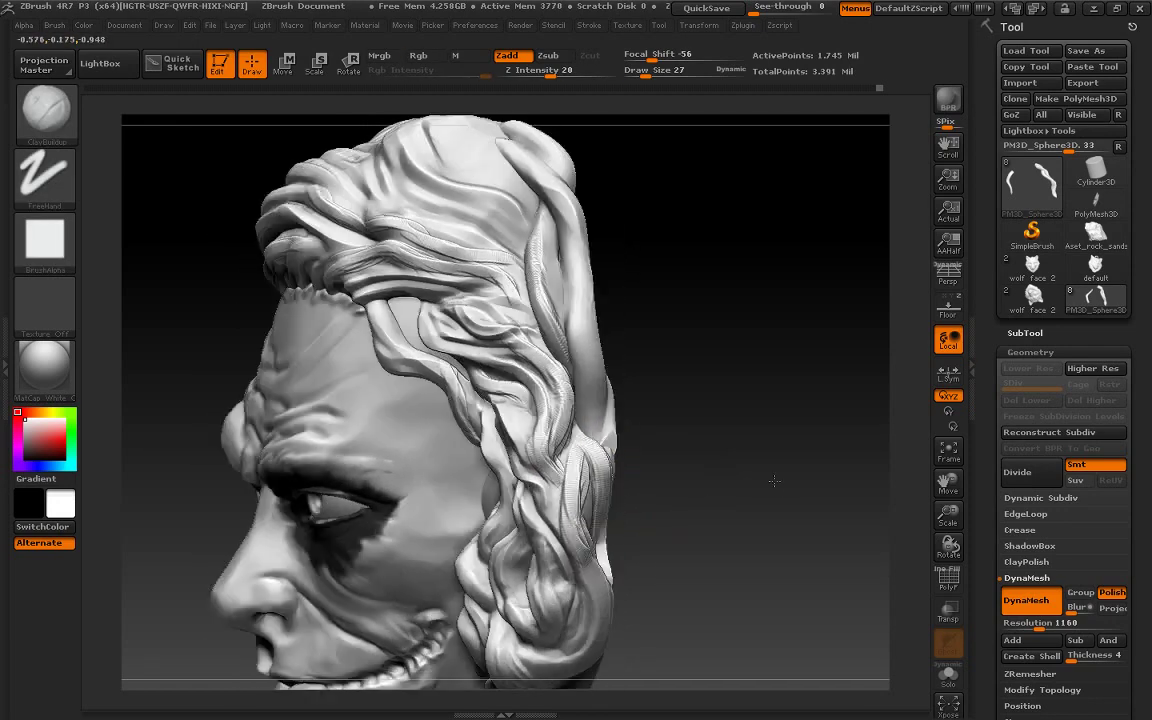
left_click_drag(948, 512, 845, 550)
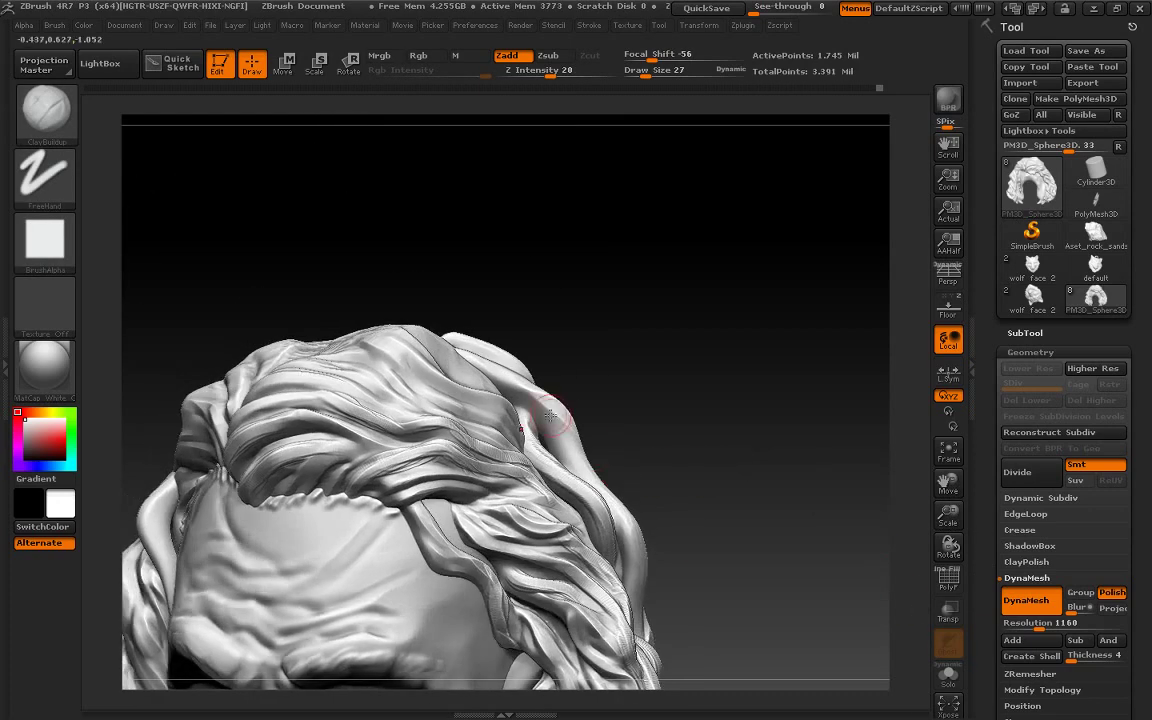
Return to SubTool 5 and refine the edge of the right hair strand
left_click(540, 411, "alt")
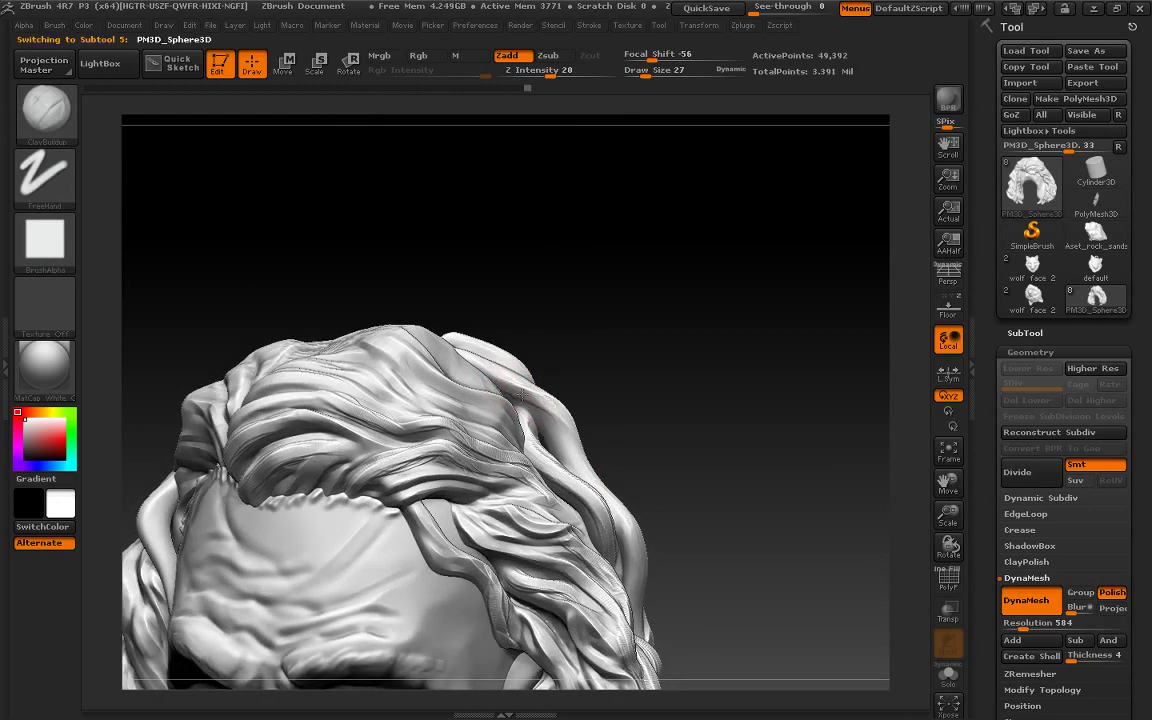
left_click_drag(575, 472, 590, 451)
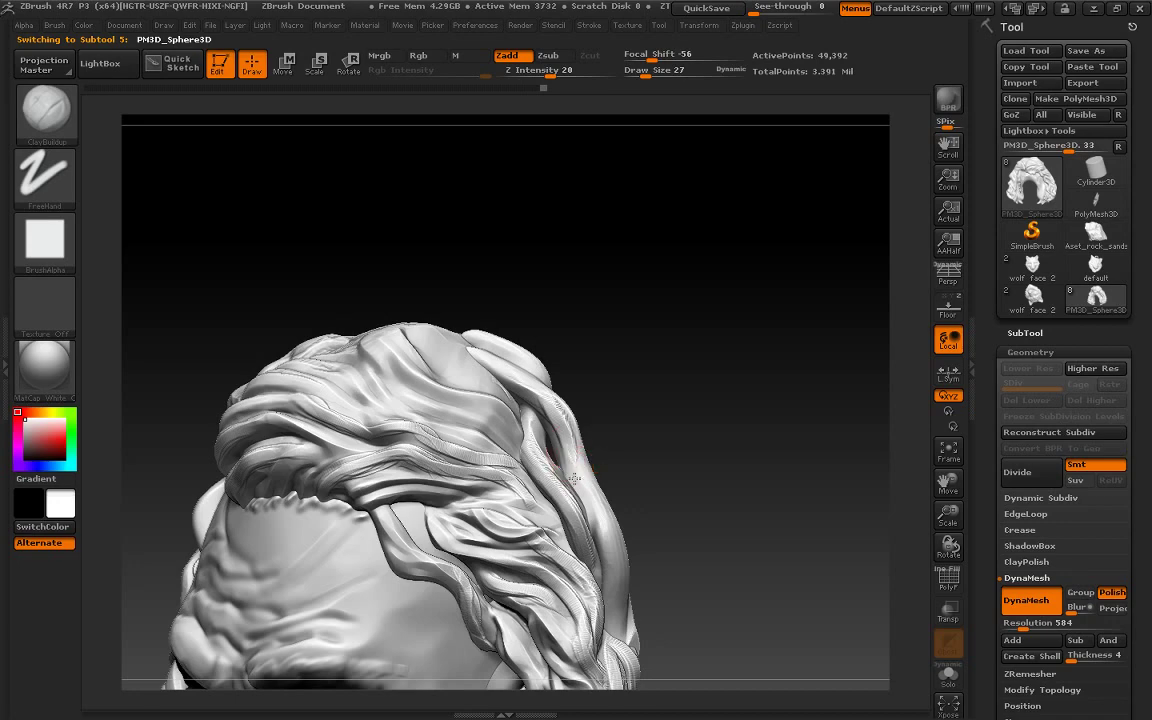
left_click_drag(515, 415, 545, 590)
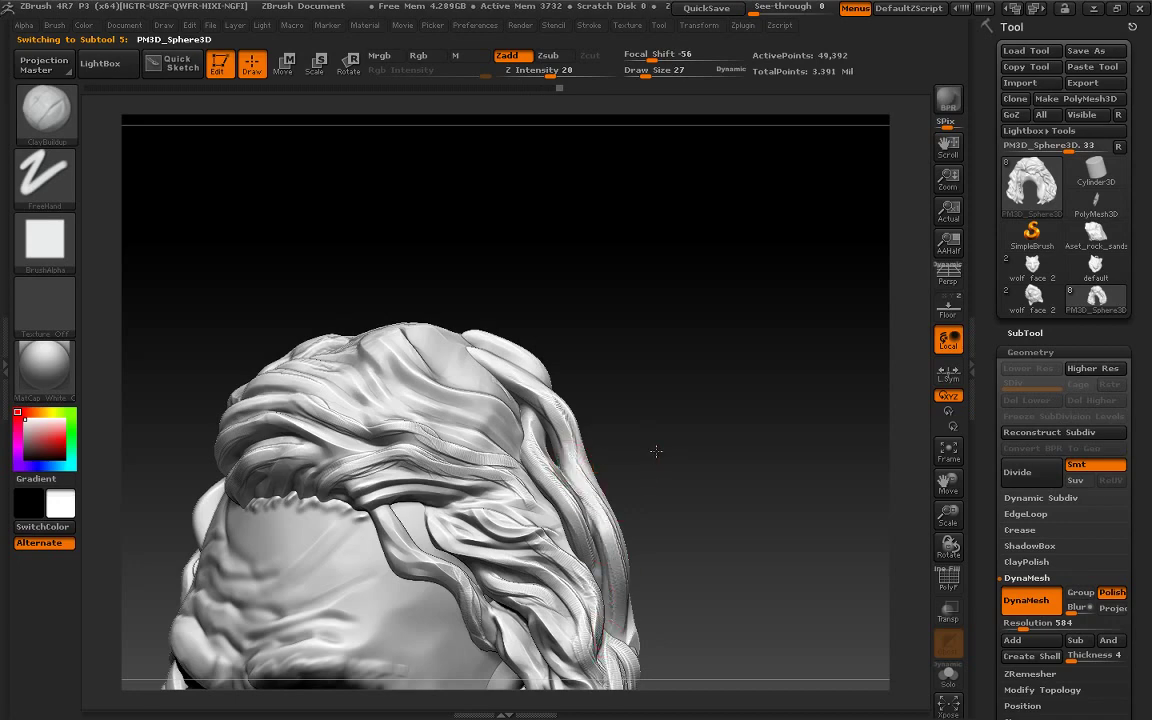
mouse_move(656, 452)
left_mouse_down()
mouse_move(855, 437)
mouse_move(883, 381)
mouse_move(921, 487)
left_mouse_up()
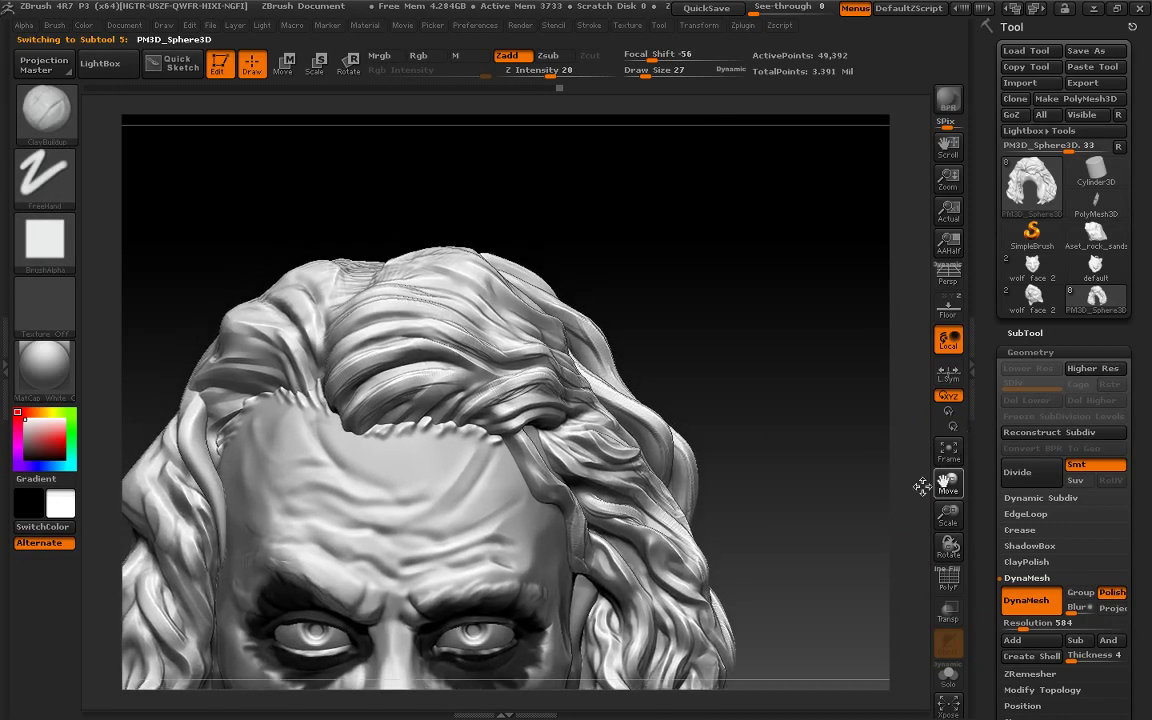
Carve crease grooves across the top of the hair
mouse_move(599, 309)
left_mouse_down()
mouse_move(567, 328)
mouse_move(424, 341)
mouse_move(383, 306)
left_mouse_up()
mouse_move(521, 240)
left_mouse_down()
mouse_move(602, 267)
mouse_move(355, 300)
left_mouse_up()
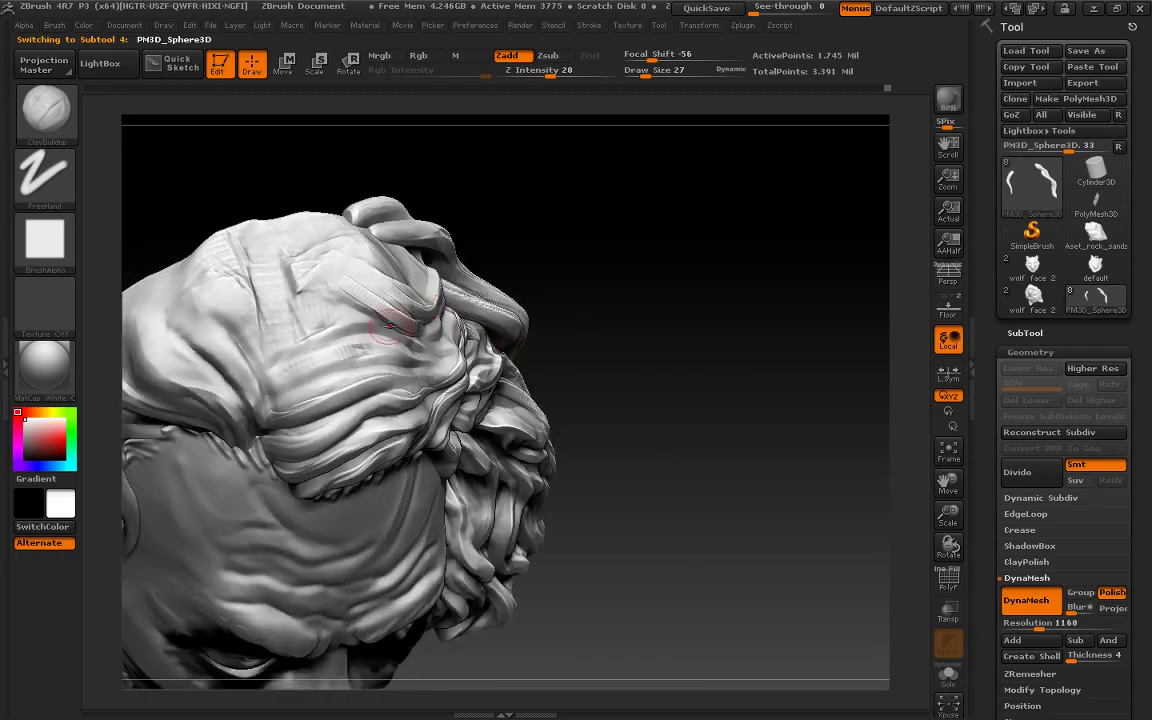
left_click_drag(283, 328, 398, 325)
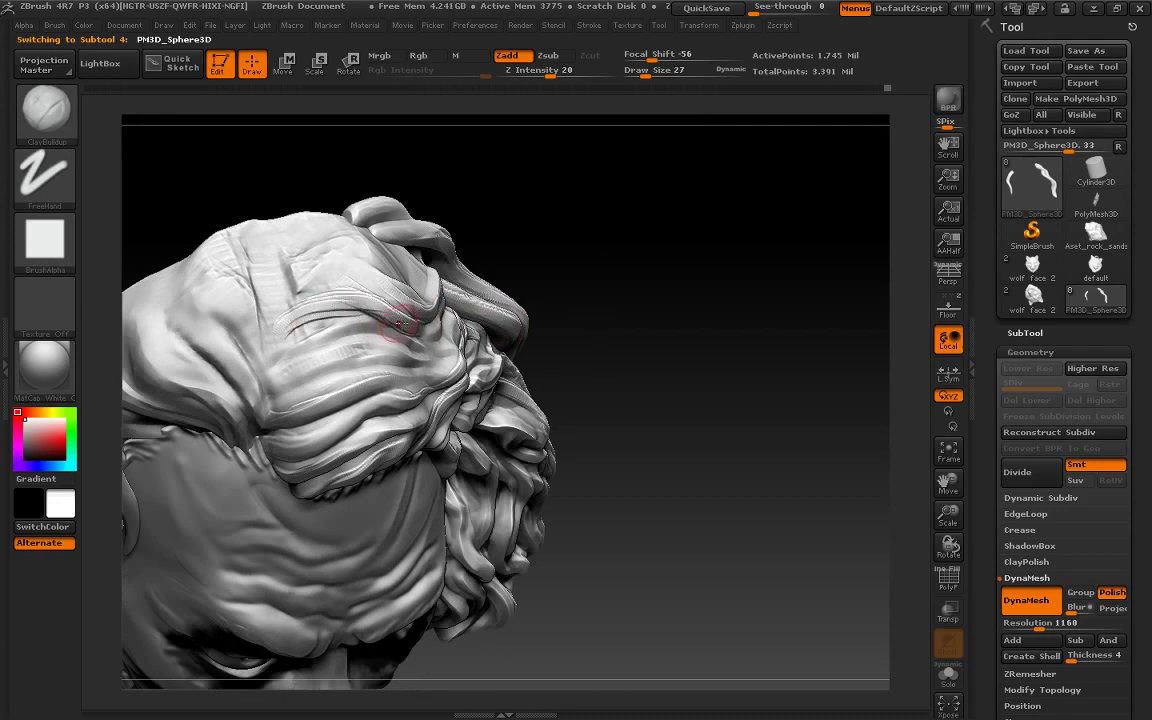
left_click_drag(536, 269, 340, 262)
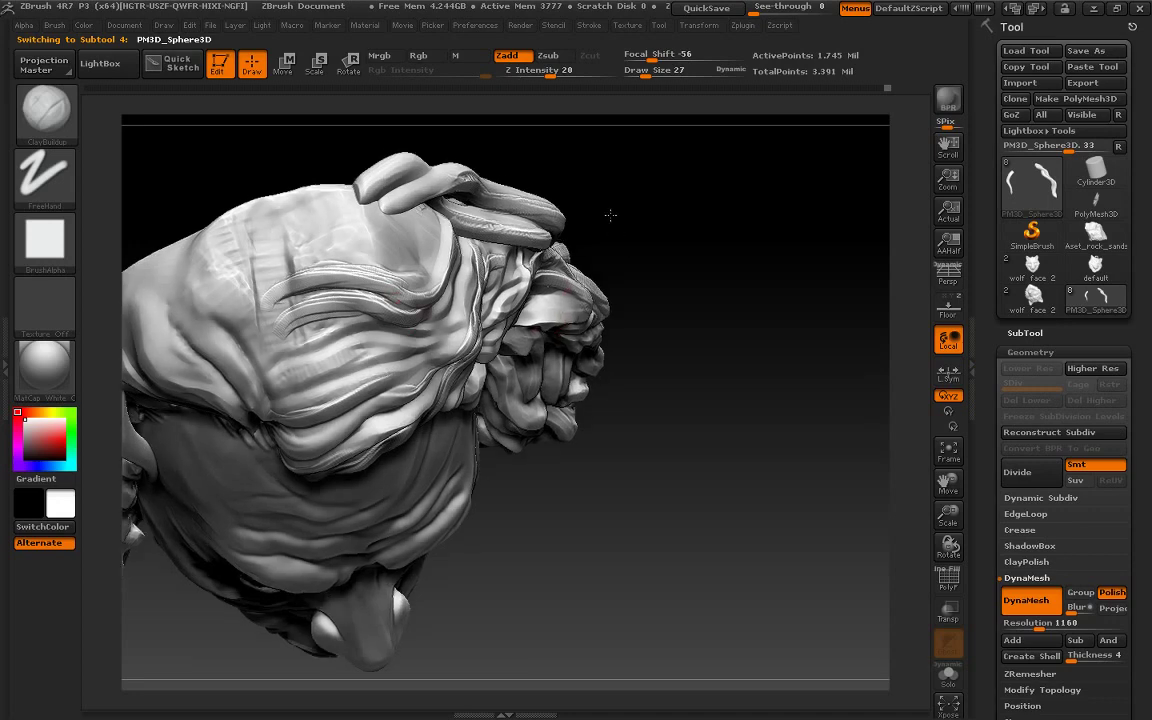
left_click_drag(887, 481, 919, 566)
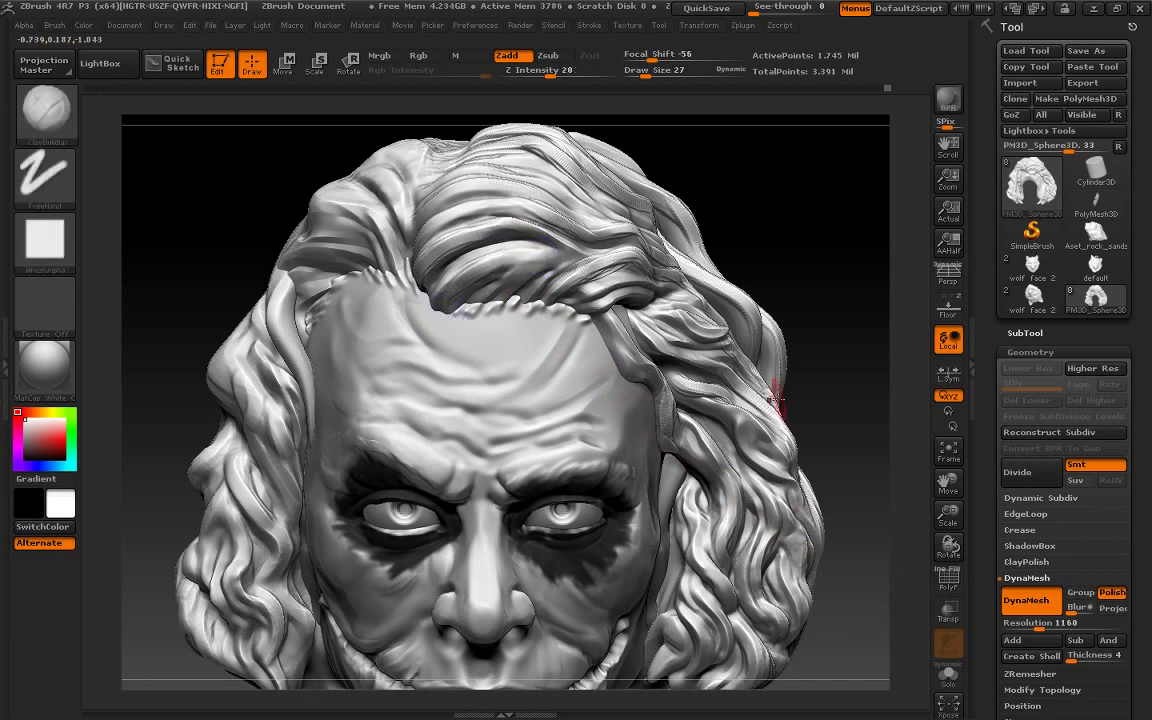
Reshape and smooth the hair strand at the left temple from a front view
left_click_drag(861, 436, 895, 496)
left_click_drag(772, 296, 420, 390, "shift")
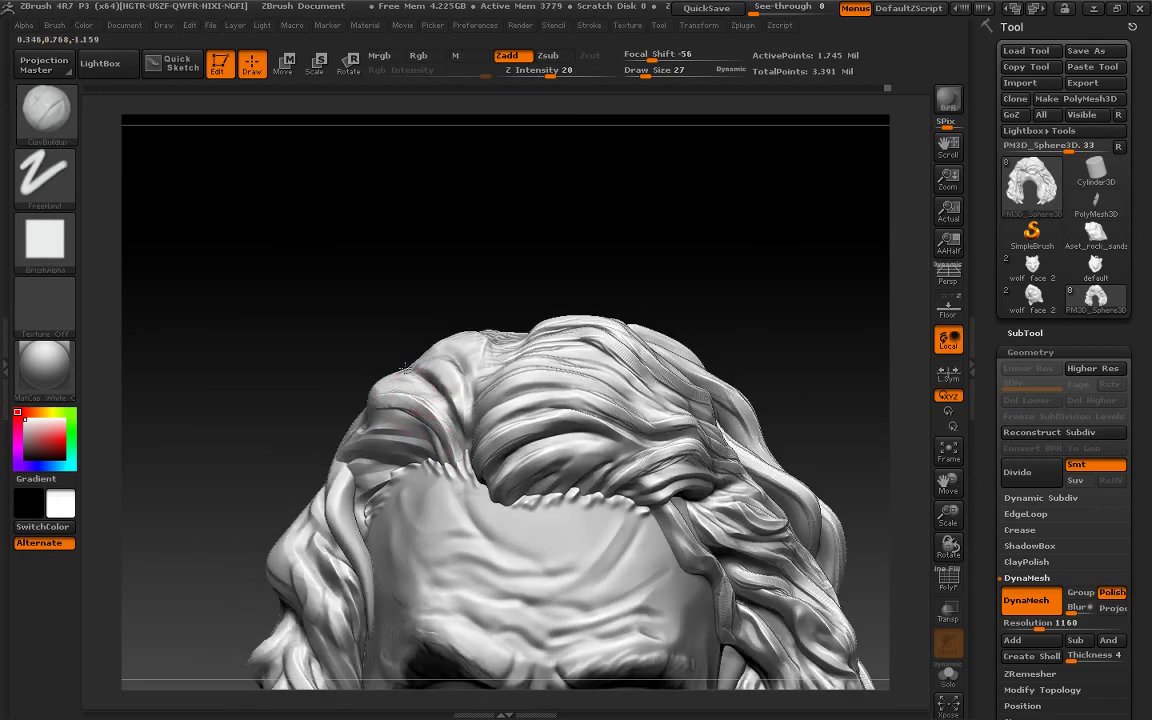
mouse_move(460, 327)
left_mouse_down()
mouse_move(447, 362)
mouse_move(478, 380)
left_mouse_up()
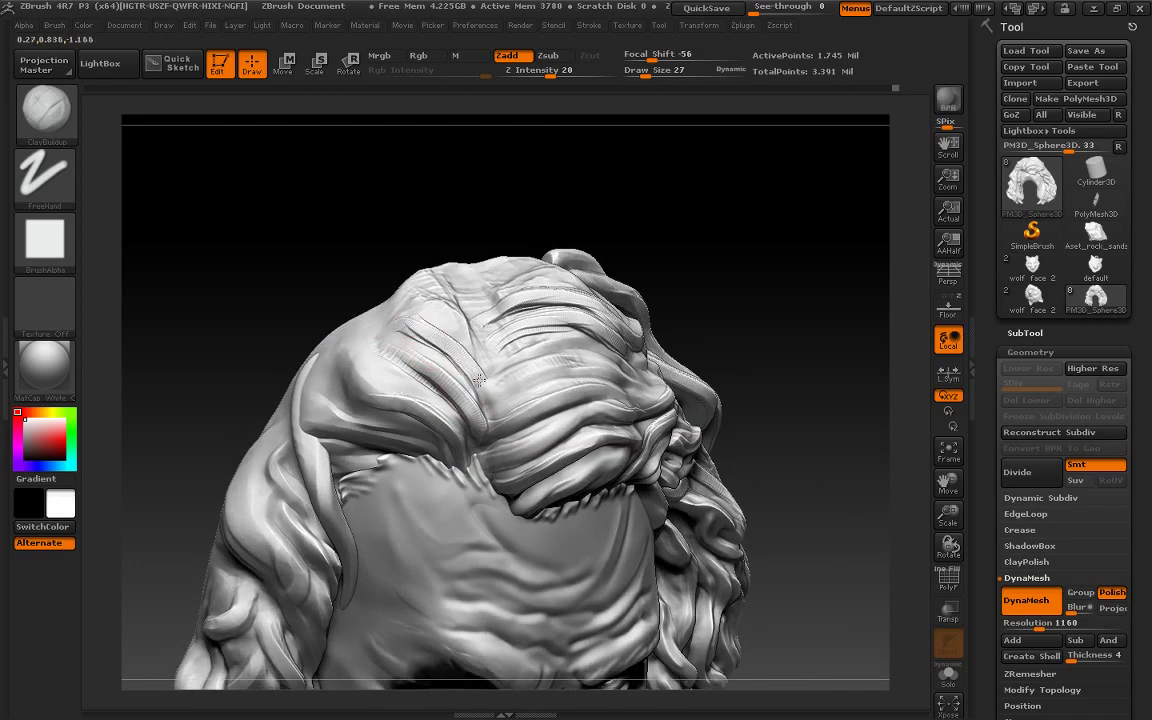
left_click_drag(620, 182, 581, 352, "shift")
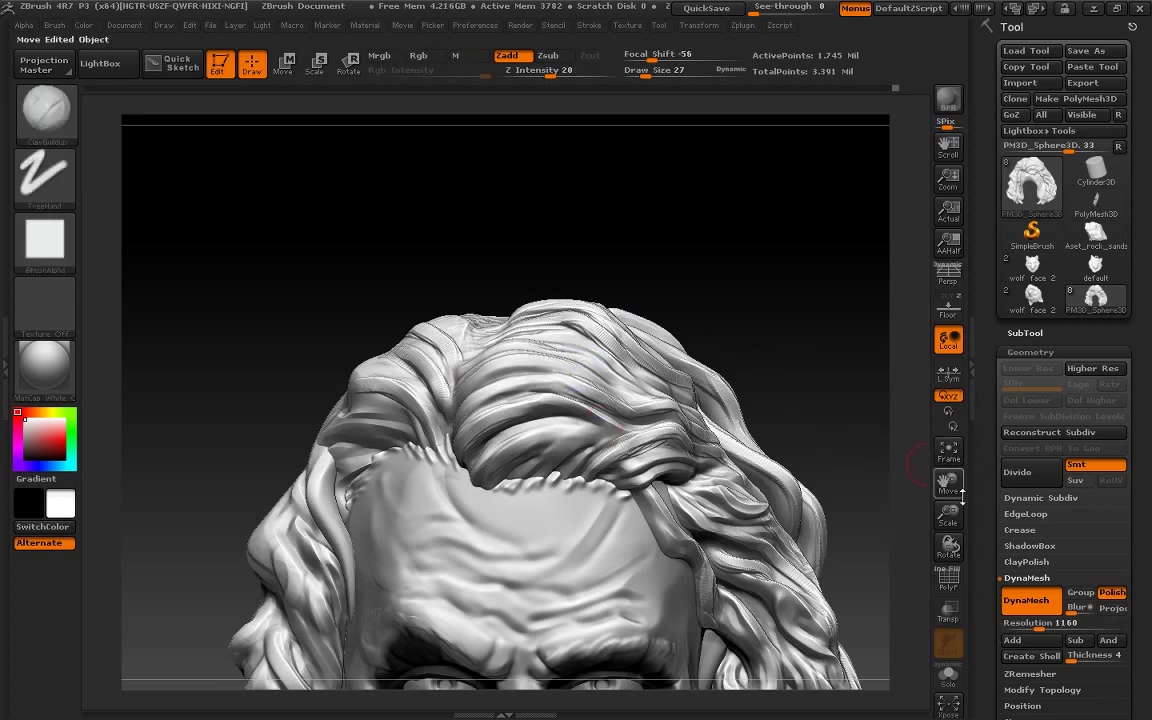
left_click_drag(853, 436, 830, 334)
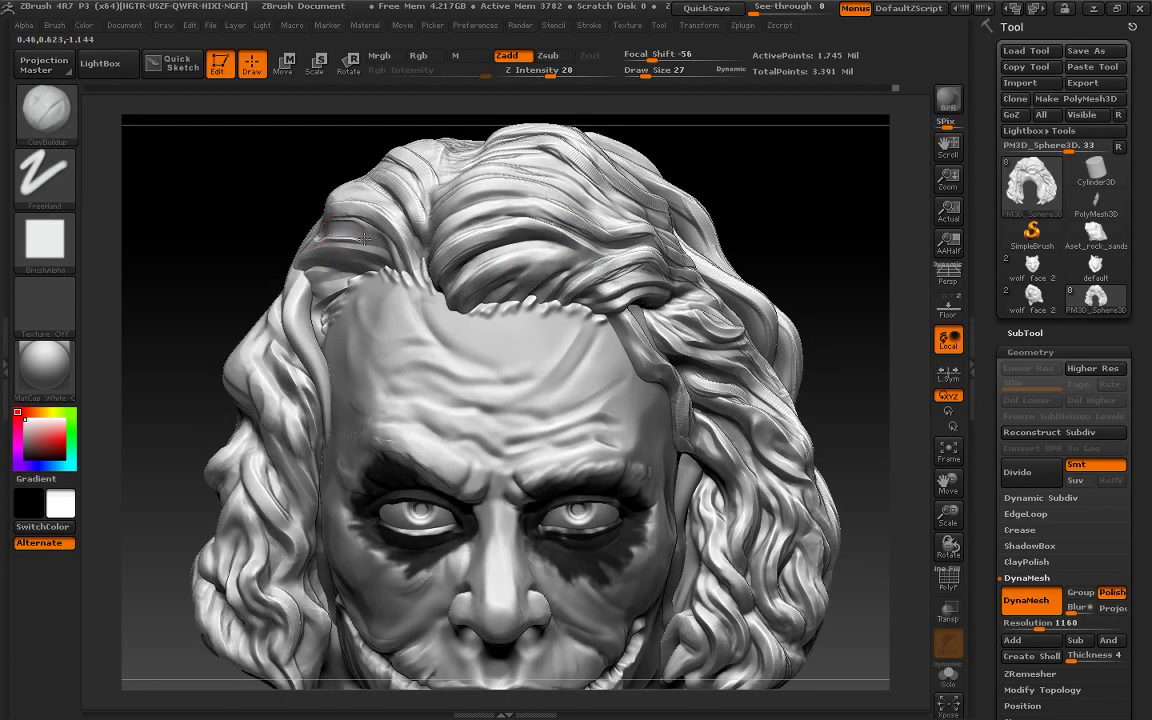
left_click_drag(354, 232, 371, 269)
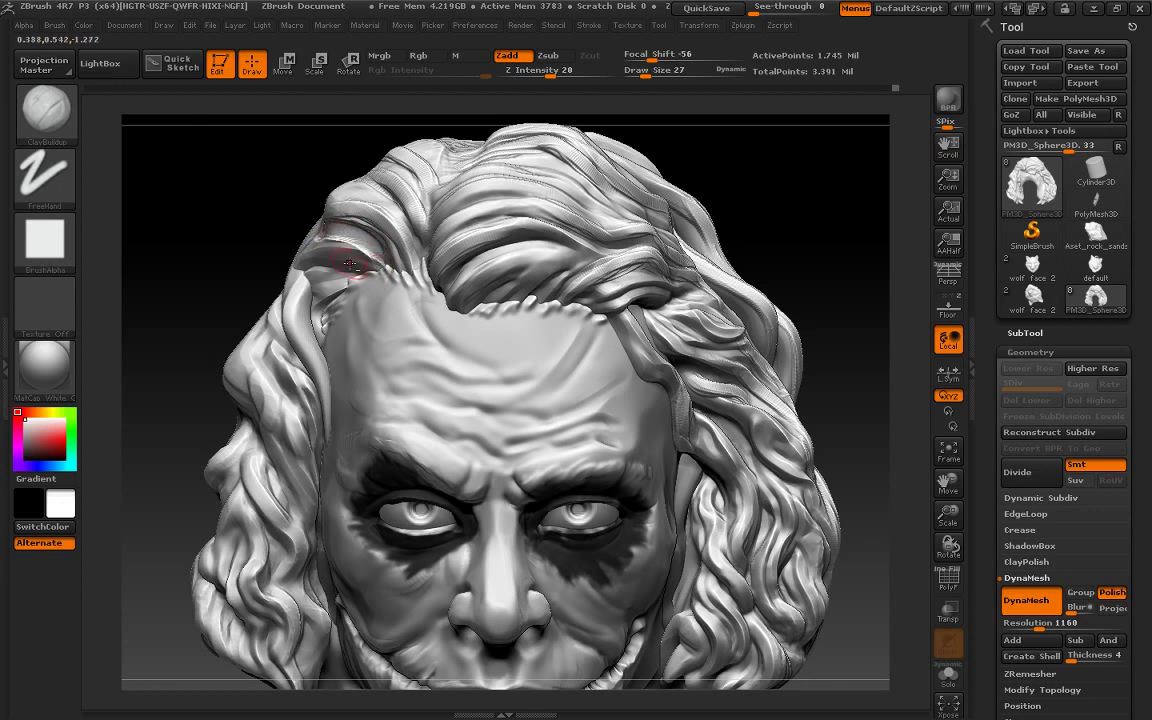
mouse_move(332, 232)
left_mouse_down()
mouse_move(309, 244)
mouse_move(365, 258)
left_mouse_up()
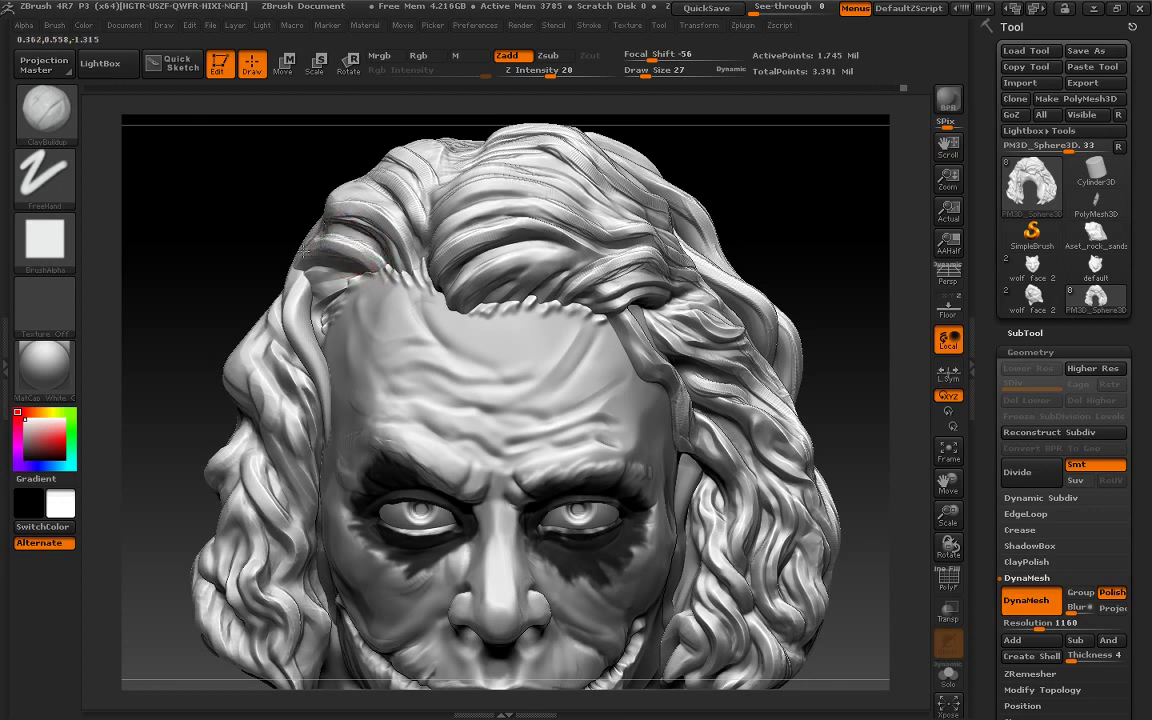
left_click_drag(294, 299, 312, 250)
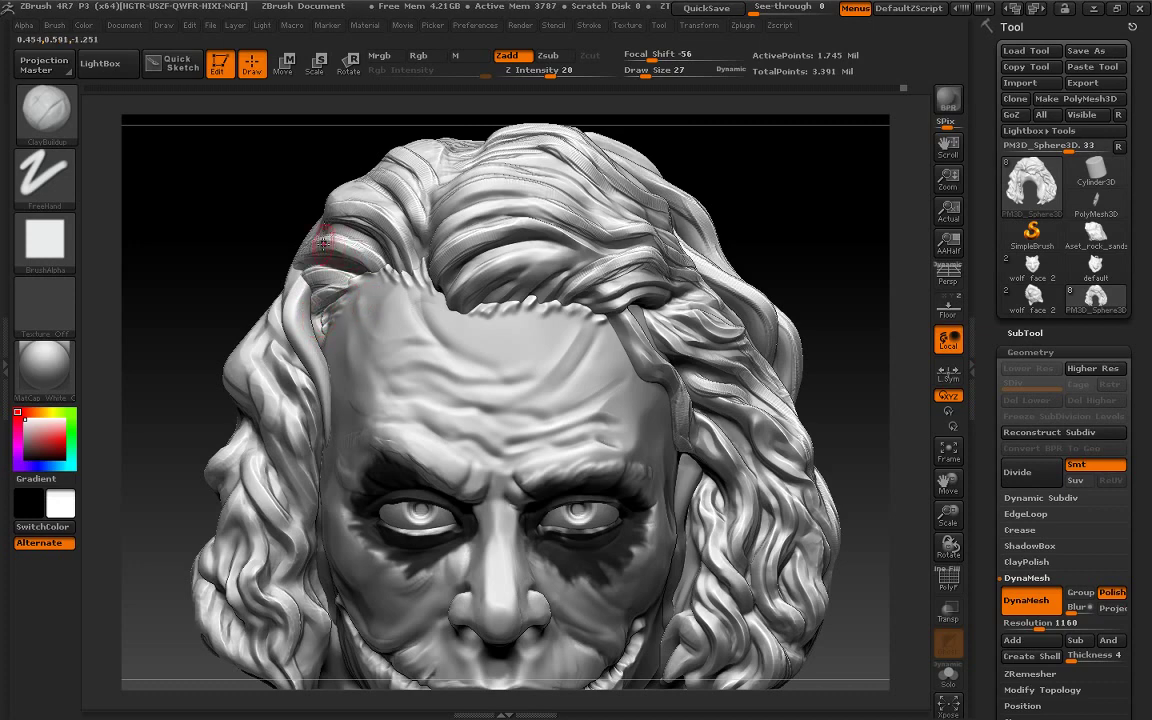
left_click_drag(323, 240, 310, 218, "shift")
mouse_move(290, 175)
left_mouse_down()
mouse_move(345, 205)
mouse_move(370, 245)
left_mouse_up()
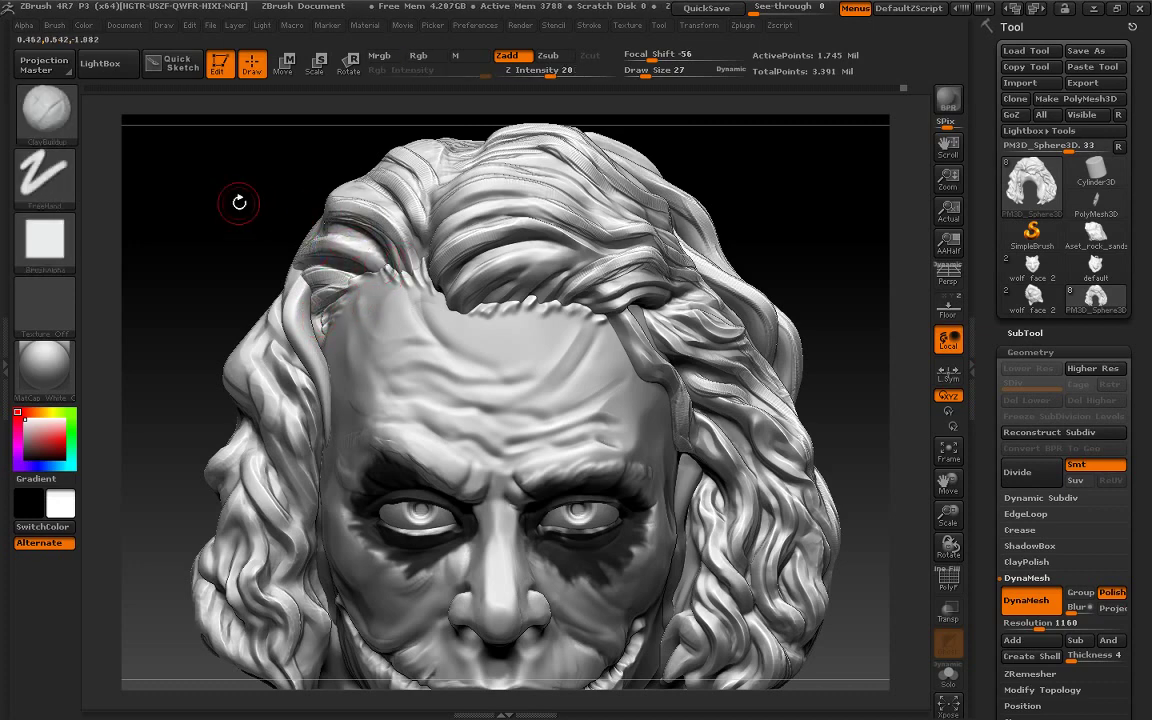
Orbit the head through profile and three-quarter views to check the temple hair
mouse_move(239, 203)
left_mouse_down()
mouse_move(341, 238)
mouse_move(230, 214)
left_mouse_up()
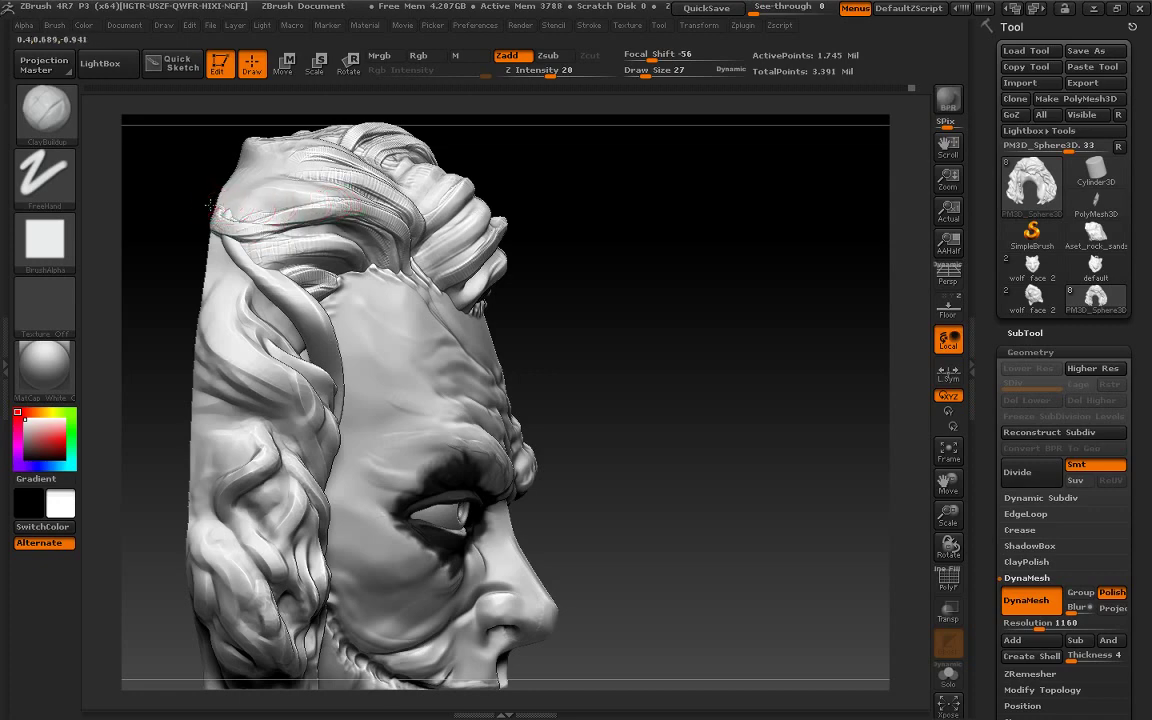
mouse_move(300, 195)
left_mouse_down()
mouse_move(336, 222)
mouse_move(240, 178)
left_mouse_up()
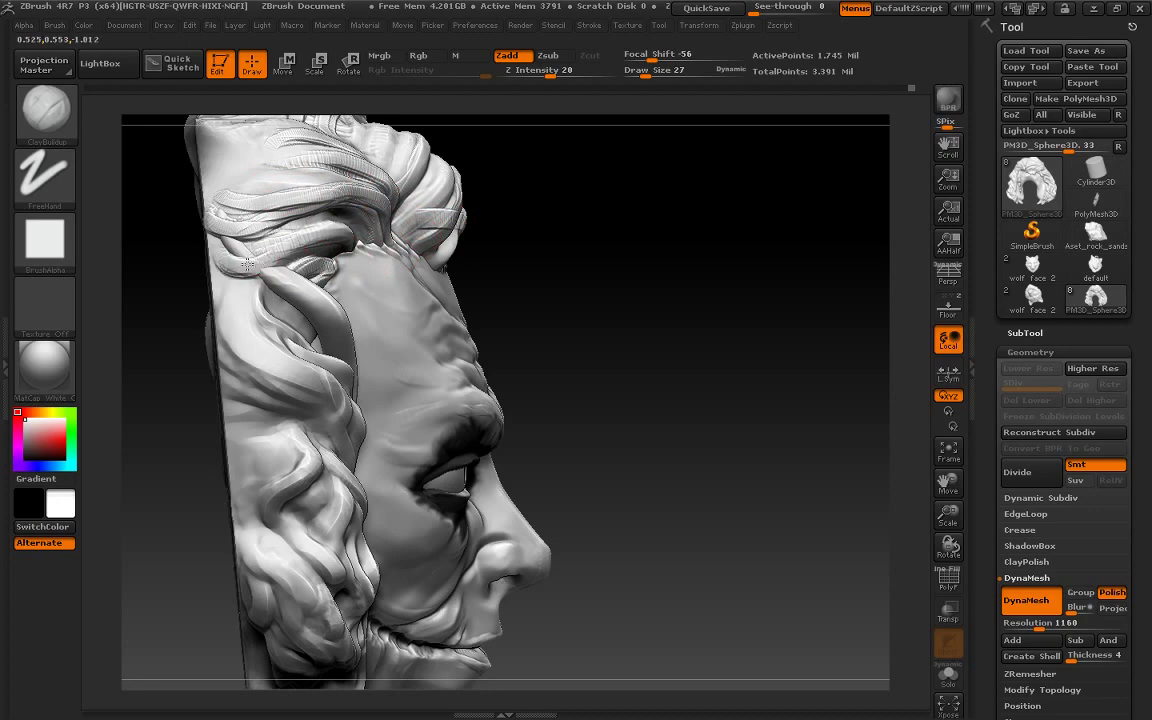
left_click_drag(500, 262, 791, 468, "shift")
left_click_drag(706, 460, 766, 411)
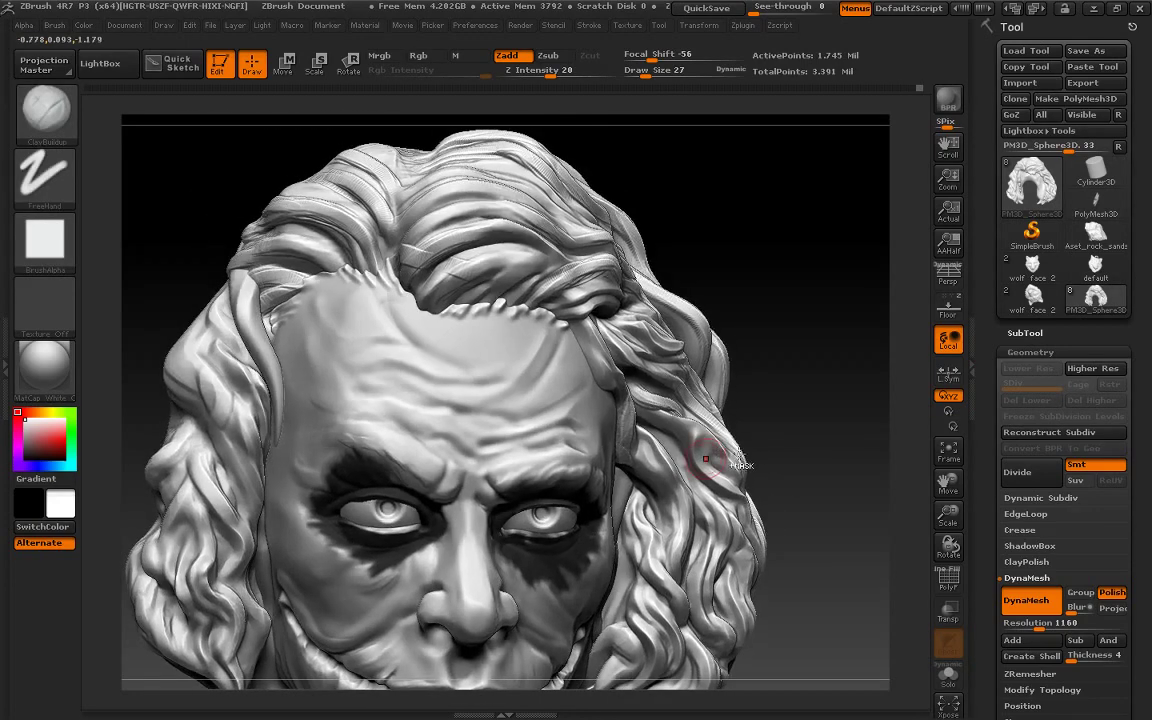
left_click_drag(753, 324, 729, 356)
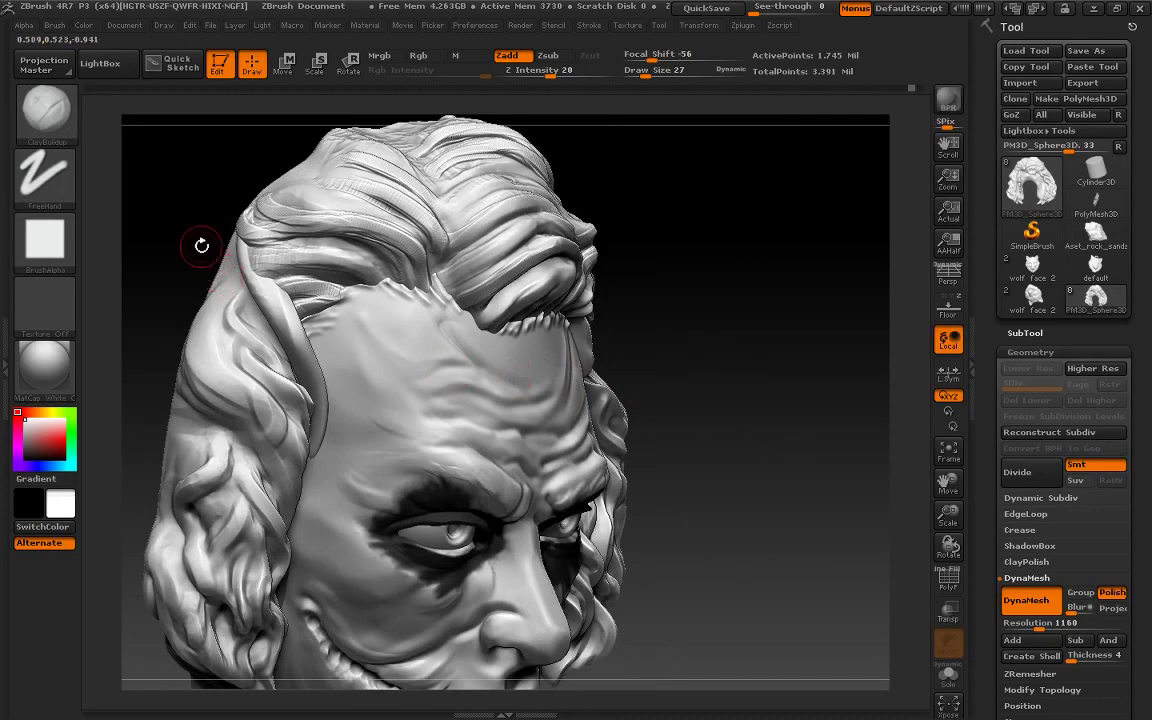
left_click_drag(200, 244, 245, 248)
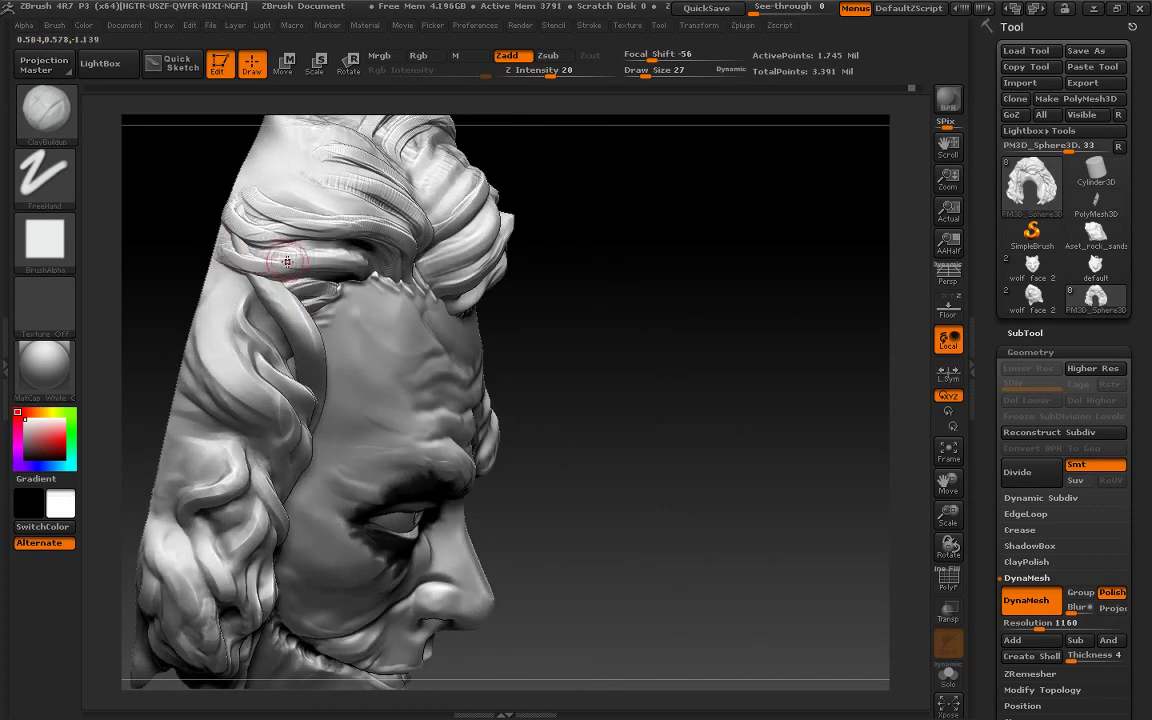
left_click_drag(728, 360, 789, 417)
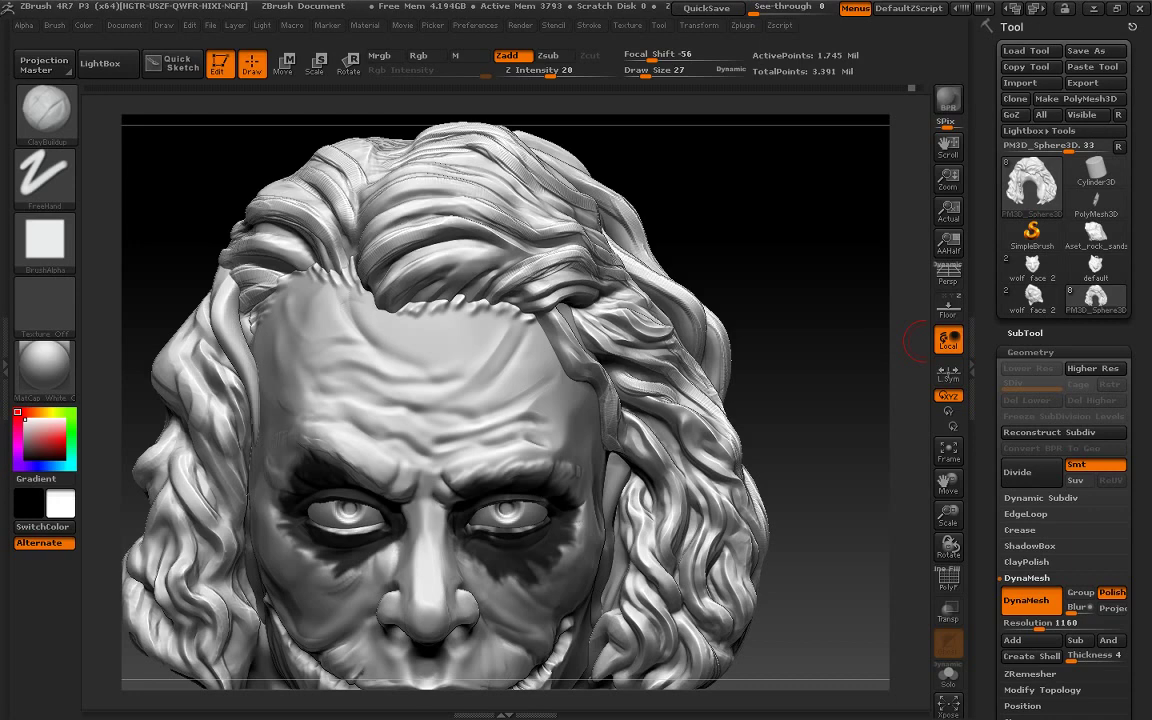
left_click_drag(916, 340, 779, 296)
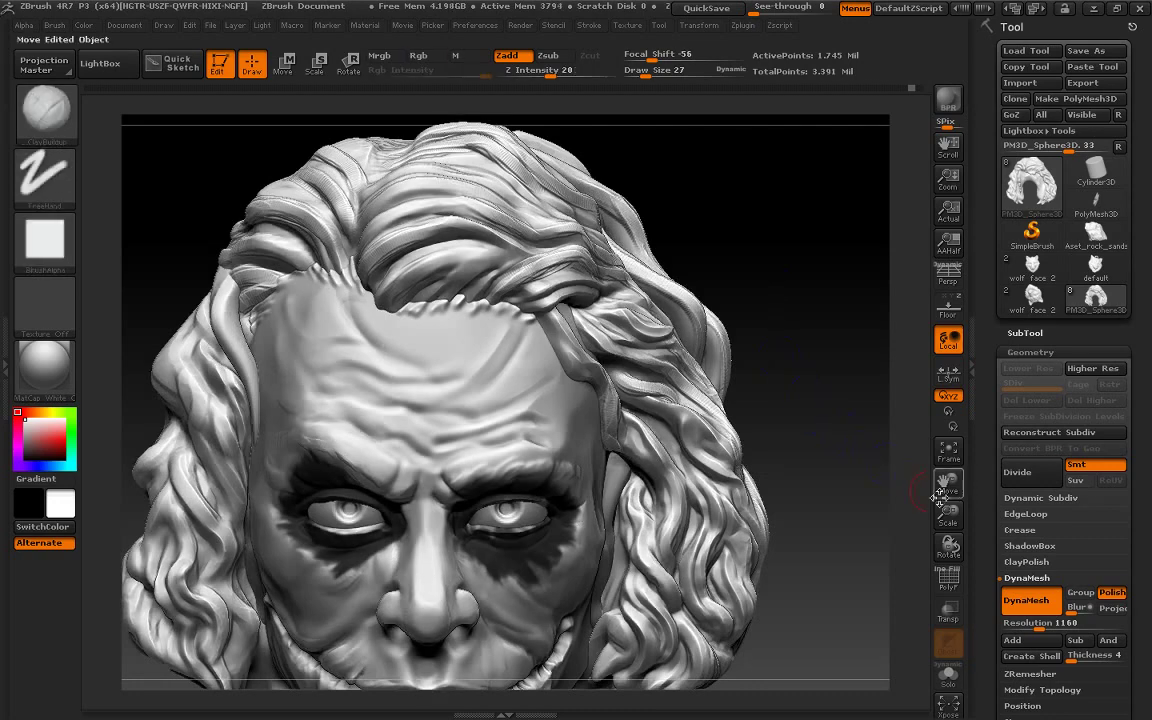
left_click_drag(852, 440, 780, 437)
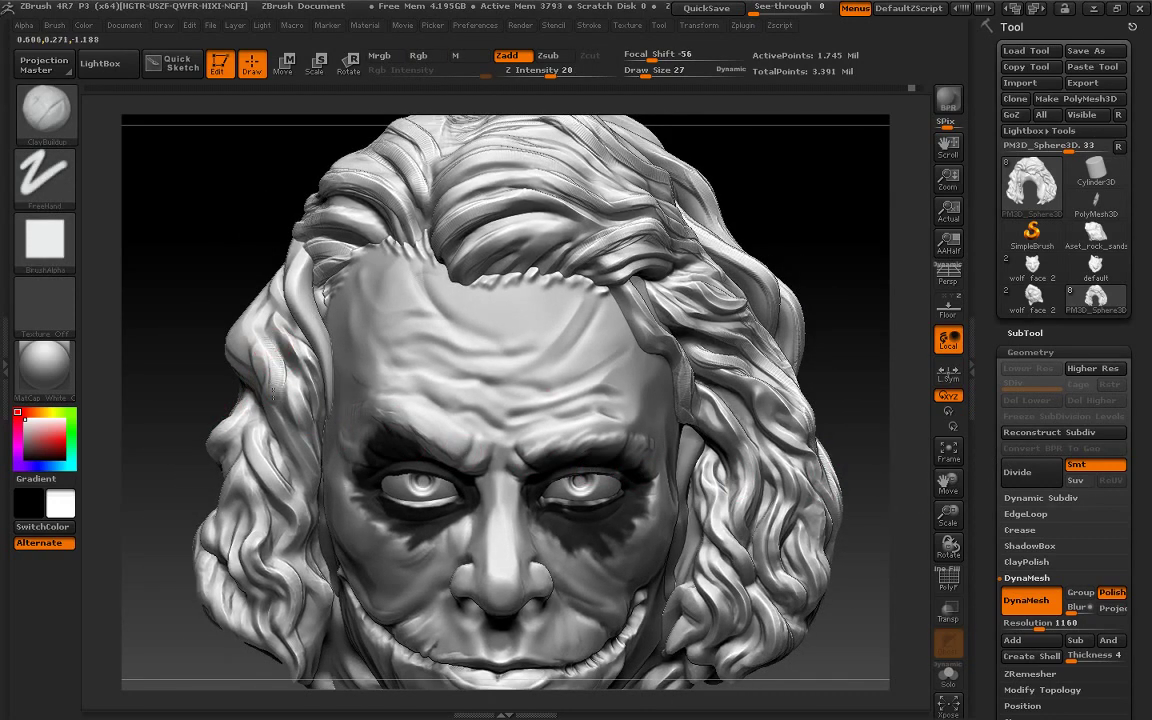
Sculpt raised strands onto the hair curls left of the face and at the temple
mouse_move(258, 350)
left_mouse_down()
mouse_move(289, 427)
mouse_move(258, 380)
mouse_move(287, 463)
mouse_move(268, 449)
left_mouse_up()
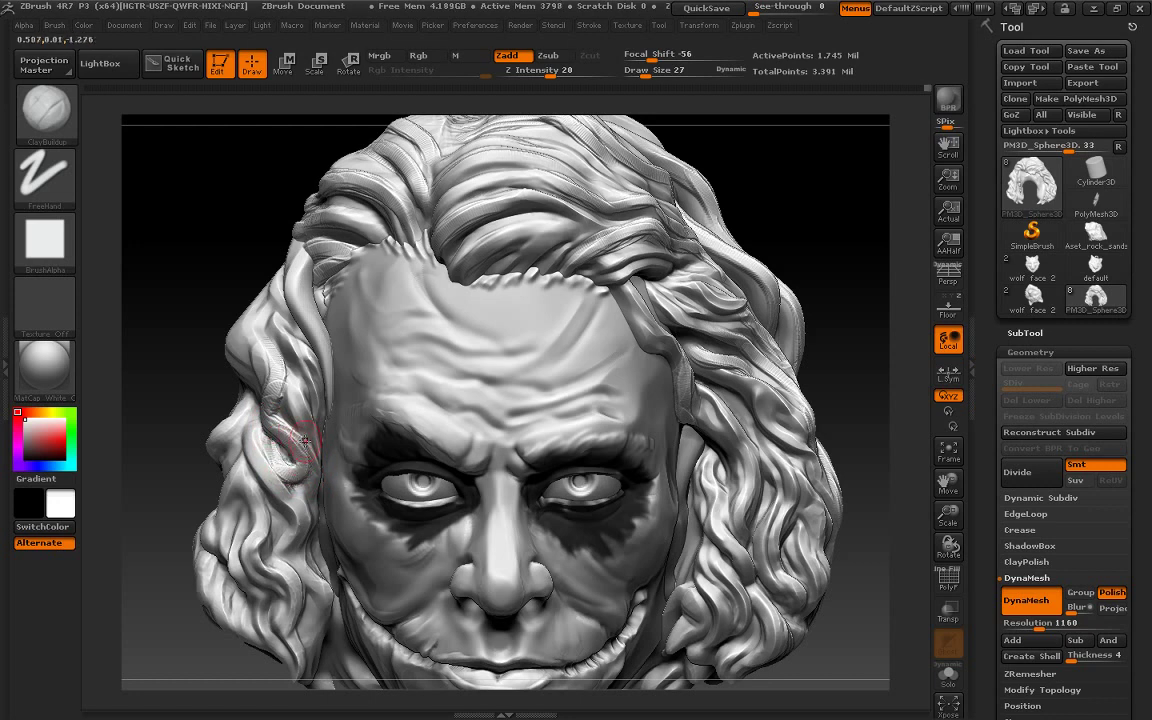
left_click_drag(305, 440, 271, 418)
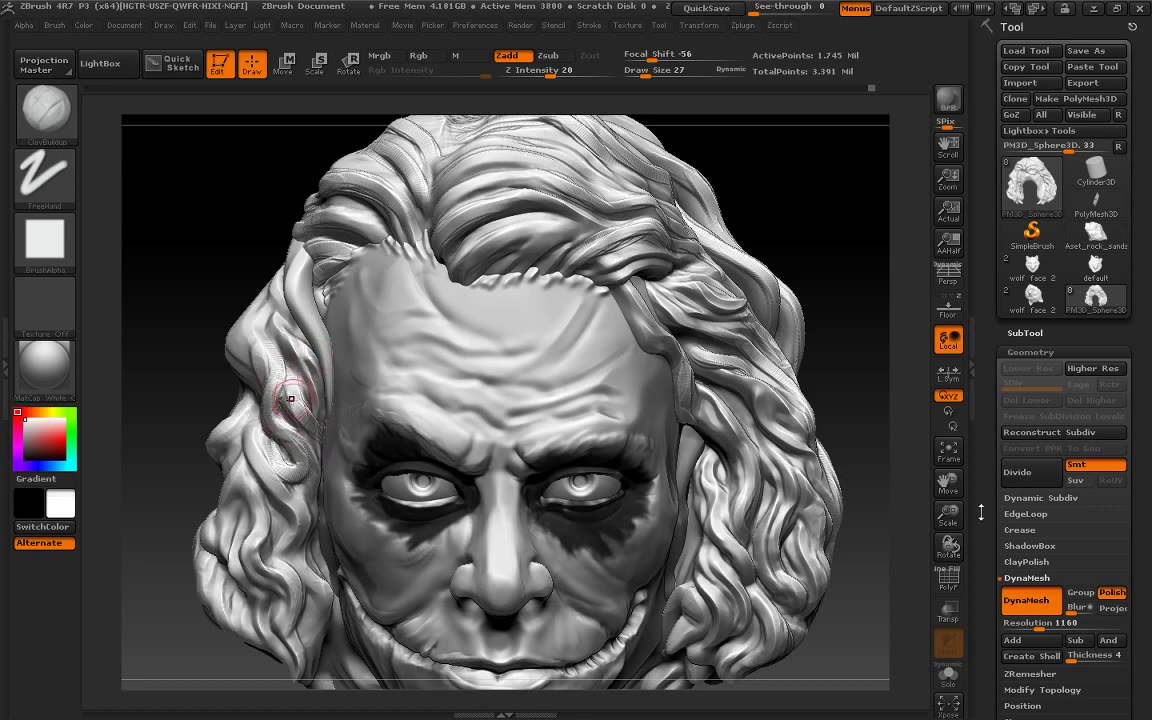
mouse_move(260, 350)
left_mouse_down()
mouse_move(386, 389)
mouse_move(354, 400)
mouse_move(360, 442)
left_mouse_up()
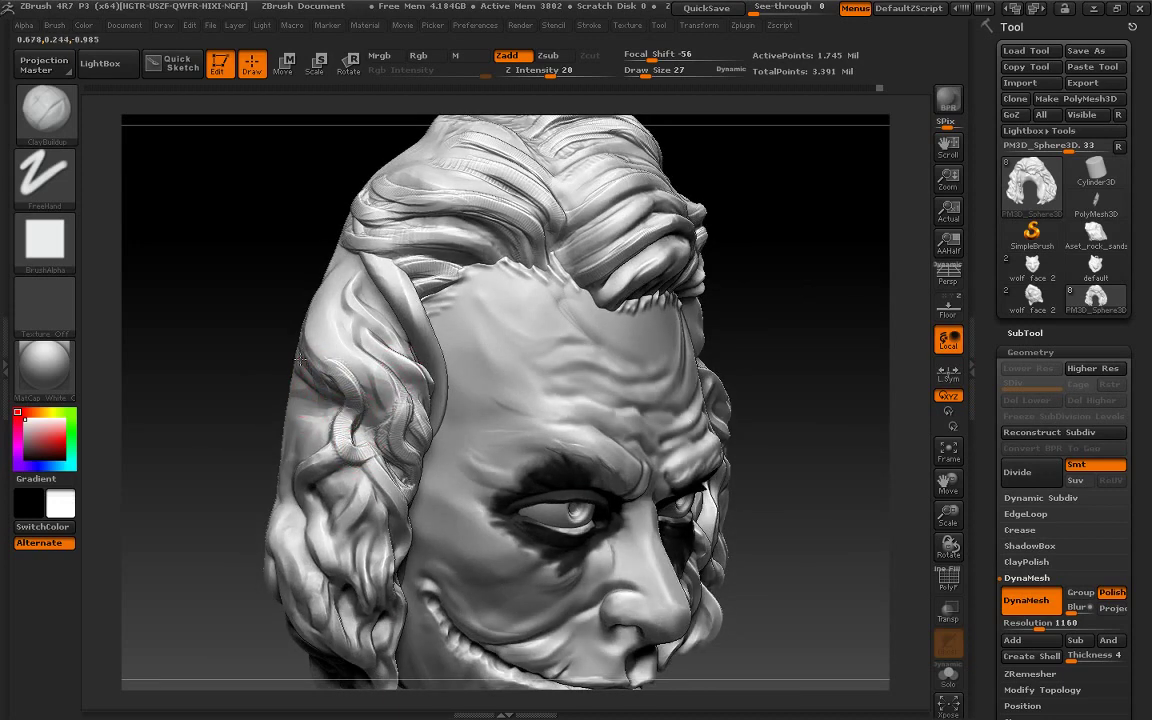
mouse_move(300, 360)
left_mouse_down()
mouse_move(296, 400)
mouse_move(326, 463)
left_mouse_up()
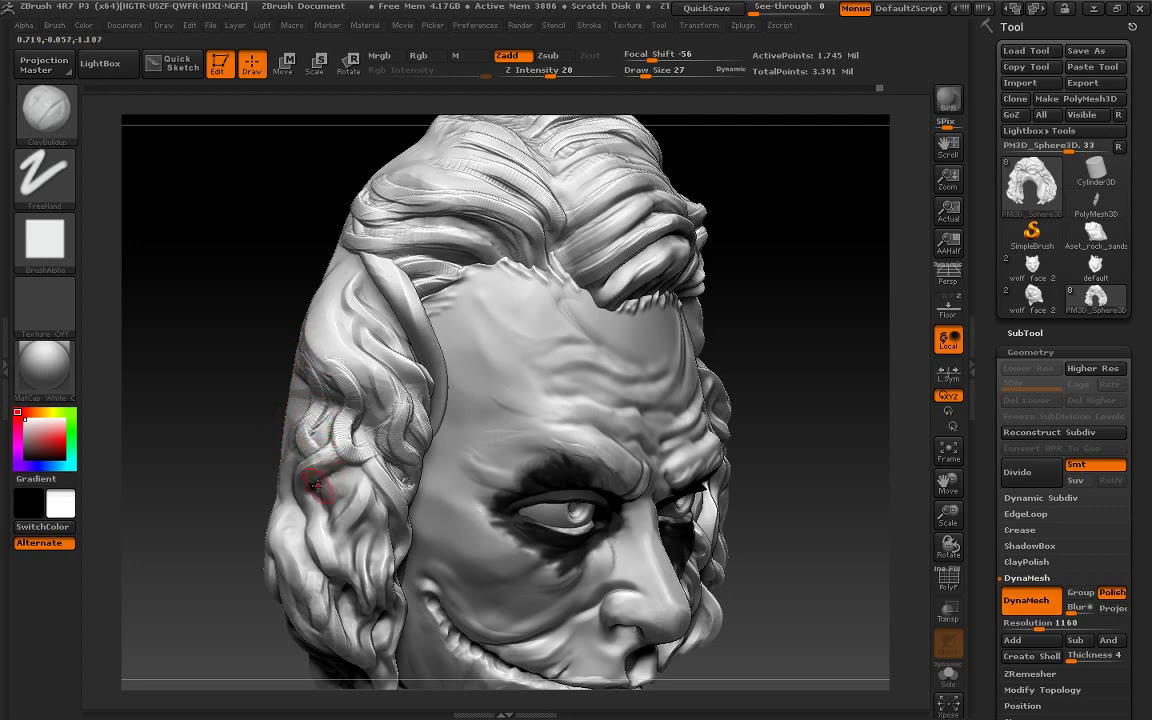
left_click_drag(845, 456, 560, 450)
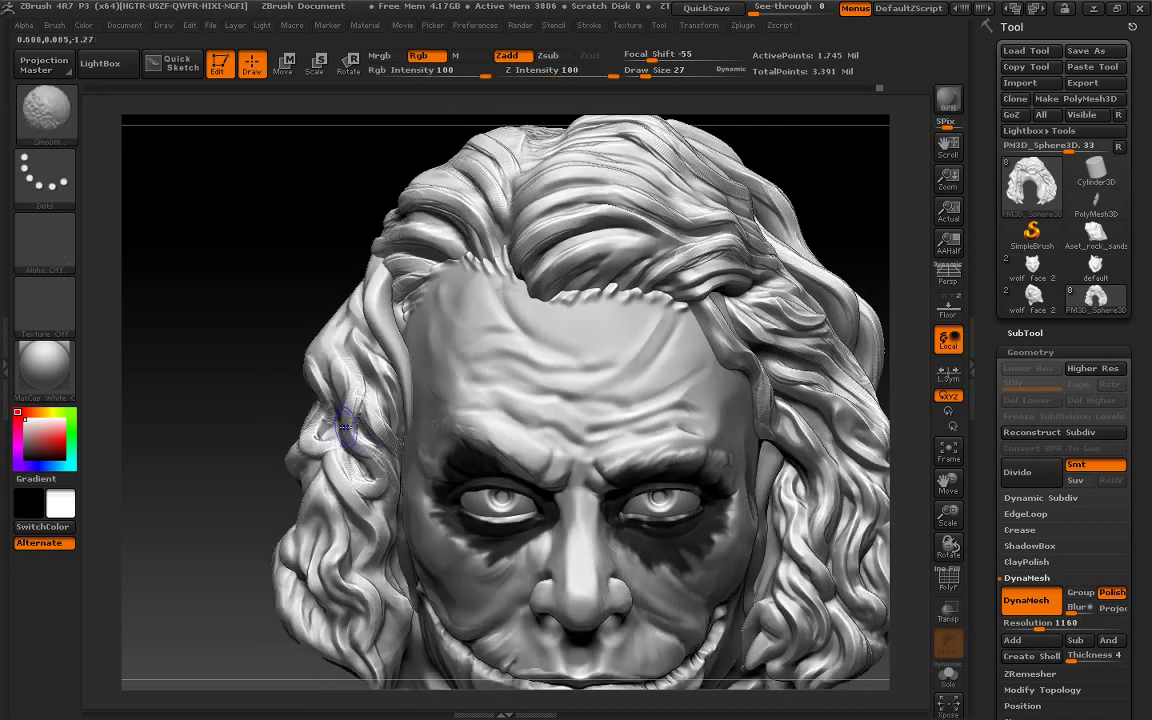
mouse_move(267, 311)
left_mouse_down()
mouse_move(345, 383)
mouse_move(320, 330)
mouse_move(377, 408)
left_mouse_up()
left_click_drag(248, 322, 237, 334)
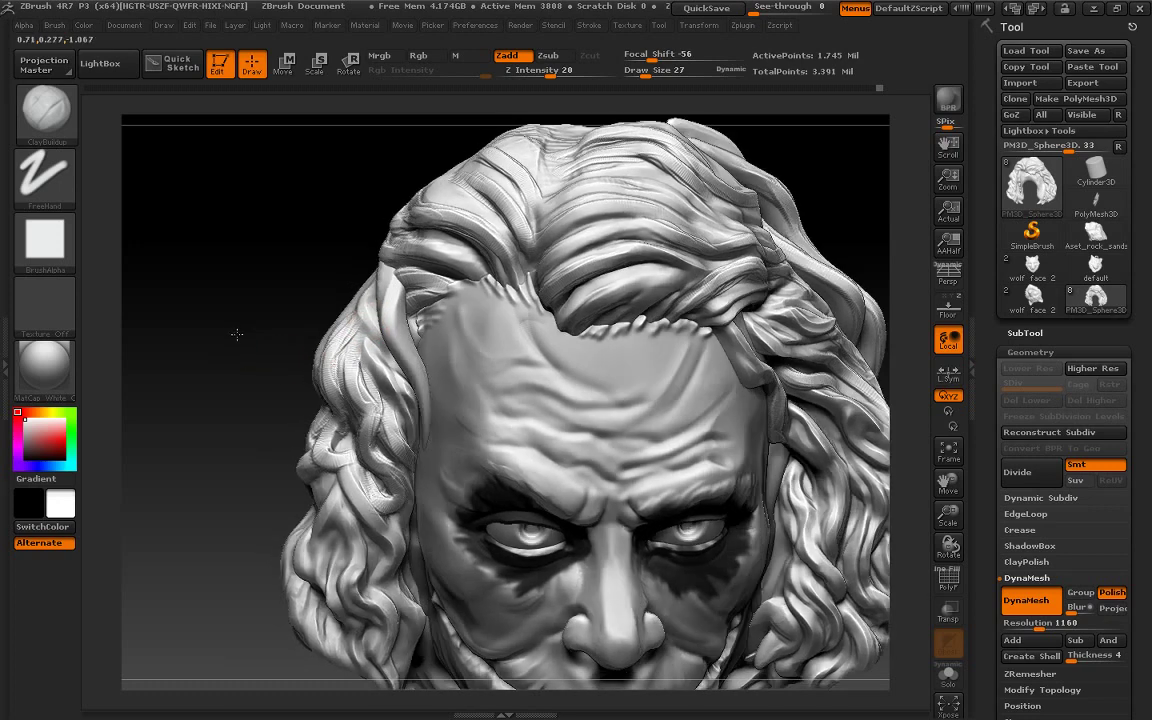
mouse_move(948, 548)
left_mouse_down()
mouse_move(947, 490)
mouse_move(852, 440)
mouse_move(916, 486)
left_mouse_up()
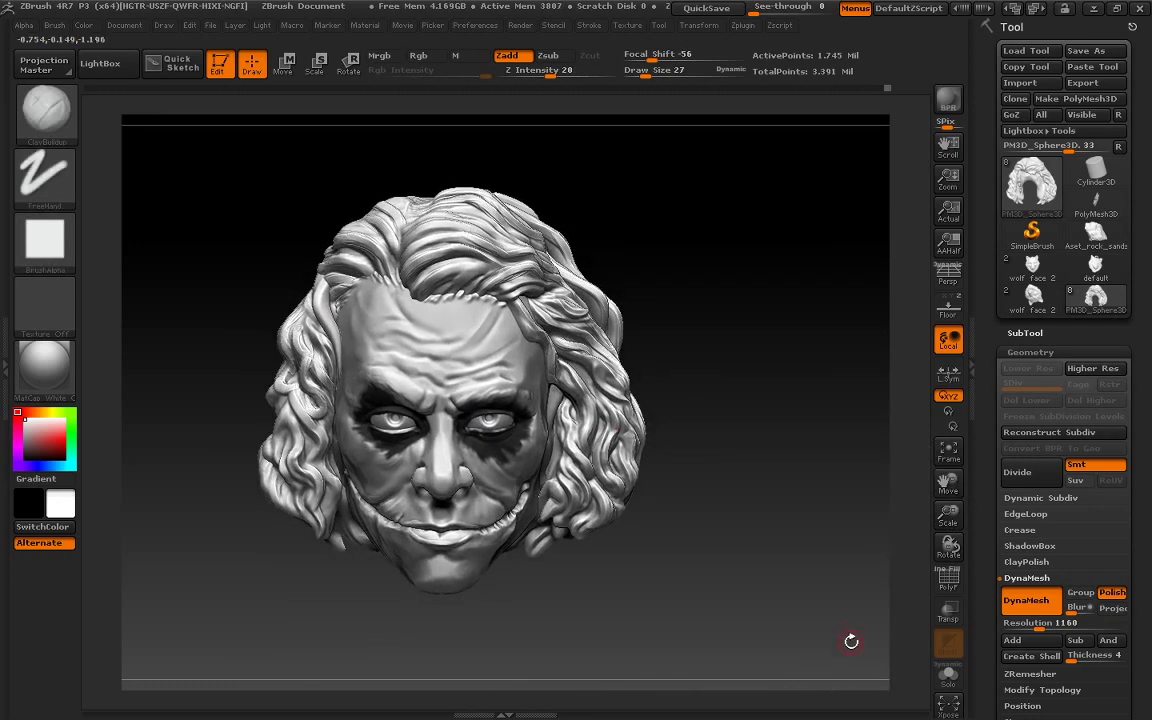
Add ClayBuildup strokes to the cheeks at the left and right corners of the scarred smile
mouse_move(853, 463)
left_mouse_down("alt")
mouse_move(872, 451)
mouse_move(299, 478)
left_mouse_up("alt")
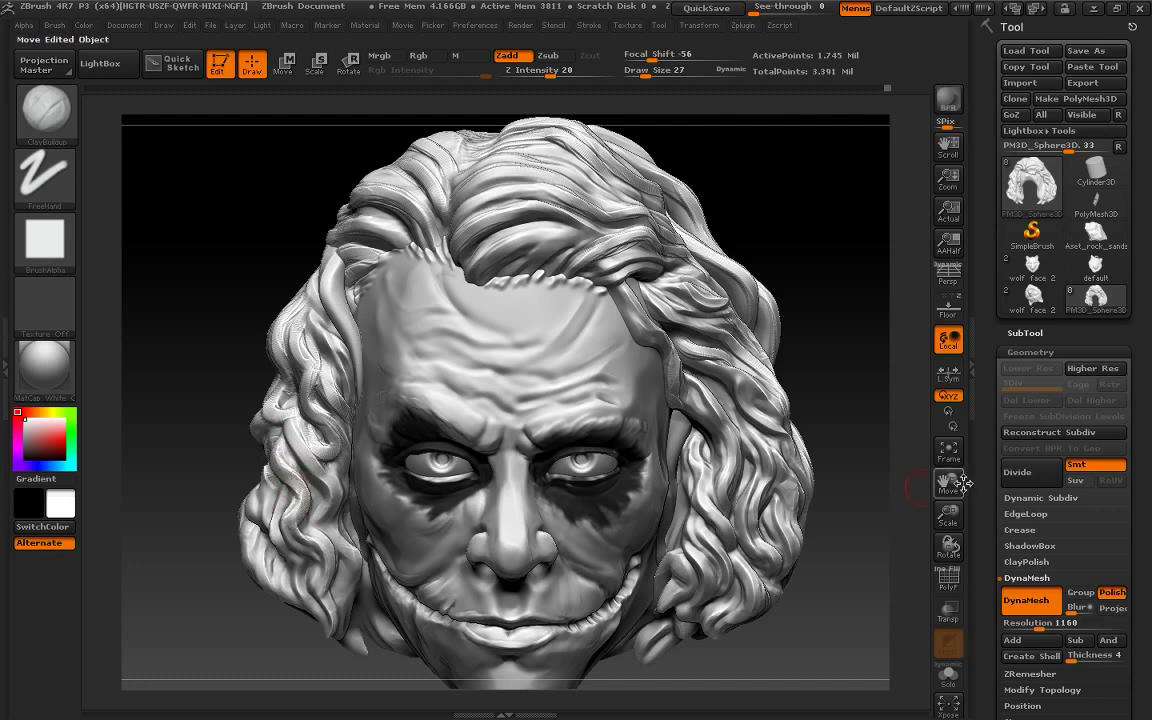
mouse_move(962, 483)
left_mouse_down()
mouse_move(862, 433)
mouse_move(858, 385)
mouse_move(275, 498)
mouse_move(270, 348)
mouse_move(219, 358)
mouse_move(278, 400)
mouse_move(316, 537)
left_mouse_up()
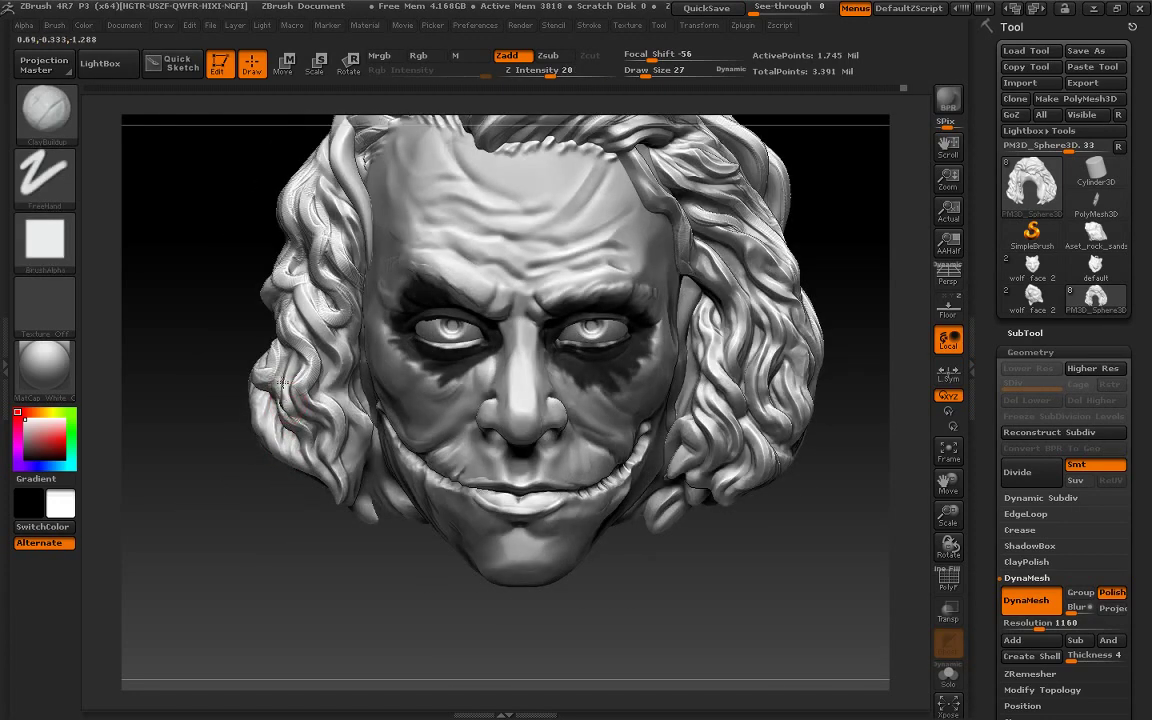
left_click_drag(283, 382, 284, 380)
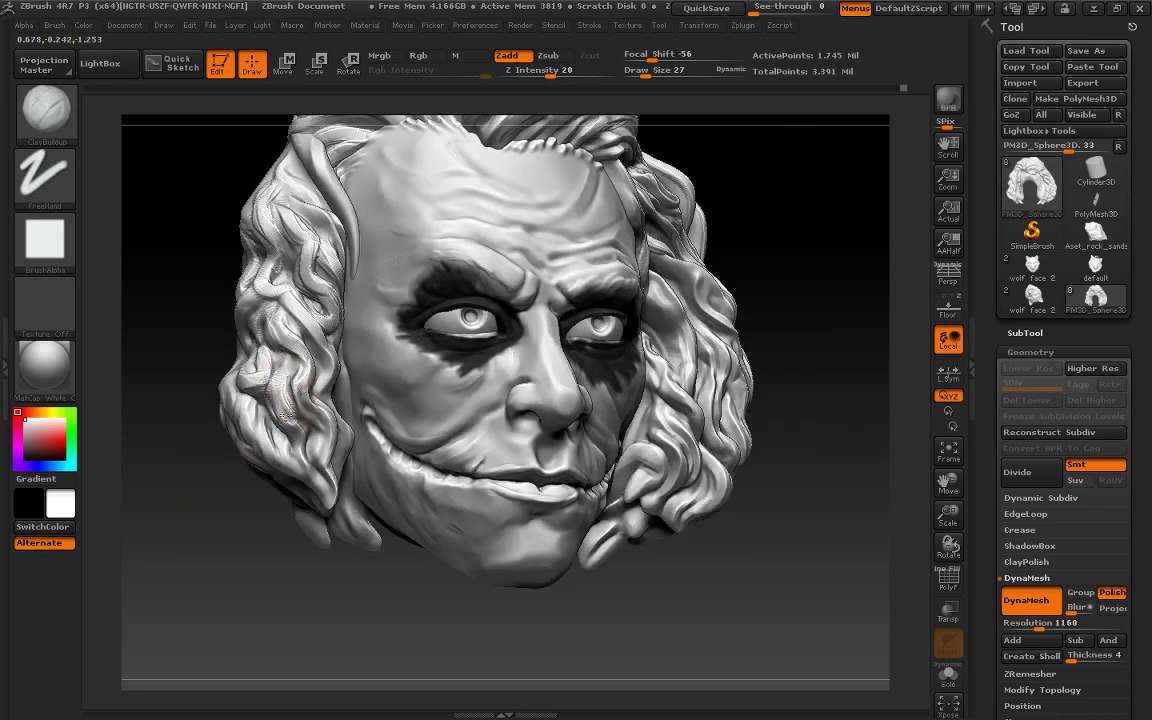
mouse_move(231, 470)
left_mouse_down("shift")
mouse_move(221, 568)
mouse_move(593, 608)
left_mouse_up("shift")
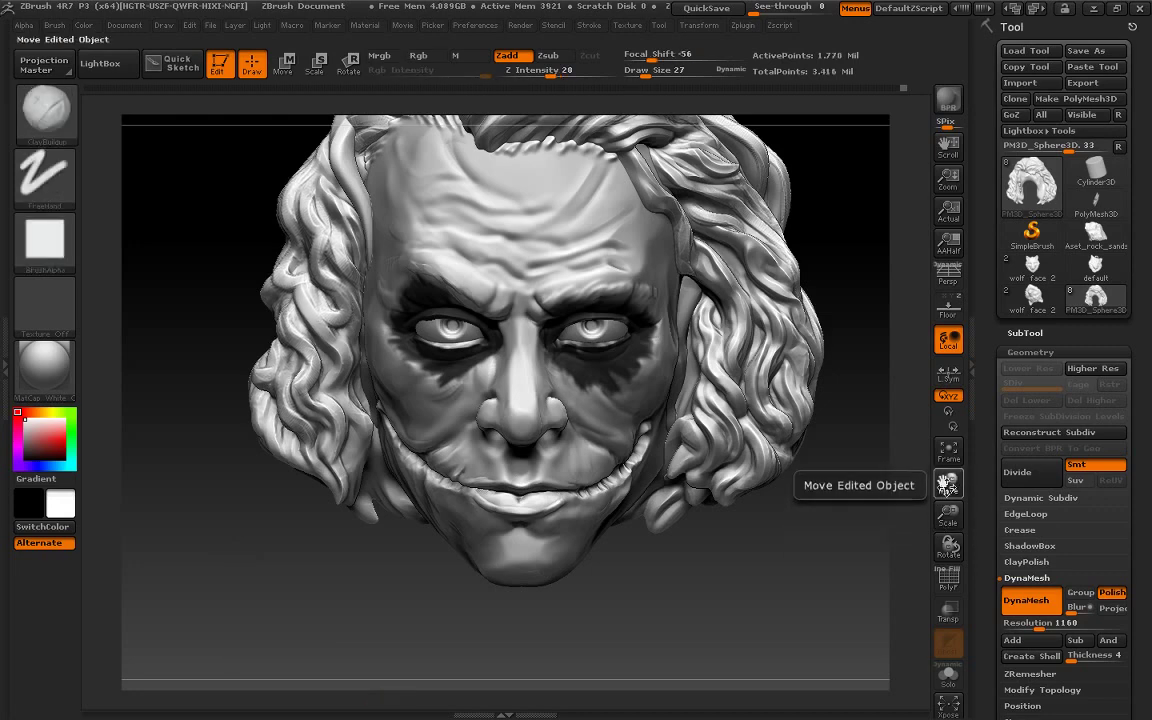
mouse_move(947, 481)
left_mouse_down()
mouse_move(930, 515)
mouse_move(942, 521)
left_mouse_up()
mouse_move(354, 540)
left_mouse_down()
mouse_move(342, 545)
mouse_move(364, 552)
left_mouse_up()
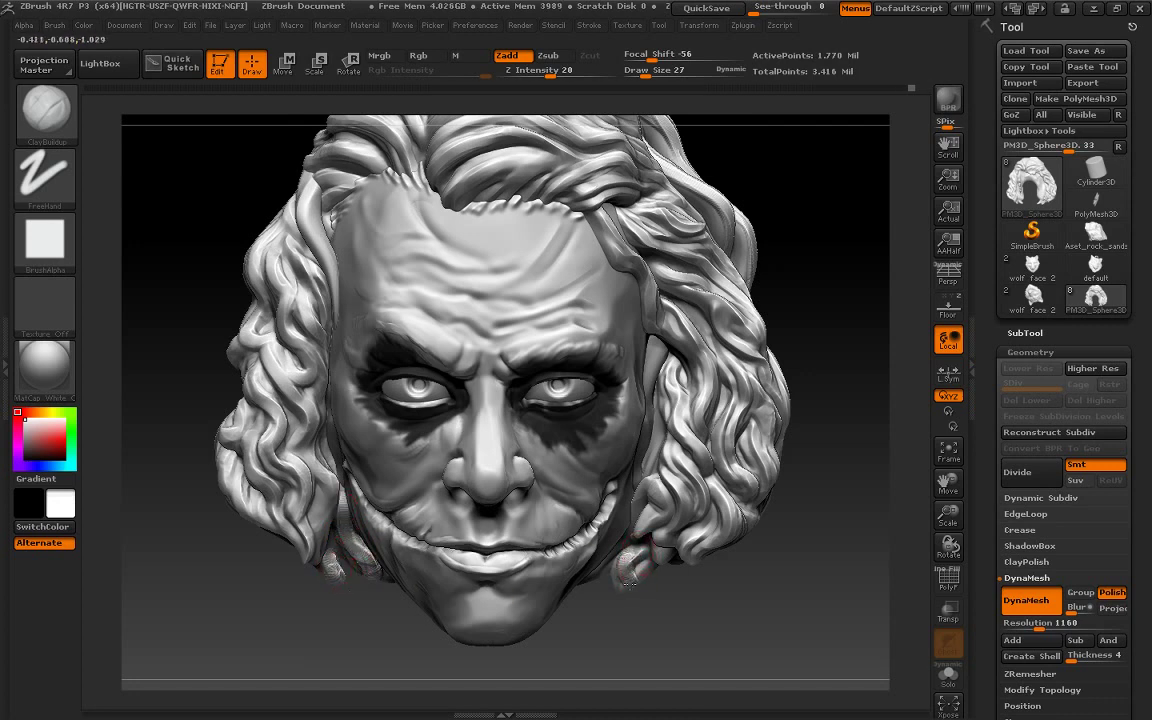
left_click_drag(638, 551, 612, 558)
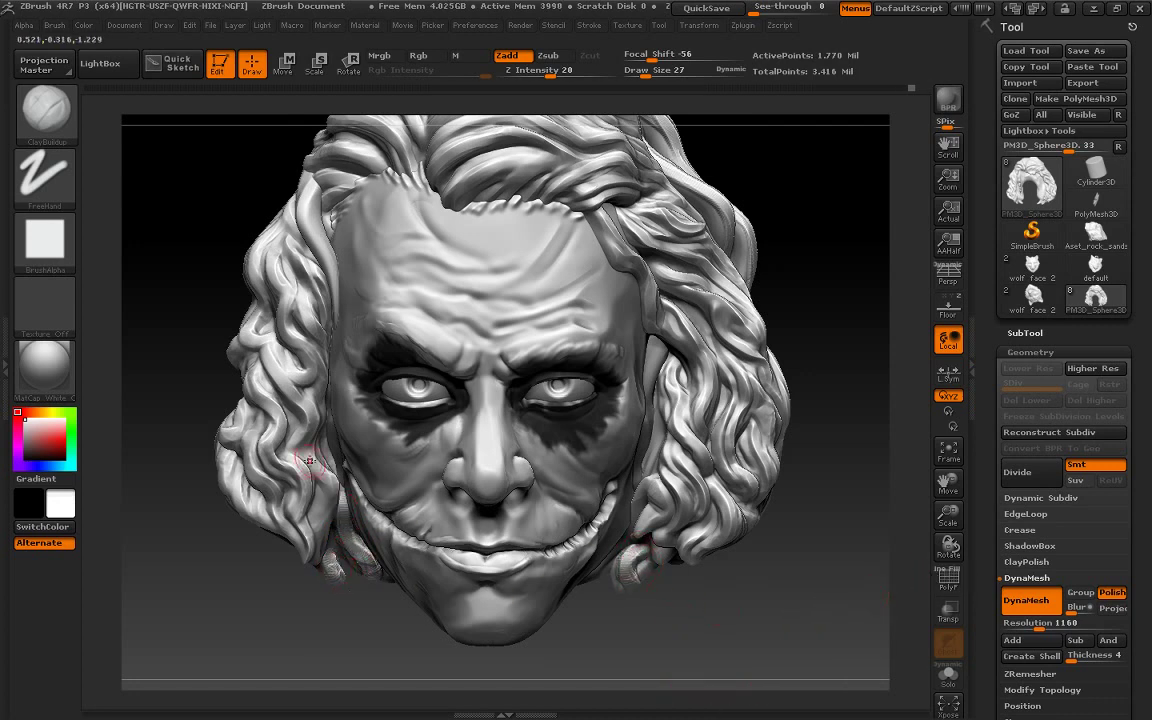
left_click_drag(948, 487, 911, 498)
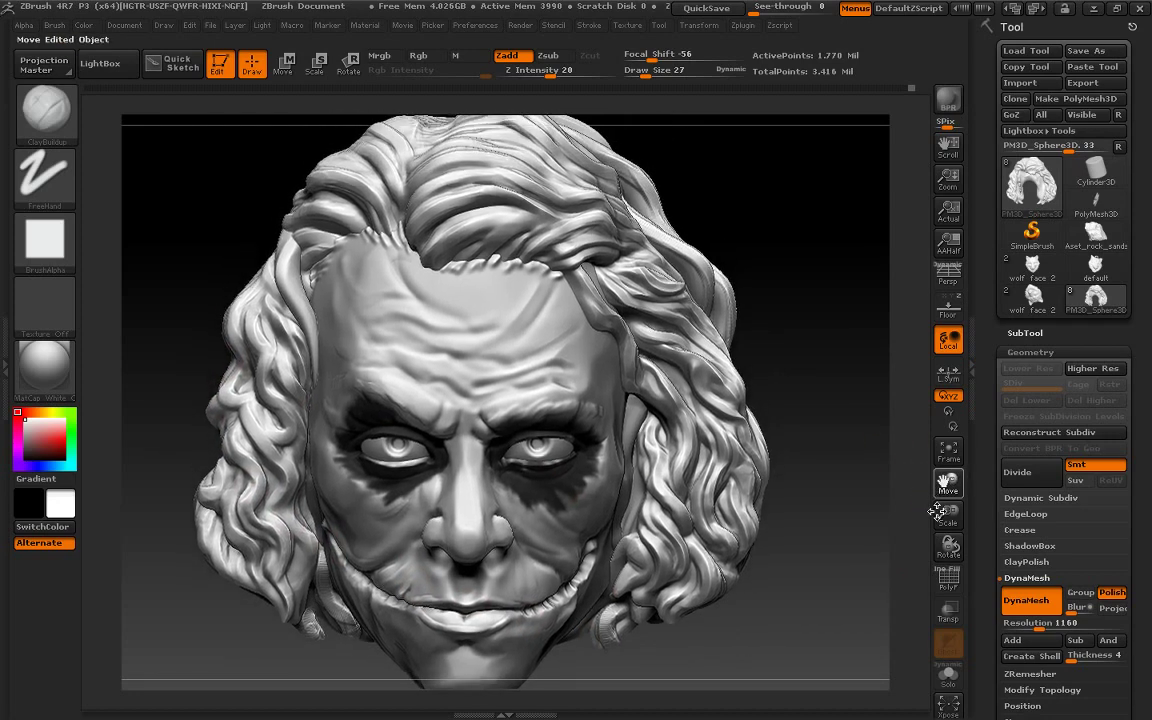
left_click_drag(850, 465, 852, 420)
Show the Joker reference photo subtool beside the head
left_click(1025, 333)
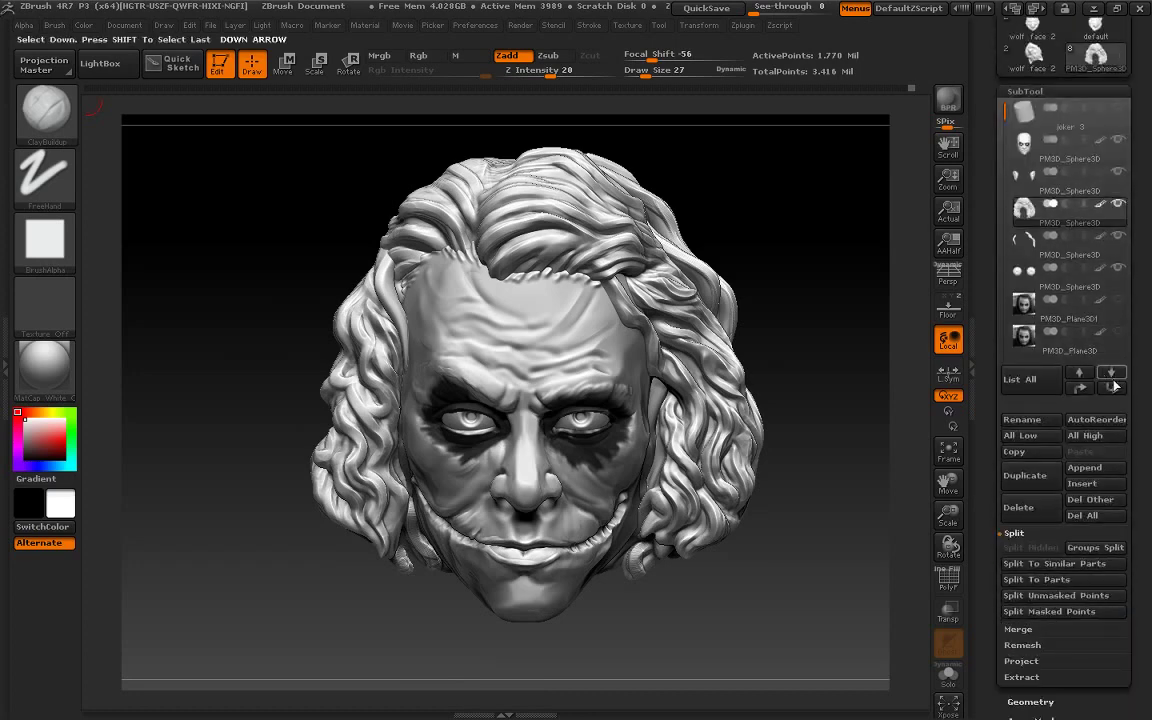
left_click(1118, 302)
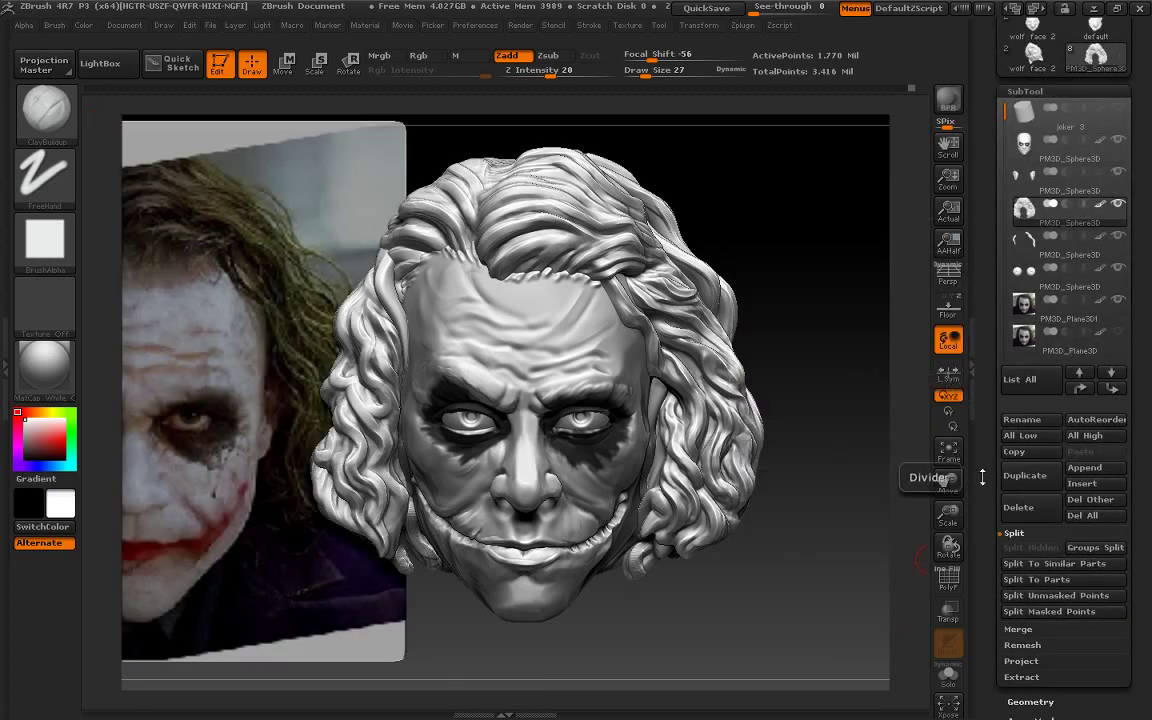
left_click_drag(948, 482, 1040, 478)
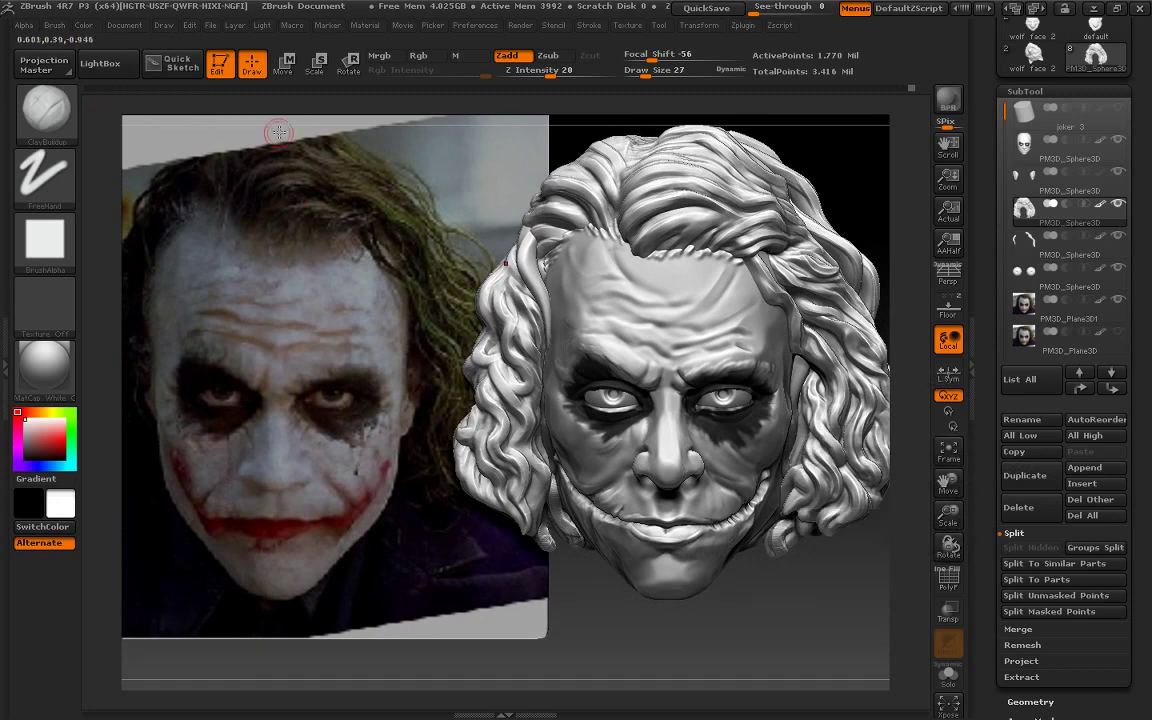
Carve deeper forehead hairline strands with the monster cutter brush in Zsub at draw size 43
left_click(72, 112)
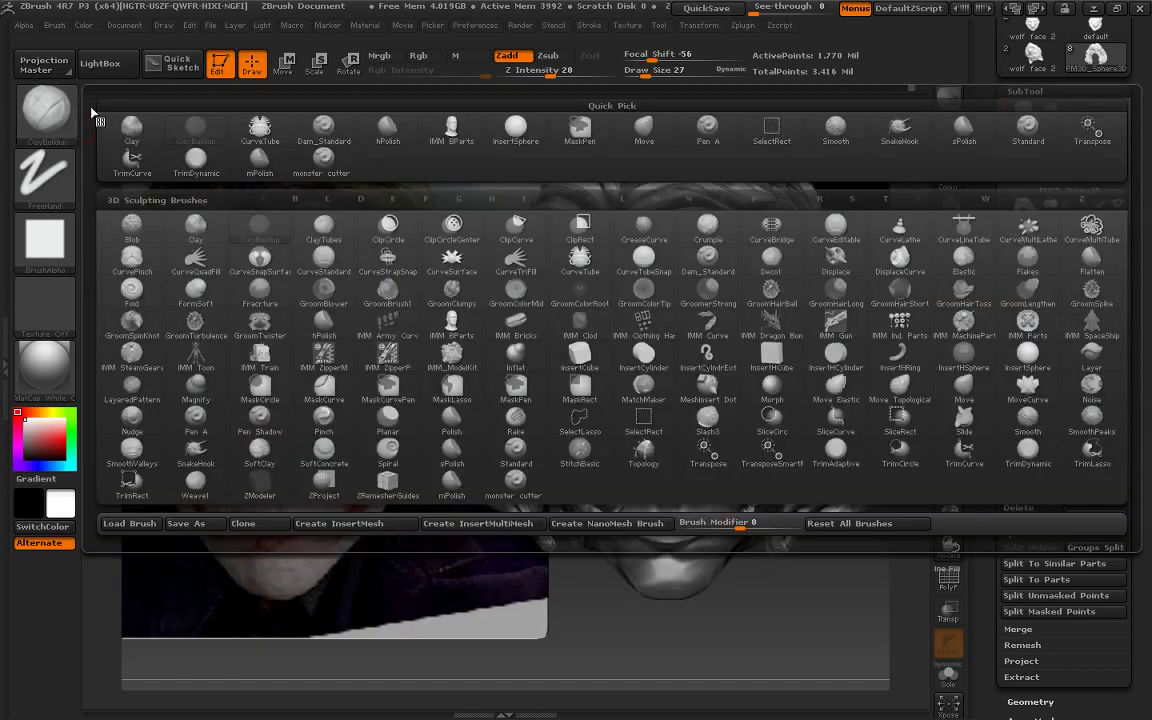
left_click(331, 170)
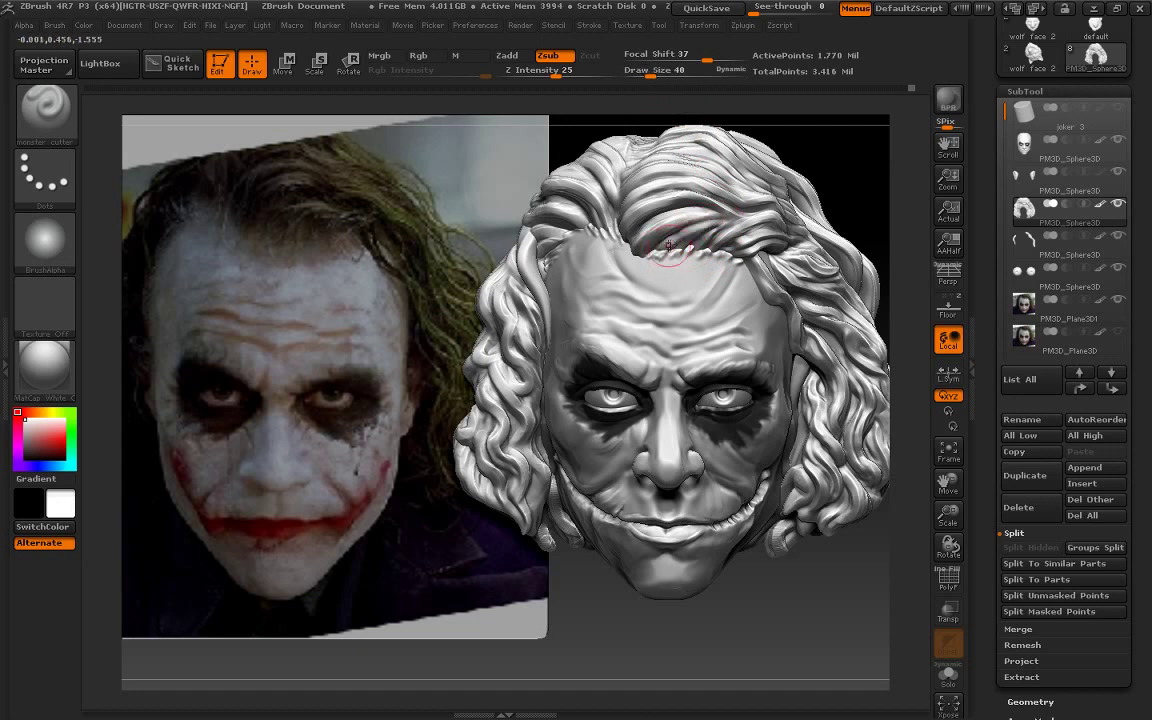
mouse_move(662, 240)
left_mouse_down()
mouse_move(655, 275)
mouse_move(668, 203)
mouse_move(600, 188)
mouse_move(640, 218)
left_mouse_up()
mouse_move(552, 218)
left_mouse_down()
mouse_move(585, 182)
mouse_move(717, 202)
left_mouse_up()
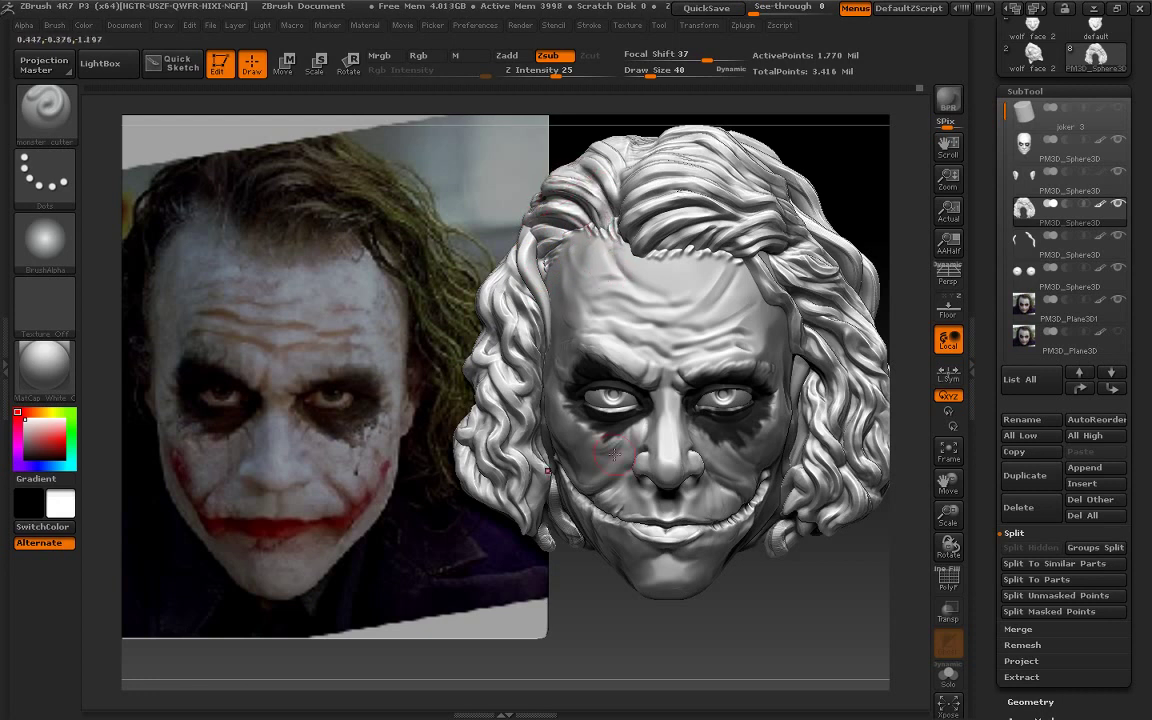
mouse_move(872, 430)
left_mouse_down()
mouse_move(706, 641)
mouse_move(561, 373)
left_mouse_up()
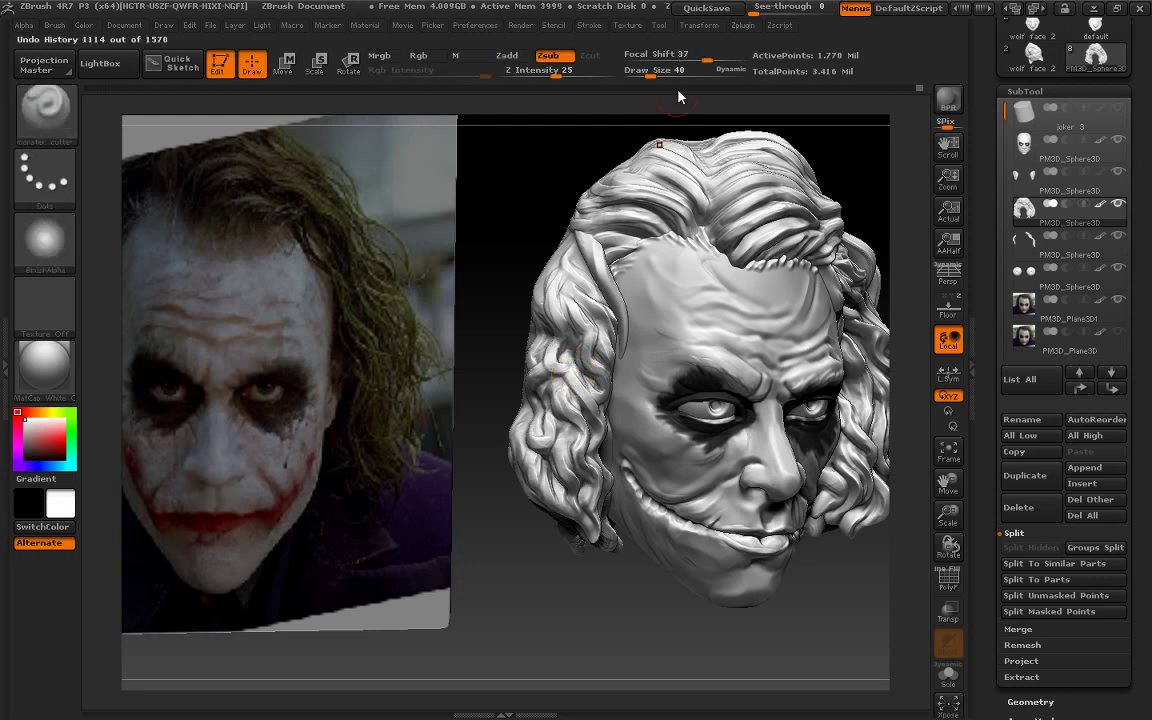
key("bracketright")
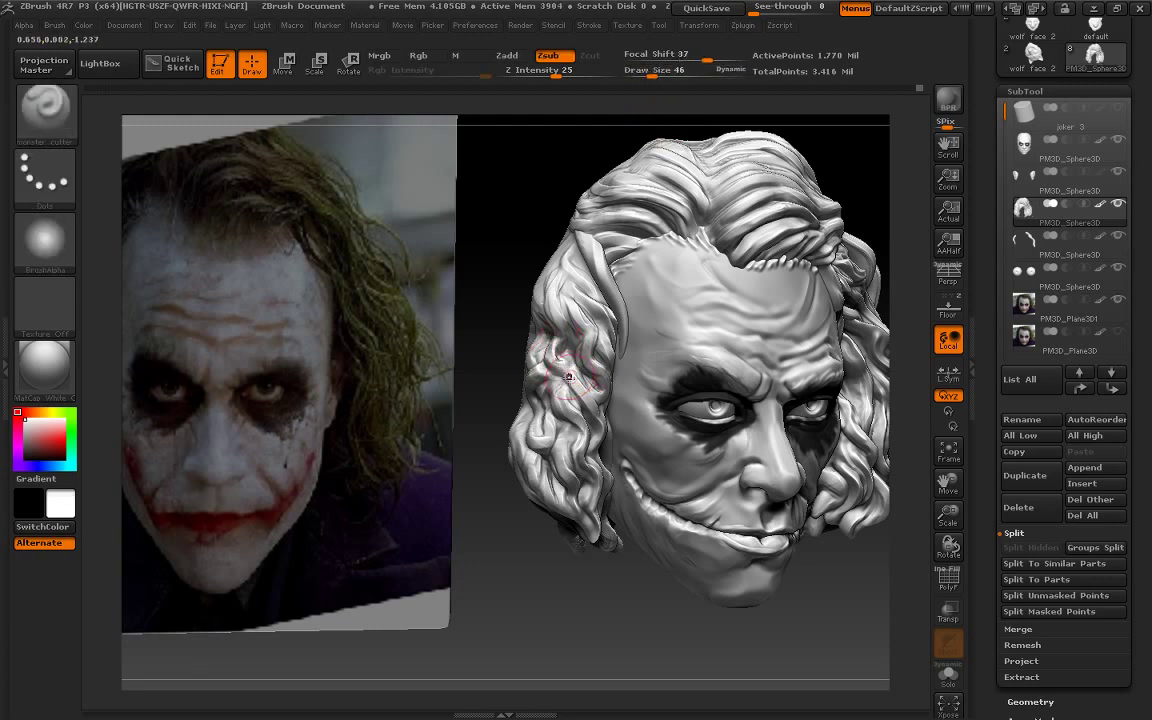
key("bracketleft")
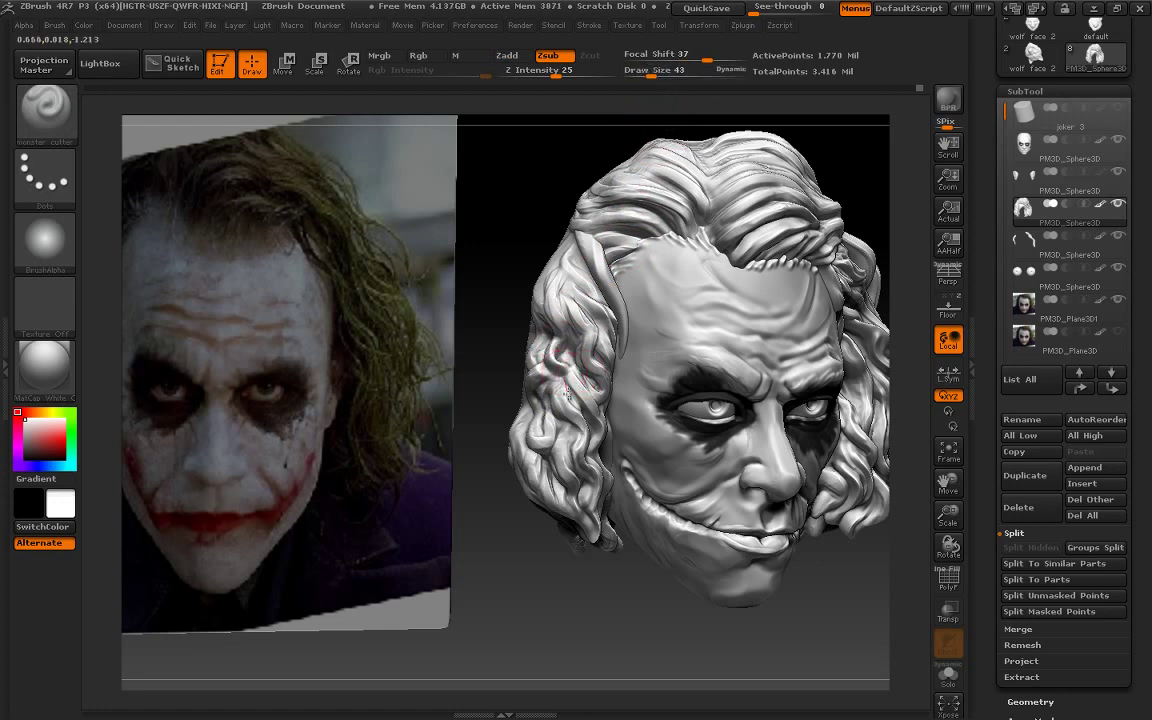
left_click_drag(522, 523, 586, 378)
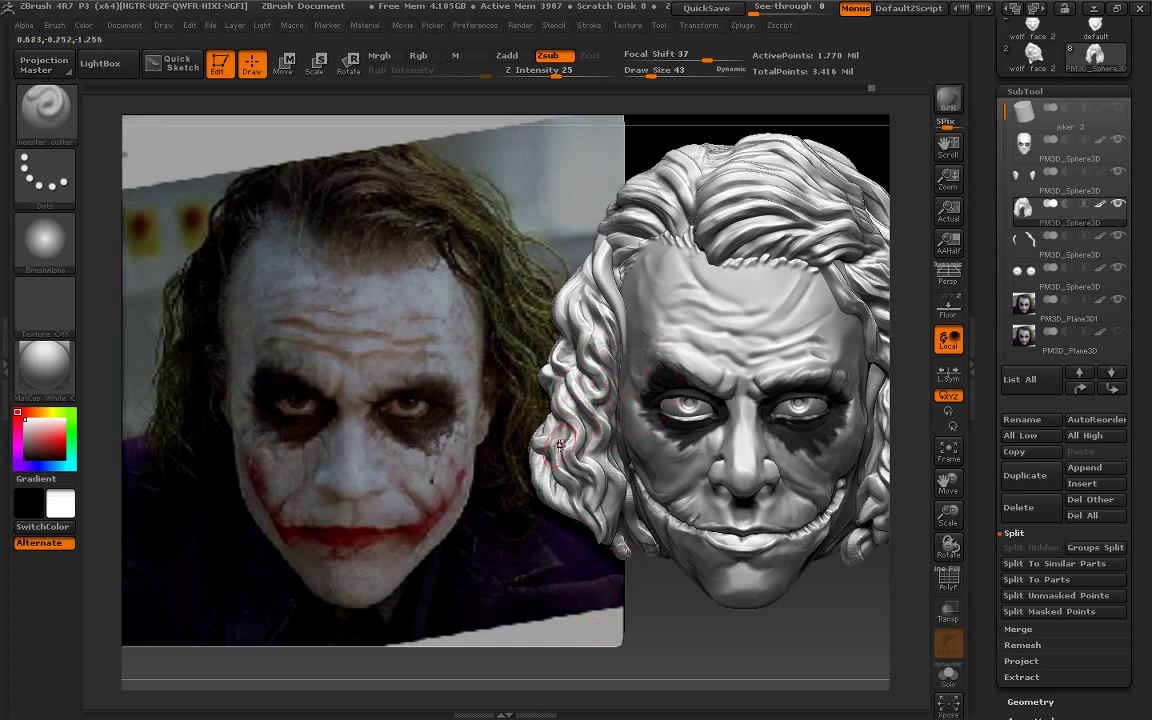
Zoom in on the head and select the Move brush at draw size 135
key("ctrl")
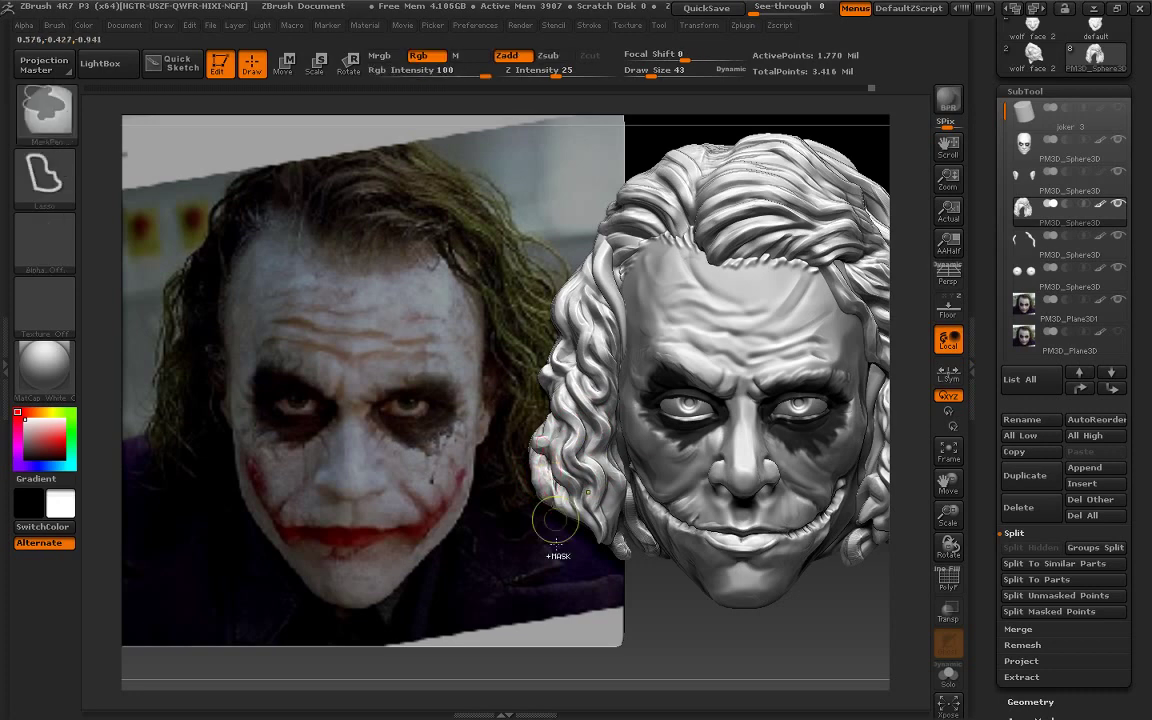
left_click_drag(676, 612, 551, 492)
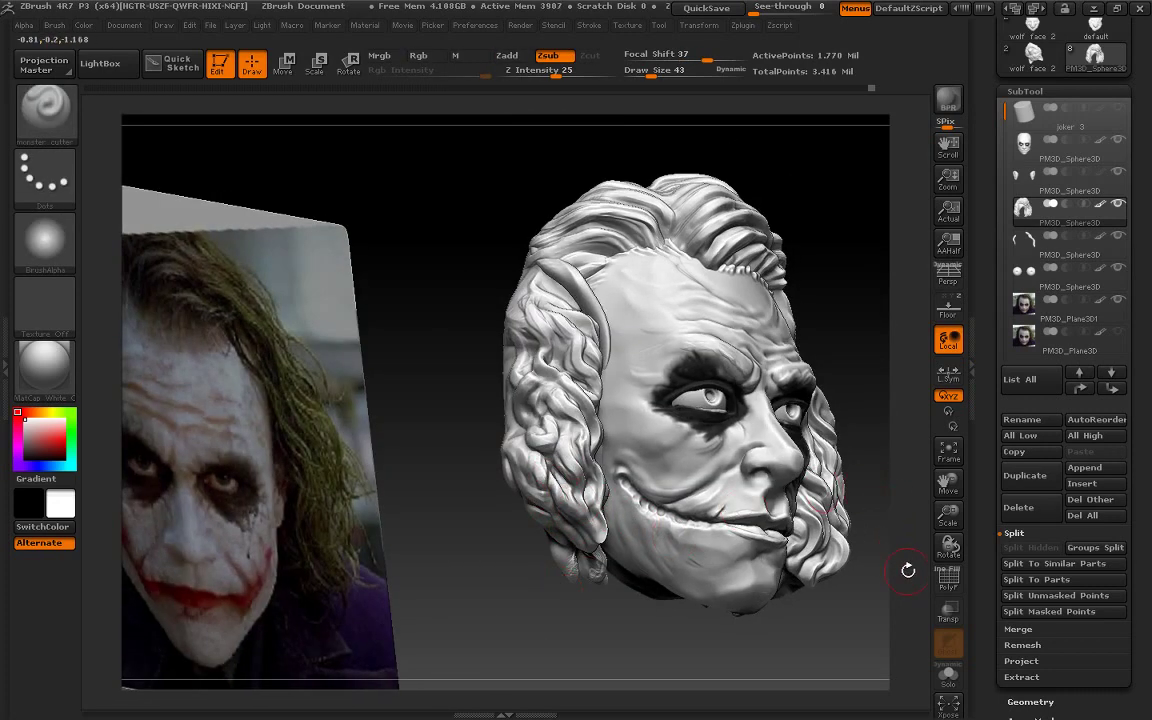
left_click_drag(908, 570, 835, 554, "shift")
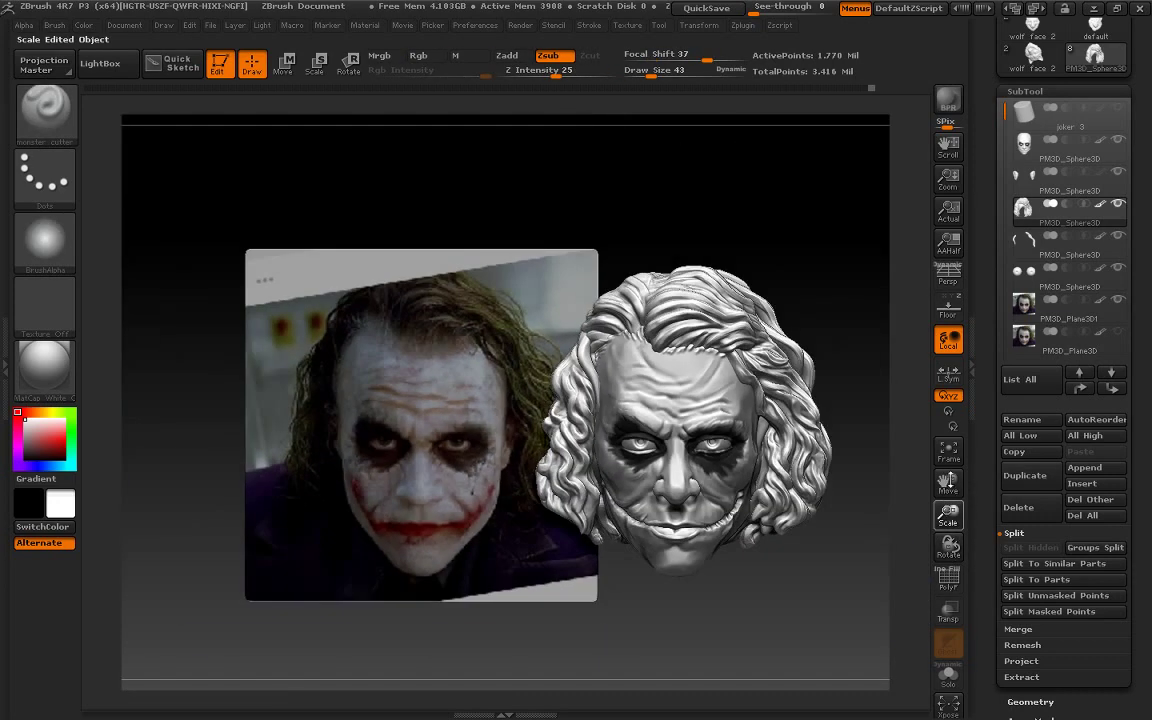
left_click_drag(853, 462, 887, 467, "alt")
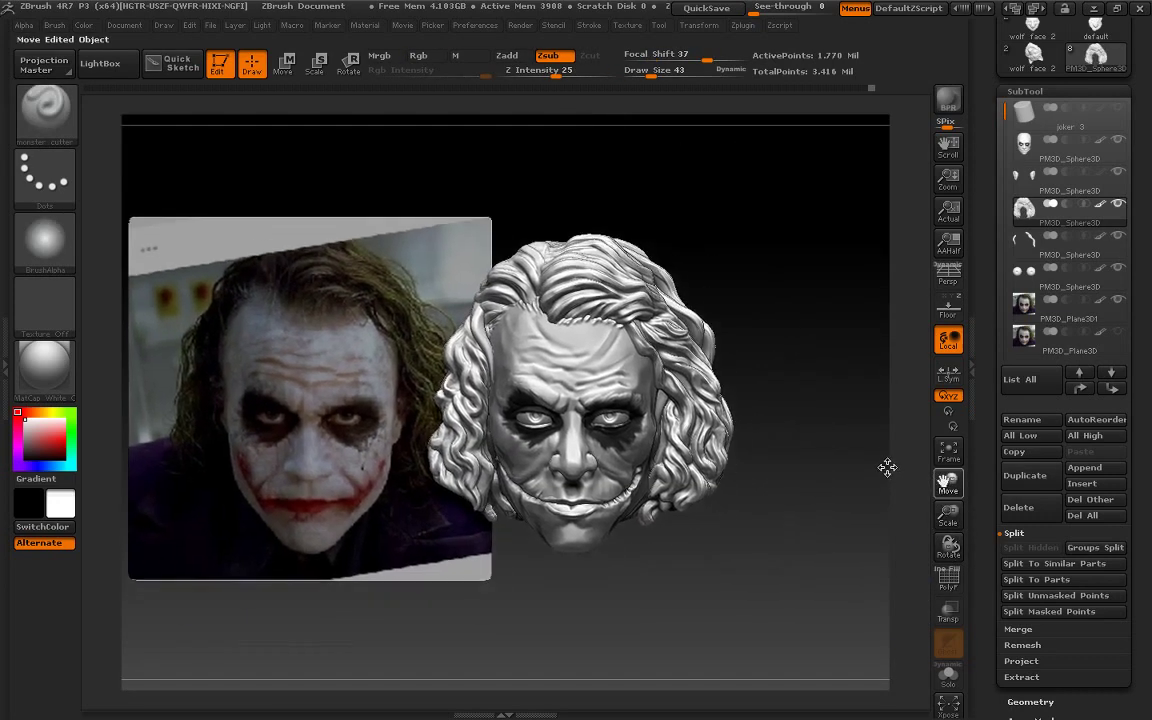
left_click_drag(948, 515, 948, 500)
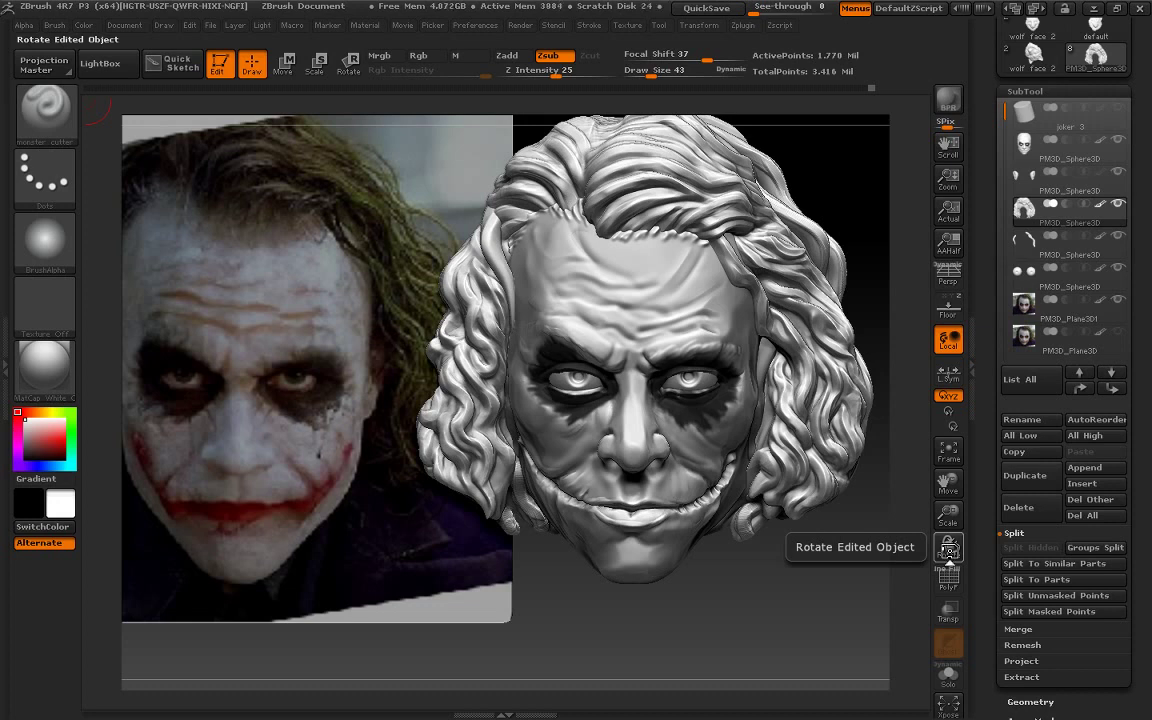
left_click_drag(818, 614, 810, 470)
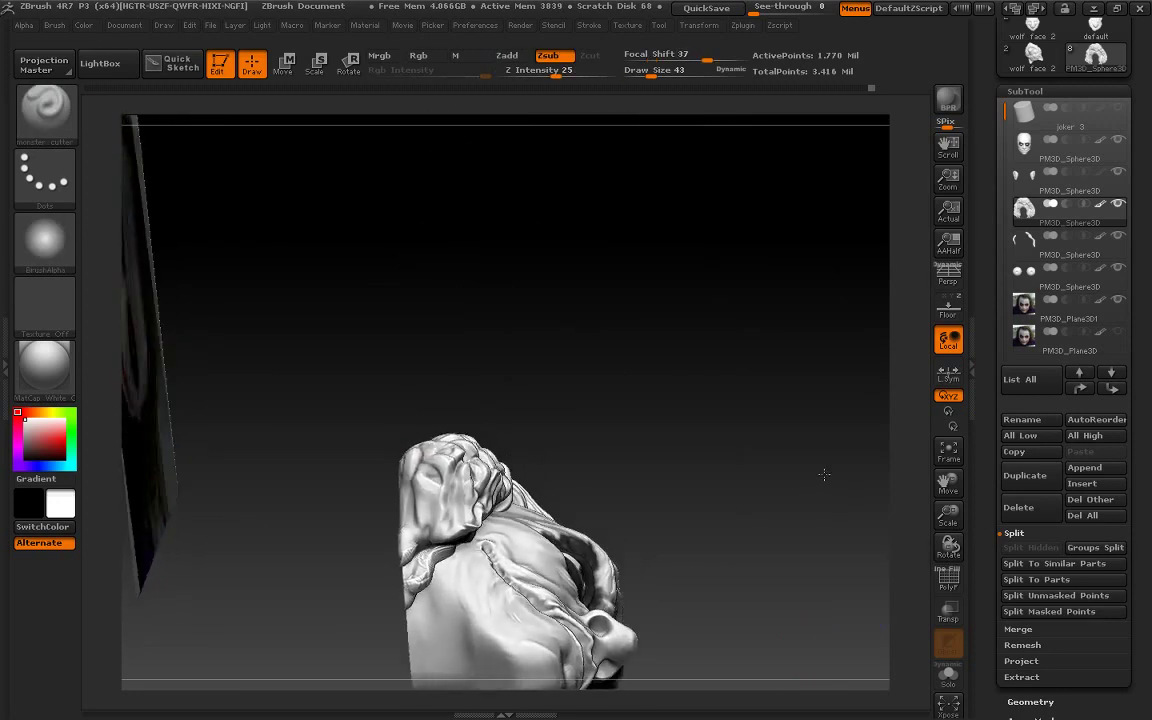
left_click_drag(961, 533, 784, 455)
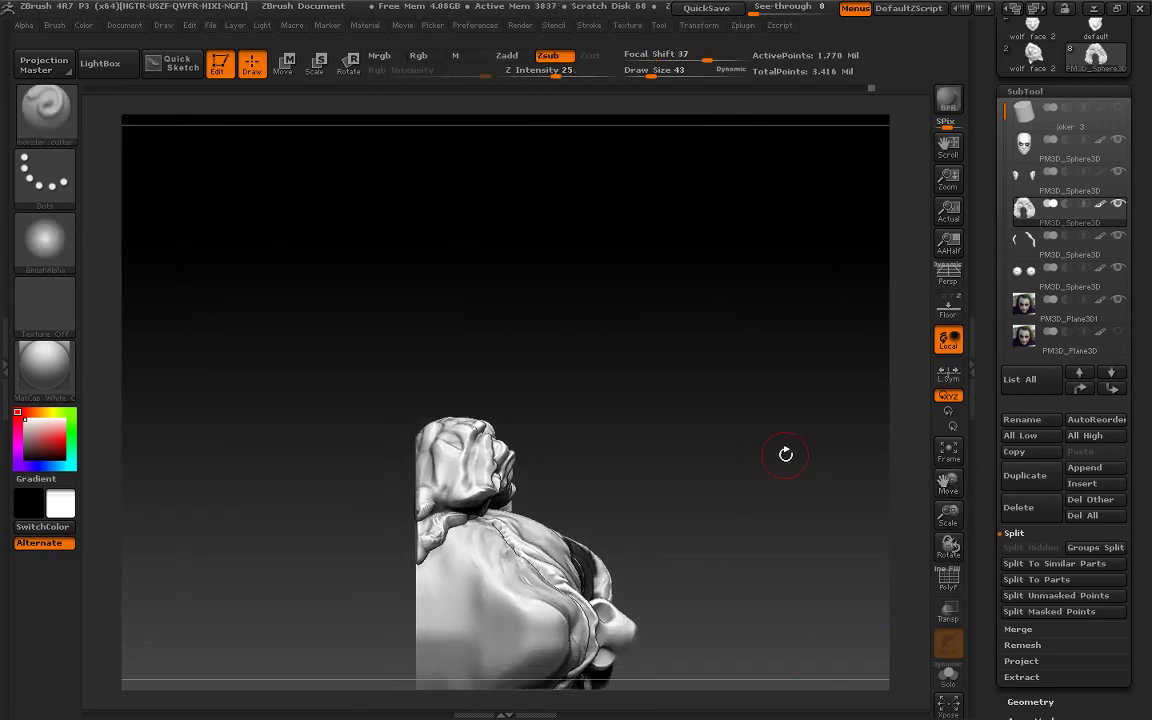
left_click(78, 132)
left_click(714, 148)
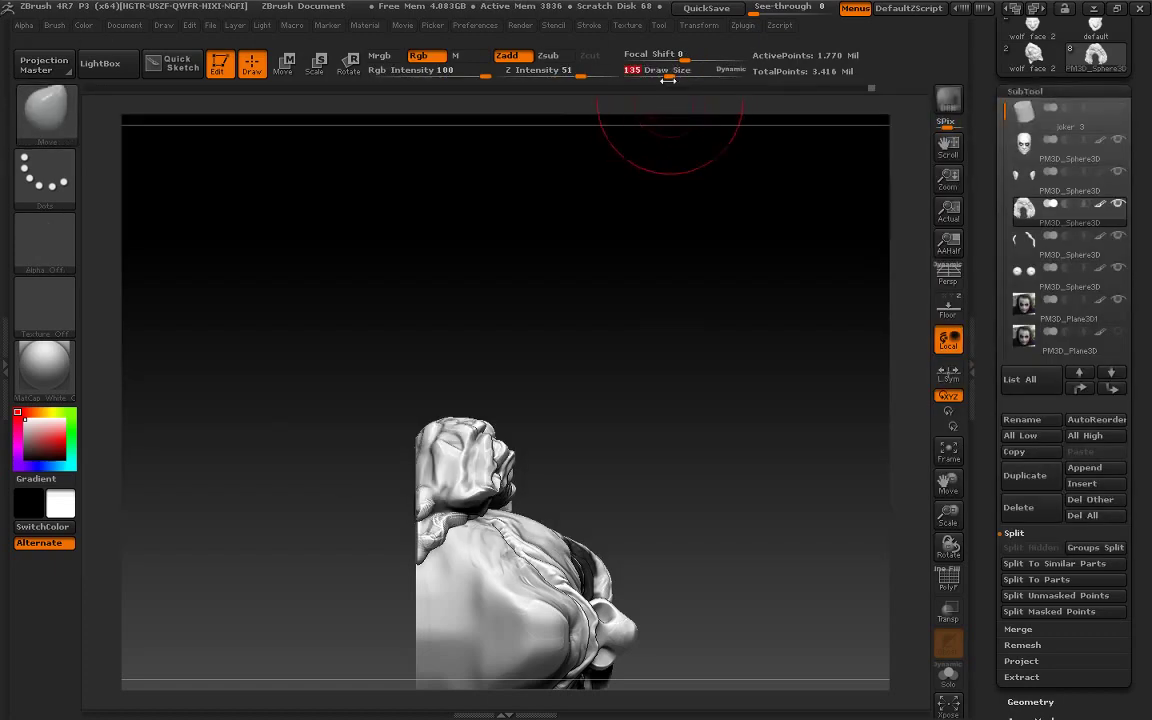
left_click_drag(681, 116, 694, 300)
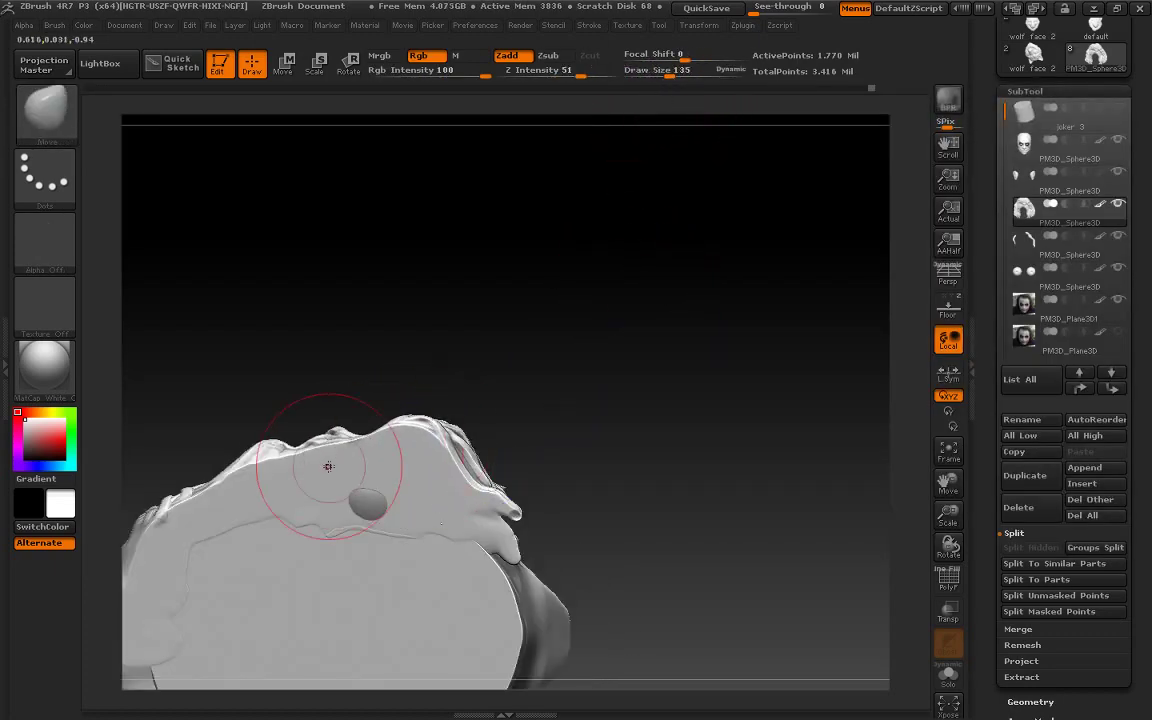
Quick-save the project and select the PM3D_Sphere3D hair subtool
mouse_move(398, 424)
left_mouse_down()
mouse_move(378, 614)
mouse_move(776, 546)
left_mouse_up()
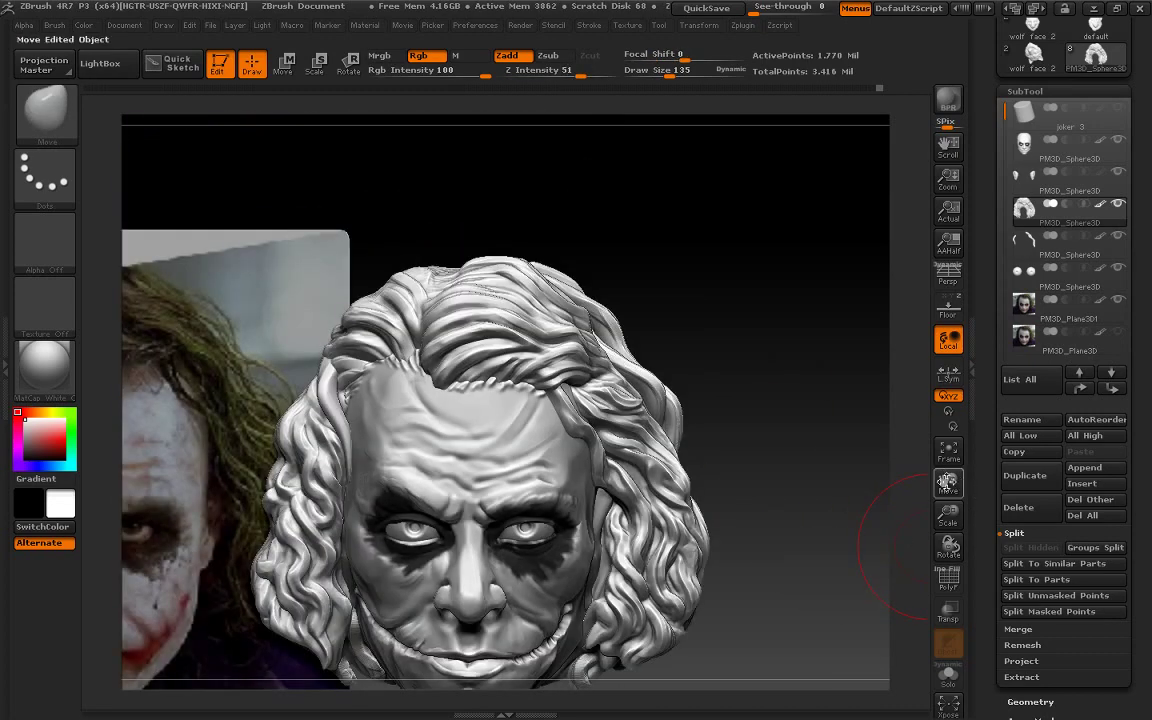
left_click_drag(948, 483, 983, 437)
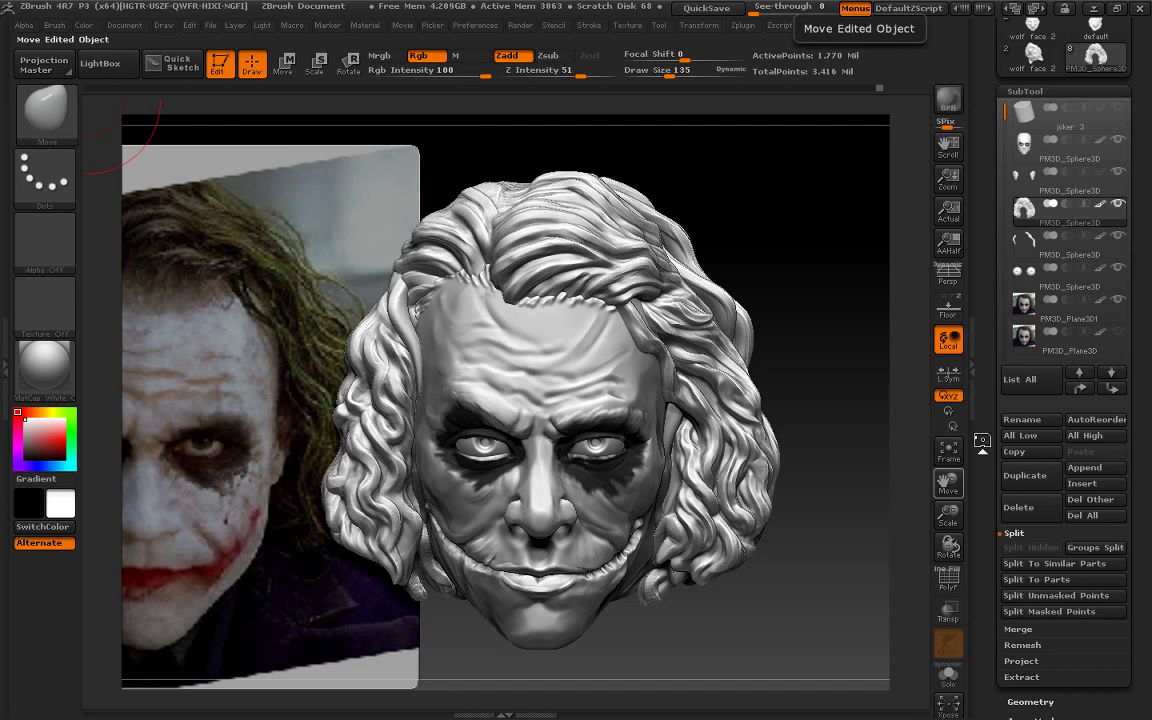
key("ctrl+s")
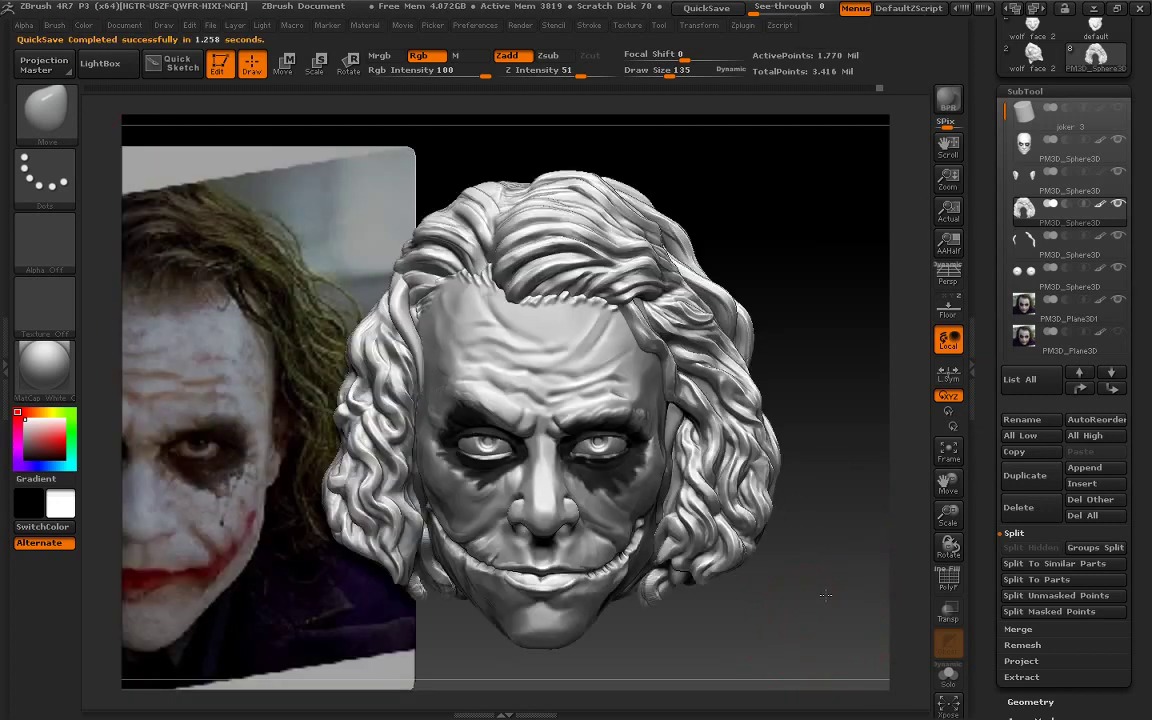
mouse_move(777, 504)
left_mouse_down()
mouse_move(538, 397)
mouse_move(1072, 280)
left_mouse_up()
left_click(1024, 210)
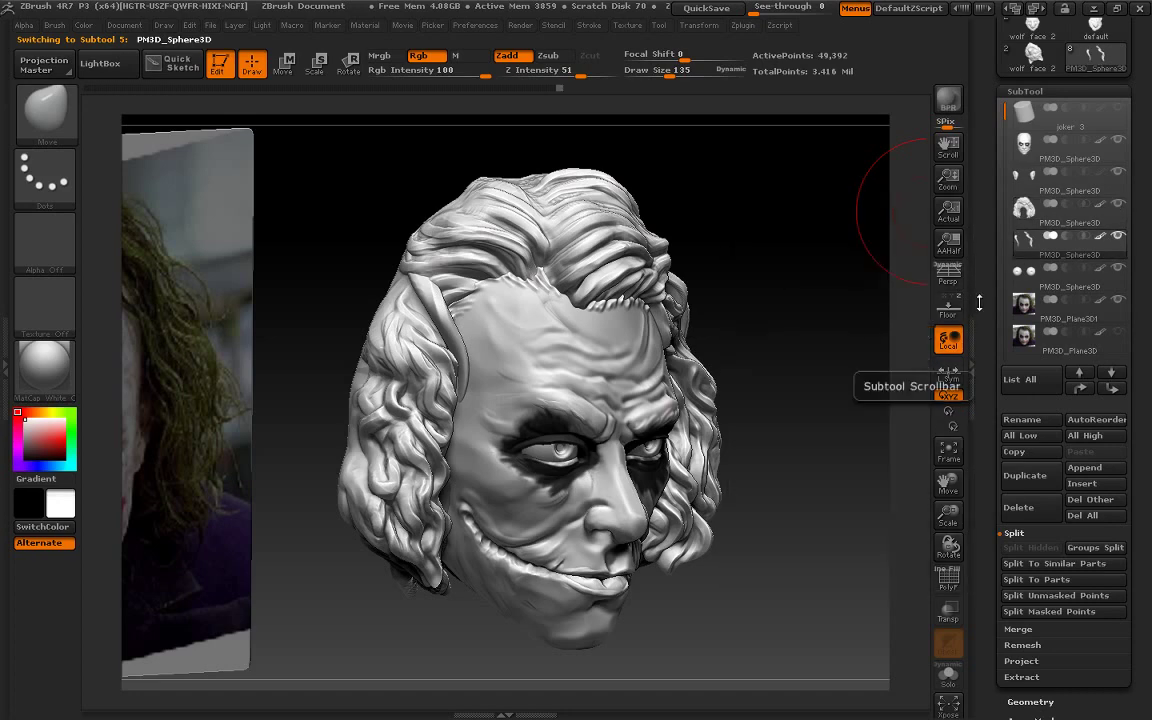
Merge the hair subtool down into the strand piece below it
left_click(1016, 630)
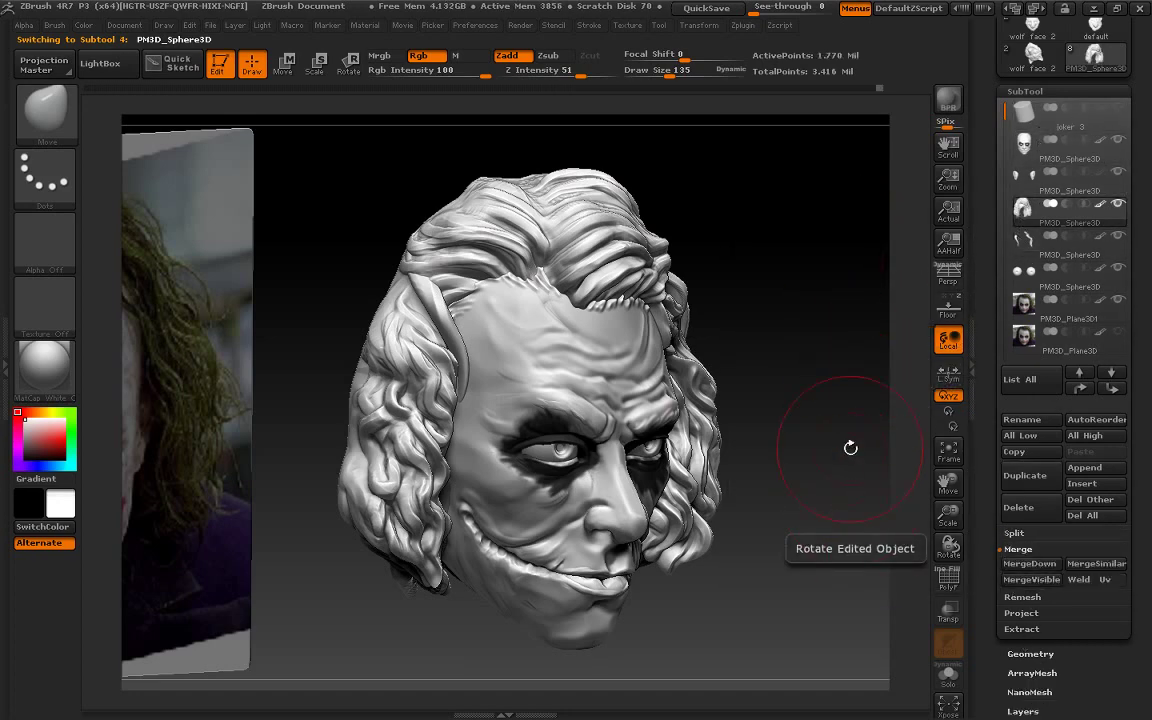
left_click_drag(850, 448, 545, 327)
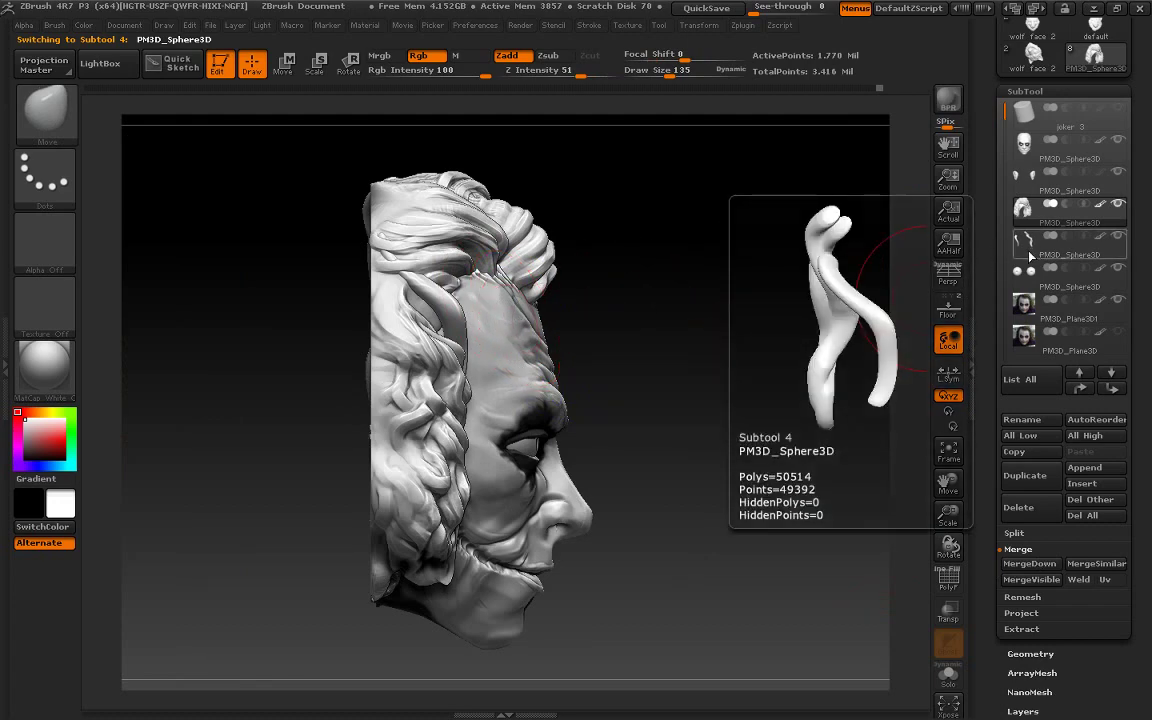
left_click(1030, 564)
left_click(826, 598)
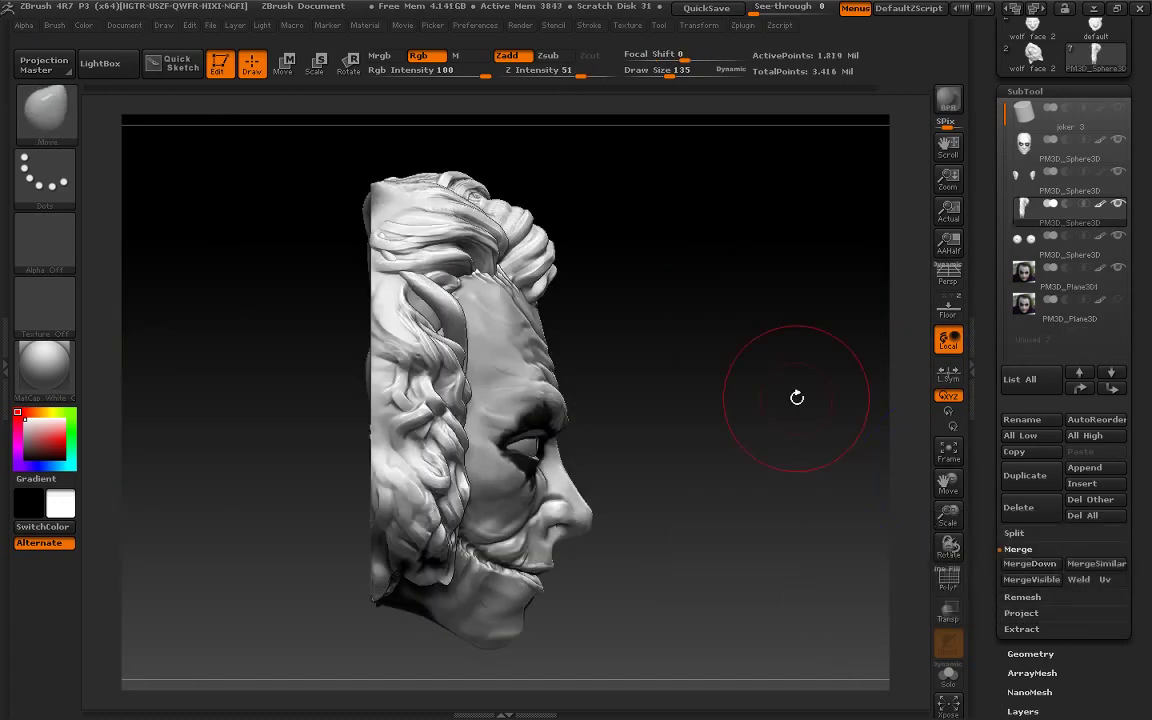
key("ctrl")
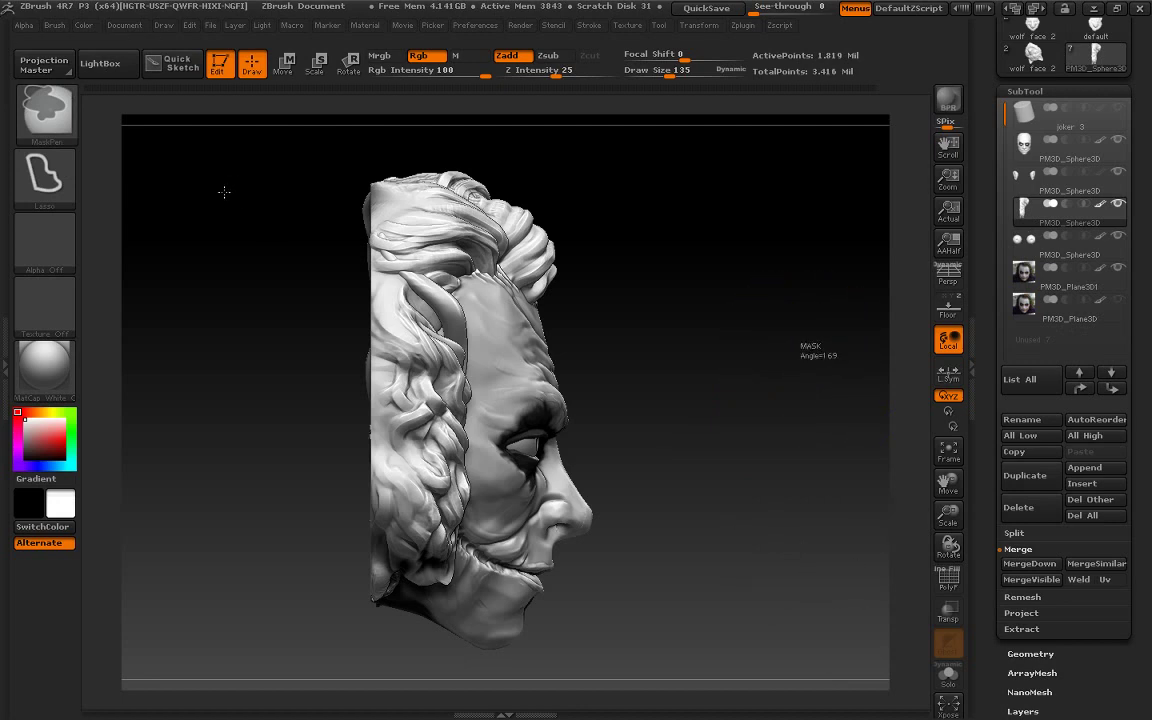
Build up clay on the side hair with ClayBuildup, then reduce draw size to 37
left_click(45, 112)
left_click(270, 116)
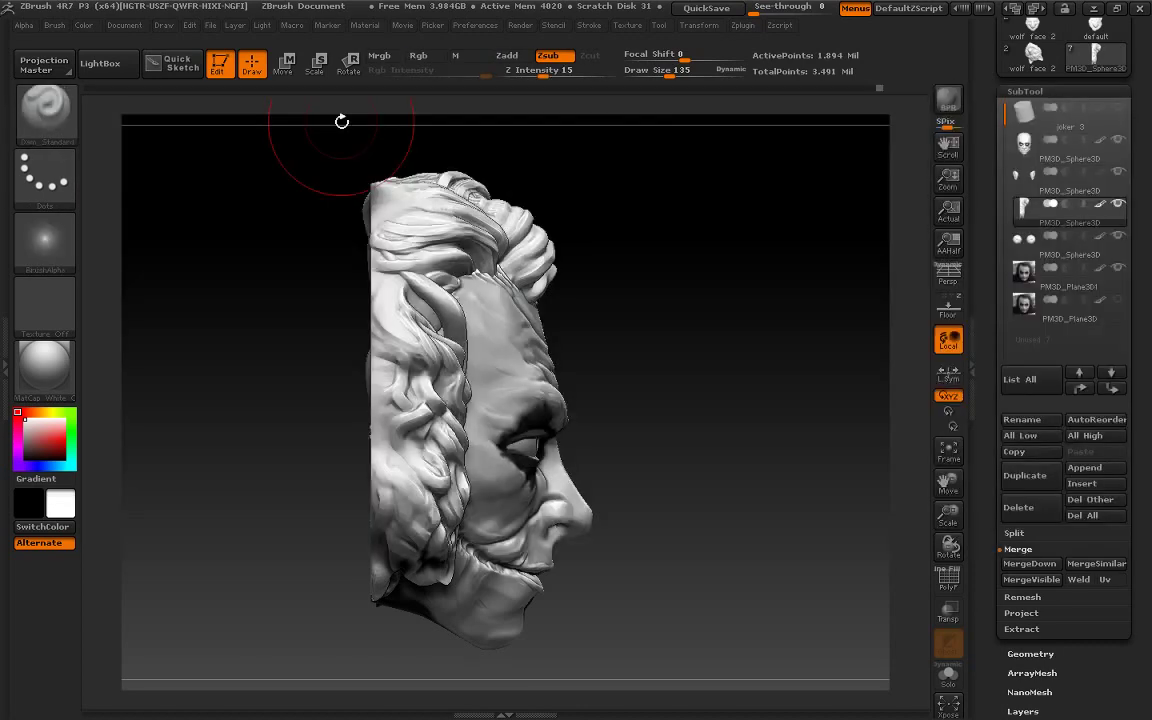
left_click_drag(670, 63, 656, 68)
left_click_drag(112, 580, 115, 400)
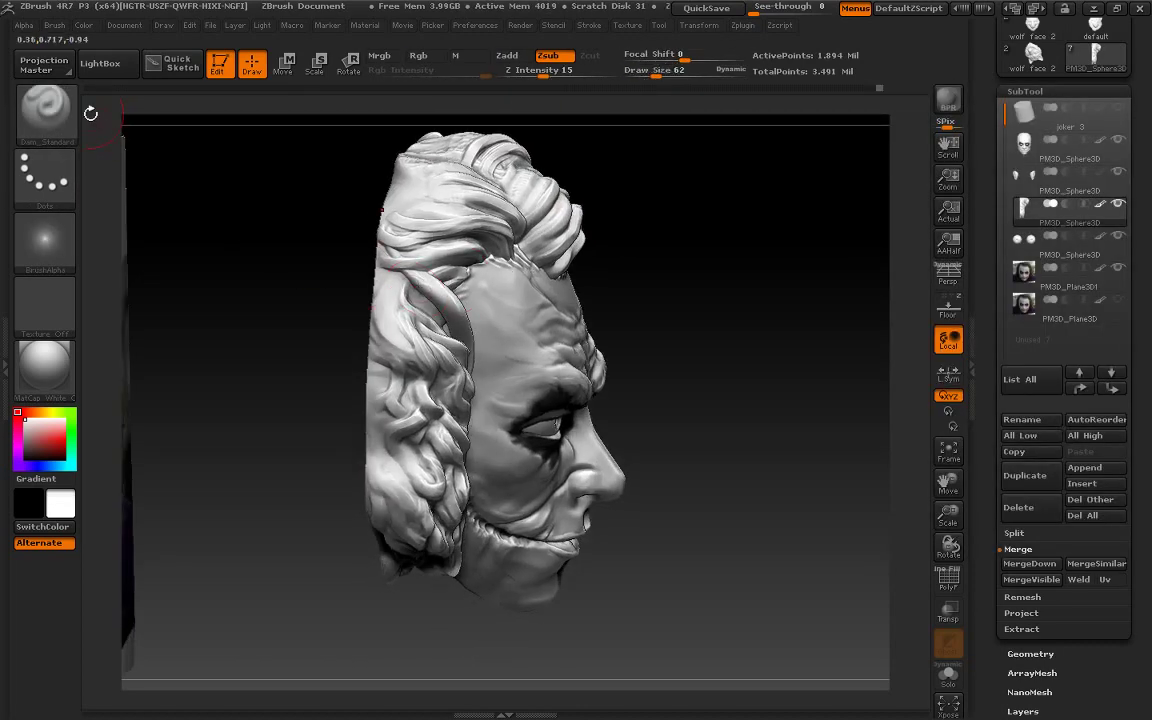
left_click(45, 105)
left_click(195, 125)
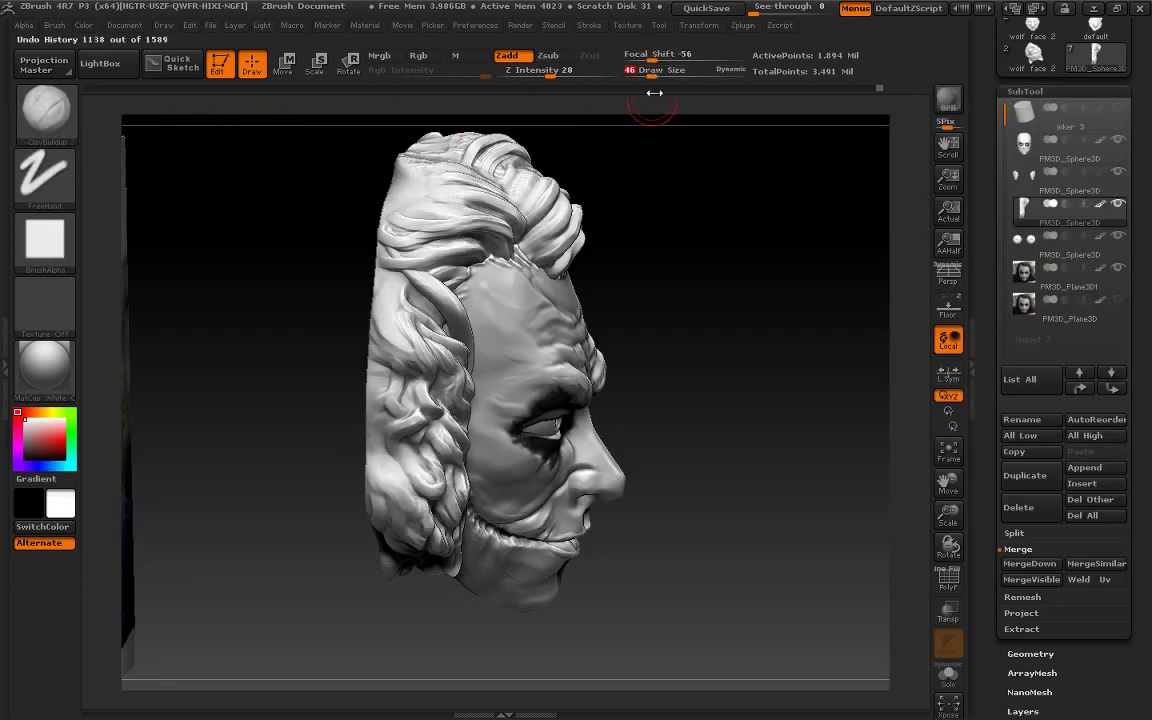
mouse_move(424, 261)
left_mouse_down()
mouse_move(410, 282)
mouse_move(392, 265)
mouse_move(411, 270)
mouse_move(388, 290)
mouse_move(438, 306)
left_mouse_up()
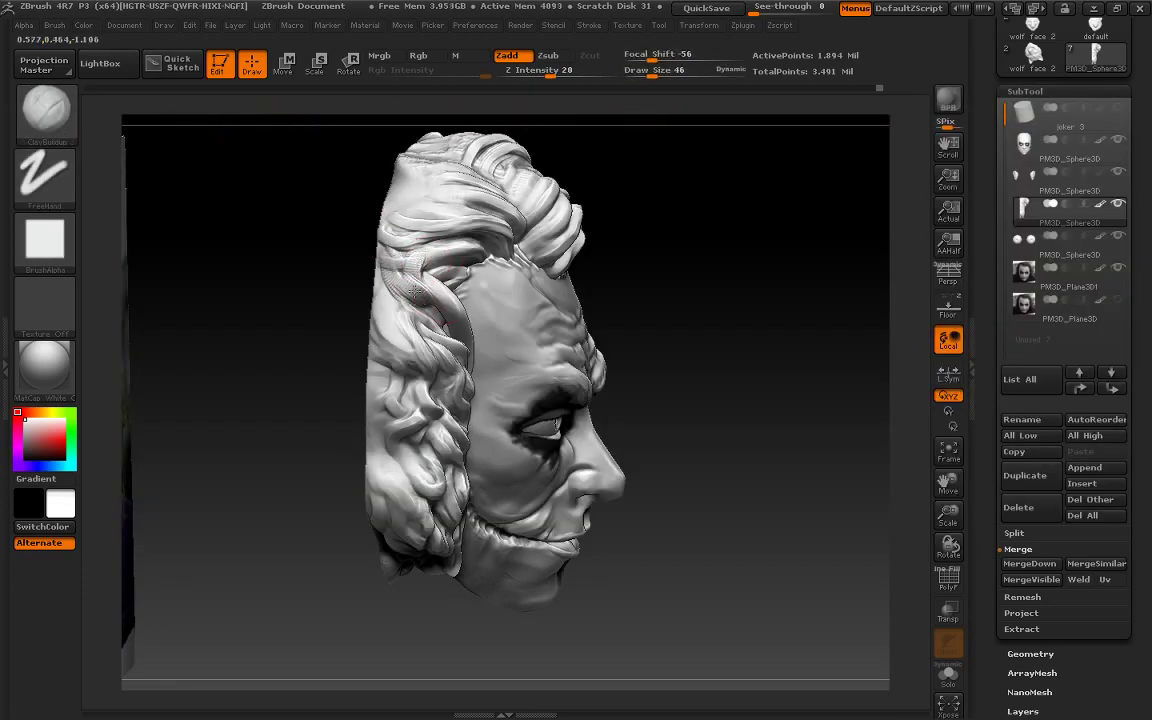
mouse_move(650, 300)
left_mouse_down()
mouse_move(741, 275)
mouse_move(828, 329)
left_mouse_up()
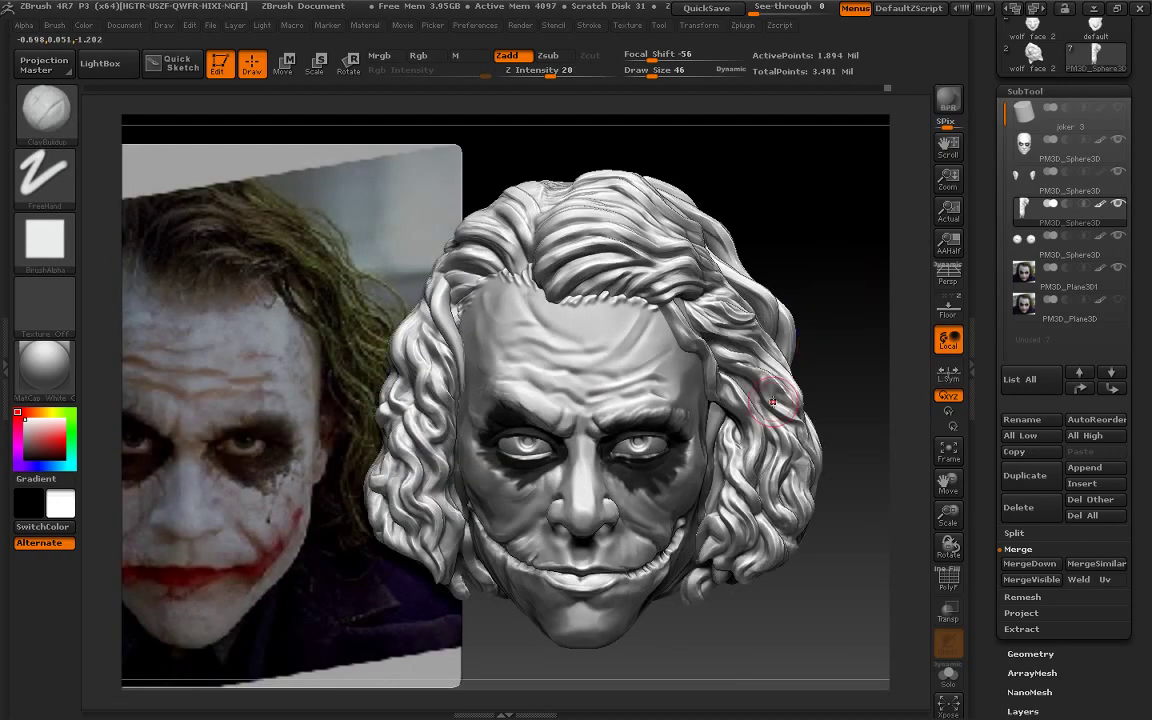
left_click_drag(656, 70, 628, 94)
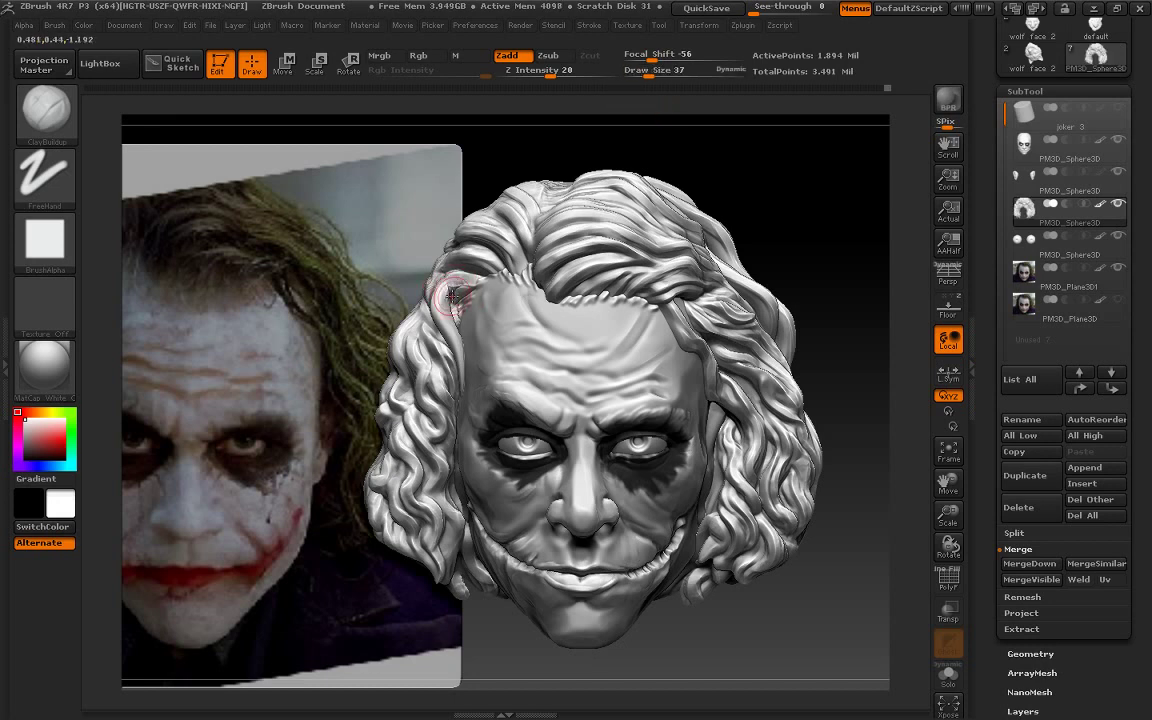
Reframe the head and reference photo and switch to the monster cutter brush
key("ctrl")
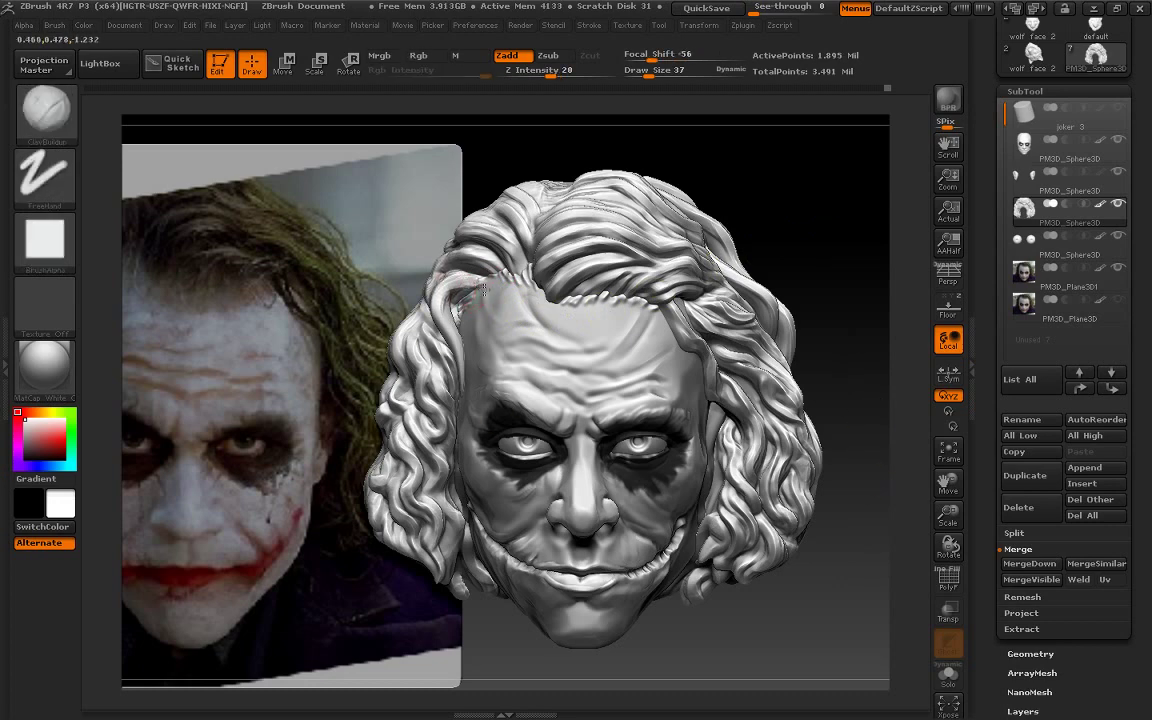
left_click_drag(948, 484, 982, 468)
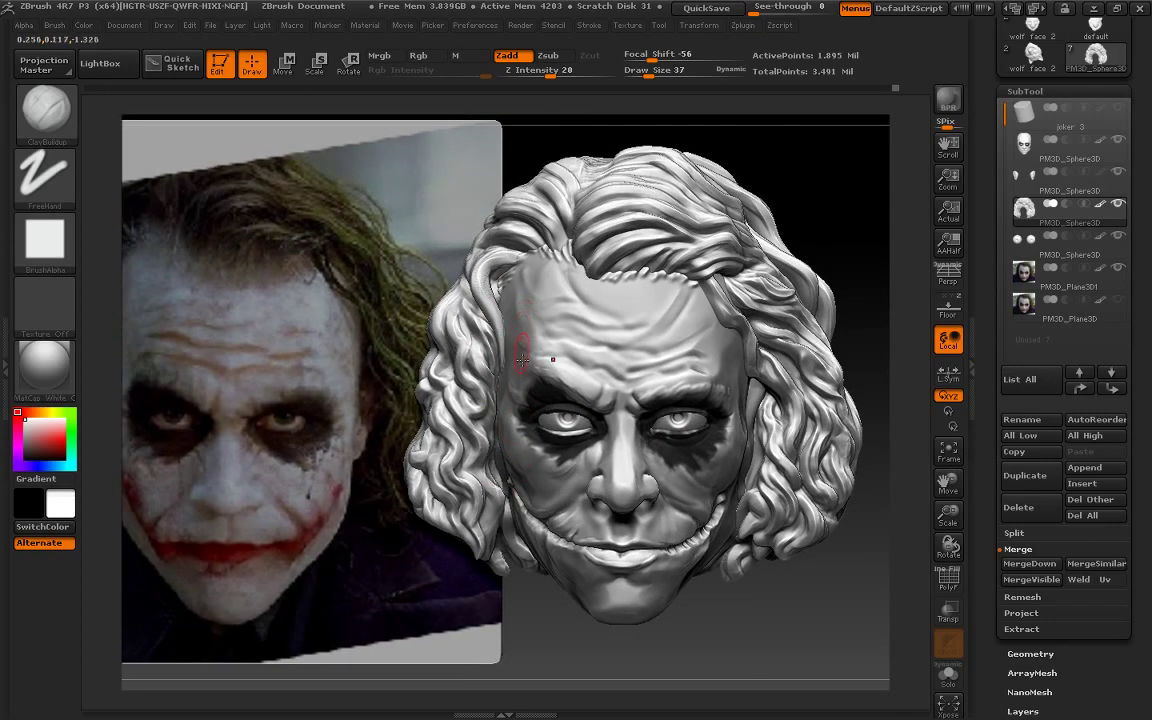
mouse_move(565, 150)
left_mouse_down()
mouse_move(562, 195)
mouse_move(497, 289)
left_mouse_up()
left_click(45, 108)
left_click(336, 170)
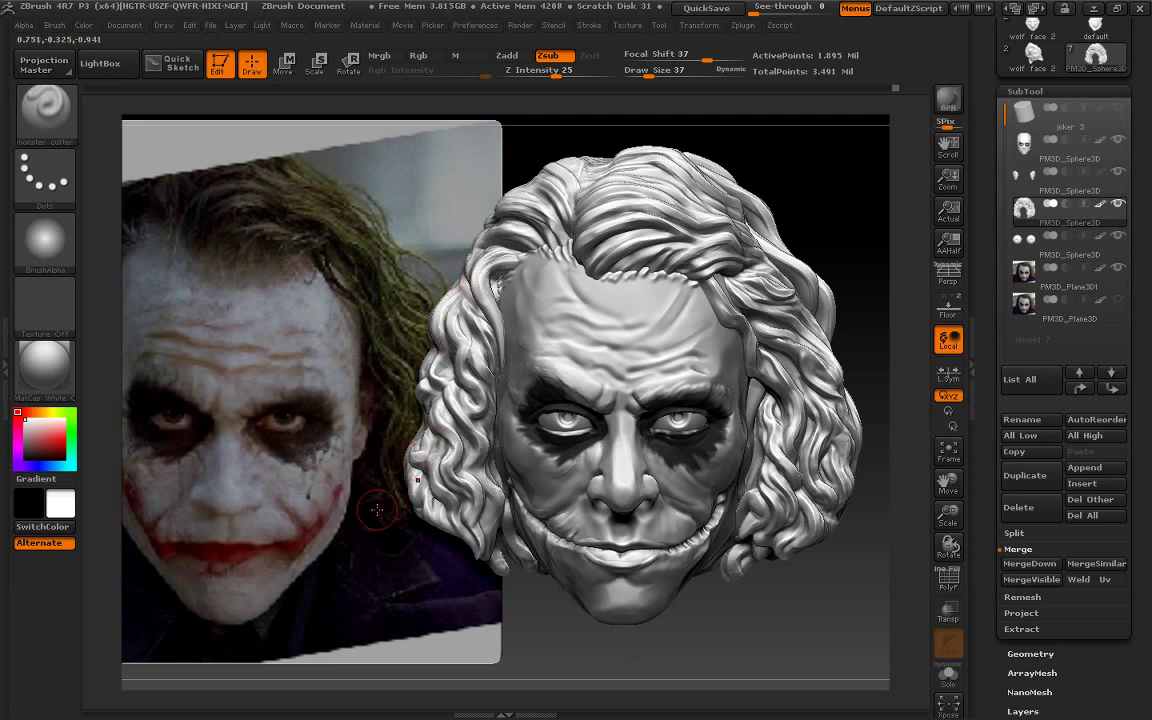
Frame a close-up of the hair and select the ClayBuildup brush
left_click_drag(828, 676, 902, 688, "ctrl")
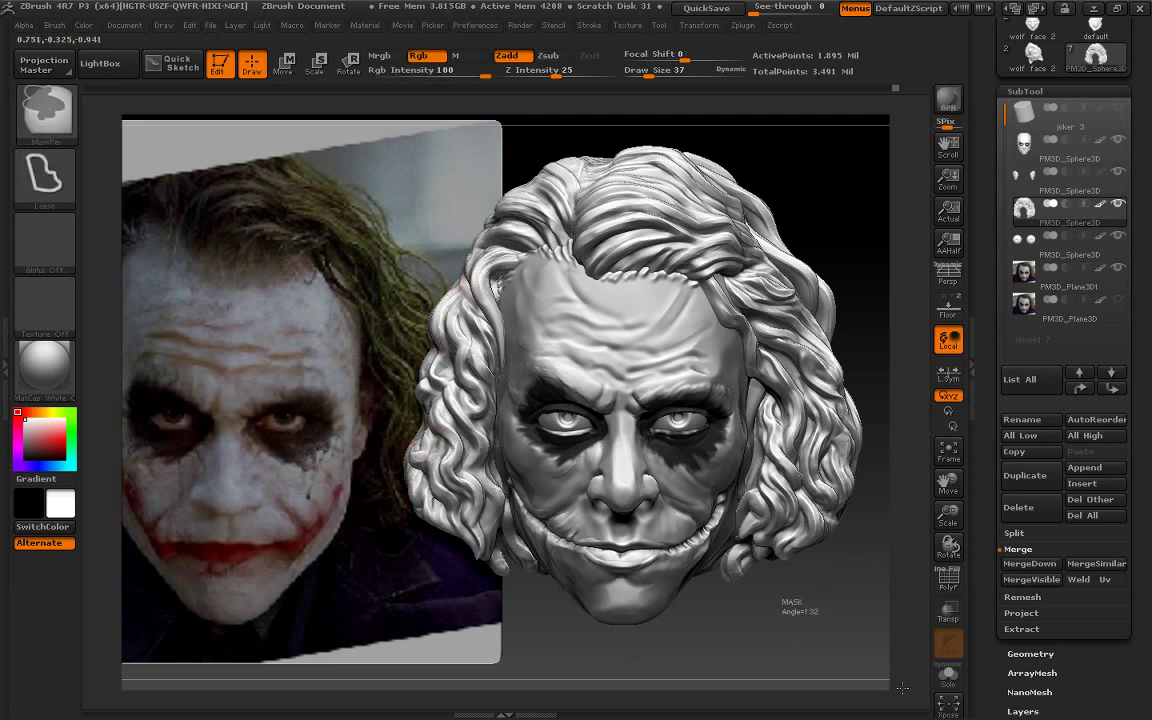
left_click_drag(911, 545, 895, 543)
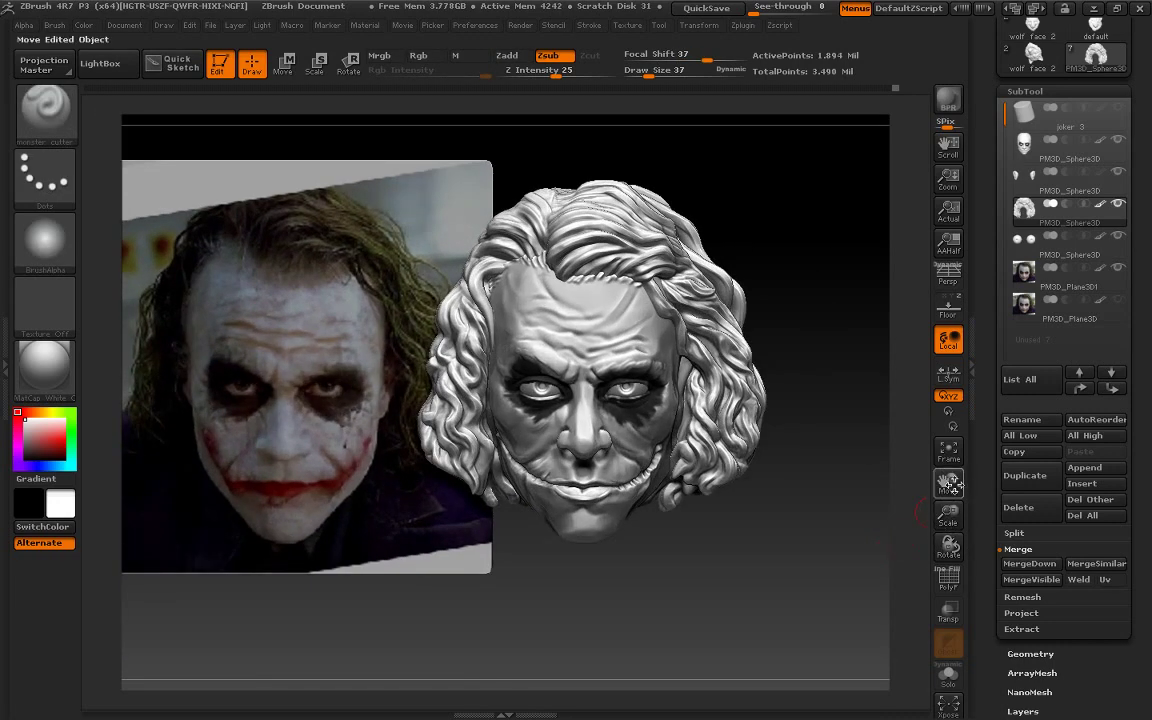
left_click_drag(948, 515, 950, 528)
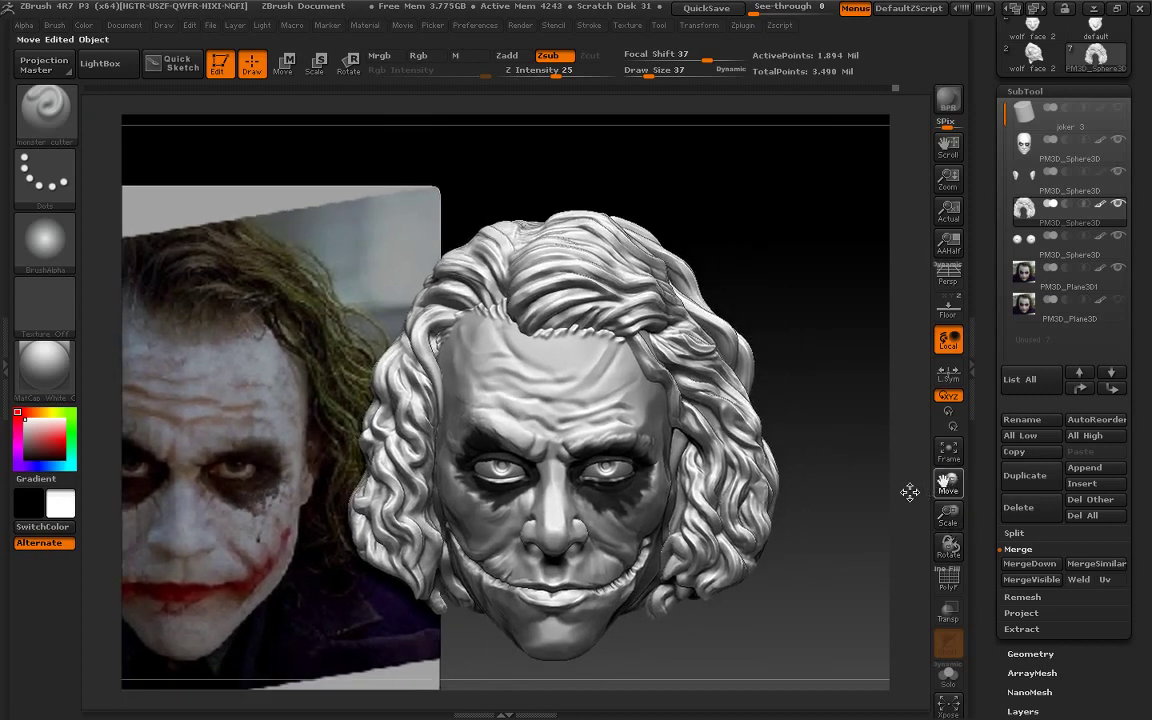
left_click_drag(908, 489, 816, 438)
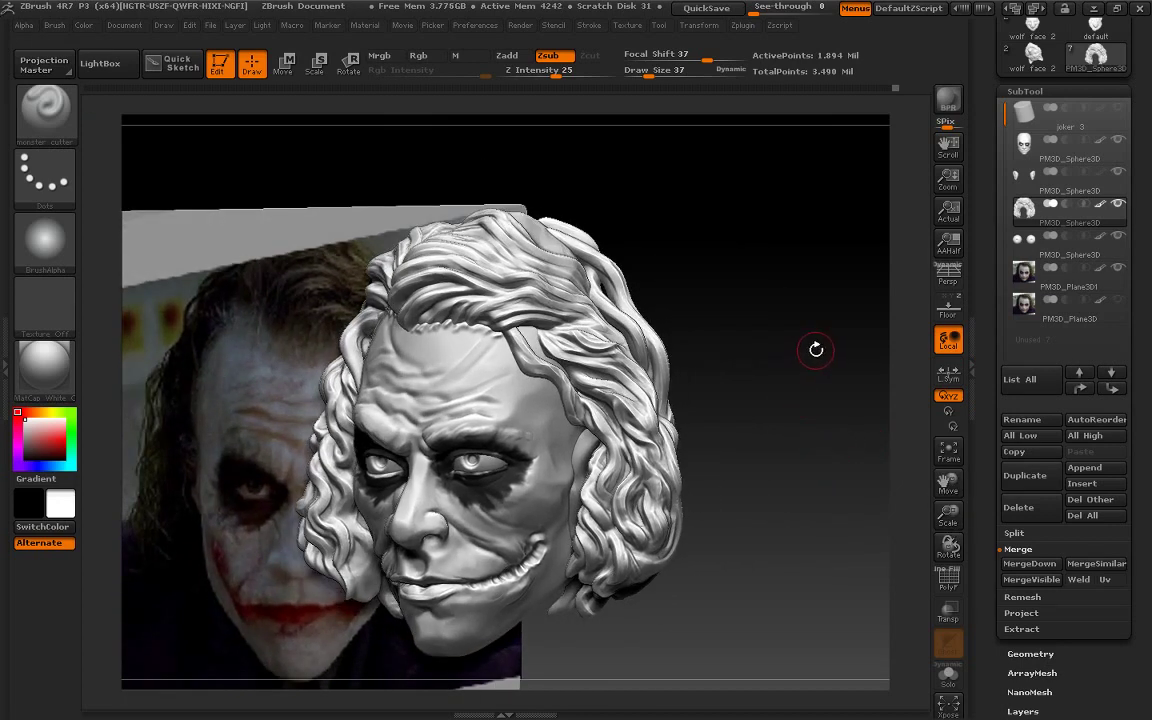
left_click_drag(816, 349, 674, 353)
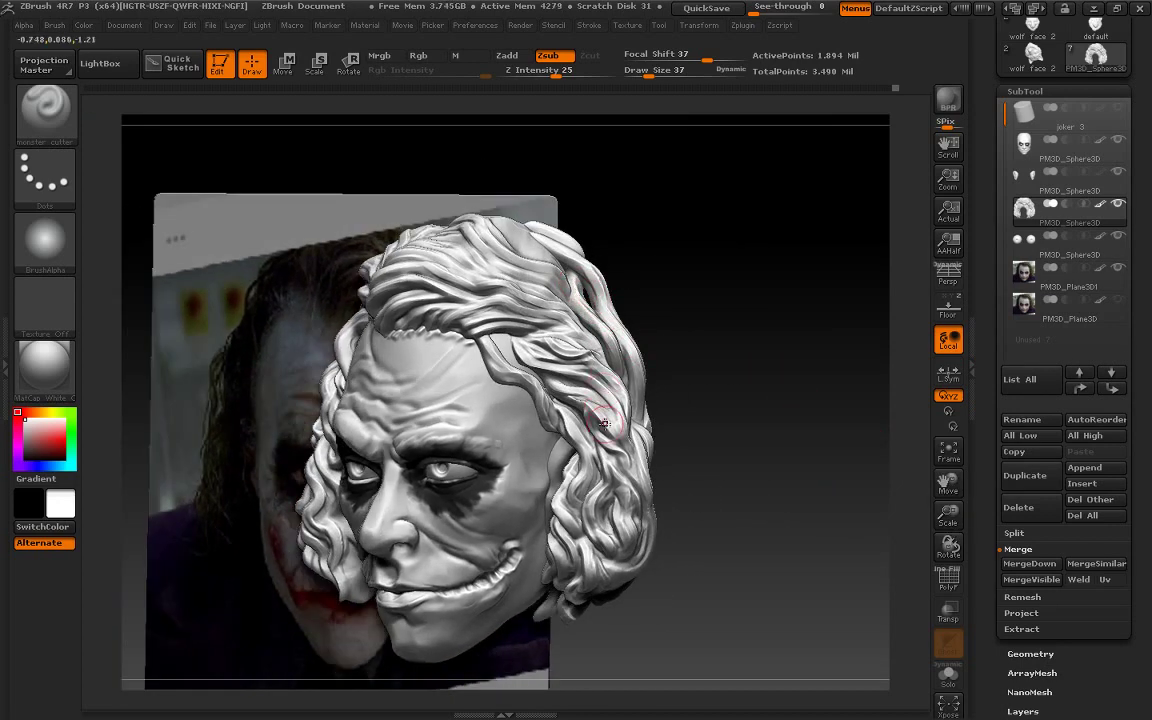
left_click_drag(944, 492, 950, 520)
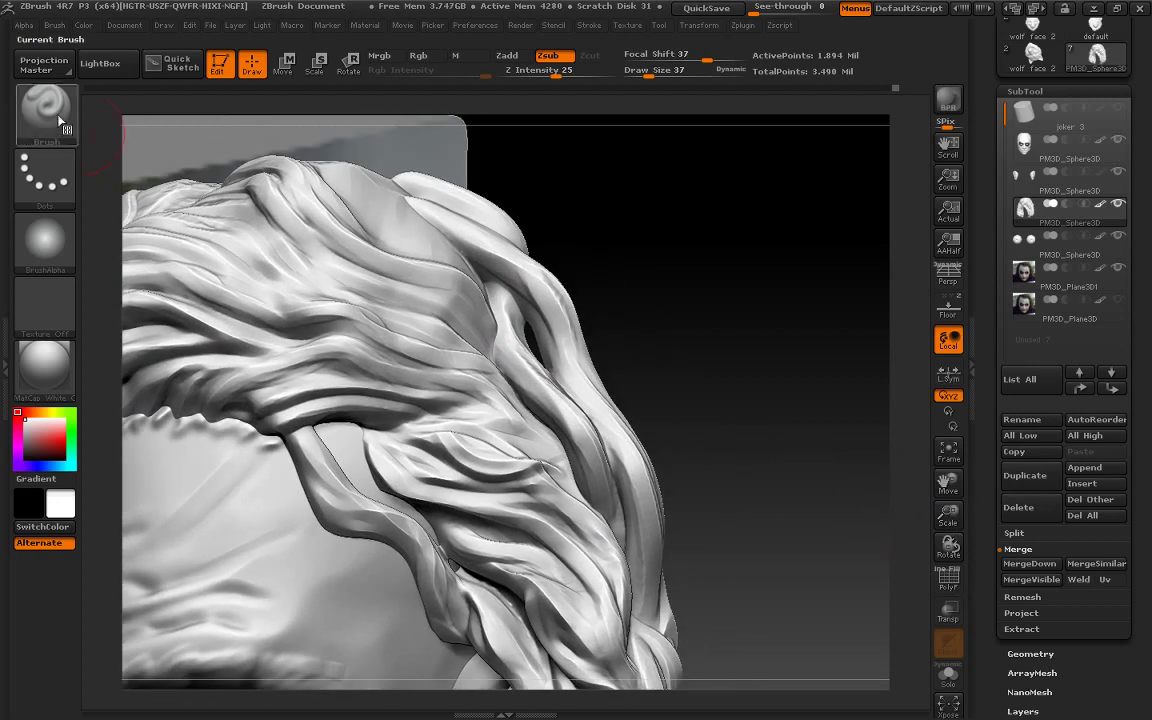
left_click(45, 108)
left_click(195, 128)
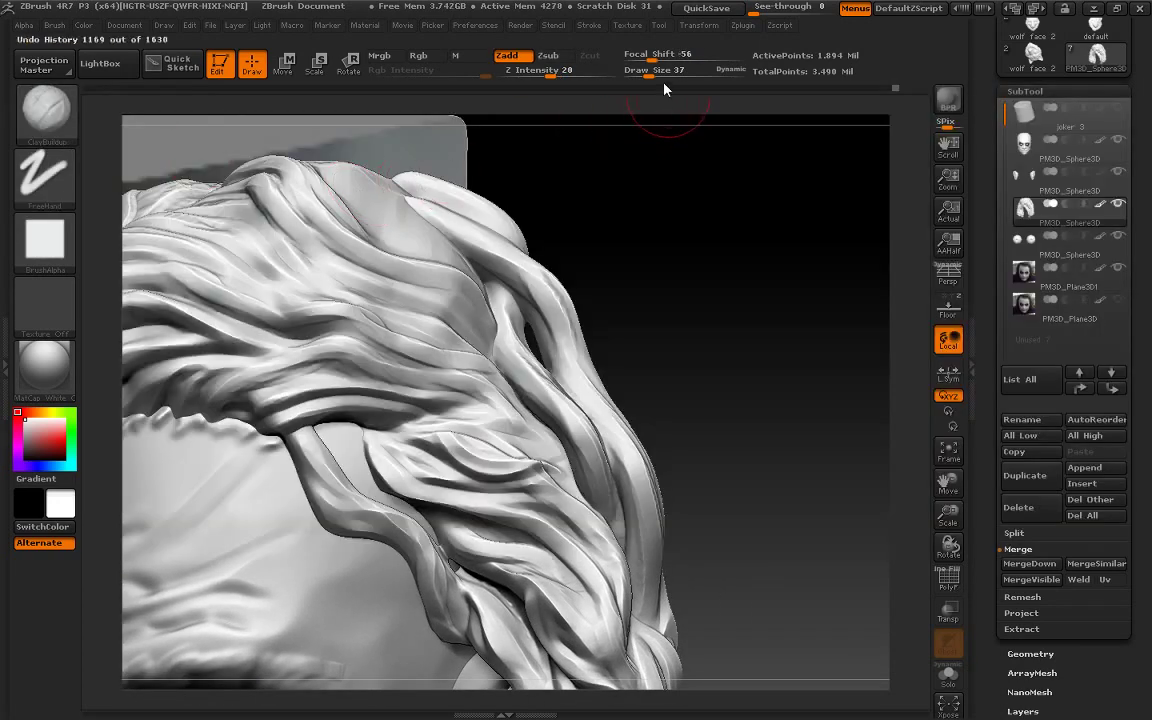
Build up new strand ridges across the upper hair band, extending them downward
mouse_move(633, 231)
left_mouse_down()
mouse_move(496, 309)
mouse_move(476, 296)
mouse_move(470, 309)
mouse_move(514, 358)
mouse_move(430, 275)
mouse_move(520, 350)
left_mouse_up()
mouse_move(689, 345)
left_mouse_down()
mouse_move(463, 303)
mouse_move(499, 348)
left_mouse_up()
mouse_move(823, 231)
left_mouse_down()
mouse_move(390, 185)
mouse_move(515, 280)
mouse_move(395, 185)
mouse_move(485, 255)
left_mouse_up()
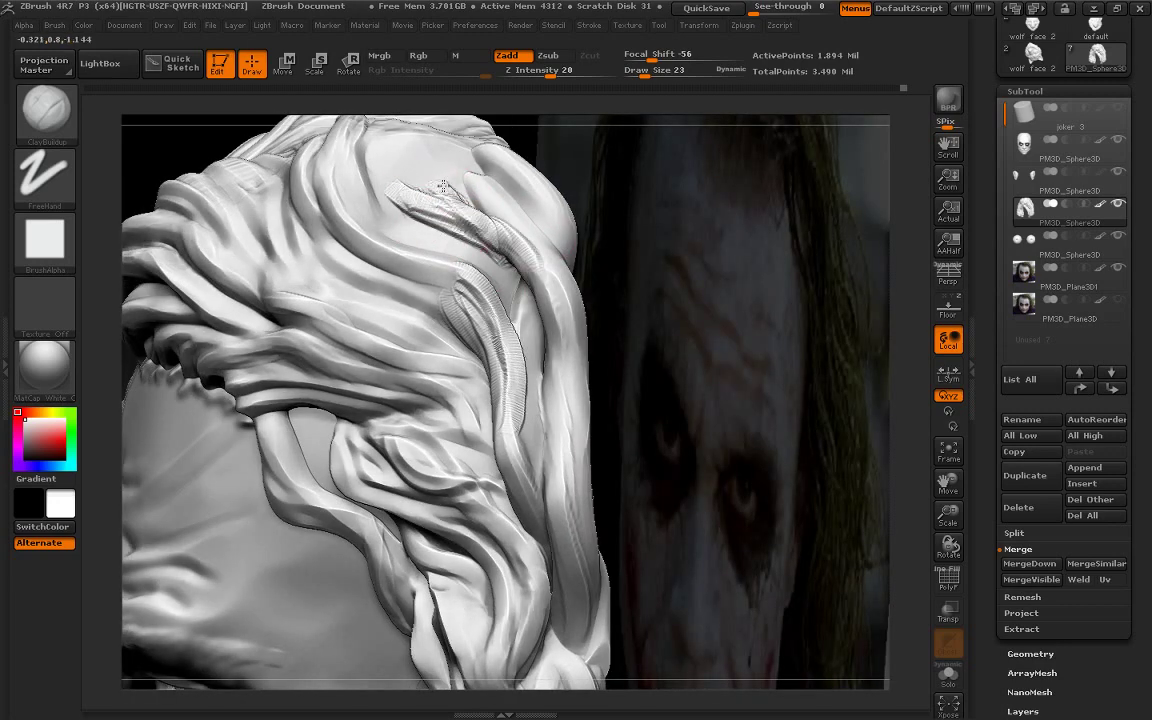
mouse_move(380, 170)
left_mouse_down()
mouse_move(460, 200)
mouse_move(468, 250)
mouse_move(460, 235)
left_mouse_up()
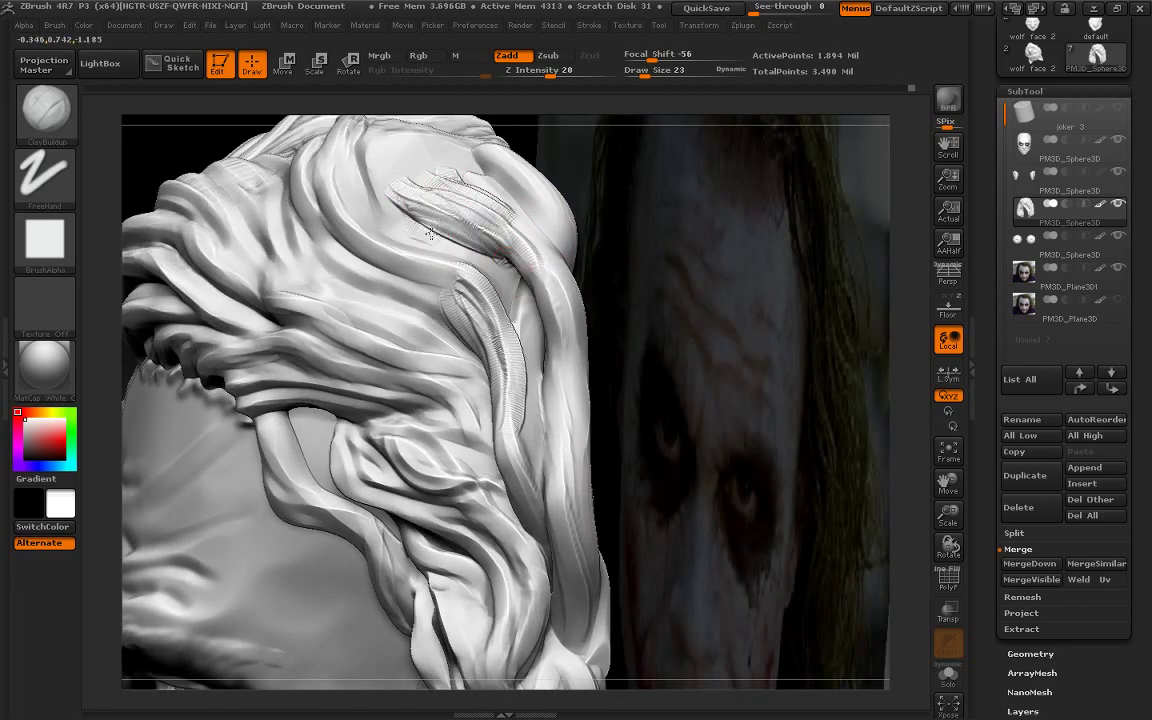
left_click_drag(380, 200, 526, 287)
left_click_drag(445, 218, 480, 276)
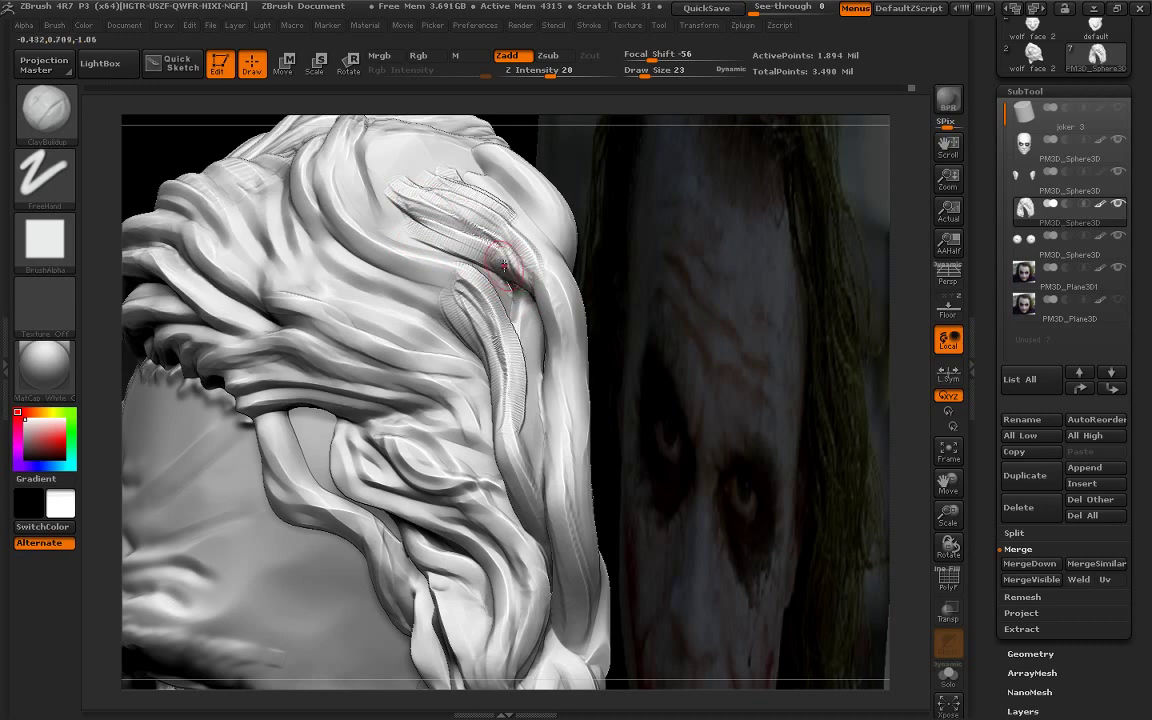
left_click_drag(438, 215, 505, 288)
left_click_drag(415, 165, 505, 290)
left_click_drag(862, 436, 445, 383)
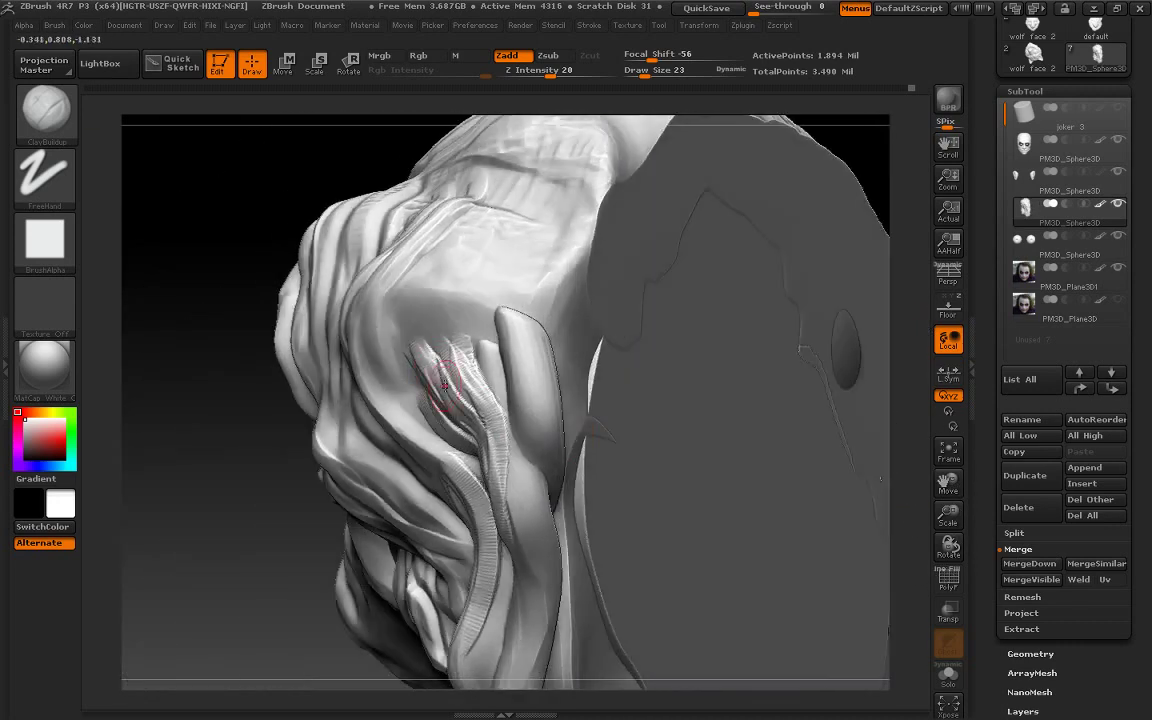
mouse_move(400, 320)
left_mouse_down()
mouse_move(458, 440)
mouse_move(432, 420)
left_mouse_up()
left_click_drag(400, 345, 475, 472)
left_click_drag(440, 305, 458, 420)
left_click_drag(400, 255, 460, 335)
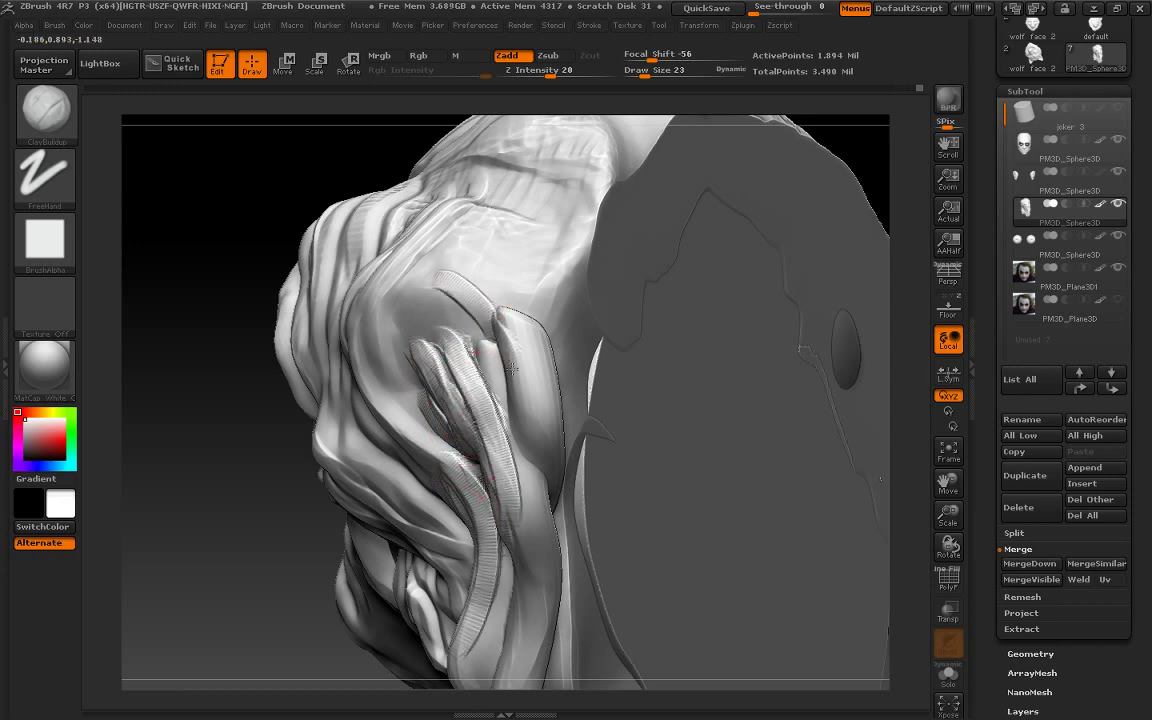
mouse_move(425, 235)
left_mouse_down()
mouse_move(468, 345)
mouse_move(503, 363)
left_mouse_up()
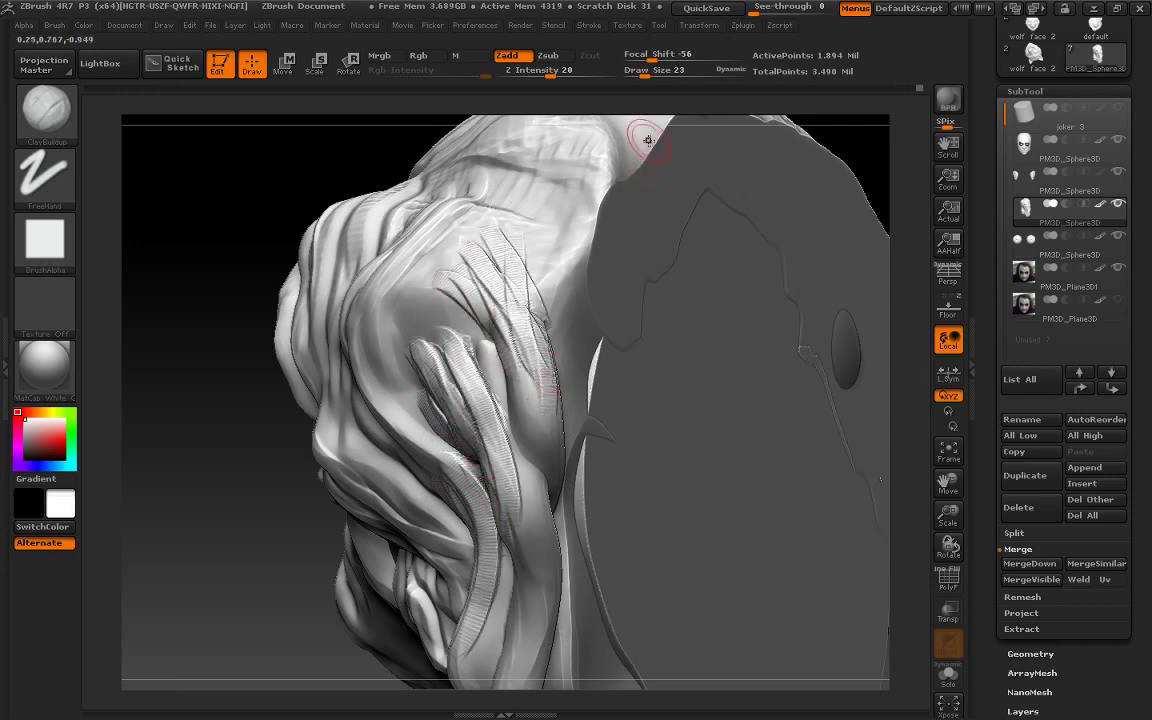
Raise draw size to 32 and add thicker strands across the hair band
left_click_drag(640, 72, 655, 73)
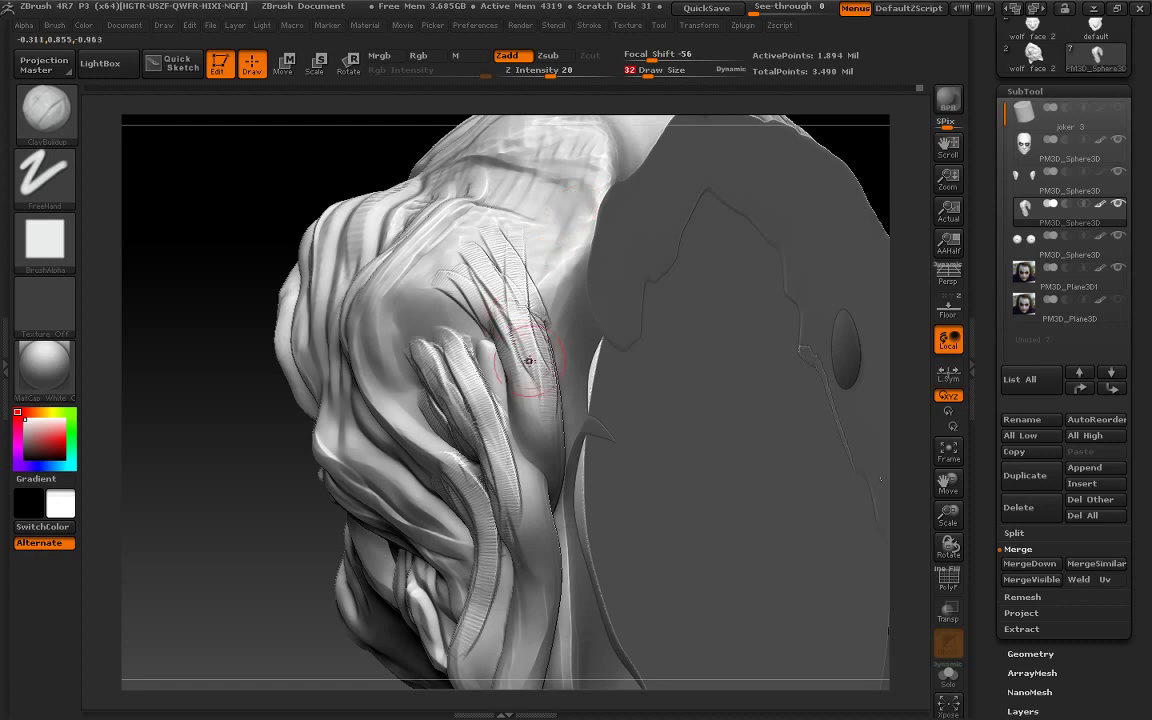
left_click_drag(478, 180, 455, 335)
left_click_drag(495, 220, 545, 330)
left_click_drag(560, 239, 550, 290)
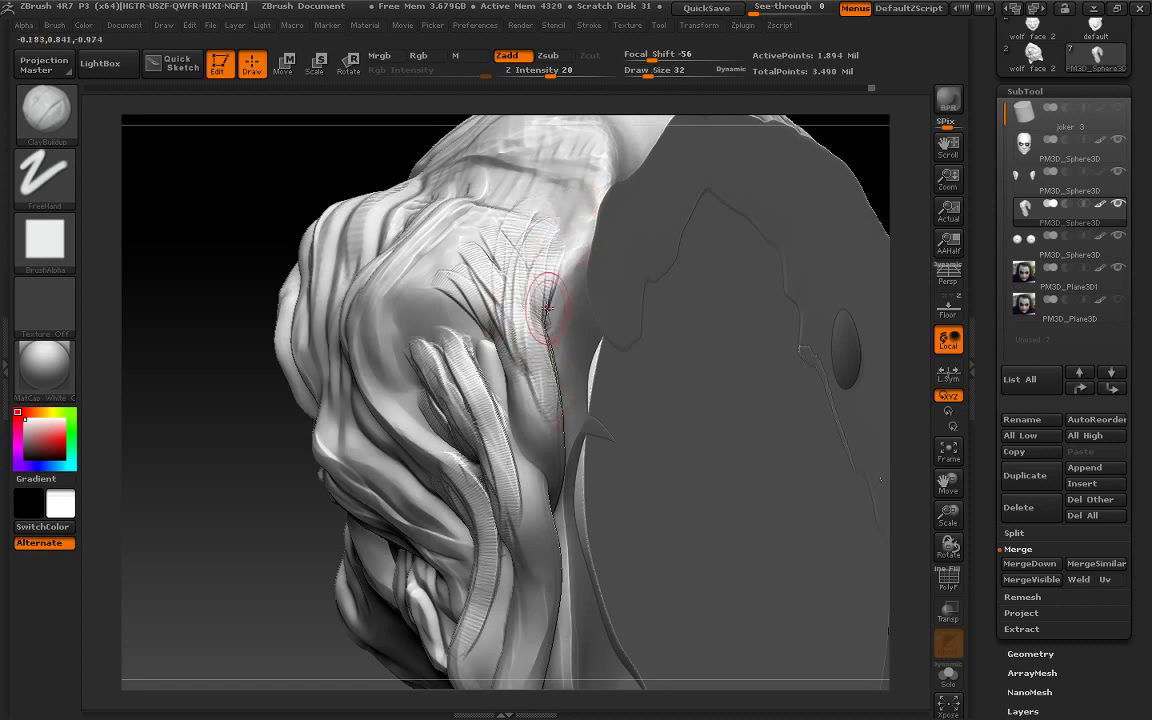
left_click_drag(550, 239, 563, 298)
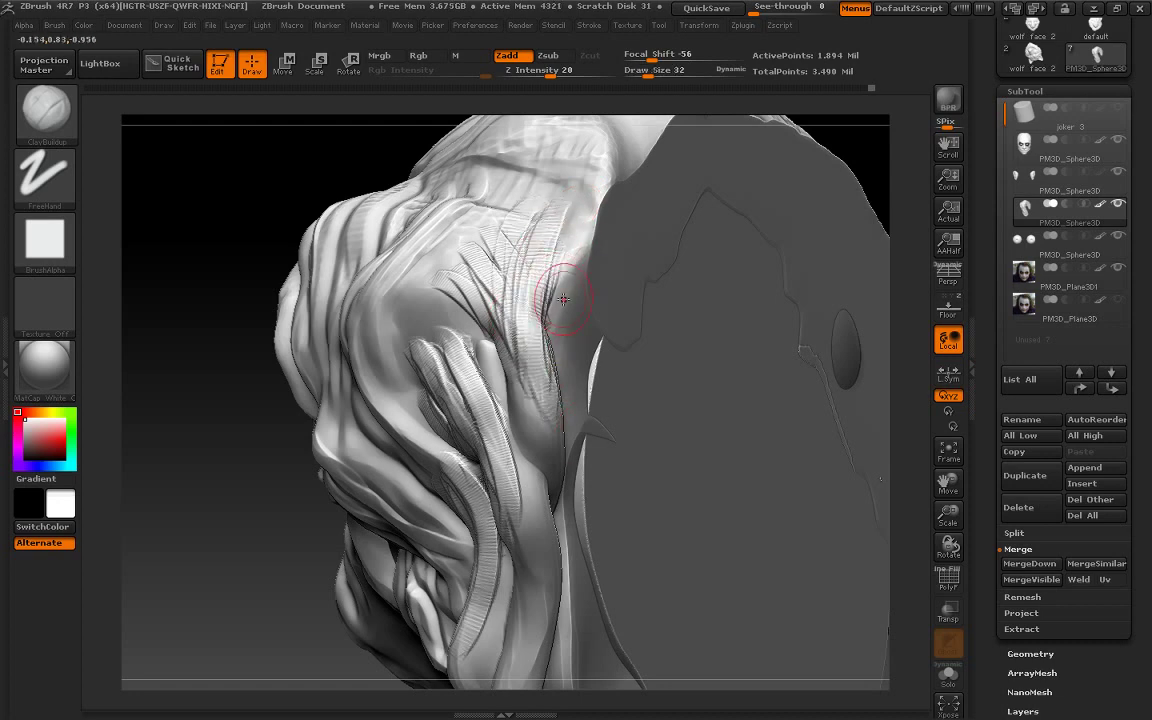
left_click_drag(530, 220, 505, 285)
left_click_drag(440, 205, 450, 355)
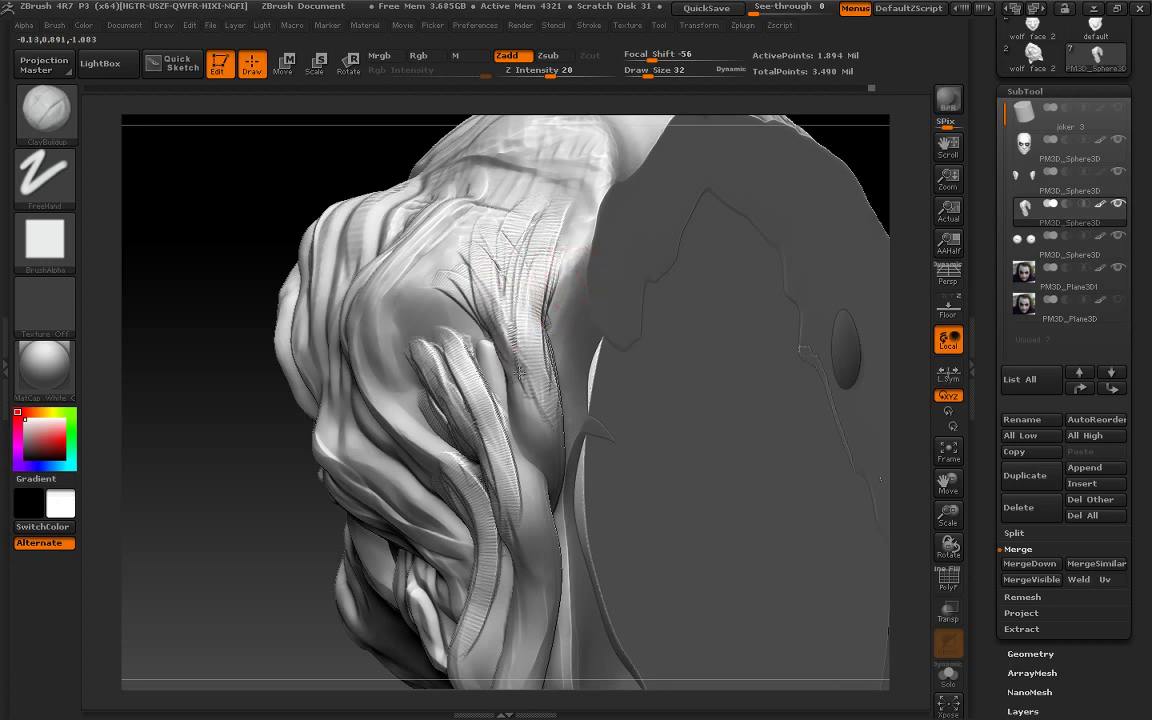
left_click_drag(435, 235, 470, 290)
left_click_drag(470, 205, 565, 405)
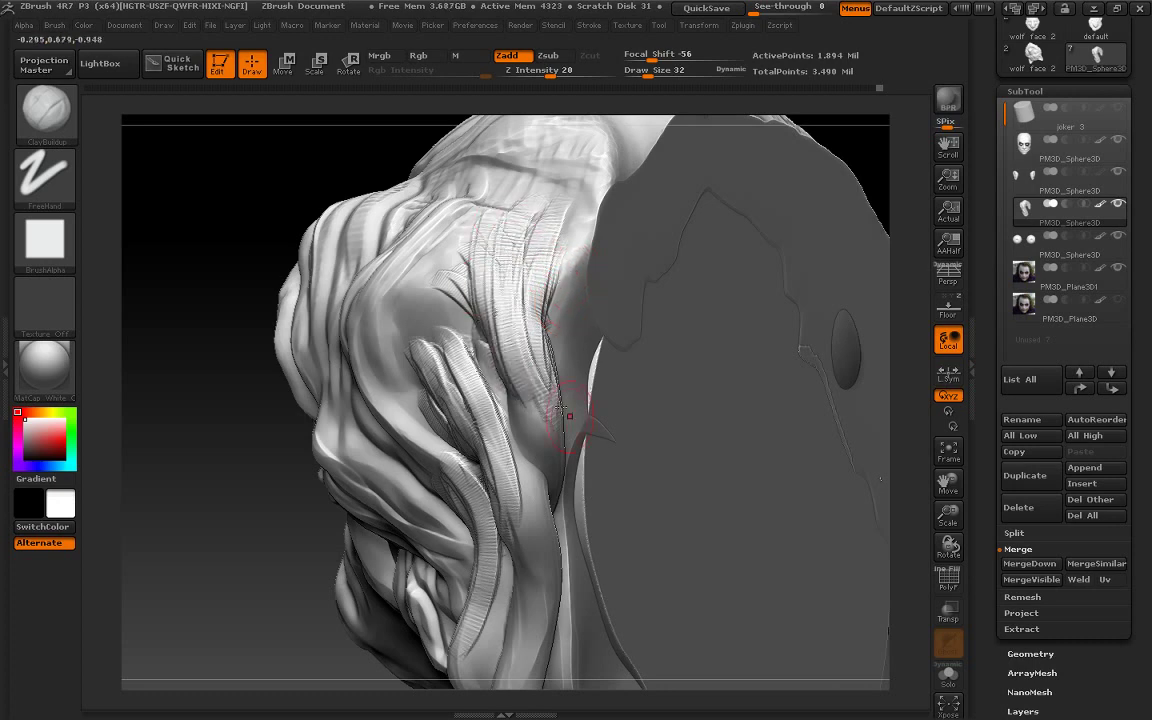
left_click_drag(450, 225, 430, 345)
mouse_move(445, 225)
left_mouse_down()
mouse_move(440, 355)
mouse_move(470, 420)
left_mouse_up()
mouse_move(212, 465)
left_mouse_down()
mouse_move(850, 460)
mouse_move(938, 352)
left_mouse_up()
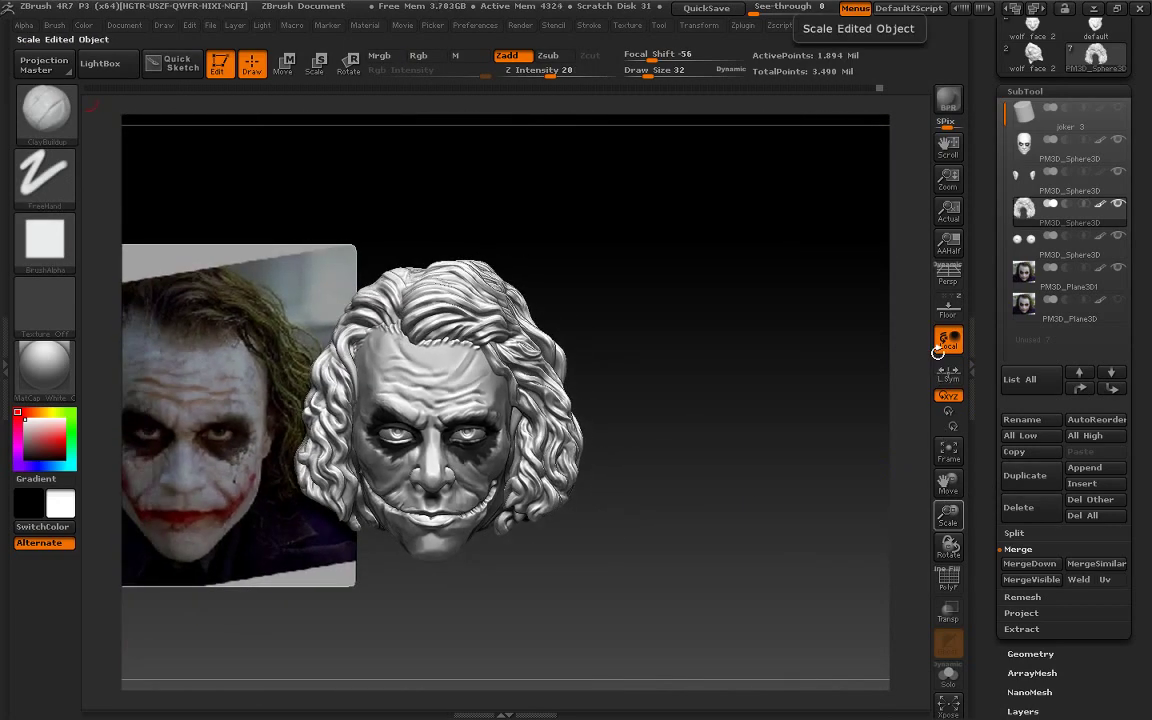
Clear the mask from the Joker head
left_click_drag(948, 515, 896, 703)
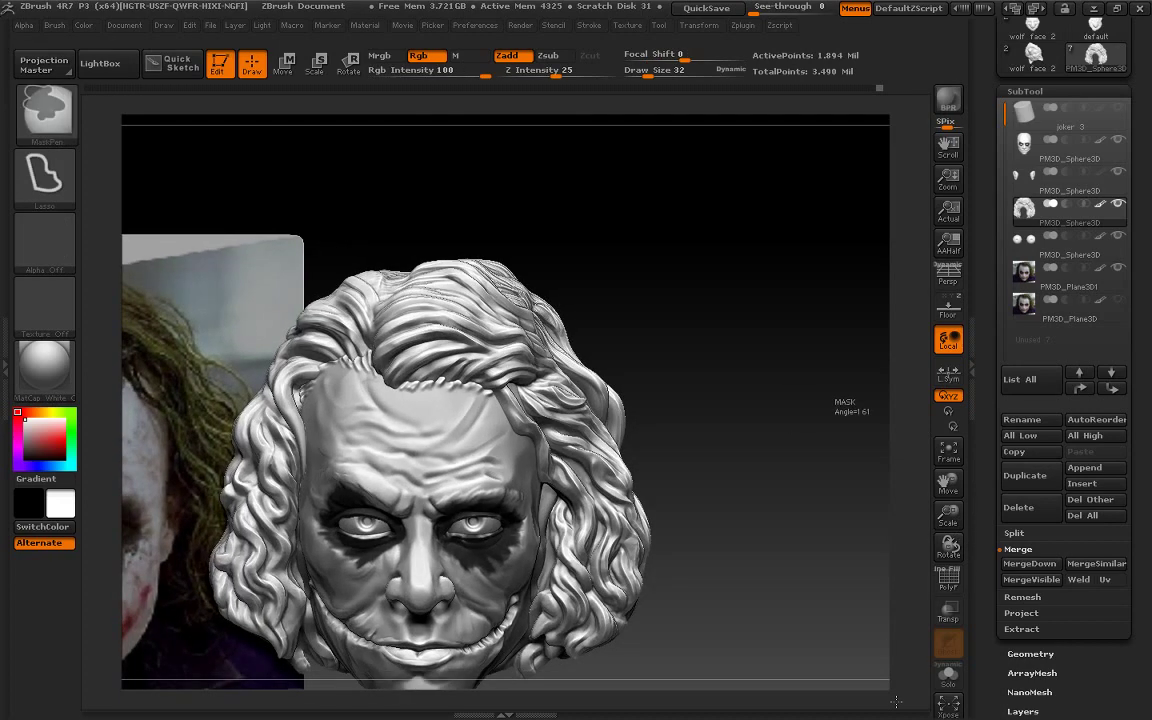
left_click_drag(862, 434, 845, 525)
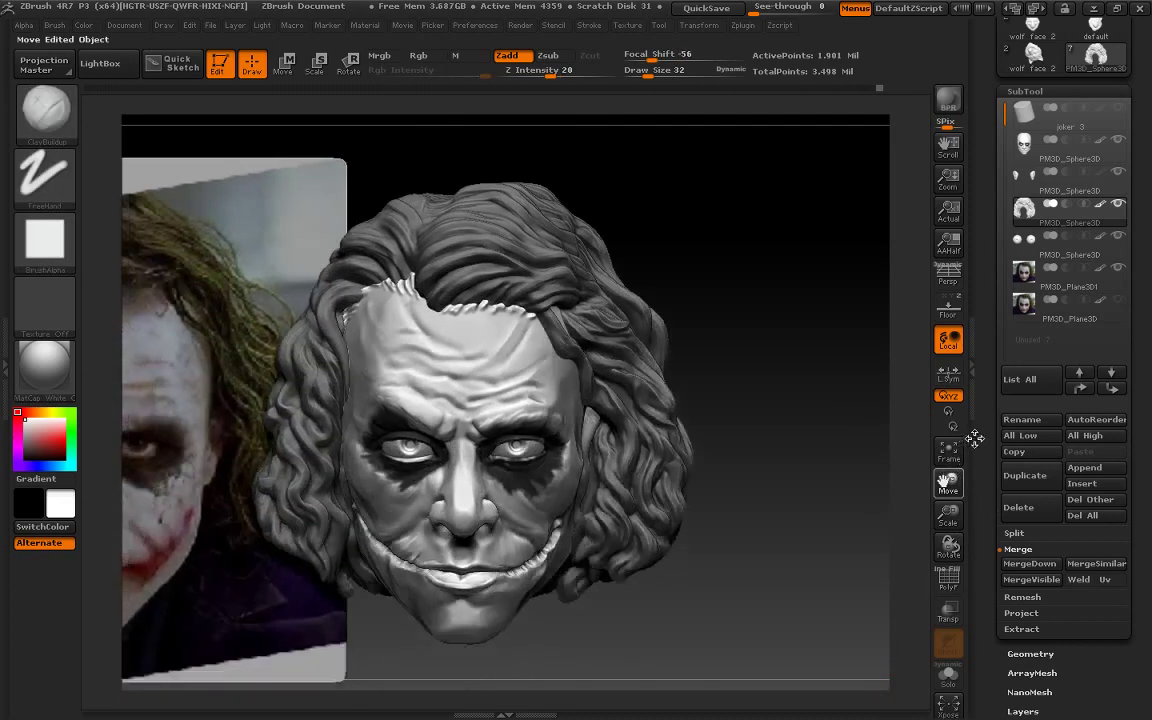
left_click(833, 540, "ctrl")
Add ClayBuildup strand detail to the hair along the top-left of the crown
left_click_drag(858, 425, 855, 520)
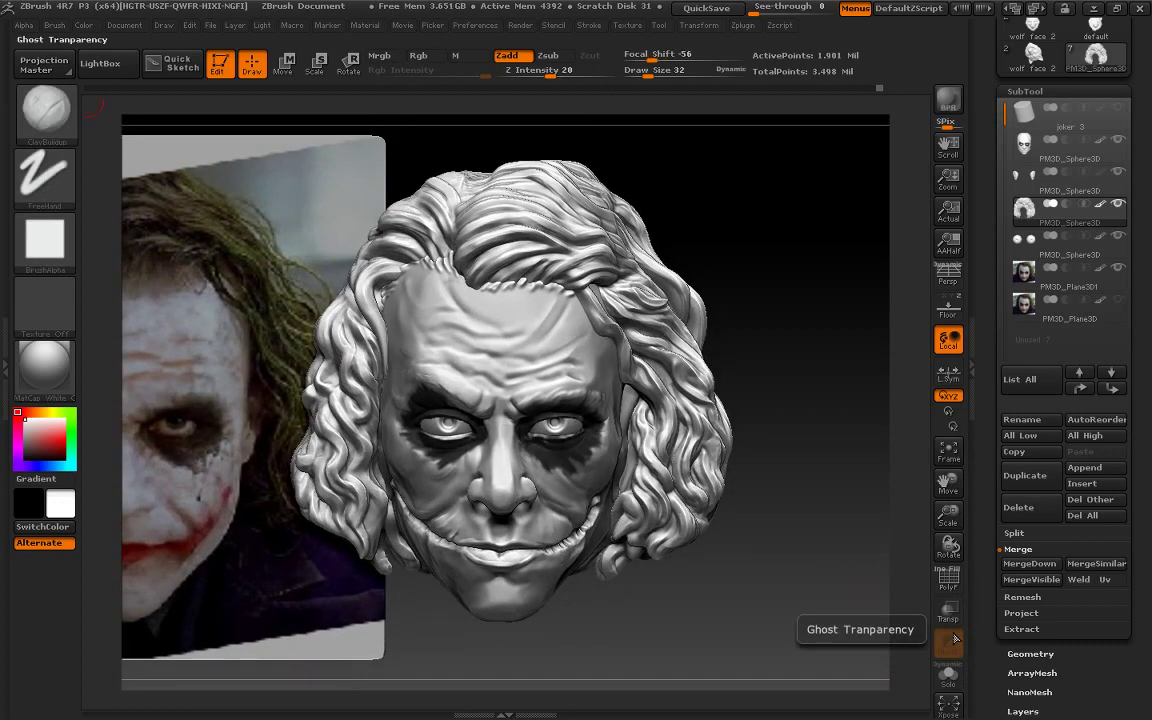
mouse_move(866, 432)
left_mouse_down()
mouse_move(877, 382)
mouse_move(870, 540)
left_mouse_up()
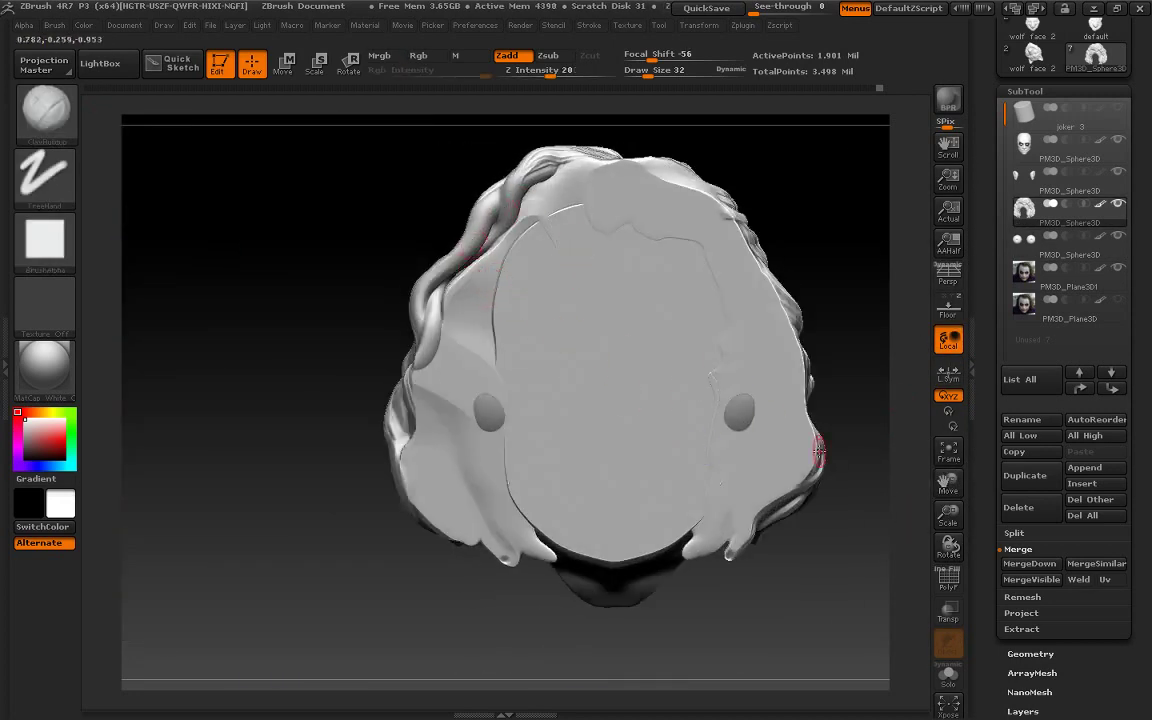
mouse_move(948, 515)
left_mouse_down()
mouse_move(946, 495)
mouse_move(880, 480)
left_mouse_up()
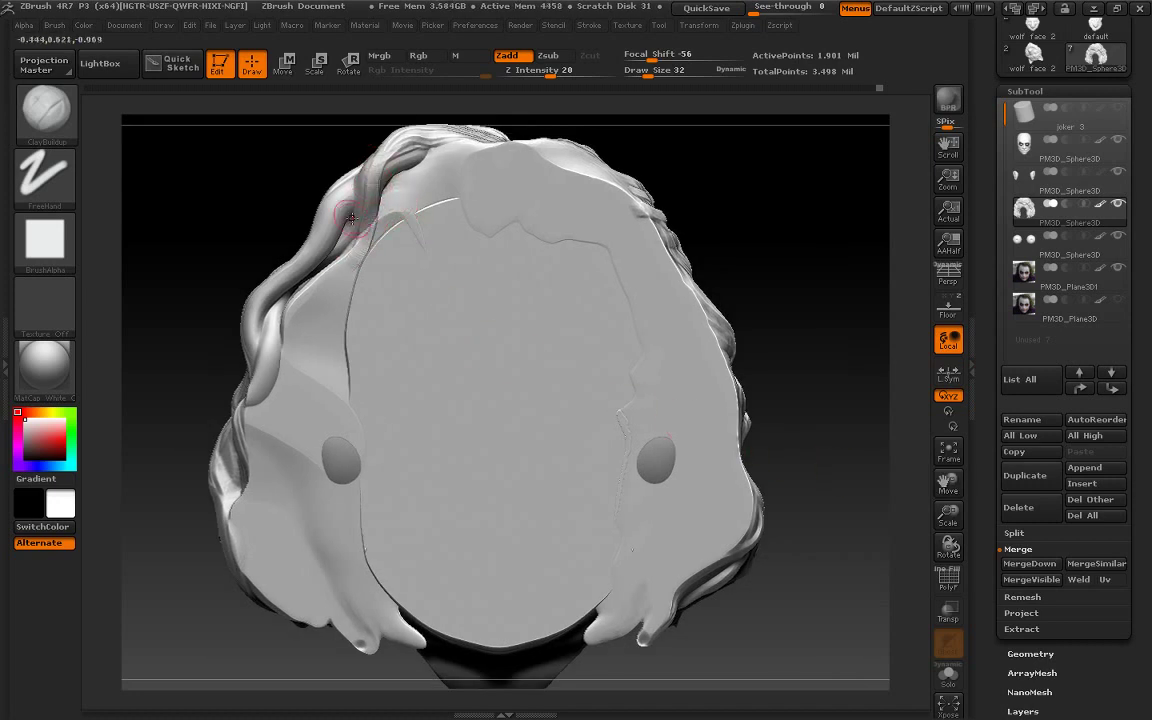
mouse_move(334, 210)
left_mouse_down()
mouse_move(355, 185)
mouse_move(242, 280)
mouse_move(267, 362)
mouse_move(245, 262)
mouse_move(320, 175)
mouse_move(450, 150)
mouse_move(448, 159)
left_mouse_up()
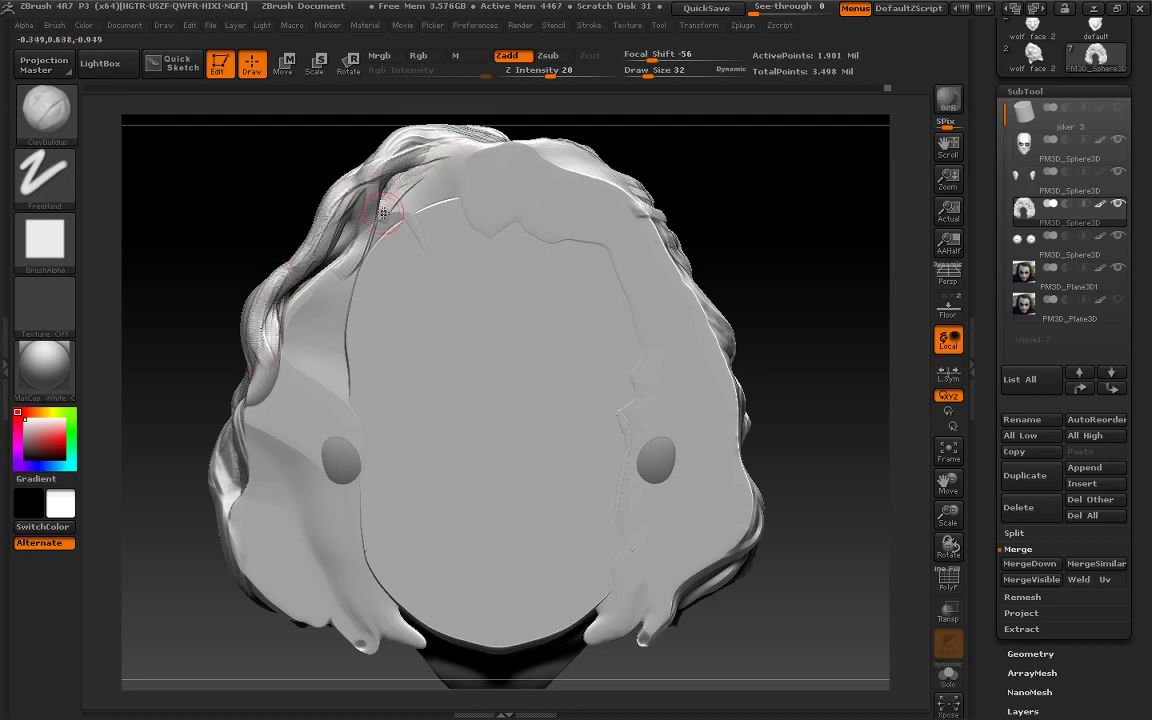
left_click_drag(340, 200, 450, 135)
Clear the mask again and review the head from profile and front views
left_click_drag(838, 298, 810, 465, "shift")
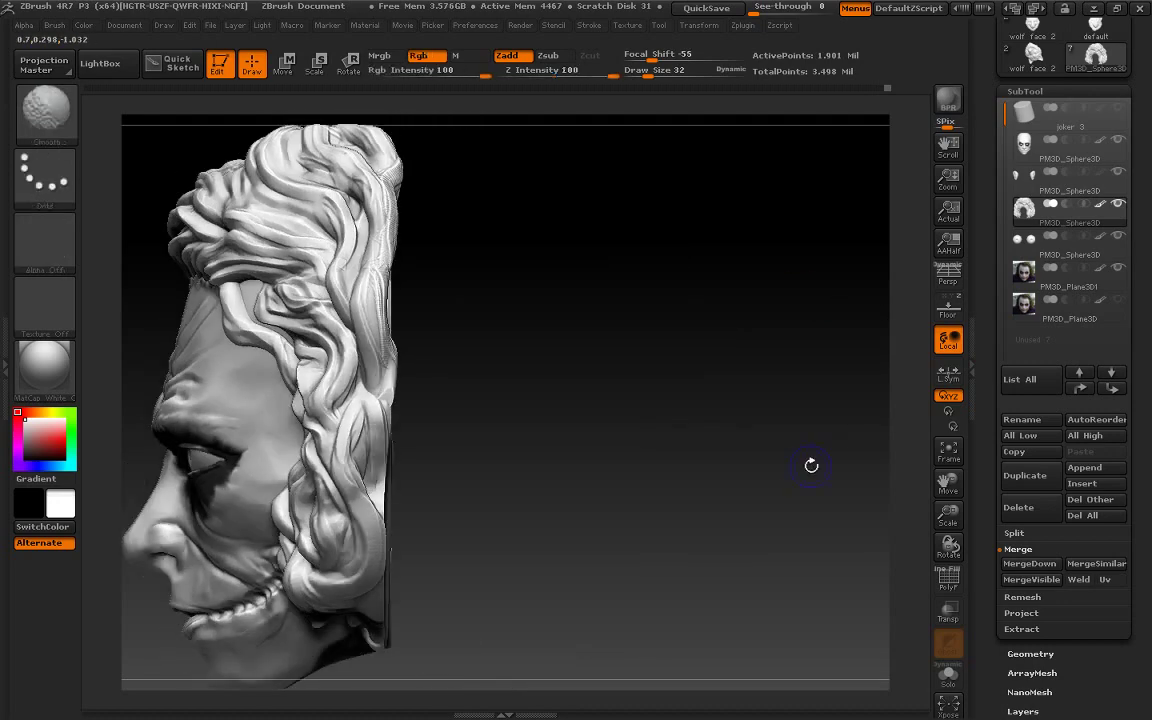
left_click_drag(959, 532, 956, 509)
left_click_drag(765, 447, 822, 630, "ctrl")
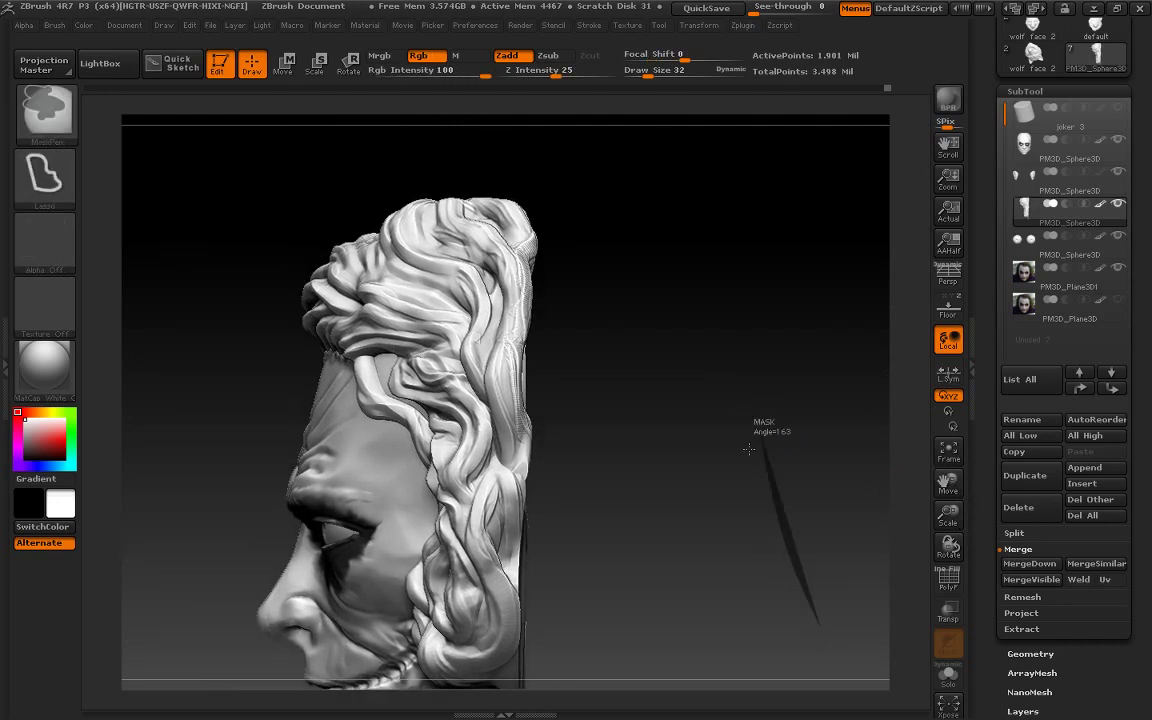
left_click_drag(749, 449, 750, 448, "ctrl")
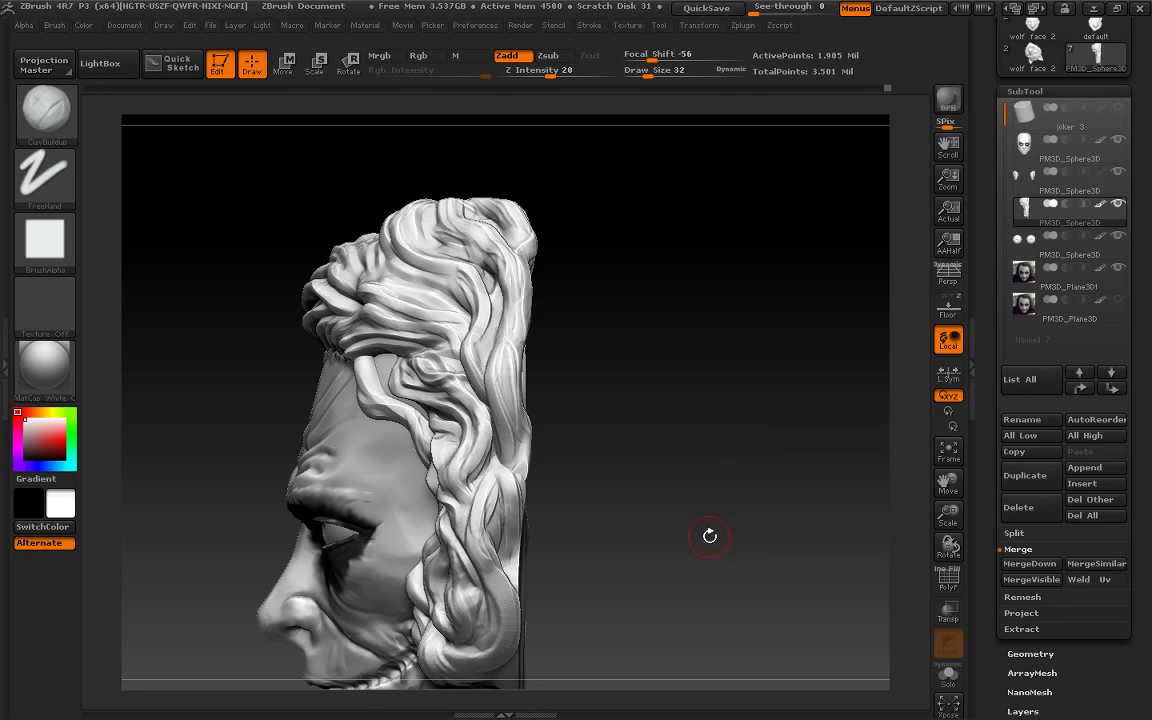
left_click_drag(710, 536, 785, 531)
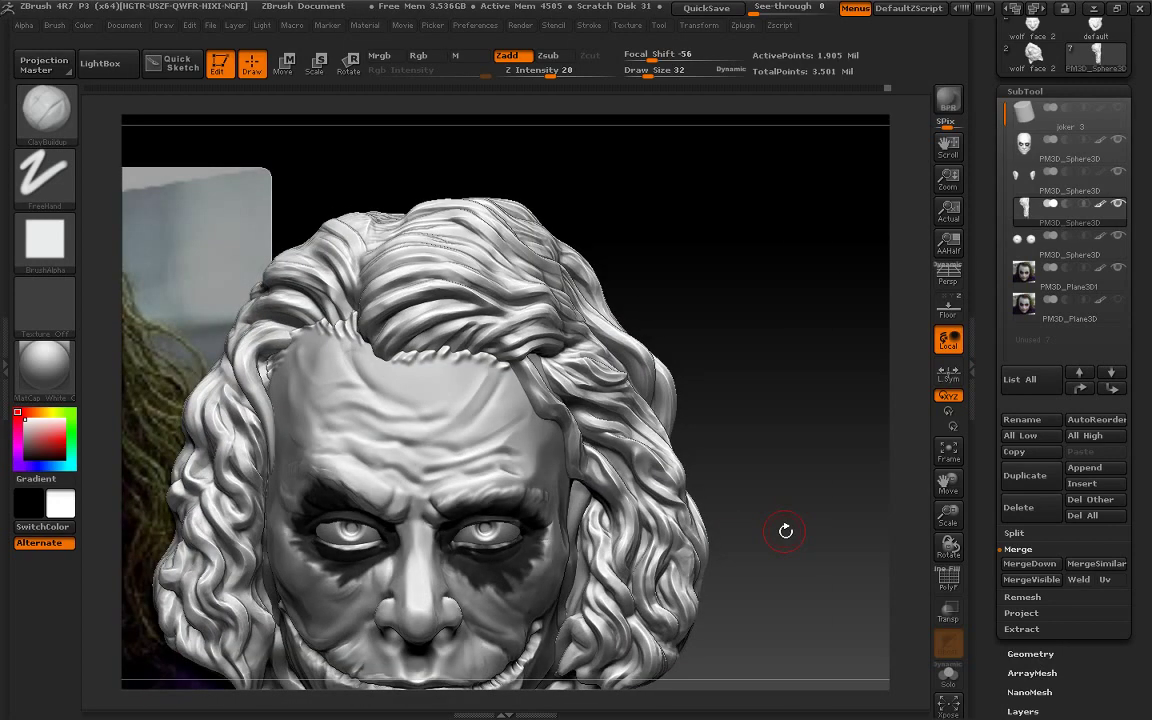
mouse_move(905, 496)
left_mouse_down()
mouse_move(876, 504)
mouse_move(930, 457)
mouse_move(853, 440)
left_mouse_up()
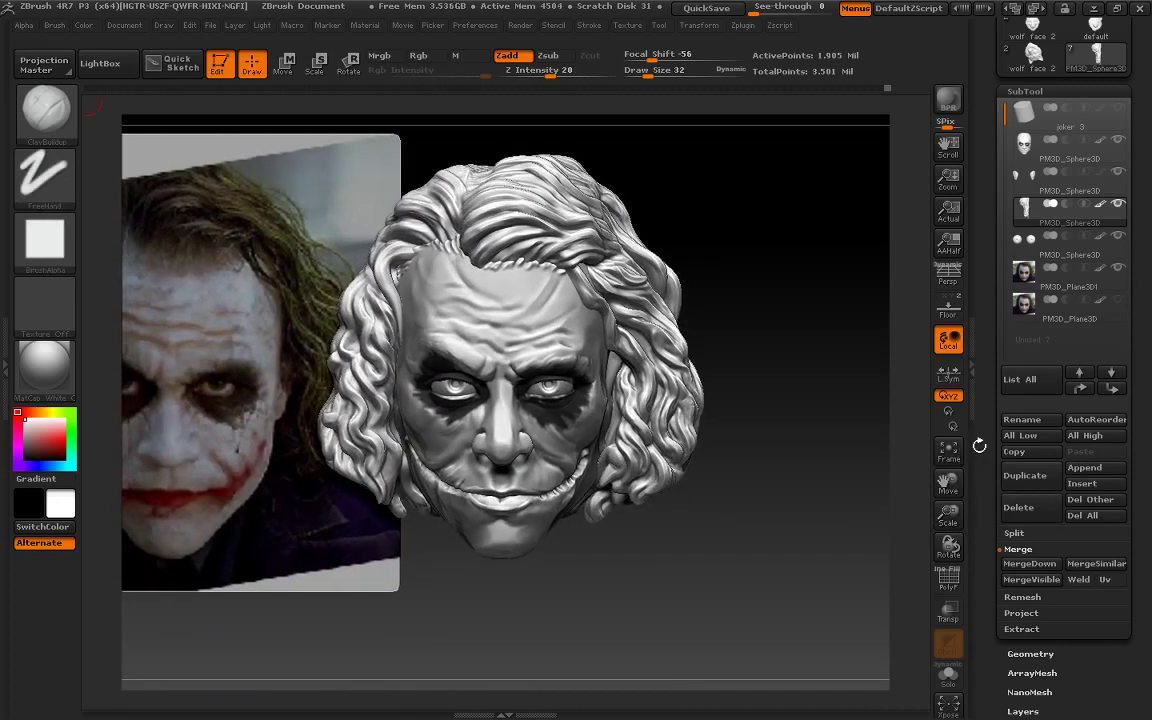
mouse_move(783, 549)
left_mouse_down()
mouse_move(830, 520)
mouse_move(855, 465)
mouse_move(965, 540)
left_mouse_up()
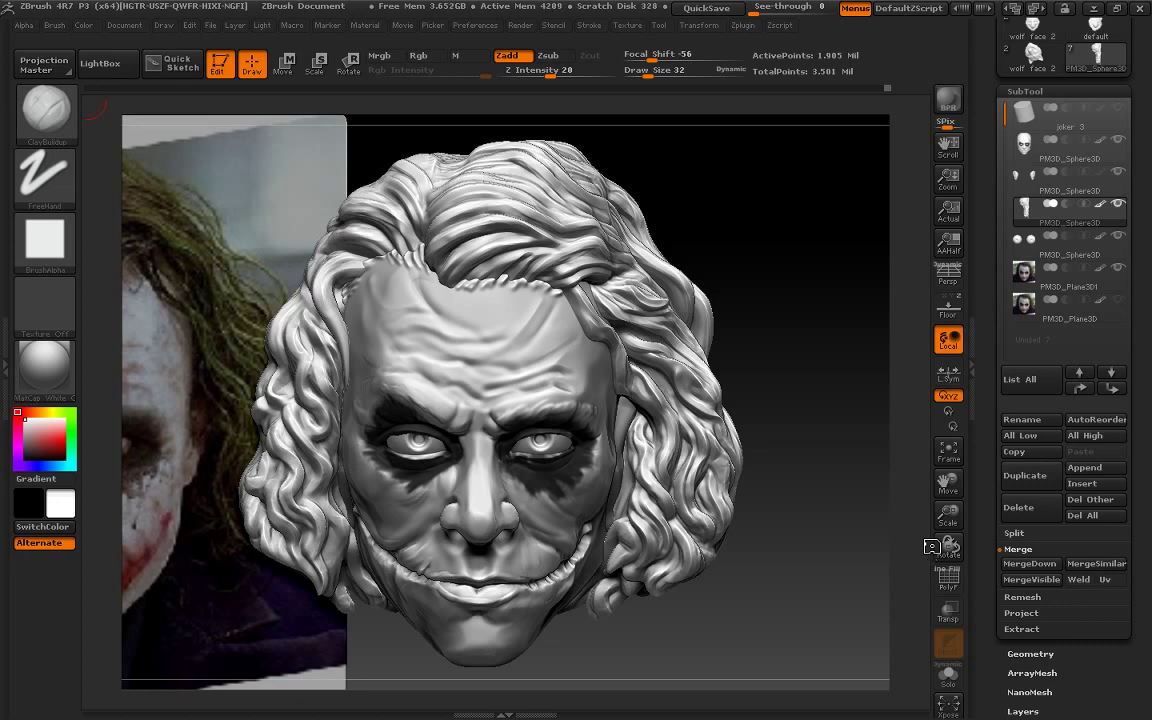
Smooth the hair strands on the left side of the Joker's head
left_click_drag(849, 558, 851, 580)
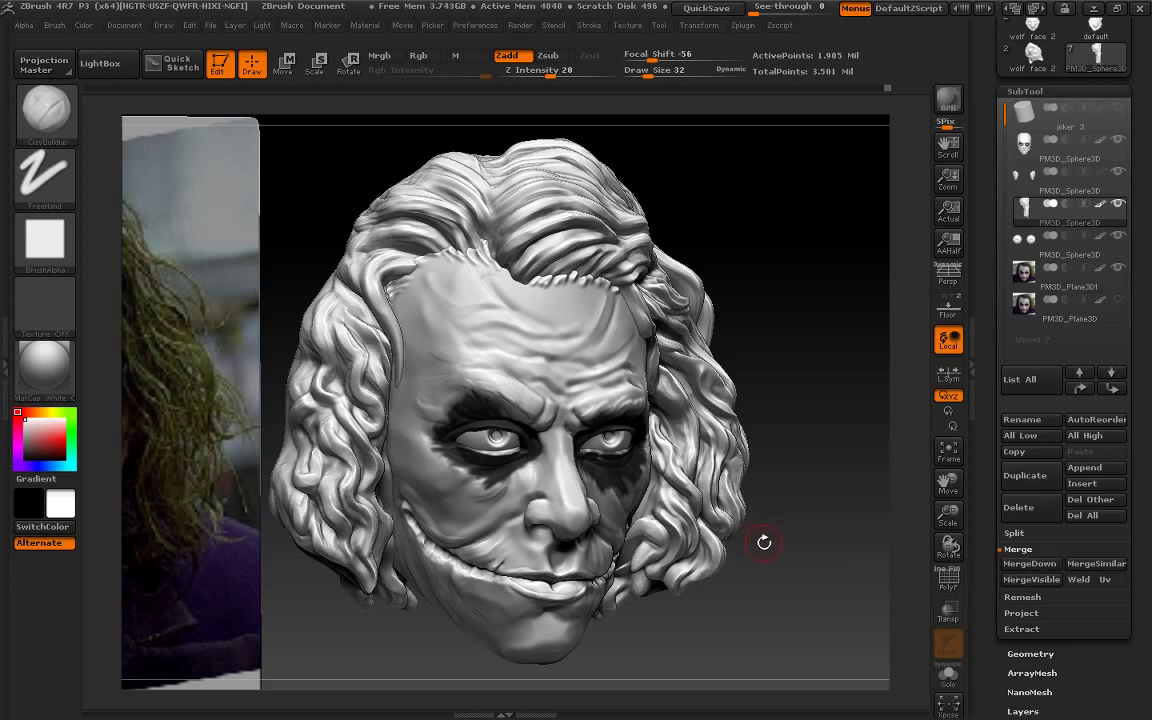
mouse_move(764, 543)
left_mouse_down()
mouse_move(761, 296)
mouse_move(802, 329)
left_mouse_up()
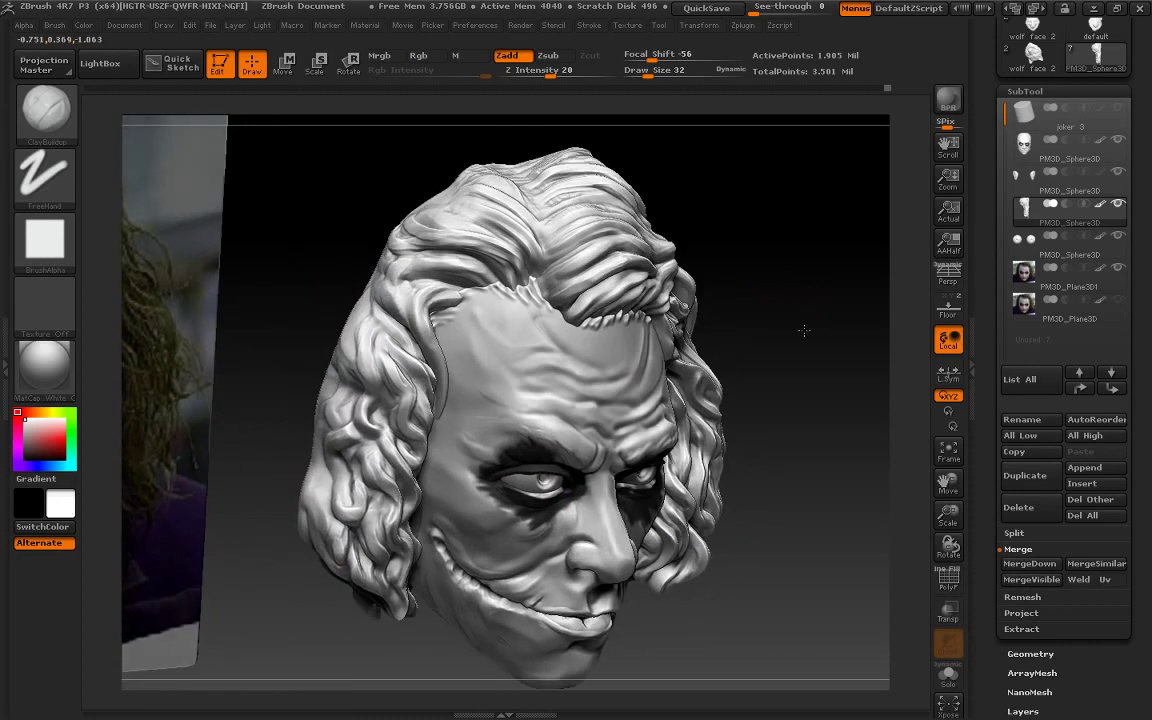
left_click_drag(375, 334, 375, 288)
mouse_move(459, 343)
left_mouse_down("shift")
mouse_move(412, 330)
mouse_move(415, 290)
mouse_move(413, 360)
left_mouse_up("shift")
left_click_drag(802, 276, 790, 330)
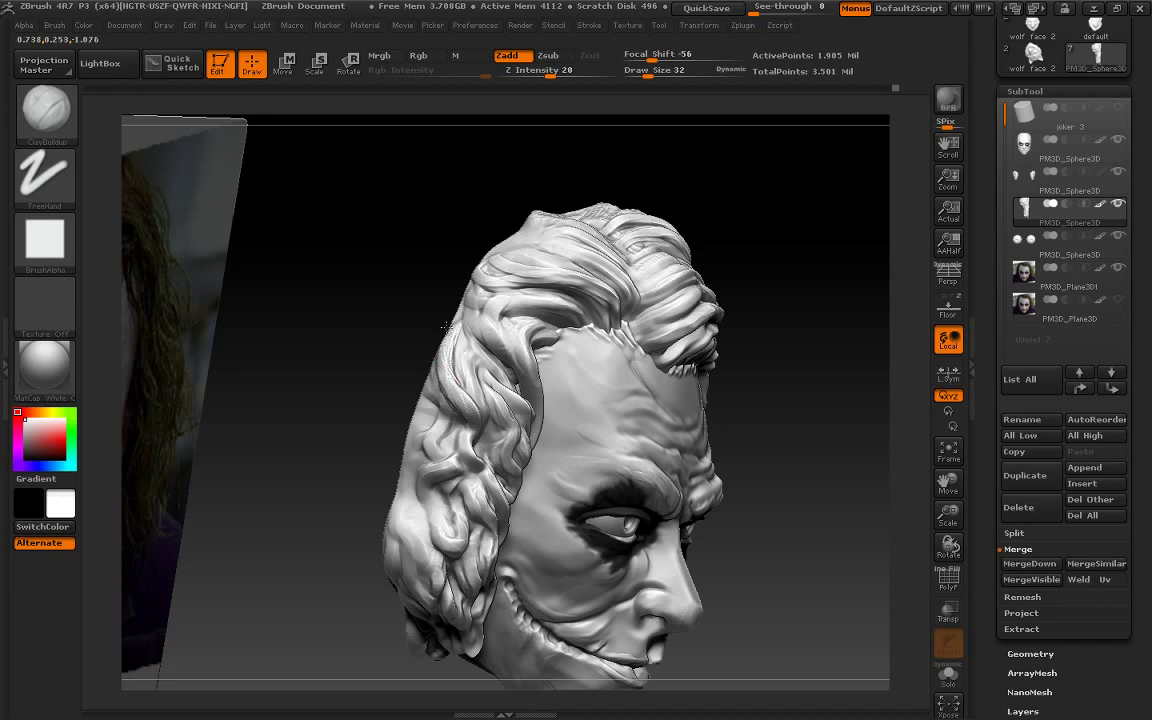
left_click_drag(380, 437, 764, 337)
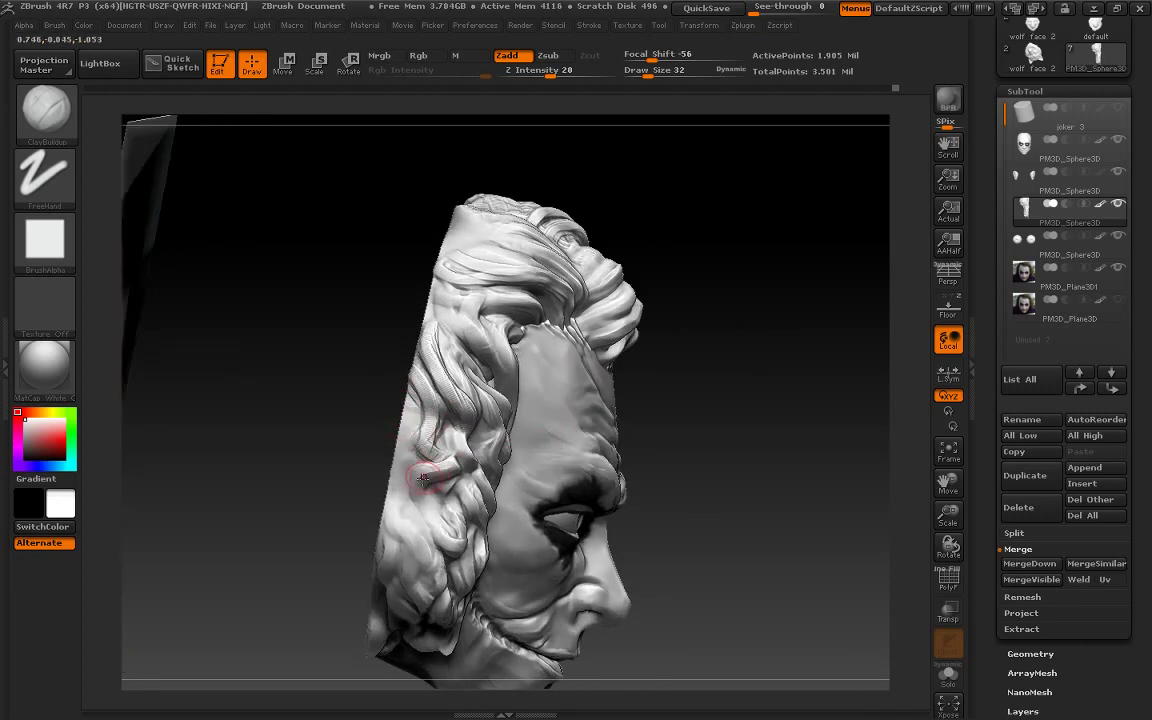
left_click_drag(641, 418, 384, 430)
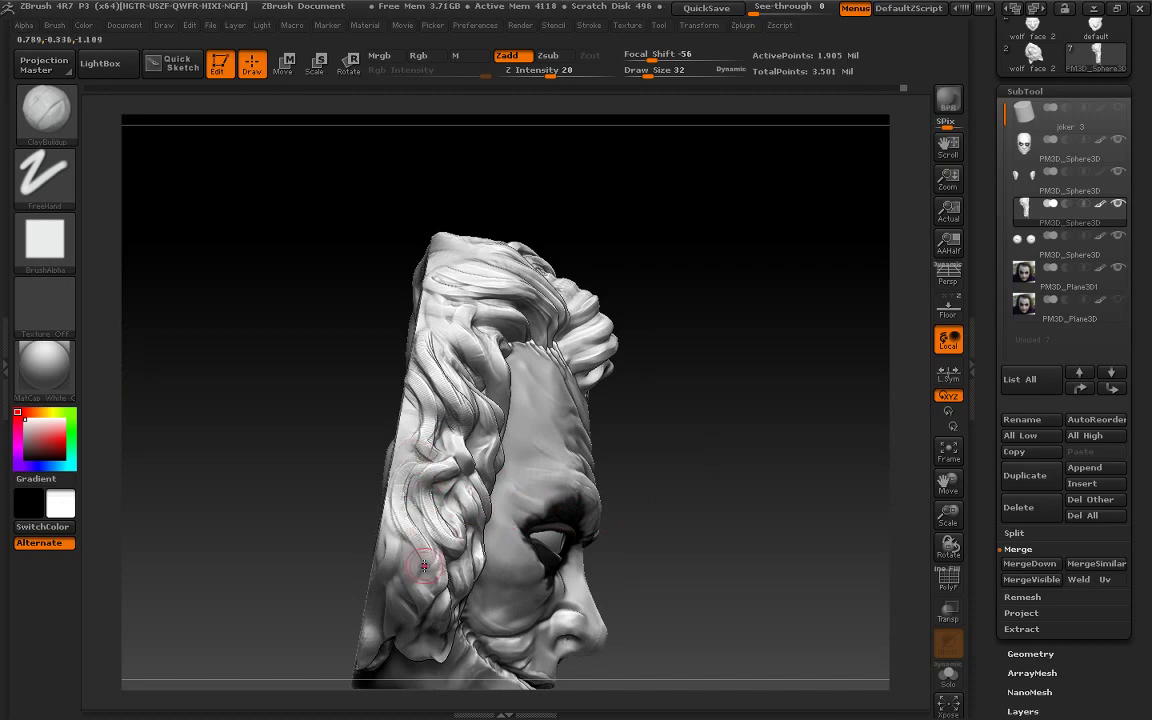
right_click_drag(391, 553, 686, 367)
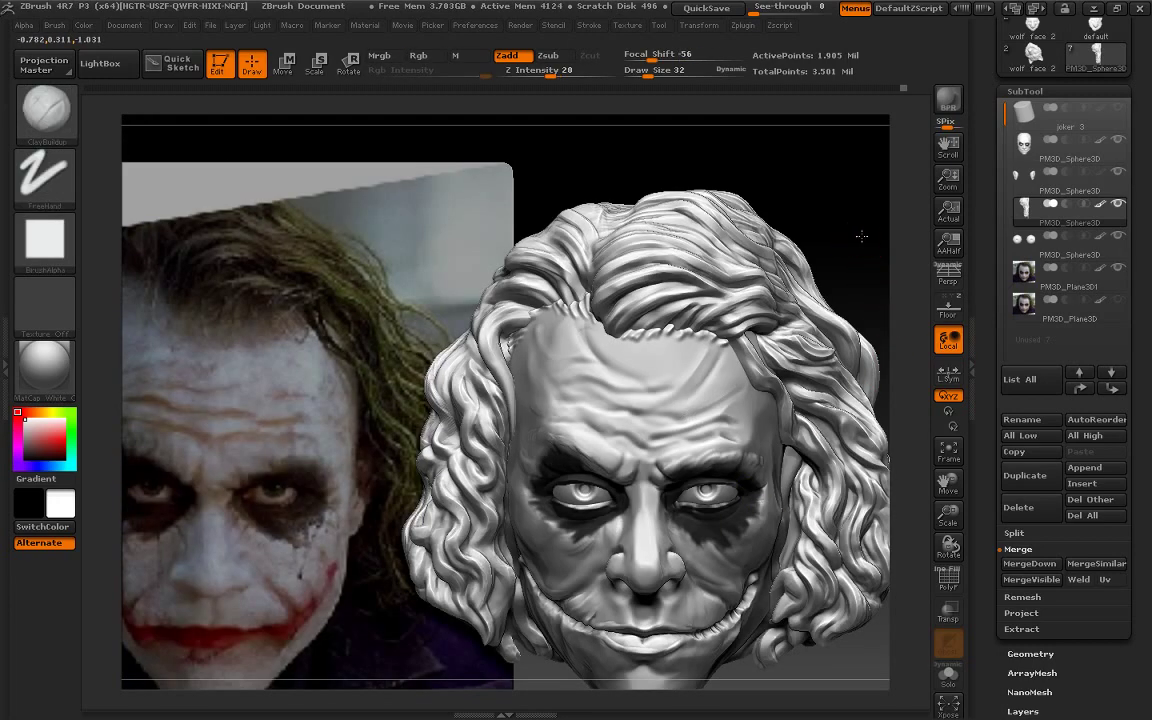
left_click_drag(861, 236, 812, 375)
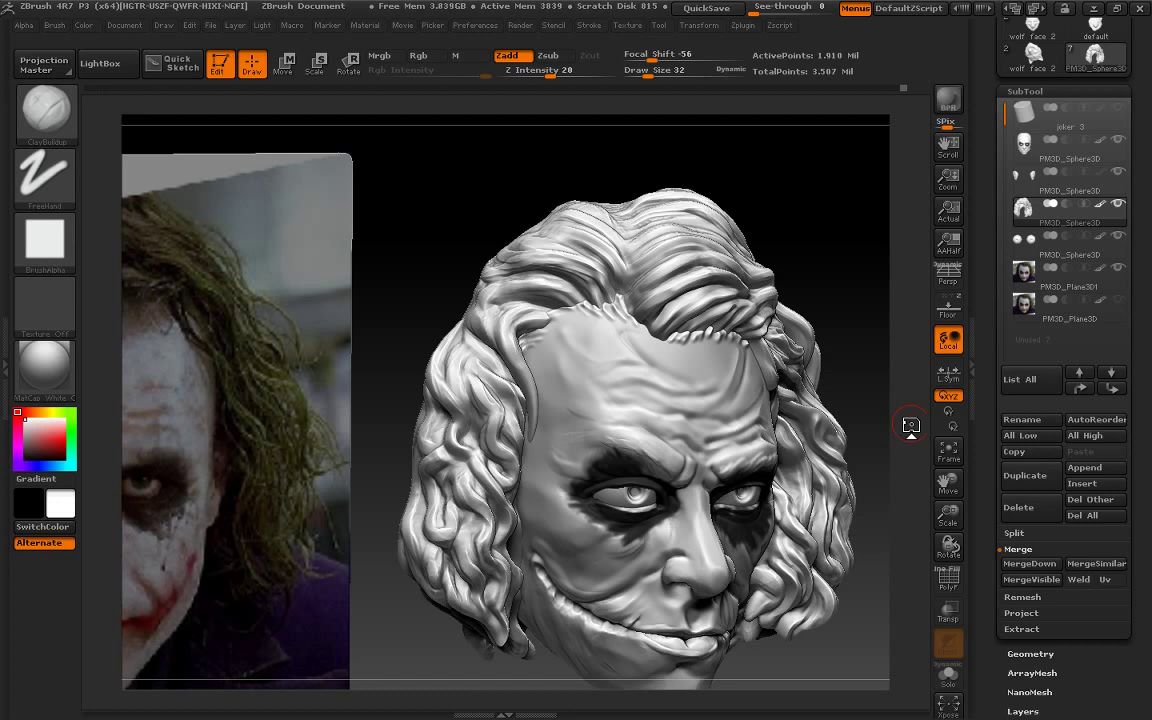
mouse_move(823, 249)
left_mouse_down()
mouse_move(549, 160)
mouse_move(497, 318)
left_mouse_up()
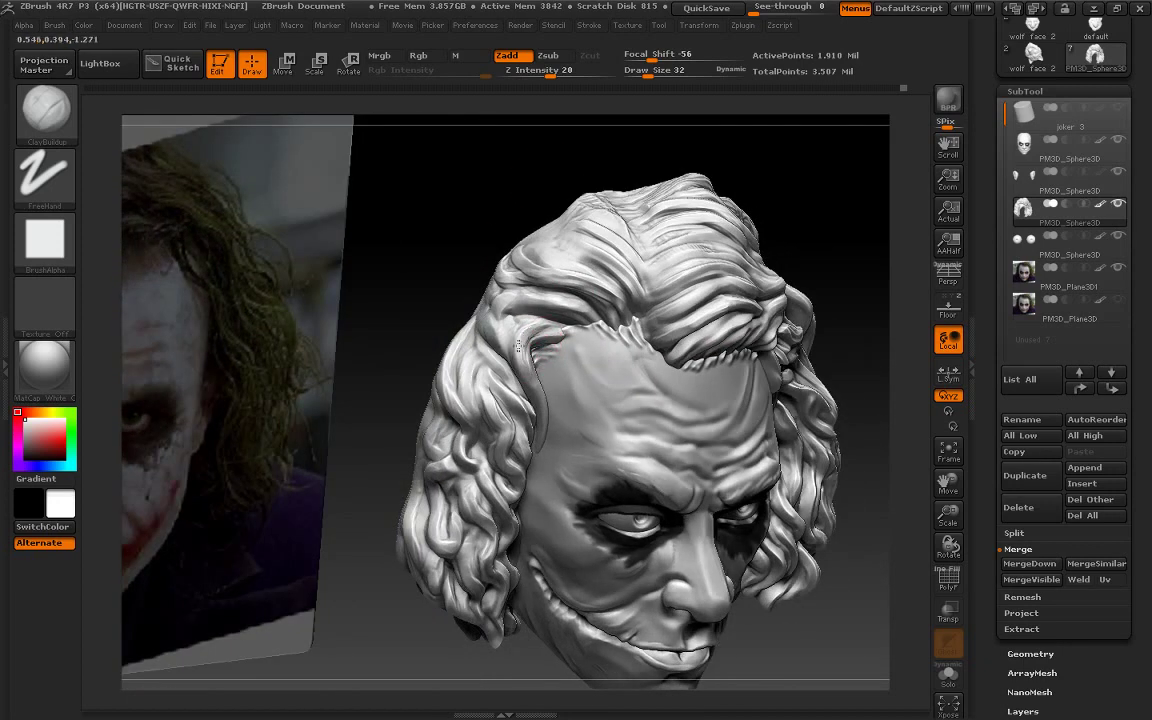
Set the ClayBuildup brush draw size to 25
left_click(645, 71)
type("25")
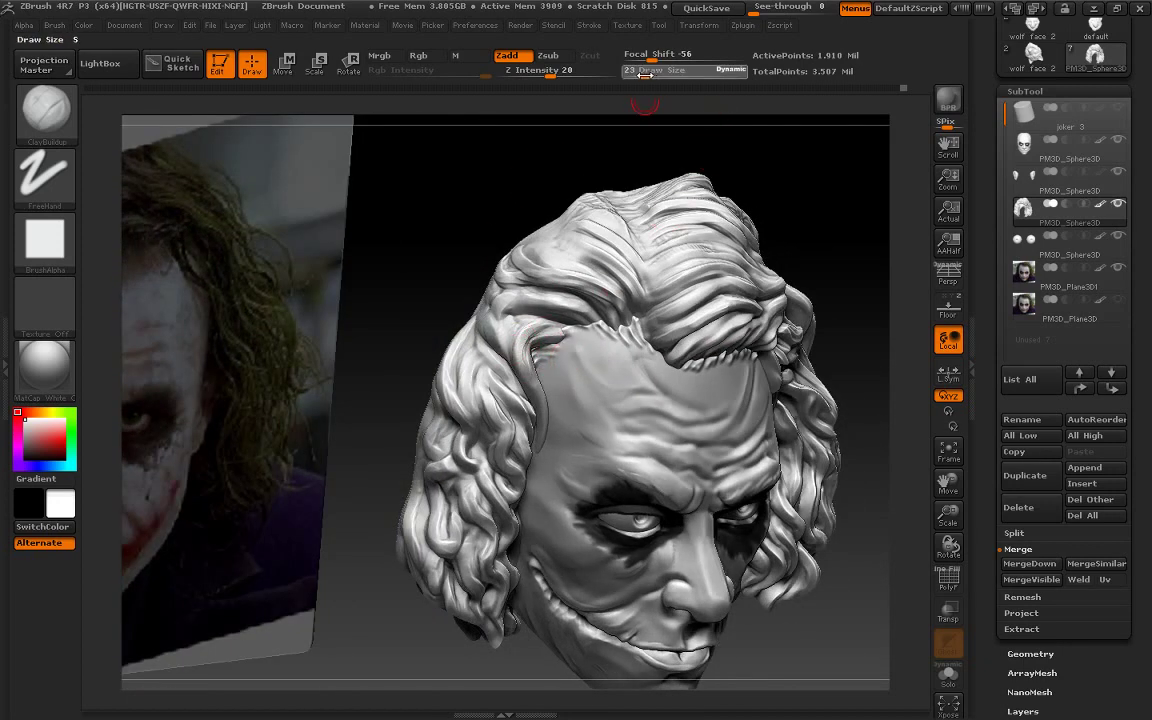
key("Return")
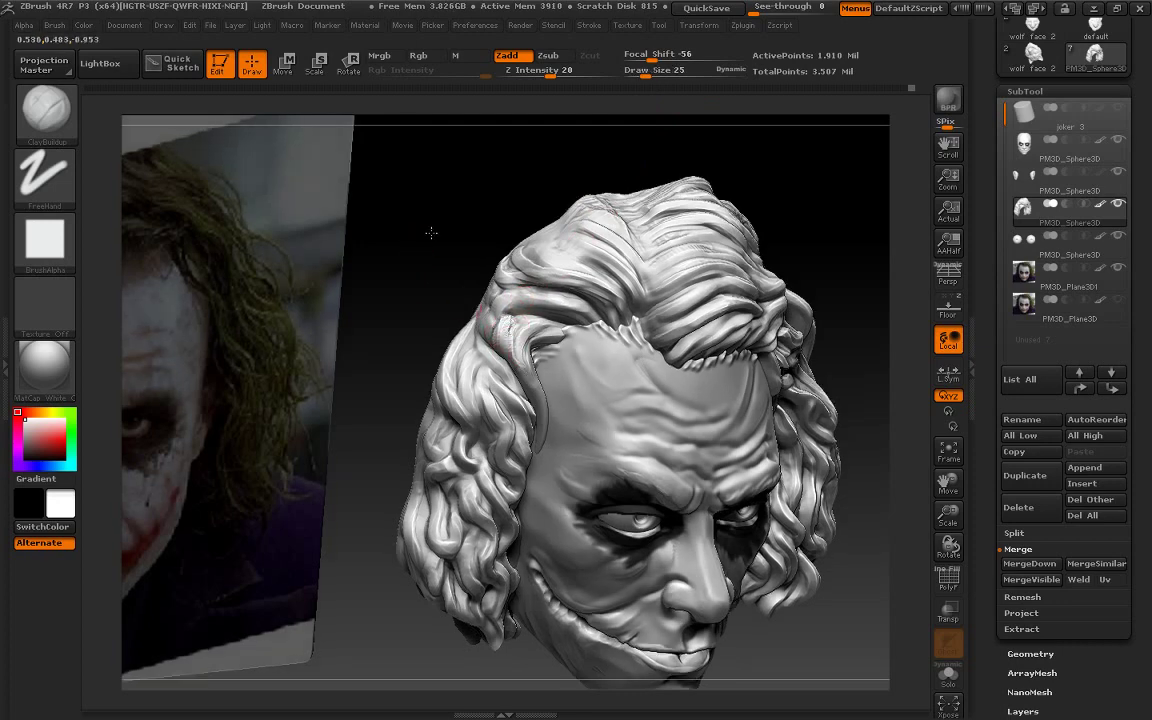
left_click_drag(429, 234, 437, 332)
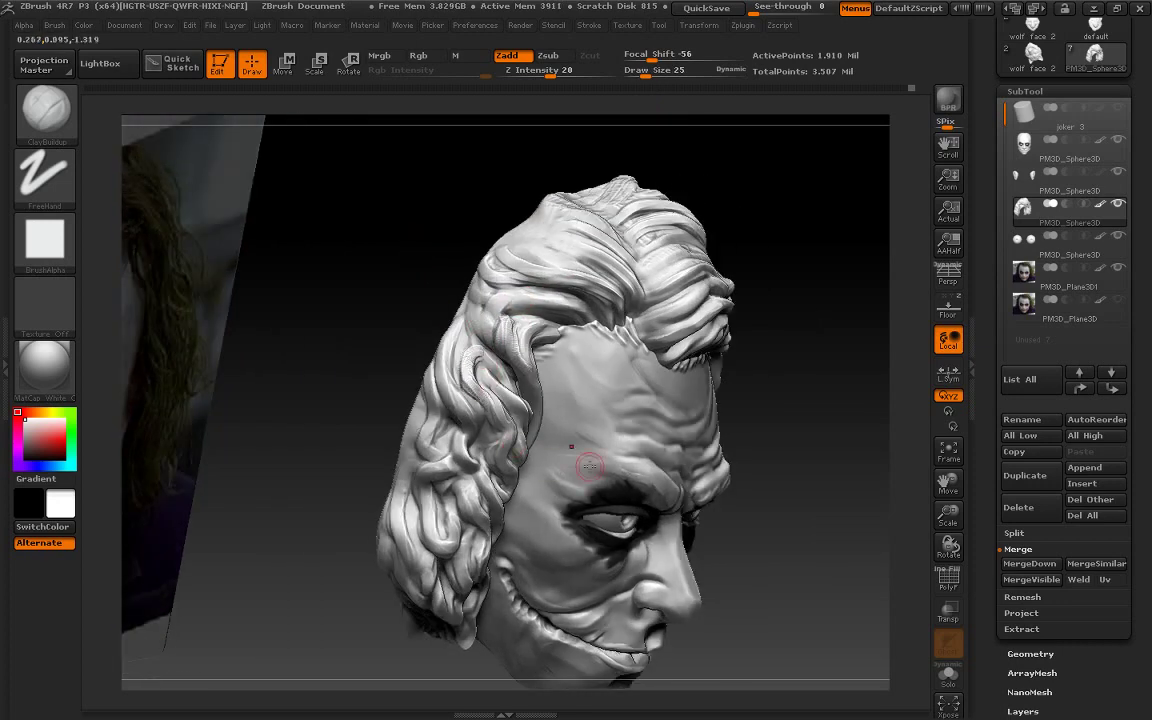
left_click_drag(948, 514, 942, 528)
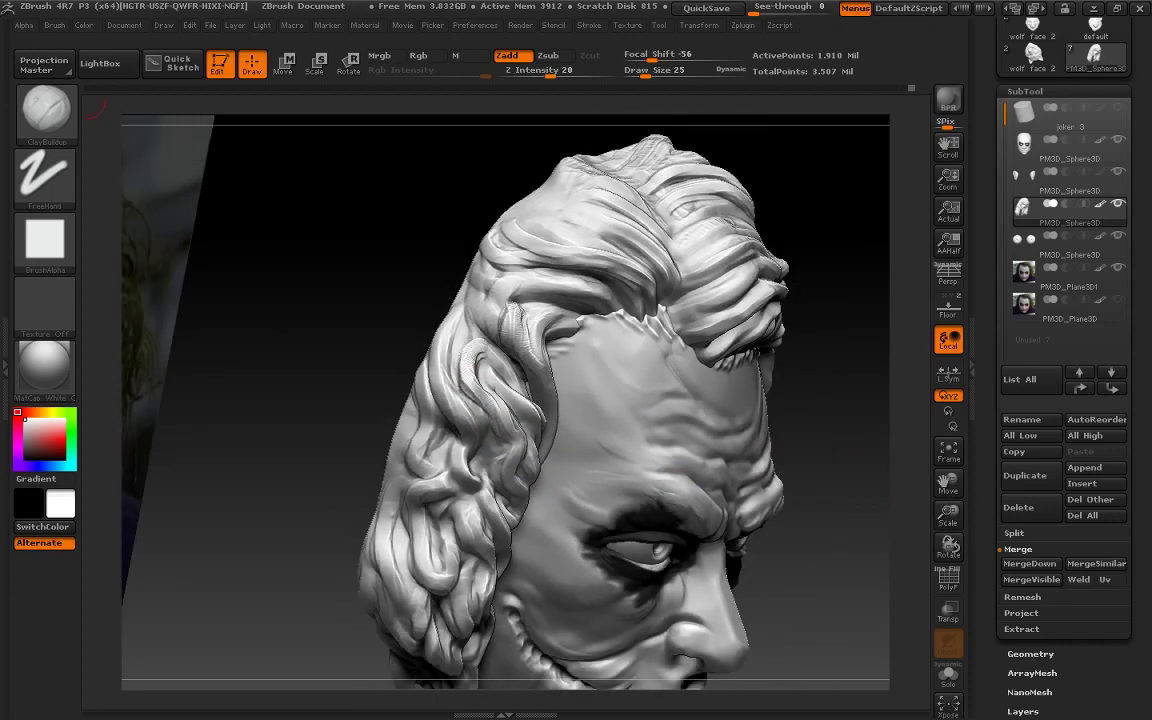
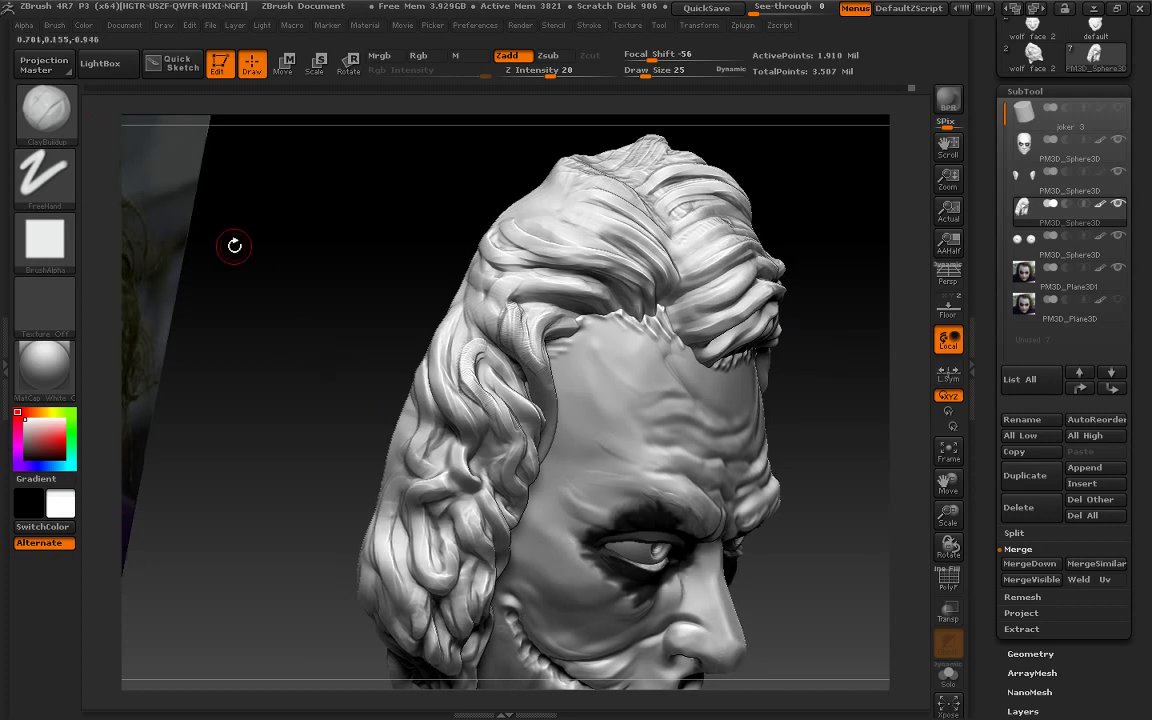
Select the Monster Cutter brush and turn the head into profile toward the side hair
left_click(60, 115)
left_click(310, 157)
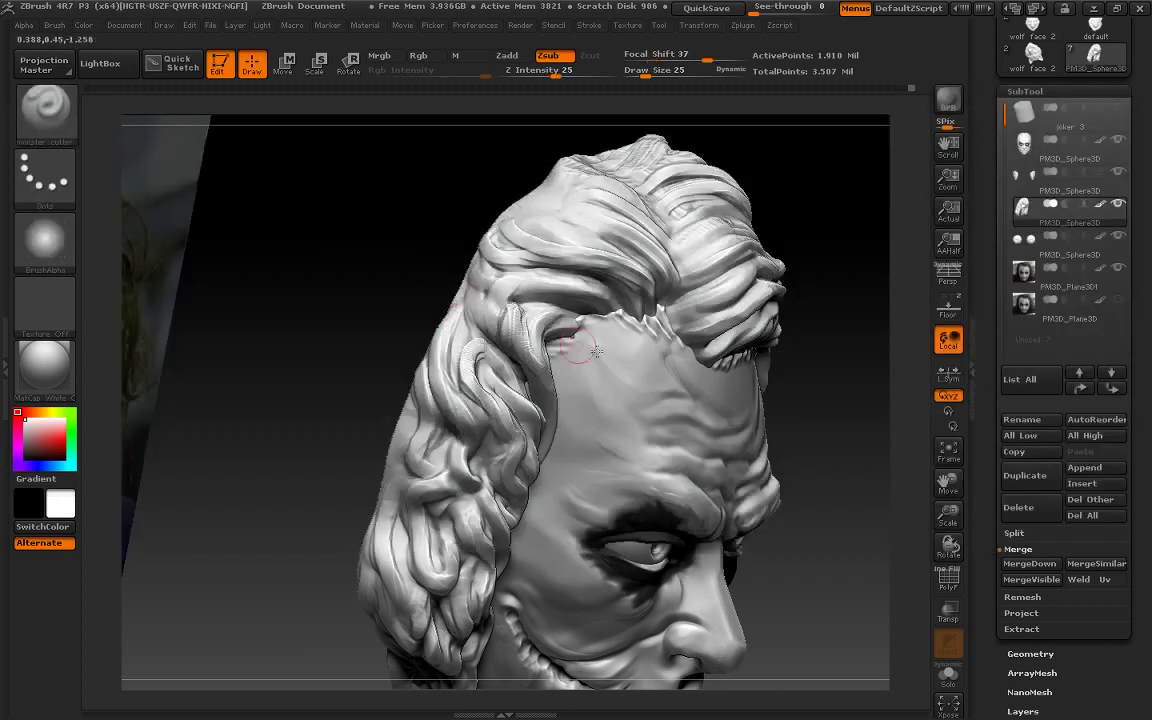
mouse_move(853, 463)
left_mouse_down()
mouse_move(890, 555)
mouse_move(875, 535)
left_mouse_up()
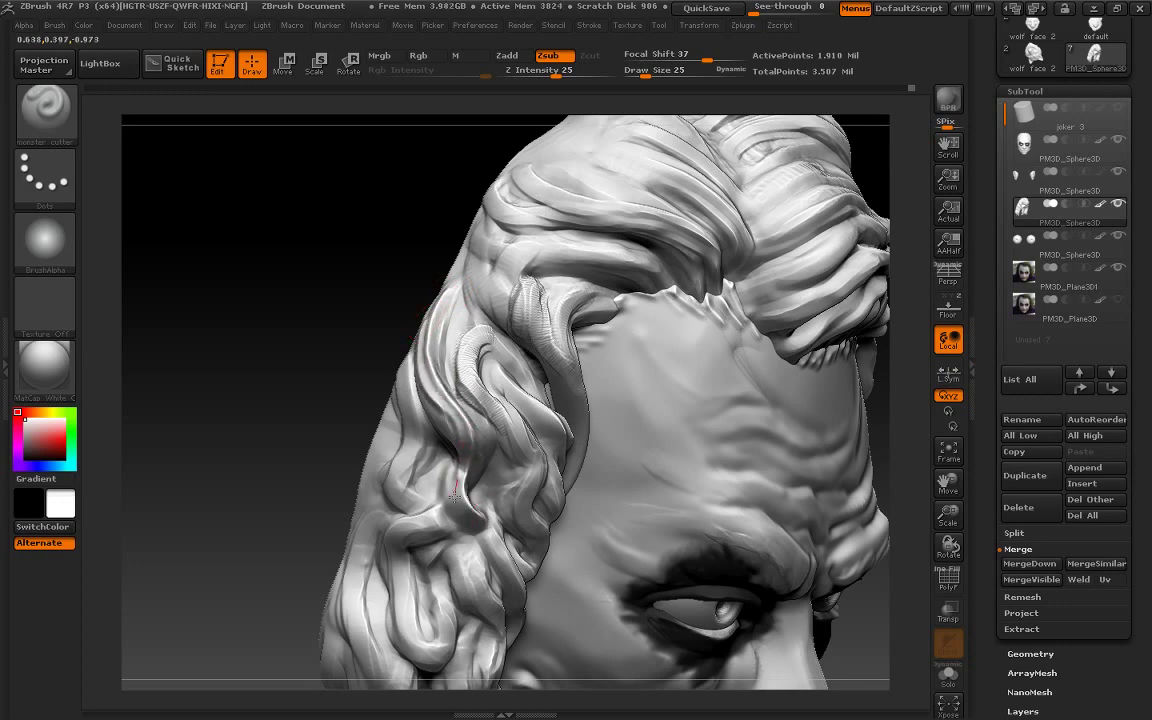
left_click_drag(321, 463, 316, 386)
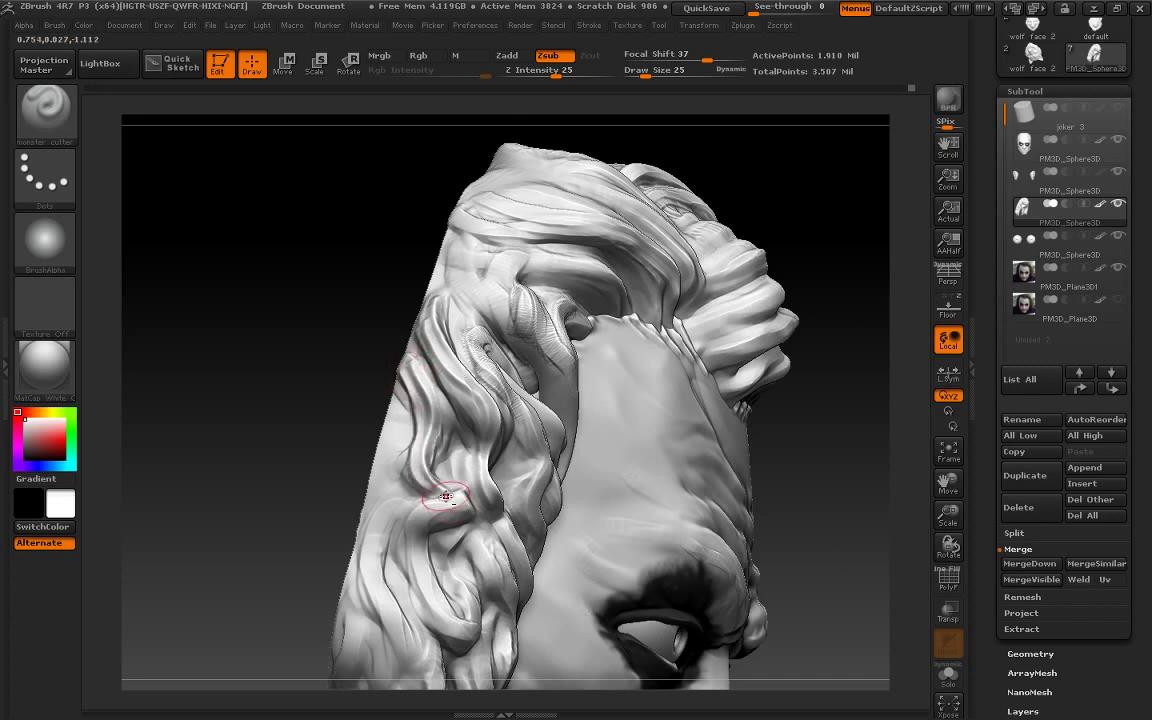
mouse_move(240, 395)
left_mouse_down()
mouse_move(265, 437)
mouse_move(735, 452)
left_mouse_up()
mouse_move(860, 435)
left_mouse_down()
mouse_move(943, 380)
mouse_move(931, 391)
left_mouse_up()
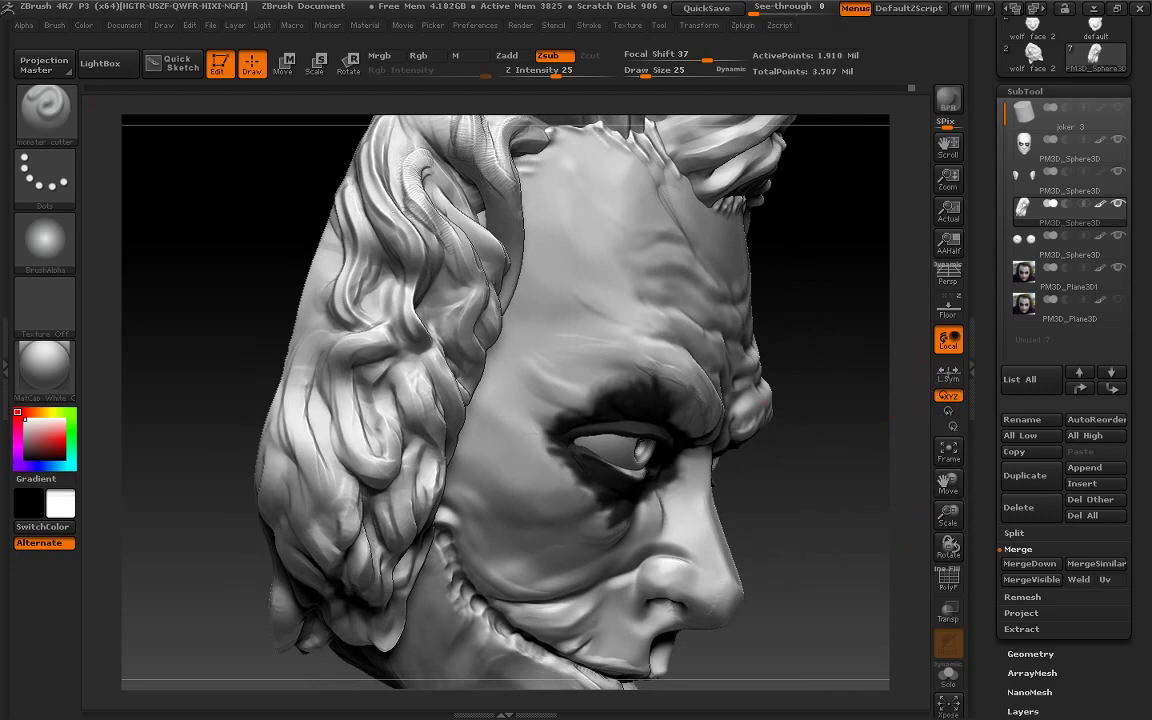
mouse_move(860, 400)
left_mouse_down()
mouse_move(404, 334)
mouse_move(325, 400)
mouse_move(370, 432)
left_mouse_up()
Carve finer grooves along the side hair strands from profile and three-quarter views
mouse_move(355, 365)
left_mouse_down()
mouse_move(335, 300)
mouse_move(355, 453)
mouse_move(335, 305)
mouse_move(300, 360)
mouse_move(383, 467)
left_mouse_up()
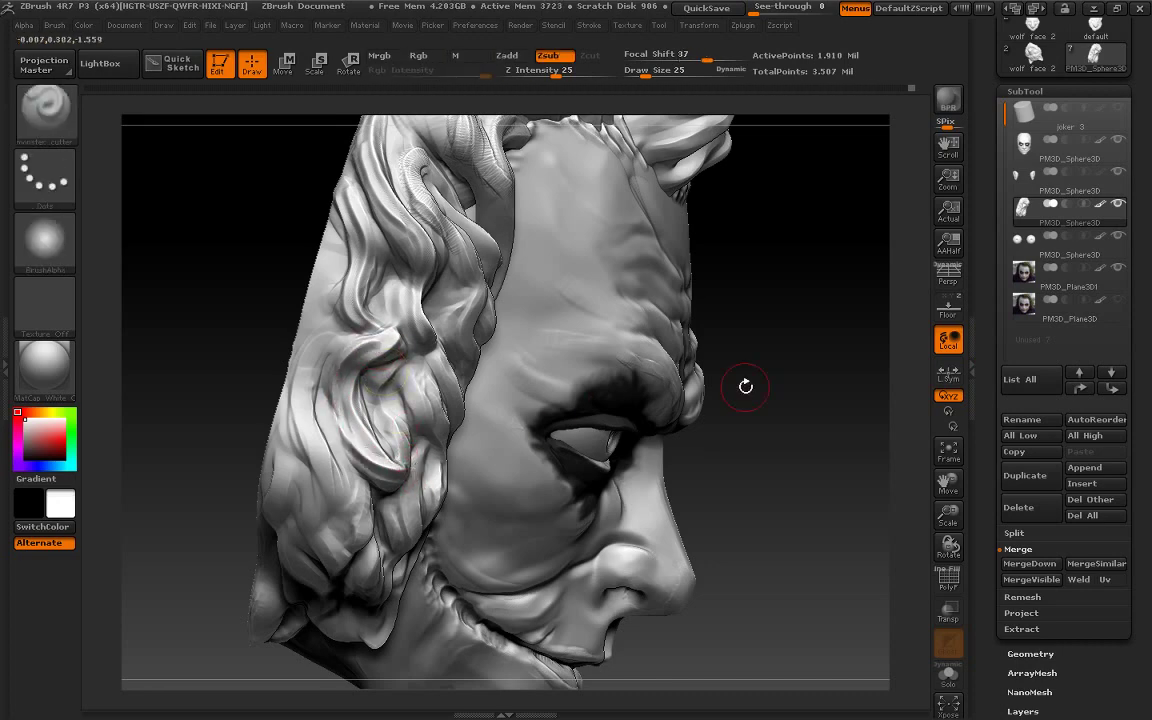
left_click_drag(743, 381, 386, 463)
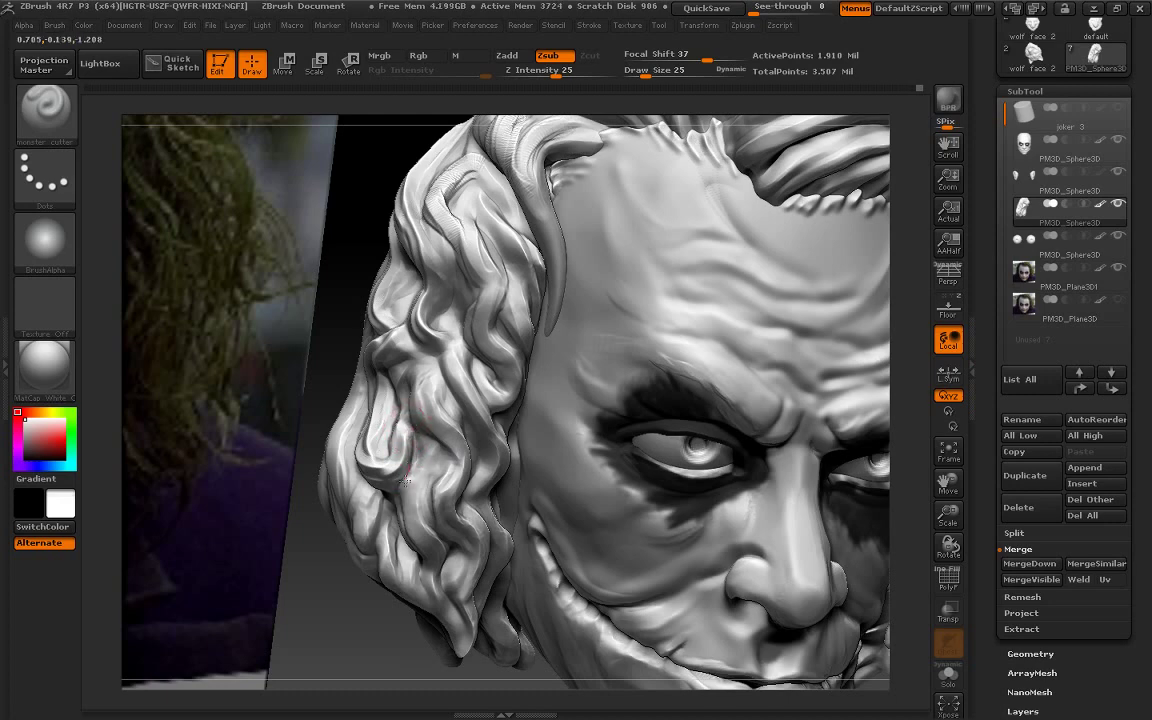
left_click_drag(413, 463, 423, 478)
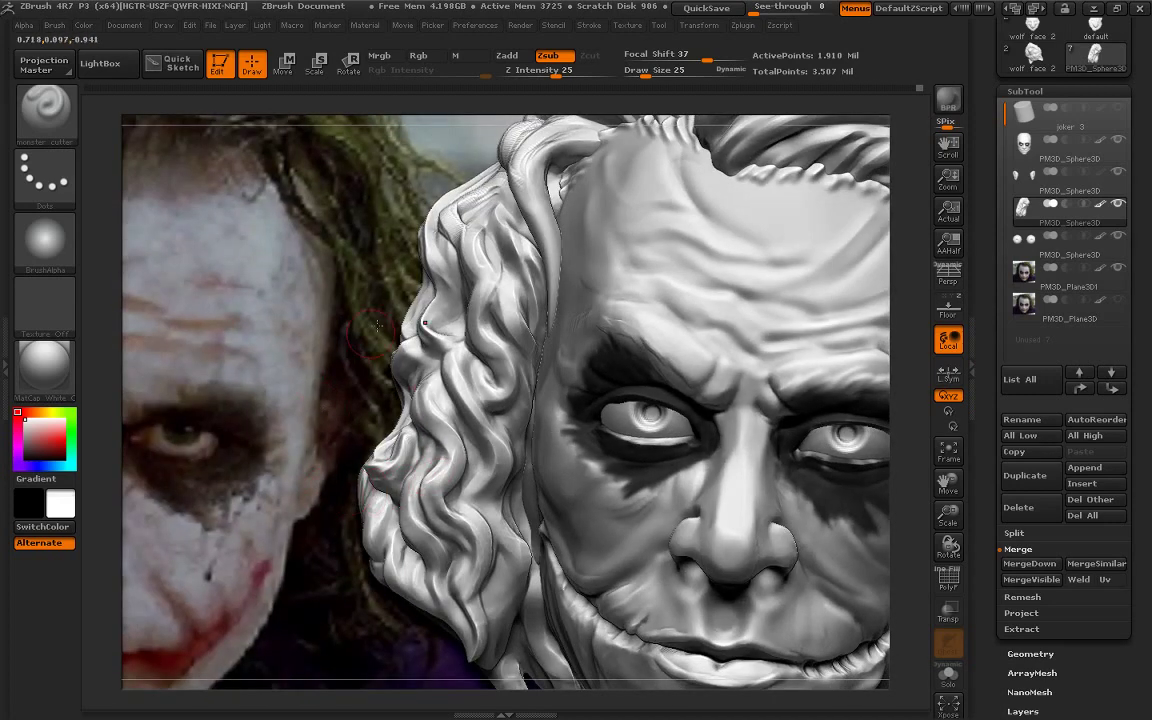
left_click_drag(377, 325, 414, 492)
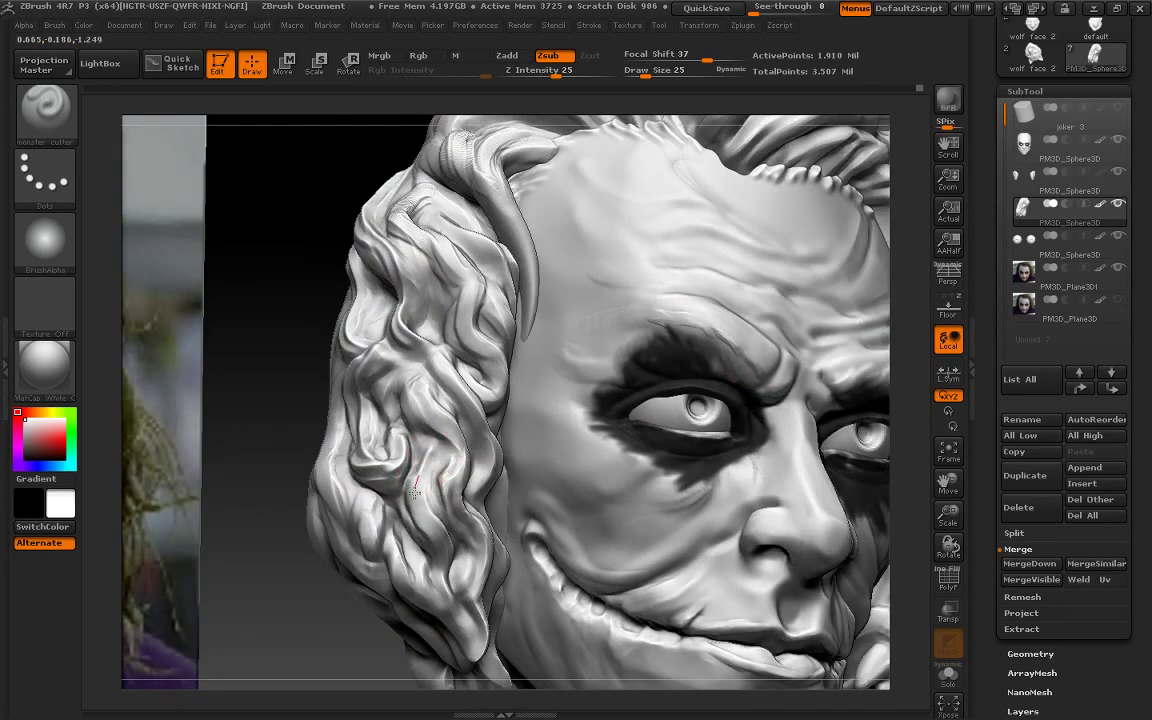
mouse_move(414, 492)
left_mouse_down()
mouse_move(435, 580)
mouse_move(405, 415)
mouse_move(453, 537)
mouse_move(392, 440)
mouse_move(406, 421)
left_mouse_up()
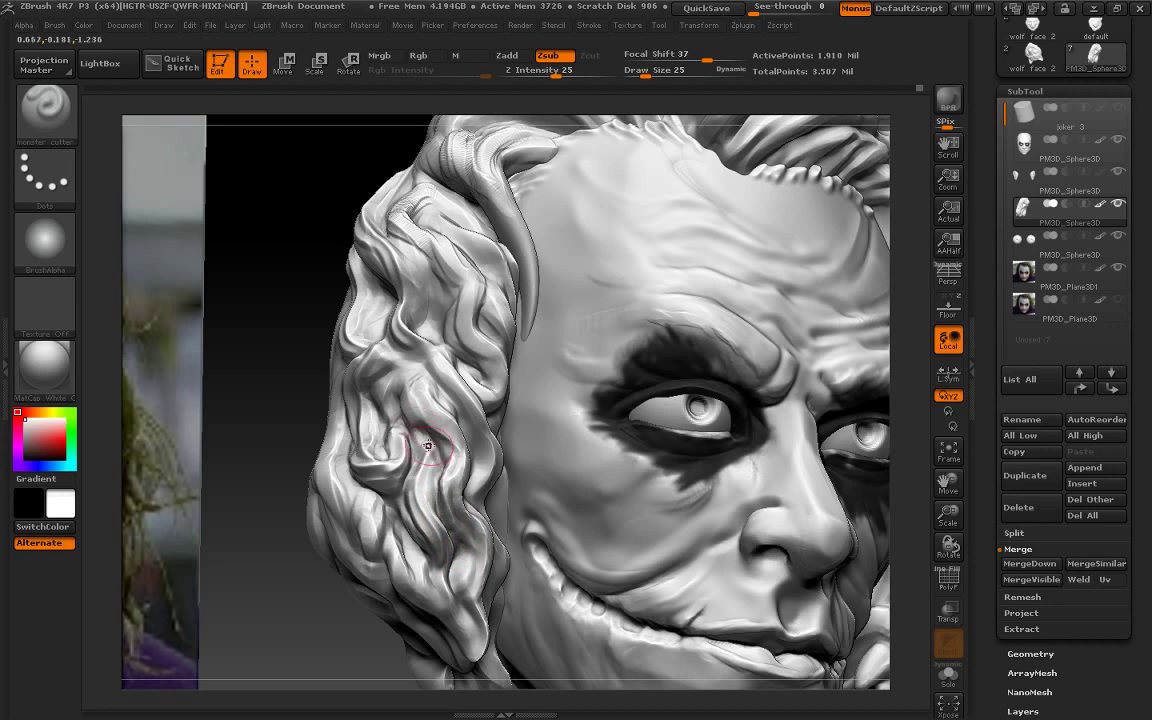
mouse_move(310, 460)
left_mouse_down()
mouse_move(418, 453)
mouse_move(358, 326)
left_mouse_up()
left_click_drag(372, 376, 392, 352)
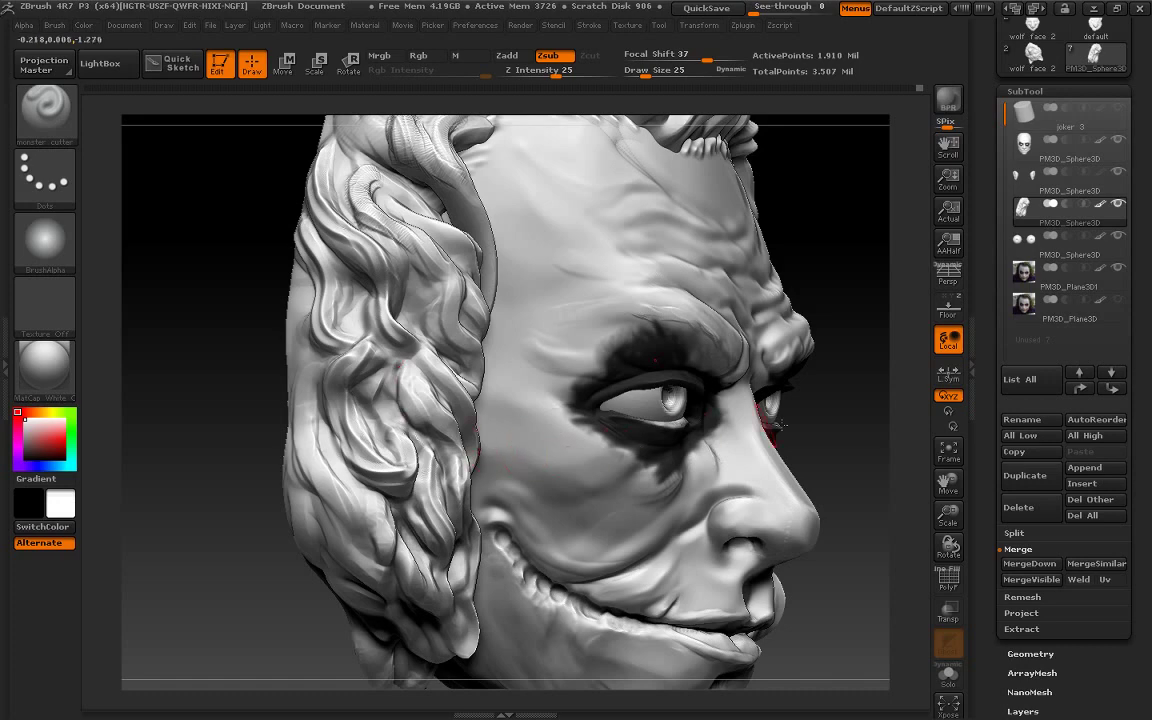
Deepen and sharpen the hair grooves beside the cheek and temple, then view the whole head
left_click_drag(810, 431, 890, 494)
mouse_move(963, 469)
left_mouse_down()
mouse_move(941, 399)
mouse_move(905, 410)
left_mouse_up()
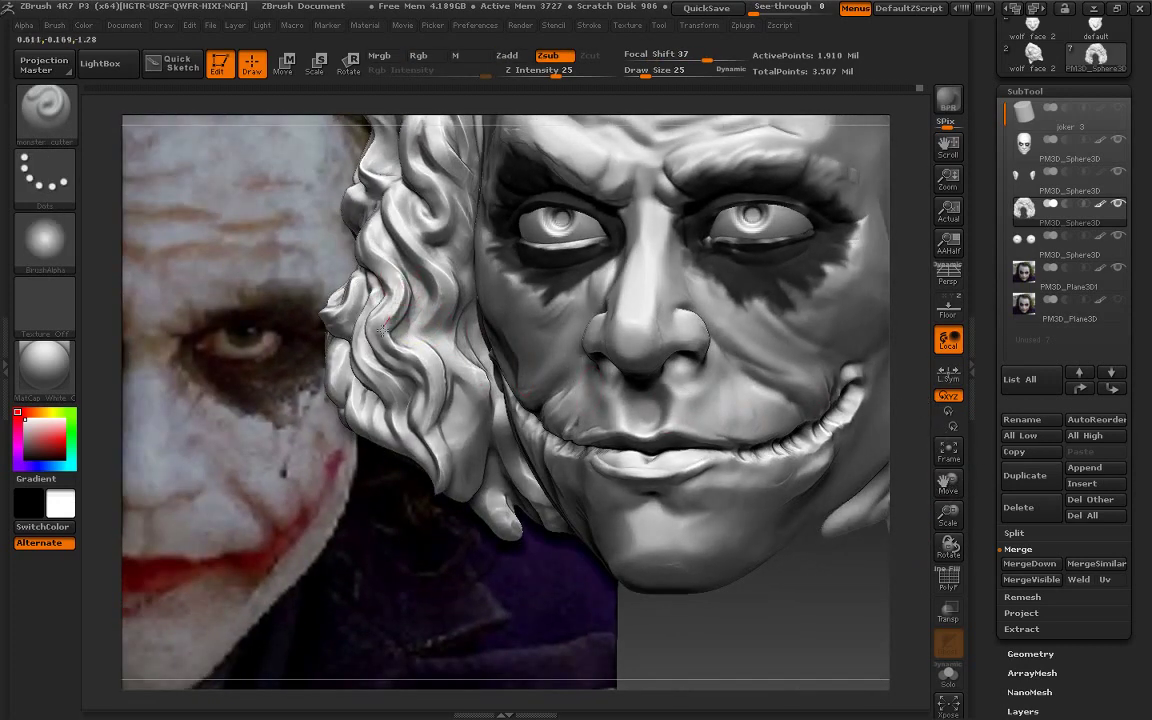
left_click_drag(441, 327, 422, 288)
left_click_drag(422, 342, 392, 308)
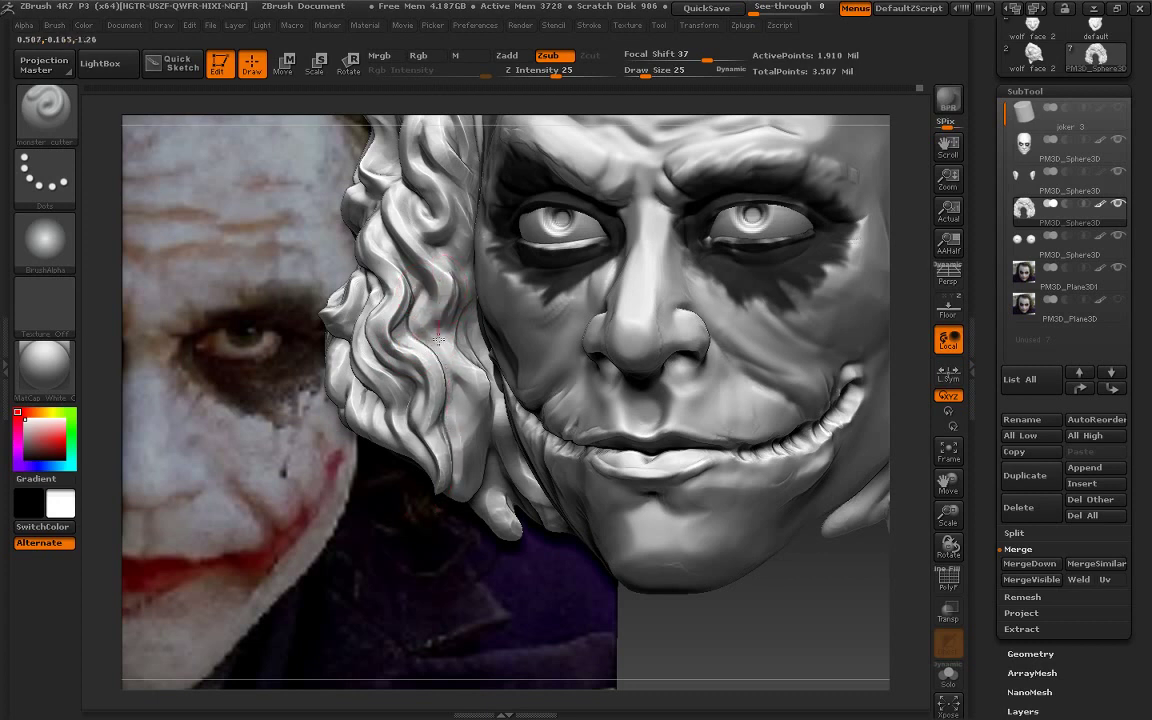
left_click_drag(400, 255, 425, 395)
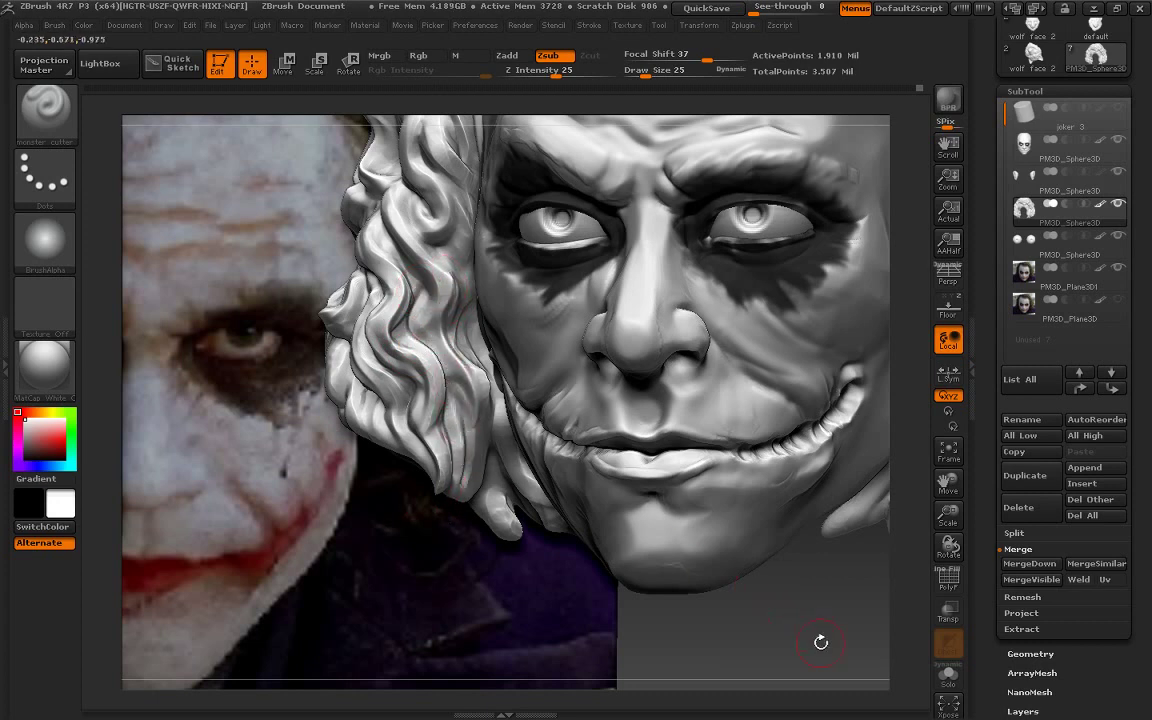
left_click_drag(818, 638, 700, 560)
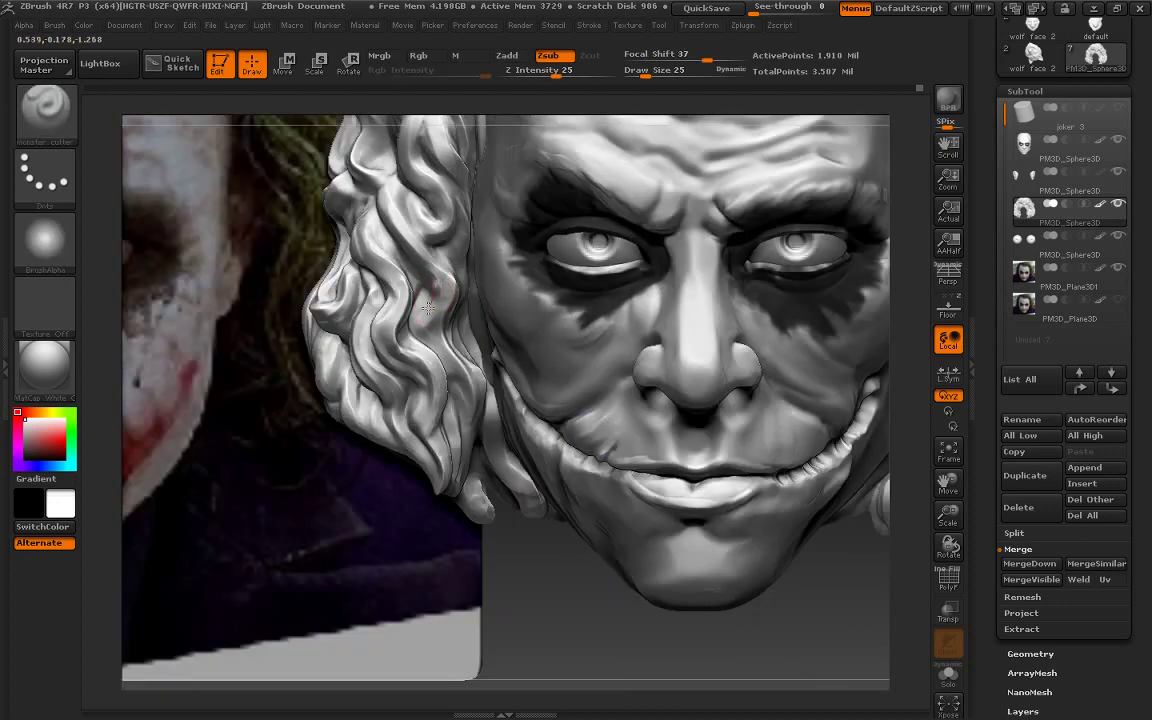
left_click_drag(948, 517, 952, 475)
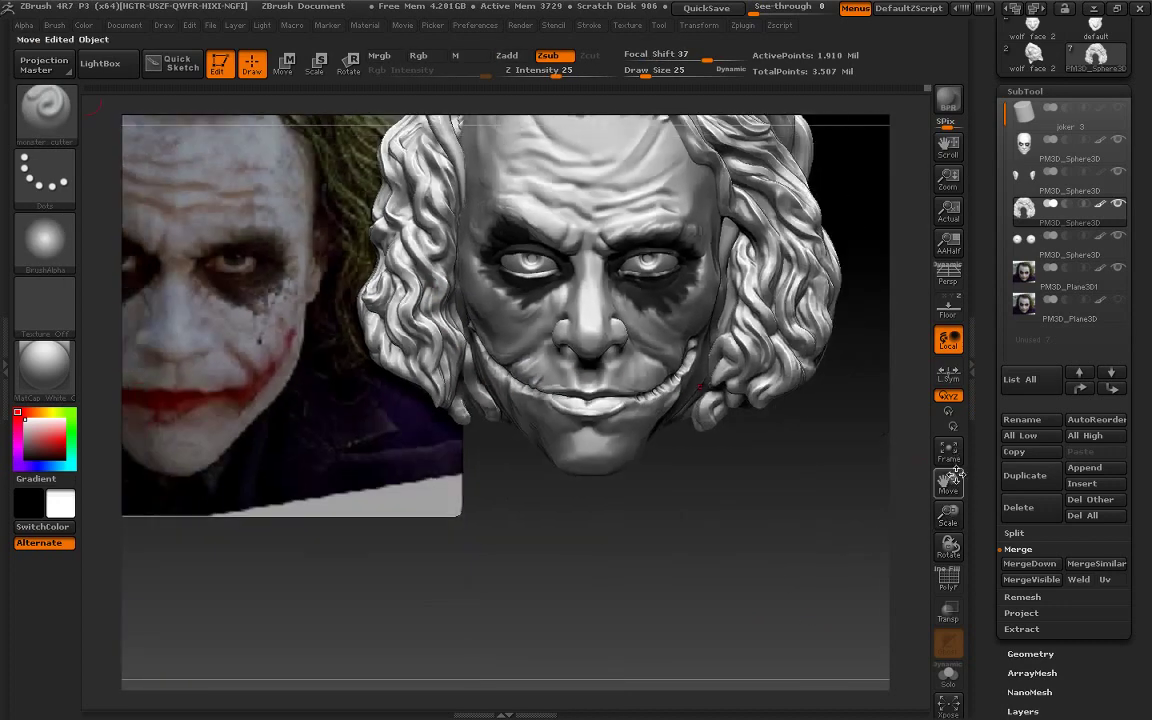
left_click_drag(948, 545, 903, 571)
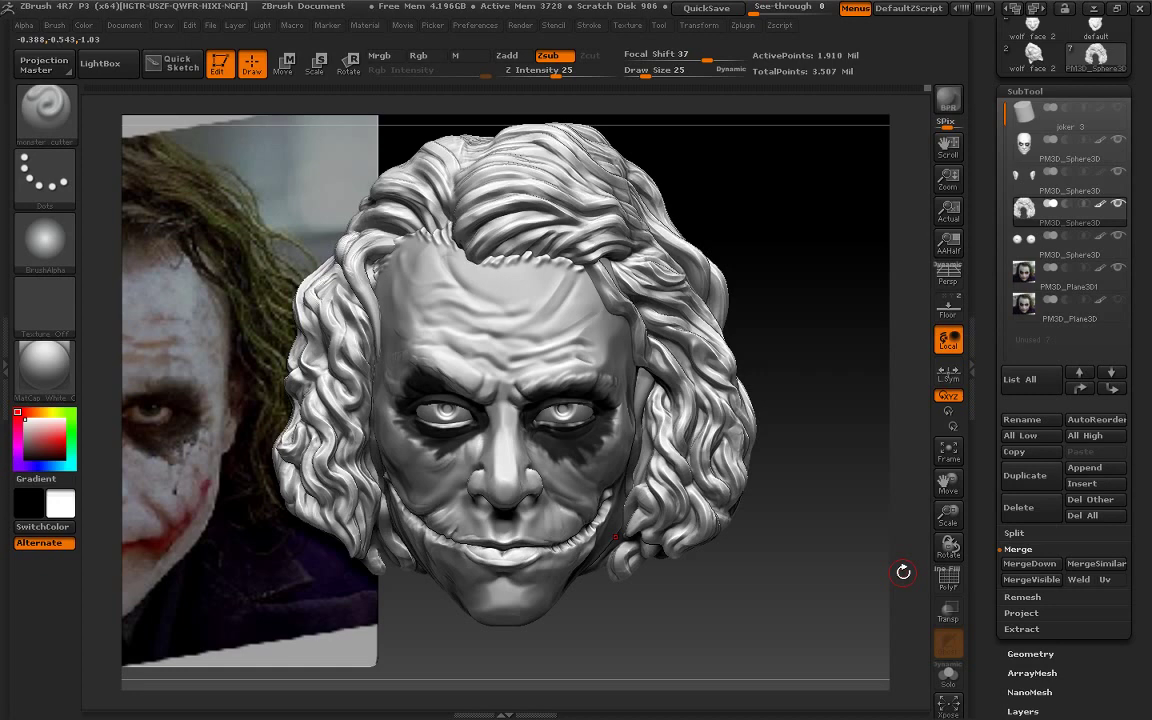
Try the MatCap Gray material, then load the Chalk material from the library
left_click(44, 370)
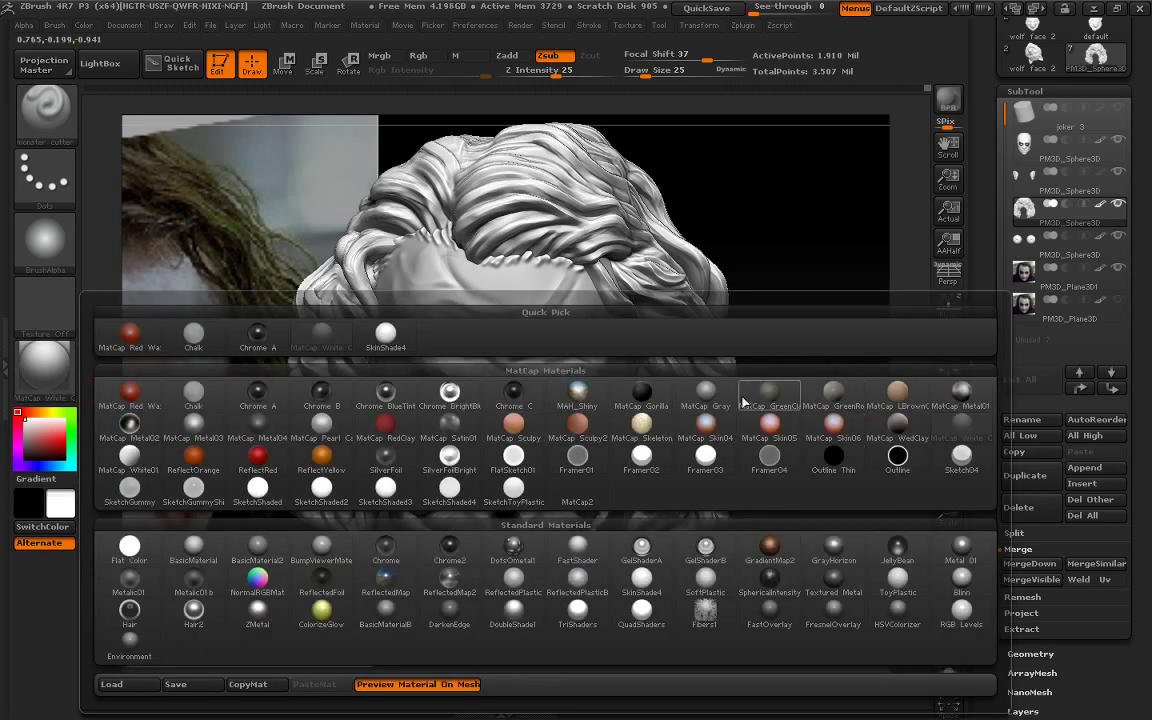
left_click(706, 392)
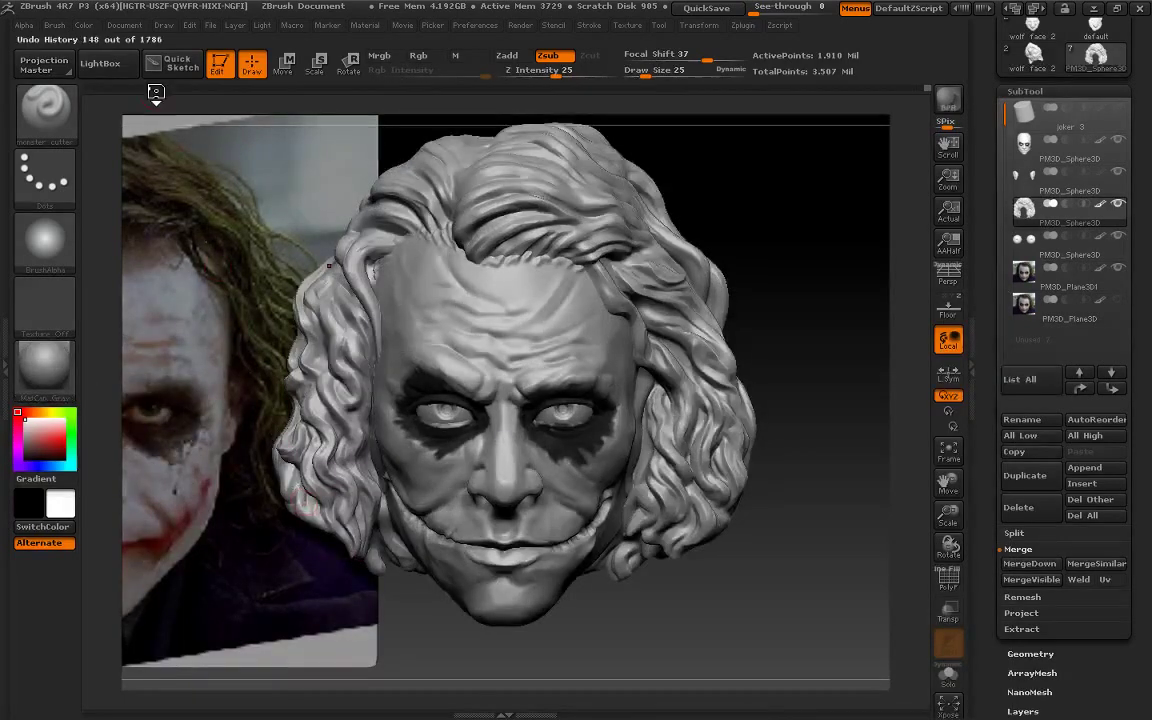
left_click(127, 73)
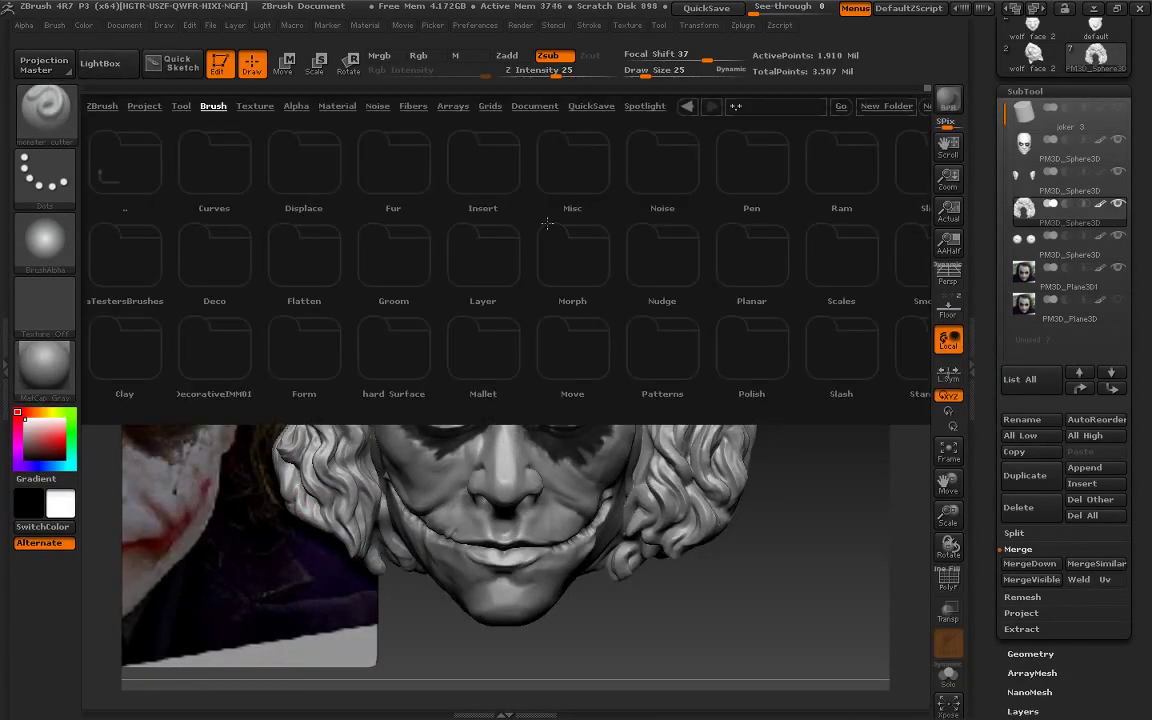
left_click(356, 108)
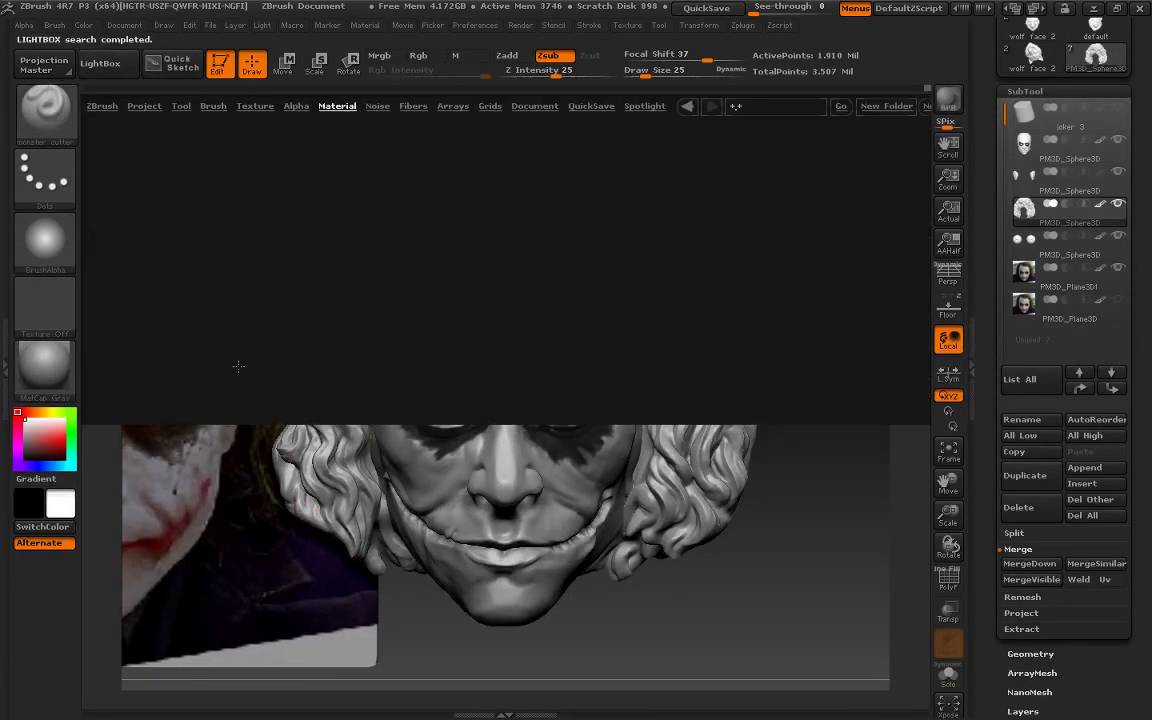
double_click(122, 258)
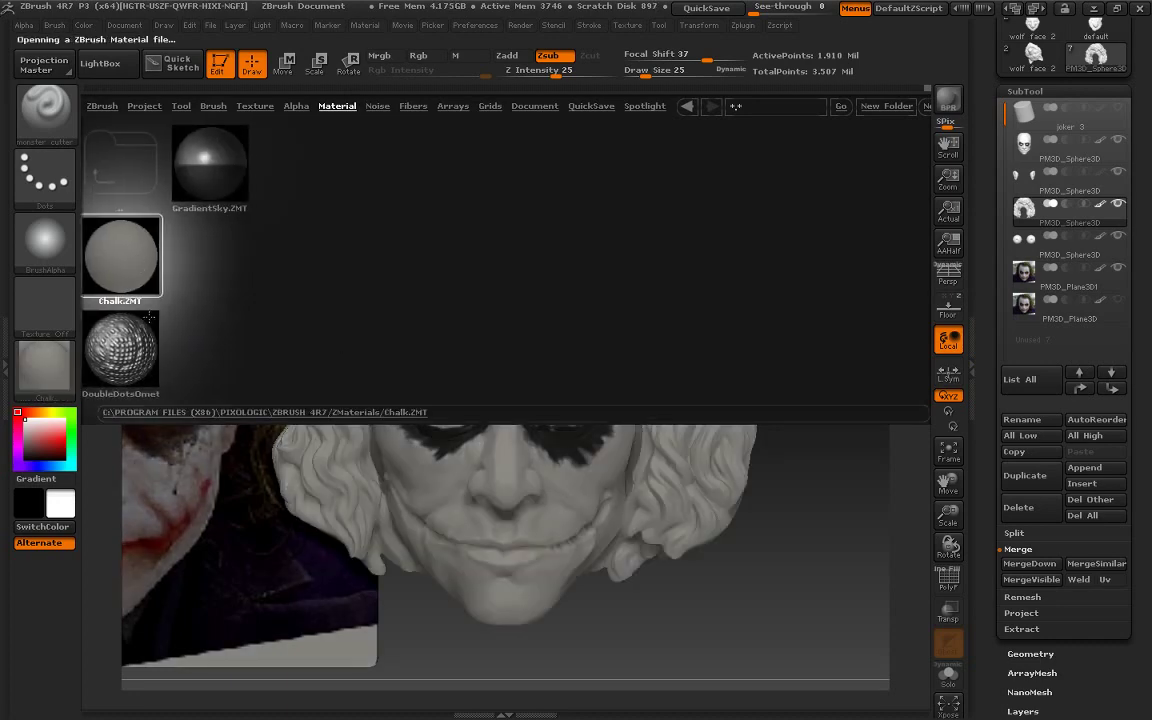
left_click(100, 63)
Inspect the chalk look, select the face mesh and apply FastShader
left_click_drag(815, 451, 822, 499)
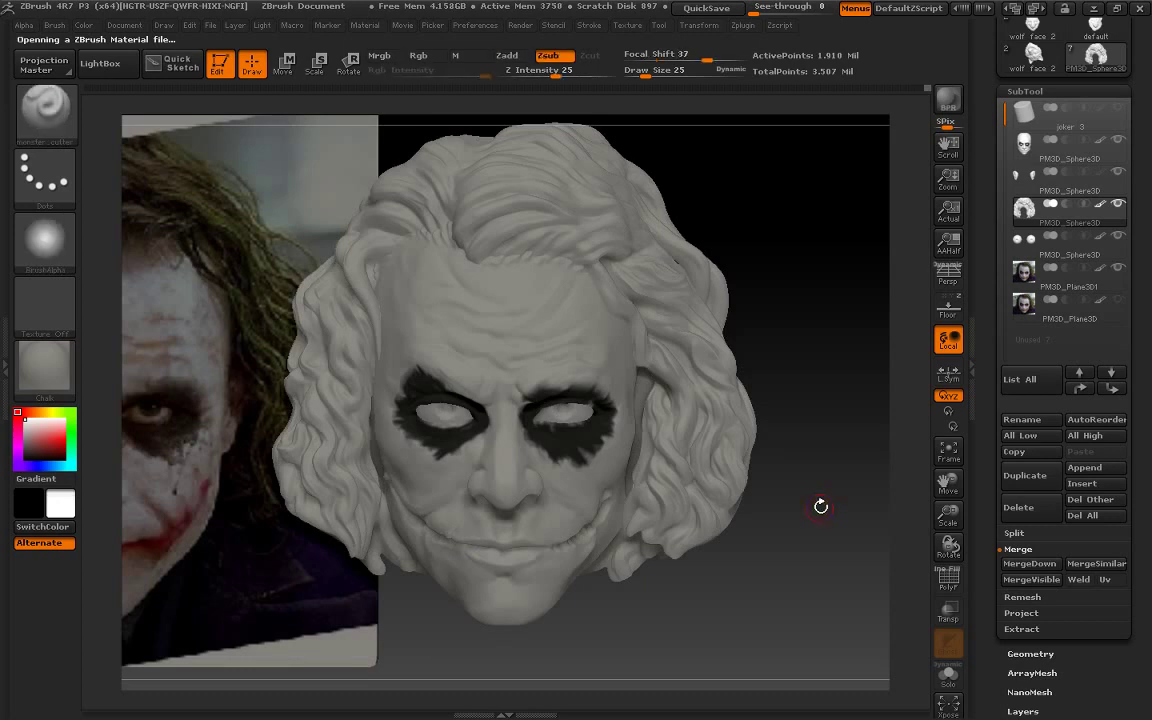
mouse_move(820, 506)
left_mouse_down()
mouse_move(732, 614)
mouse_move(740, 593)
left_mouse_up()
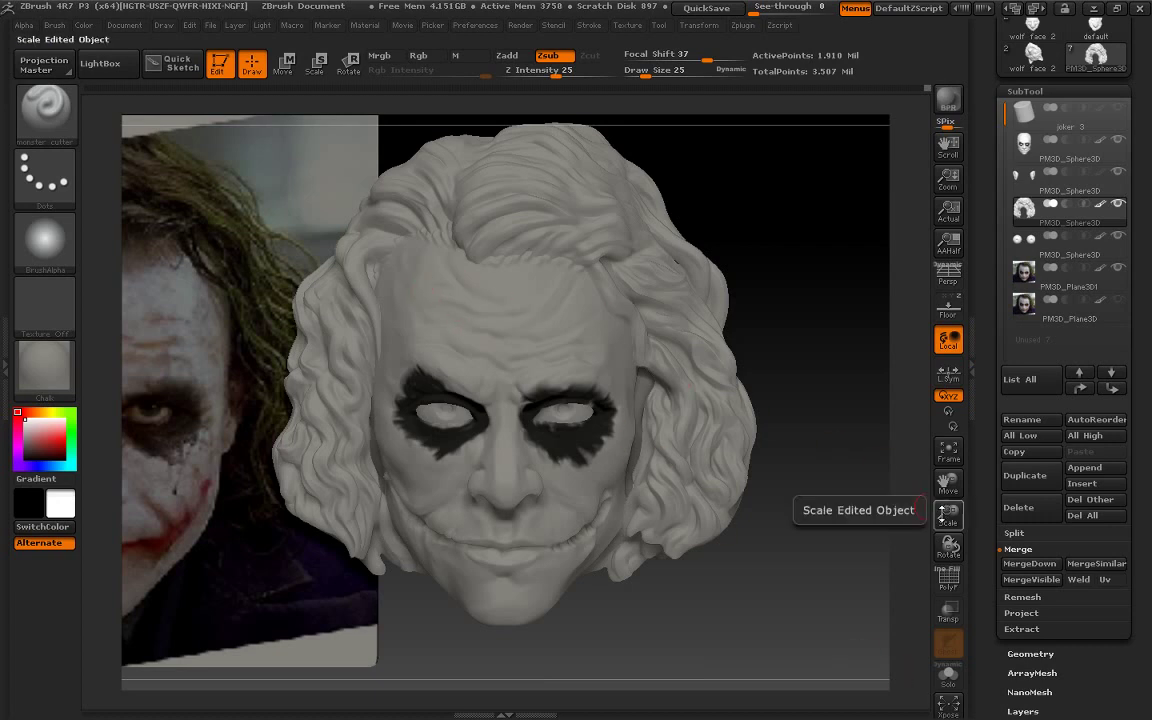
left_click_drag(948, 513, 916, 501)
left_click(440, 212, "alt")
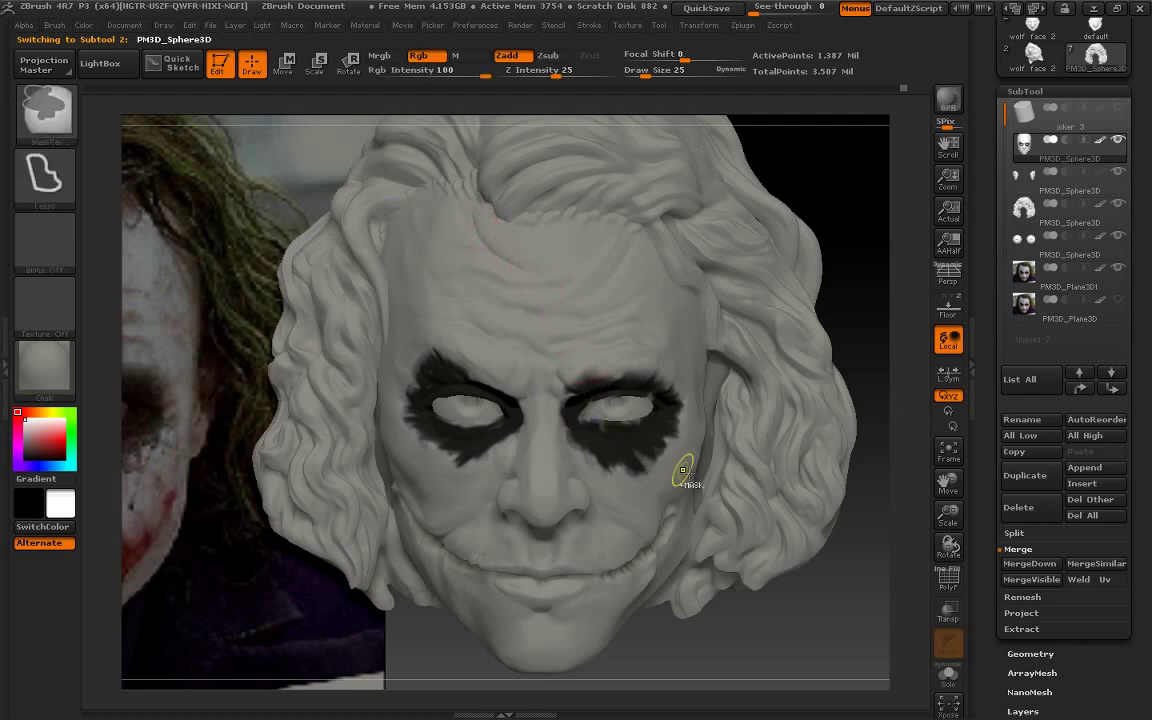
left_click(68, 350)
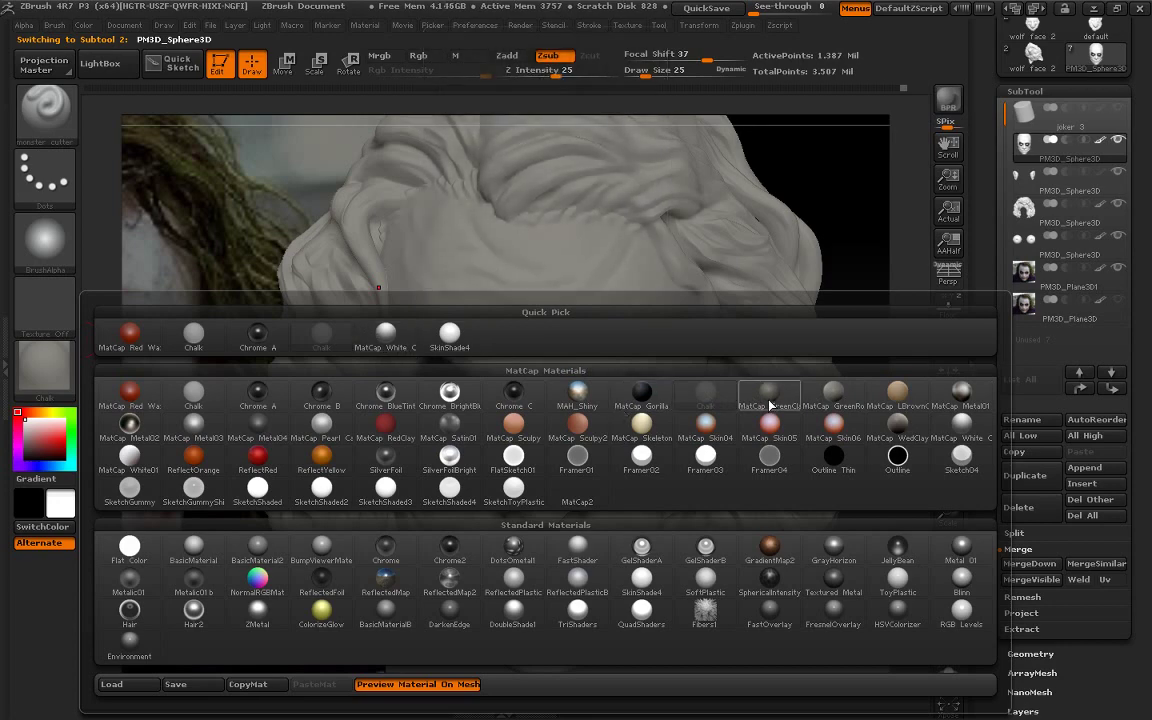
left_click(579, 547)
Try MatCap Metal03 on the model, then switch back to FastShader
left_click(44, 358)
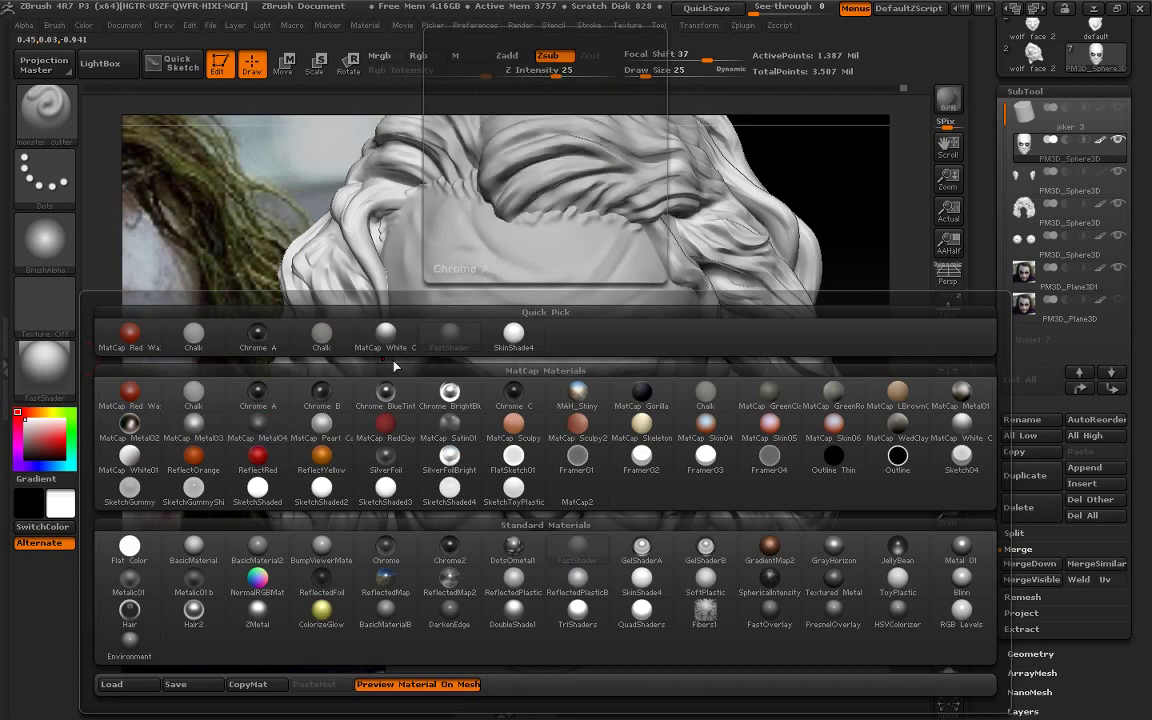
left_click(215, 435)
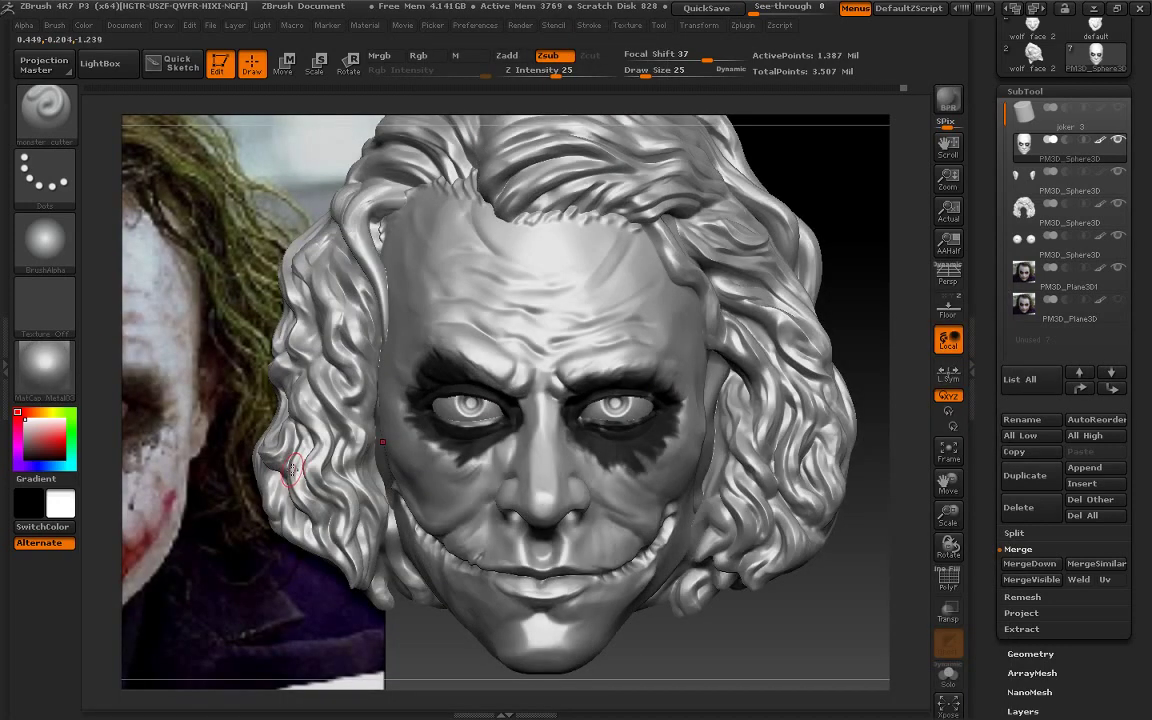
left_click_drag(796, 545, 752, 561)
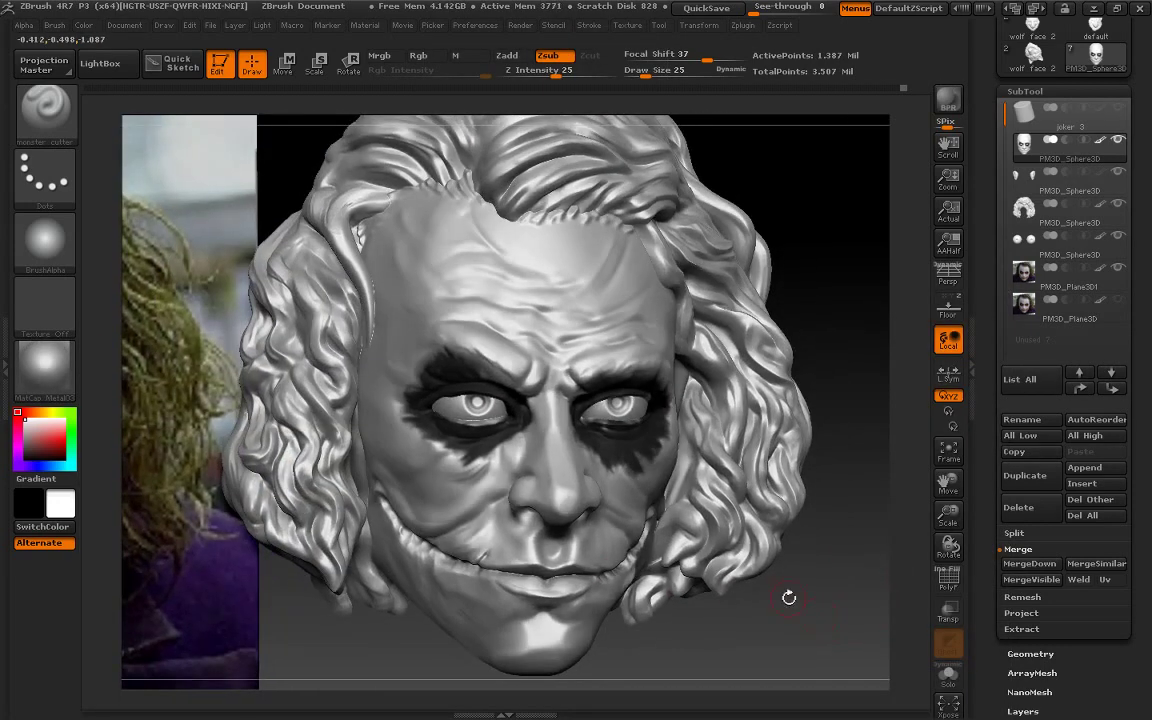
left_click(57, 385)
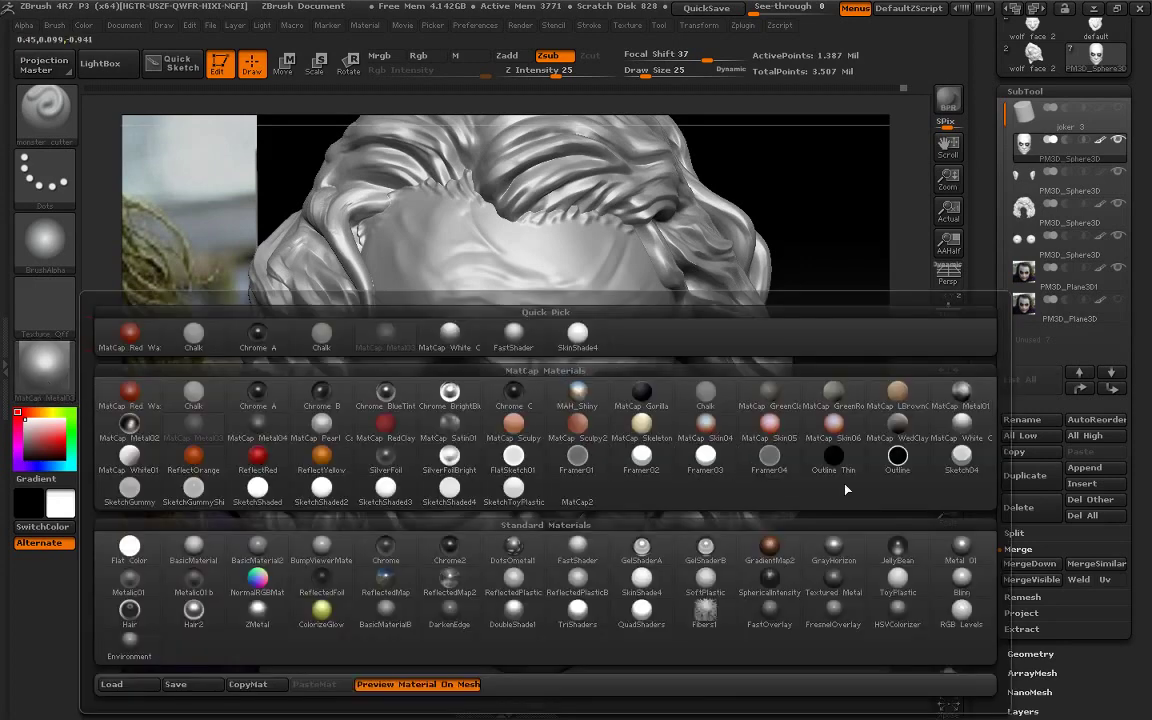
left_click(577, 548)
Shade the head with MatCap White Cavity and orbit to inspect it
left_click_drag(740, 600, 228, 480)
left_click(44, 365)
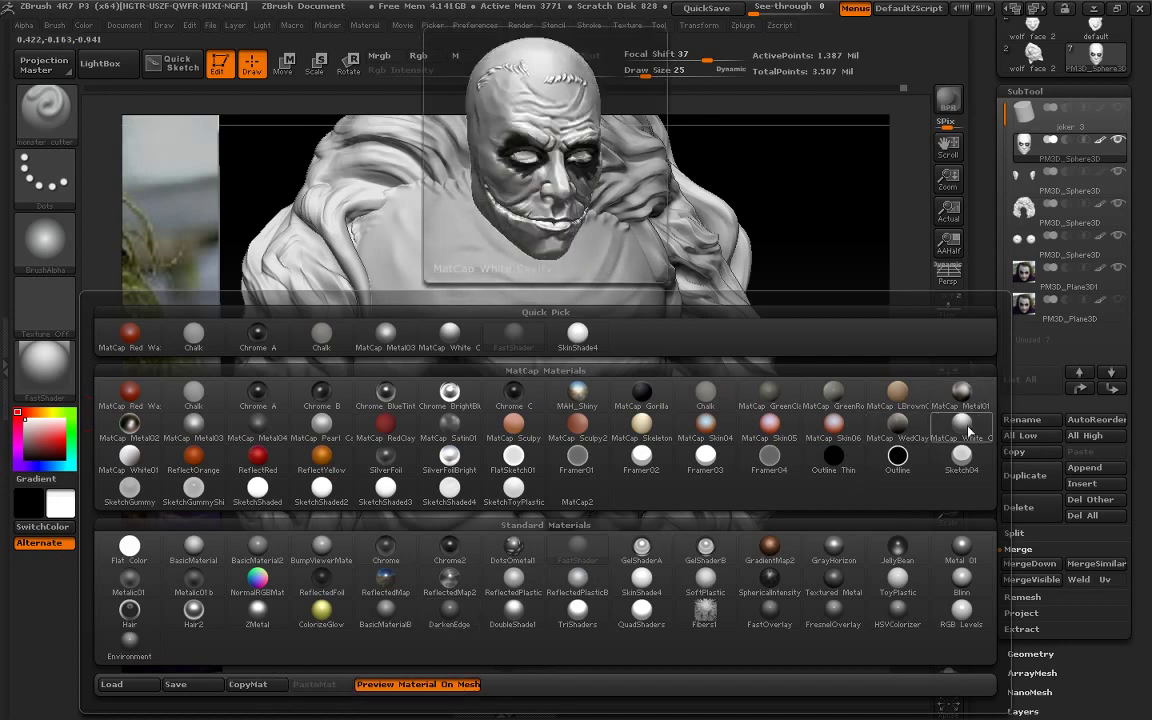
left_click(450, 333)
left_click_drag(822, 594, 493, 416)
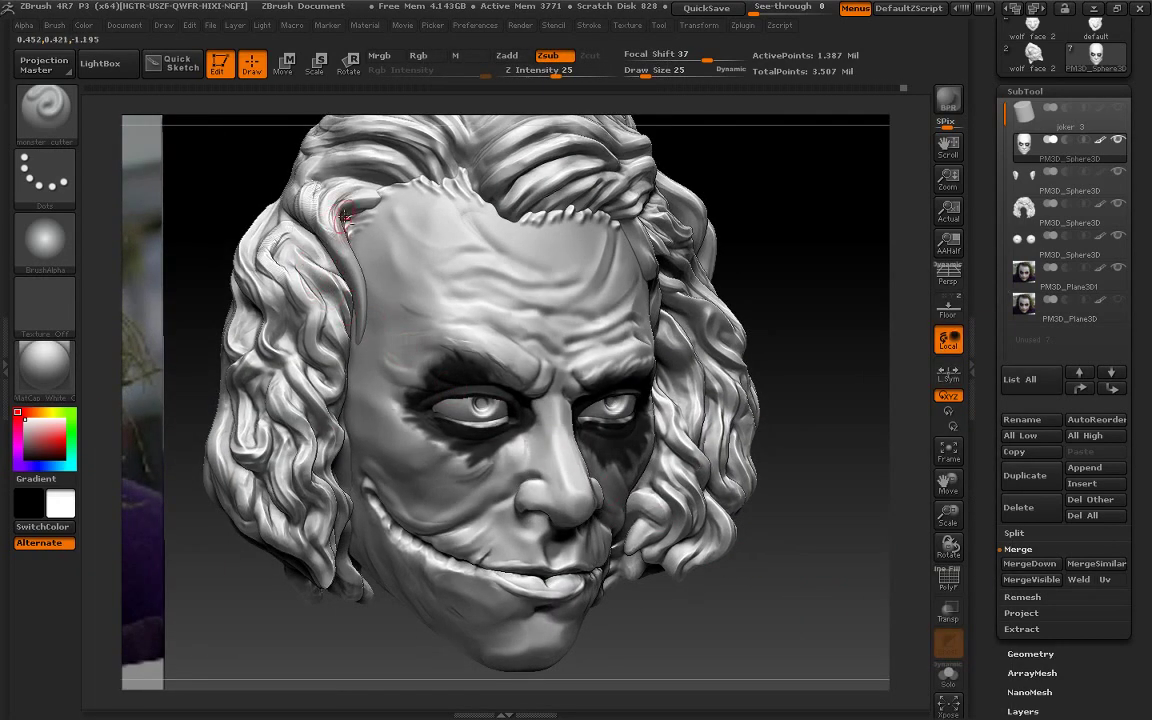
Select the hair subtool and smooth the hair locks at the left forehead
left_click(343, 250, "alt")
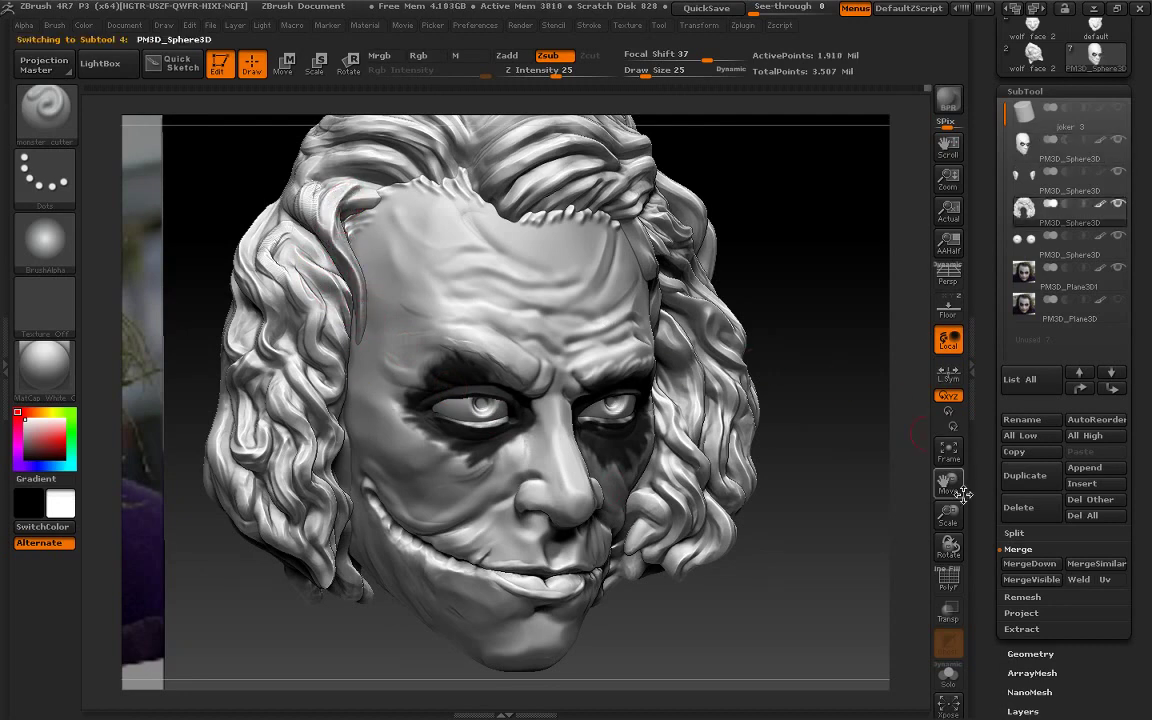
mouse_move(961, 494)
left_mouse_down()
mouse_move(882, 463)
mouse_move(623, 442)
left_mouse_up()
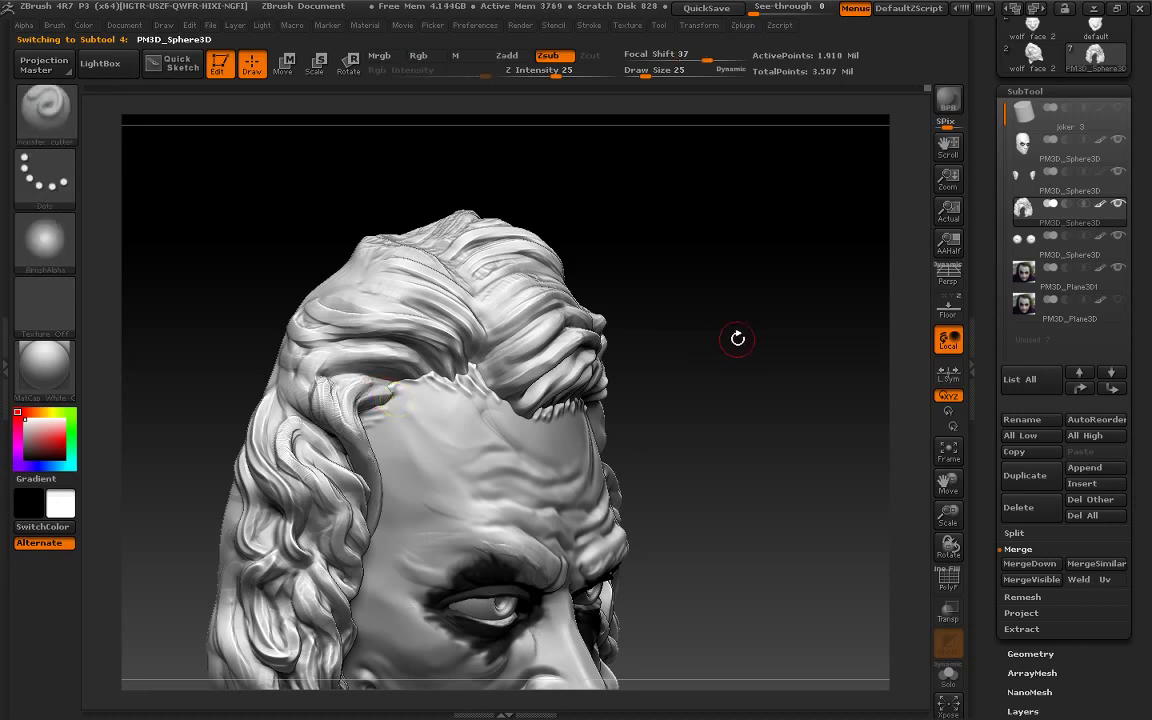
left_click_drag(738, 337, 381, 403)
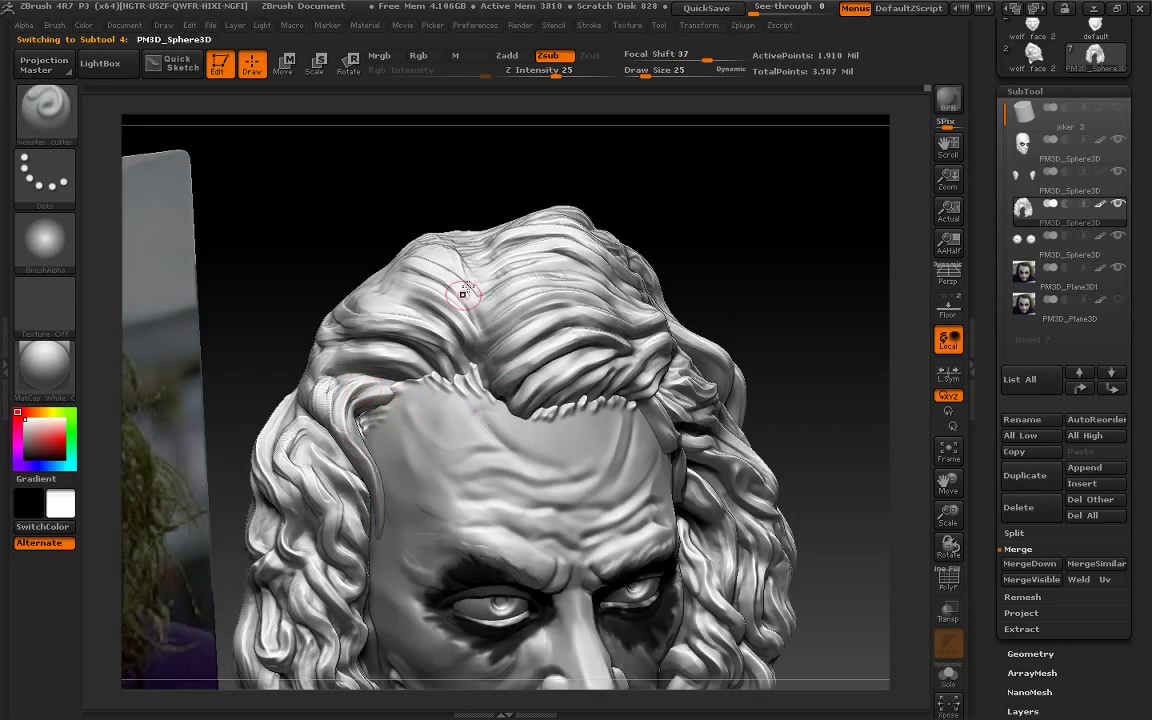
left_click_drag(463, 293, 399, 354)
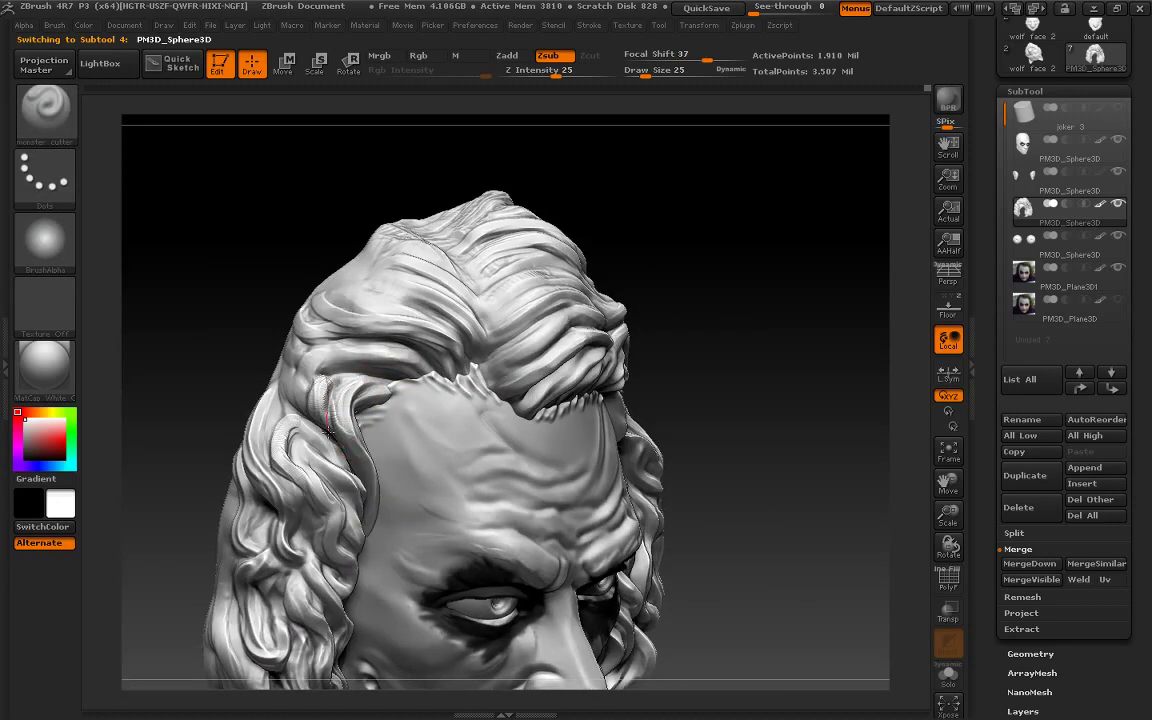
left_click_drag(329, 432, 300, 380, "shift")
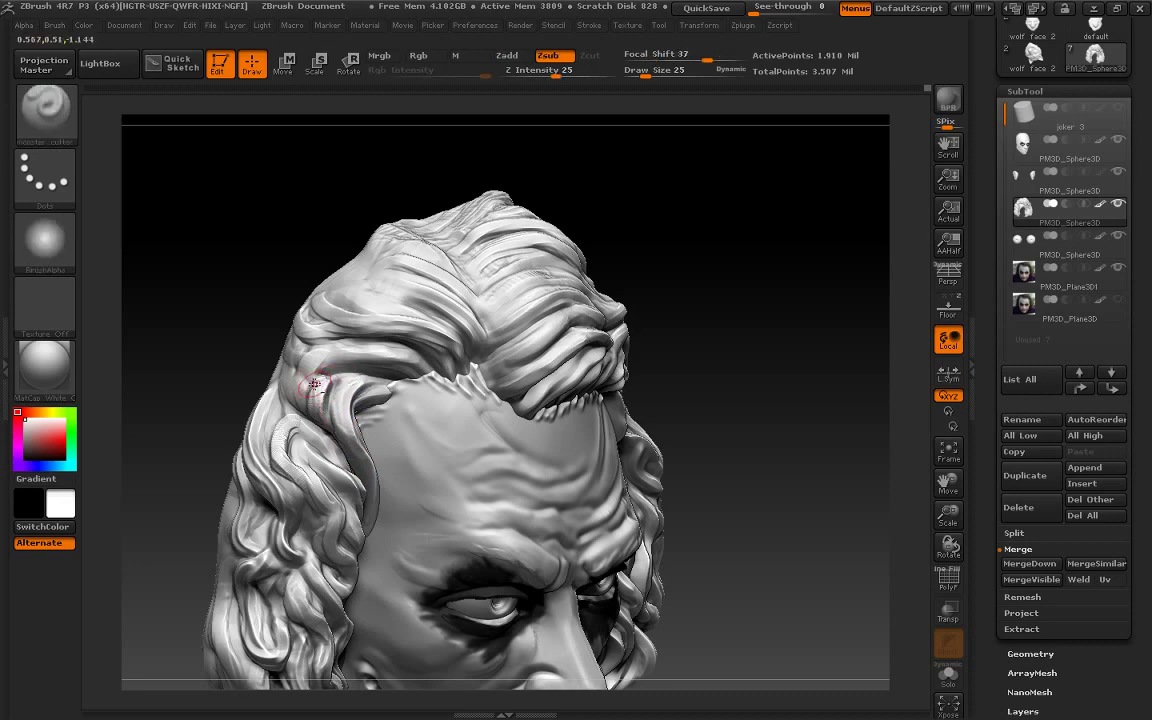
left_click_drag(346, 413, 324, 355, "shift")
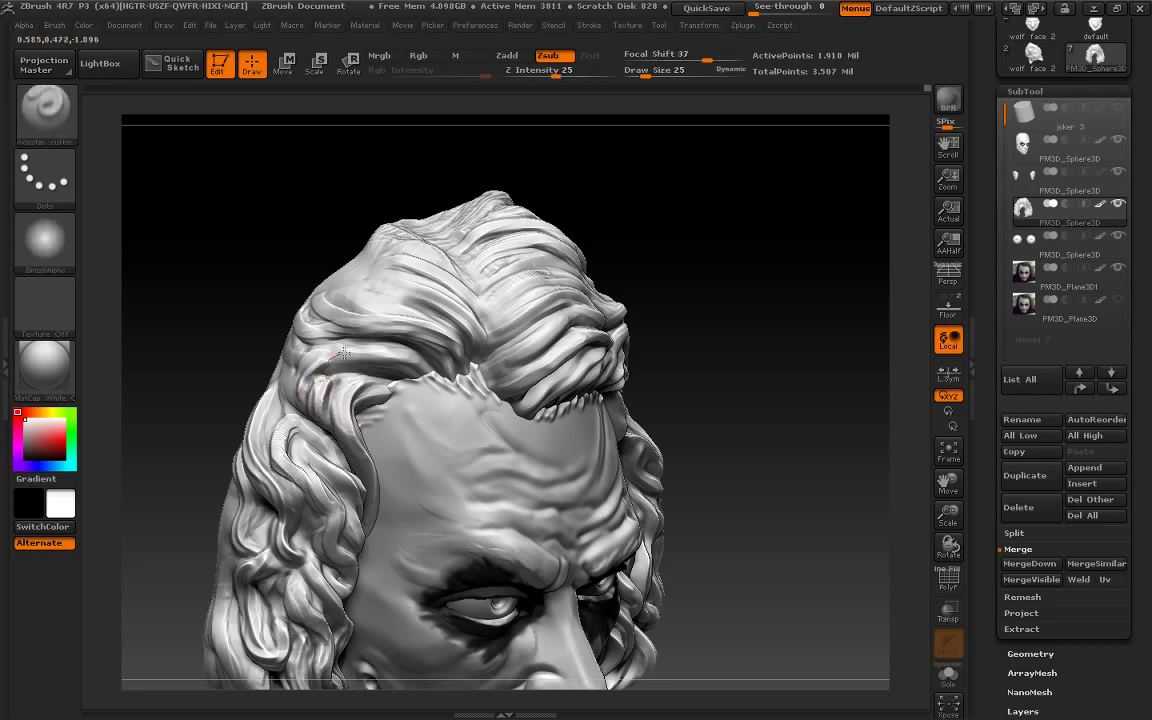
Check the top of the hair and smooth the strand above the forehead
mouse_move(468, 409)
left_mouse_down()
mouse_move(746, 314)
mouse_move(296, 374)
mouse_move(582, 338)
left_mouse_up()
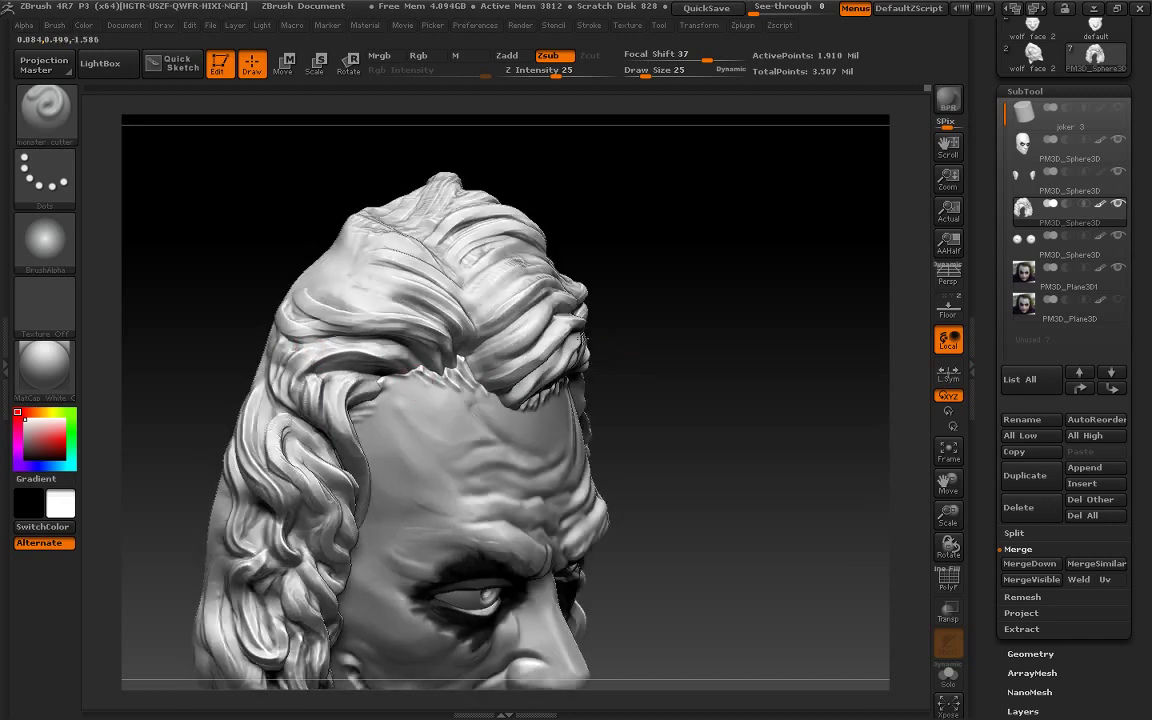
mouse_move(327, 484)
left_mouse_down()
mouse_move(722, 337)
mouse_move(383, 364)
left_mouse_up()
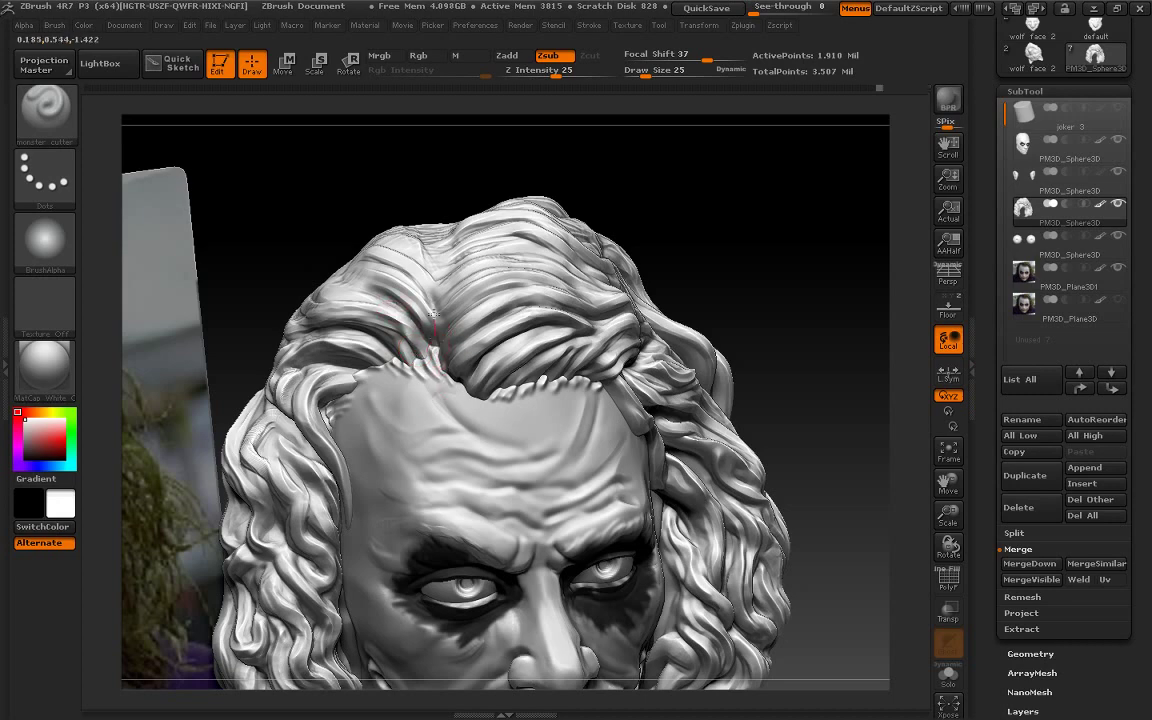
left_click_drag(656, 238, 441, 342)
mouse_move(566, 215)
left_mouse_down()
mouse_move(470, 290)
mouse_move(405, 292)
left_mouse_up()
mouse_move(566, 210)
left_mouse_down()
mouse_move(585, 304)
mouse_move(455, 304)
left_mouse_up()
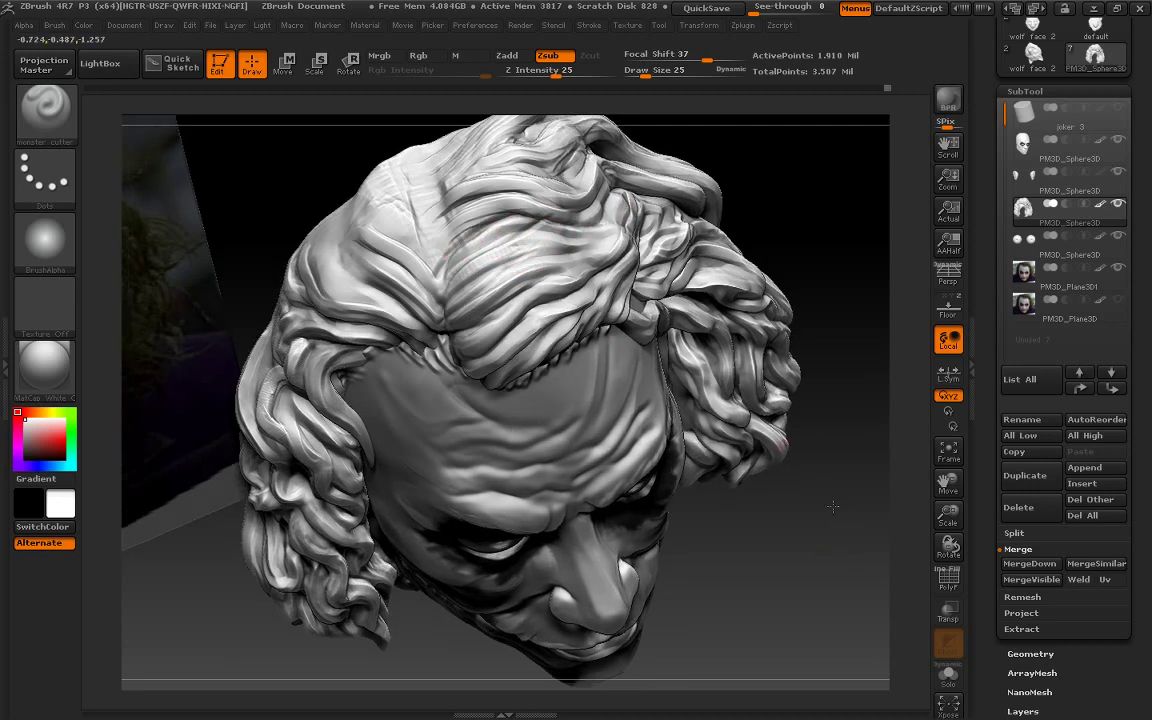
left_click_drag(760, 460, 854, 497, "shift")
left_click_drag(853, 437, 583, 437)
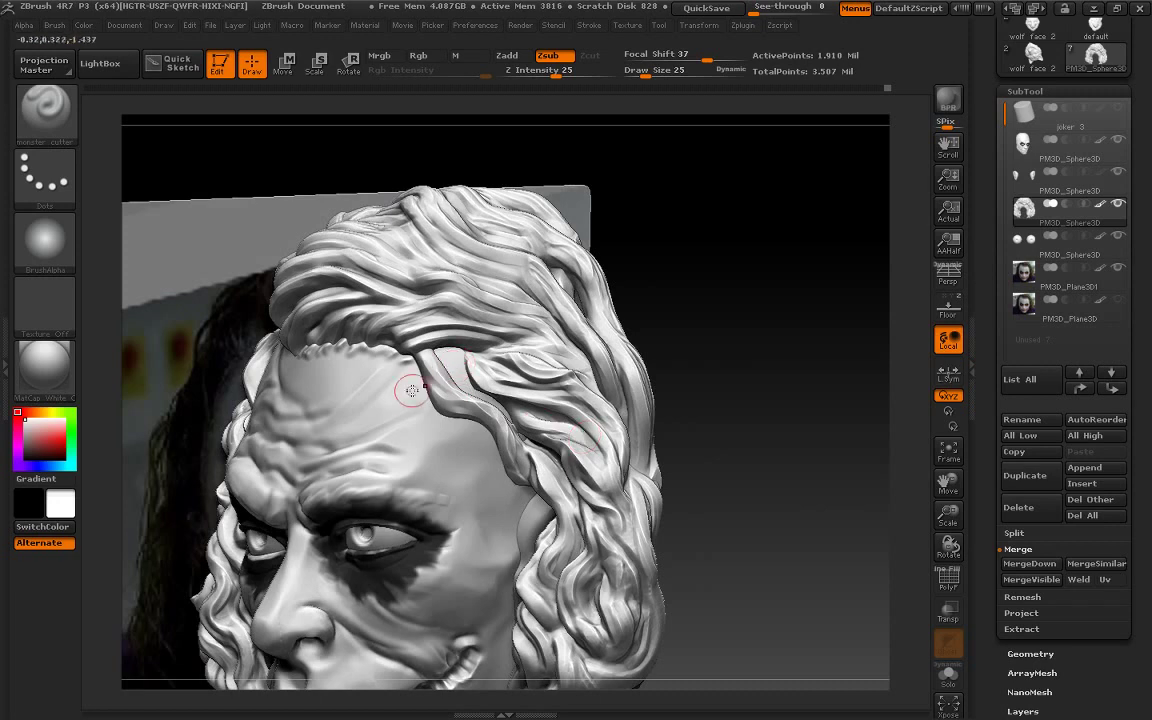
left_click_drag(467, 359, 500, 400)
With the Move brush at size 49, pull the temple strand toward the brow and mask the forehead hair
left_click(45, 108)
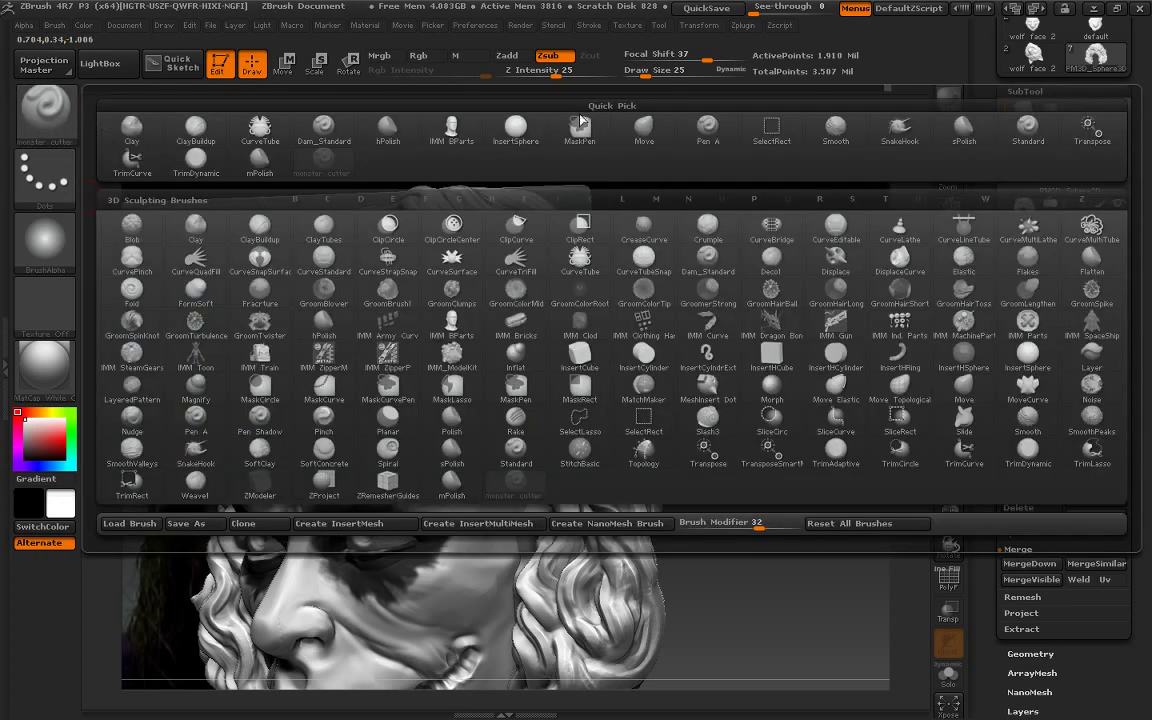
left_click(630, 120)
left_click_drag(640, 95, 655, 120)
left_click_drag(681, 288, 387, 395)
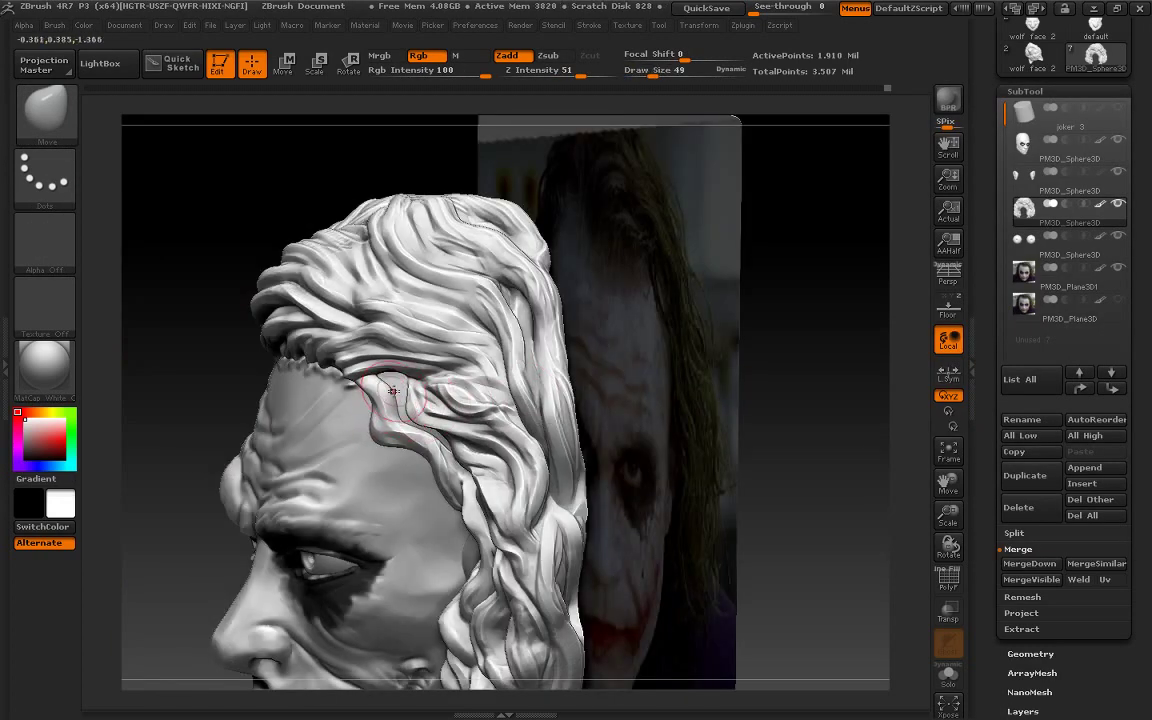
mouse_move(355, 362)
left_mouse_down()
mouse_move(411, 470)
mouse_move(430, 480)
left_mouse_up()
mouse_move(169, 505)
left_mouse_down()
mouse_move(184, 404)
mouse_move(234, 442)
mouse_move(267, 416)
mouse_move(734, 342)
mouse_move(650, 463)
left_mouse_up()
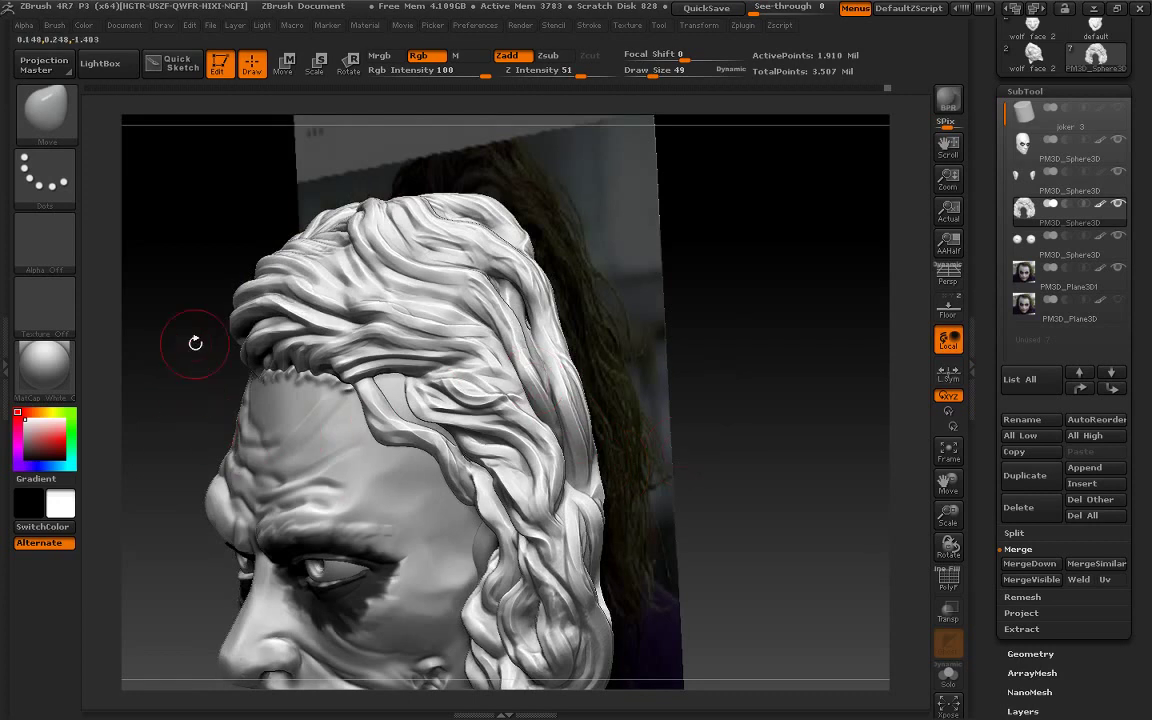
mouse_move(300, 172)
left_mouse_down("ctrl")
mouse_move(346, 384)
mouse_move(555, 265)
mouse_move(541, 552)
left_mouse_up("ctrl")
Reshape the forehead strand and its edge with the Move brush at size 62
left_click(45, 110)
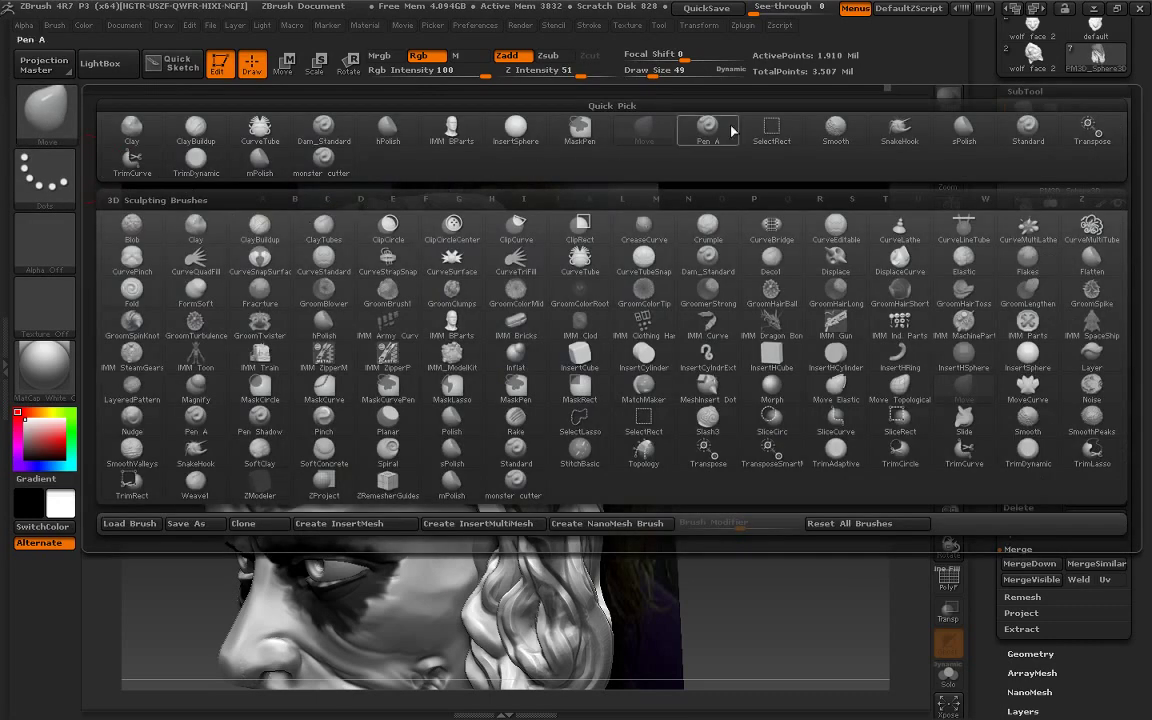
left_click(645, 127)
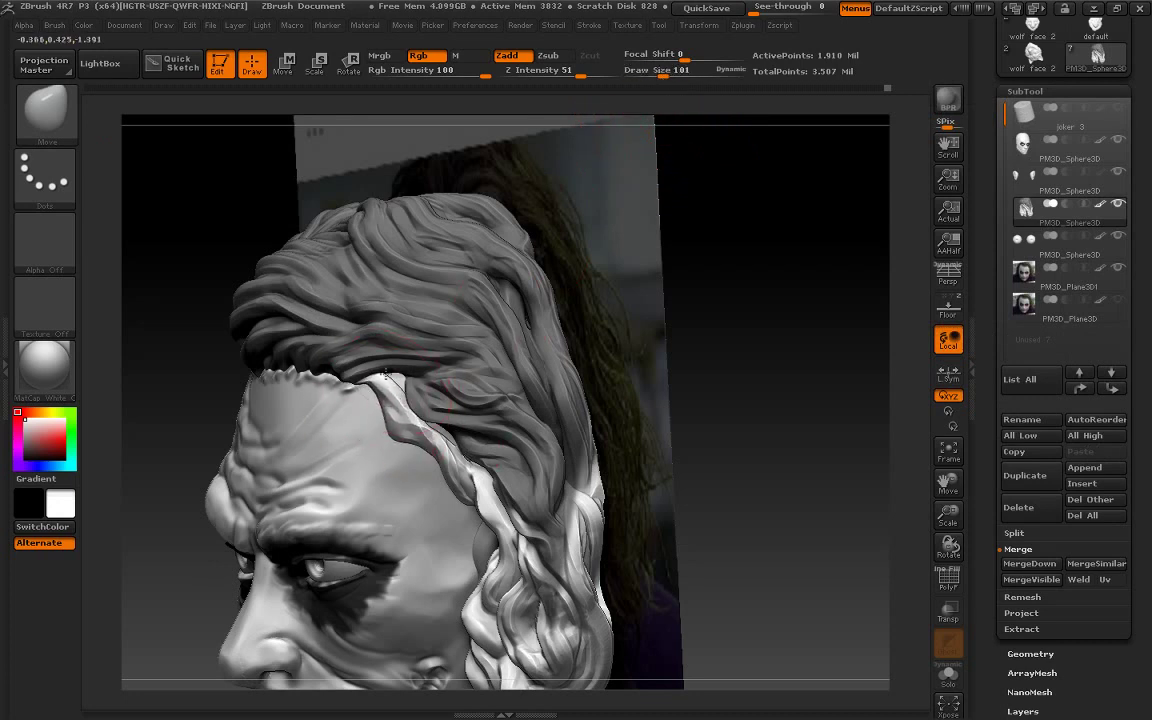
mouse_move(389, 383)
left_mouse_down()
mouse_move(413, 369)
mouse_move(378, 364)
mouse_move(420, 420)
left_mouse_up()
left_click_drag(664, 75, 652, 75)
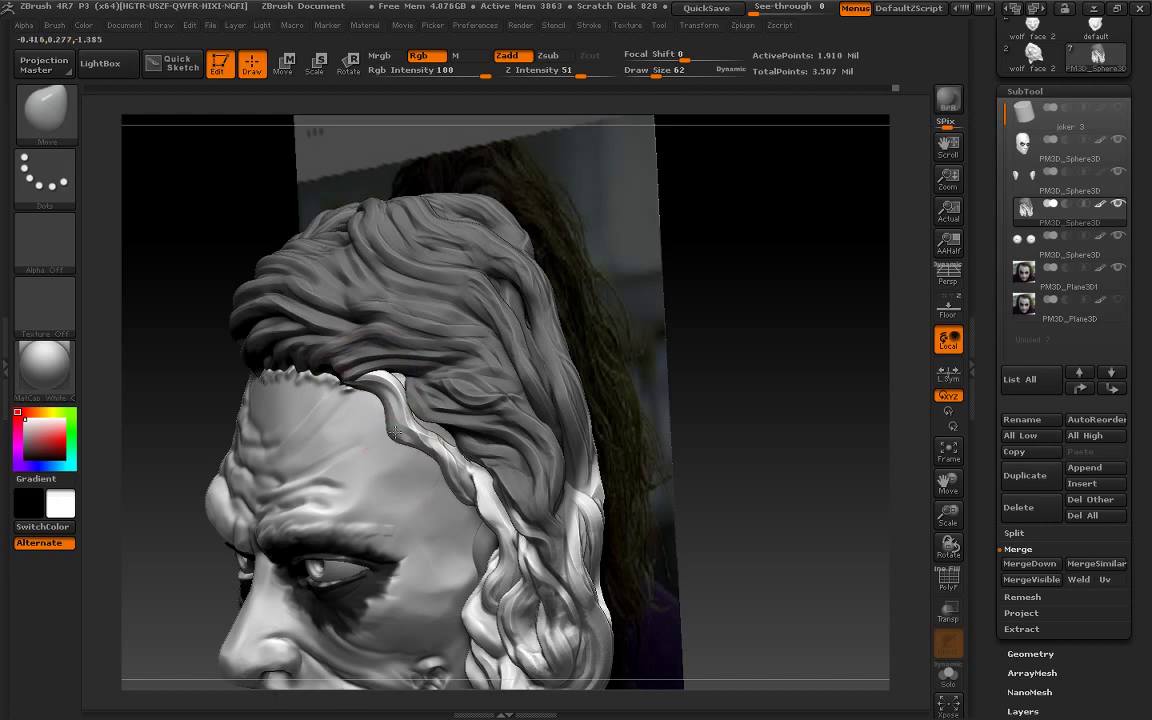
left_click_drag(380, 400, 397, 418)
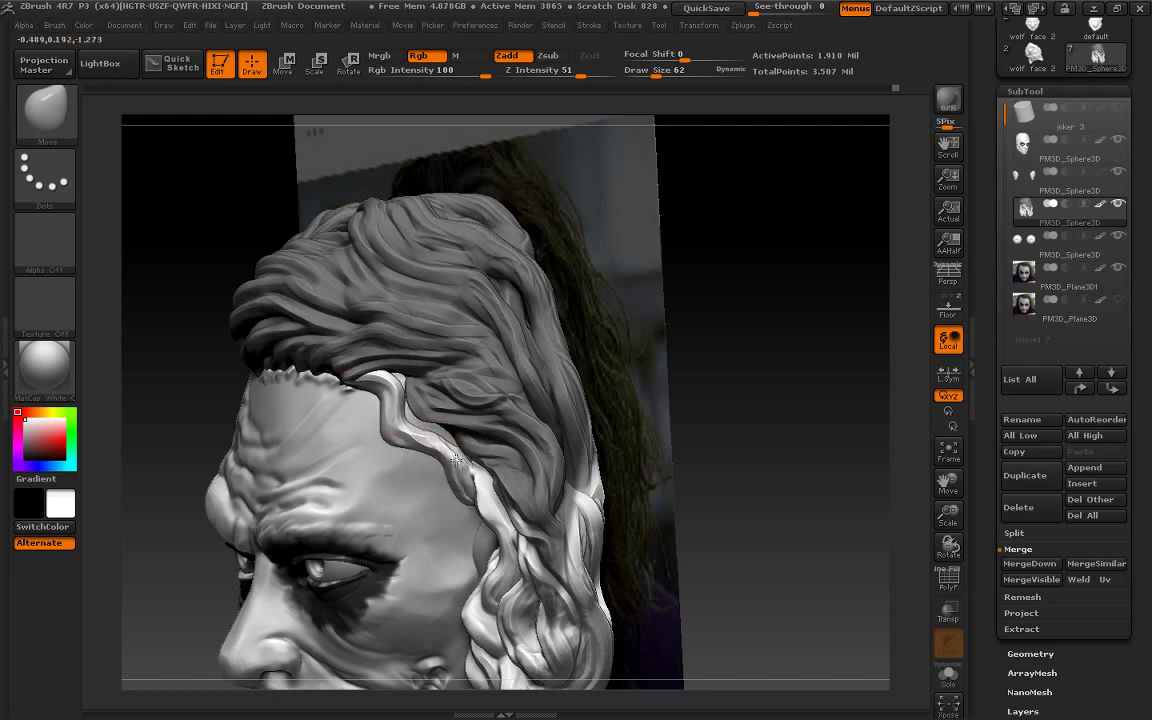
left_click_drag(803, 386, 816, 350)
key("ctrl")
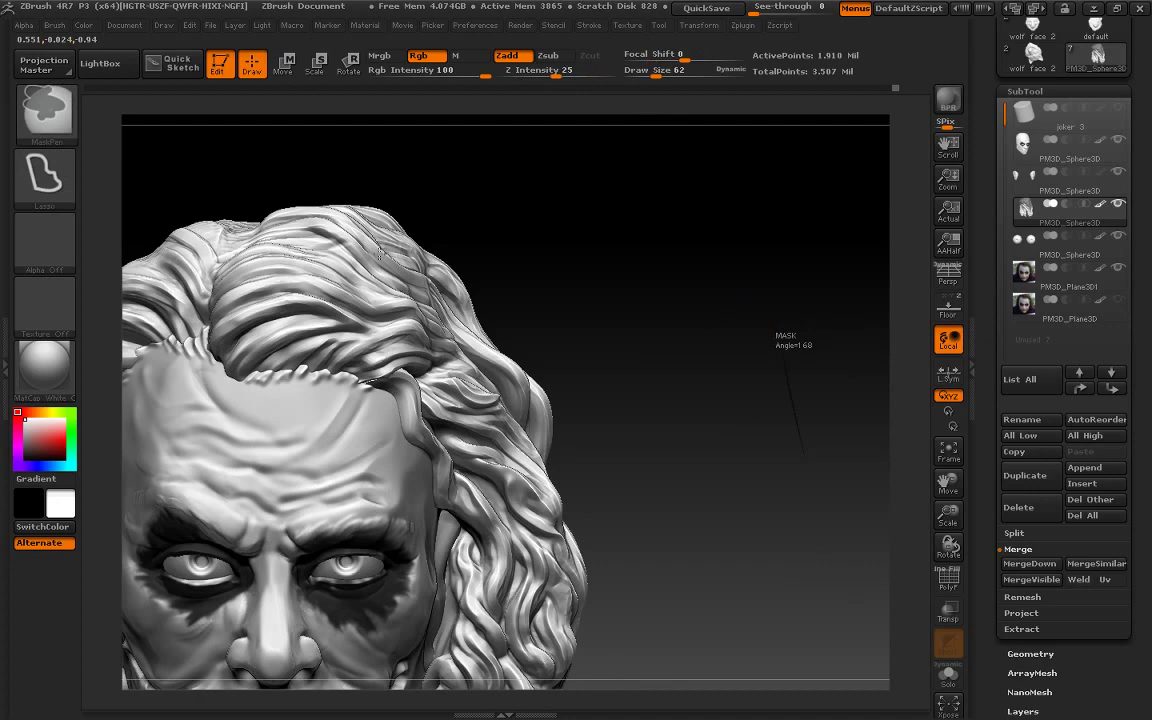
mouse_move(748, 360)
left_mouse_down()
mouse_move(731, 346)
mouse_move(144, 206)
left_mouse_up()
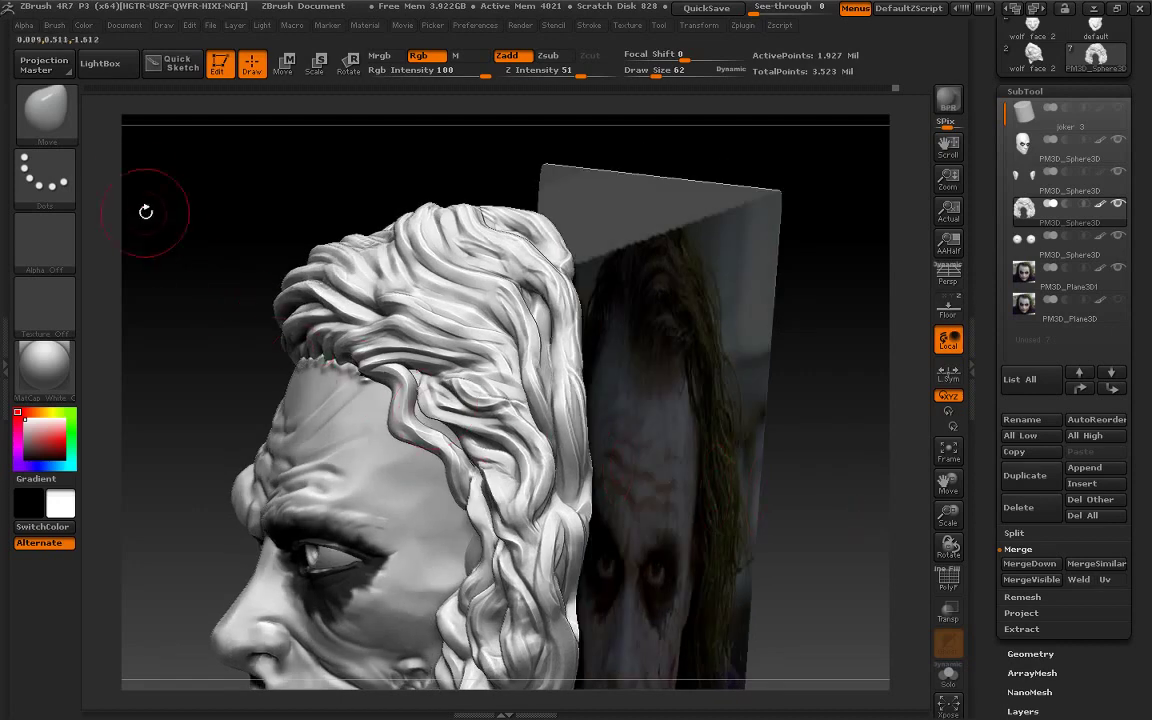
Build a raised clay stroke across the hair with the Clay brush at size 37
left_click(48, 118)
left_click(180, 128)
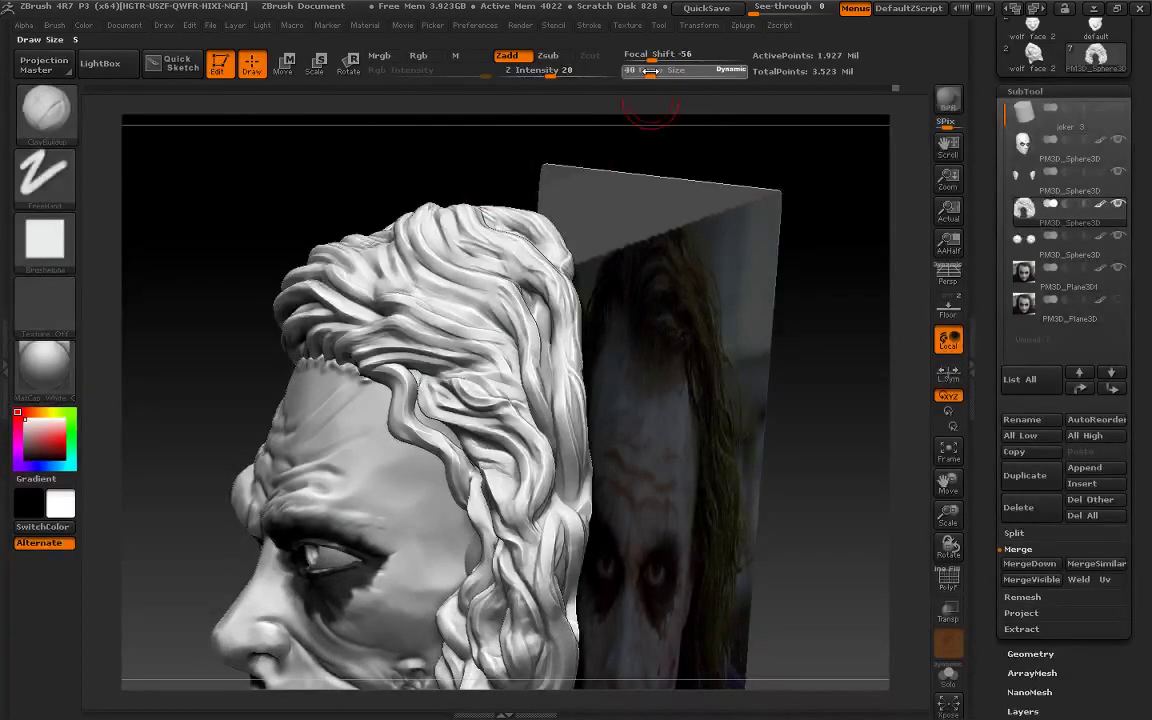
left_click_drag(655, 76, 712, 141)
left_click_drag(330, 344, 454, 342)
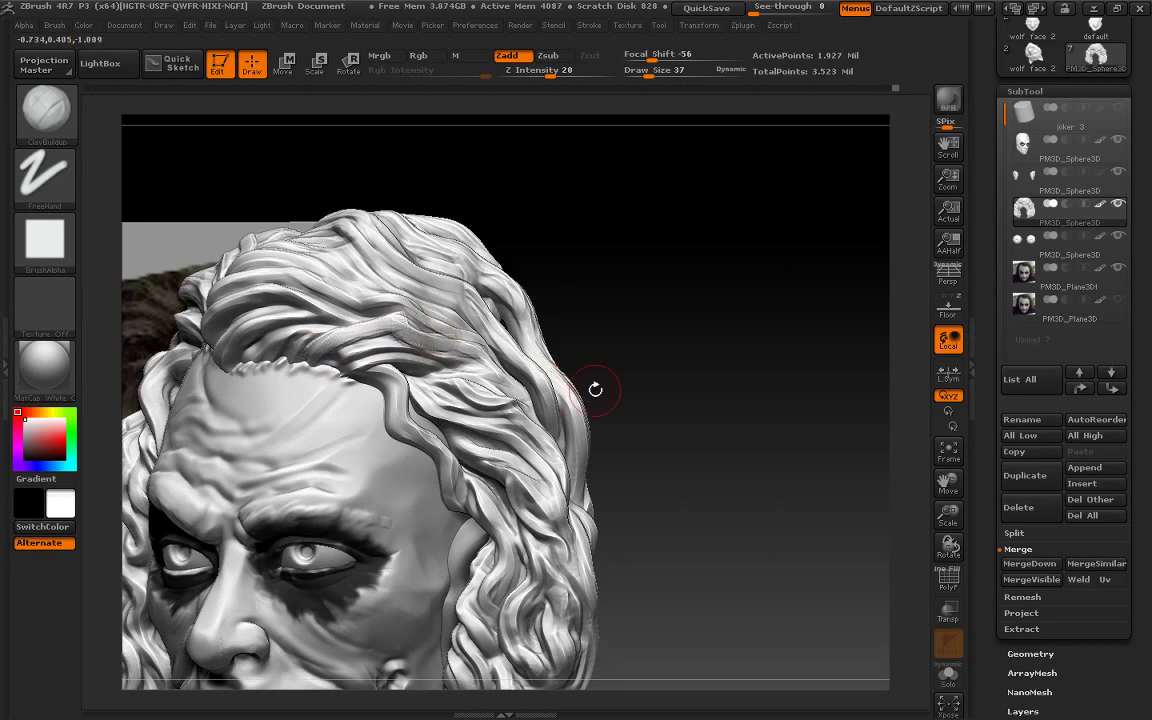
Orbit the head round to a side profile and pick the Move brush
left_click_drag(595, 389, 490, 395)
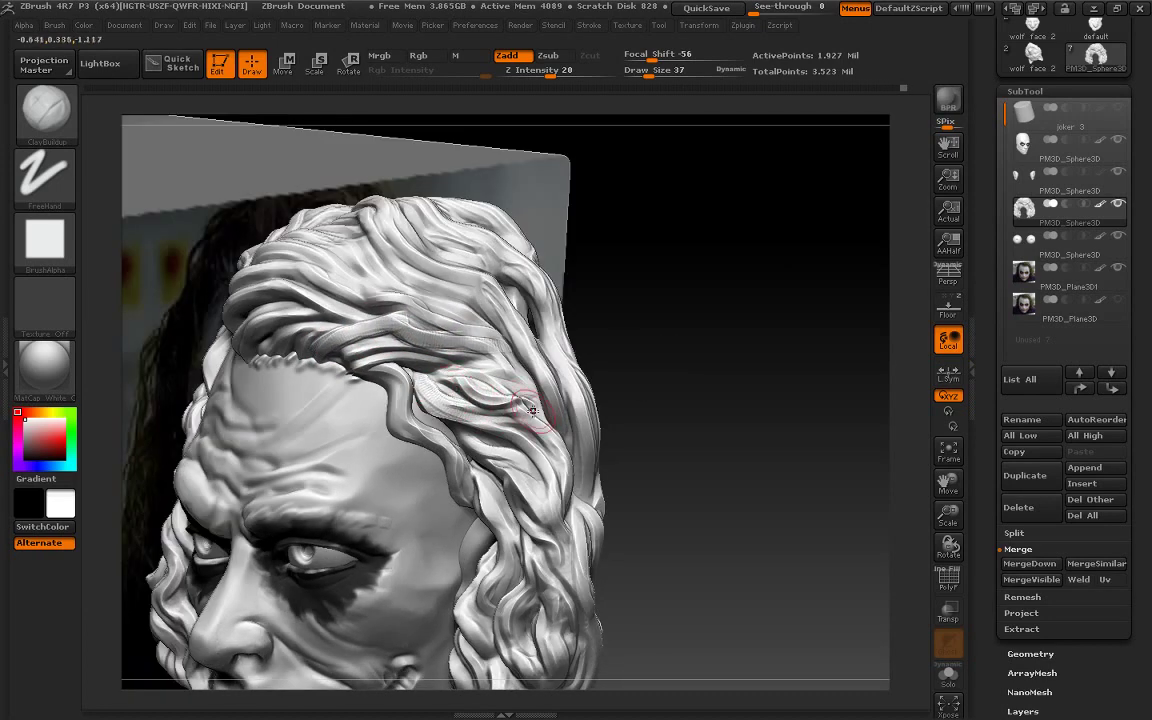
left_click_drag(610, 330, 582, 318)
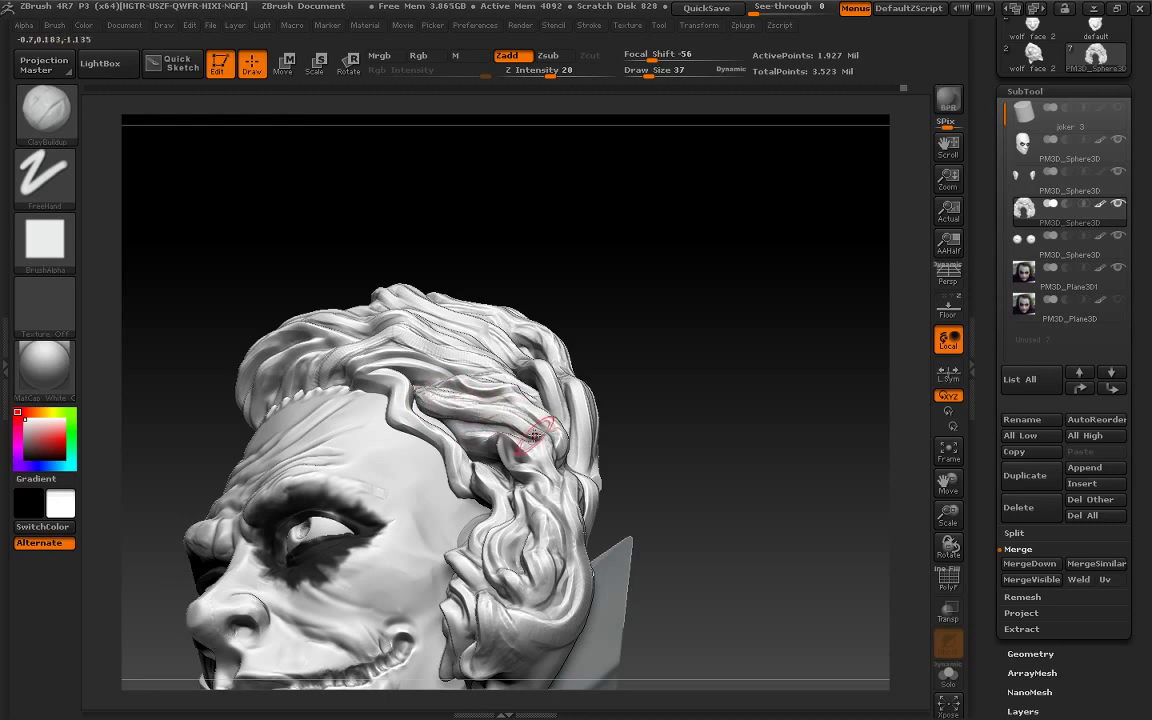
left_click_drag(527, 437, 467, 440)
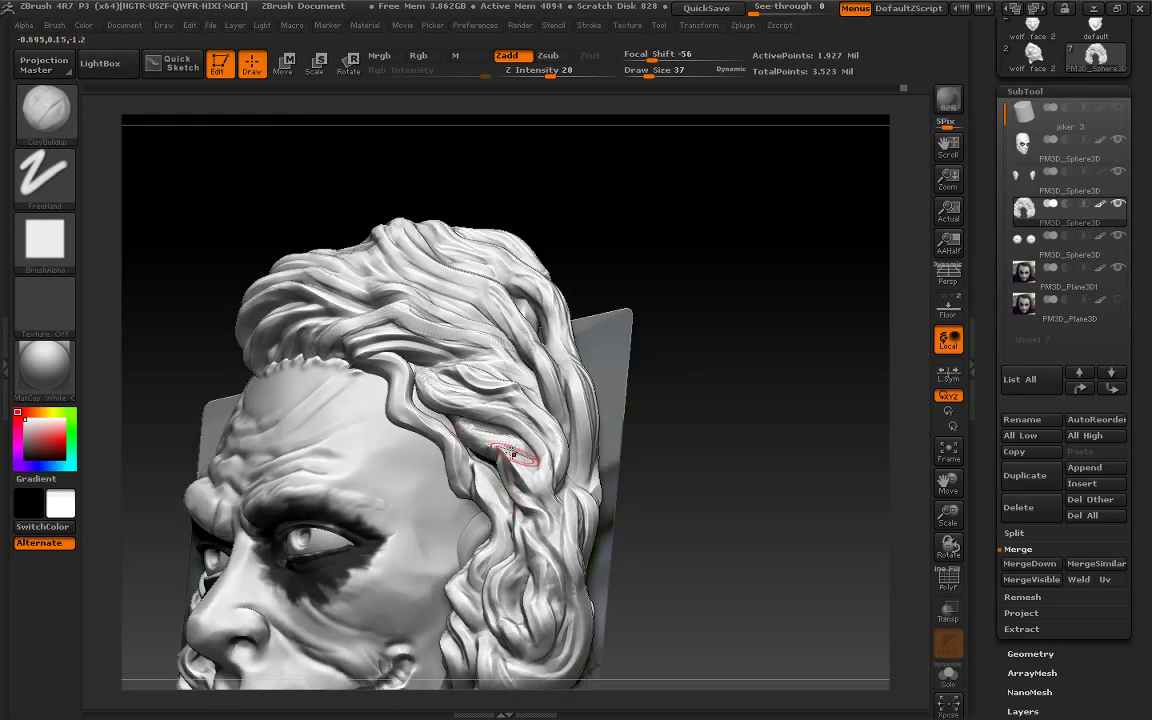
left_click_drag(846, 514, 813, 525)
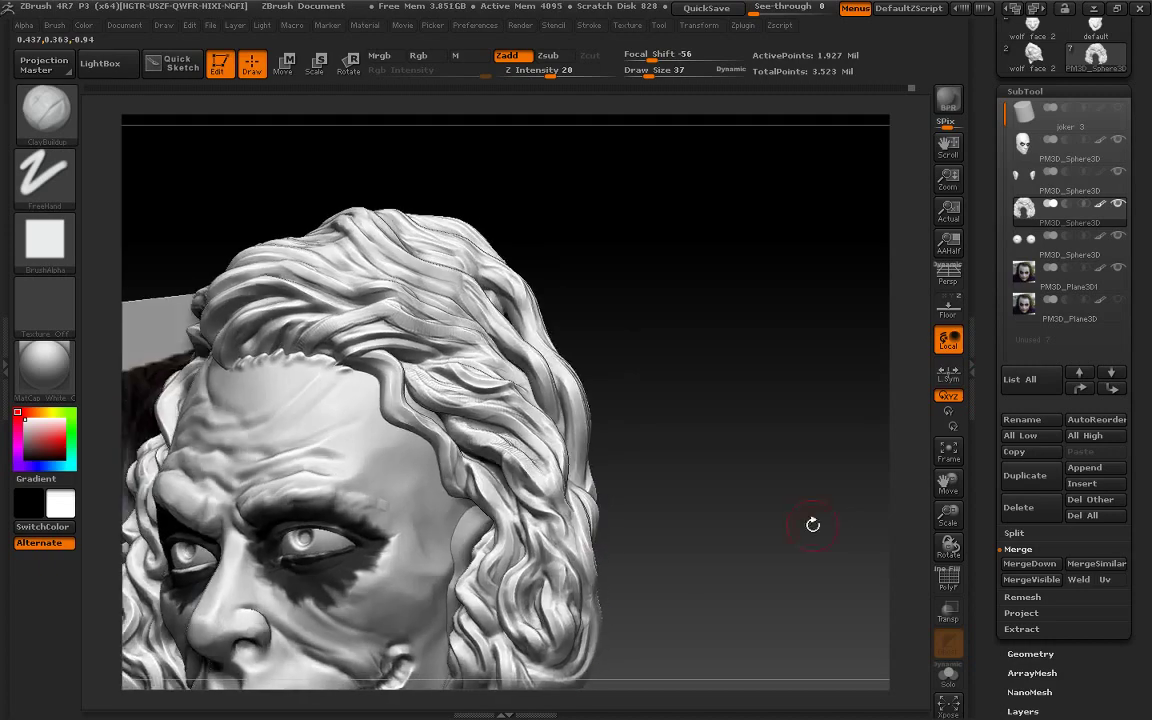
left_click_drag(700, 420, 649, 465, "shift")
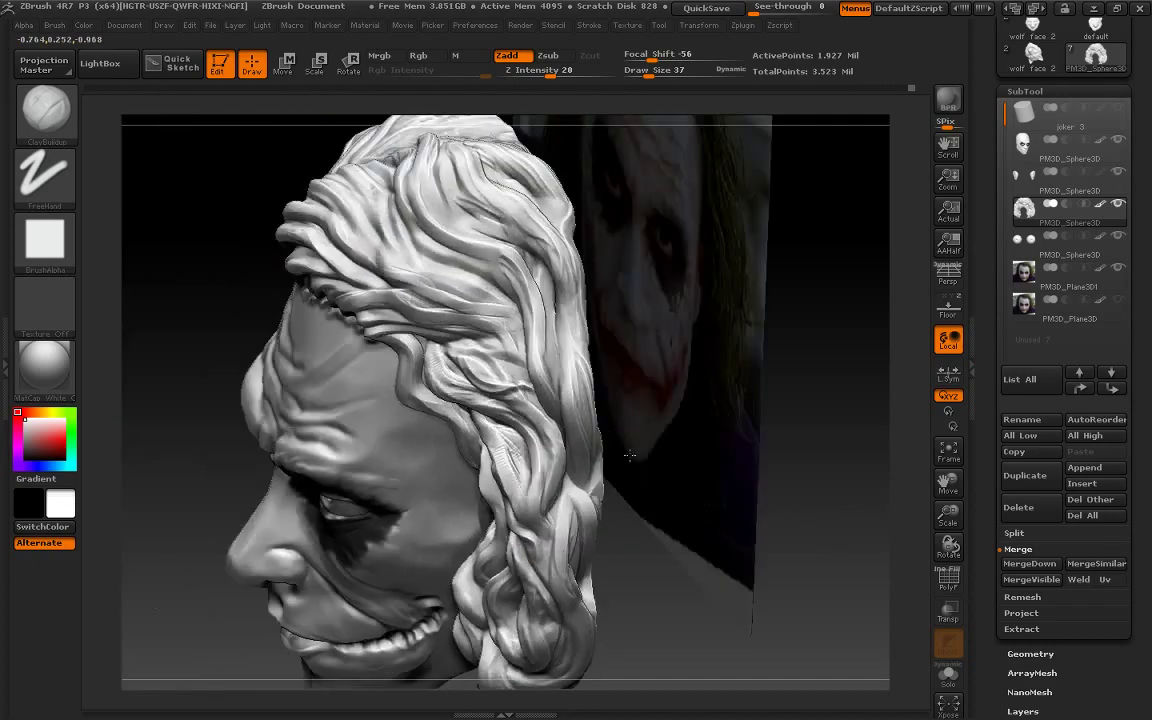
key("b")
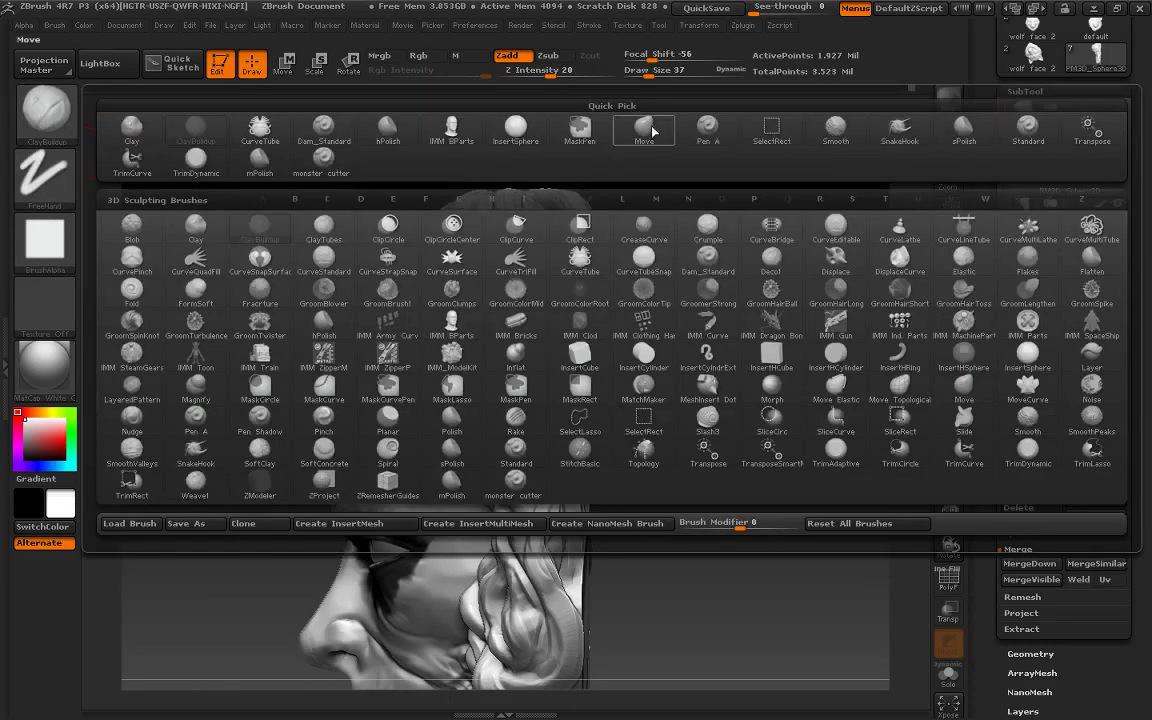
left_click(645, 128)
Zoom out beside the reference photo and choose the Monster Cutter brush
left_click_drag(681, 239, 560, 455)
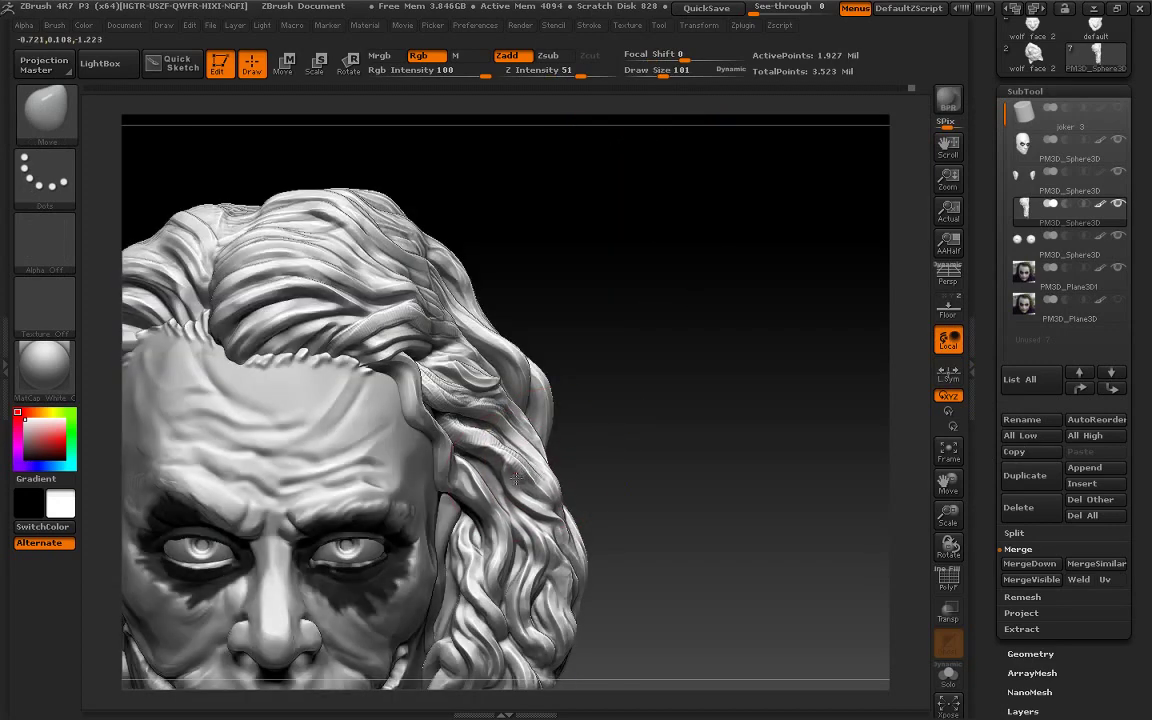
mouse_move(948, 513)
left_mouse_down()
mouse_move(896, 346)
mouse_move(766, 505)
left_mouse_up()
left_click(45, 110)
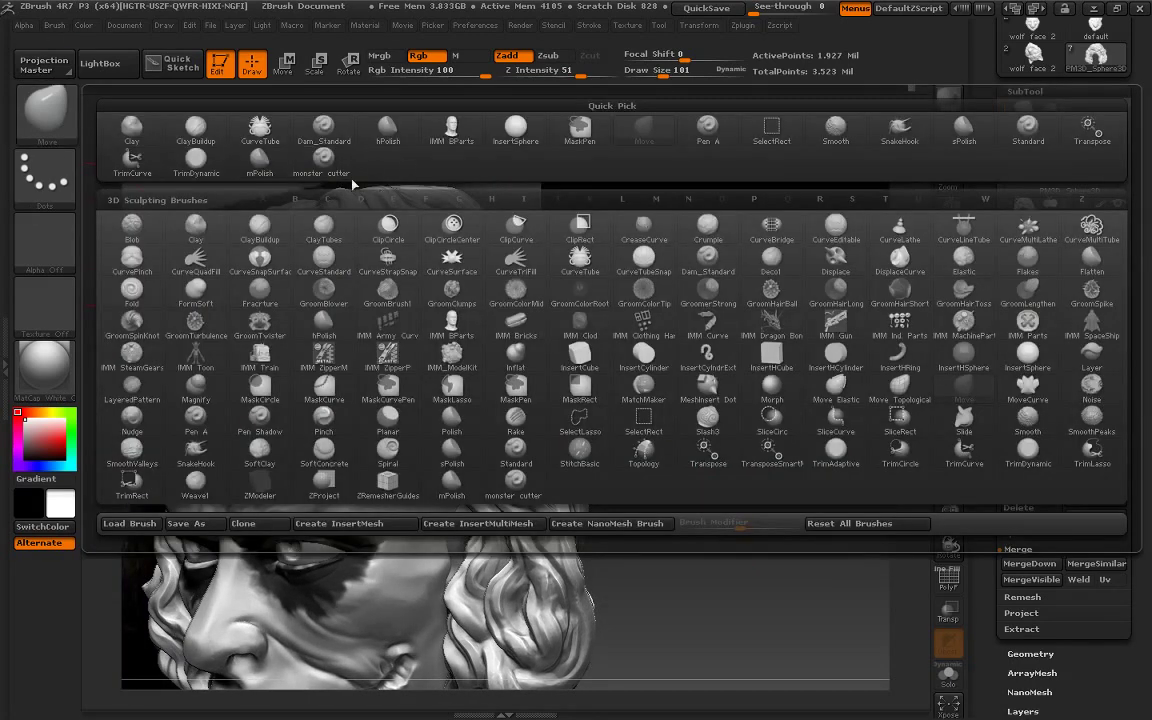
left_click(325, 158)
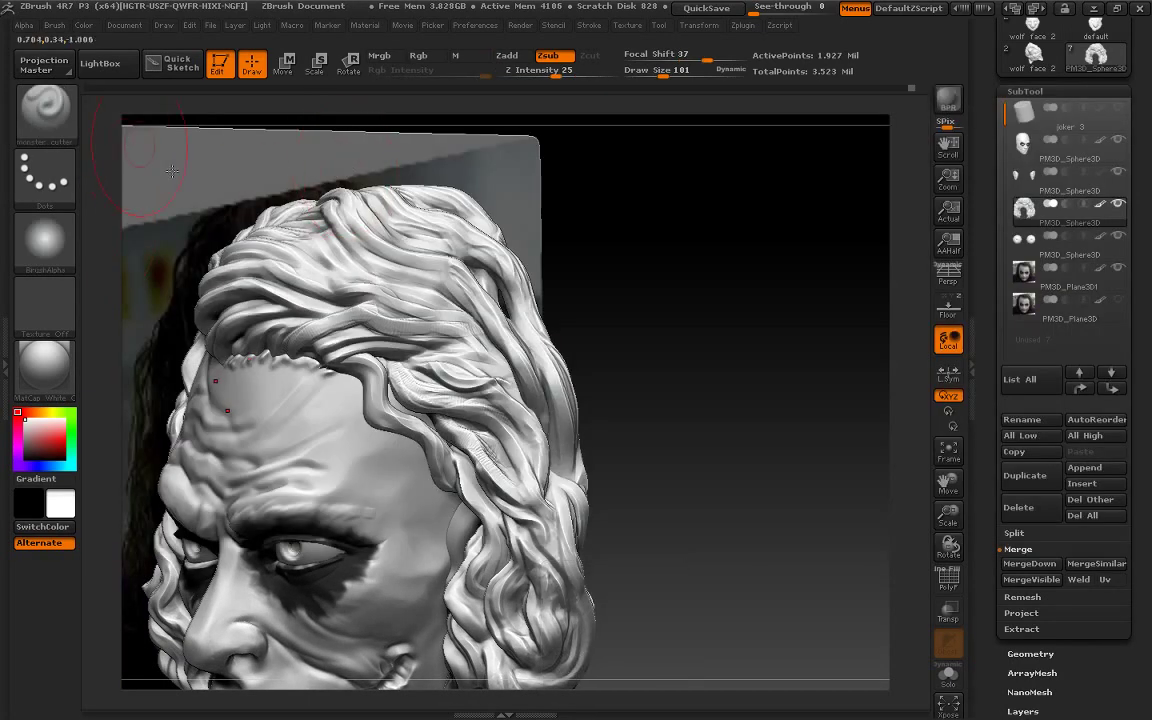
Carve grooves into hair strands above the brow with Monster Cutter at draw size 43, then 37
left_click_drag(662, 75, 650, 75)
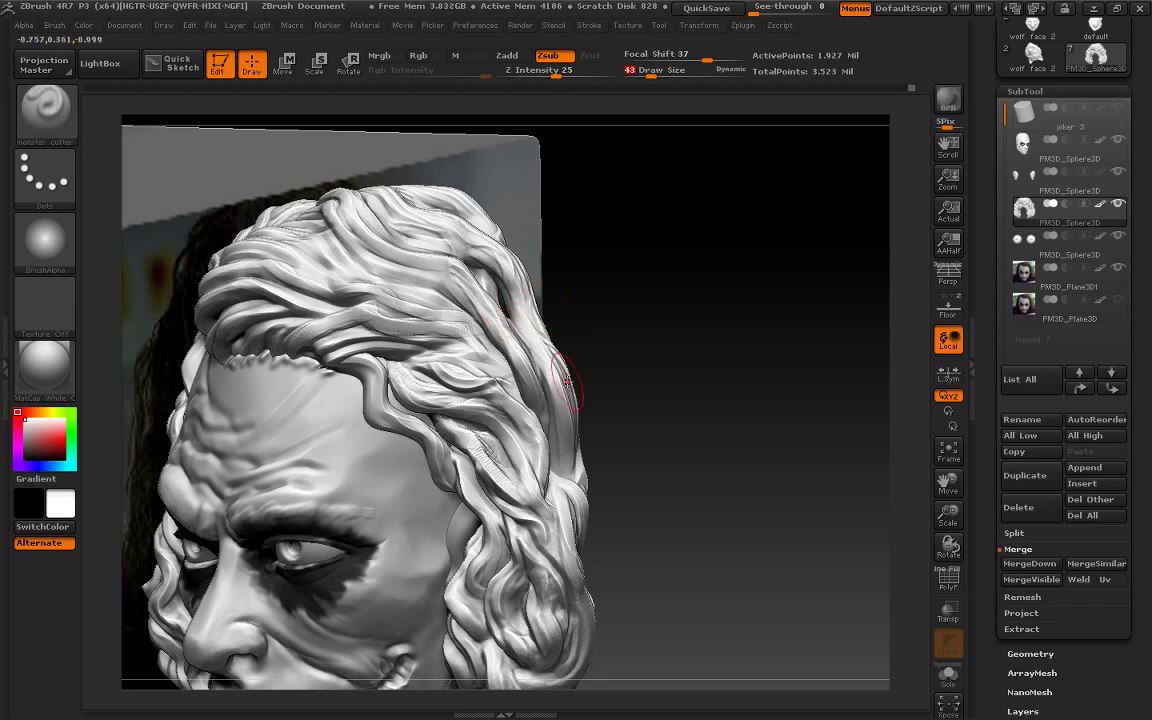
left_click_drag(552, 377, 567, 454)
mouse_move(628, 407)
left_mouse_down()
mouse_move(536, 447)
mouse_move(540, 342)
left_mouse_up()
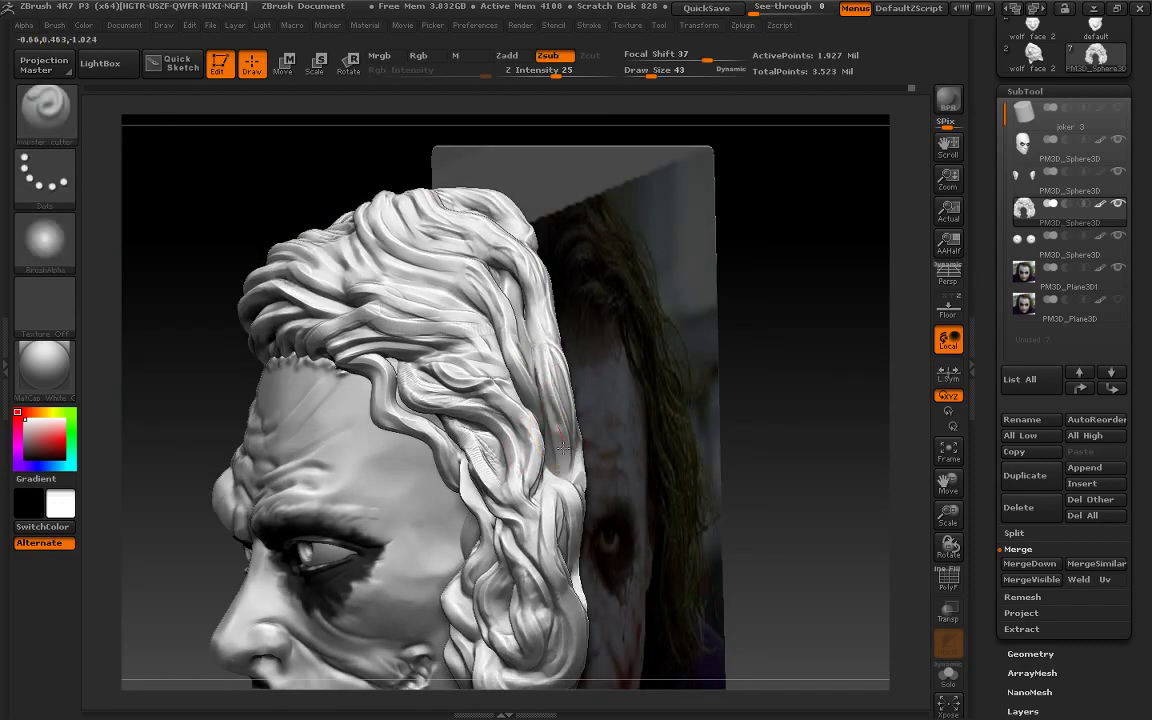
left_click_drag(665, 377, 676, 375)
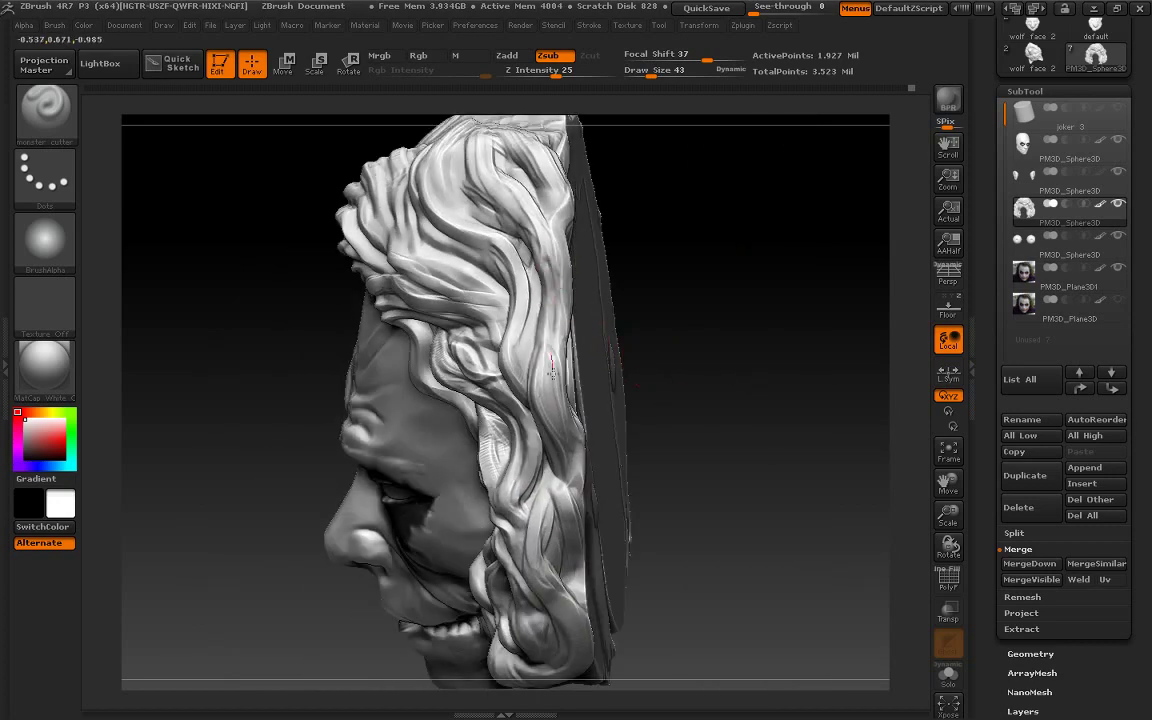
left_click_drag(735, 270, 490, 195)
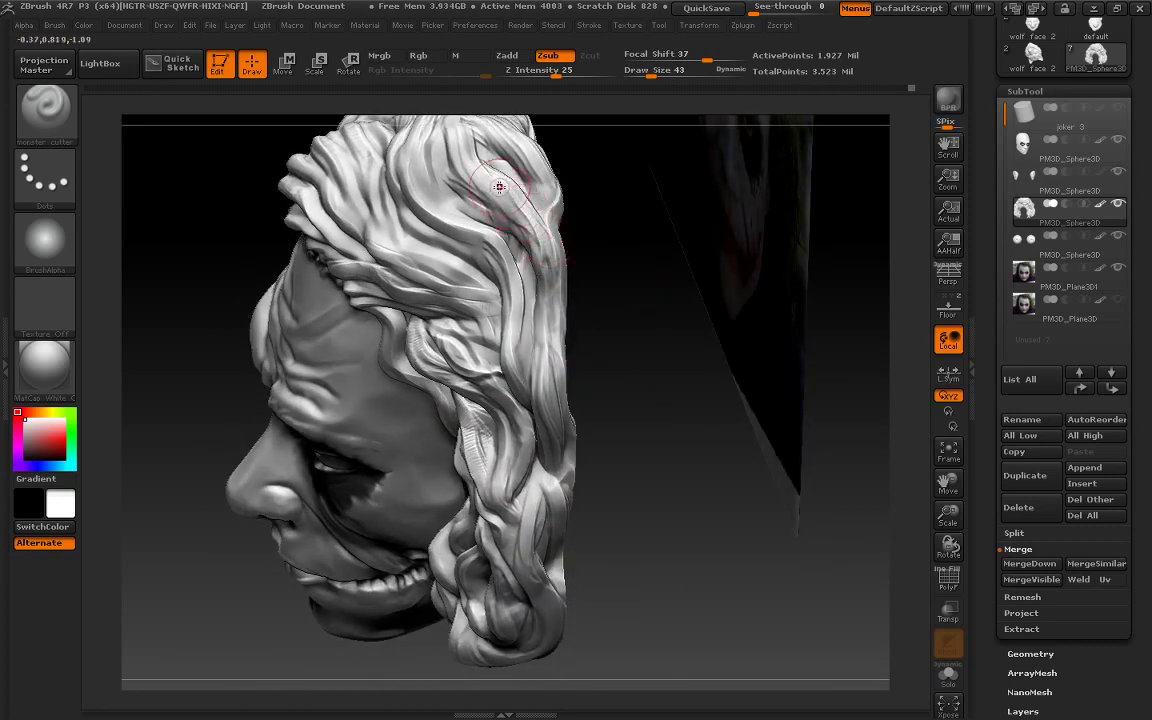
mouse_move(620, 300)
left_mouse_down()
mouse_move(771, 361)
mouse_move(553, 387)
left_mouse_up()
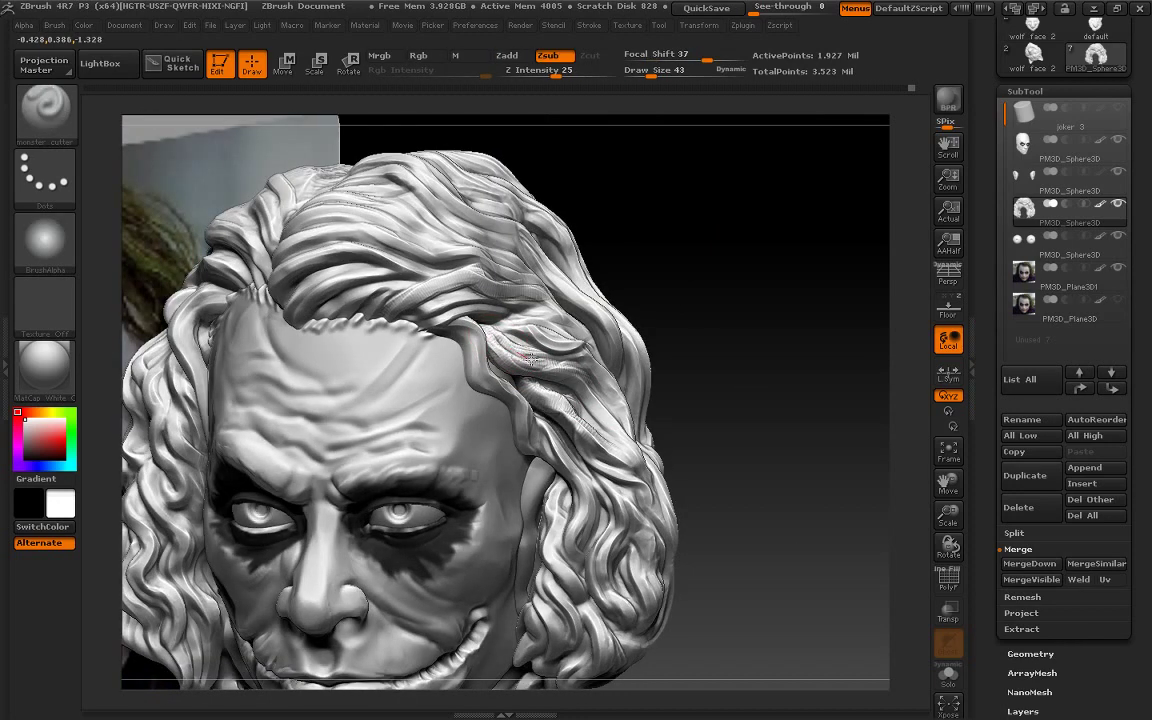
left_click_drag(735, 345, 778, 535, "ctrl")
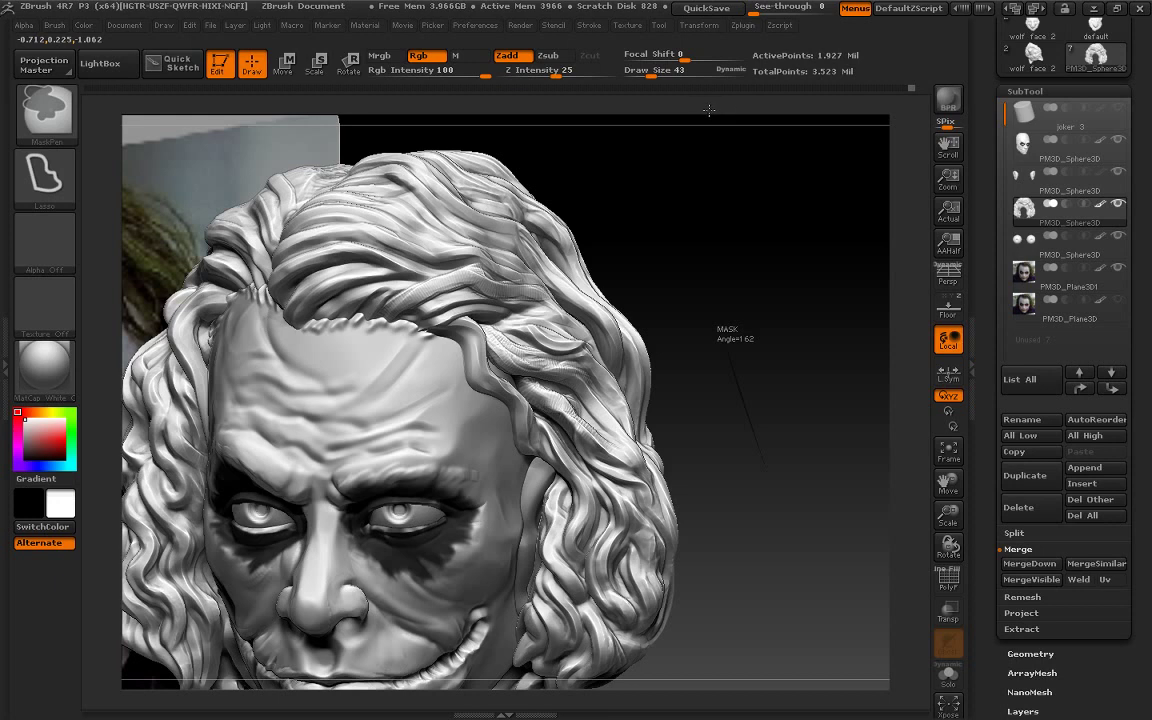
key("bracketleft")
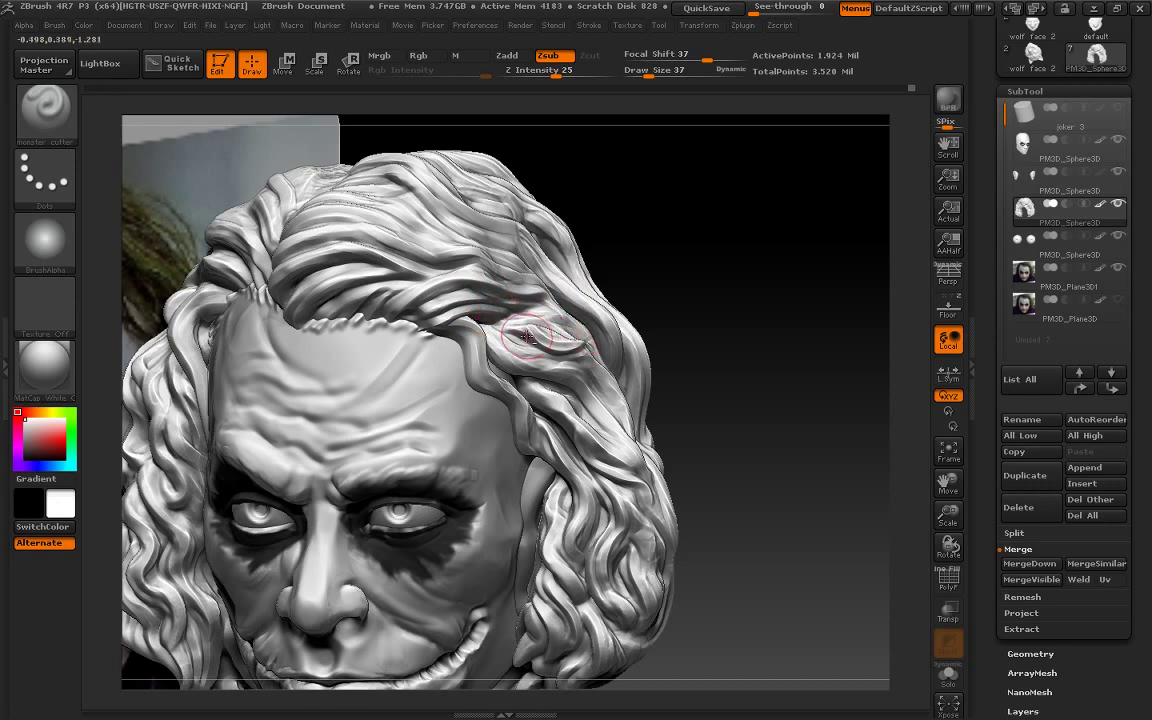
left_click_drag(502, 317, 499, 345)
left_click_drag(746, 417, 560, 392)
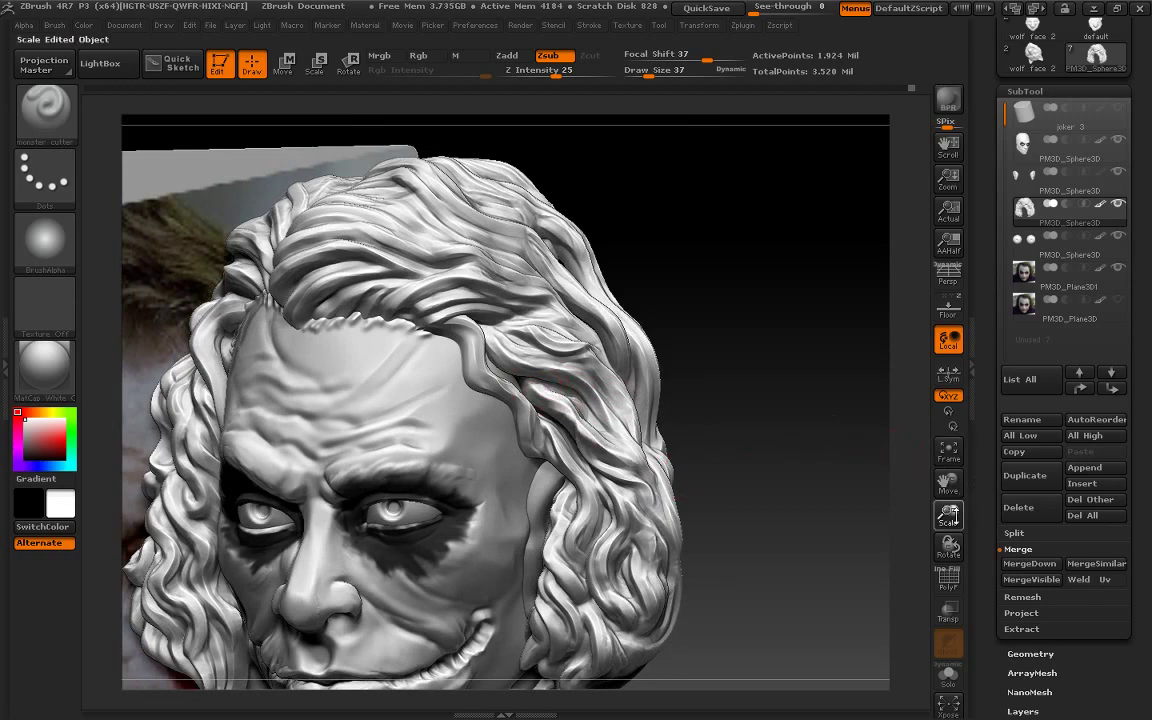
Pick the Move brush and switch the active subtool between face and hair
left_click_drag(853, 463, 883, 488, "alt")
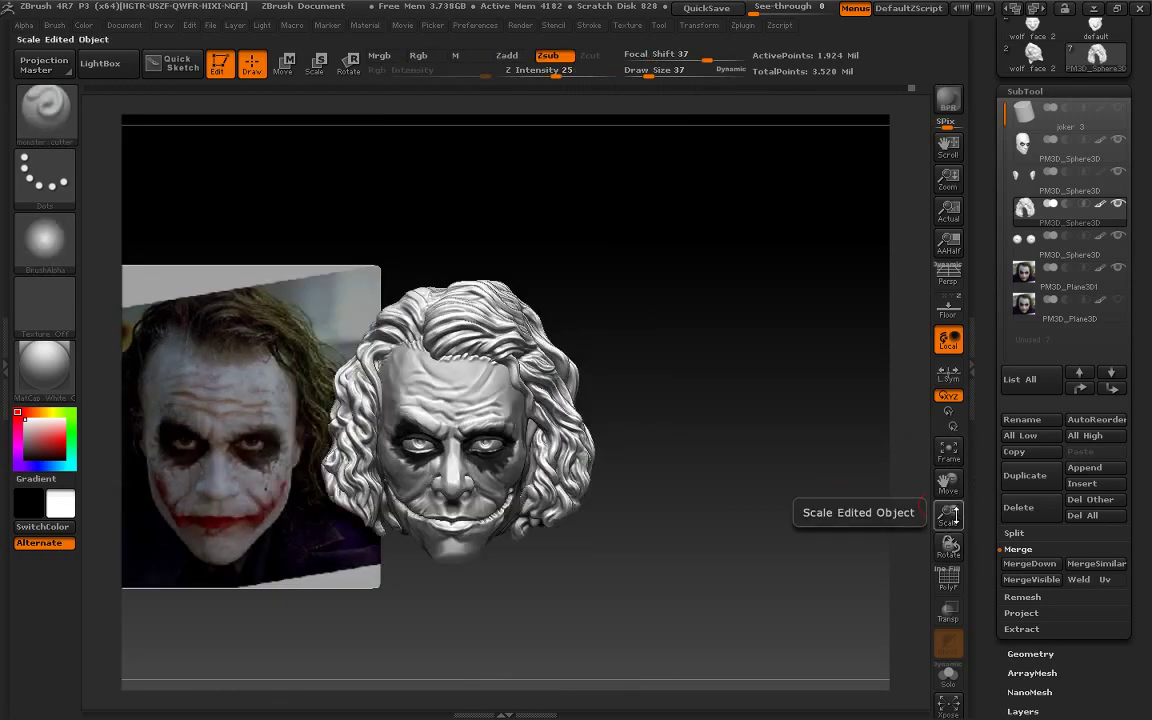
left_click_drag(948, 515, 990, 441)
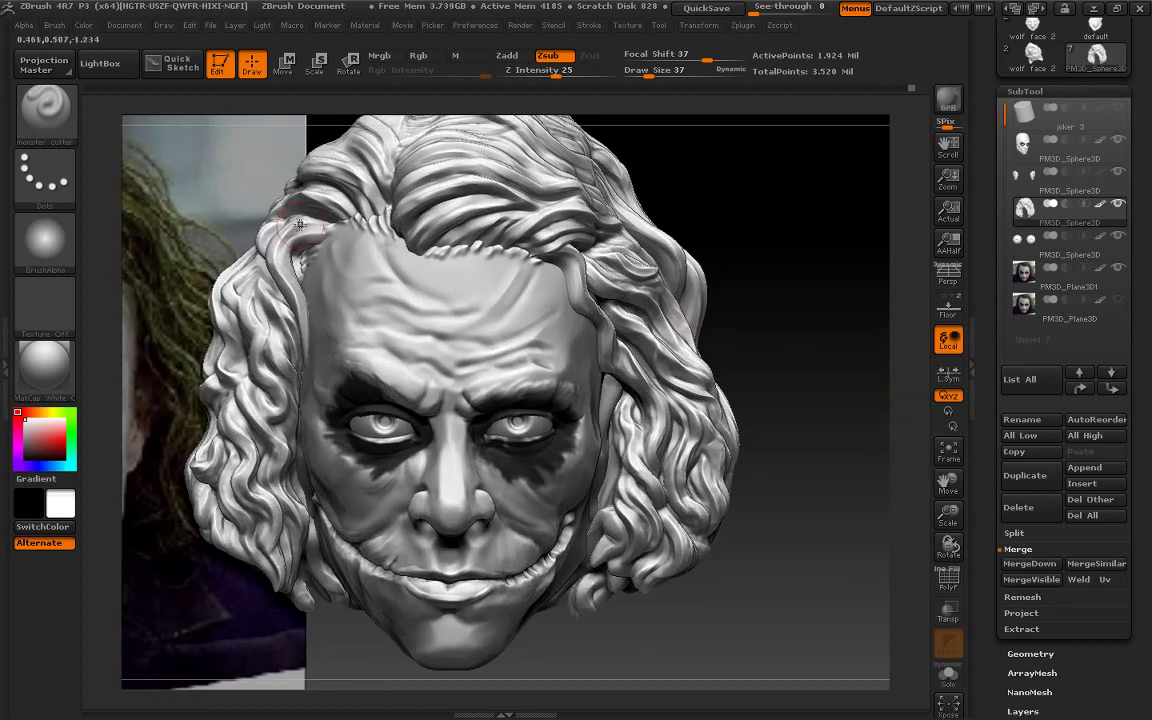
key("b")
left_click(670, 131)
type("65")
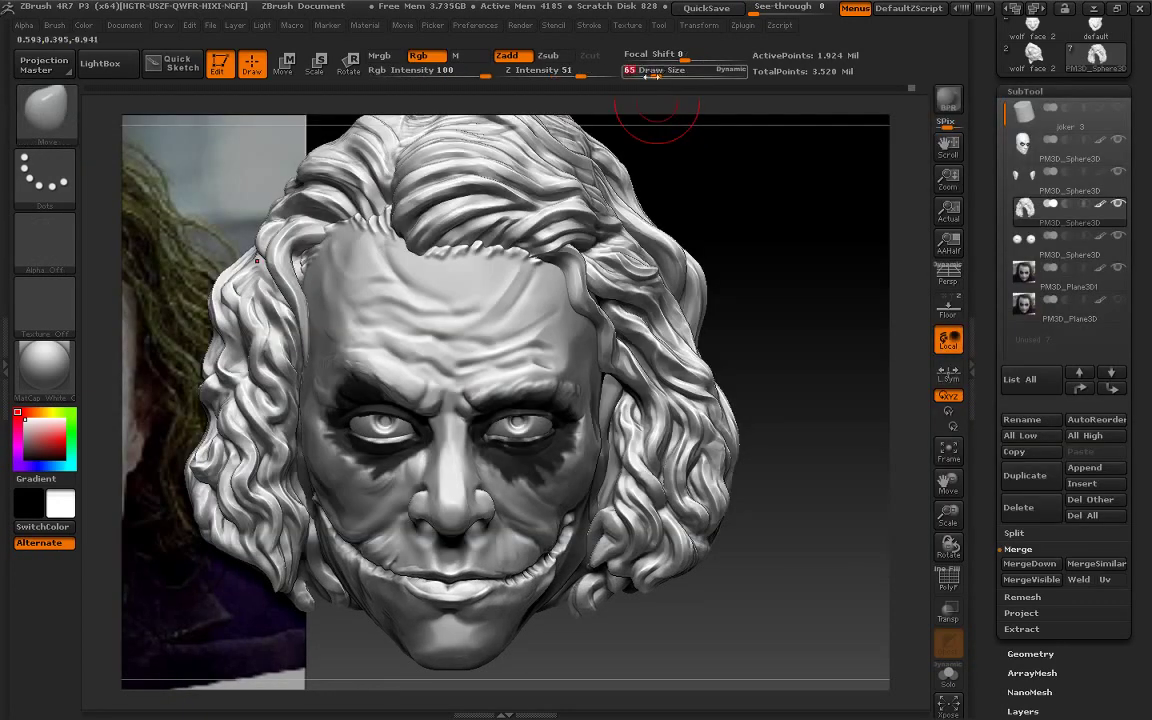
left_click(440, 255, "alt")
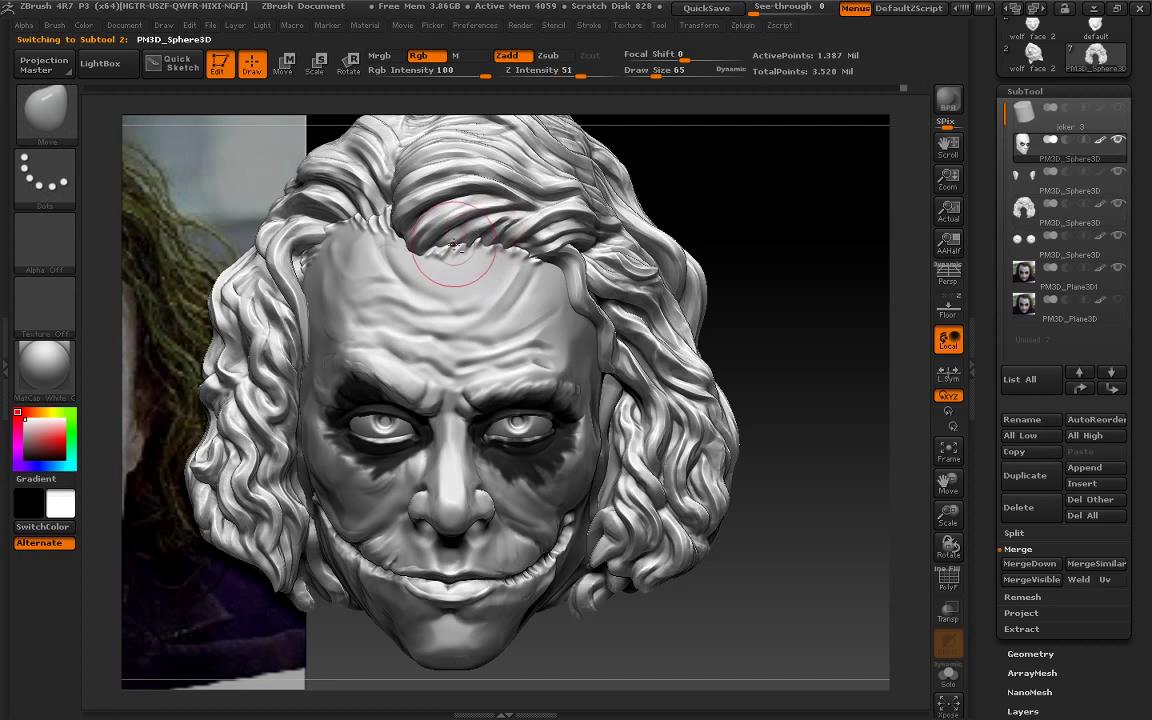
left_click(458, 238, "alt")
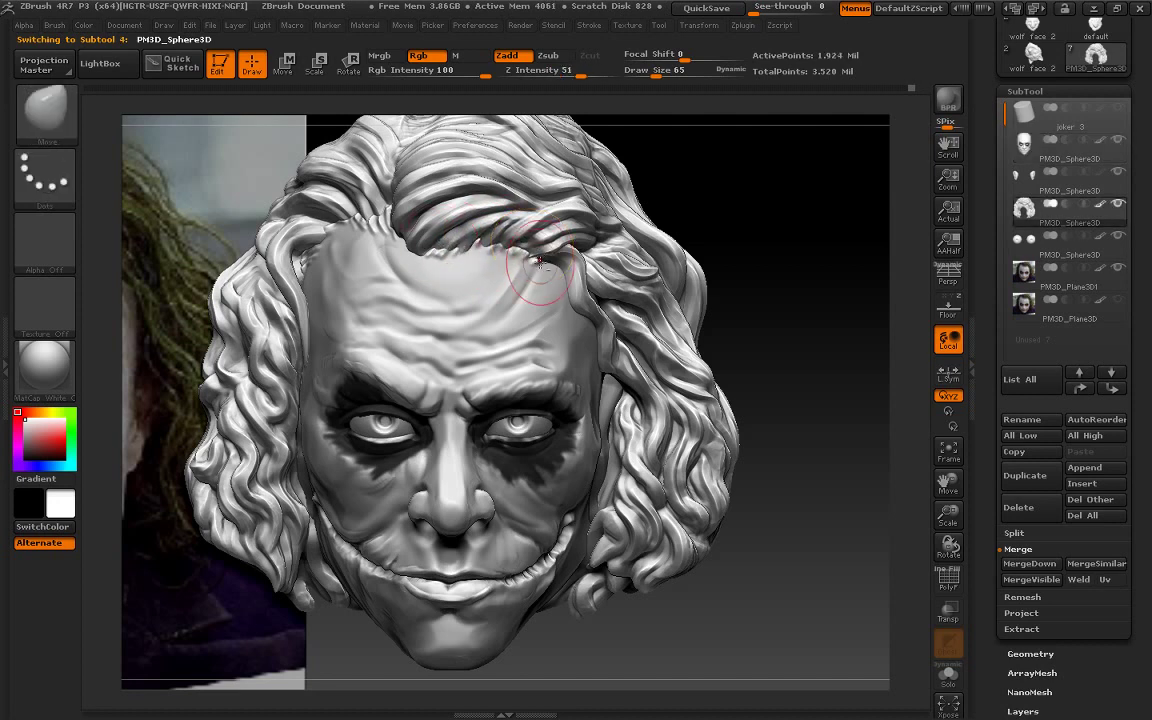
left_click(535, 260, "alt")
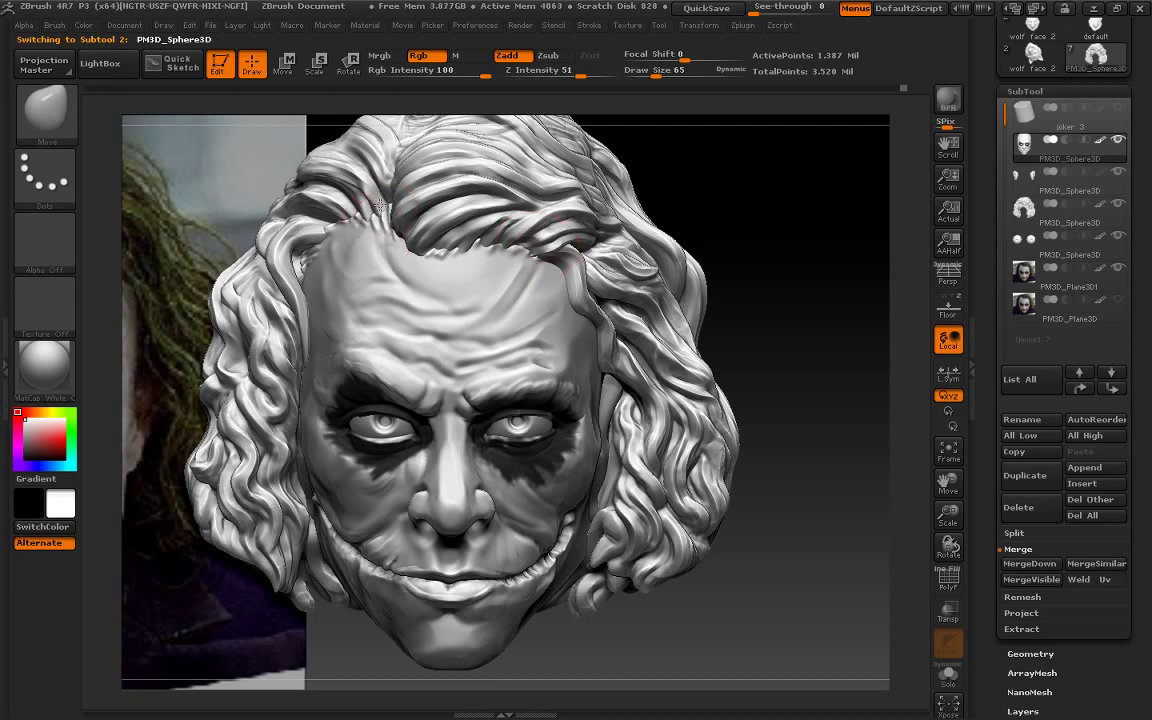
Make the ears the active subtool and check the head from upward and frontal views
left_click_drag(874, 522, 839, 513)
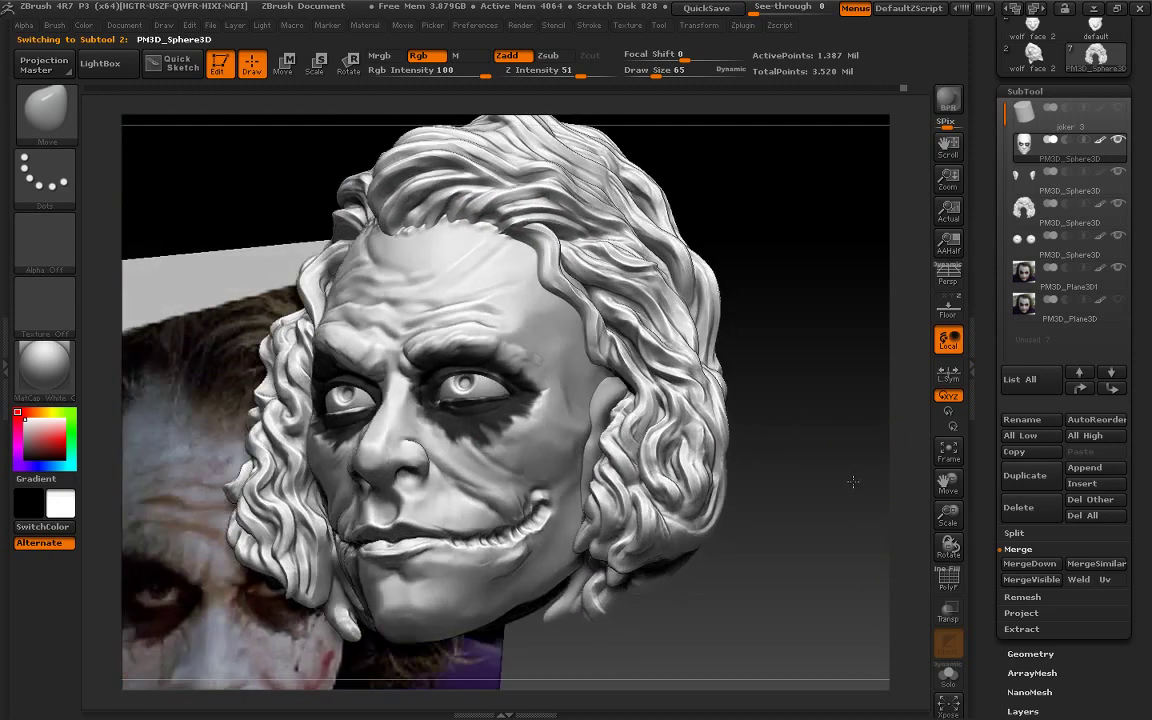
key("space")
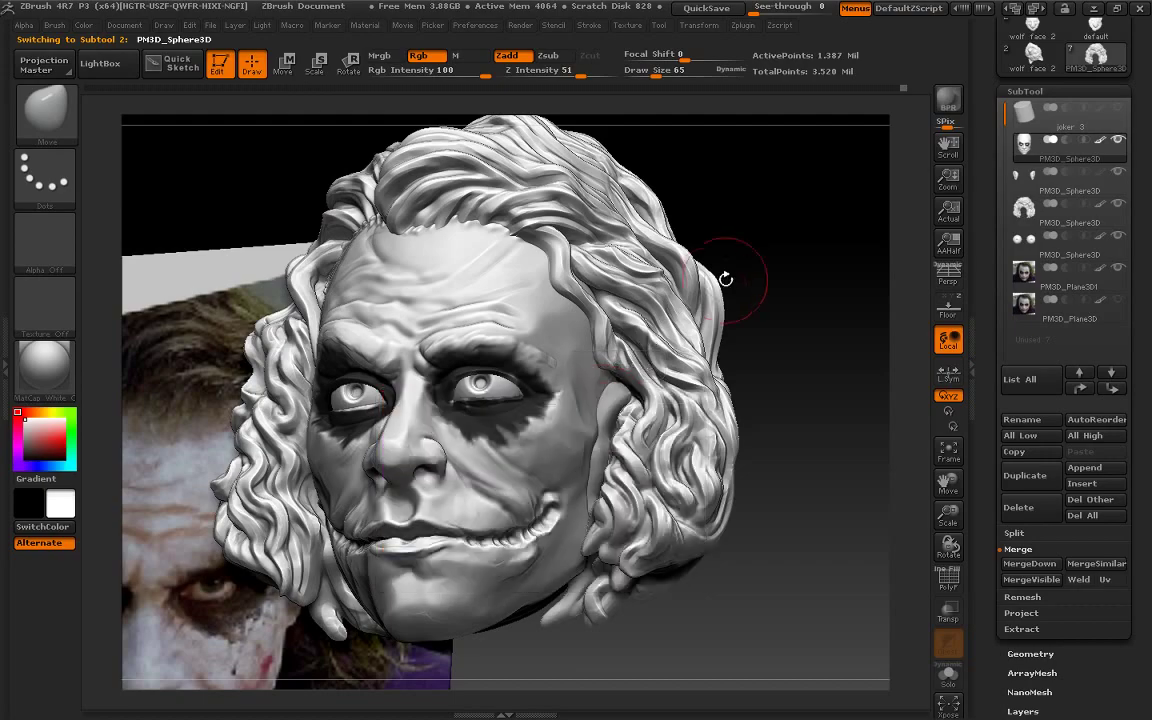
left_click(617, 413, "alt")
mouse_move(861, 327)
left_mouse_down()
mouse_move(824, 371)
mouse_move(854, 295)
mouse_move(790, 352)
mouse_move(969, 551)
mouse_move(853, 448)
mouse_move(926, 428)
left_mouse_up()
mouse_move(843, 327)
left_mouse_down()
mouse_move(908, 374)
mouse_move(902, 423)
left_mouse_up()
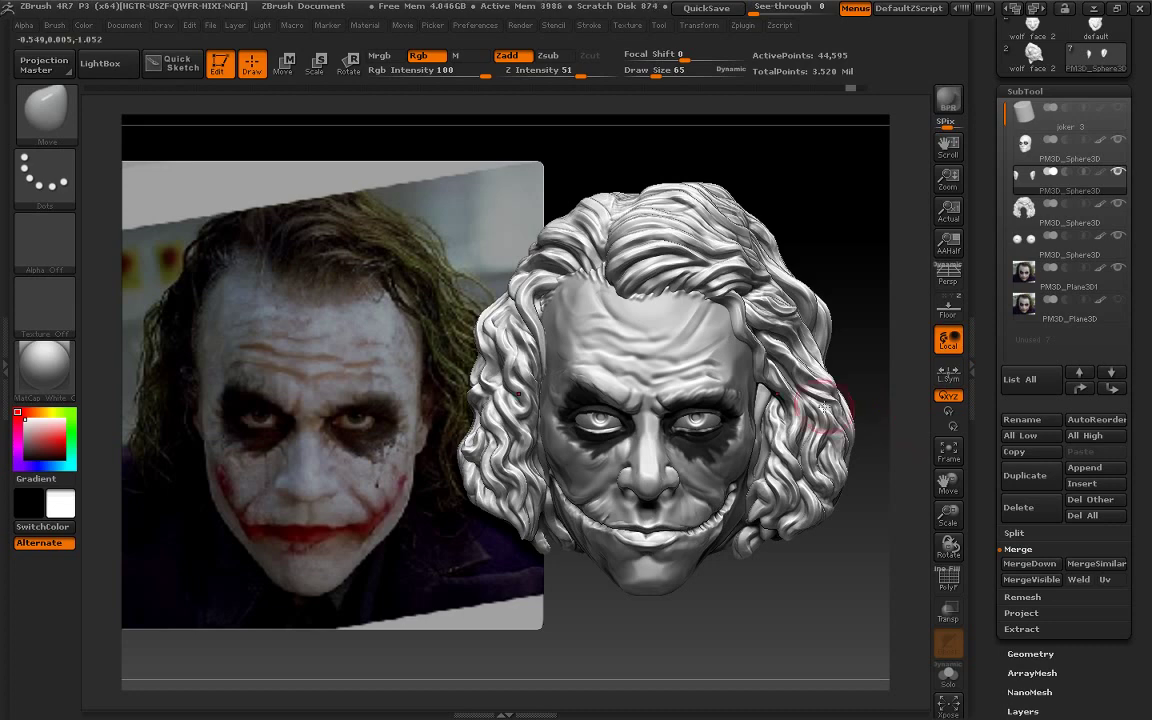
Select the hair, then the reference photo plane, and turn on the Floor grid
left_click(521, 352, "alt")
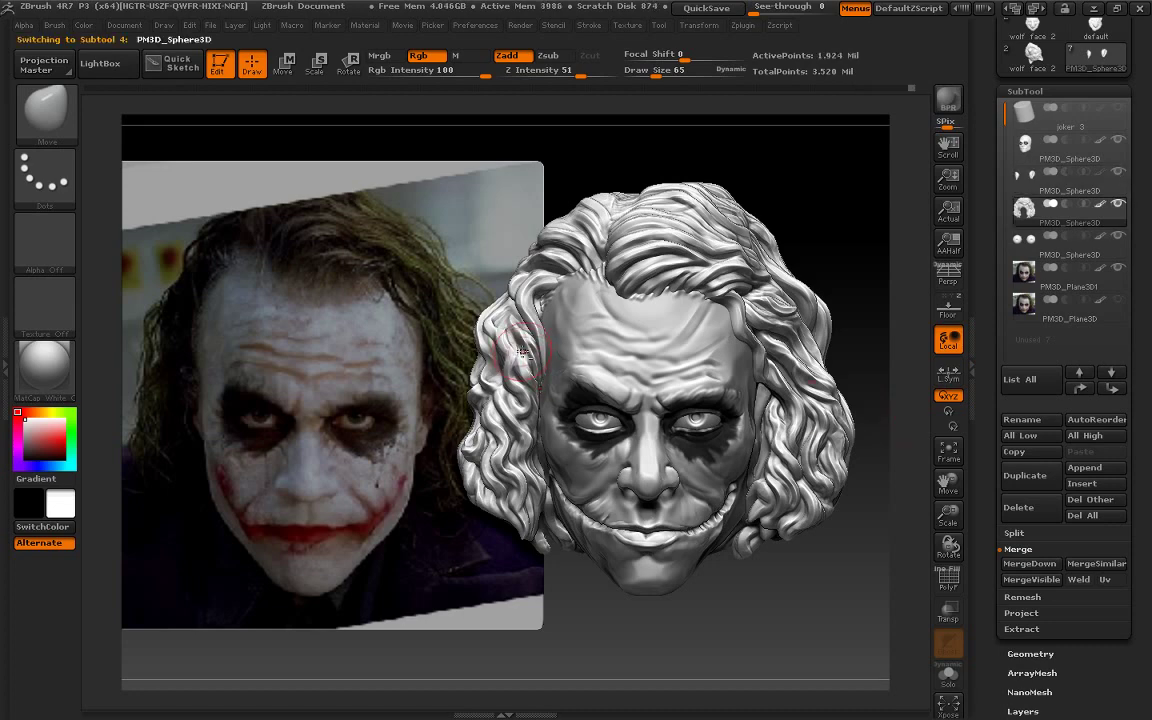
left_click(1040, 288)
mouse_move(1065, 276)
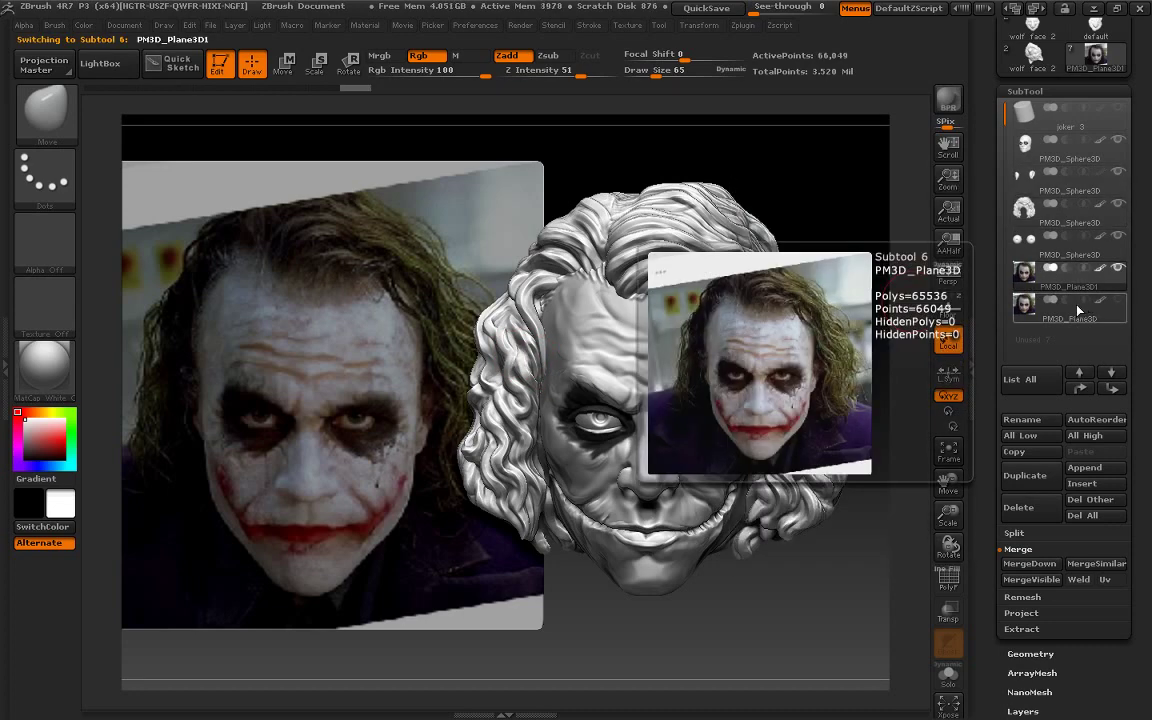
left_click(955, 312)
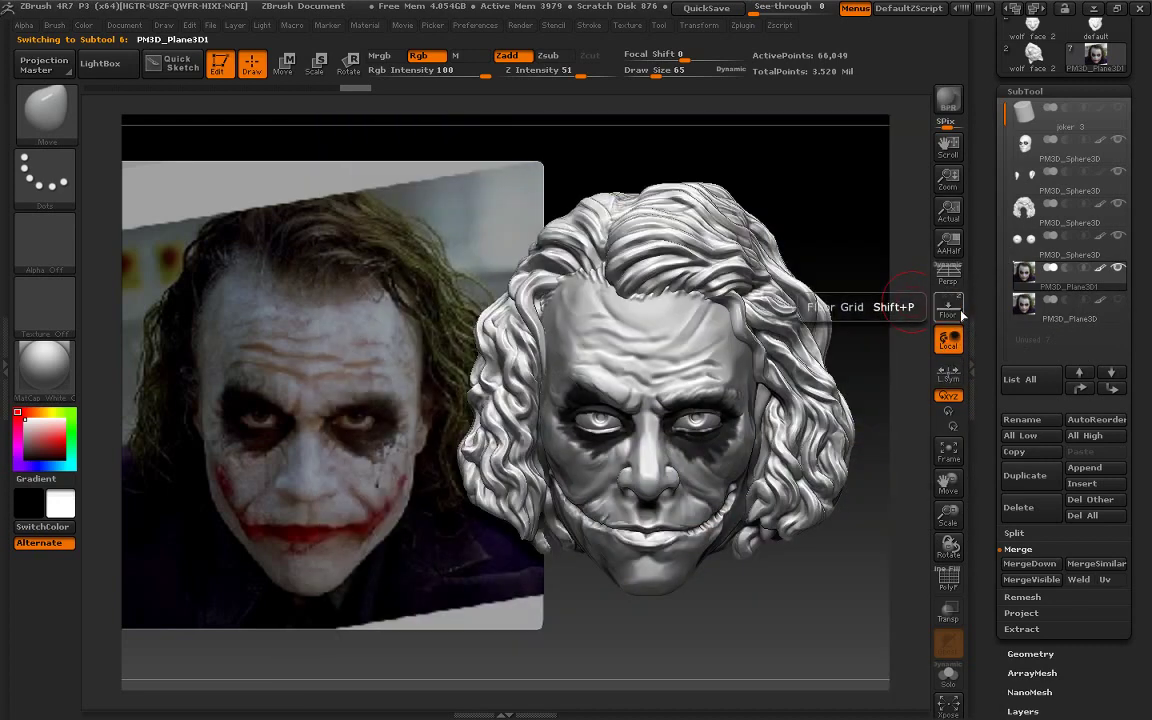
left_click(958, 312)
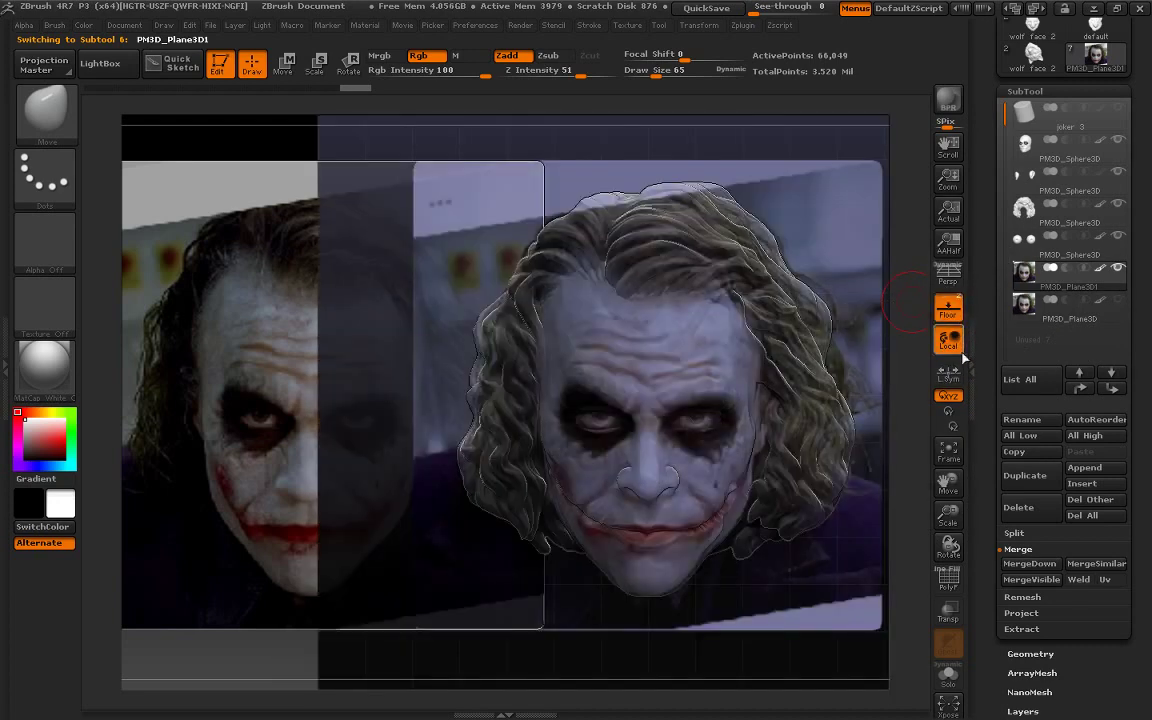
Select the hair mesh subtool and centre the head frontally beside the reference photo
left_click_drag(948, 517, 911, 437)
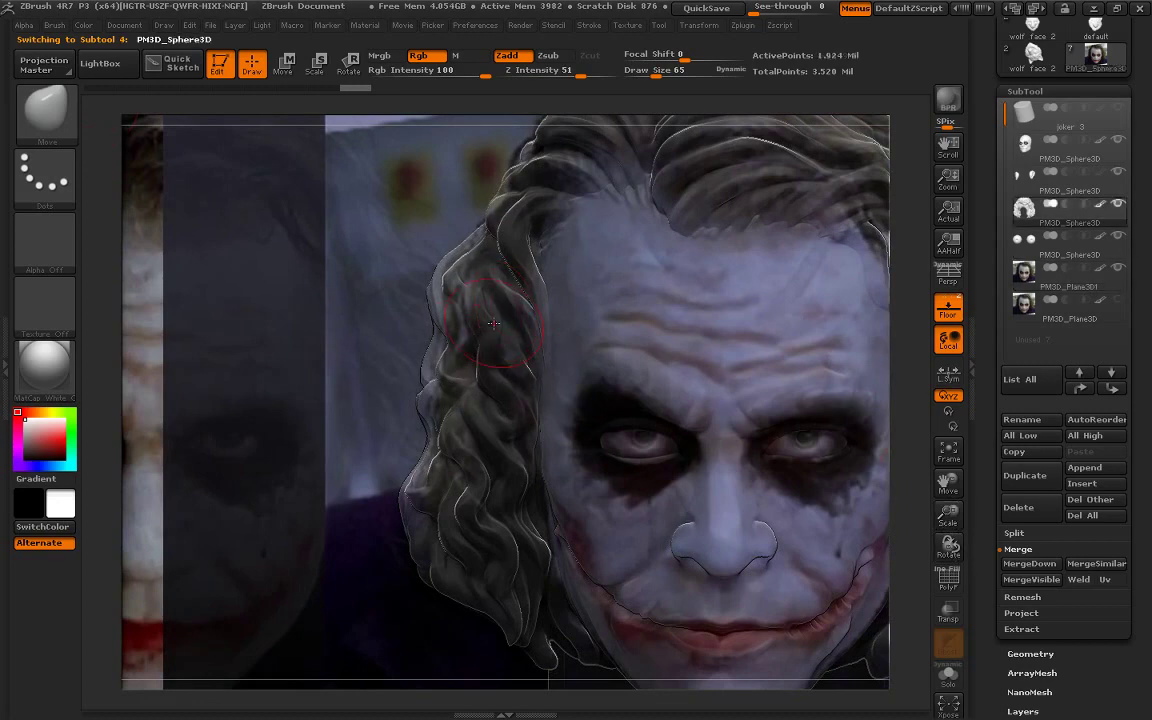
left_click(466, 300, "alt")
mouse_move(657, 76)
left_mouse_down()
mouse_move(675, 75)
mouse_move(662, 75)
left_mouse_up()
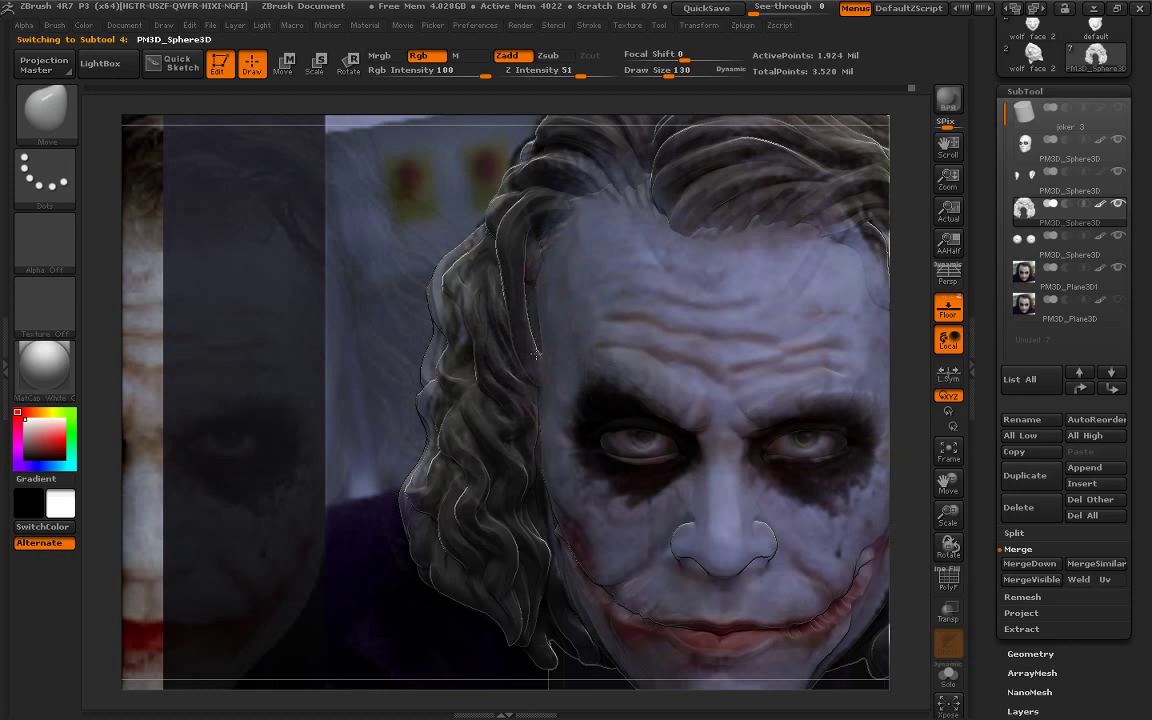
left_click(532, 328, "alt")
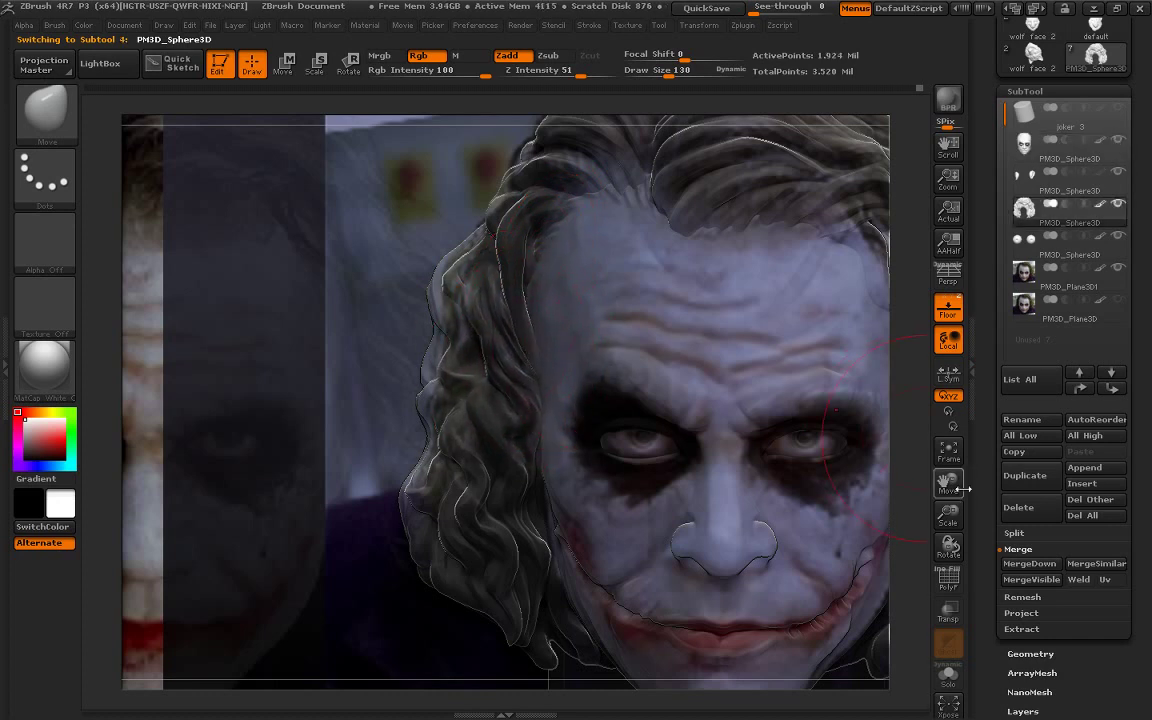
left_click_drag(857, 435, 782, 371)
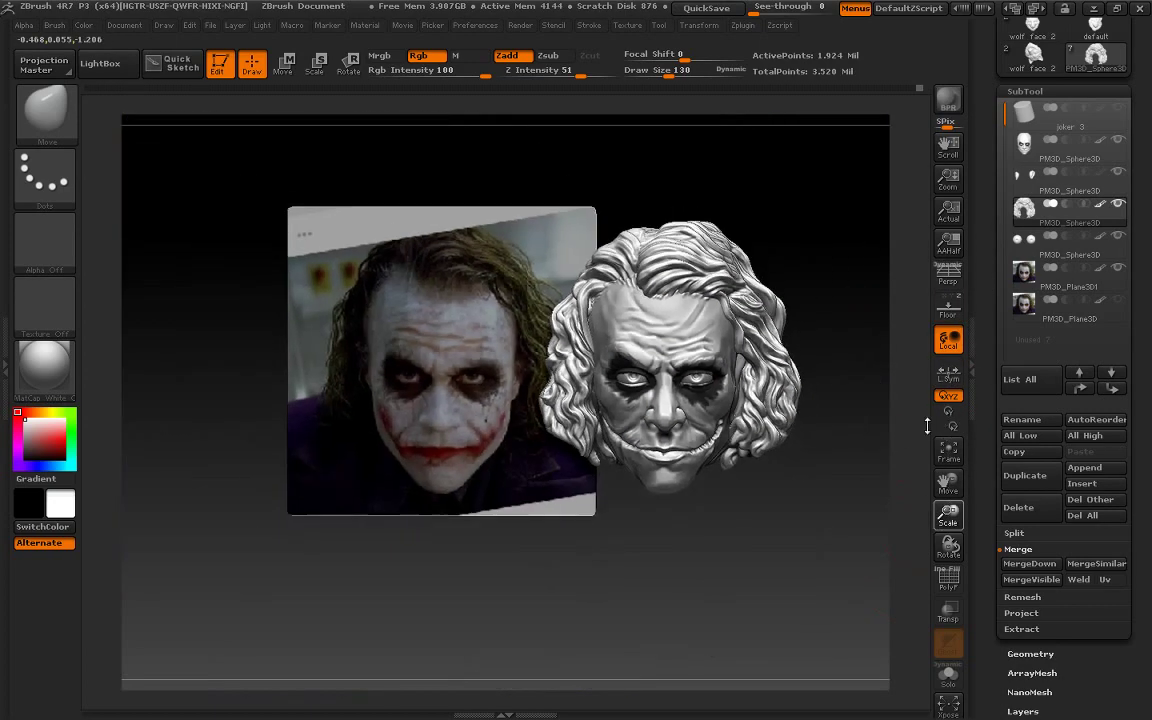
Switch to the SnakeHook brush and set its draw size to 40
mouse_move(927, 425)
left_mouse_down()
mouse_move(805, 478)
mouse_move(777, 617)
left_mouse_up()
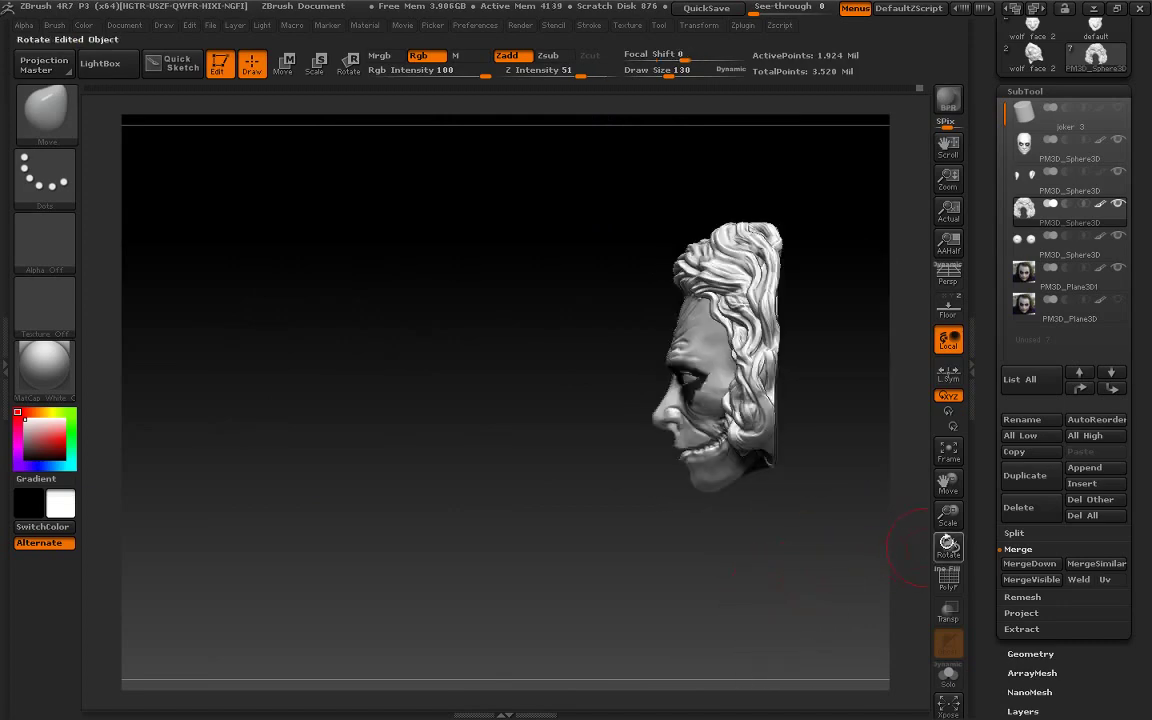
mouse_move(948, 515)
left_mouse_down()
mouse_move(968, 612)
mouse_move(895, 463)
left_mouse_up()
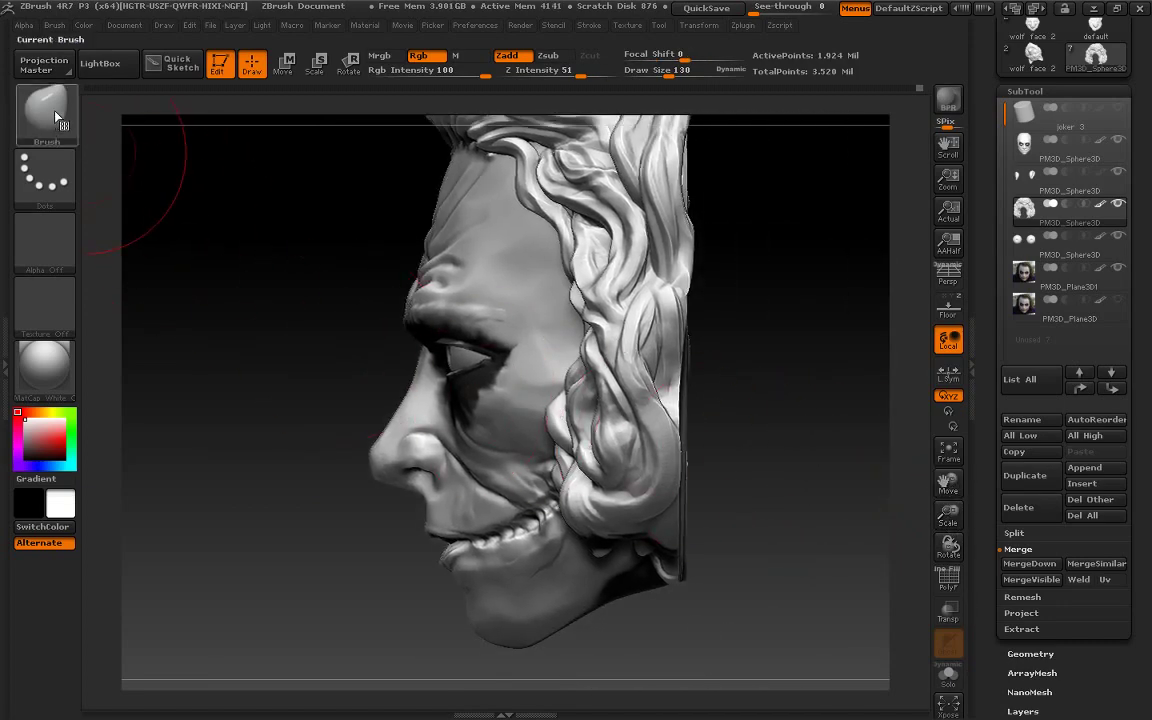
left_click(46, 110)
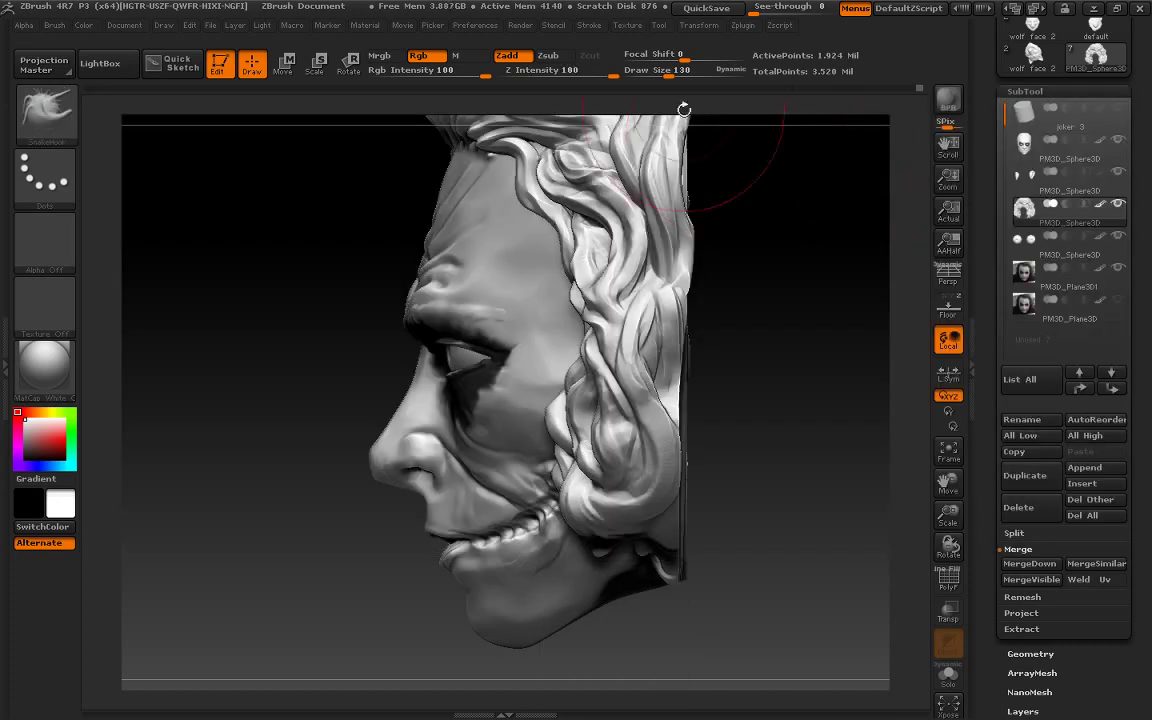
left_click(899, 126)
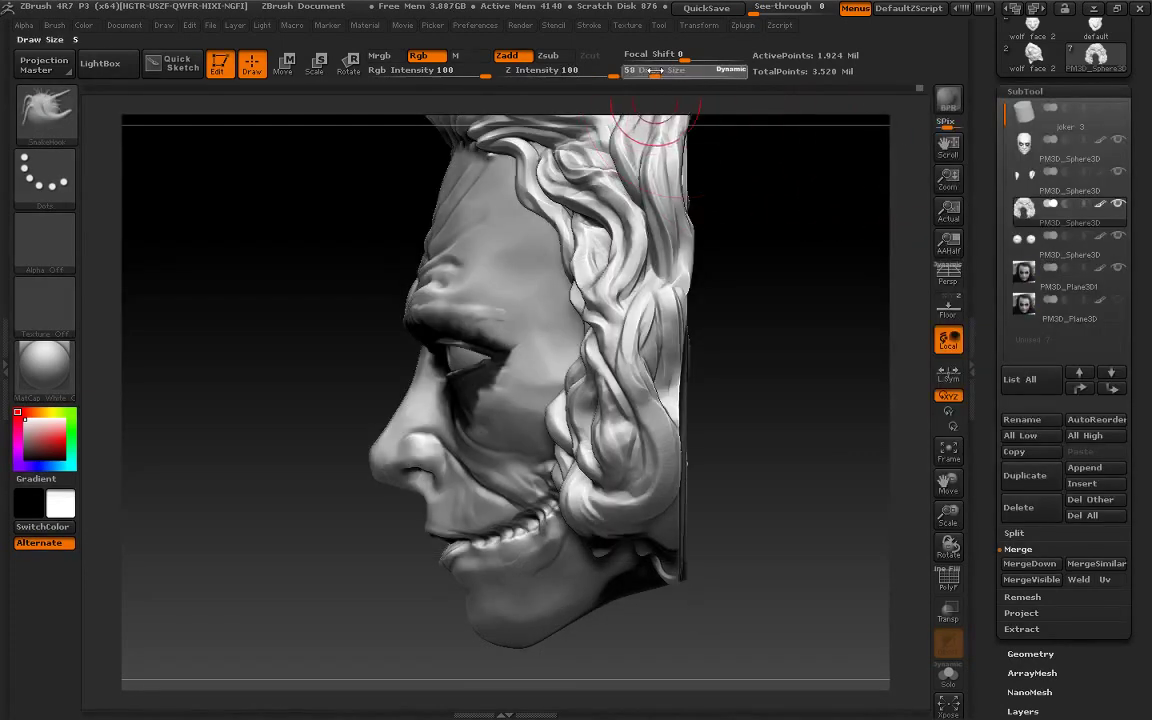
left_click_drag(668, 70, 651, 70)
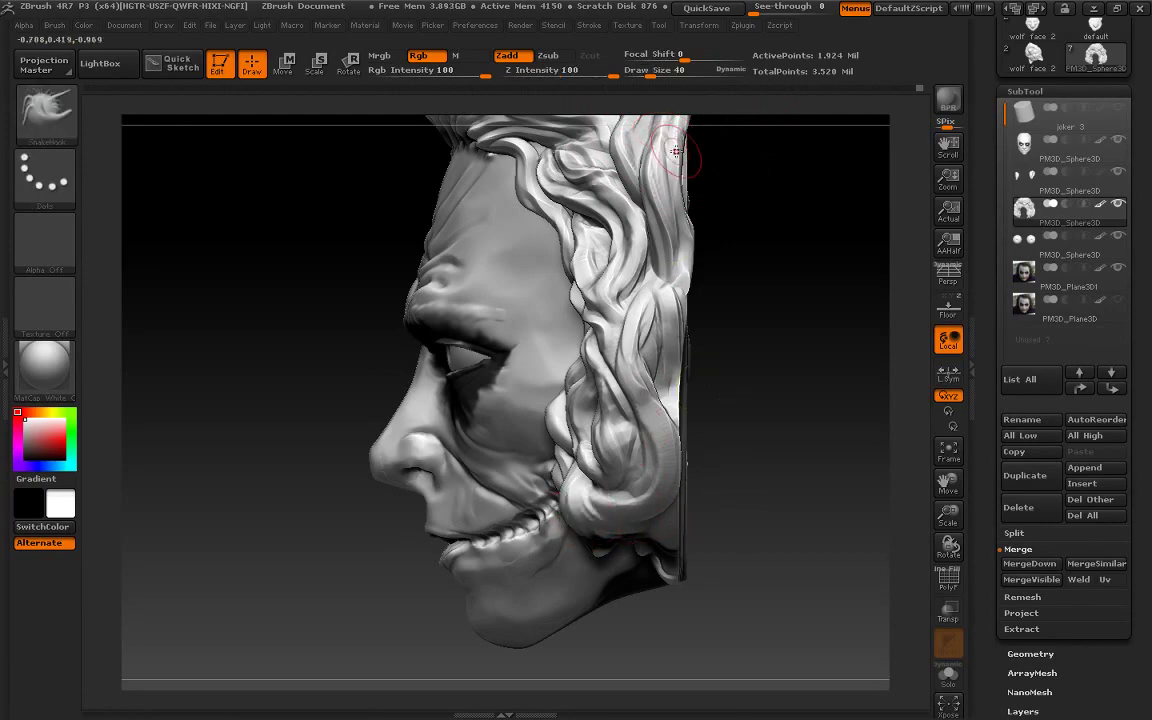
left_click_drag(651, 70, 648, 70)
mouse_move(800, 500)
left_mouse_down()
mouse_move(778, 513)
mouse_move(527, 423)
left_mouse_up()
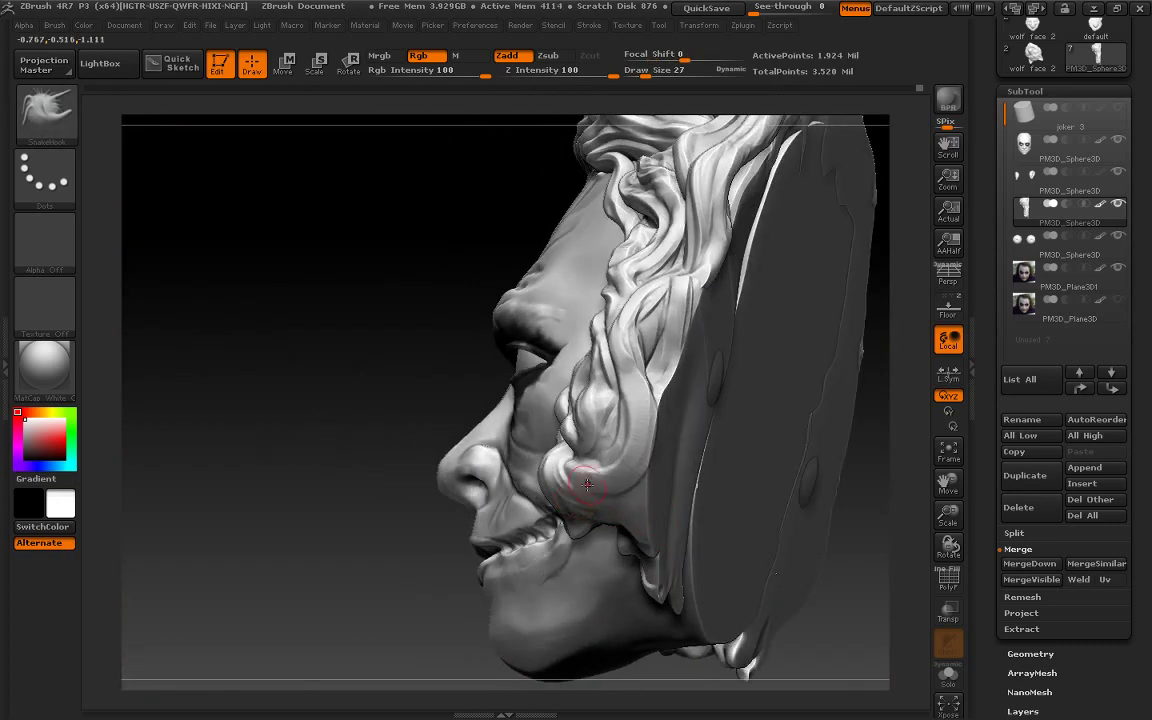
left_click_drag(646, 71, 652, 71)
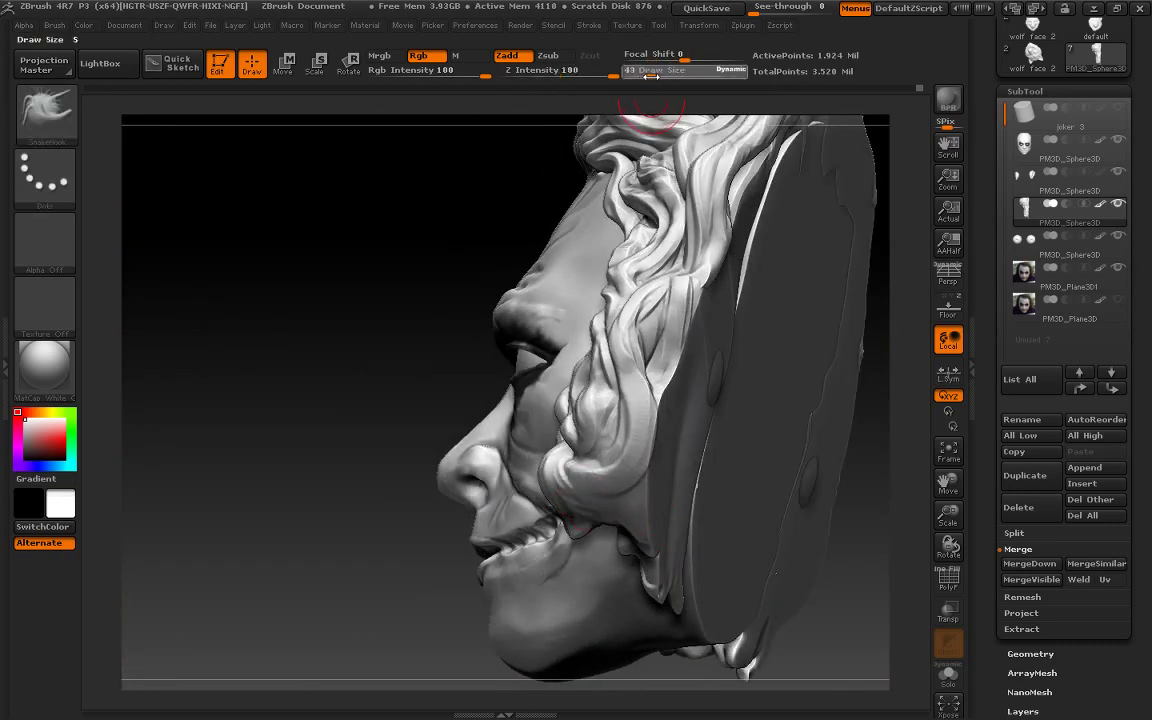
Pull new folds into the hair beside the cheek and mouth, checking from below and above
mouse_move(576, 484)
left_mouse_down()
mouse_move(510, 445)
mouse_move(508, 458)
mouse_move(514, 450)
left_mouse_up()
mouse_move(464, 564)
left_mouse_down()
mouse_move(625, 494)
mouse_move(600, 548)
left_mouse_up()
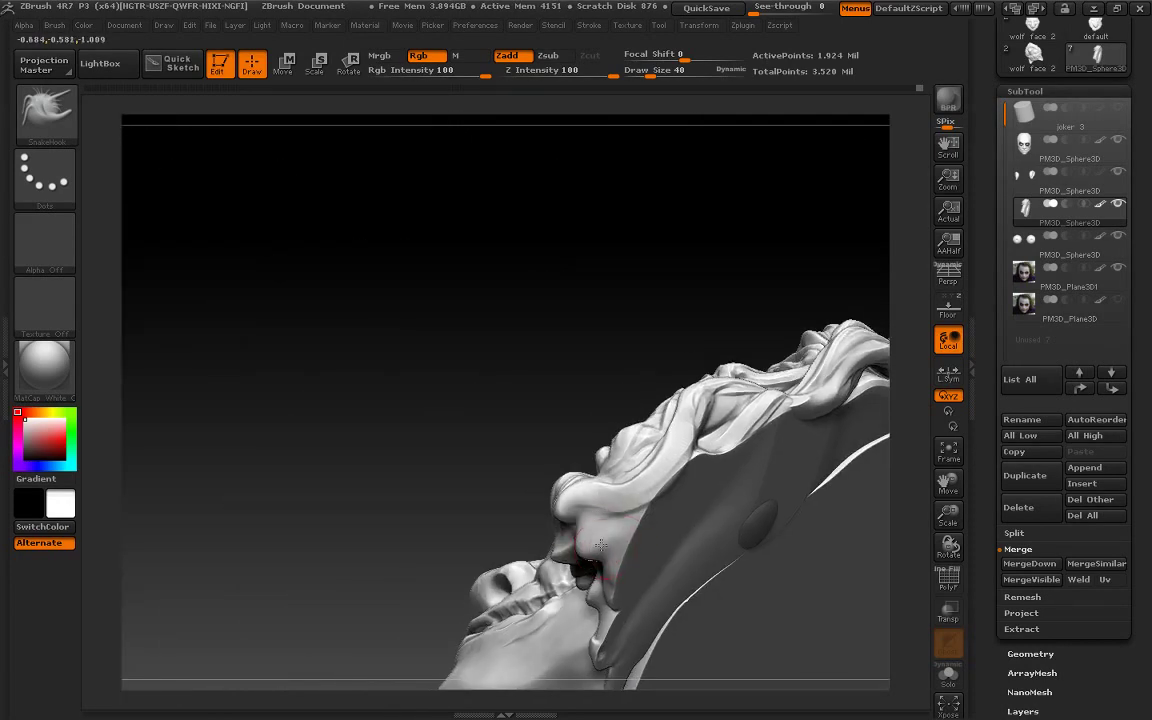
mouse_move(584, 548)
left_mouse_down()
mouse_move(640, 442)
mouse_move(746, 515)
left_mouse_up()
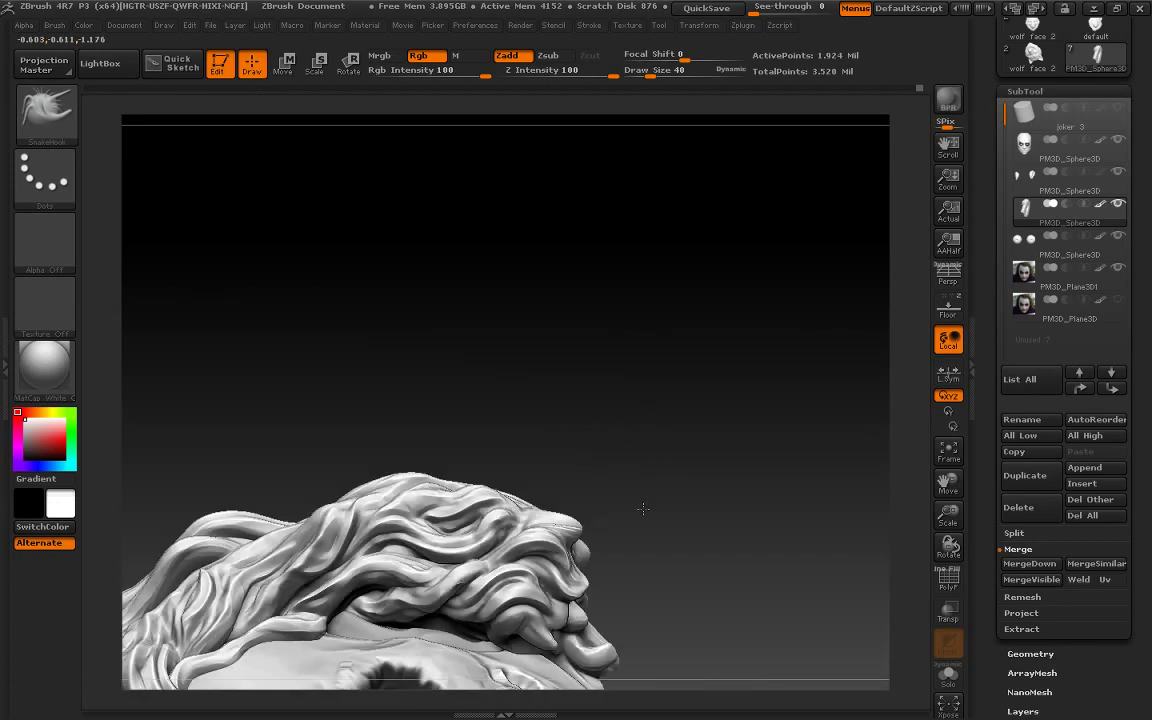
mouse_move(850, 440)
left_mouse_down()
mouse_move(741, 561)
mouse_move(612, 409)
left_mouse_up()
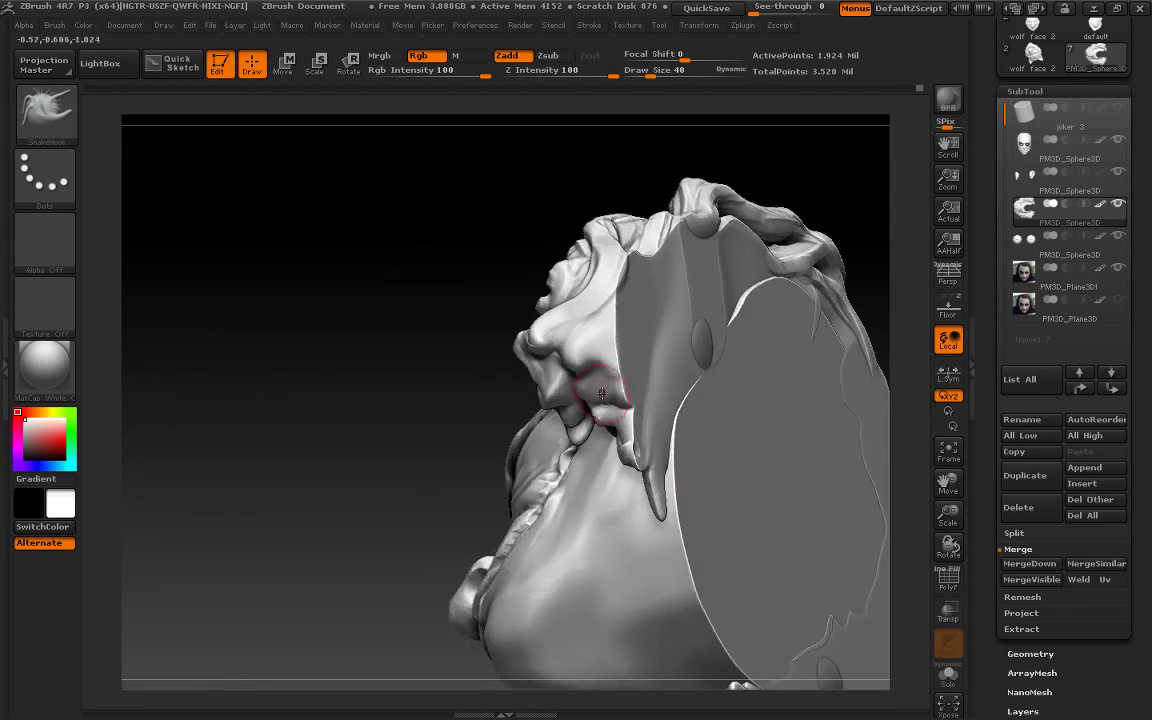
mouse_move(411, 468)
left_mouse_down()
mouse_move(633, 411)
mouse_move(730, 342)
mouse_move(766, 342)
mouse_move(541, 460)
left_mouse_up()
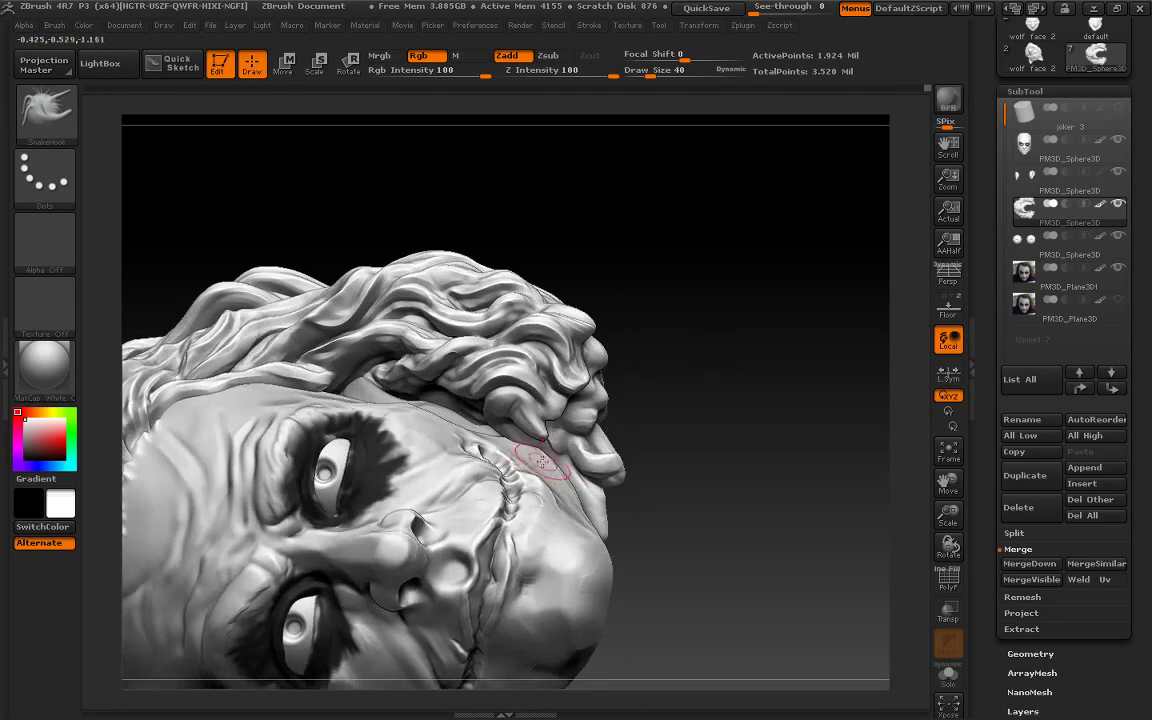
mouse_move(650, 400)
left_mouse_down()
mouse_move(687, 345)
mouse_move(545, 437)
mouse_move(610, 418)
mouse_move(561, 421)
left_mouse_up()
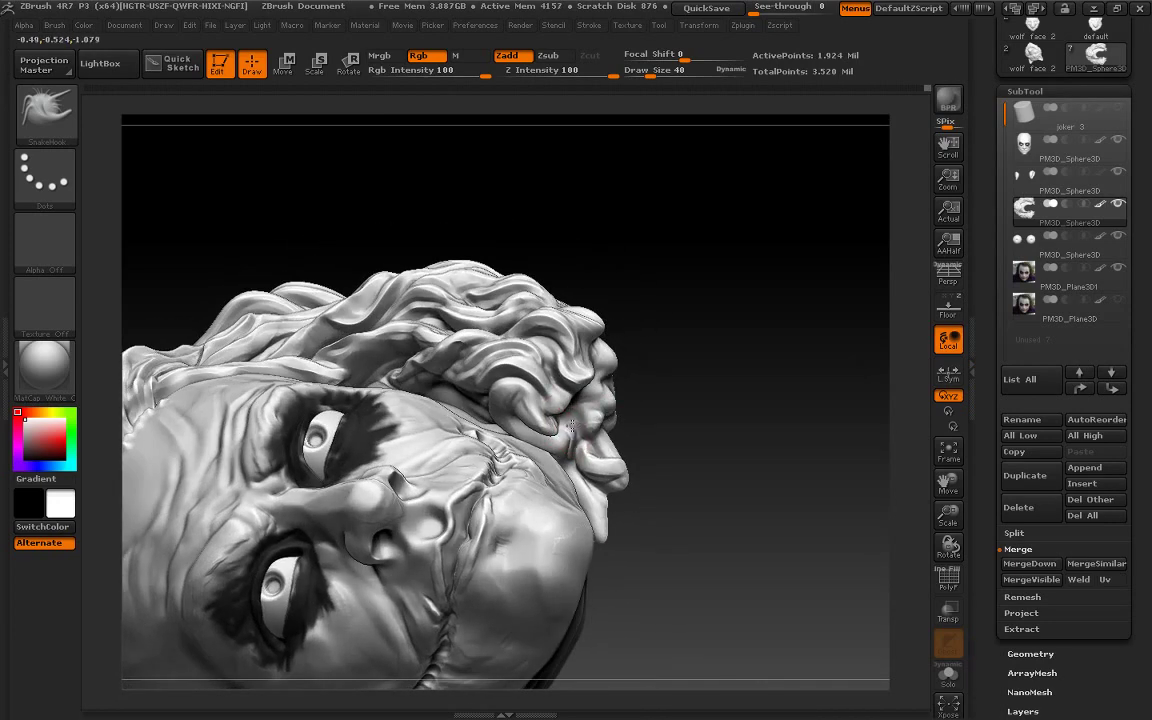
Orbit the Joker sculpt to inspect it from below, face-up and from the back
left_click_drag(870, 450, 800, 365)
left_click_drag(948, 515, 963, 477)
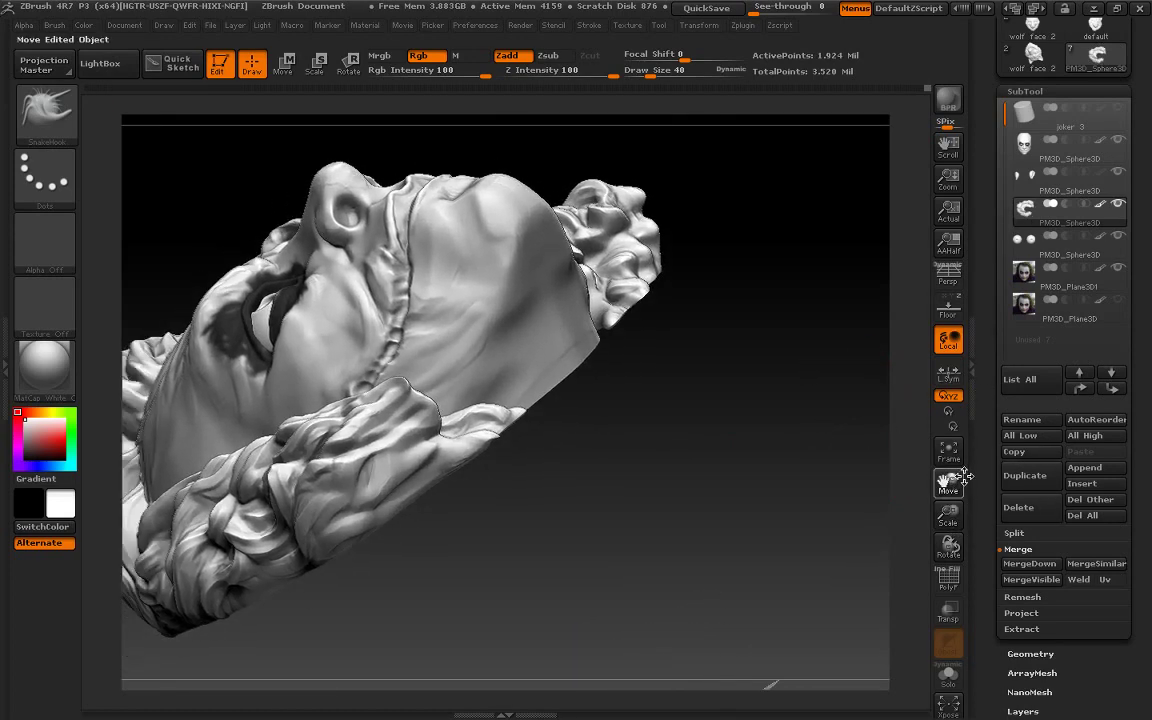
mouse_move(860, 440)
left_mouse_down()
mouse_move(758, 527)
mouse_move(476, 463)
left_mouse_up()
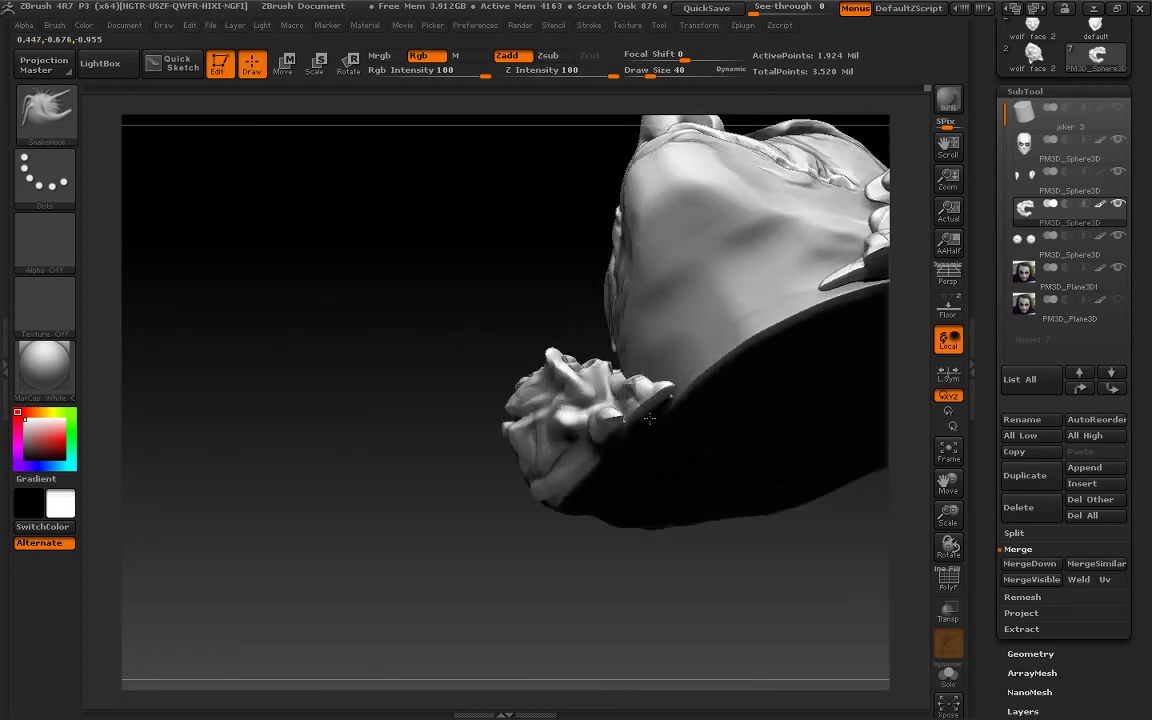
mouse_move(617, 450)
left_mouse_down()
mouse_move(746, 265)
mouse_move(543, 393)
left_mouse_up()
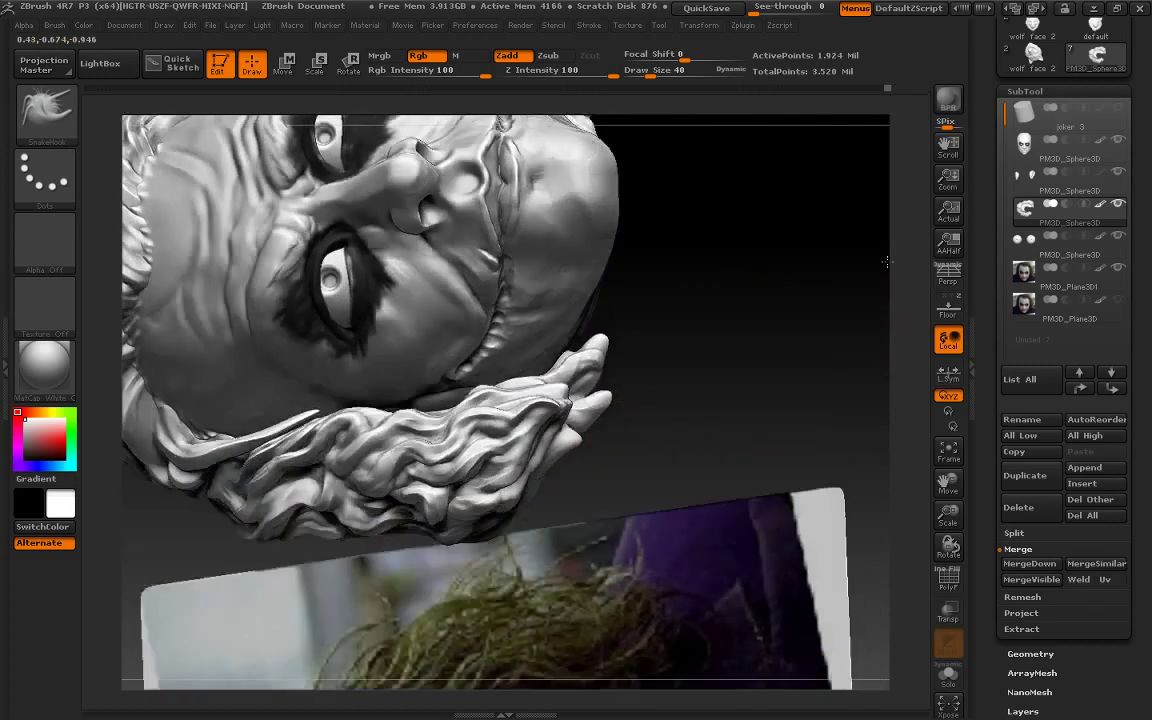
mouse_move(757, 303)
left_mouse_down()
mouse_move(829, 310)
mouse_move(800, 240)
mouse_move(761, 291)
mouse_move(743, 216)
mouse_move(828, 341)
mouse_move(769, 416)
mouse_move(823, 375)
mouse_move(751, 288)
left_mouse_up()
Lower Draw Size to 34 and reframe the head front-on beside the reference photo
left_click_drag(655, 70, 649, 70)
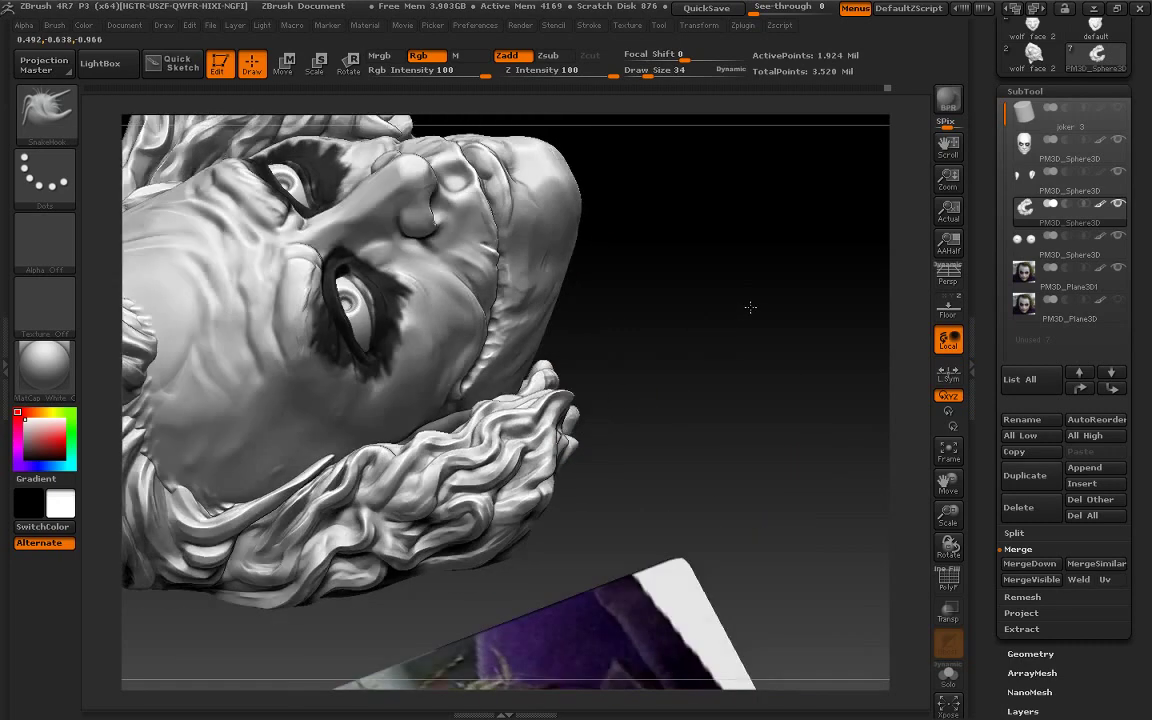
mouse_move(680, 390)
left_mouse_down()
mouse_move(751, 309)
mouse_move(730, 298)
left_mouse_up()
mouse_move(948, 515)
left_mouse_down()
mouse_move(882, 481)
mouse_move(780, 469)
mouse_move(768, 409)
mouse_move(666, 437)
left_mouse_up()
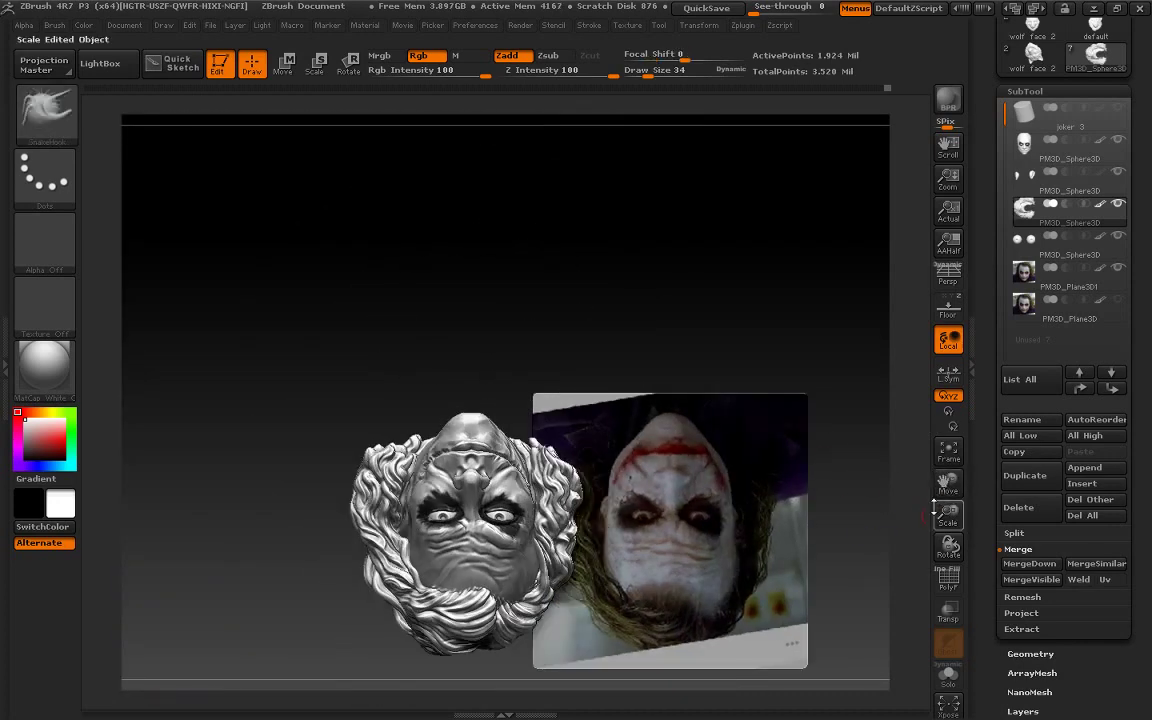
left_click_drag(948, 515, 510, 575)
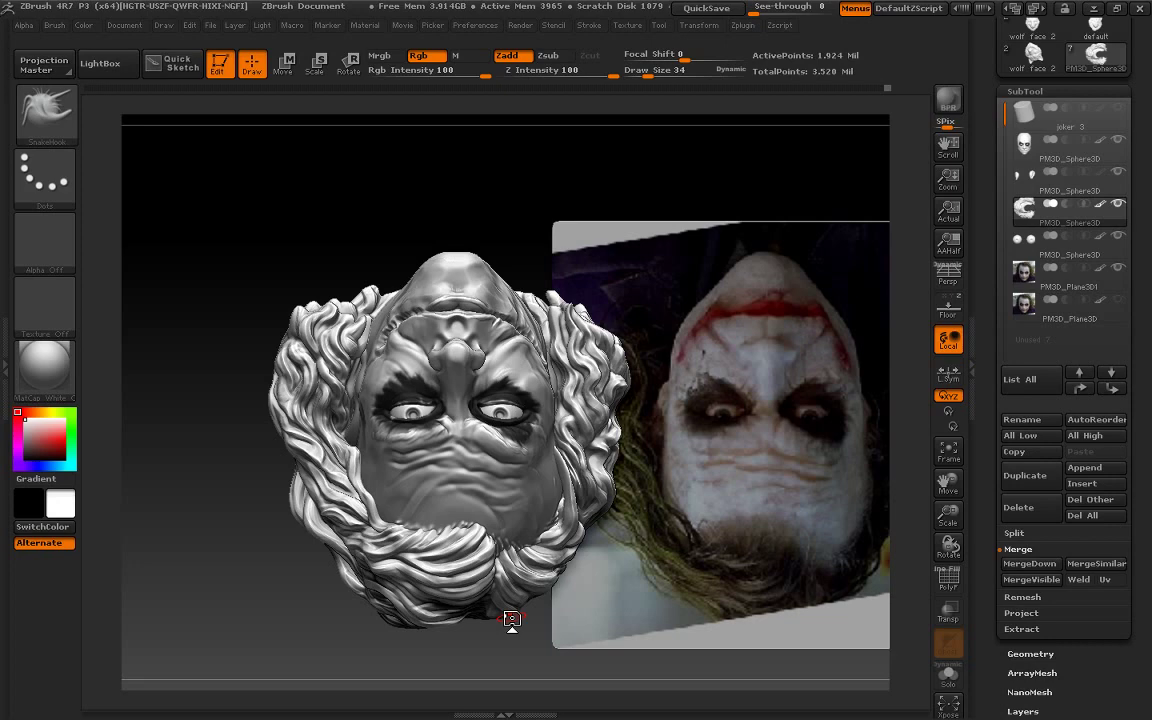
left_click_drag(373, 650, 606, 541)
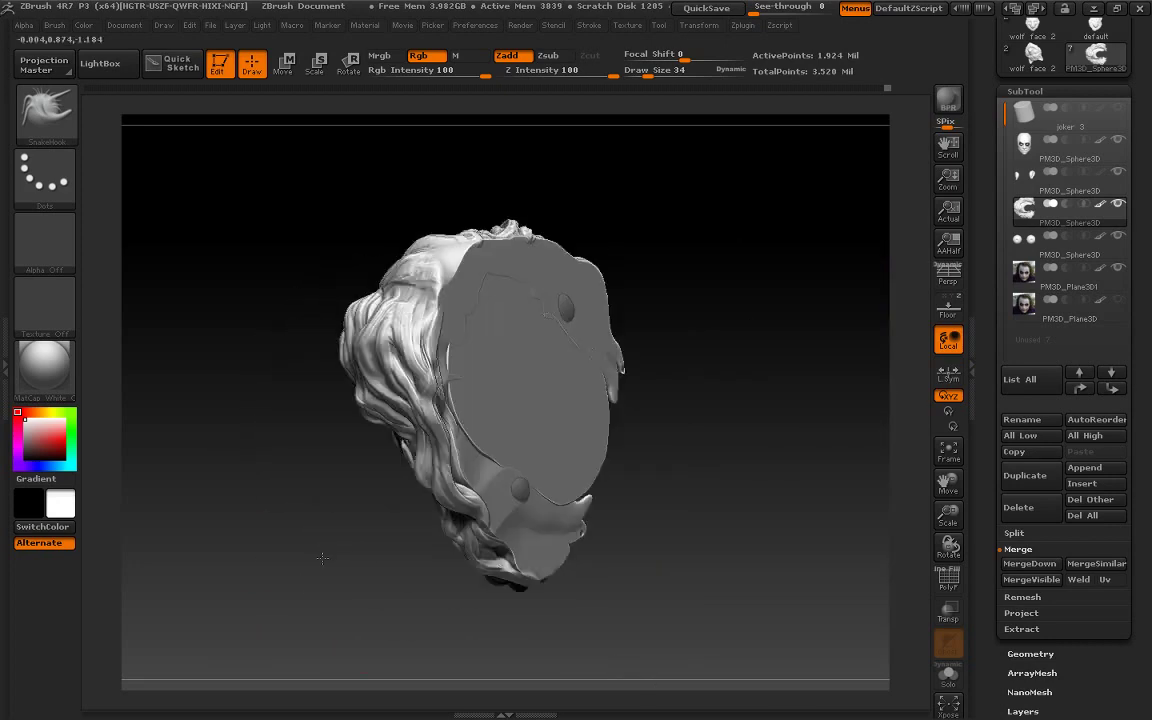
mouse_move(949, 513)
left_mouse_down()
mouse_move(937, 560)
mouse_move(944, 527)
left_mouse_up()
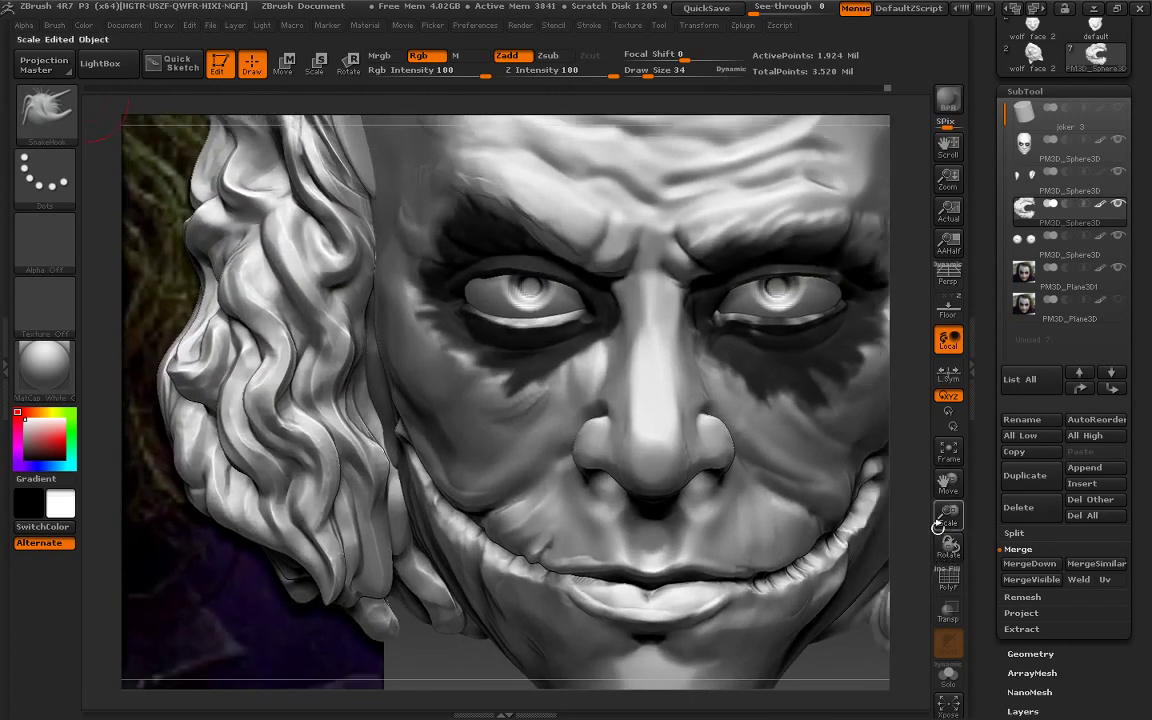
Select the face subtool and switch to the ClayBuildup brush at draw size 14
left_click(860, 314, "alt")
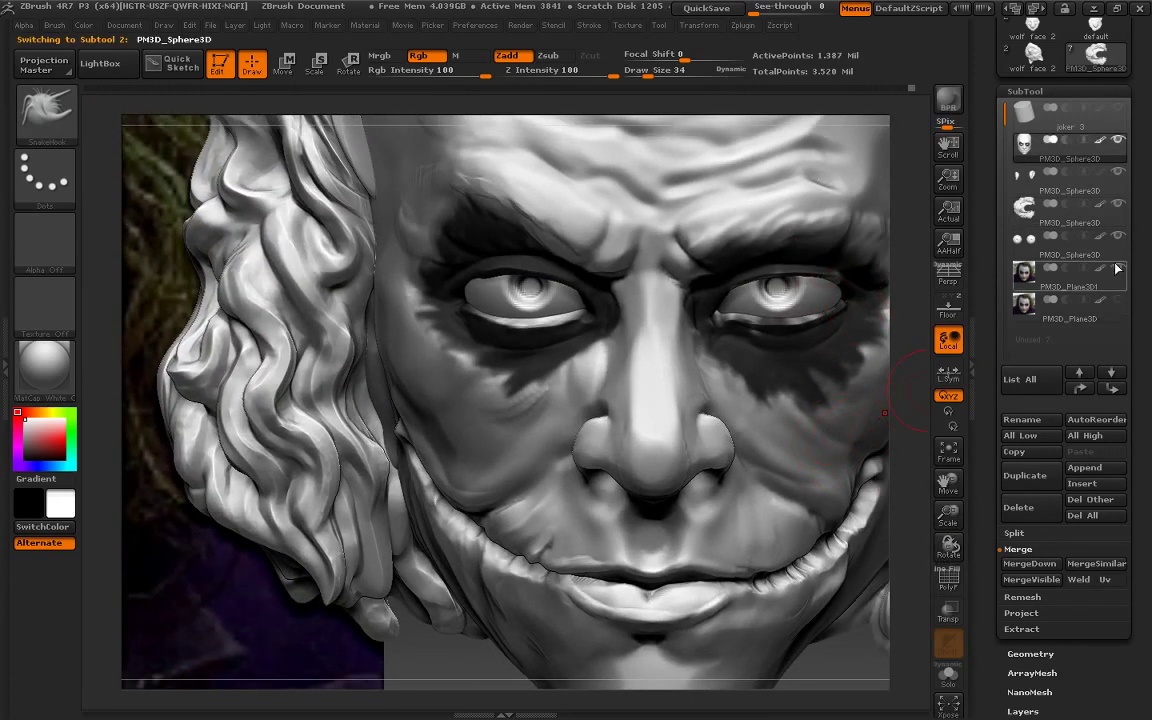
left_click(62, 111)
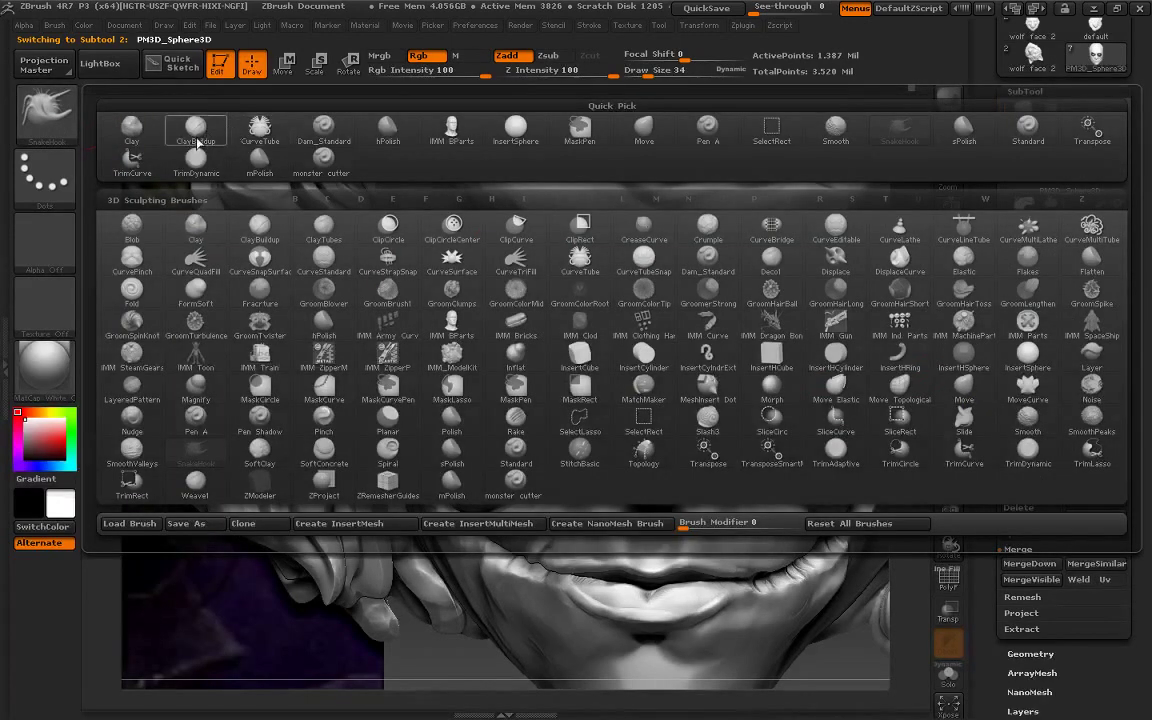
left_click(185, 125)
left_click_drag(631, 73, 638, 79)
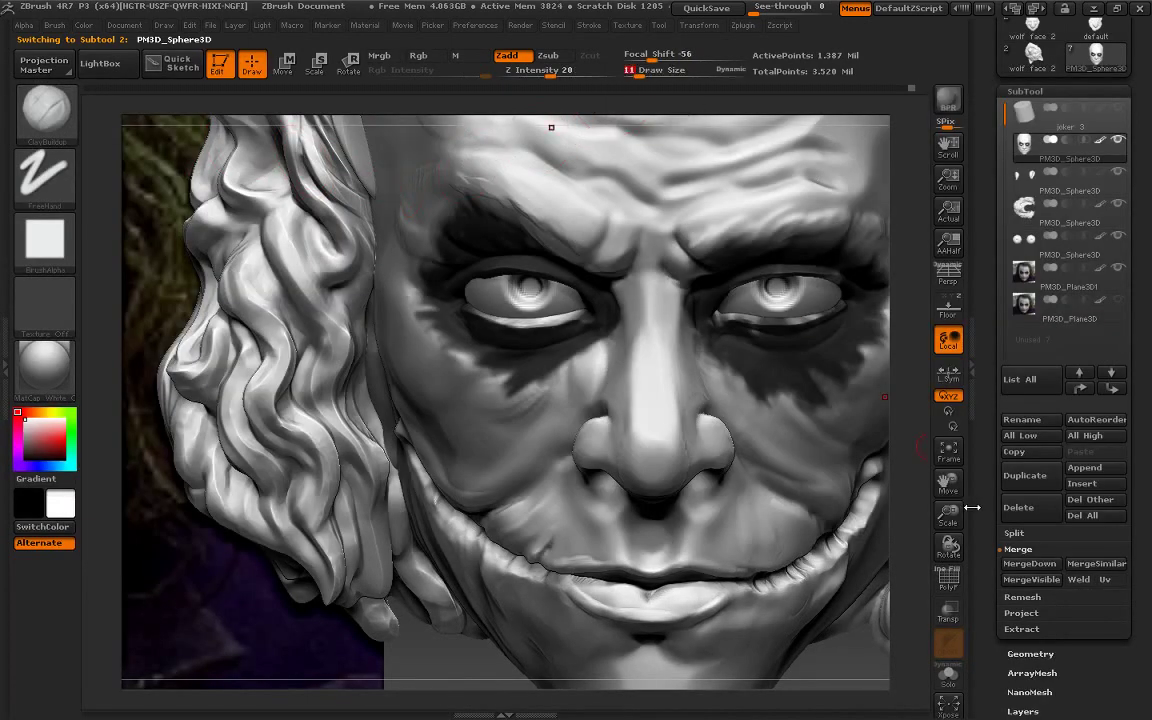
mouse_move(948, 515)
left_mouse_down()
mouse_move(950, 470)
mouse_move(998, 483)
left_mouse_up()
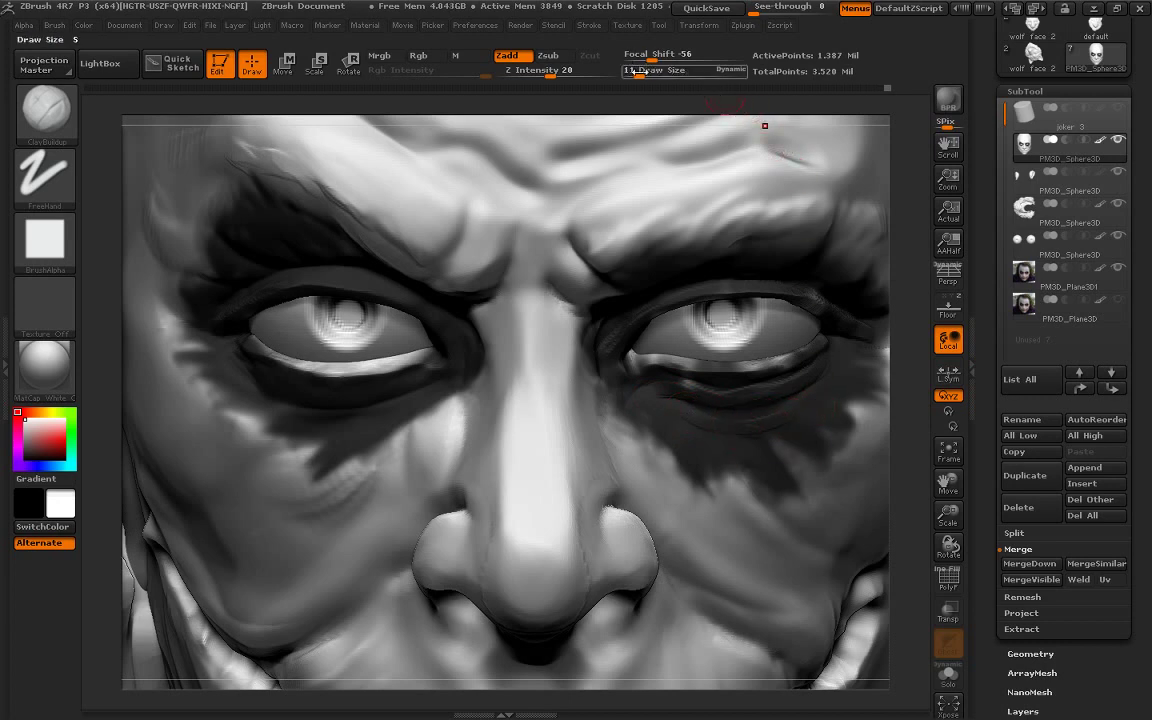
left_click(640, 70)
type("14")
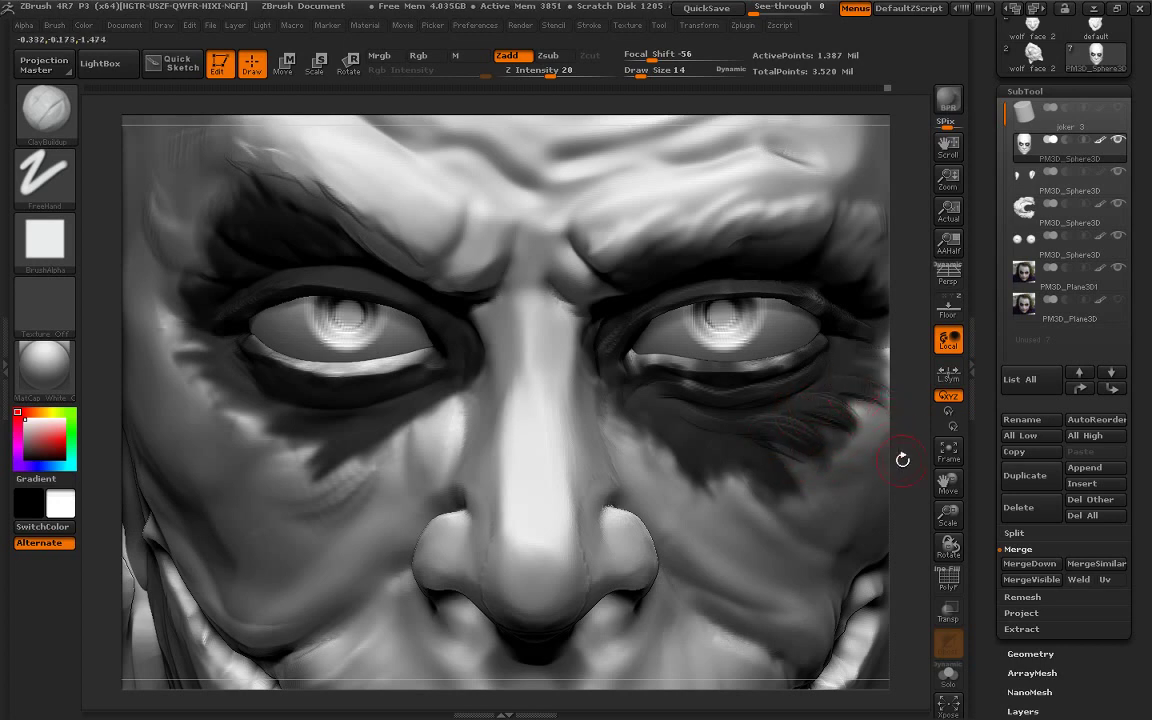
Smooth the skin around the eye on the head's right side
left_click_drag(902, 459, 800, 415, "alt")
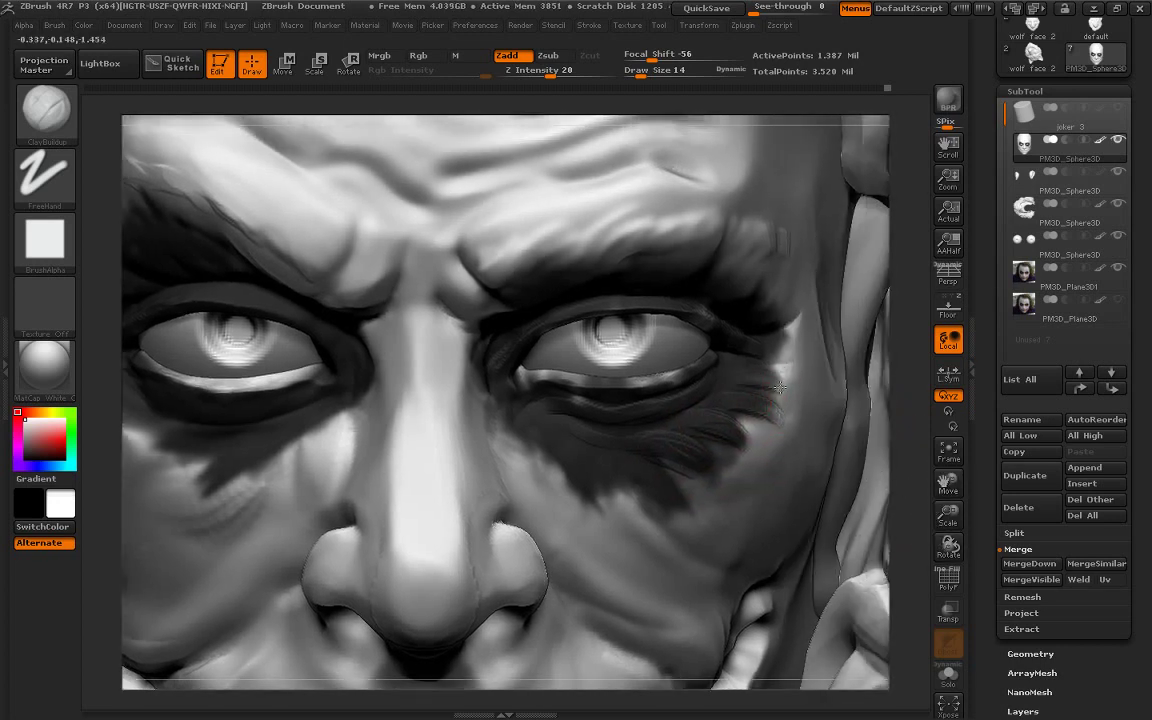
key("shift")
mouse_move(651, 497)
left_mouse_down("shift")
mouse_move(621, 455)
mouse_move(567, 438)
left_mouse_up("shift")
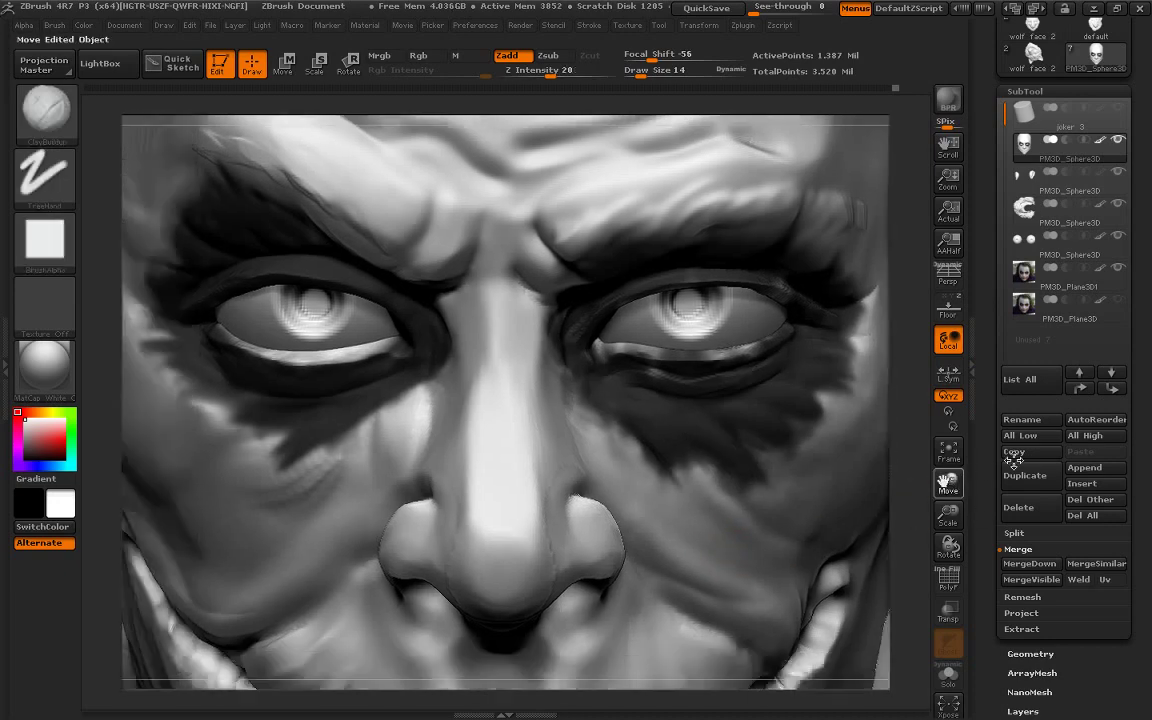
Sculpt creases under the left eye, soften the harsh one, and add small outer-cheek wrinkles
left_click_drag(853, 436, 652, 440)
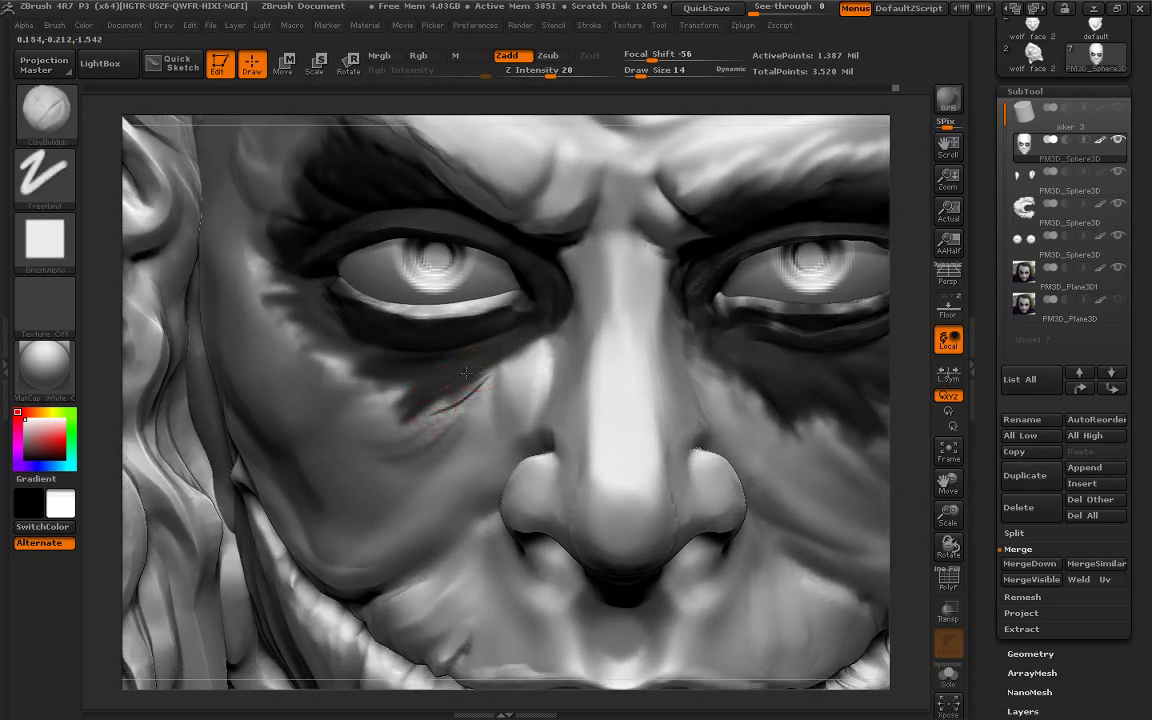
left_click_drag(500, 368, 420, 412)
mouse_move(480, 368)
left_mouse_down()
mouse_move(350, 392)
mouse_move(380, 400)
mouse_move(372, 393)
left_mouse_up()
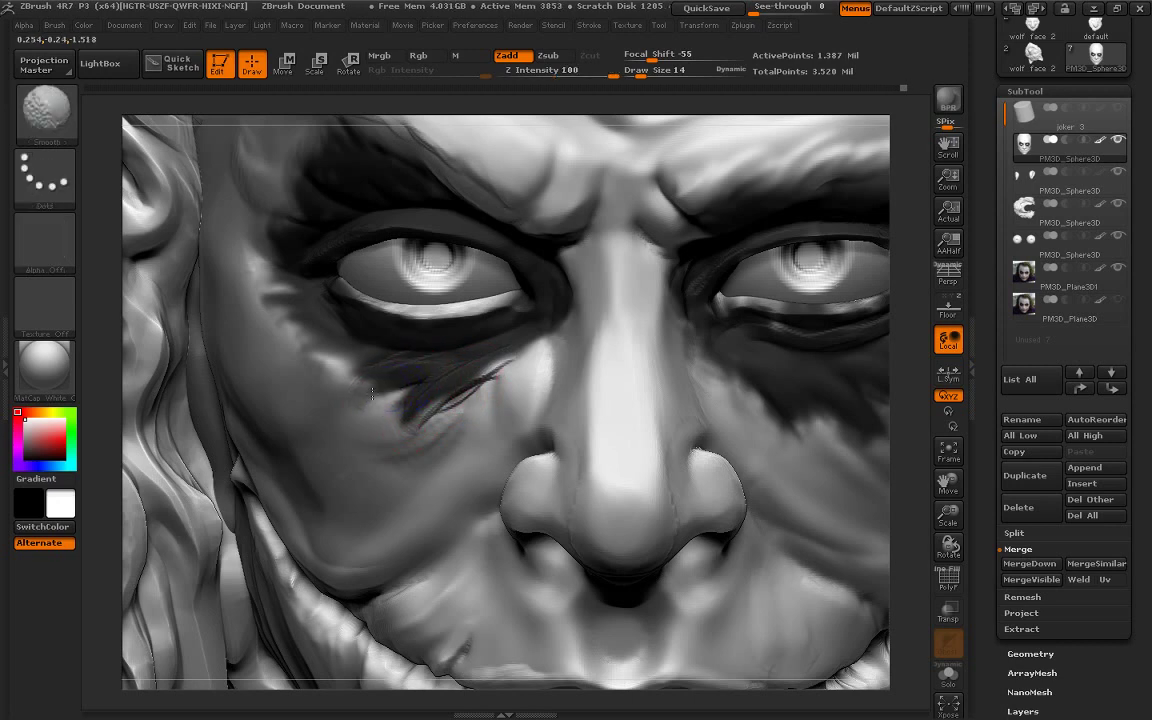
left_click_drag(395, 436, 500, 360, "shift")
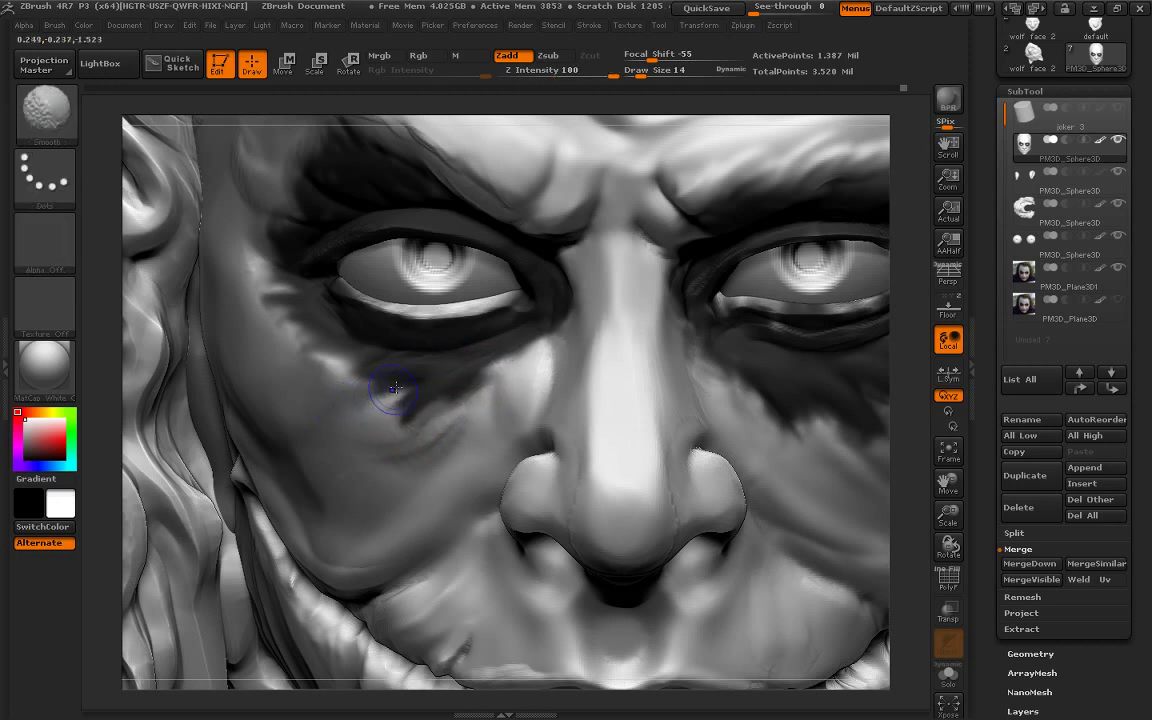
mouse_move(350, 310)
left_mouse_down("alt")
mouse_move(305, 335)
mouse_move(345, 360)
mouse_move(336, 356)
left_mouse_up("alt")
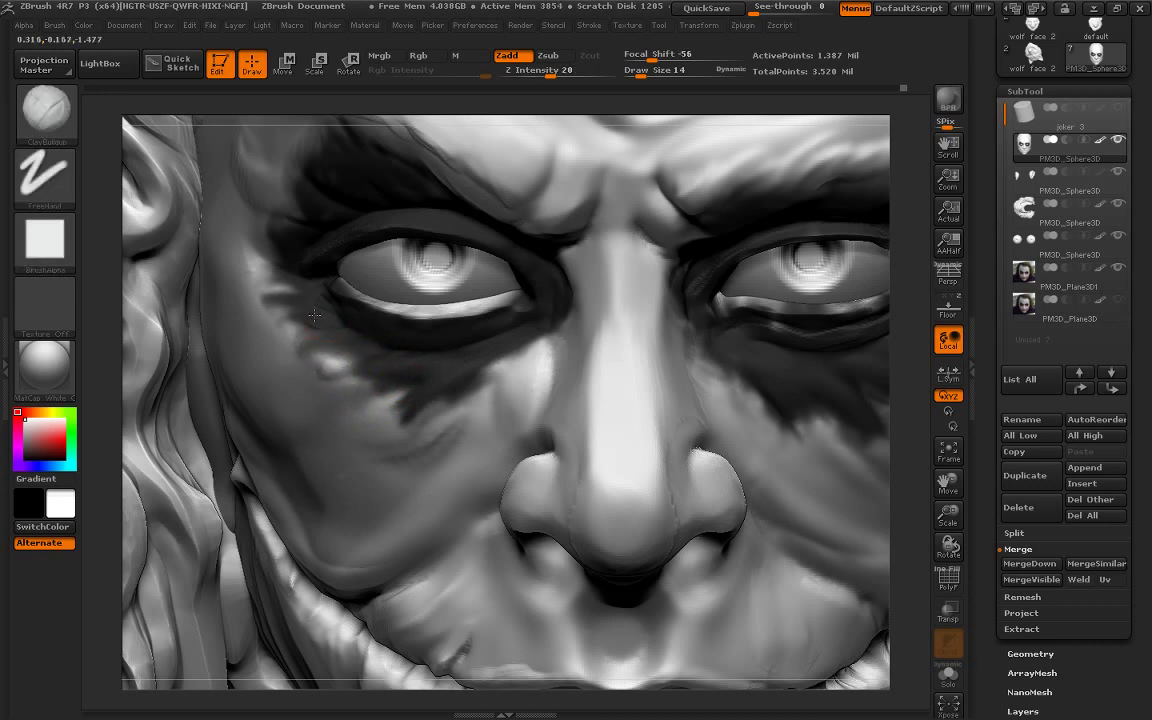
left_click_drag(314, 315, 291, 318)
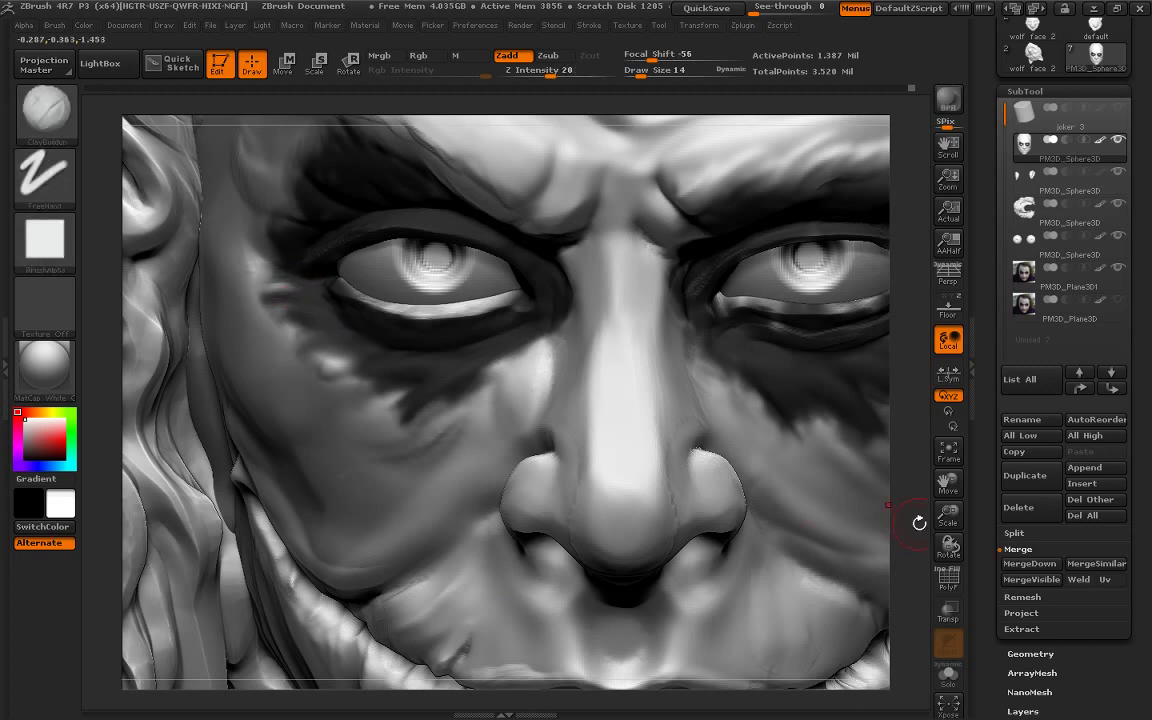
left_click_drag(948, 515, 871, 300)
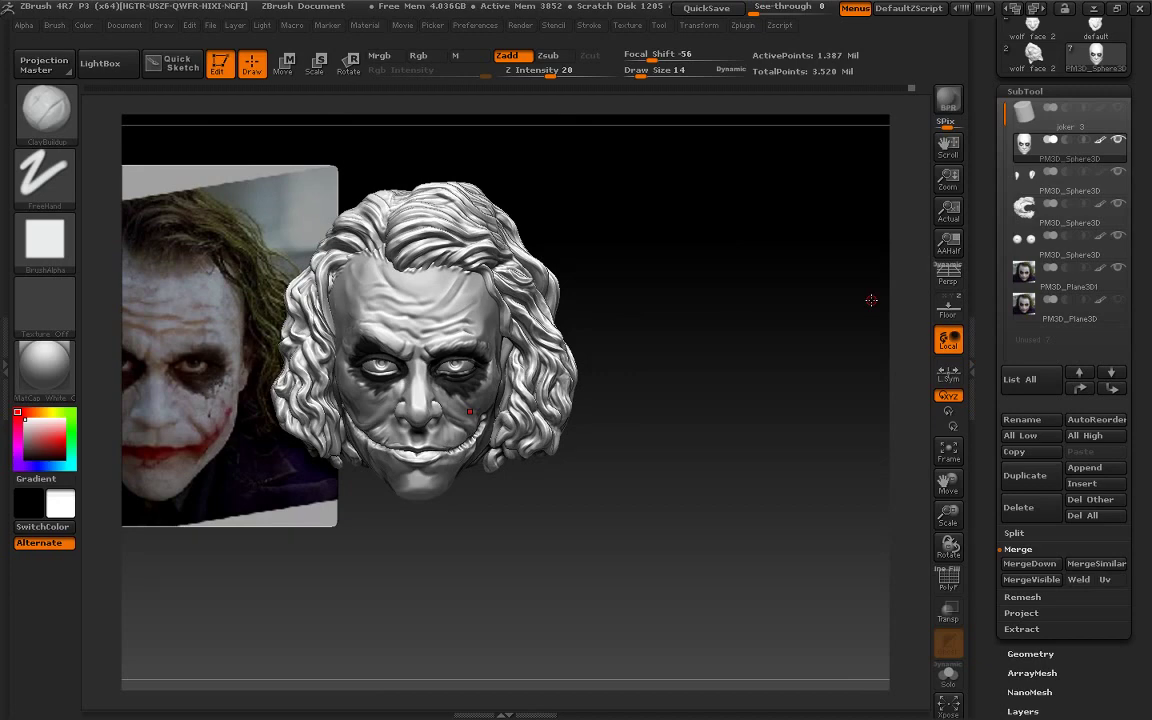
Raise ClayBuildup draw size to 23 and stroke faint creases beside the eyebrow, smoothing with Shift
left_click_drag(948, 515, 951, 540)
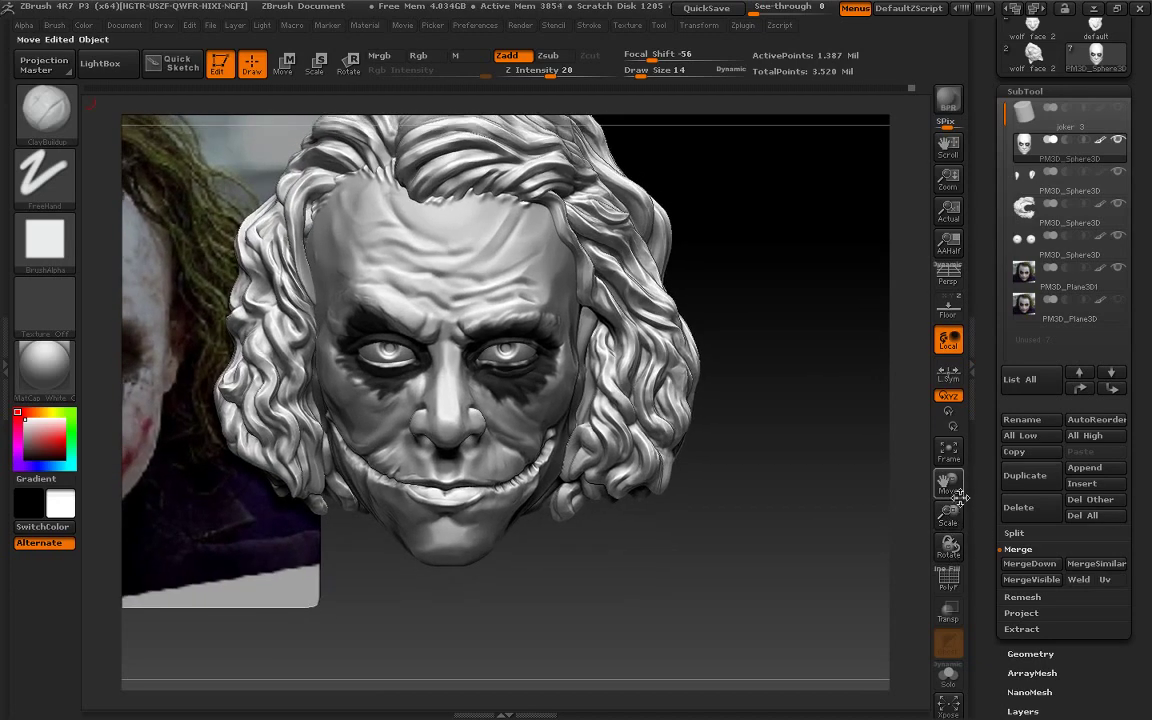
mouse_move(958, 494)
left_mouse_down()
mouse_move(1010, 507)
mouse_move(1016, 532)
left_mouse_up()
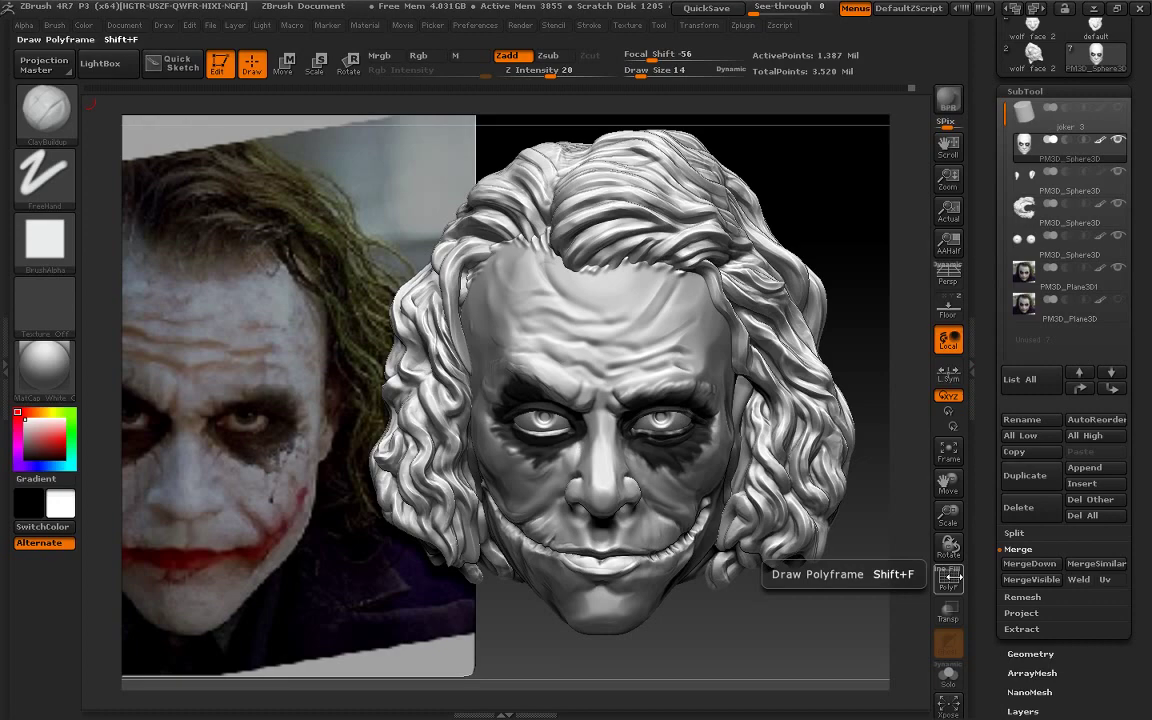
mouse_move(864, 596)
left_mouse_down()
mouse_move(893, 580)
mouse_move(990, 419)
left_mouse_up()
left_click_drag(638, 72, 649, 73)
left_click_drag(432, 334, 405, 302)
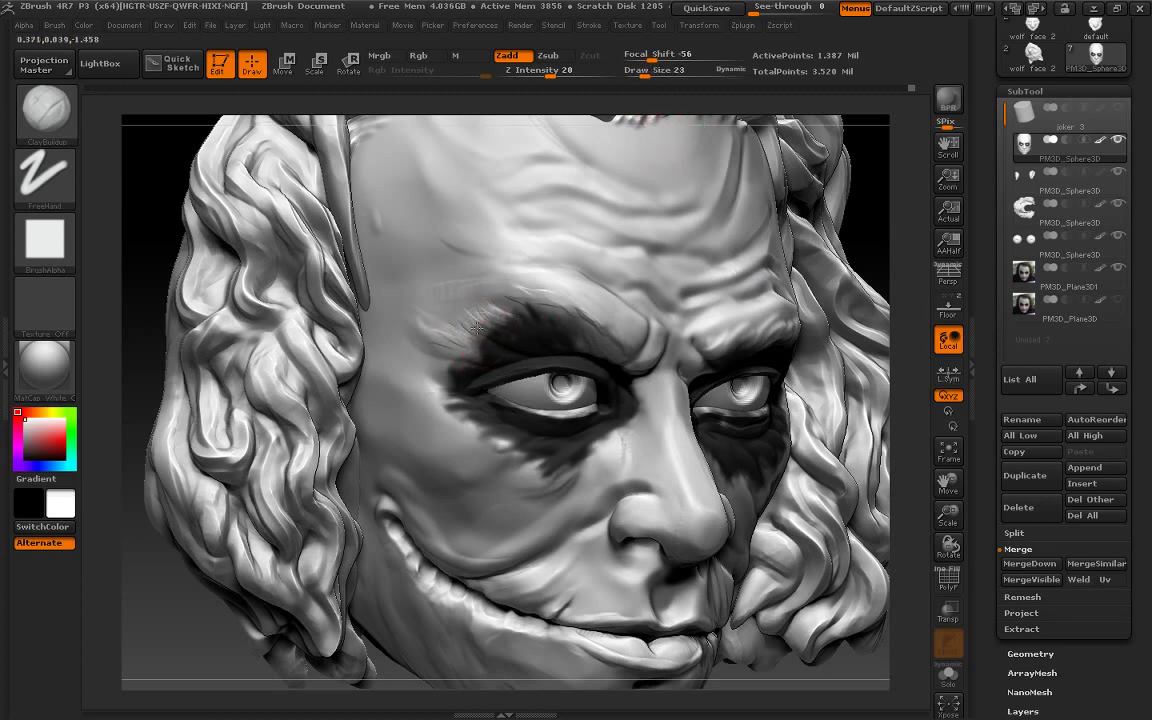
key("shift")
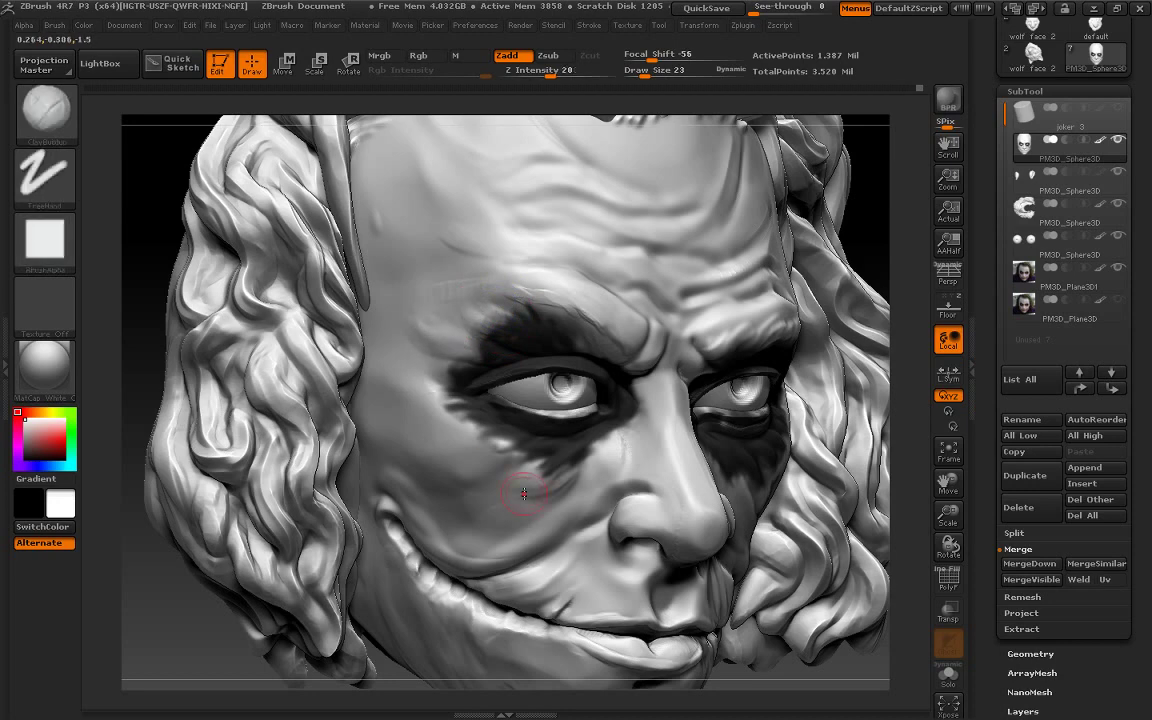
left_click_drag(915, 262, 675, 290)
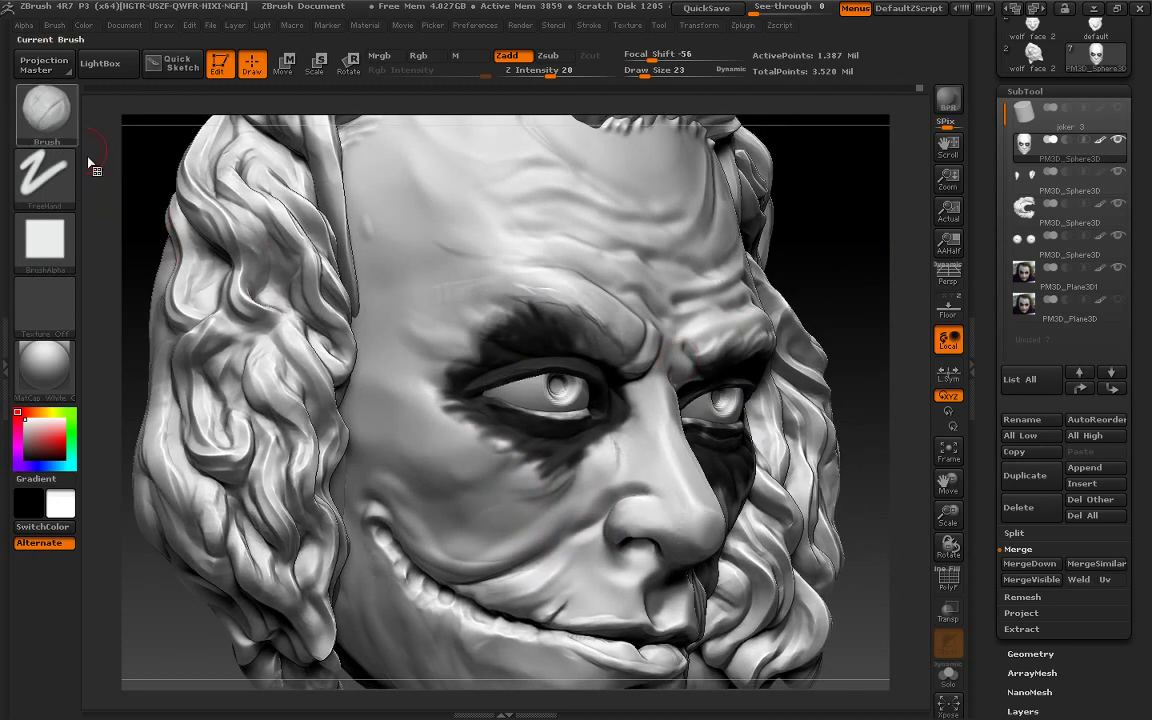
Select the Dam_Standard brush (Zsub, Z intensity 15, draw size 49)
left_click(70, 130)
left_click(322, 158)
left_click(45, 110)
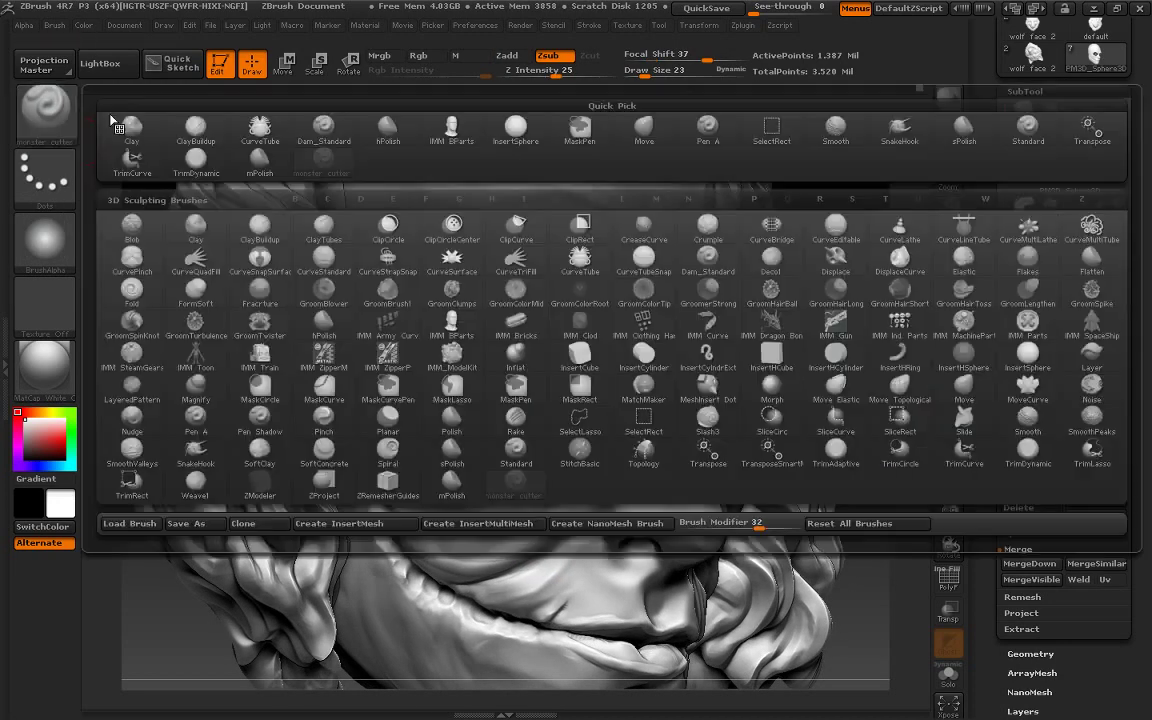
left_click(320, 126)
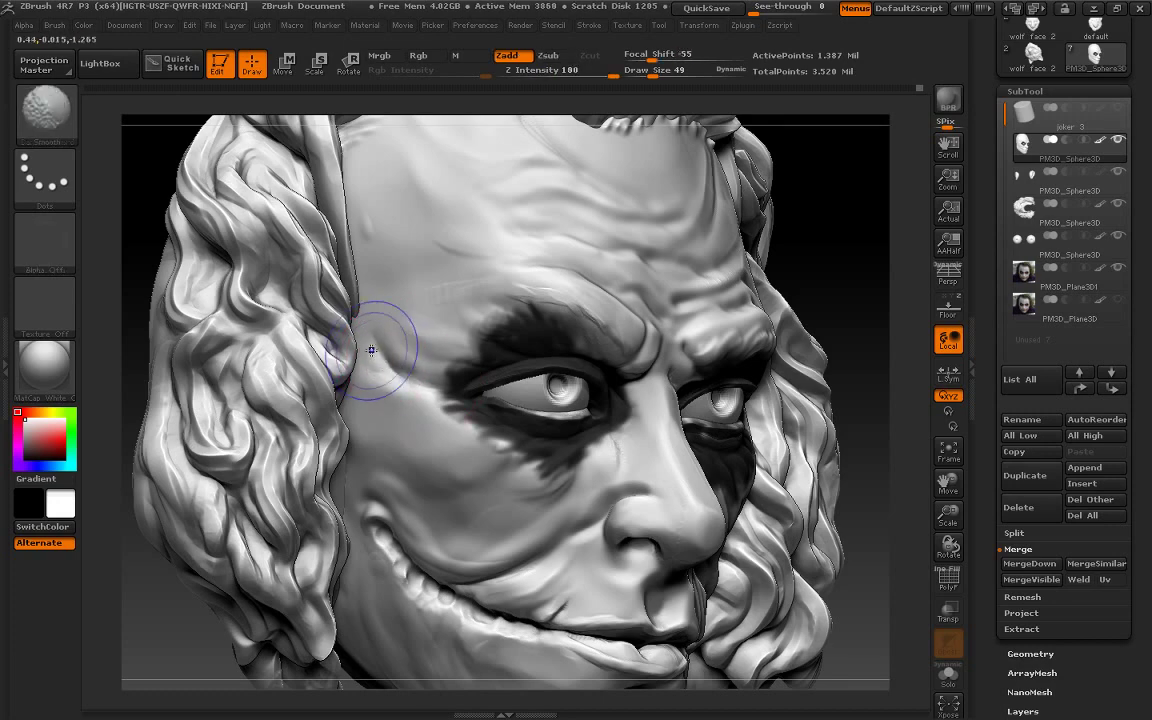
Test Shift-smoothing and bring the head back to a larger front view
key("shift")
left_click_drag(140, 400, 793, 402)
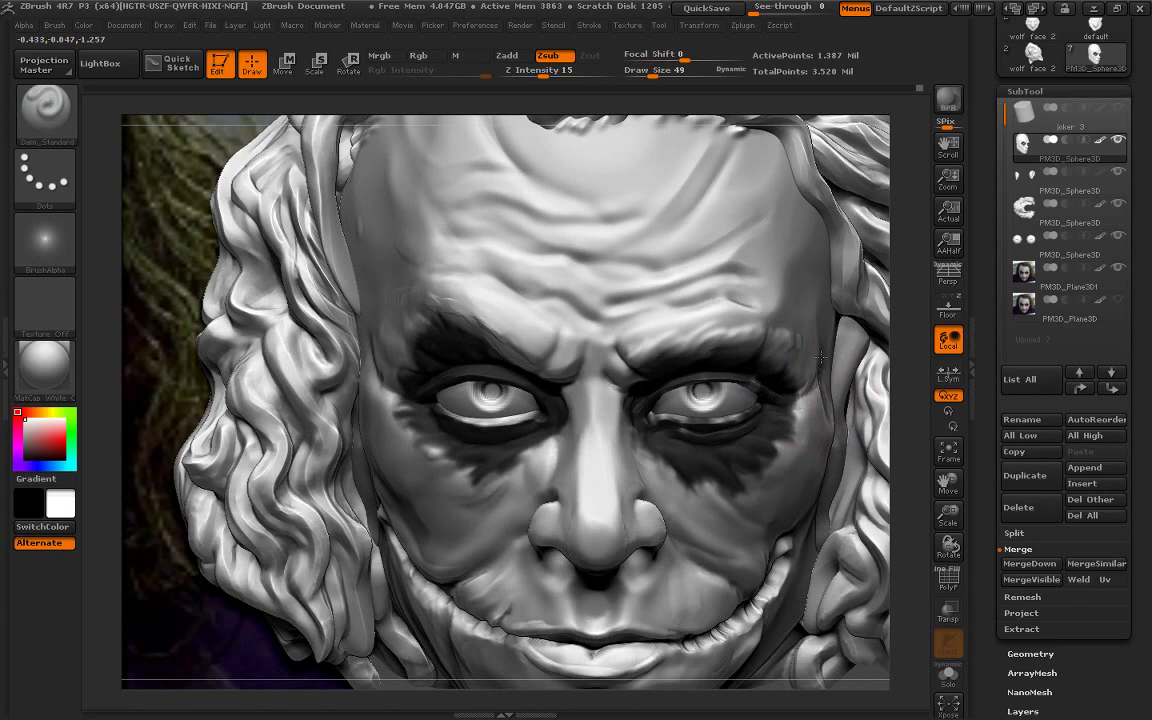
key("shift")
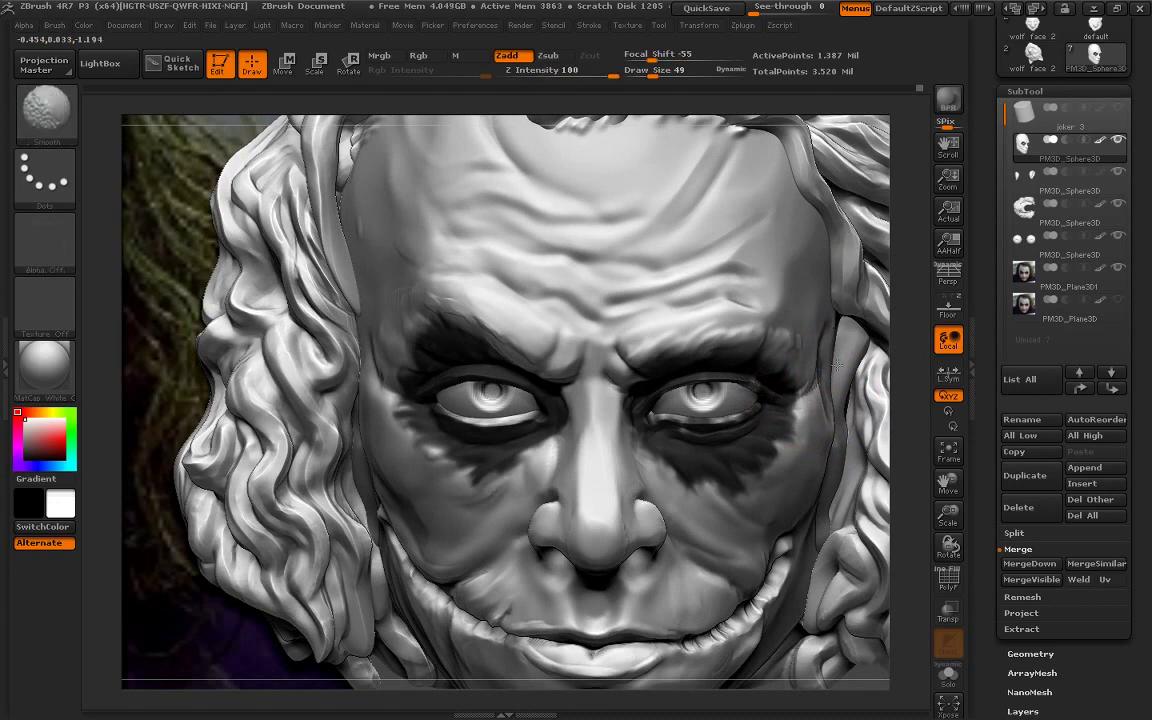
mouse_move(860, 420)
left_mouse_down("alt")
mouse_move(888, 603)
mouse_move(781, 603)
mouse_move(770, 452)
left_mouse_up("alt")
left_click_drag(948, 518, 950, 535)
left_click_drag(945, 480, 930, 470)
left_click_drag(948, 518, 950, 545)
left_click_drag(945, 480, 901, 527)
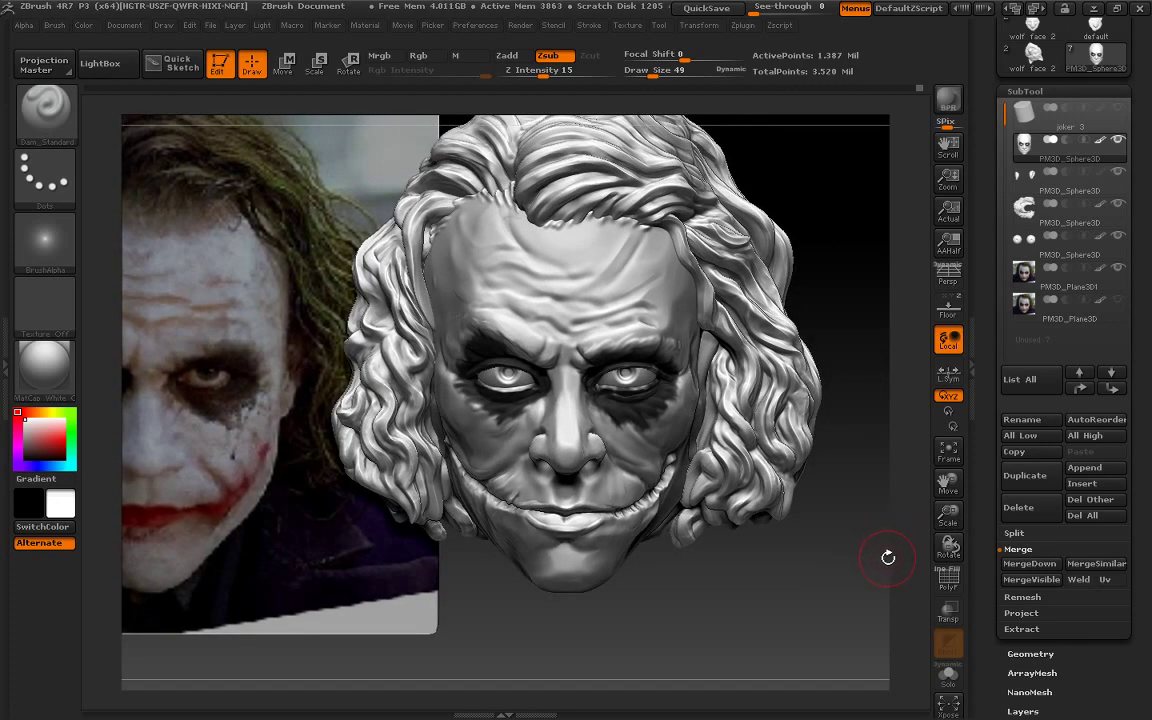
Switch back to ClayBuildup at draw size 52 and test Shift-smoothing on the front view
left_click_drag(830, 607, 852, 581)
key("b")
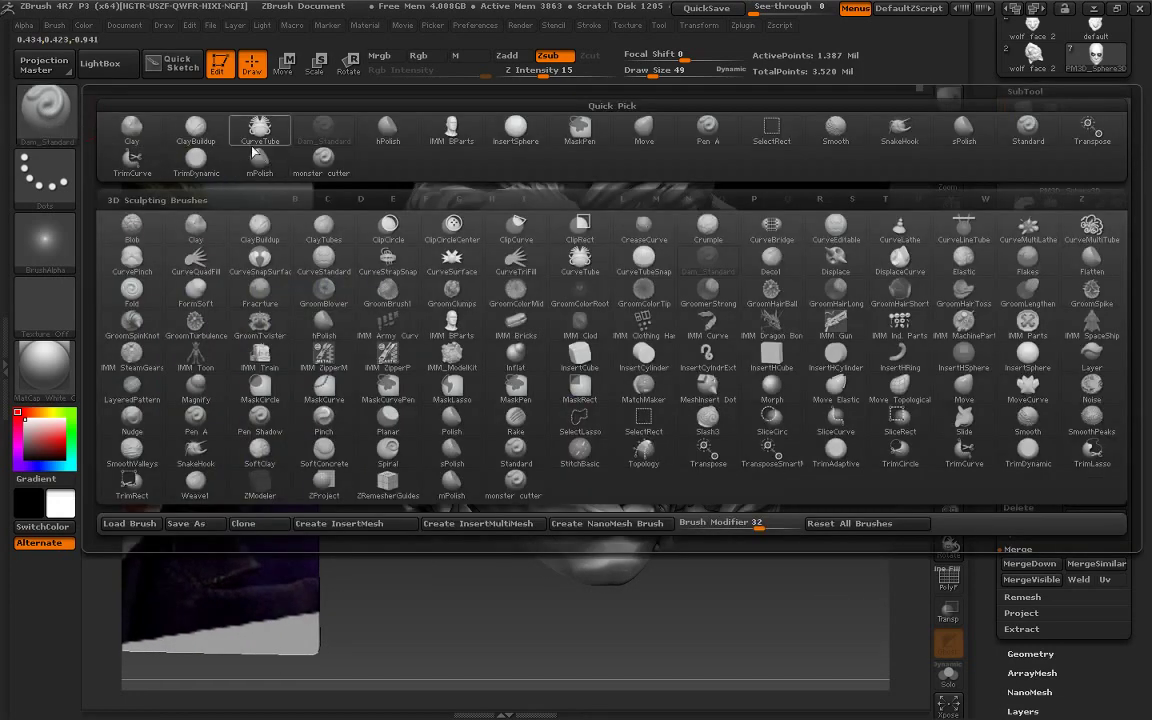
left_click(211, 128)
left_click_drag(650, 72, 656, 72)
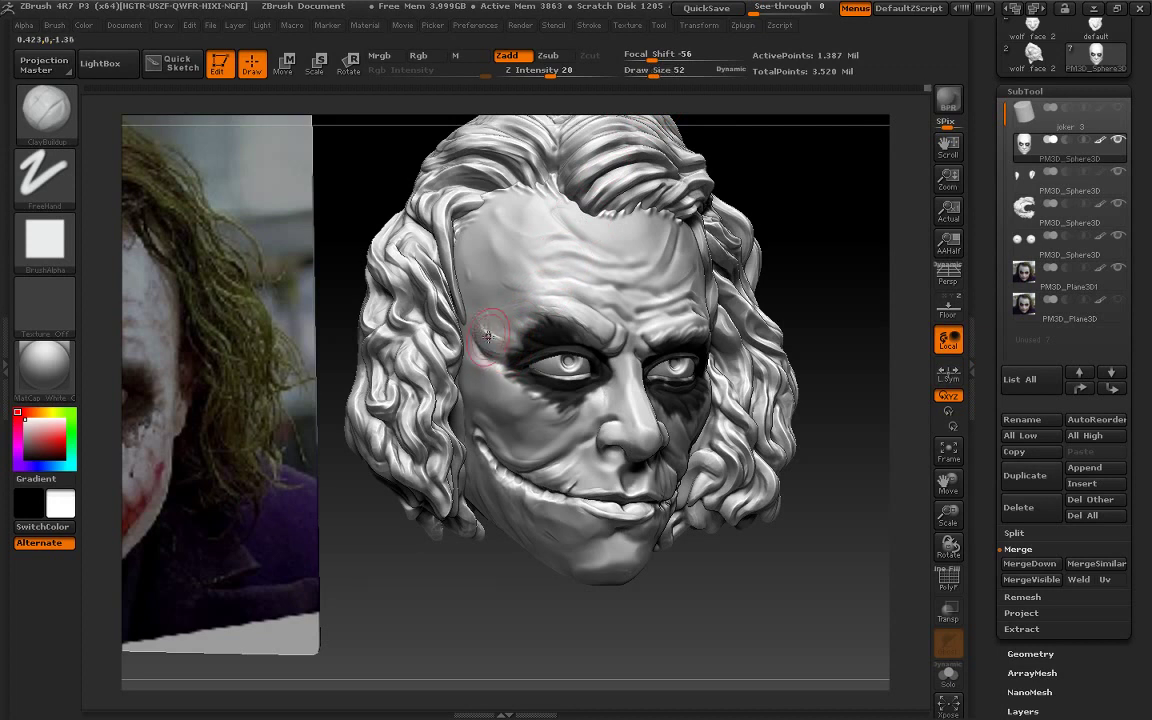
key("shift")
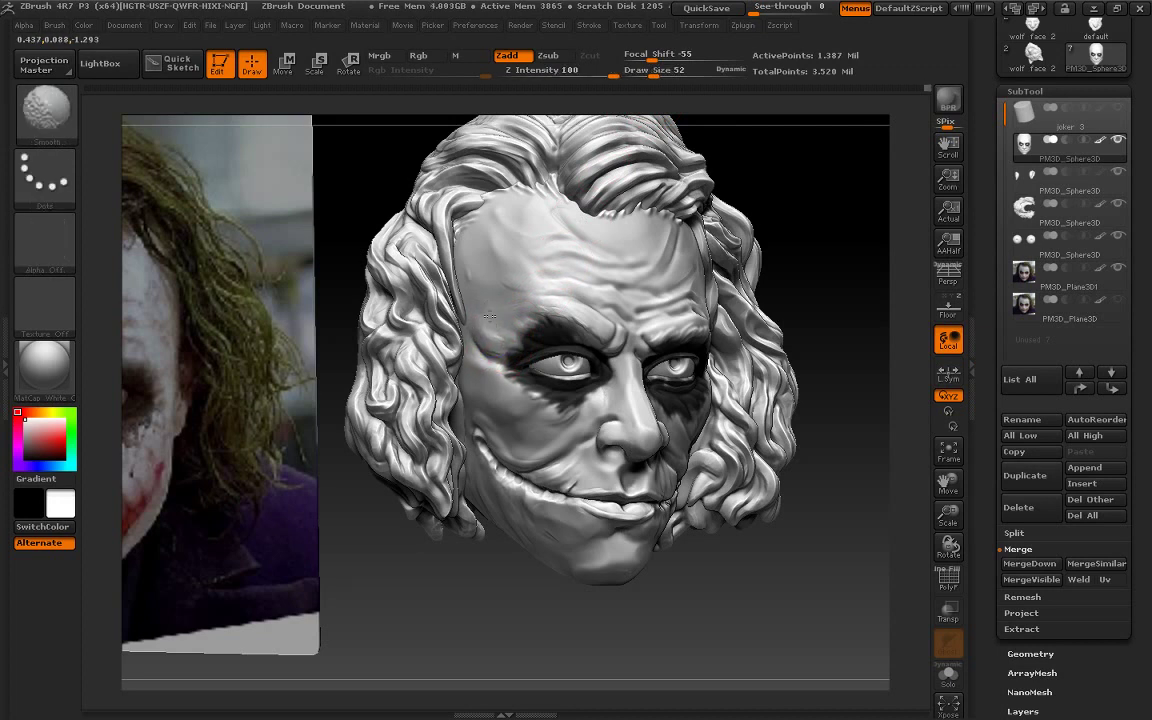
left_click_drag(856, 424, 906, 529)
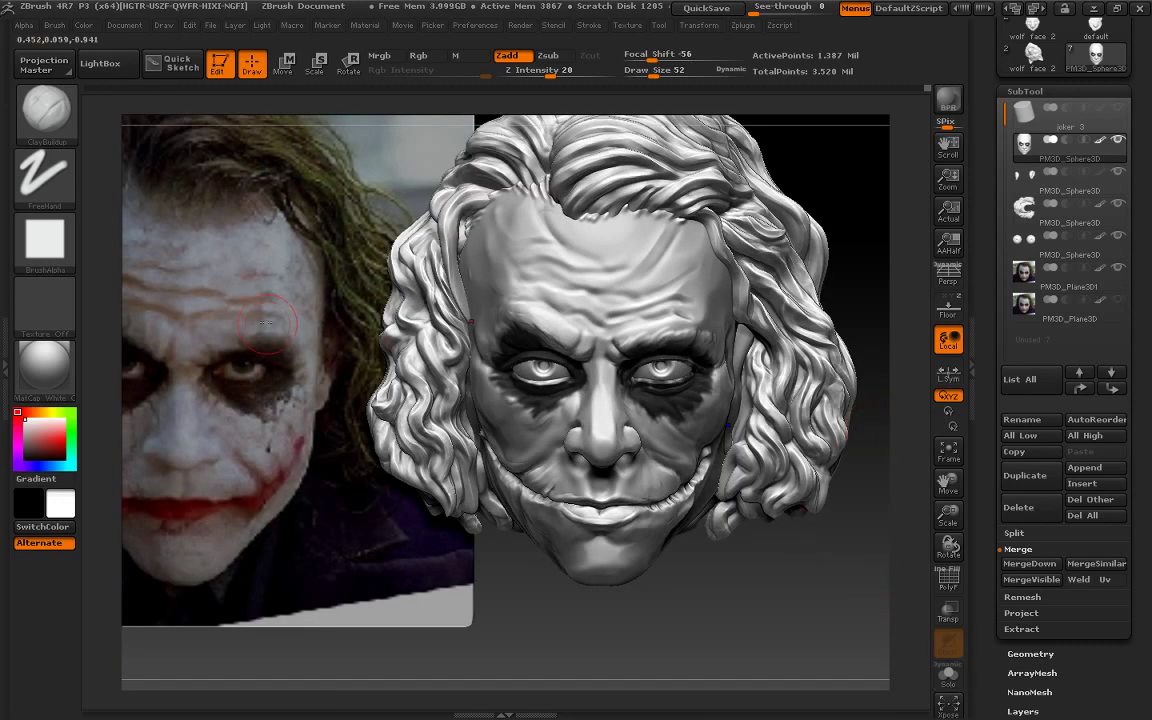
Choose the hPolish brush, stroke the surface, and zoom out to fit head and reference
key("b")
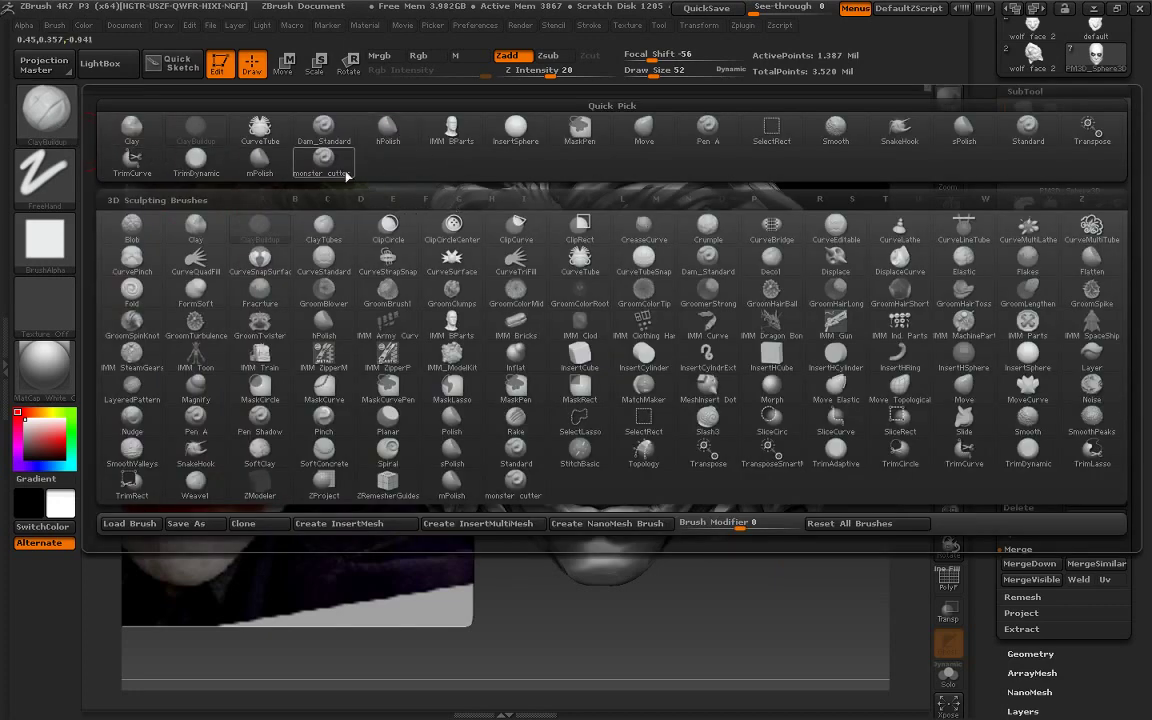
left_click(259, 158)
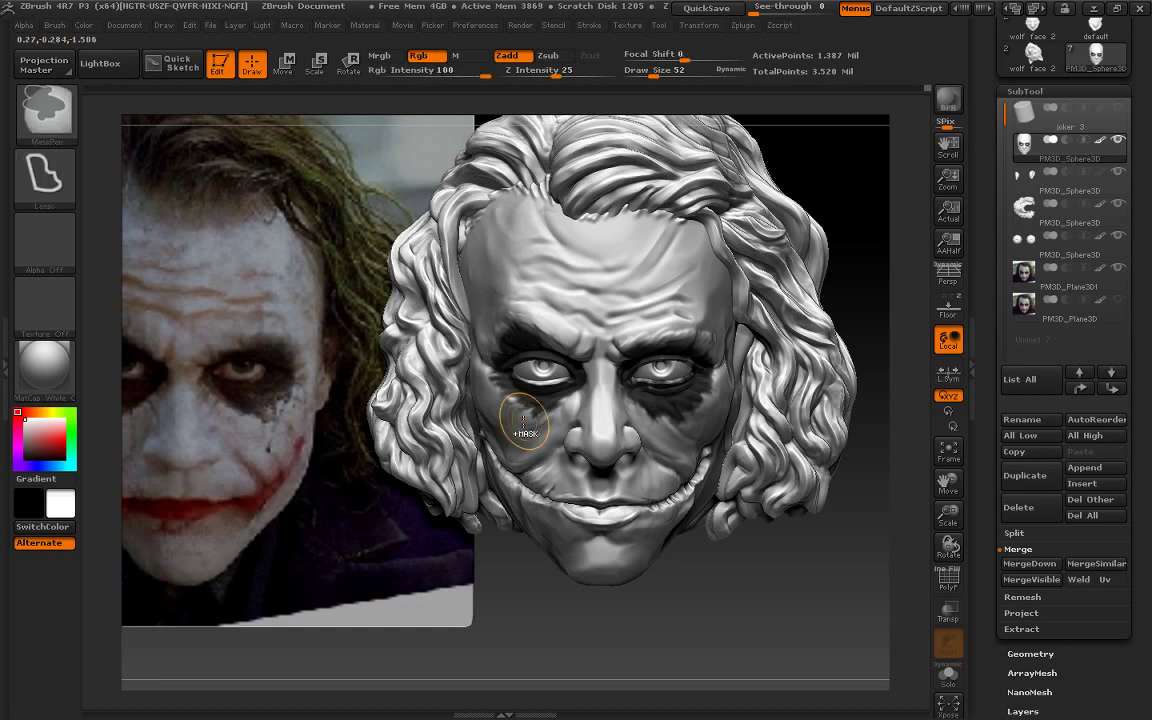
left_click_drag(522, 421, 472, 380, "shift")
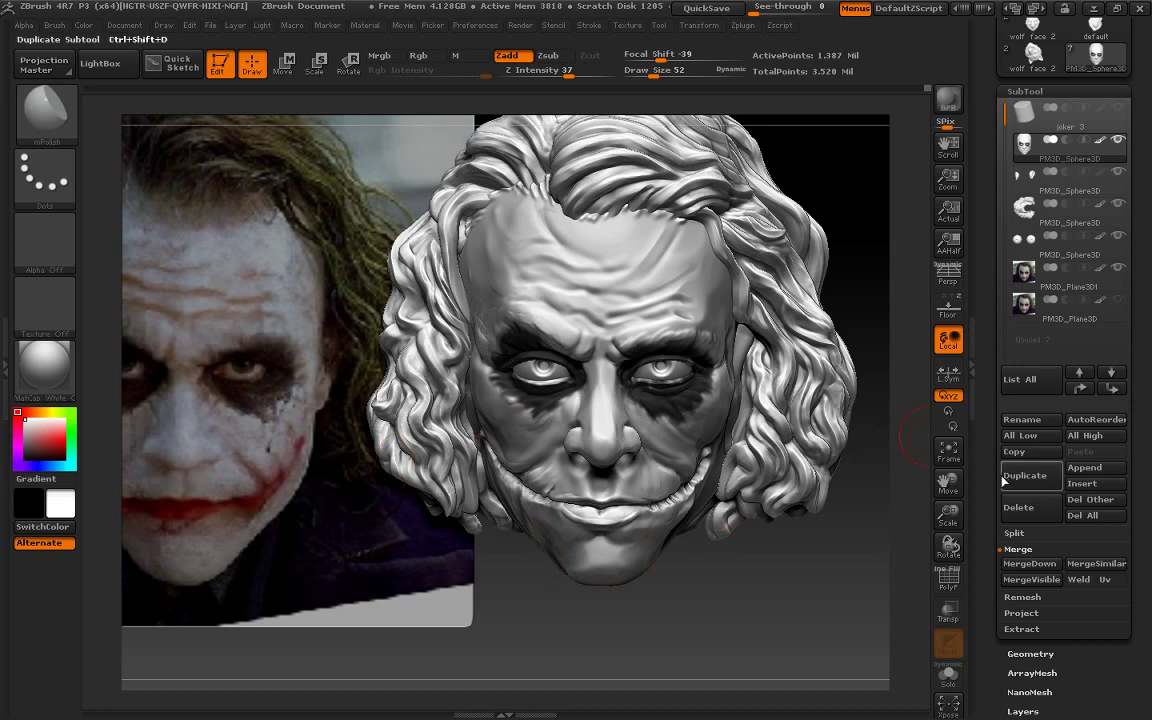
key("shift")
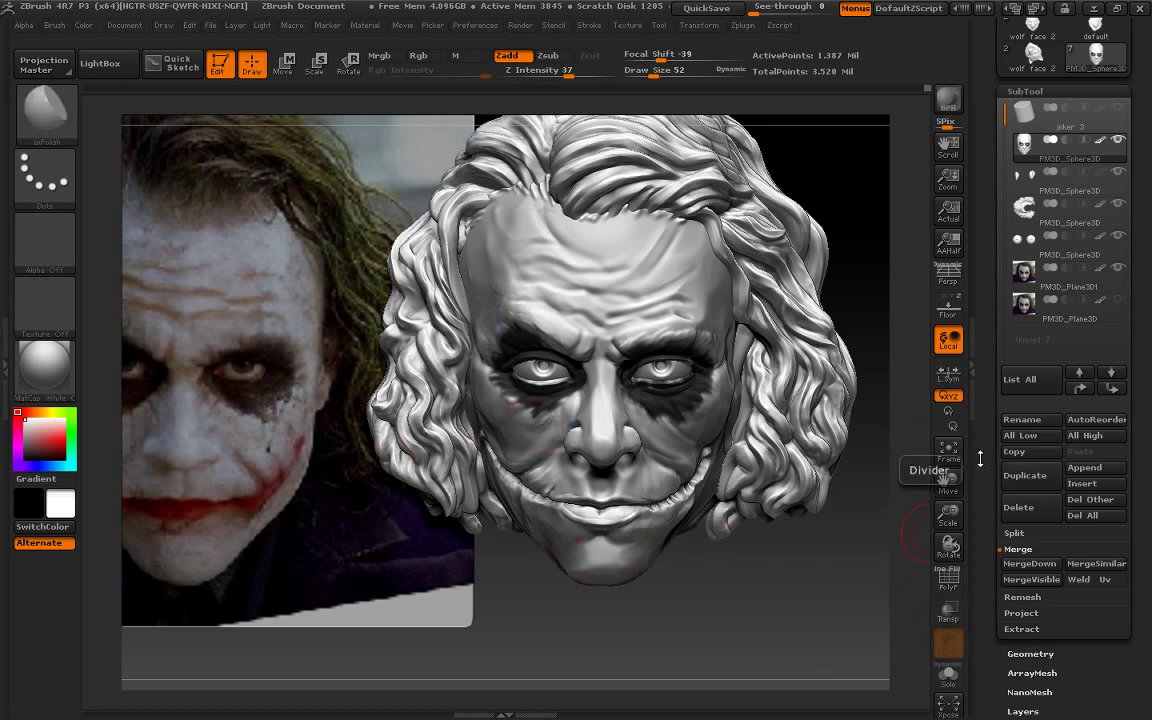
mouse_move(855, 430)
right_mouse_down("alt")
mouse_move(855, 465)
mouse_move(860, 450)
right_mouse_up("alt")
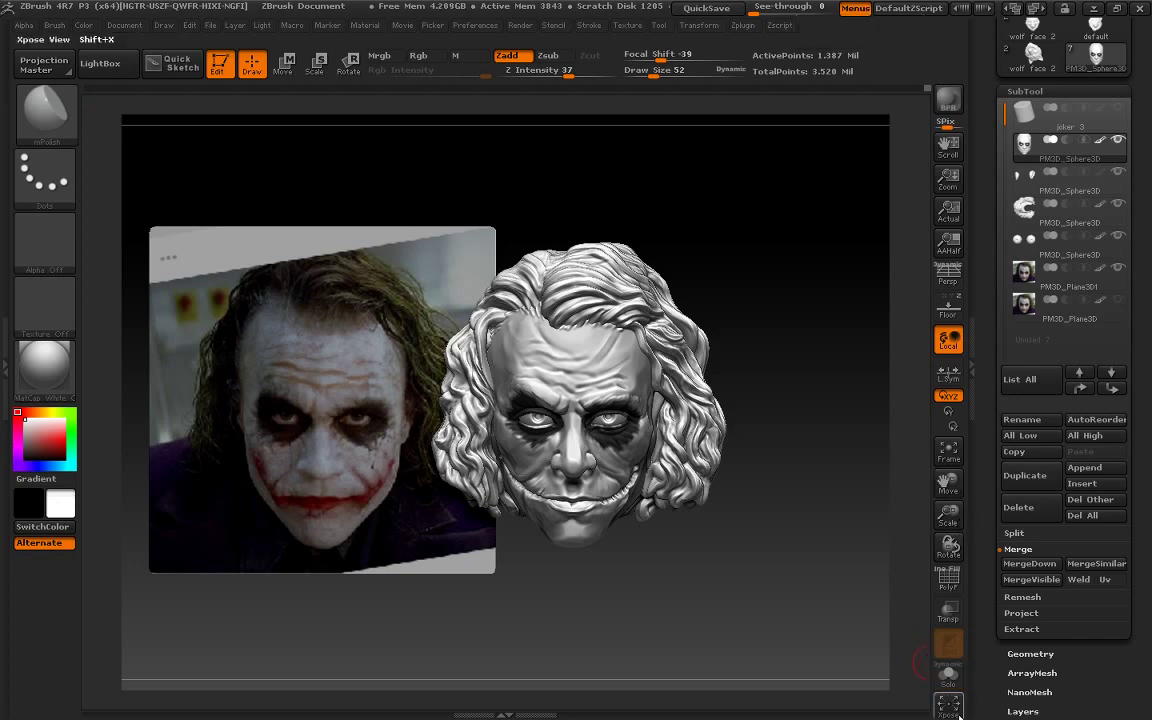
Reframe the head and reference photo, then QuickSave the project with Ctrl+S
mouse_move(948, 515)
left_mouse_down()
mouse_move(900, 509)
mouse_move(662, 566)
mouse_move(810, 597)
left_mouse_up()
key("shift")
mouse_move(948, 515)
left_mouse_down()
mouse_move(969, 456)
mouse_move(955, 470)
left_mouse_up()
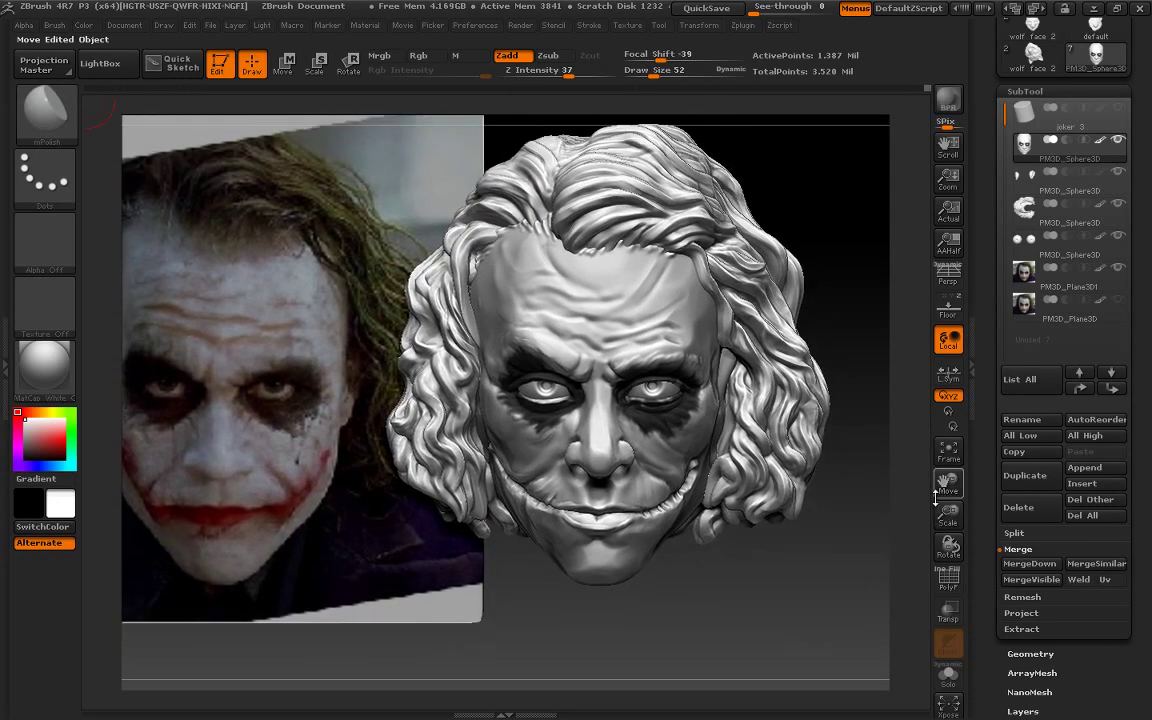
mouse_move(948, 545)
left_mouse_down()
mouse_move(893, 515)
mouse_move(824, 572)
mouse_move(895, 588)
left_mouse_up()
key("ctrl+s")
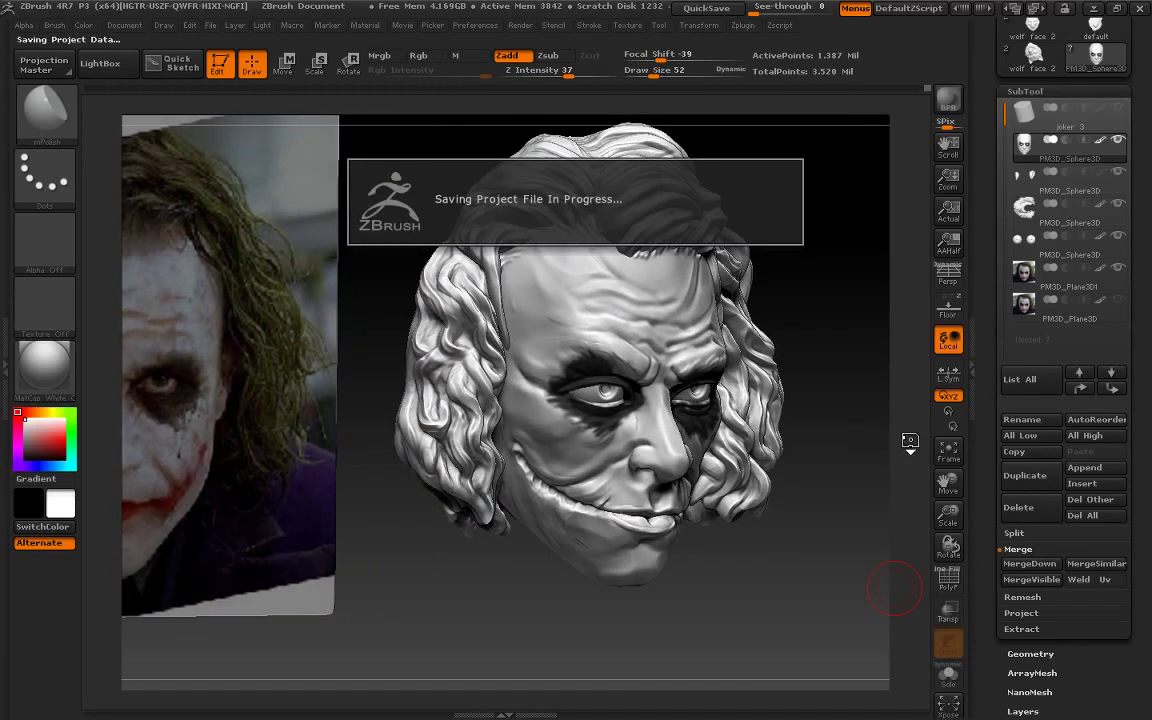
Orbit the head to inspect its underside and side profile, returning to front
mouse_move(887, 458)
left_mouse_down()
mouse_move(865, 358)
mouse_move(905, 380)
left_mouse_up()
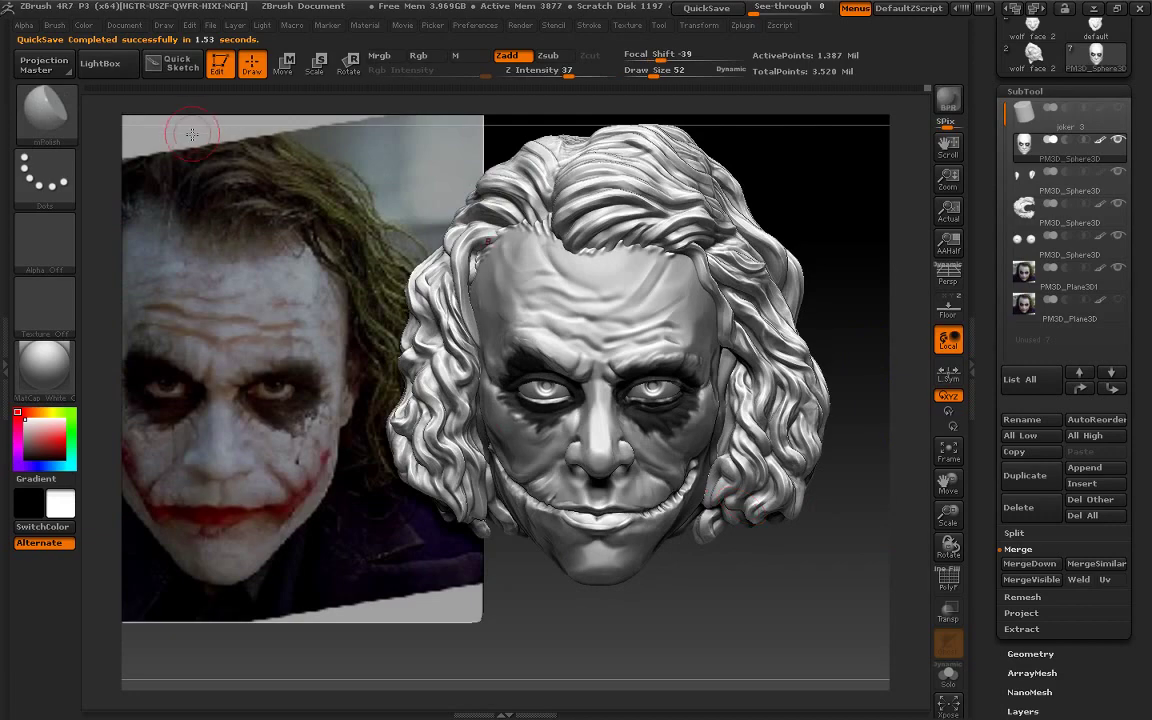
mouse_move(901, 550)
left_mouse_down()
mouse_move(908, 421)
mouse_move(904, 558)
mouse_move(920, 465)
left_mouse_up()
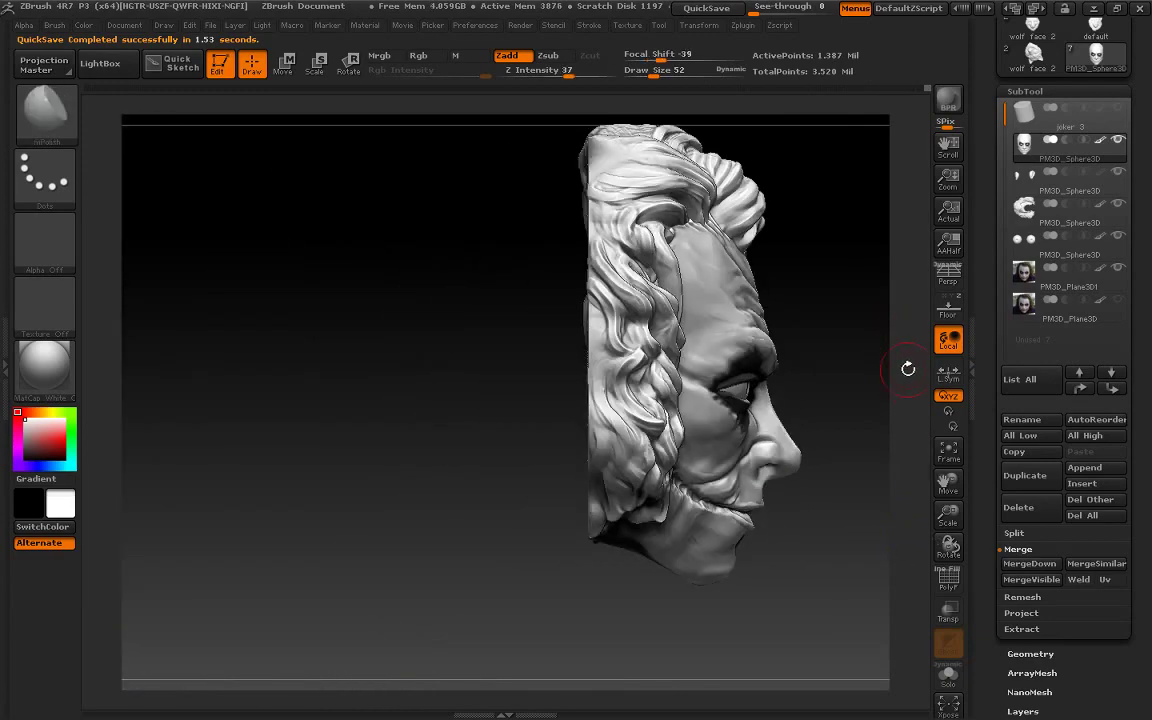
mouse_move(856, 438)
left_mouse_down()
mouse_move(847, 472)
mouse_move(844, 451)
mouse_move(826, 489)
left_mouse_up()
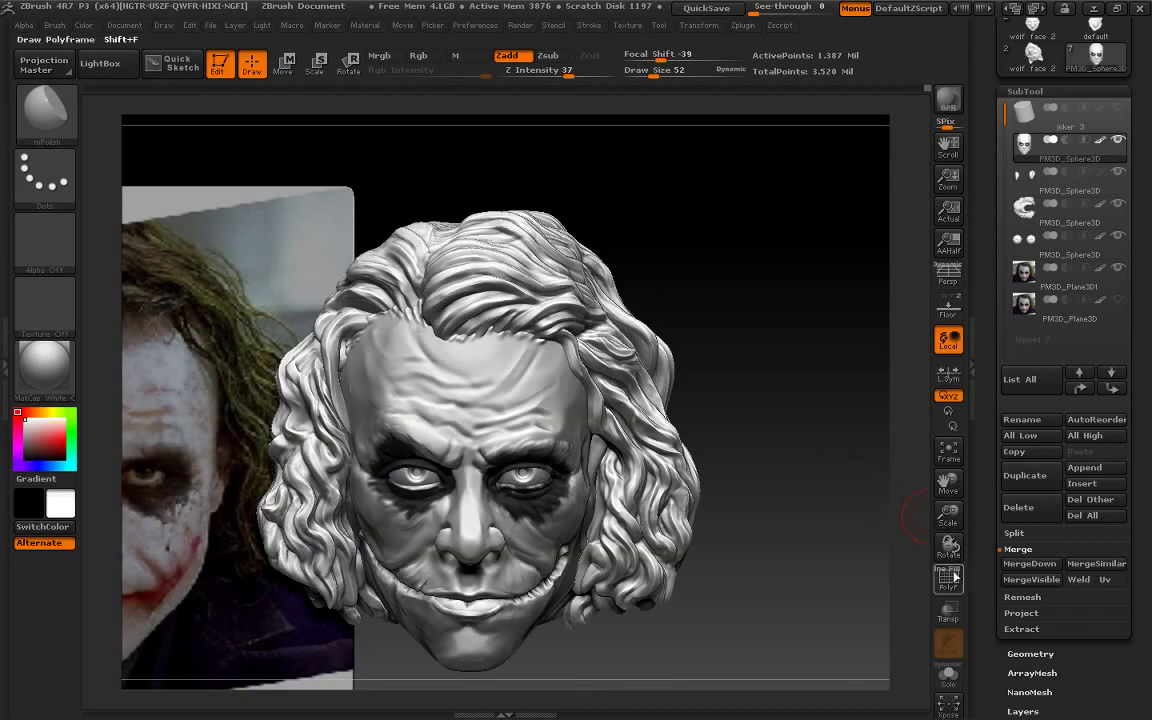
mouse_move(853, 521)
left_mouse_down()
mouse_move(848, 386)
mouse_move(869, 318)
mouse_move(790, 400)
mouse_move(825, 468)
left_mouse_up()
mouse_move(802, 576)
left_mouse_down()
mouse_move(844, 519)
mouse_move(840, 530)
mouse_move(810, 540)
mouse_move(855, 460)
mouse_move(990, 457)
mouse_move(872, 438)
mouse_move(877, 543)
left_mouse_up()
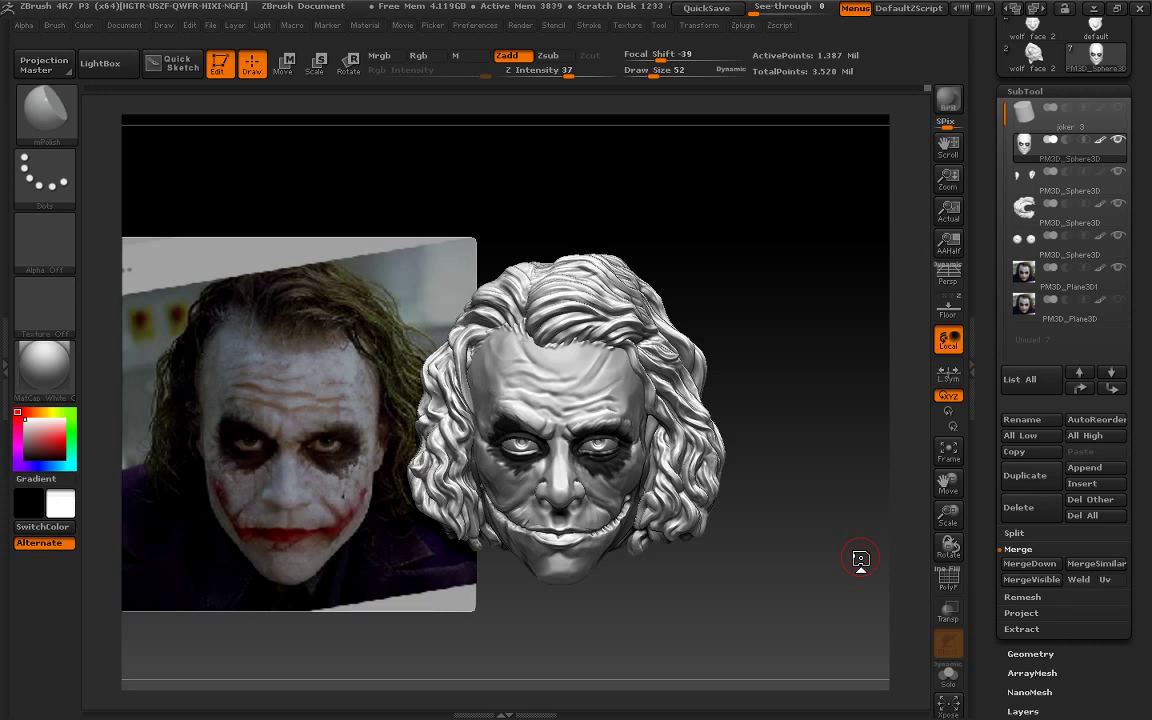
Hide the reference photo subtool and enlarge the head centred in the canvas
left_click_drag(948, 514, 959, 524)
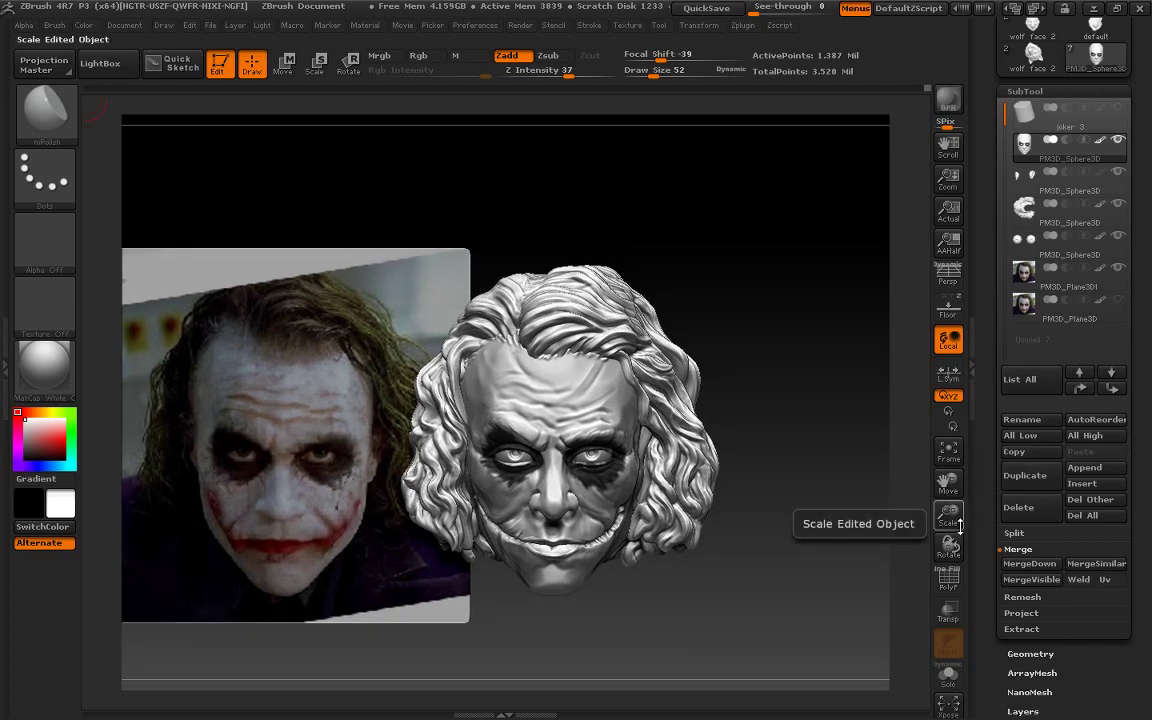
left_click_drag(950, 482, 982, 451)
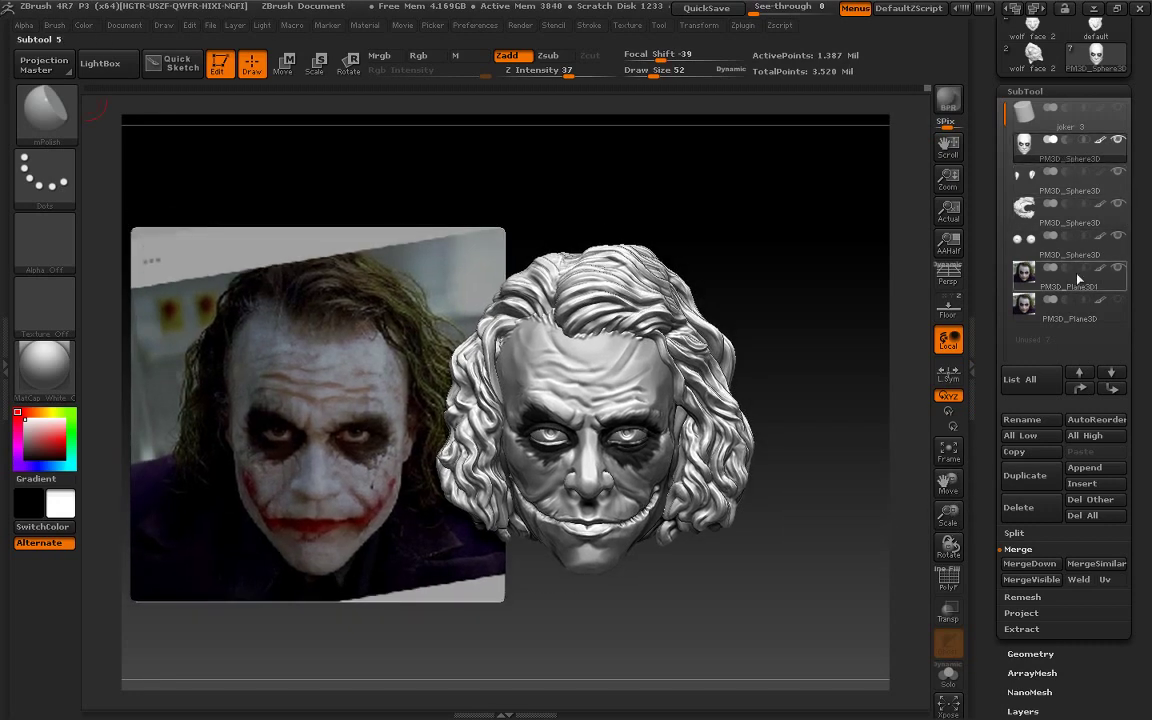
left_click(1118, 270)
mouse_move(948, 514)
left_mouse_down()
mouse_move(855, 467)
mouse_move(900, 483)
mouse_move(937, 518)
mouse_move(852, 436)
mouse_move(857, 464)
mouse_move(955, 487)
mouse_move(862, 442)
mouse_move(870, 447)
left_mouse_up()
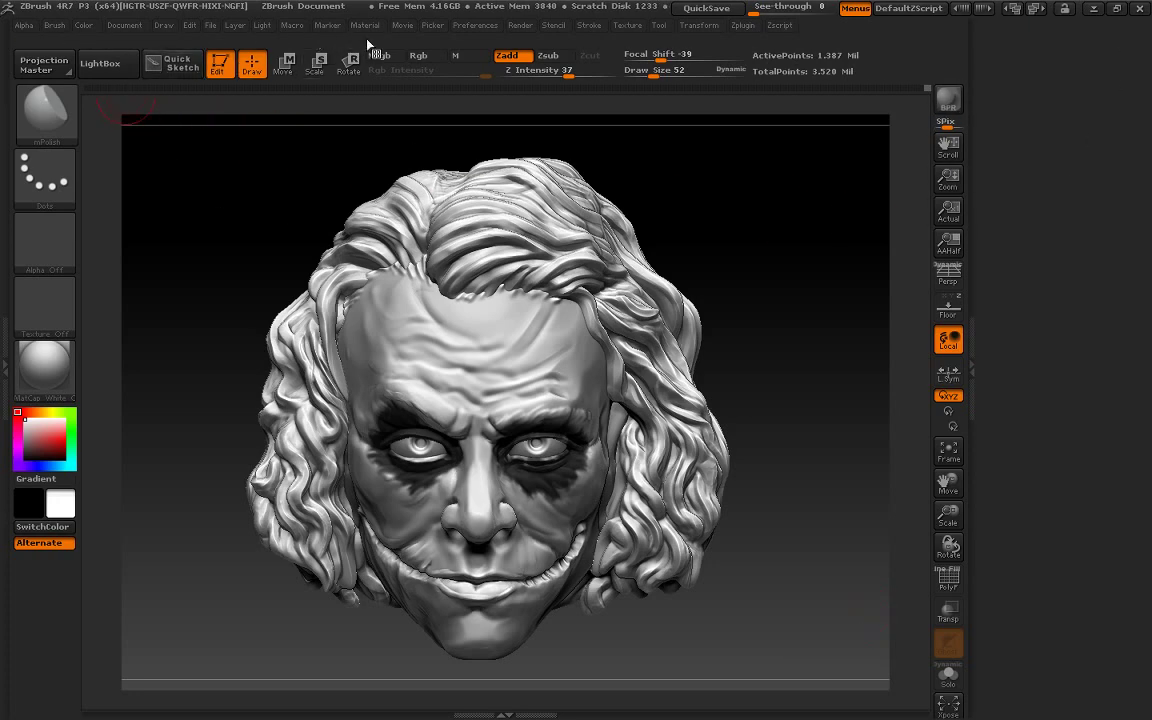
Dock the Render palette in the right tray with External Renderer collapsed
left_click(522, 26)
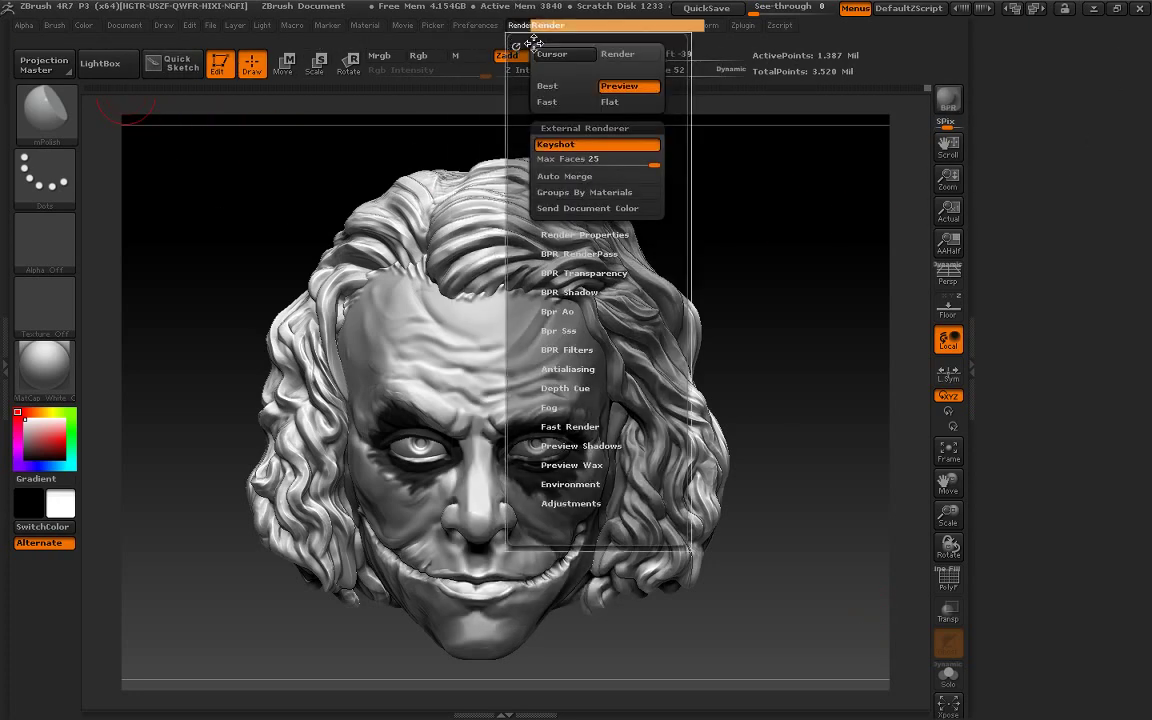
left_click(516, 45)
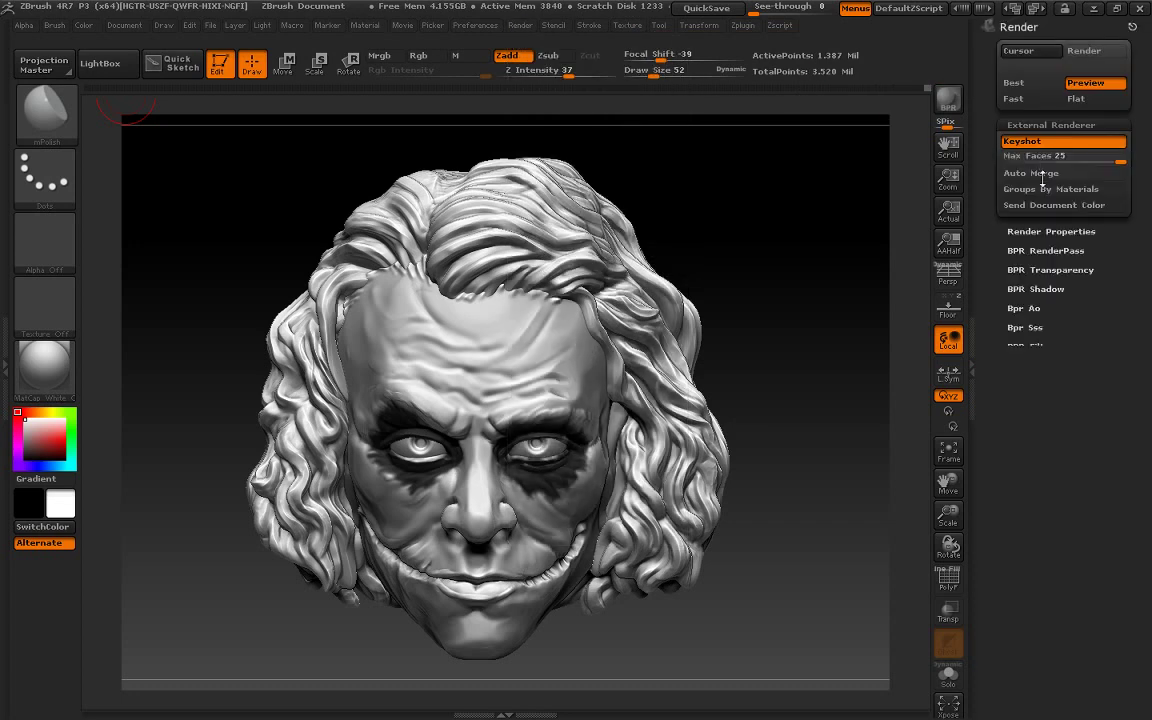
left_click(1040, 127)
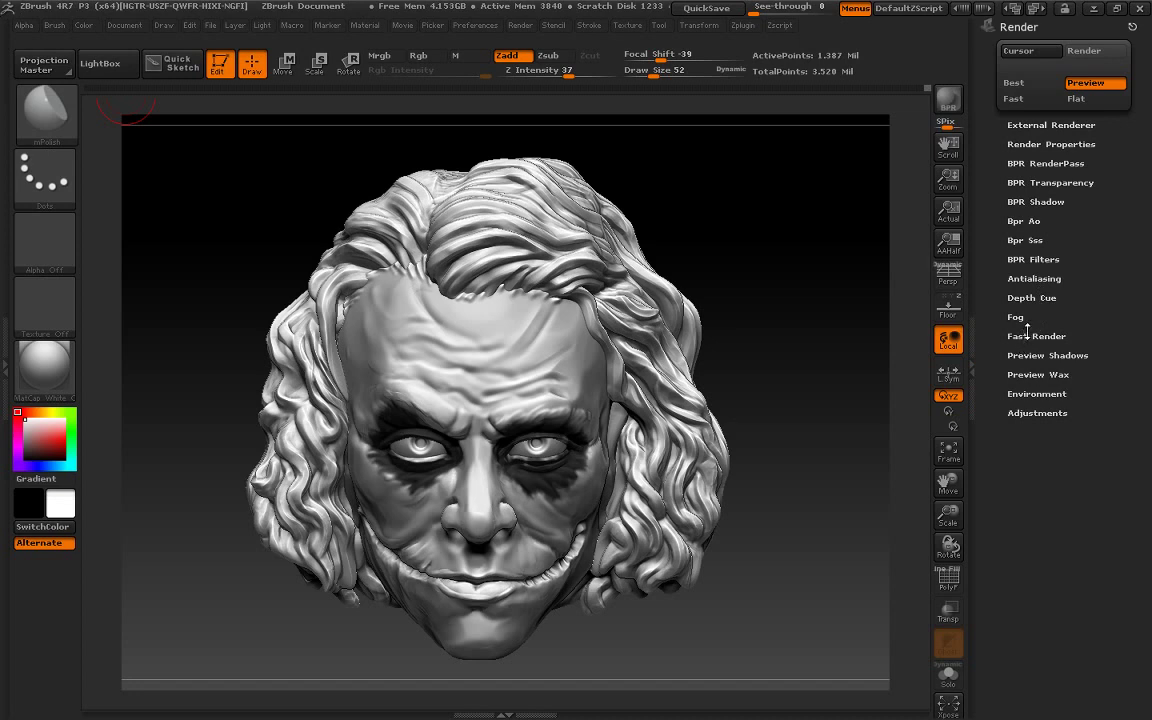
Enable AOcclusion in Render Properties
left_click(1062, 164)
left_click(1062, 145)
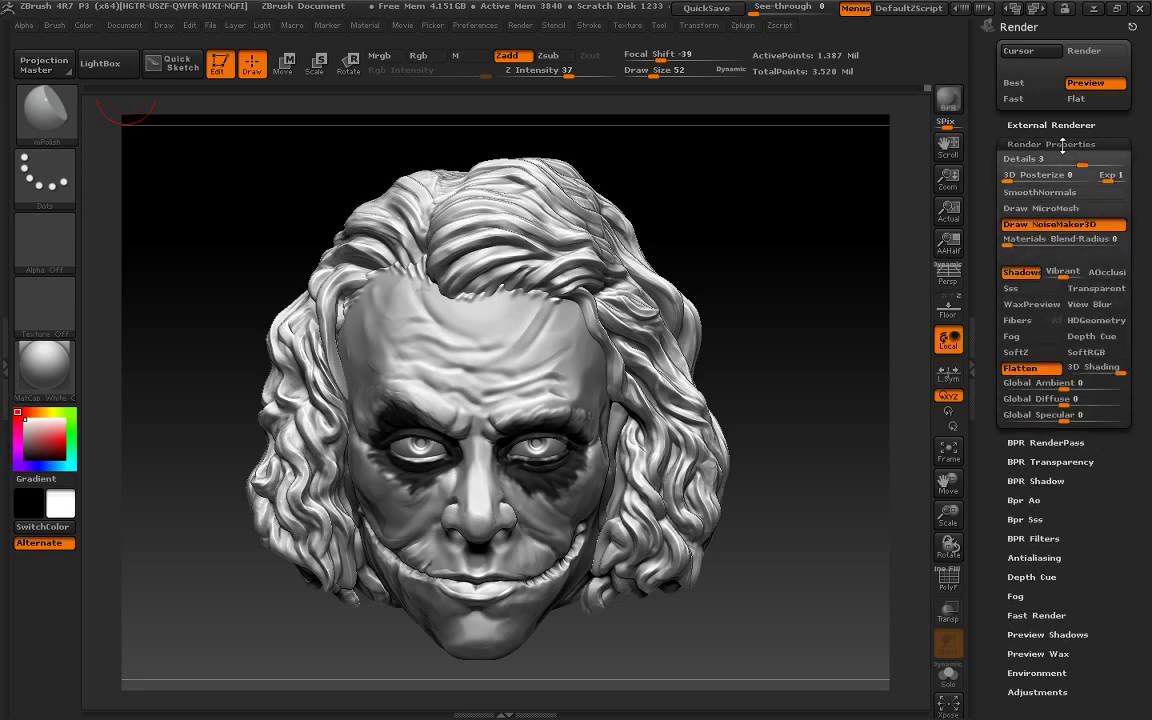
left_click(1105, 272)
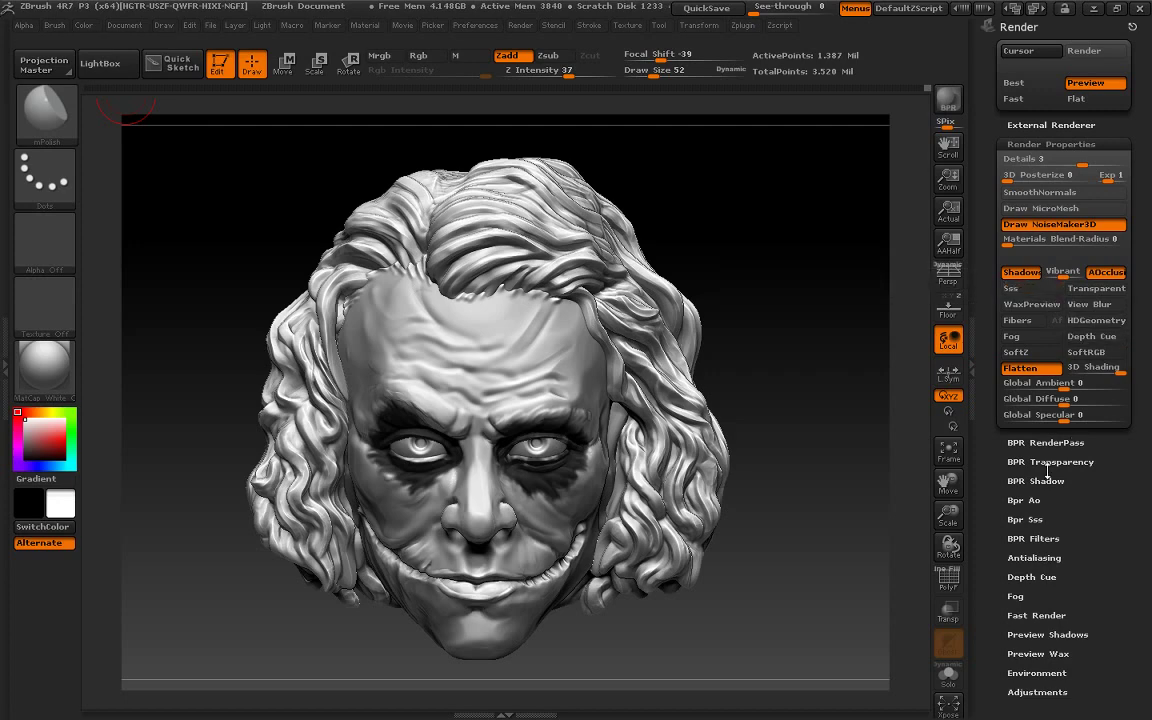
left_click(1053, 442)
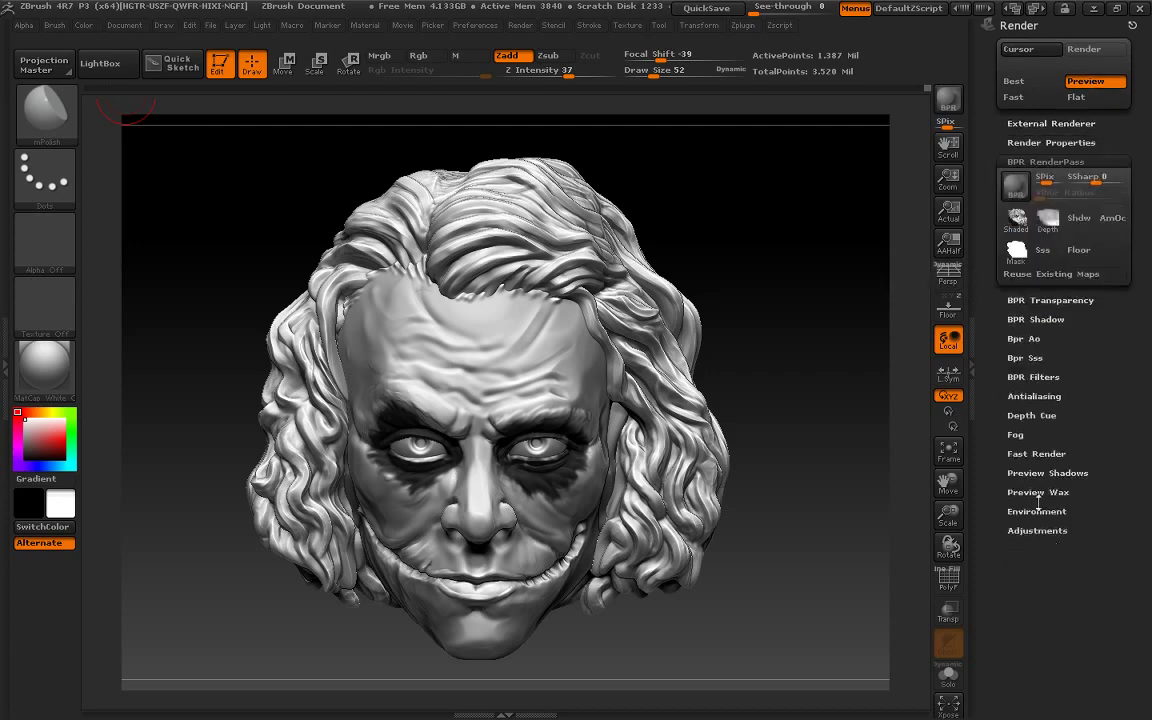
Set BPR Shadow to 5 rays at 965 resolution
left_click(1045, 300)
left_click(1040, 254)
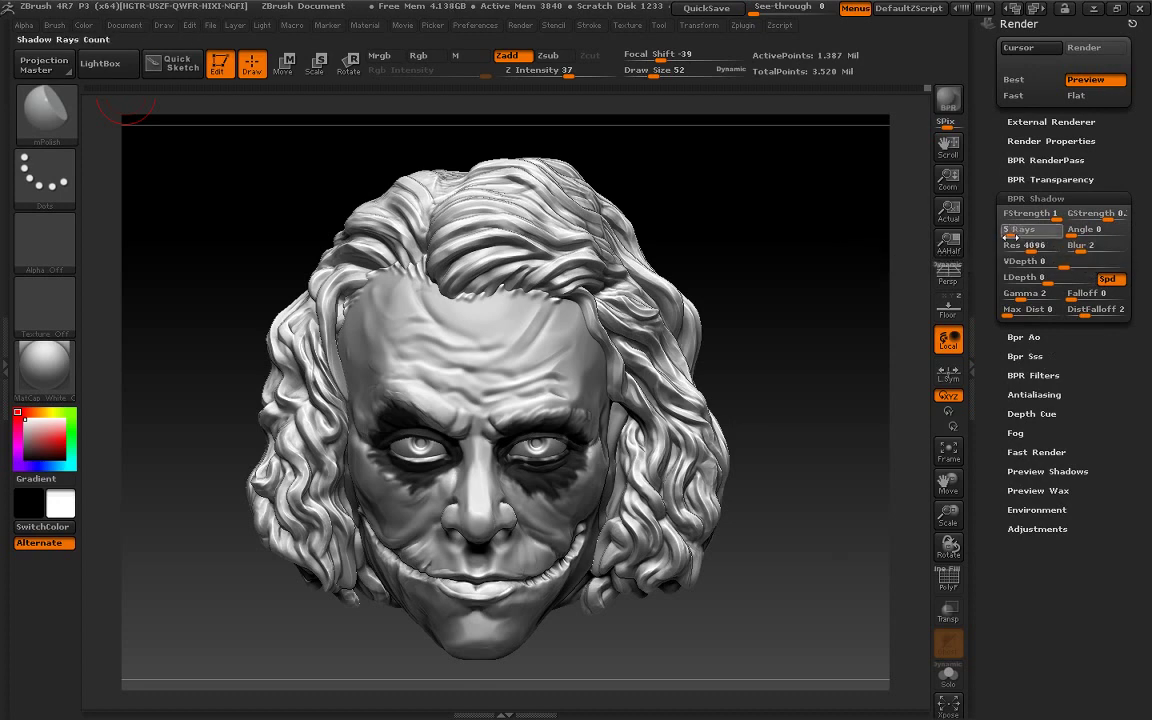
mouse_move(1013, 235)
left_mouse_down()
mouse_move(1002, 236)
mouse_move(1018, 252)
mouse_move(1084, 251)
left_mouse_up()
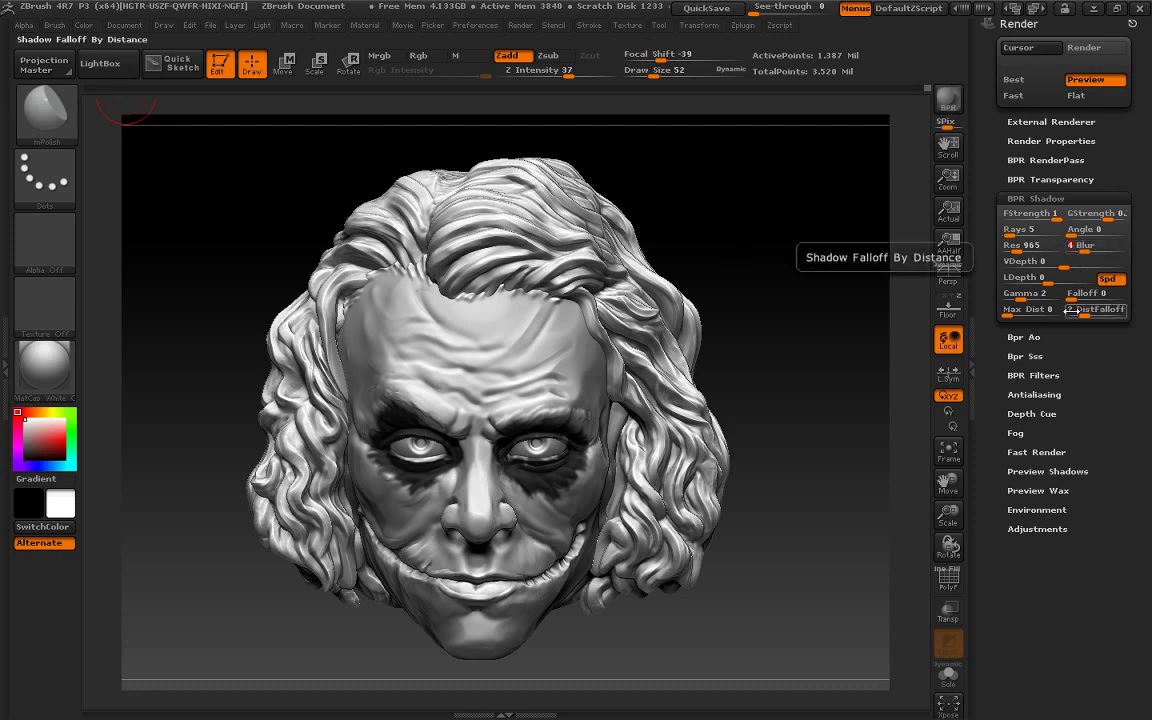
Set BPR AO Rays to 2 and Res to 661, then start editing Blur
left_click(1020, 337)
left_click(1020, 250)
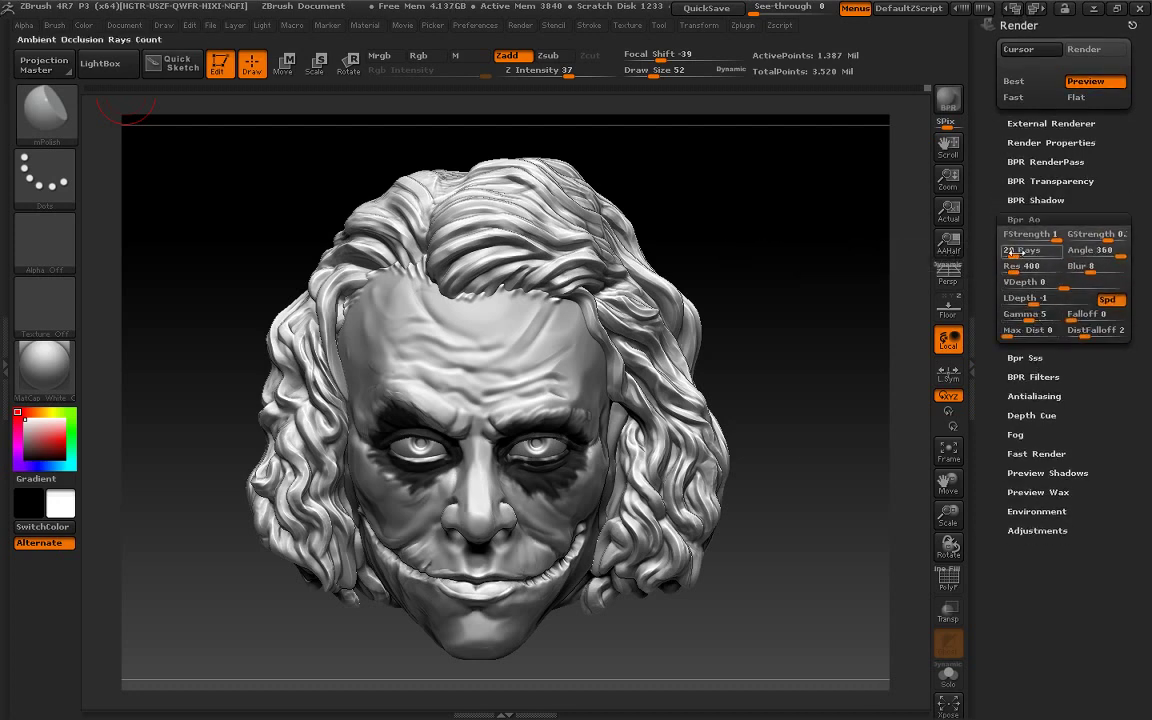
type("2")
left_click_drag(1013, 268, 1030, 267)
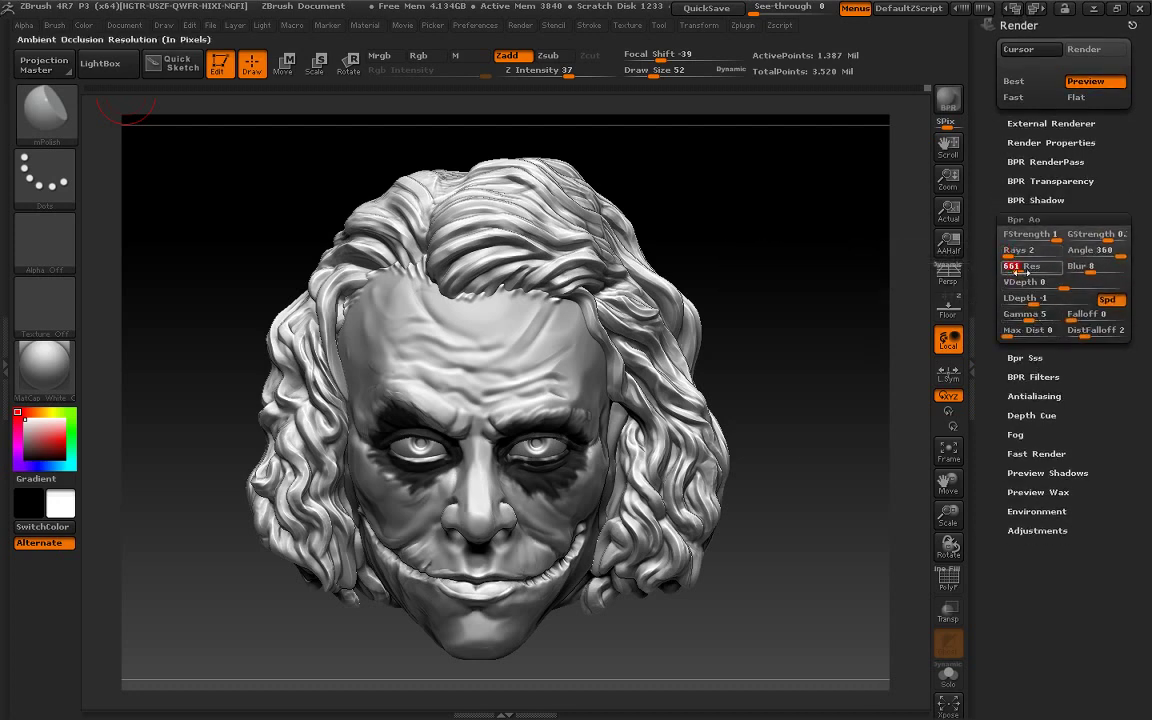
left_click(1080, 266)
Set AO Blur to 3 and run a BPR render of the Joker head
type("3")
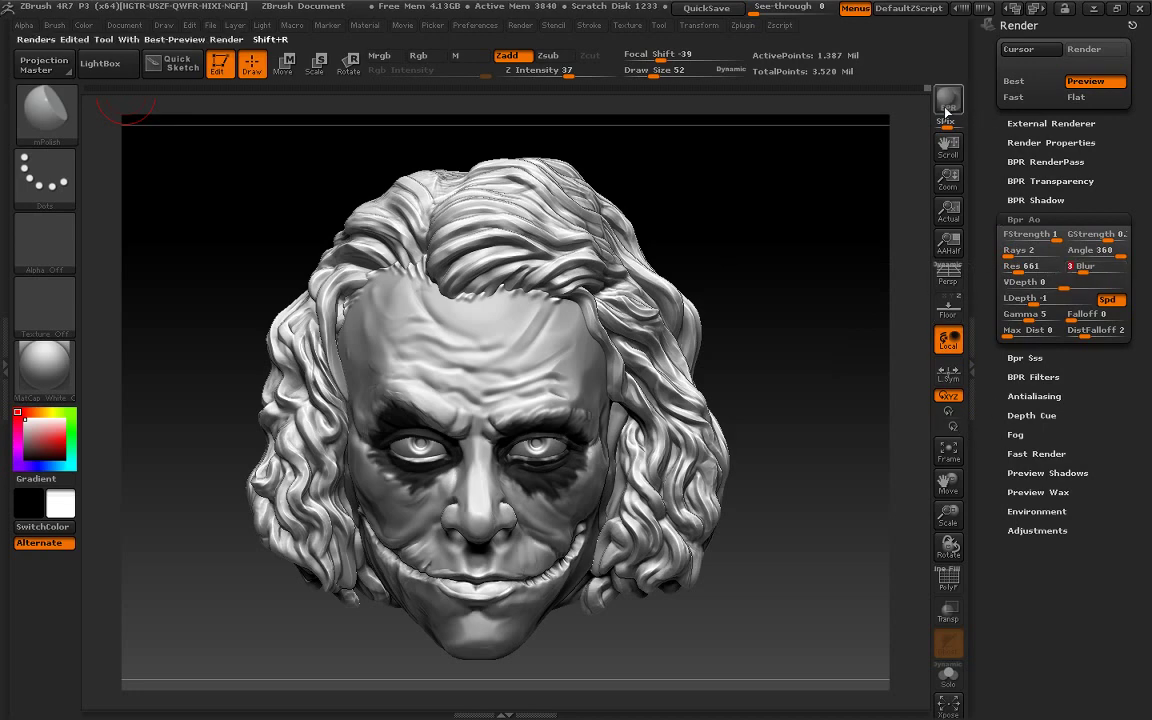
left_click(948, 98)
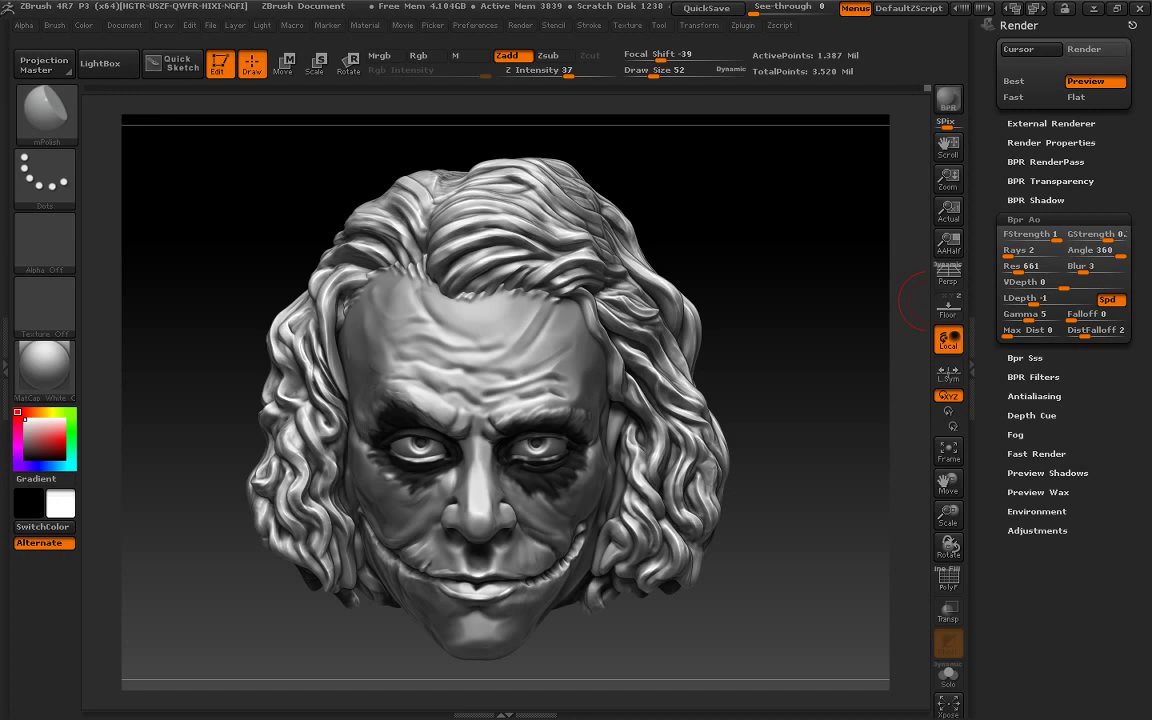
BPR-render the Joker head at a three-quarter angle, then turn it back to front
mouse_move(920, 302)
left_mouse_down()
mouse_move(738, 536)
mouse_move(794, 530)
mouse_move(757, 525)
mouse_move(805, 458)
left_mouse_up()
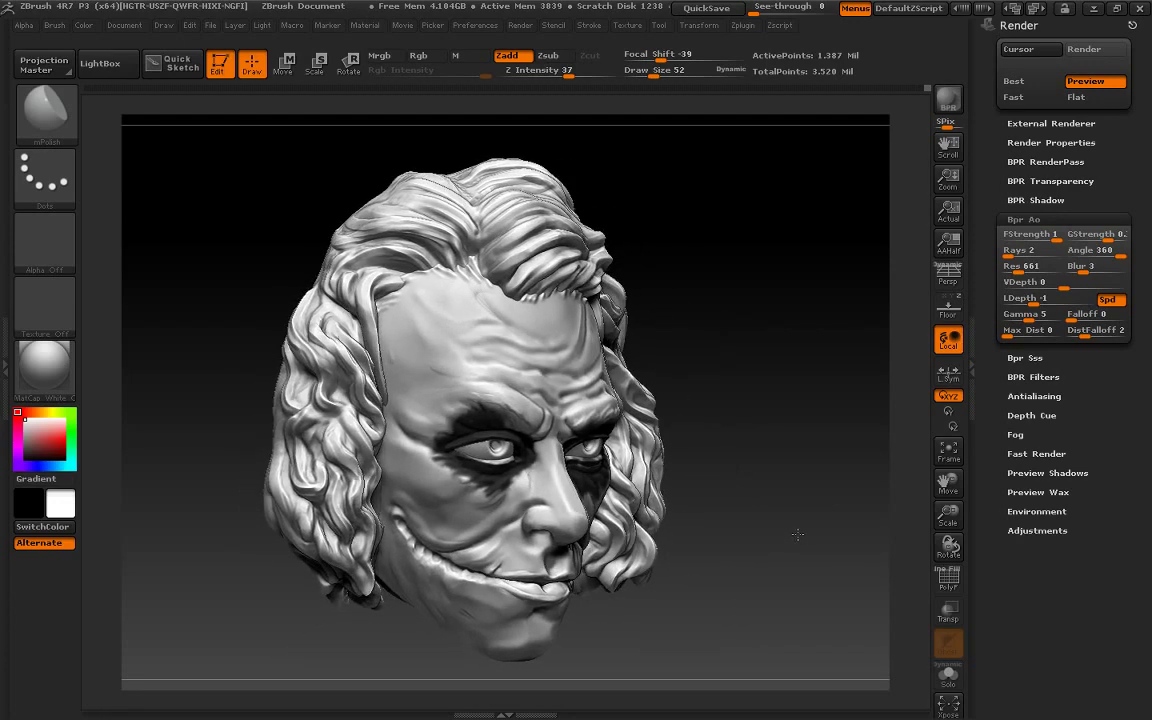
left_click(948, 98)
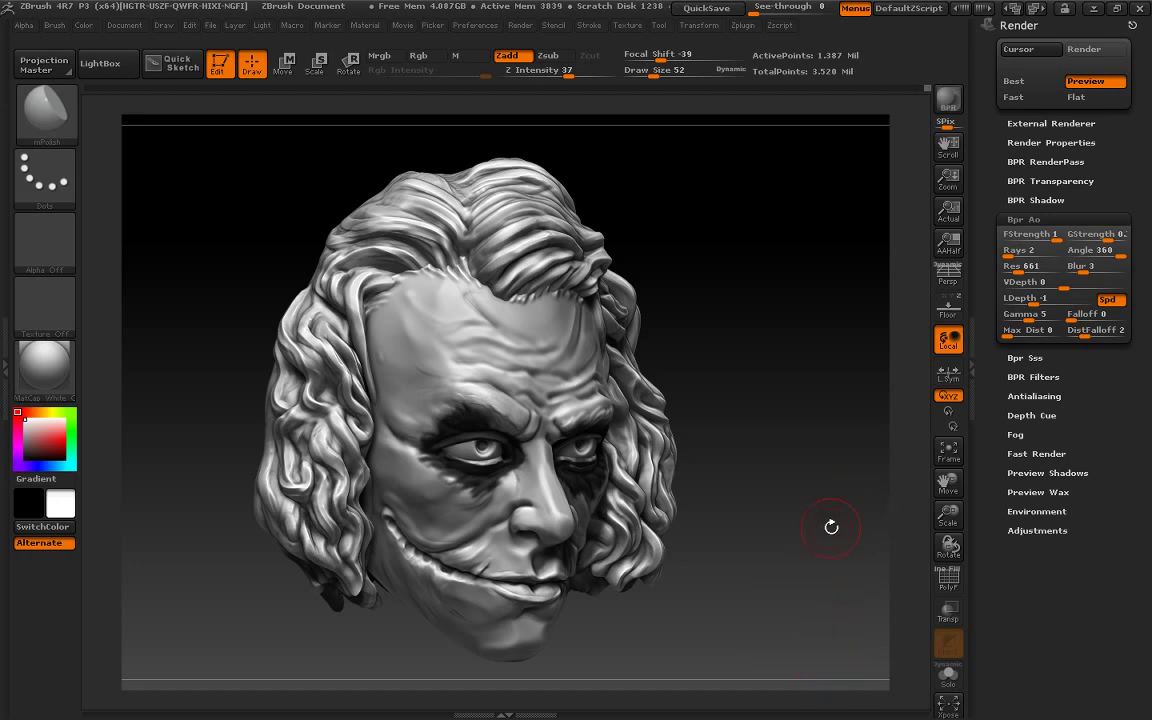
mouse_move(823, 565)
left_mouse_down()
mouse_move(798, 559)
mouse_move(816, 607)
left_mouse_up()
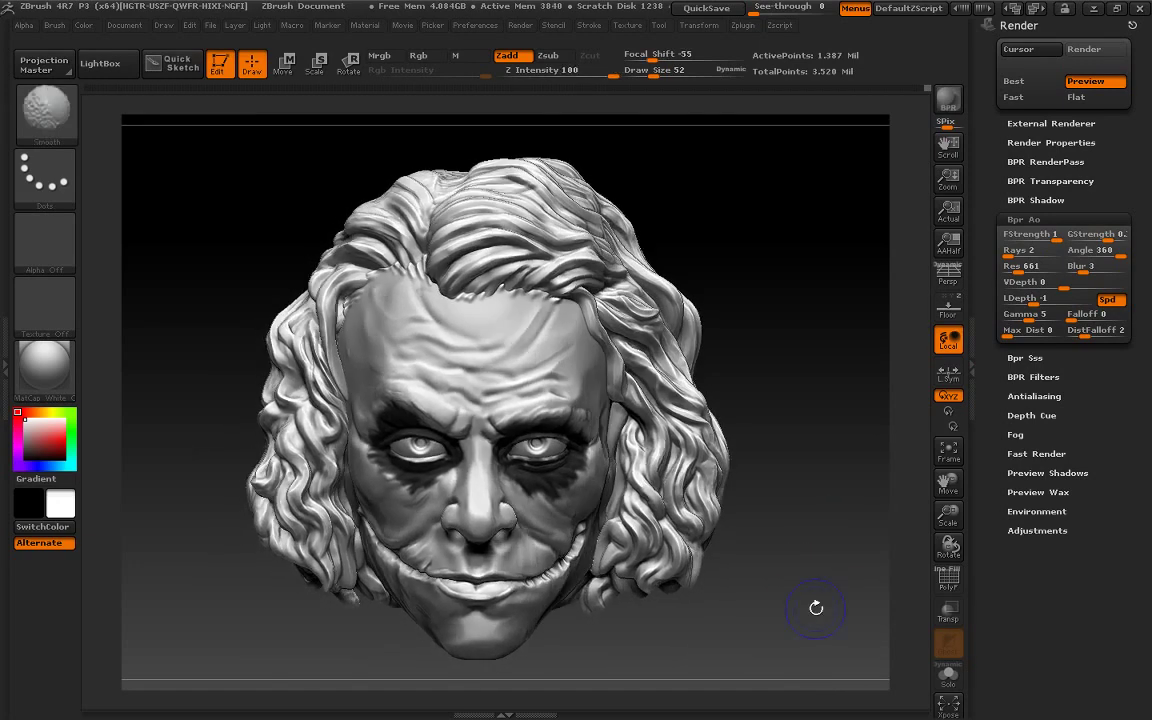